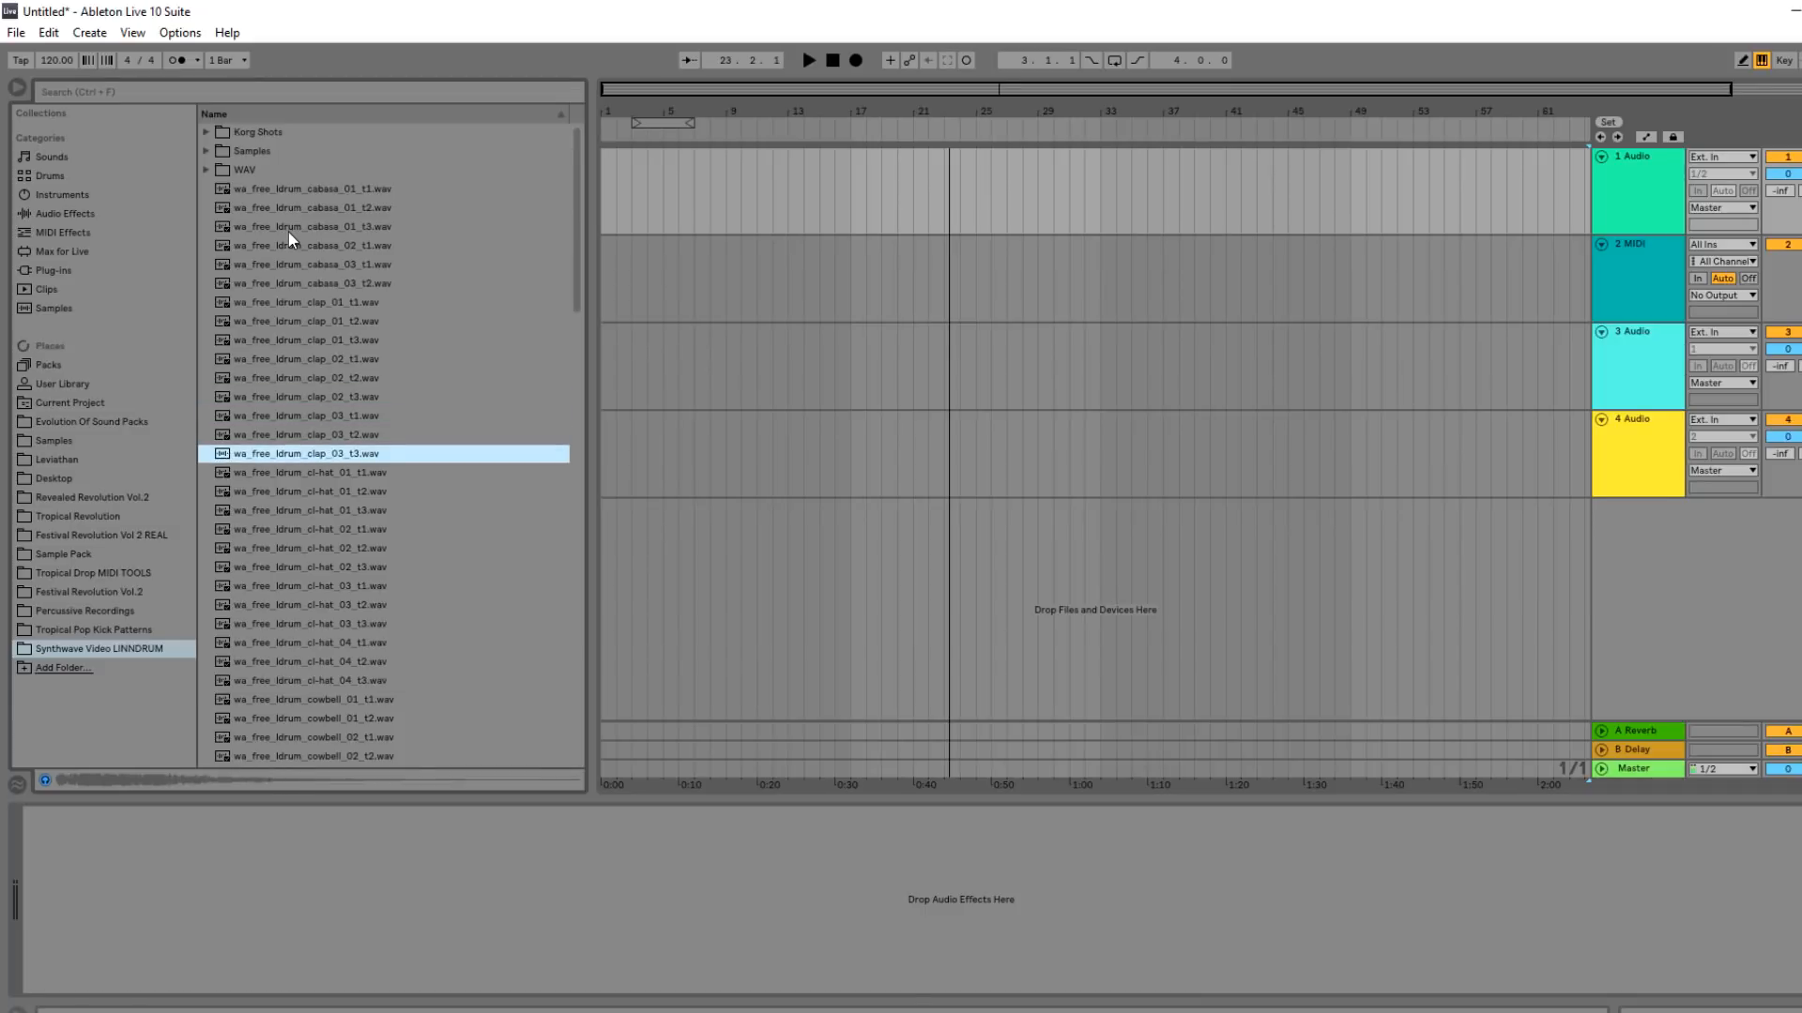
Audition the hi-hat and cowbell samples in the Synthwave Video LINNDRUM folder and look over the rest of its list.
{"action": "key", "text": "Down"}
{"action": "key", "text": "Down"}
{"action": "key", "text": "Down"}
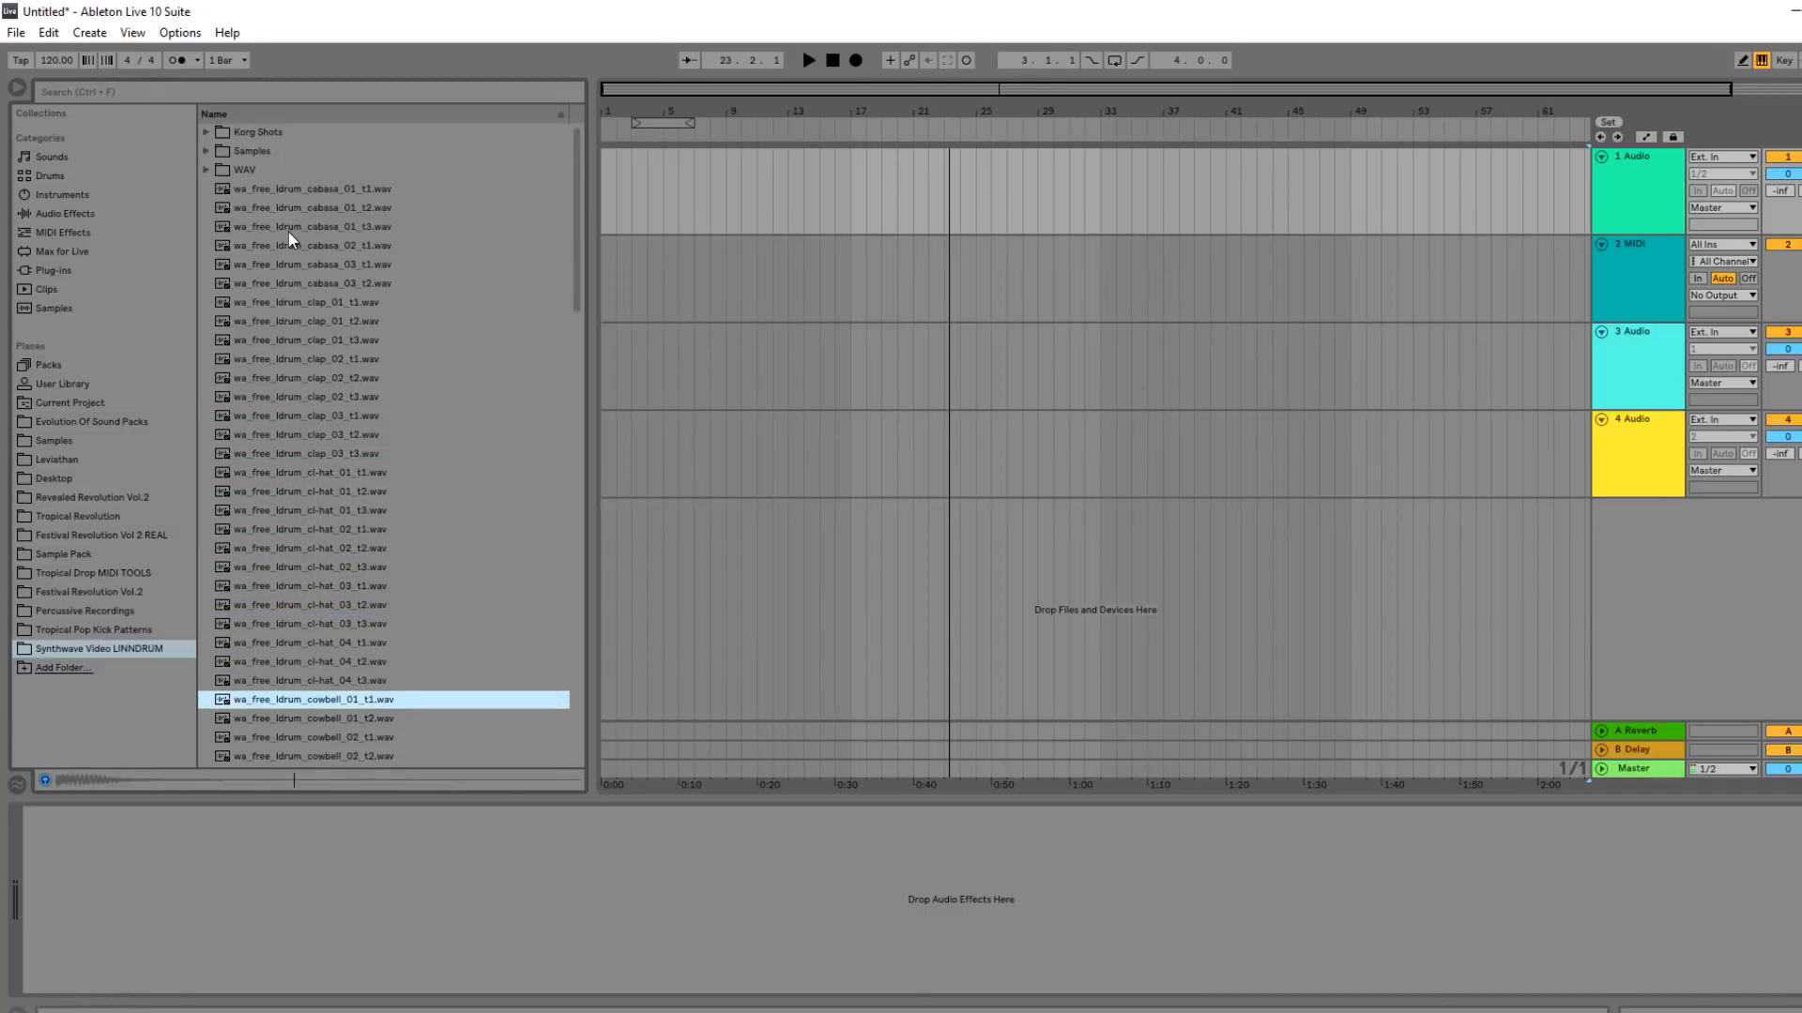
{"action": "scroll", "coordinate": [409, 447], "scroll_direction": "down", "scroll_amount": 8}
{"action": "scroll", "coordinate": [464, 537], "scroll_direction": "up", "scroll_amount": 8}
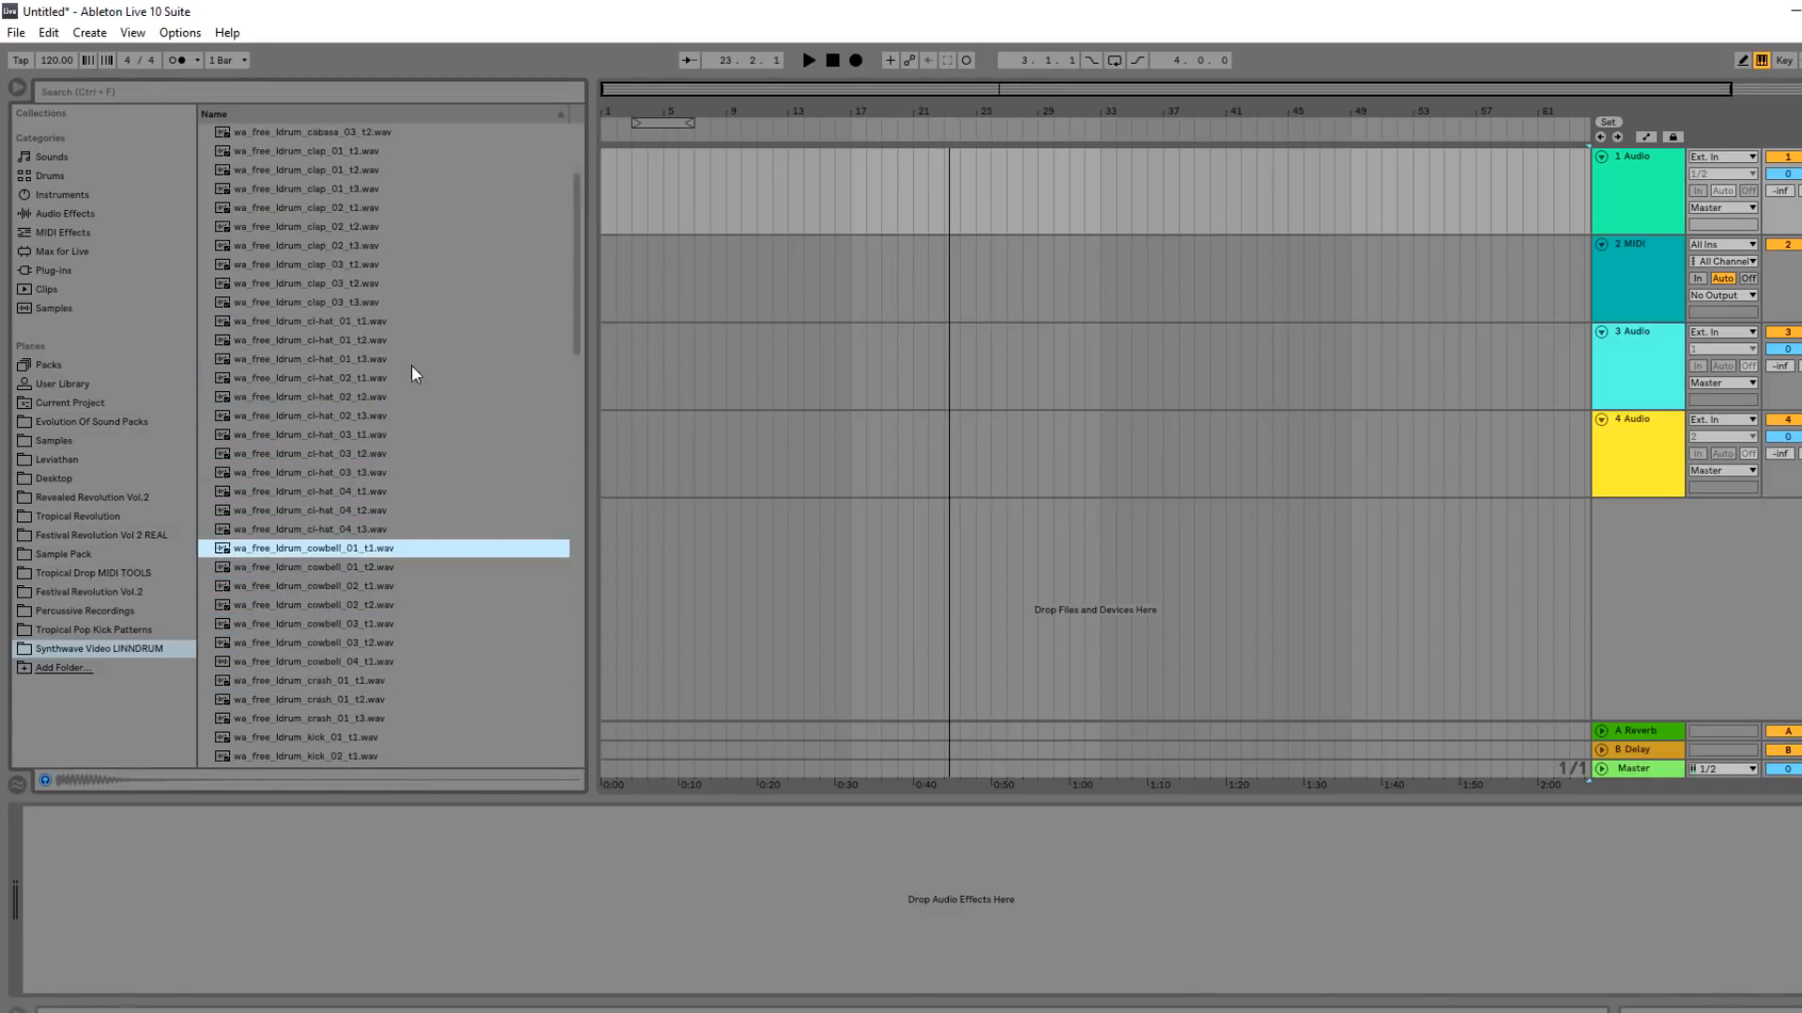
Expand the Korg Shots folder and audition its bass, lead and pluck samples.
{"action": "left_click", "coordinate": [205, 131]}
{"action": "left_click", "coordinate": [336, 152]}
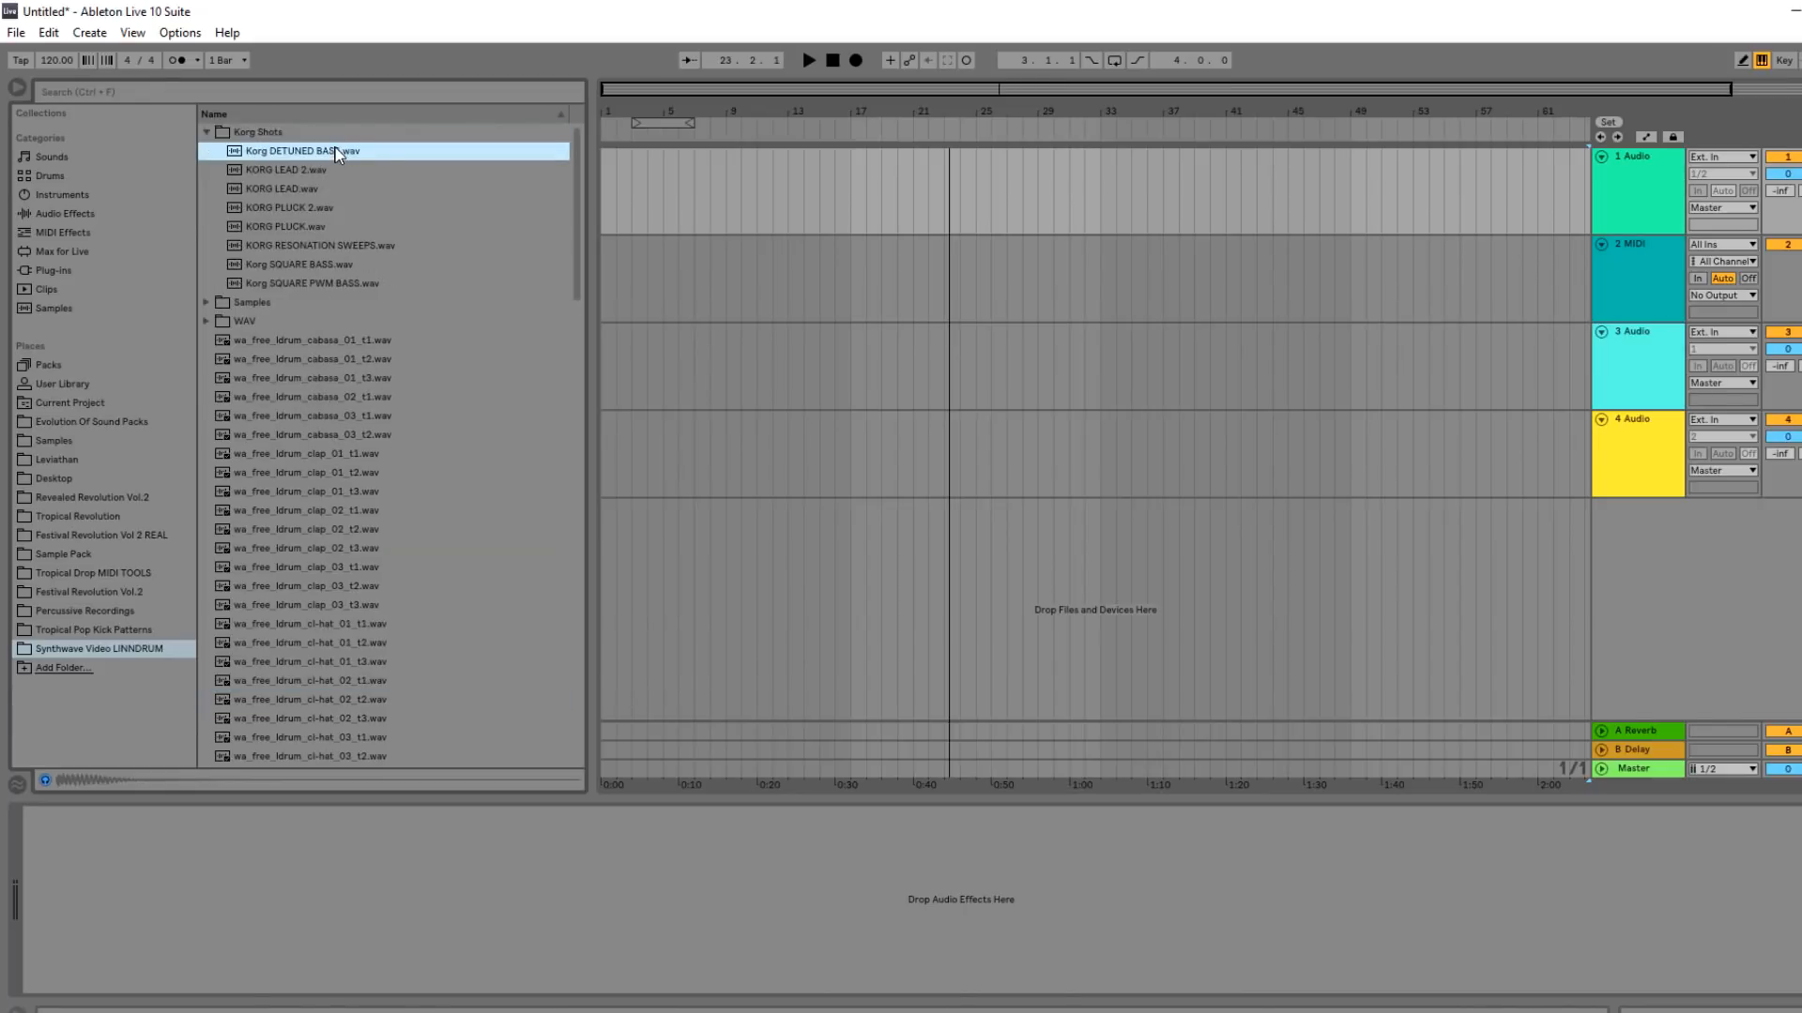
{"action": "left_click", "coordinate": [328, 170]}
{"action": "left_click", "coordinate": [302, 190]}
{"action": "left_click", "coordinate": [300, 210]}
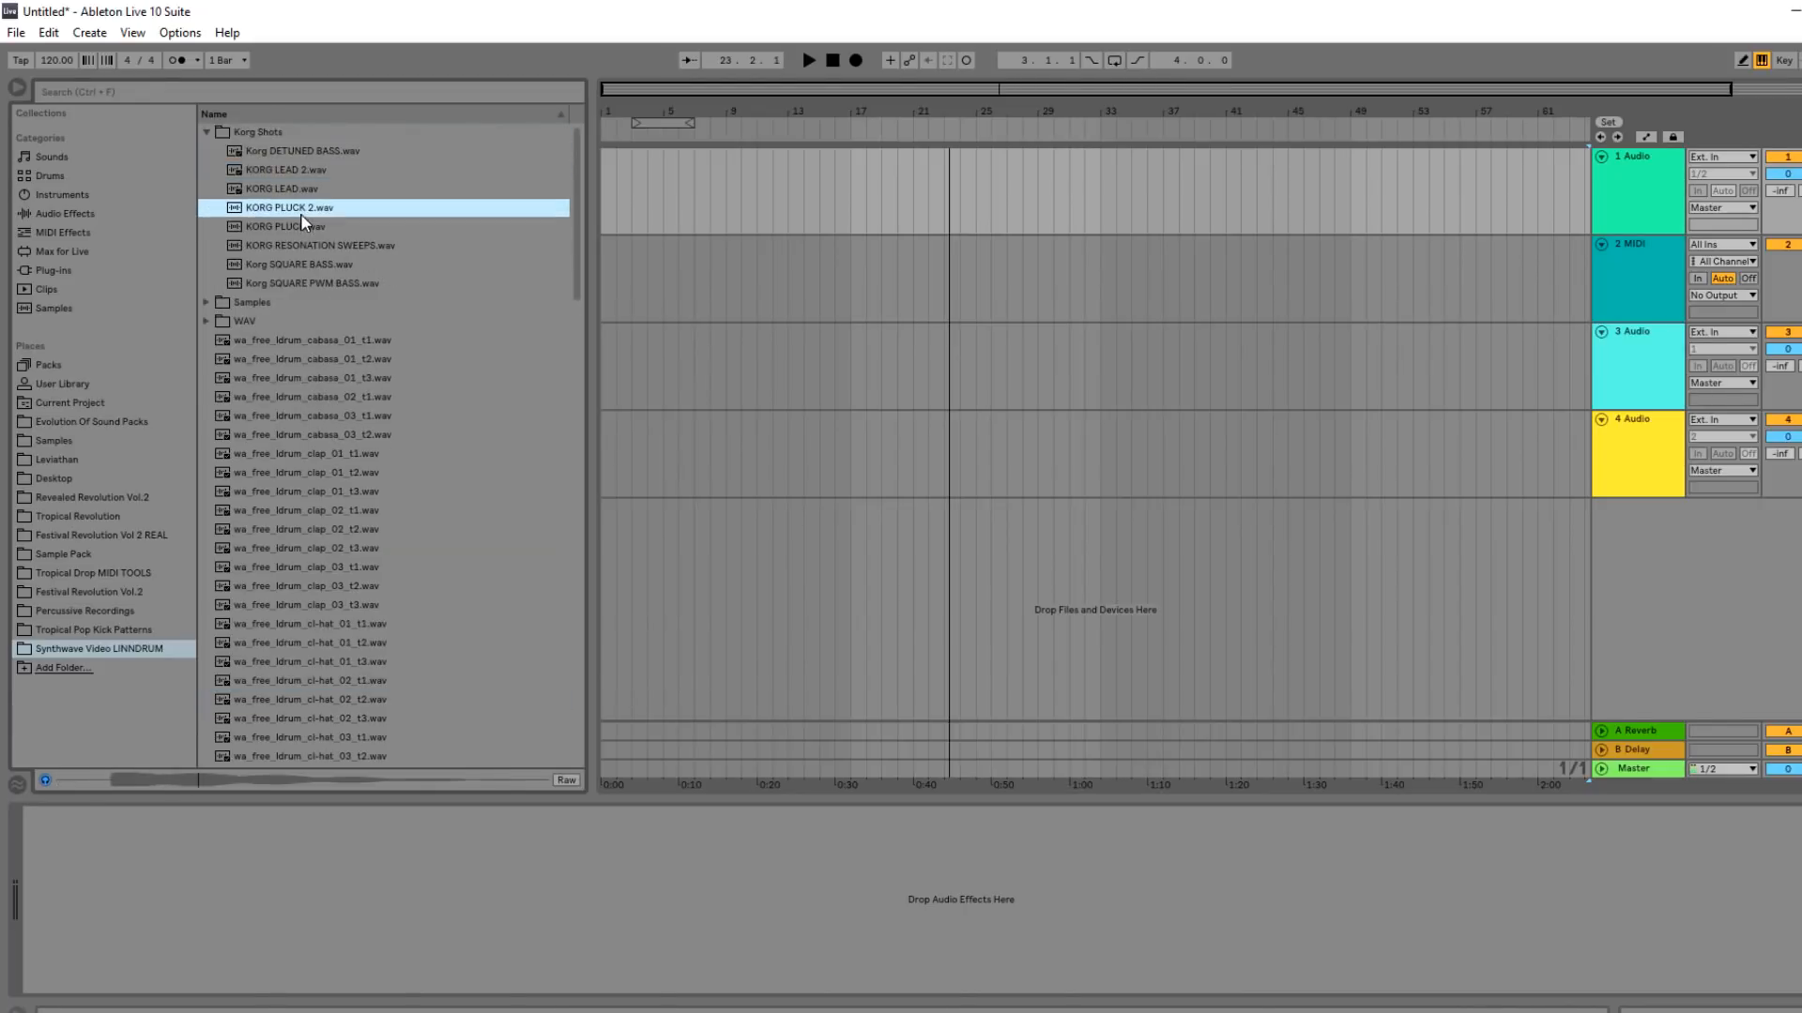
{"action": "left_click", "coordinate": [304, 229]}
Set the project tempo to 110 BPM.
{"action": "left_click_drag", "start_coordinate": [692, 90], "coordinate": [692, 141]}
{"action": "scroll", "coordinate": [335, 419], "scroll_direction": "down", "scroll_amount": 3}
{"action": "scroll", "coordinate": [331, 409], "scroll_direction": "down", "scroll_amount": 3}
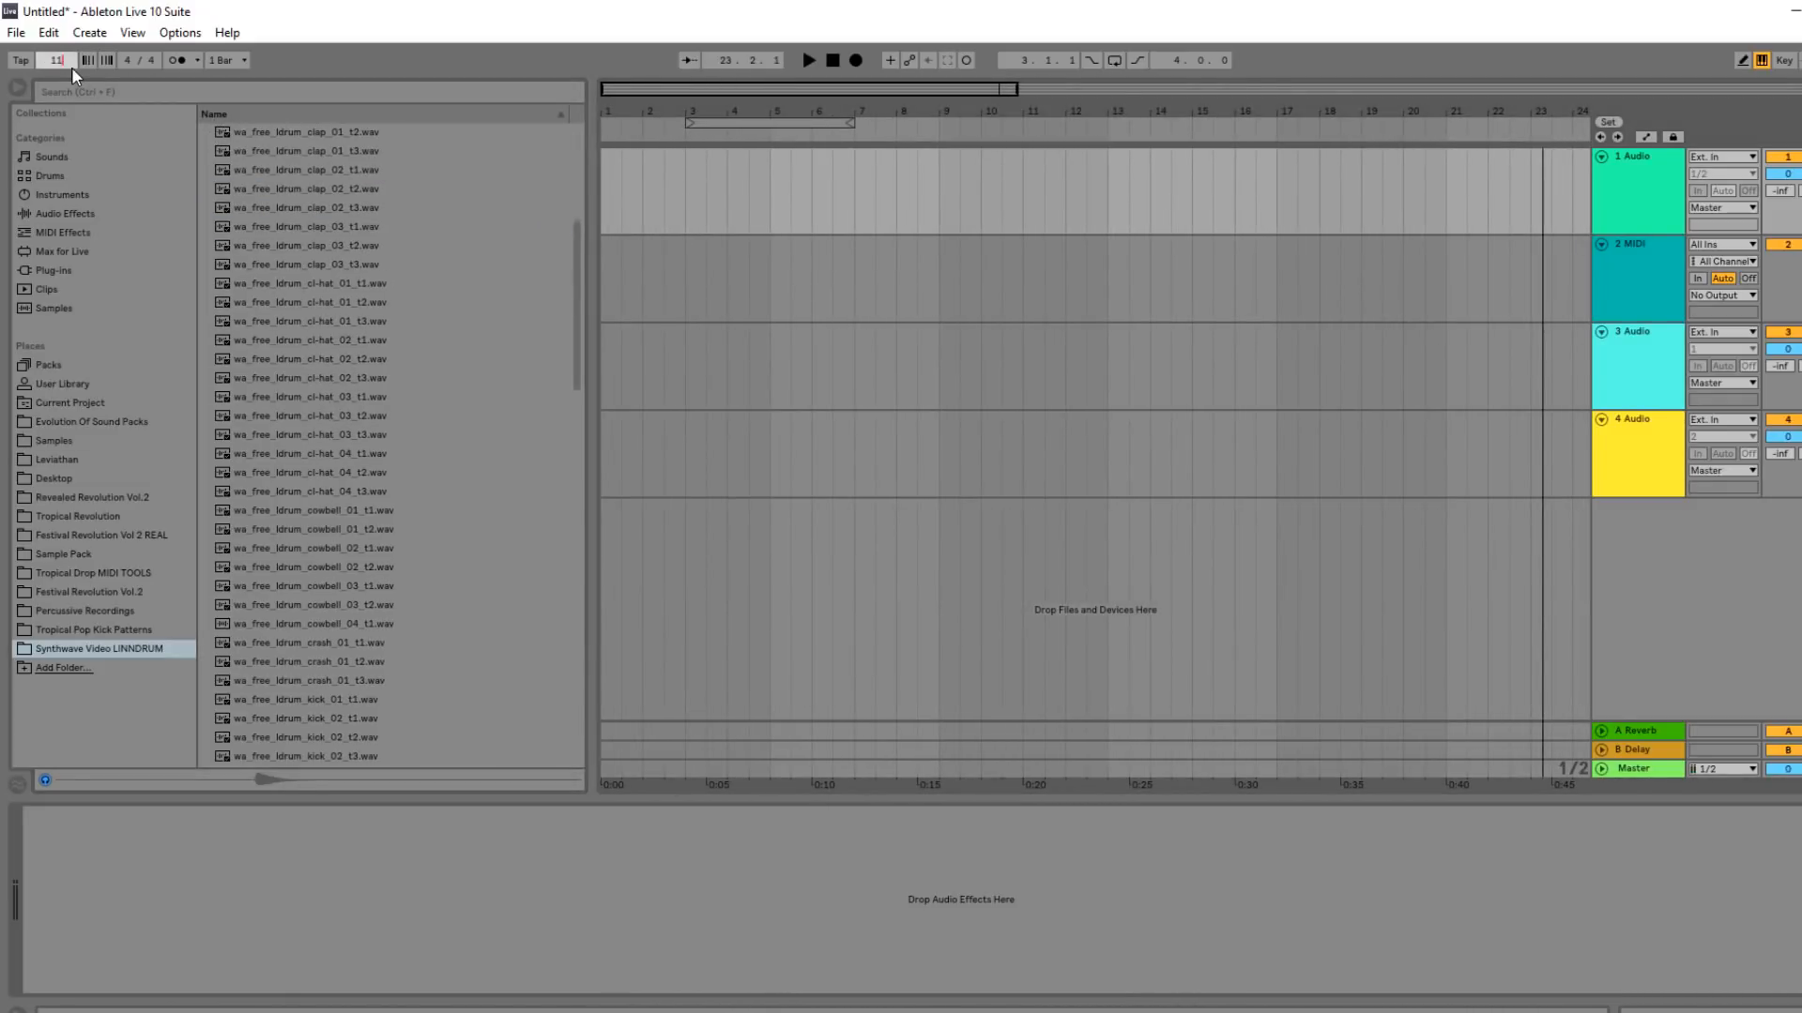
Audition the LinnDrum kick samples around wa_free_ldrum_kick_03_t1.wav to choose a kick.
{"action": "scroll", "coordinate": [214, 475], "scroll_direction": "down", "scroll_amount": 5}
{"action": "left_click", "coordinate": [289, 475]}
{"action": "key", "text": "Up"}
{"action": "key", "text": "Up"}
{"action": "key", "text": "Down"}
{"action": "key", "text": "Down"}
{"action": "key", "text": "Down"}
{"action": "key", "text": "Down"}
{"action": "key", "text": "Up"}
{"action": "key", "text": "Up"}
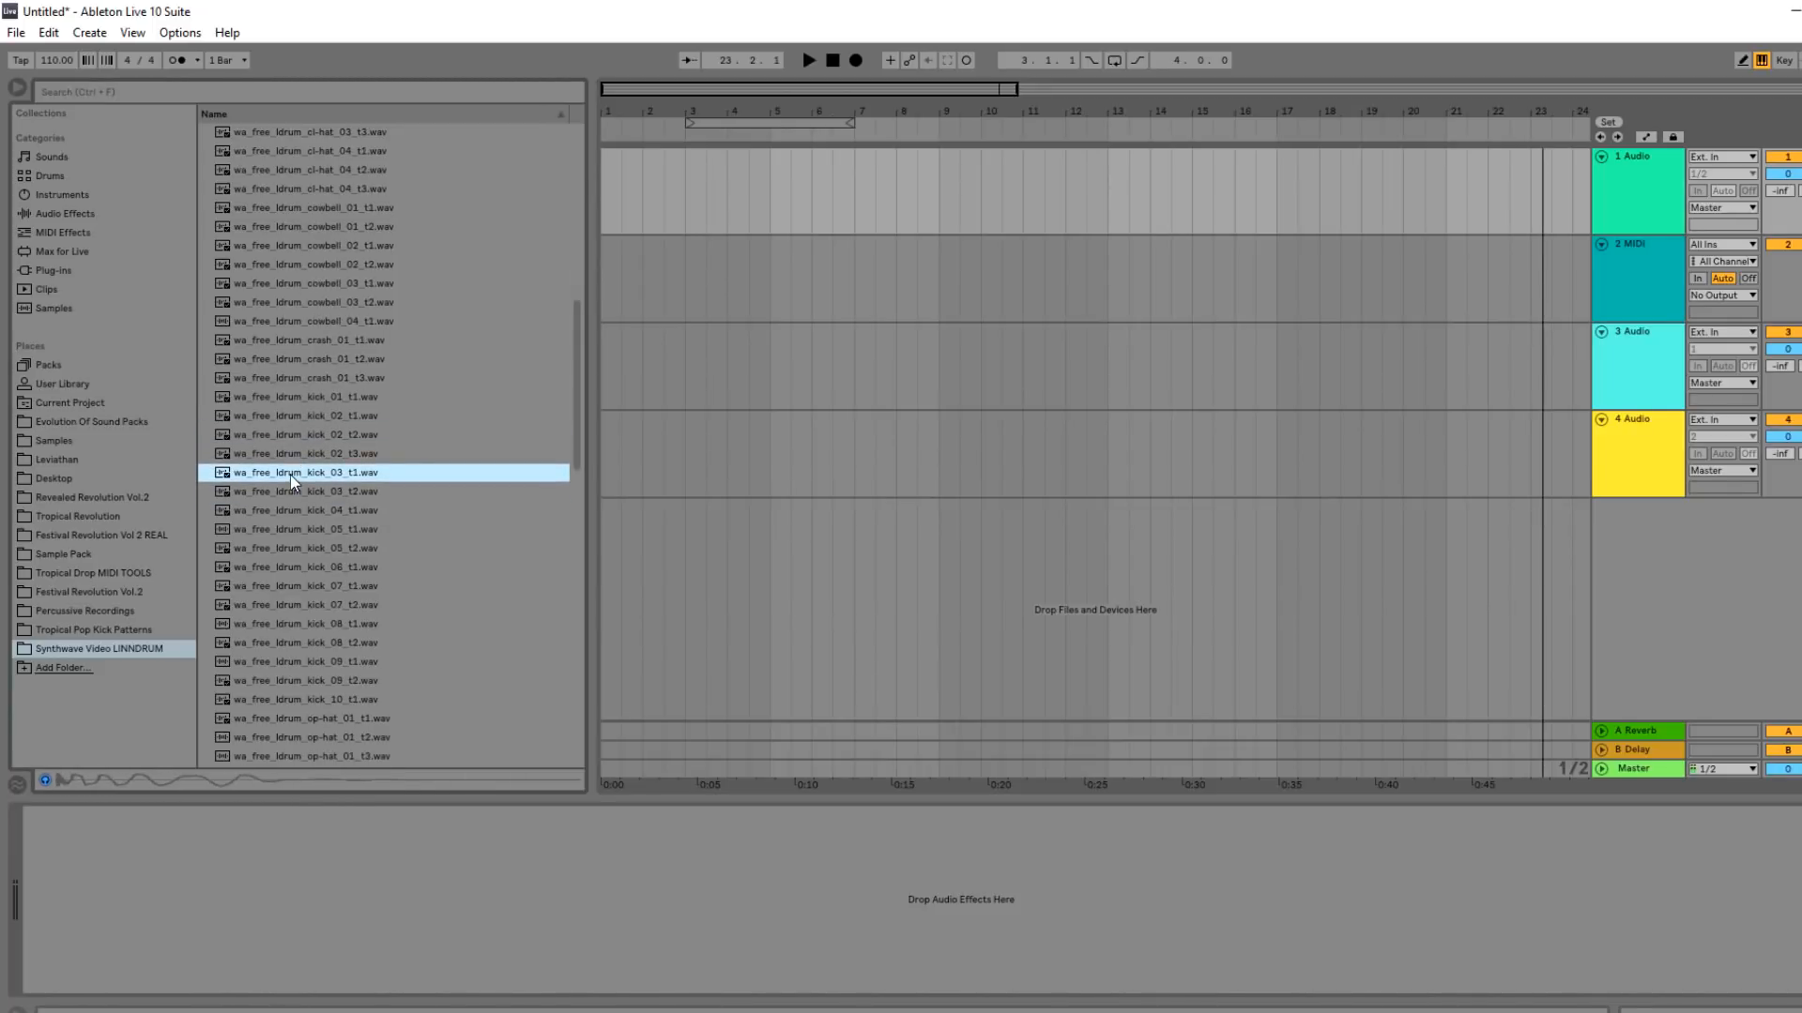
Place wa_free_ldrum_kick_03_t1.wav on track 1 at bar 5 and repeat it on every beat of that bar.
{"action": "left_click", "coordinate": [858, 193]}
{"action": "left_click_drag", "start_coordinate": [776, 213], "coordinate": [776, 213]}
{"action": "left_click_drag", "start_coordinate": [766, 91], "coordinate": [772, 227]}
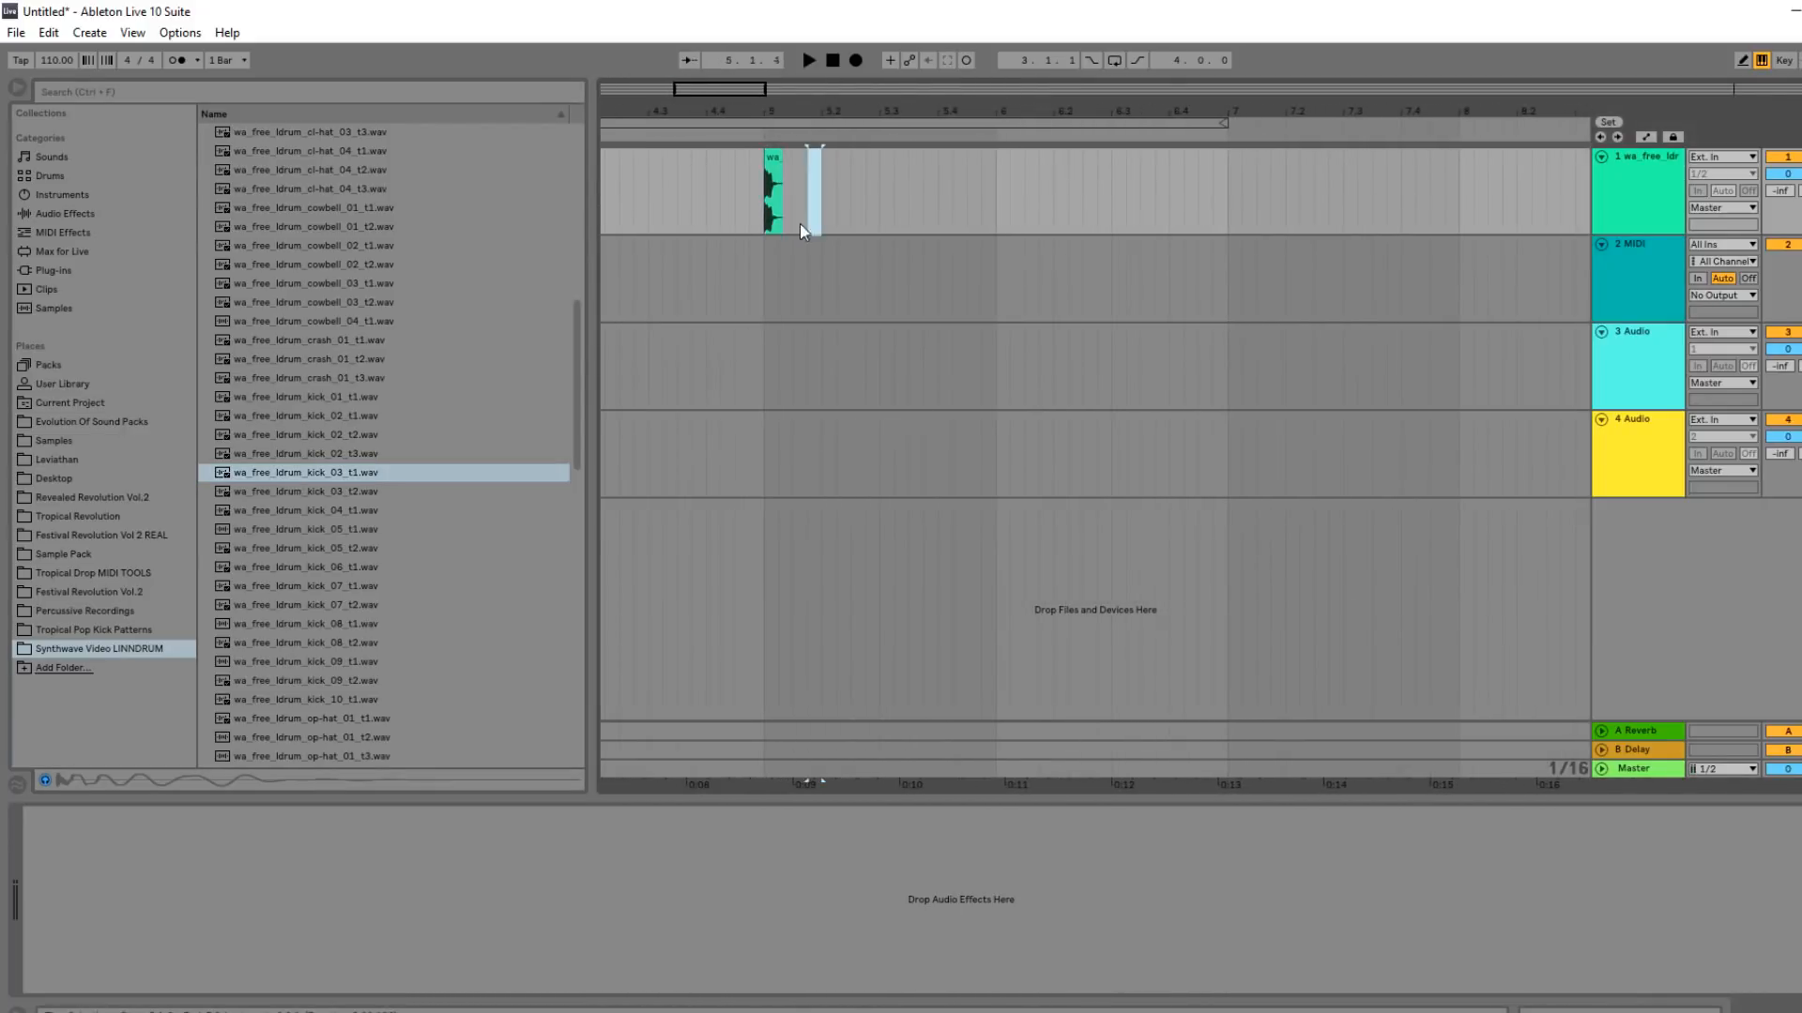
{"action": "key", "text": "ctrl+d"}
{"action": "key", "text": "ctrl+d"}
{"action": "key", "text": "ctrl+d"}
{"action": "key", "text": "space"}
Duplicate the one-bar kick pattern through the end of bar 8 and loop those four bars.
{"action": "left_click_drag", "start_coordinate": [989, 206], "coordinate": [766, 227]}
{"action": "key", "text": "ctrl+d"}
{"action": "key", "text": "ctrl+d"}
{"action": "key", "text": "ctrl+d"}
{"action": "left_click_drag", "start_coordinate": [865, 111], "coordinate": [973, 62]}
{"action": "key", "text": "space"}
{"action": "left_click_drag", "start_coordinate": [1243, 212], "coordinate": [780, 223]}
{"action": "key", "text": "ctrl+l"}
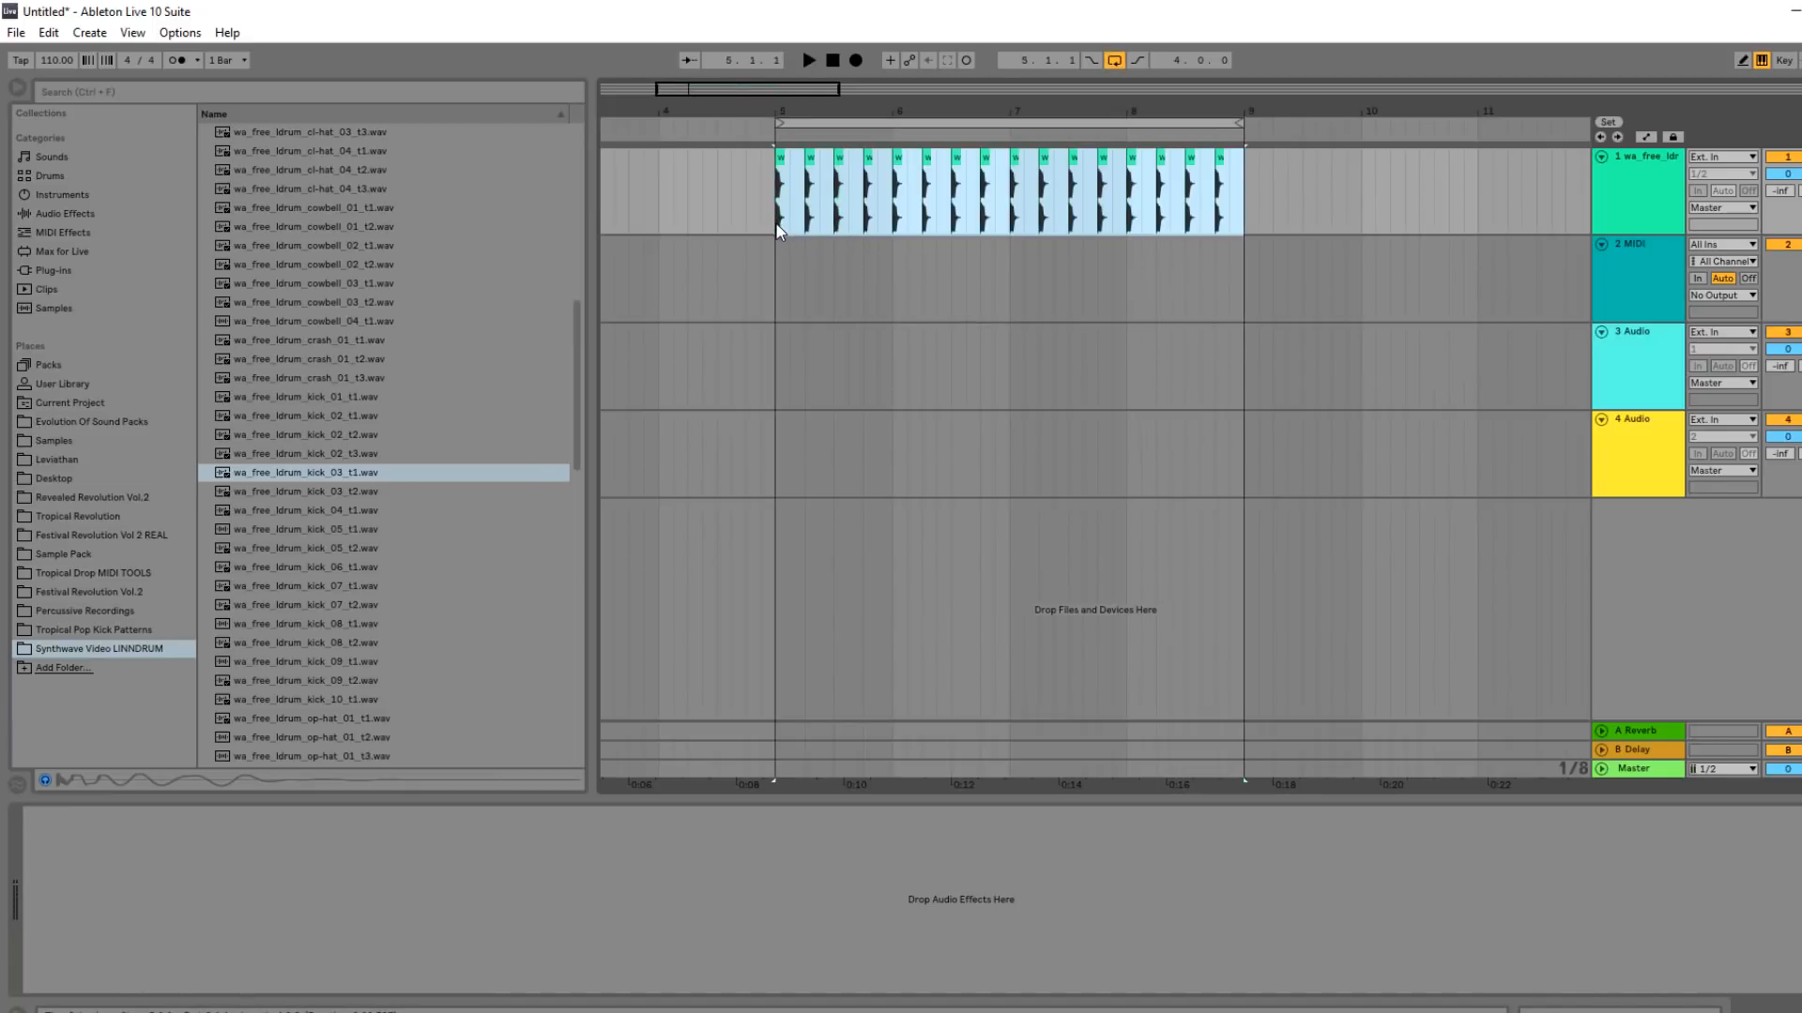
Audition the LinnDrum snare samples up to wa_free_ldrum_snare_08_t1.wav to choose a snare.
{"action": "scroll", "coordinate": [343, 302], "scroll_direction": "down", "scroll_amount": 7}
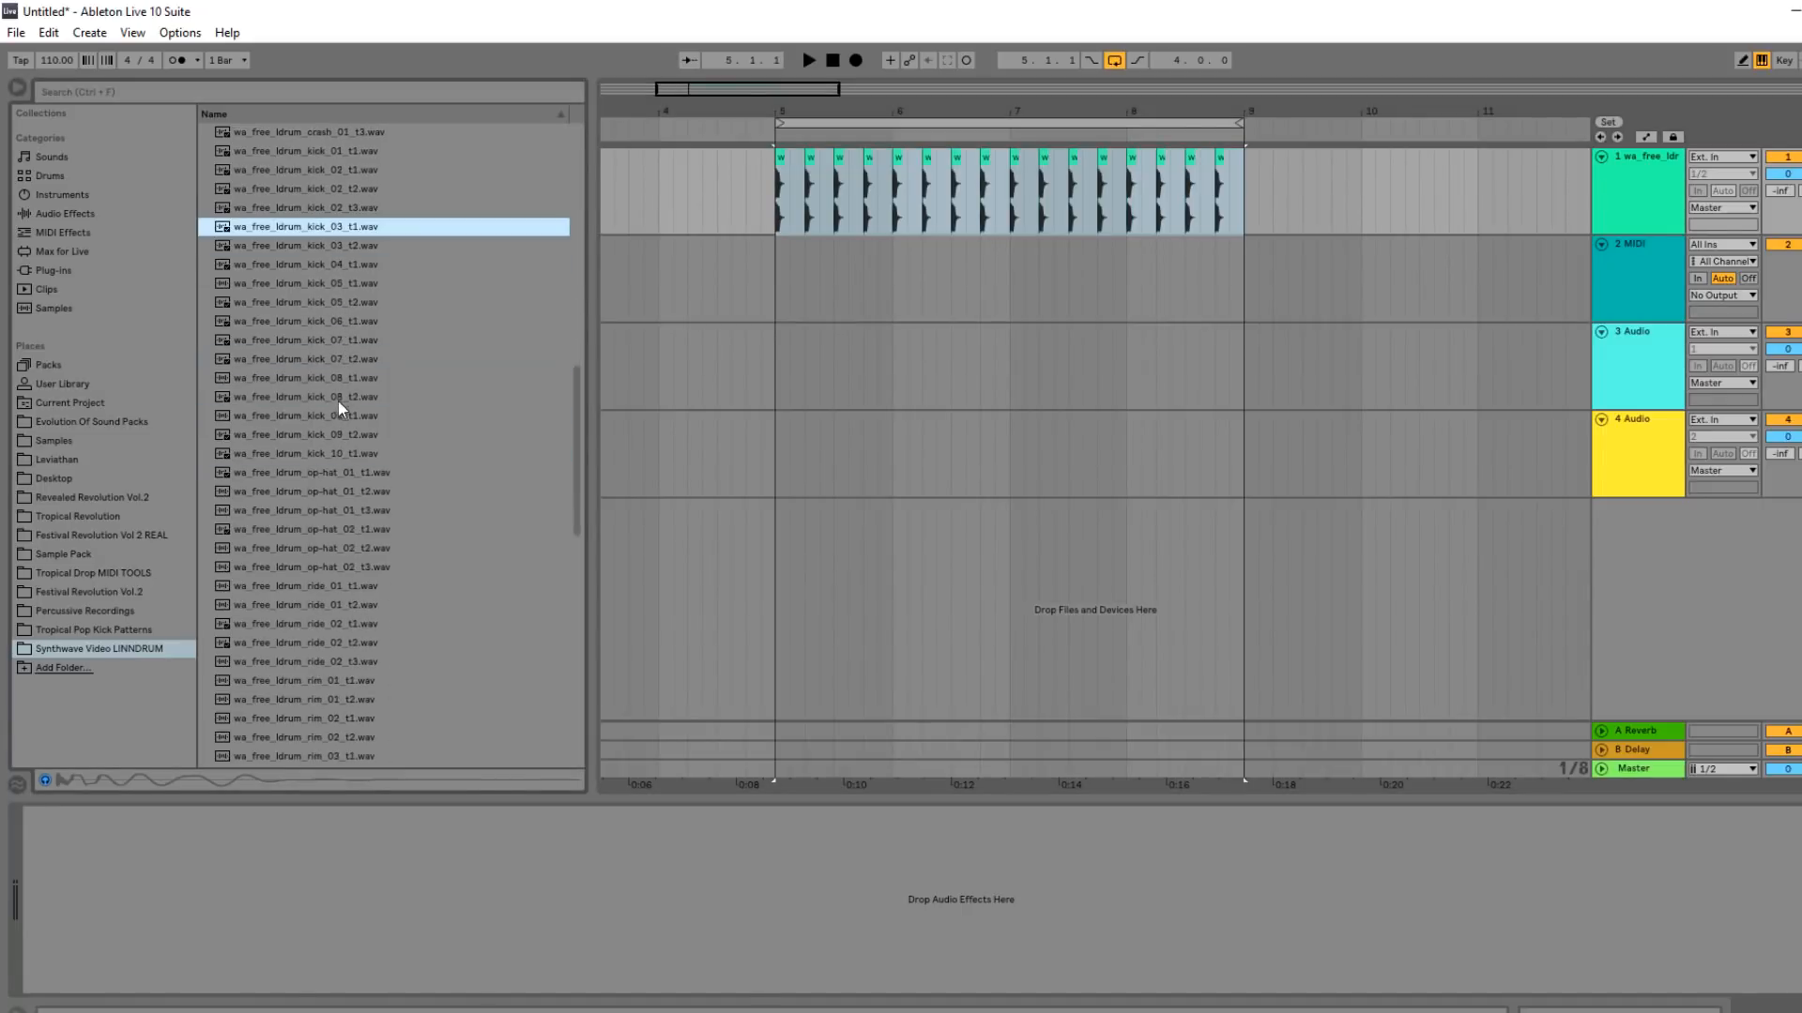
{"action": "left_click_drag", "start_coordinate": [575, 504], "coordinate": [577, 620]}
{"action": "left_click", "coordinate": [394, 408]}
{"action": "left_click", "coordinate": [384, 370]}
{"action": "left_click", "coordinate": [380, 355]}
{"action": "left_click", "coordinate": [356, 334]}
{"action": "left_click", "coordinate": [345, 316]}
{"action": "left_click", "coordinate": [343, 336]}
{"action": "left_click", "coordinate": [347, 406]}
{"action": "left_click", "coordinate": [357, 446]}
{"action": "left_click", "coordinate": [360, 503]}
{"action": "left_click", "coordinate": [363, 466]}
{"action": "left_click", "coordinate": [364, 447]}
{"action": "left_click", "coordinate": [362, 541]}
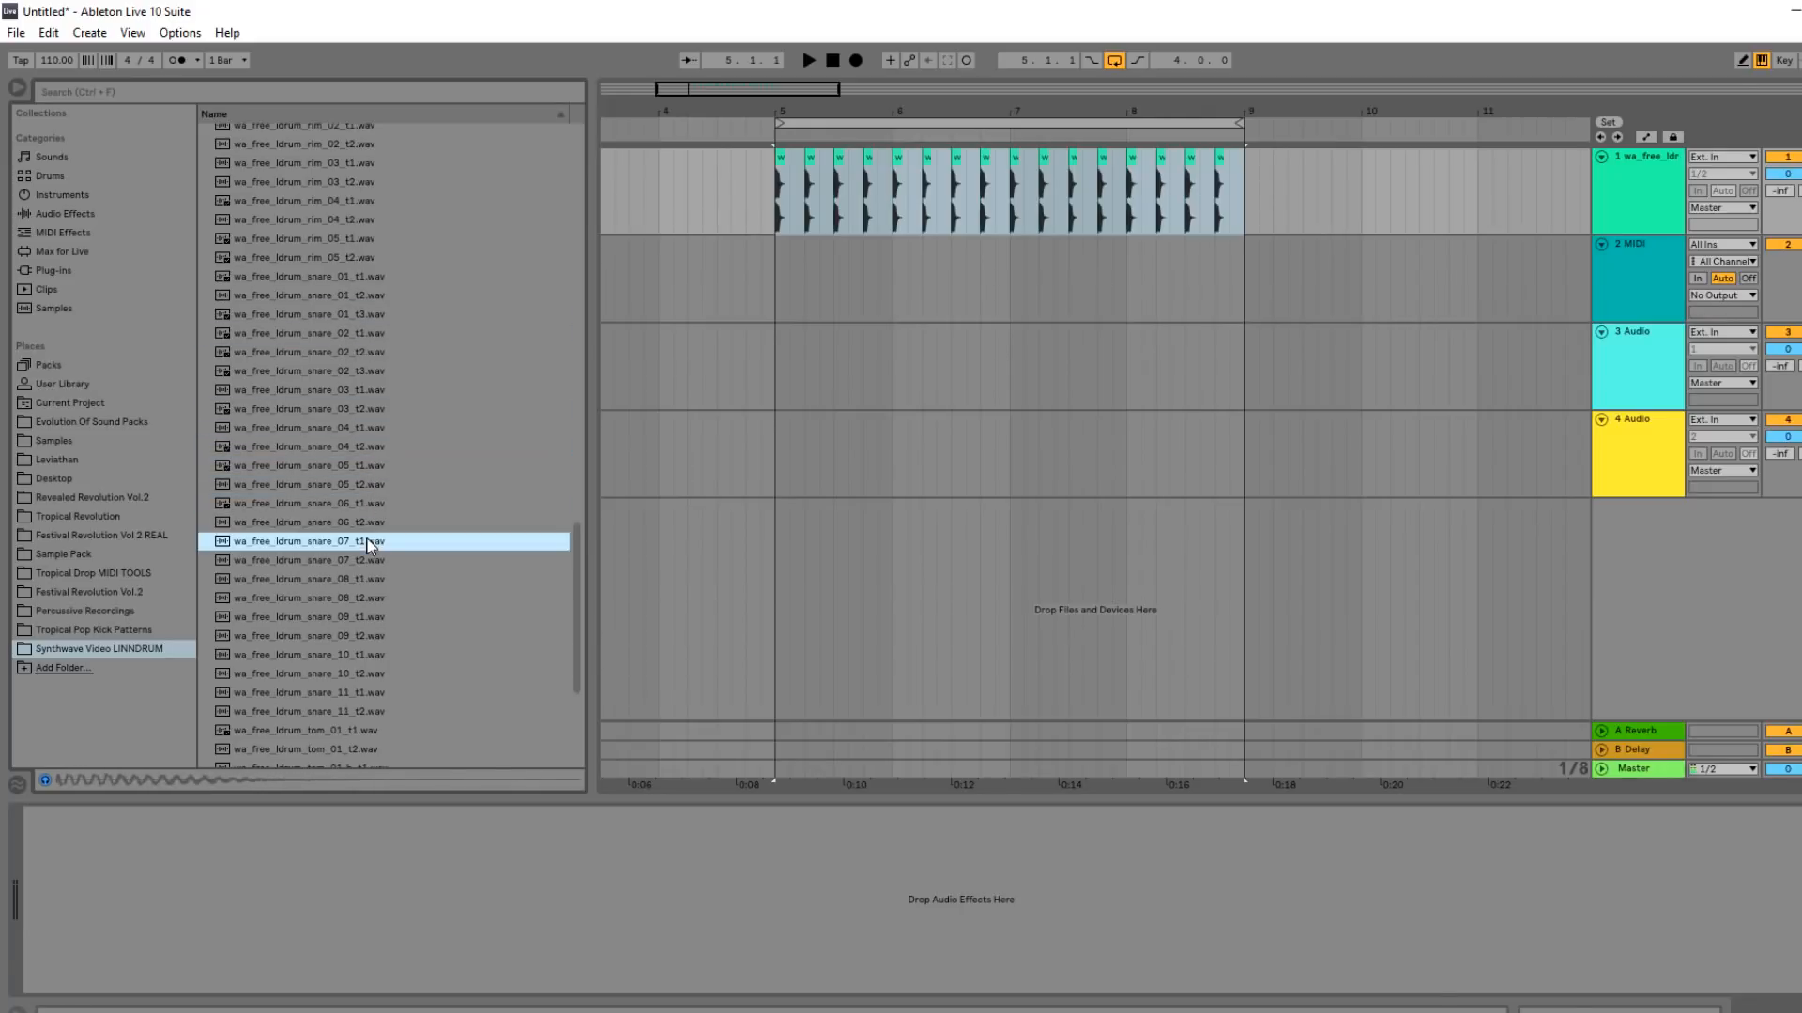
{"action": "left_click", "coordinate": [362, 579]}
{"action": "left_click", "coordinate": [359, 562]}
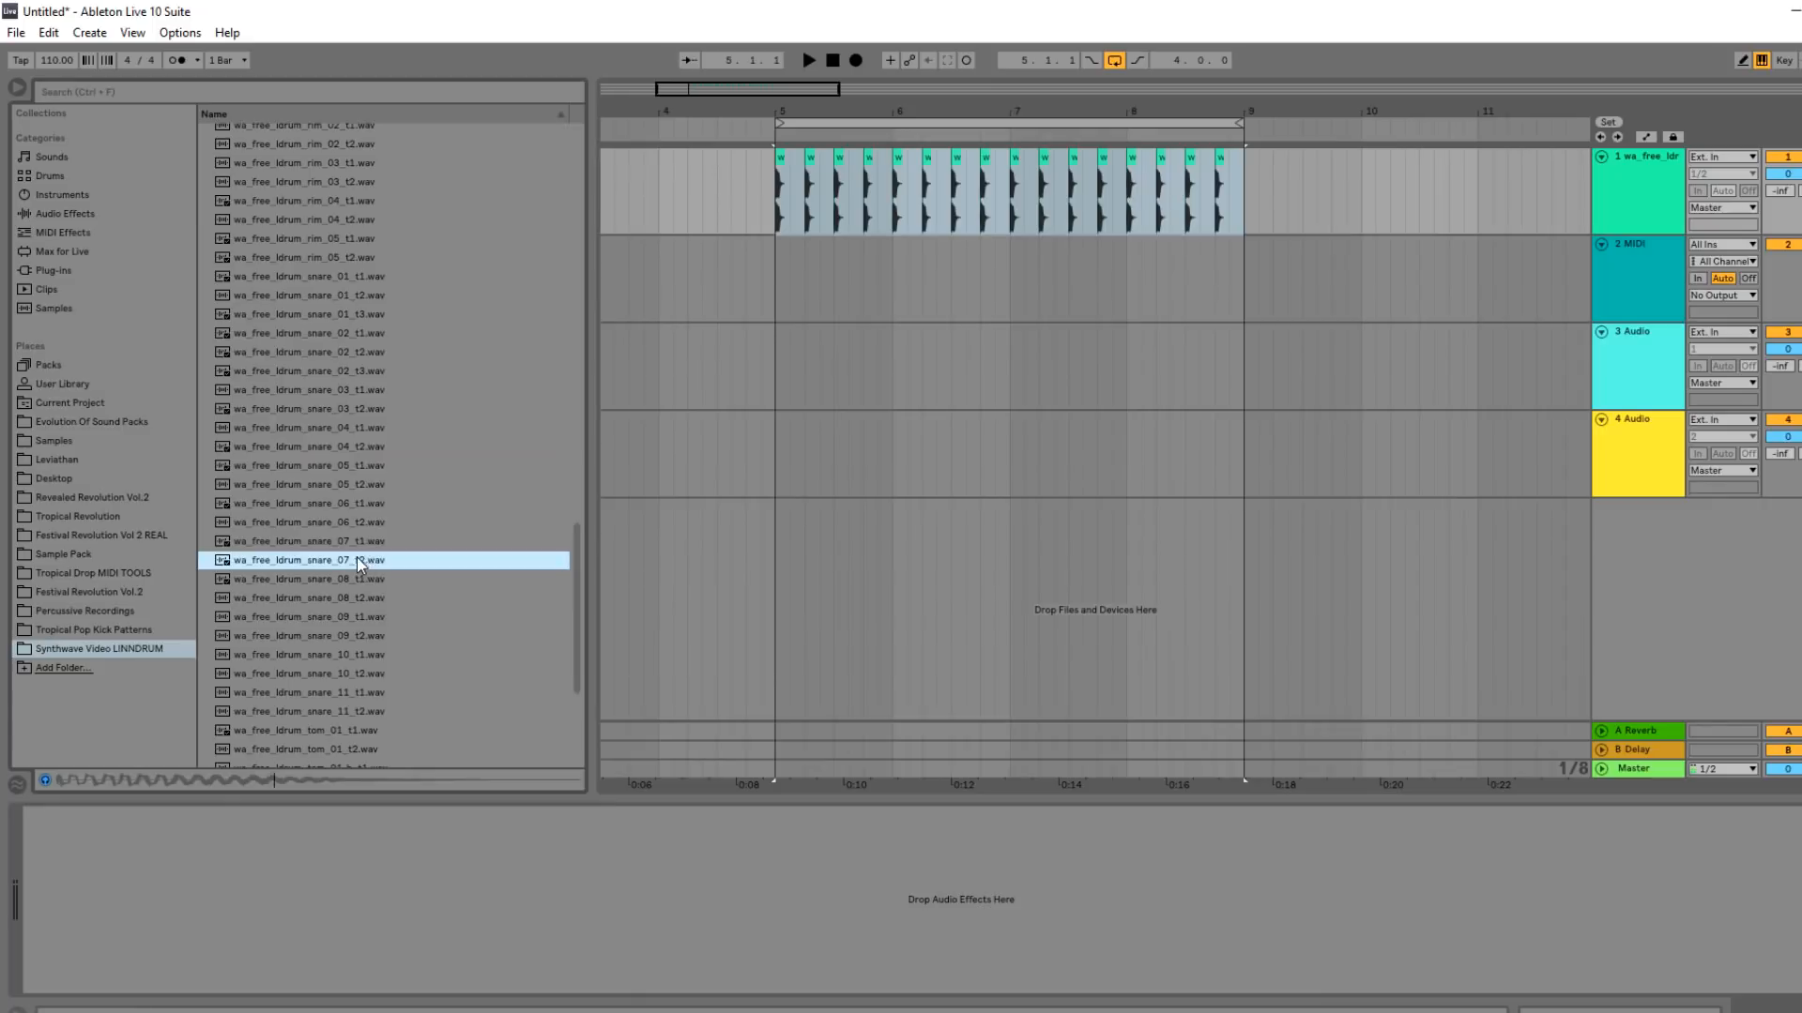
Try wa_free_ldrum_snare_07_t2.wav on beat 2 of bar 5 on track 2 and play it with the kick.
{"action": "left_click_drag", "start_coordinate": [356, 559], "coordinate": [1017, 315]}
{"action": "left_click_drag", "start_coordinate": [818, 302], "coordinate": [808, 296]}
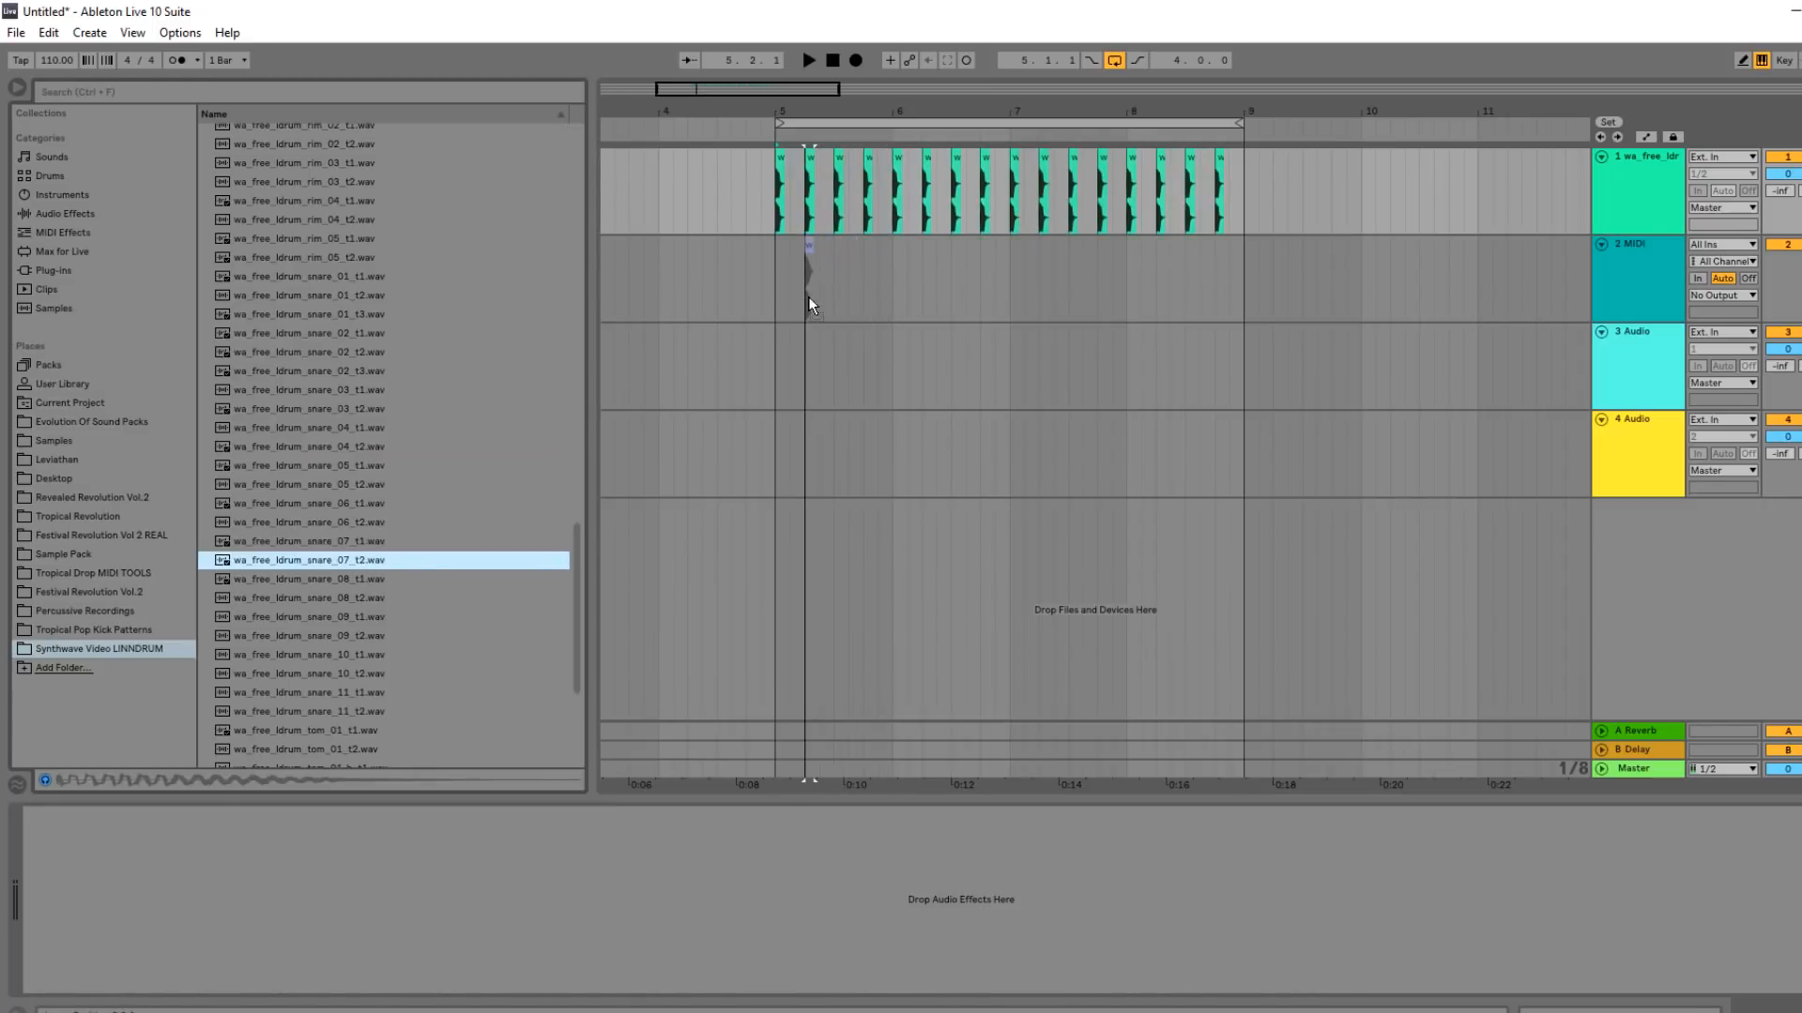
{"action": "left_click", "coordinate": [779, 261]}
{"action": "key", "text": "space"}
{"action": "left_click", "coordinate": [830, 284]}
{"action": "key", "text": "space"}
Audition the snare samples from wa_free_ldrum_snare_07_t2.wav to wa_free_ldrum_snare_10_t2.wav for a replacement snare.
{"action": "left_click", "coordinate": [334, 560]}
{"action": "left_click", "coordinate": [326, 579]}
{"action": "left_click", "coordinate": [340, 620]}
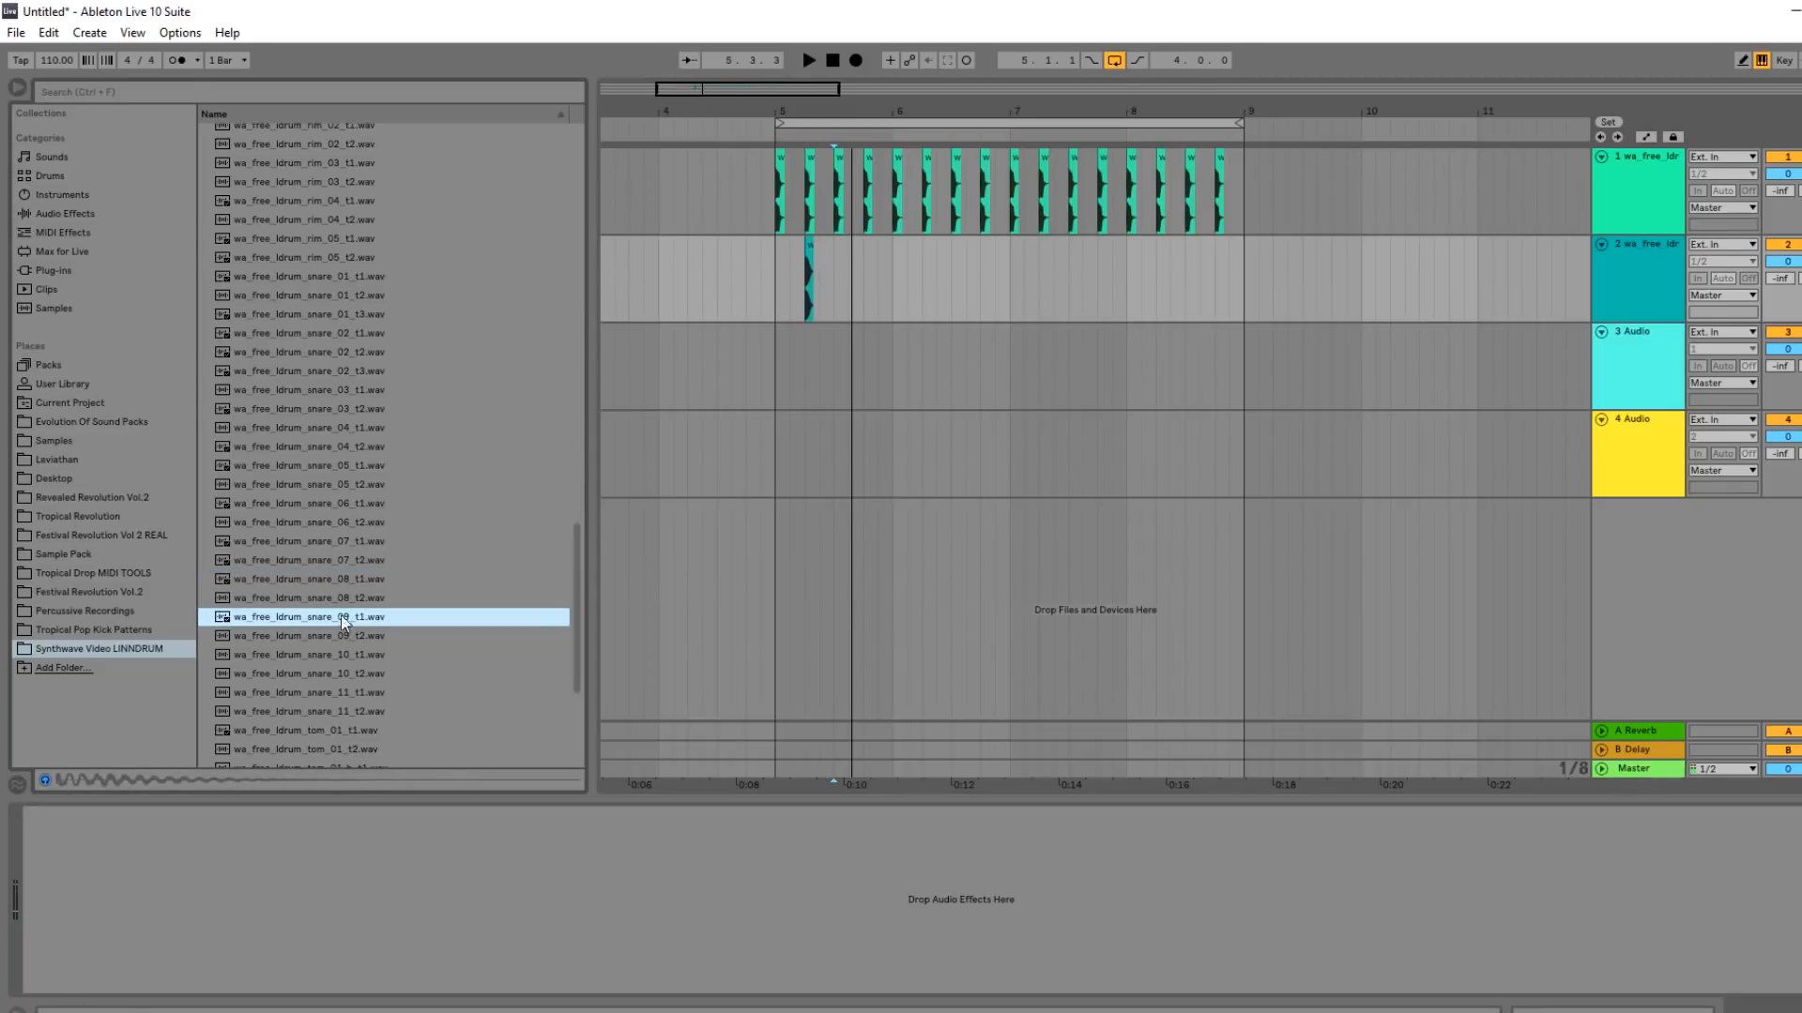
{"action": "left_click_drag", "start_coordinate": [780, 298], "coordinate": [798, 297]}
{"action": "left_click_drag", "start_coordinate": [942, 109], "coordinate": [1174, 198]}
{"action": "left_click", "coordinate": [311, 636]}
{"action": "left_click", "coordinate": [329, 672]}
{"action": "left_click", "coordinate": [349, 657]}
{"action": "left_click", "coordinate": [342, 672]}
Place wa_free_ldrum_snare_10_t2.wav on beat 2 of bar 5 on track 2 and play it with the kick.
{"action": "left_click_drag", "start_coordinate": [340, 682], "coordinate": [740, 370]}
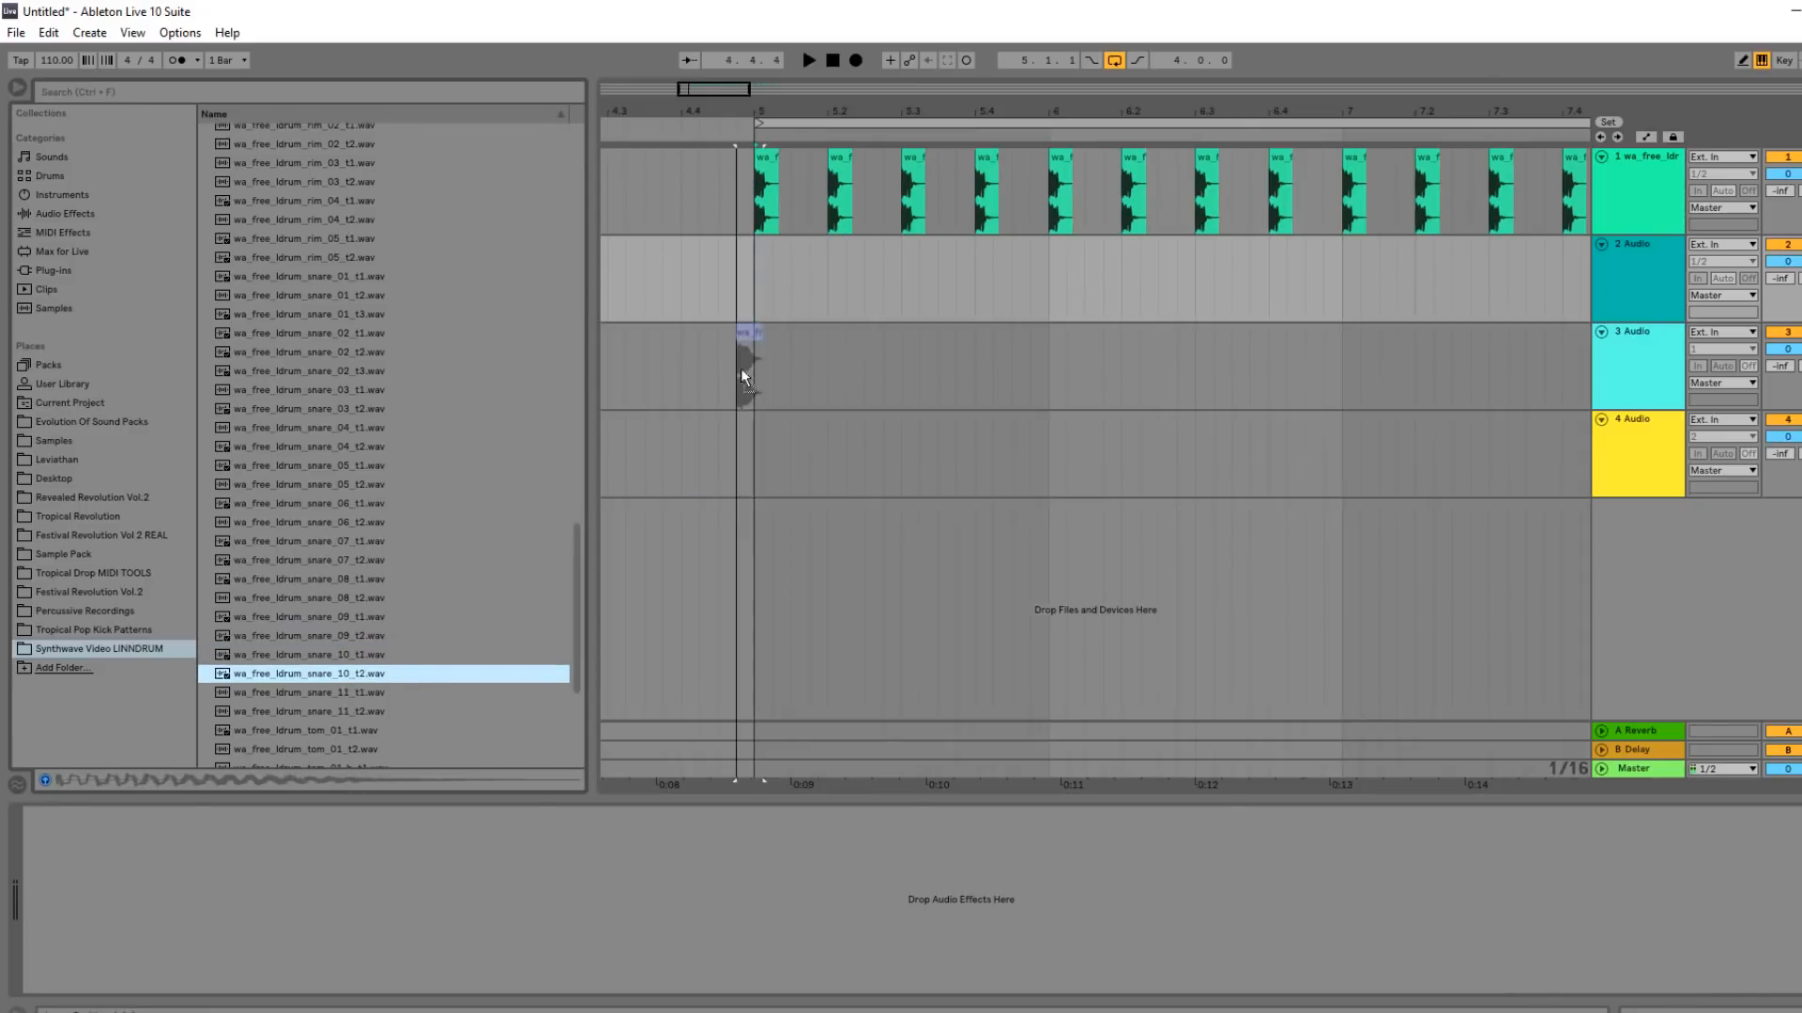
{"action": "mouse_move", "coordinate": [813, 289]}
{"action": "left_mouse_down"}
{"action": "mouse_move", "coordinate": [824, 299]}
{"action": "mouse_move", "coordinate": [764, 299]}
{"action": "left_mouse_up"}
{"action": "left_click", "coordinate": [702, 278]}
{"action": "key", "text": "space"}
Duplicate the snare onto beats 2 and 4 of every bar from 5 through 8 and play the beat.
{"action": "key", "text": "ctrl+d"}
{"action": "key", "text": "ctrl+d"}
{"action": "key", "text": "ctrl+d"}
{"action": "key", "text": "ctrl+d"}
{"action": "mouse_move", "coordinate": [734, 85]}
{"action": "left_mouse_down"}
{"action": "mouse_move", "coordinate": [737, 62]}
{"action": "mouse_move", "coordinate": [712, 101]}
{"action": "left_mouse_up"}
{"action": "key", "text": "ctrl+d"}
{"action": "key", "text": "ctrl+d"}
{"action": "key", "text": "ctrl+d"}
{"action": "key", "text": "space"}
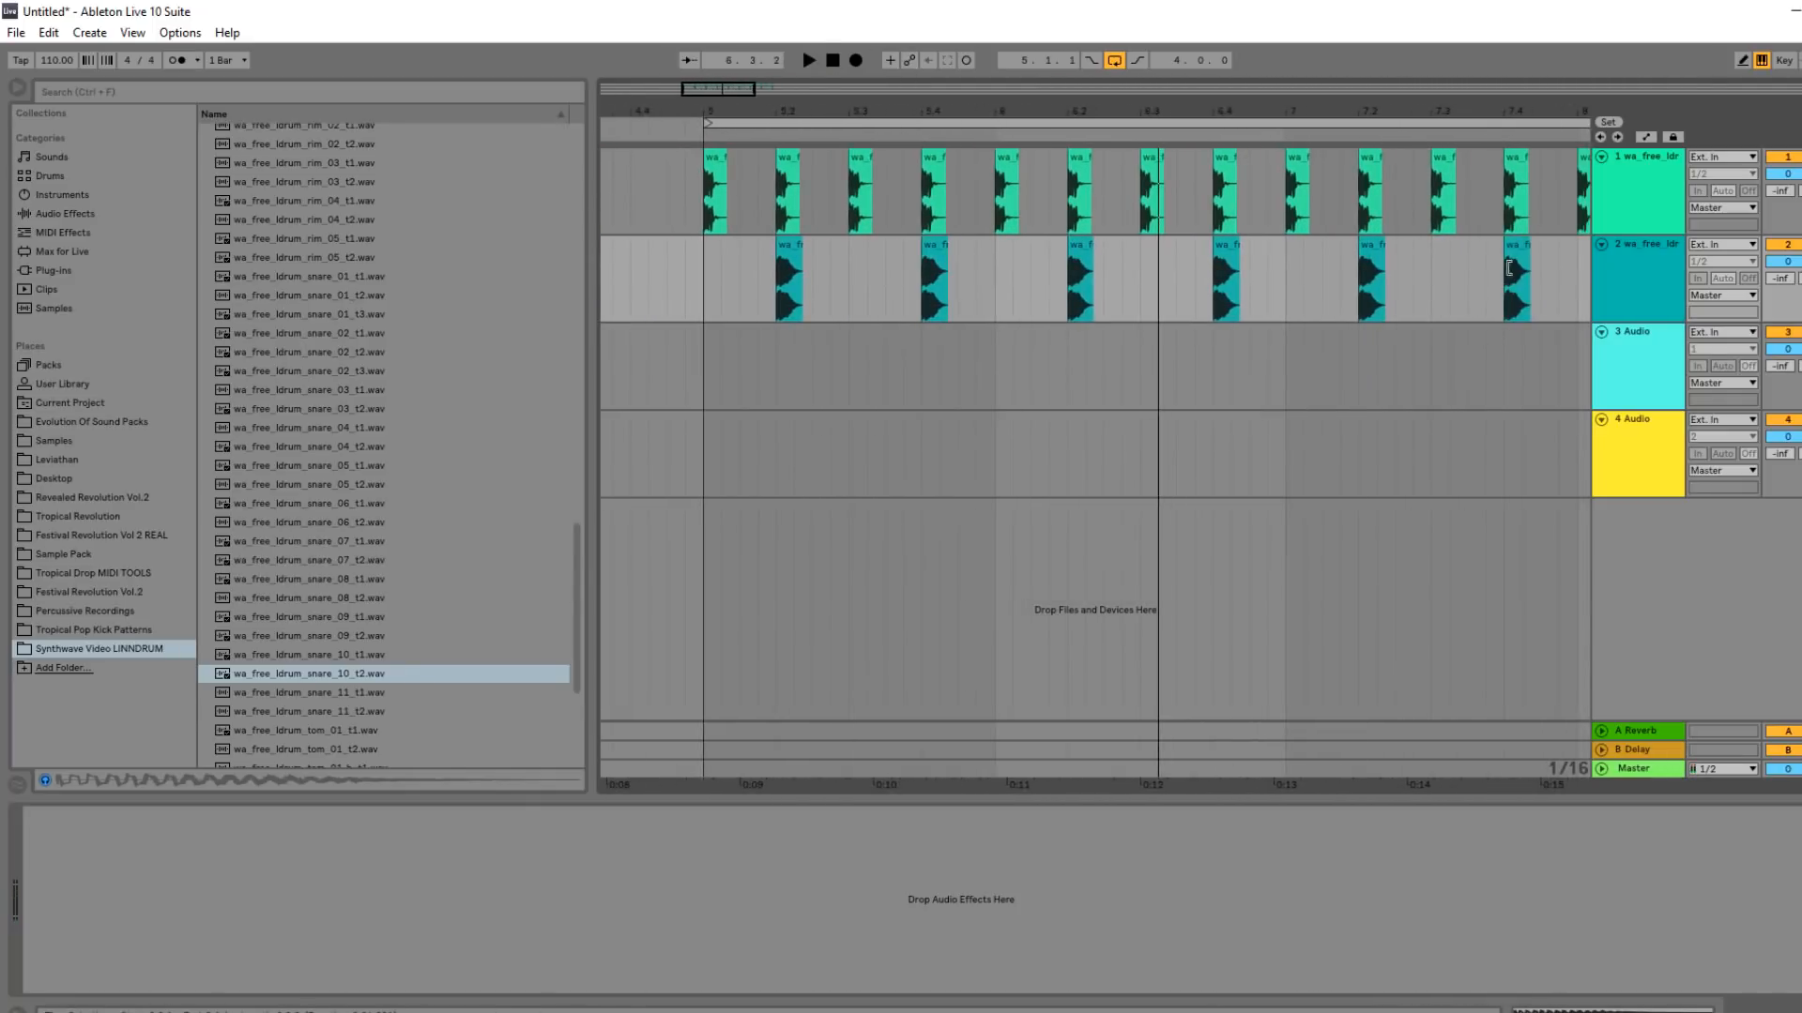
Find the Reverb audio effect and add it to the snare track.
{"action": "left_click", "coordinate": [94, 214]}
{"action": "key", "text": "ctrl+f"}
{"action": "type", "text": "rever"}
{"action": "left_click_drag", "start_coordinate": [228, 188], "coordinate": [1577, 245]}
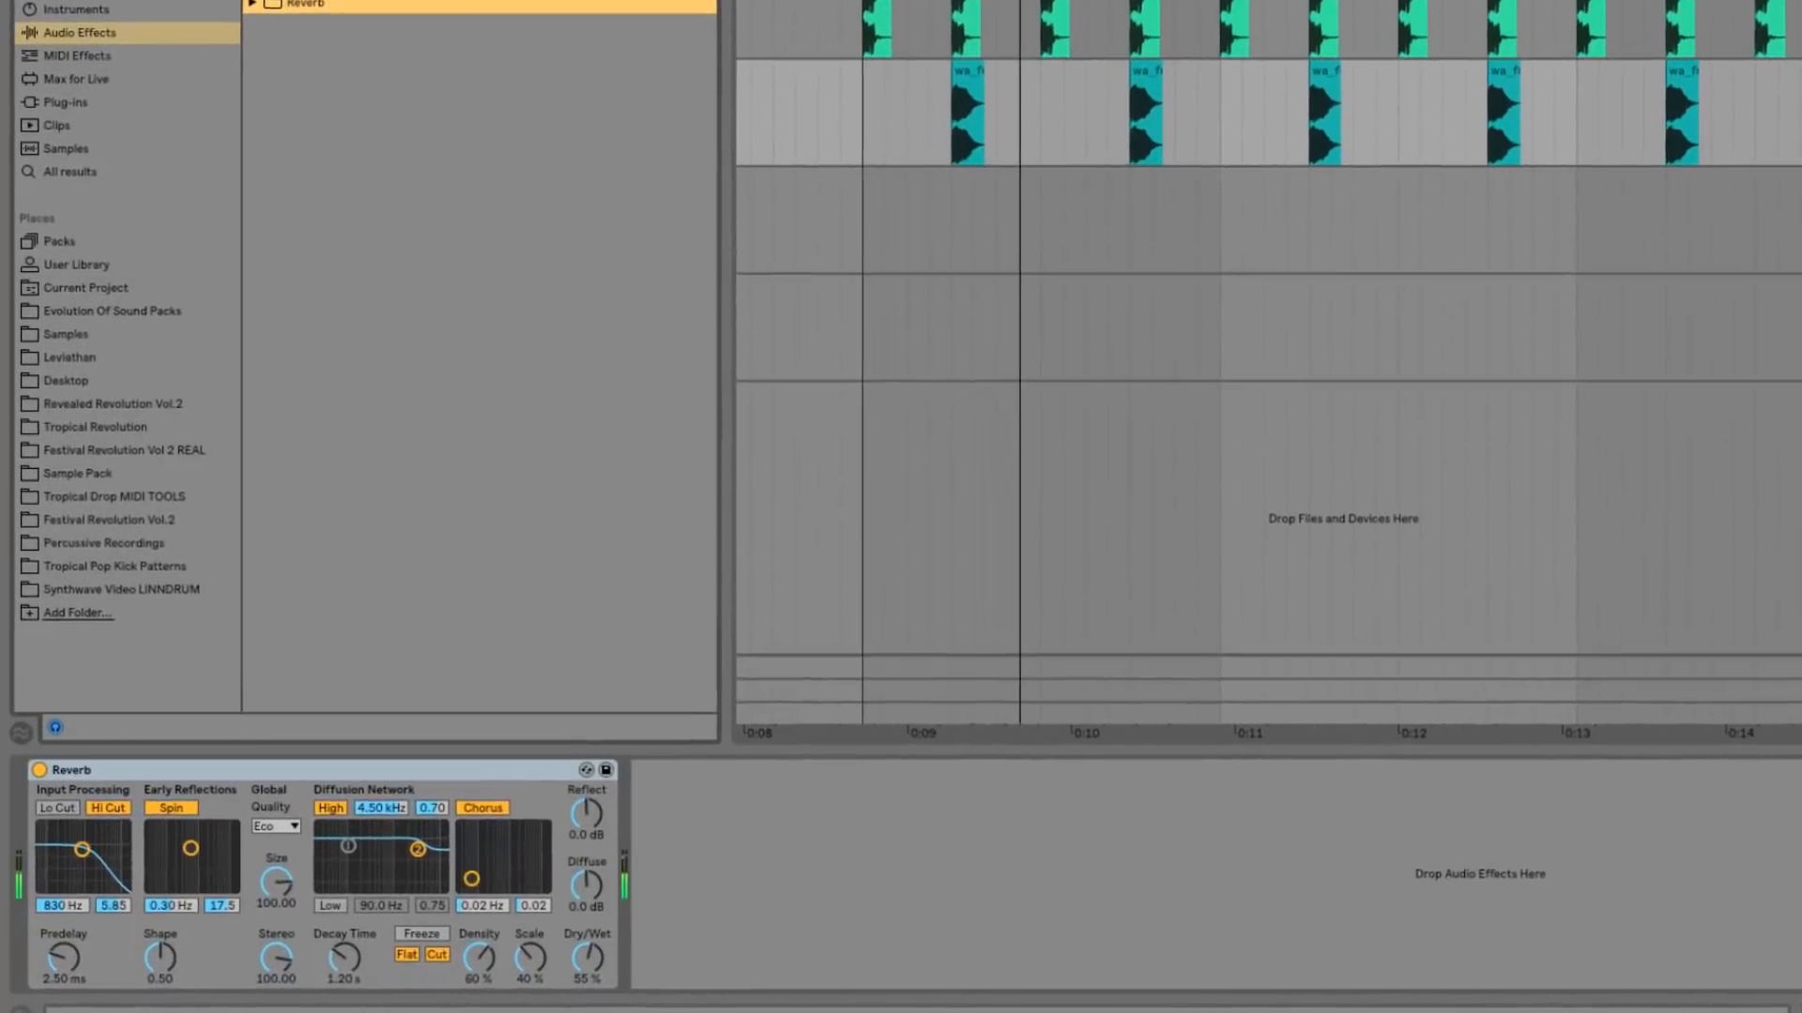
Add a Gate after the snare's Reverb and enable its sidechain with track 2, the snare, as the audio source.
{"action": "left_click", "coordinate": [670, 0]}
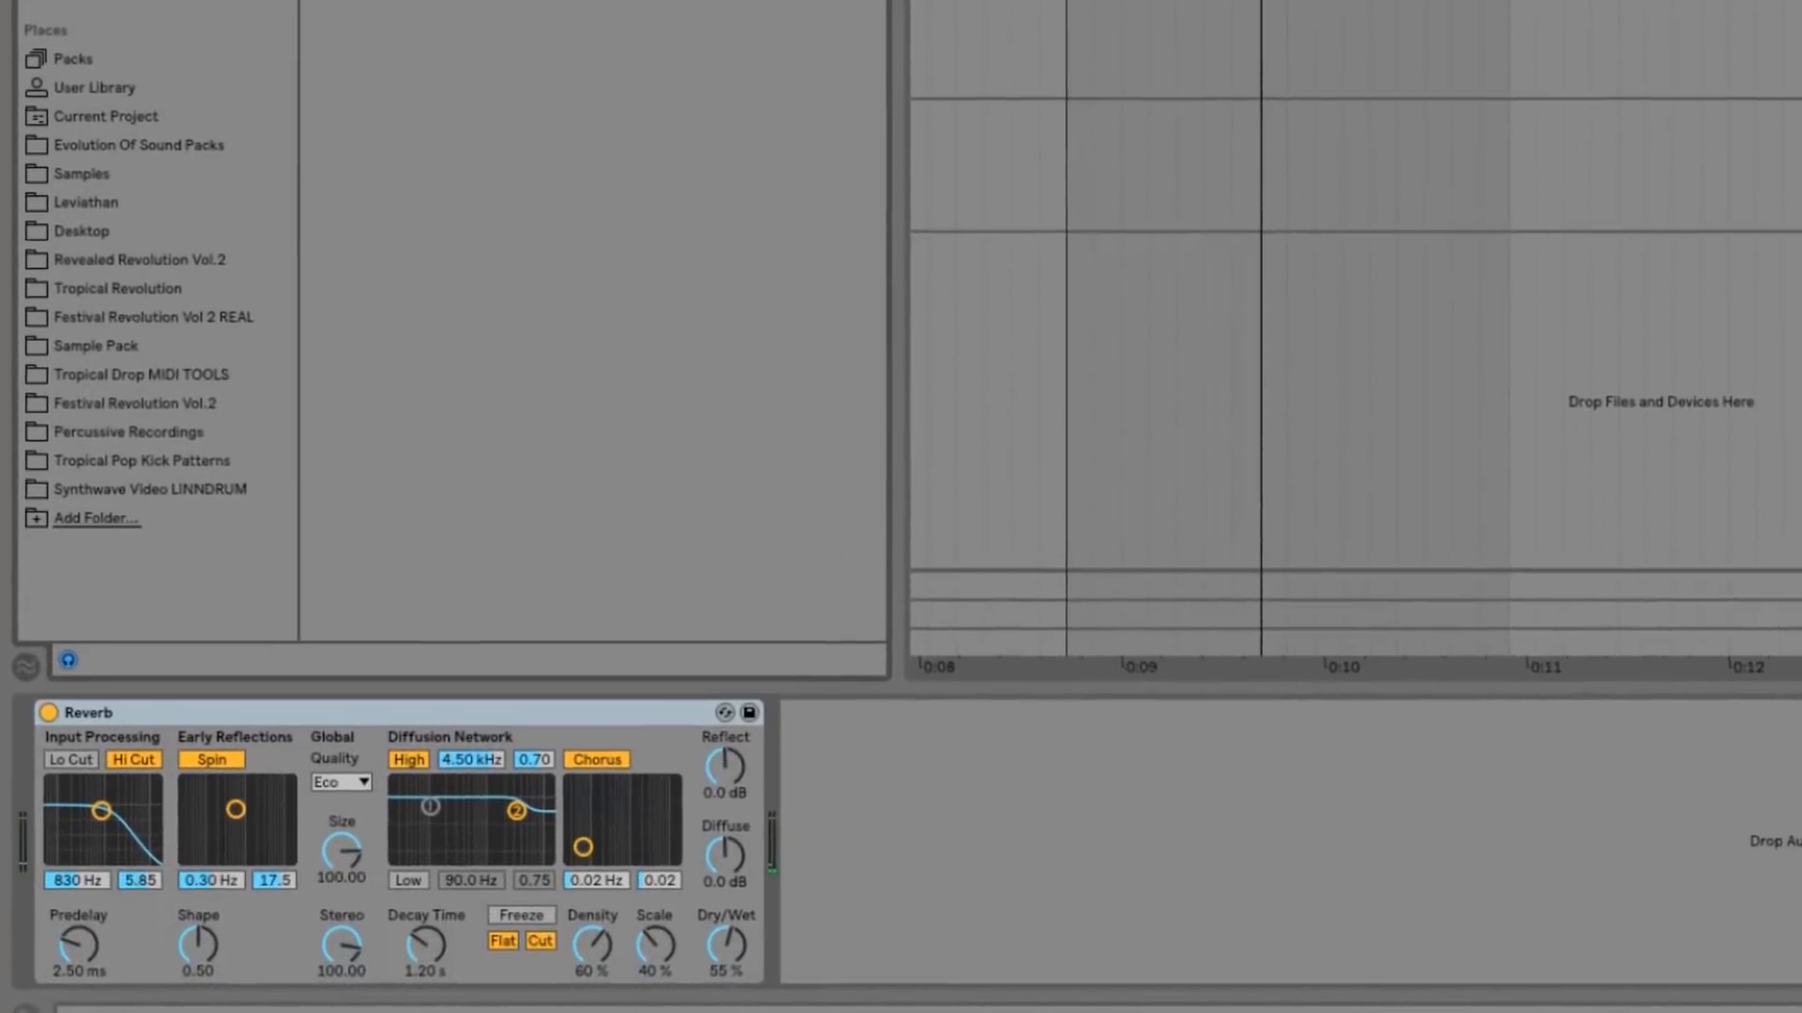
{"action": "left_click_drag", "start_coordinate": [751, 0], "coordinate": [1161, 756]}
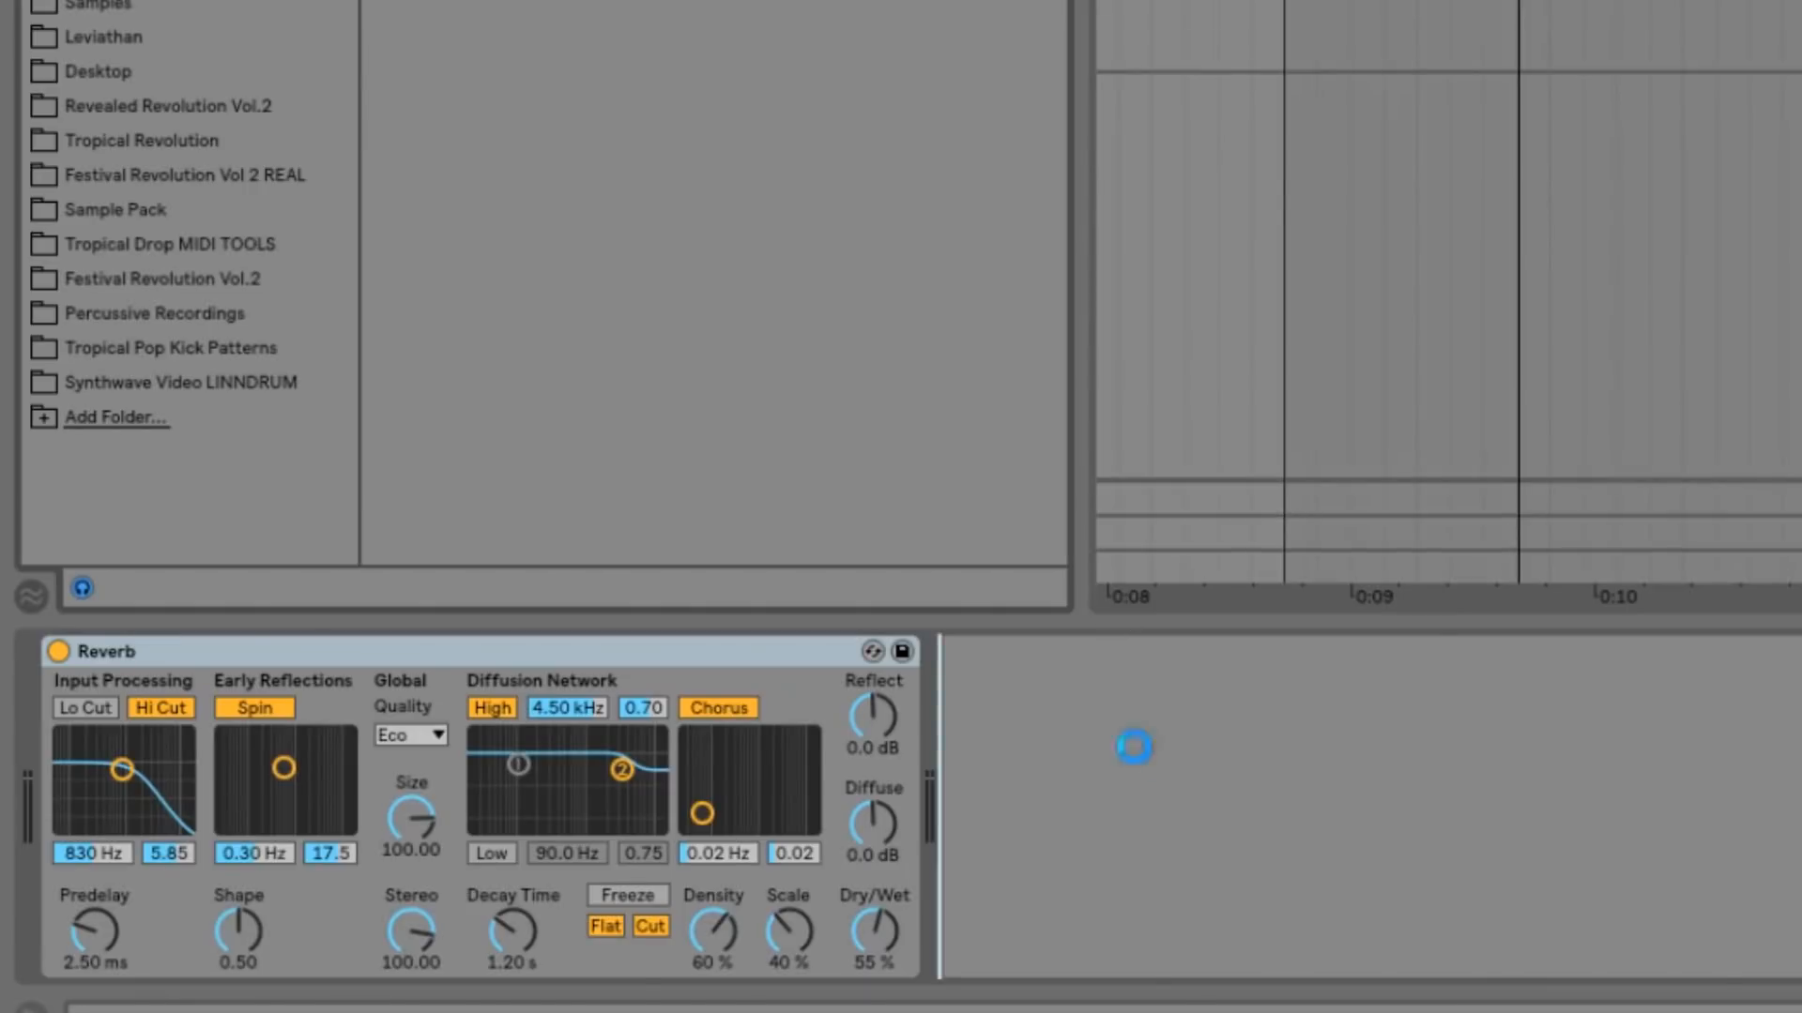
{"action": "left_click", "coordinate": [985, 652]}
{"action": "left_click", "coordinate": [1001, 690]}
{"action": "left_click", "coordinate": [1000, 736]}
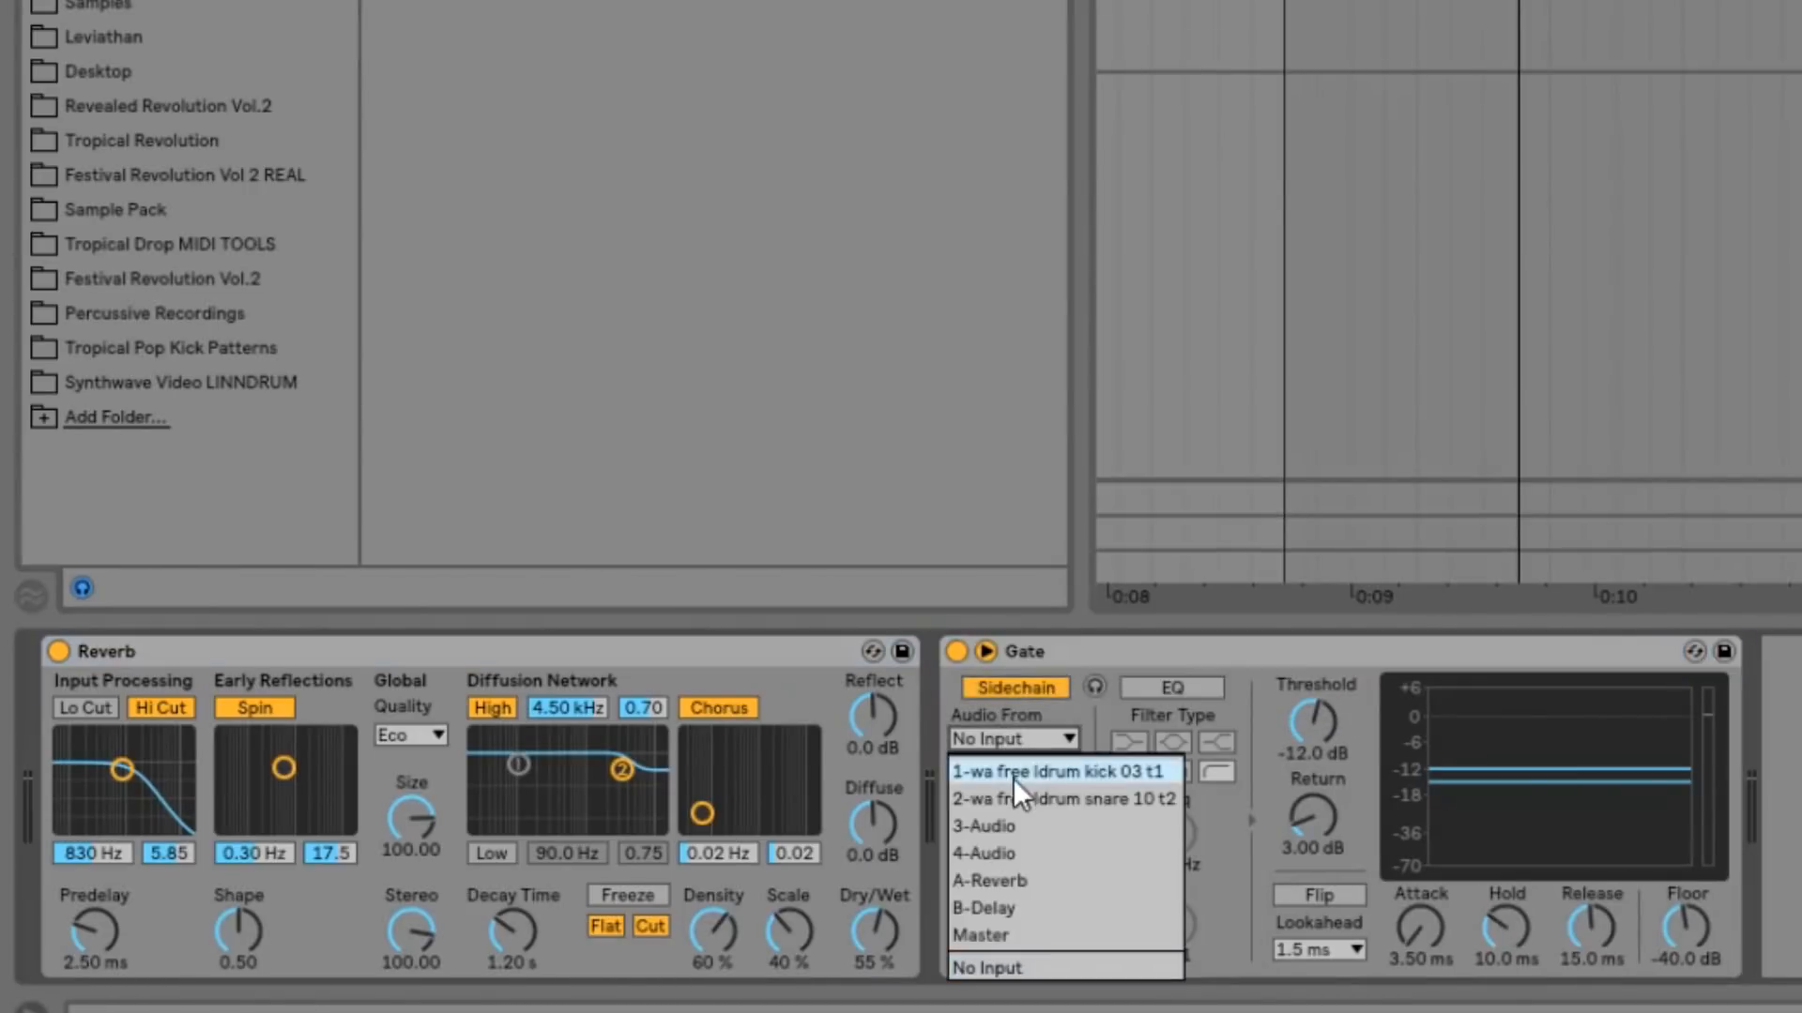
{"action": "left_click", "coordinate": [1107, 798]}
Lower the Gate's threshold and lengthen its release while playing back the snare.
{"action": "left_click_drag", "start_coordinate": [1317, 729], "coordinate": [1317, 818]}
{"action": "key", "text": "space"}
{"action": "left_click_drag", "start_coordinate": [1590, 929], "coordinate": [1591, 856]}
{"action": "key", "text": "space"}
Insert a new MIDI track below the snare track and load the Sampler instrument on it.
{"action": "key", "text": "minus"}
{"action": "key", "text": "minus"}
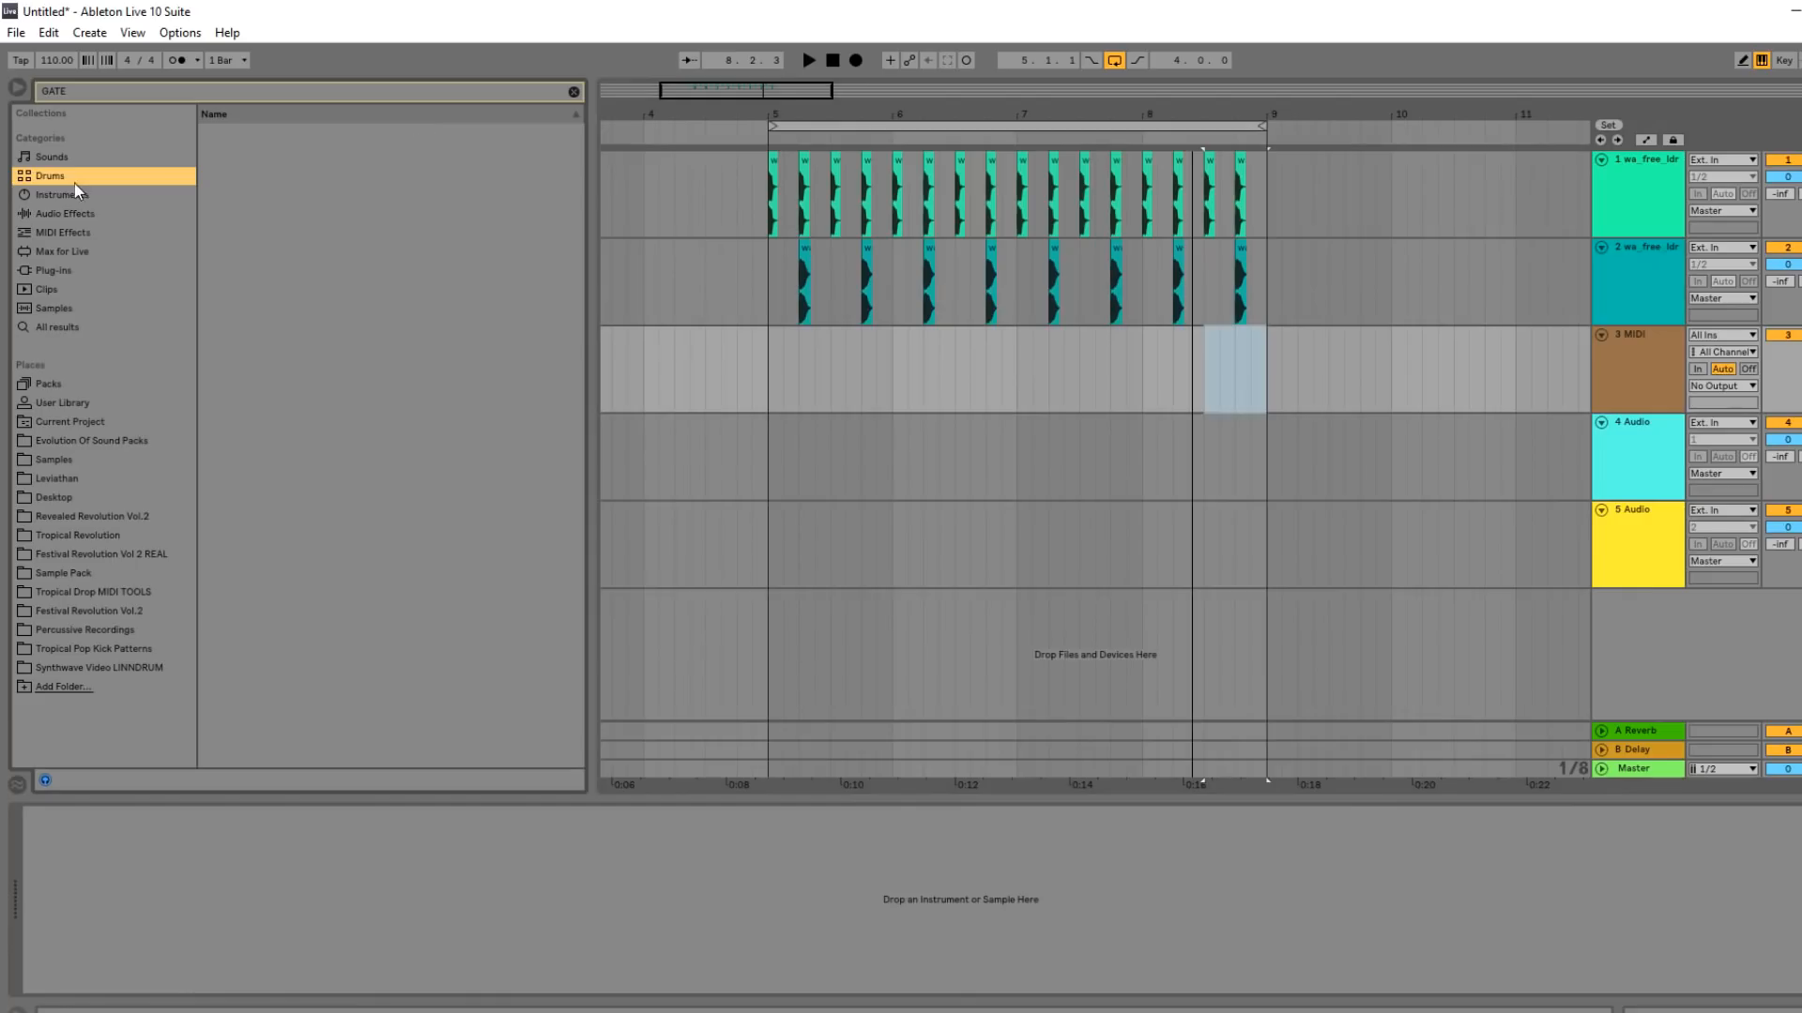
{"action": "left_click", "coordinate": [69, 191]}
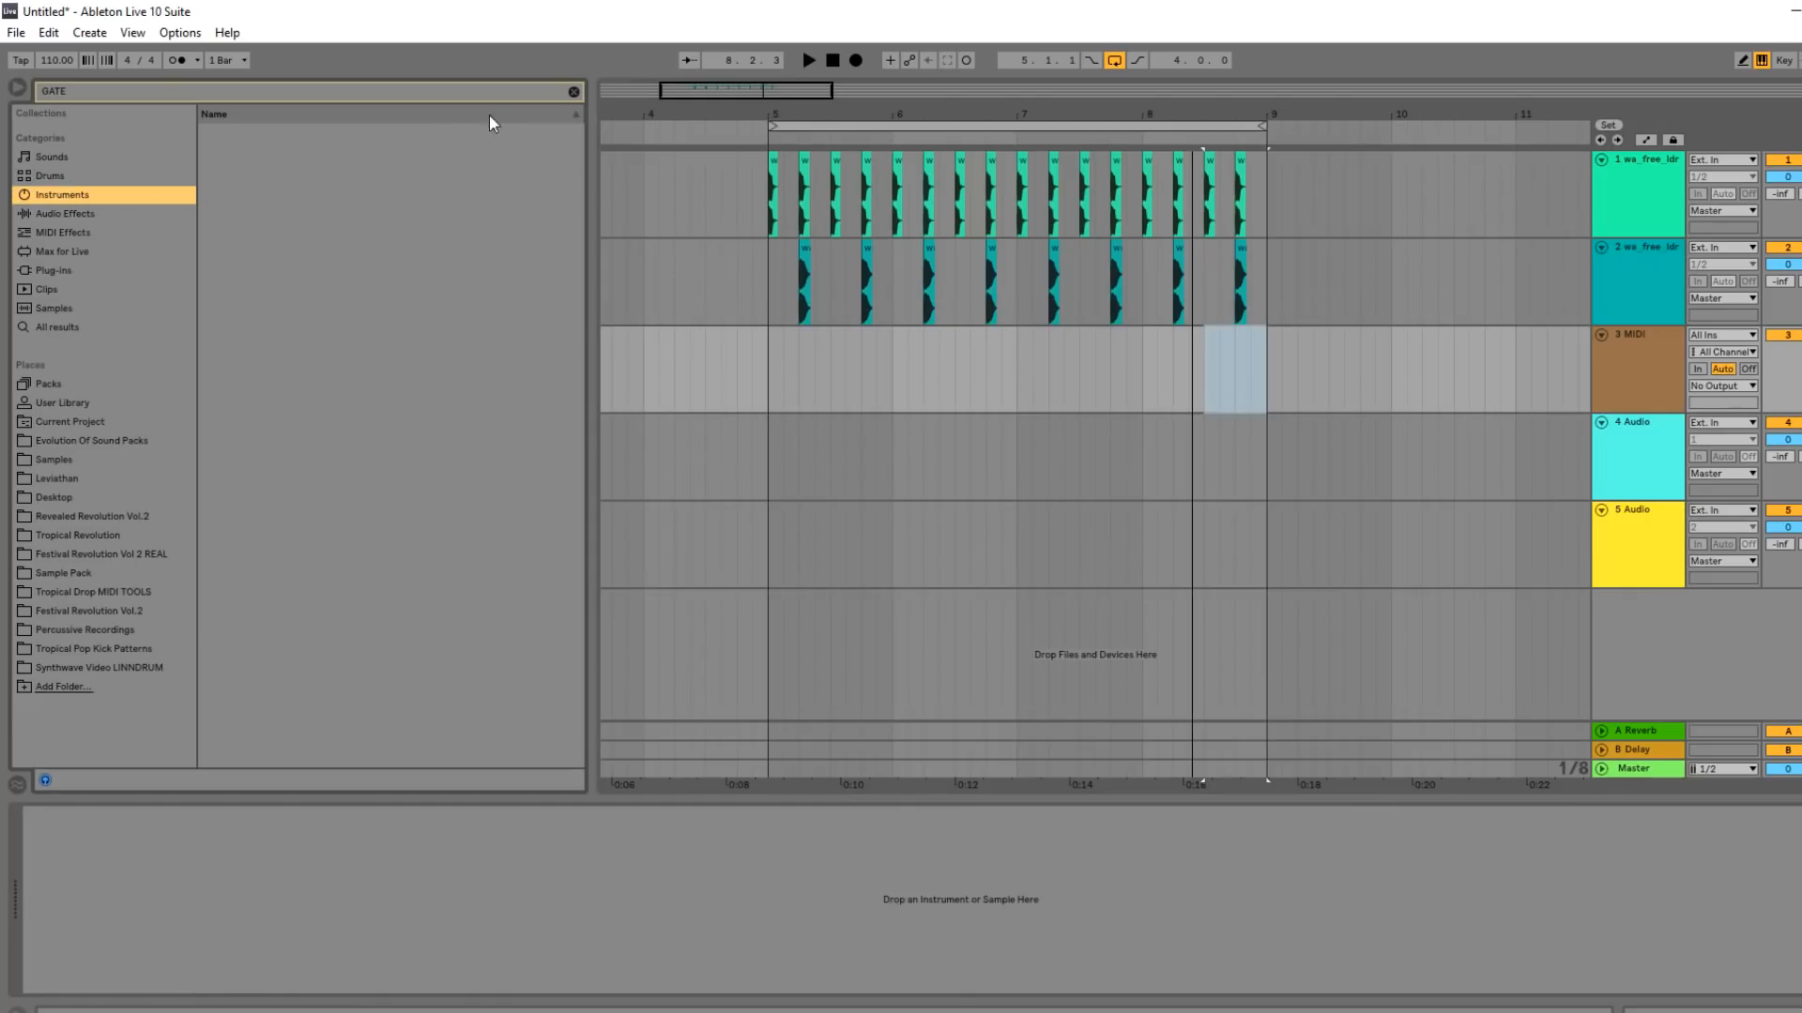
{"action": "left_click", "coordinate": [575, 93]}
{"action": "type", "text": "sa"}
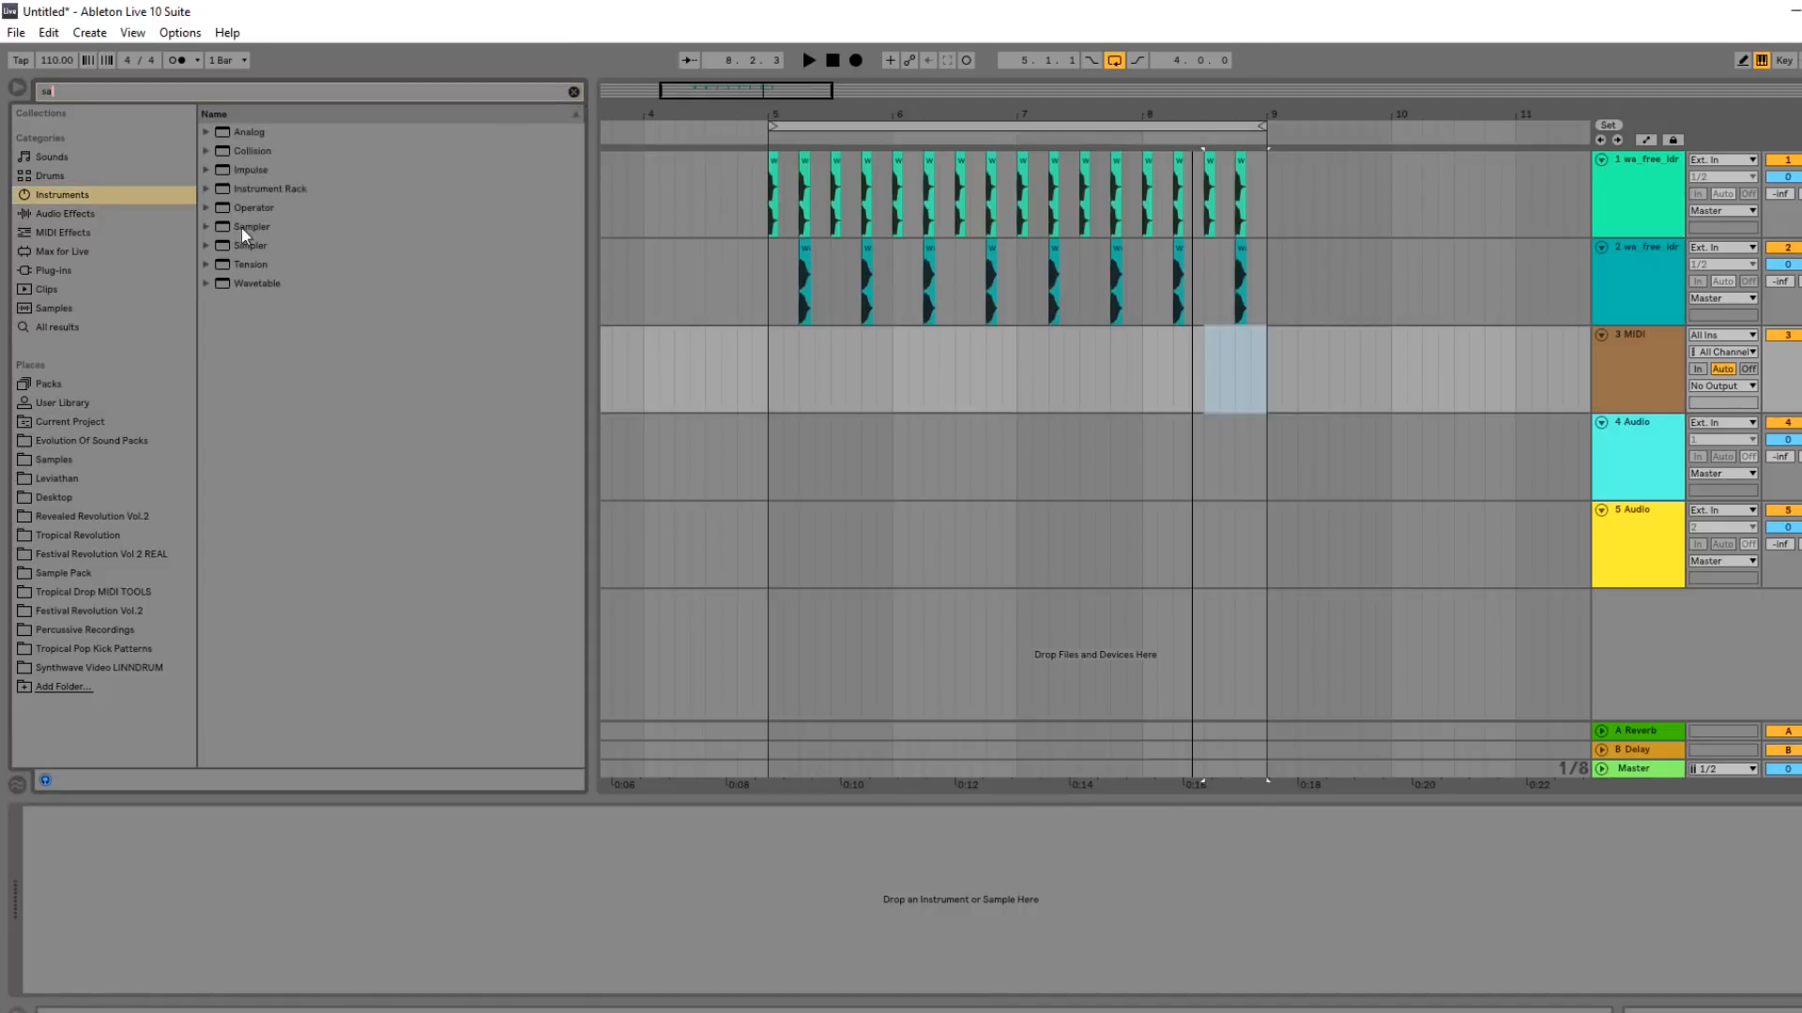
{"action": "left_click", "coordinate": [250, 227]}
{"action": "left_click_drag", "start_coordinate": [1643, 382], "coordinate": [1643, 383]}
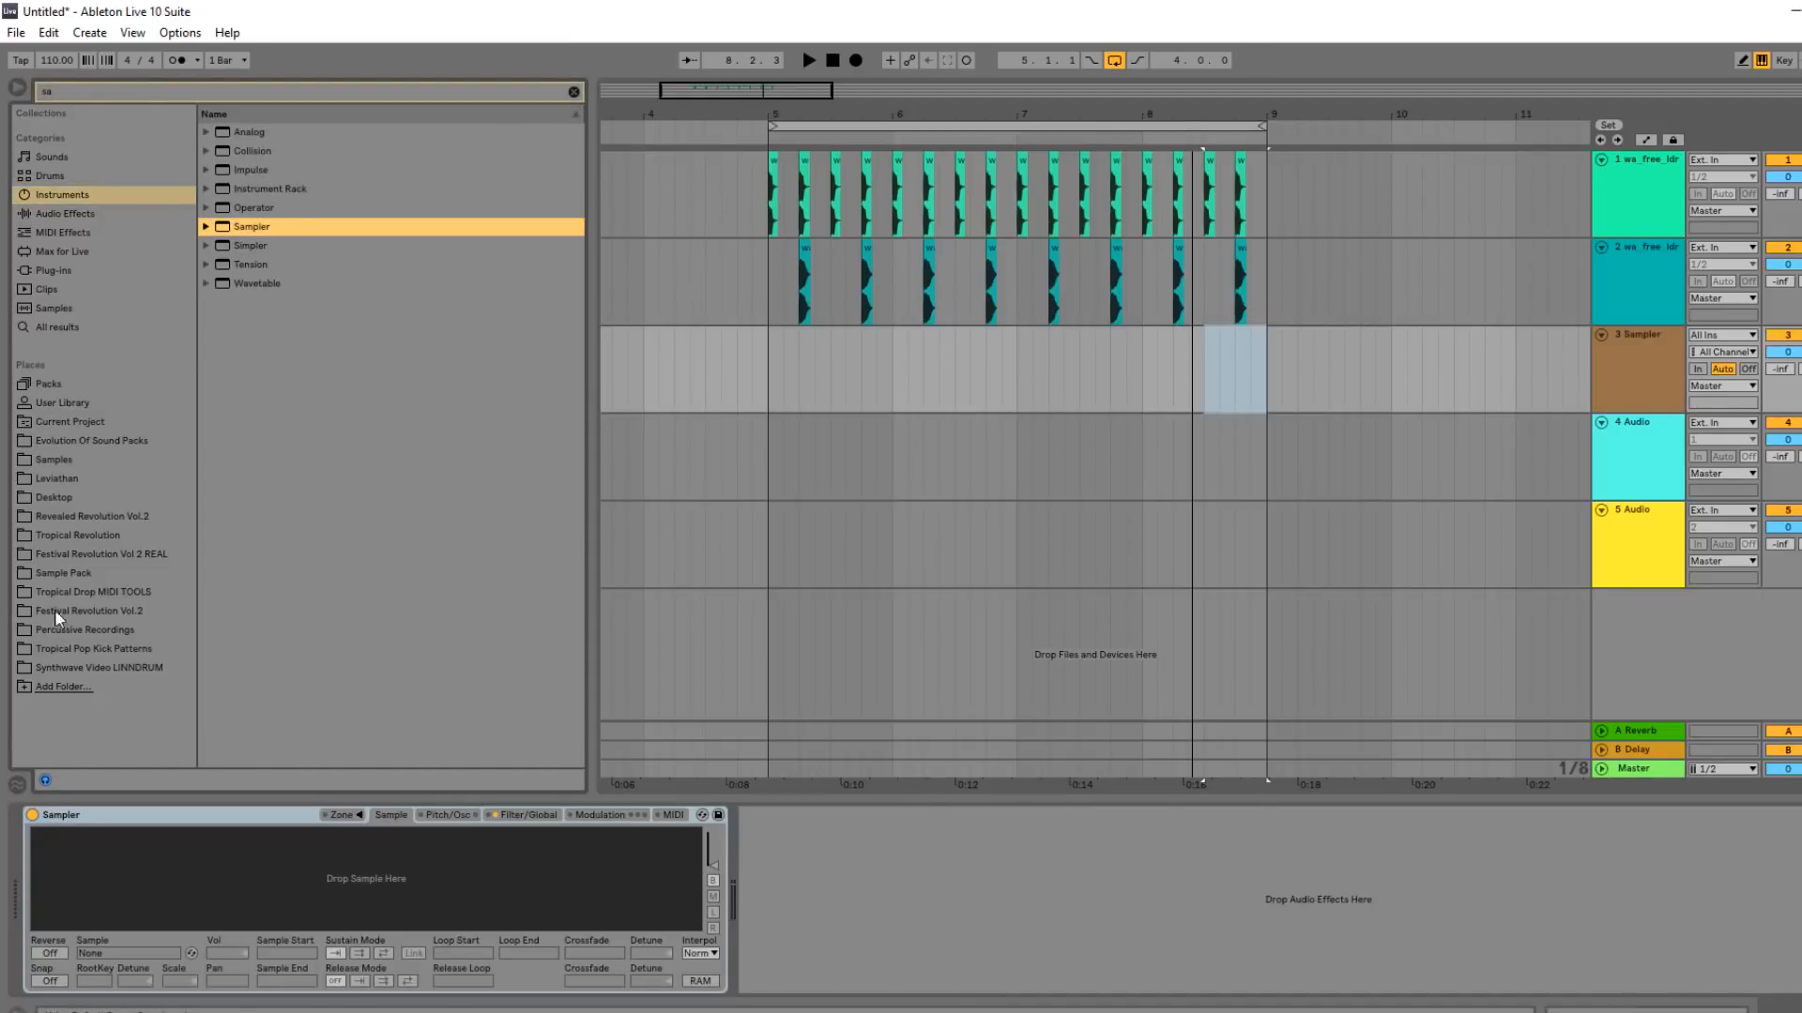
Load Korg DETUNED BASS.wav into Sampler and set its sample start to 655.
{"action": "left_click", "coordinate": [87, 669]}
{"action": "left_click", "coordinate": [574, 92]}
{"action": "left_click", "coordinate": [296, 172]}
{"action": "left_click", "coordinate": [307, 152]}
{"action": "left_click_drag", "start_coordinate": [308, 153], "coordinate": [150, 874]}
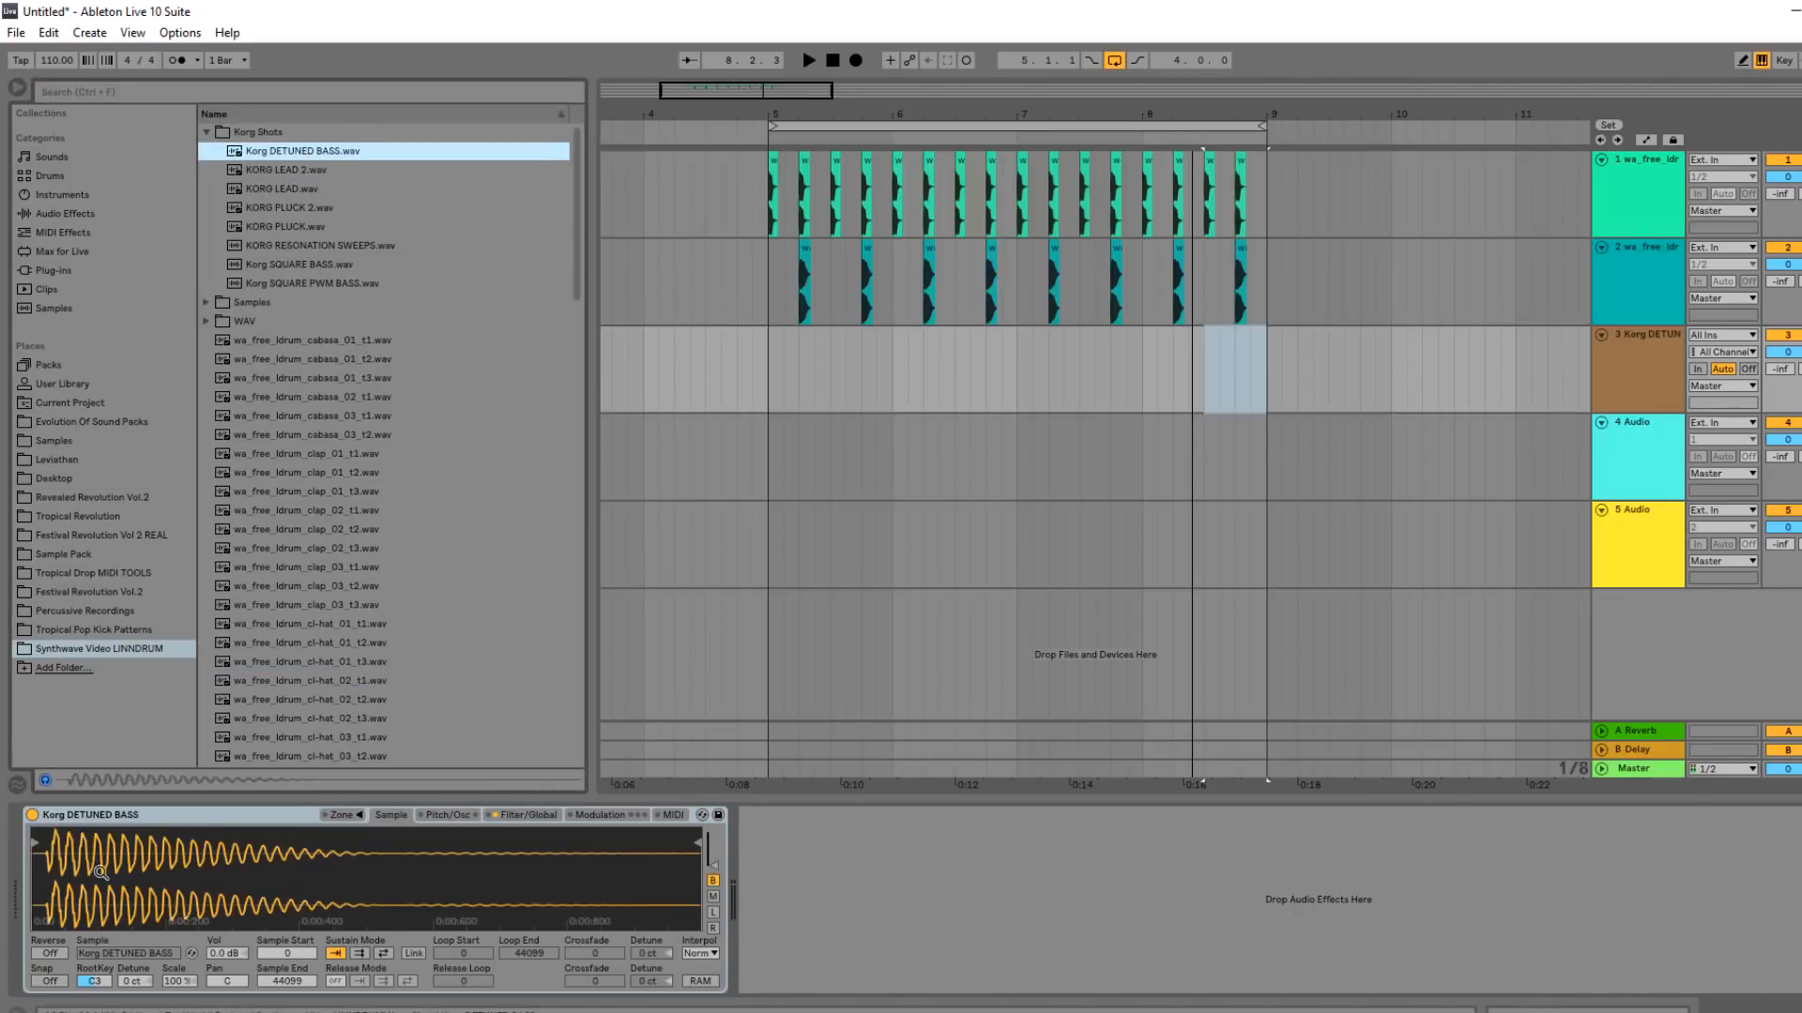
{"action": "left_click_drag", "start_coordinate": [43, 848], "coordinate": [39, 844]}
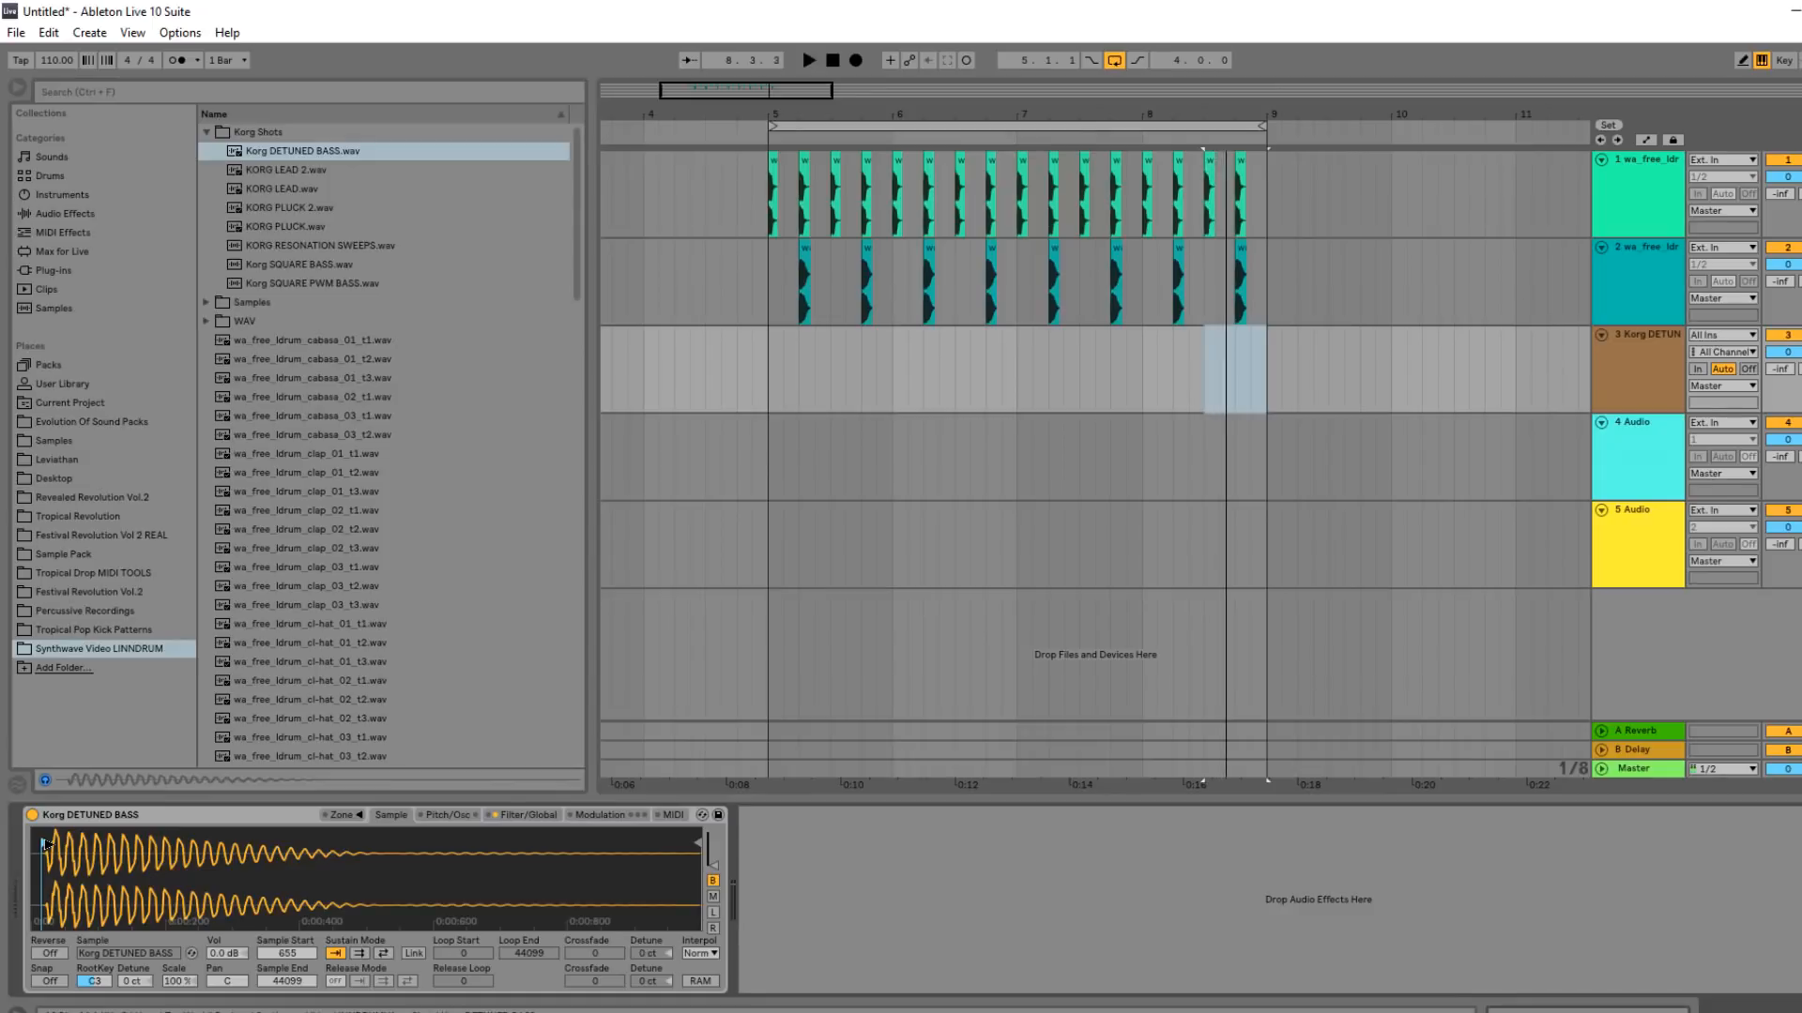
Create an empty four-bar MIDI clip from bar 5 on the bass track and add a G1 note at its start.
{"action": "left_click_drag", "start_coordinate": [766, 382], "coordinate": [1252, 384]}
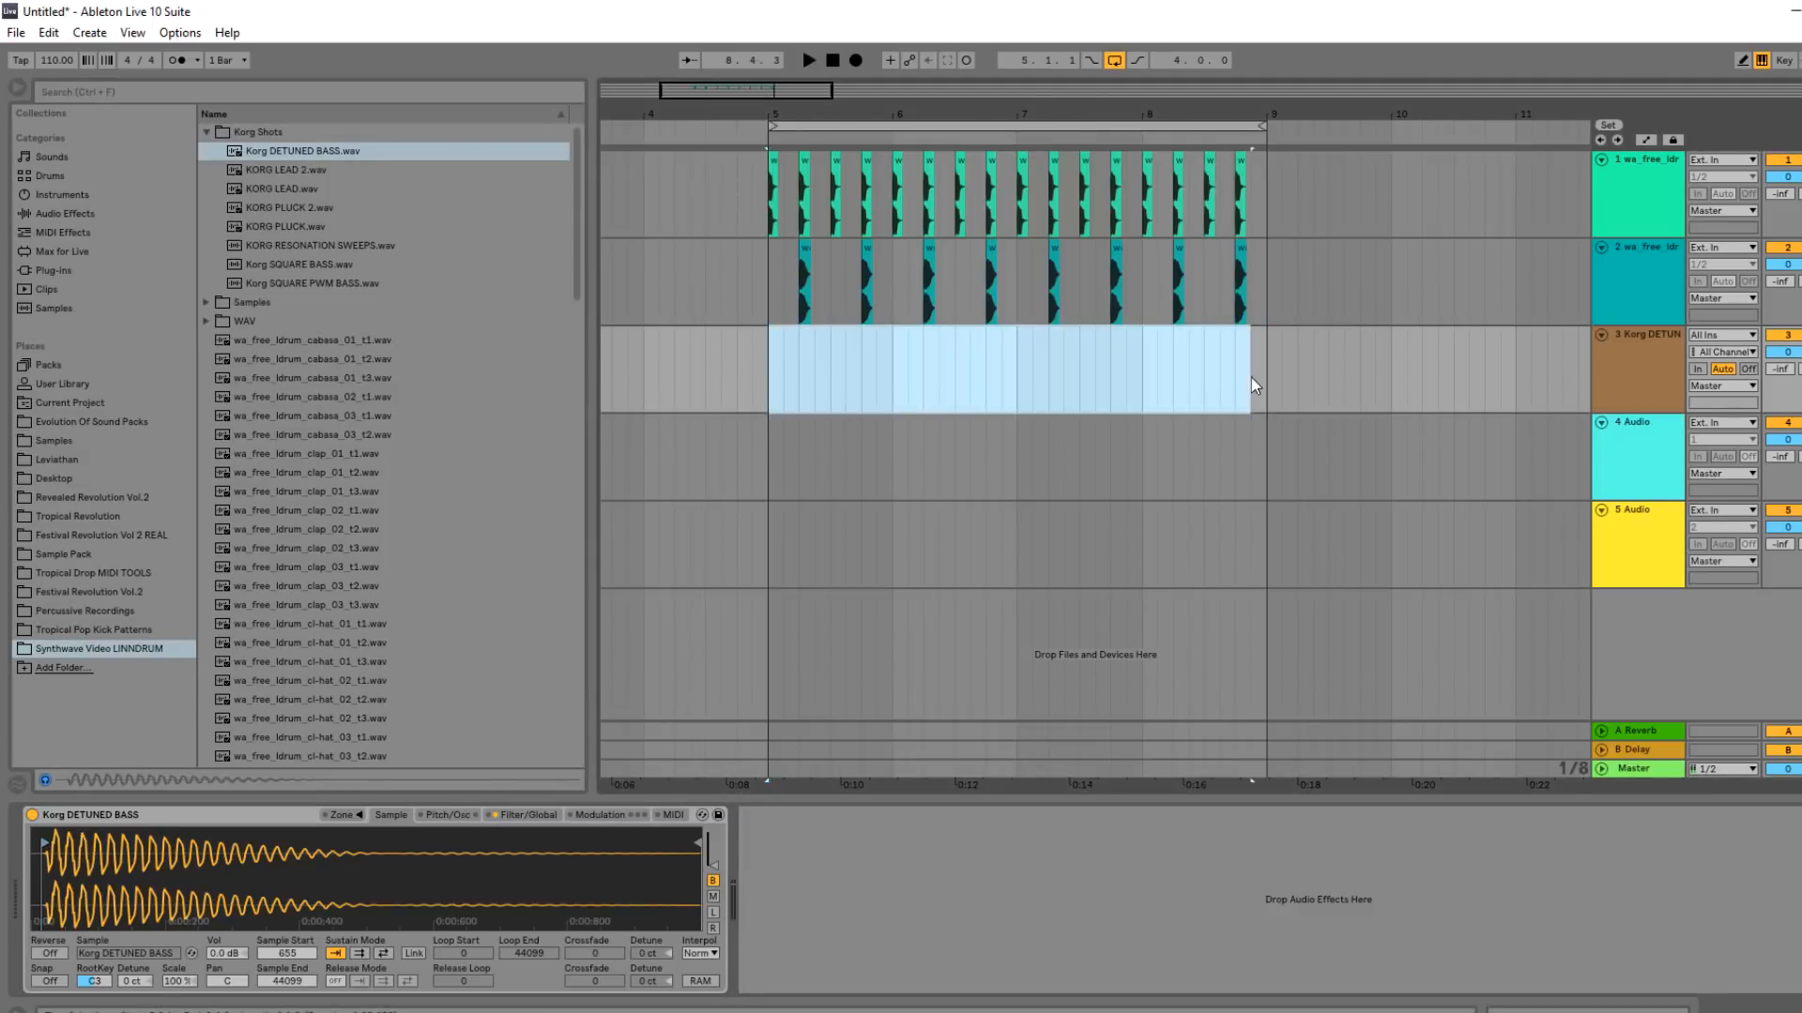
{"action": "key", "text": "ctrl+shift+m"}
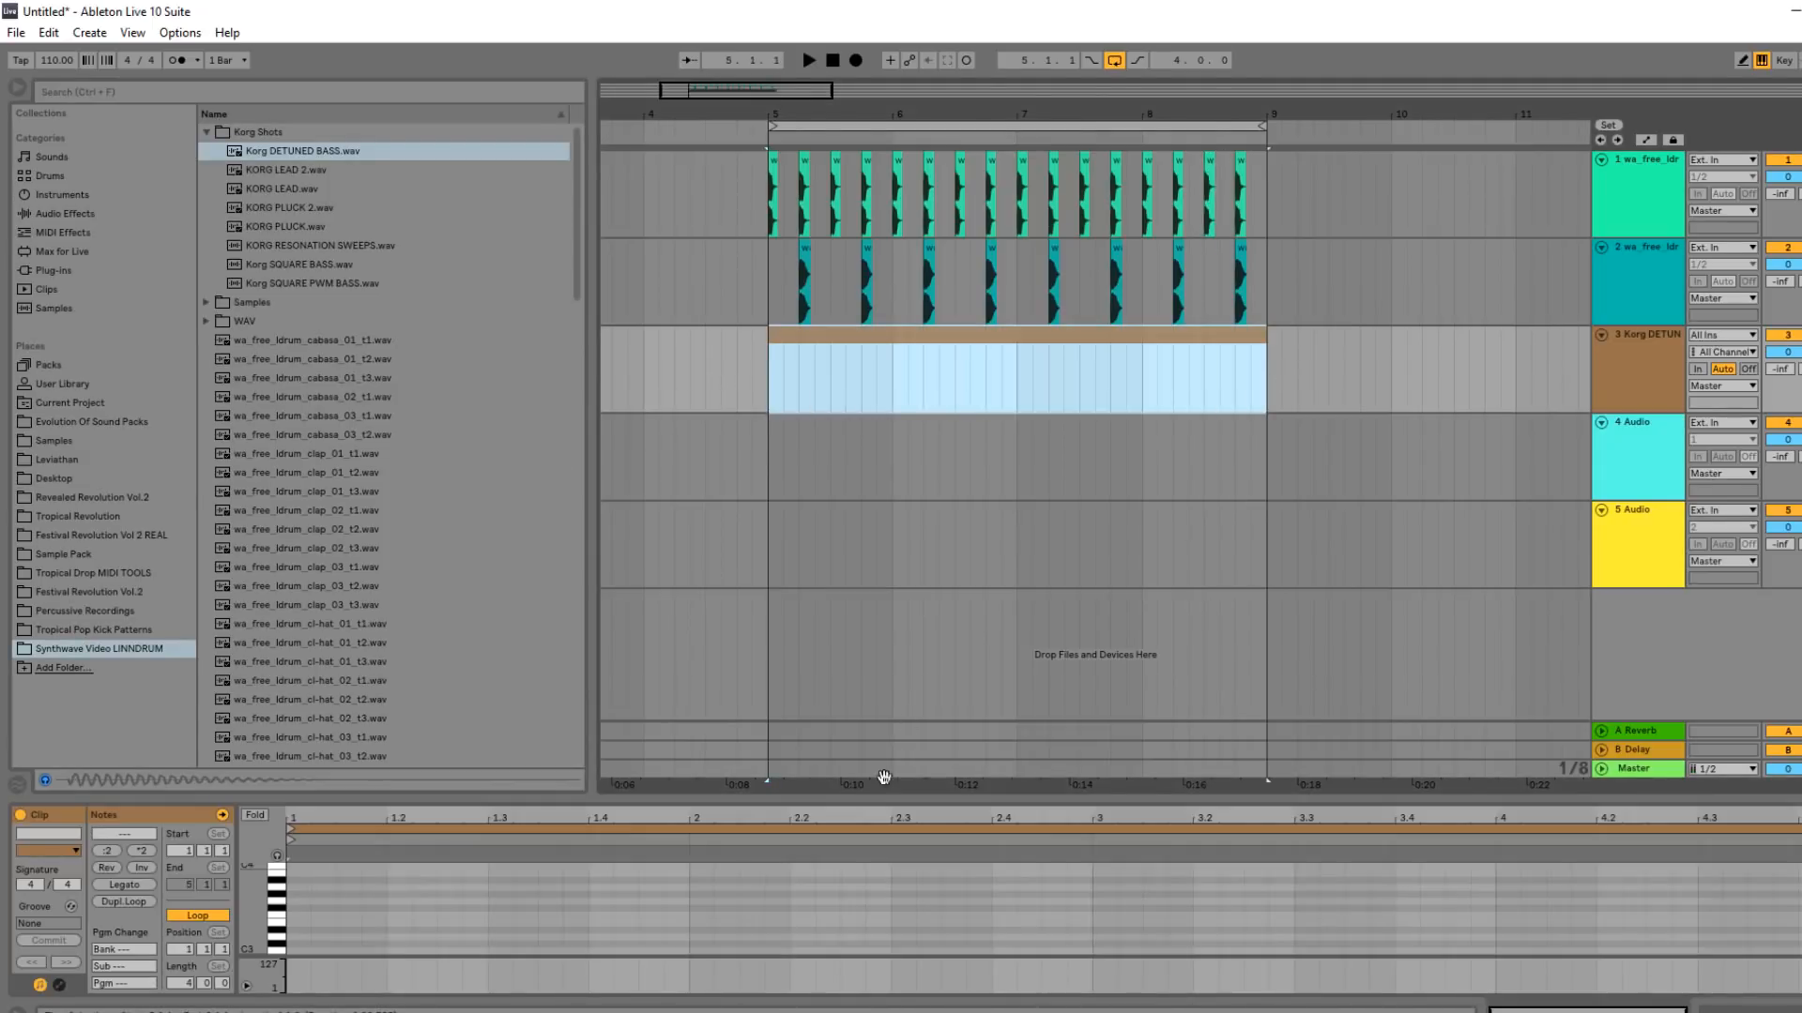
{"action": "left_click_drag", "start_coordinate": [860, 797], "coordinate": [721, 351]}
{"action": "left_click_drag", "start_coordinate": [274, 646], "coordinate": [266, 630]}
{"action": "double_click", "coordinate": [295, 650]}
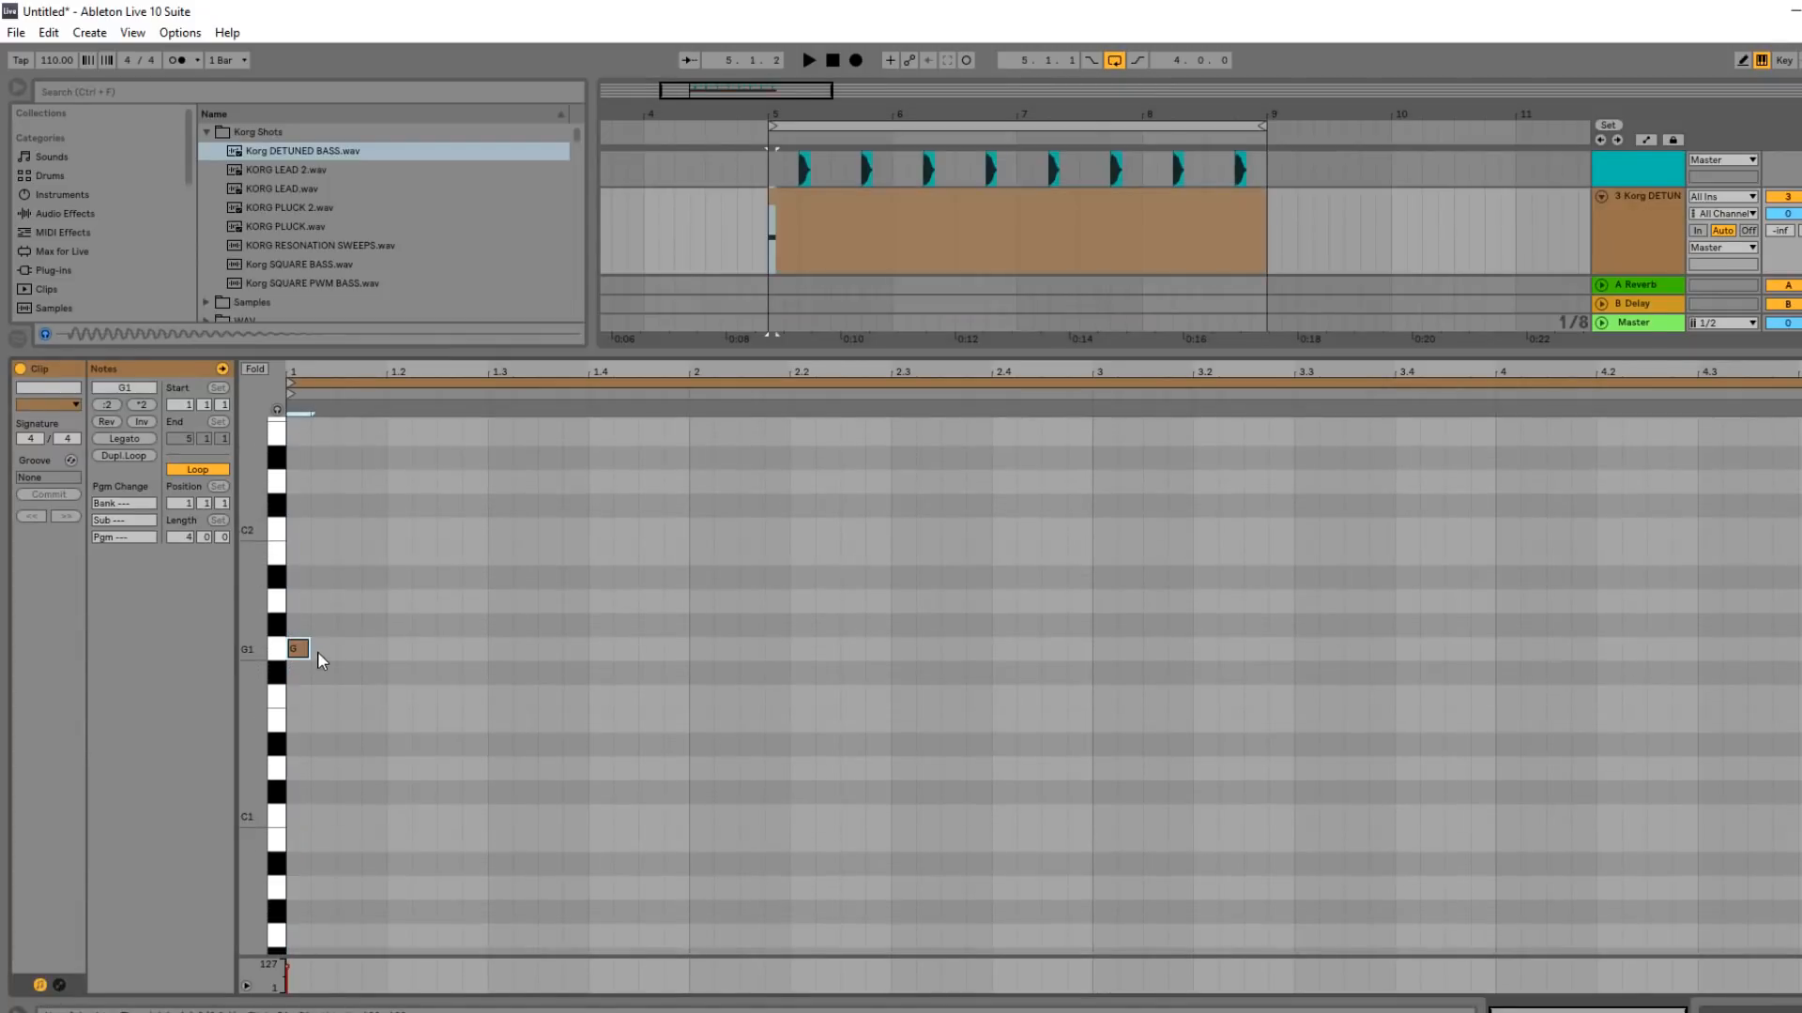
Set the bass sample's root key to G2 in Sampler and play back the bass clip.
{"action": "left_click", "coordinate": [1650, 211]}
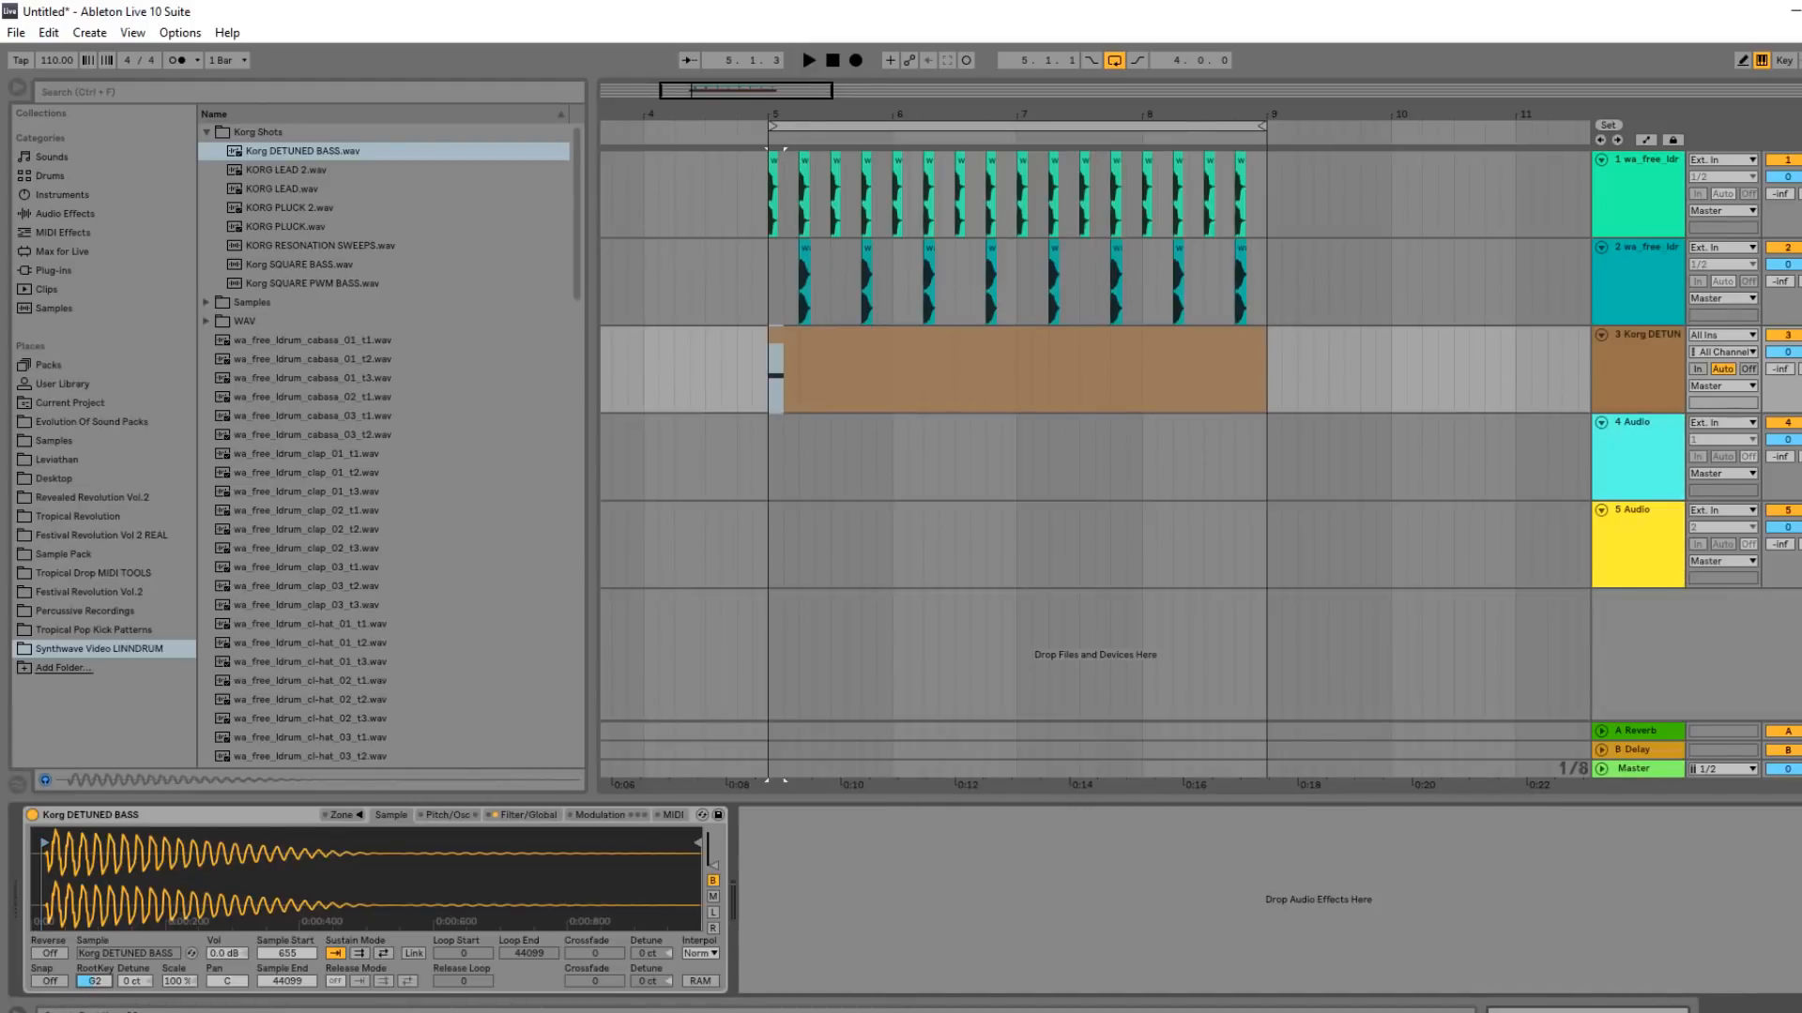
{"action": "double_click", "coordinate": [837, 338]}
{"action": "key", "text": "space"}
{"action": "key", "text": "space"}
Transpose the bass note up one octave to G2 and play it against the drums.
{"action": "left_click_drag", "start_coordinate": [481, 575], "coordinate": [143, 692]}
{"action": "key", "text": "space"}
{"action": "key", "text": "shift+Up"}
{"action": "key", "text": "space"}
{"action": "key", "text": "space"}
{"action": "key", "text": "space"}
{"action": "key", "text": "space"}
{"action": "key", "text": "space"}
Duplicate the G2 bass note twice to get three consecutive eighth notes and play them back.
{"action": "left_click_drag", "start_coordinate": [302, 369], "coordinate": [312, 479]}
{"action": "scroll", "coordinate": [462, 594], "scroll_direction": "up", "scroll_amount": 2}
{"action": "left_click_drag", "start_coordinate": [488, 741], "coordinate": [509, 479]}
{"action": "key", "text": "ctrl+d"}
{"action": "key", "text": "ctrl+d"}
{"action": "key", "text": "space"}
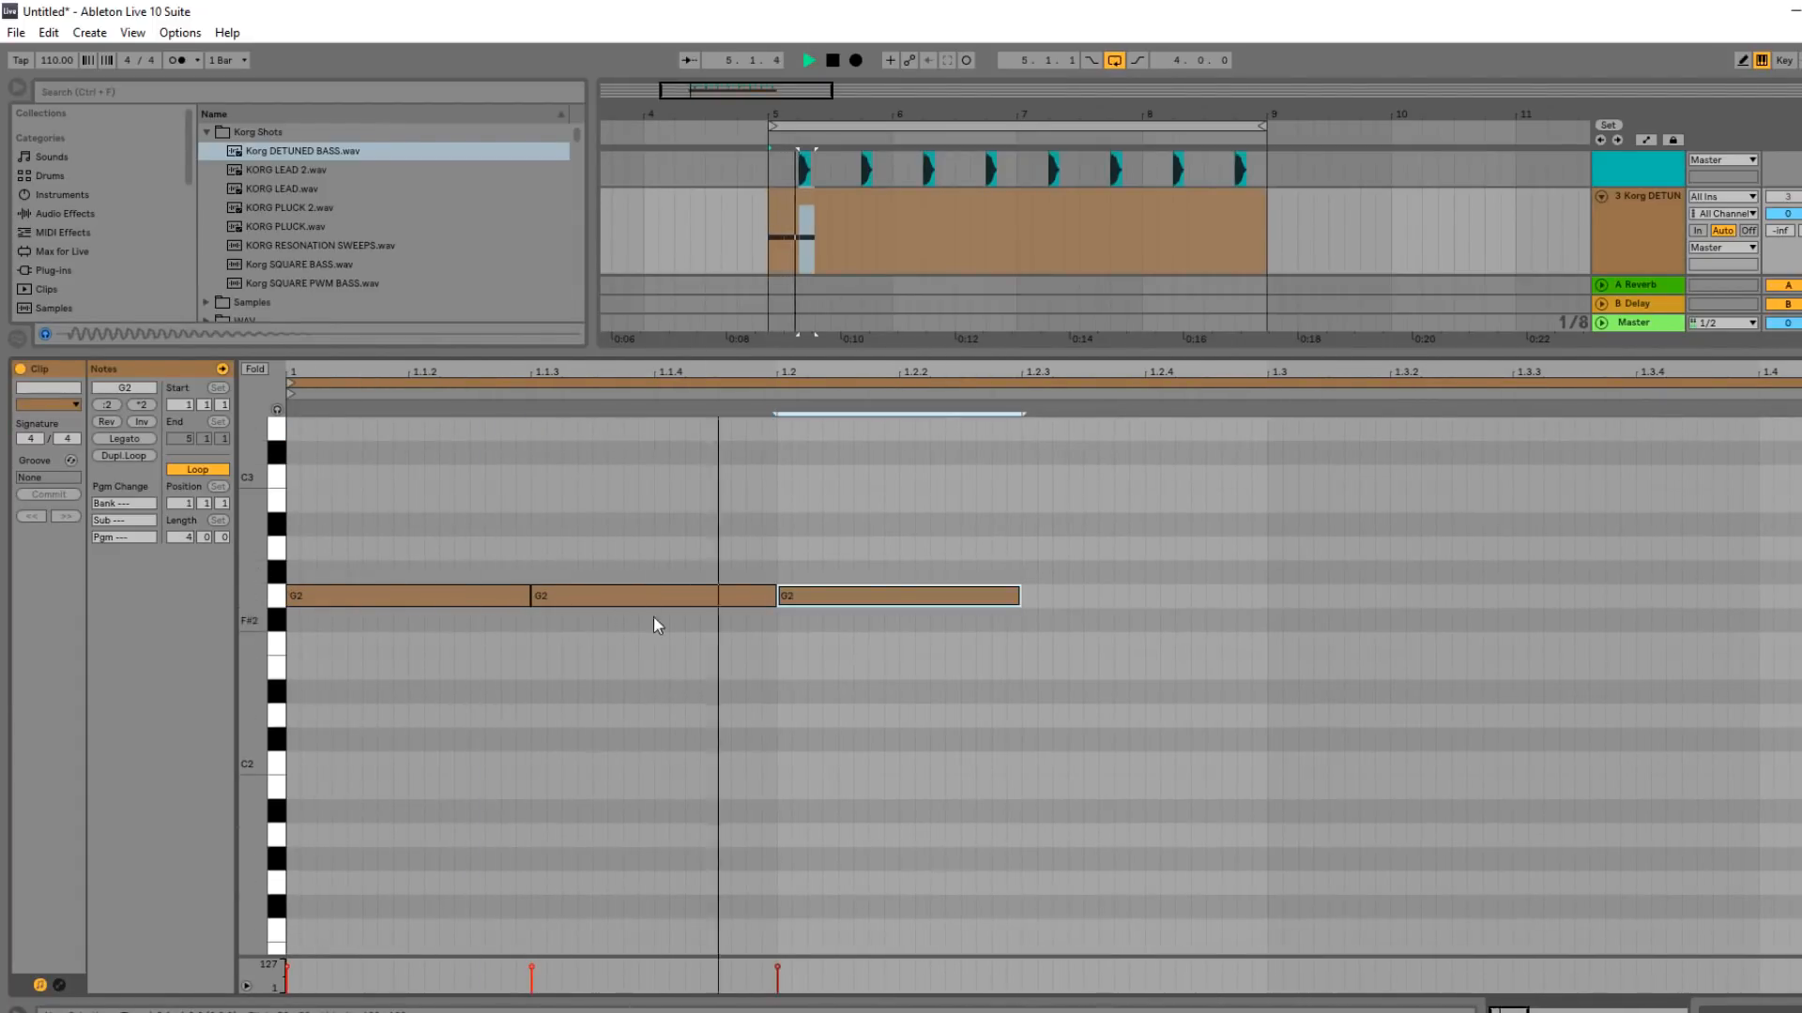
{"action": "key", "text": "space"}
Shorten the first G2 note to a sixteenth and duplicate it to fill the first beat with four sixteenth notes.
{"action": "left_click_drag", "start_coordinate": [532, 595], "coordinate": [411, 591]}
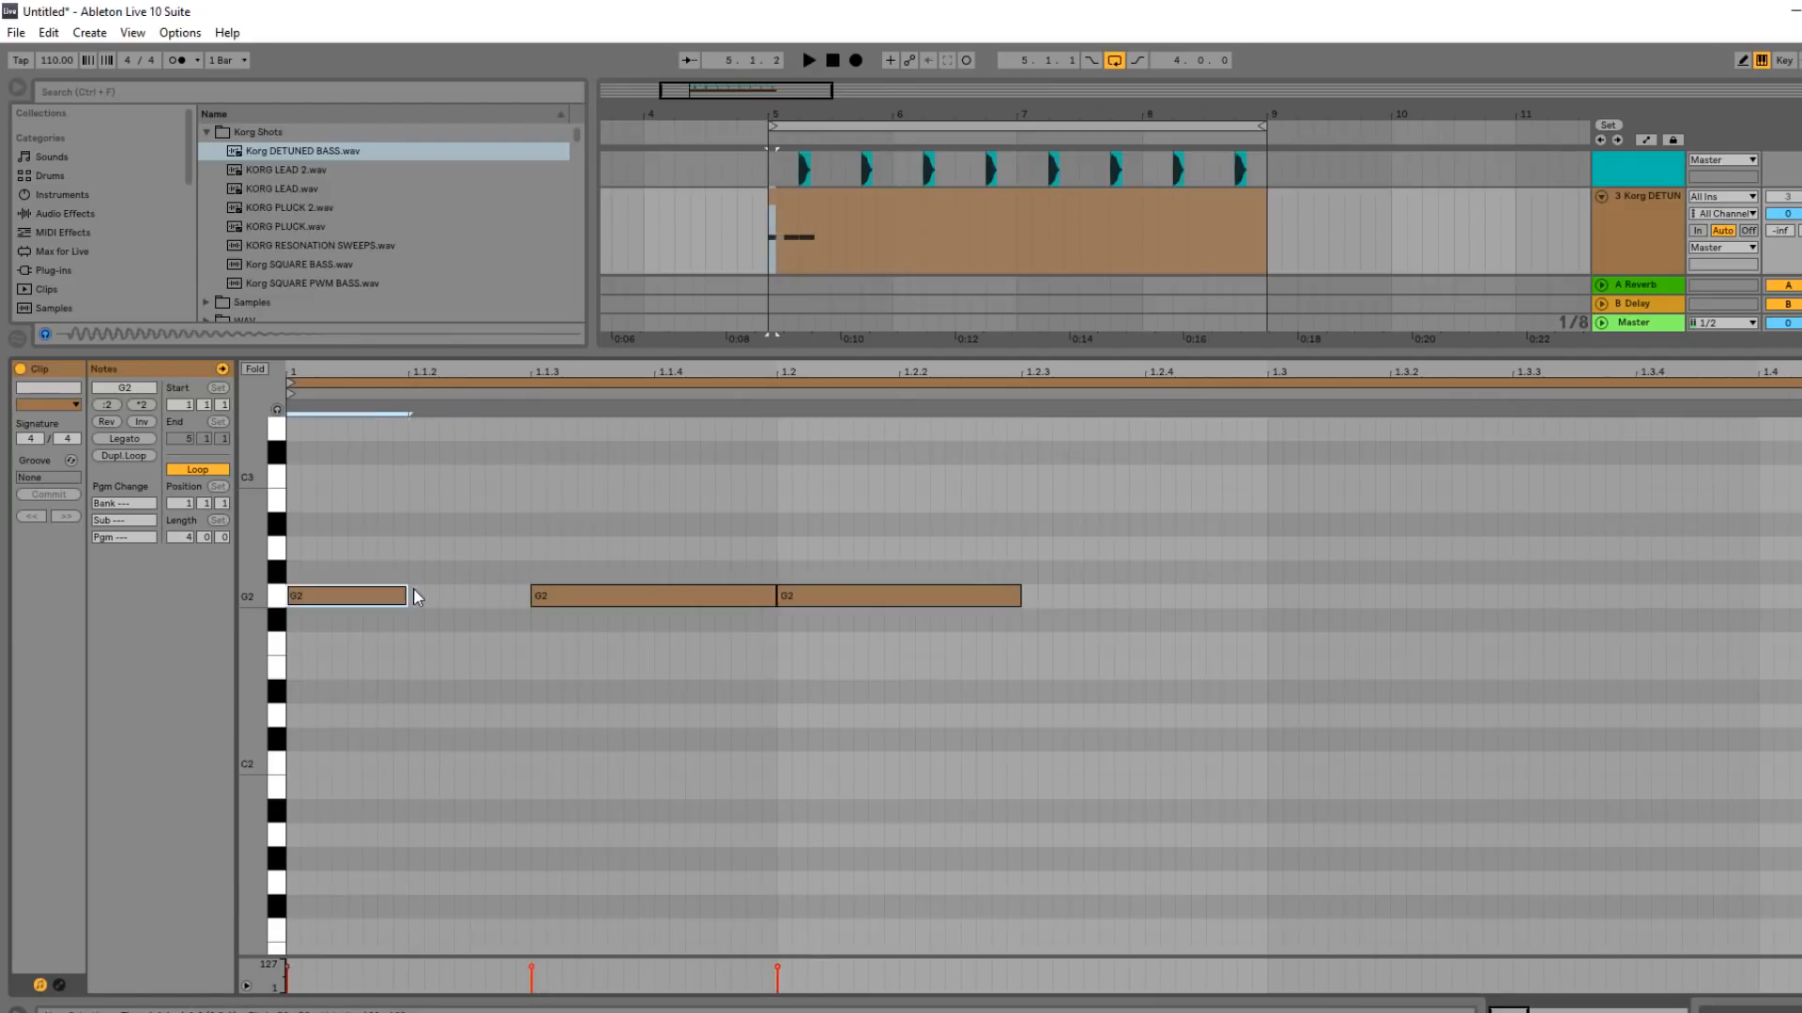
{"action": "key", "text": "ctrl+d"}
{"action": "key", "text": "ctrl+d"}
{"action": "key", "text": "ctrl+d"}
{"action": "key", "text": "space"}
Duplicate the G2 eighth note on beat 1.2 and shorten the copy at 1.2.3 to a sixteenth.
{"action": "left_click", "coordinate": [818, 599]}
{"action": "key", "text": "space"}
{"action": "key", "text": "ctrl+d"}
{"action": "mouse_move", "coordinate": [1129, 597]}
{"action": "left_mouse_down"}
{"action": "mouse_move", "coordinate": [1195, 603]}
{"action": "mouse_move", "coordinate": [1123, 601]}
{"action": "left_mouse_up"}
{"action": "key", "text": "space"}
{"action": "key", "text": "space"}
{"action": "key", "text": "space"}
{"action": "key", "text": "space"}
{"action": "left_click_drag", "start_coordinate": [1271, 595], "coordinate": [1143, 602]}
Duplicate the last G2 sixteenth to position 1.2.4, raise the copy to A2 and play back the phrase.
{"action": "key", "text": "ctrl+d"}
{"action": "key", "text": "Up"}
{"action": "key", "text": "Up"}
{"action": "key", "text": "Up"}
{"action": "key", "text": "Down"}
{"action": "key", "text": "space"}
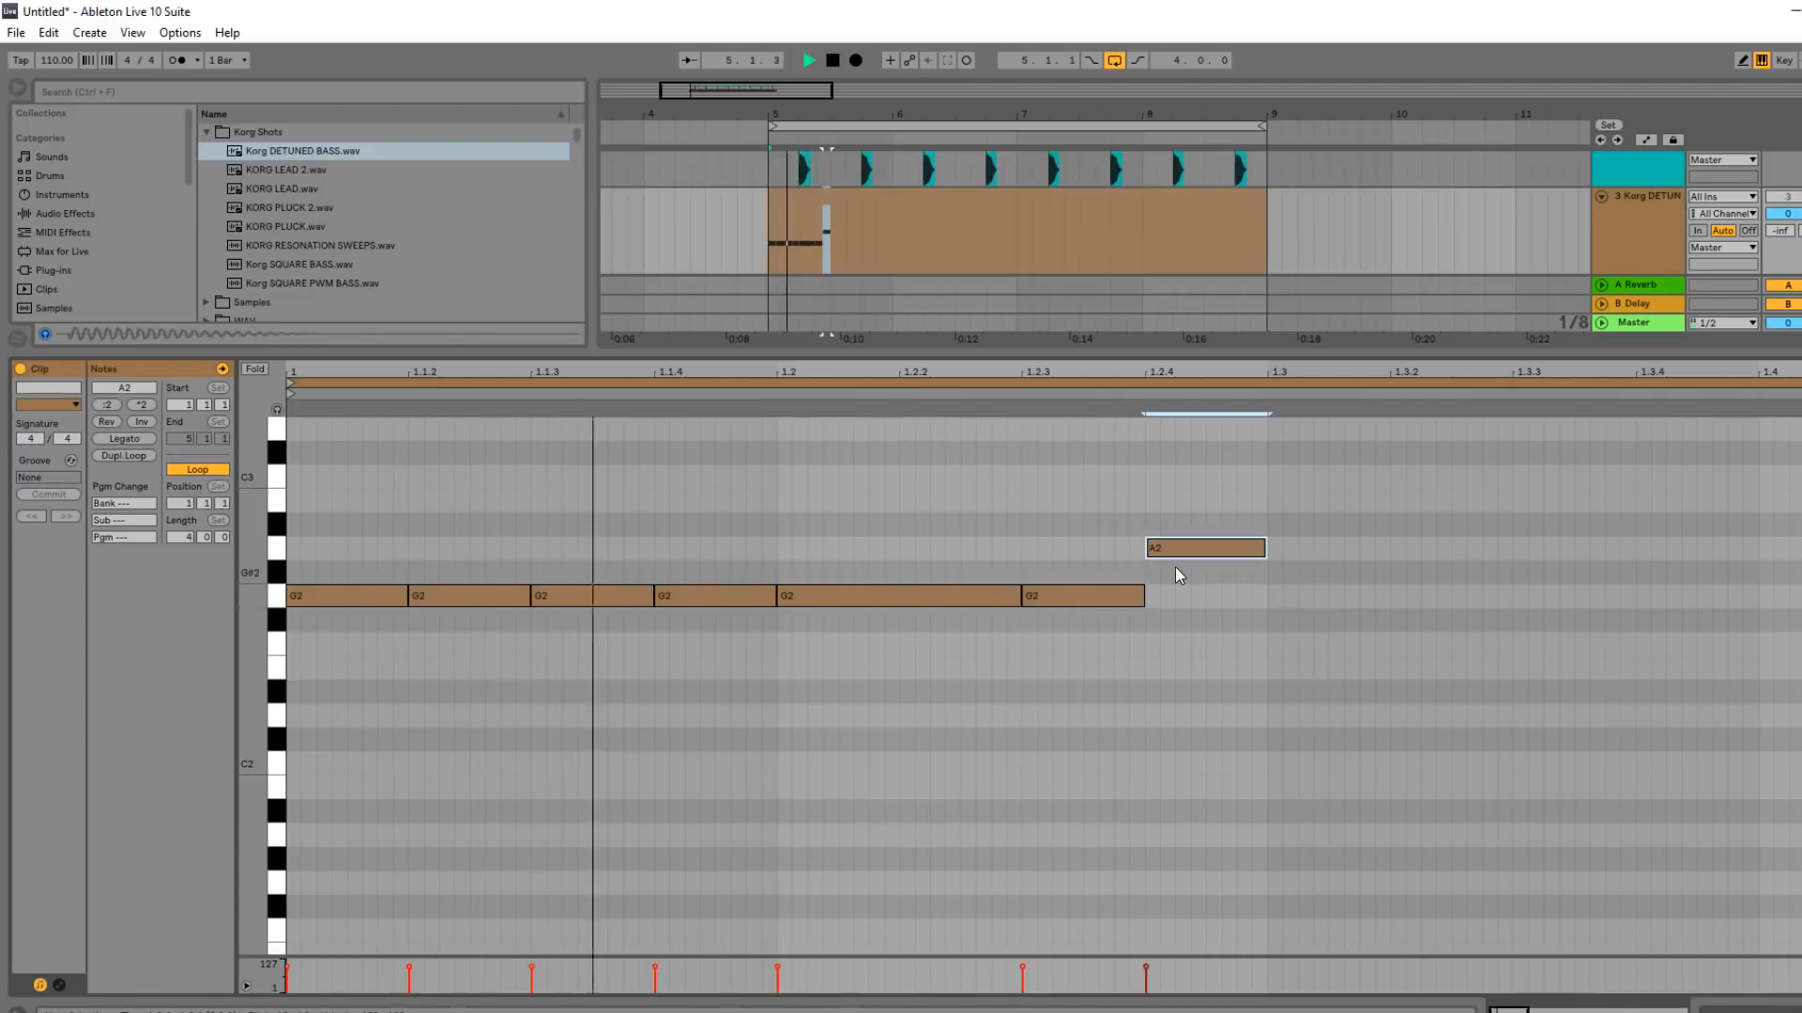
Duplicate the half-bar bass phrase to start at 1.3 and delete the longer G2 note at 1.2.
{"action": "key", "text": "ctrl+a"}
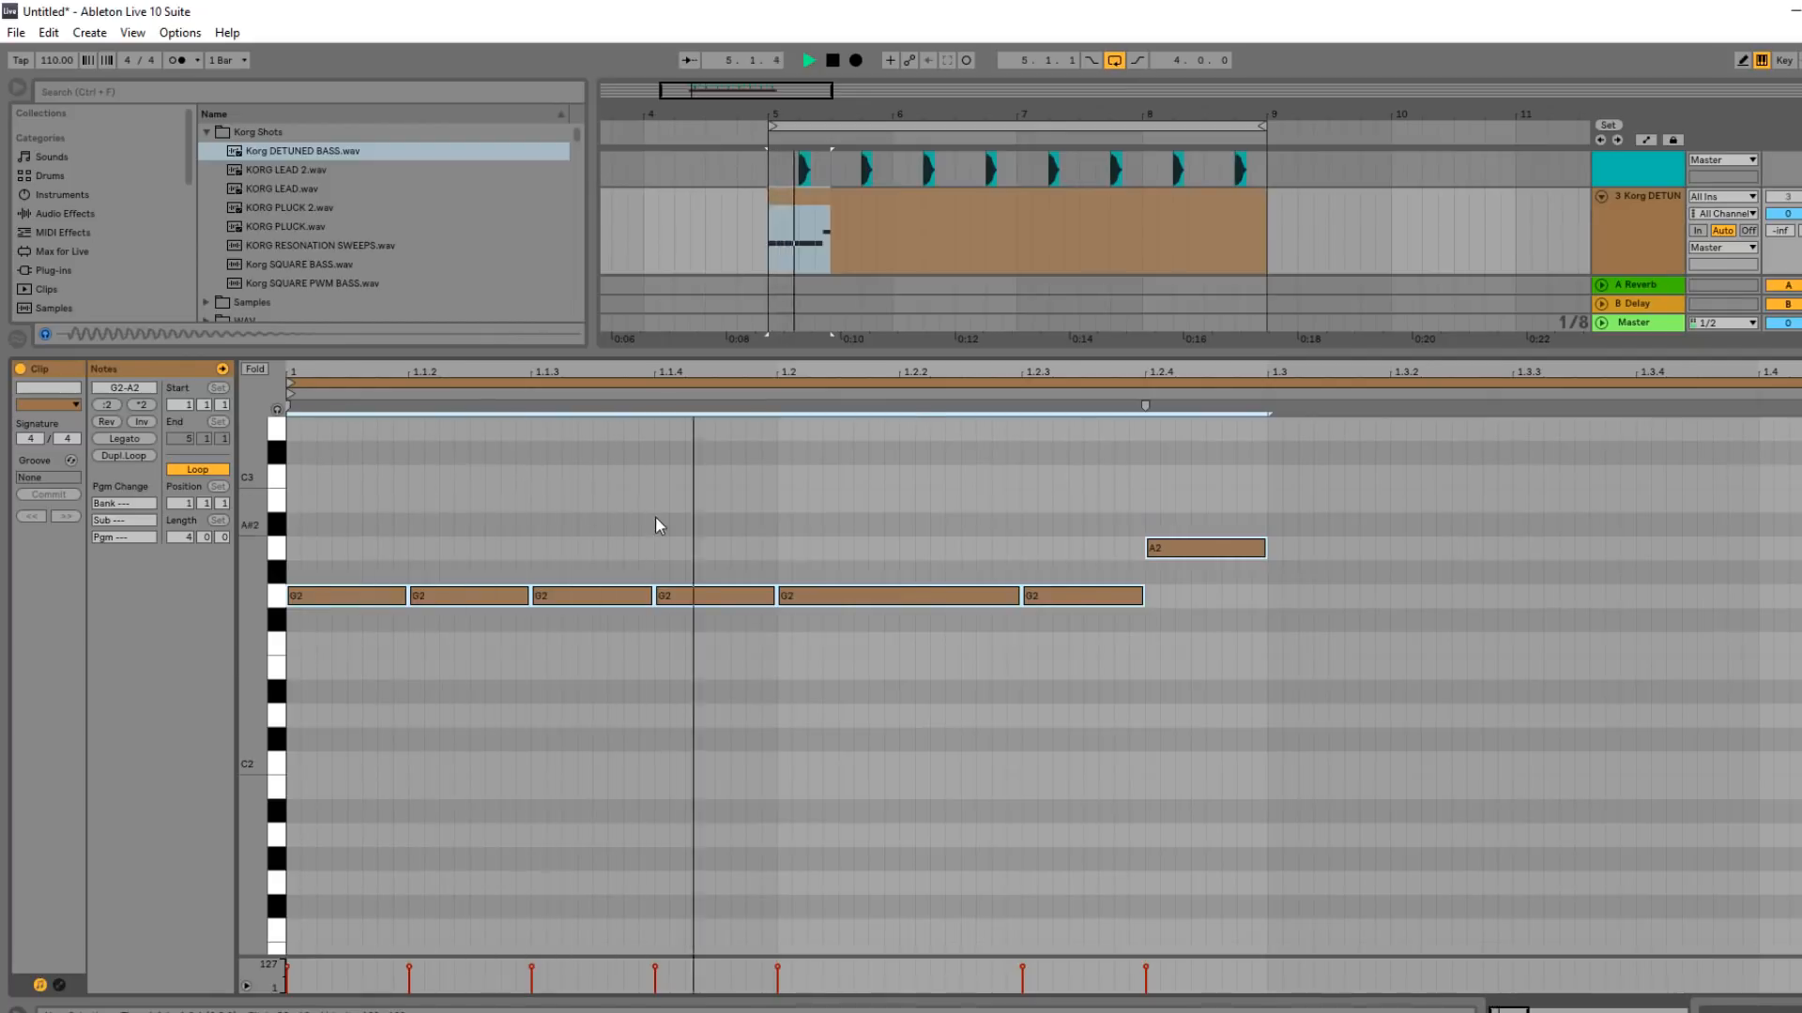
{"action": "key", "text": "ctrl+d"}
{"action": "scroll", "coordinate": [582, 537], "scroll_direction": "down", "scroll_amount": 3}
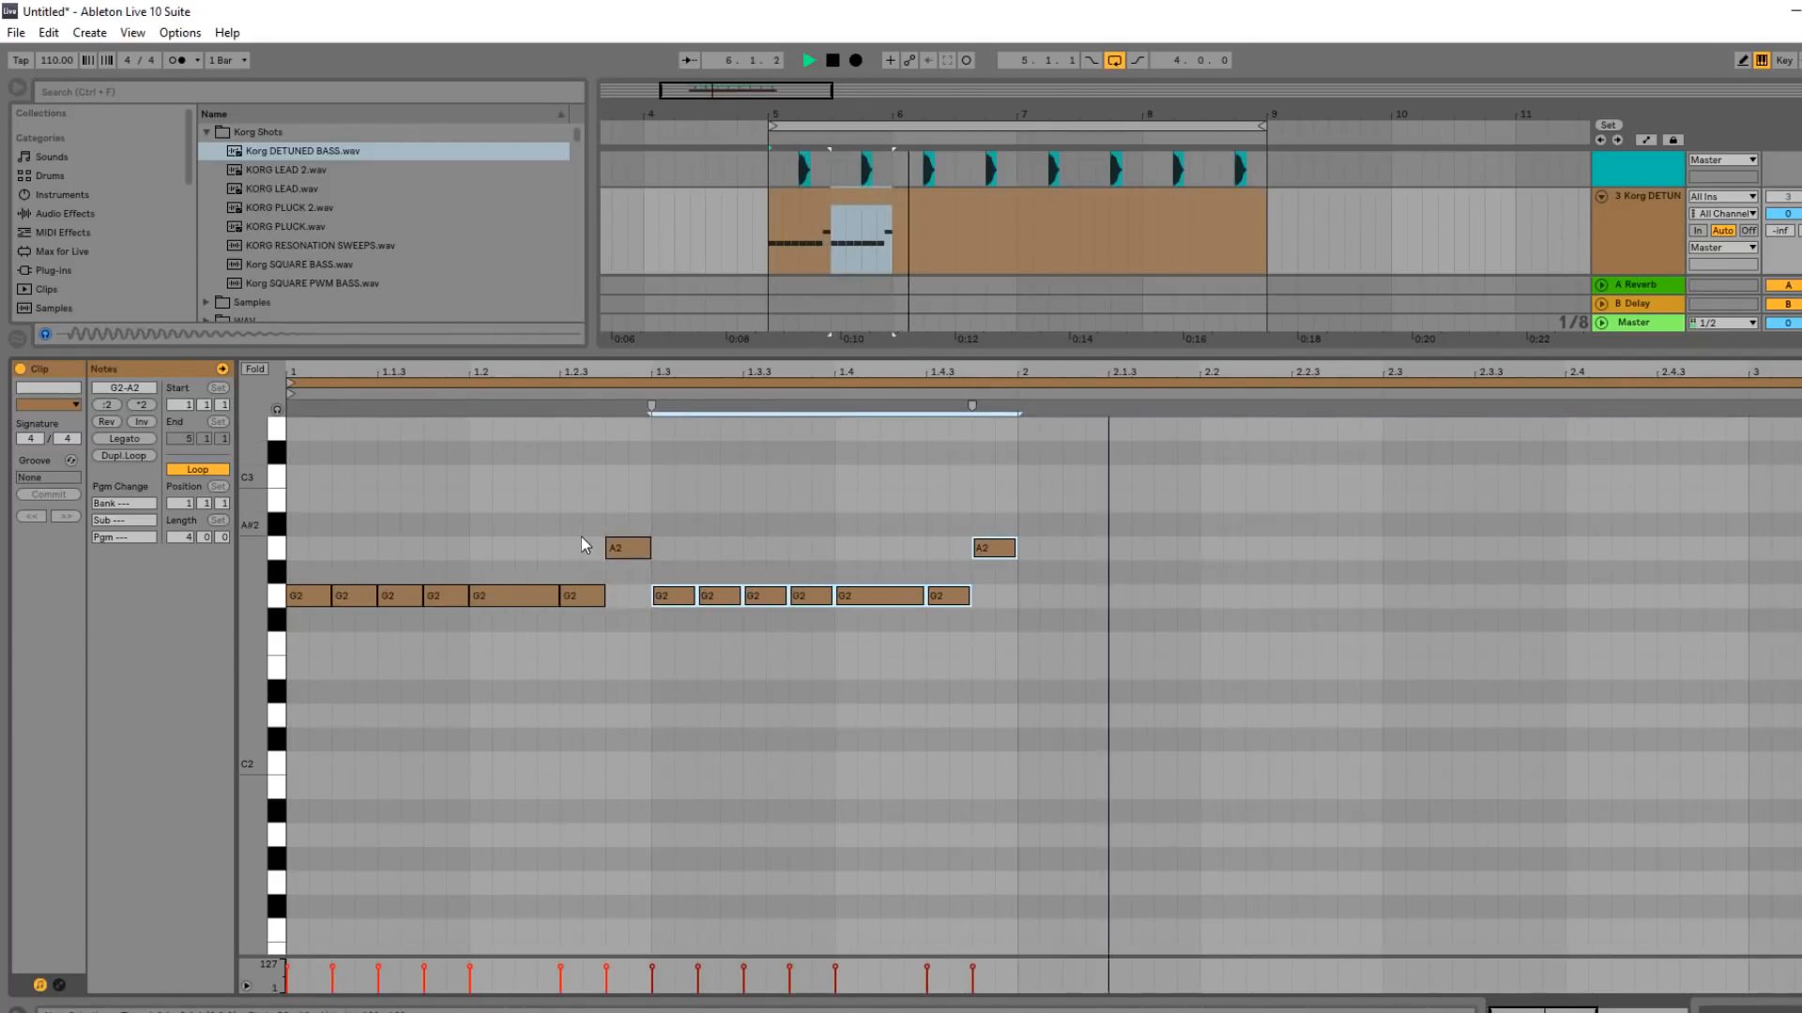
{"action": "double_click", "coordinate": [535, 599]}
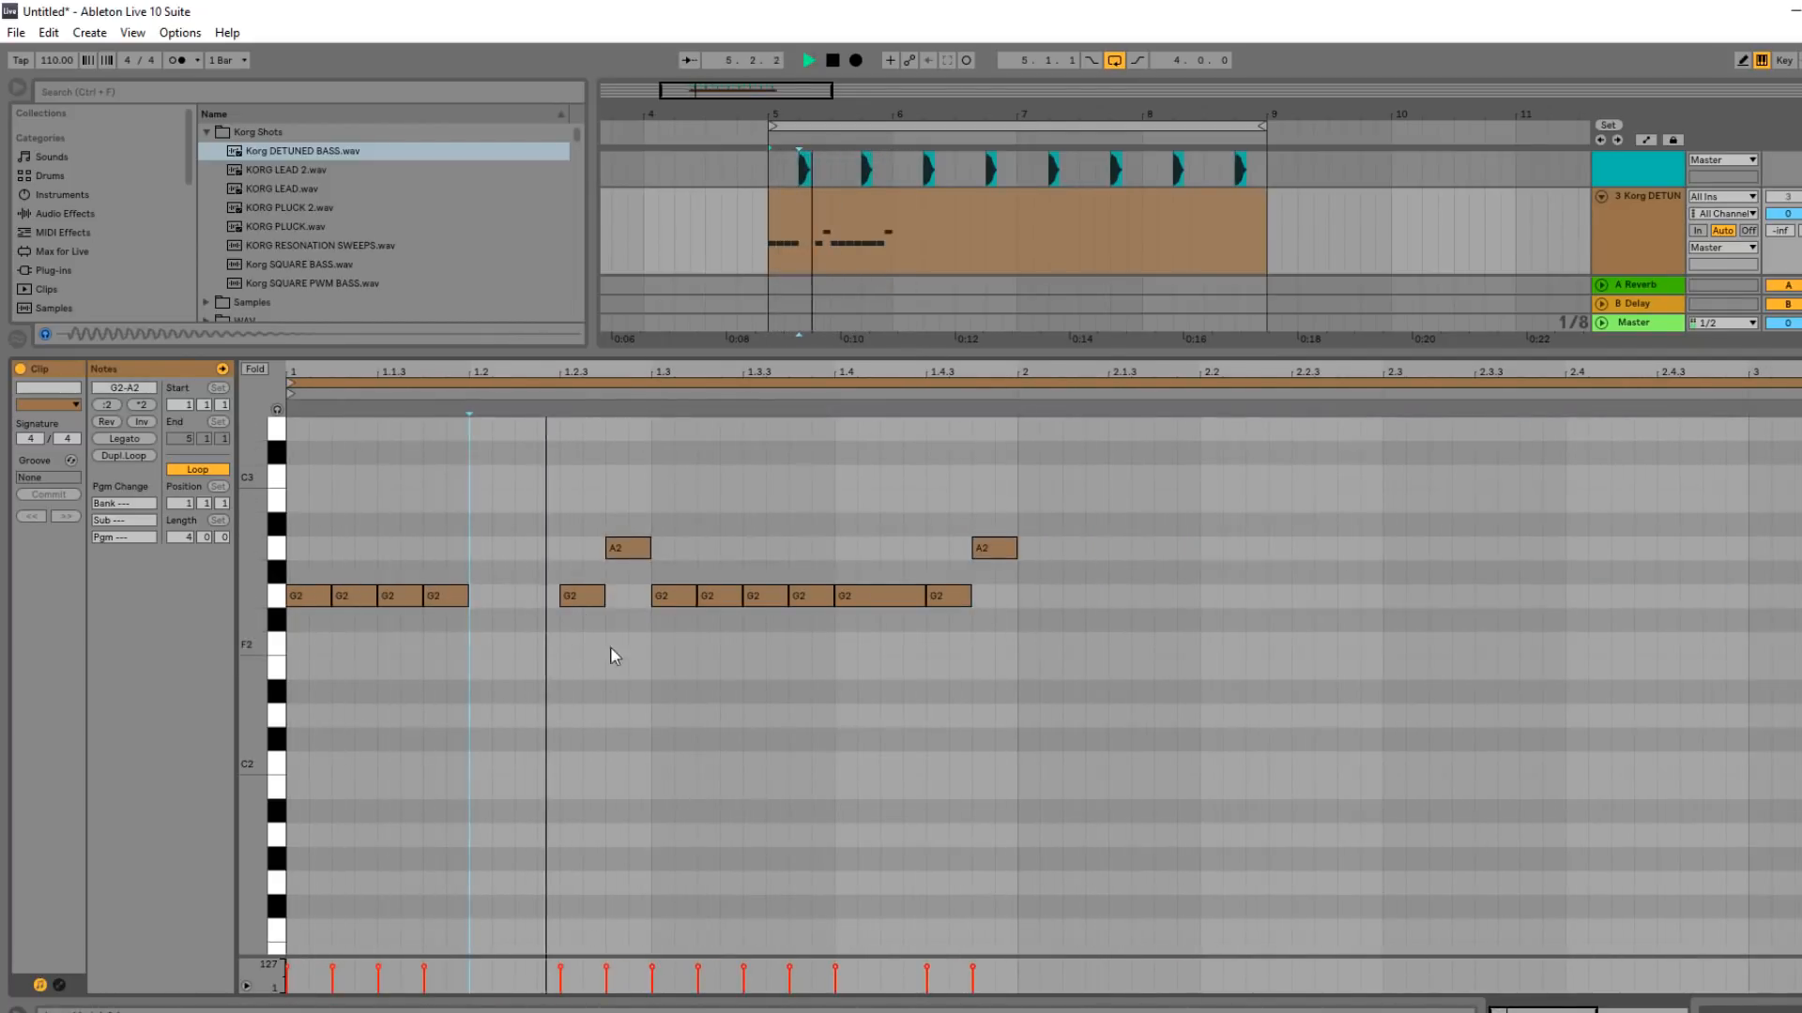
Delete the longer G2 note at 1.4 and duplicate the one-bar bass phrase three times to fill the four-bar clip.
{"action": "double_click", "coordinate": [838, 599]}
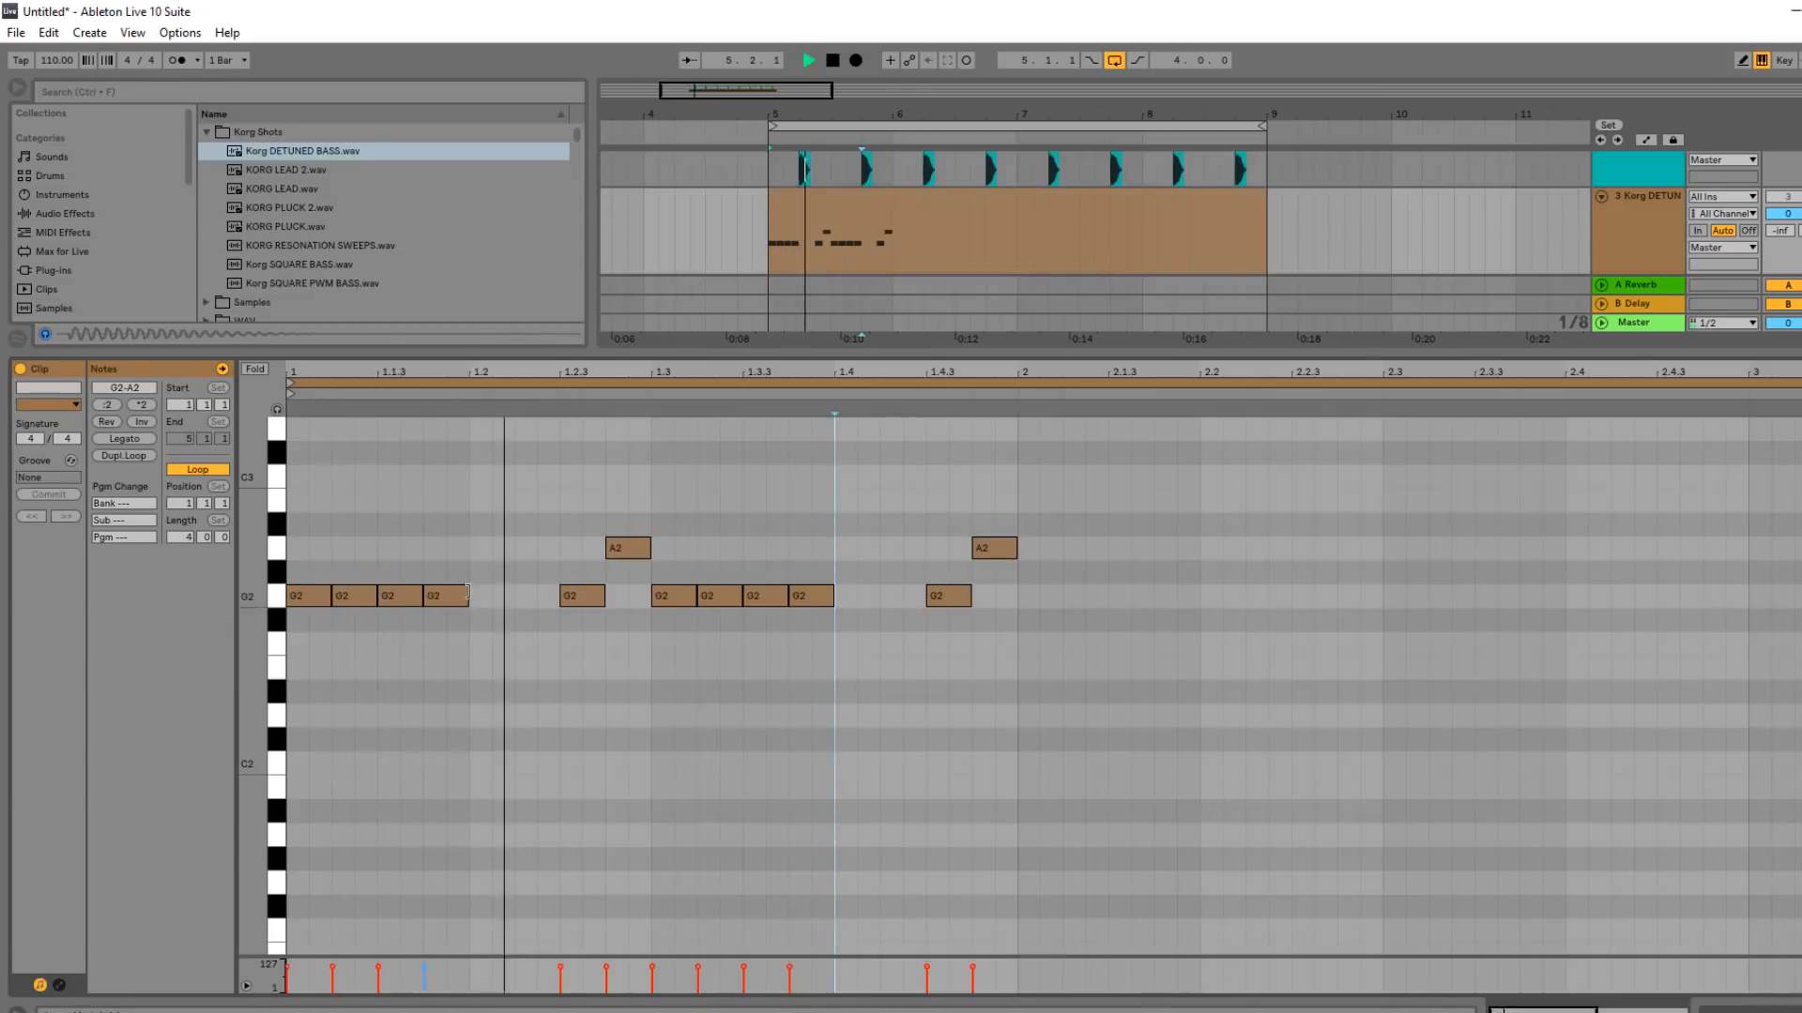
{"action": "scroll", "coordinate": [581, 622], "scroll_direction": "up", "scroll_amount": 2}
{"action": "scroll", "coordinate": [581, 622], "scroll_direction": "up", "scroll_amount": 1}
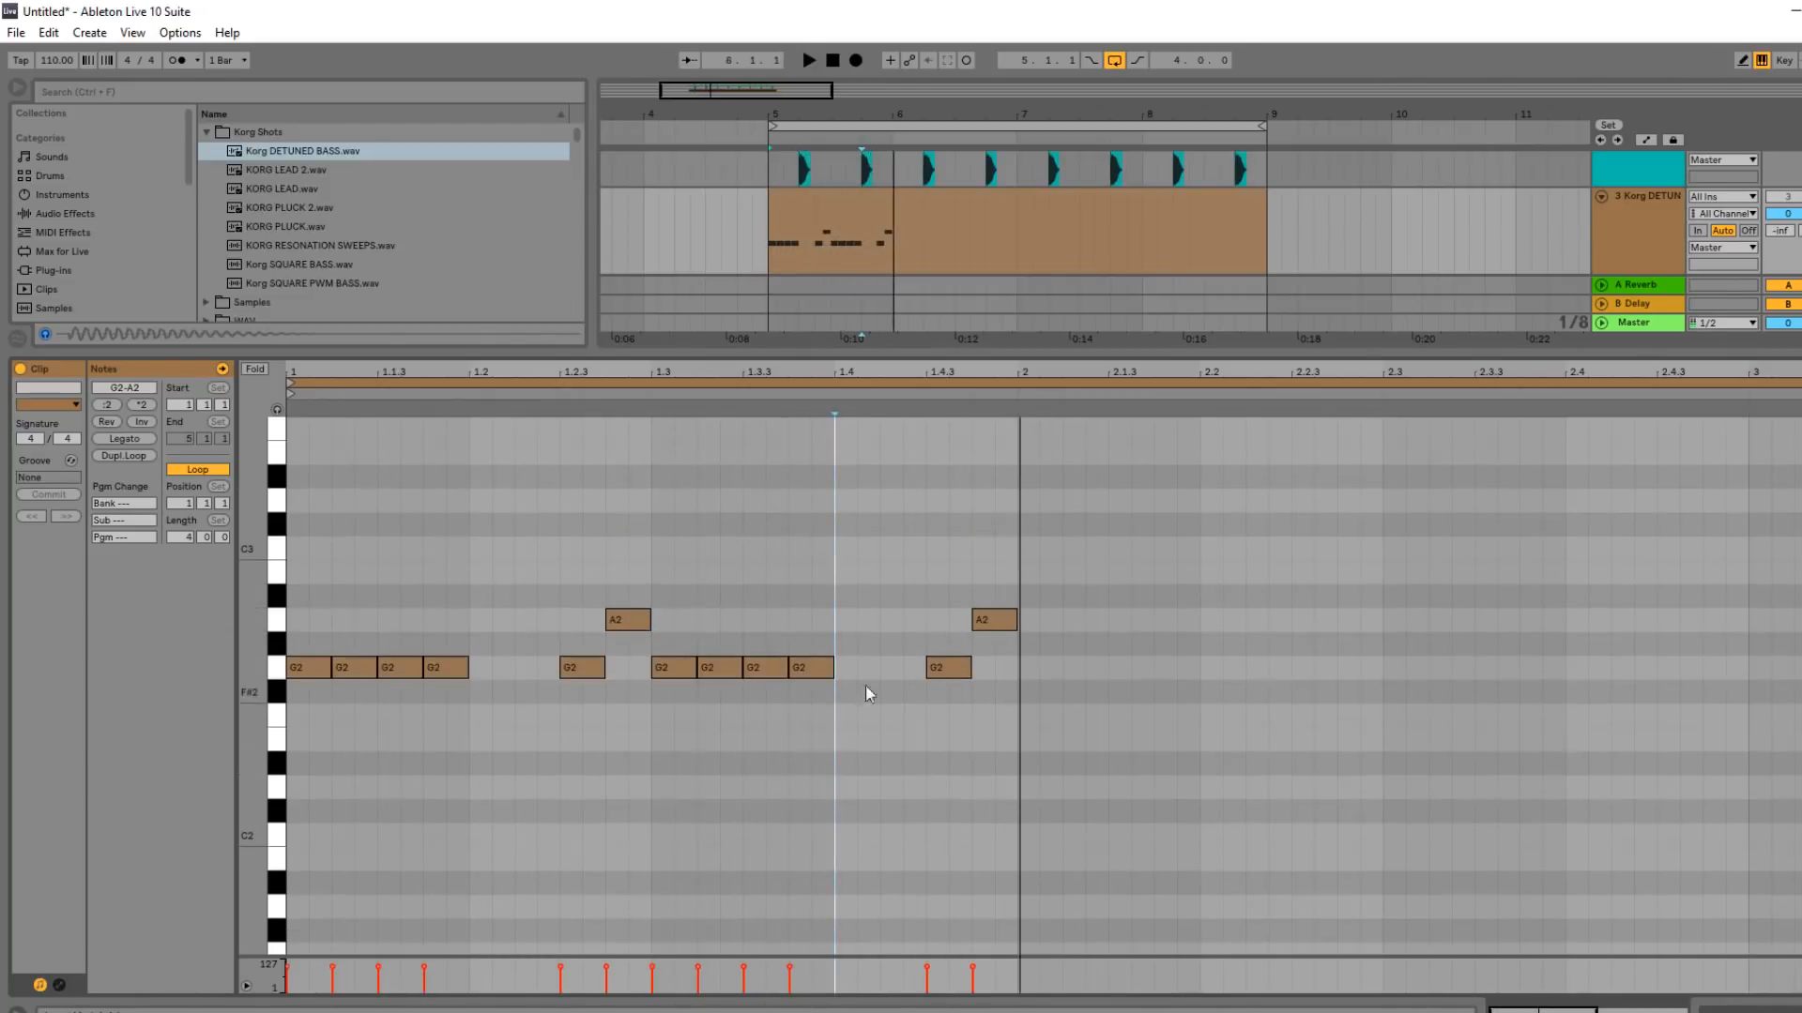
{"action": "left_click_drag", "start_coordinate": [1013, 710], "coordinate": [178, 417]}
{"action": "key", "text": "ctrl+d"}
{"action": "key", "text": "ctrl+d"}
{"action": "key", "text": "ctrl+d"}
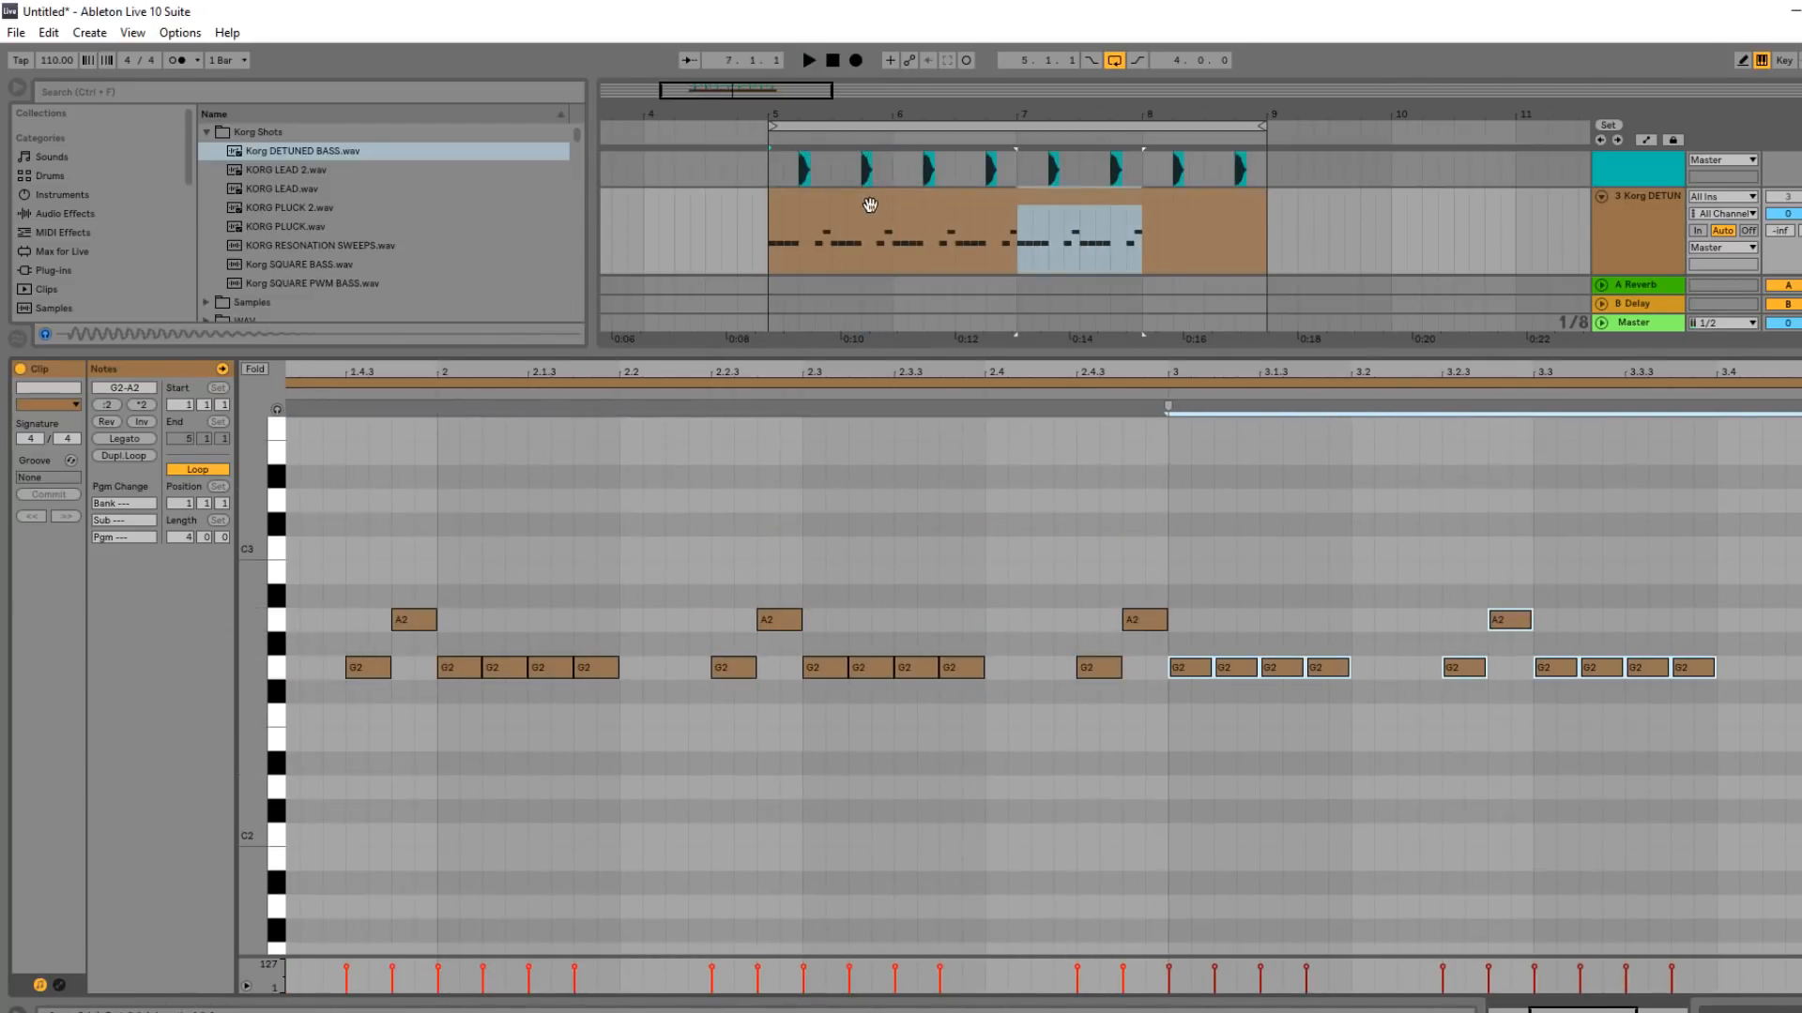
{"action": "left_click", "coordinate": [882, 198]}
{"action": "key", "text": "space"}
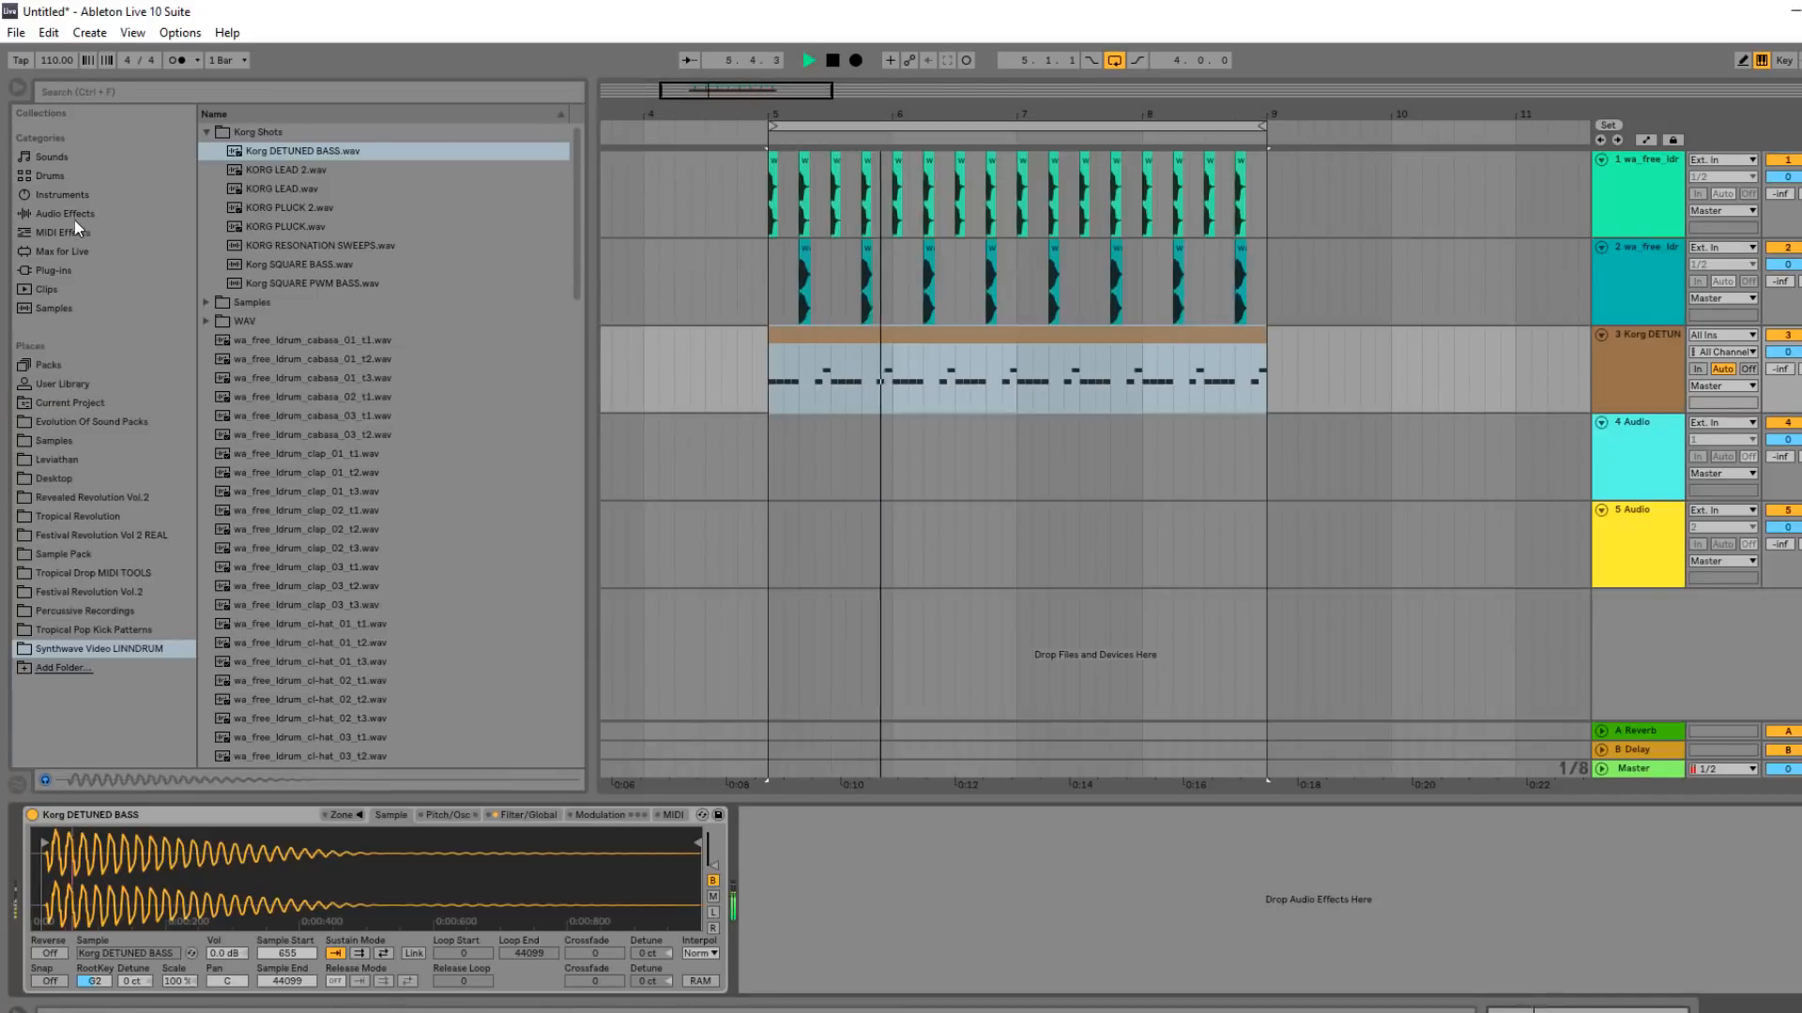
Find the Compressor audio effect and add it to the bass track after the Sampler.
{"action": "left_click", "coordinate": [73, 215]}
{"action": "type", "text": "g"}
{"action": "type", "text": "ompre"}
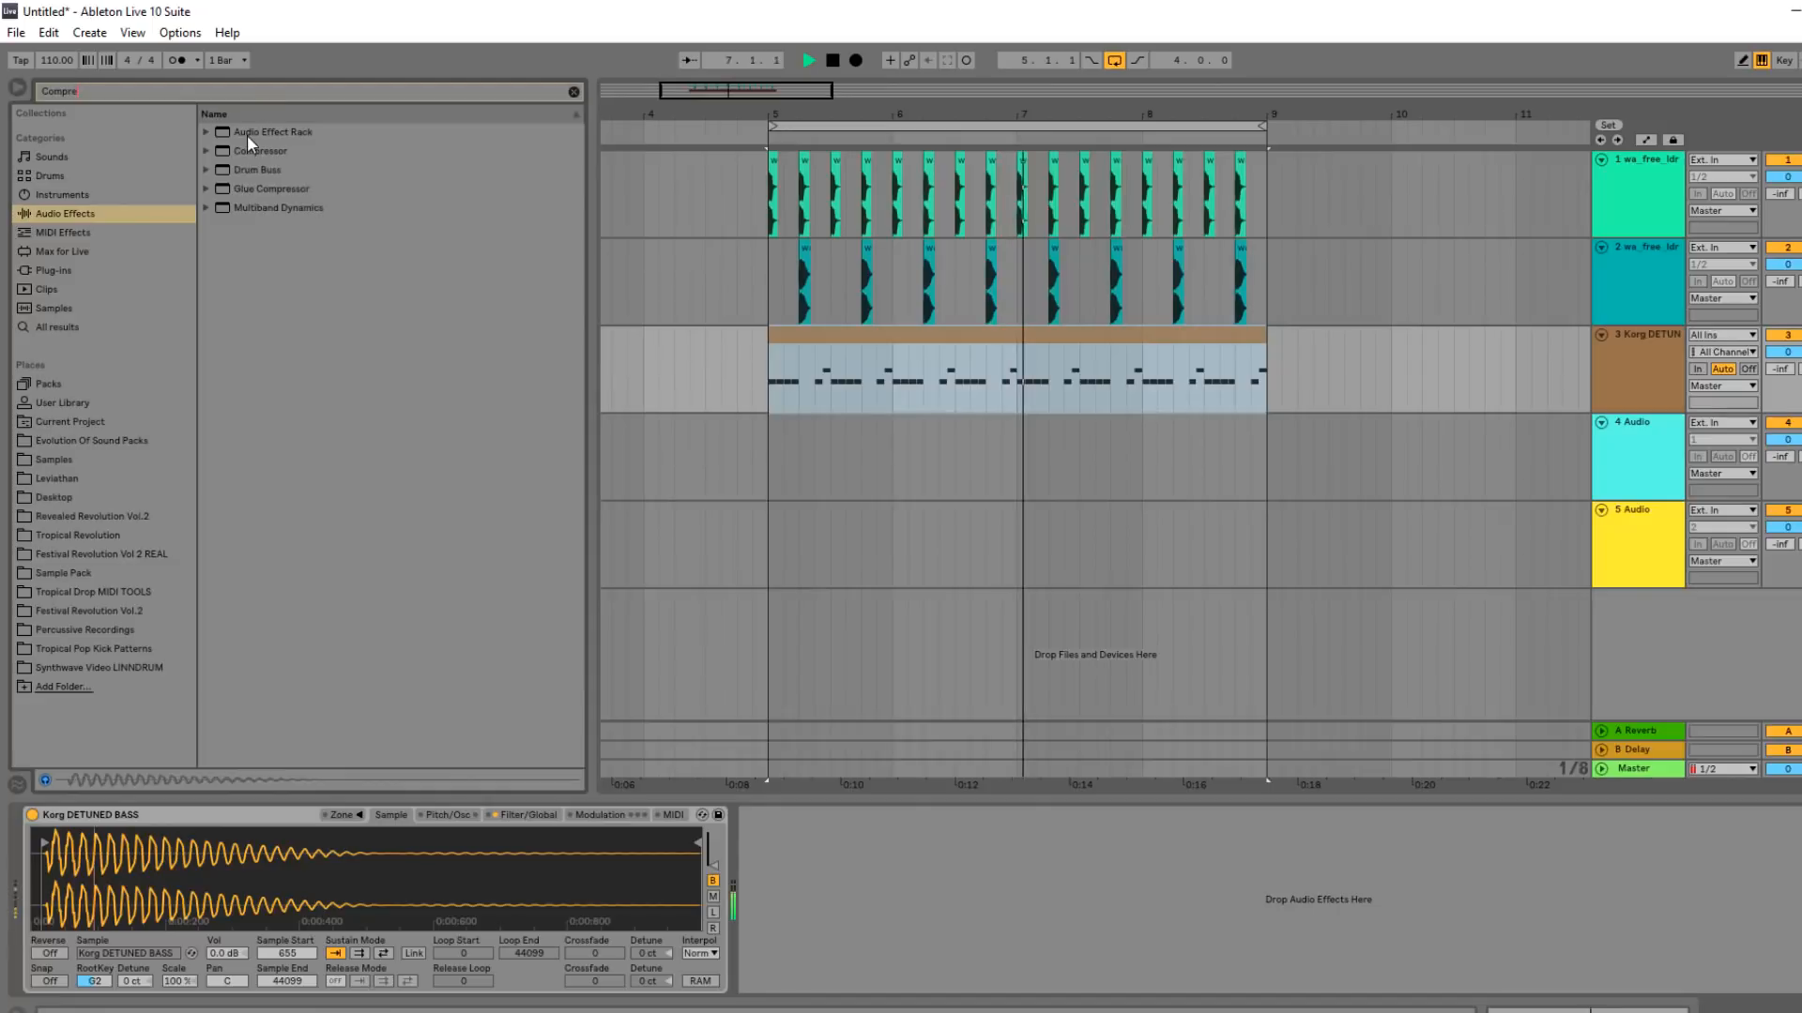
{"action": "left_click_drag", "start_coordinate": [260, 151], "coordinate": [800, 812]}
{"action": "left_click", "coordinate": [764, 815]}
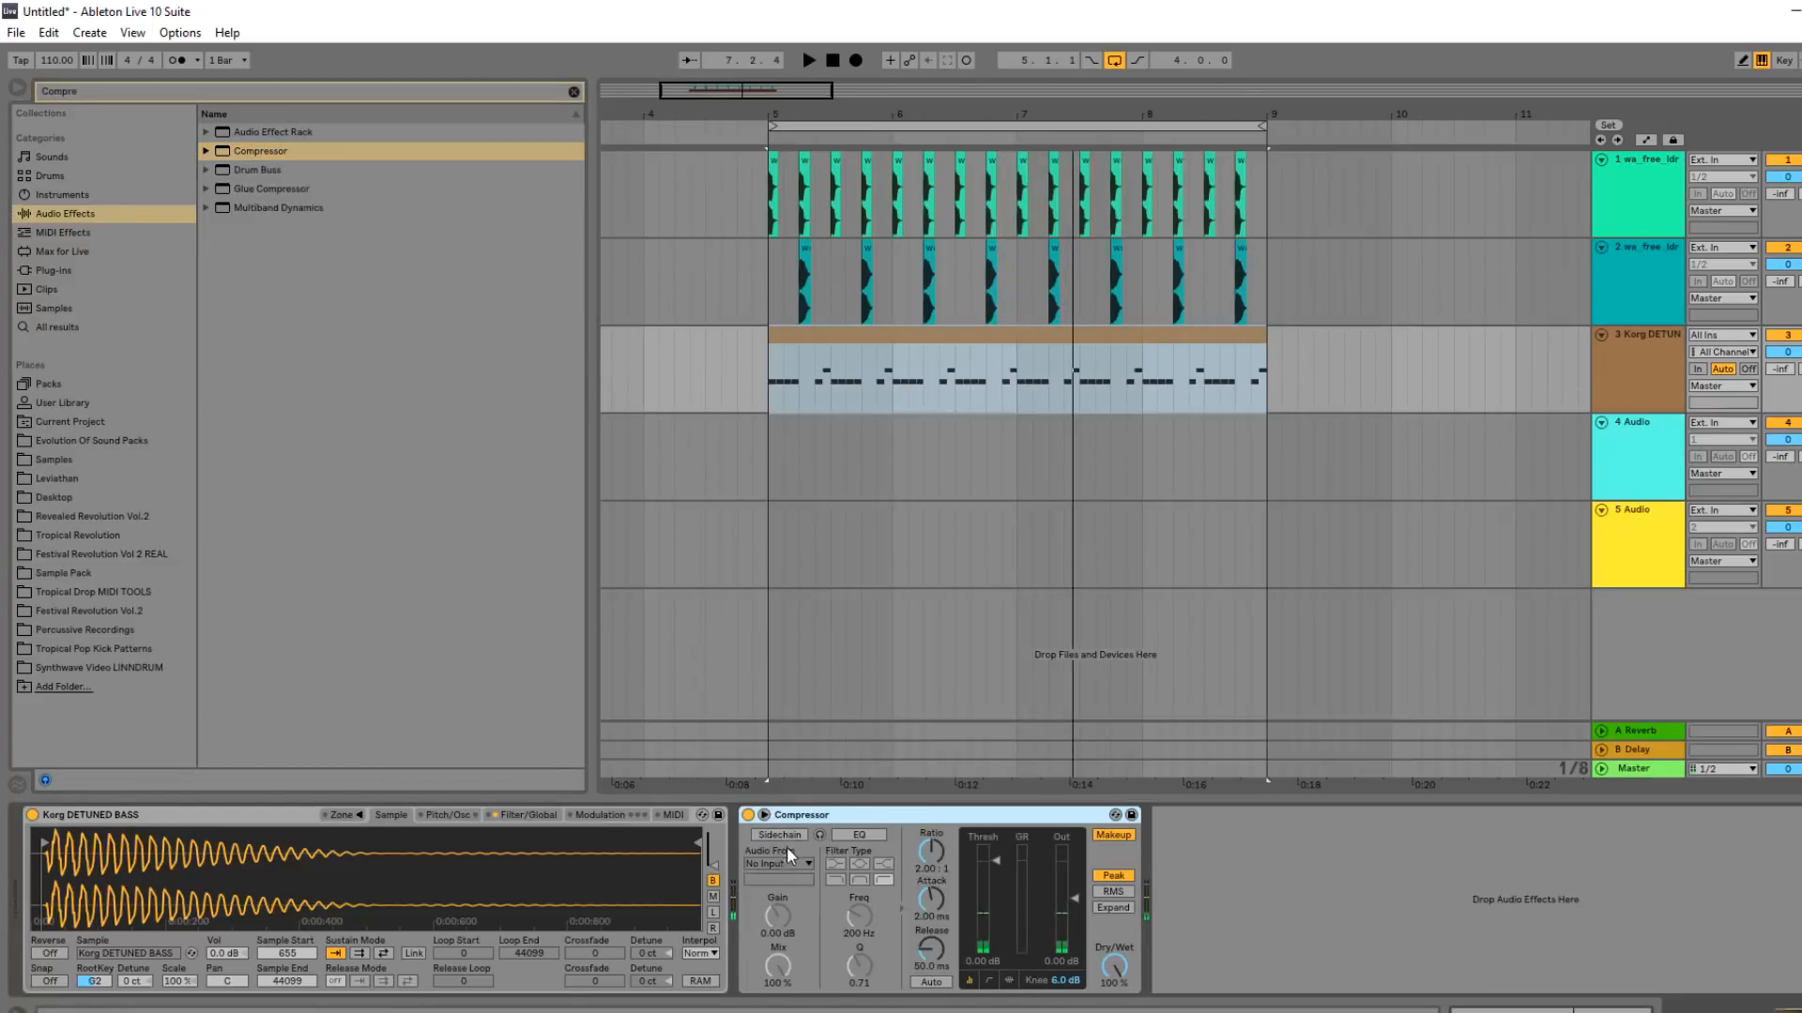
Sidechain the bass Compressor to the kick track, Post FX, with the threshold at about -20.7 dB and ratio at inf : 1.
{"action": "left_click", "coordinate": [780, 835]}
{"action": "left_click", "coordinate": [780, 864]}
{"action": "left_click", "coordinate": [798, 880]}
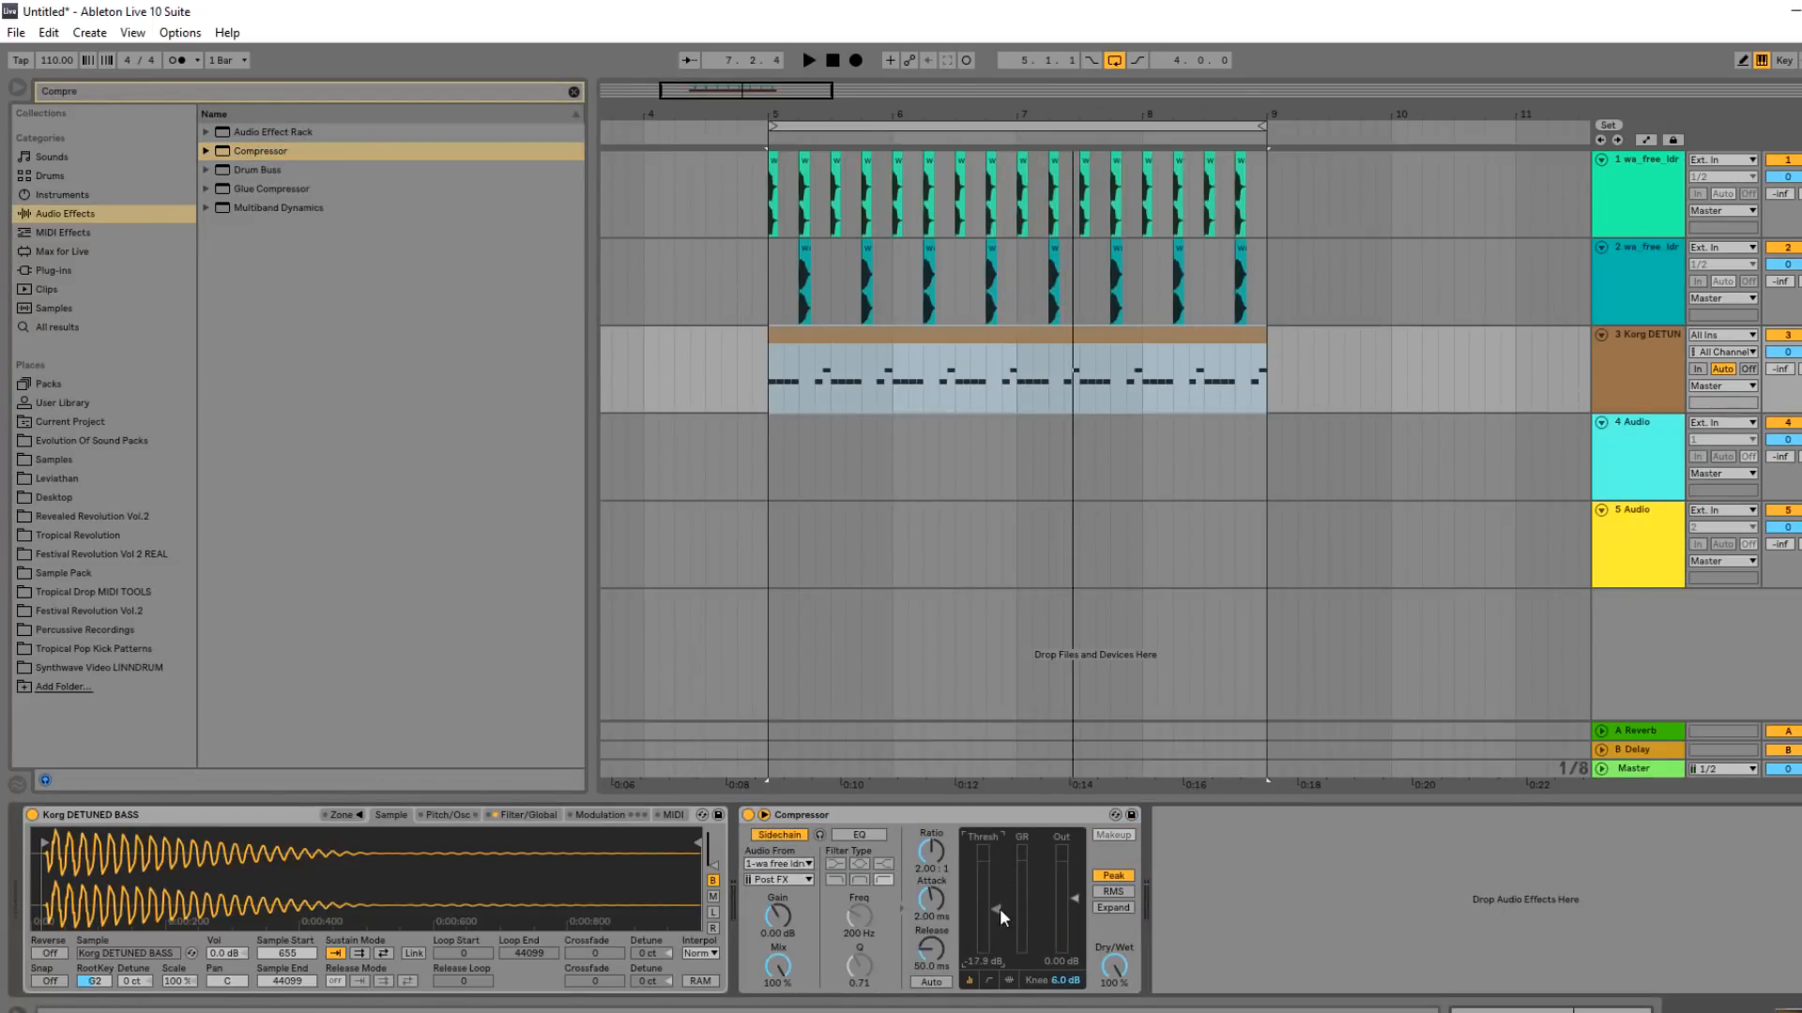
{"action": "key", "text": "space"}
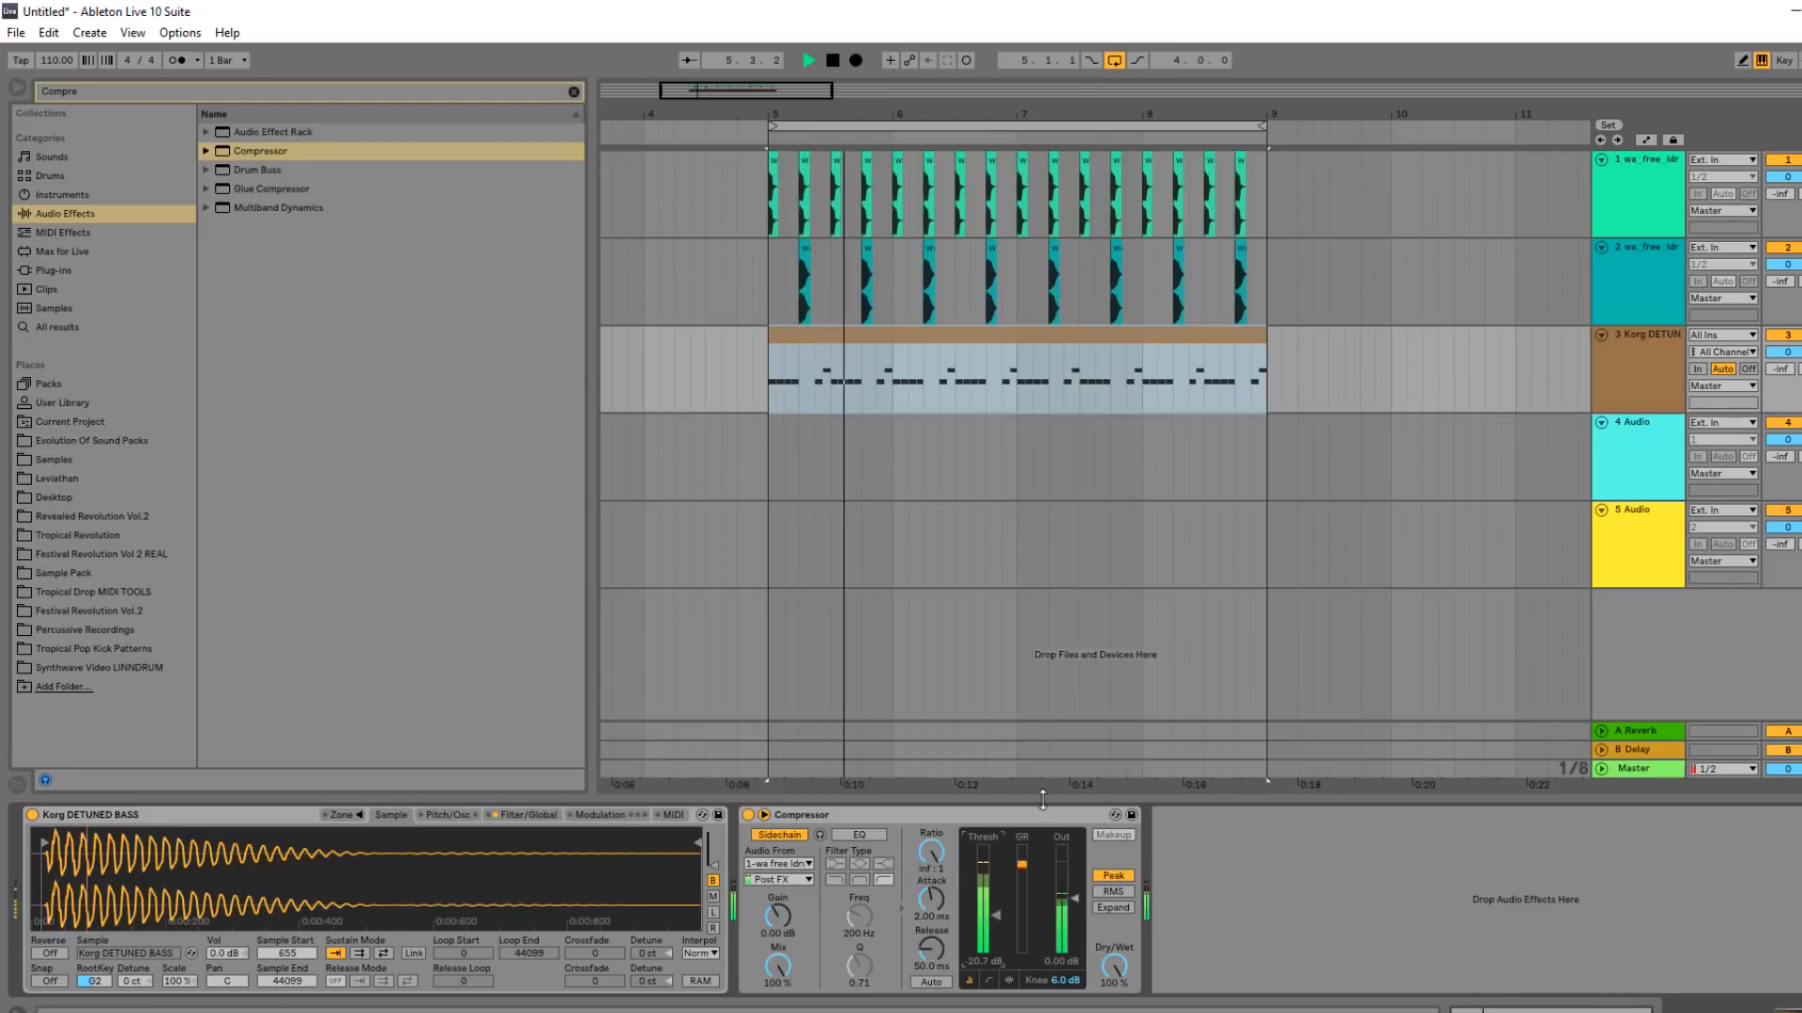
Lower the snare track's volume to about -2.8 dB.
{"action": "left_click_drag", "start_coordinate": [1794, 267], "coordinate": [1795, 286]}
{"action": "left_click", "coordinate": [1606, 295]}
Duplicate the Korg detuned bass track and delete the MIDI clip from the duplicate.
{"action": "left_click", "coordinate": [1604, 380]}
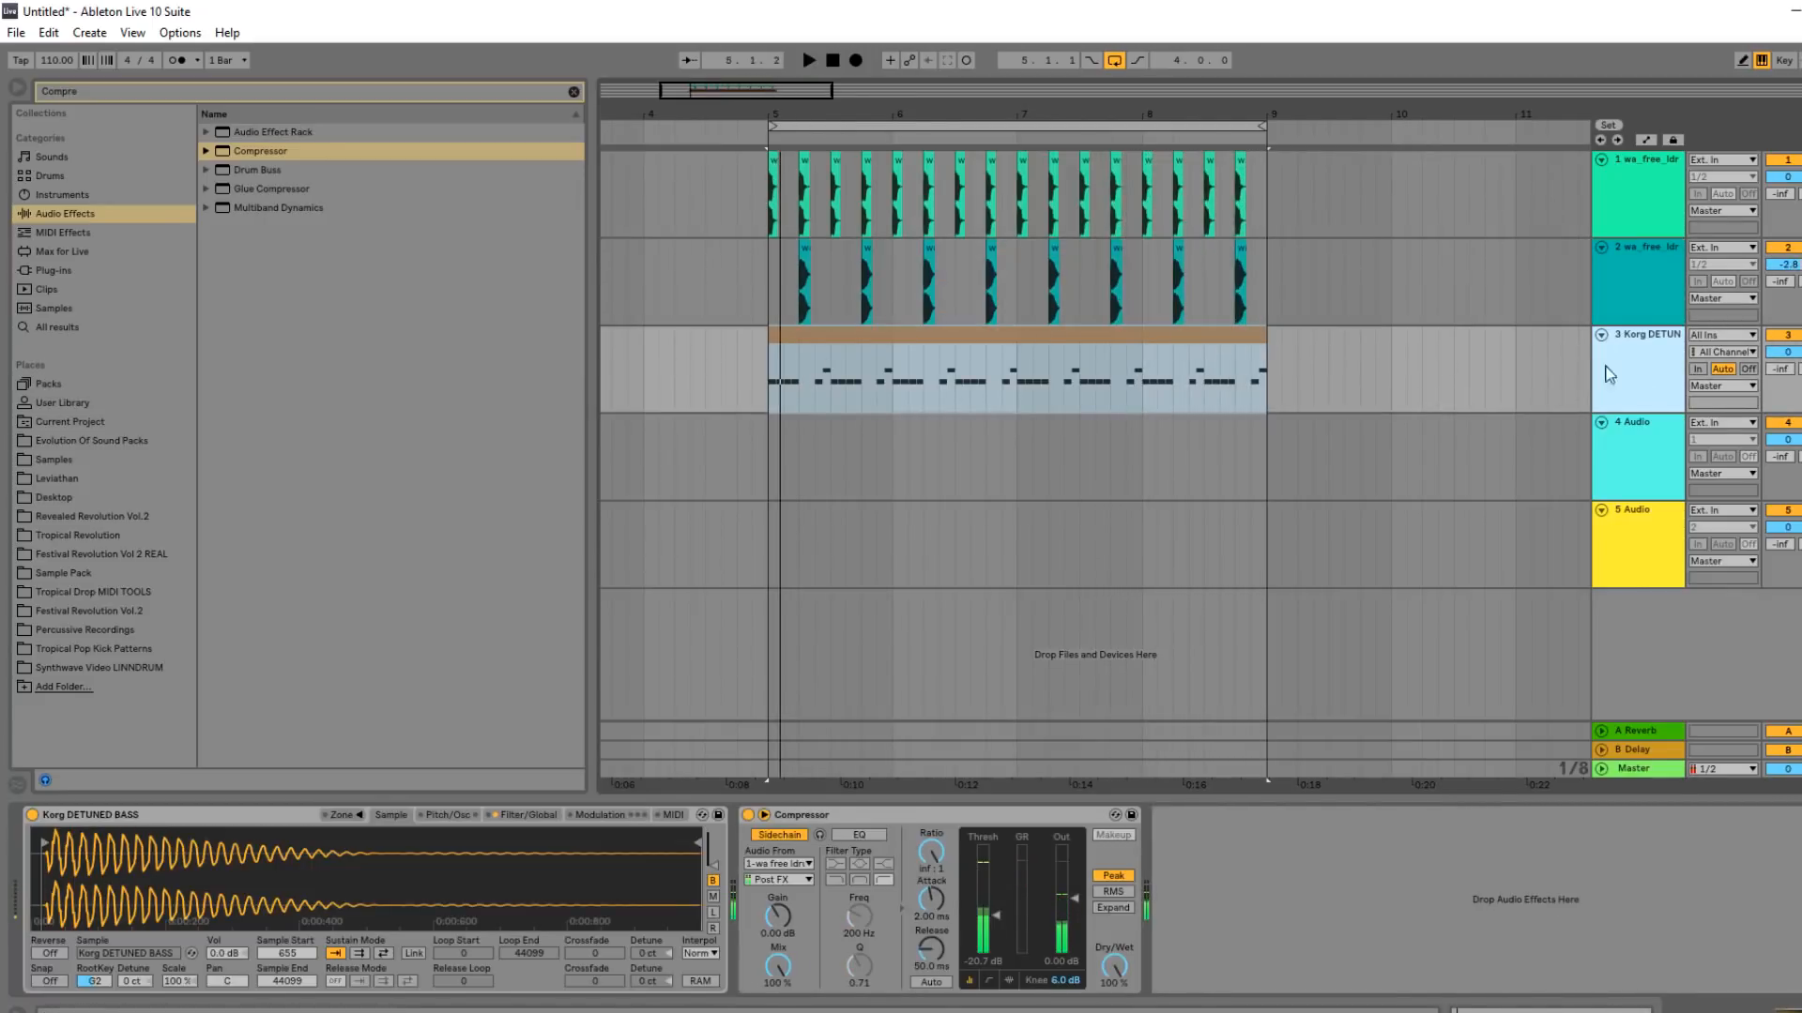
{"action": "double_click", "coordinate": [1006, 431]}
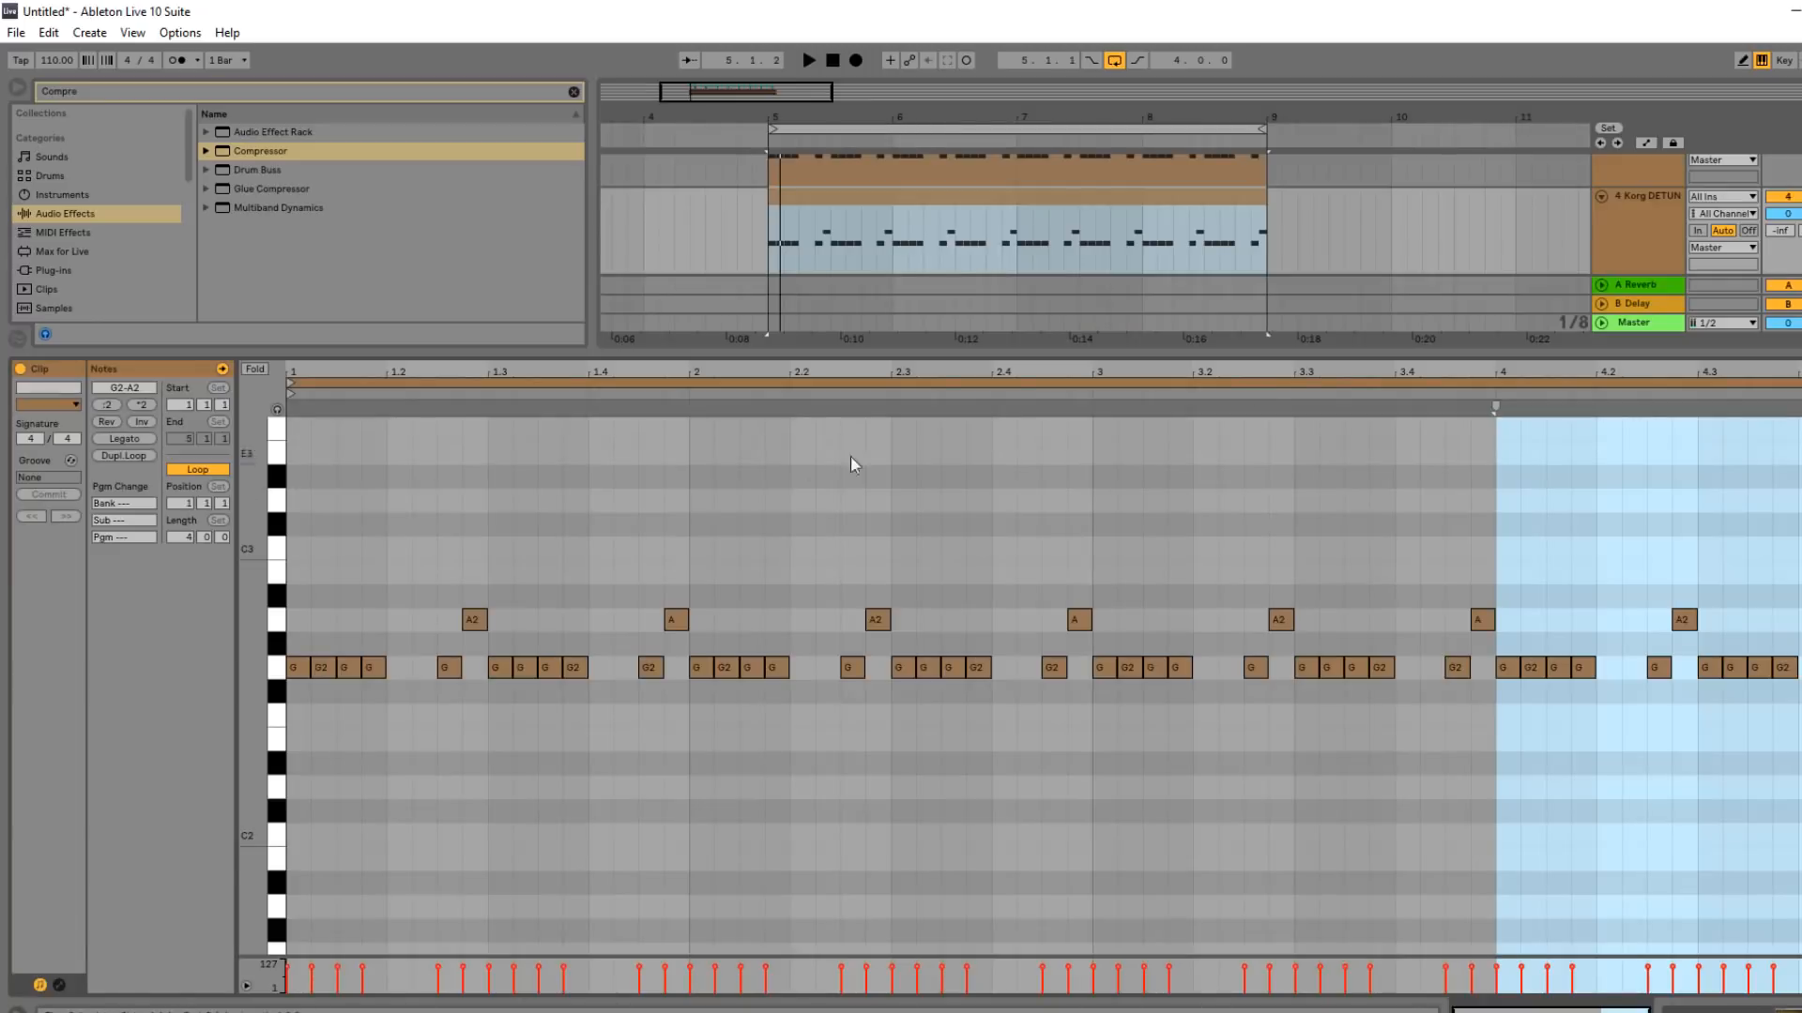
{"action": "scroll", "coordinate": [1214, 310], "scroll_direction": "up", "scroll_amount": 2}
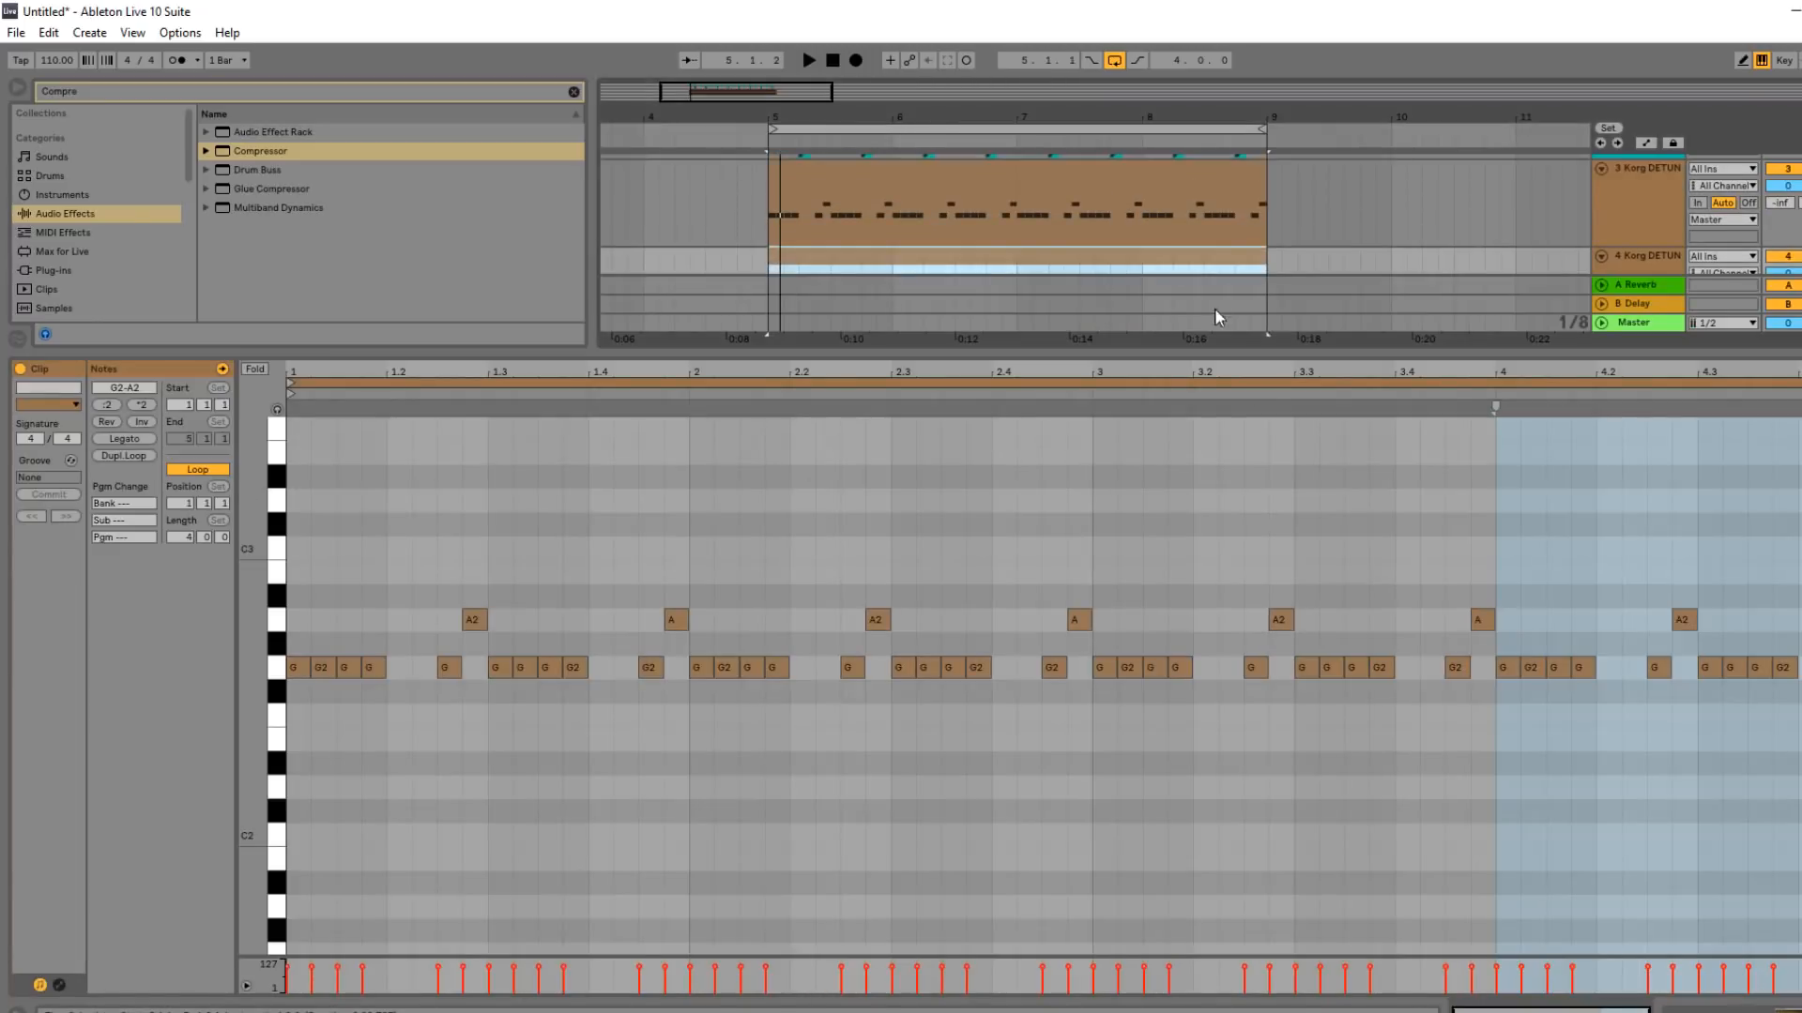
{"action": "left_click", "coordinate": [1258, 256]}
Transpose the bass notes in bar 2 down four semitones to D#2 and F2 and play back the clip.
{"action": "left_click", "coordinate": [961, 173]}
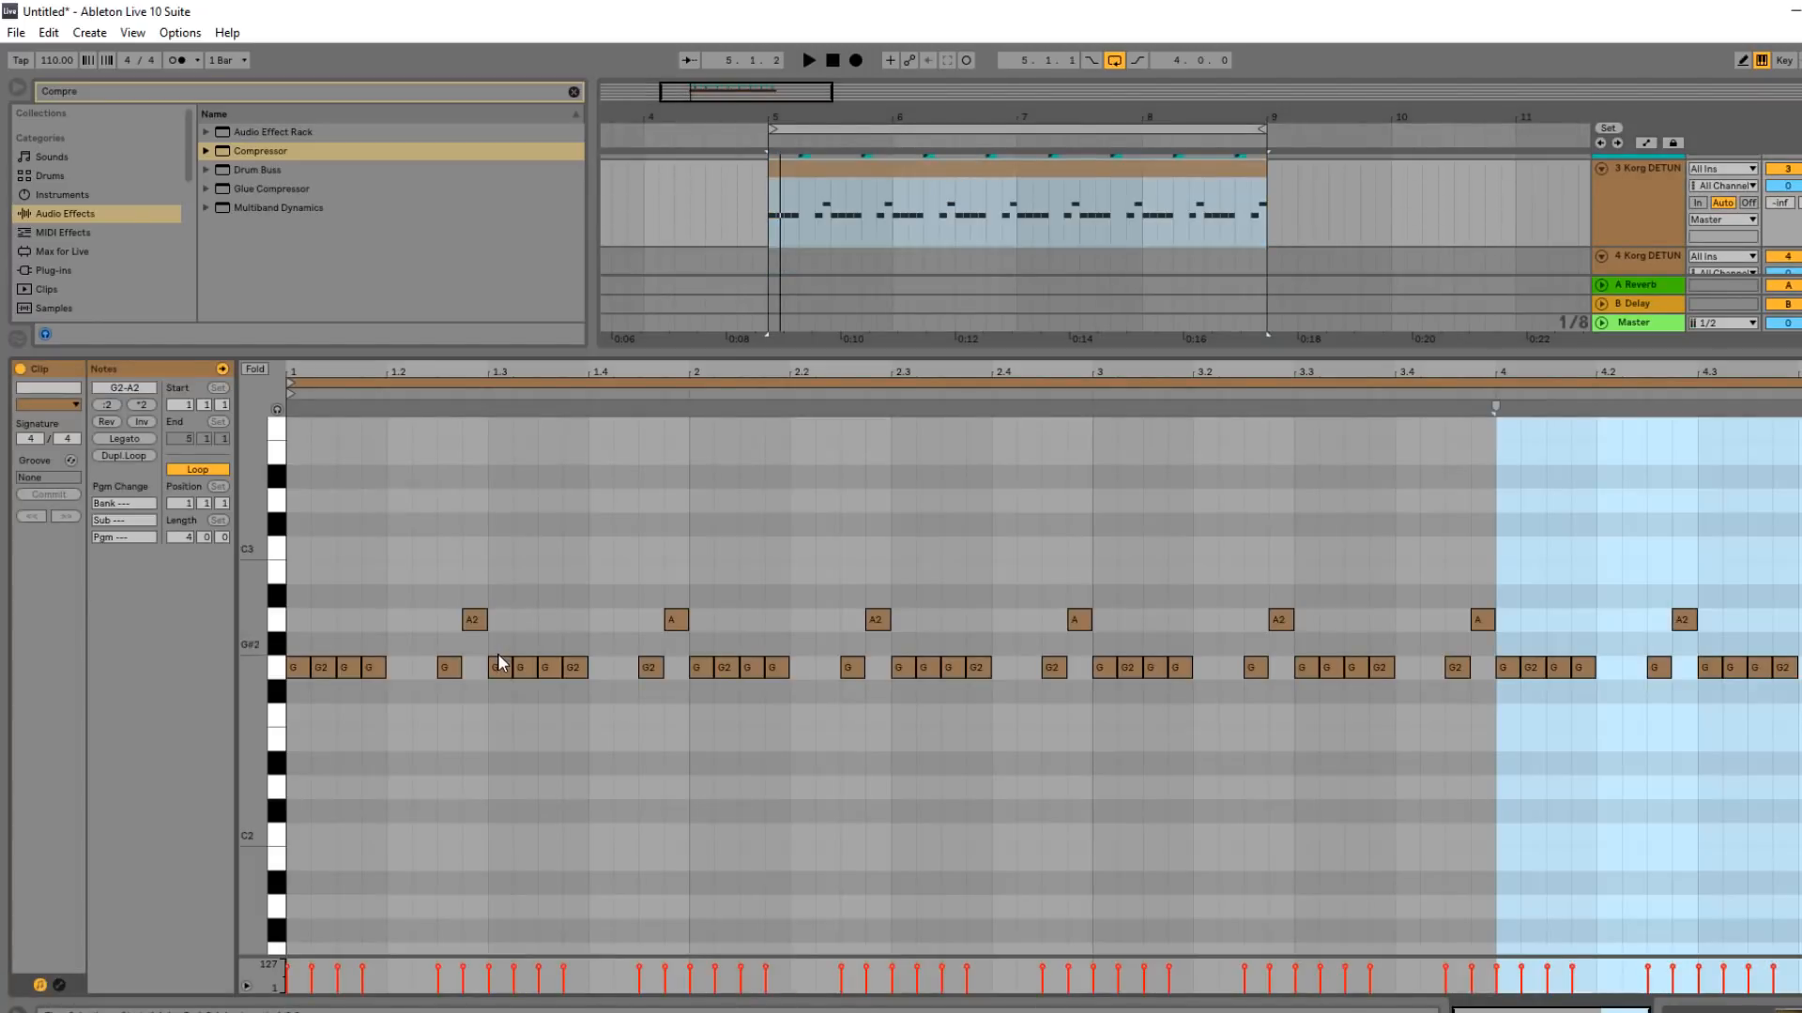
{"action": "left_click_drag", "start_coordinate": [696, 706], "coordinate": [1057, 549]}
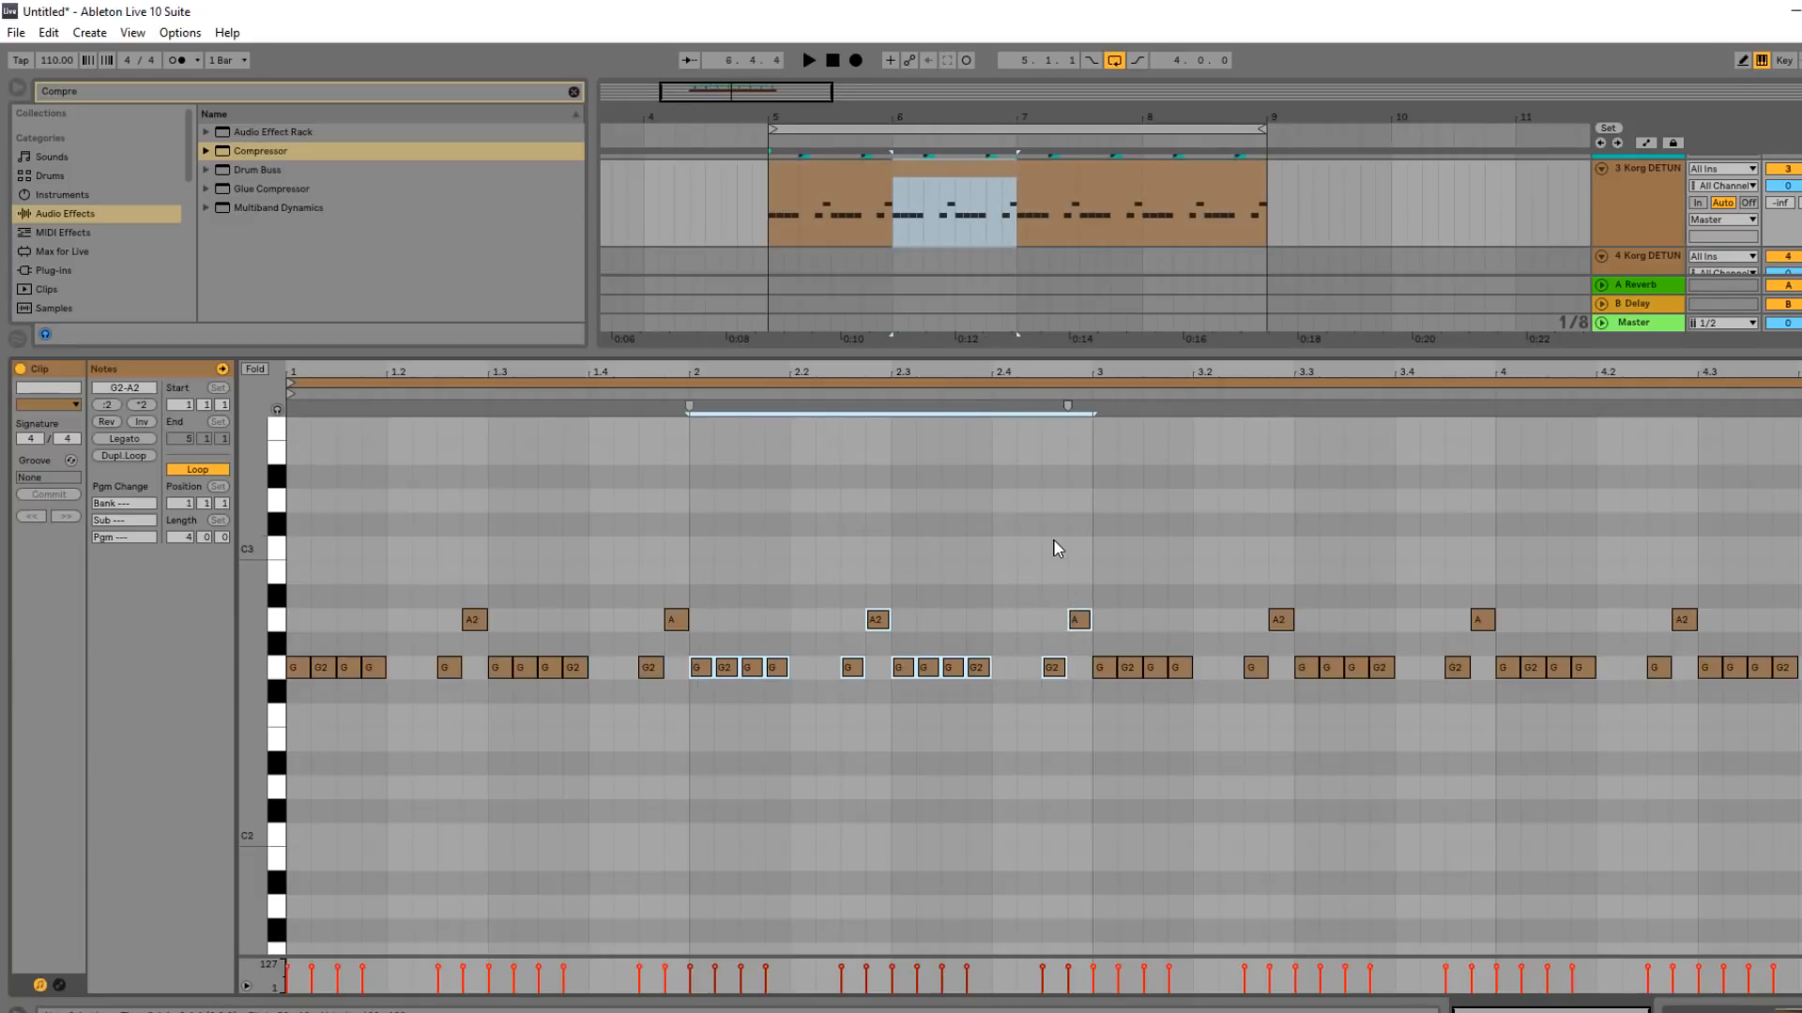
{"action": "key", "text": "Down"}
{"action": "key", "text": "Down"}
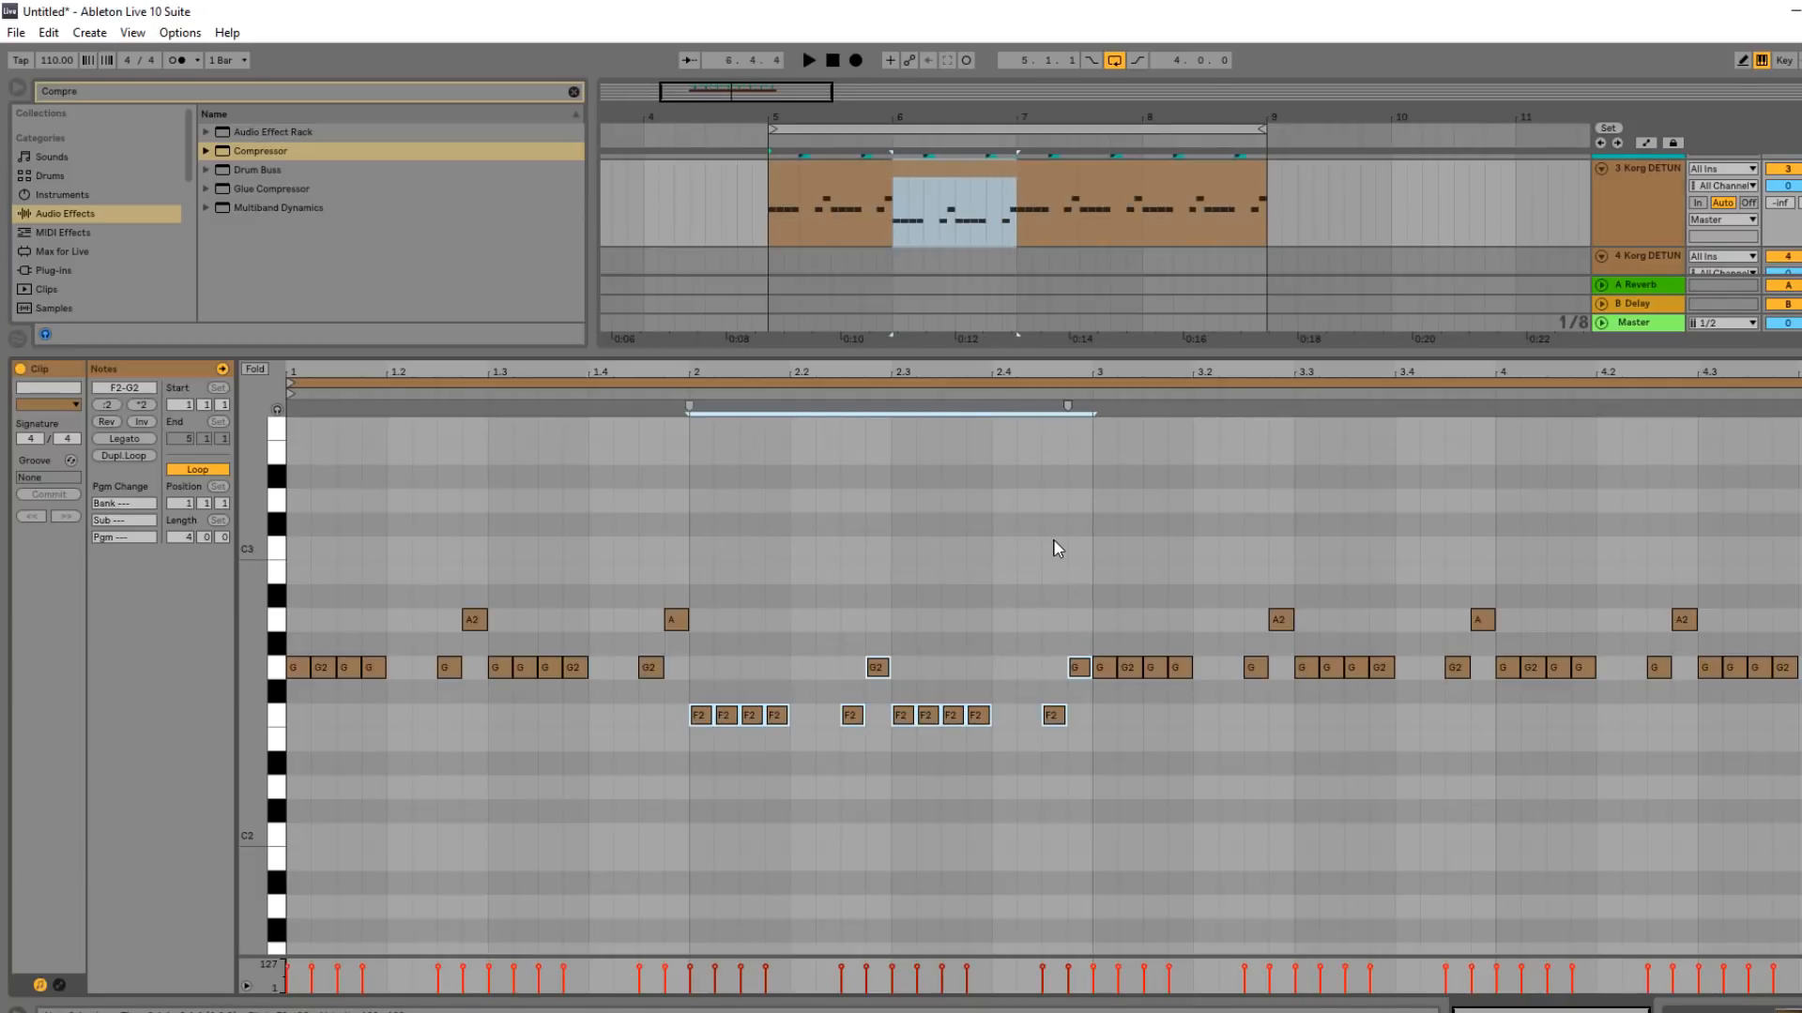
{"action": "key", "text": "Down"}
{"action": "key", "text": "Down"}
{"action": "key", "text": "Down"}
{"action": "key", "text": "Up"}
{"action": "key", "text": "Up"}
{"action": "key", "text": "Up"}
{"action": "key", "text": "Down"}
{"action": "key", "text": "Down"}
{"action": "key", "text": "space"}
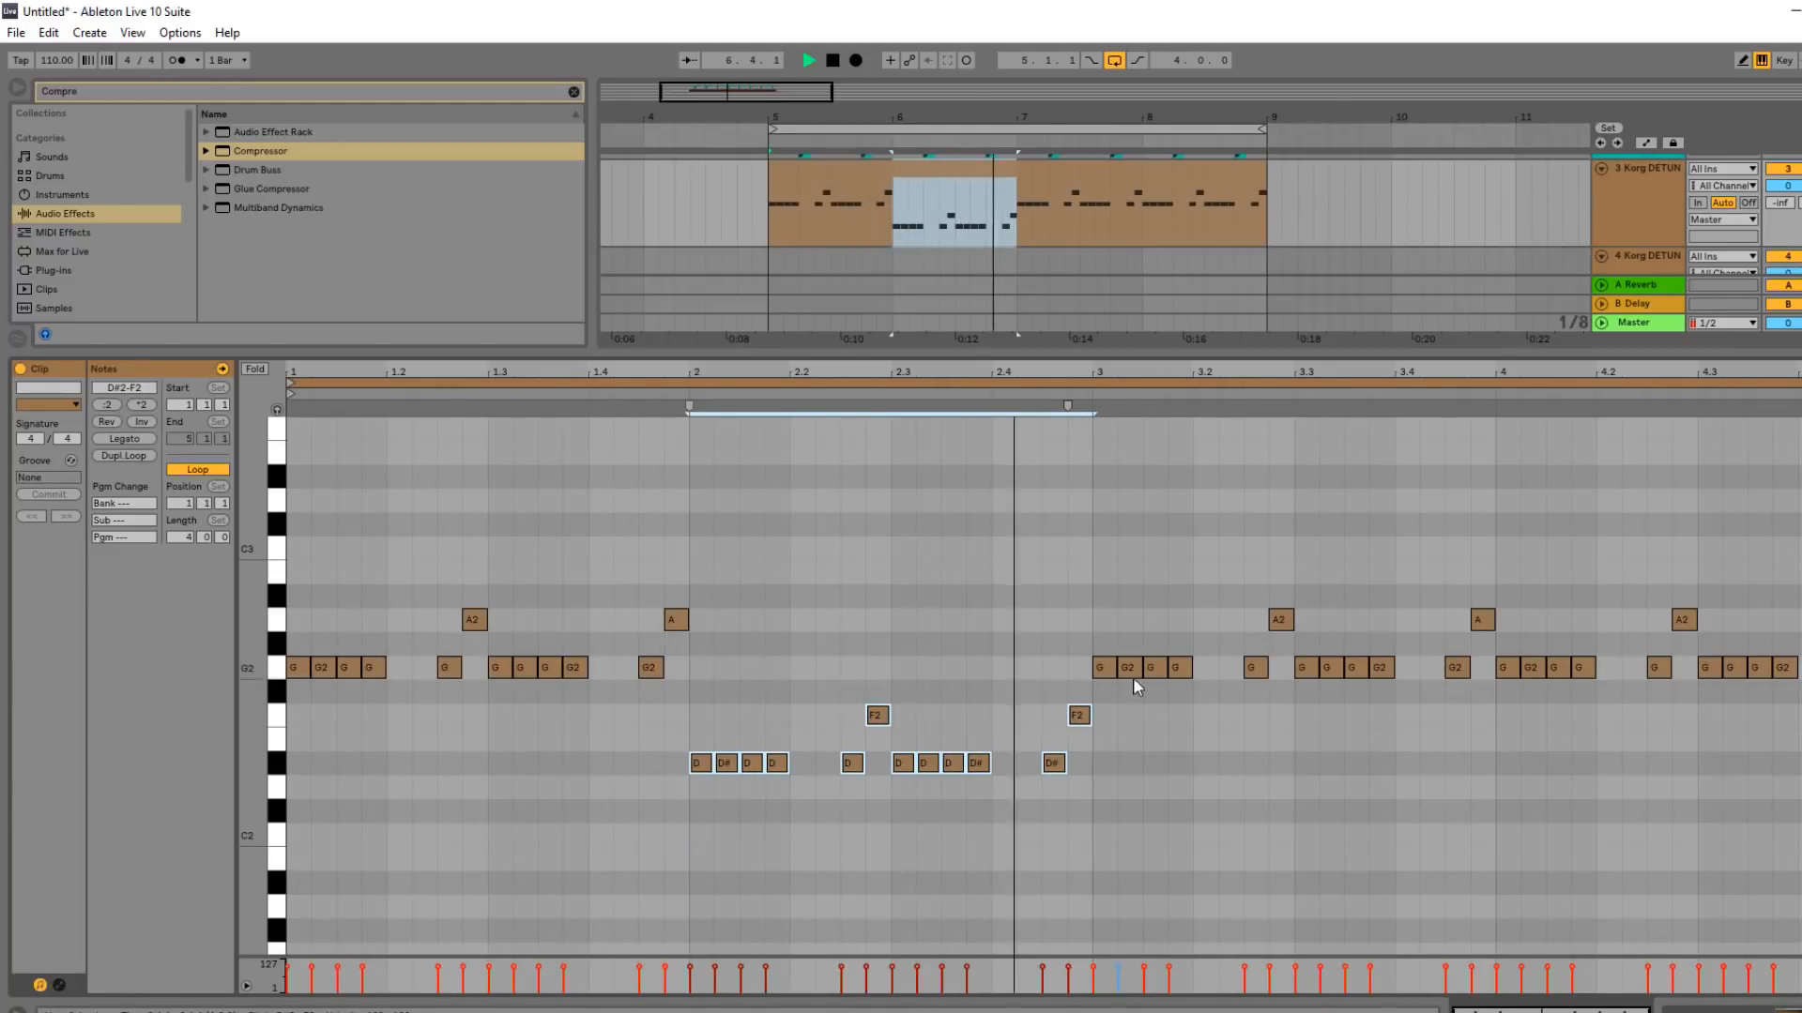
Transpose the bass notes in bar 3 down two semitones to F2 and G2.
{"action": "left_click_drag", "start_coordinate": [1502, 696], "coordinate": [1797, 573]}
{"action": "left_click_drag", "start_coordinate": [1098, 702], "coordinate": [1480, 570]}
{"action": "key", "text": "Down"}
{"action": "key", "text": "Down"}
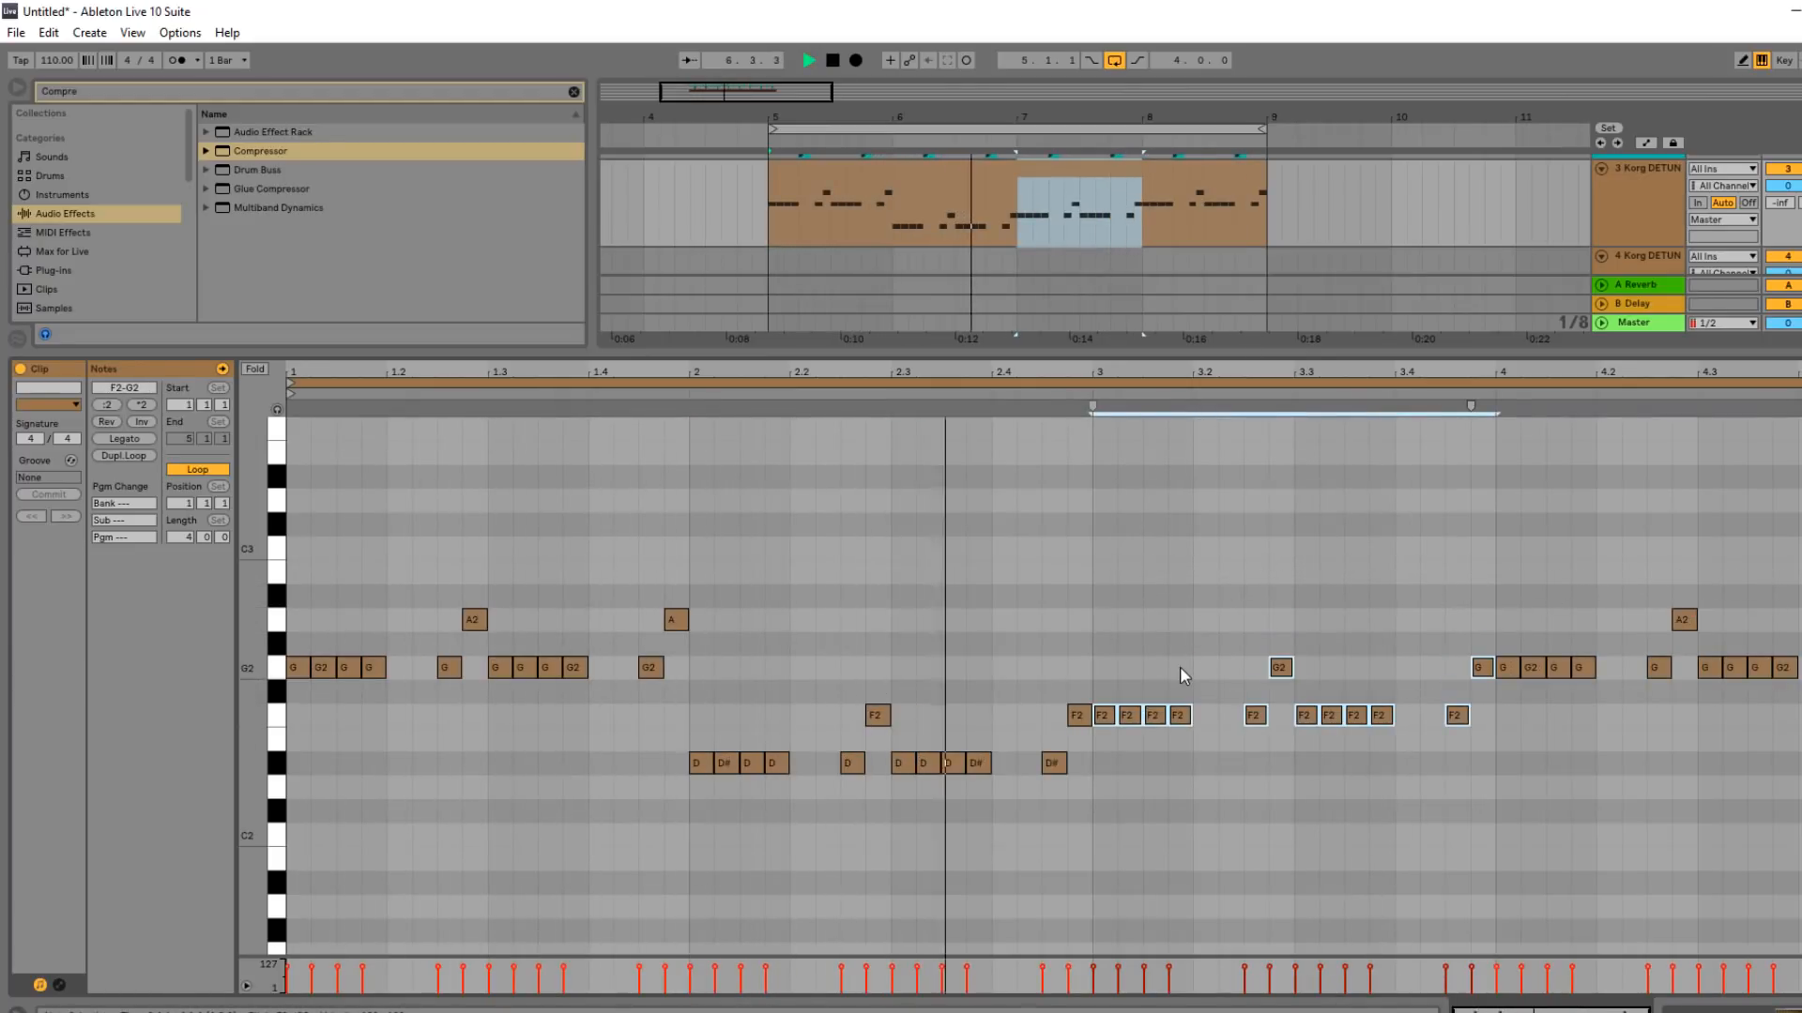
{"action": "left_click", "coordinate": [1513, 686]}
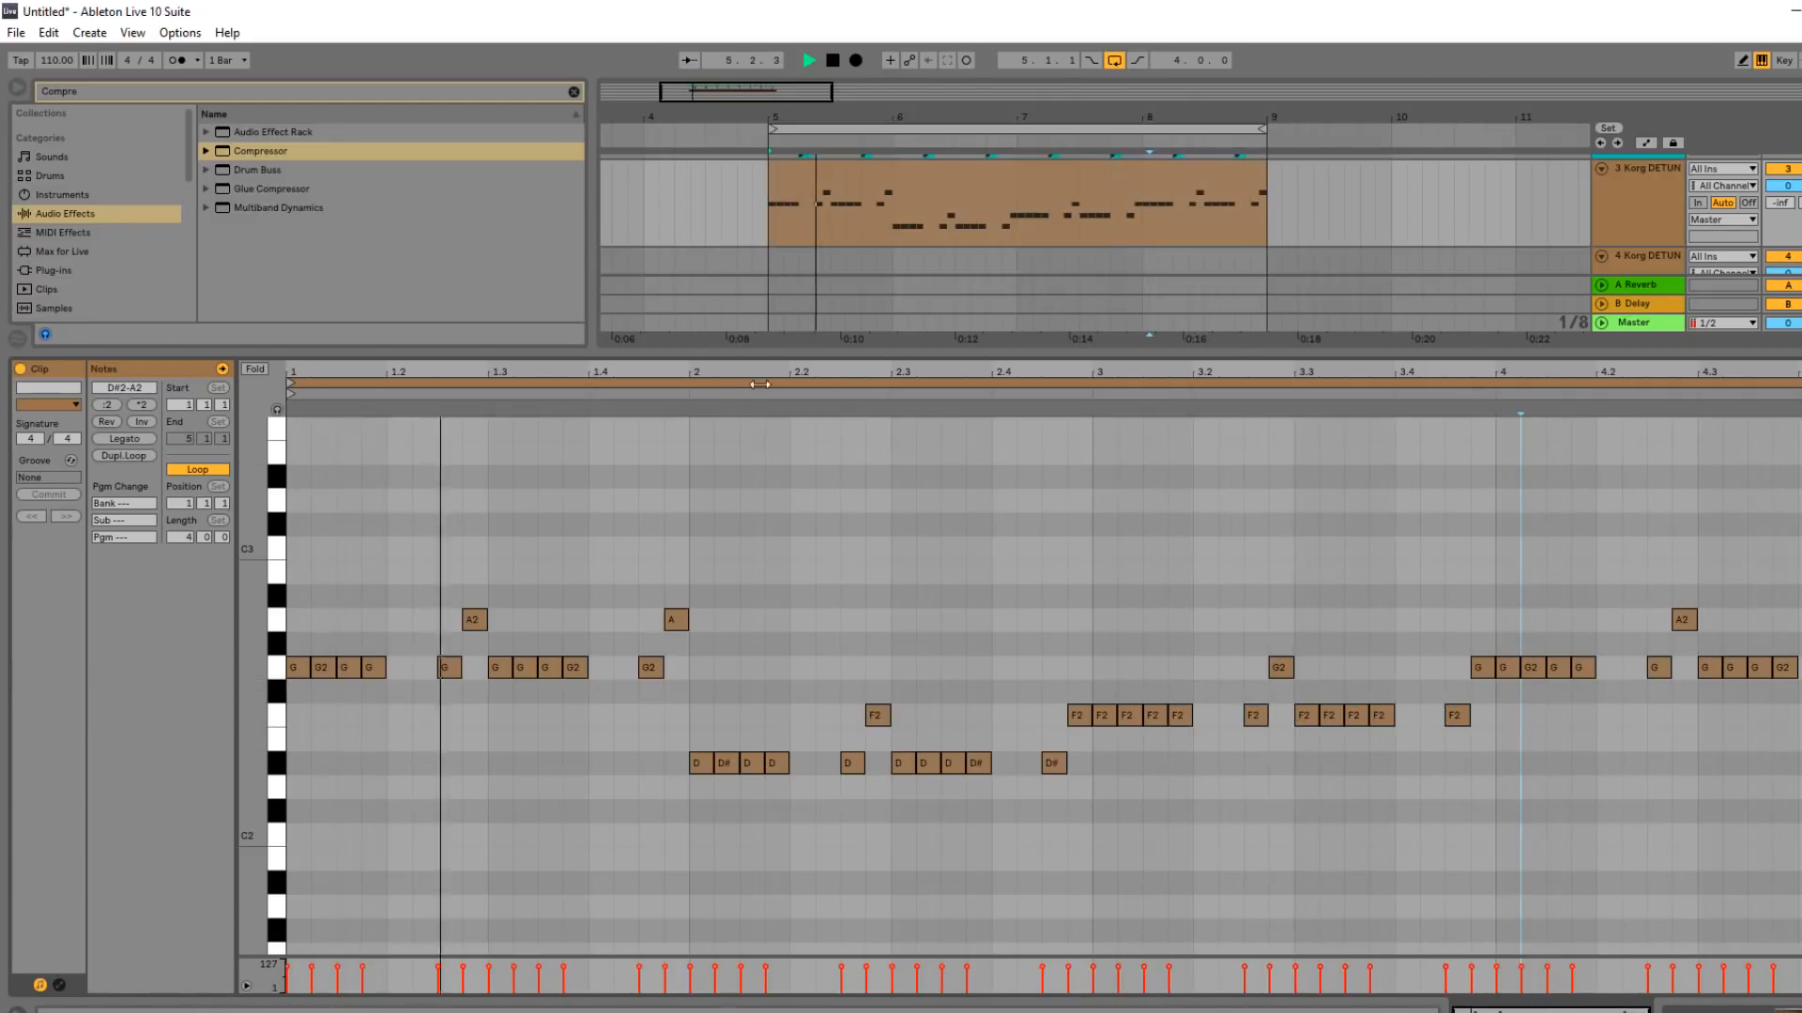
Balance the drums in the mixer, setting the kick to about -5.4 dB and the snare to about -5.9 dB.
{"action": "key", "text": "Tab"}
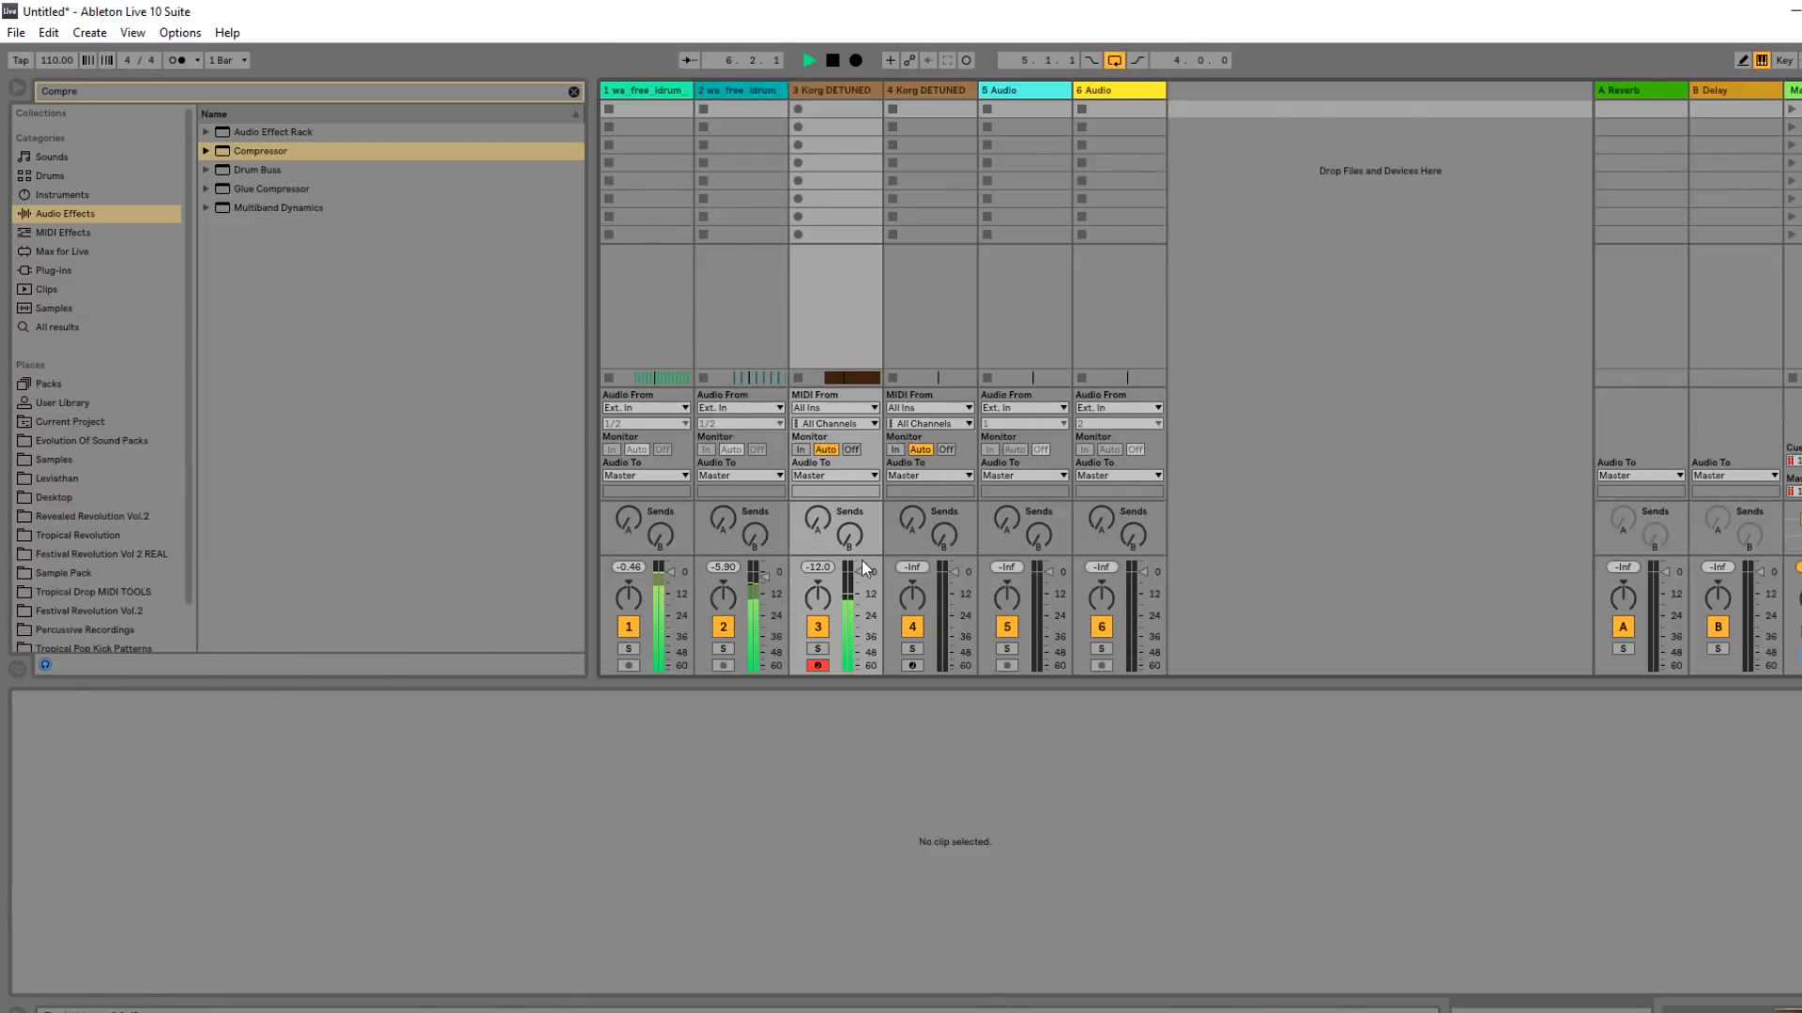
{"action": "left_click_drag", "start_coordinate": [864, 557], "coordinate": [865, 395]}
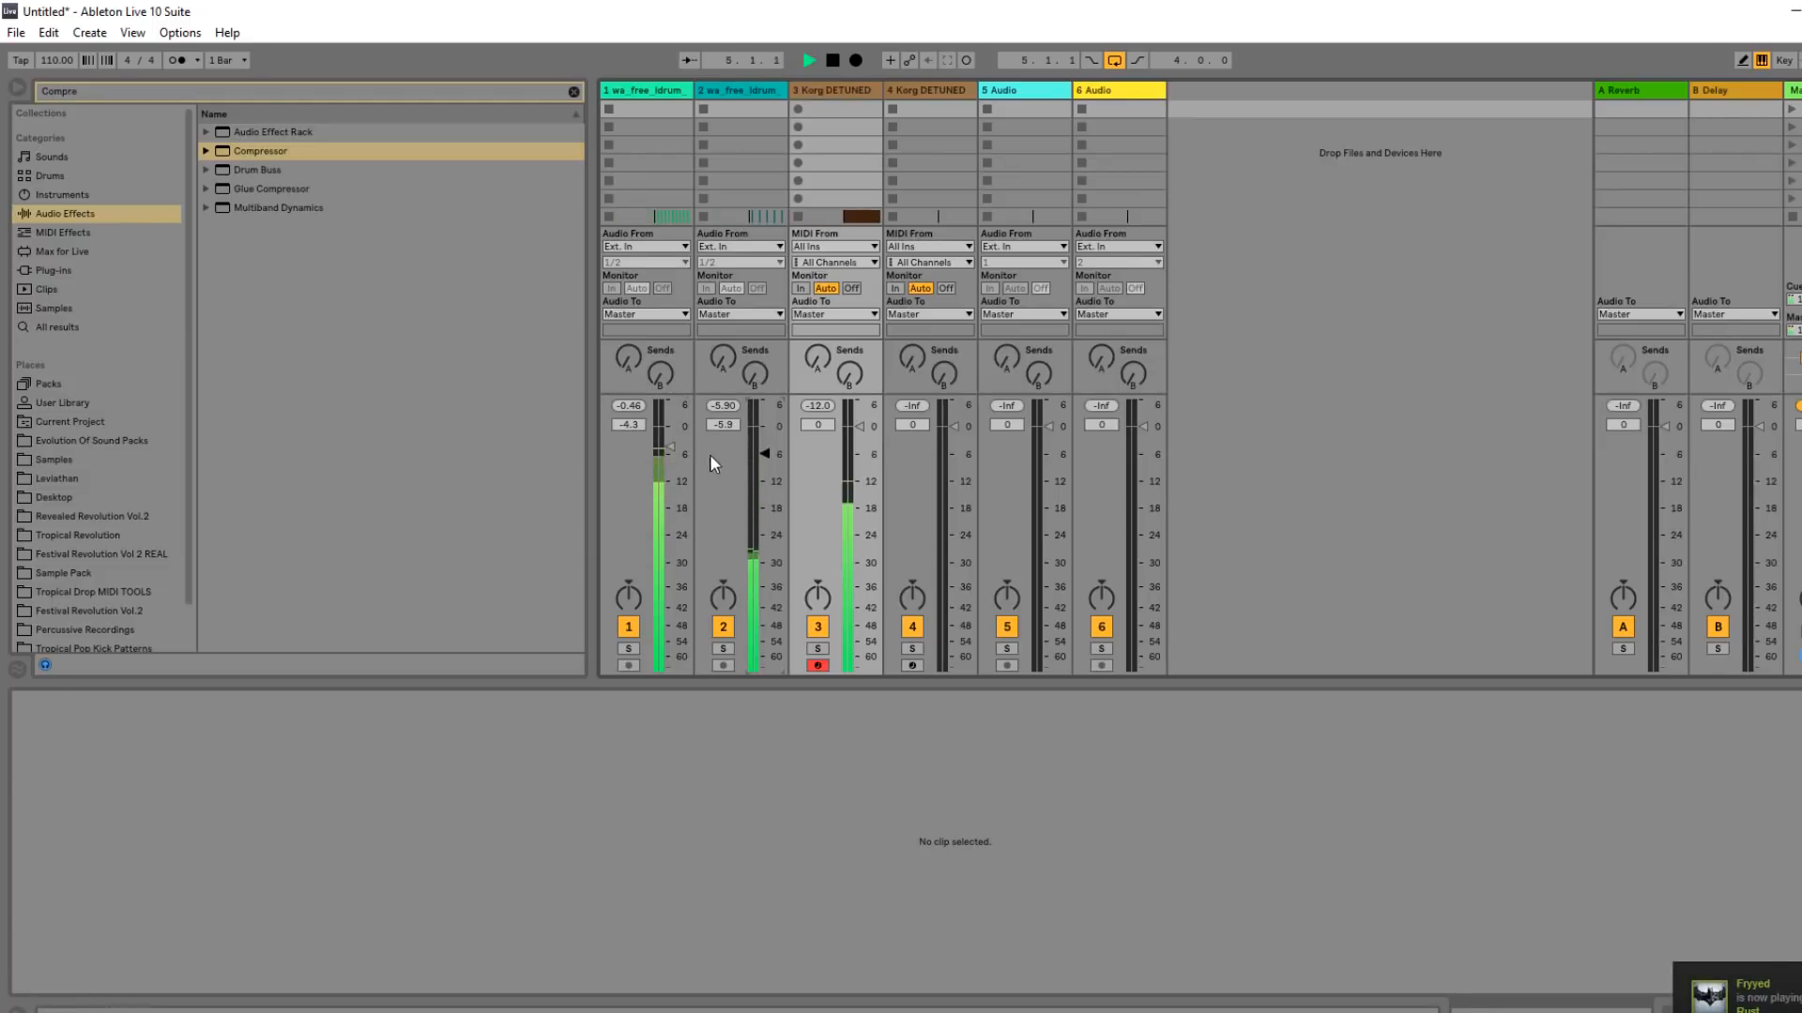
{"action": "key", "text": "Tab"}
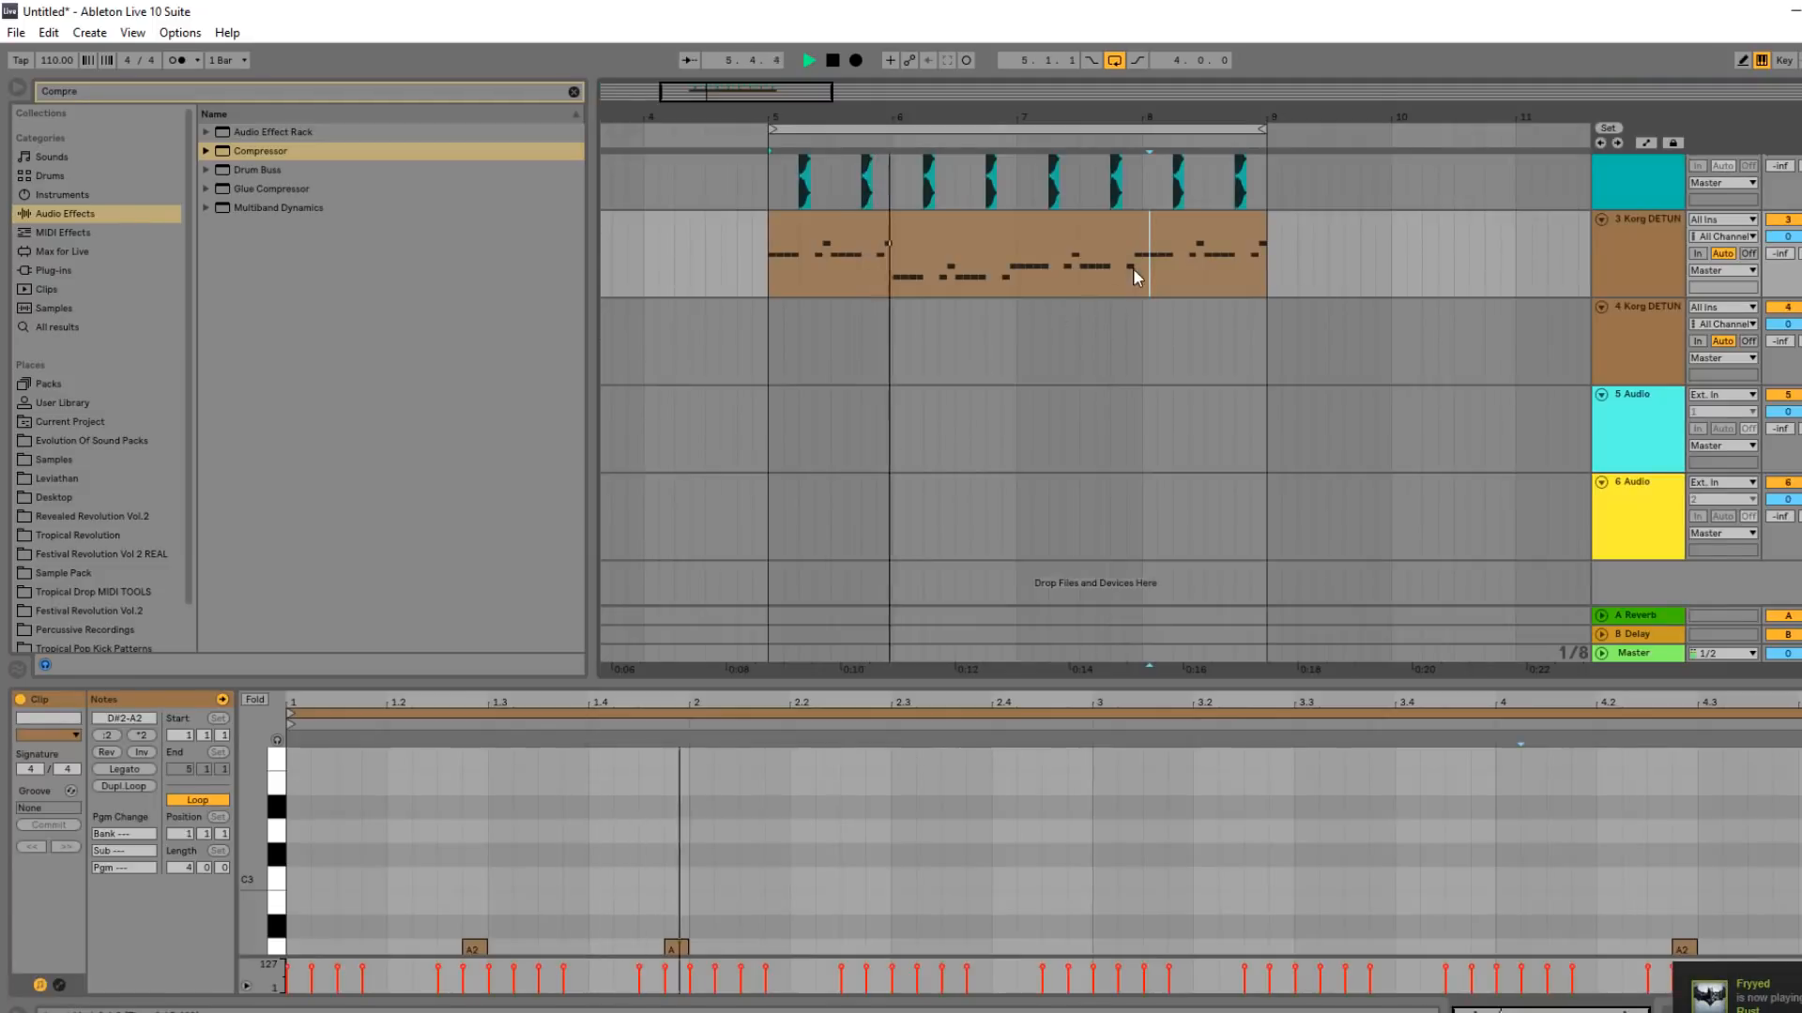
Select the duplicated Korg track and audition the Korg pluck samples in the Synthwave Video LINNDRUM folder.
{"action": "left_click", "coordinate": [1629, 345]}
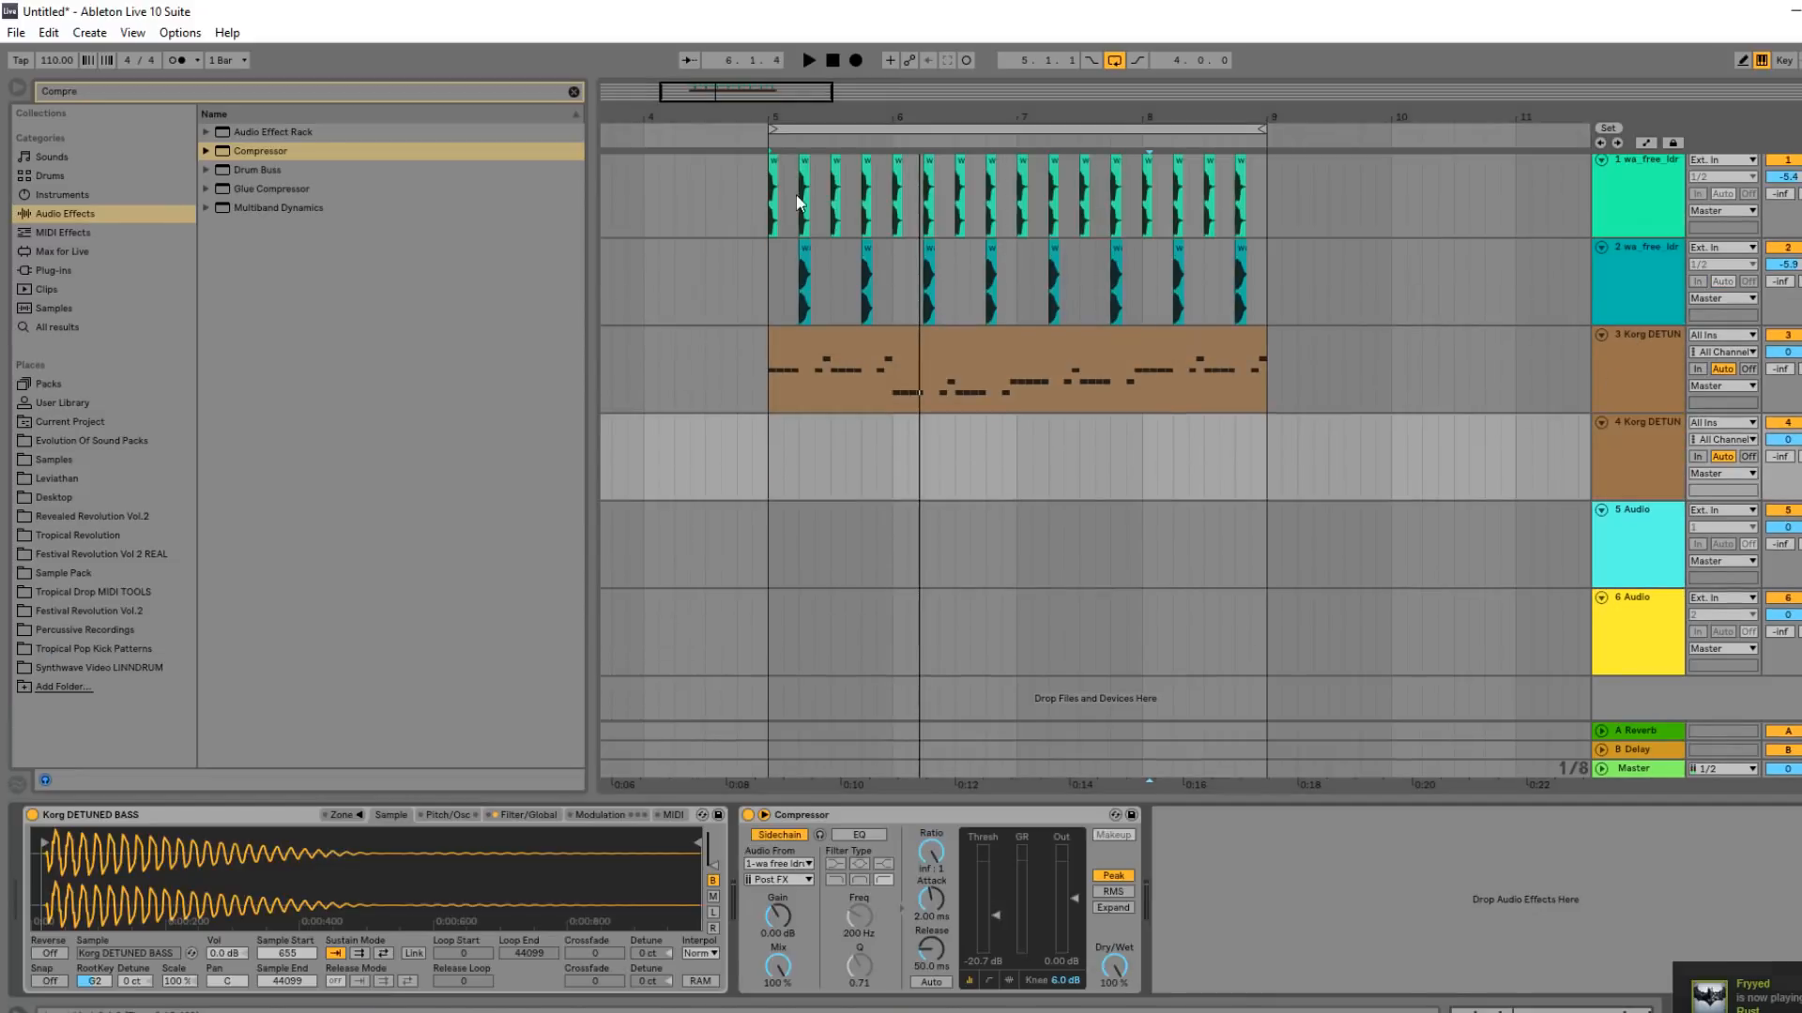
{"action": "left_click", "coordinate": [1663, 449]}
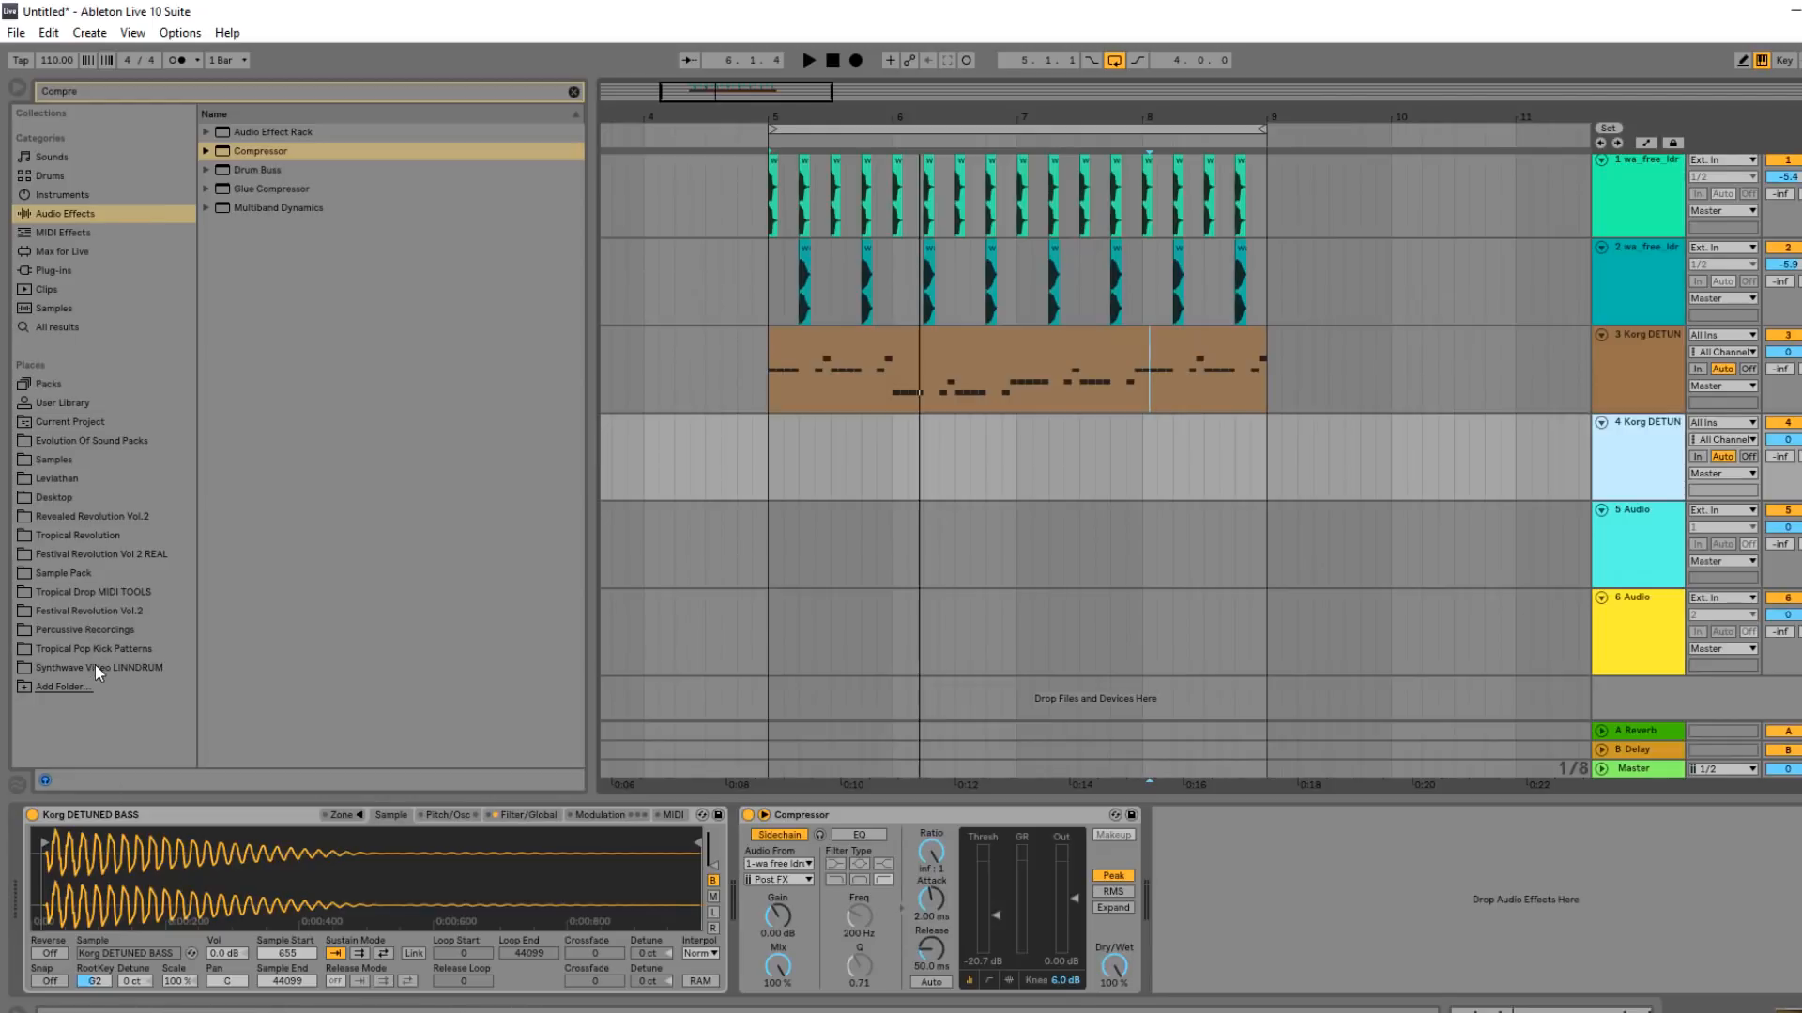
{"action": "left_click", "coordinate": [94, 665]}
{"action": "left_click", "coordinate": [572, 91]}
{"action": "left_click", "coordinate": [302, 210]}
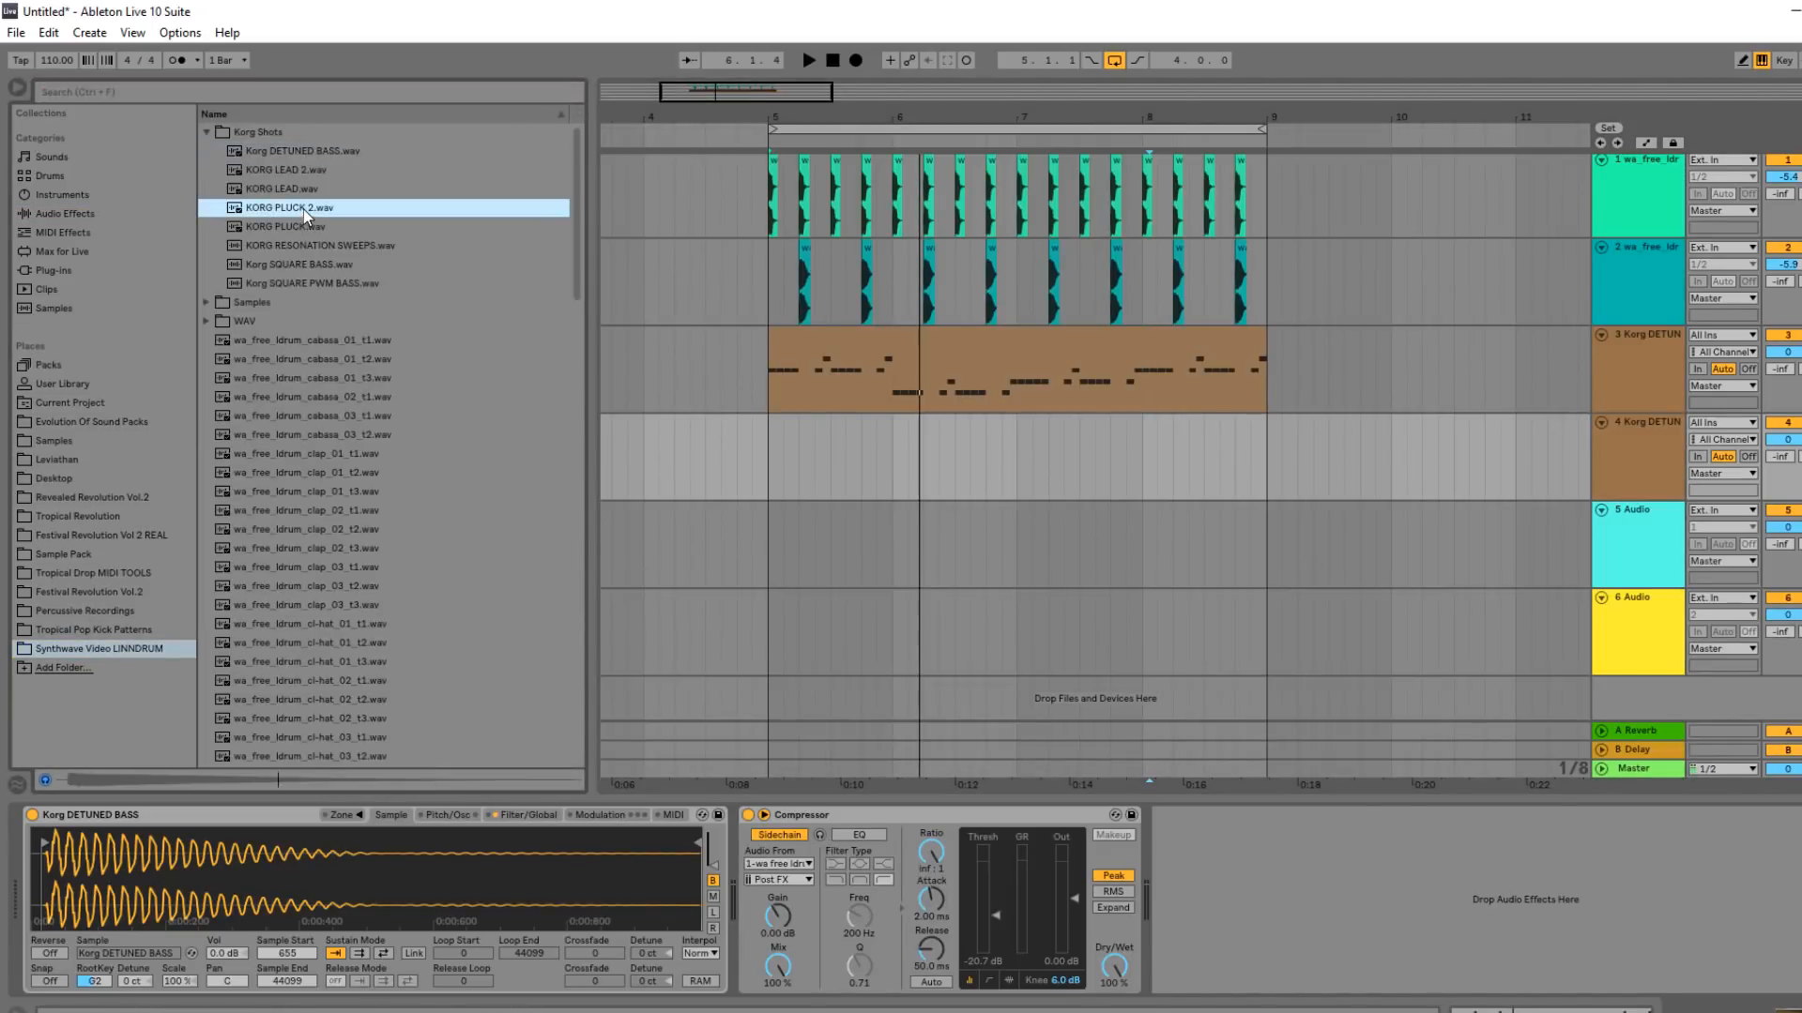
{"action": "left_click", "coordinate": [302, 227]}
Load KORG PLUCK.wav into the duplicated track's Sampler and set the sample start to about 16775, at the pluck's attack.
{"action": "left_click", "coordinate": [282, 225]}
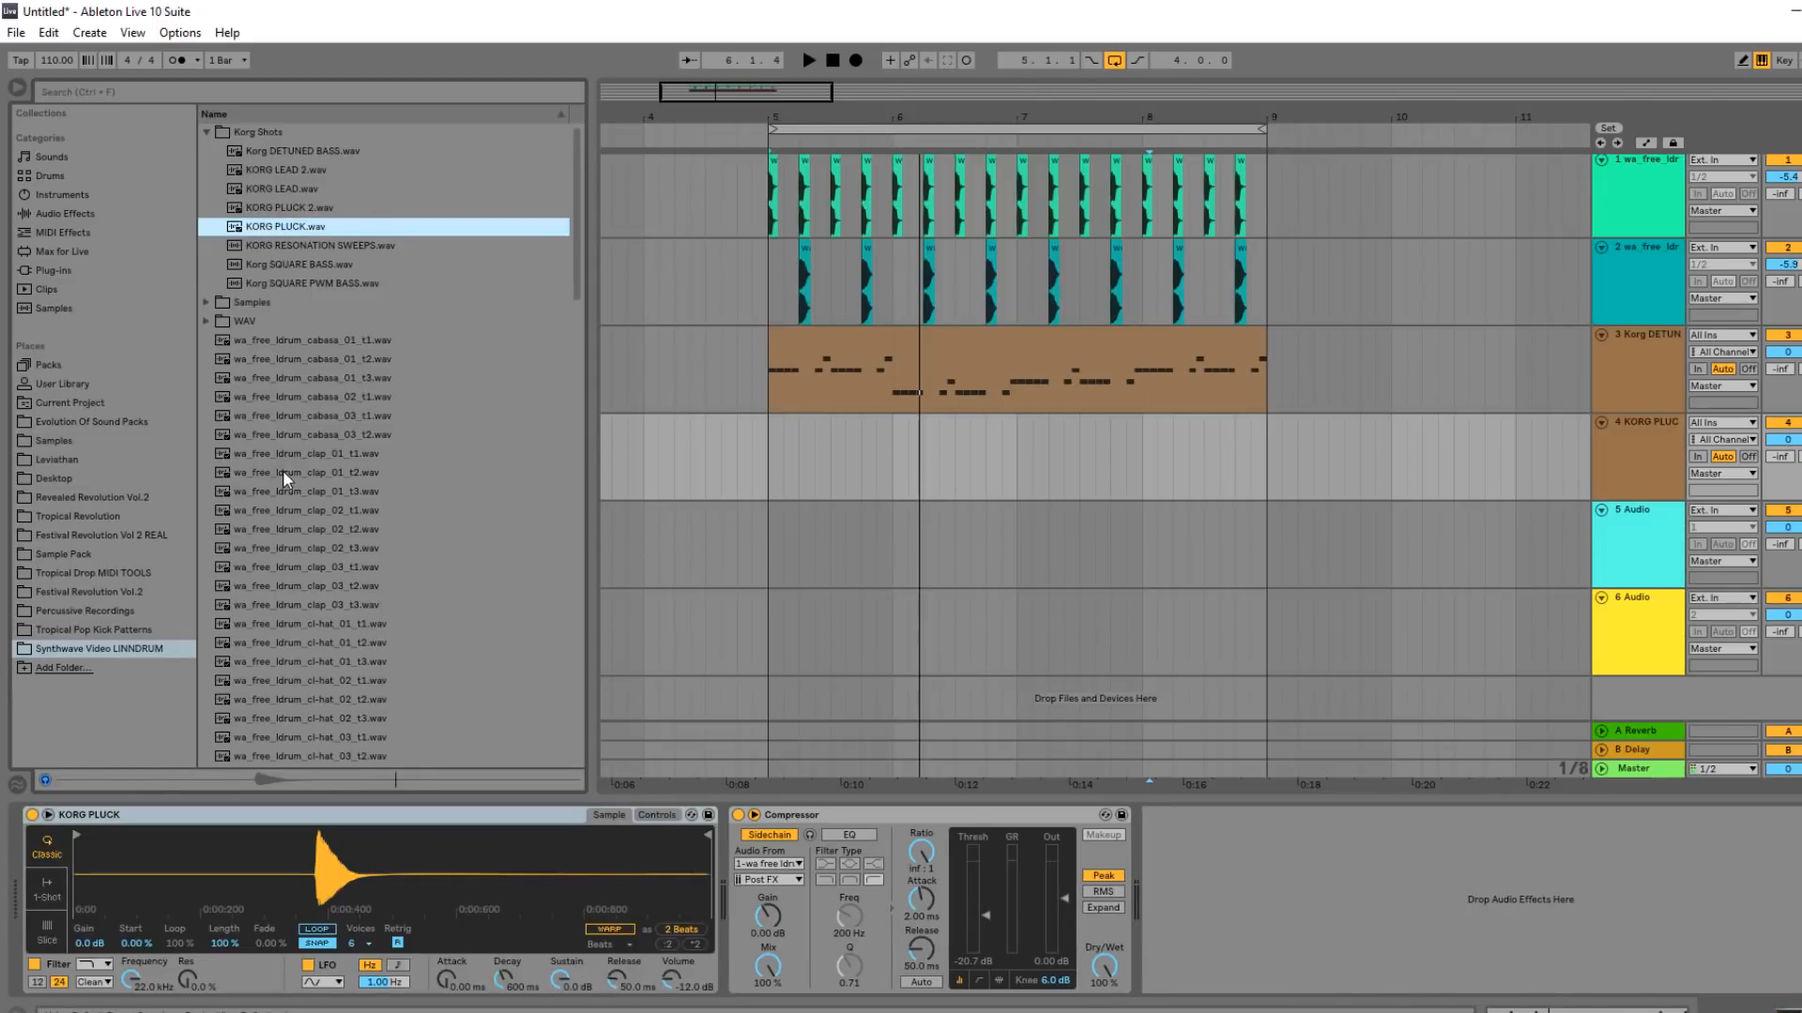
{"action": "key", "text": "ctrl+z"}
{"action": "double_click", "coordinate": [311, 229]}
{"action": "left_click", "coordinate": [49, 838]}
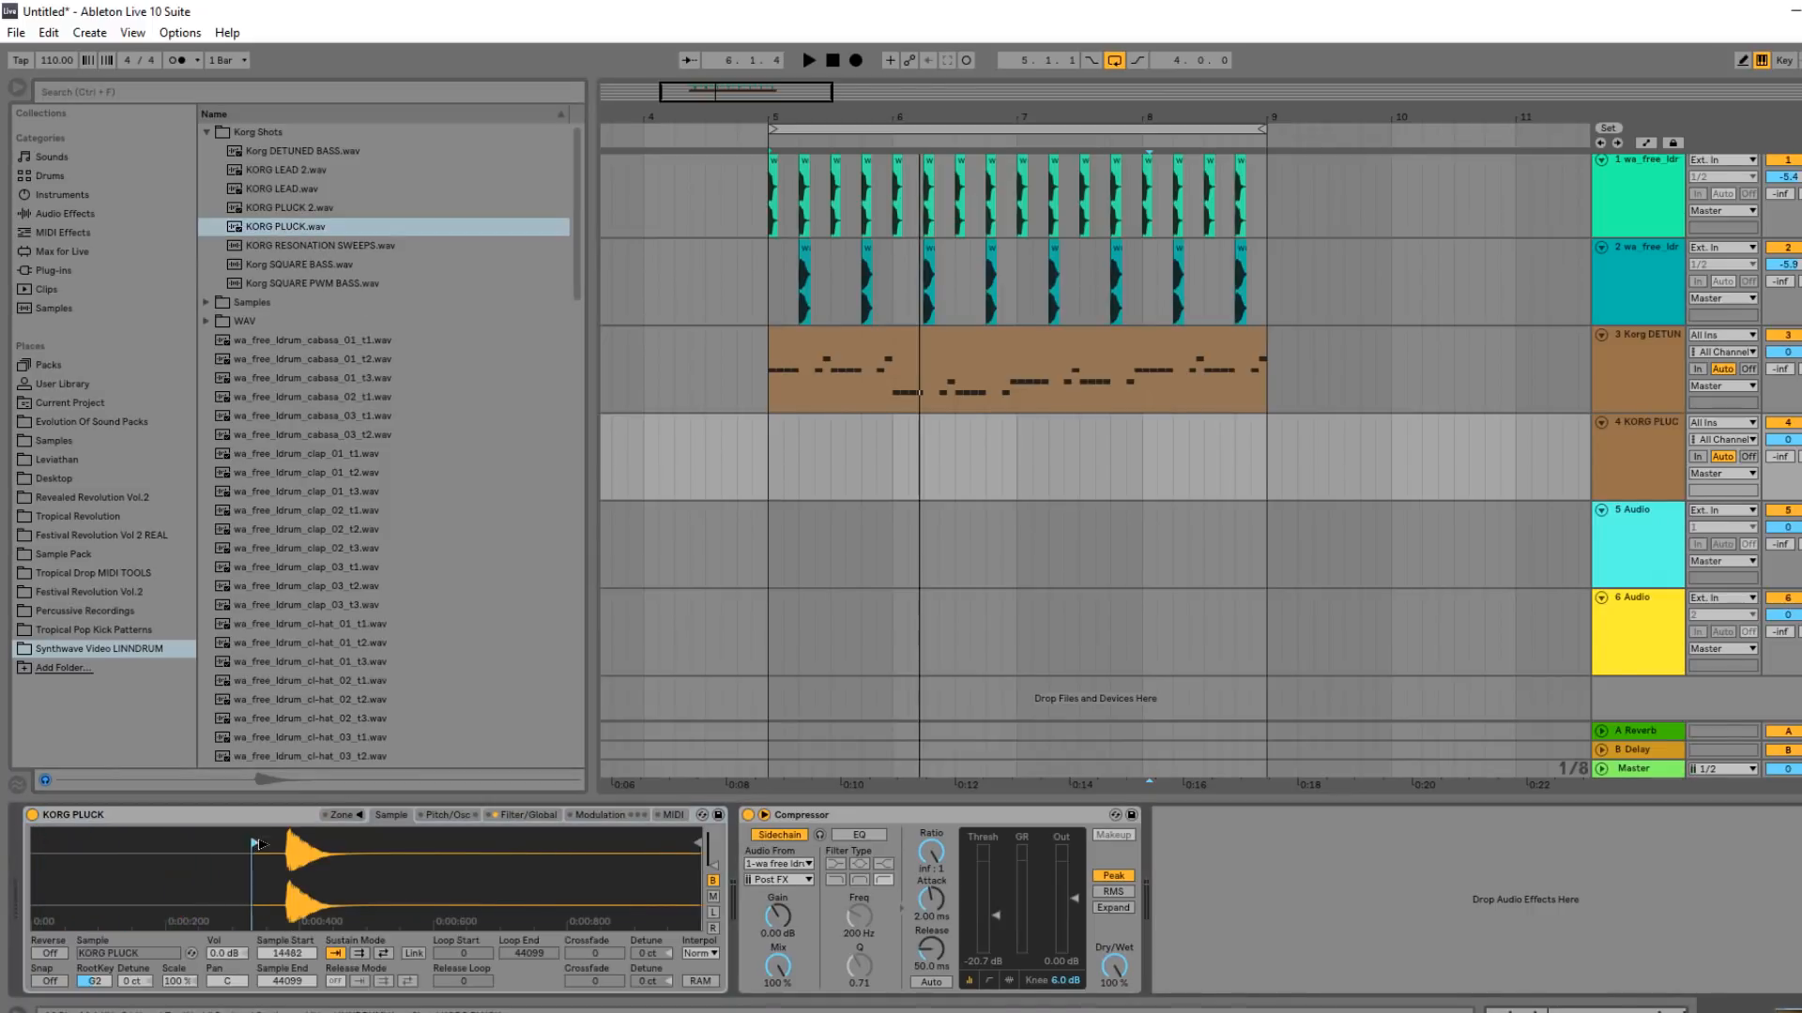
{"action": "left_click_drag", "start_coordinate": [287, 834], "coordinate": [293, 835]}
{"action": "key", "text": "space"}
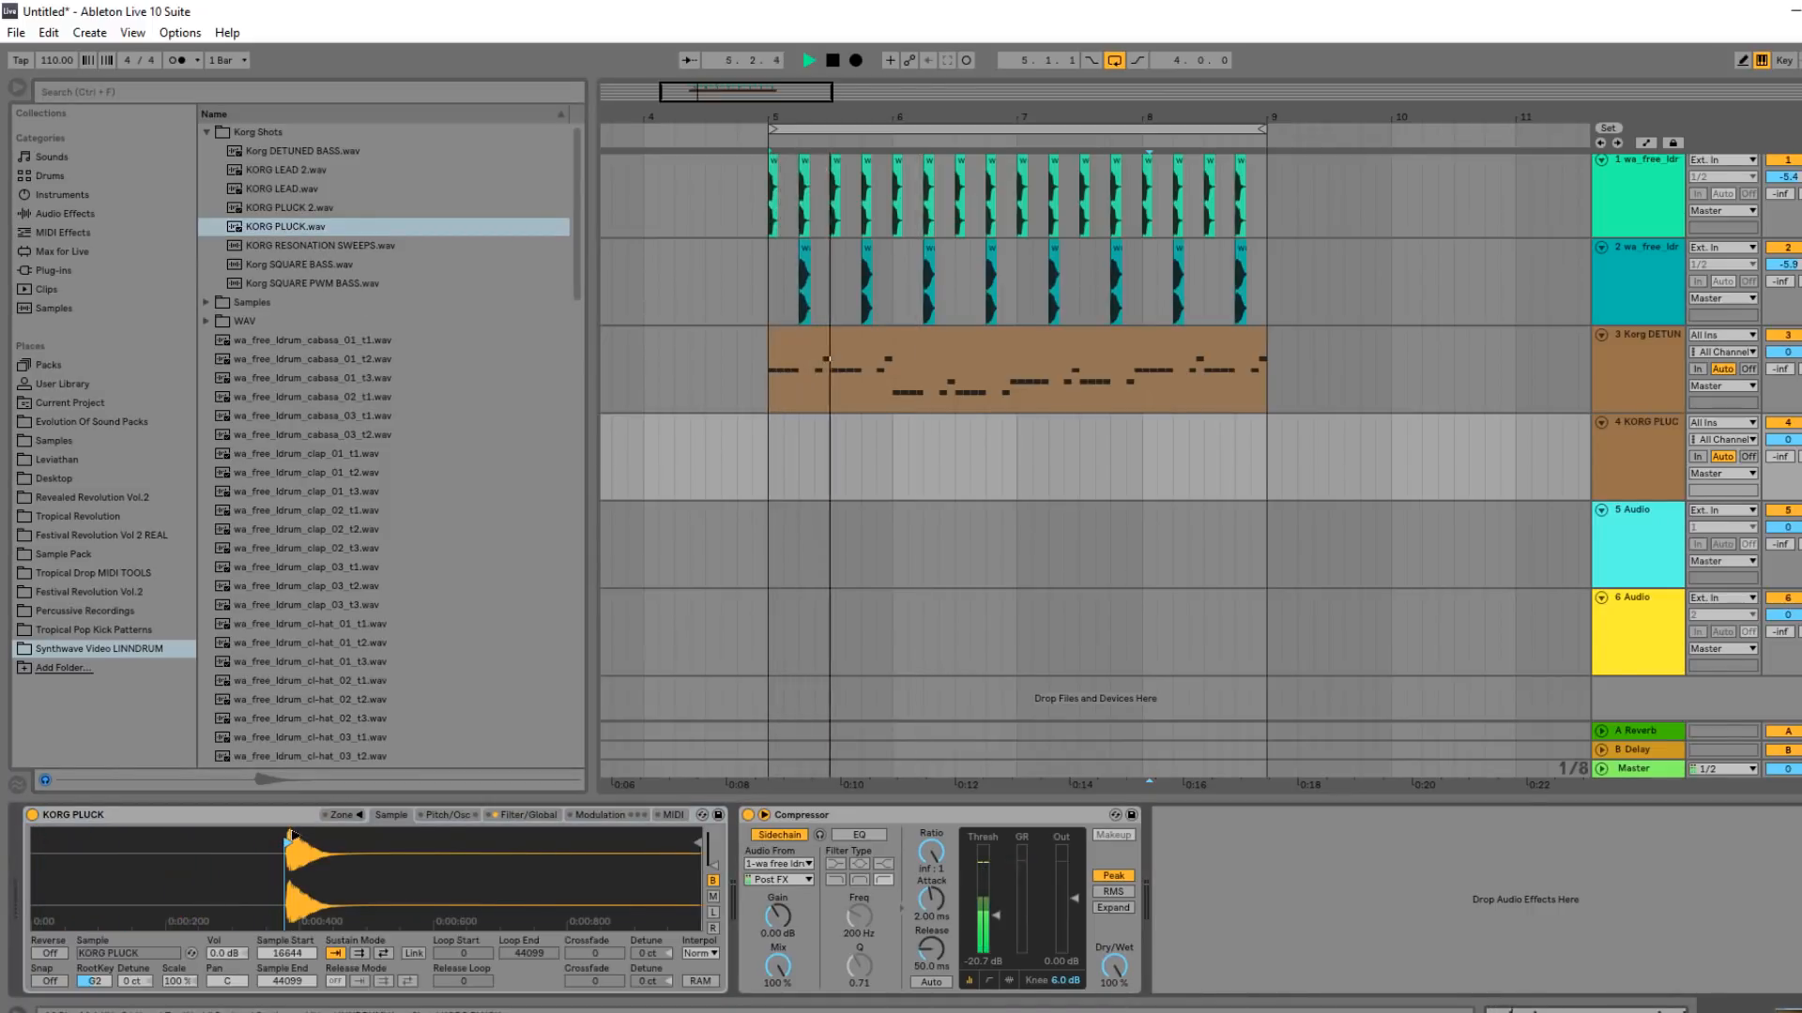
{"action": "left_click_drag", "start_coordinate": [287, 842], "coordinate": [289, 842]}
{"action": "key", "text": "space"}
Insert an empty four-bar MIDI clip on the pluck track, spanning bars 5 to 9.
{"action": "left_click_drag", "start_coordinate": [788, 424], "coordinate": [907, 427]}
{"action": "left_click_drag", "start_coordinate": [1260, 453], "coordinate": [826, 492]}
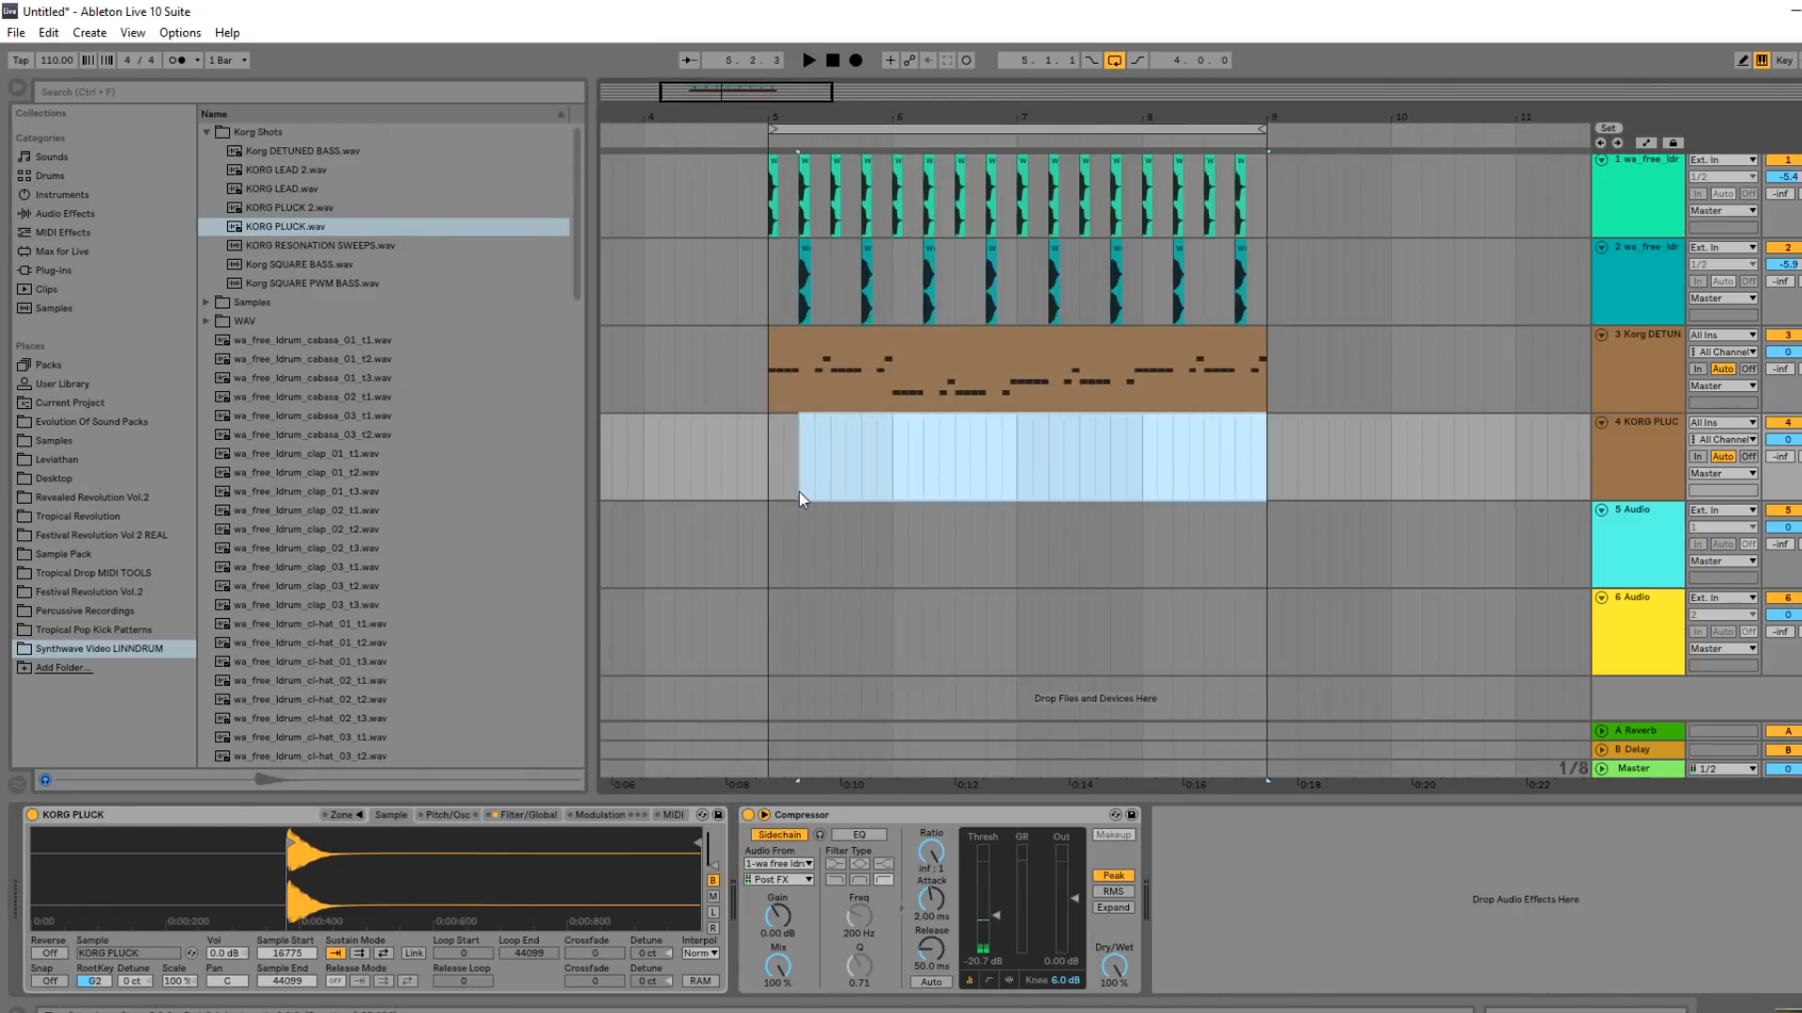
{"action": "key", "text": "ctrl+shift+m"}
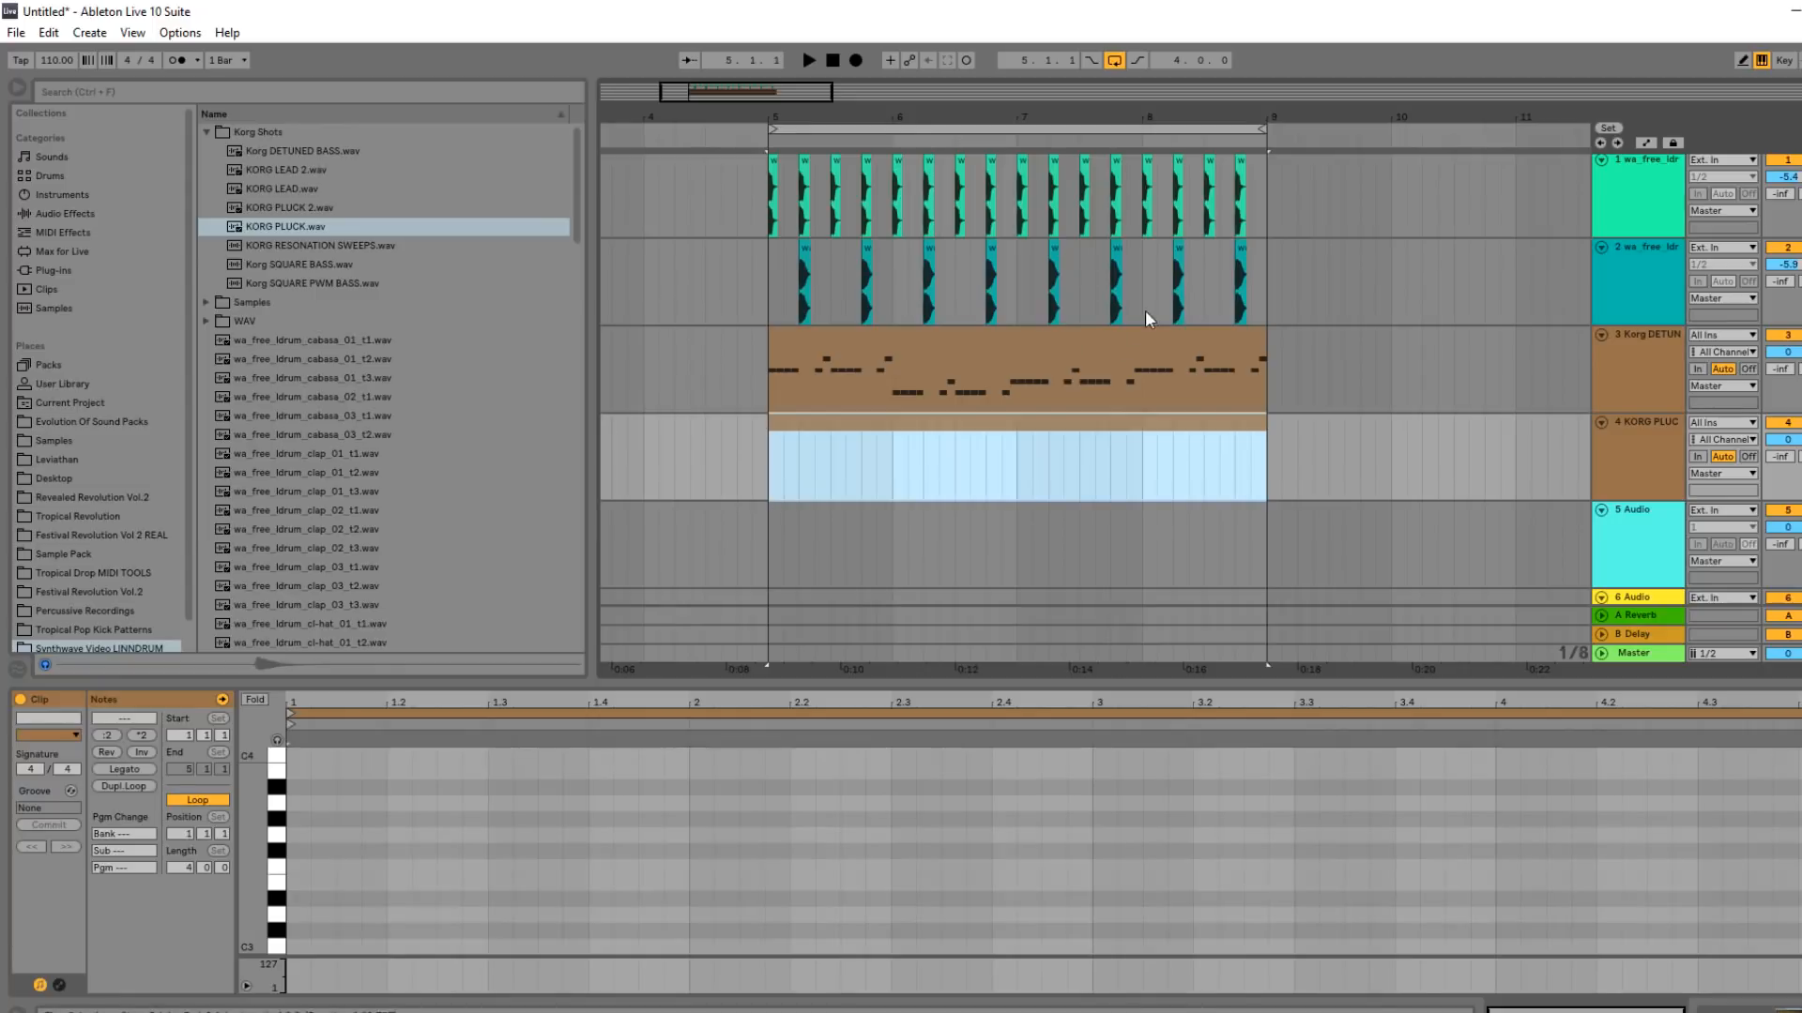
Enlarge the note editor for the pluck clip and add a G2 sixteenth note at its start.
{"action": "left_click", "coordinate": [1516, 448]}
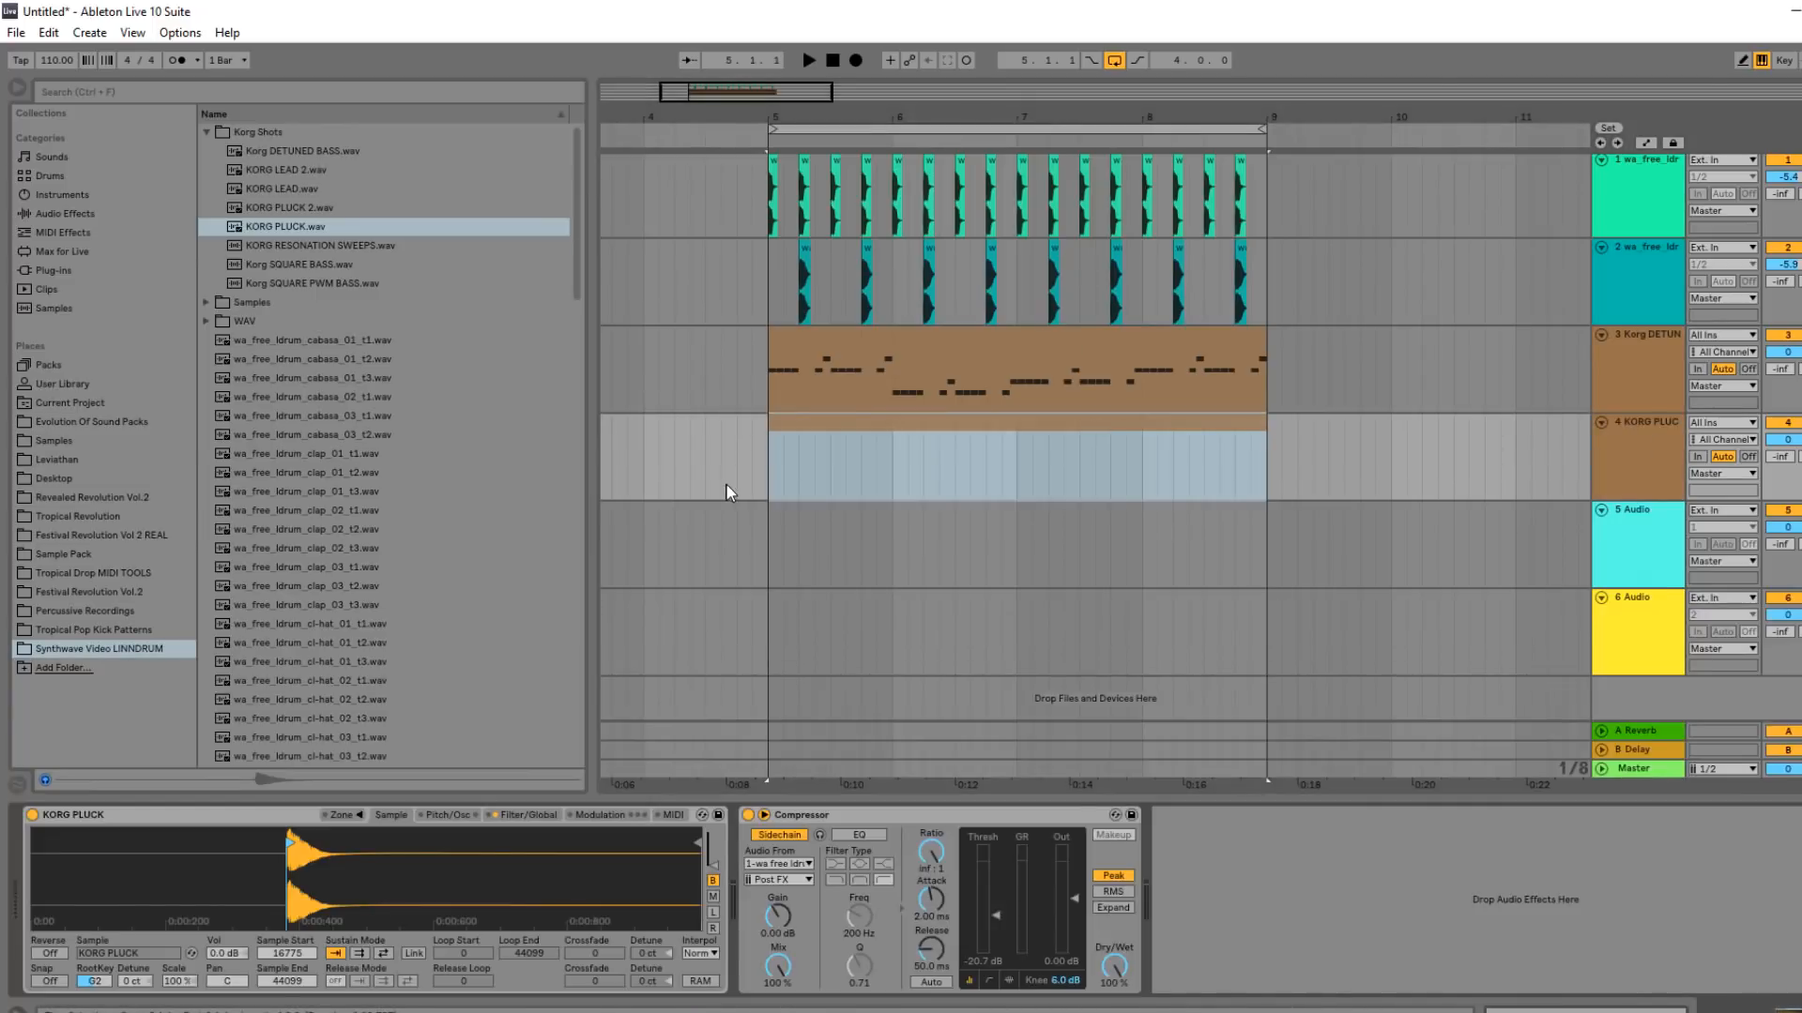
{"action": "left_click", "coordinate": [815, 442]}
{"action": "left_click_drag", "start_coordinate": [670, 679], "coordinate": [671, 306]}
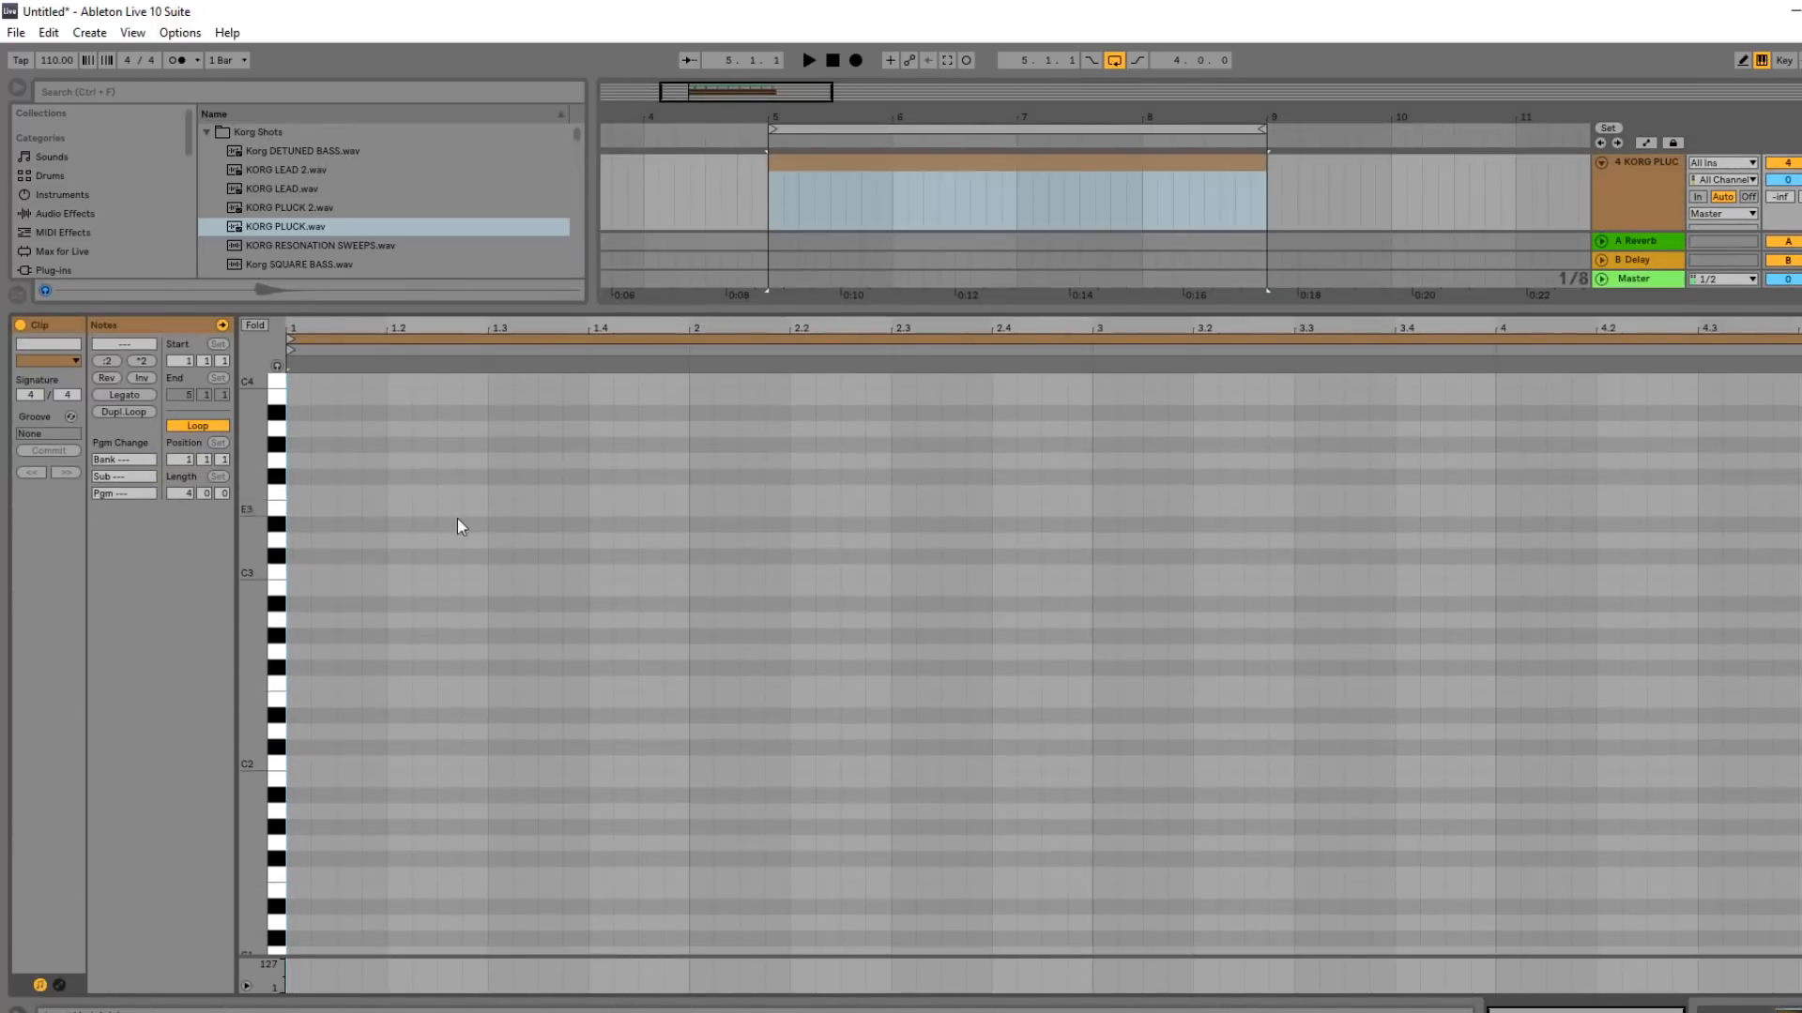
{"action": "double_click", "coordinate": [309, 656]}
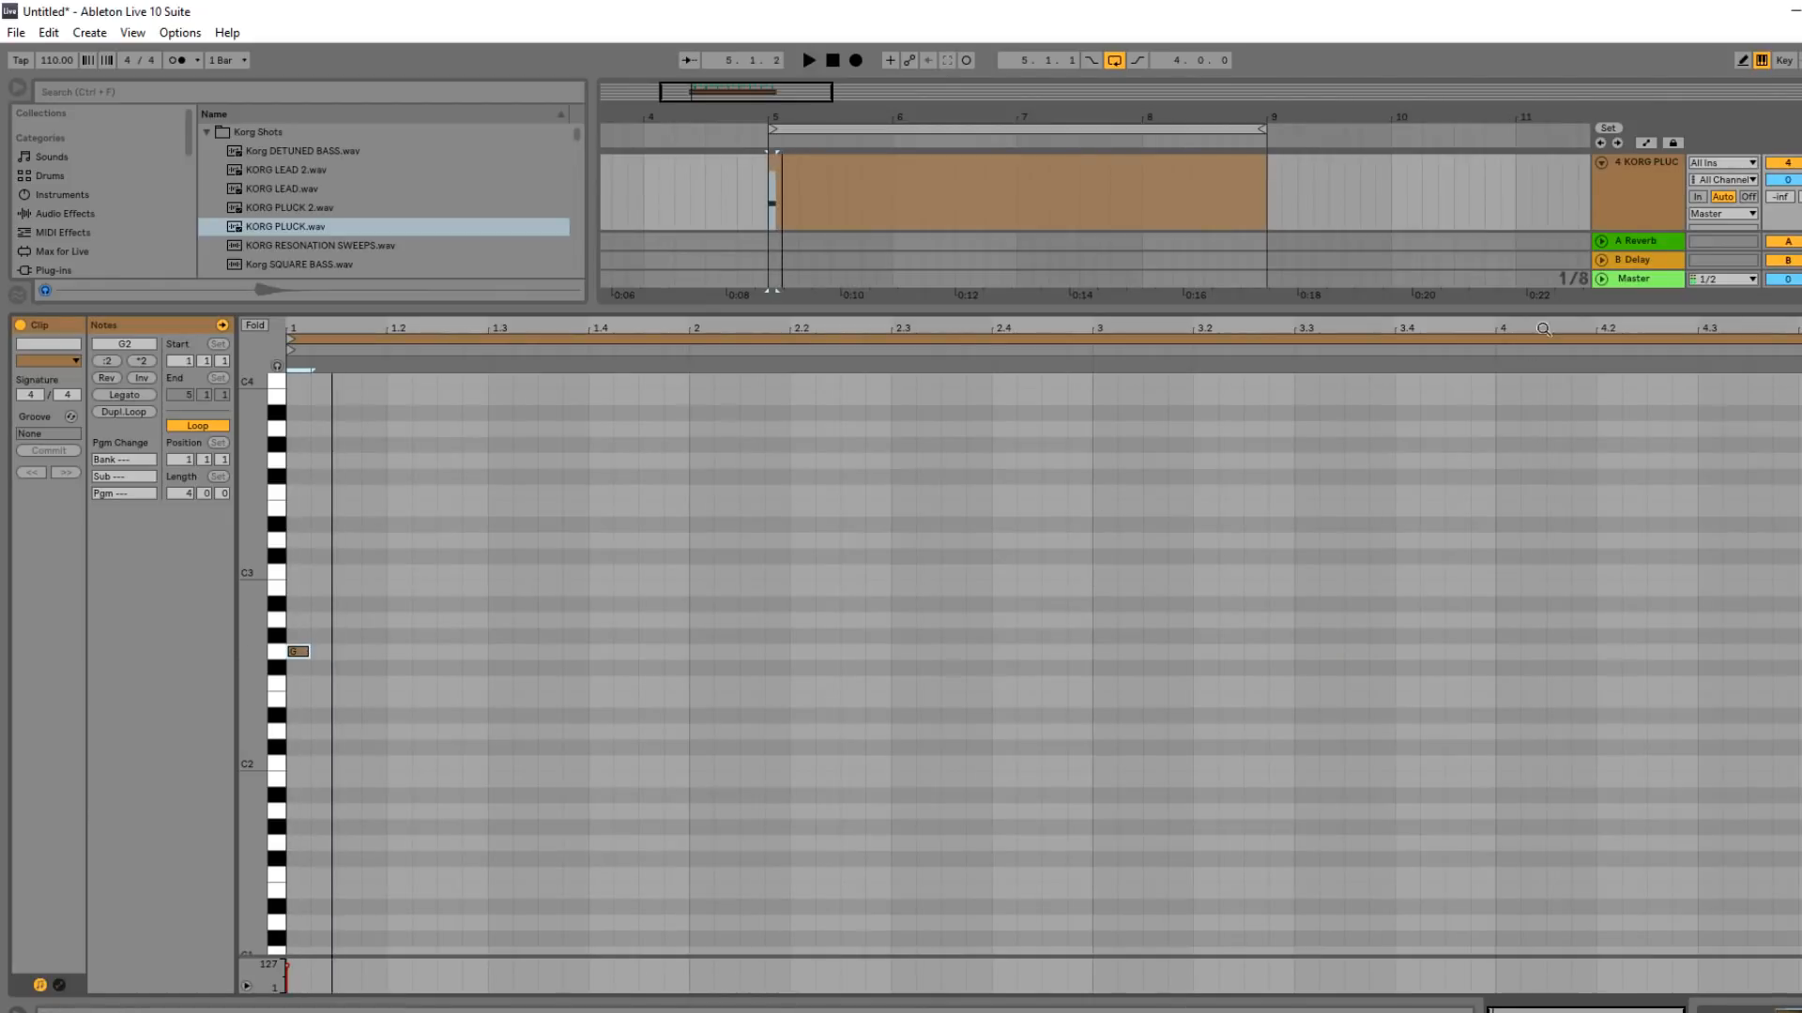
Raise the pluck Sampler's volume while auditioning the note, and raise the threshold of the pluck track's Compressor.
{"action": "left_click", "coordinate": [1624, 177]}
{"action": "left_click", "coordinate": [505, 813]}
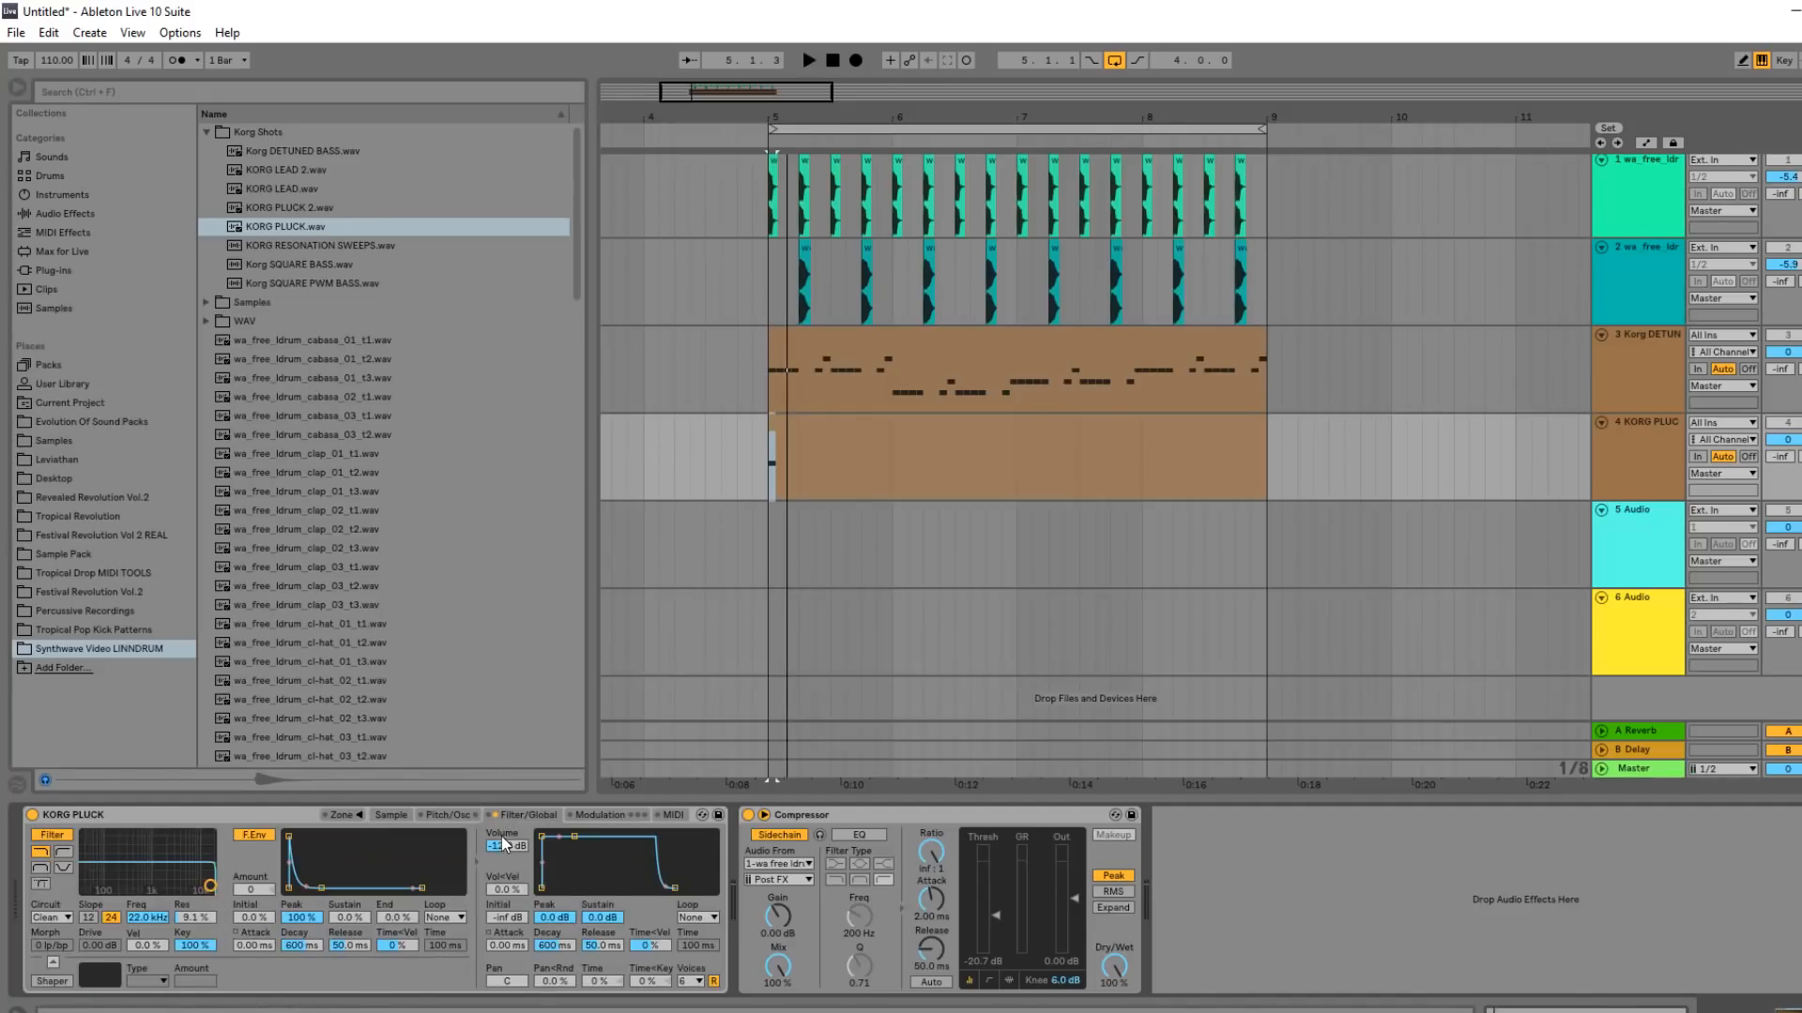
{"action": "key", "text": "space"}
{"action": "left_click_drag", "start_coordinate": [507, 846], "coordinate": [507, 841]}
{"action": "key", "text": "space"}
{"action": "key", "text": "space"}
{"action": "key", "text": "space"}
{"action": "key", "text": "space"}
{"action": "key", "text": "space"}
{"action": "key", "text": "space"}
{"action": "key", "text": "space"}
{"action": "left_click_drag", "start_coordinate": [995, 916], "coordinate": [996, 889]}
Try the pluck note an octave higher at G3, play it back and return the note to G2.
{"action": "double_click", "coordinate": [863, 437]}
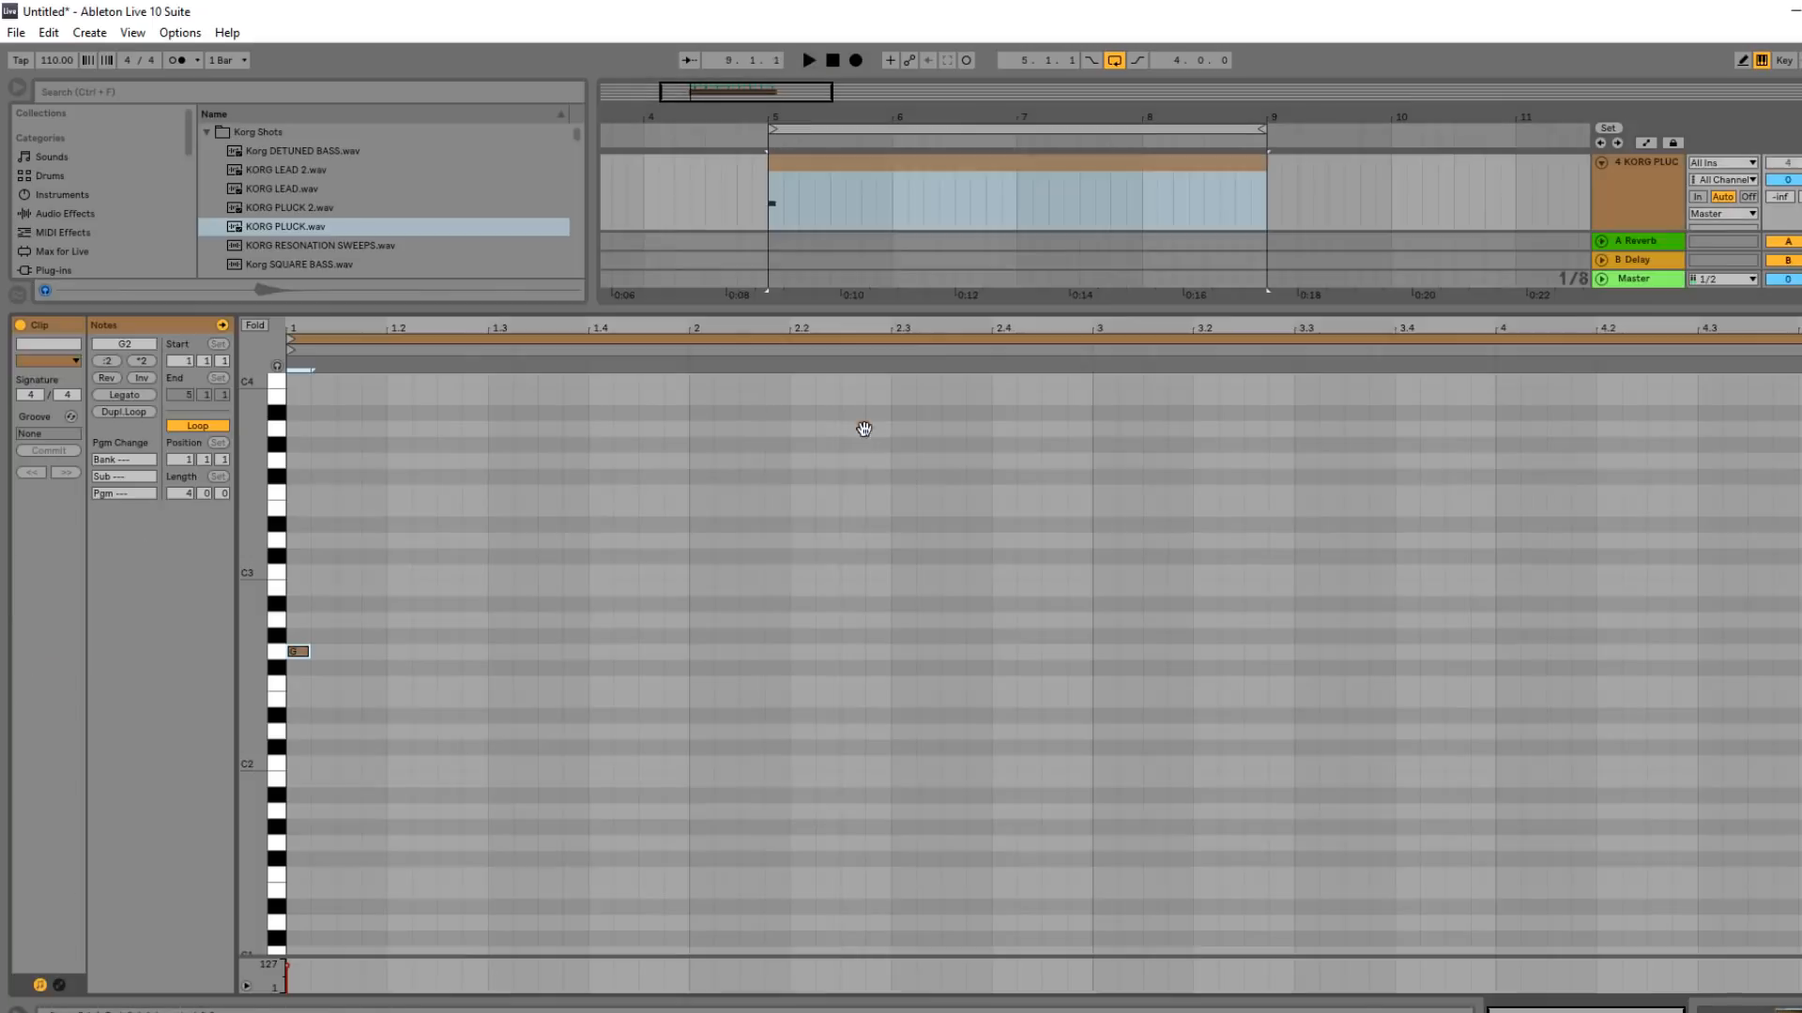
{"action": "key", "text": "space"}
{"action": "left_click", "coordinate": [299, 653]}
{"action": "key", "text": "shift+Up"}
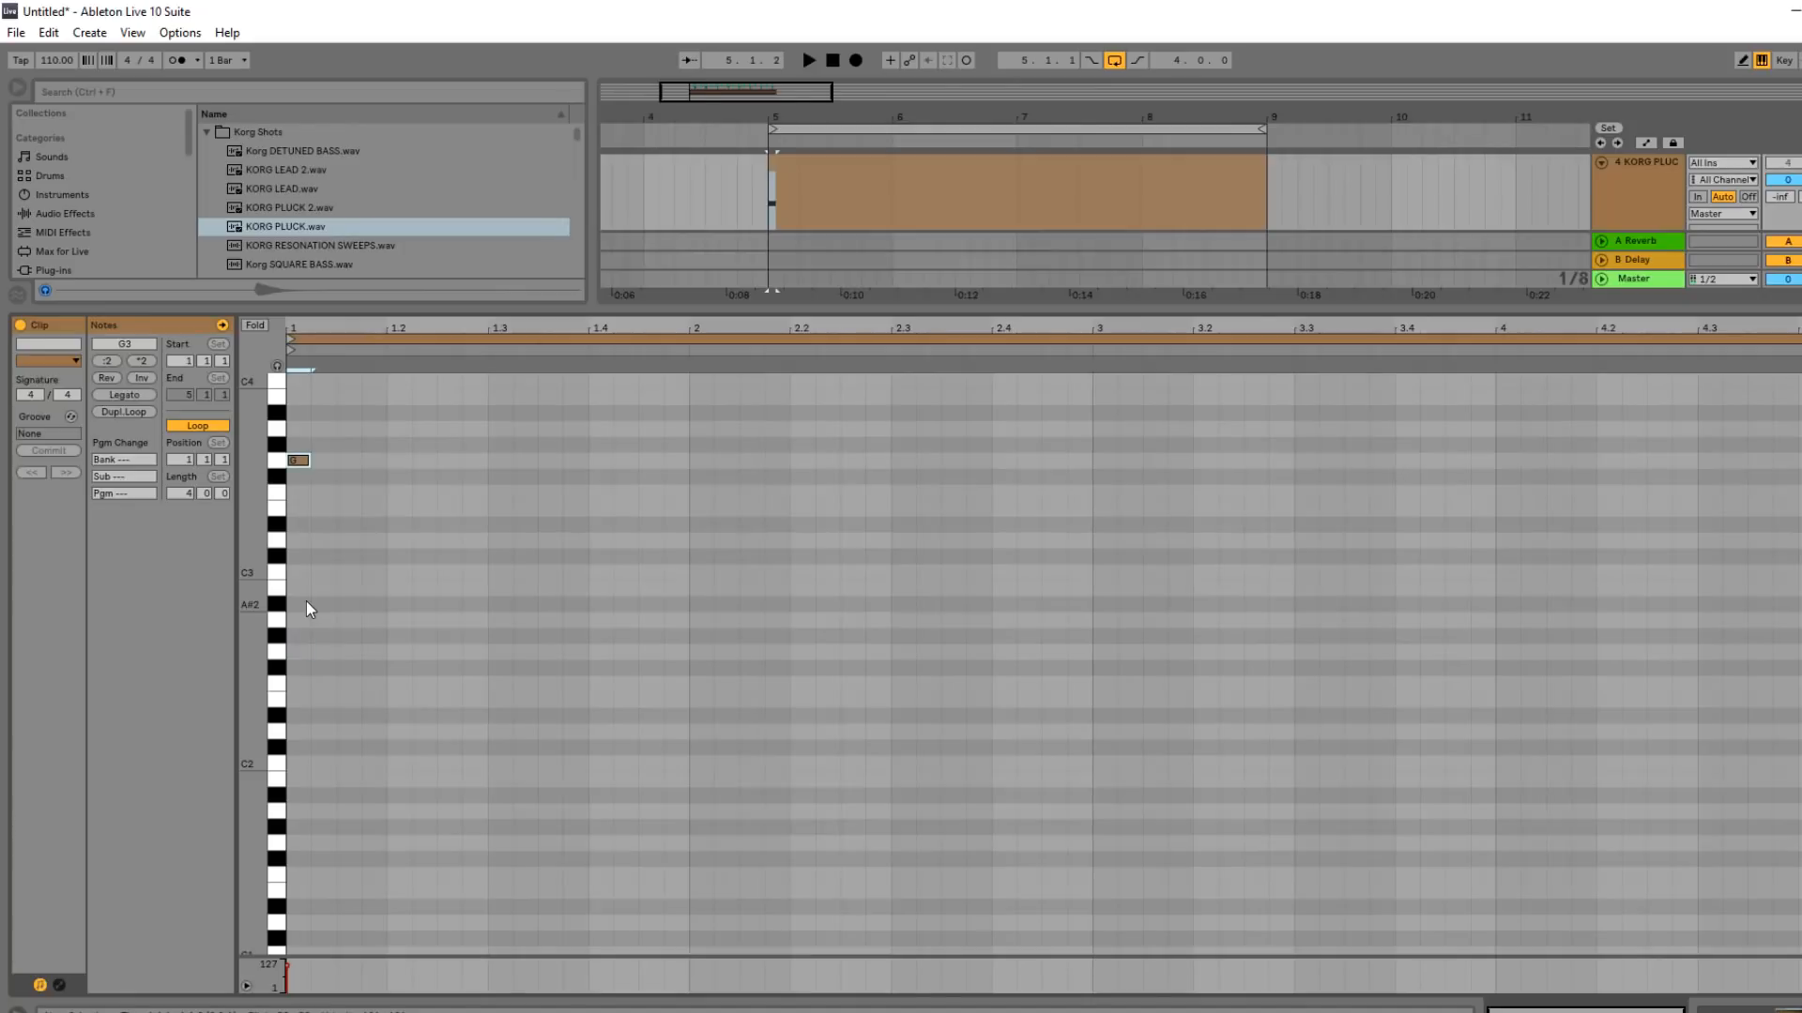
{"action": "key", "text": "space"}
{"action": "key", "text": "space"}
{"action": "scroll", "coordinate": [300, 585], "scroll_direction": "up", "scroll_amount": 1}
{"action": "scroll", "coordinate": [301, 586], "scroll_direction": "up", "scroll_amount": 1}
{"action": "key", "text": "shift+Down"}
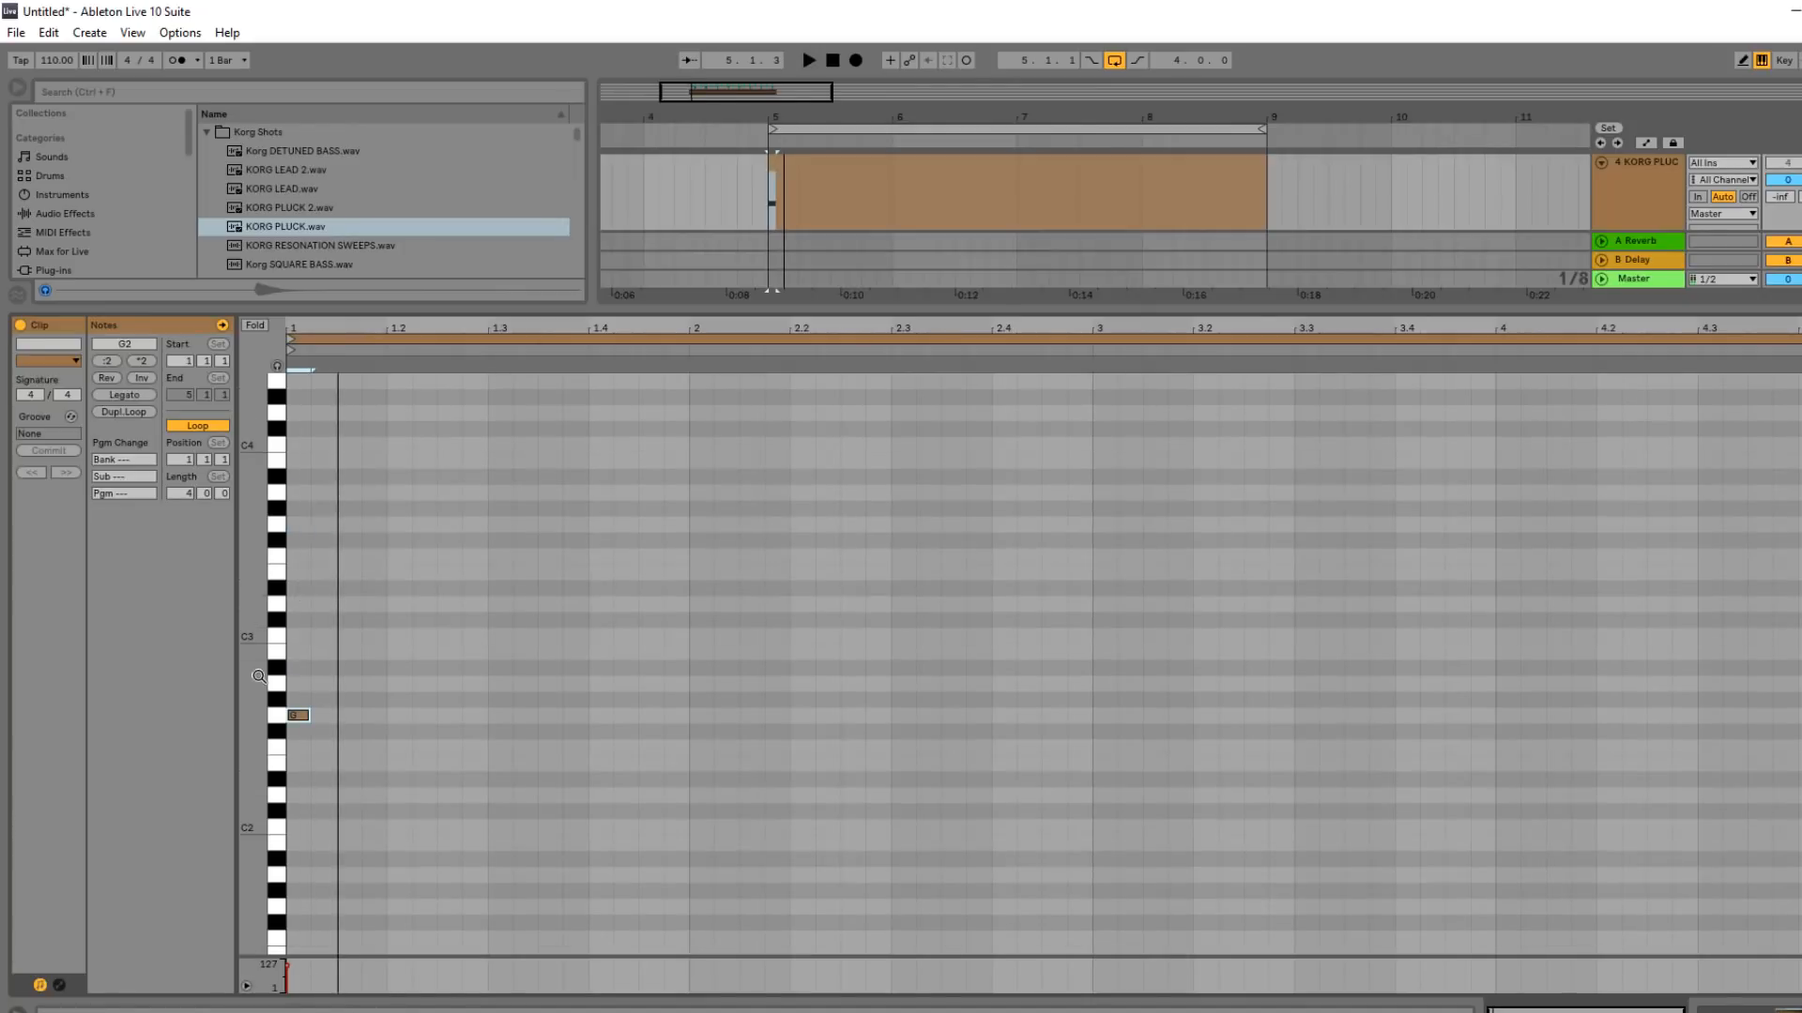
Add A2, D#3 and D3 sixteenth notes right after the G2 note in the pluck clip.
{"action": "left_click_drag", "start_coordinate": [253, 676], "coordinate": [281, 676]}
{"action": "double_click", "coordinate": [323, 688]}
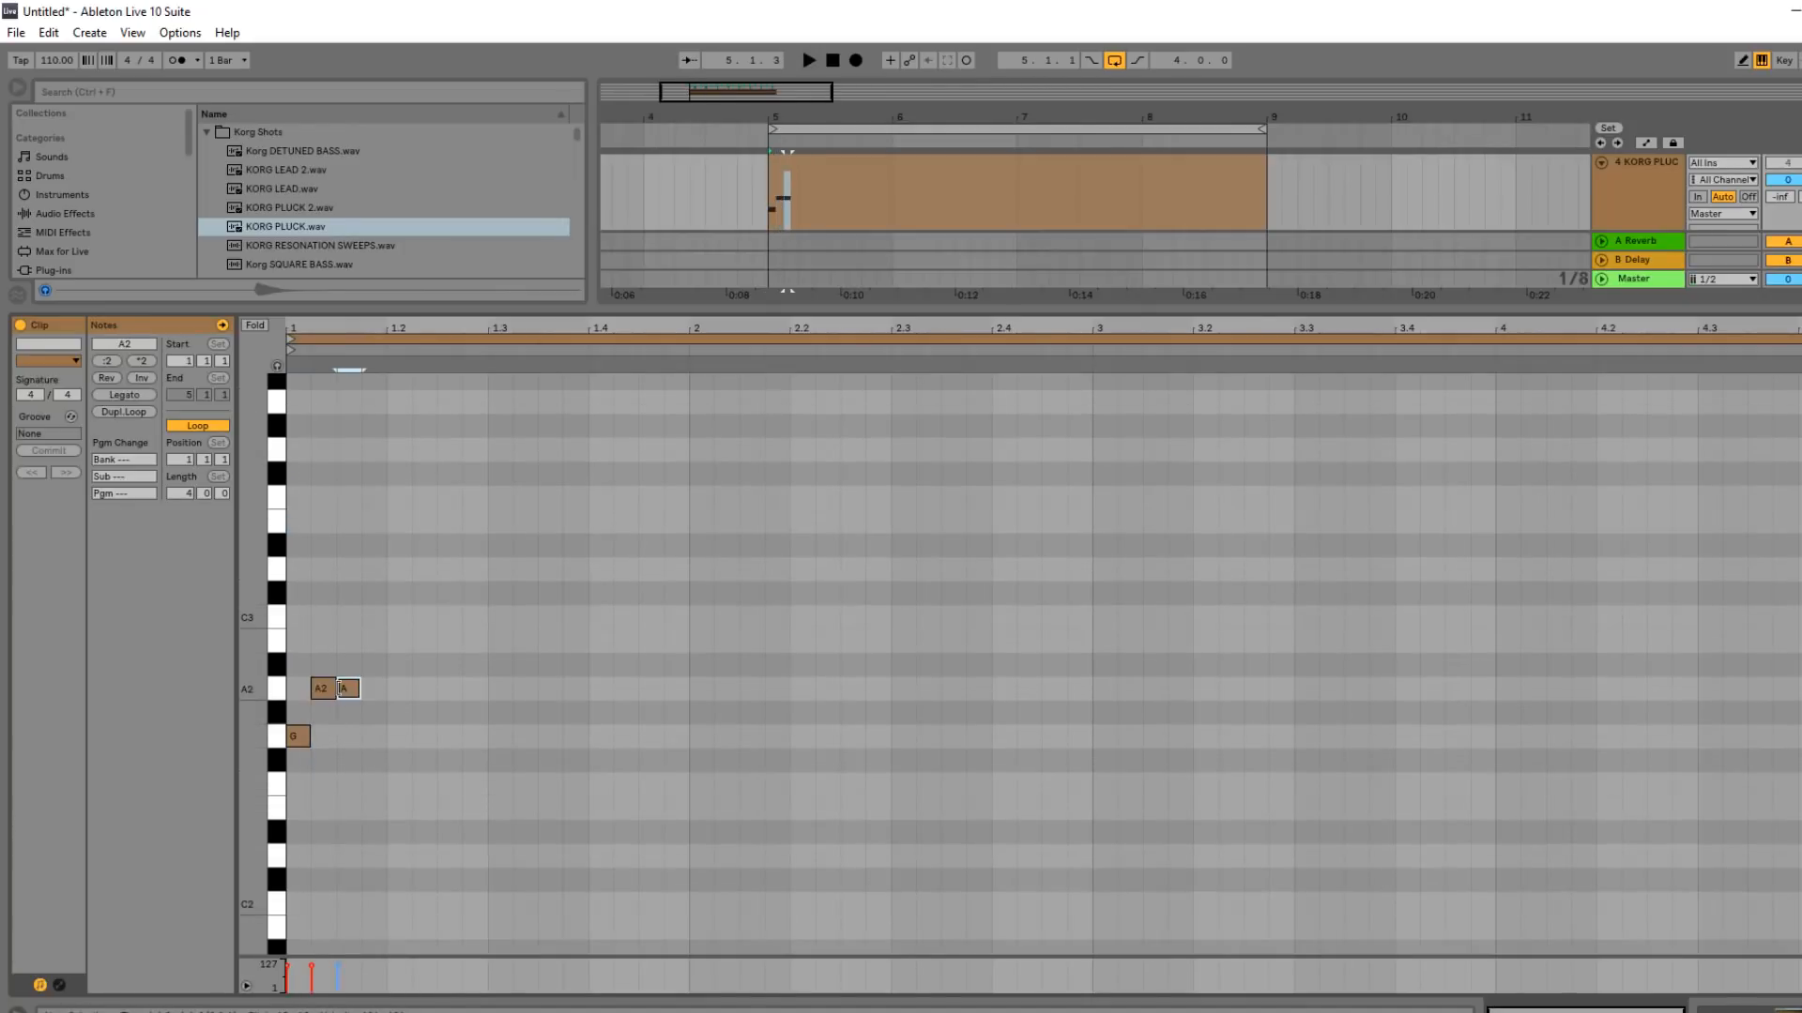
{"action": "left_click_drag", "start_coordinate": [348, 688], "coordinate": [349, 540]}
{"action": "double_click", "coordinate": [371, 568]}
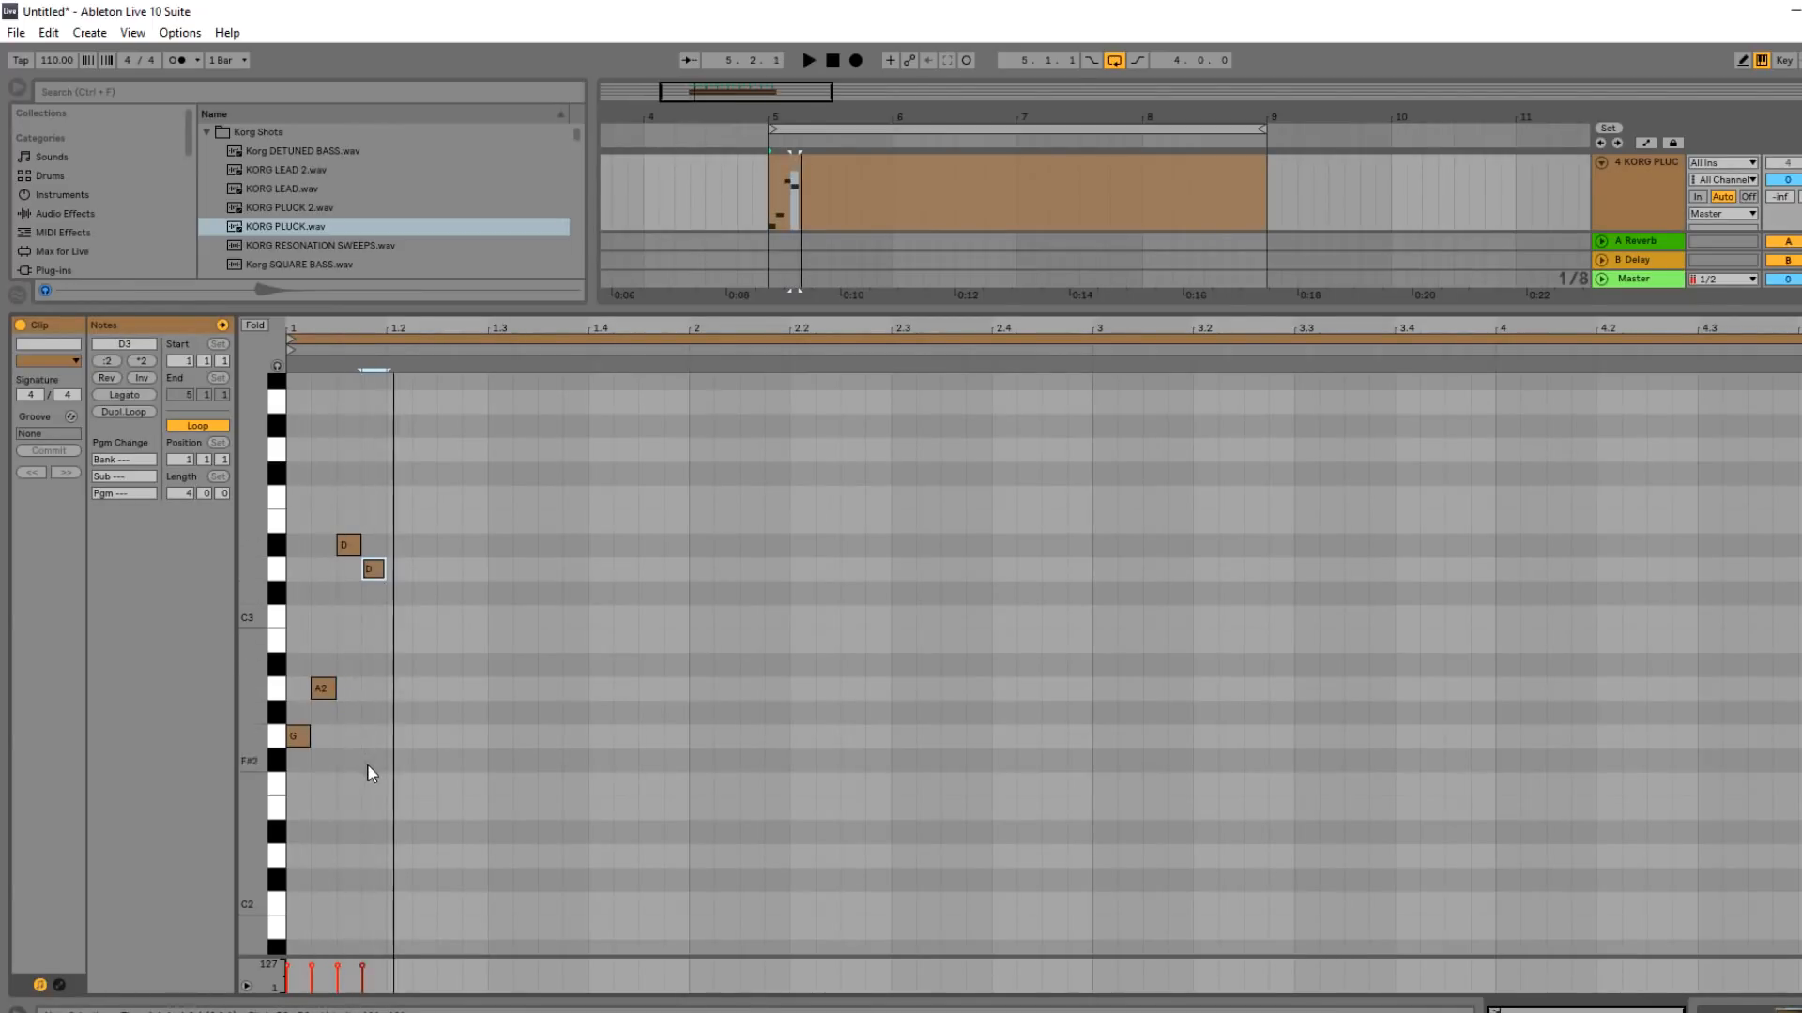
Duplicate the four-note pluck pattern repeatedly until it fills all four bars of the clip, auditioning it along the way.
{"action": "left_click_drag", "start_coordinate": [368, 764], "coordinate": [165, 388]}
{"action": "key", "text": "ctrl+d"}
{"action": "key", "text": "space"}
{"action": "key", "text": "space"}
{"action": "key", "text": "ctrl+a"}
{"action": "key", "text": "ctrl+d"}
{"action": "key", "text": "space"}
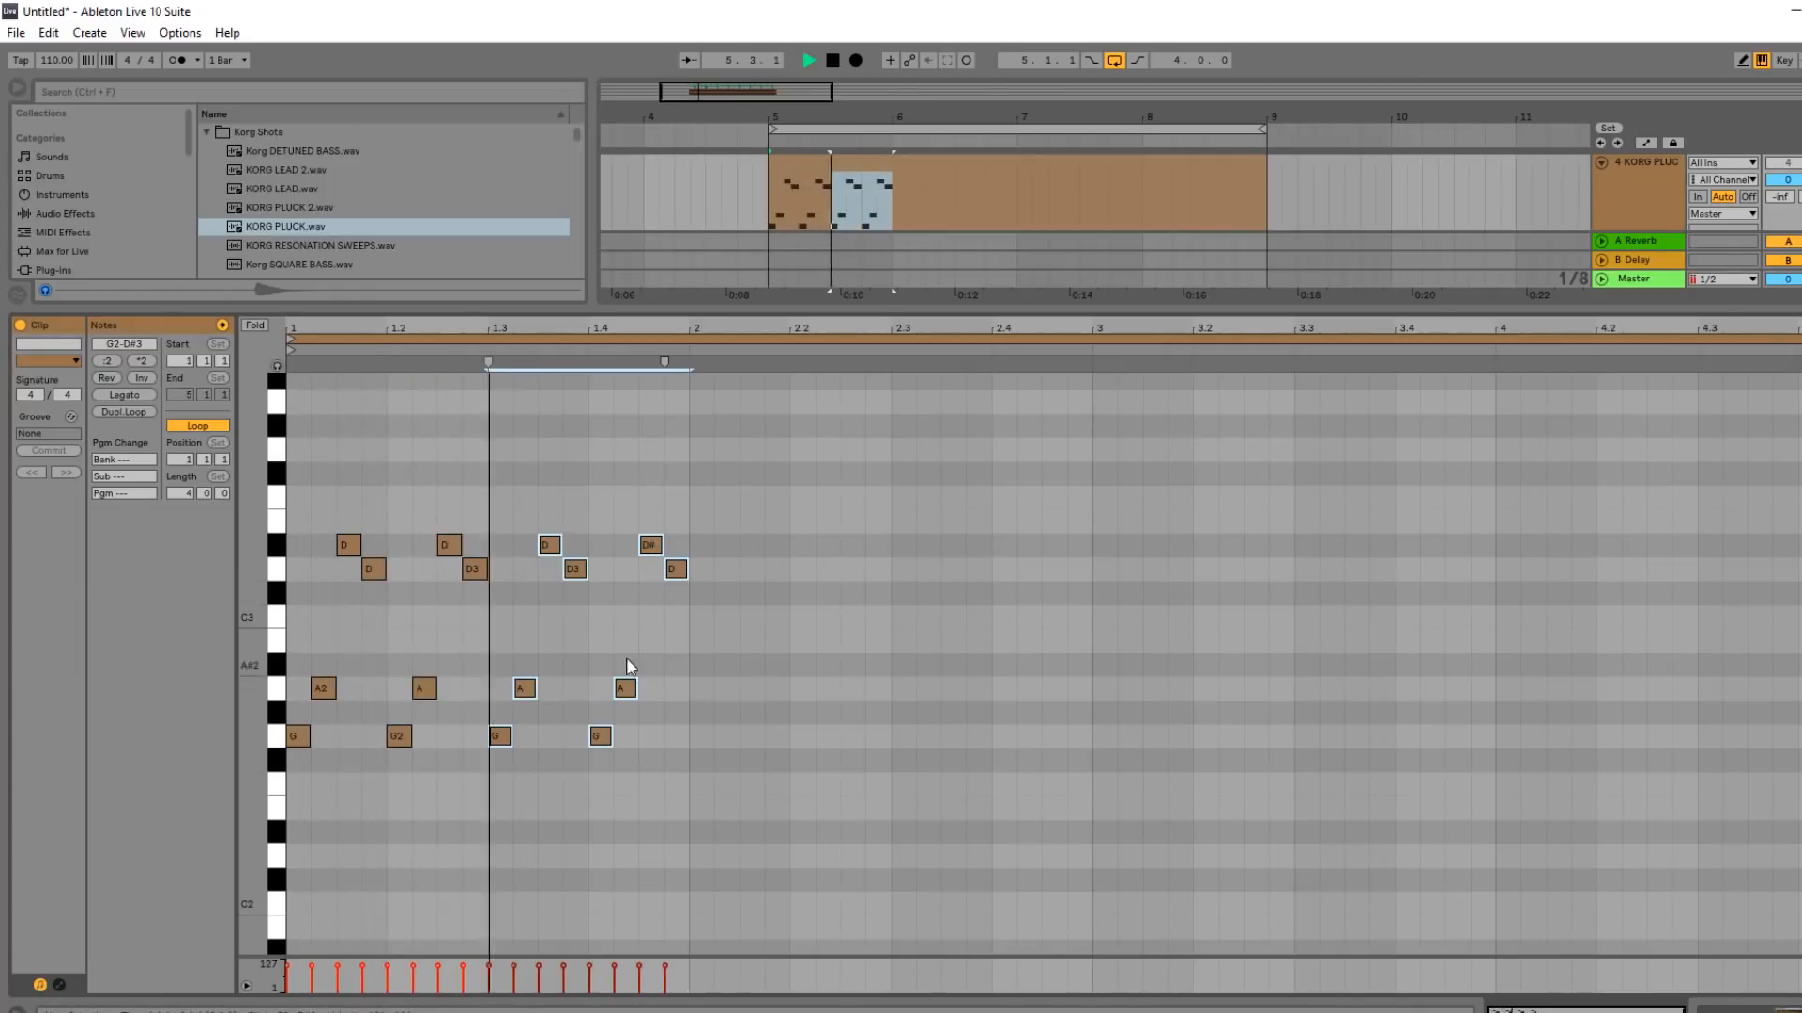
{"action": "key", "text": "ctrl+a"}
{"action": "key", "text": "ctrl+d"}
{"action": "key", "text": "ctrl+d"}
{"action": "key", "text": "ctrl+d"}
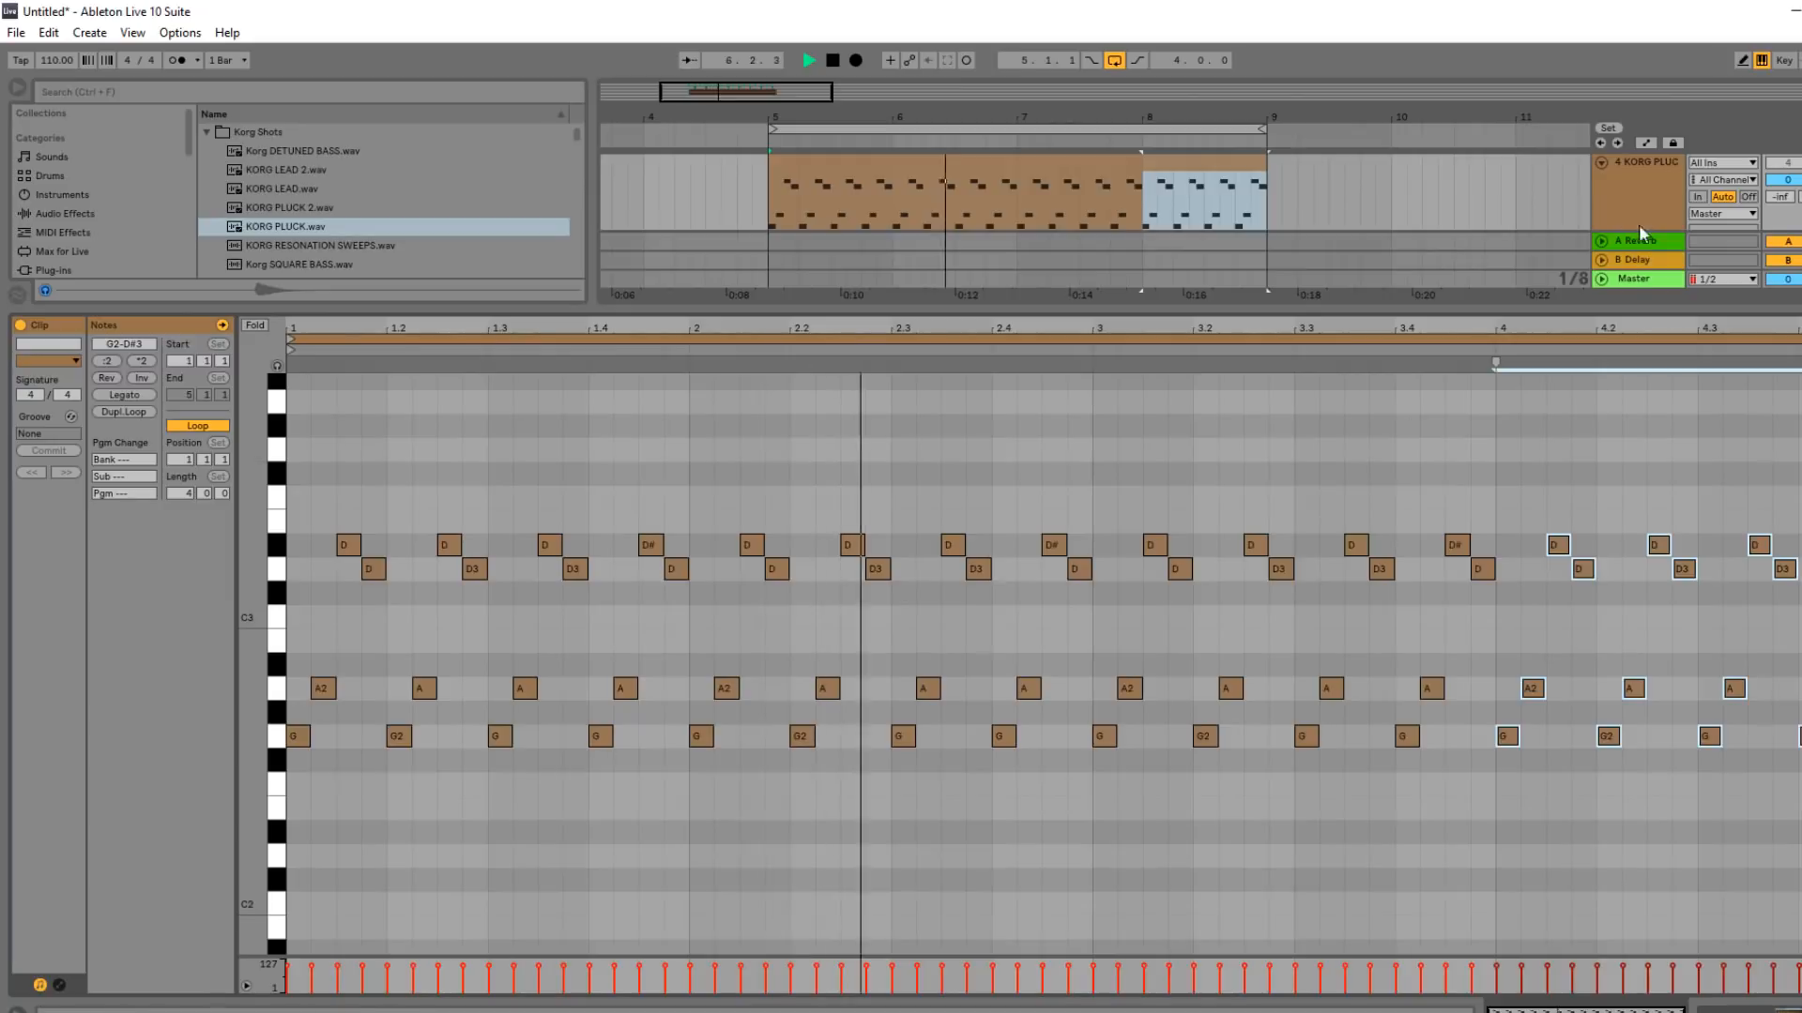
Try a Spread of 100 % on the pluck Sampler during playback and inspect the sample's start point.
{"action": "left_click", "coordinate": [1676, 184]}
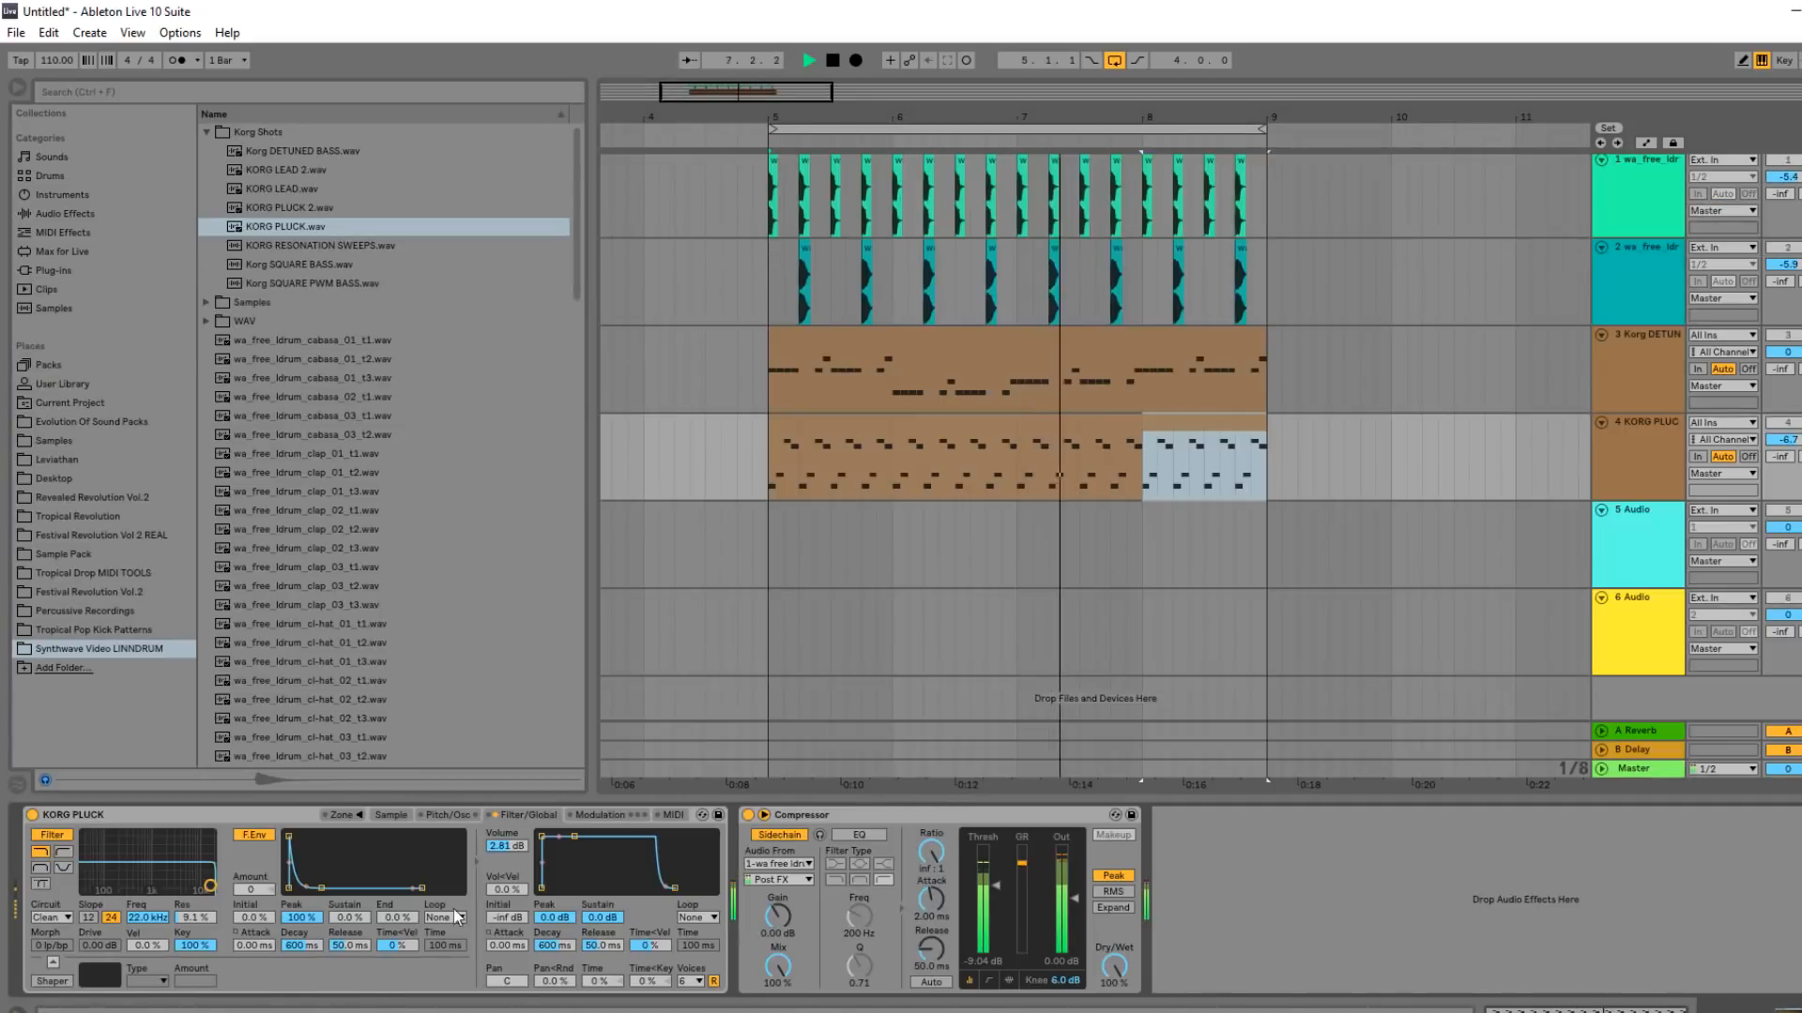
{"action": "left_click", "coordinate": [446, 814]}
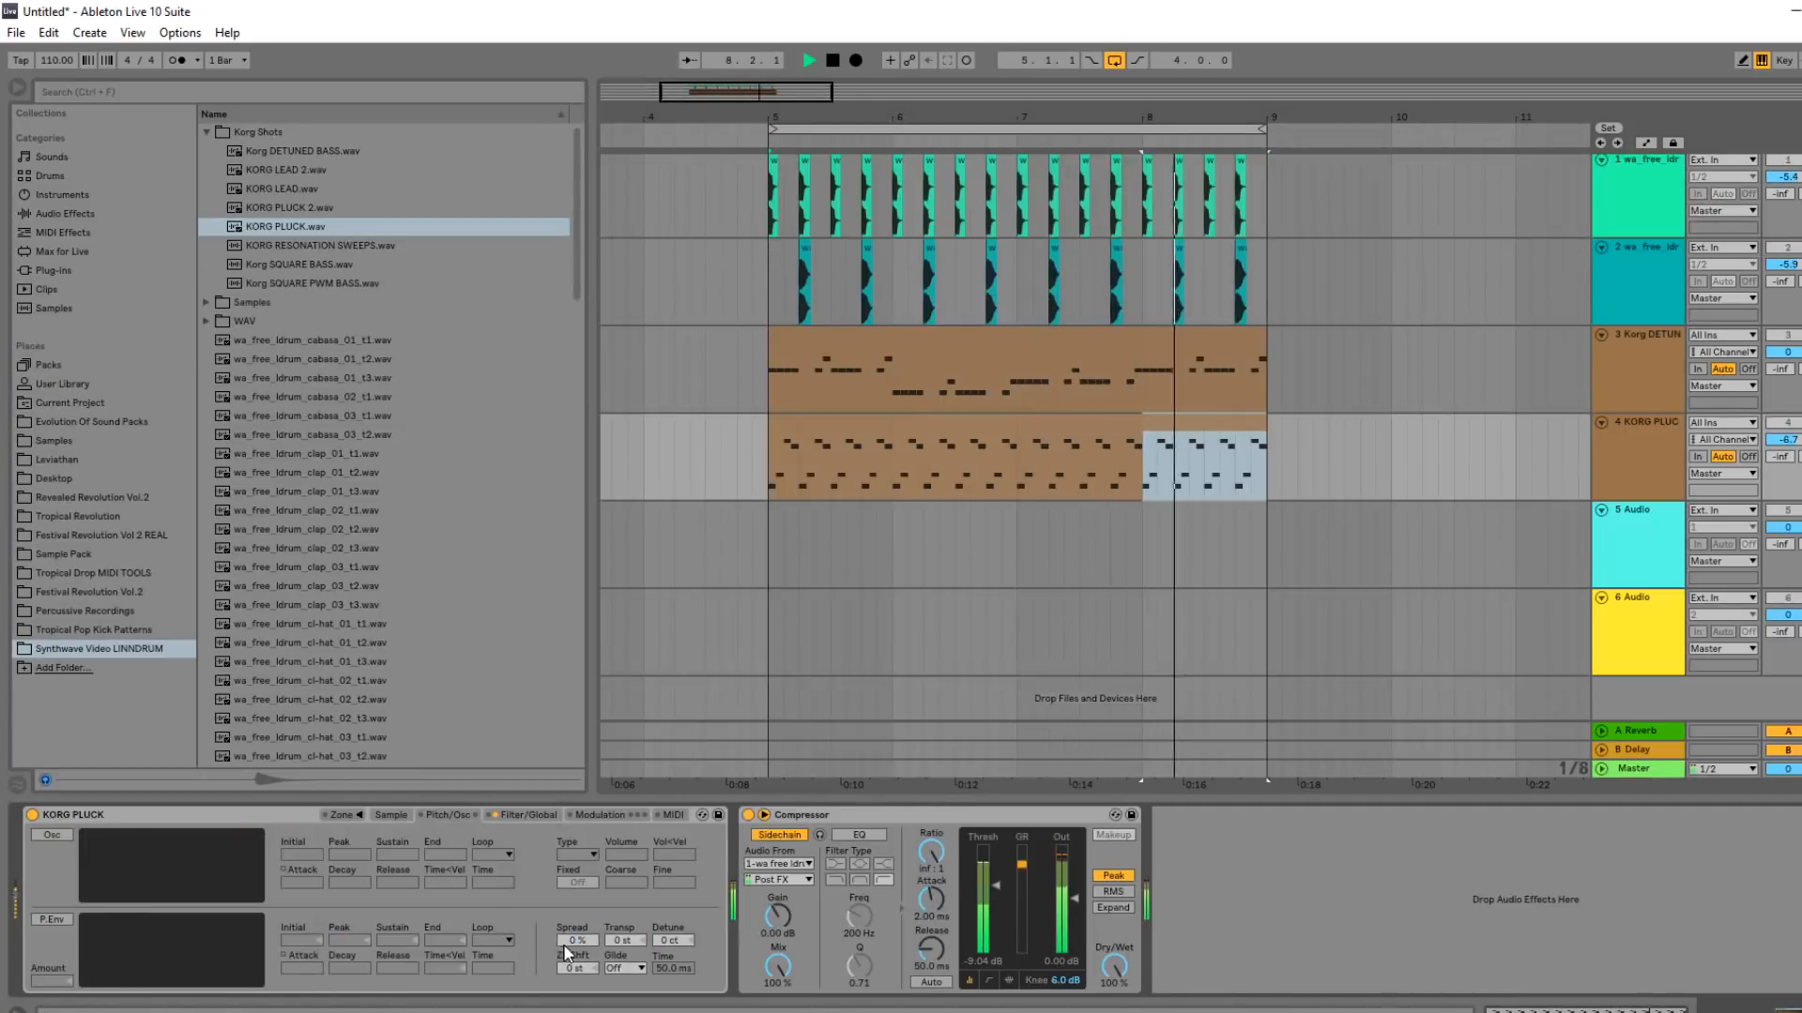
{"action": "left_click_drag", "start_coordinate": [577, 940], "coordinate": [577, 873]}
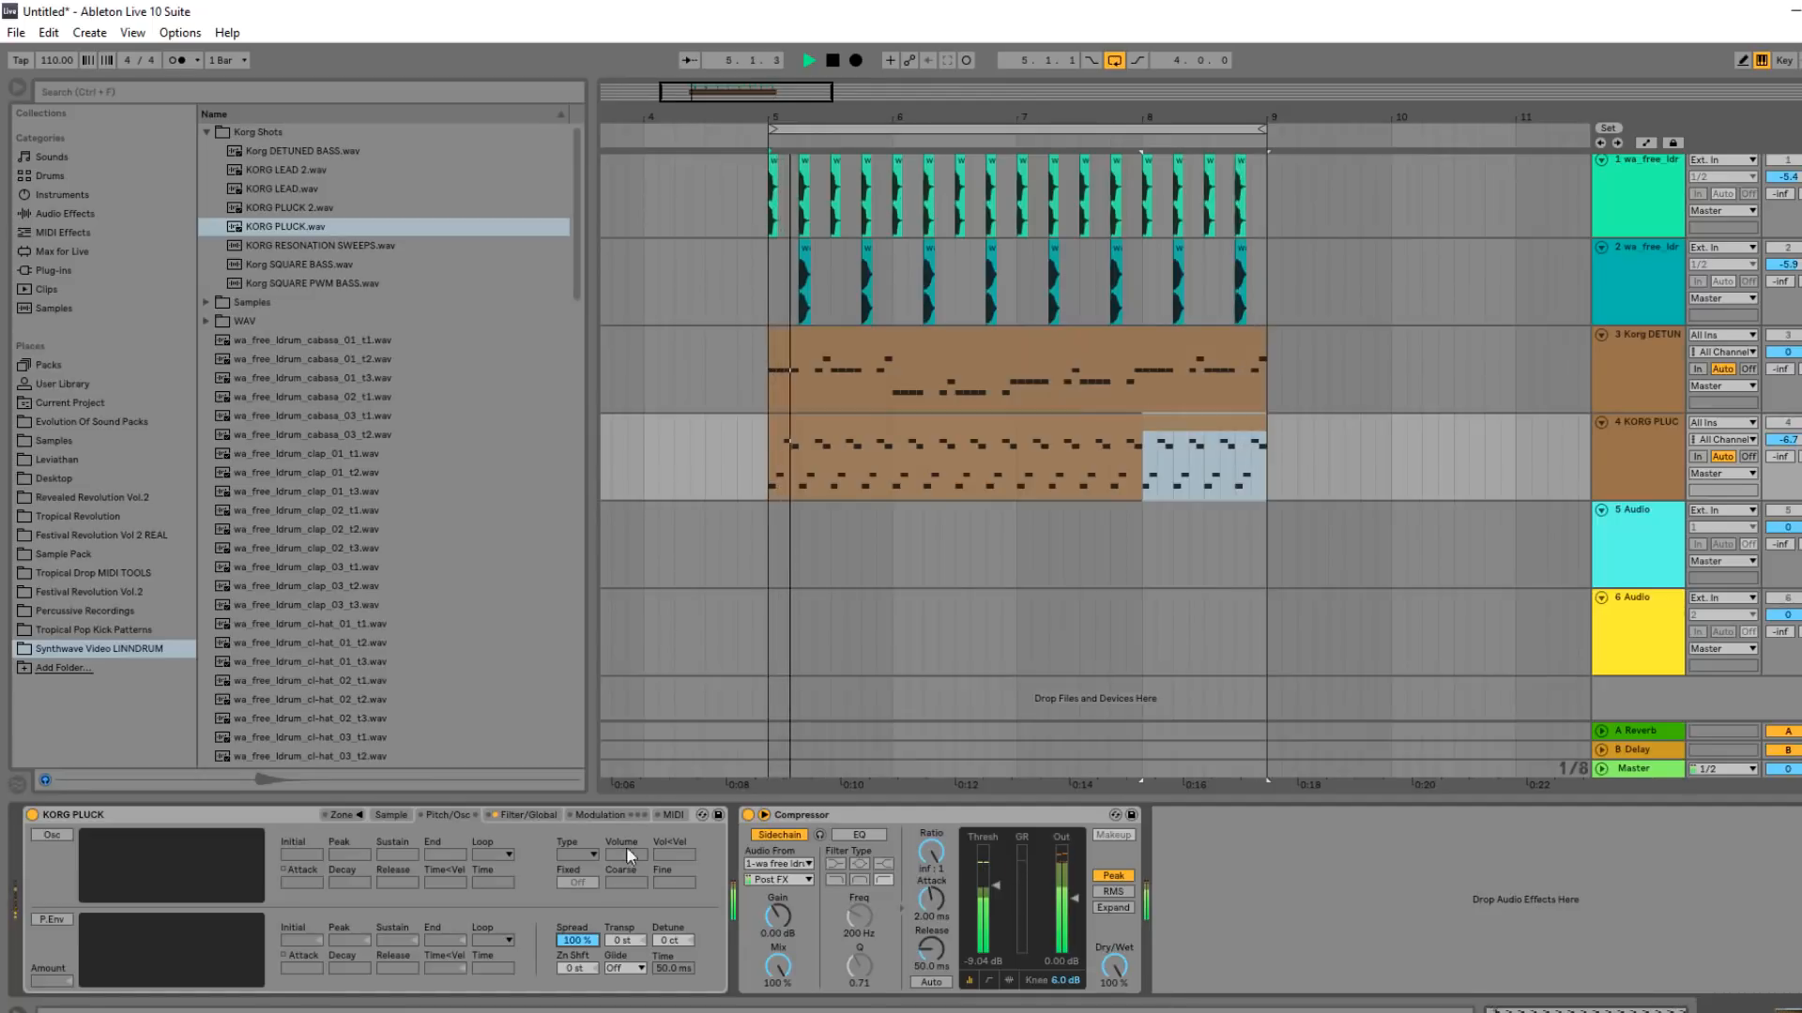
{"action": "left_click", "coordinate": [401, 814]}
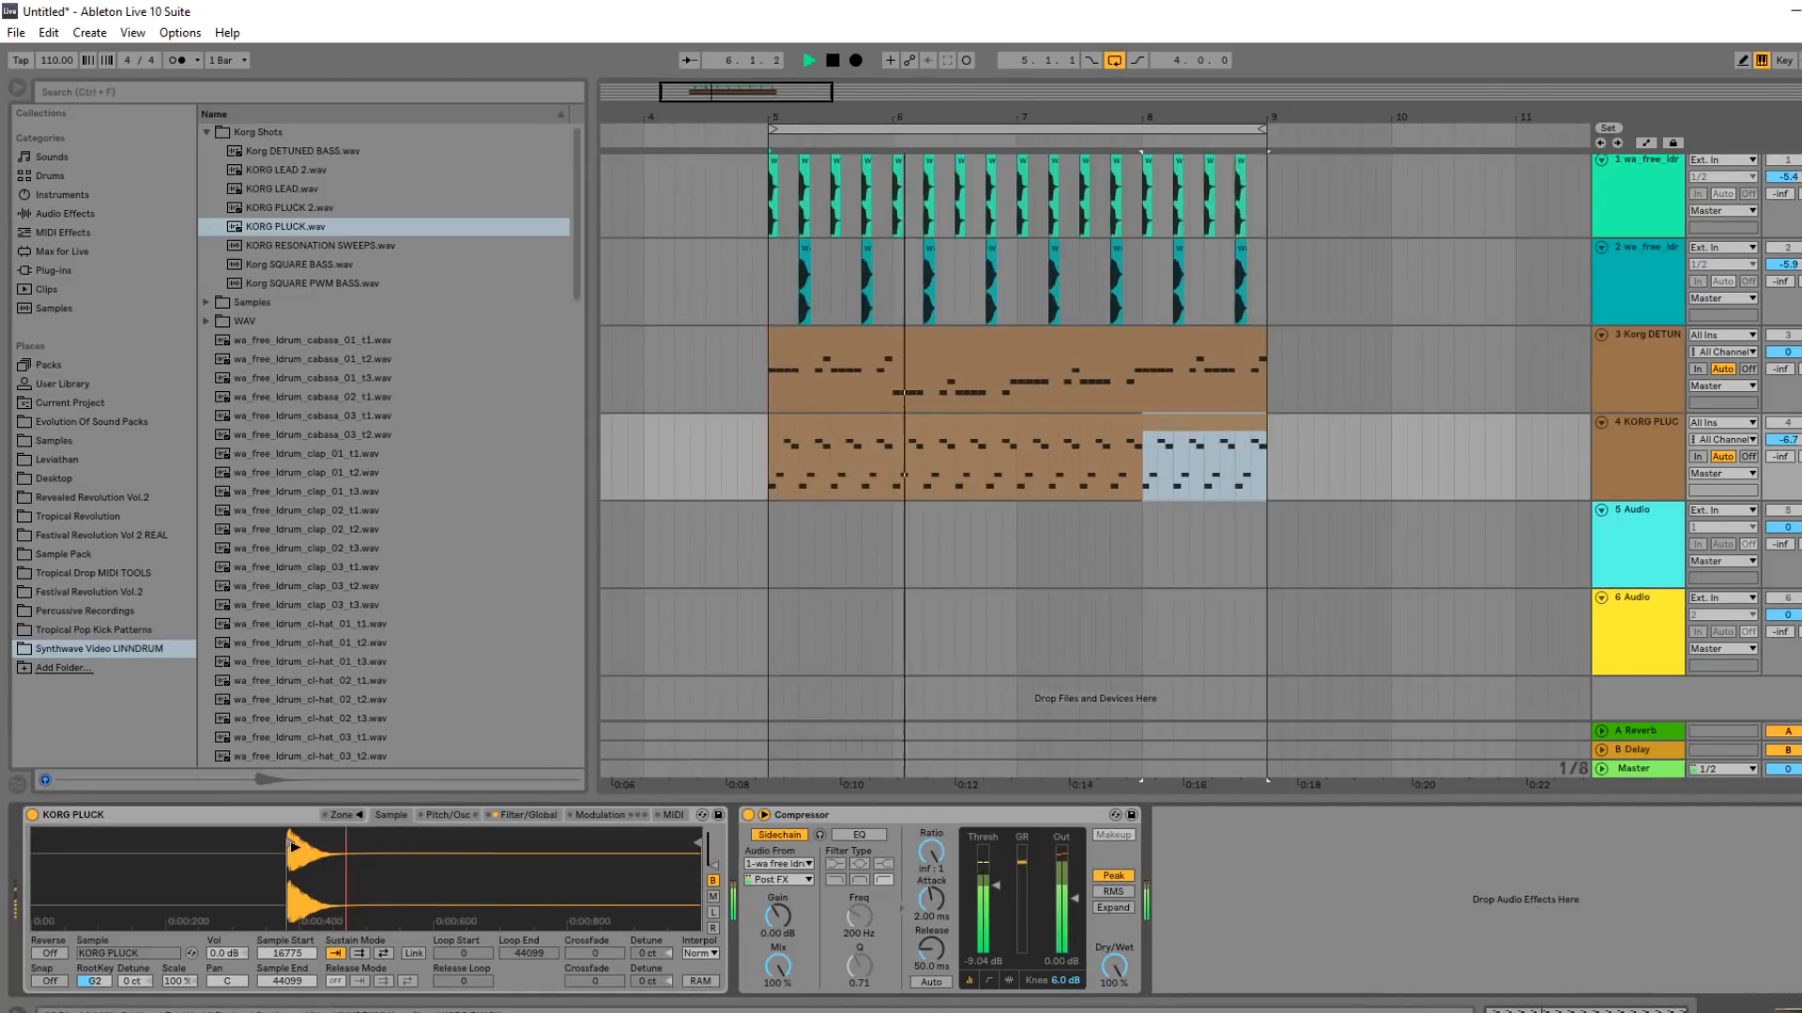
{"action": "left_click_drag", "start_coordinate": [282, 846], "coordinate": [293, 854]}
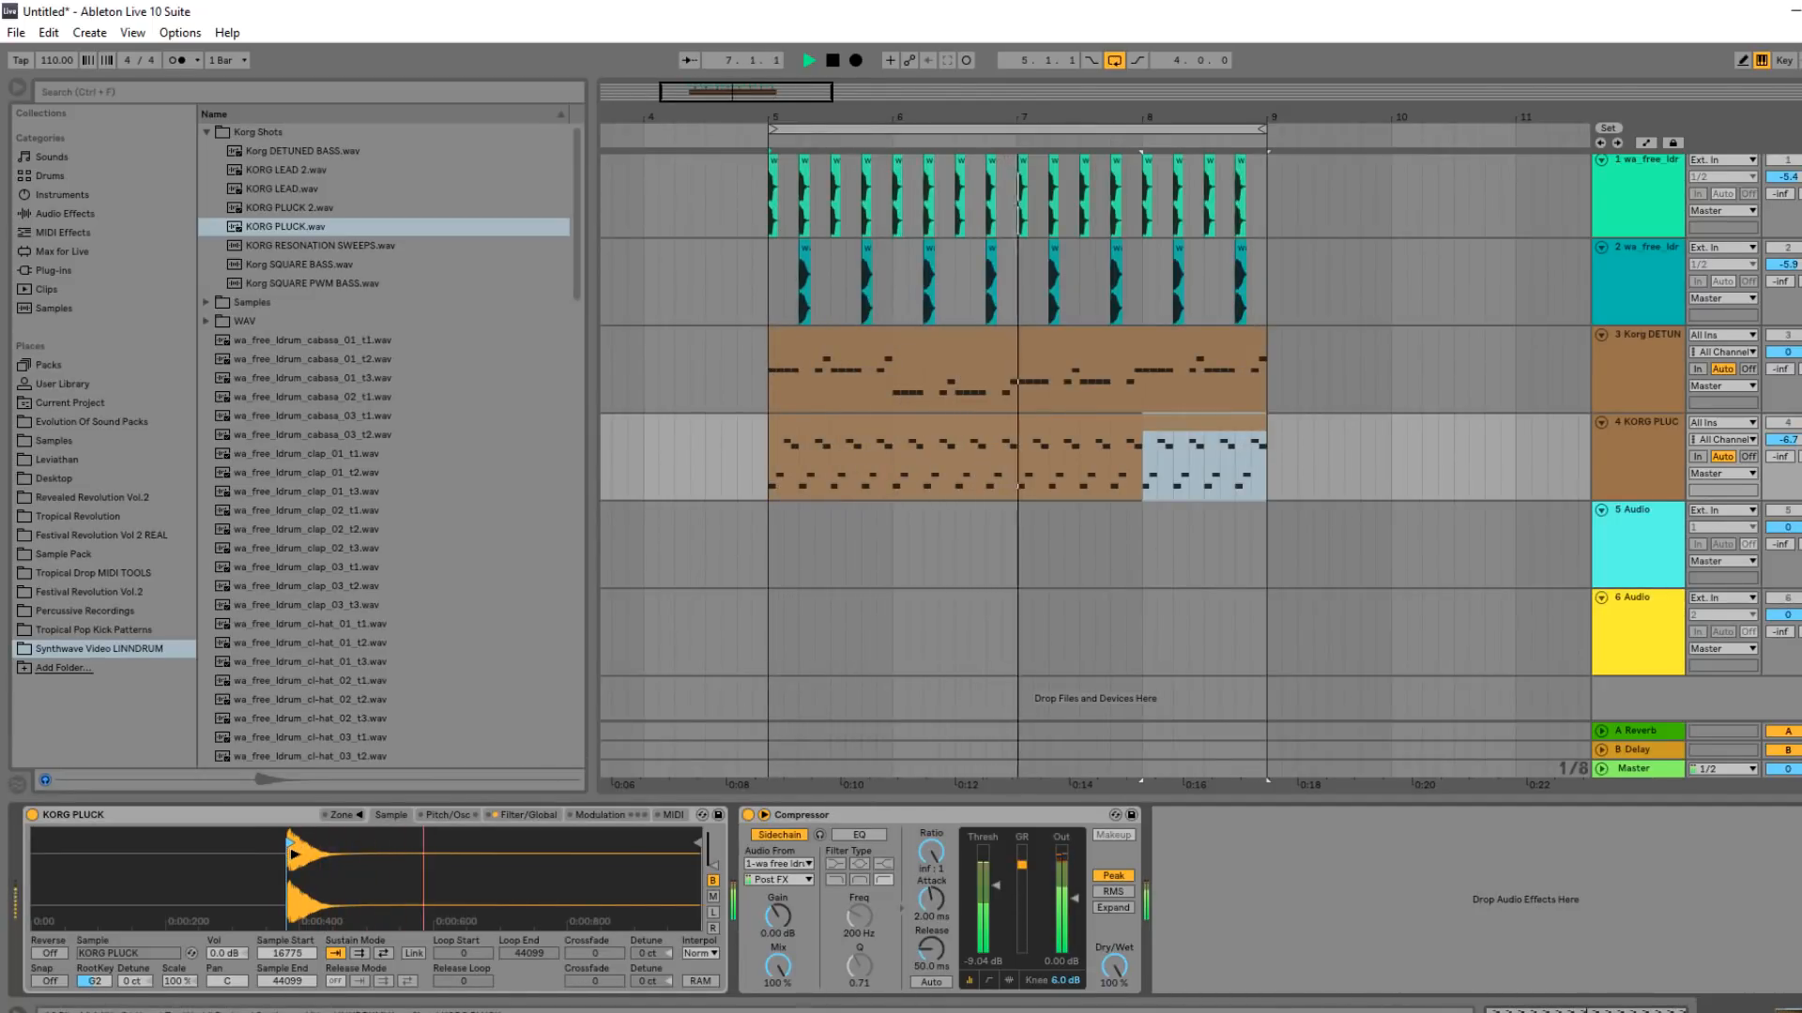
Set the pluck Sampler's Glide mode to Portamento.
{"action": "left_click", "coordinate": [437, 815]}
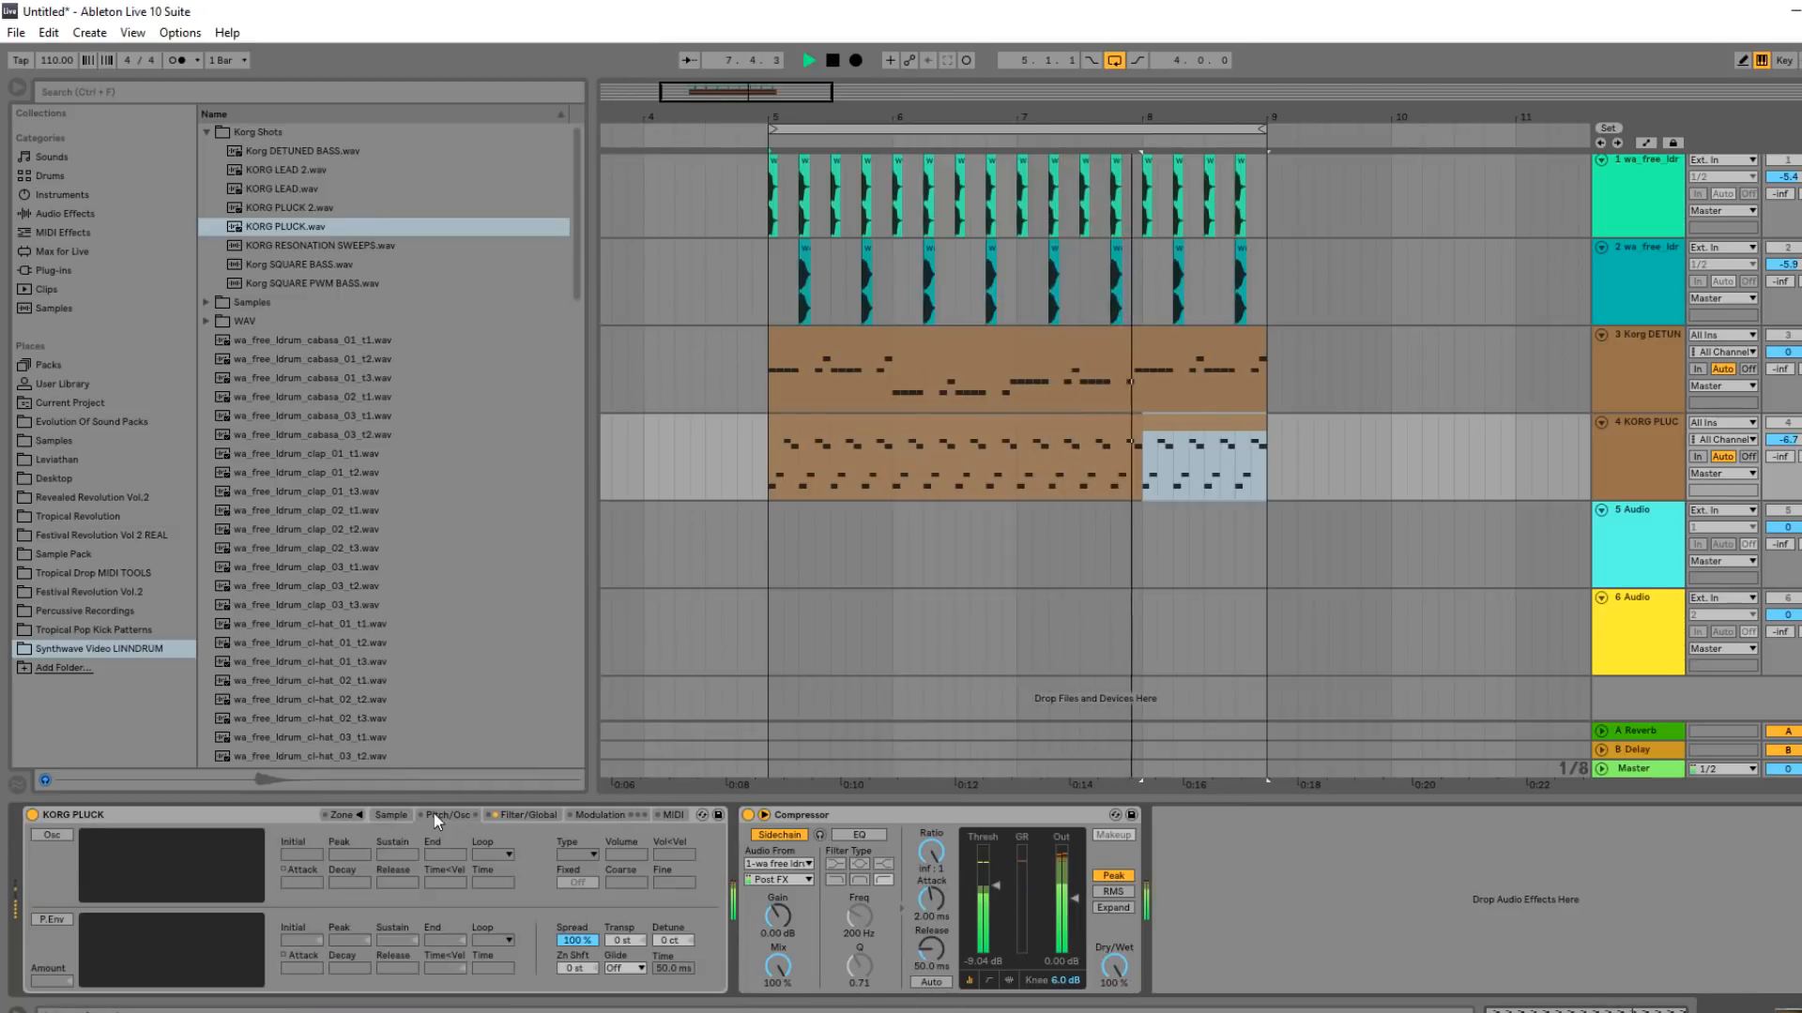
{"action": "left_click", "coordinate": [621, 968]}
{"action": "left_click", "coordinate": [633, 985]}
Enable the pluck Sampler's Shaper with an amount of 12.0 and lower the Sampler volume to -5.06 dB.
{"action": "left_click", "coordinate": [528, 815]}
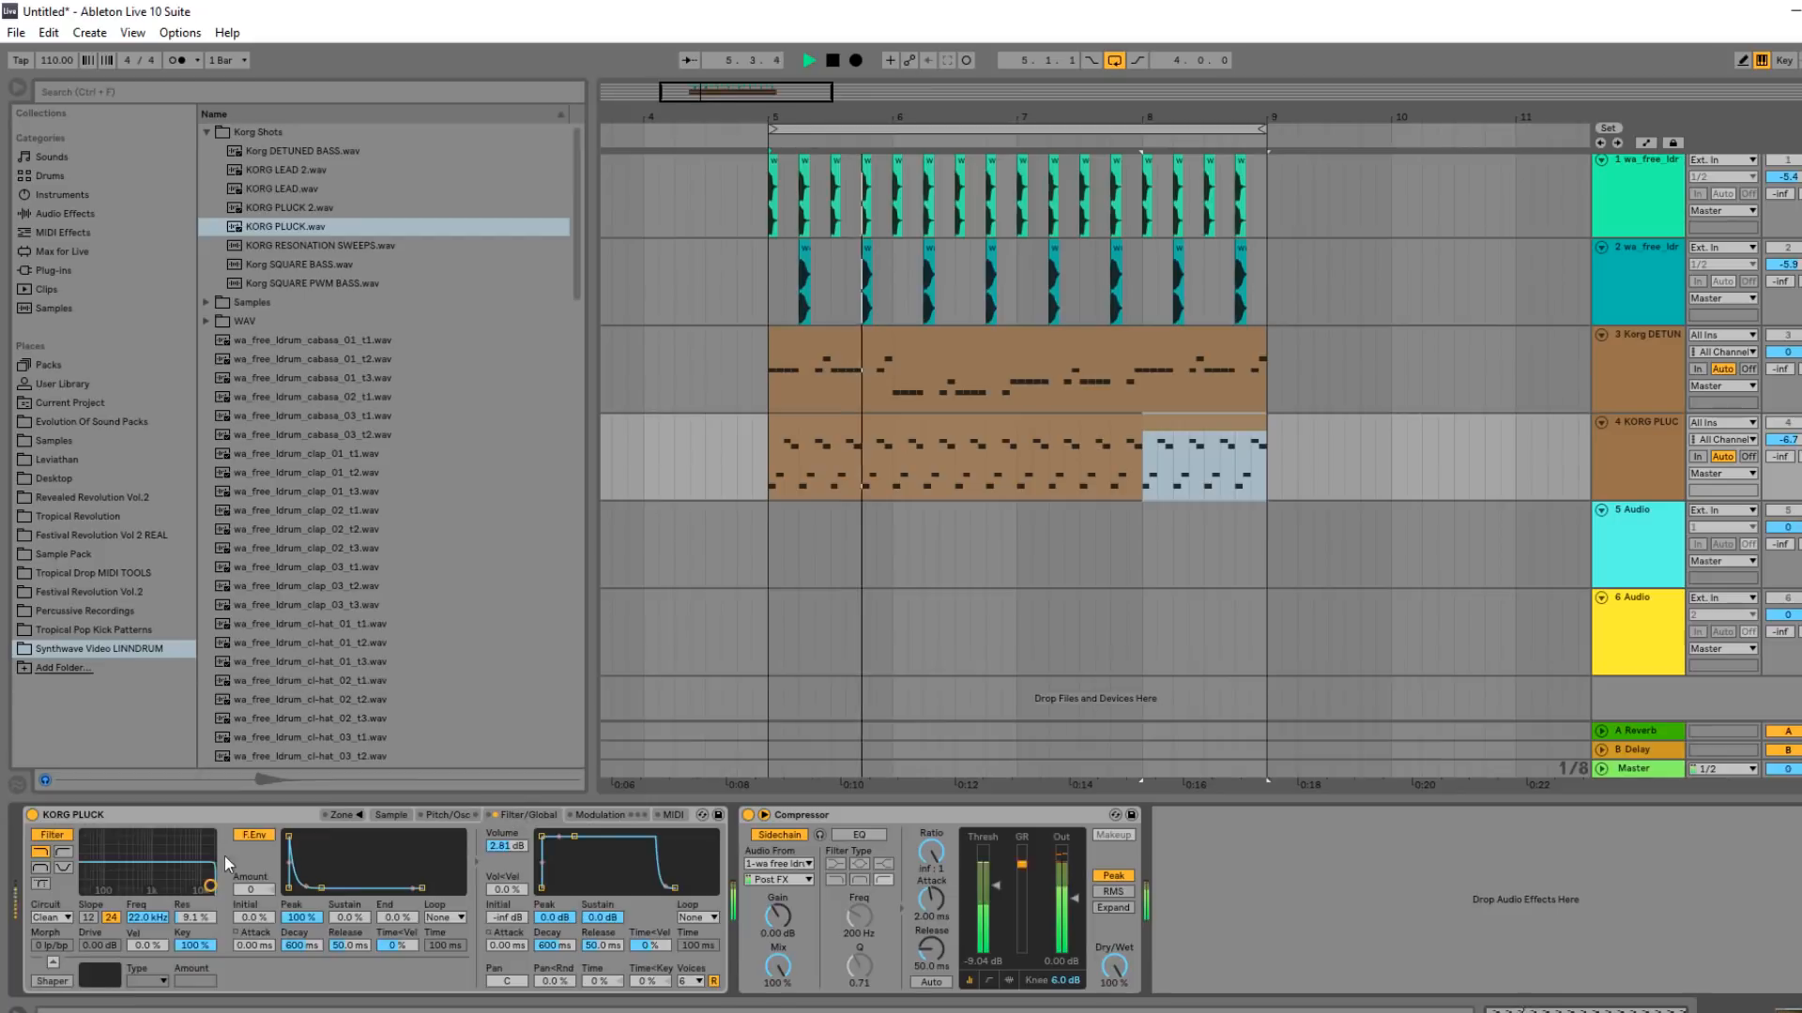
{"action": "left_click", "coordinate": [53, 982]}
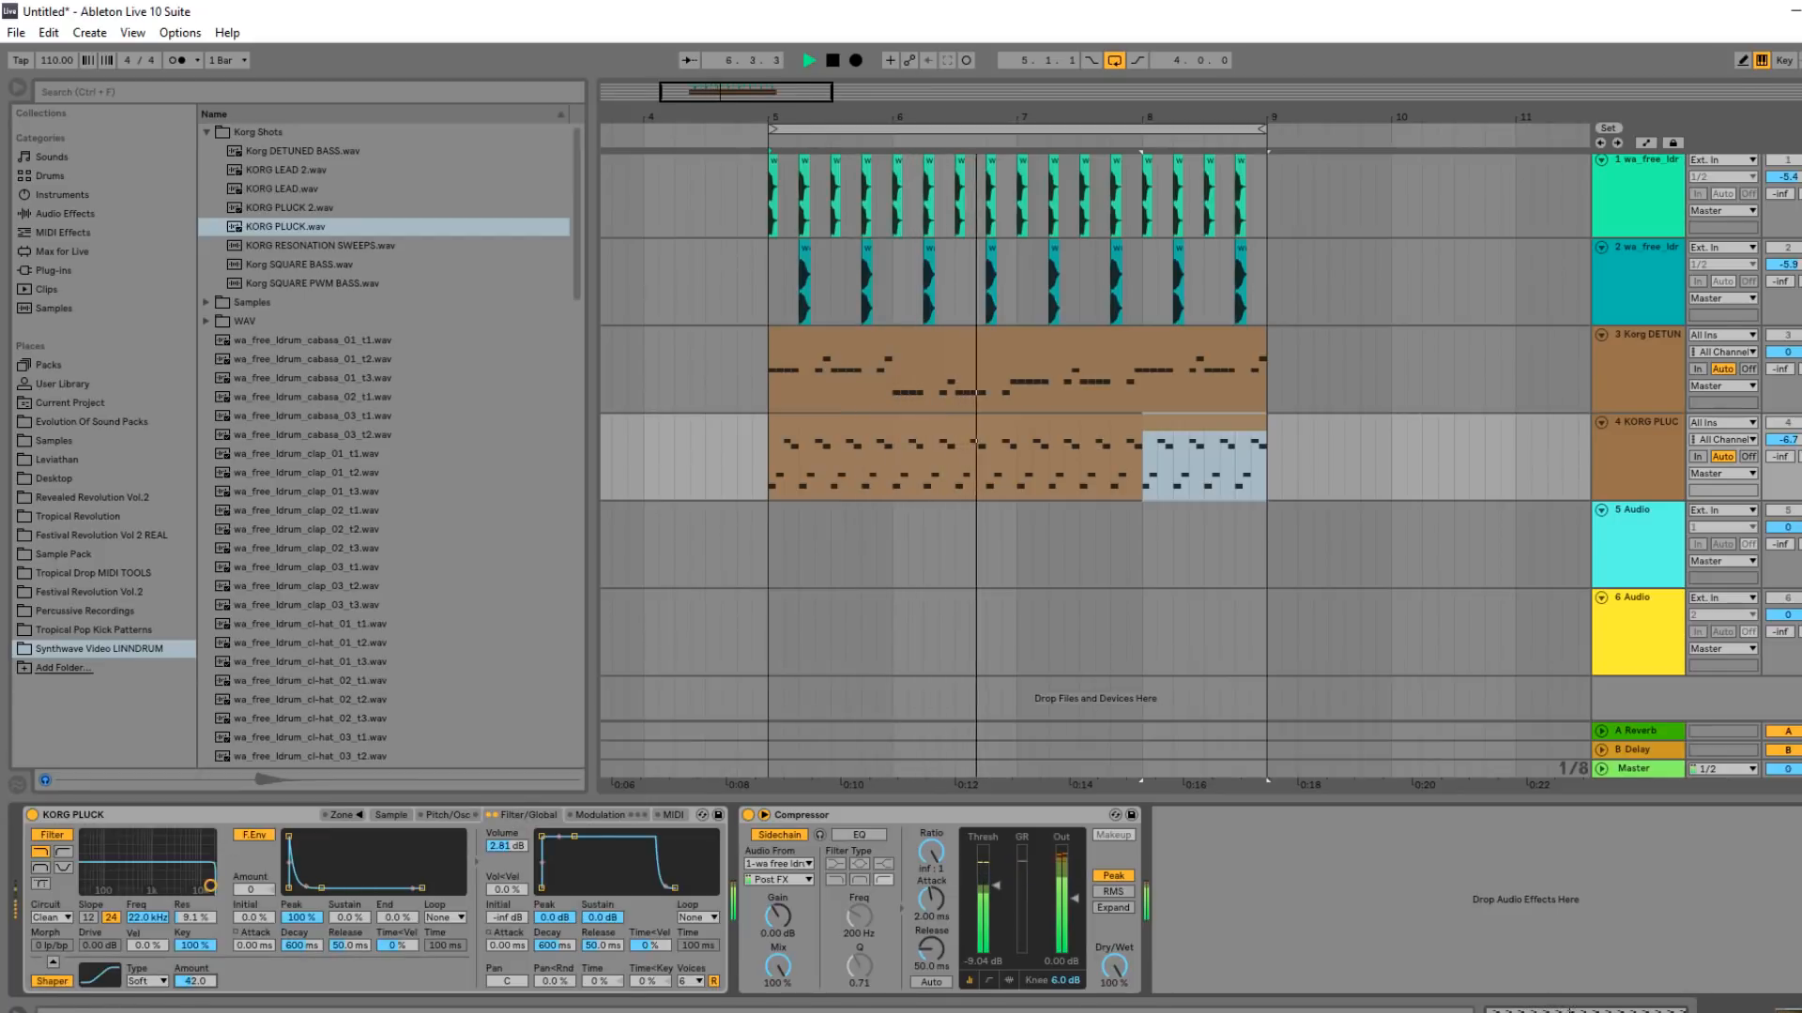
{"action": "left_click_drag", "start_coordinate": [195, 981], "coordinate": [195, 1000]}
{"action": "left_click_drag", "start_coordinate": [506, 846], "coordinate": [506, 868]}
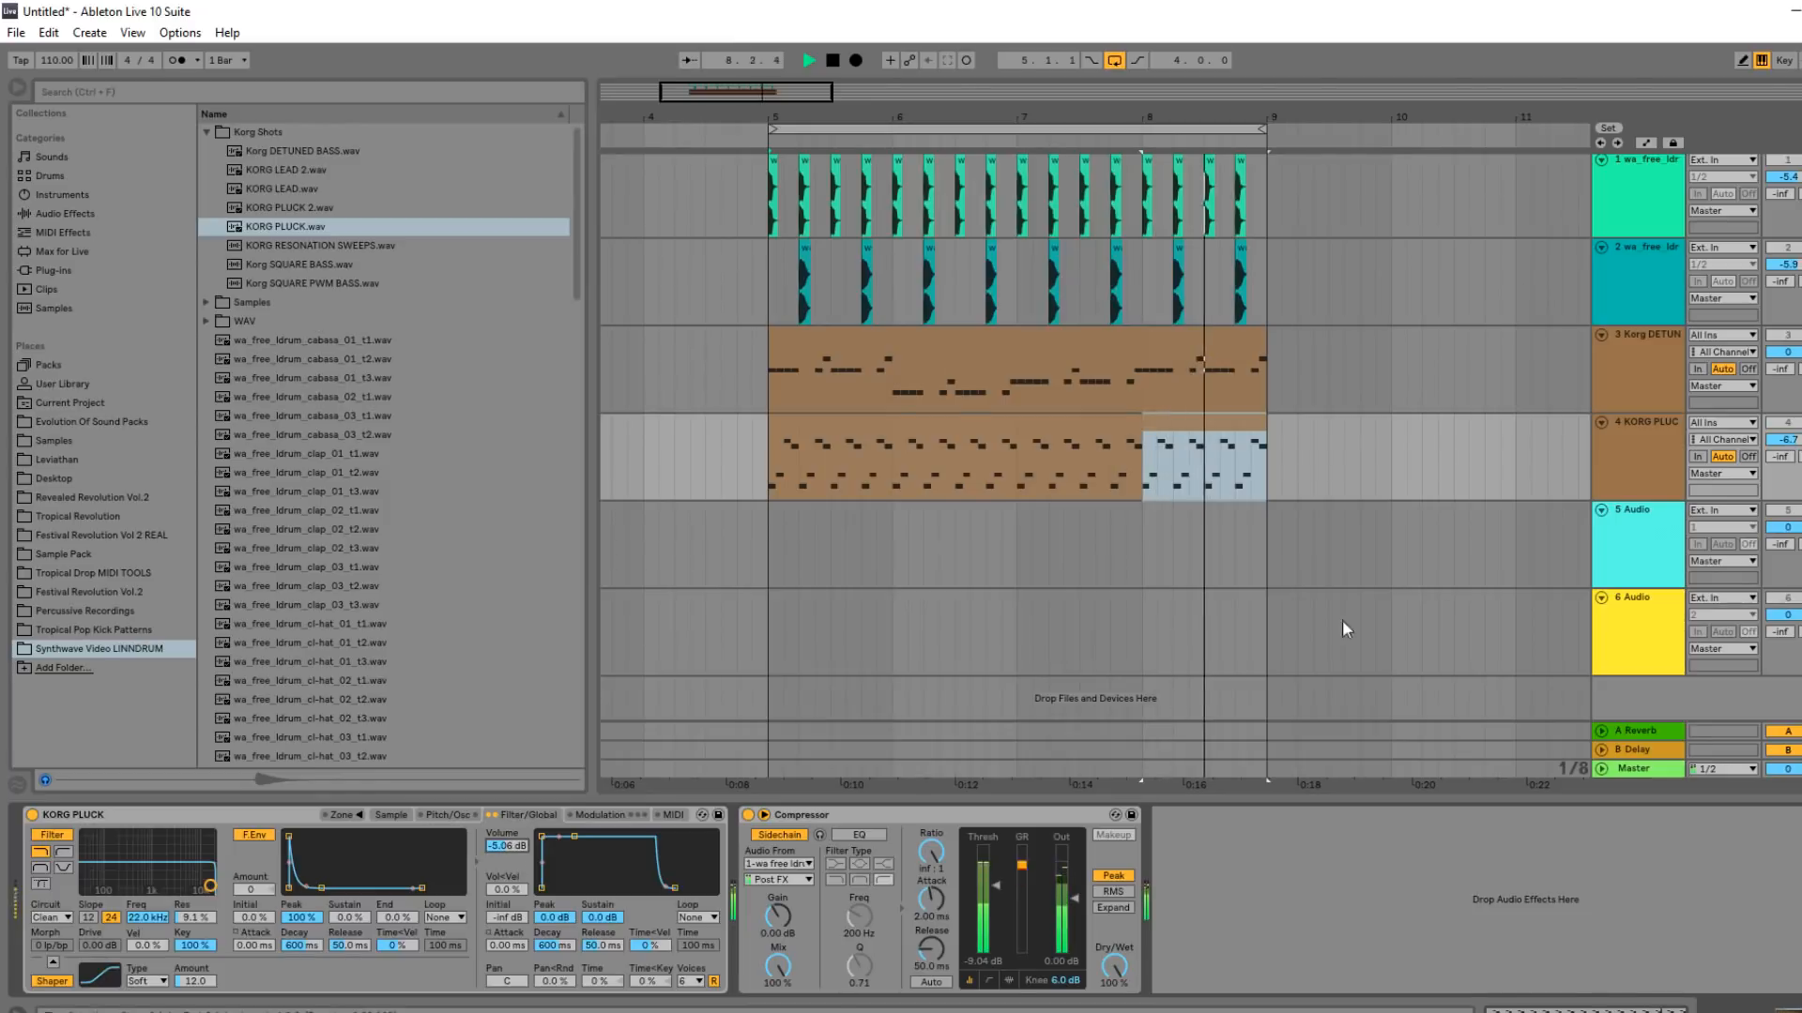
Raise the pluck track's send to the A Reverb return and take the track out of solo.
{"action": "key", "text": "Tab"}
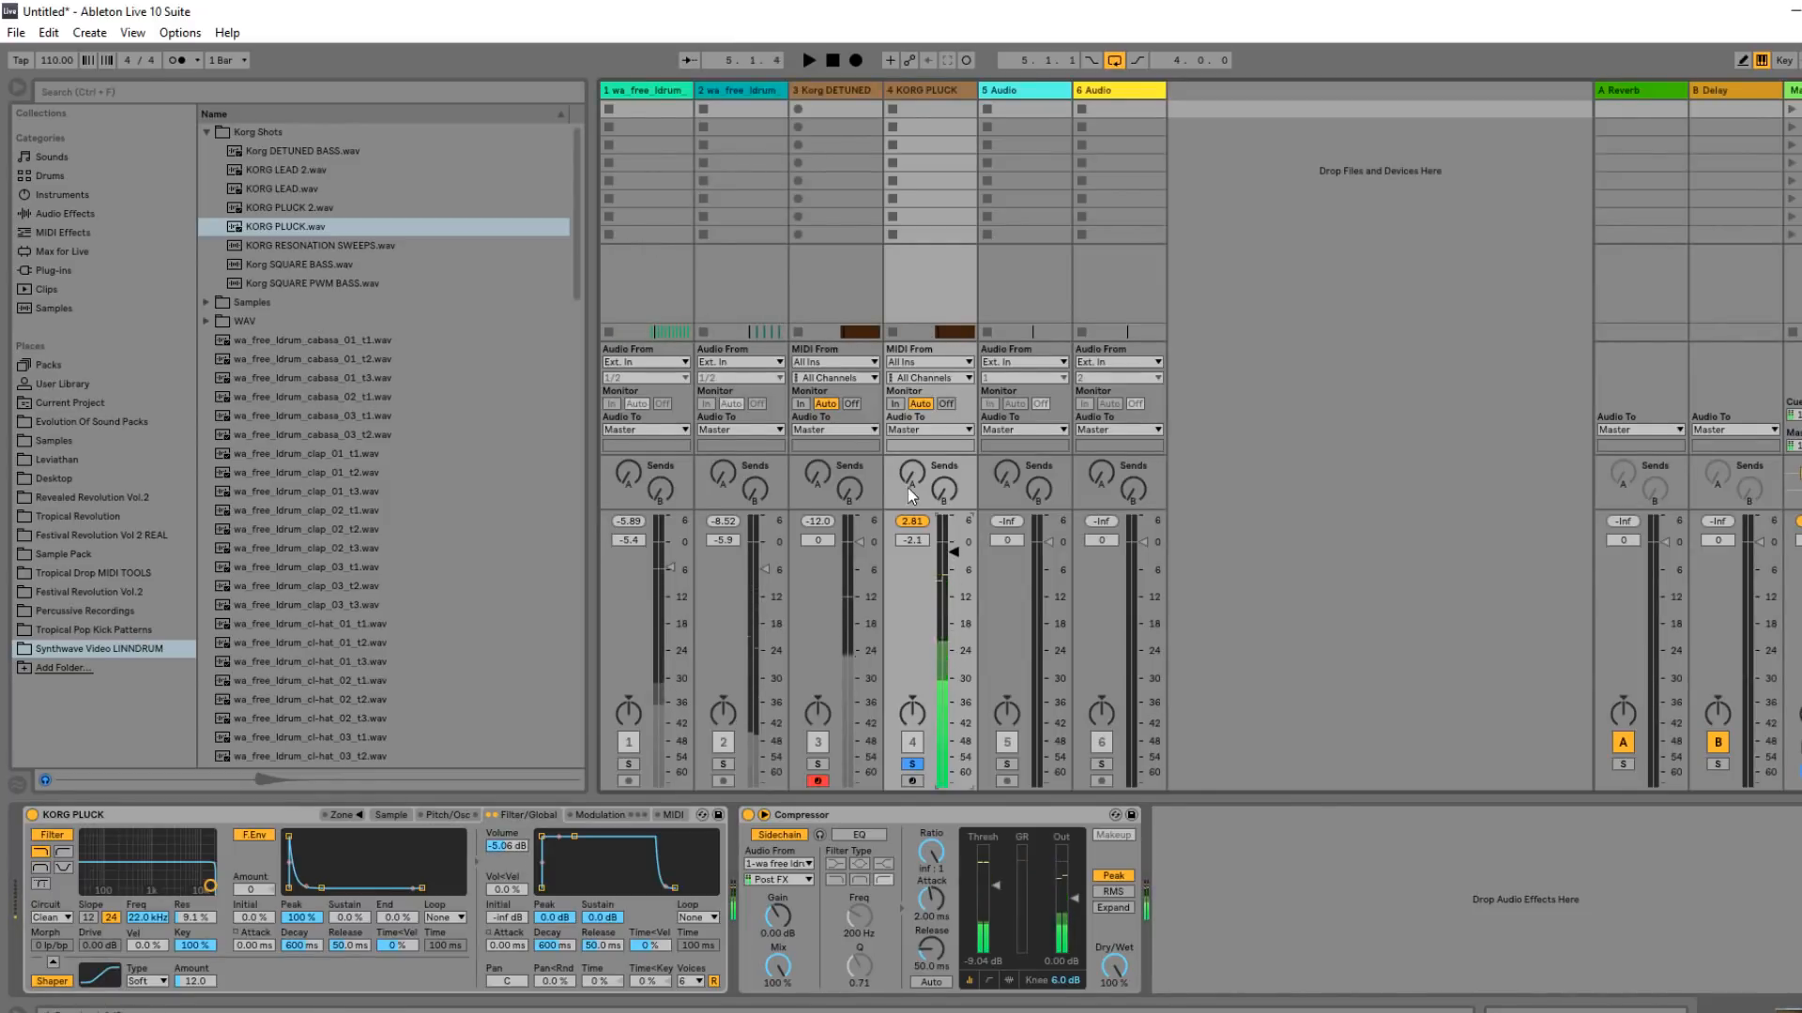
{"action": "left_click_drag", "start_coordinate": [912, 474], "coordinate": [912, 450]}
{"action": "left_click", "coordinate": [915, 764]}
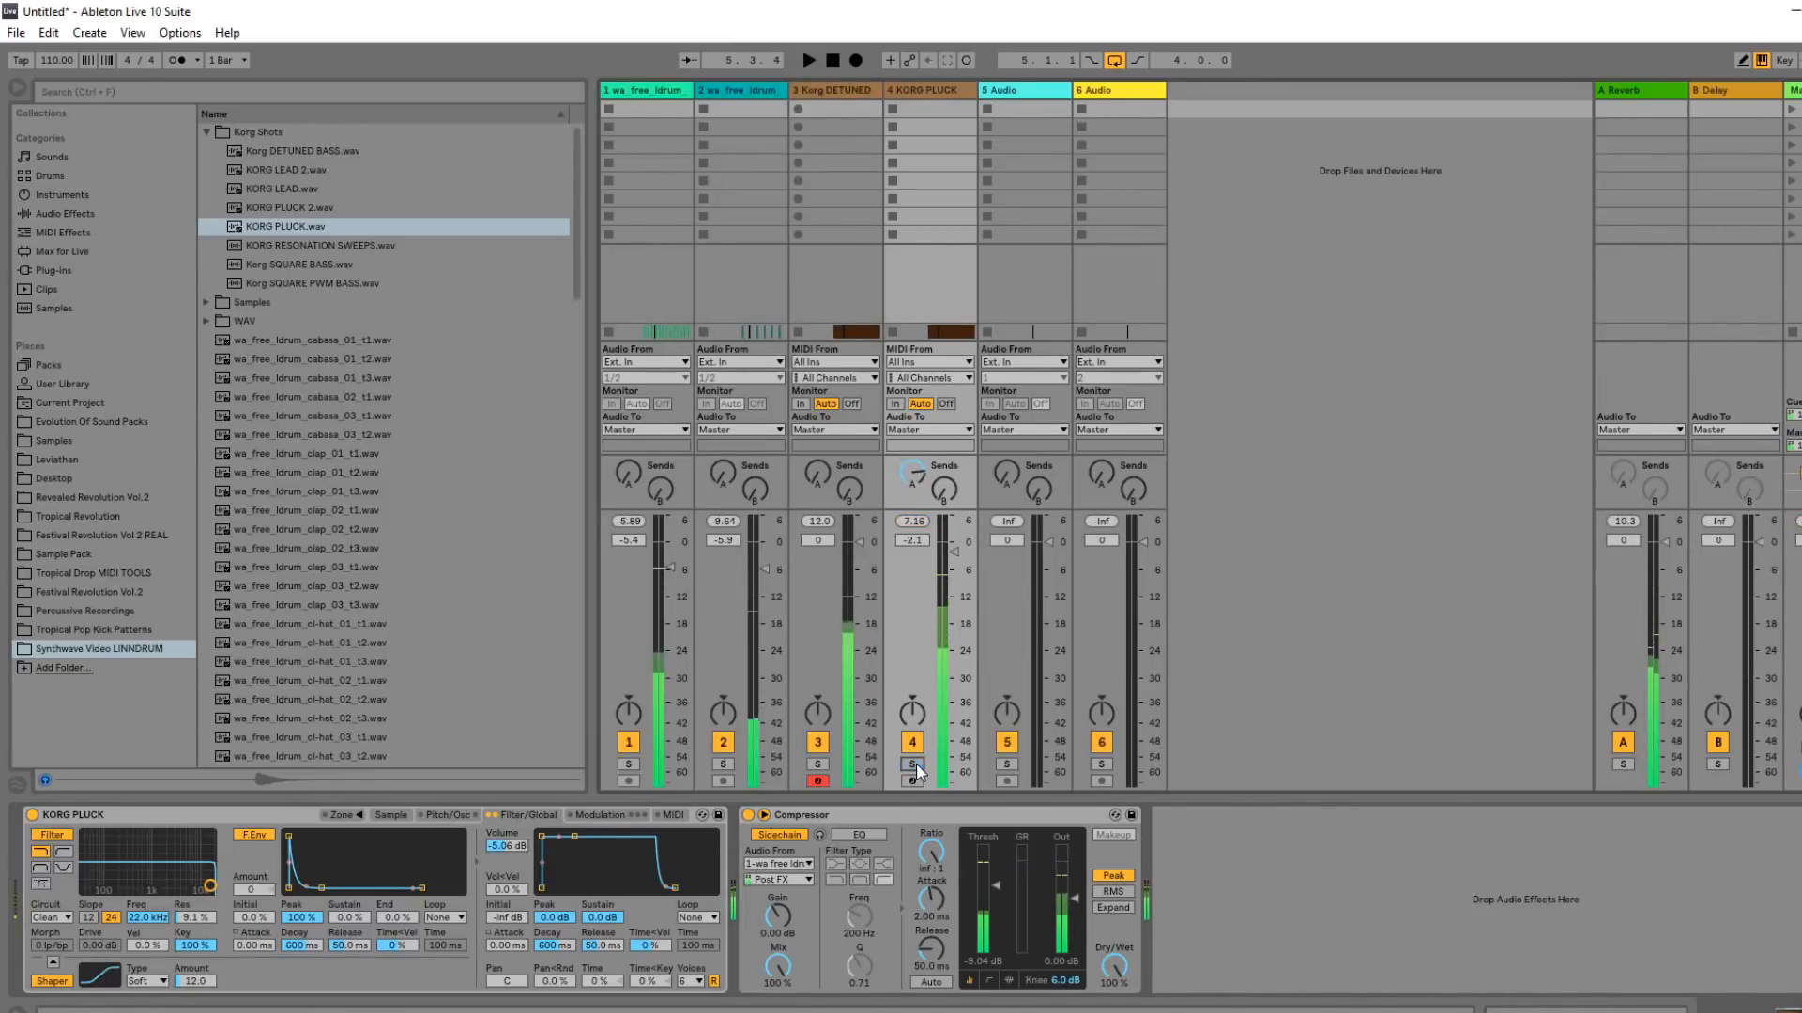
Lower the pluck track's volume to -5.0 dB and its Compressor threshold to -14.5 dB while listening to the loop.
{"action": "left_click_drag", "start_coordinate": [957, 553], "coordinate": [957, 566]}
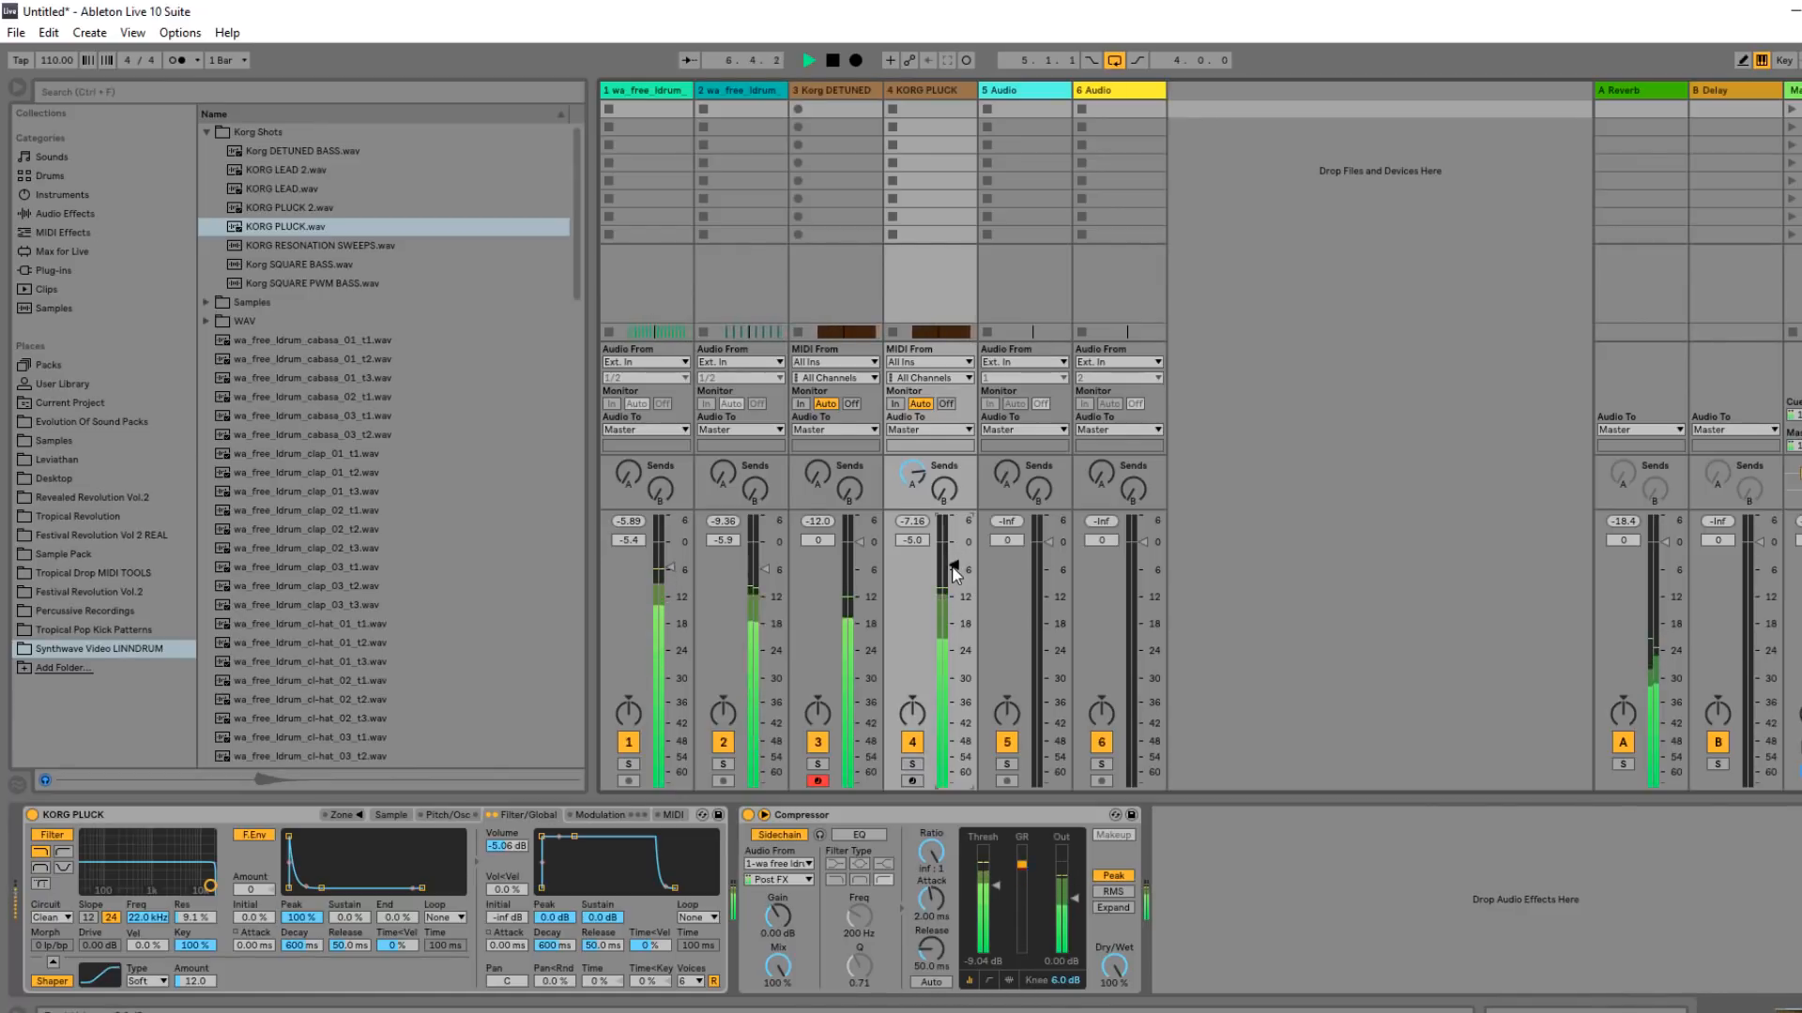
{"action": "left_click_drag", "start_coordinate": [983, 886], "coordinate": [982, 915]}
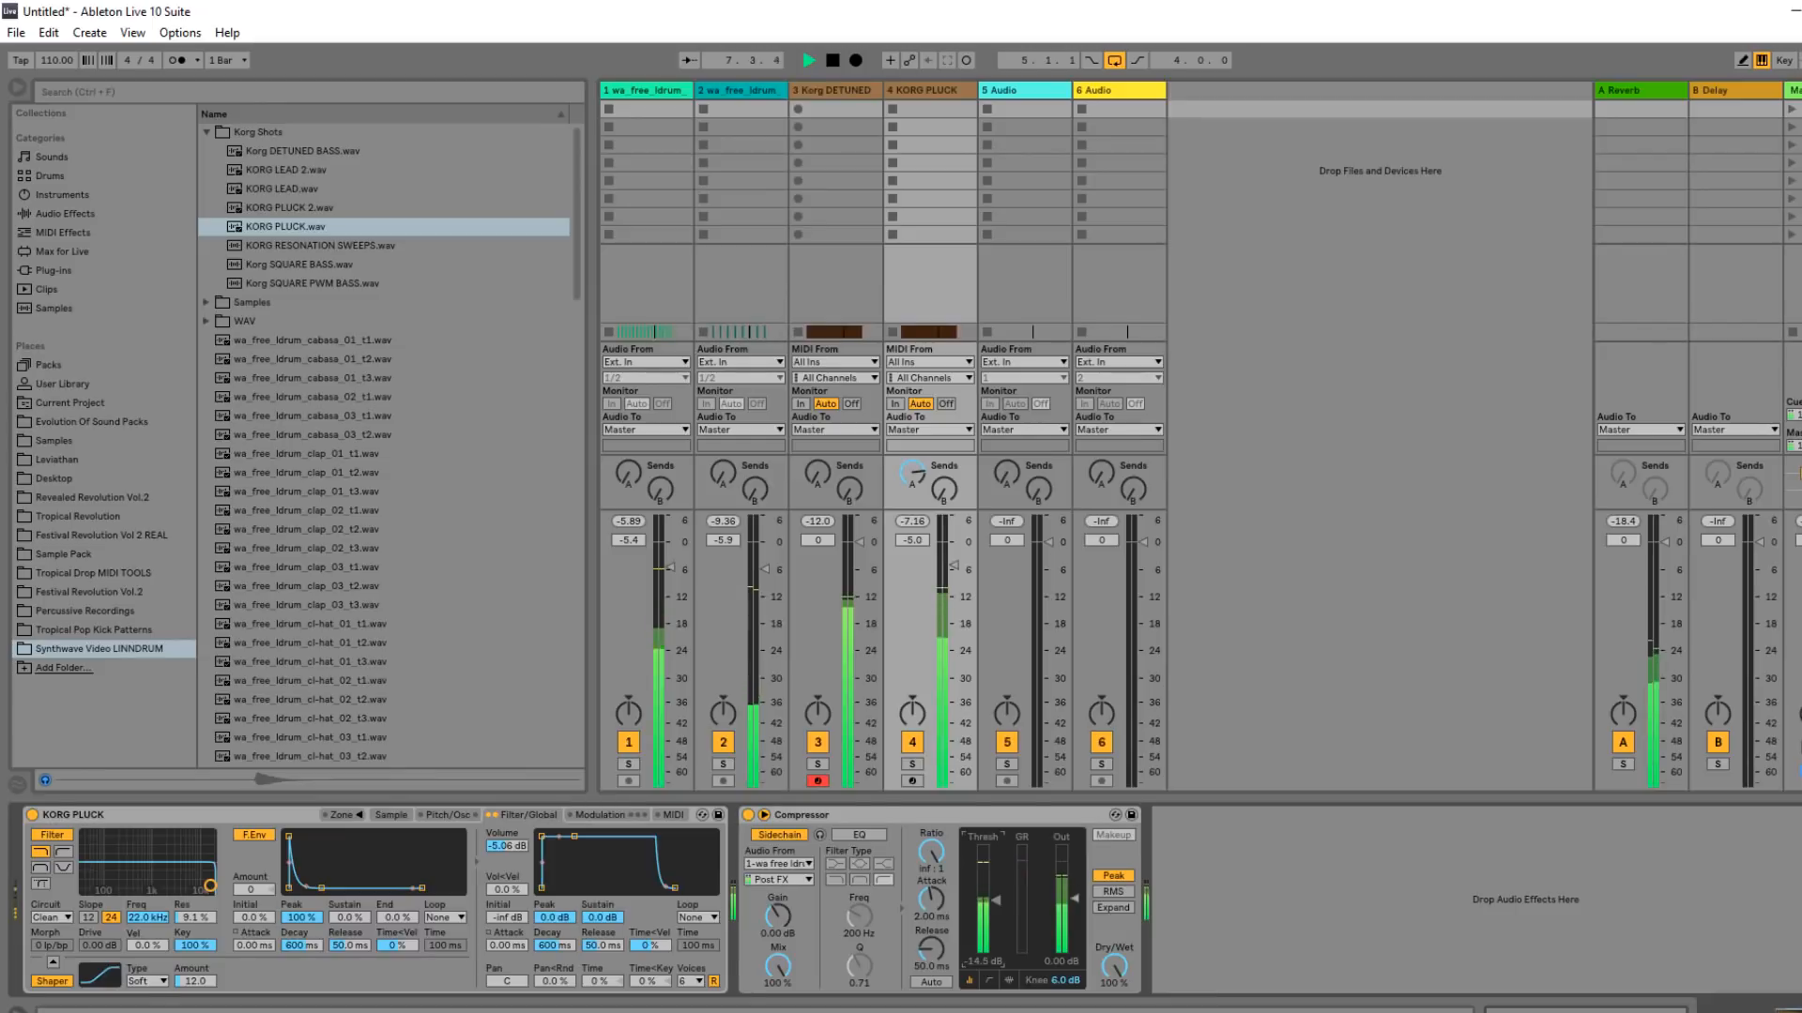
{"action": "left_click", "coordinate": [390, 815]}
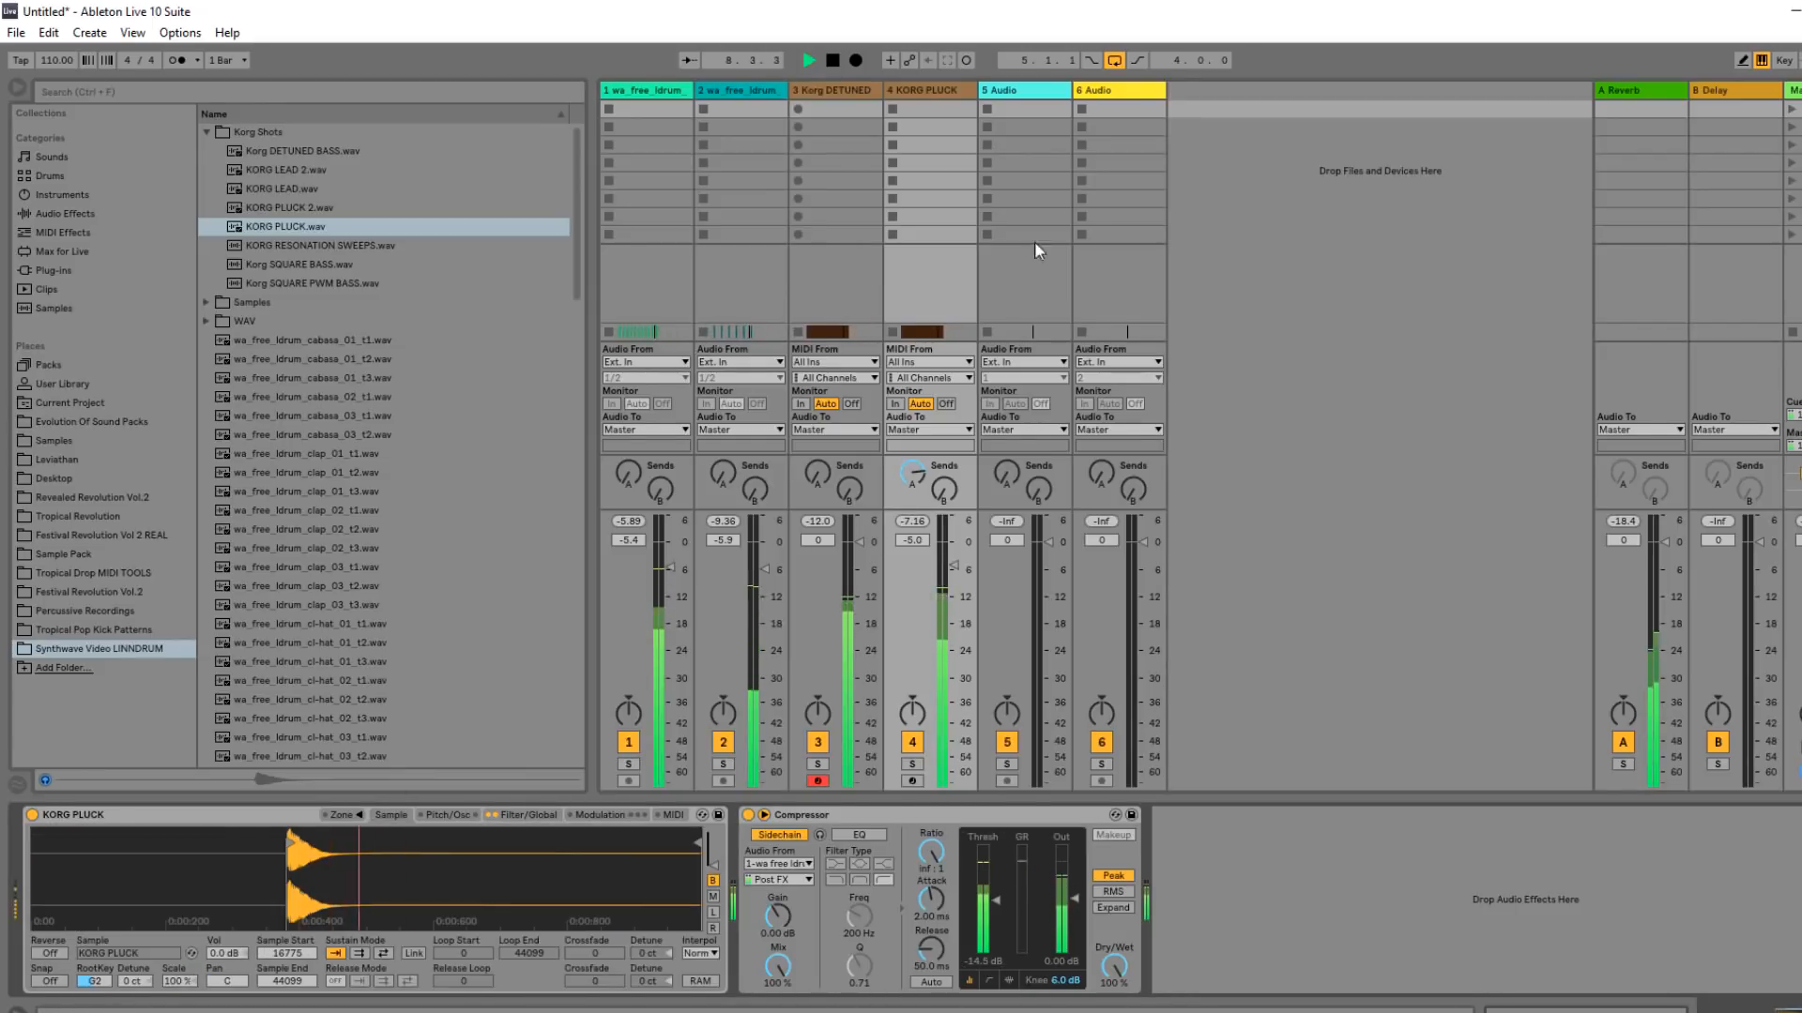
{"action": "key", "text": "space"}
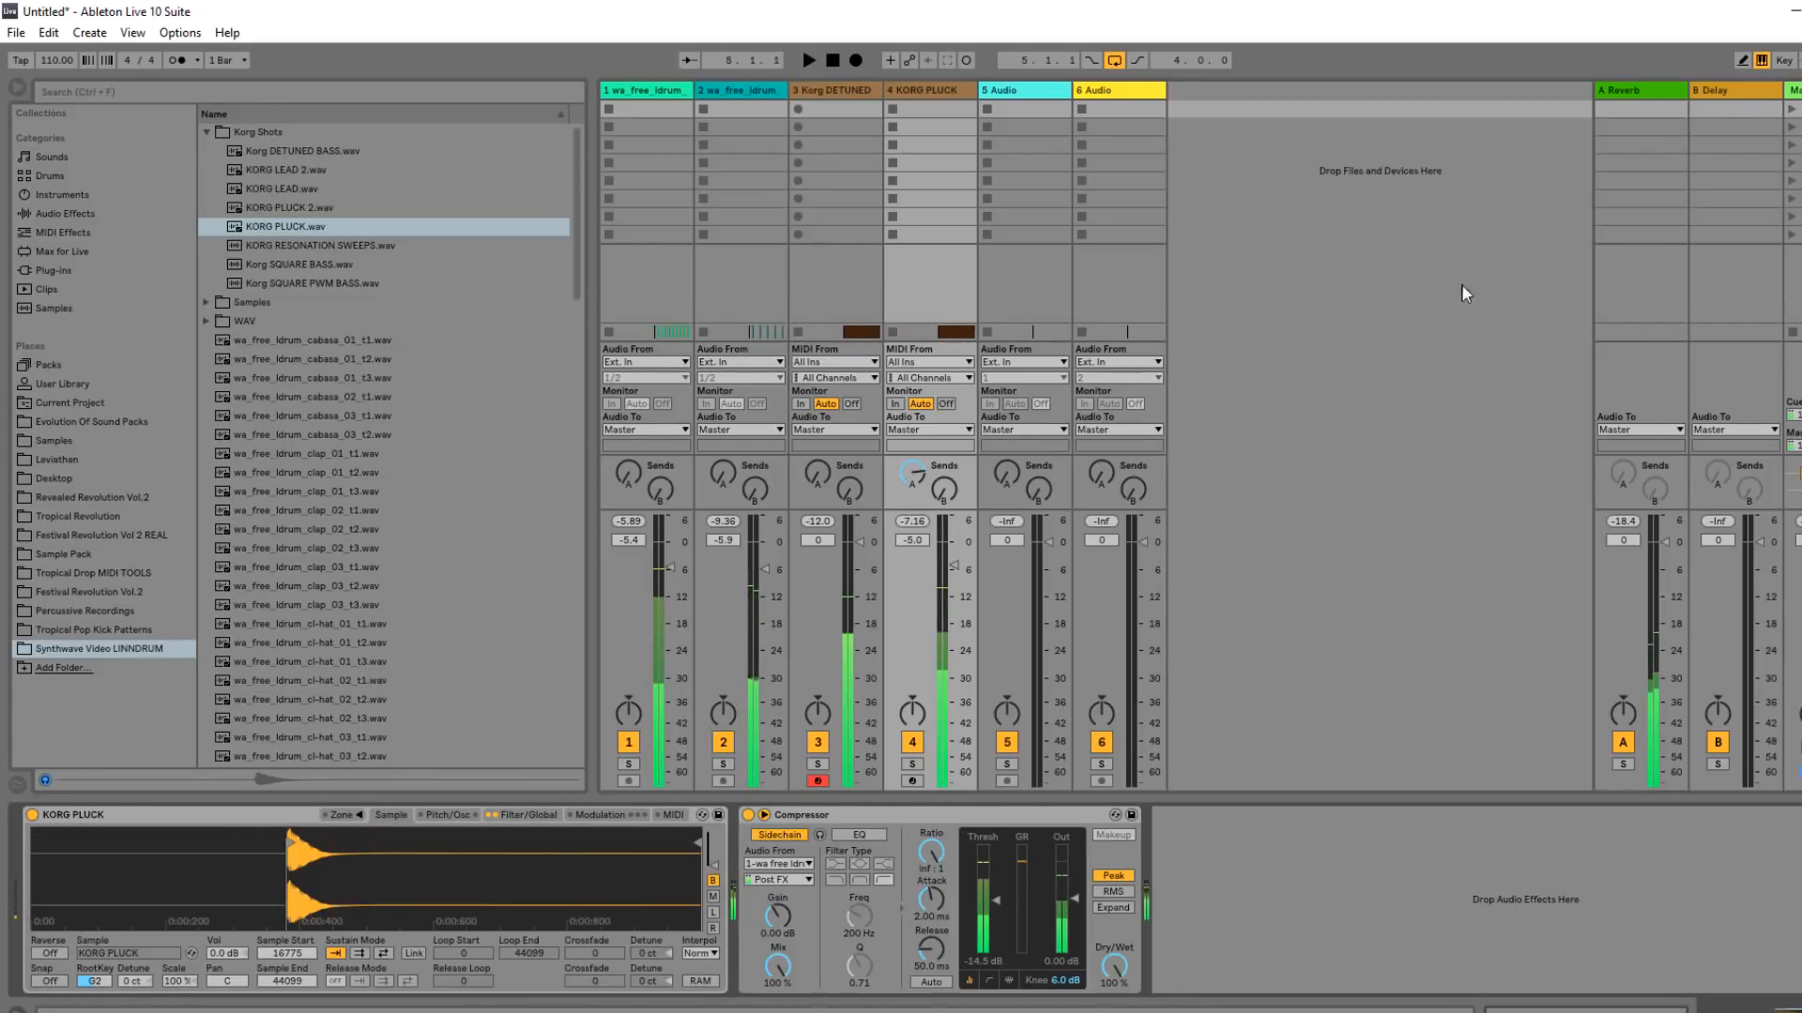
Set the pluck Sampler's Spread back to 0 % and return to its sample waveform.
{"action": "left_click", "coordinate": [458, 815]}
{"action": "left_click", "coordinate": [512, 816]}
{"action": "left_click", "coordinate": [458, 814]}
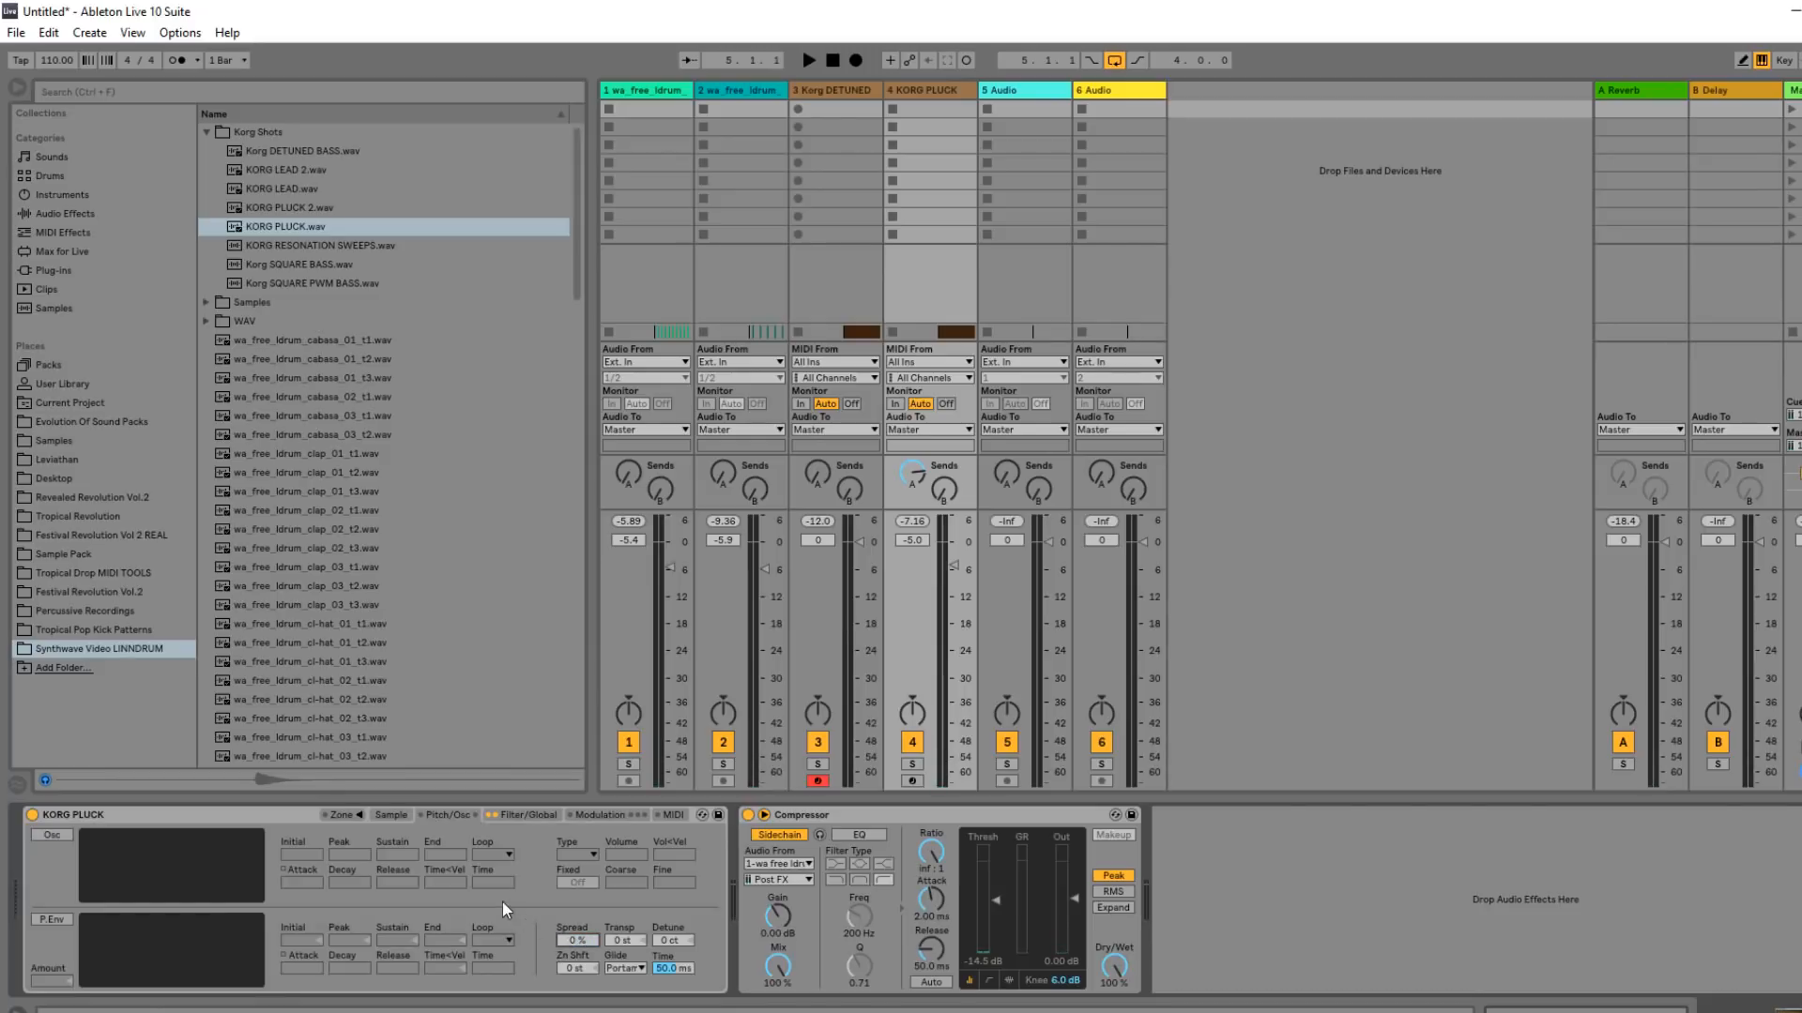
{"action": "left_click", "coordinate": [390, 815]}
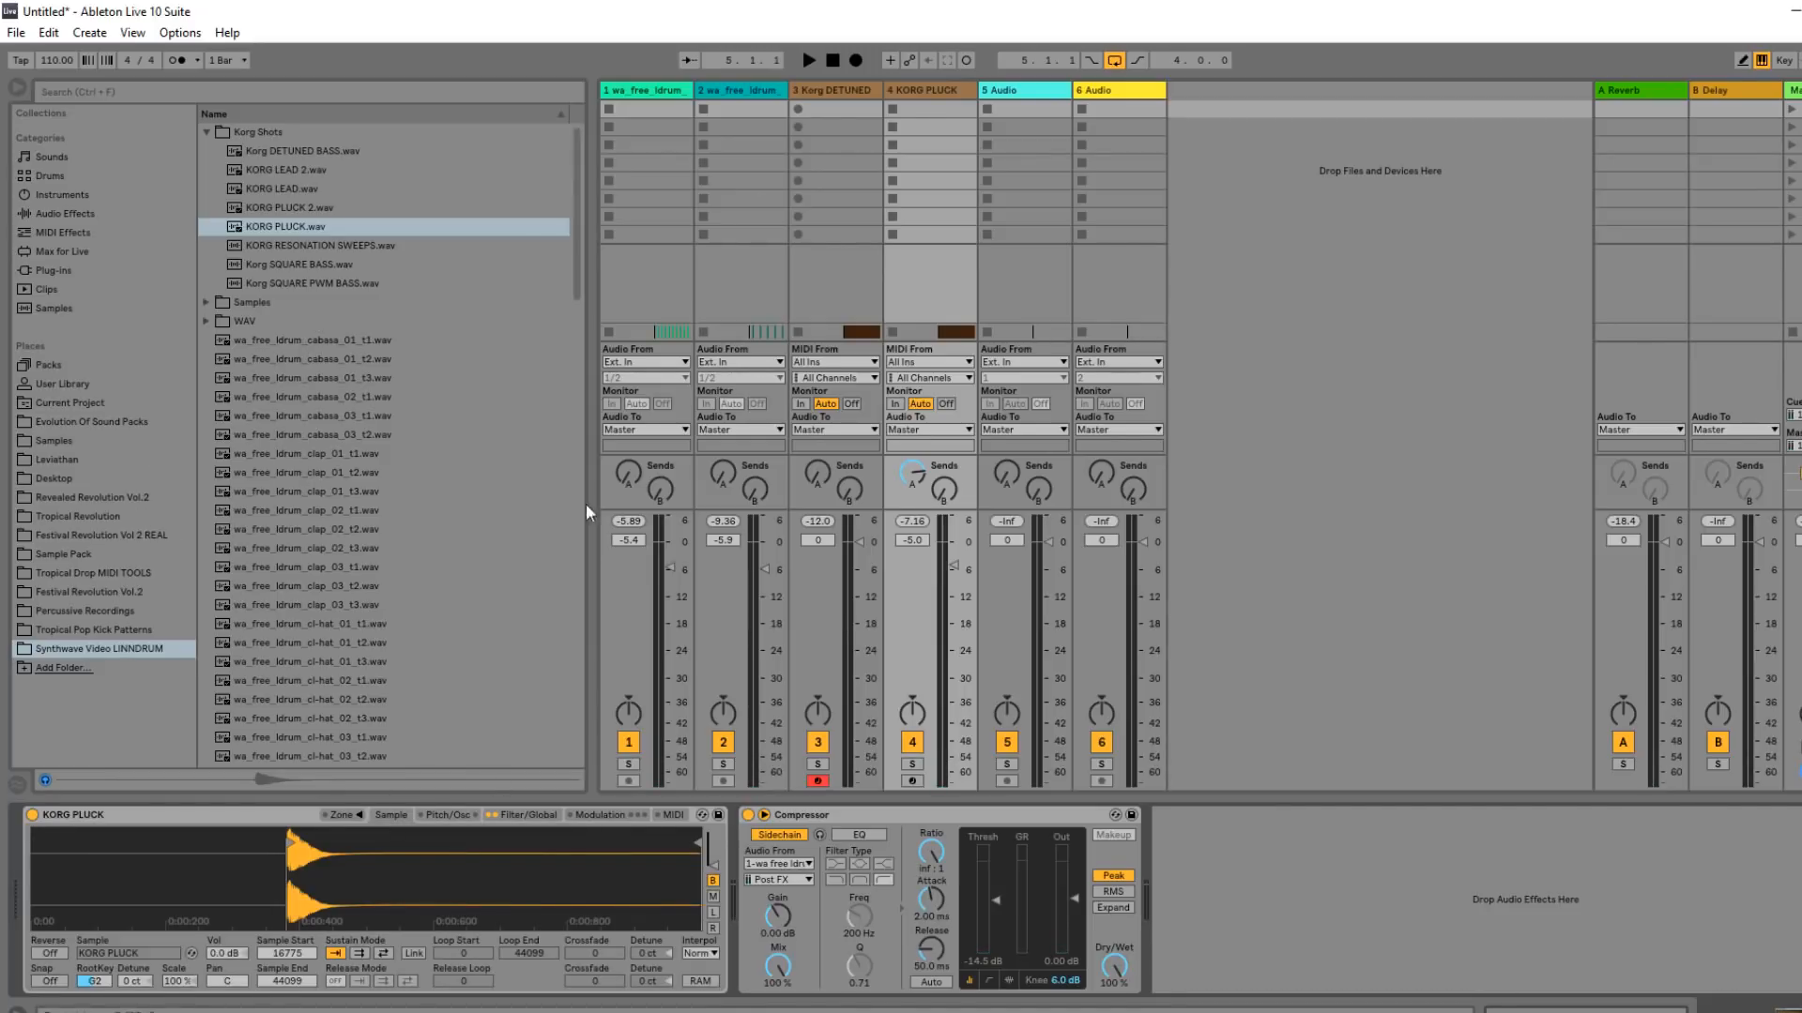
Search the audio effects for "HAAS".
{"action": "left_click", "coordinate": [45, 267]}
{"action": "left_click", "coordinate": [65, 213]}
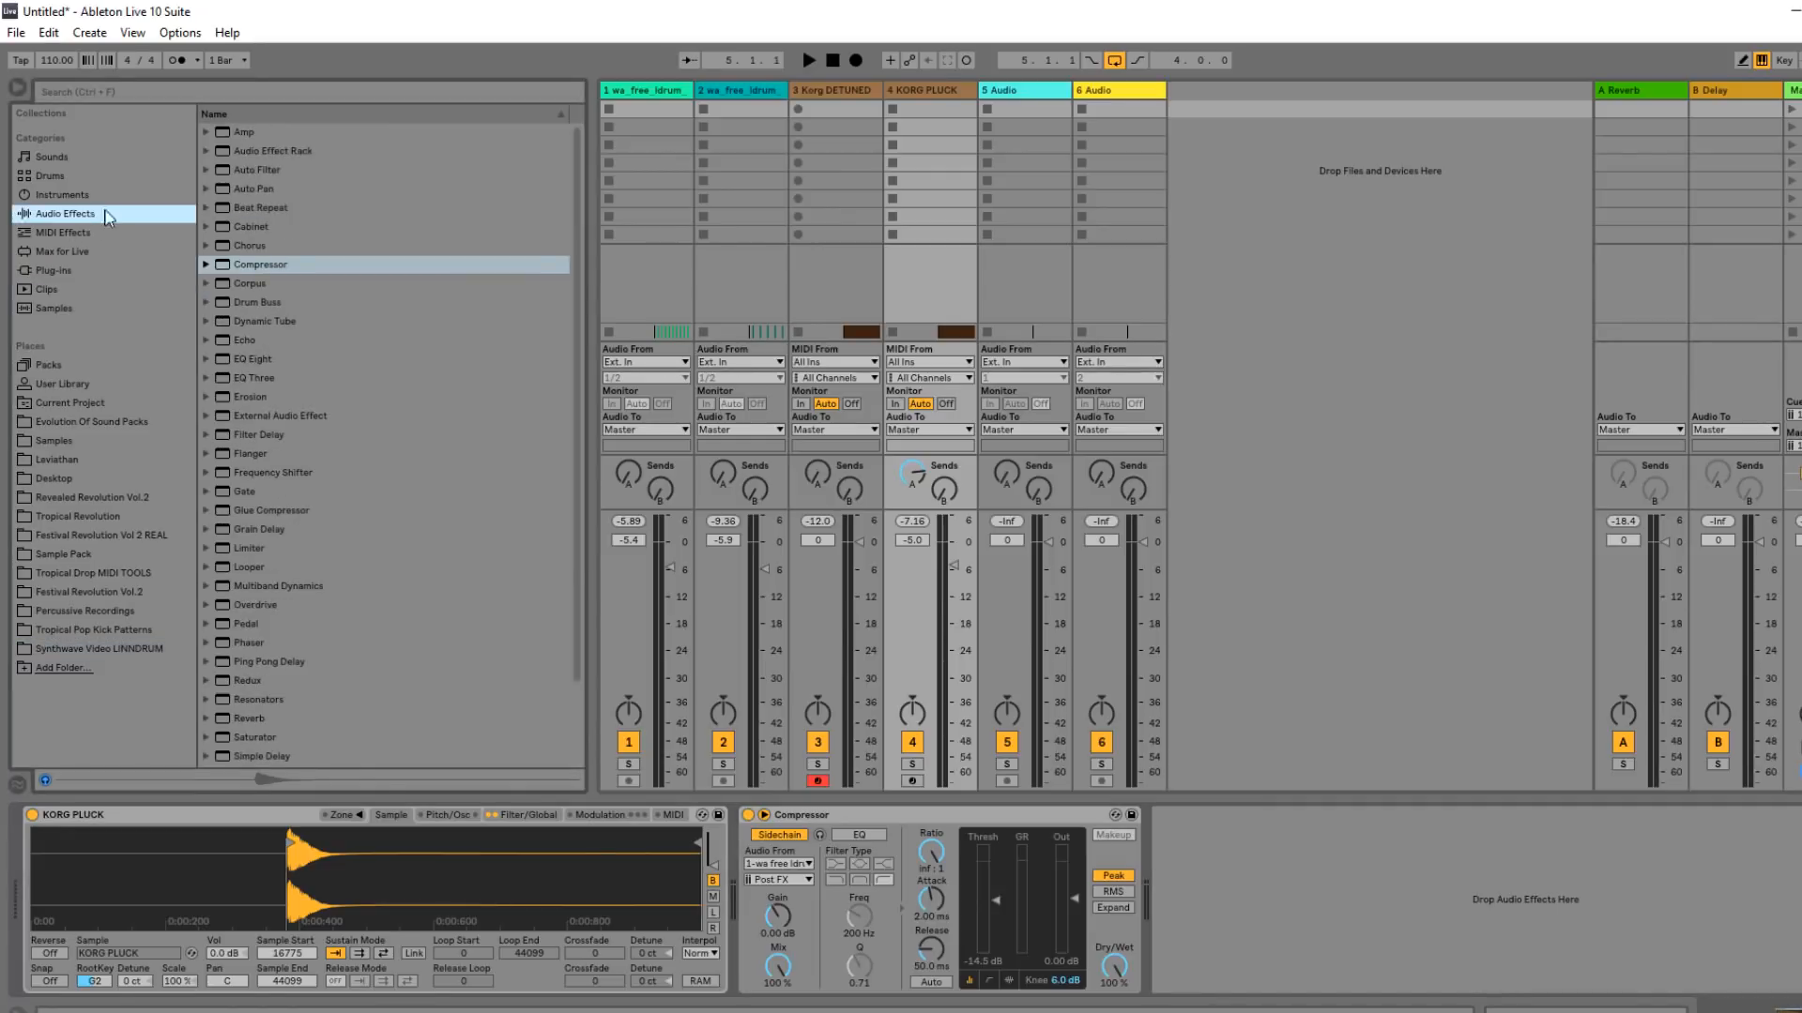
{"action": "left_click", "coordinate": [218, 87]}
{"action": "type", "text": "G"}
{"action": "key", "text": "BackSpace"}
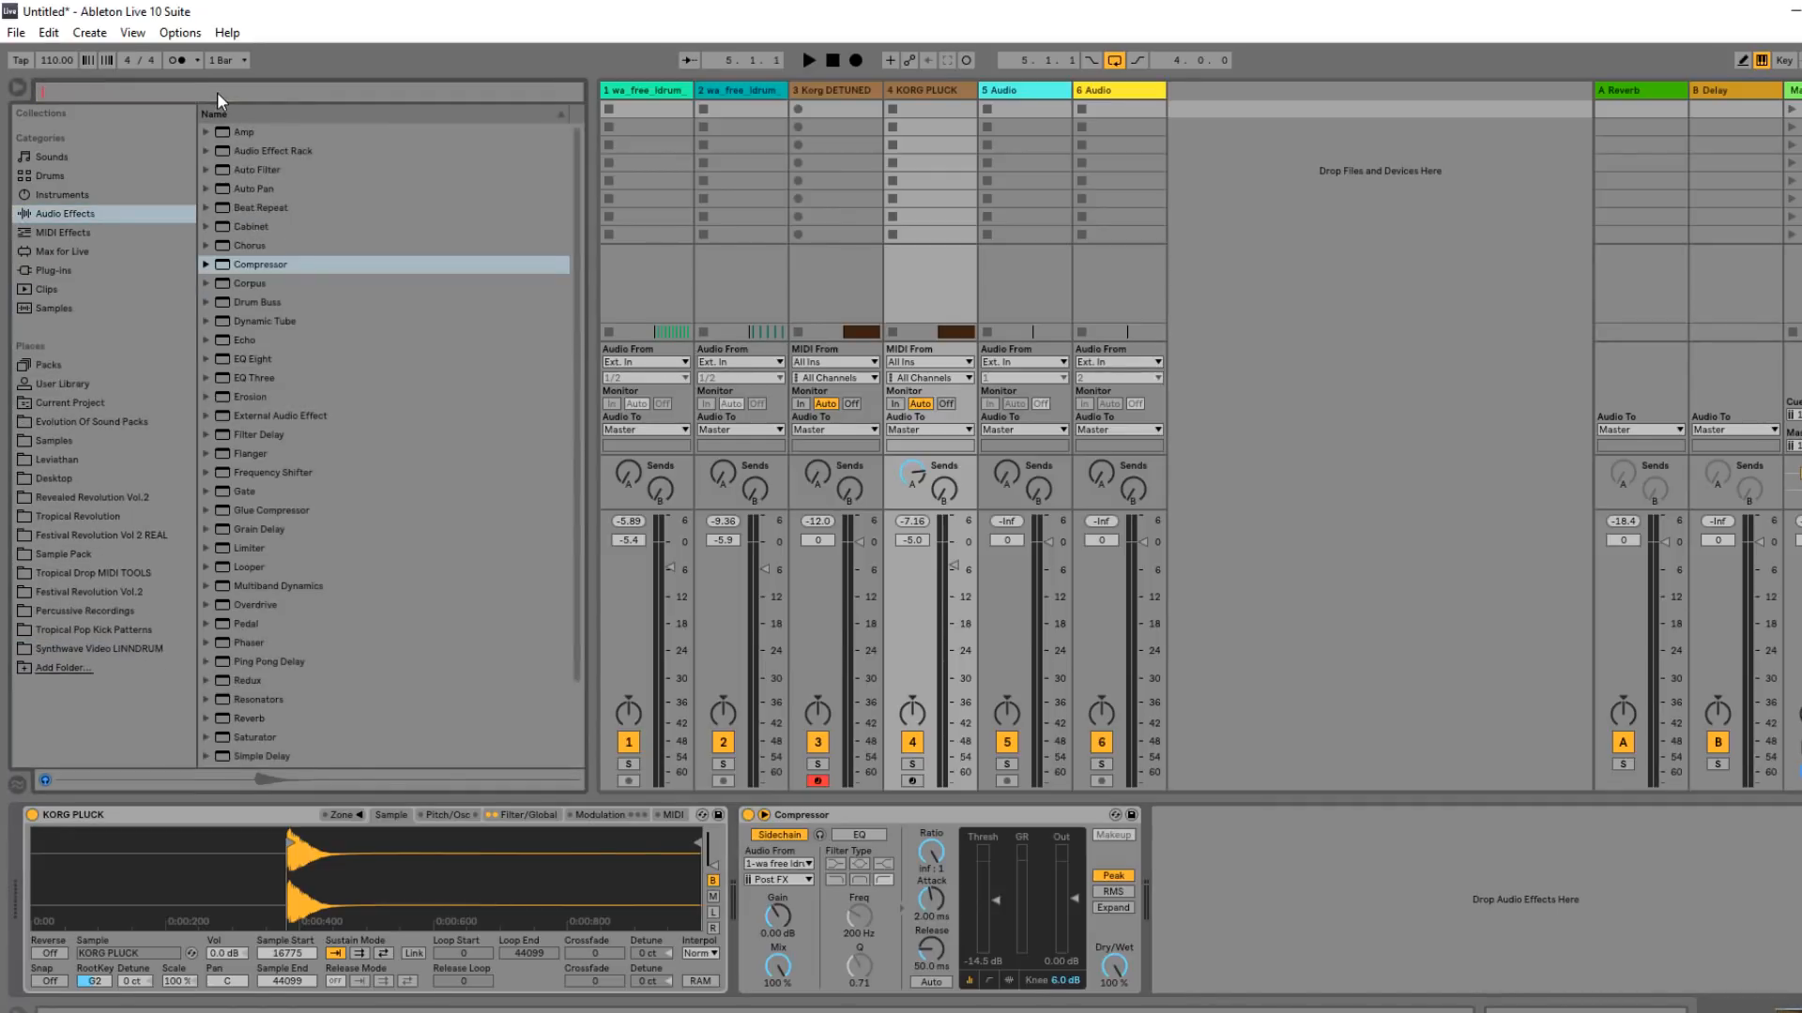
{"action": "type", "text": "HAAS"}
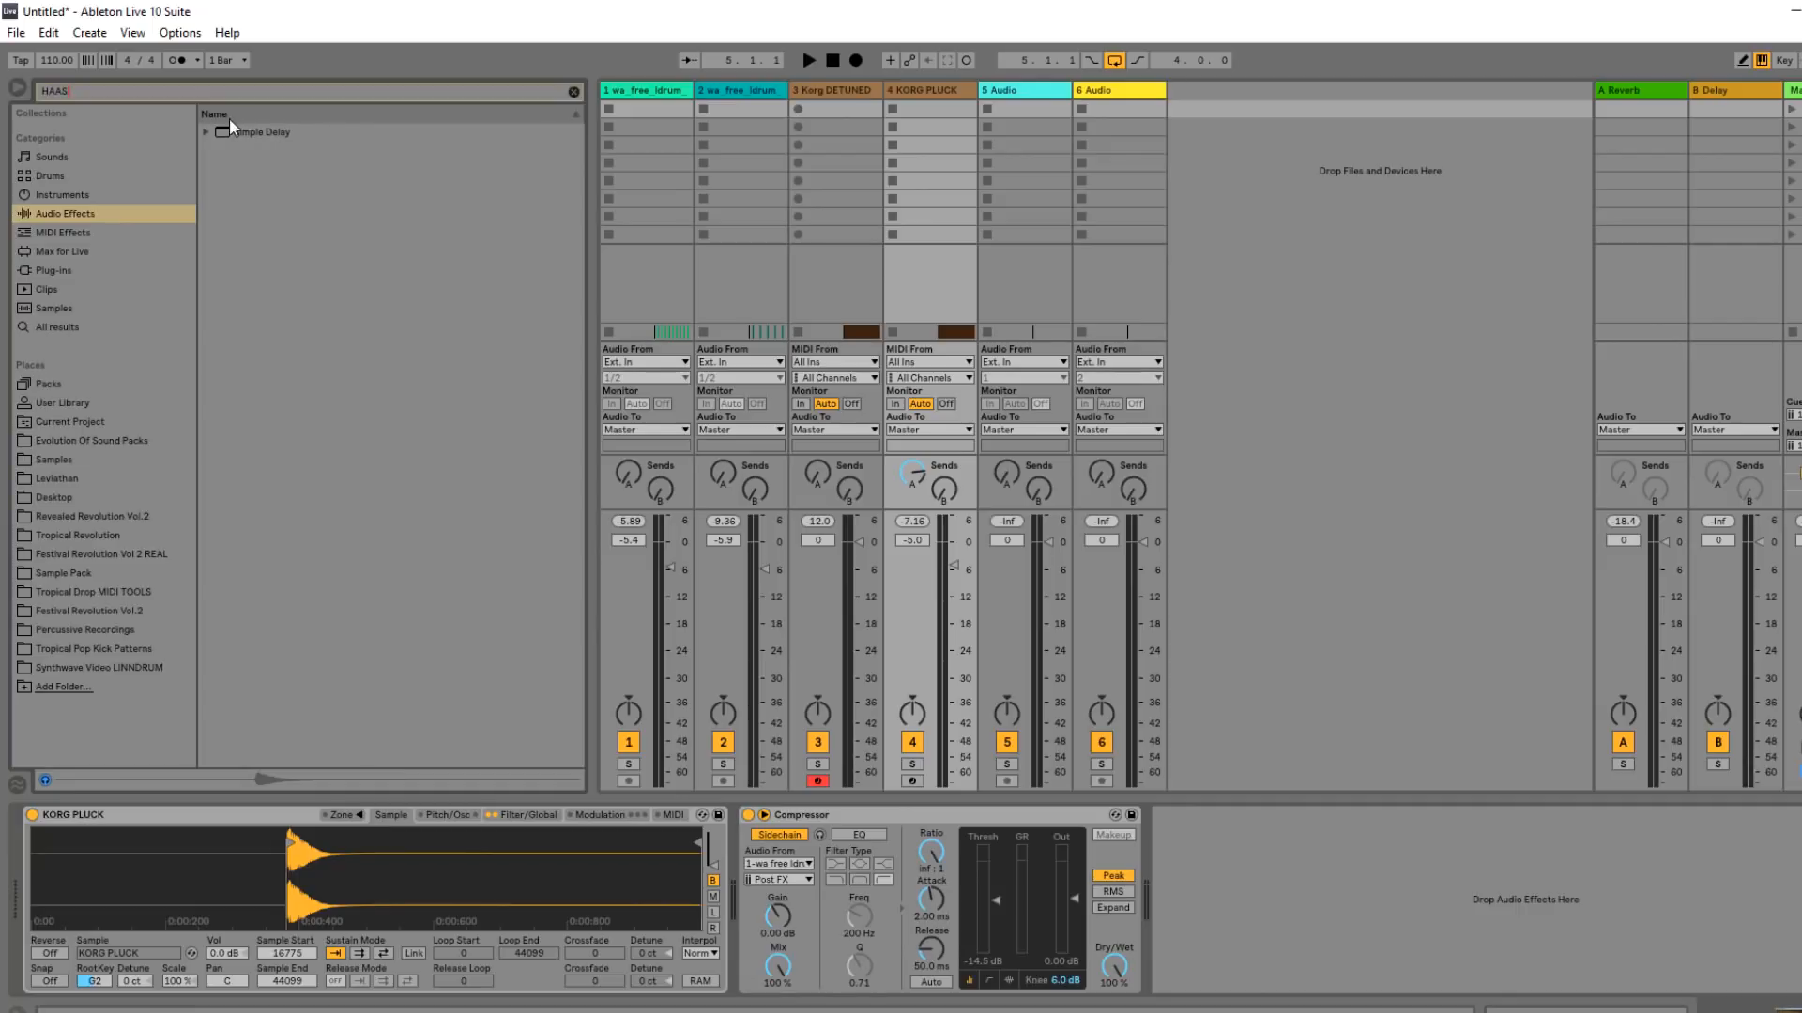
Insert the HAAS EFFECT Simple Delay preset on the pluck track between the Sampler and the Compressor.
{"action": "left_click_drag", "start_coordinate": [251, 150], "coordinate": [947, 122]}
{"action": "left_click_drag", "start_coordinate": [829, 775], "coordinate": [343, 132]}
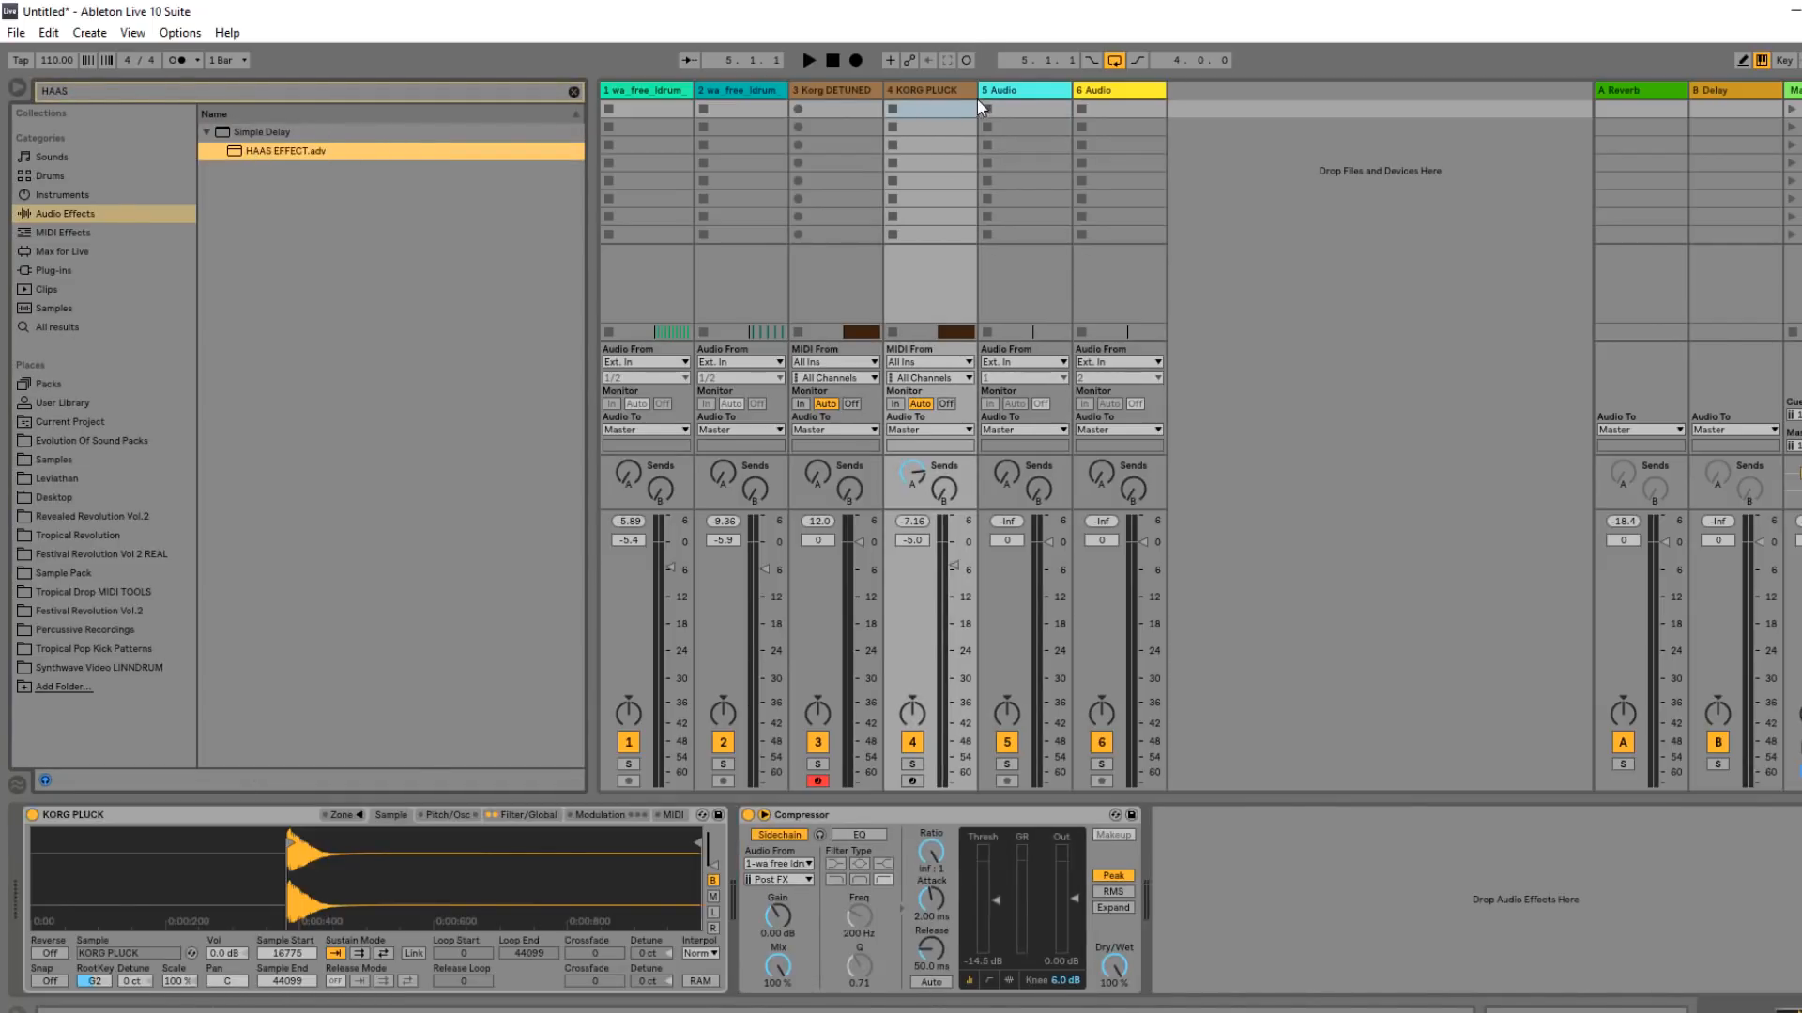
{"action": "left_click", "coordinate": [963, 91]}
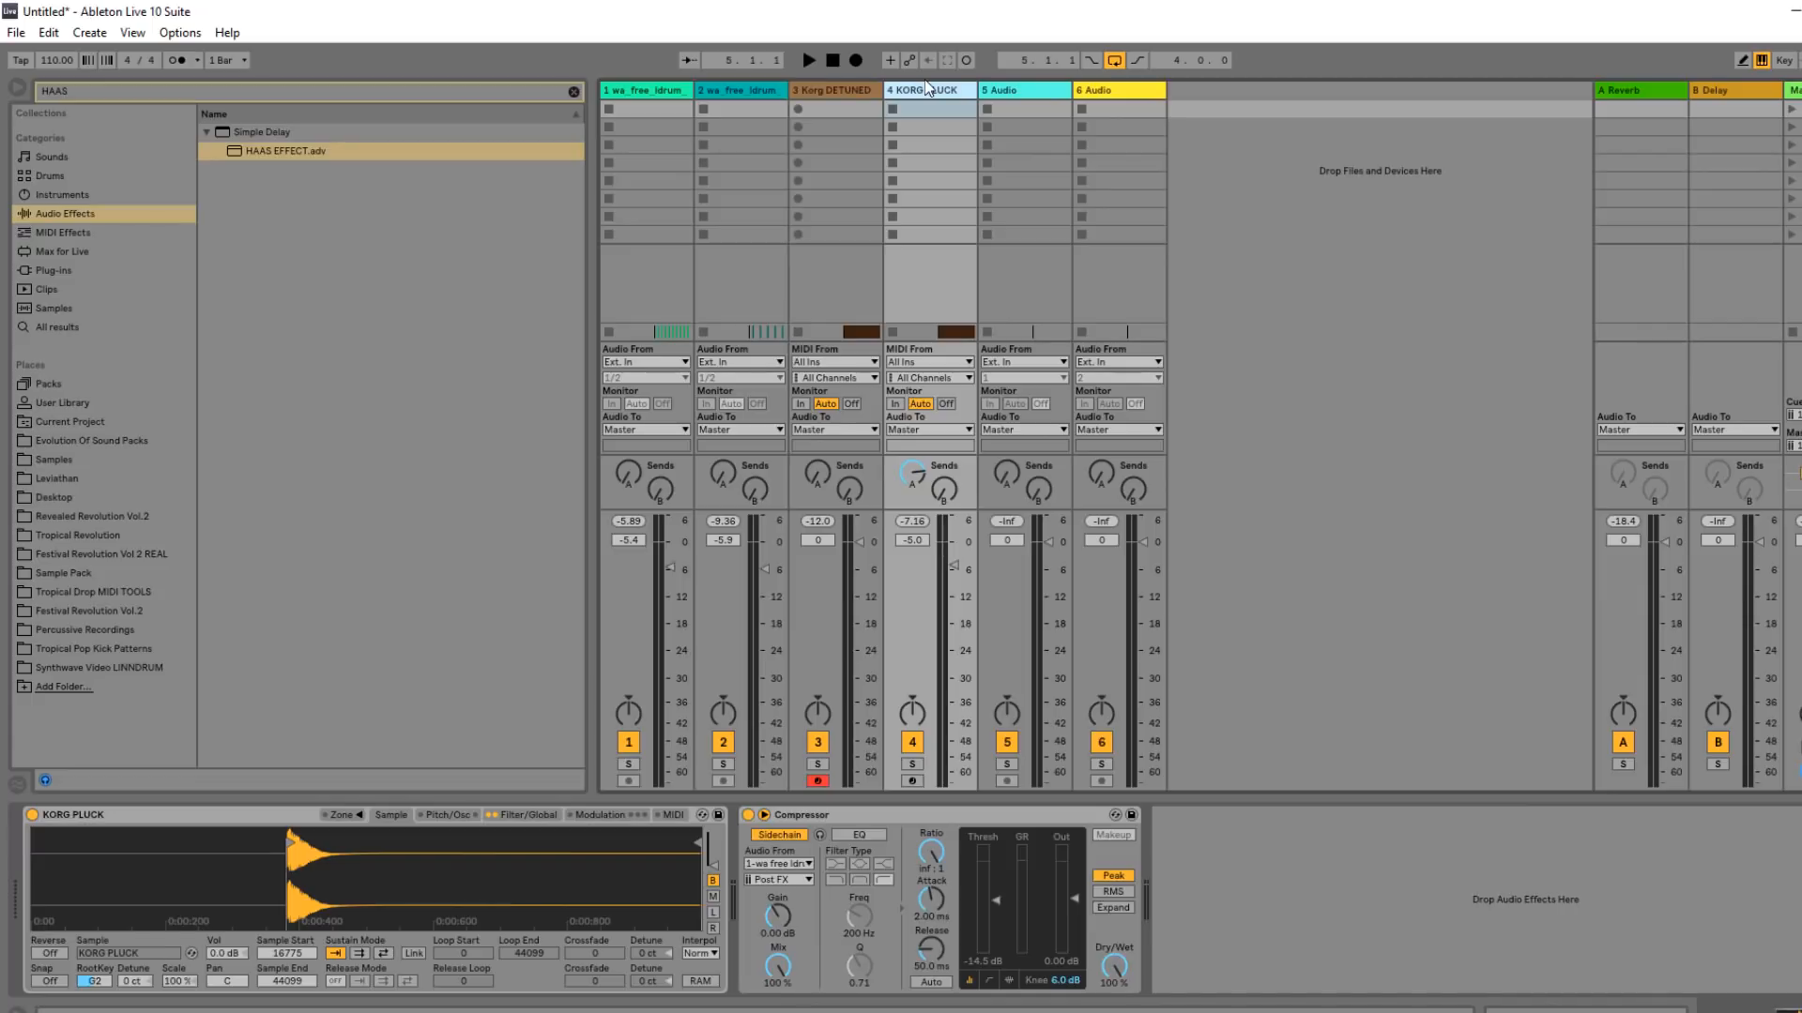
{"action": "left_click_drag", "start_coordinate": [312, 143], "coordinate": [741, 892]}
Play the loop, lower the pluck track's volume to -10.5 dB and adjust its Reverb send.
{"action": "key", "text": "space"}
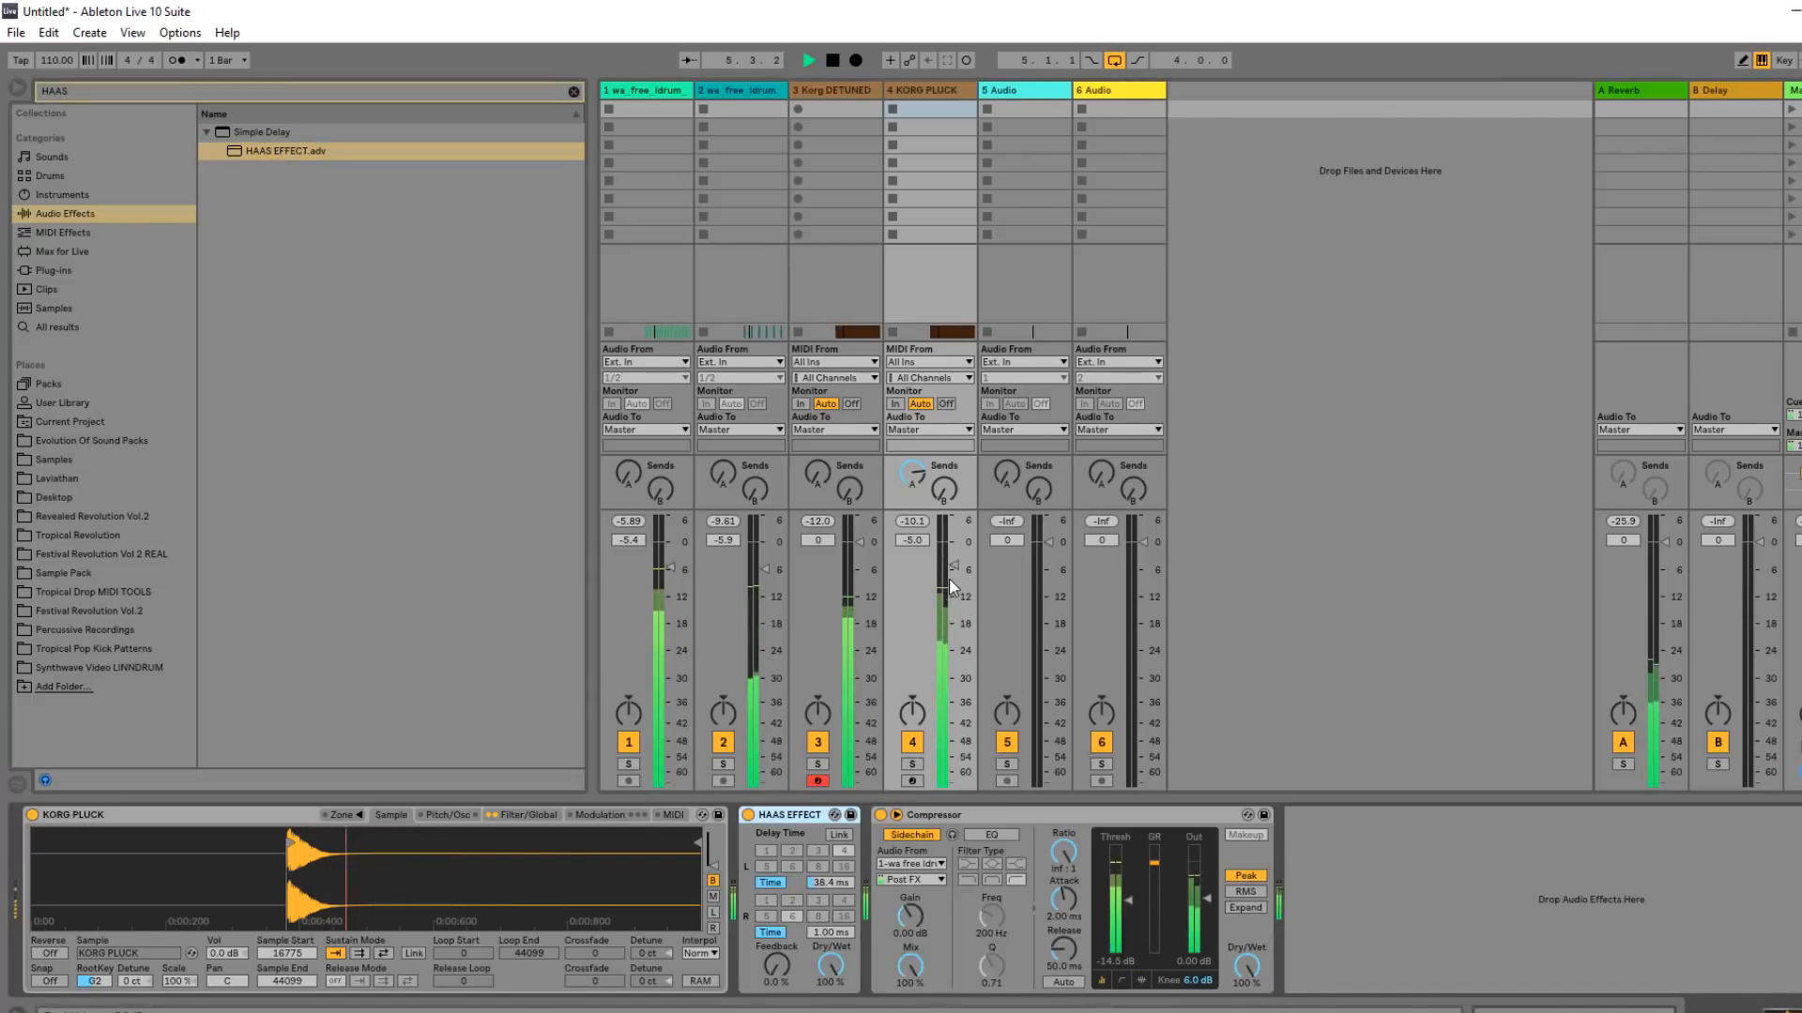
{"action": "left_click_drag", "start_coordinate": [953, 568], "coordinate": [951, 584]}
{"action": "left_click_drag", "start_coordinate": [912, 474], "coordinate": [912, 463]}
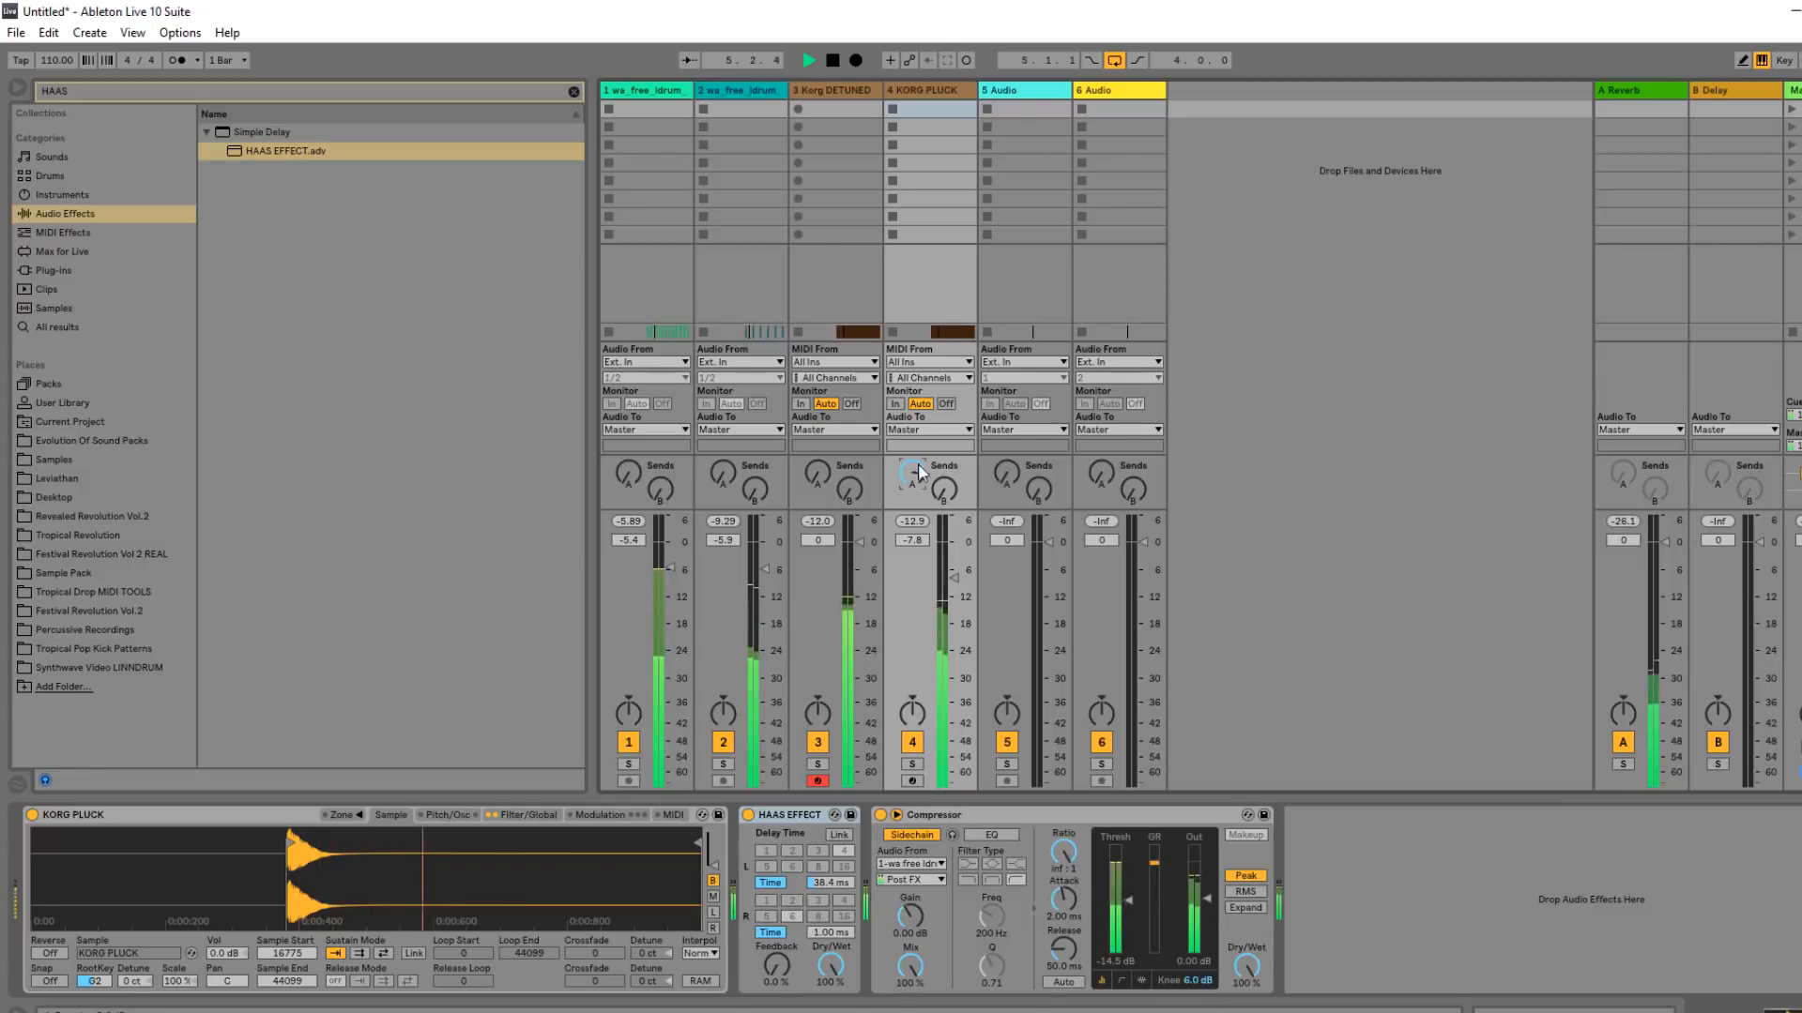
{"action": "left_click_drag", "start_coordinate": [953, 579], "coordinate": [954, 594]}
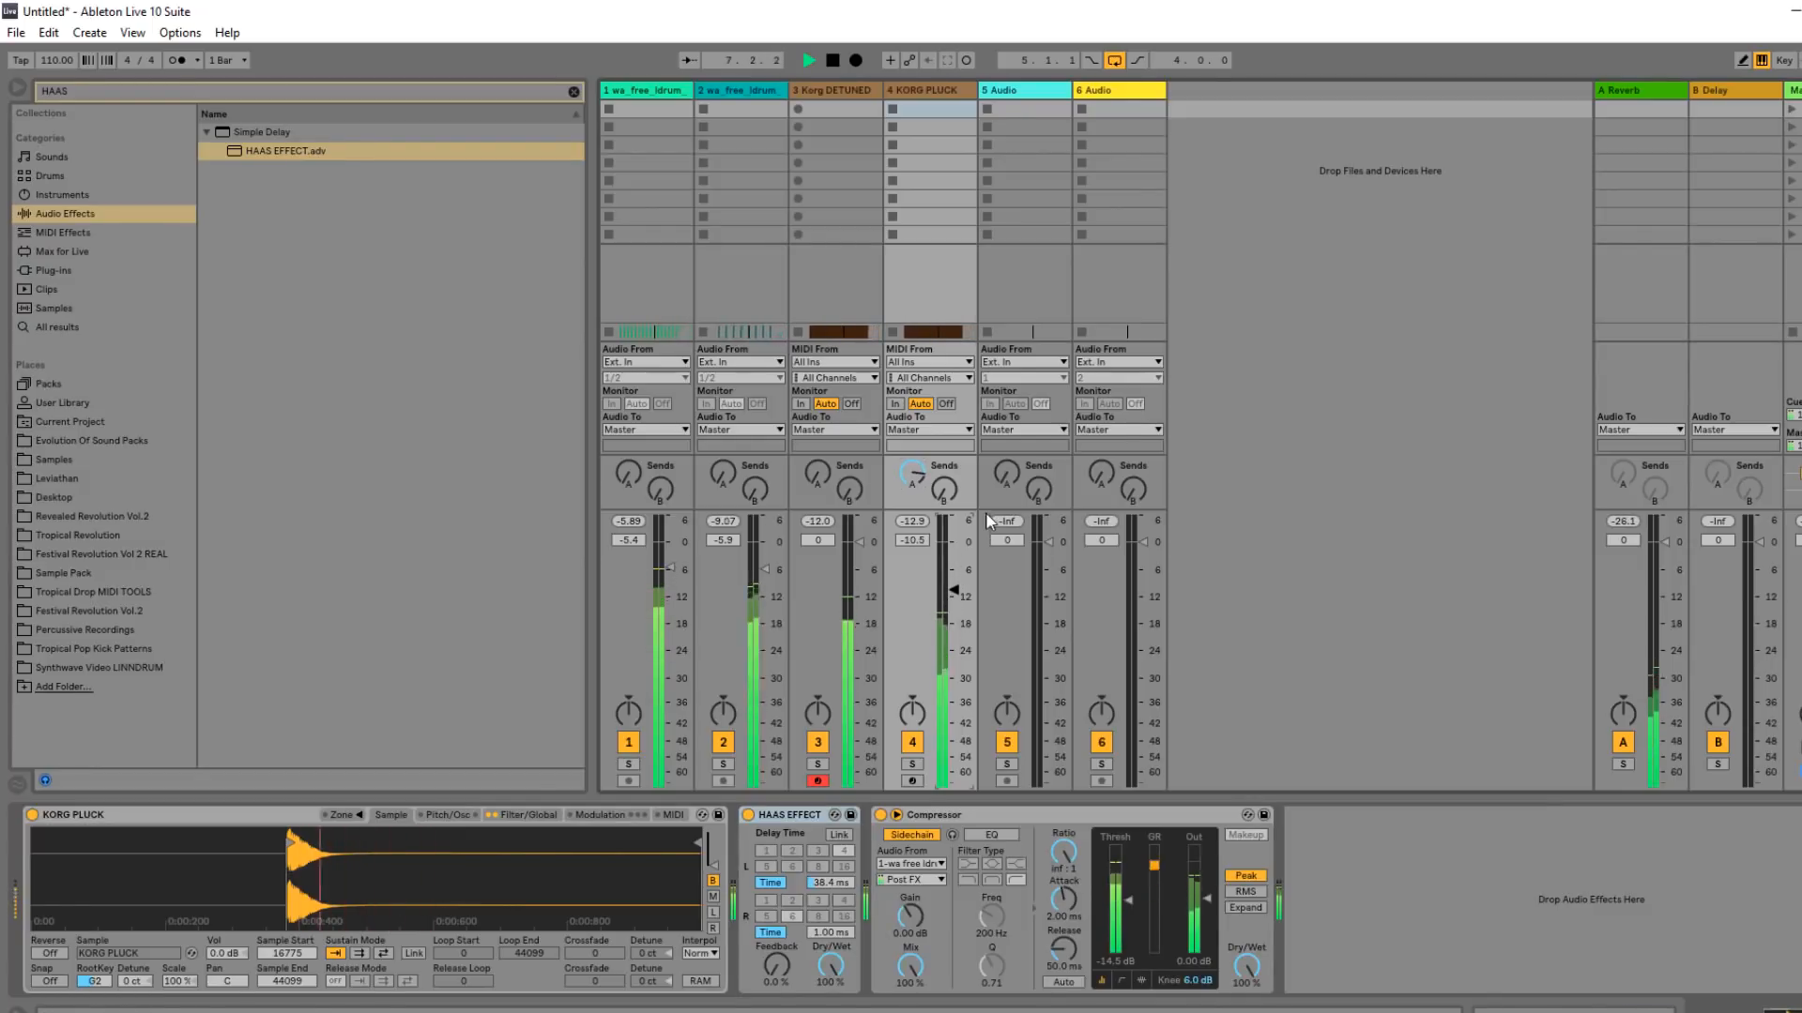
Return to the arrangement, find EQ Eight in the audio effects and insert it directly after the pluck track's Sampler.
{"action": "key", "text": "Tab"}
{"action": "left_click", "coordinate": [1097, 435]}
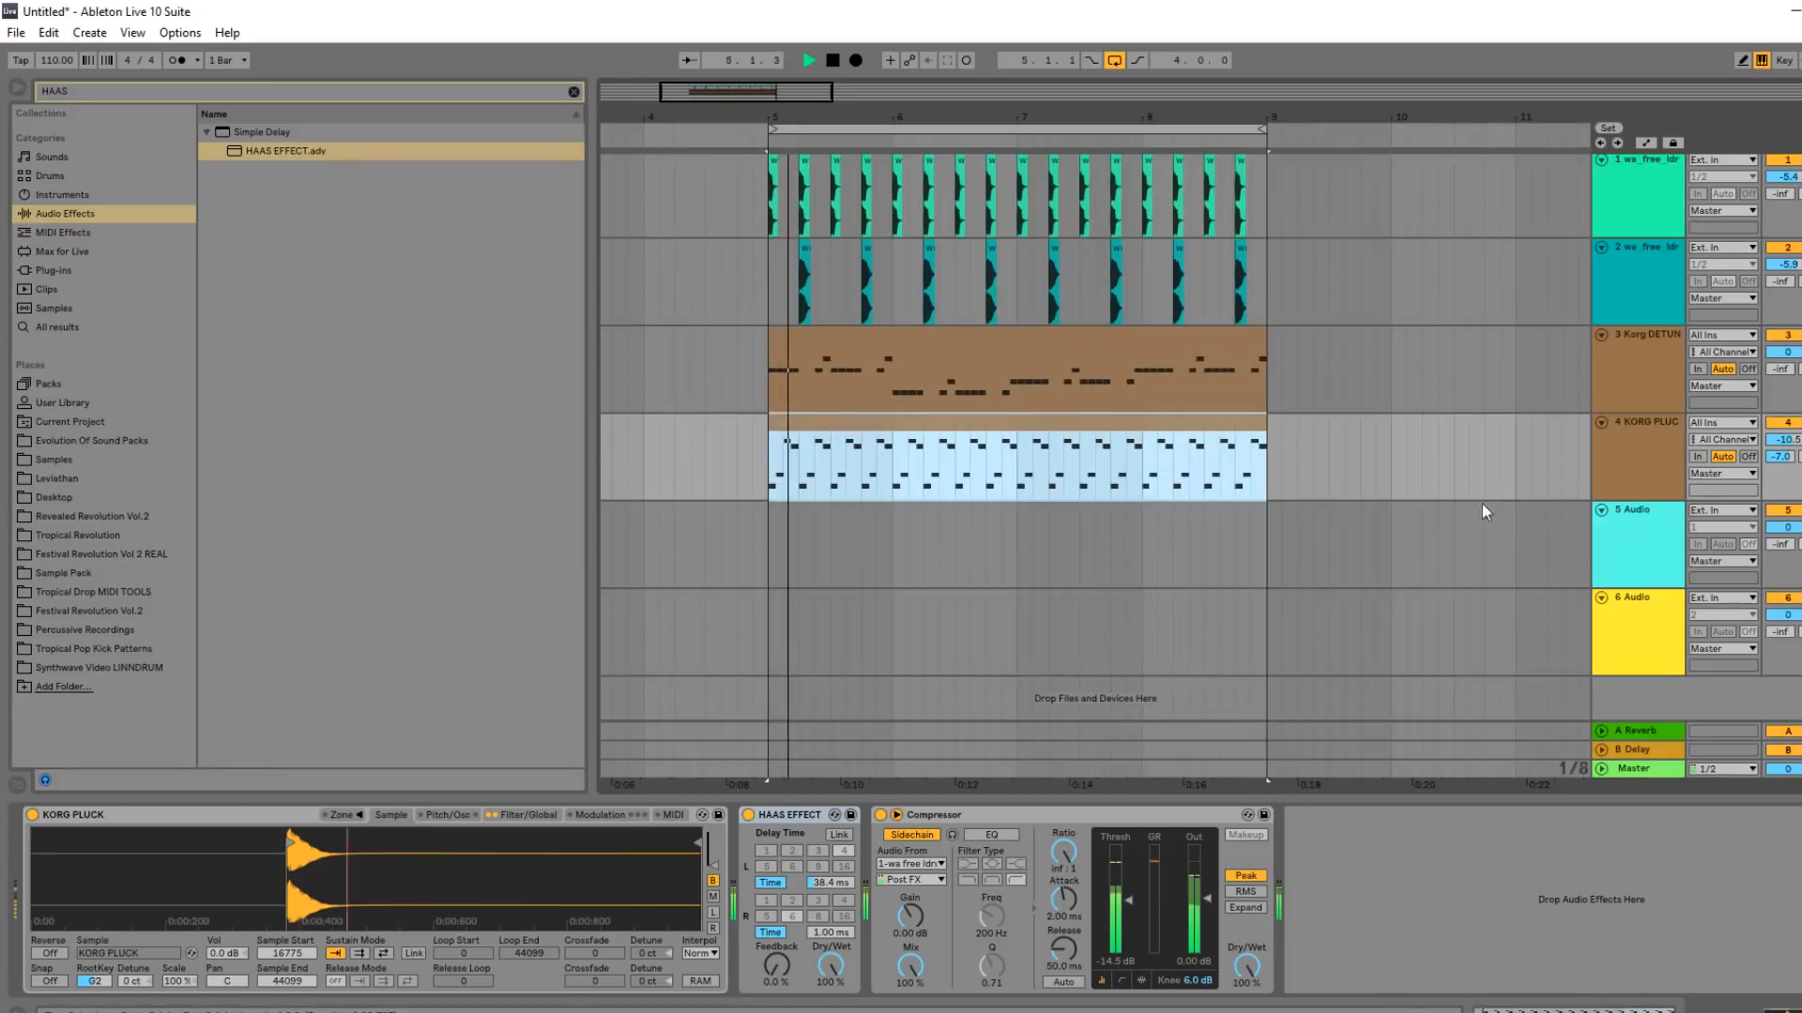
{"action": "double_click", "coordinate": [1626, 453]}
{"action": "key", "text": "space"}
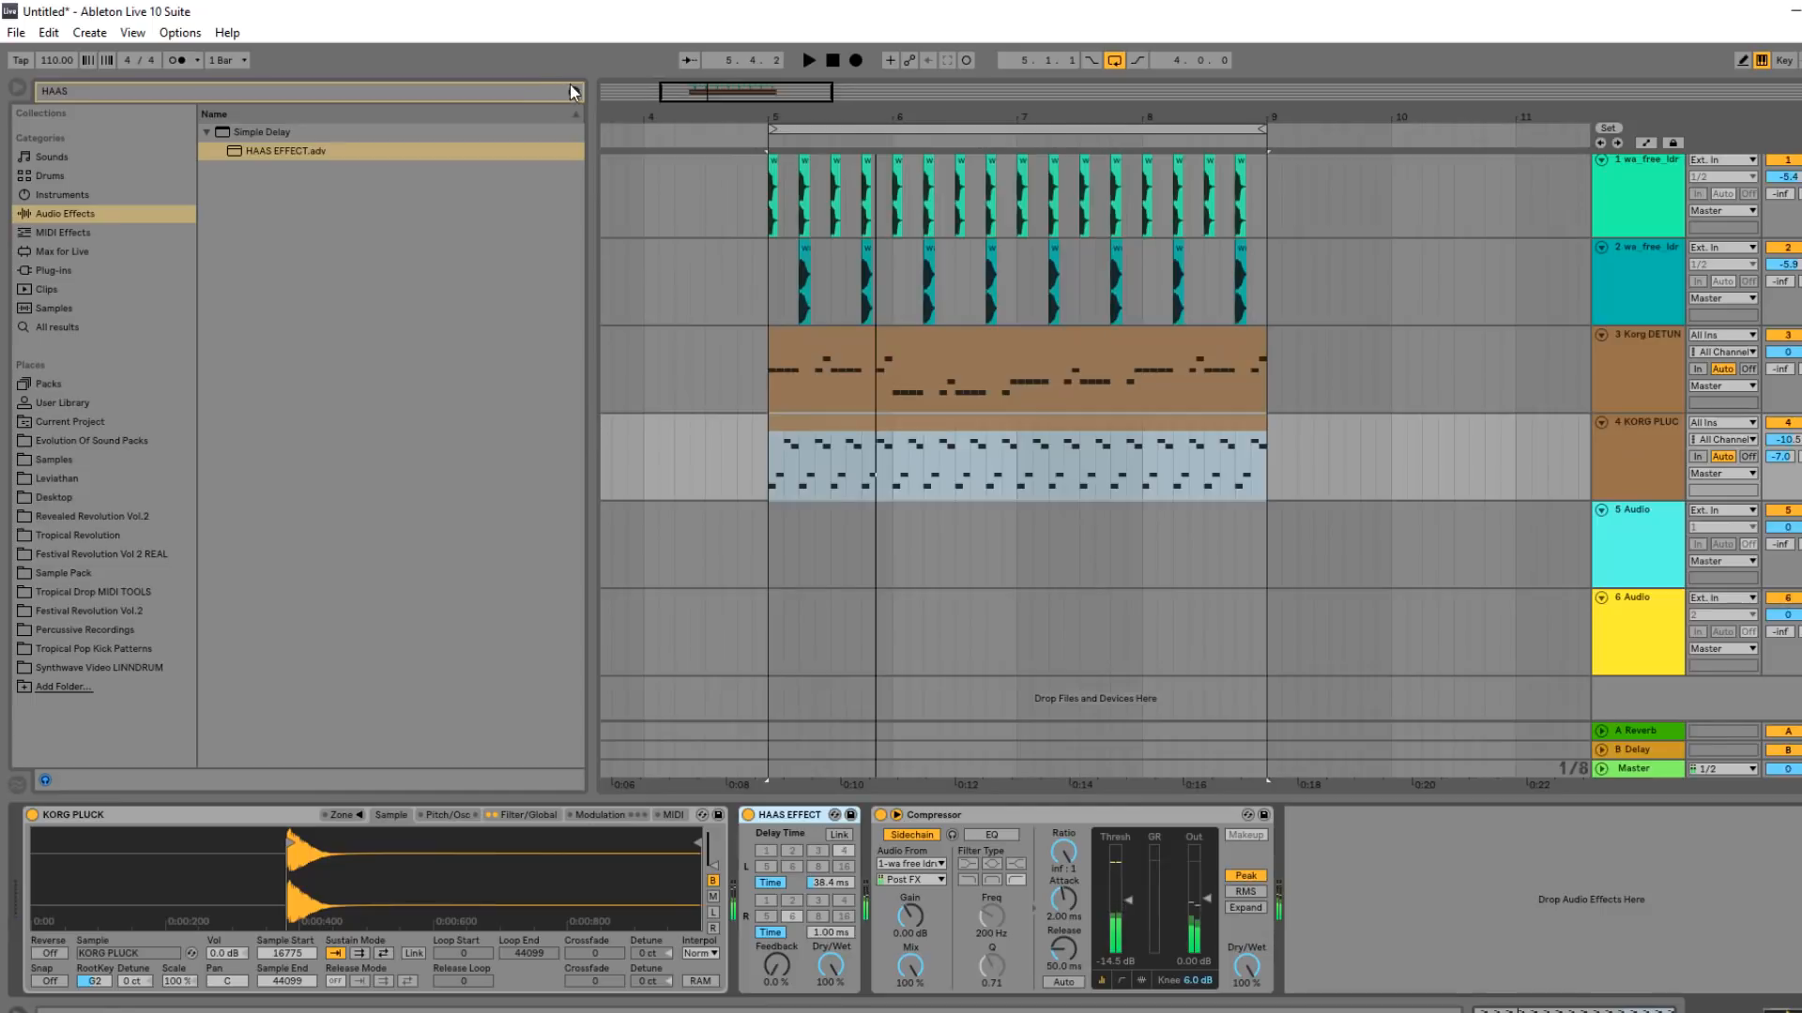
{"action": "key", "text": "q"}
{"action": "left_click", "coordinate": [575, 114]}
{"action": "left_click", "coordinate": [574, 92]}
{"action": "key", "text": "ctrl+f"}
{"action": "type", "text": "EQ"}
{"action": "left_click_drag", "start_coordinate": [268, 153], "coordinate": [727, 816]}
Shape the pluck's EQ Eight during playback with a low cut on band 2 and band 3 at 1.82 kHz, -0.62 dB.
{"action": "key", "text": "space"}
{"action": "left_click", "coordinate": [858, 969]}
{"action": "left_click", "coordinate": [852, 864]}
{"action": "mouse_move", "coordinate": [937, 889]}
{"action": "left_mouse_down"}
{"action": "mouse_move", "coordinate": [938, 916]}
{"action": "mouse_move", "coordinate": [962, 901]}
{"action": "left_mouse_up"}
{"action": "left_click_drag", "start_coordinate": [1088, 890], "coordinate": [1039, 893]}
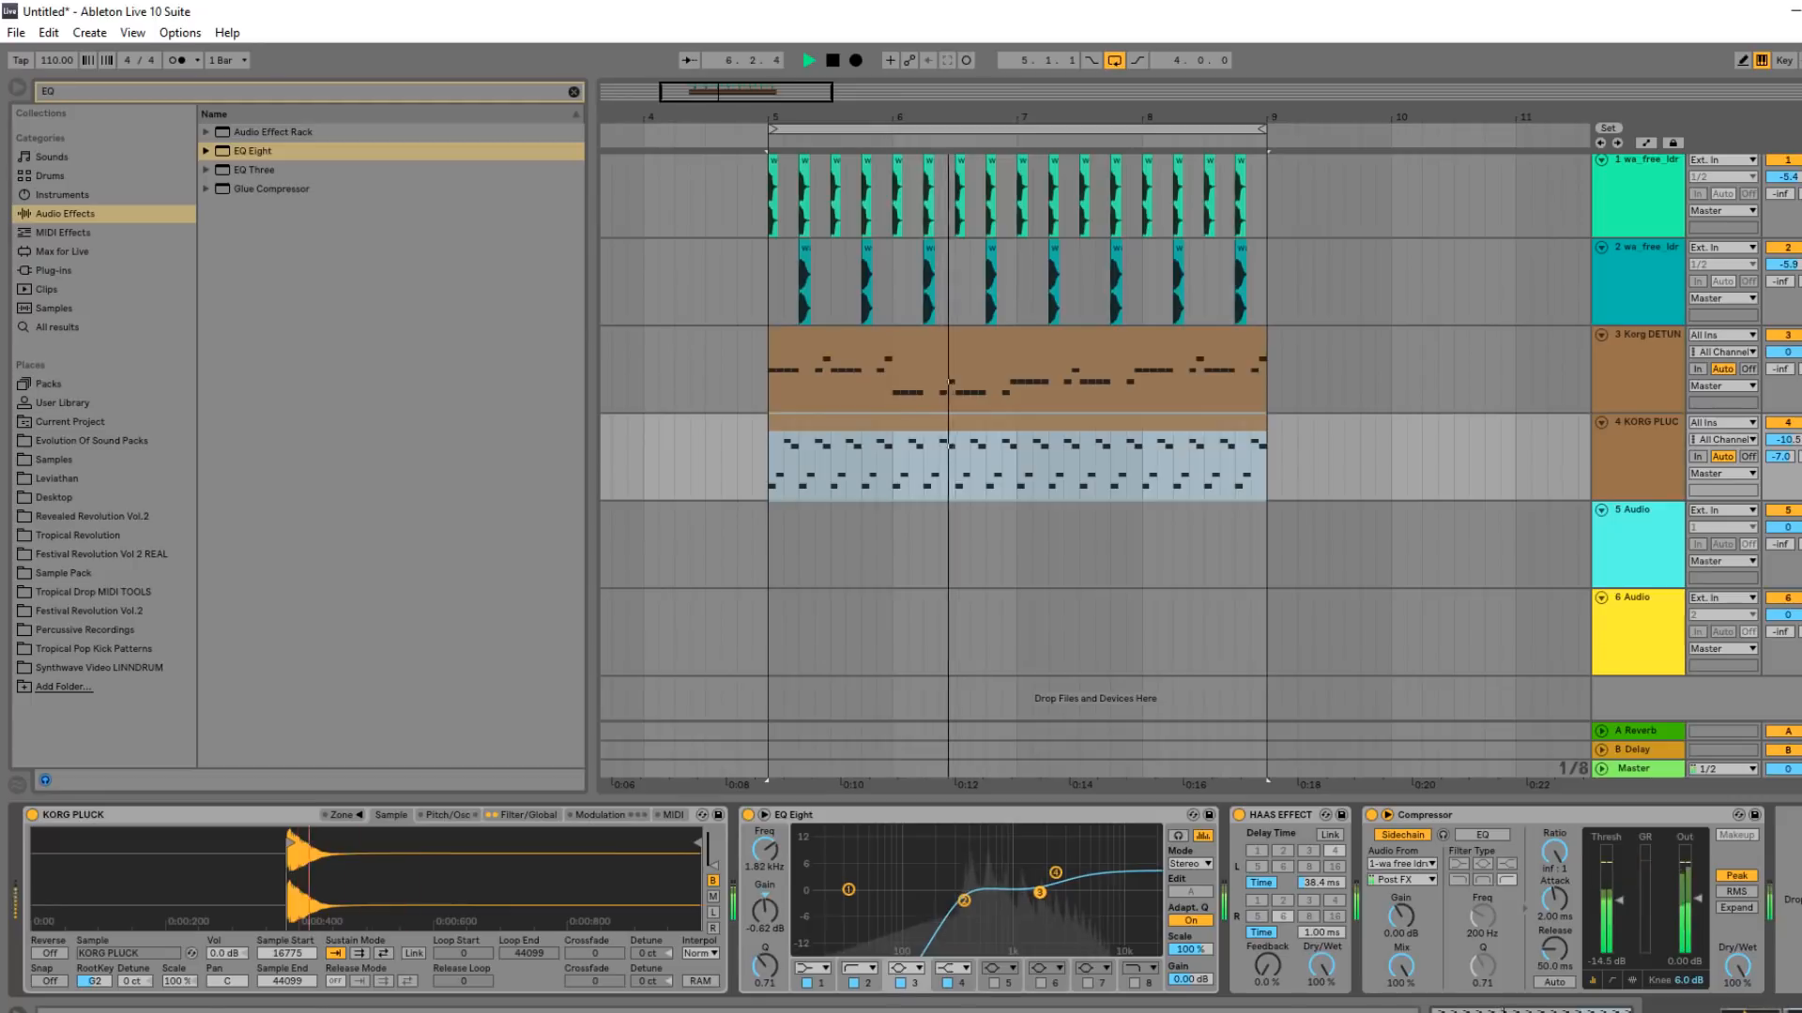
Fine-tune the pluck track's volume against the playing loop, settling on -10.7 dB.
{"action": "left_click", "coordinate": [1621, 420]}
{"action": "left_click_drag", "start_coordinate": [1782, 443], "coordinate": [1782, 448]}
{"action": "left_click", "coordinate": [1618, 901]}
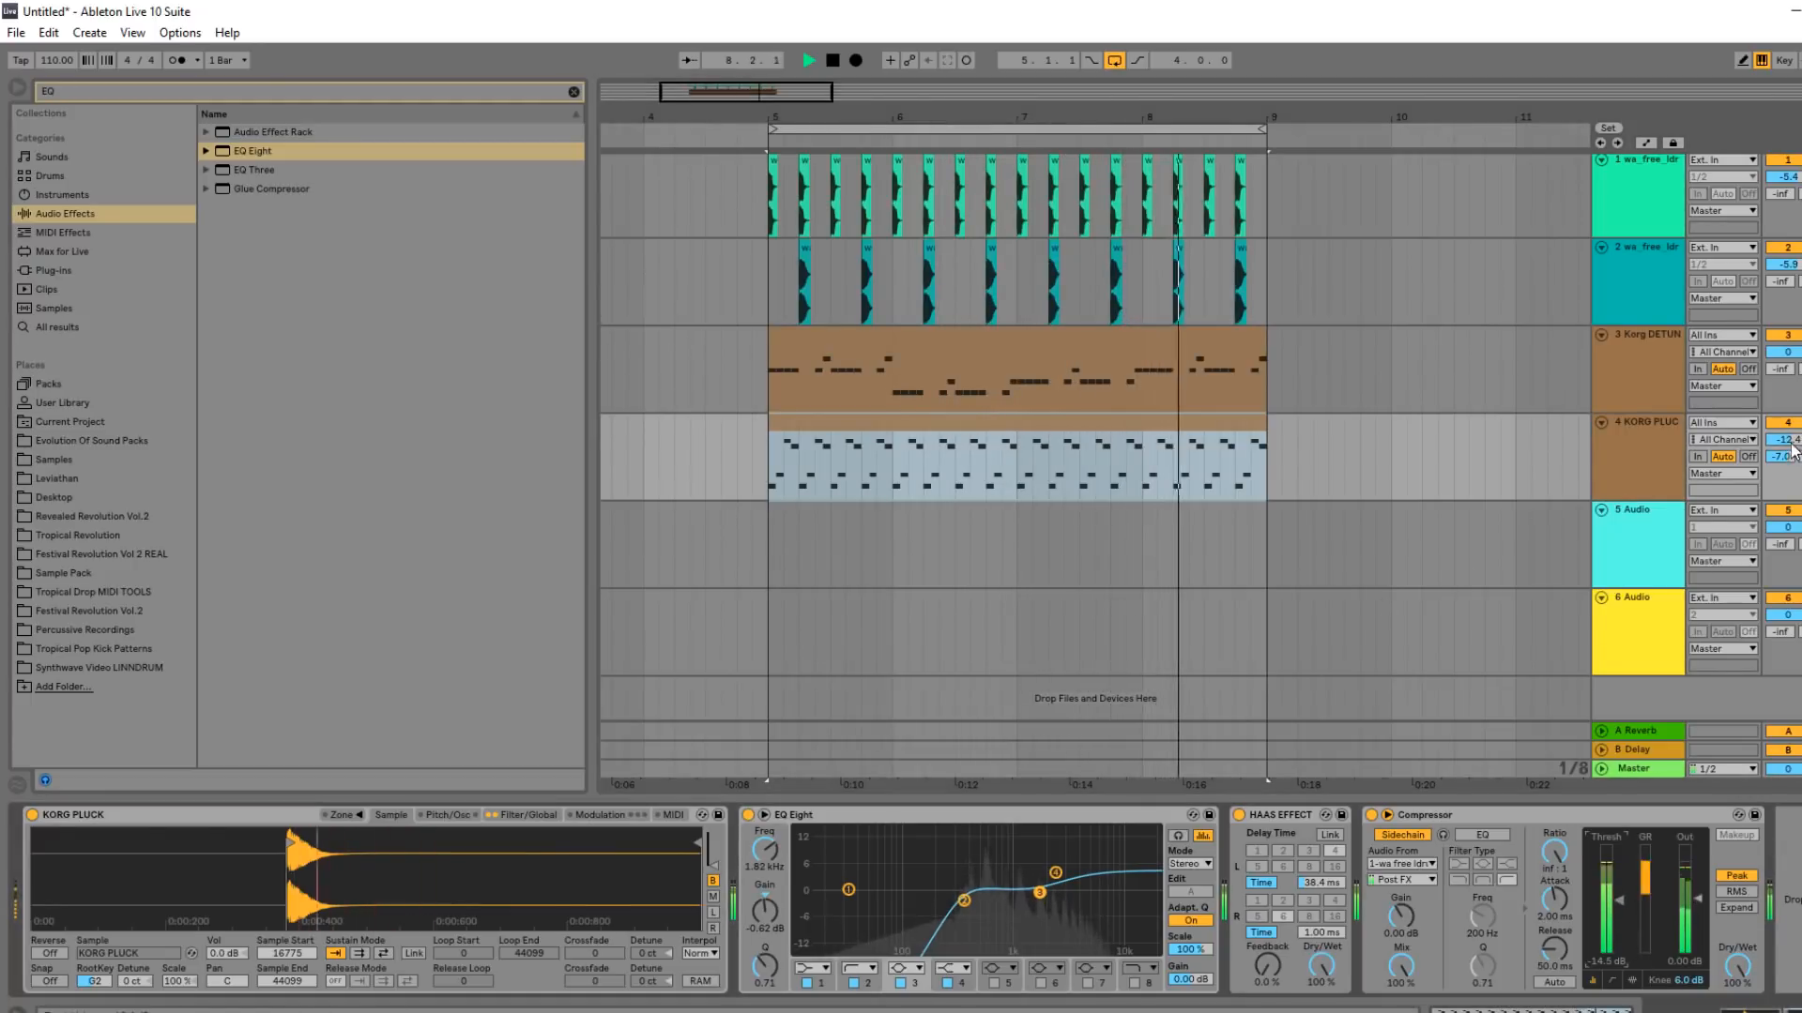
Stop playback and duplicate the KORG PLUCK track with its clip and devices.
{"action": "left_click", "coordinate": [924, 434]}
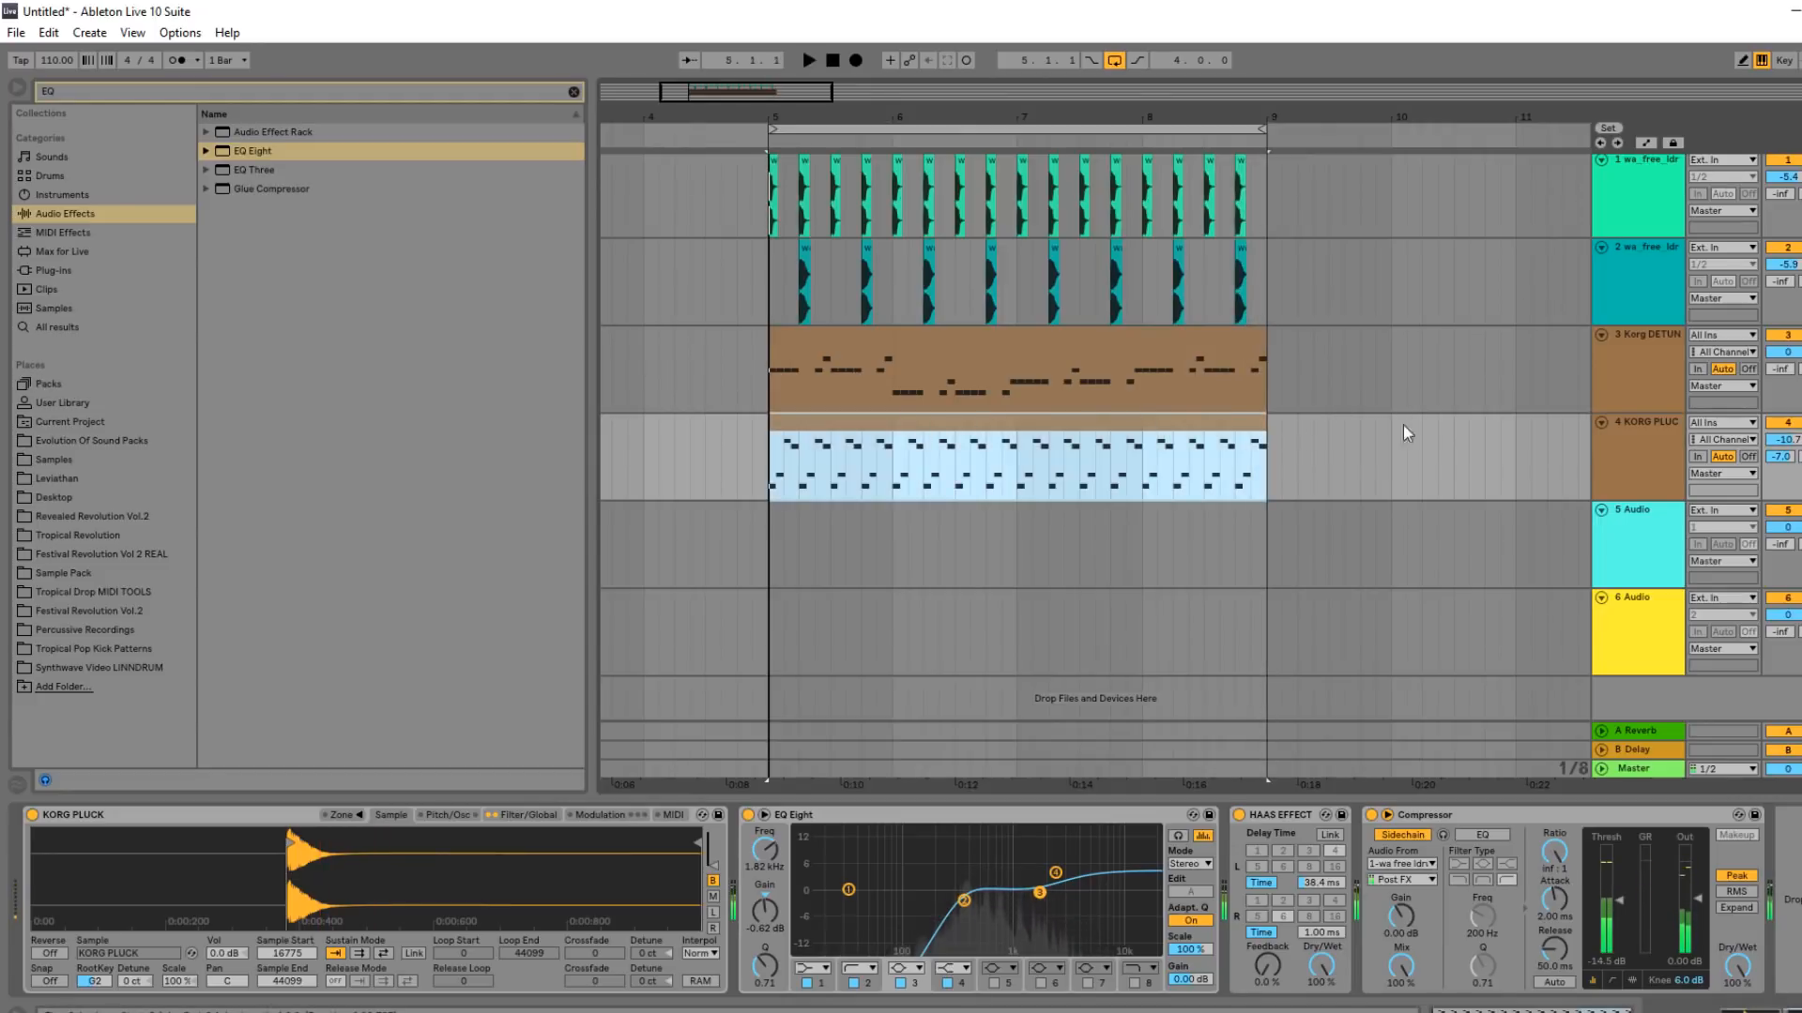
{"action": "left_click", "coordinate": [1636, 436]}
{"action": "key", "text": "space"}
{"action": "key", "text": "ctrl+d"}
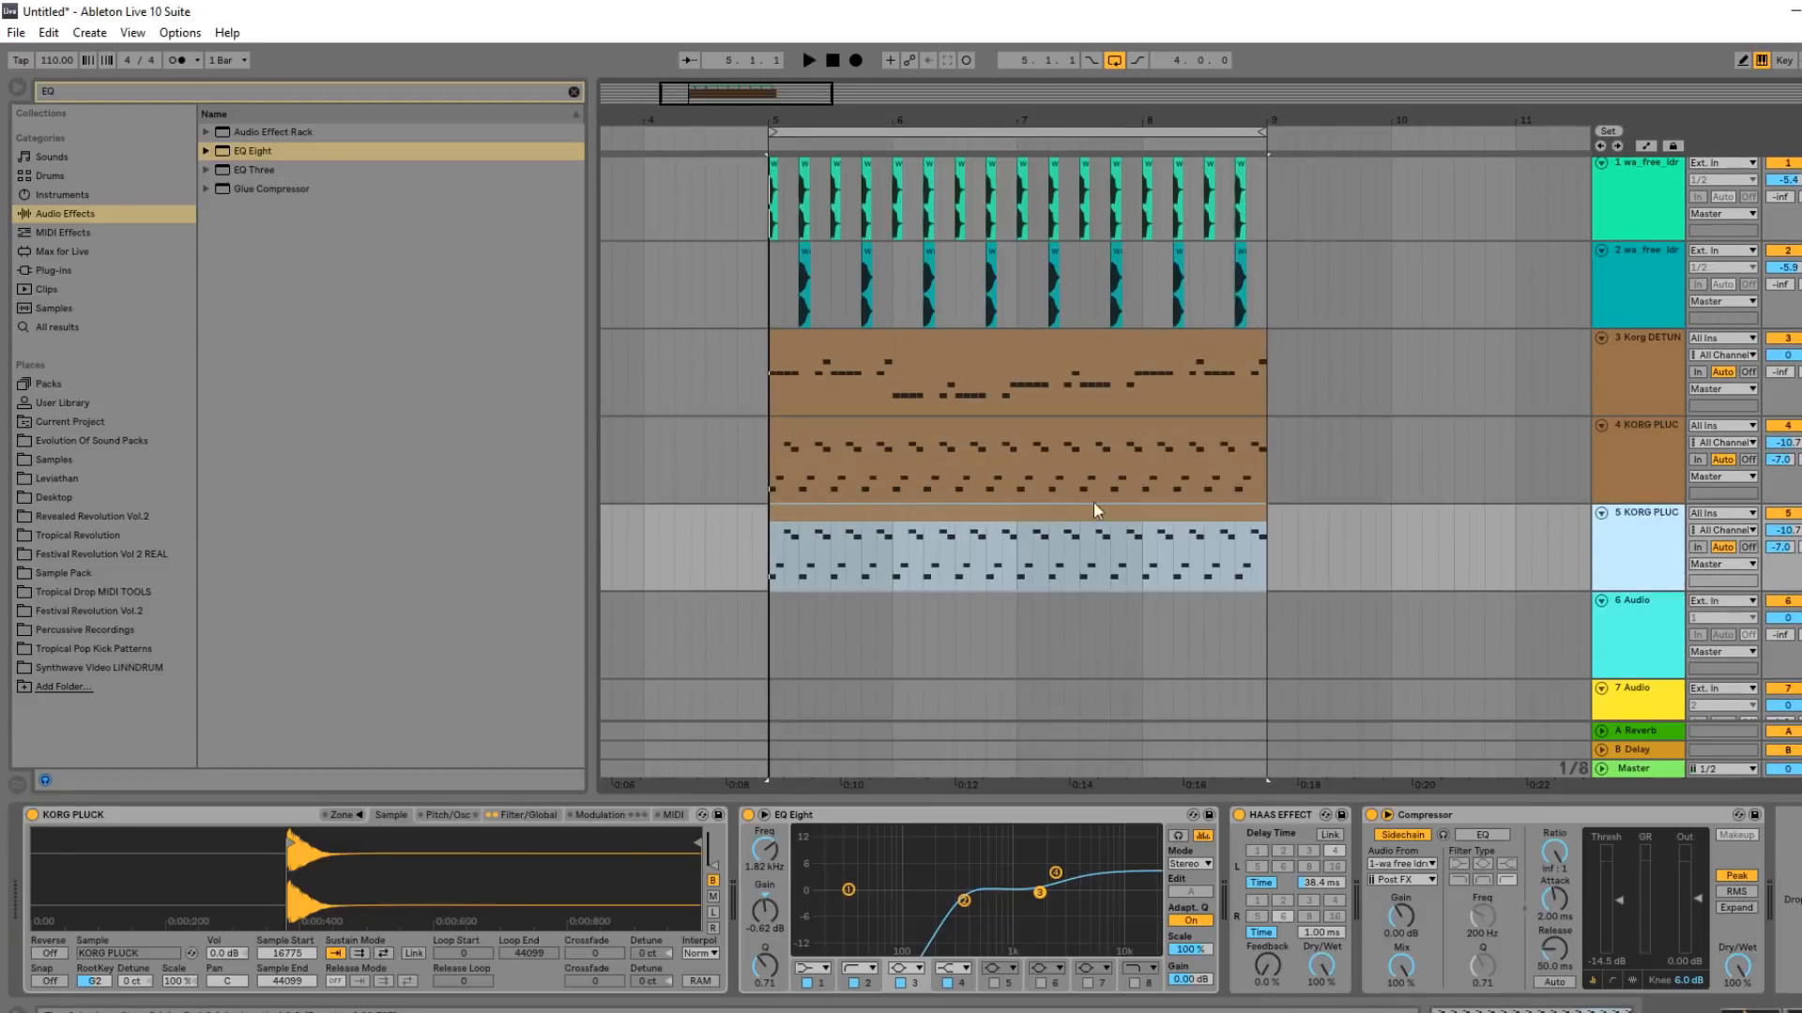
Delete the duplicated pluck clip and load KORG LEAD 2.wav from the Synthwave Video LINNDRUM folder into that track's Sampler.
{"action": "left_click", "coordinate": [890, 529]}
{"action": "key", "text": "Delete"}
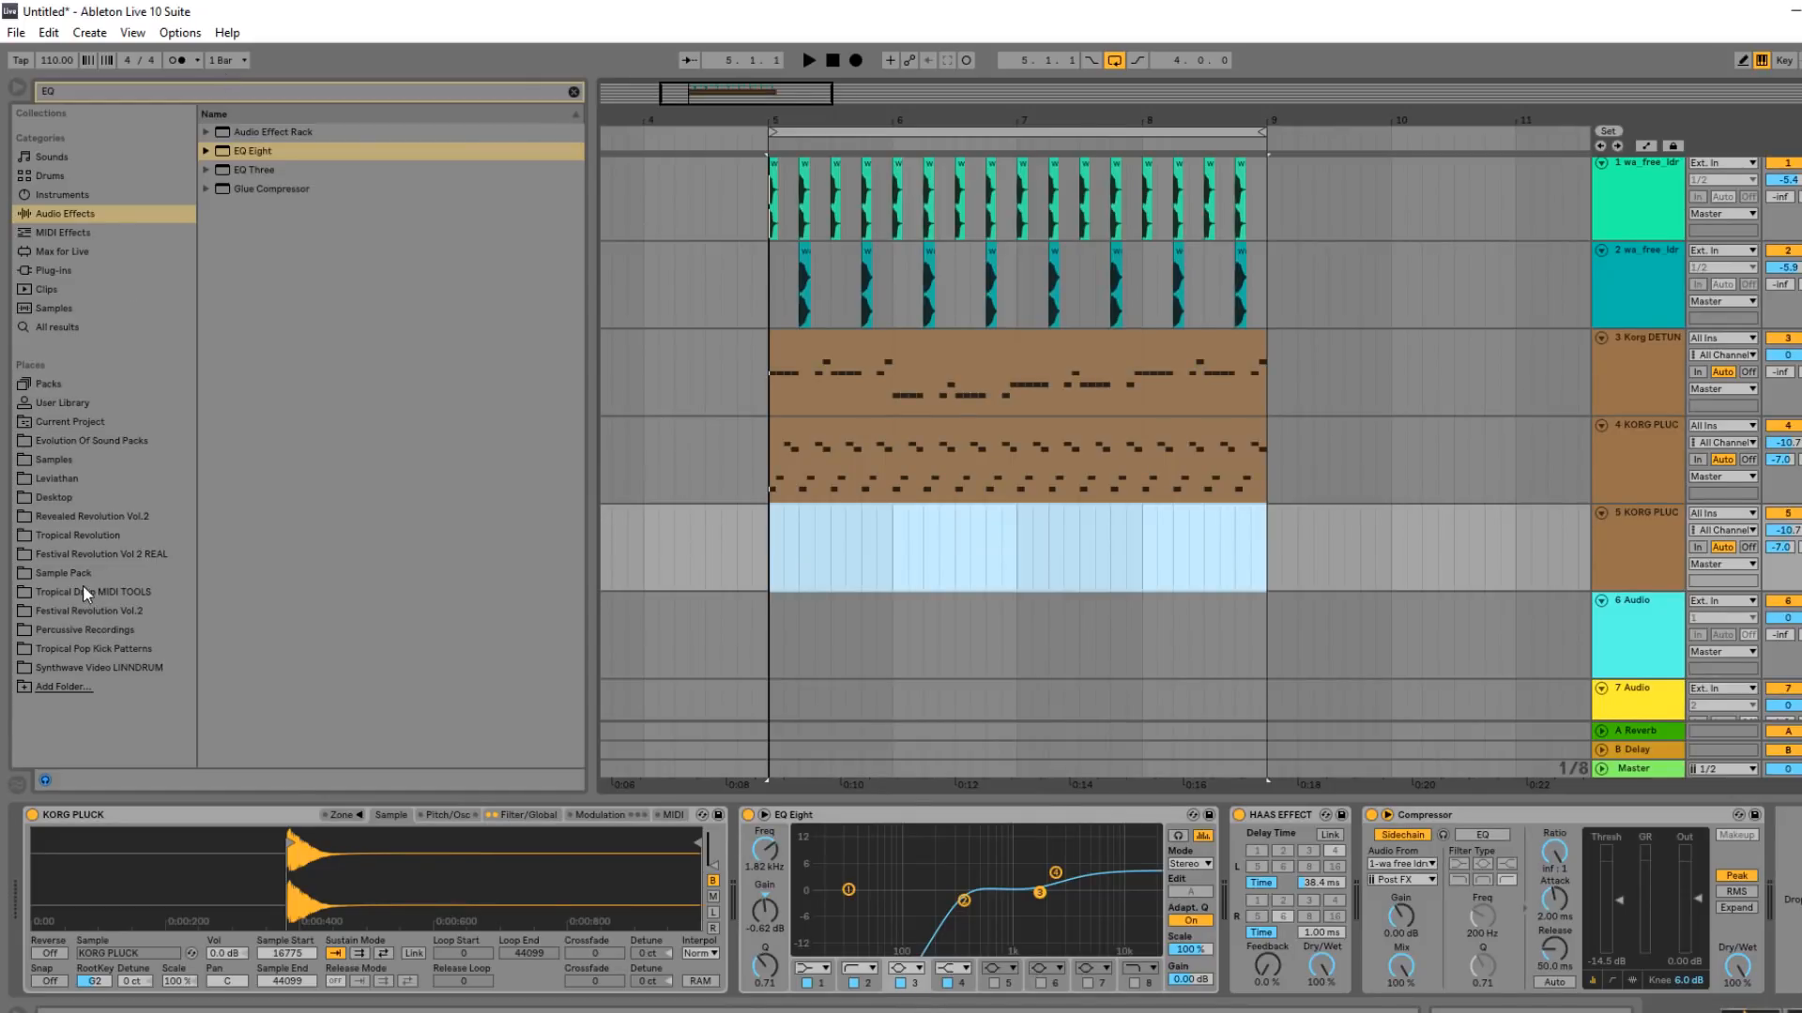
{"action": "left_click", "coordinate": [114, 664]}
{"action": "left_click", "coordinate": [573, 92]}
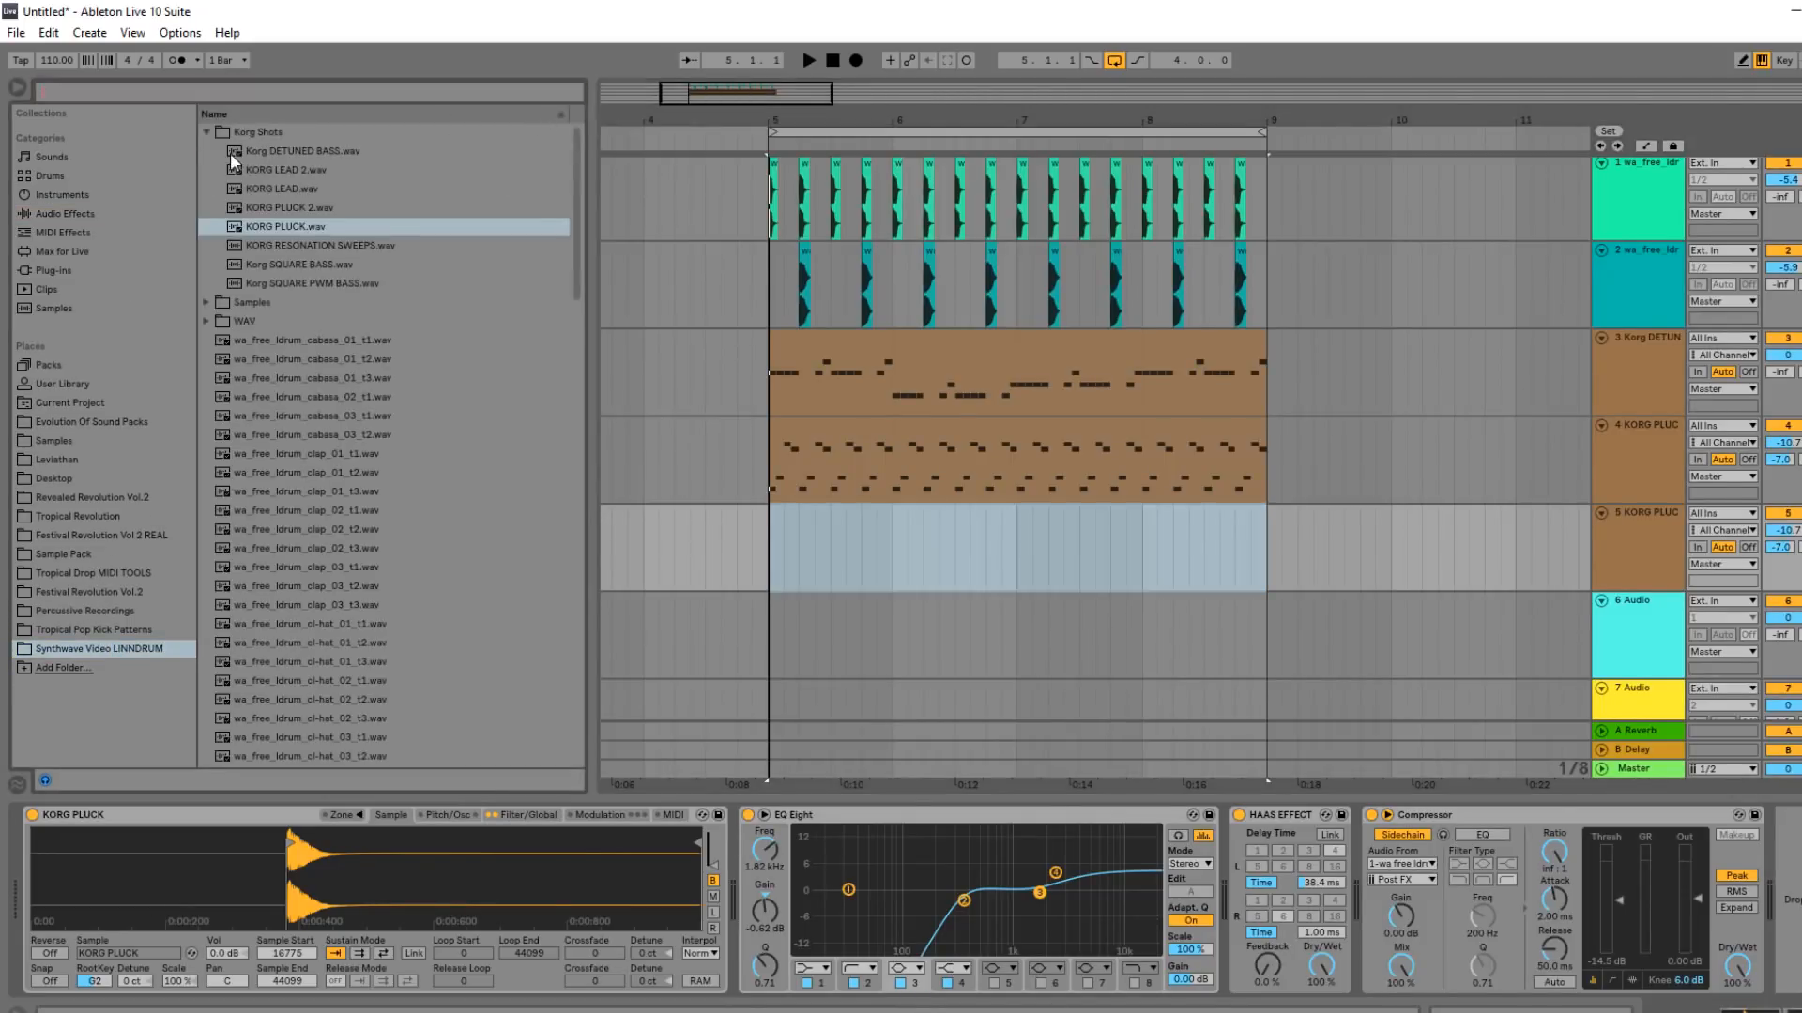
{"action": "left_click", "coordinate": [291, 189]}
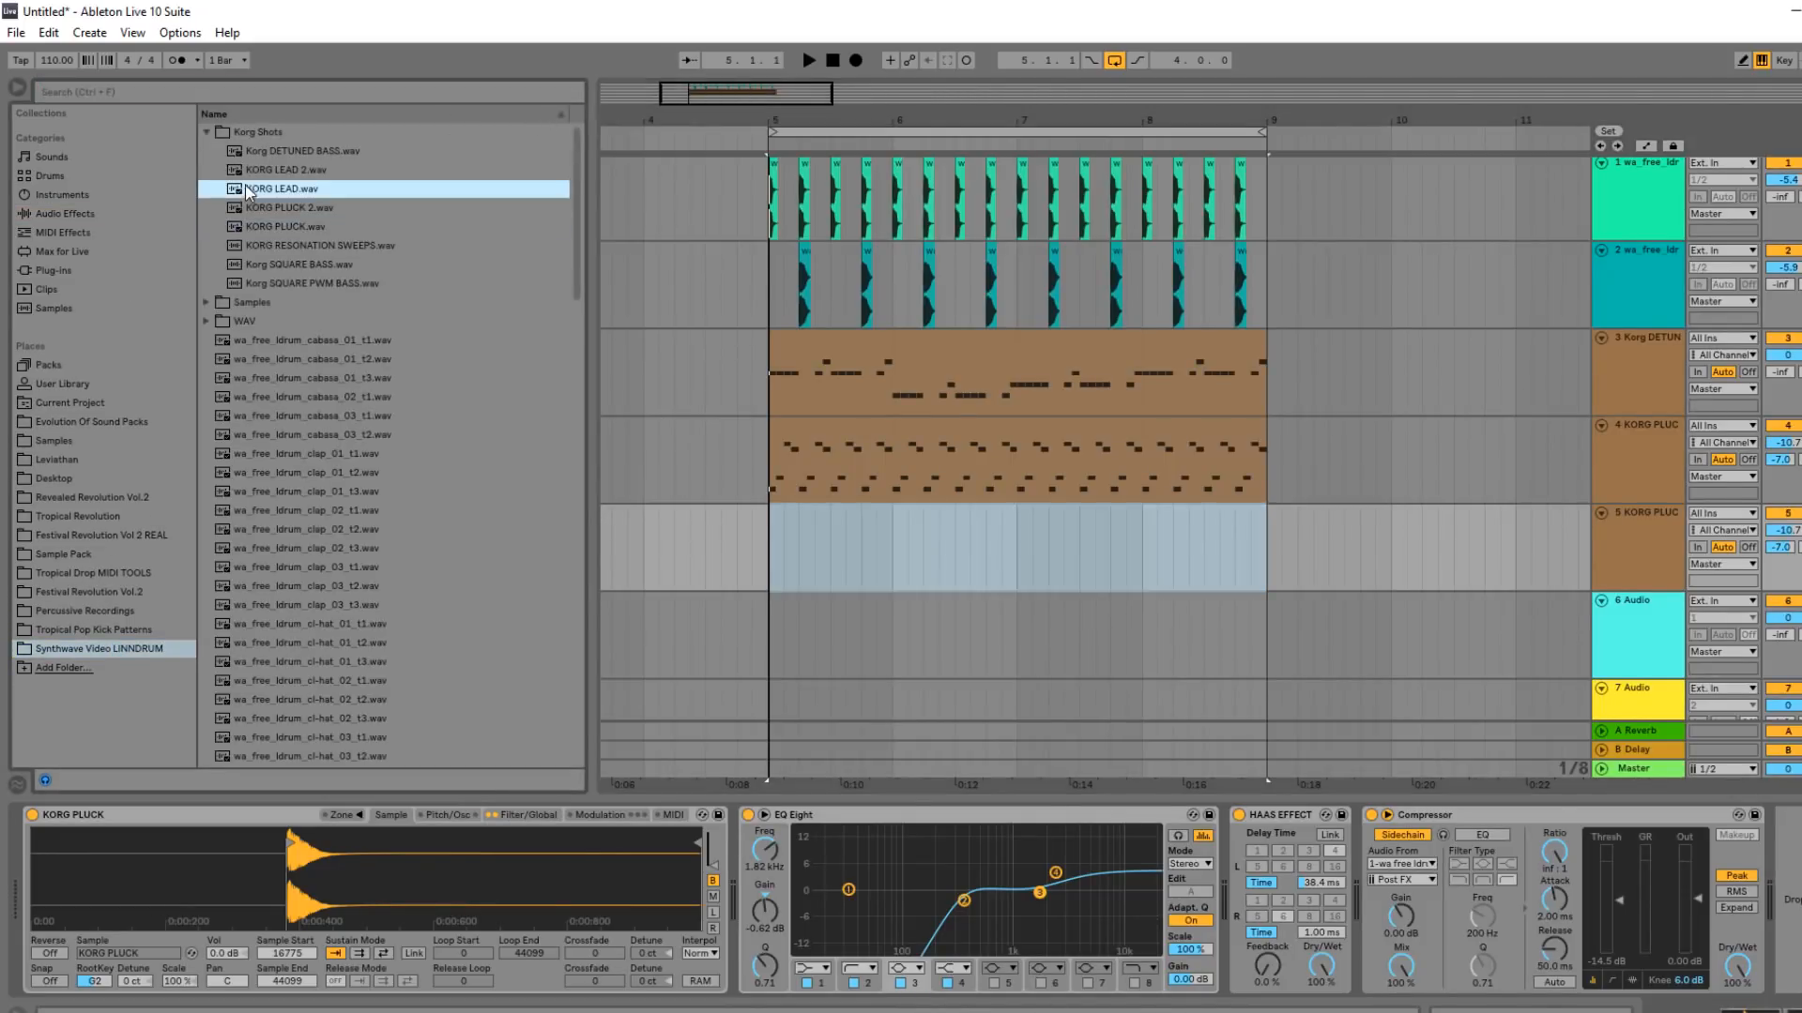
{"action": "left_click", "coordinate": [300, 171]}
{"action": "mouse_move", "coordinate": [302, 176]}
{"action": "left_mouse_down"}
{"action": "mouse_move", "coordinate": [366, 877]}
{"action": "mouse_move", "coordinate": [91, 853]}
{"action": "left_mouse_up"}
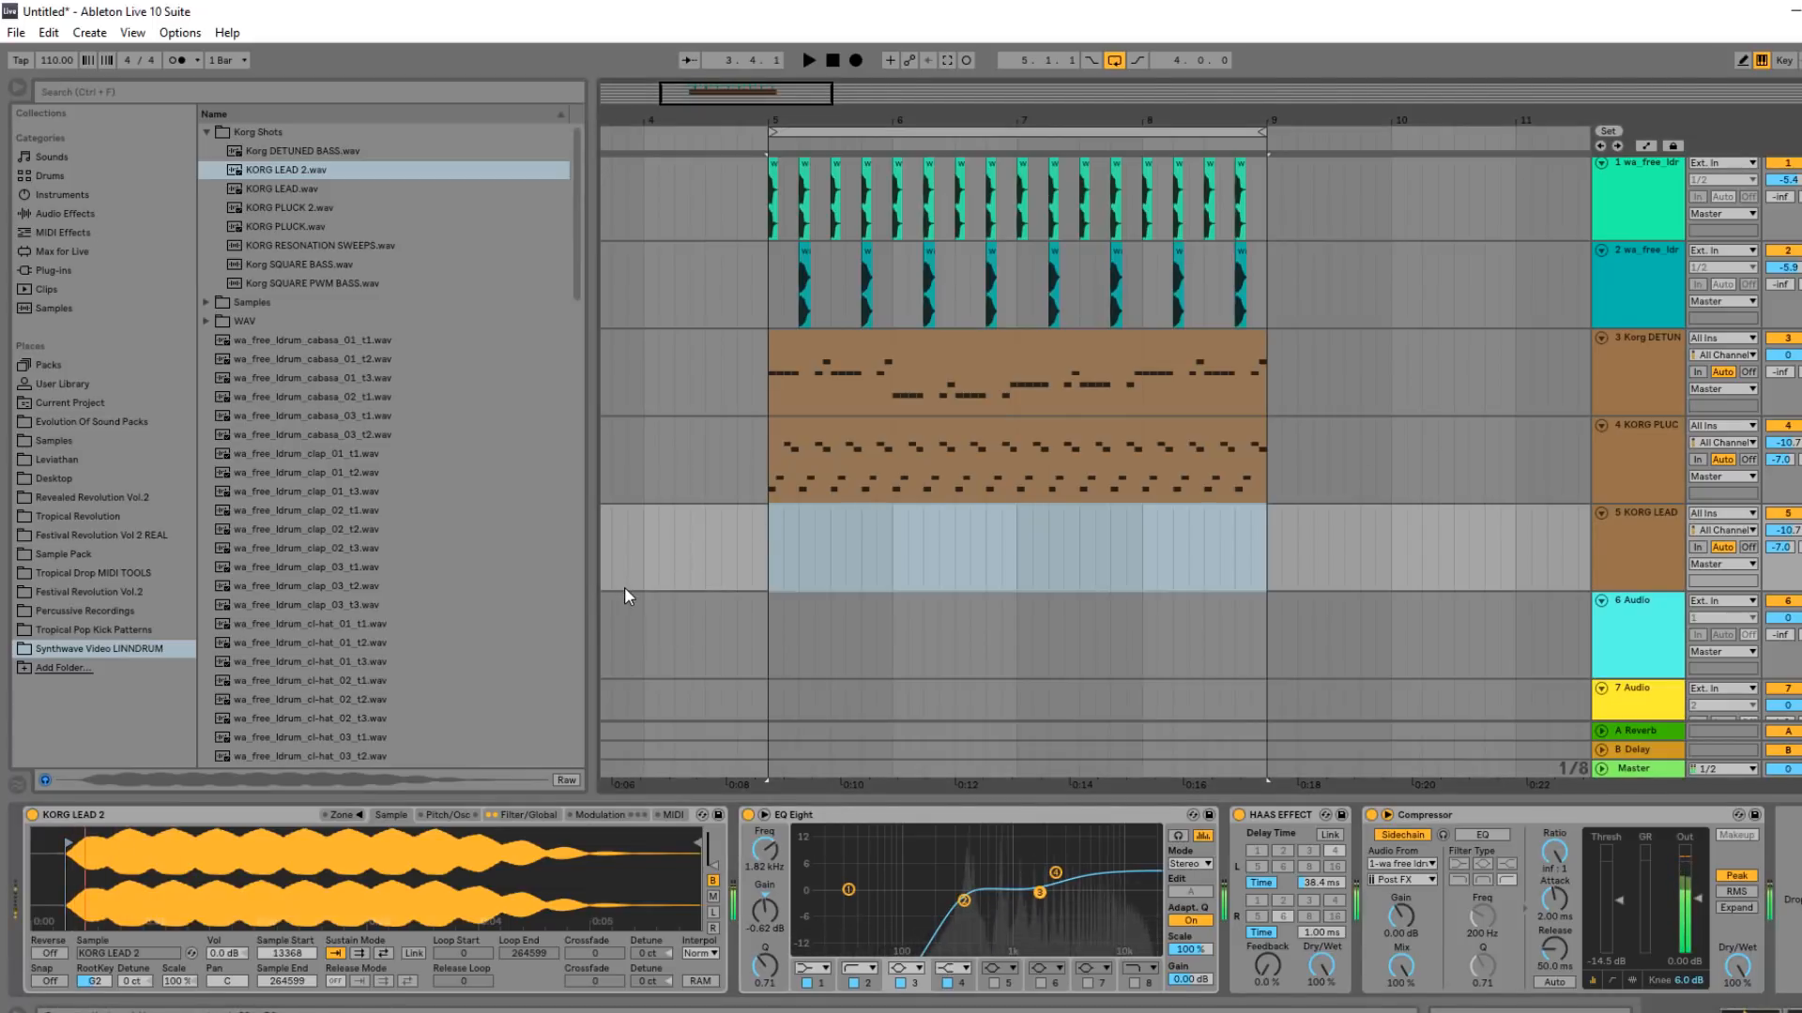
Set the KORG LEAD 2 Sampler's glide mode to portamento with a glide time of 229 ms.
{"action": "left_click", "coordinate": [520, 815]}
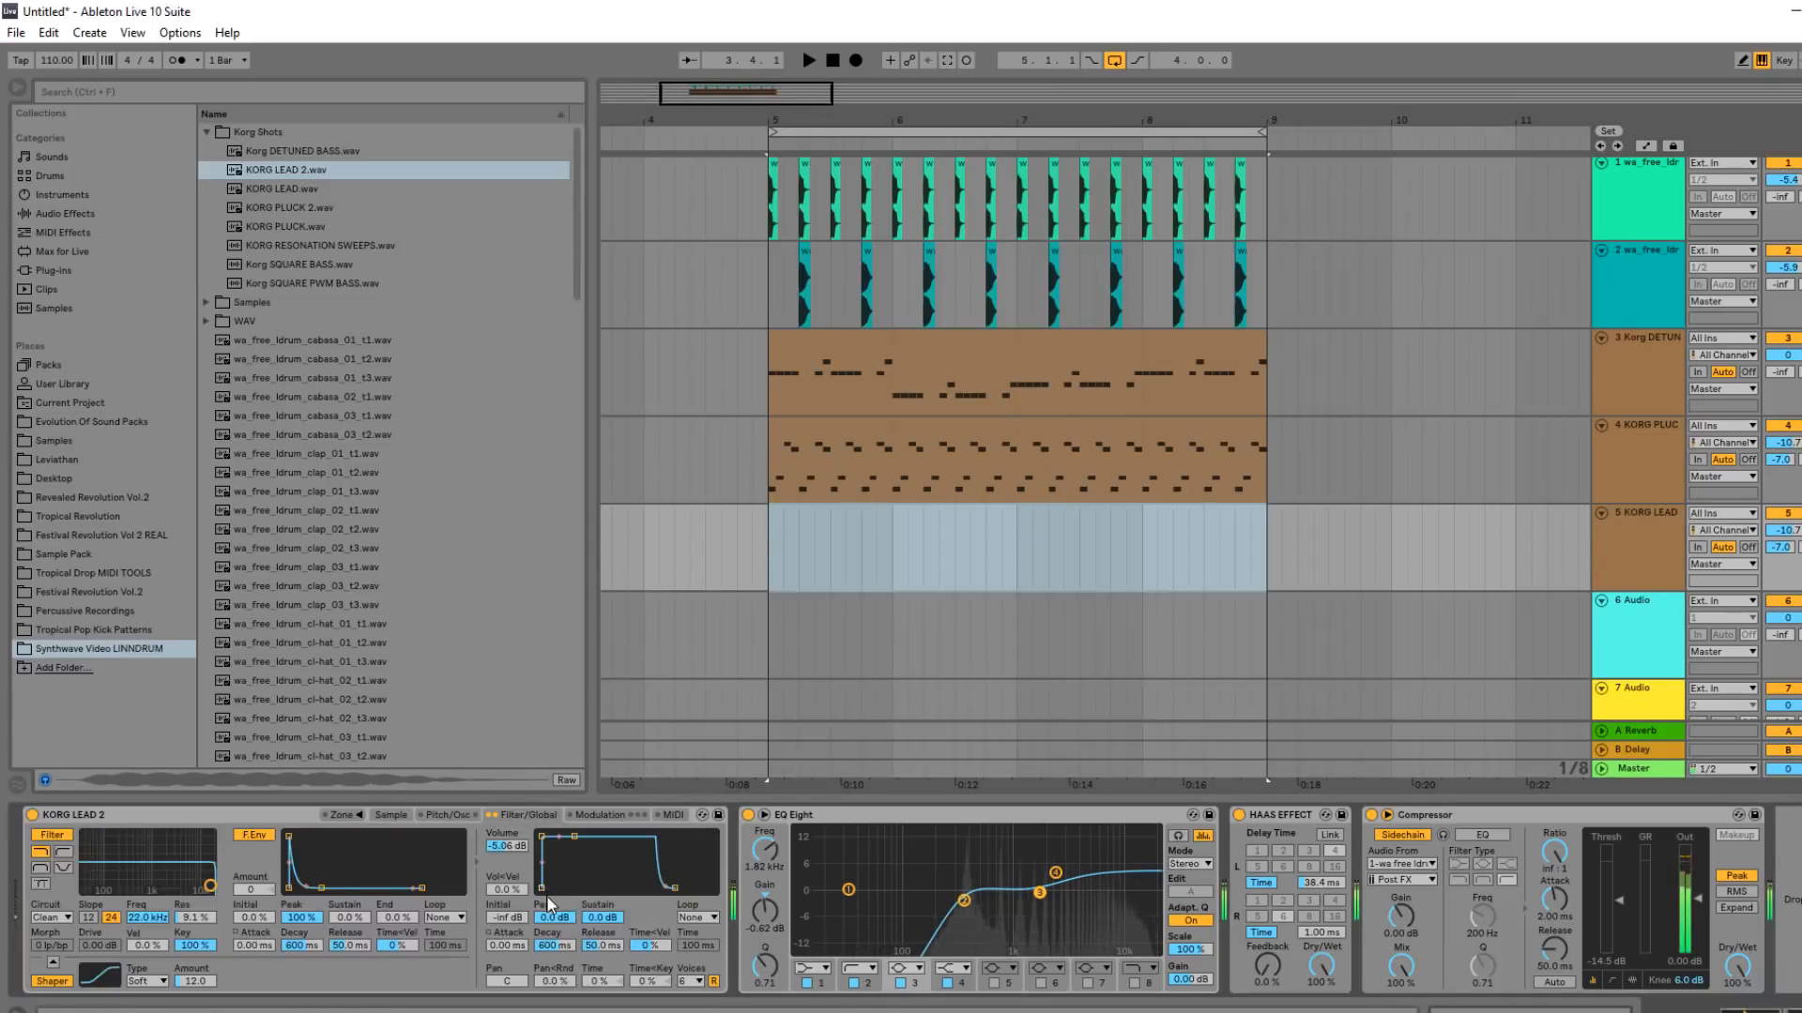
{"action": "left_click", "coordinate": [476, 816]}
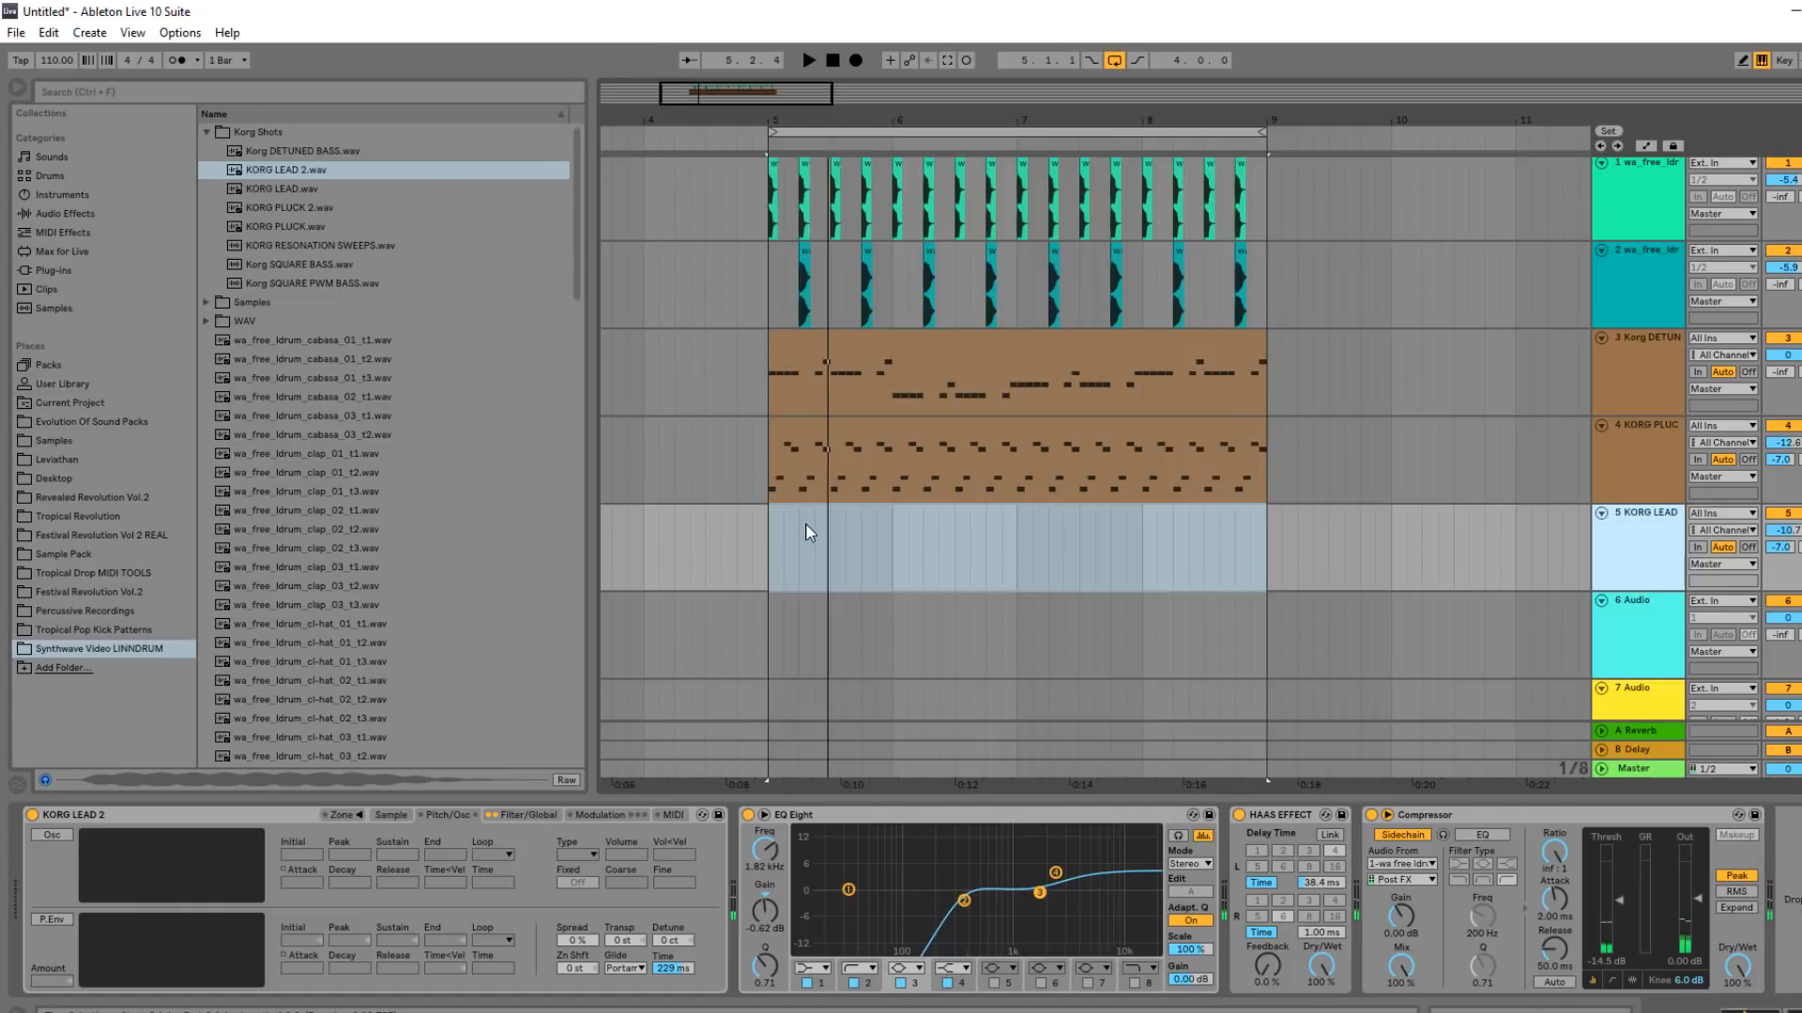
{"action": "key", "text": "space"}
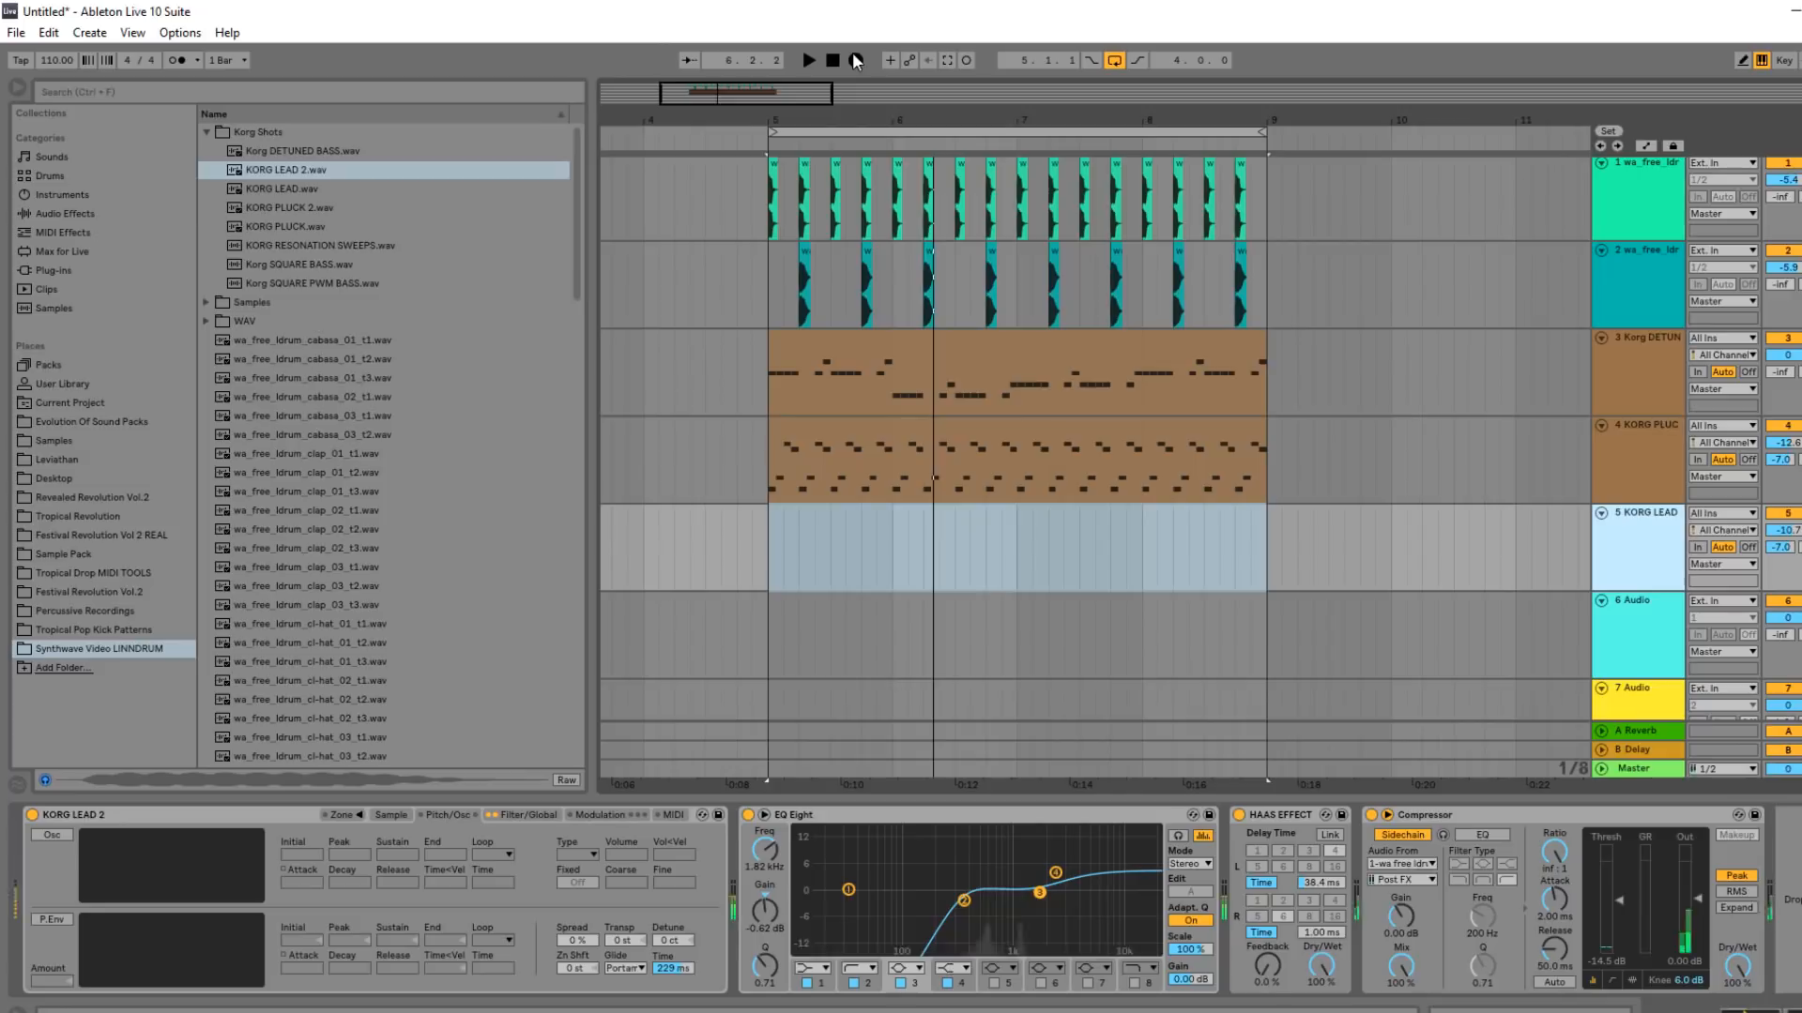
Record a sustained lead melody across the four-bar loop on the KORG LEAD 2 track, restarting the take once.
{"action": "left_click", "coordinate": [856, 60]}
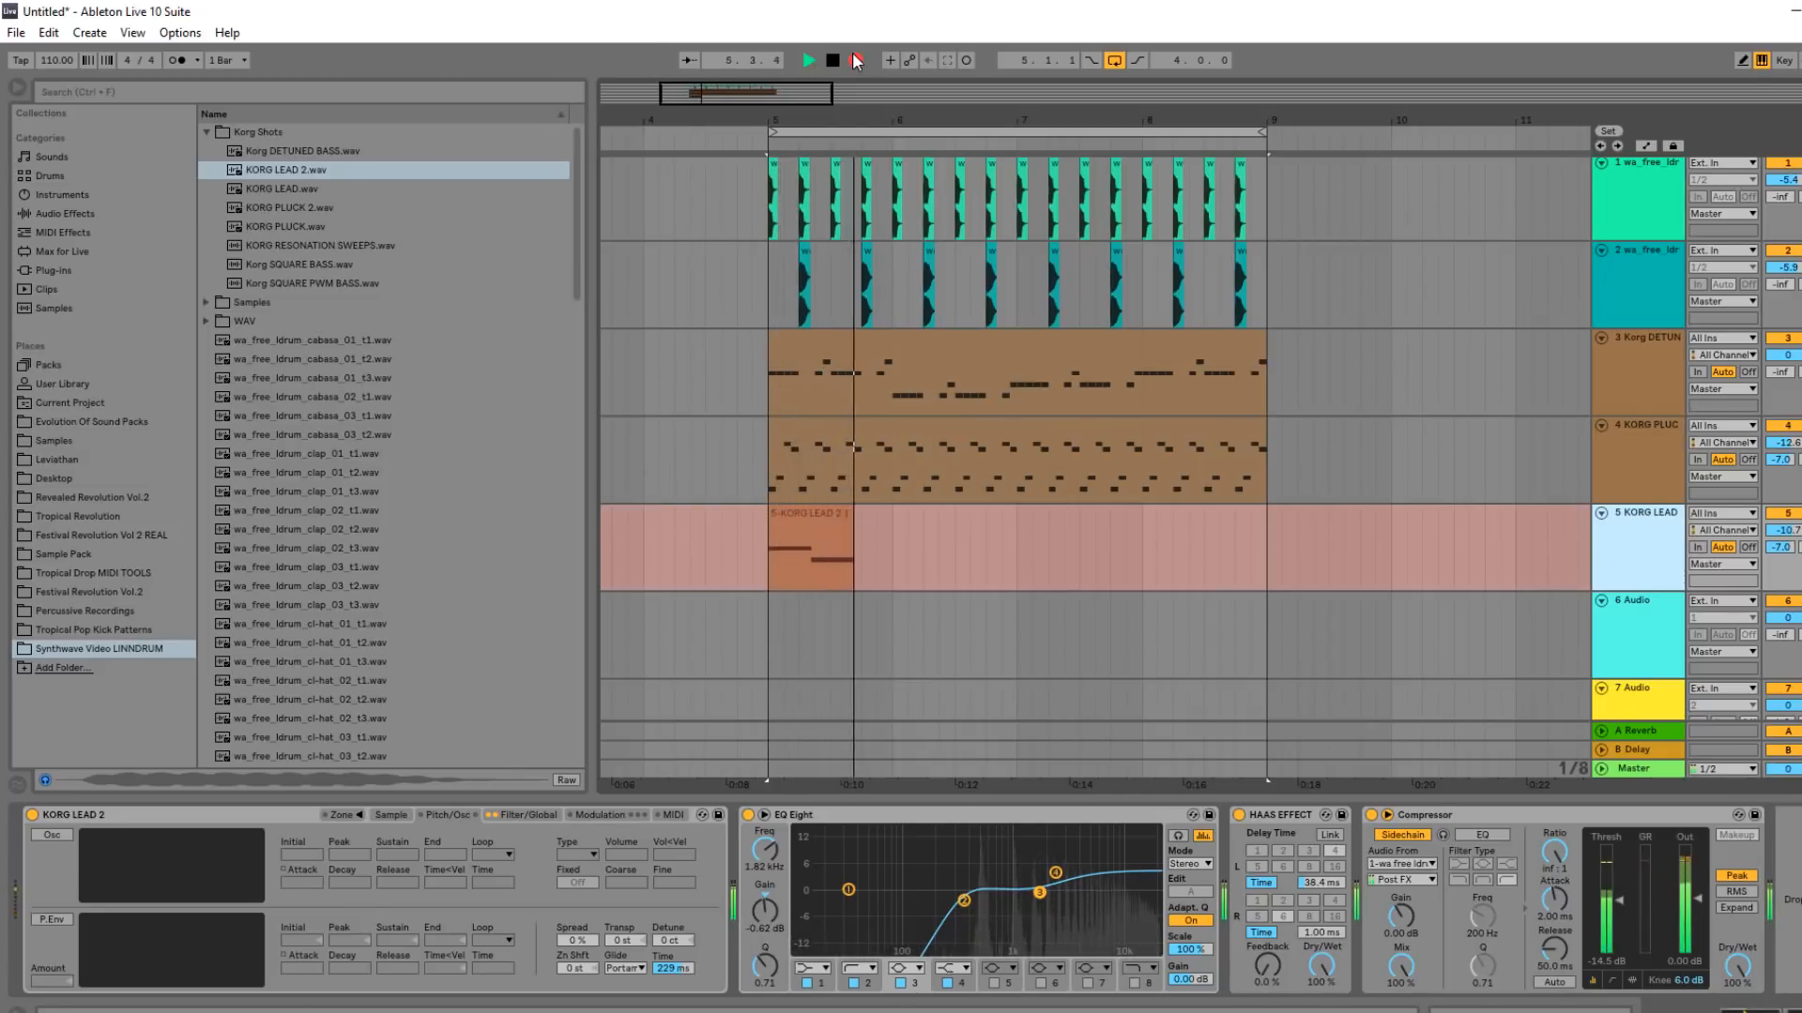
{"action": "key", "text": "space"}
{"action": "left_click", "coordinate": [855, 60]}
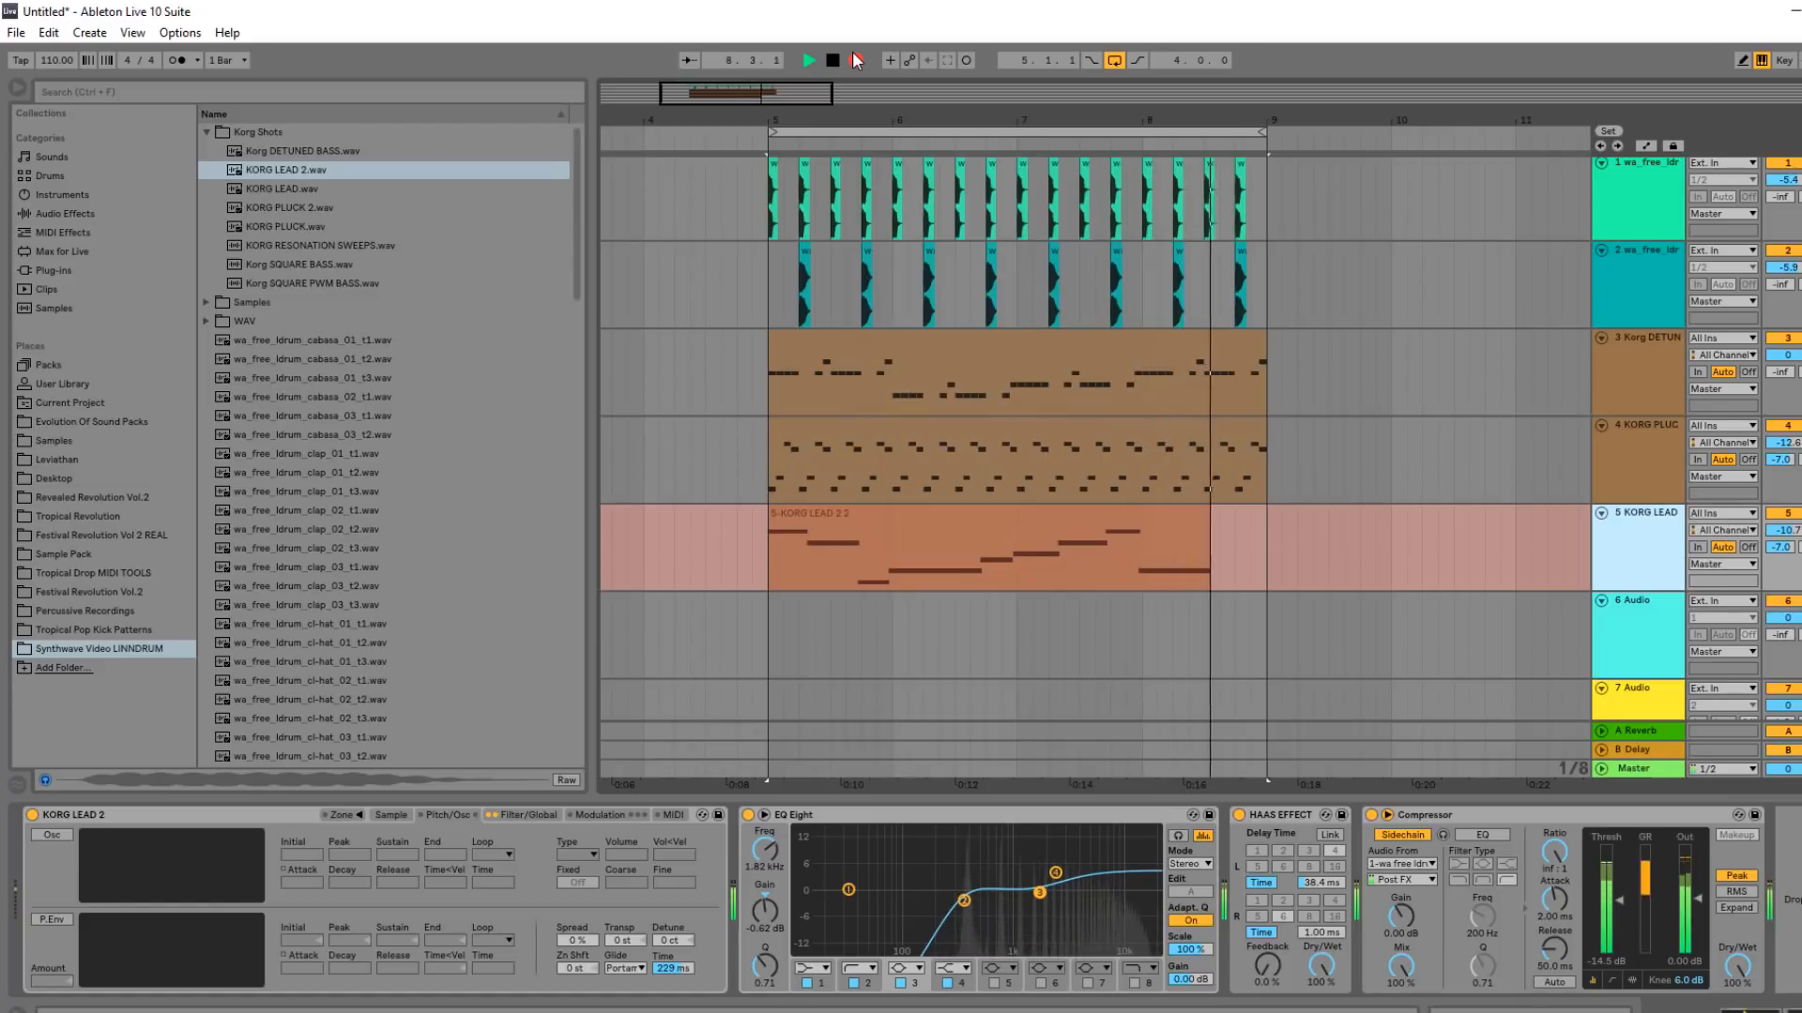
{"action": "key", "text": "space"}
Transpose all notes of the recorded lead clip up one octave to F3-D4, comparing octaves during playback.
{"action": "key", "text": "space"}
{"action": "double_click", "coordinate": [873, 516]}
{"action": "scroll", "coordinate": [751, 647], "scroll_direction": "up", "scroll_amount": 2}
{"action": "left_click_drag", "start_coordinate": [353, 665], "coordinate": [1801, 430]}
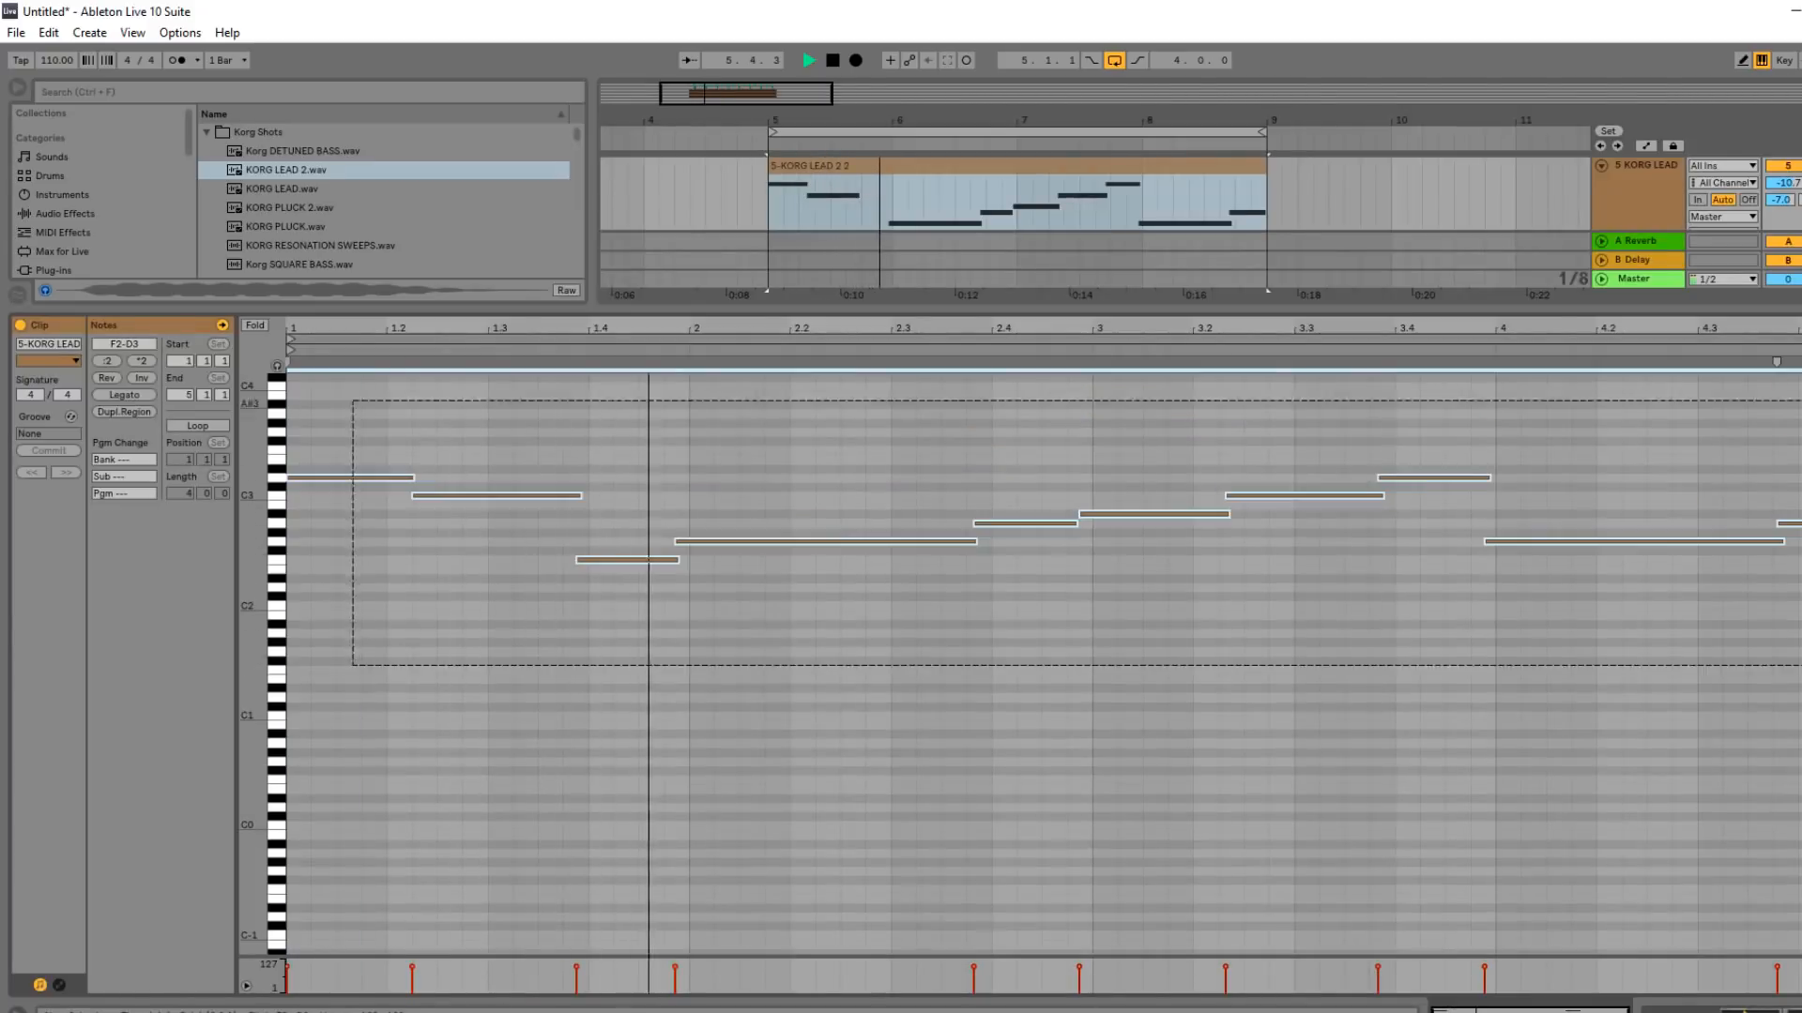
{"action": "key", "text": "shift+Up"}
{"action": "key", "text": "shift+Down"}
{"action": "key", "text": "shift+Down"}
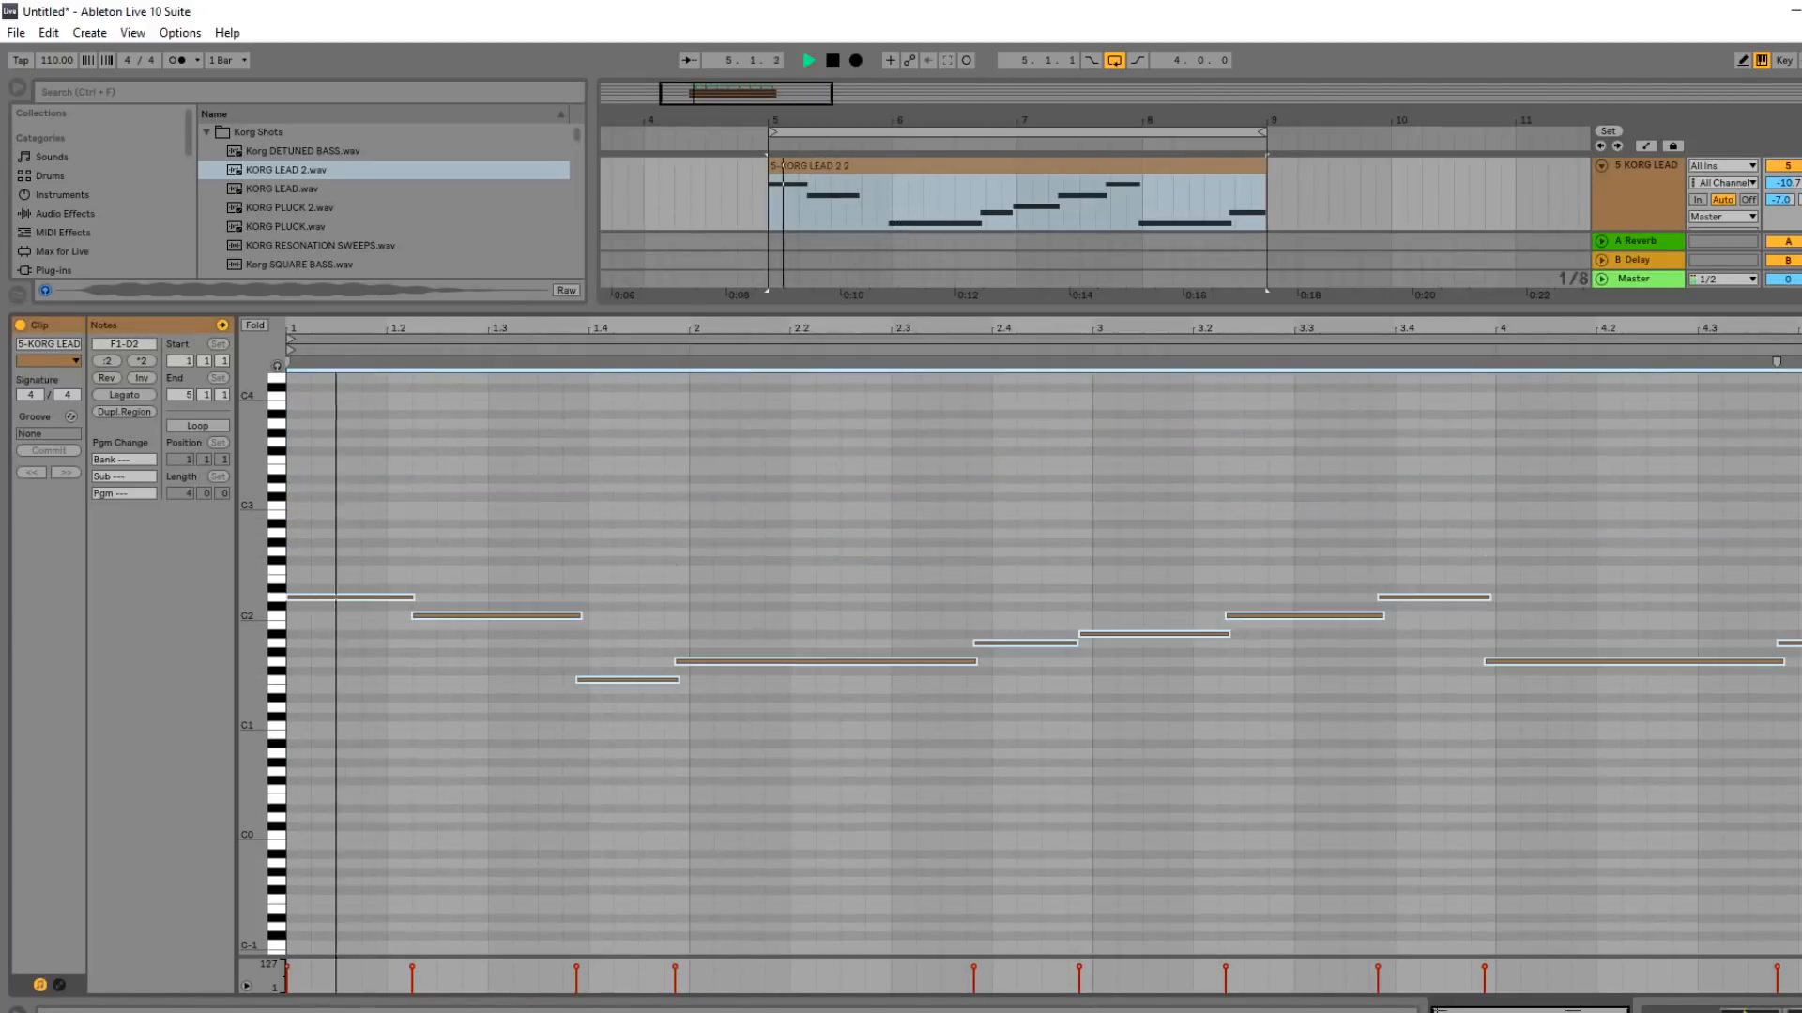
{"action": "key", "text": "shift+Up"}
{"action": "key", "text": "shift+Up"}
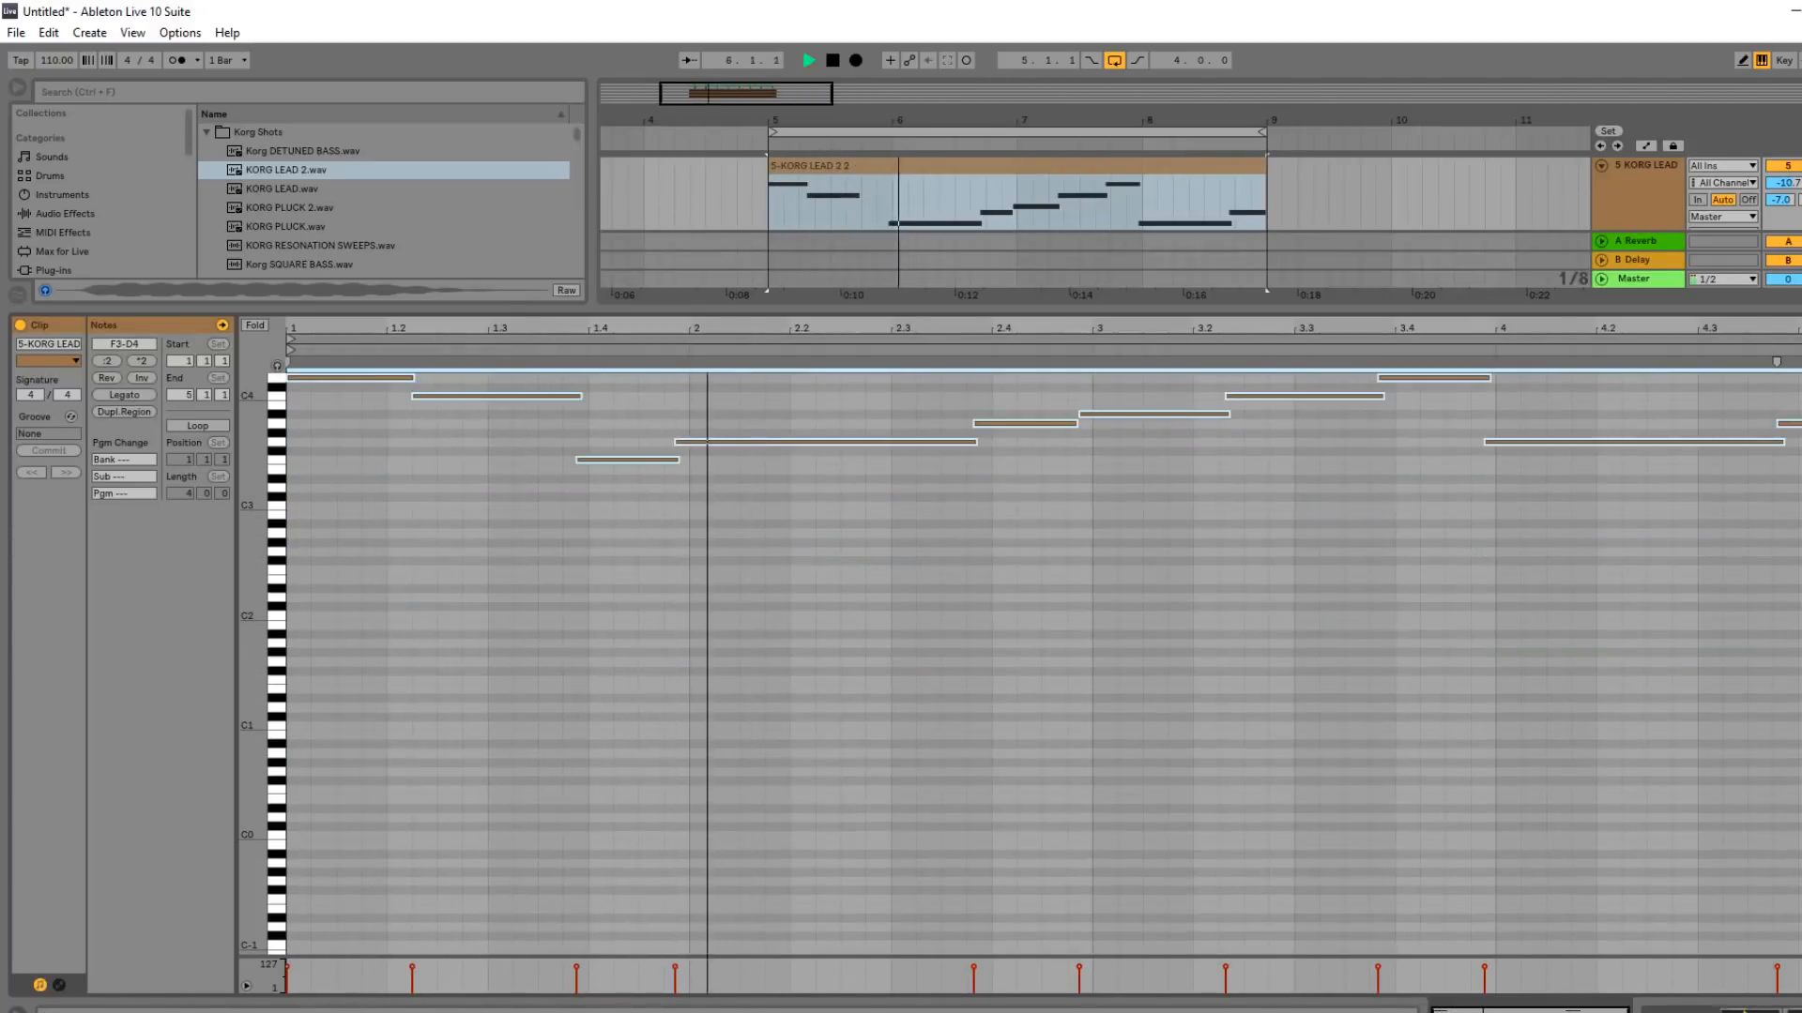
{"action": "scroll", "coordinate": [1349, 558], "scroll_direction": "up", "scroll_amount": 1}
{"action": "key", "text": "space"}
{"action": "key", "text": "space"}
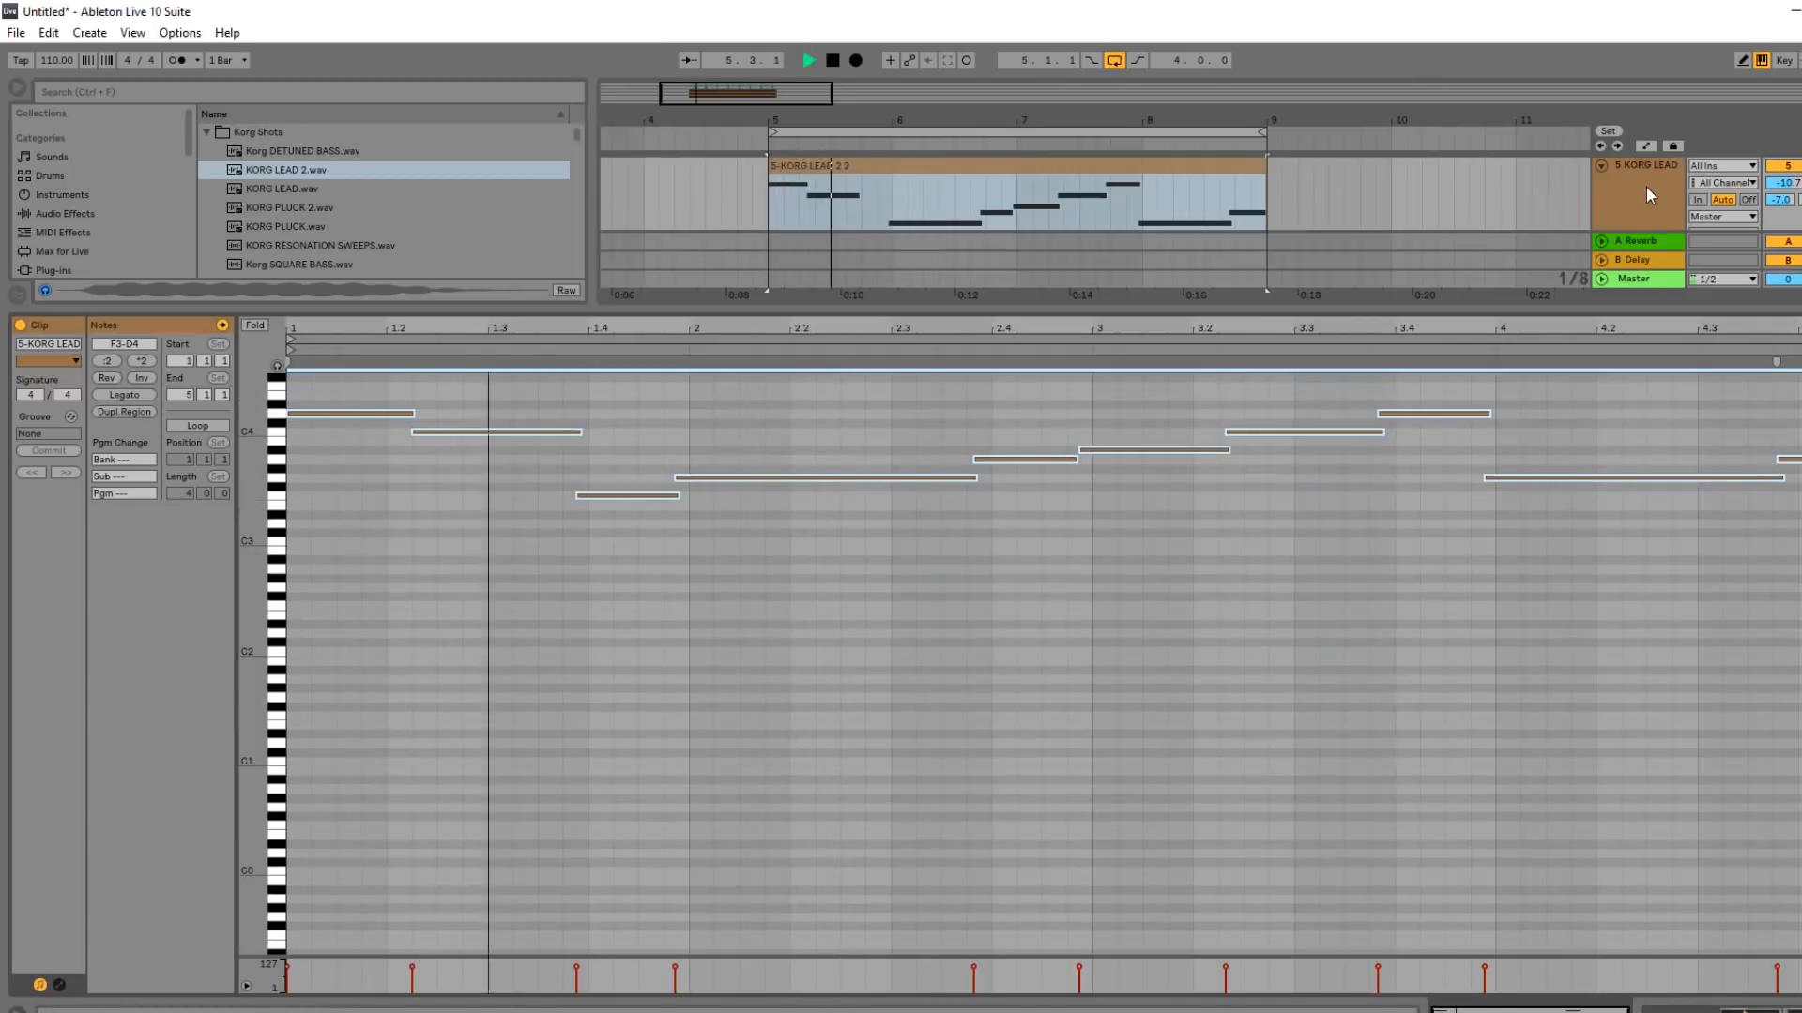
Return to the lead track's devices and adjust its EQ Eight, lowering band 2's cutoff and setting band 4 to 2.30 kHz, 0.12 dB.
{"action": "scroll", "coordinate": [709, 604], "scroll_direction": "up", "scroll_amount": 2}
{"action": "key", "text": "space"}
{"action": "left_click_drag", "start_coordinate": [1184, 308], "coordinate": [1520, 603]}
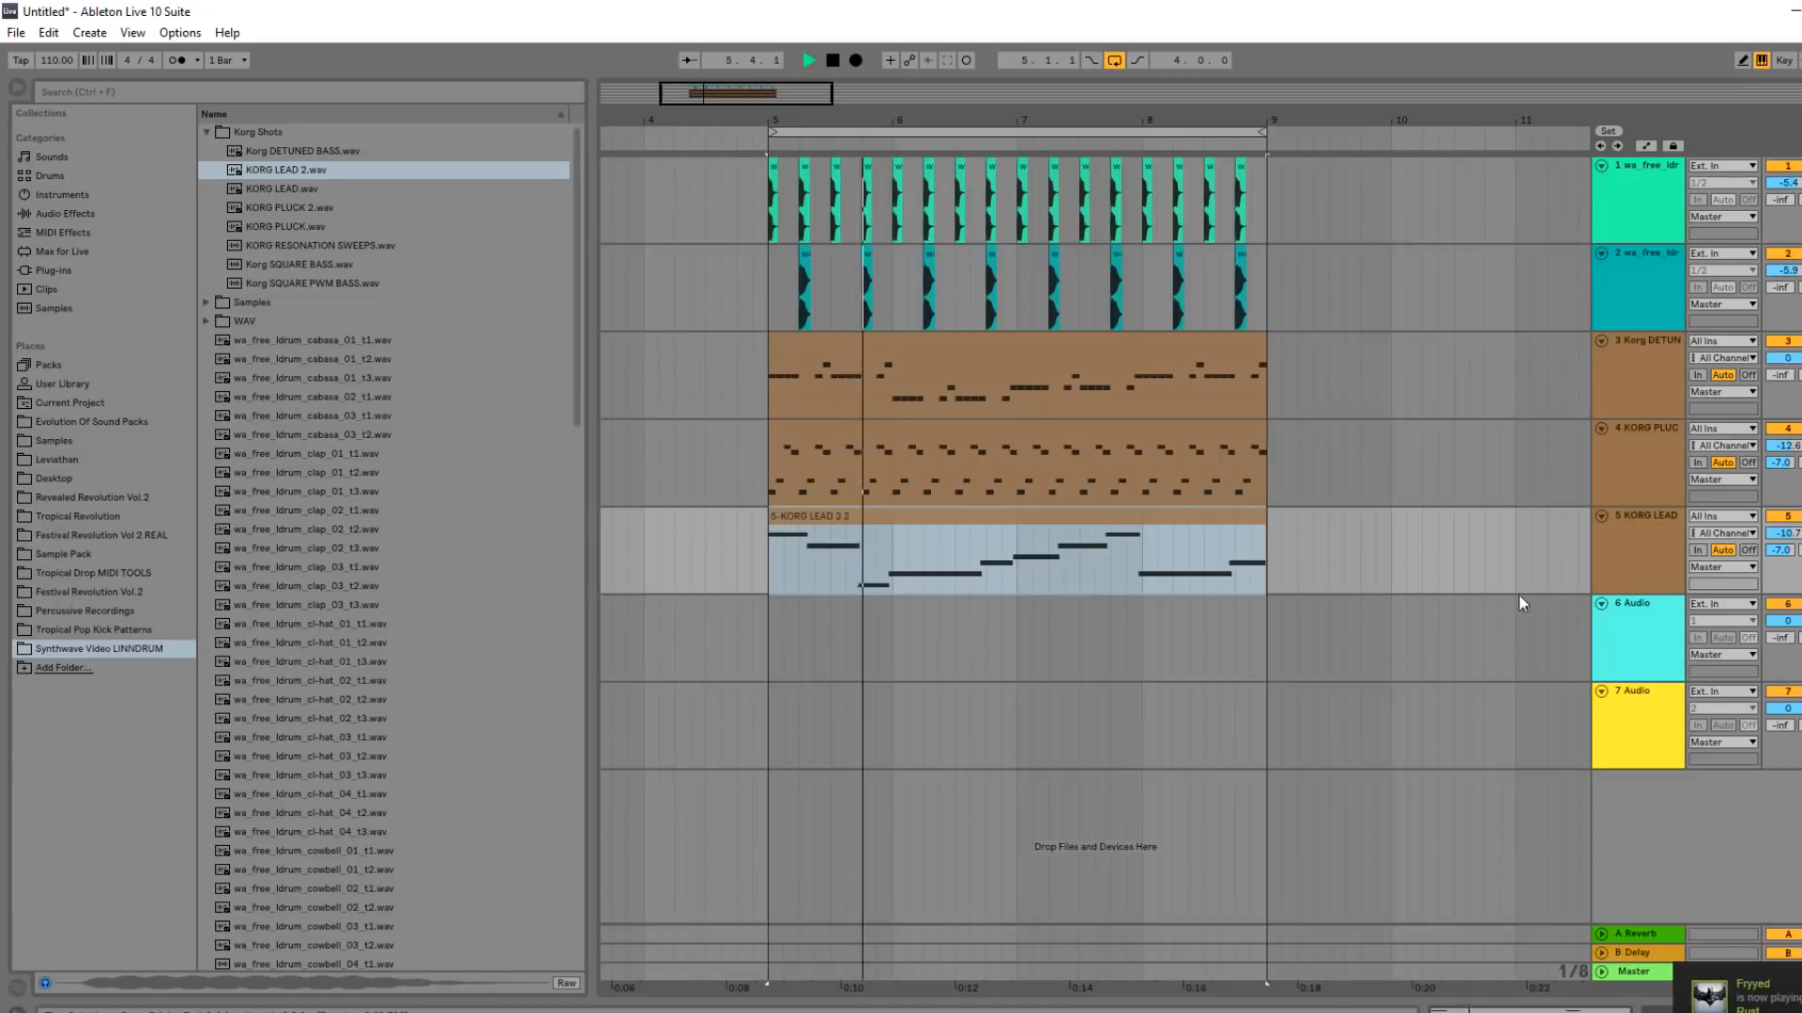
{"action": "double_click", "coordinate": [1637, 521]}
{"action": "mouse_move", "coordinate": [962, 904]}
{"action": "left_mouse_down"}
{"action": "mouse_move", "coordinate": [926, 906]}
{"action": "mouse_move", "coordinate": [945, 904]}
{"action": "left_mouse_up"}
{"action": "left_click_drag", "start_coordinate": [1055, 873], "coordinate": [1051, 890]}
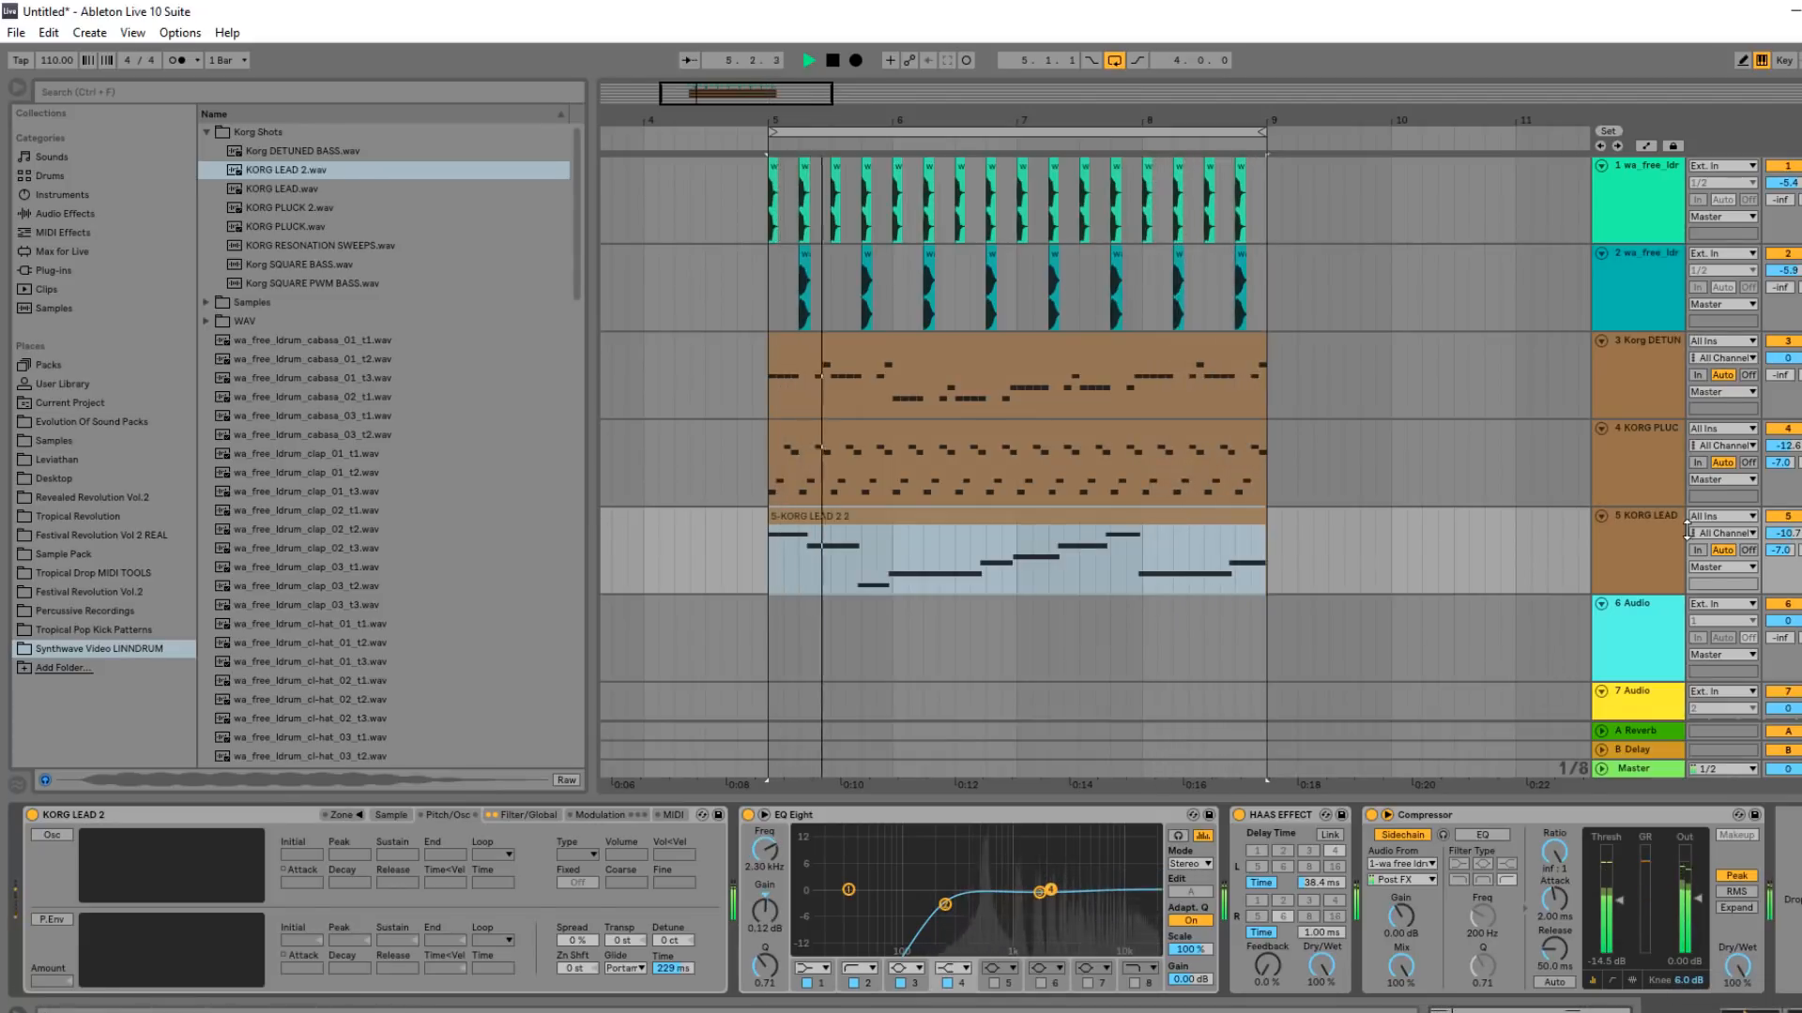
Find ValhallaVintageVerb_x64 in the plug-ins, insert it between the lead's HAAS EFFECT and Compressor, and switch HAAS EFFECT off.
{"action": "left_click", "coordinate": [1651, 542]}
{"action": "left_click", "coordinate": [96, 272]}
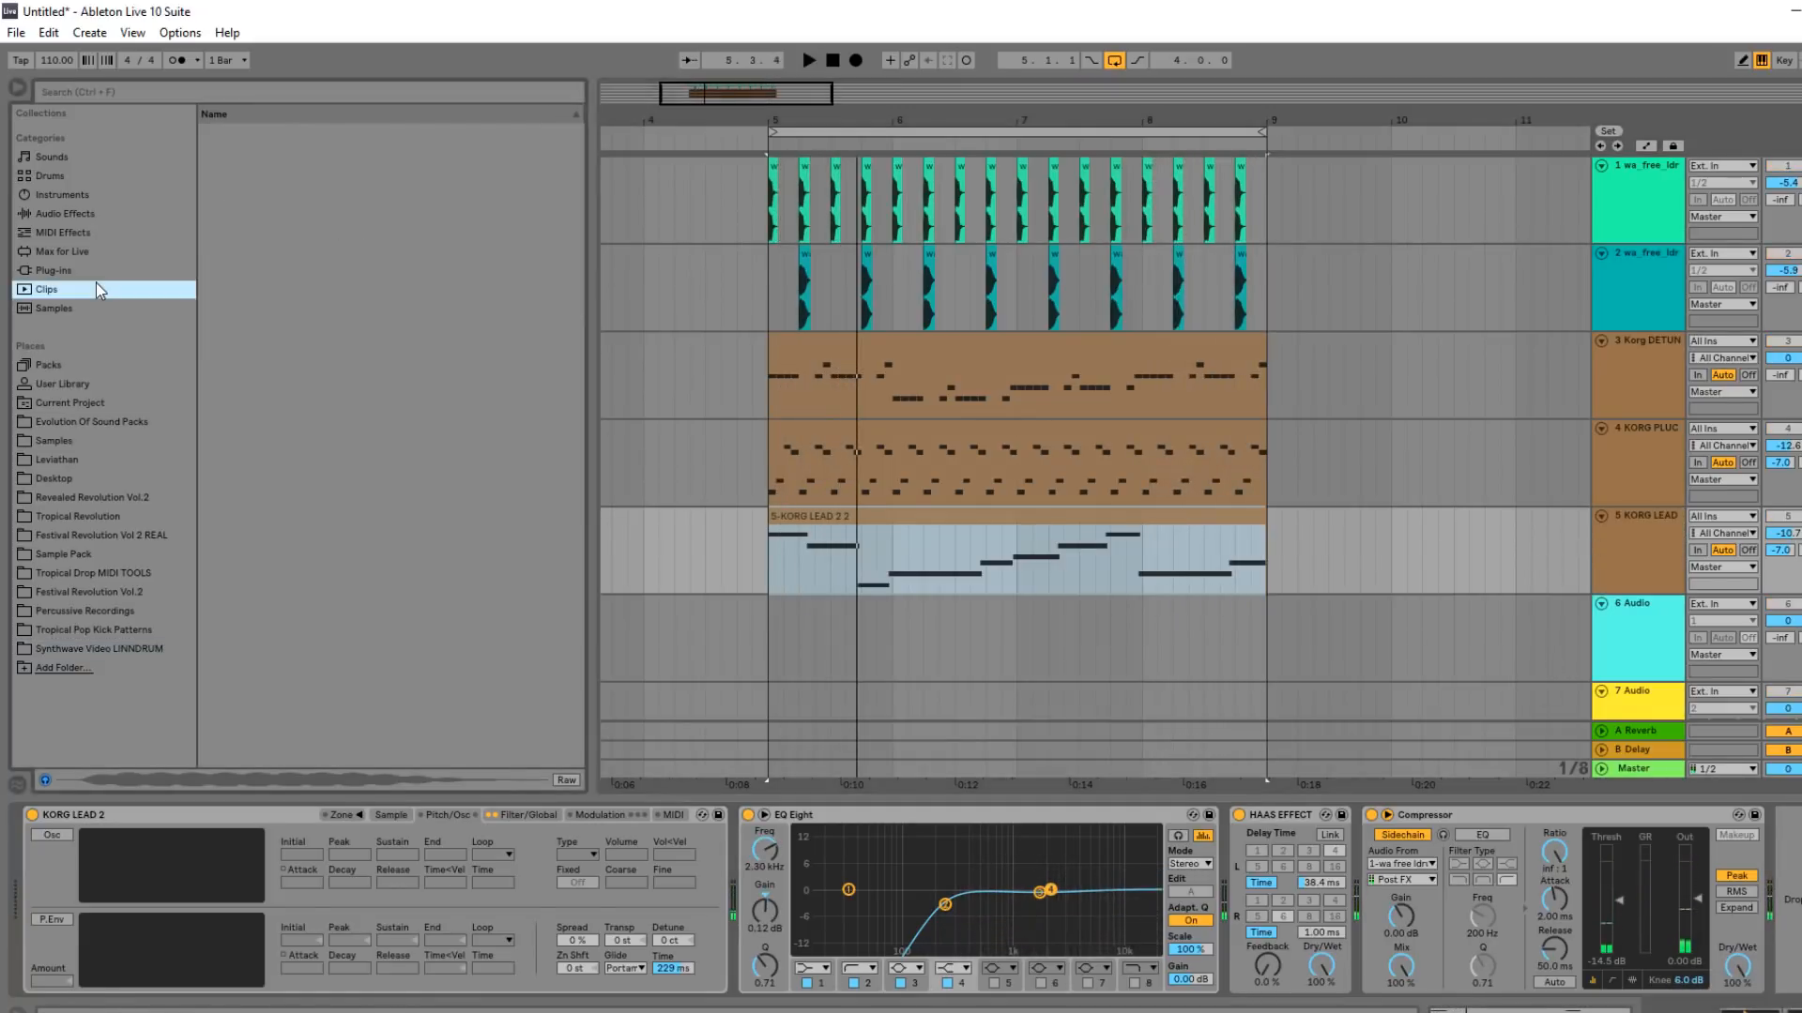
{"action": "left_click", "coordinate": [520, 94]}
{"action": "type", "text": "va"}
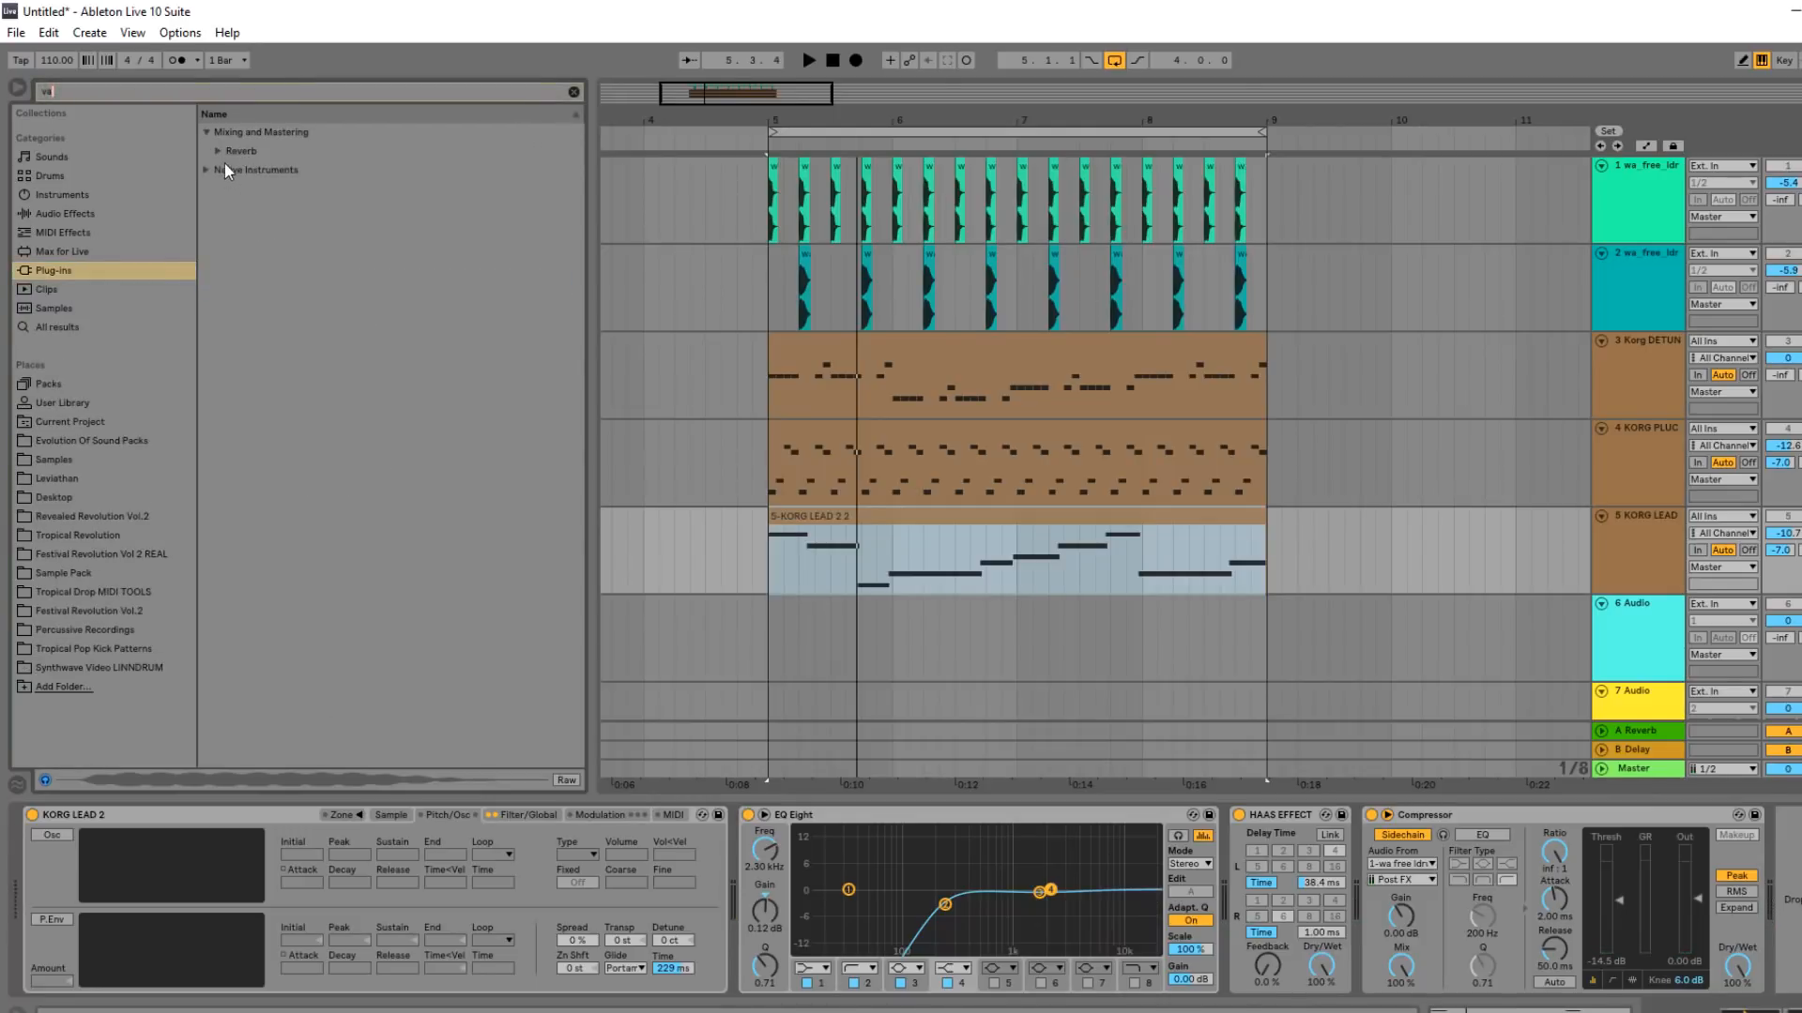
{"action": "left_click", "coordinate": [225, 151]}
{"action": "left_click", "coordinate": [251, 189]}
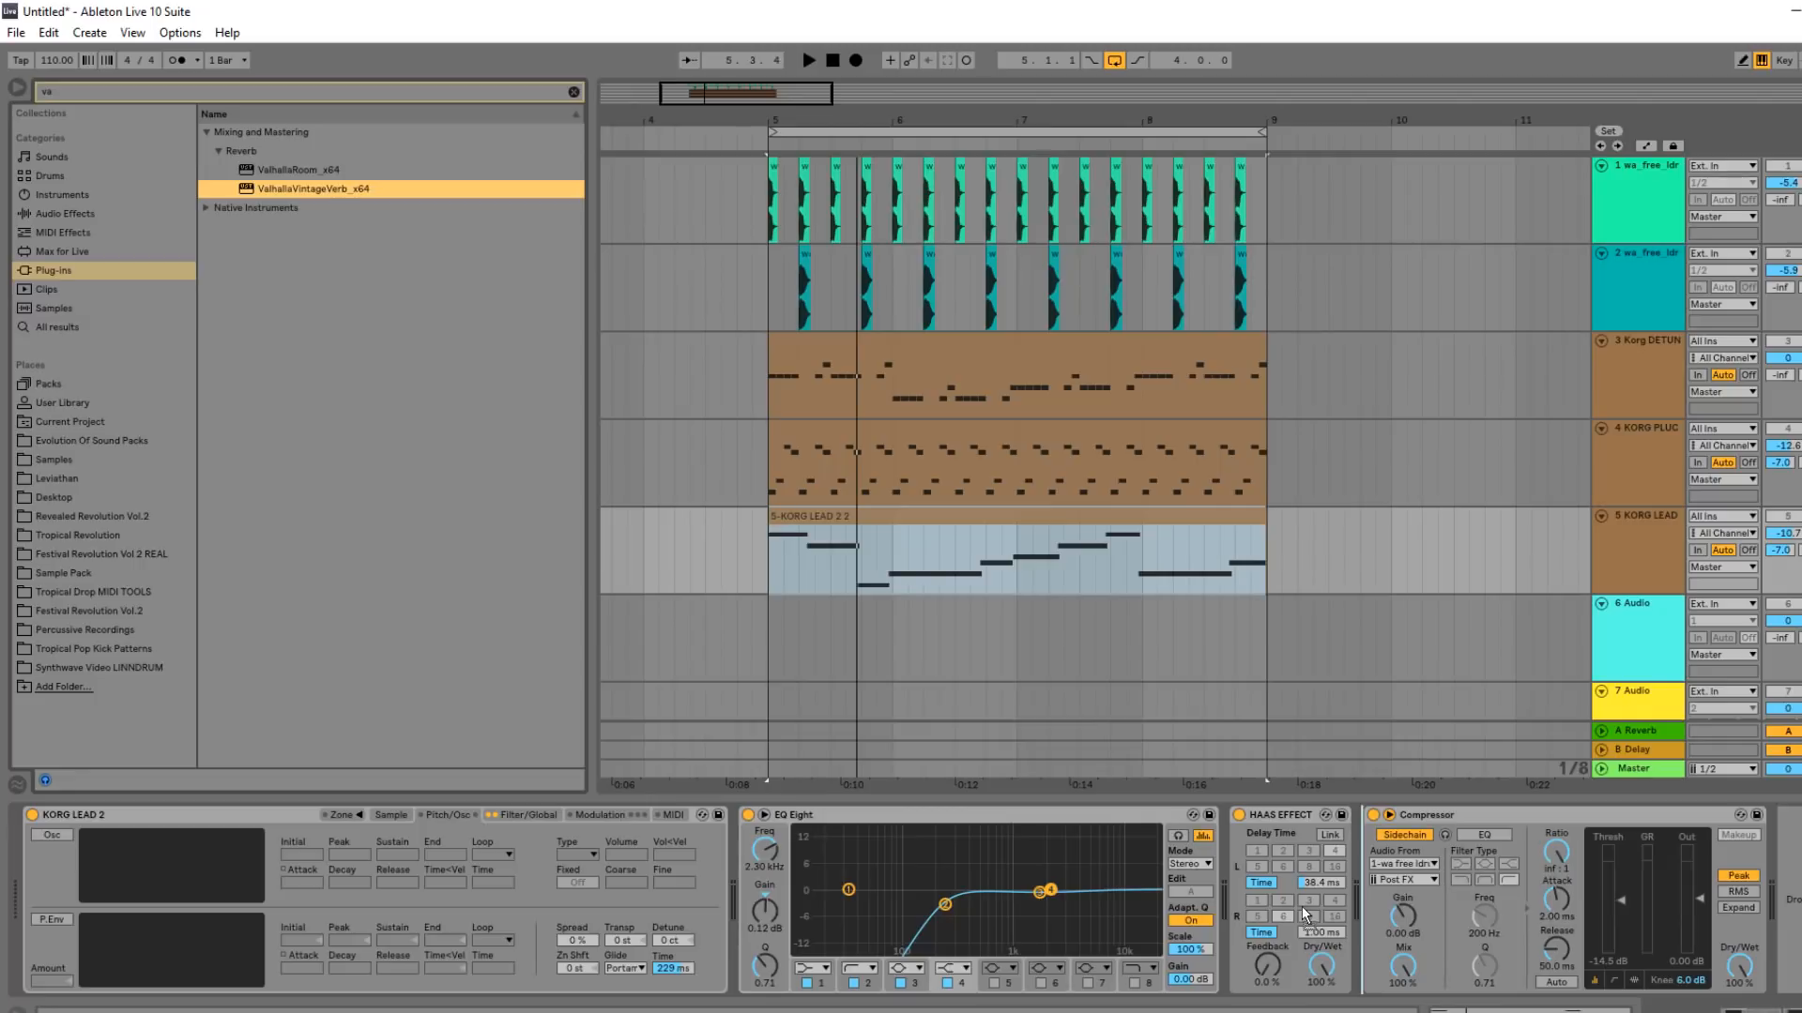
{"action": "key", "text": "Return"}
Give the lead's ValhallaVintageVerb the Tyrell Hall preset with the 1980s color and reduce its decay during playback.
{"action": "key", "text": "space"}
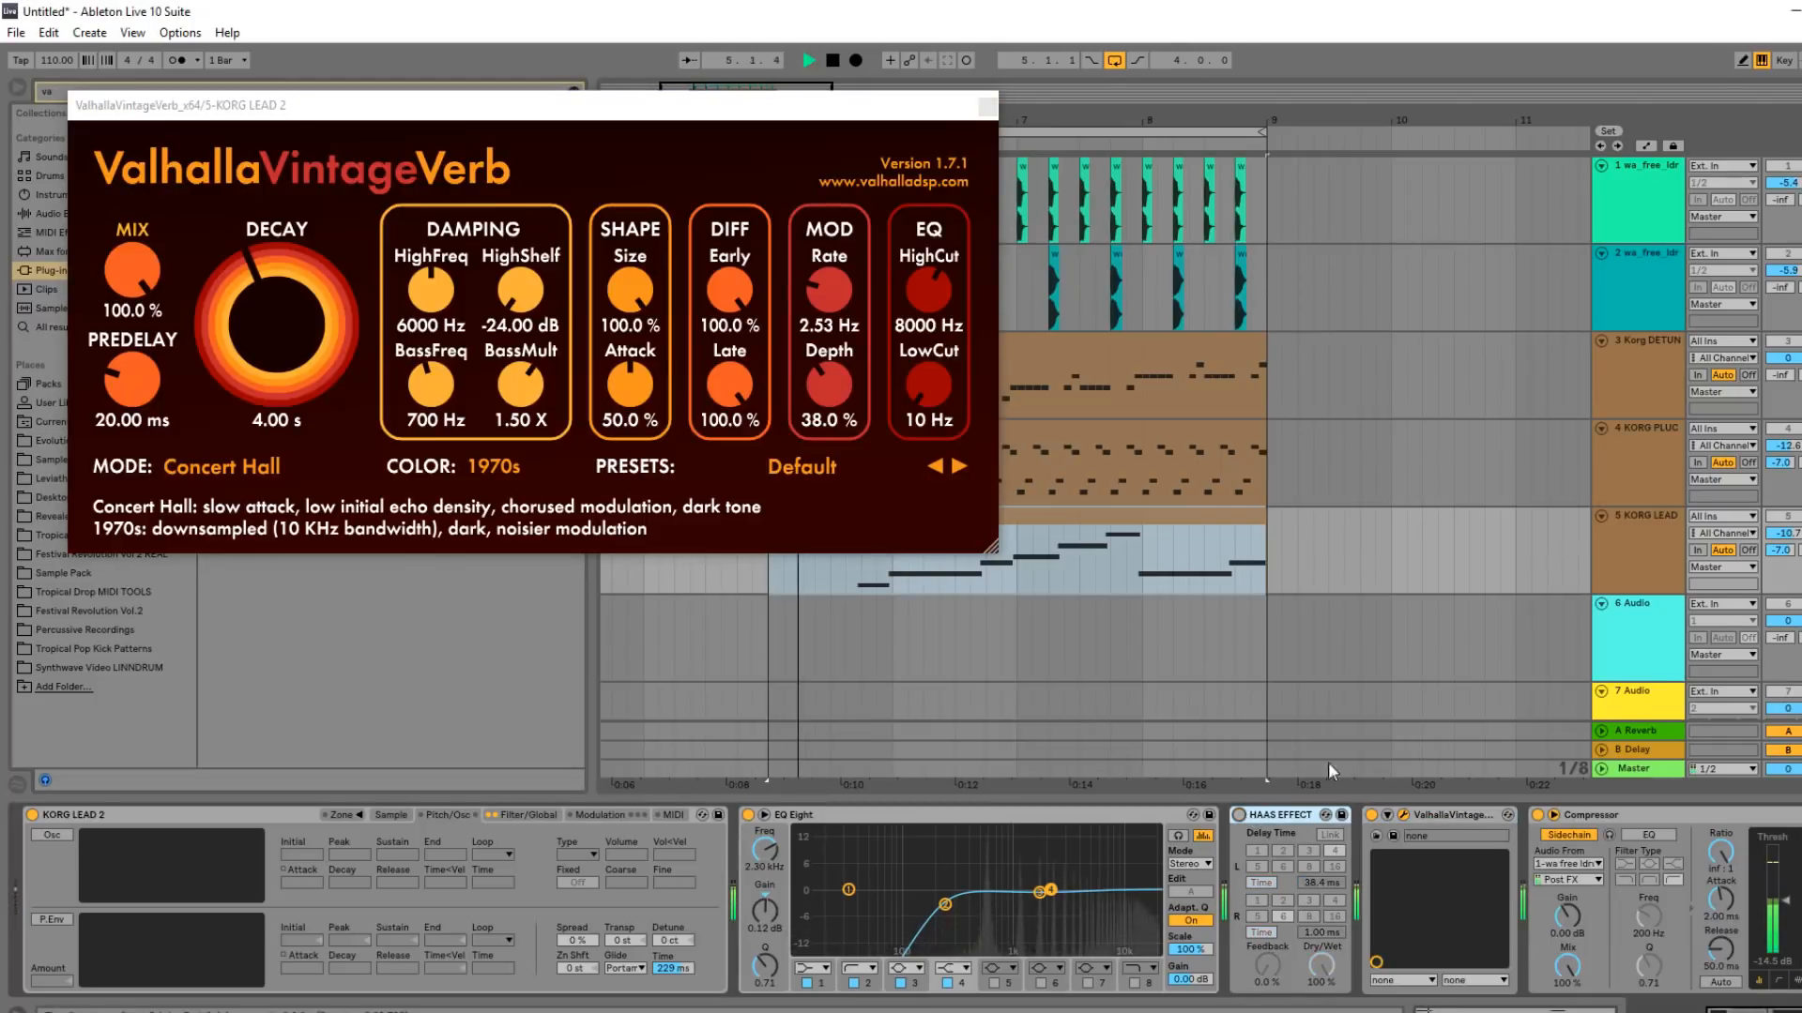
{"action": "left_click", "coordinate": [806, 474]}
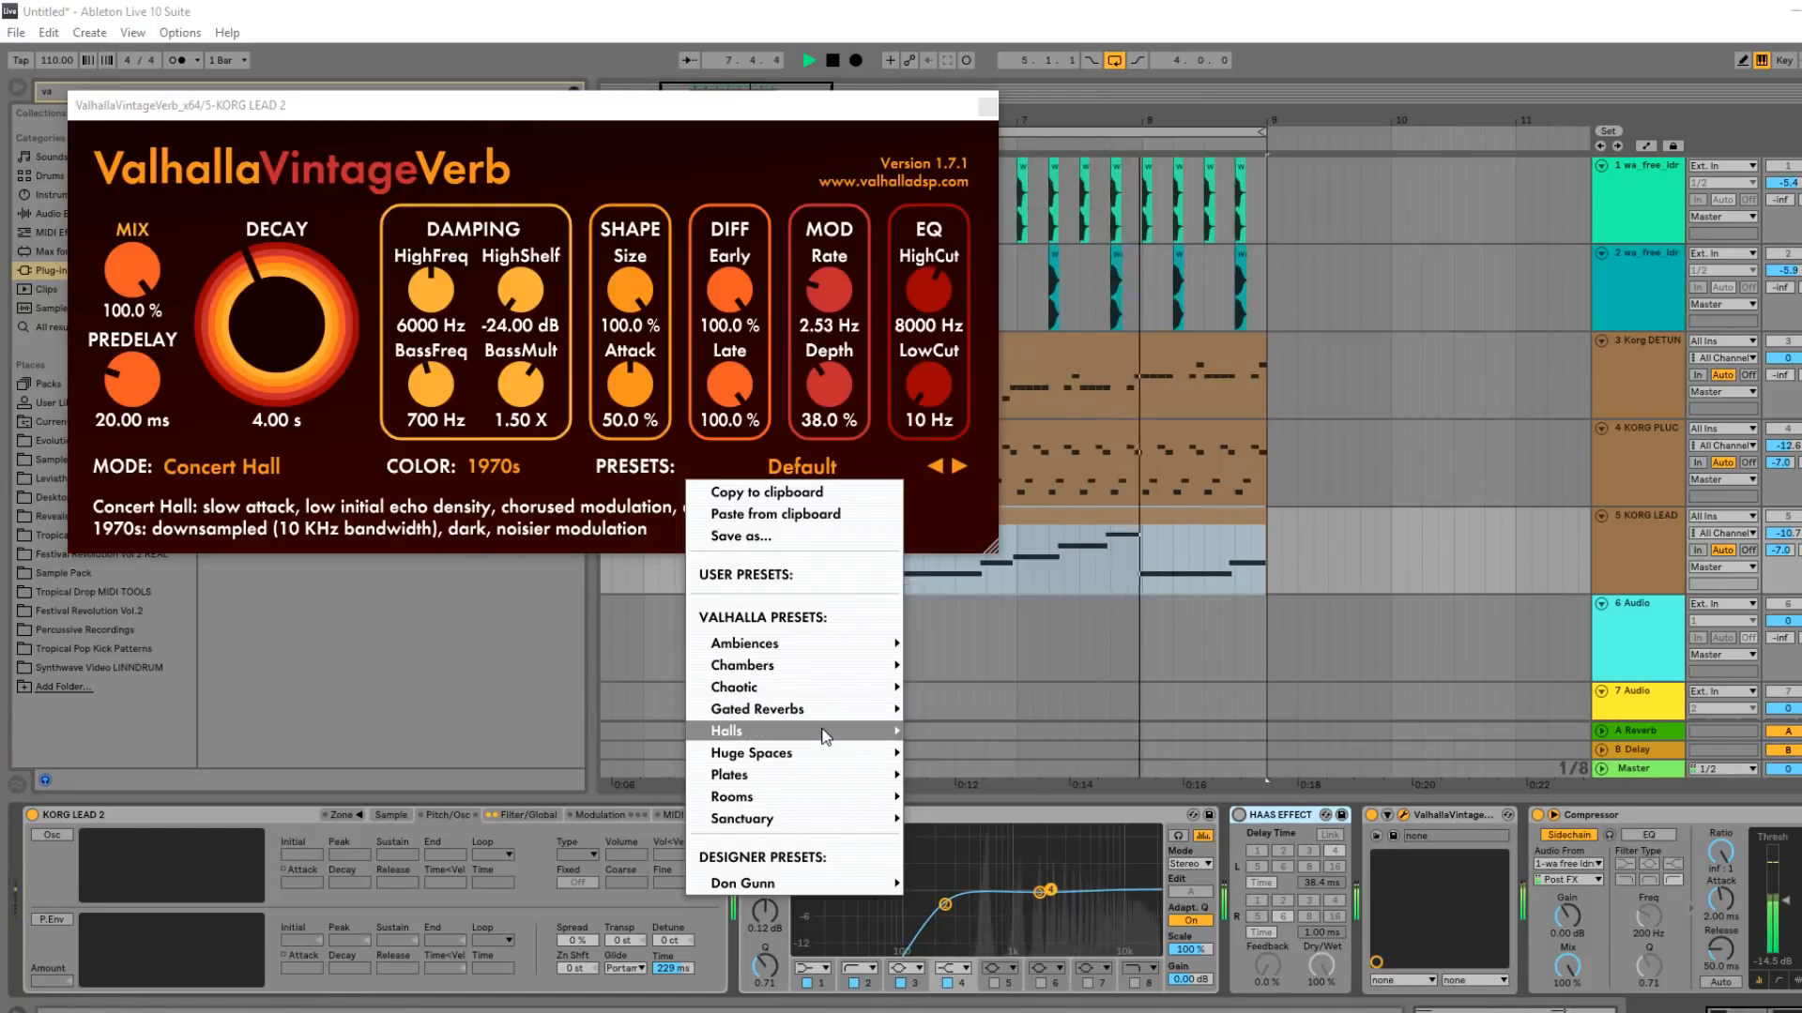
{"action": "mouse_move", "coordinate": [824, 734]}
{"action": "left_click", "coordinate": [1041, 694]}
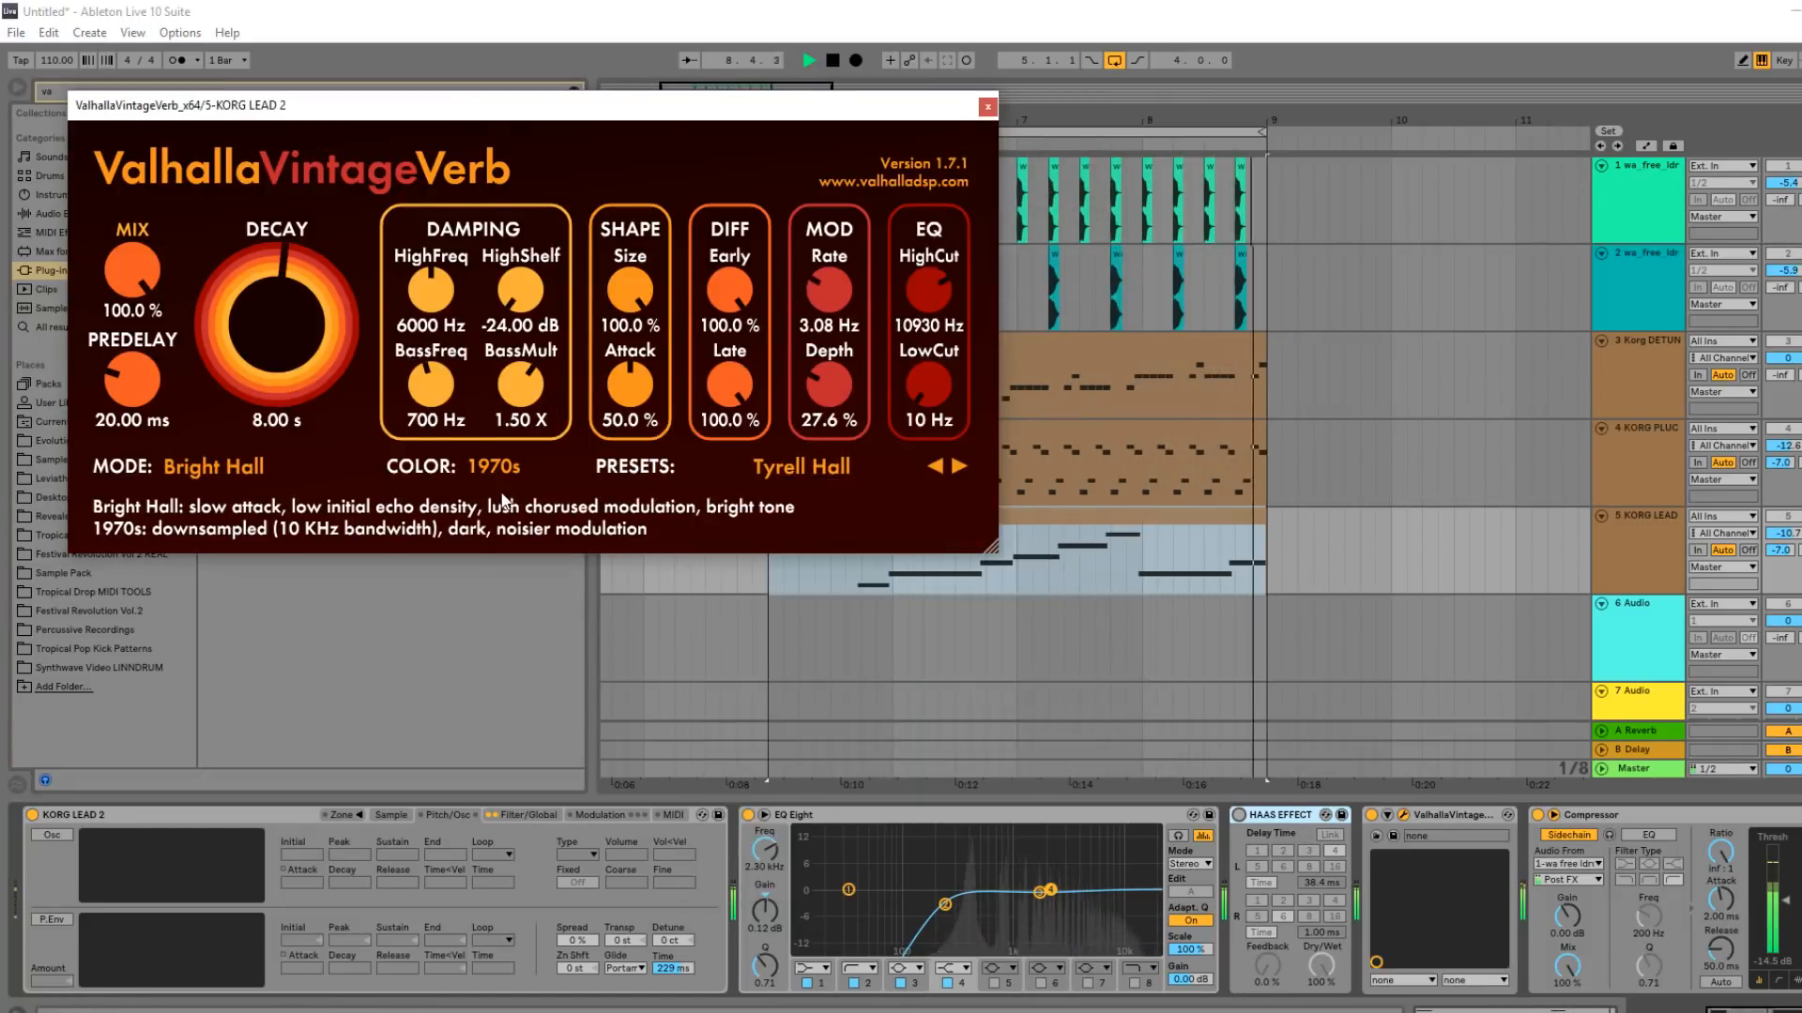
{"action": "left_click", "coordinate": [493, 466]}
{"action": "left_click", "coordinate": [514, 520]}
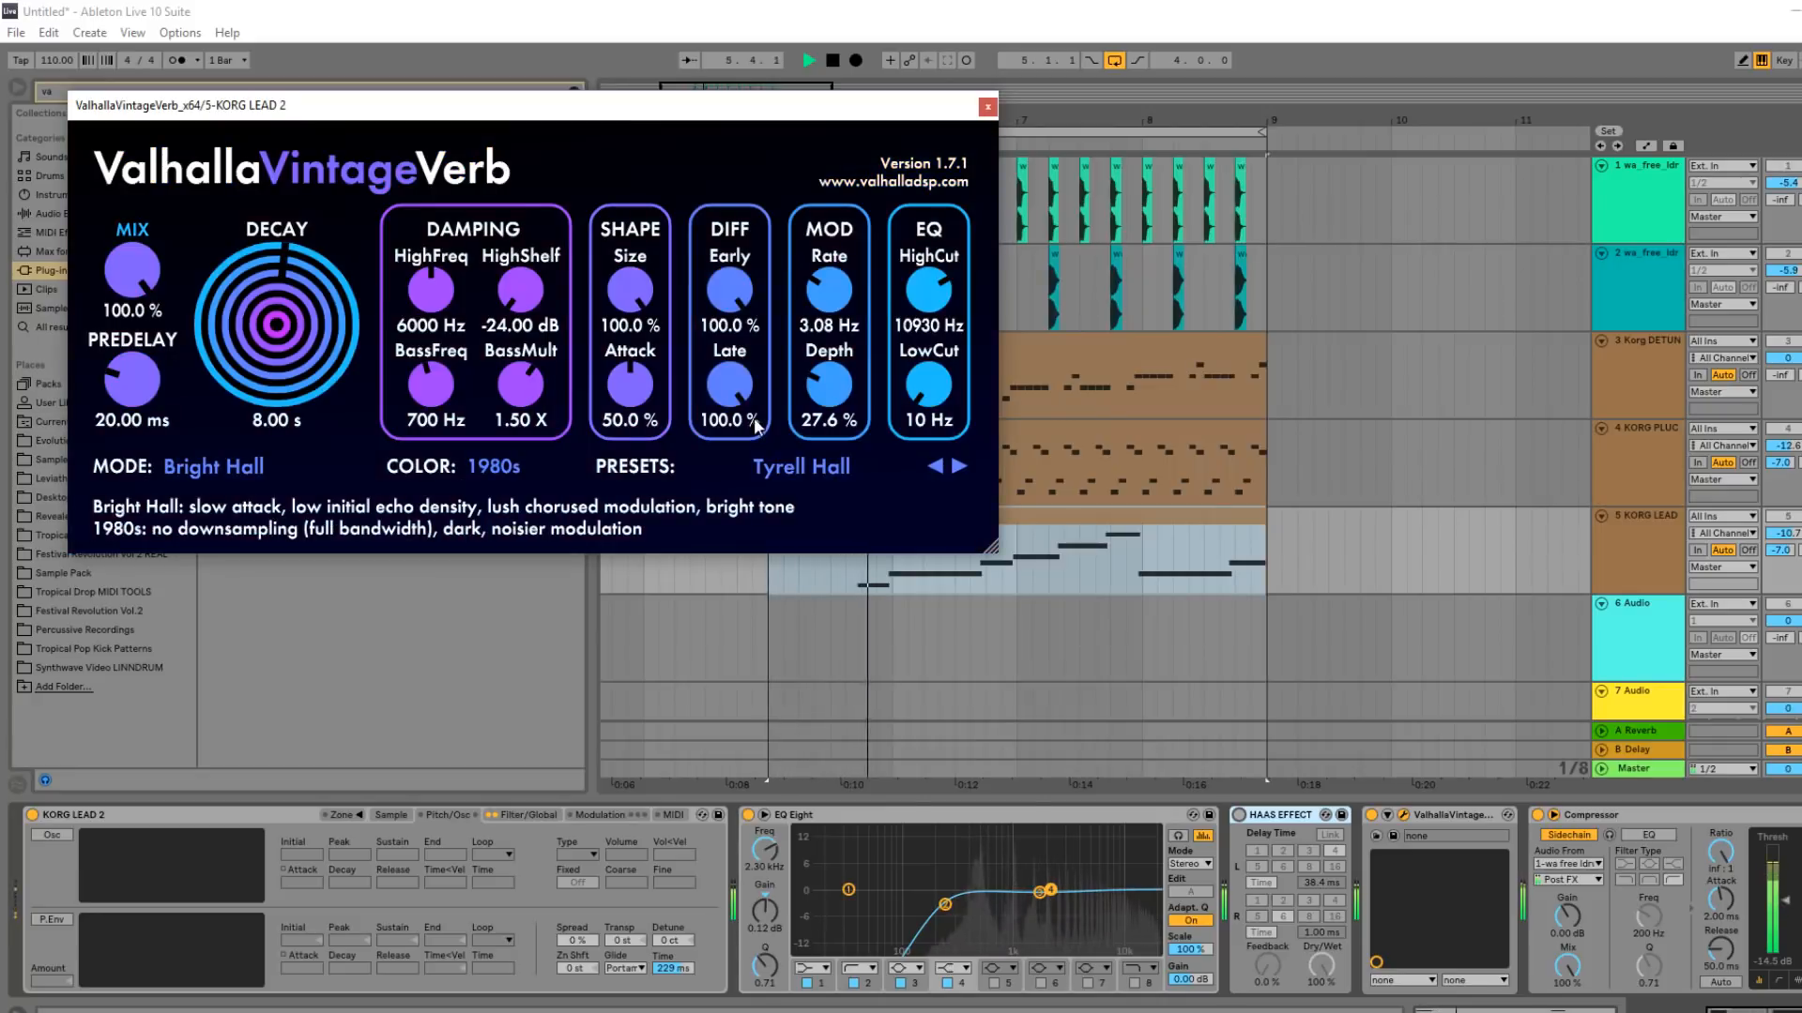
{"action": "left_click_drag", "start_coordinate": [226, 305], "coordinate": [171, 349]}
{"action": "left_click", "coordinate": [987, 106]}
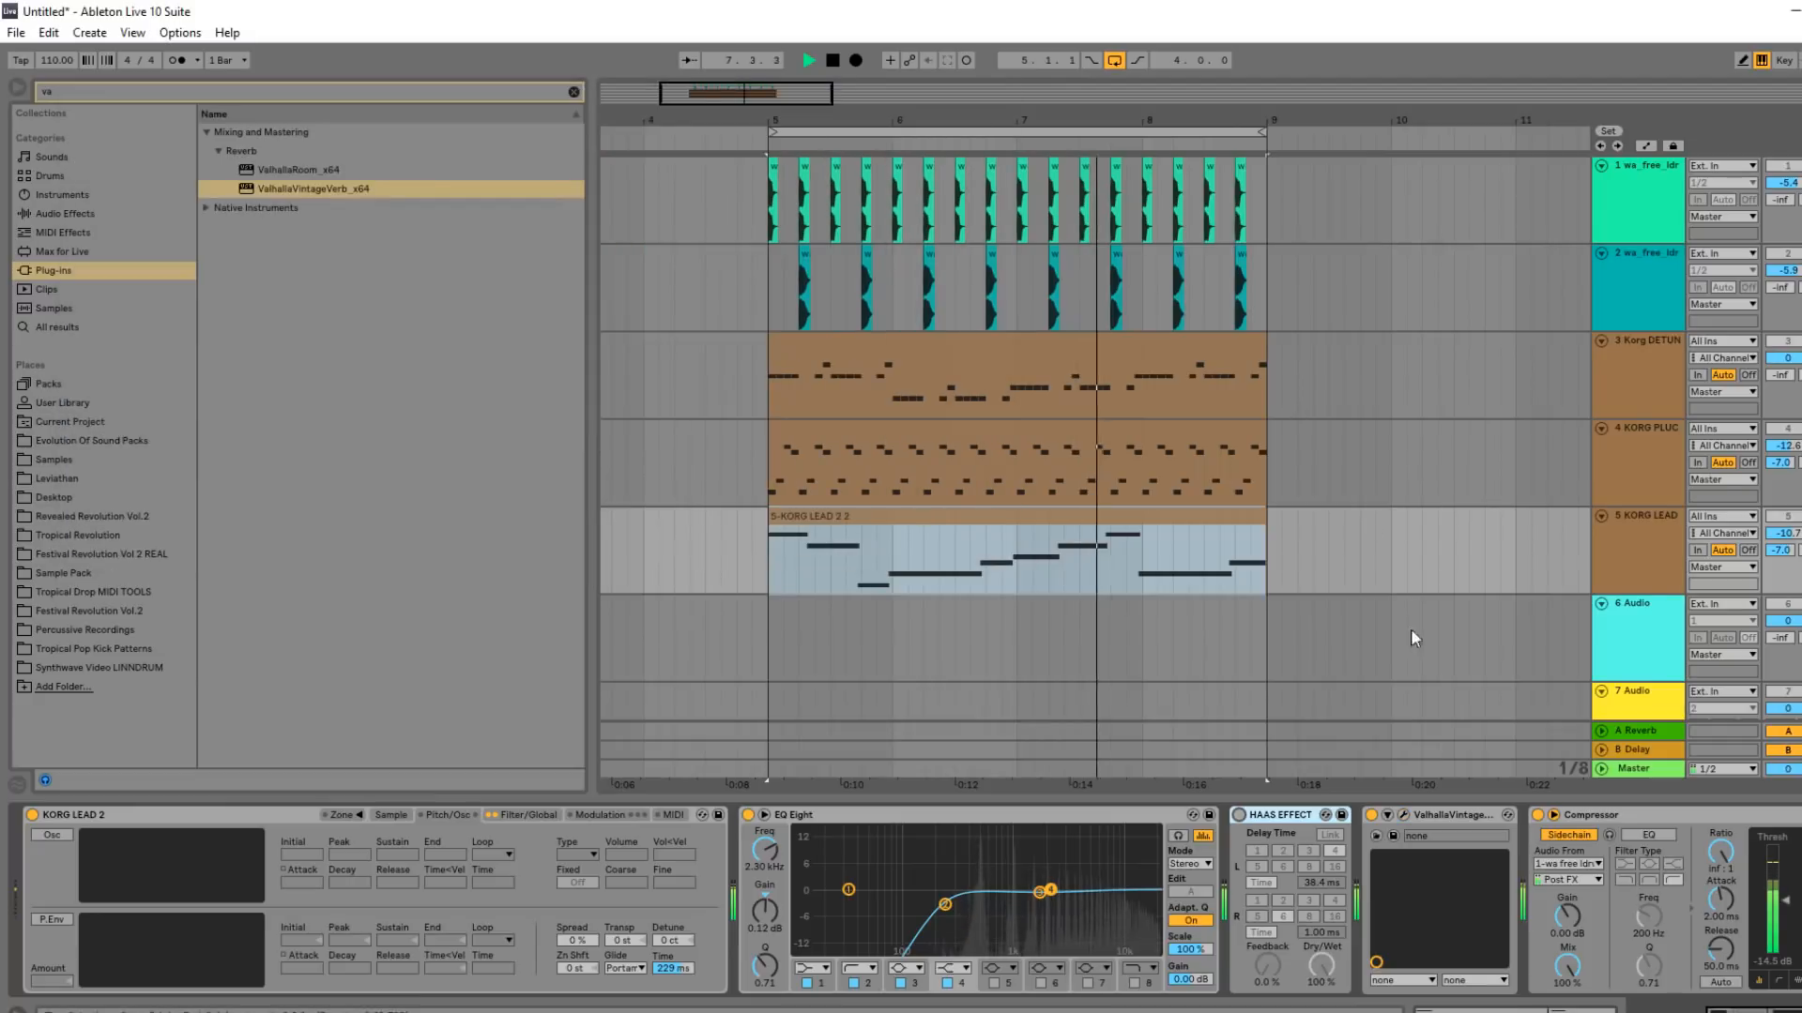
Turn off solo on the KORG LEAD 2 track and play the loop with all tracks together.
{"action": "key", "text": "Tab"}
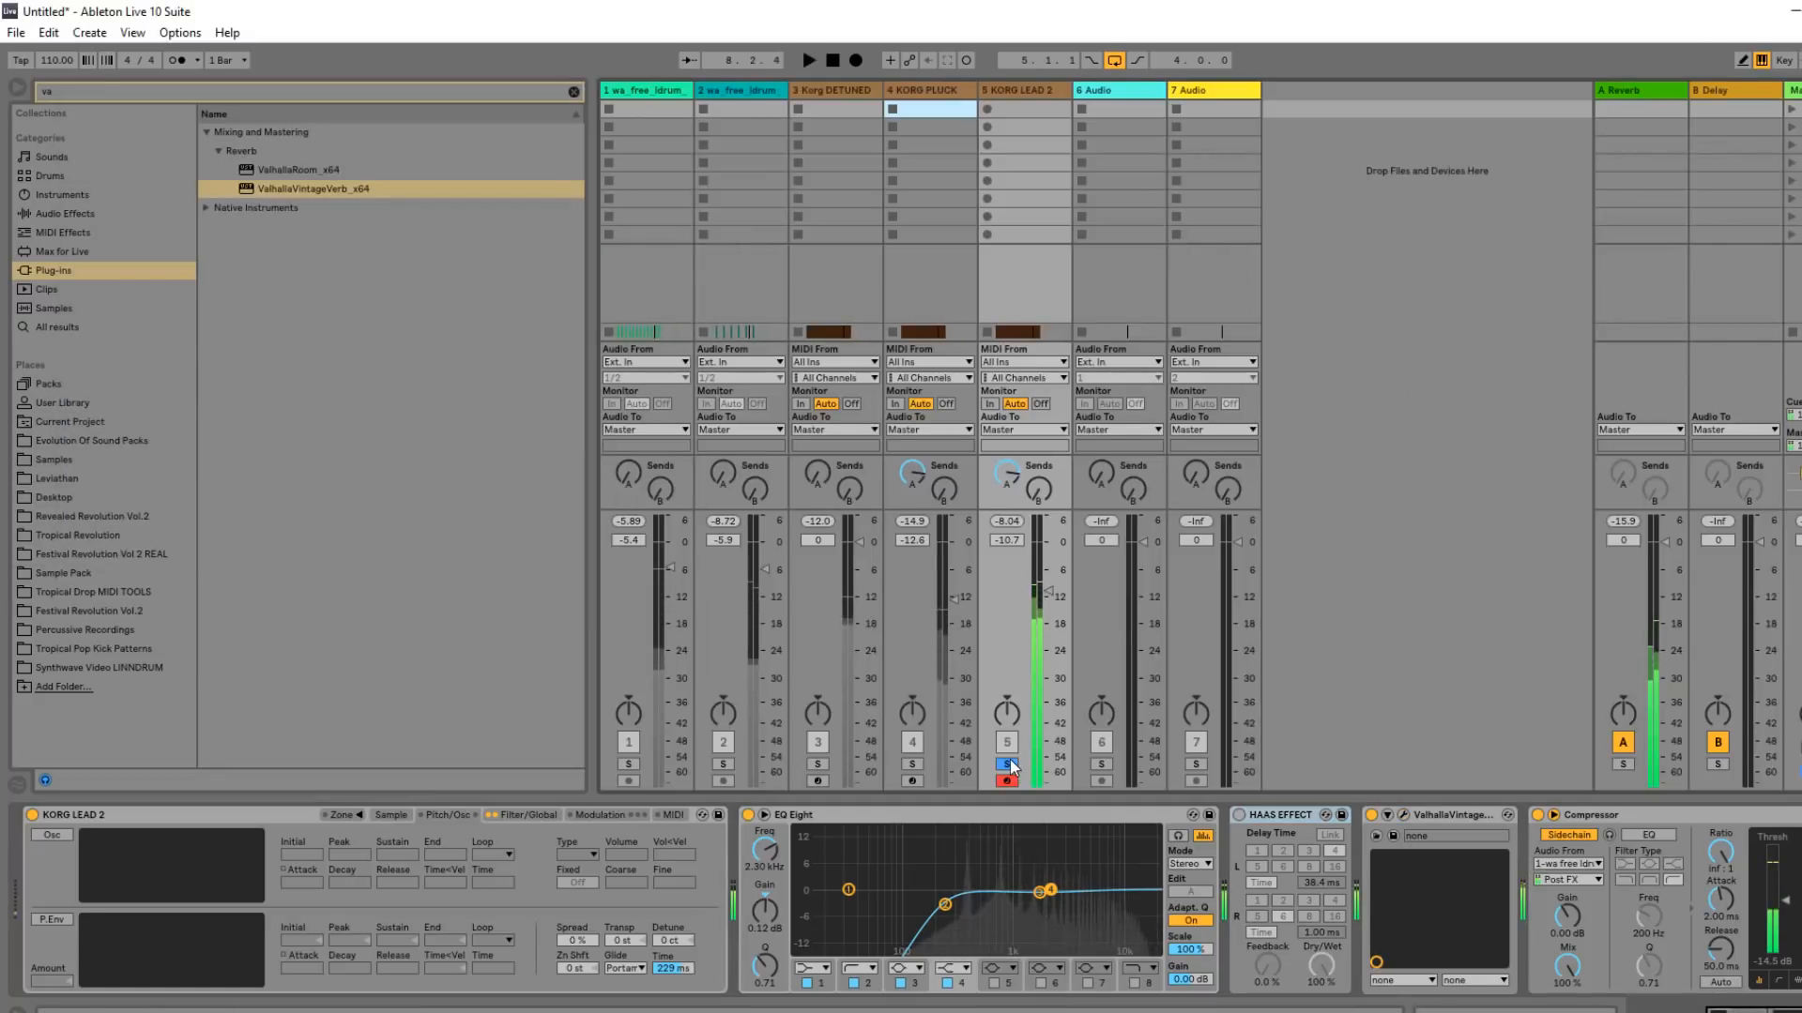
{"action": "left_click", "coordinate": [1007, 764]}
{"action": "key", "text": "space"}
{"action": "key", "text": "space"}
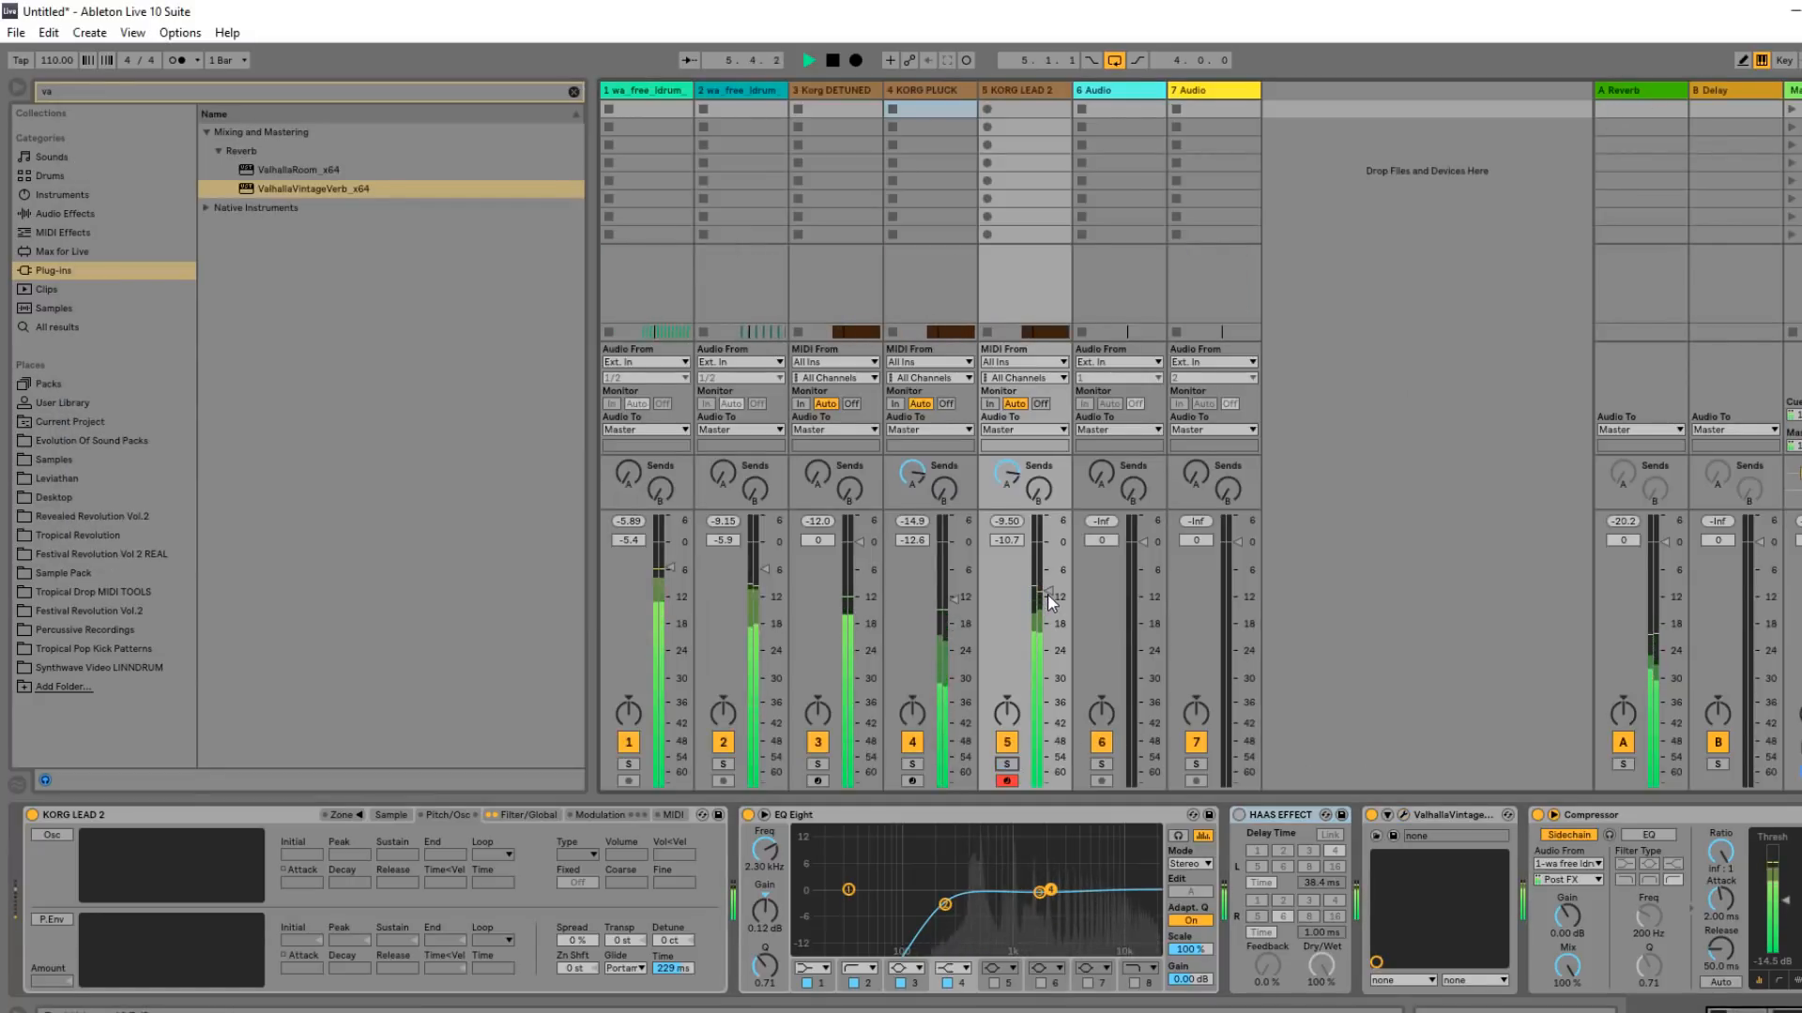
{"action": "key", "text": "Tab"}
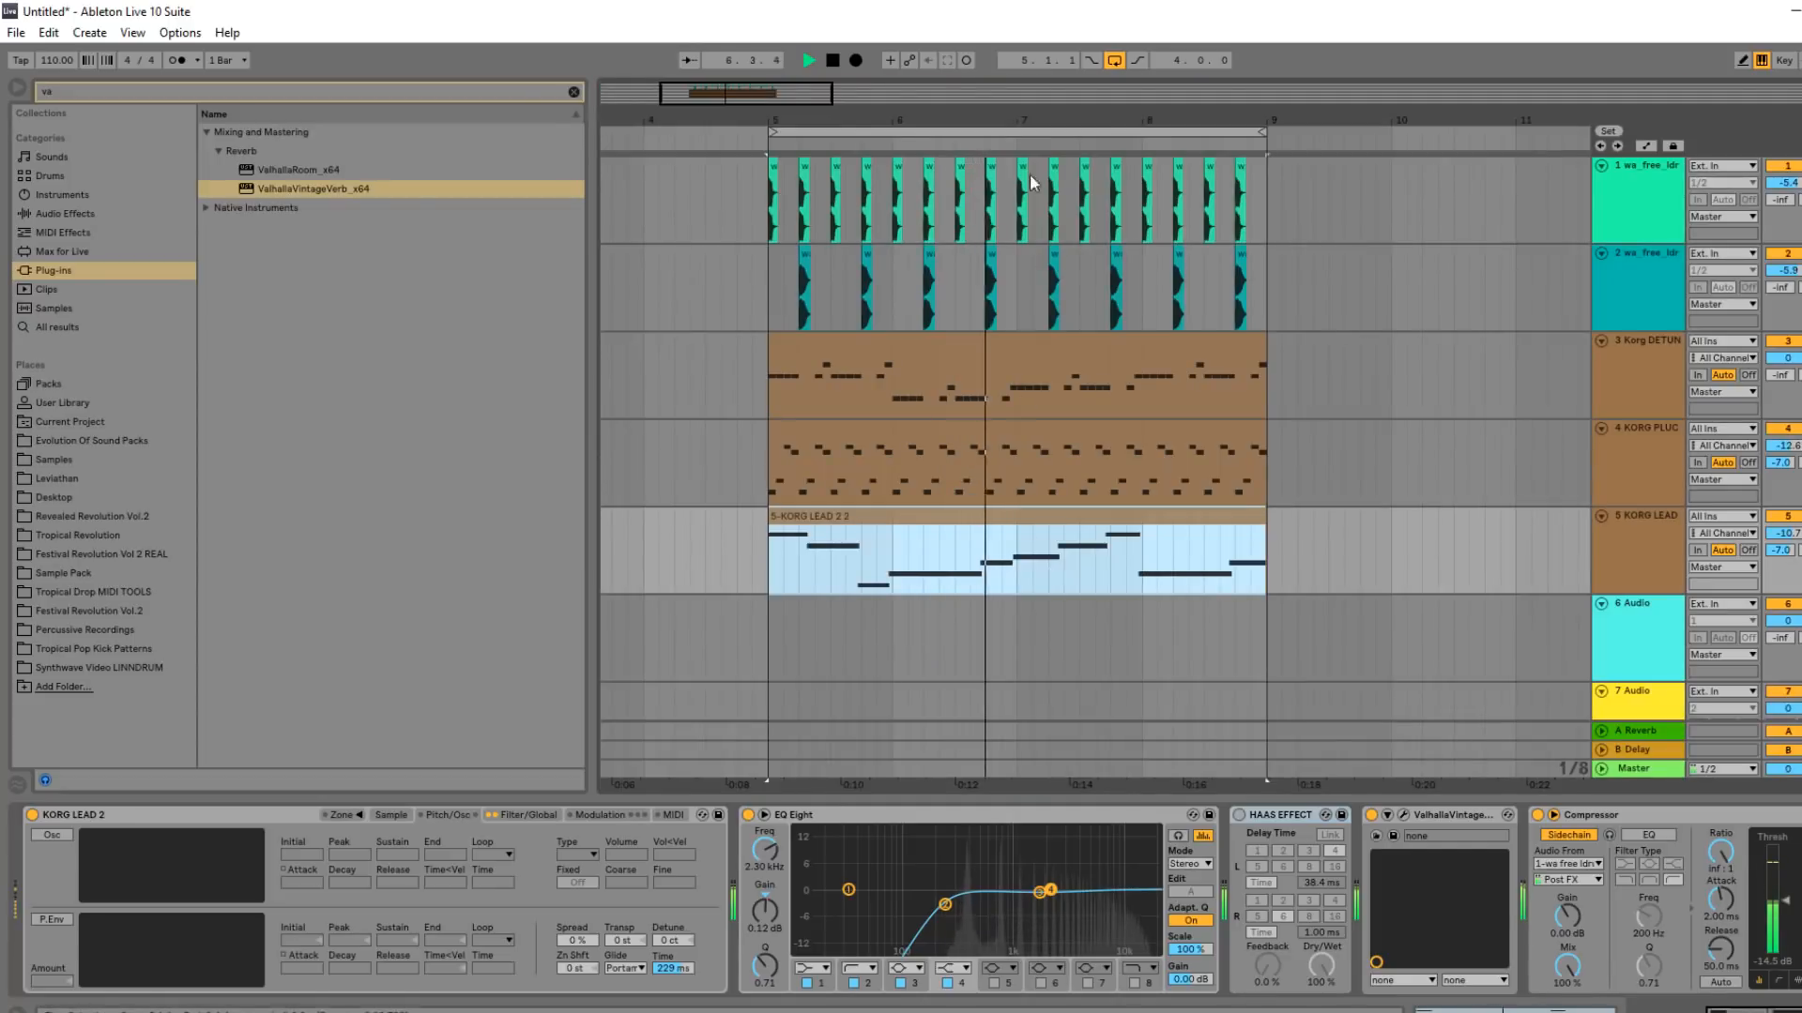
Raise the KORG PLUCK volume to -6.5 dB and turn the pluck's and lead's reverb sends down to -inf.
{"action": "left_click_drag", "start_coordinate": [1126, 120], "coordinate": [943, 84]}
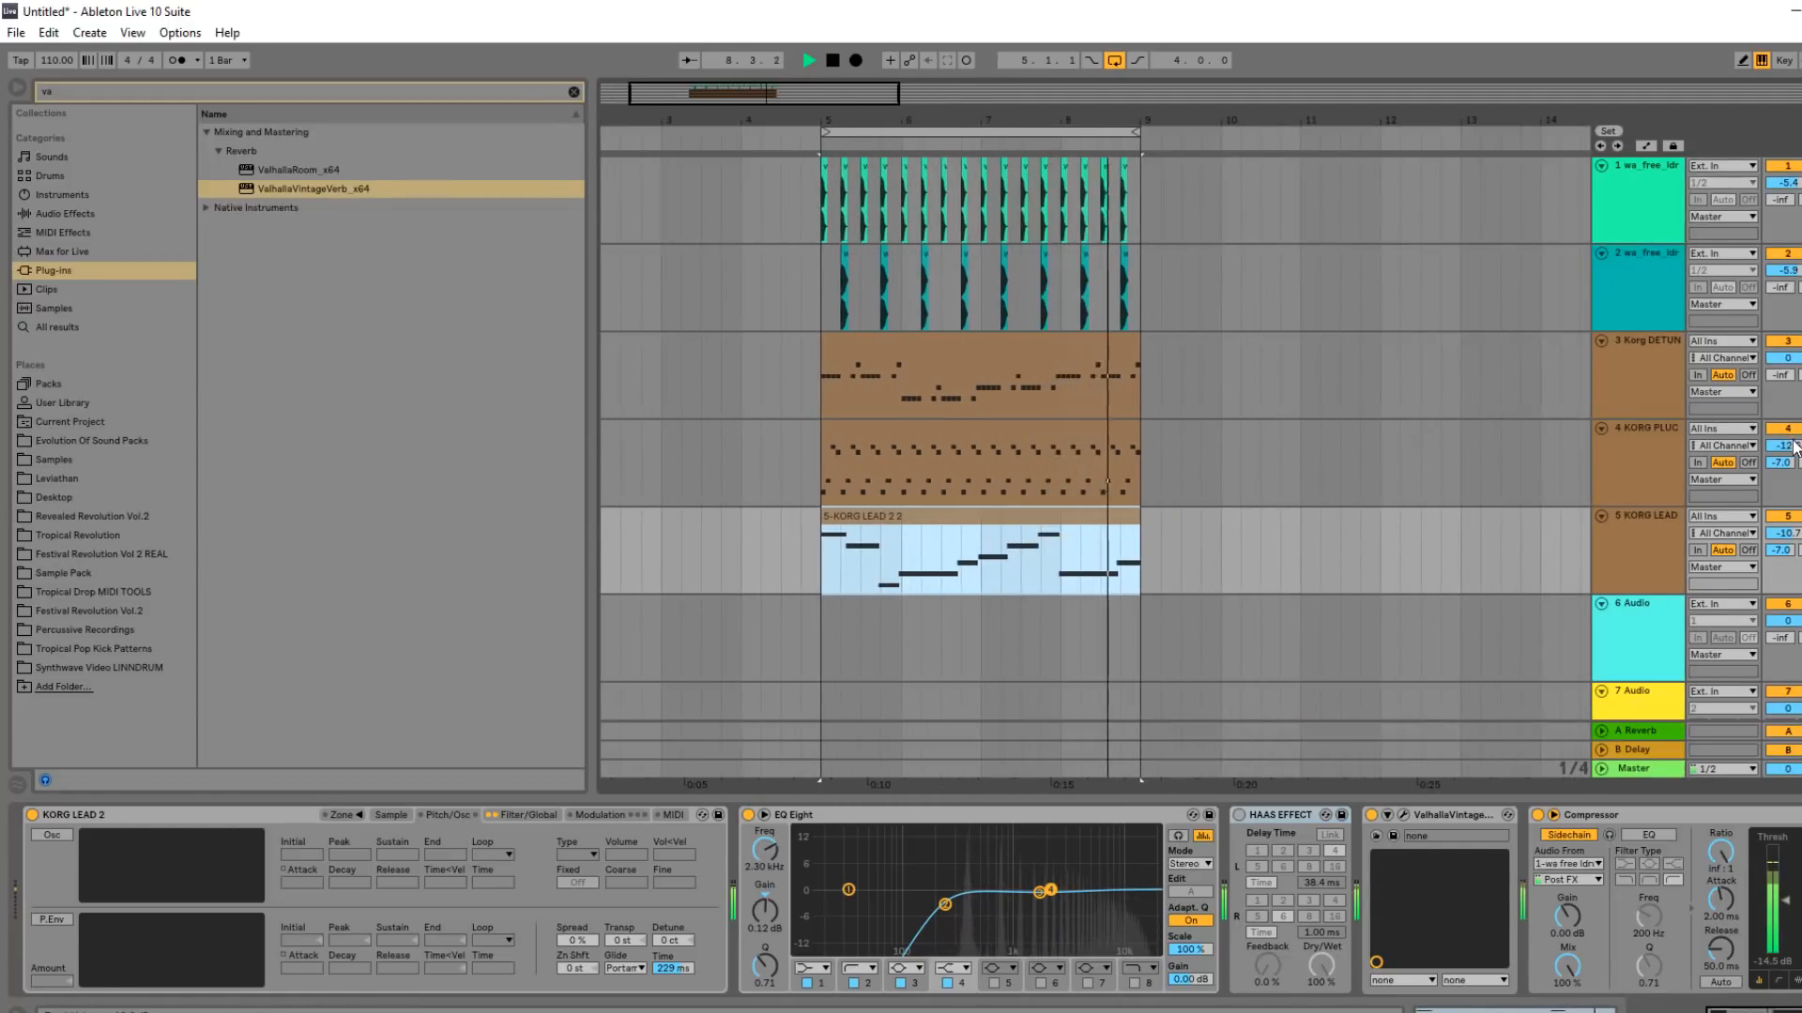
{"action": "left_click", "coordinate": [1661, 429]}
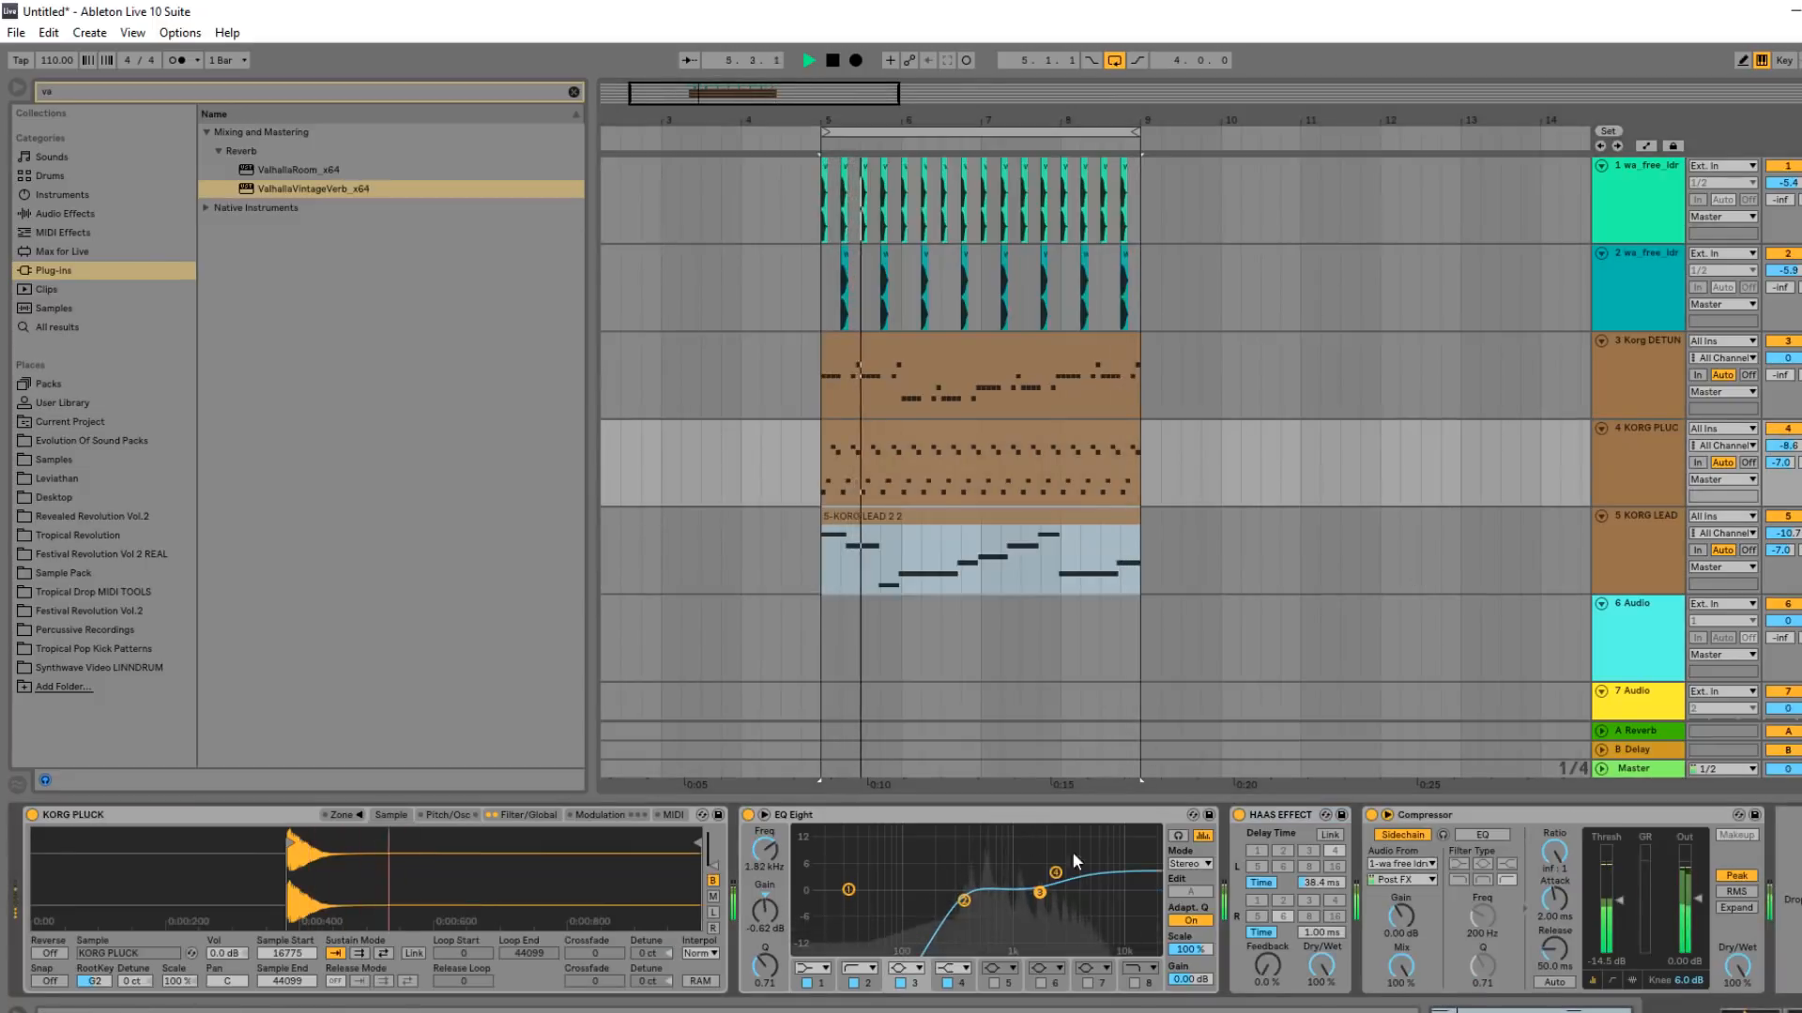
{"action": "key", "text": "Tab"}
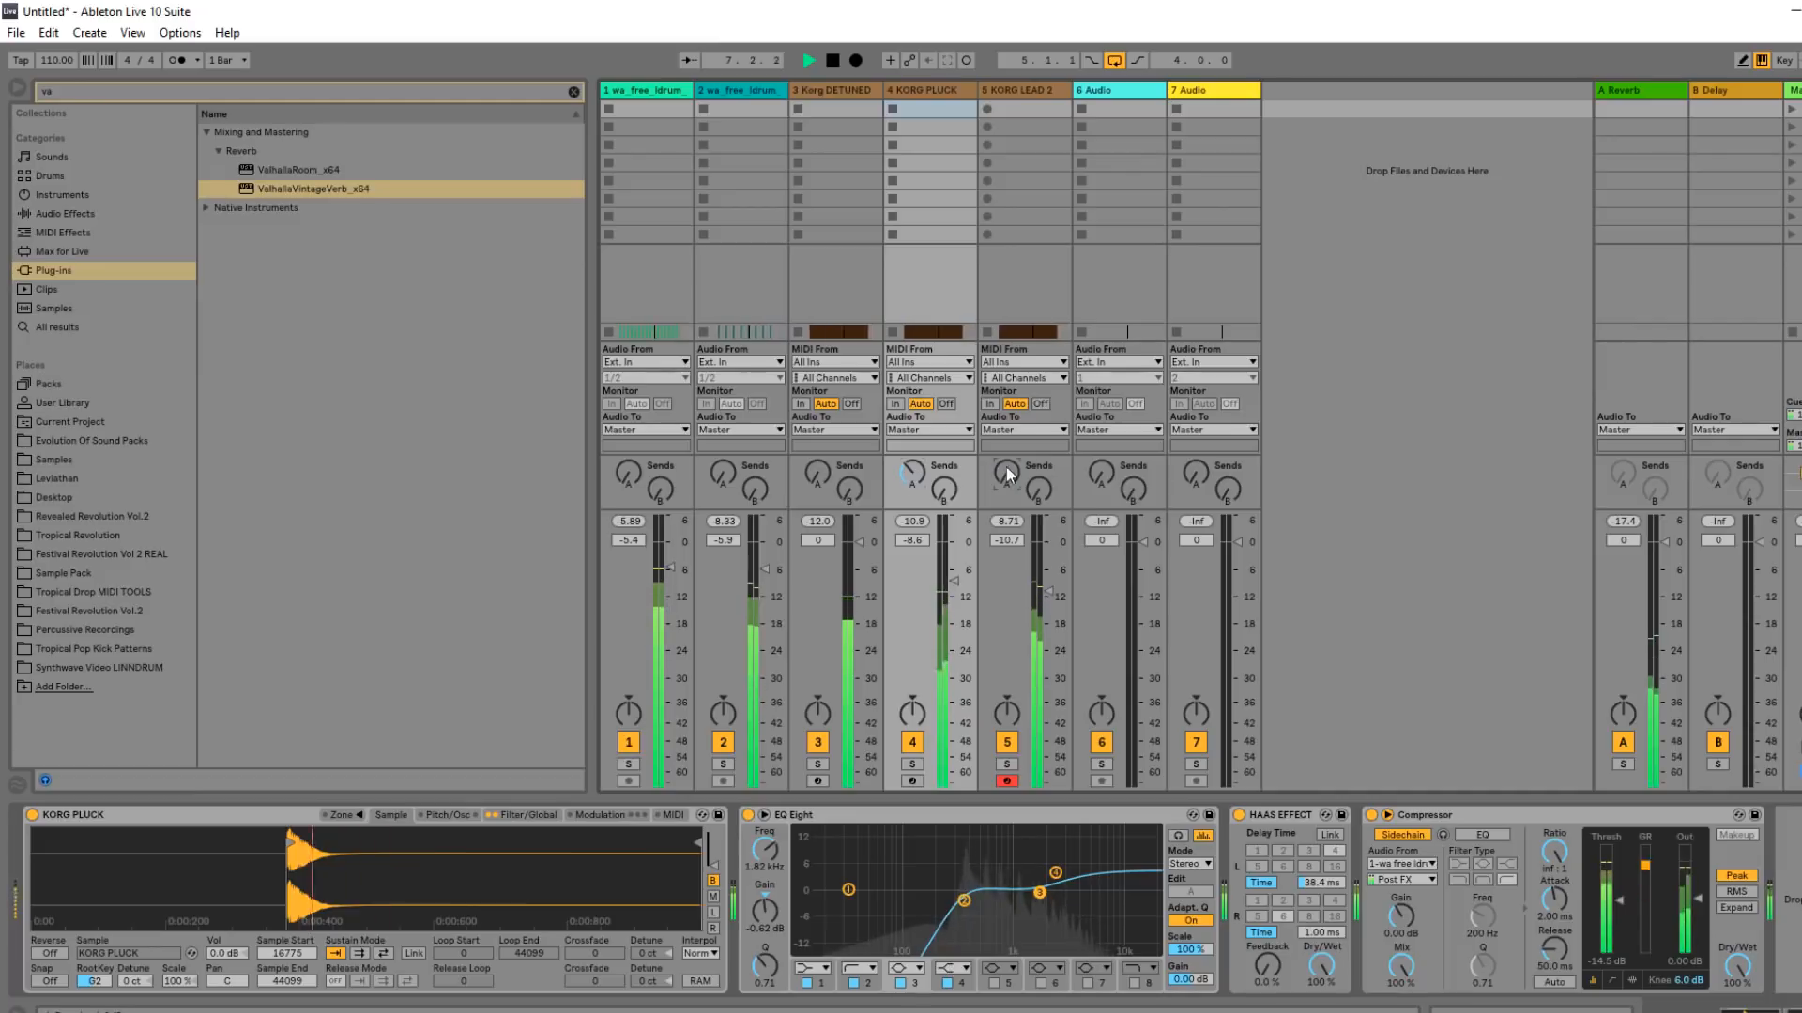
{"action": "left_click_drag", "start_coordinate": [959, 549], "coordinate": [959, 537]}
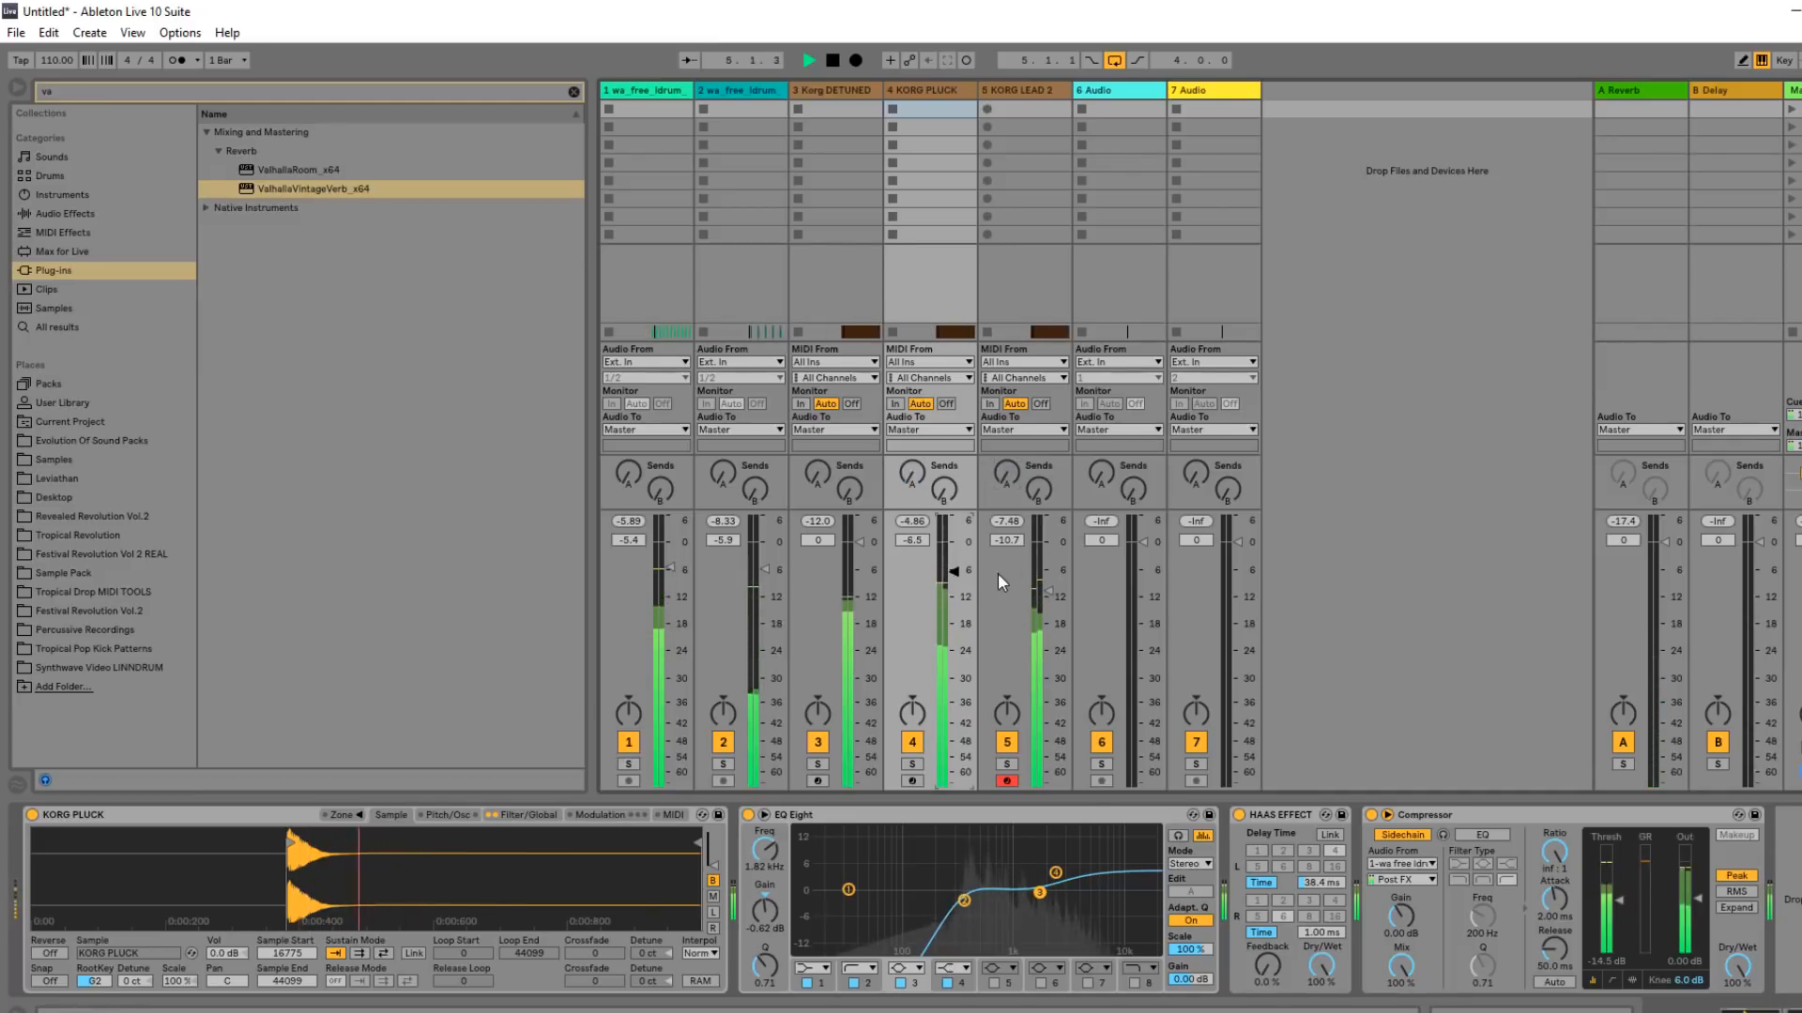
{"action": "key", "text": "Tab"}
{"action": "key", "text": "space"}
Insert an audio track directly below the snare track and name it HATS.
{"action": "left_click", "coordinate": [1635, 257]}
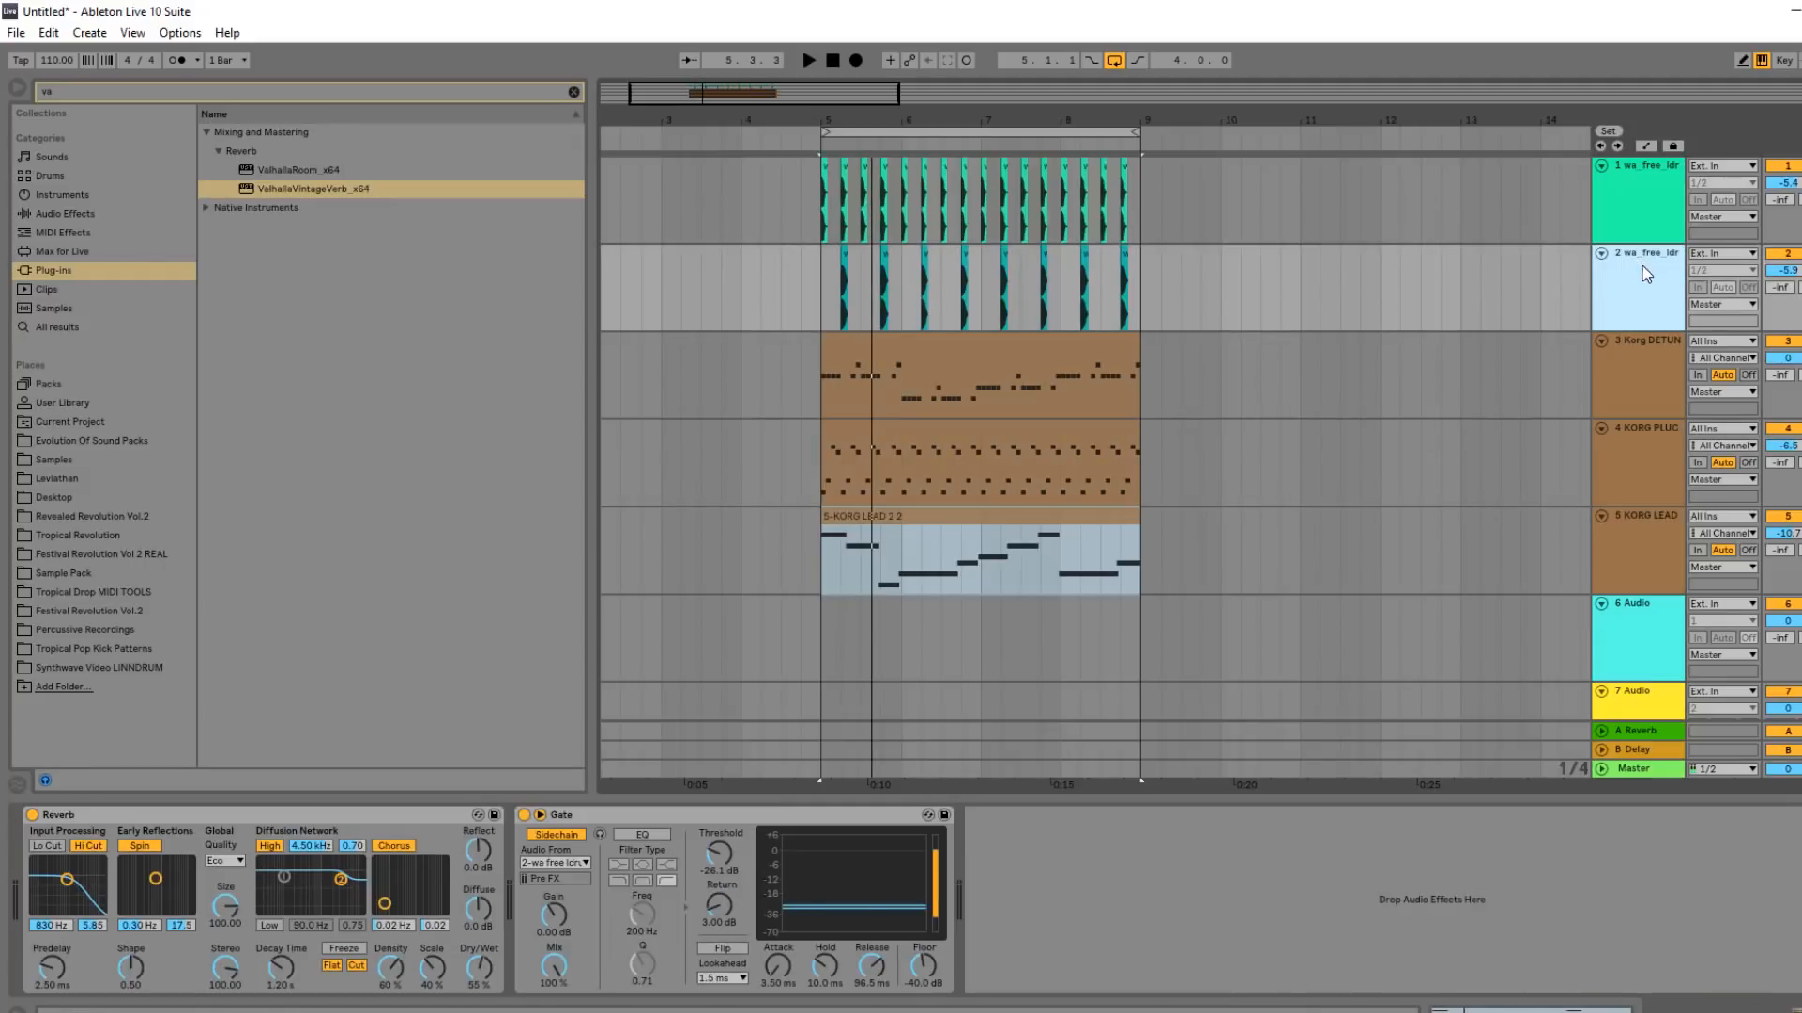
{"action": "key", "text": "ctrl+t"}
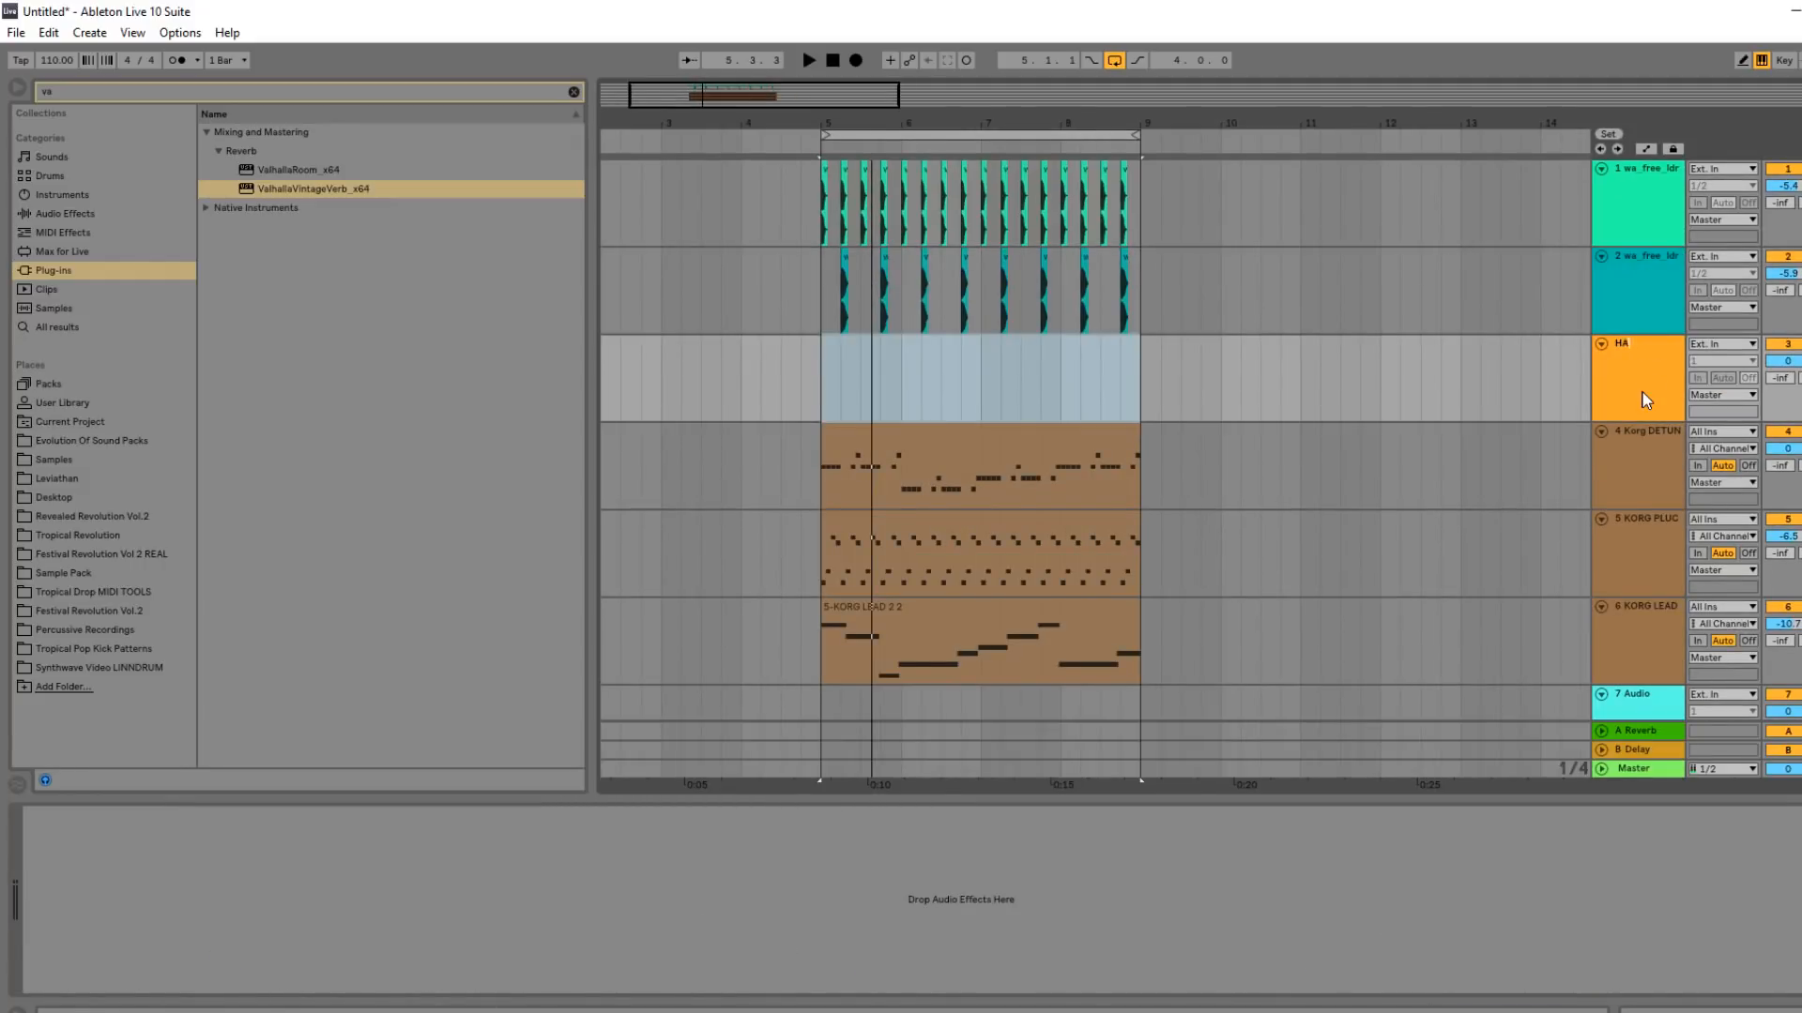
Open the Synthwave Video LINNDRUM sample folder without a search filter and audition its closed hi-hat samples.
{"action": "left_click", "coordinate": [141, 672]}
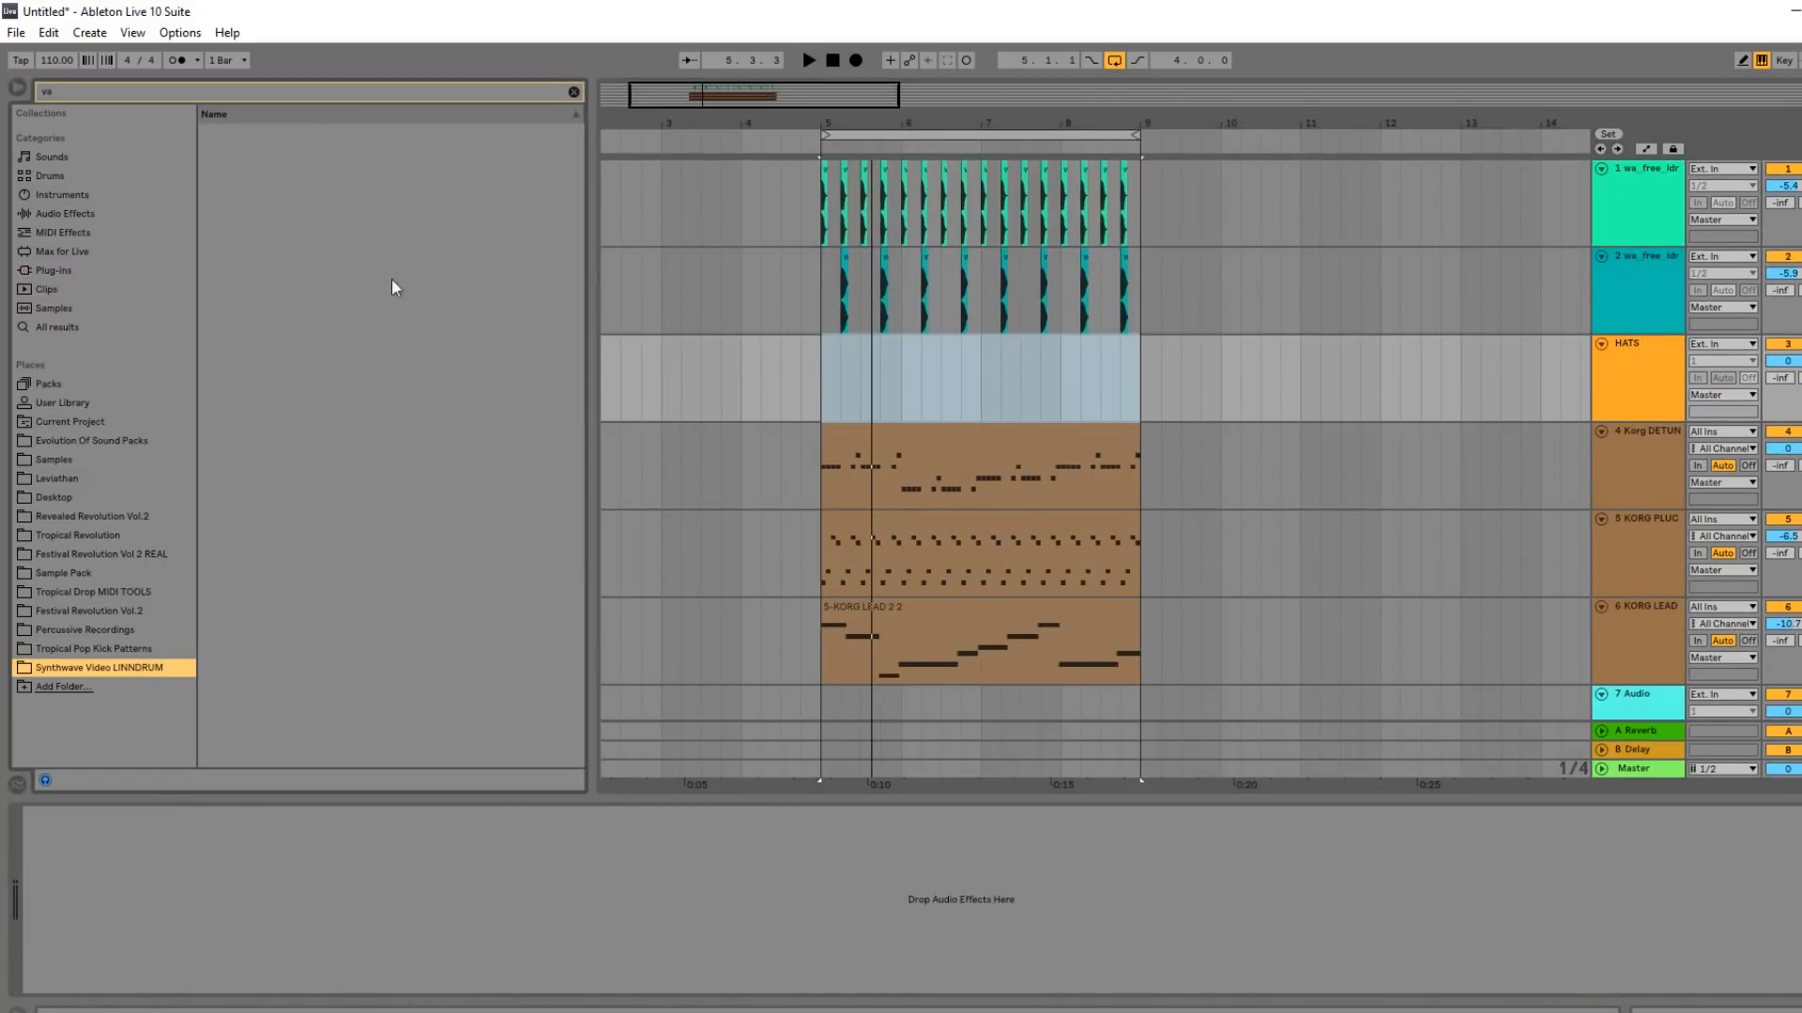
{"action": "left_click", "coordinate": [568, 92]}
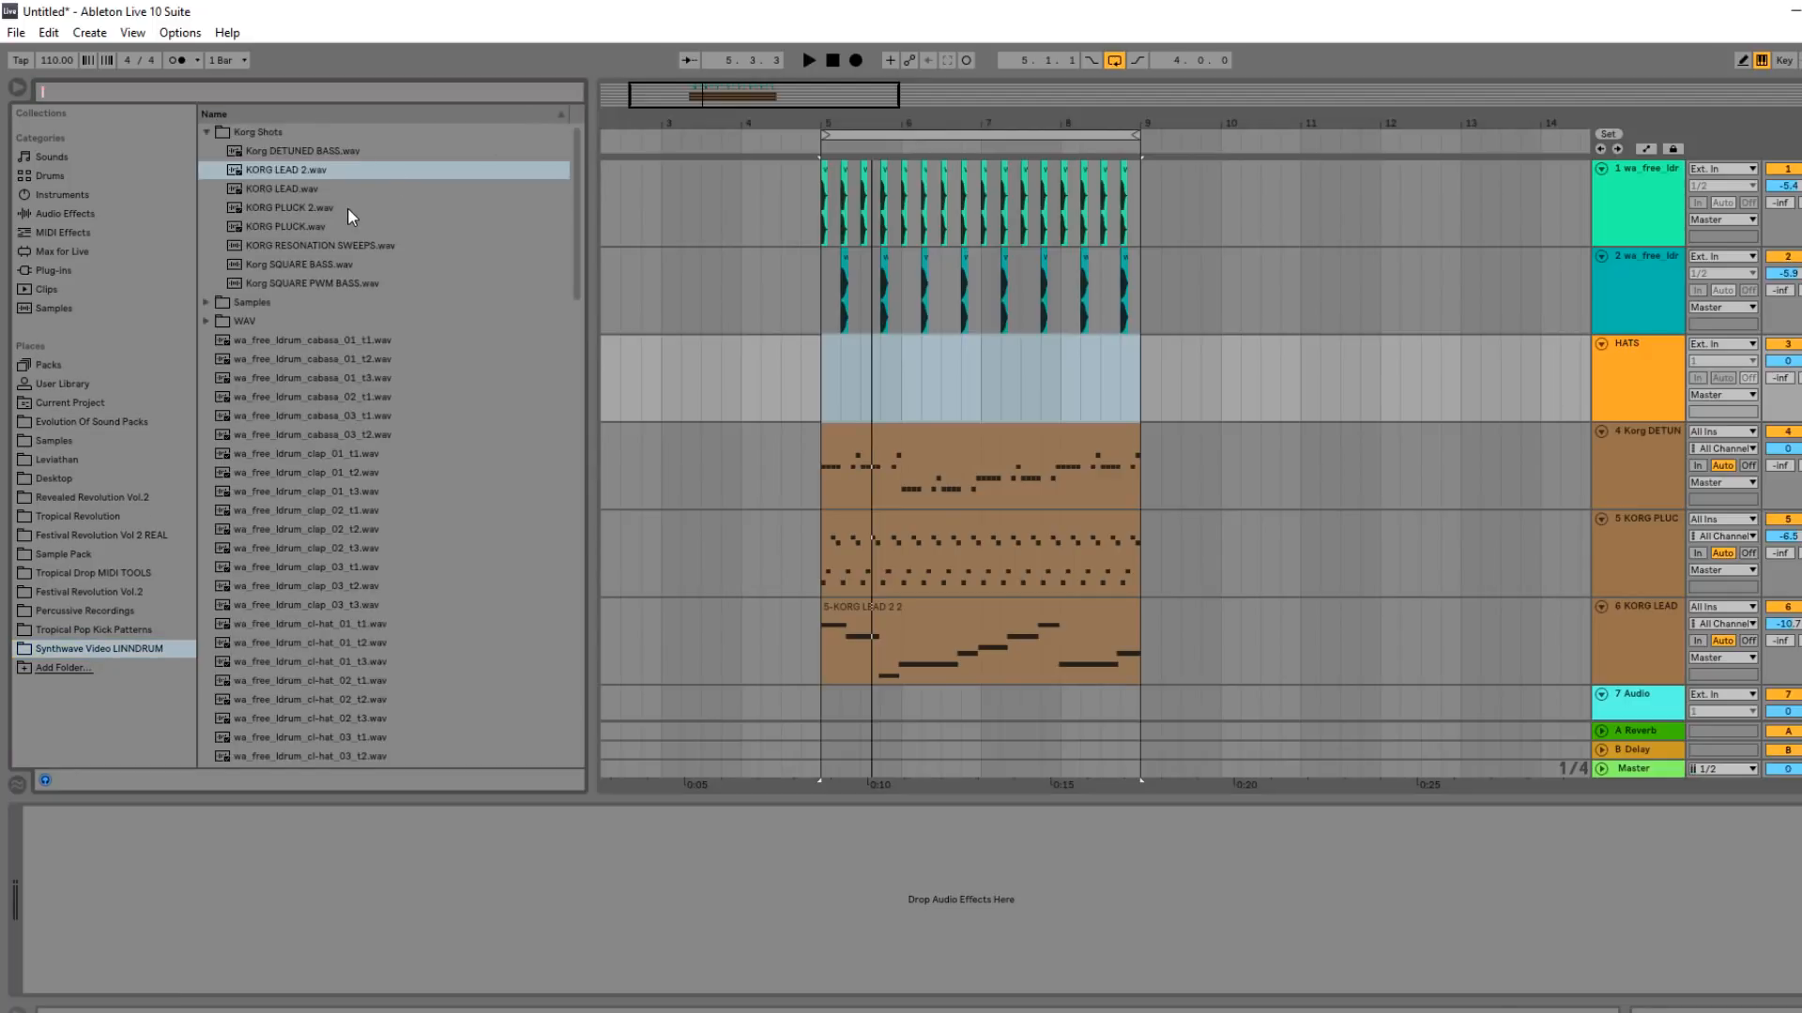
{"action": "scroll", "coordinate": [346, 199], "scroll_direction": "down", "scroll_amount": 2}
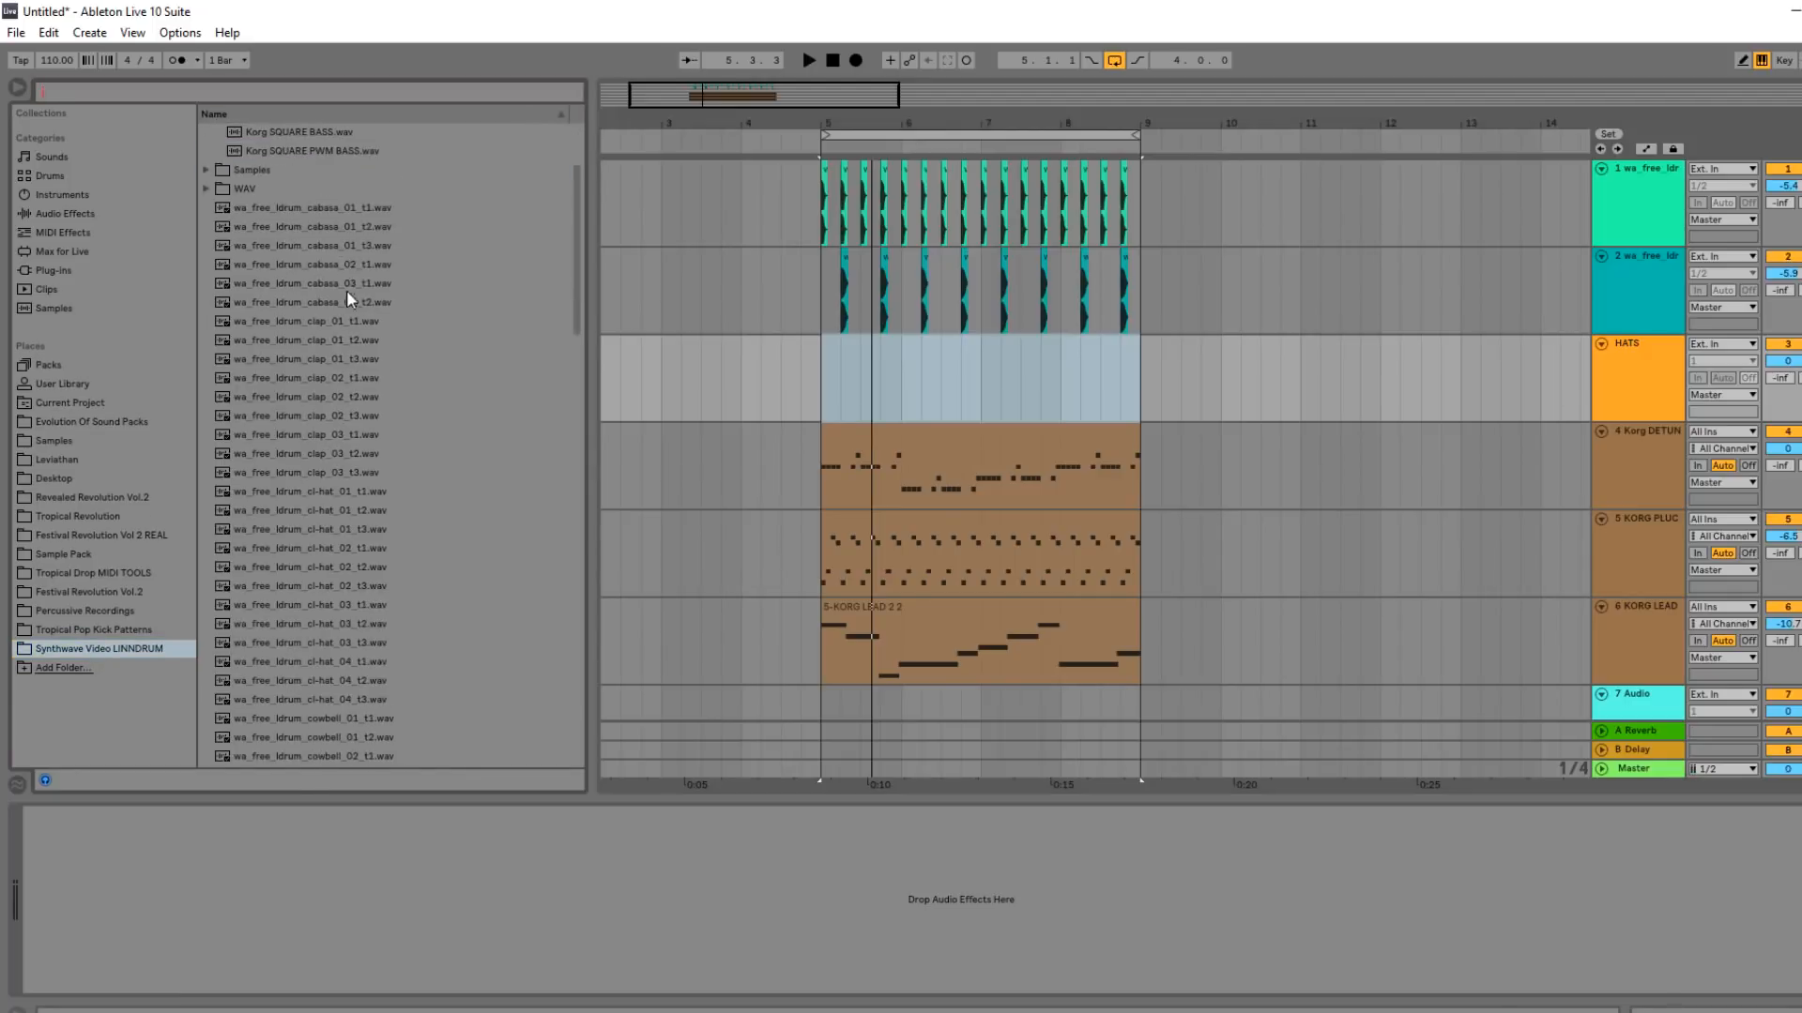
{"action": "left_click", "coordinate": [359, 359]}
{"action": "scroll", "coordinate": [375, 441], "scroll_direction": "down", "scroll_amount": 2}
{"action": "left_click", "coordinate": [380, 455]}
{"action": "scroll", "coordinate": [385, 466], "scroll_direction": "down", "scroll_amount": 2}
{"action": "left_click", "coordinate": [366, 437]}
{"action": "left_click", "coordinate": [333, 416]}
{"action": "left_click", "coordinate": [319, 399]}
{"action": "left_click", "coordinate": [353, 307]}
Place the wa_free_ldrum_cl-hat_02_t1.wav sample on the HATS track at the start of bar 5.
{"action": "left_click", "coordinate": [324, 269]}
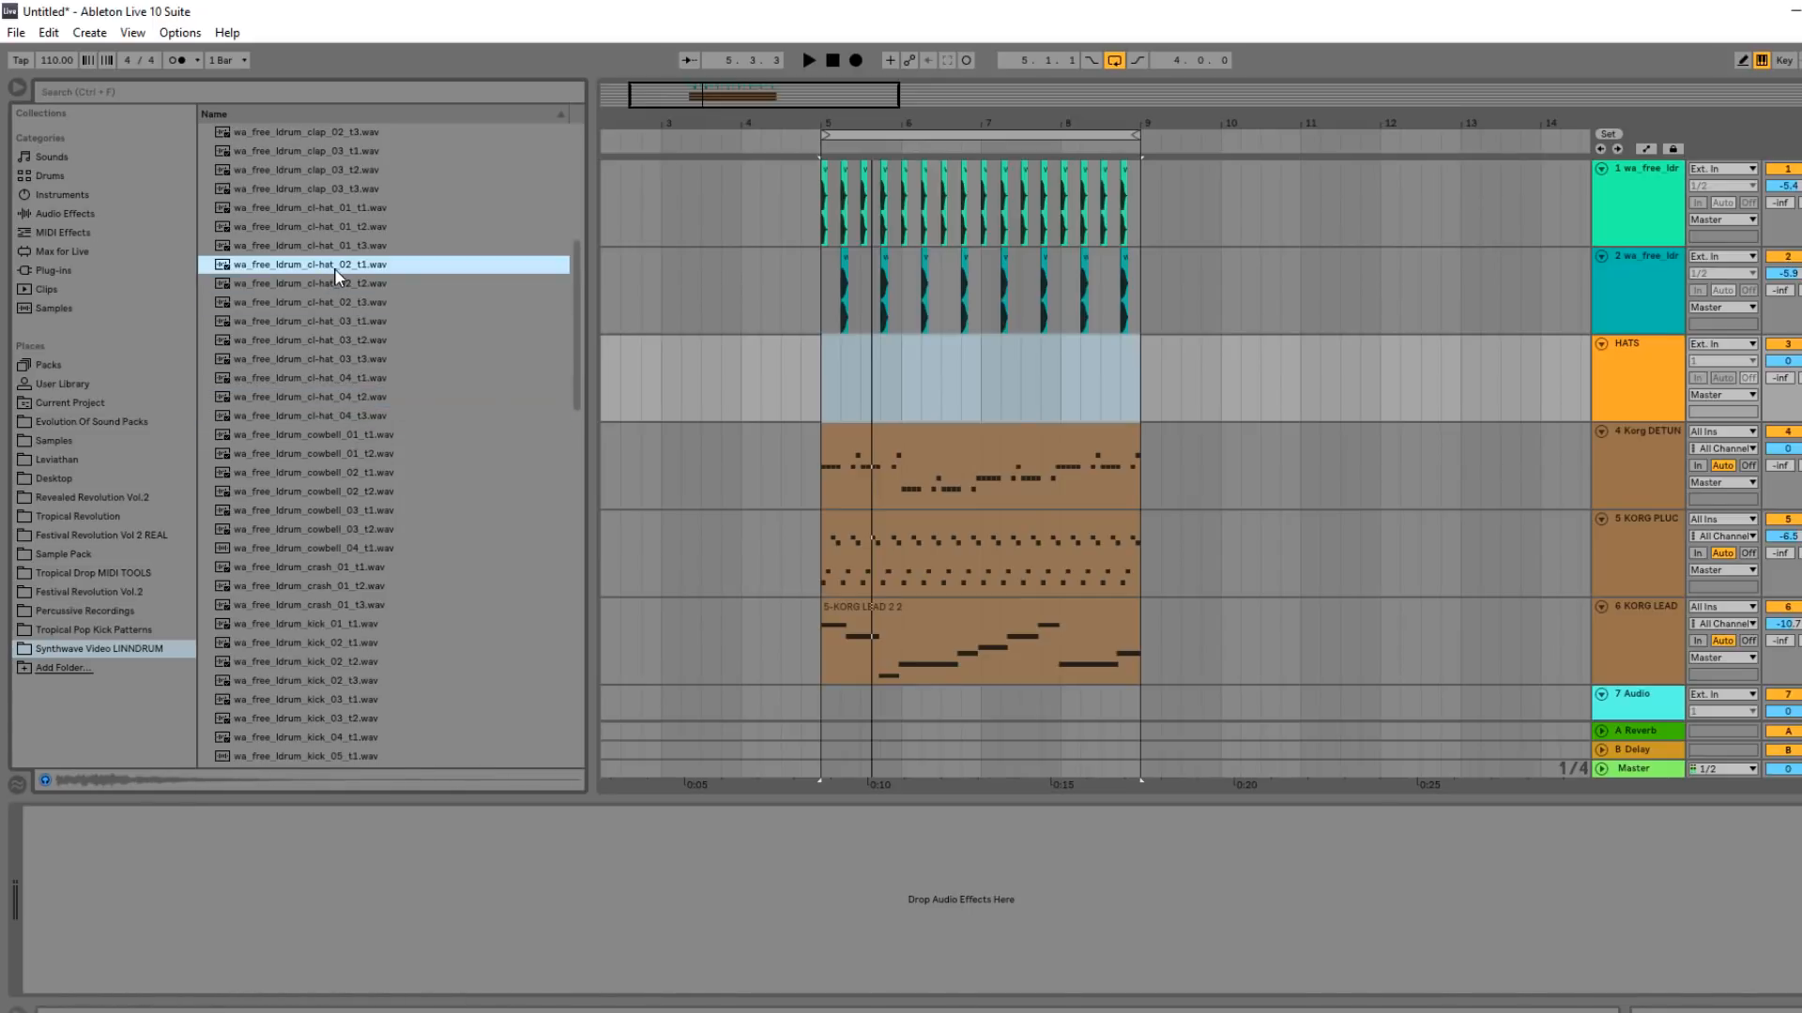
{"action": "left_click", "coordinate": [940, 428]}
{"action": "left_click_drag", "start_coordinate": [826, 388], "coordinate": [826, 389]}
{"action": "scroll", "coordinate": [828, 393], "scroll_direction": "up", "scroll_amount": 6}
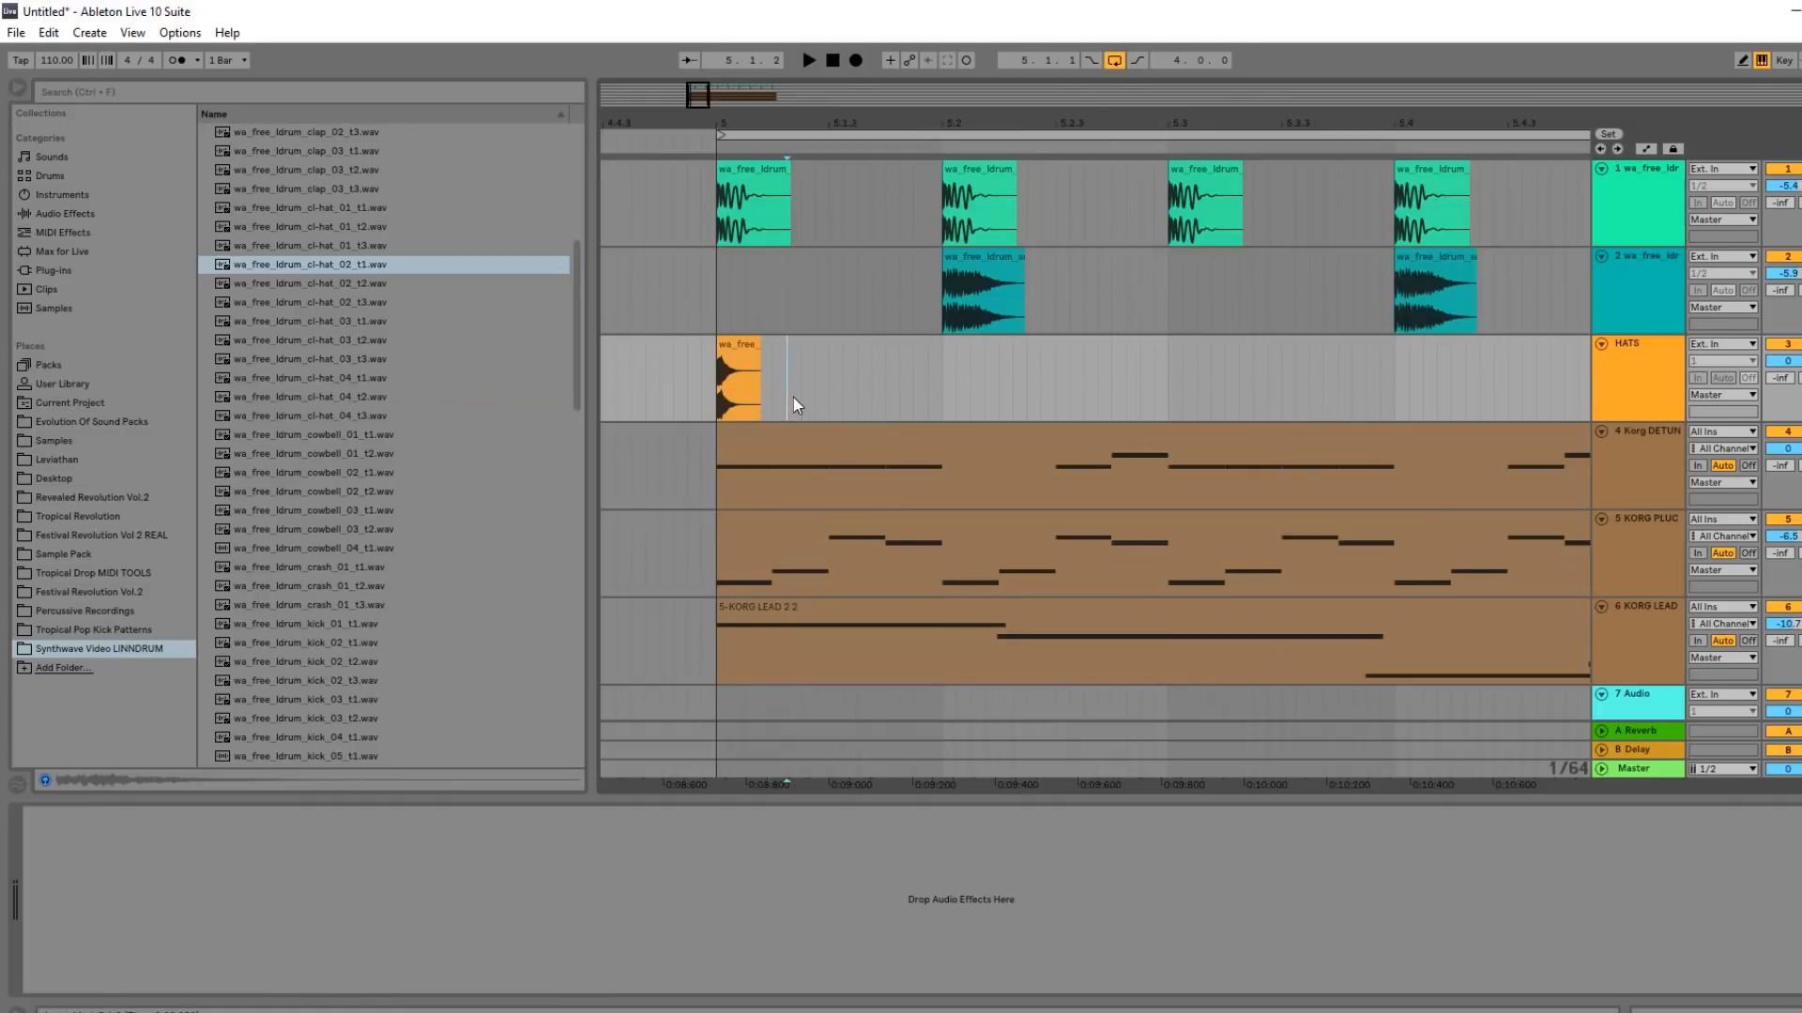
Duplicate the hat at eighth-note intervals on the HATS track and play it back briefly.
{"action": "left_click_drag", "start_coordinate": [830, 396], "coordinate": [717, 398]}
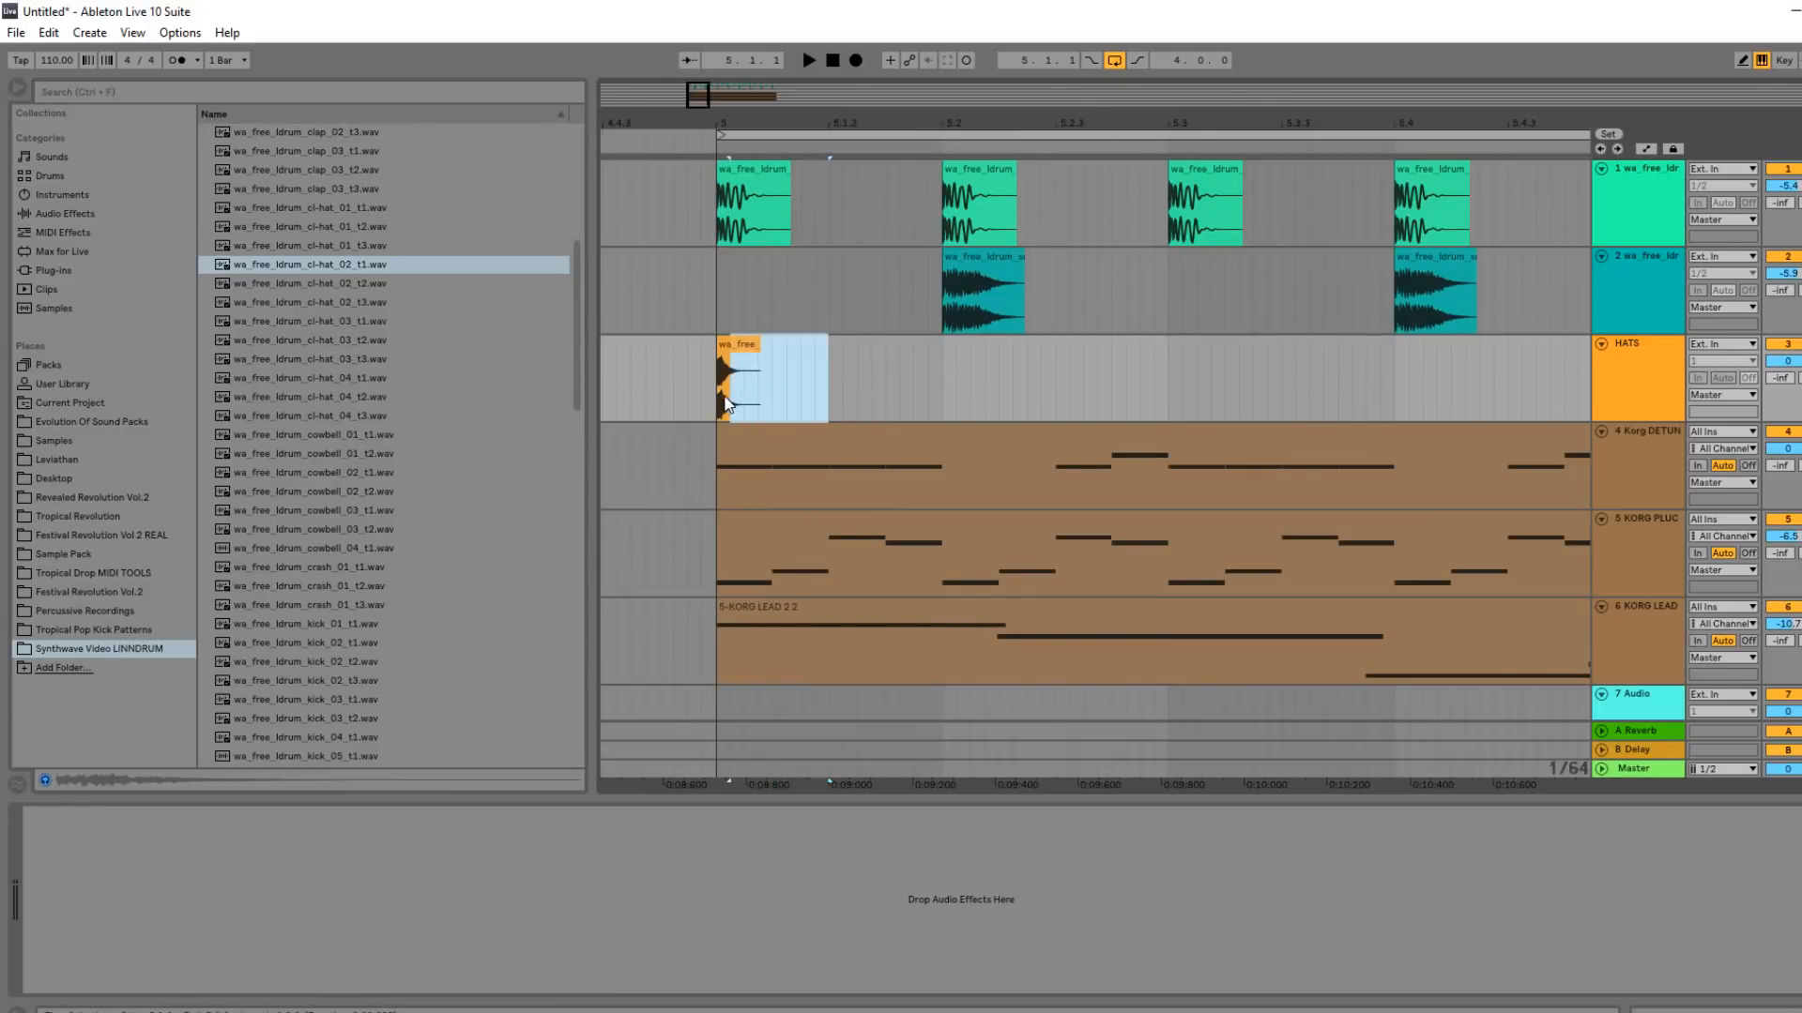
{"action": "key", "text": "ctrl+d"}
{"action": "key", "text": "ctrl+d"}
{"action": "left_click", "coordinate": [723, 403]}
{"action": "key", "text": "space"}
{"action": "key", "text": "space"}
Repeat the hat at sixteenth-note spacing from bar 5 on the HATS track and play the result.
{"action": "left_click_drag", "start_coordinate": [840, 347], "coordinate": [833, 394]}
{"action": "left_click", "coordinate": [724, 379]}
{"action": "key", "text": "ctrl+d"}
{"action": "key", "text": "ctrl+d"}
{"action": "key", "text": "ctrl+d"}
{"action": "key", "text": "ctrl+d"}
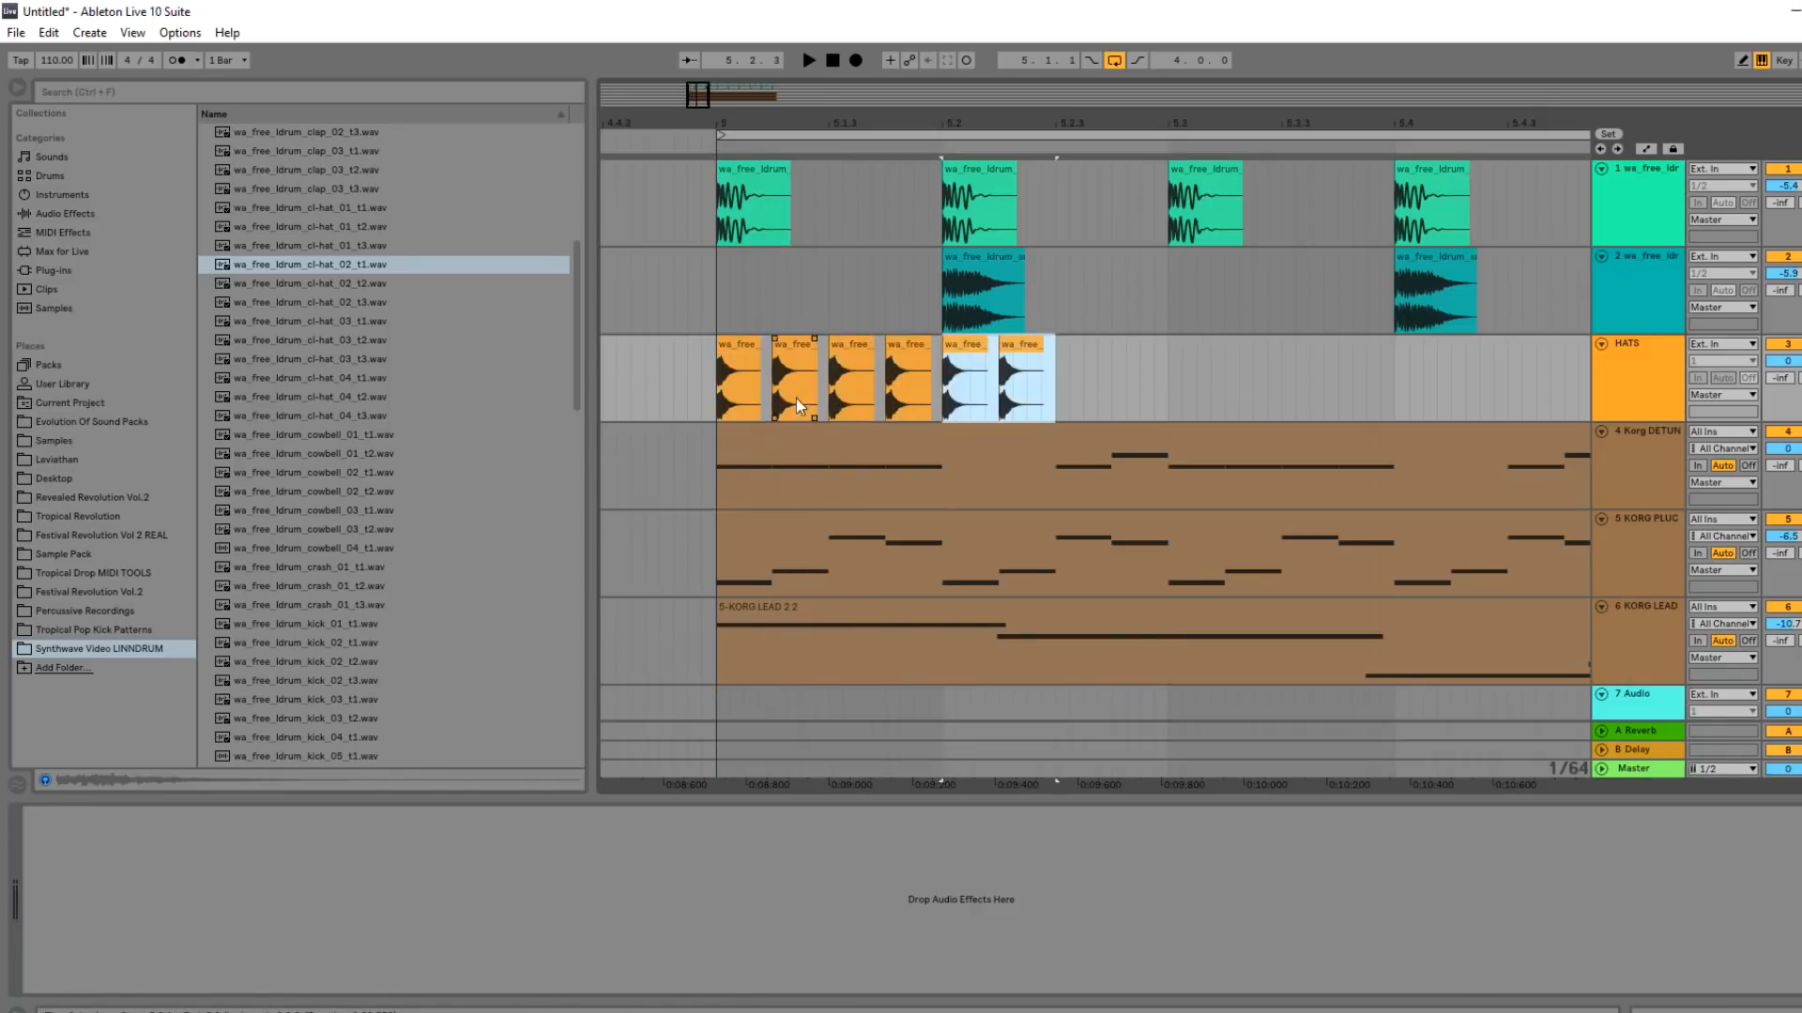
{"action": "left_click", "coordinate": [704, 384]}
{"action": "key", "text": "space"}
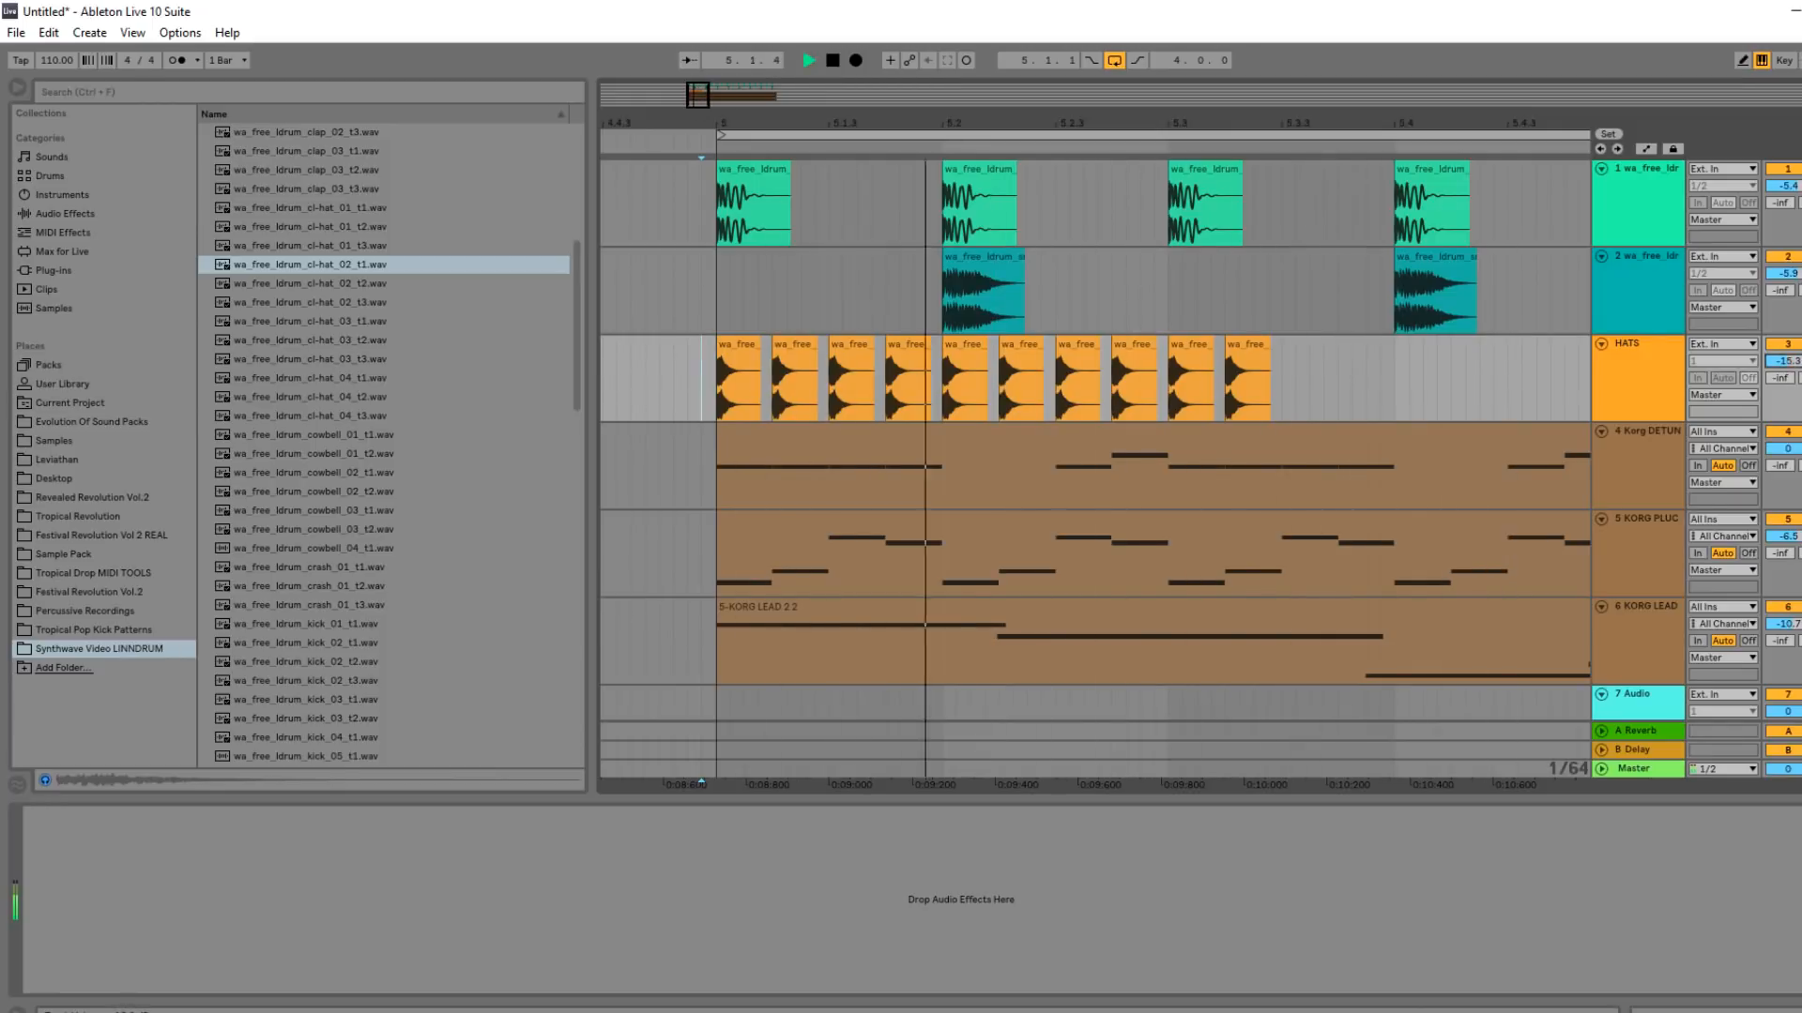
Duplicate the first half bar of hats until it fills the loop up to bar 9, undoing the surplus copy.
{"action": "left_click_drag", "start_coordinate": [720, 385], "coordinate": [1164, 345]}
{"action": "key", "text": "ctrl+d"}
{"action": "left_click_drag", "start_coordinate": [708, 96], "coordinate": [711, 38]}
{"action": "key", "text": "ctrl+d"}
{"action": "key", "text": "ctrl+d"}
{"action": "key", "text": "ctrl+d"}
{"action": "key", "text": "ctrl+d"}
{"action": "key", "text": "ctrl+d"}
{"action": "key", "text": "ctrl+d"}
{"action": "key", "text": "ctrl+d"}
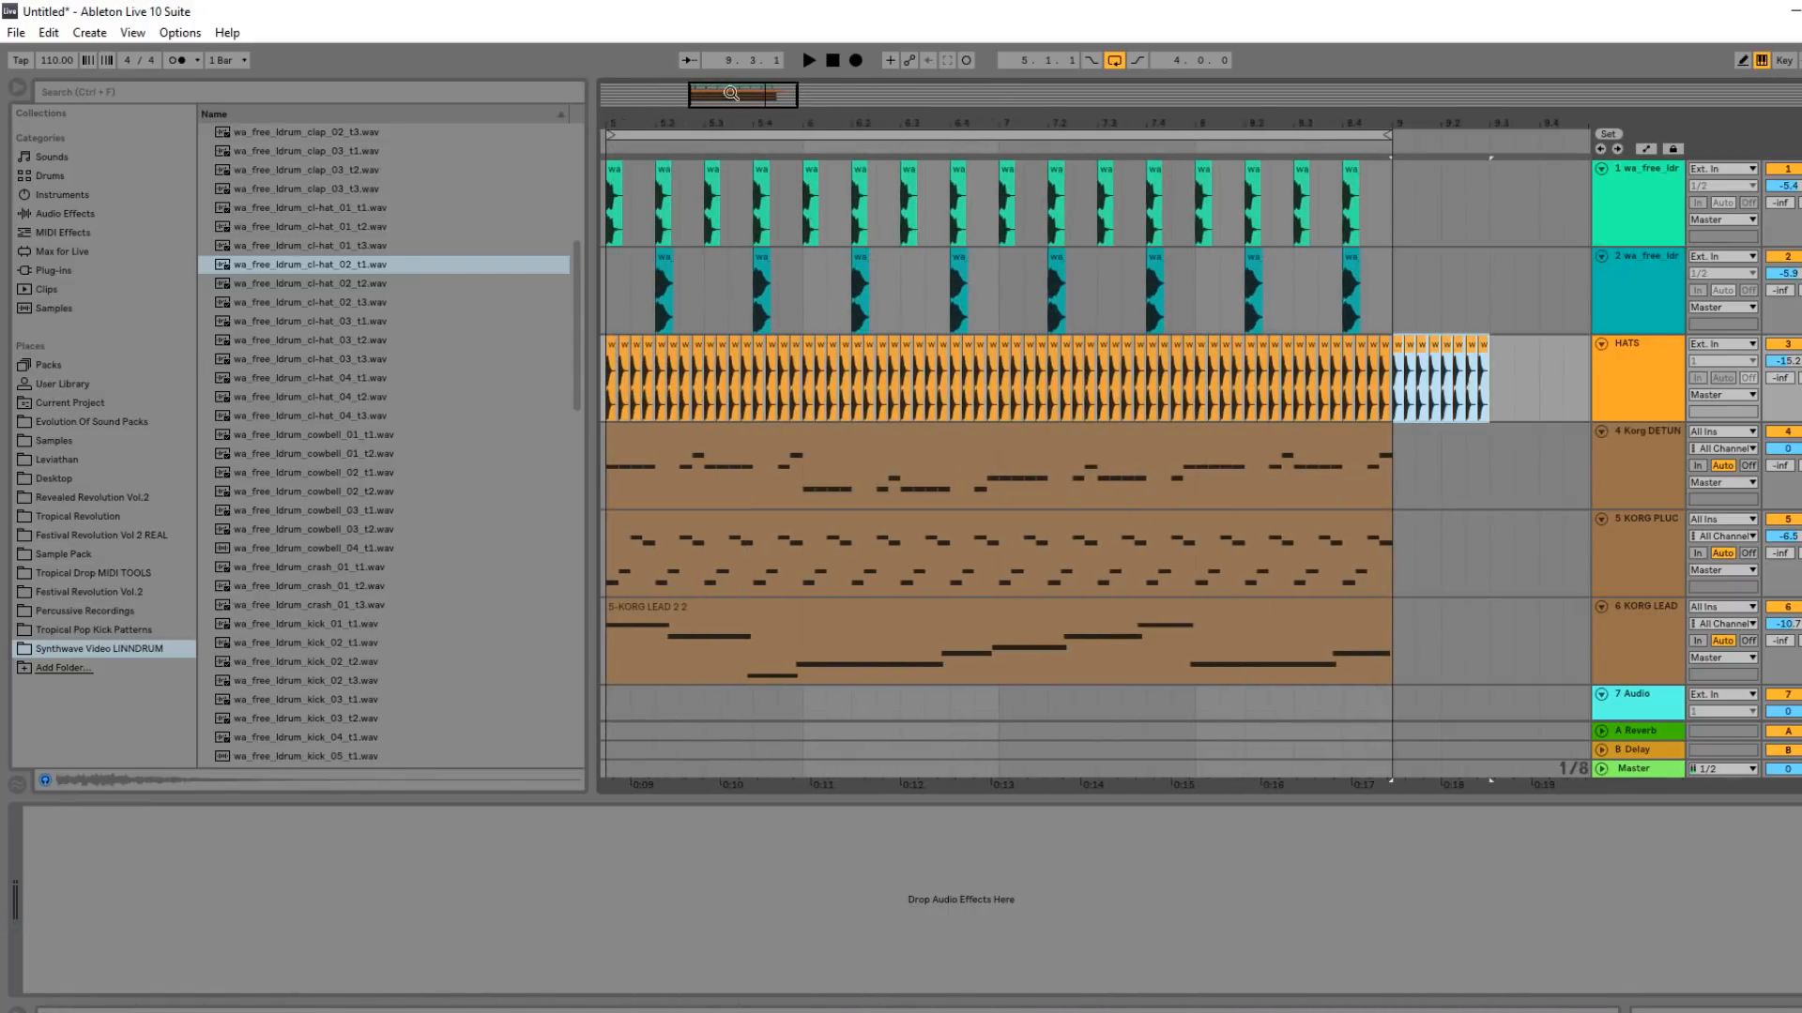
{"action": "key", "text": "ctrl+z"}
Select the four-bar loop from bar 5 to bar 9 and play it with the hats.
{"action": "left_click_drag", "start_coordinate": [749, 99], "coordinate": [775, 51]}
{"action": "left_click", "coordinate": [929, 135]}
{"action": "key", "text": "space"}
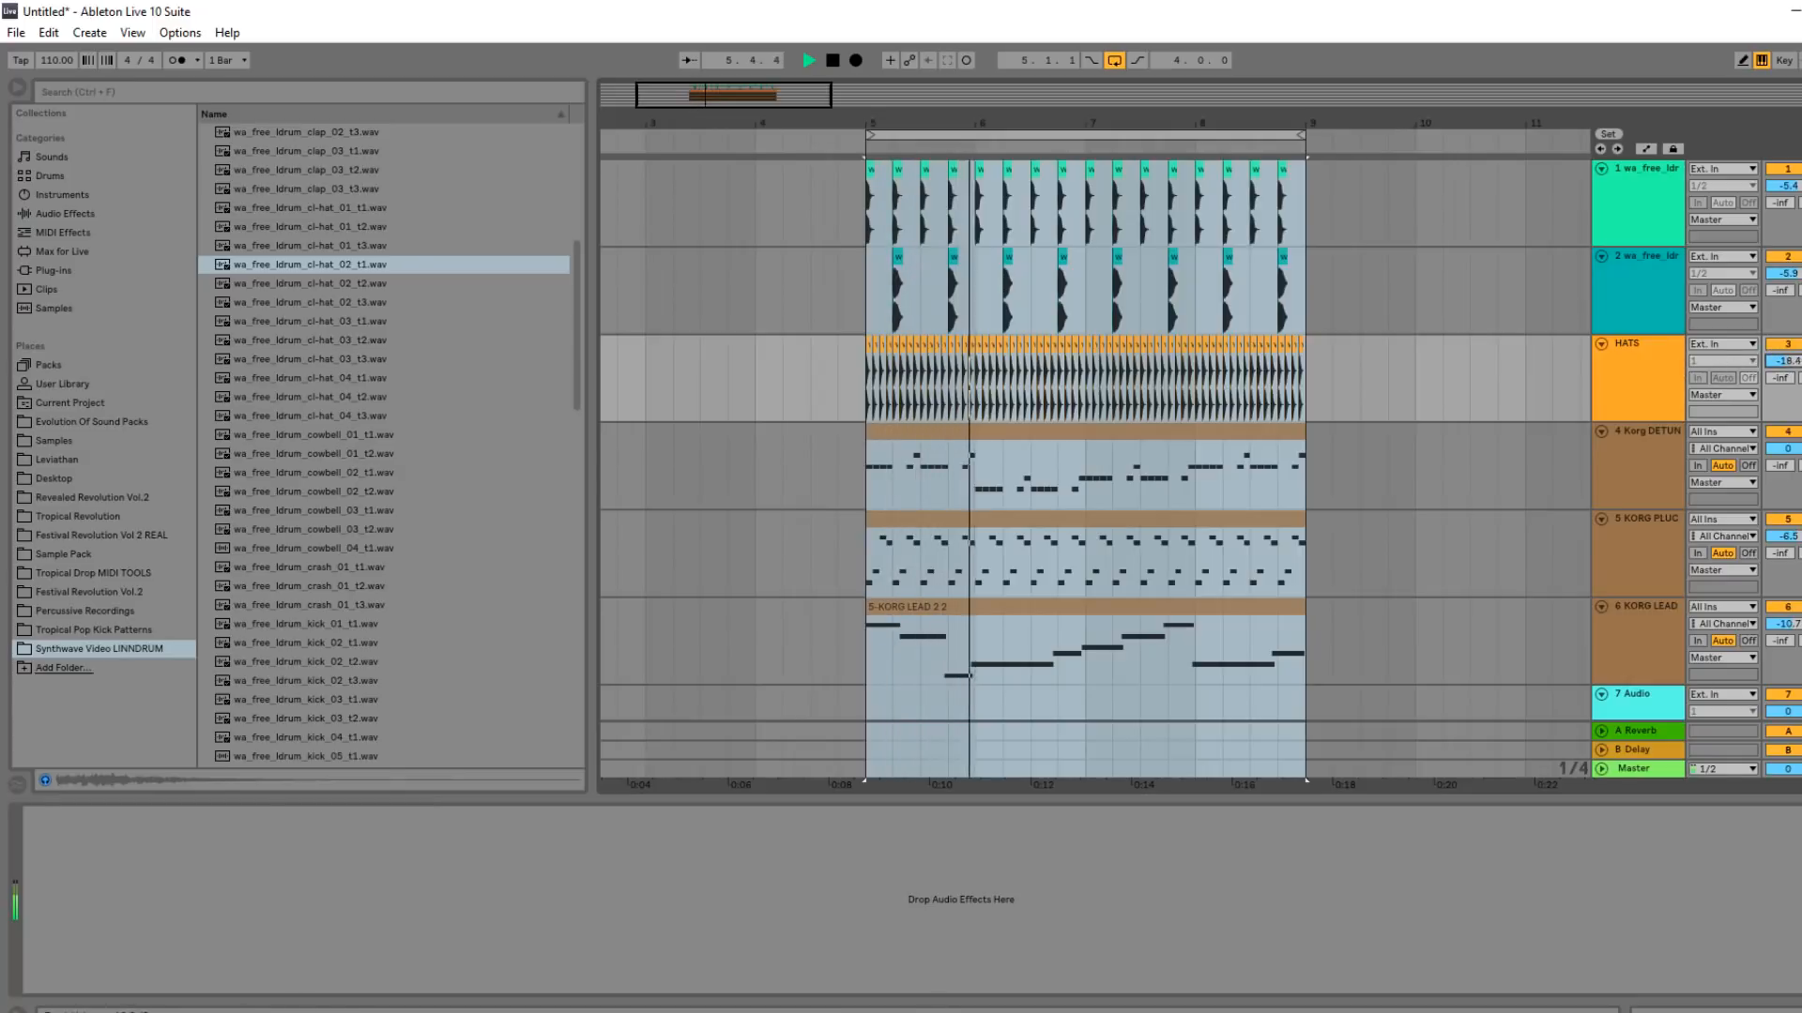
Copy the sidechain Compressor from the KORG LEAD 2 track onto the HATS track during playback.
{"action": "scroll", "coordinate": [1619, 626], "scroll_direction": "down", "scroll_amount": 1}
{"action": "left_click", "coordinate": [1616, 627]}
{"action": "left_click", "coordinate": [1639, 816]}
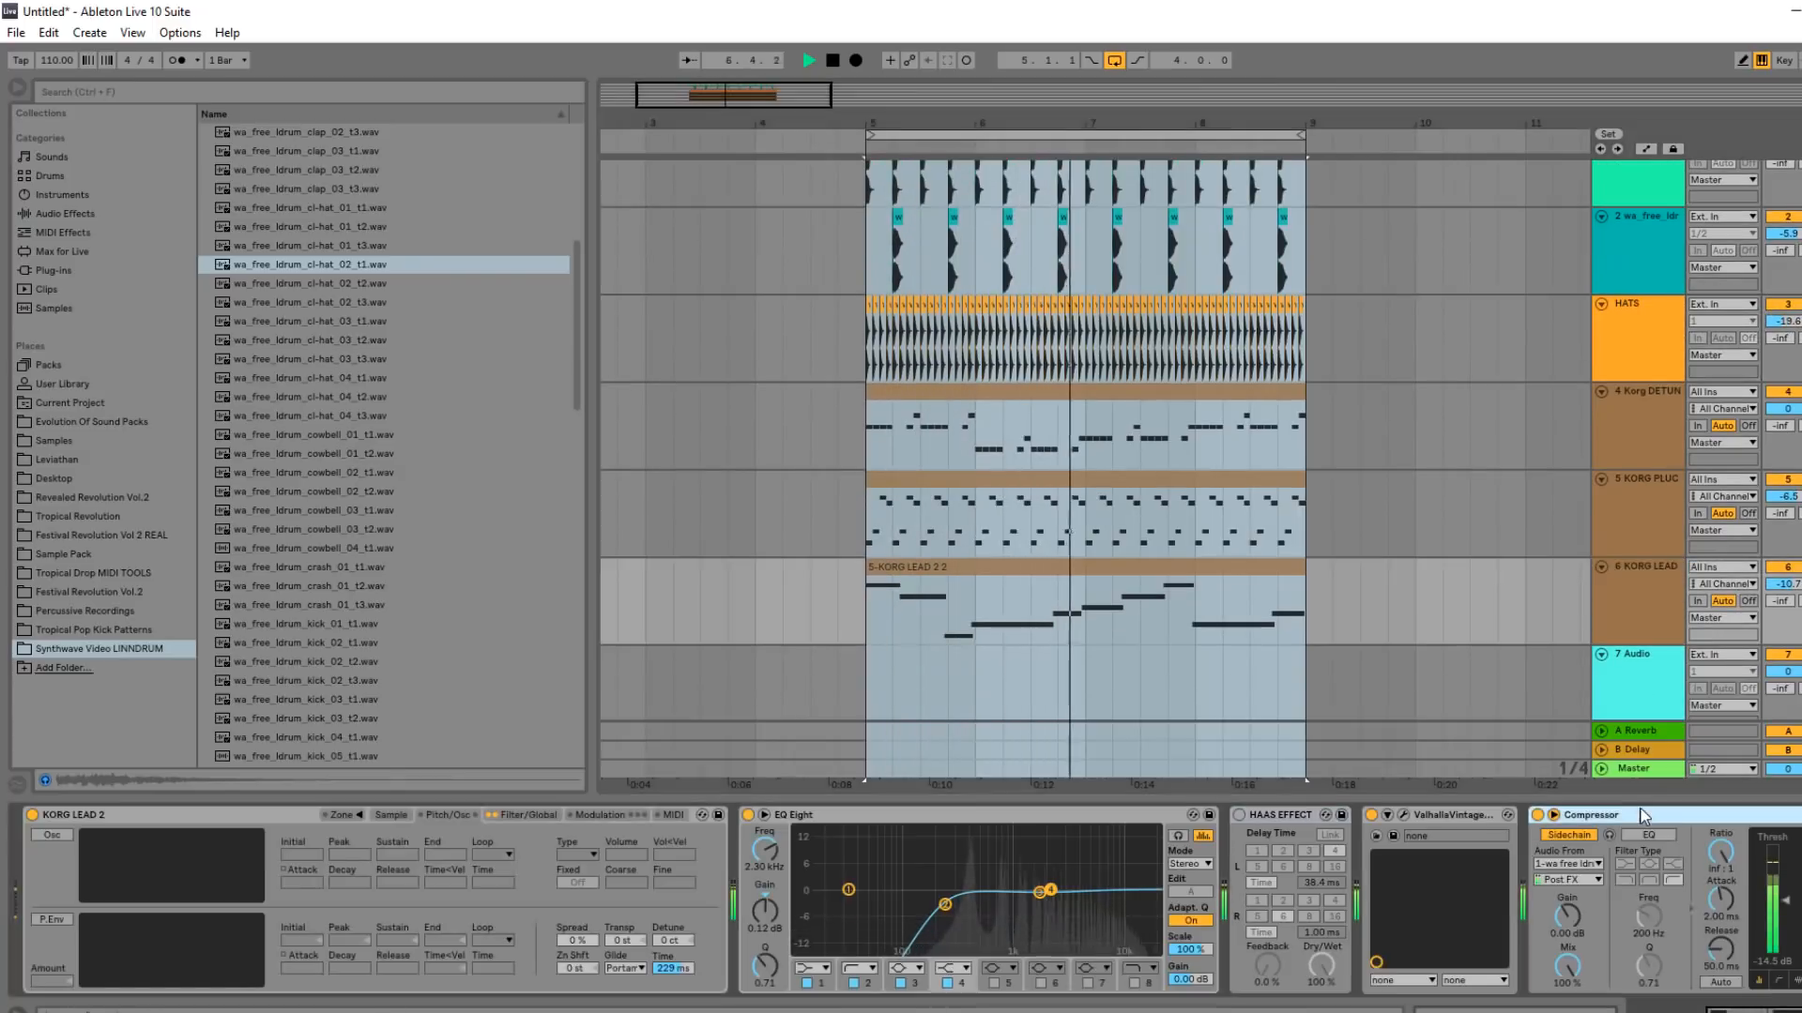
{"action": "left_click", "coordinate": [1633, 337]}
{"action": "key", "text": "ctrl+v"}
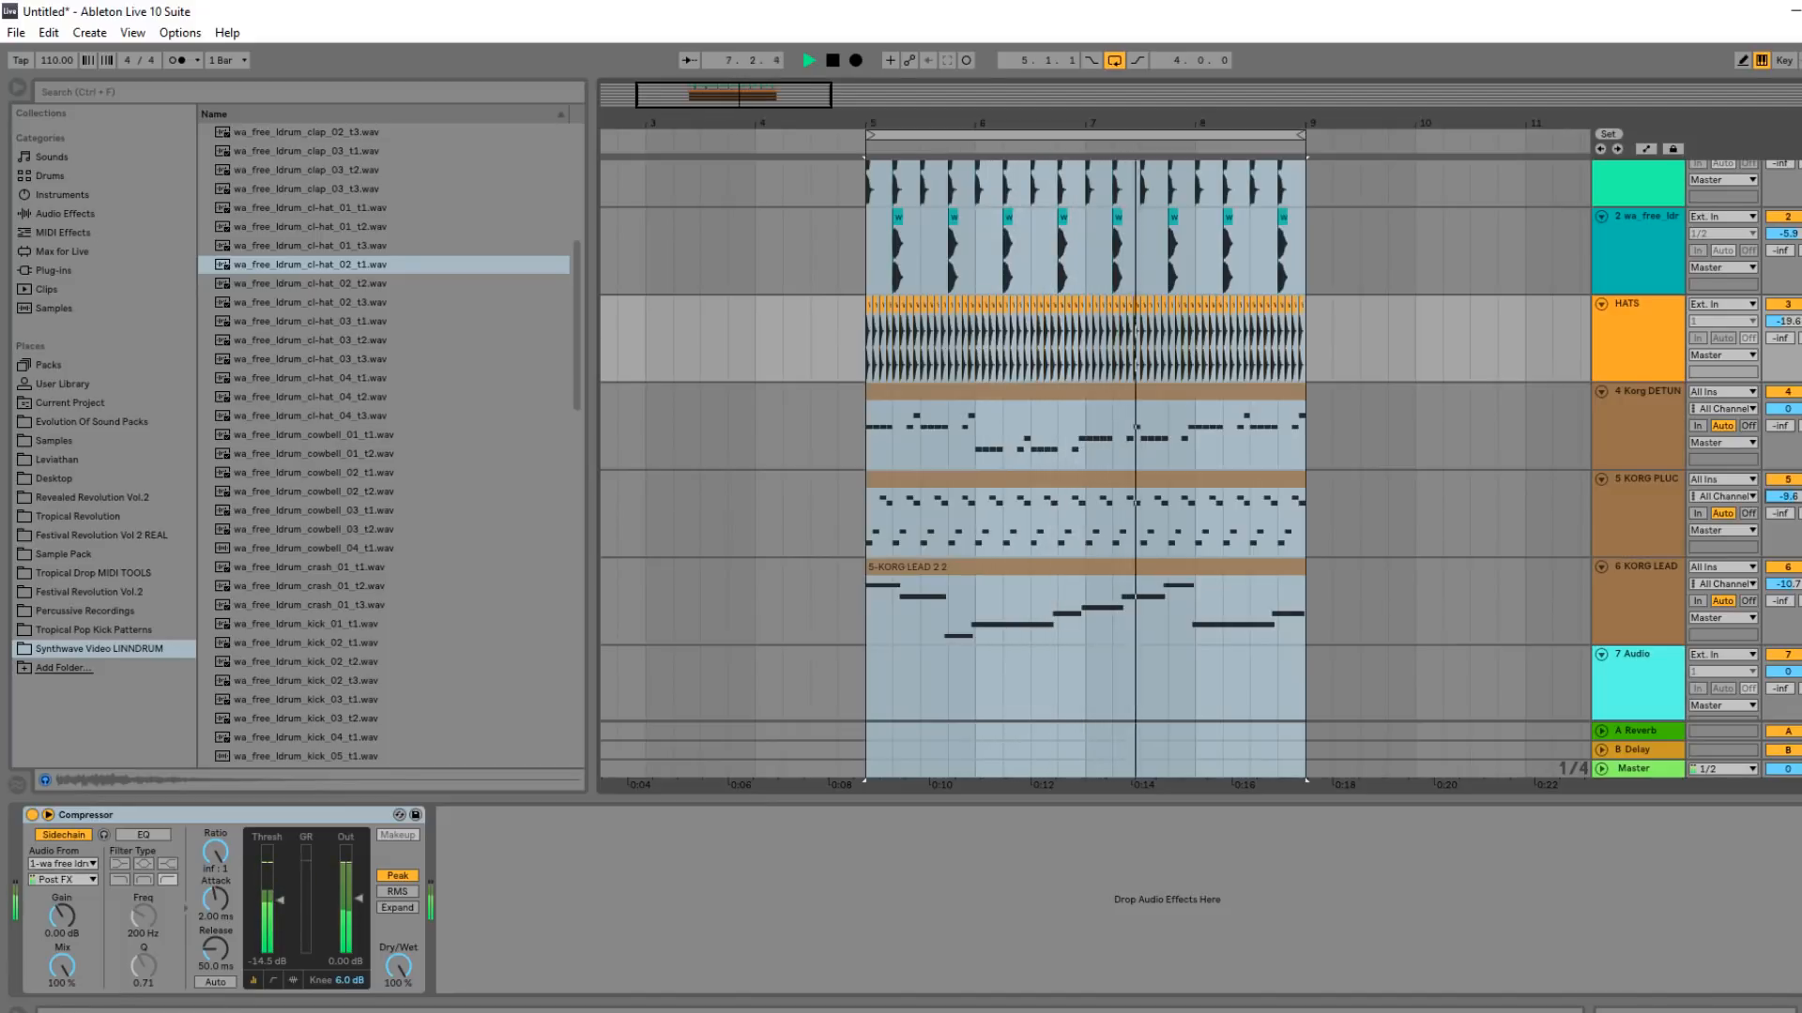
{"action": "scroll", "coordinate": [1099, 358], "scroll_direction": "up", "scroll_amount": 1}
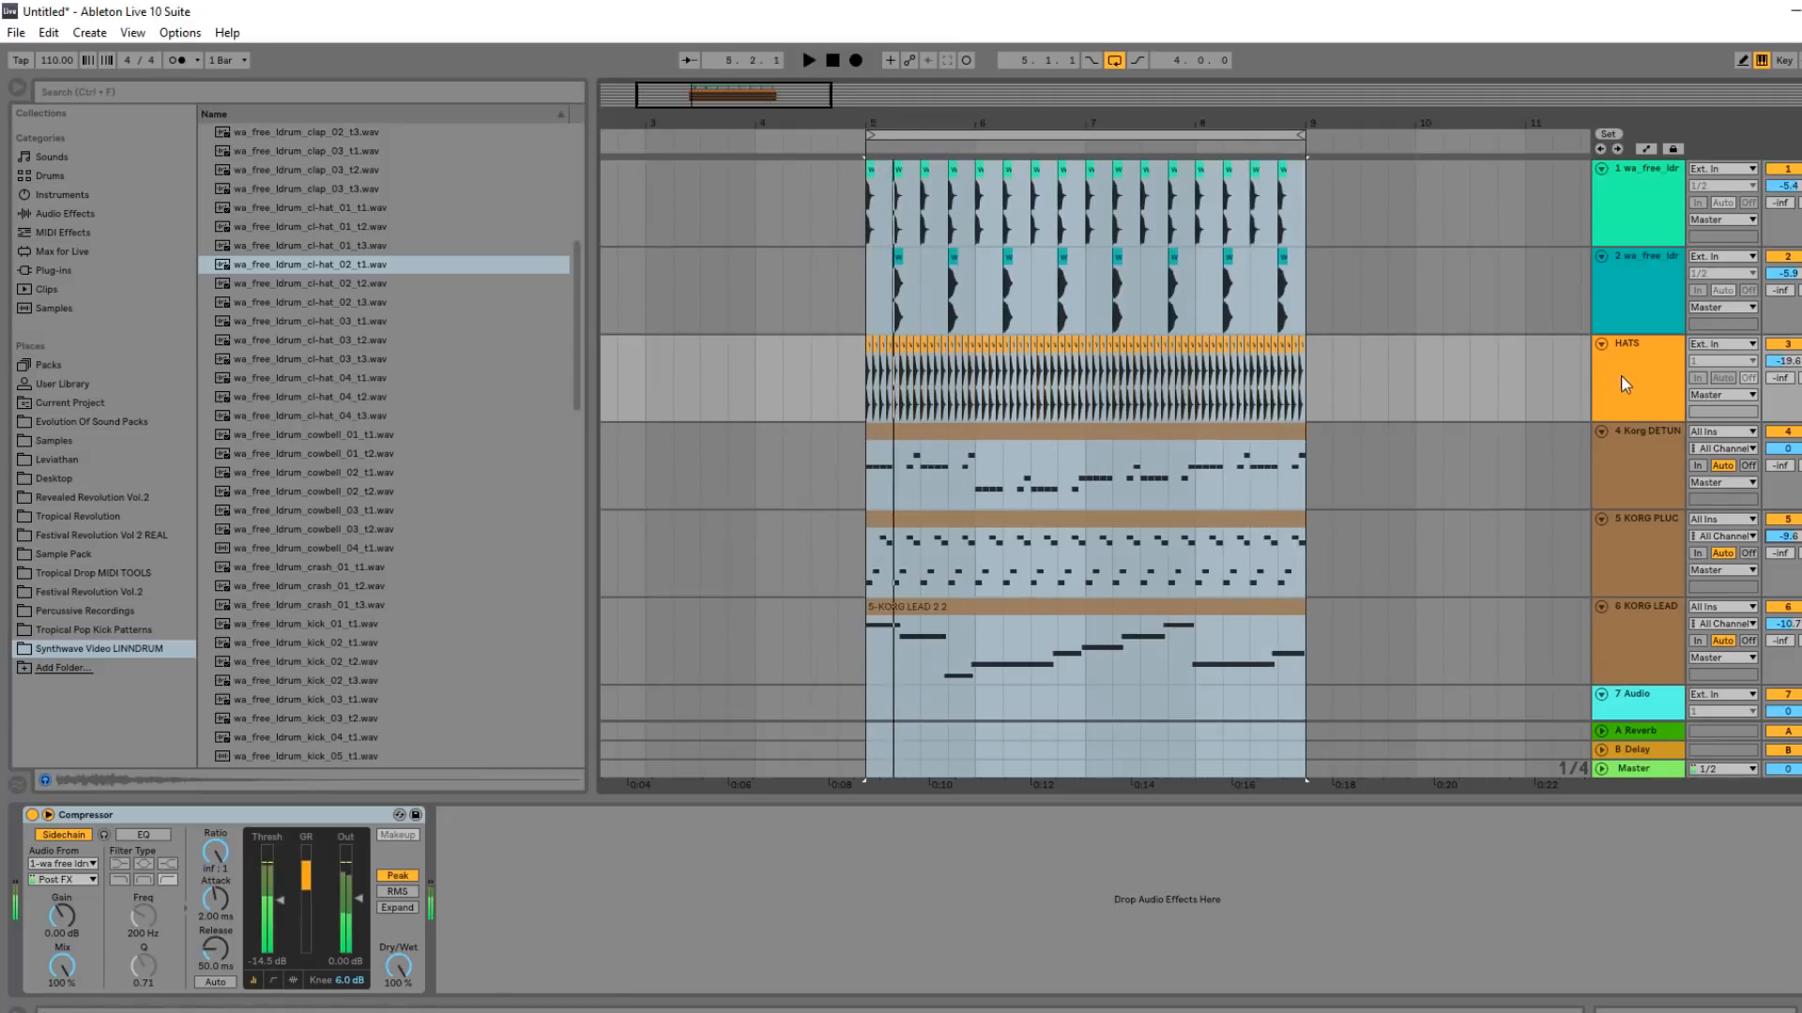
Find RCompressor Mono among the plug-ins and insert it before the sidechain Compressor on the Korg DETUNED BASS track.
{"action": "left_click", "coordinate": [1631, 467]}
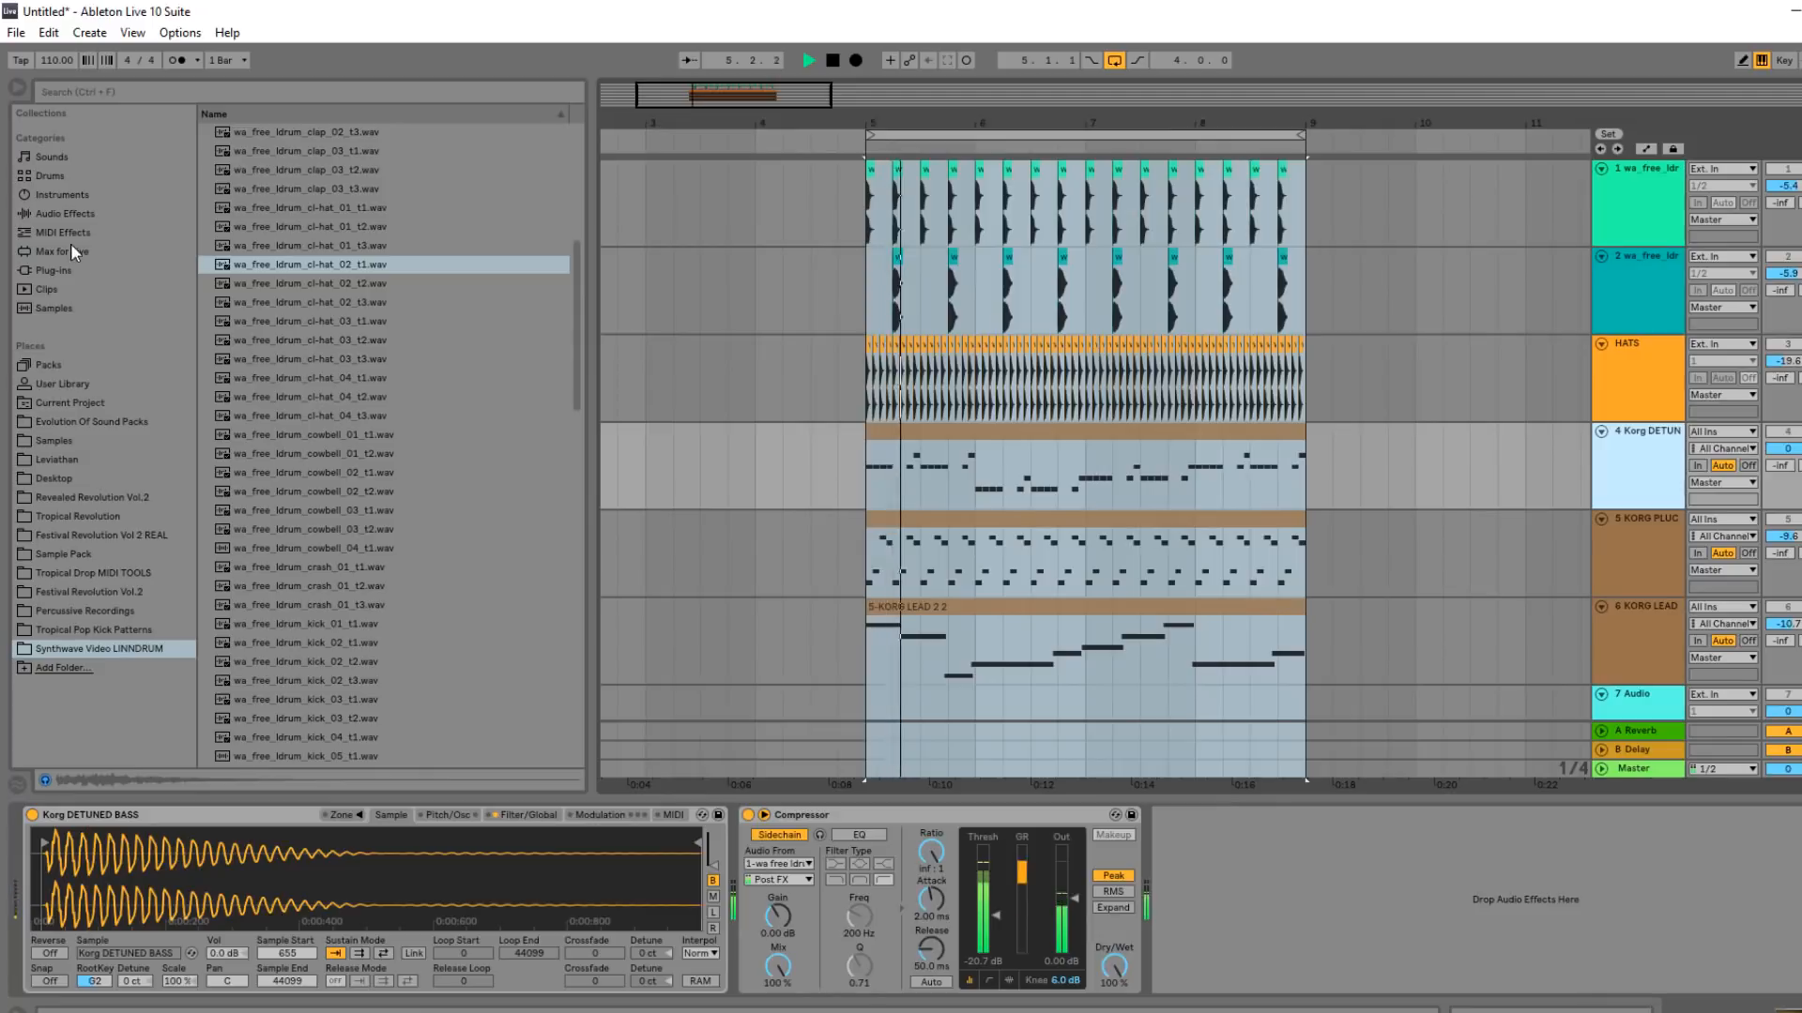
{"action": "left_click", "coordinate": [66, 213]}
{"action": "left_click", "coordinate": [182, 90]}
{"action": "type", "text": "RCOMP"}
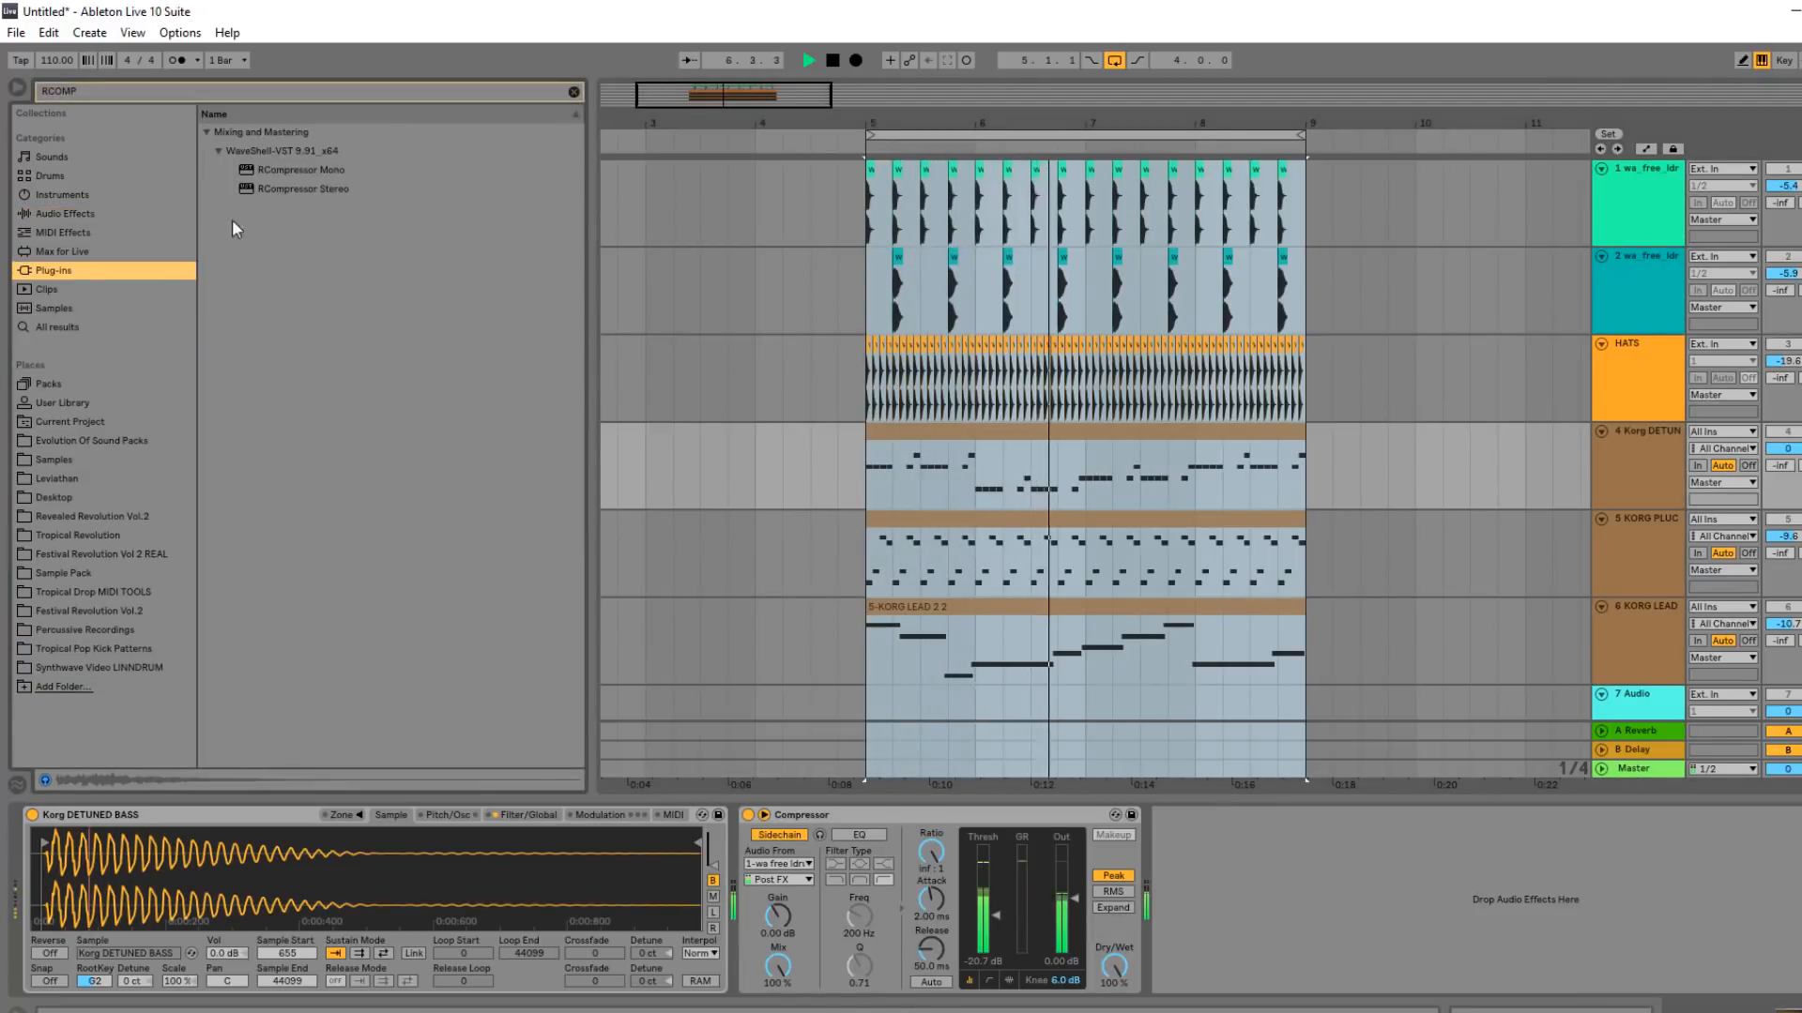
{"action": "left_click", "coordinate": [306, 176]}
Give the bass RCompressor the Bass Guitar preset with a threshold of -13.5.
{"action": "left_click_drag", "start_coordinate": [147, 242], "coordinate": [155, 293]}
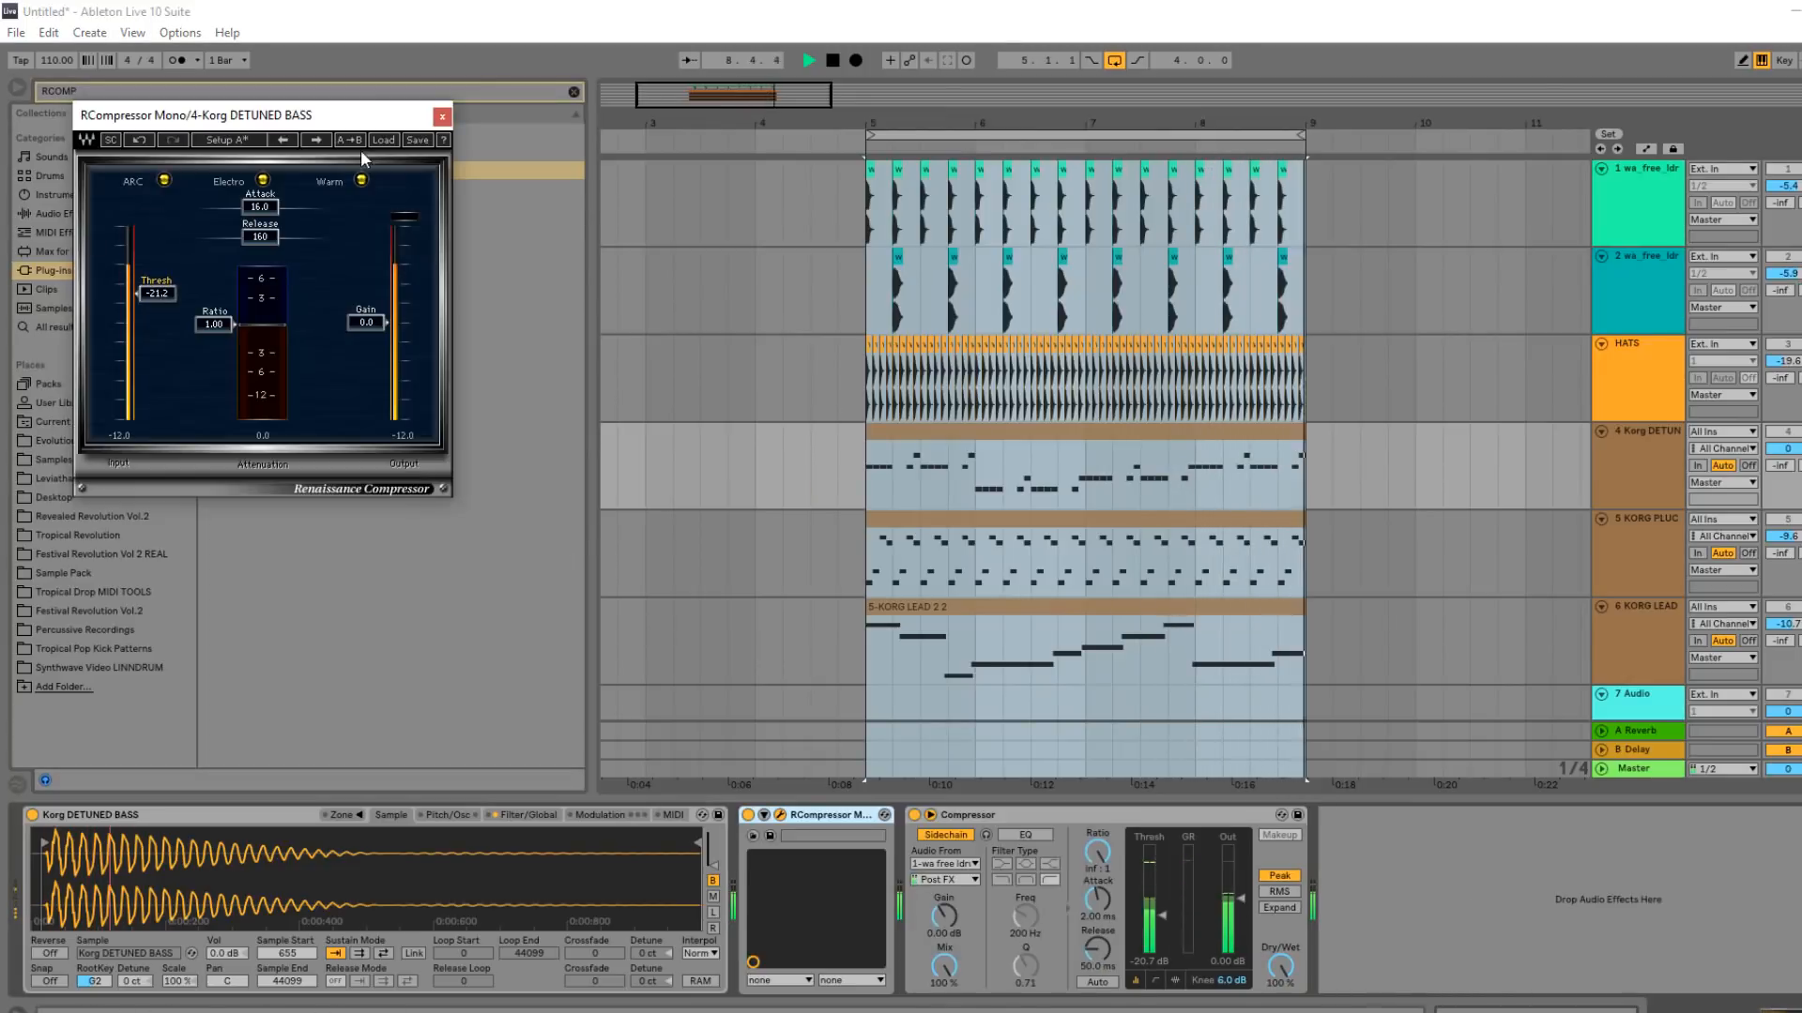
{"action": "left_click", "coordinate": [383, 139]}
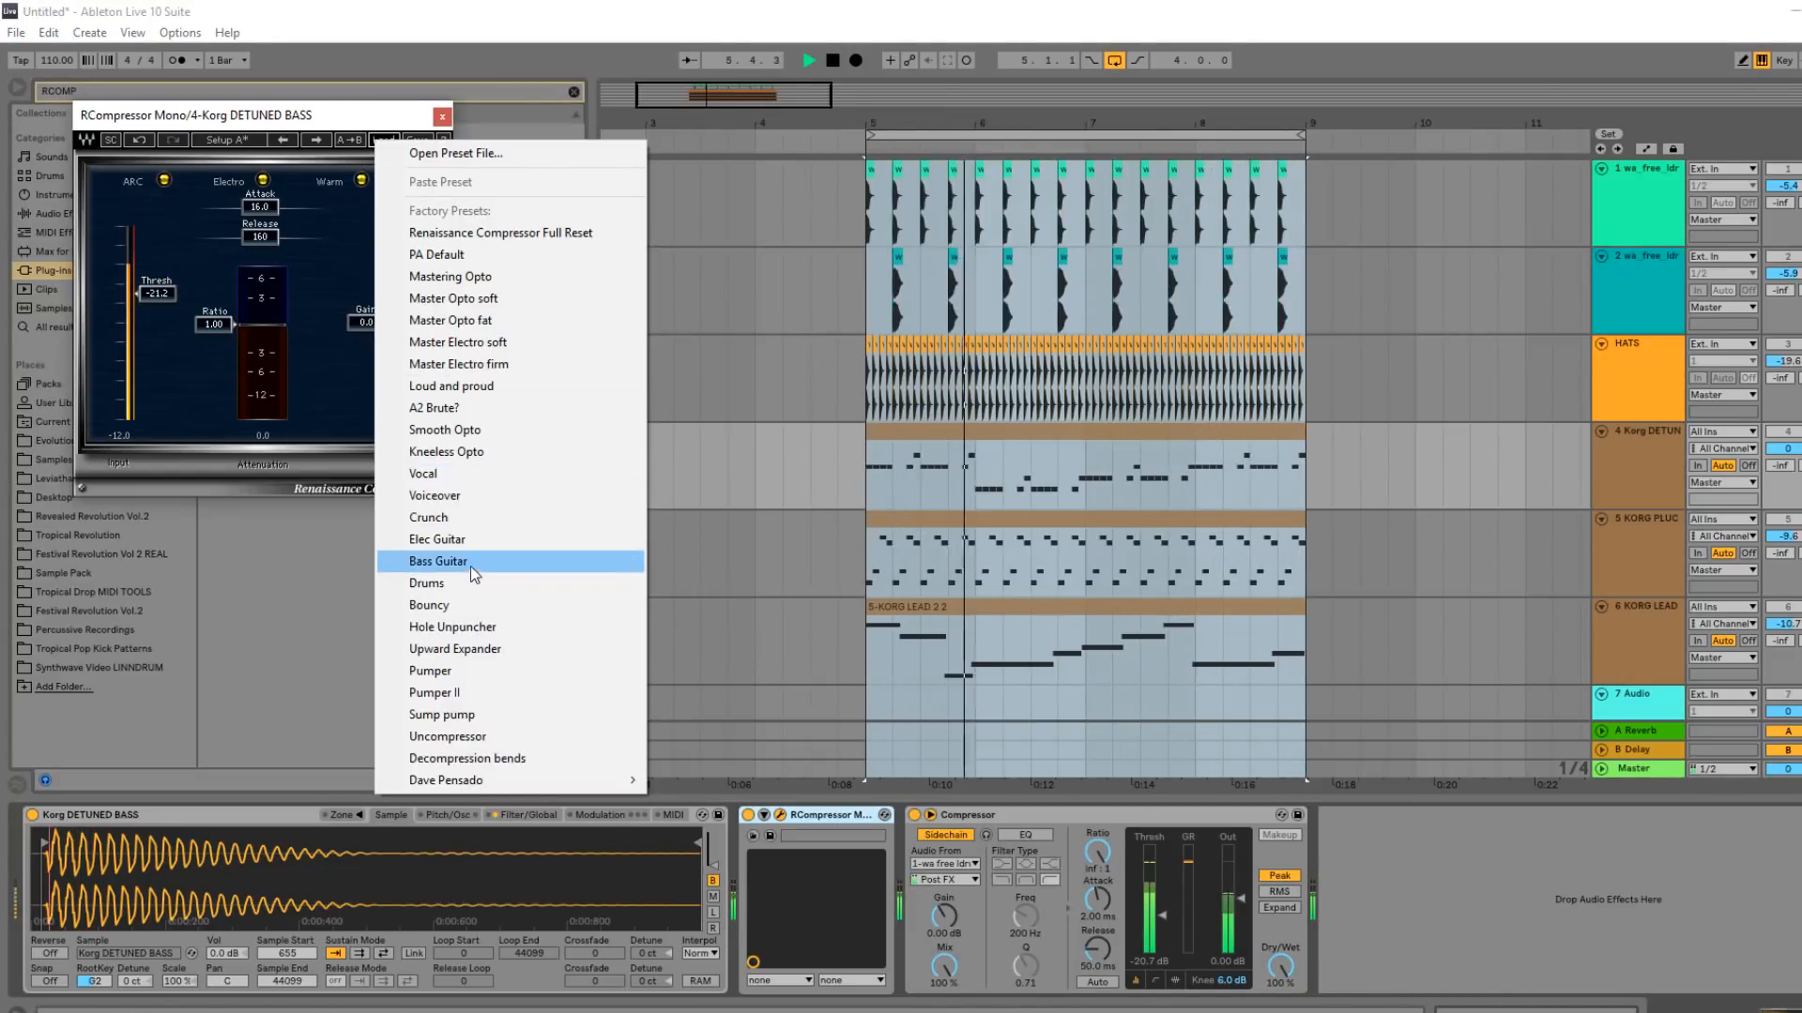
{"action": "left_click", "coordinate": [422, 561]}
{"action": "left_click_drag", "start_coordinate": [162, 296], "coordinate": [161, 271]}
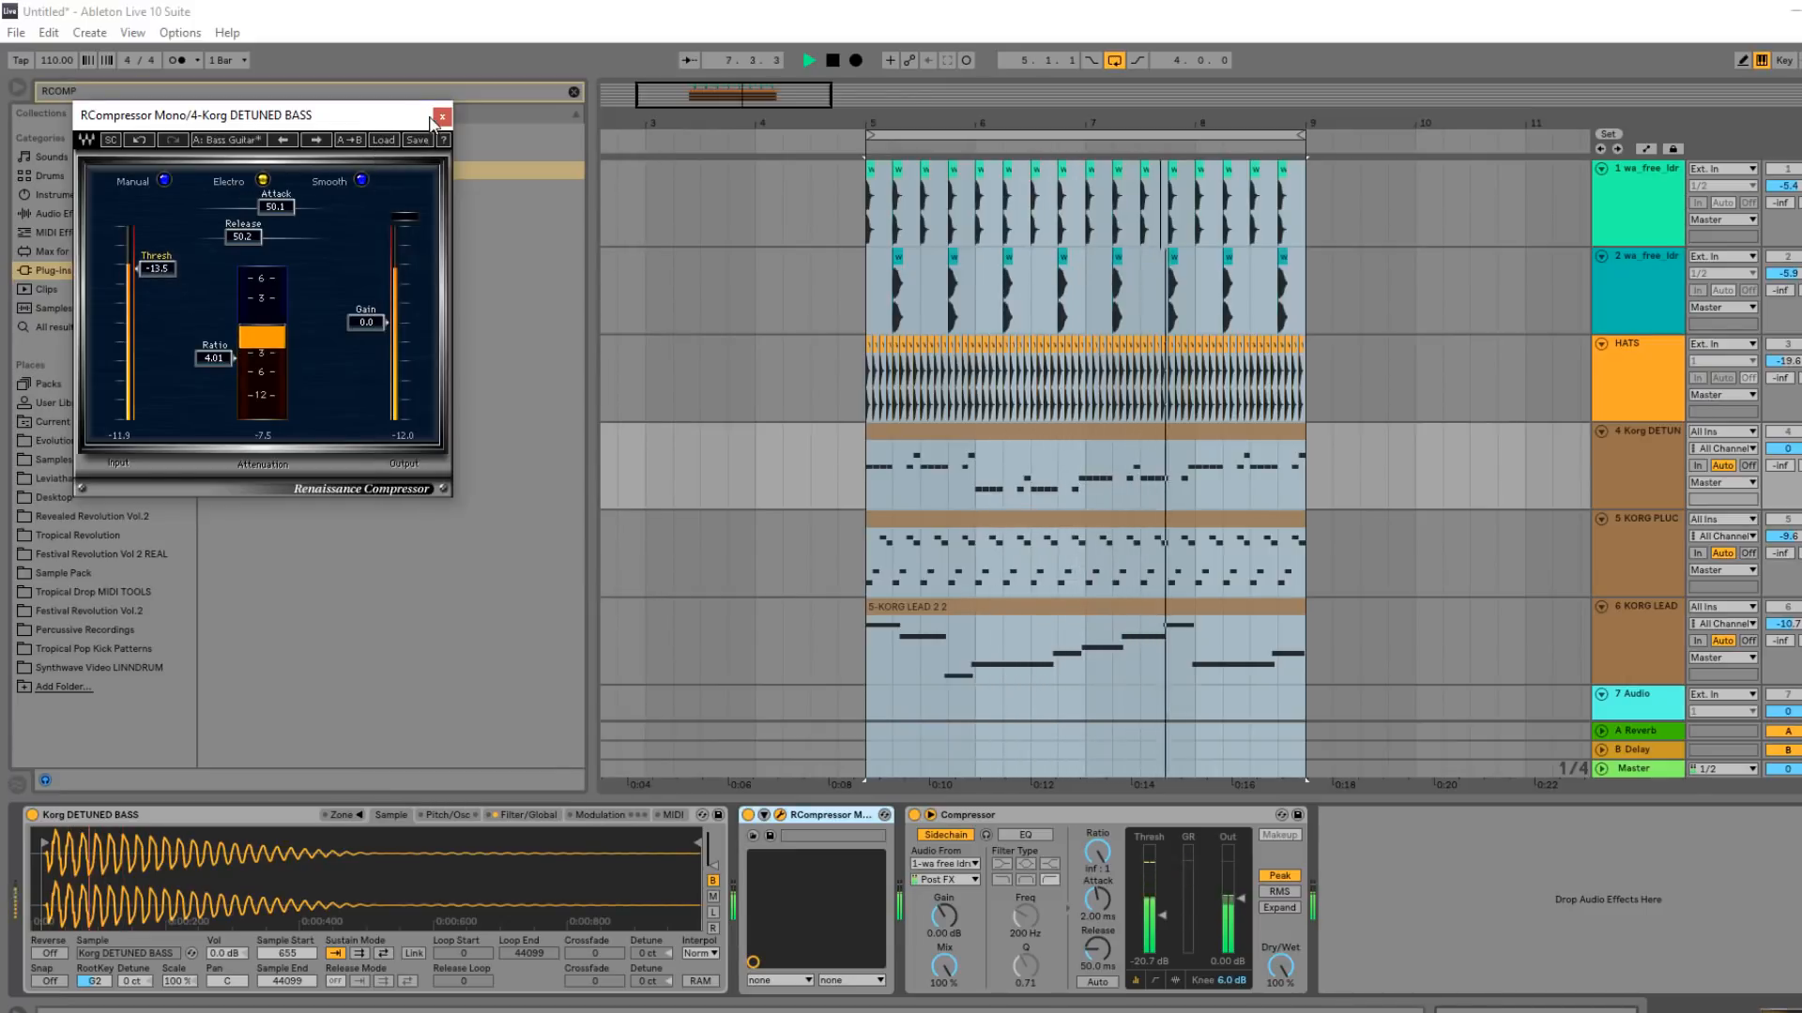
{"action": "left_click", "coordinate": [442, 116]}
Insert Decapitator after the RCompressor on the bass track, choose style E and fine-tune its drive.
{"action": "left_click", "coordinate": [577, 92]}
{"action": "type", "text": "deca"}
{"action": "left_click_drag", "start_coordinate": [261, 173], "coordinate": [842, 891]}
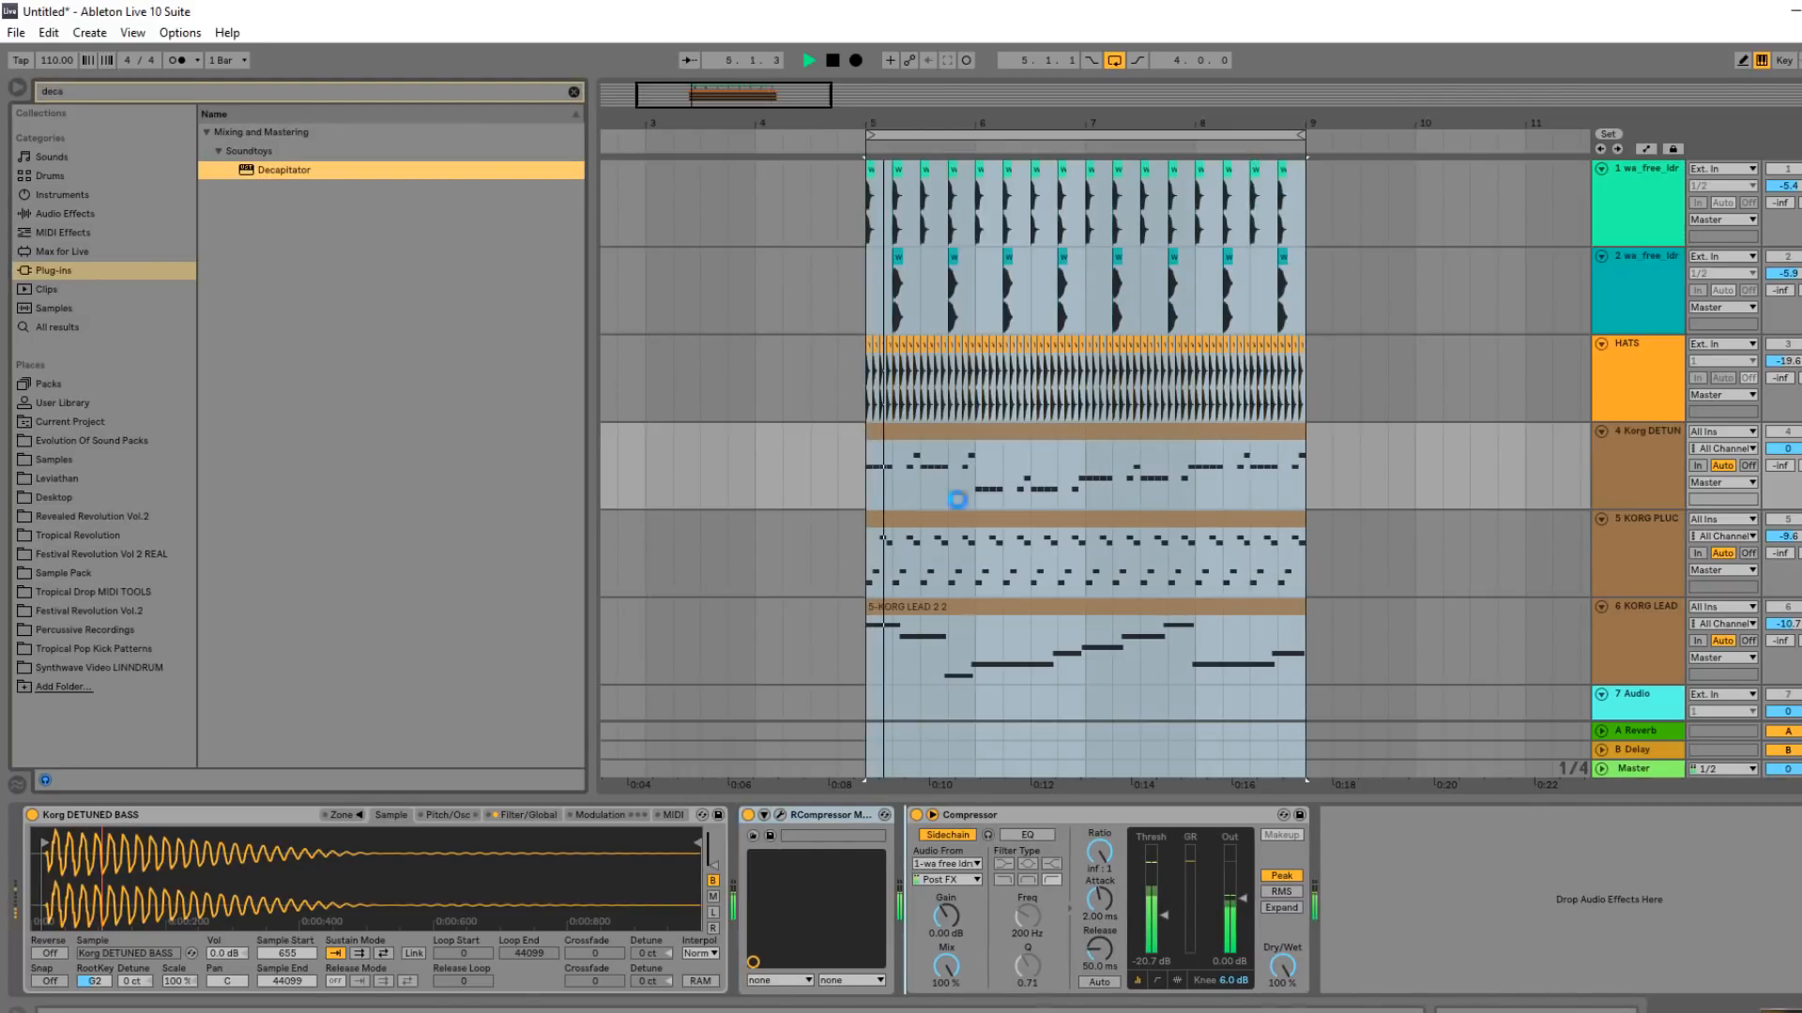
{"action": "left_click_drag", "start_coordinate": [843, 891], "coordinate": [891, 901]}
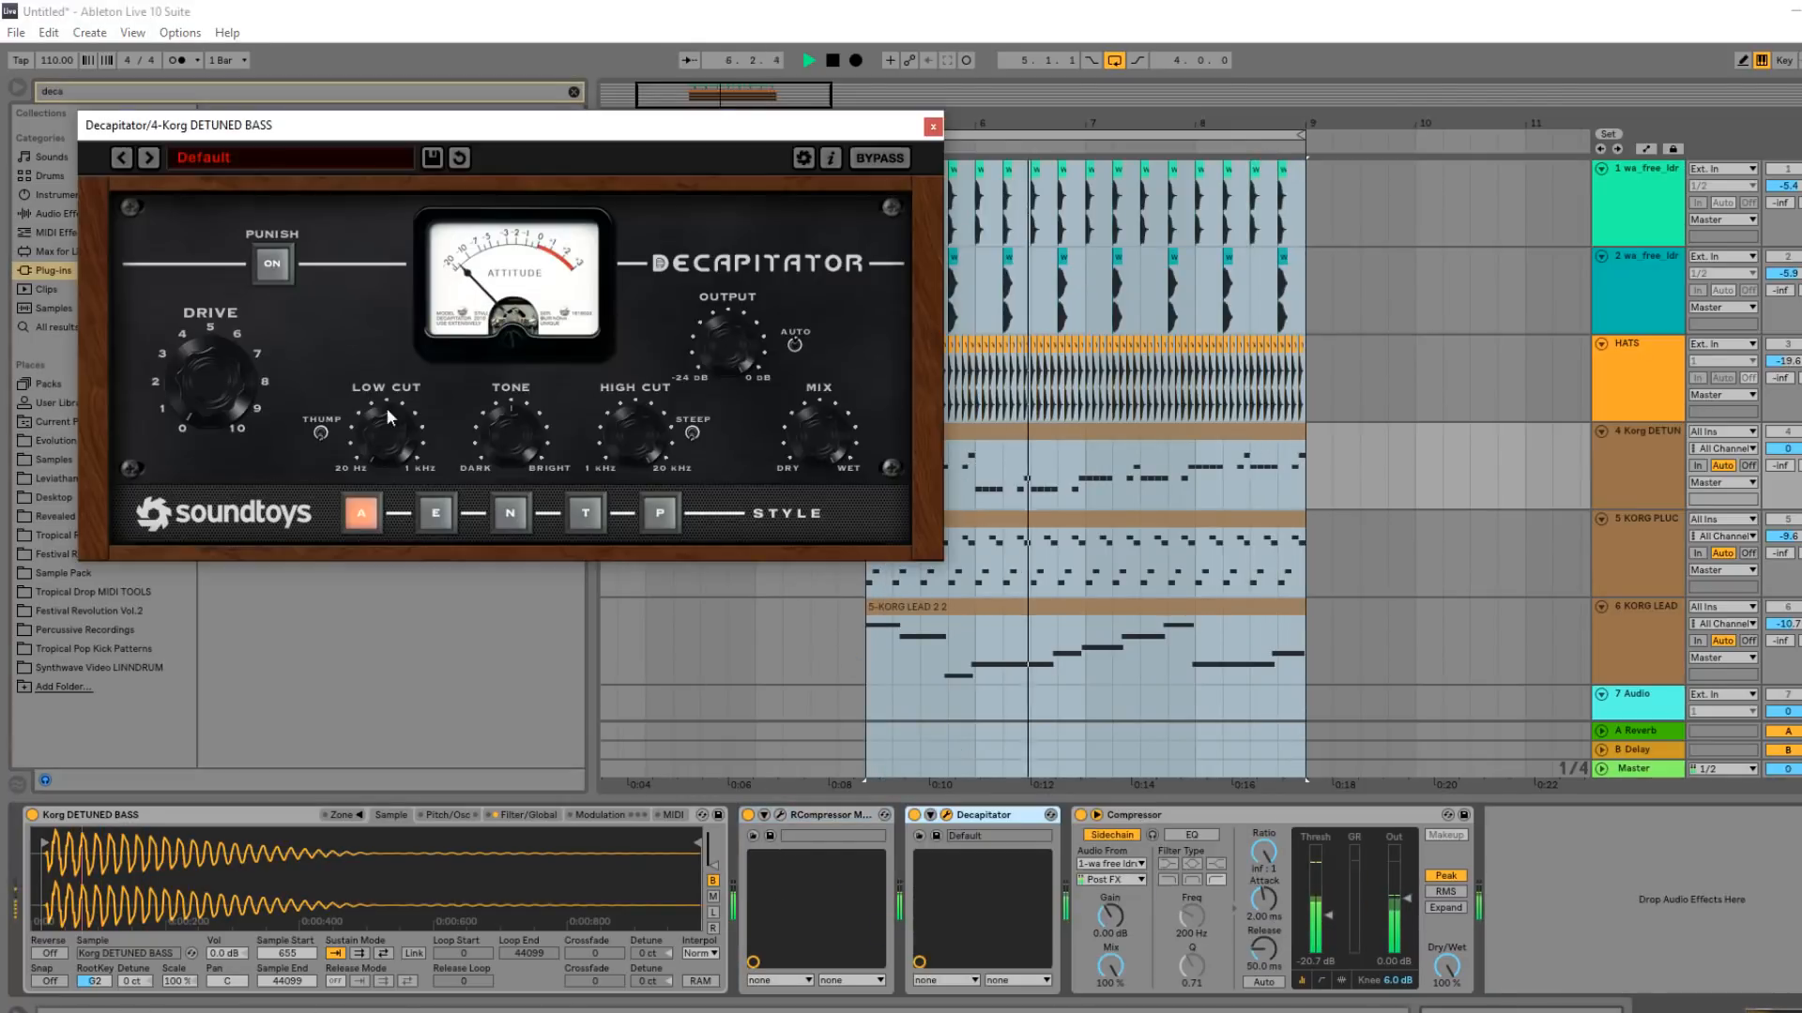
{"action": "left_click", "coordinate": [441, 522]}
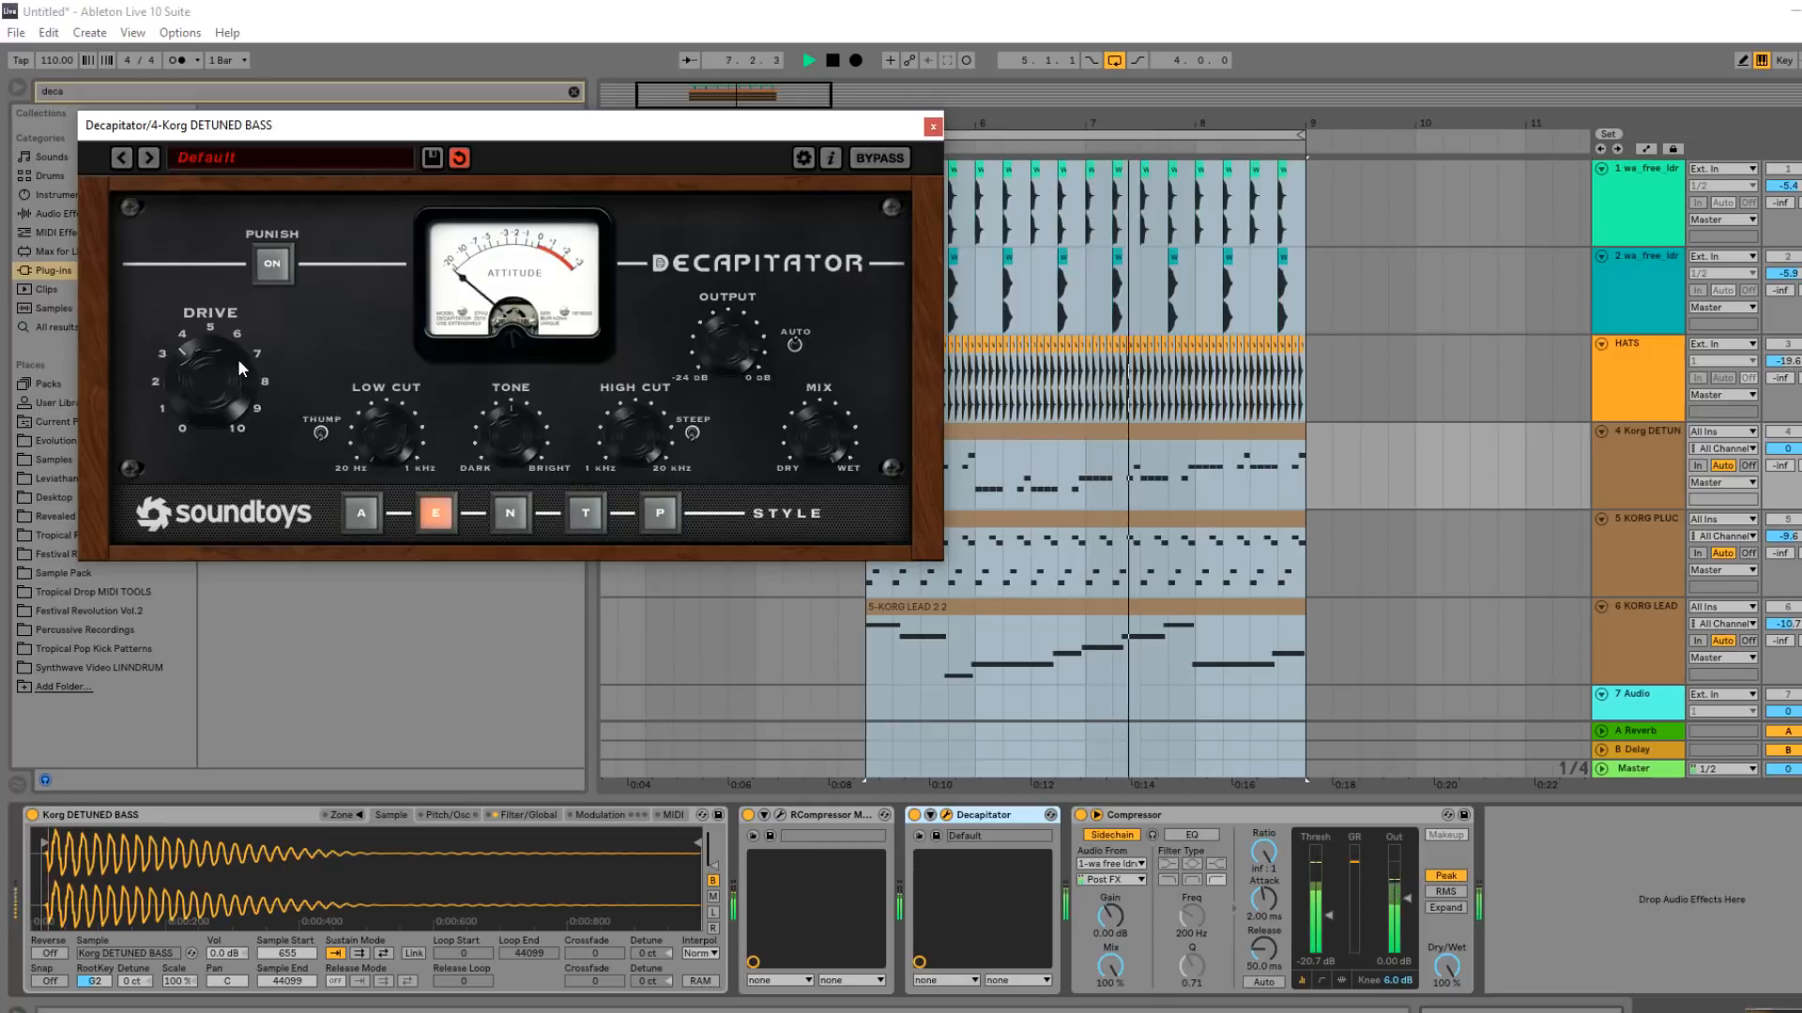
{"action": "left_click_drag", "start_coordinate": [217, 369], "coordinate": [219, 384]}
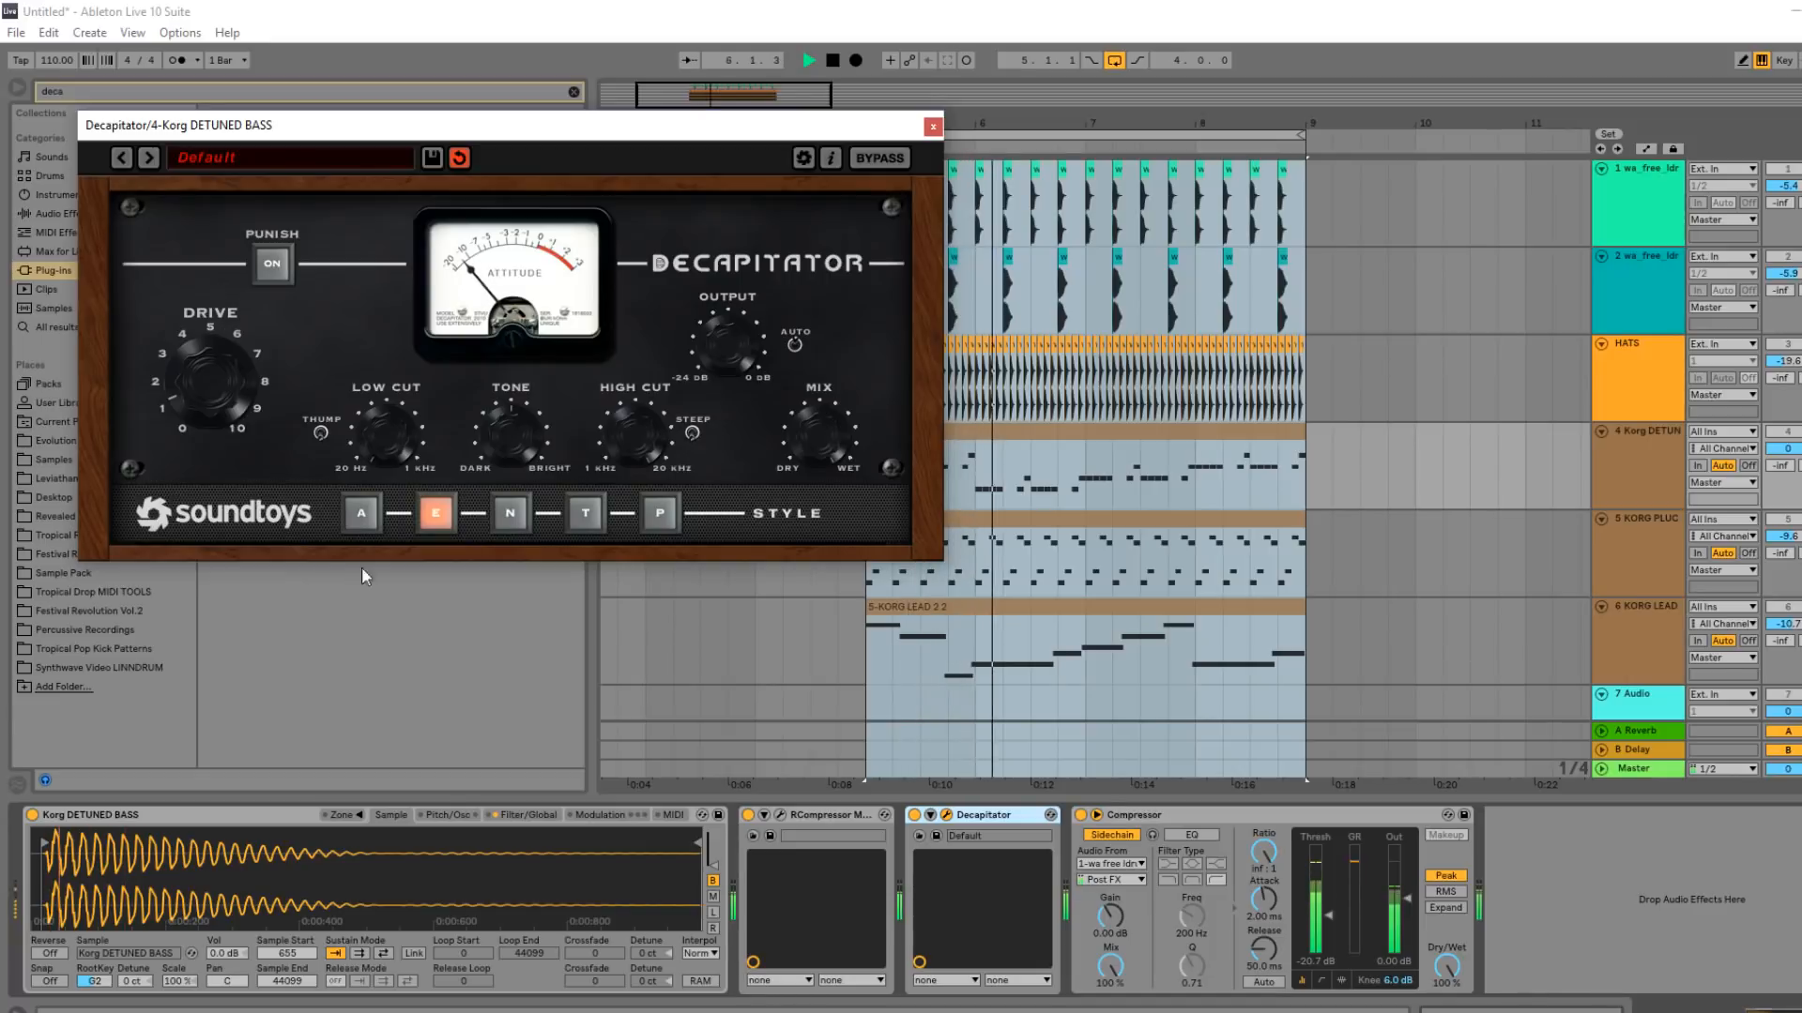
Insert EQ Eight after Decapitator on the bass and make band 1 a low cut at about 30 Hz.
{"action": "left_click", "coordinate": [101, 212]}
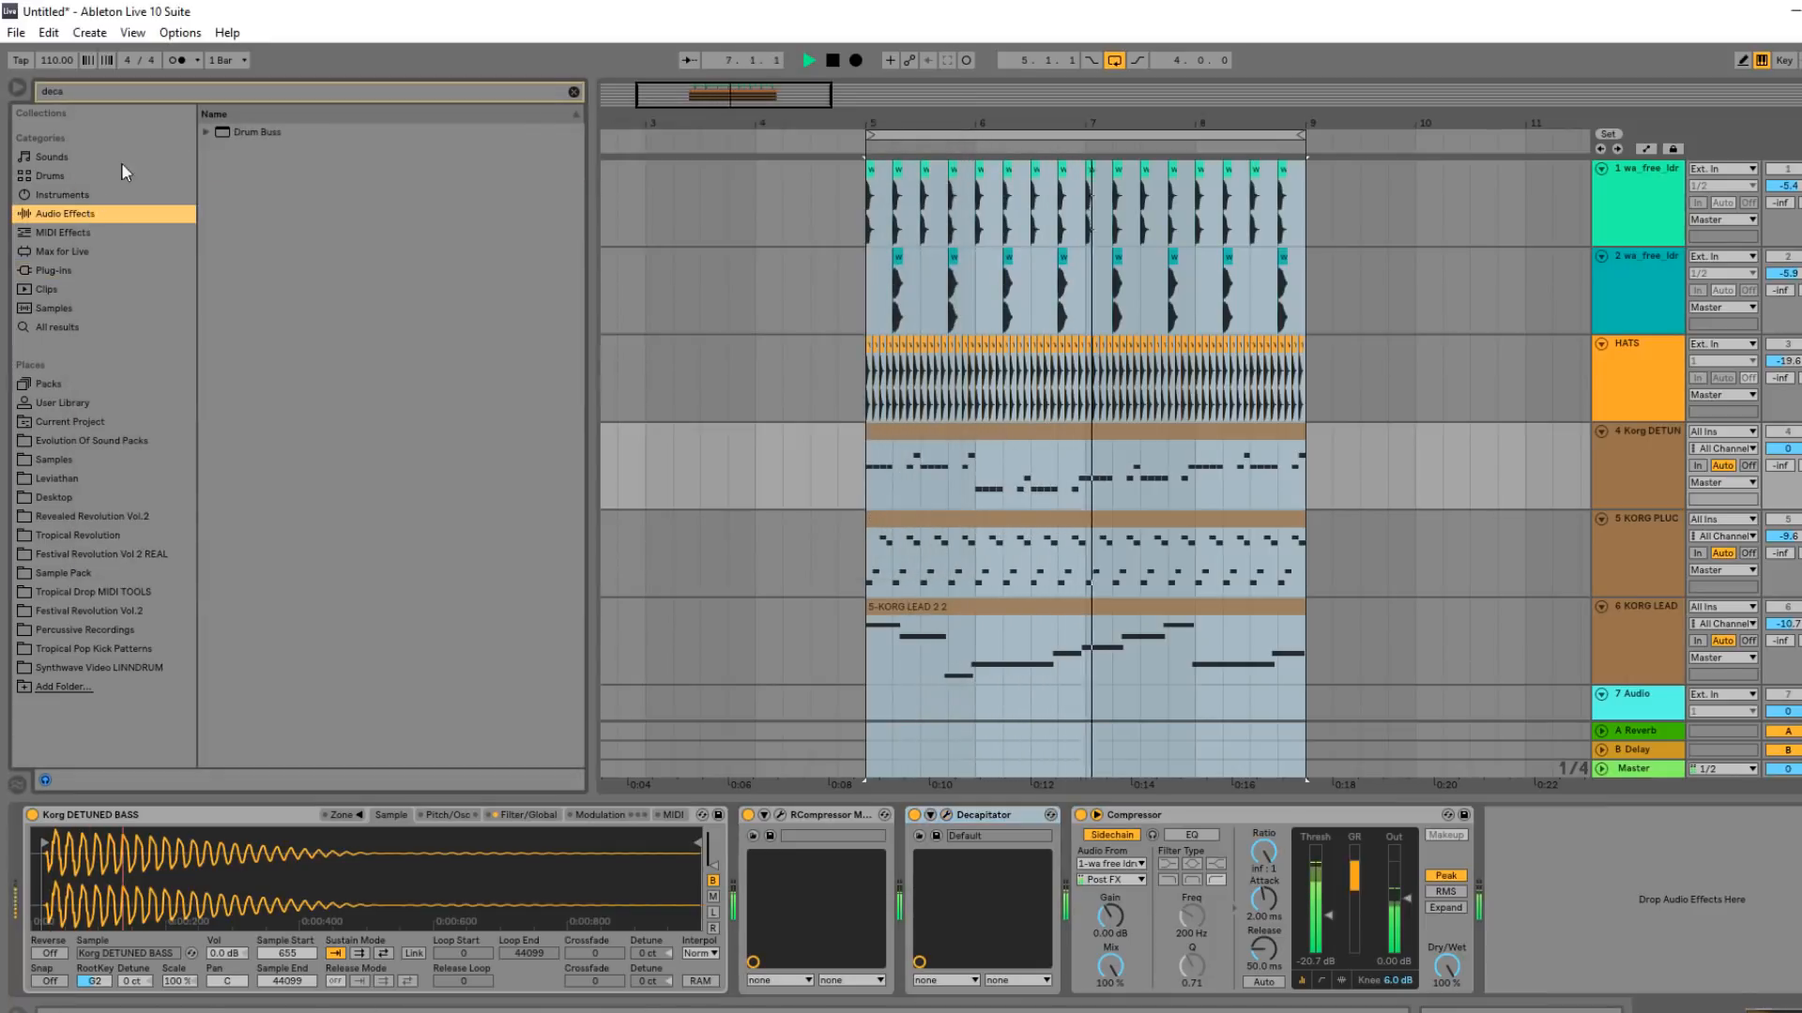
{"action": "left_click", "coordinate": [574, 92]}
{"action": "type", "text": "EQ"}
{"action": "left_click_drag", "start_coordinate": [261, 152], "coordinate": [1089, 907]}
{"action": "key", "text": "space"}
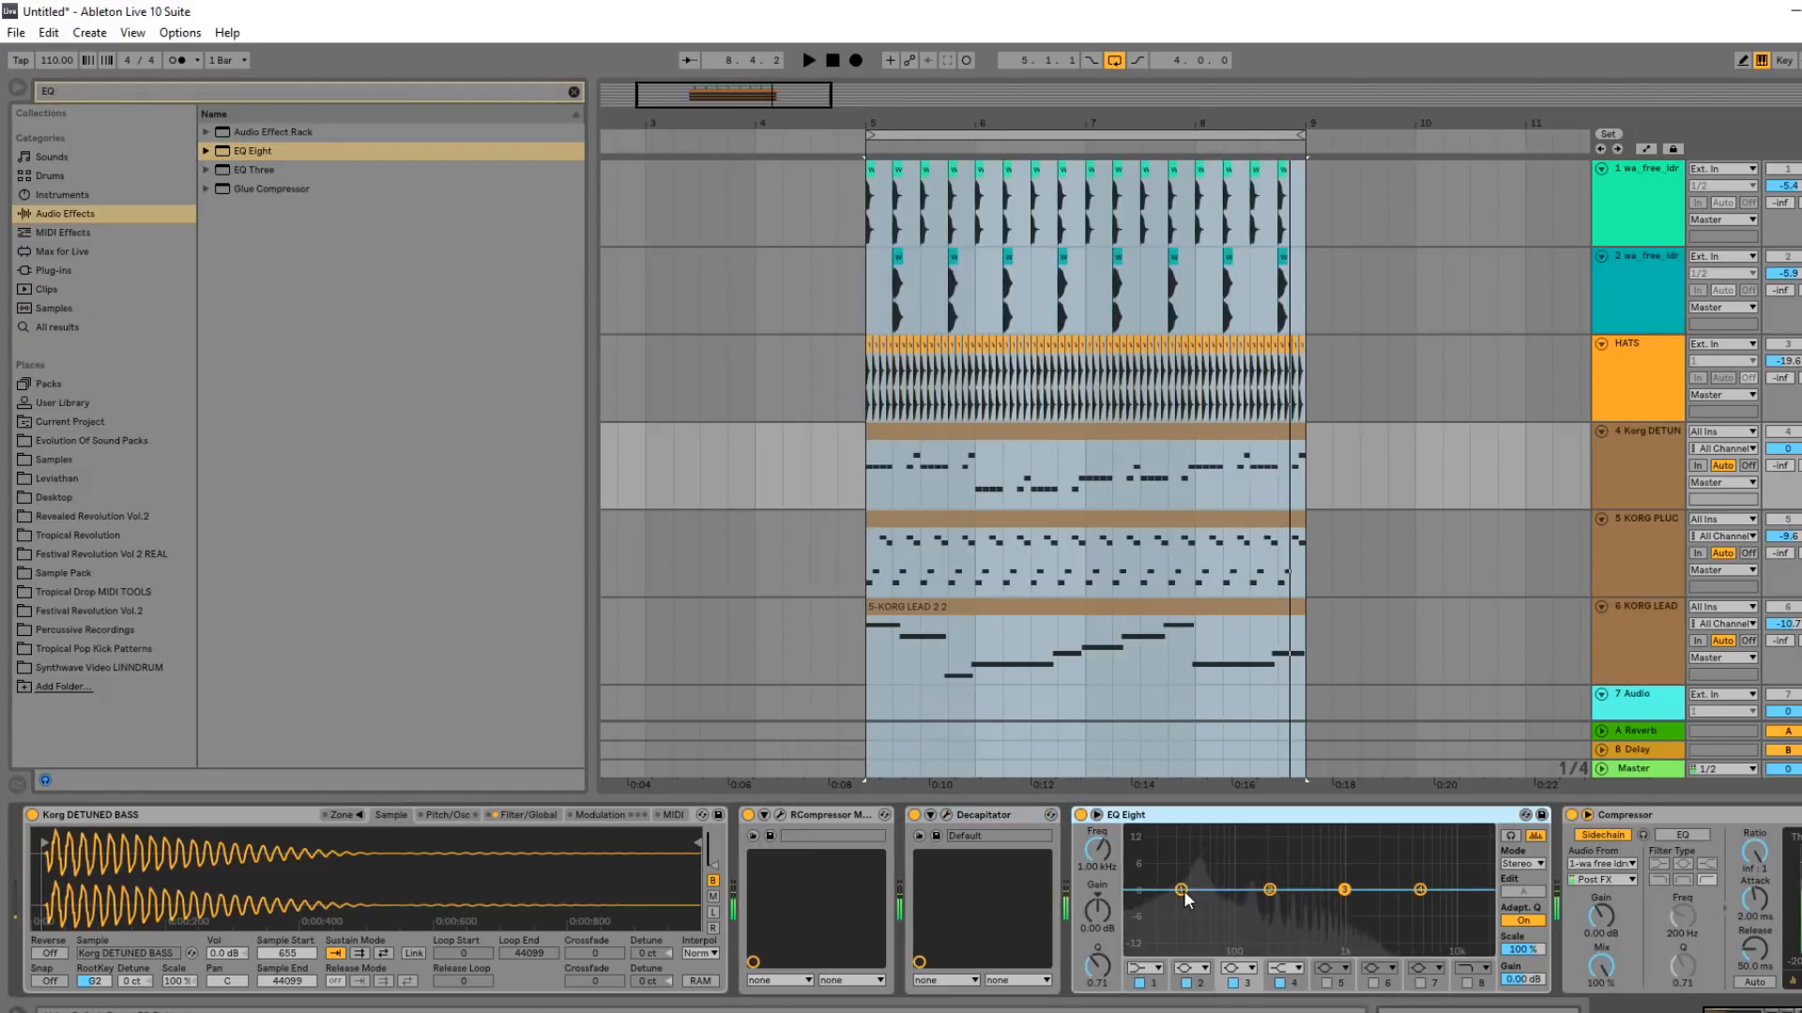
{"action": "left_click", "coordinate": [1144, 967]}
{"action": "left_click", "coordinate": [1137, 860]}
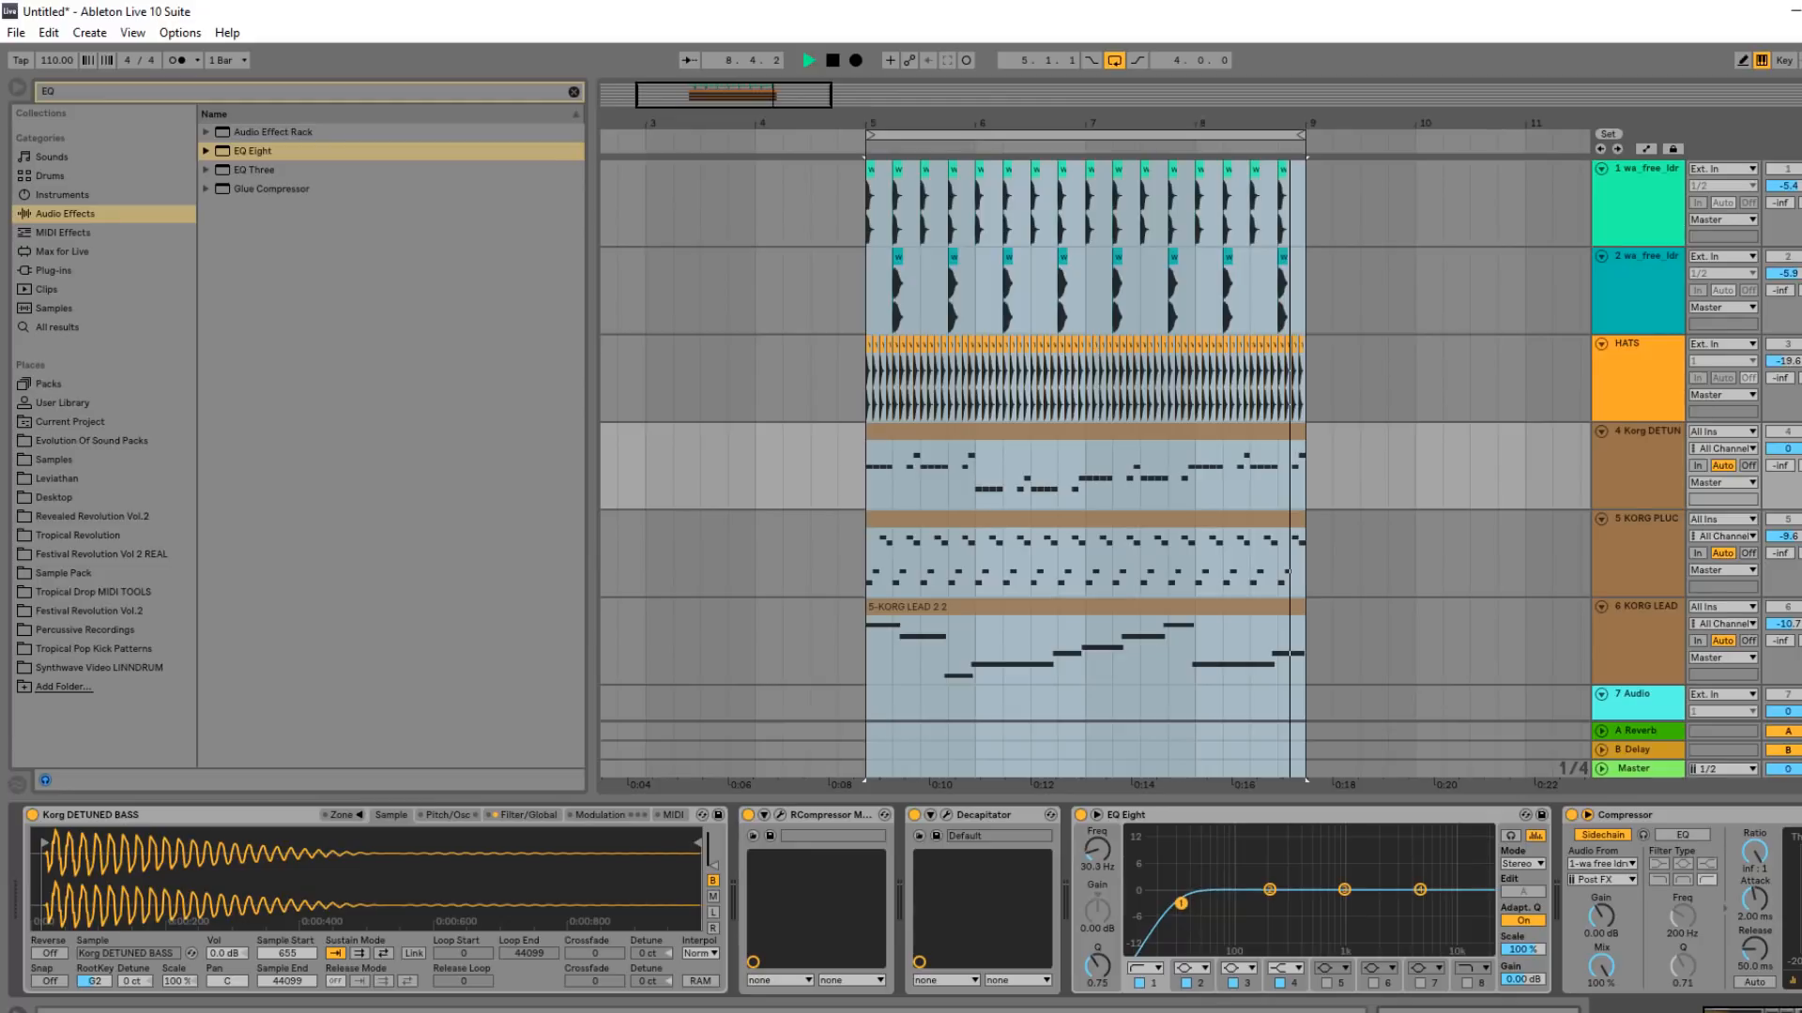
Add a high cut with the bass EQ's band 8 and boost band 3 by 3.60 dB at 3.30 kHz.
{"action": "key", "text": "space"}
{"action": "left_click", "coordinate": [1467, 984]}
{"action": "left_click_drag", "start_coordinate": [1478, 915], "coordinate": [1400, 876]}
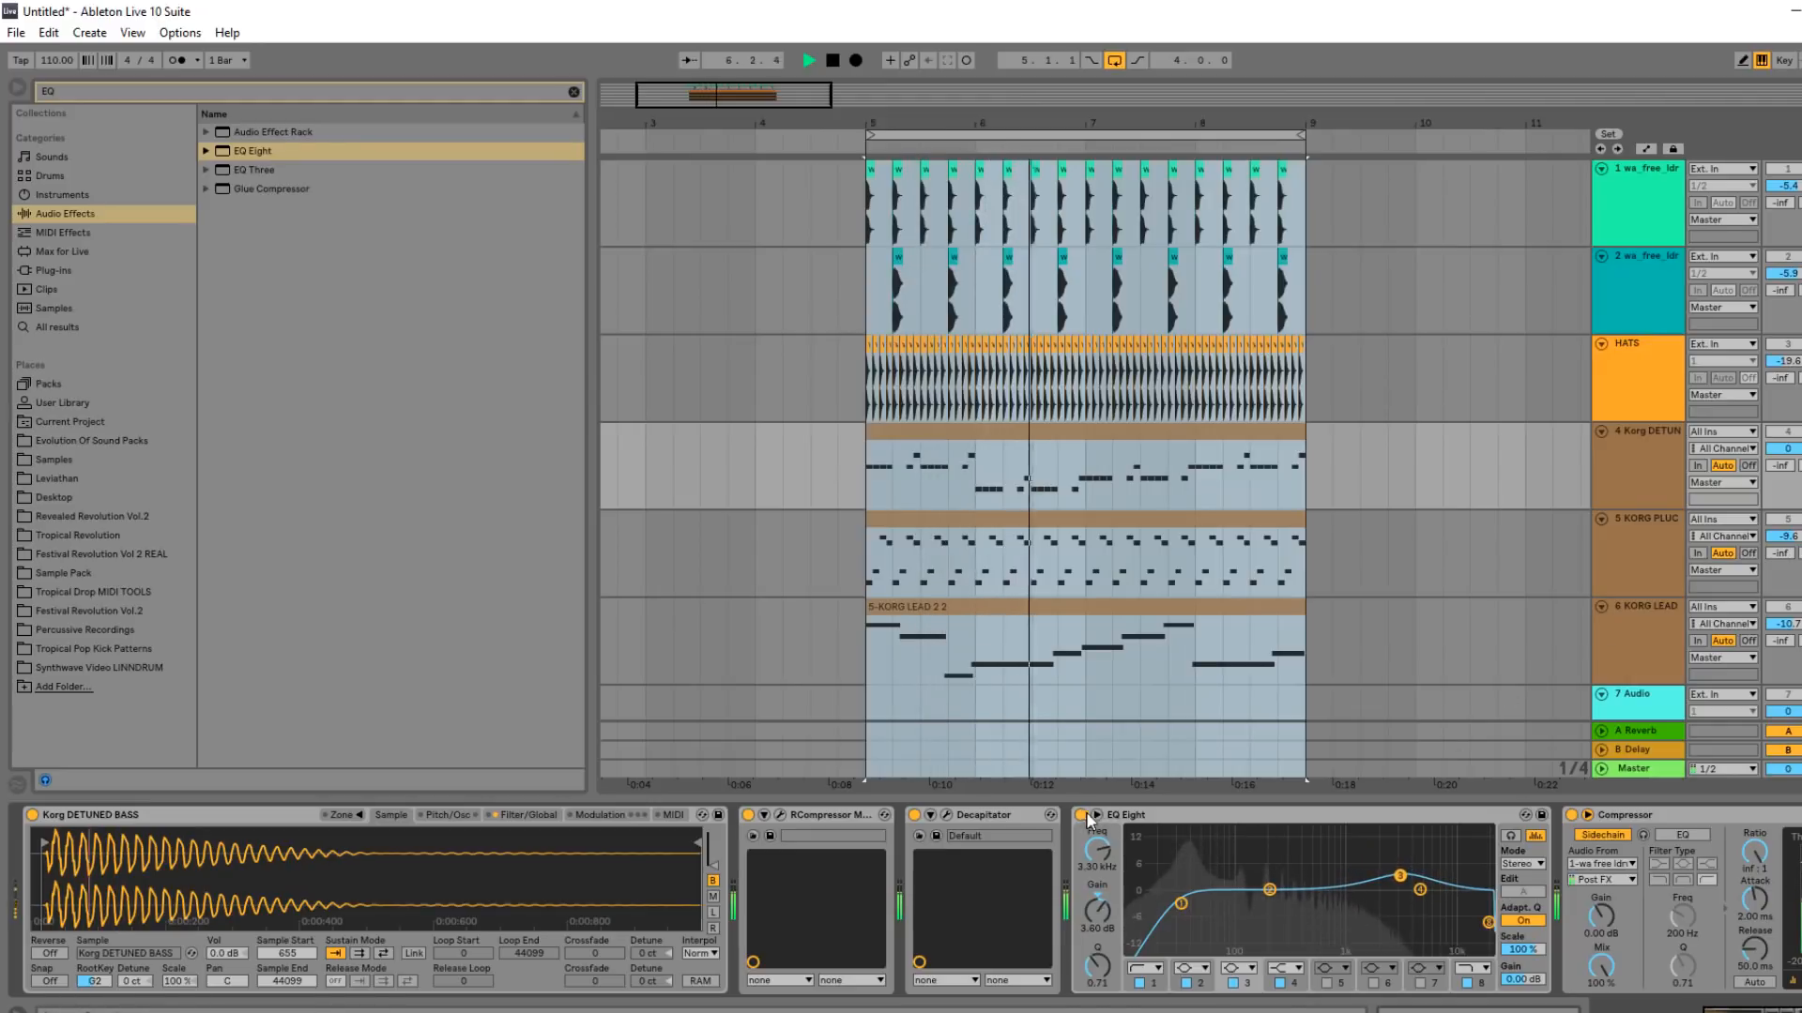
{"action": "key", "text": "space"}
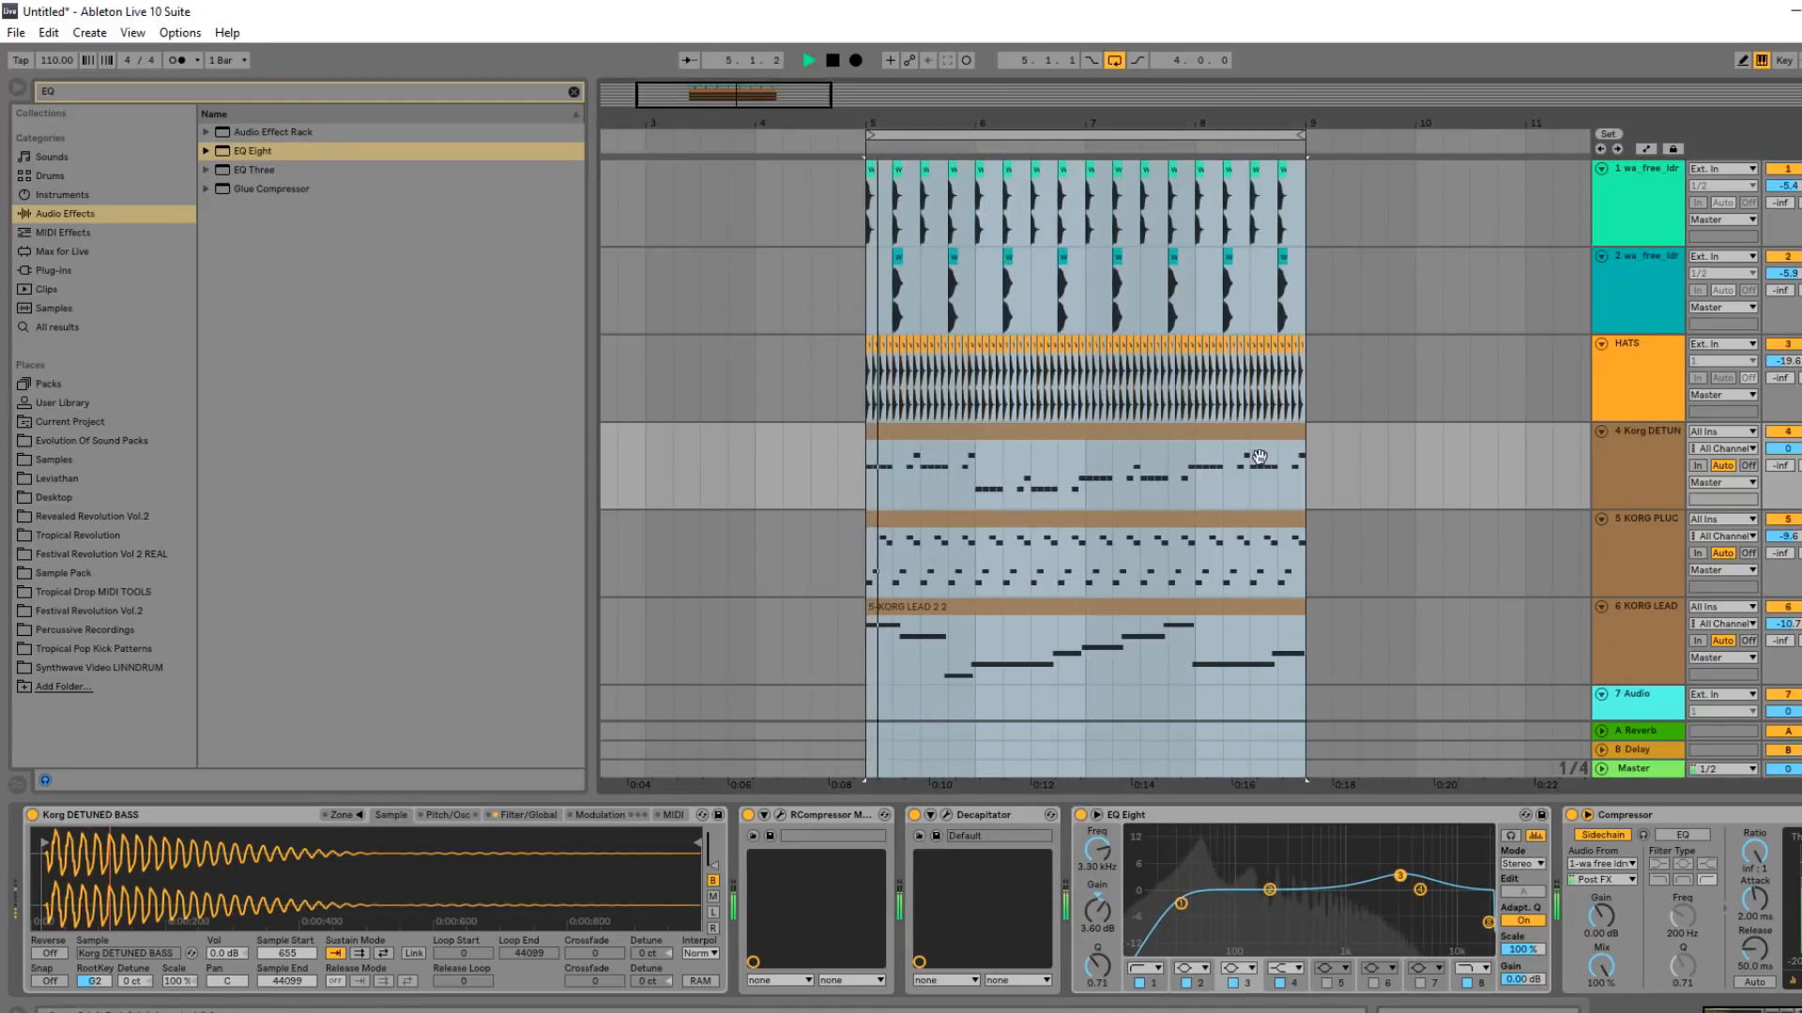
Switch to the Session View mixer and check the track levels and the lead's device chain during playback.
{"action": "left_click", "coordinate": [1642, 431]}
{"action": "key", "text": "Tab"}
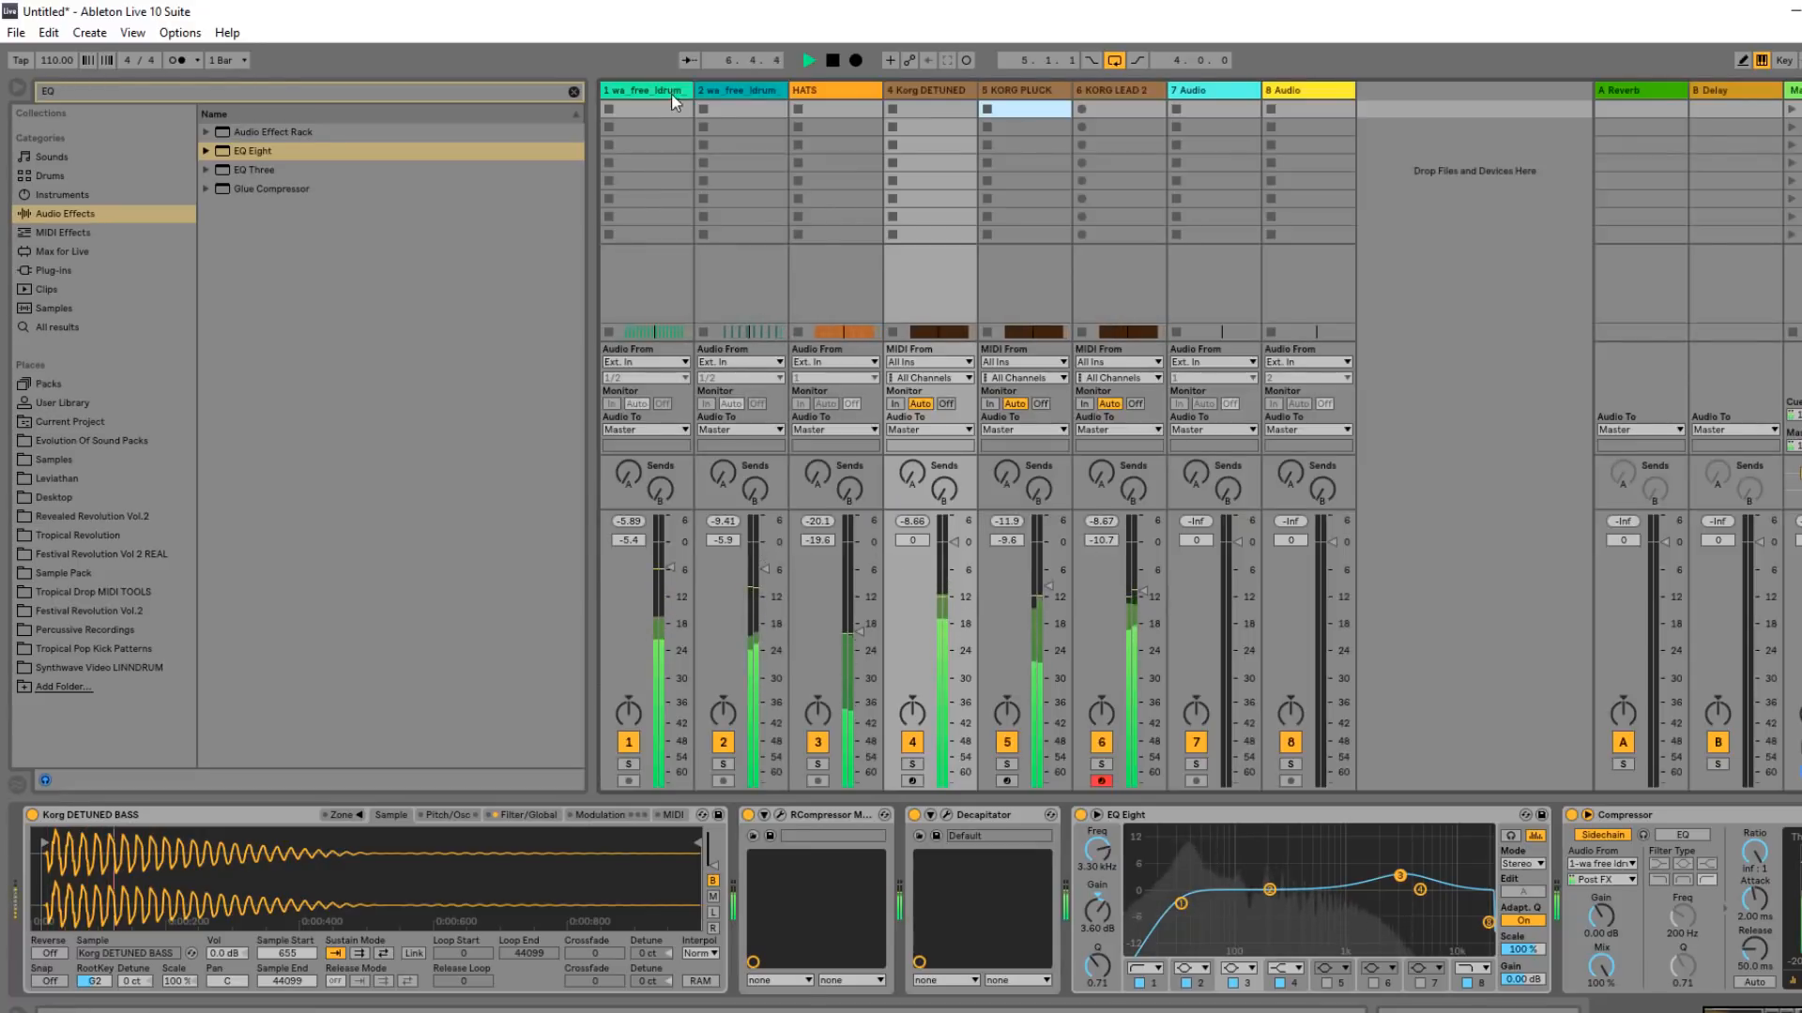
{"action": "left_click", "coordinate": [1011, 91]}
{"action": "left_click", "coordinate": [1111, 90]}
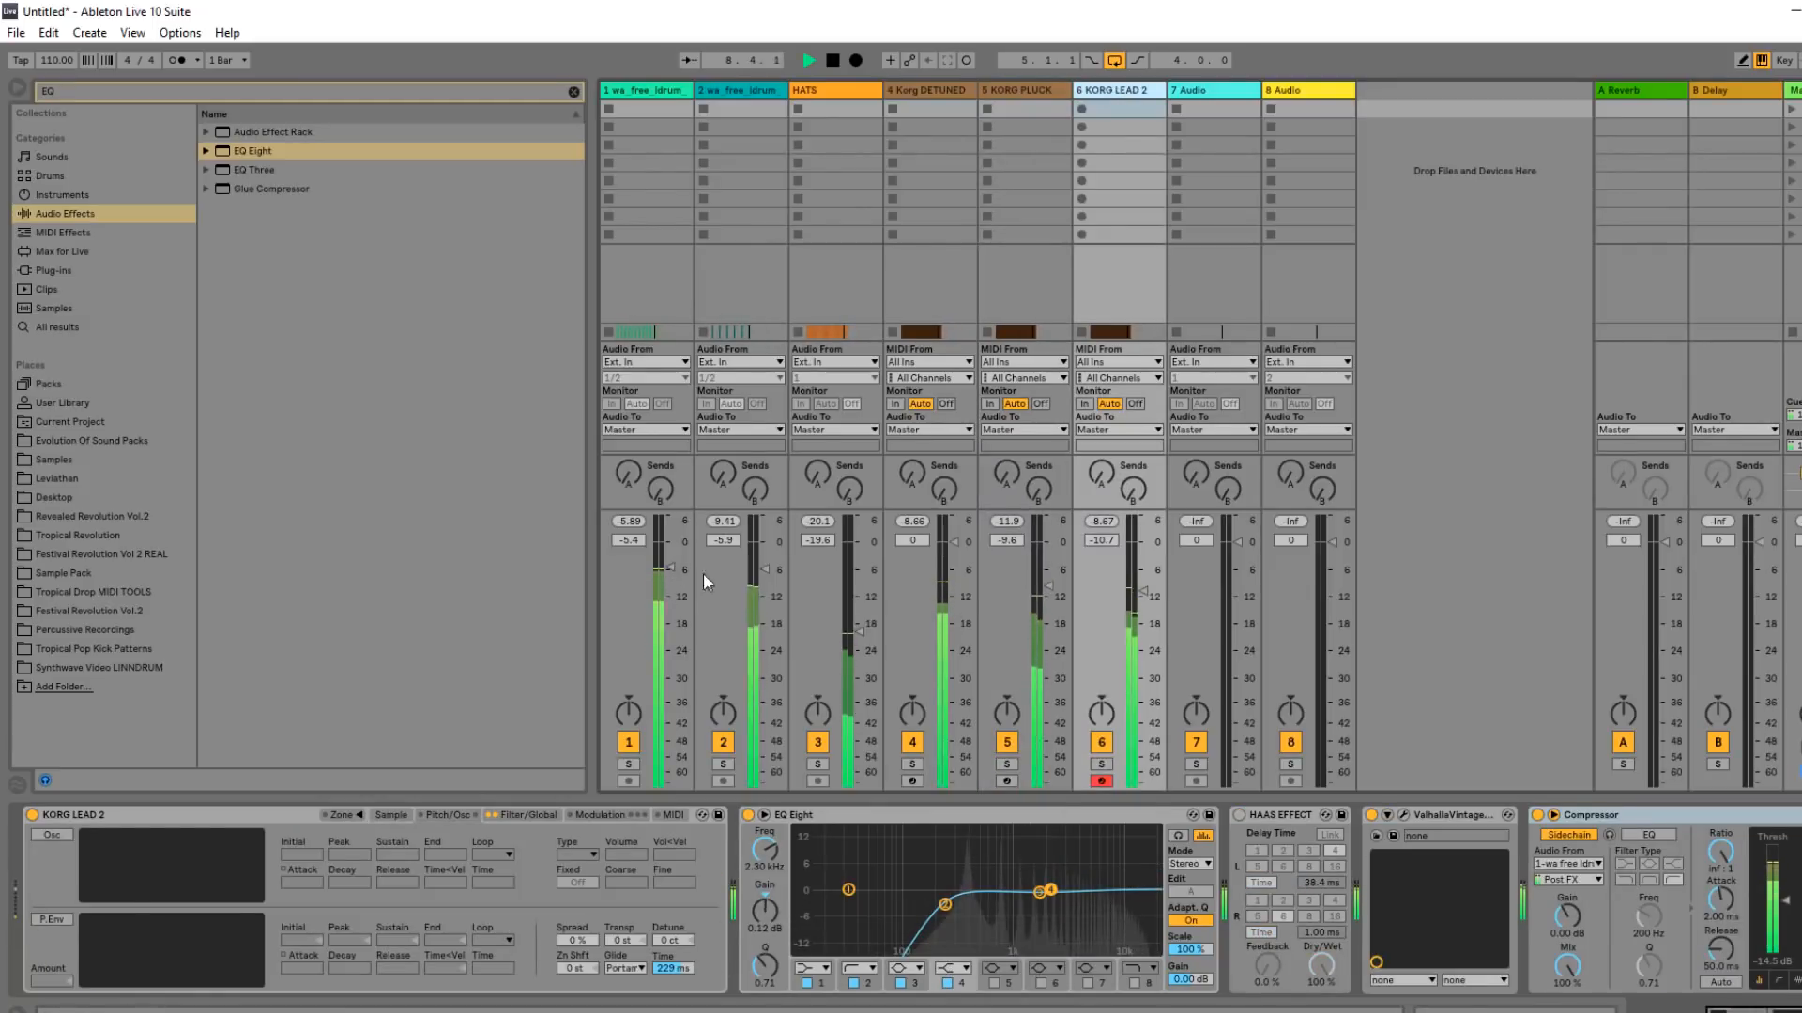
{"action": "left_click_drag", "start_coordinate": [765, 564], "coordinate": [765, 569]}
{"action": "key", "text": "space"}
Group the snare and HATS tracks and name the group drums.
{"action": "left_click", "coordinate": [848, 110]}
{"action": "left_click", "coordinate": [747, 89], "text": "shift"}
{"action": "key", "text": "ctrl+g"}
{"action": "key", "text": "ctrl+r"}
{"action": "type", "text": "d"}
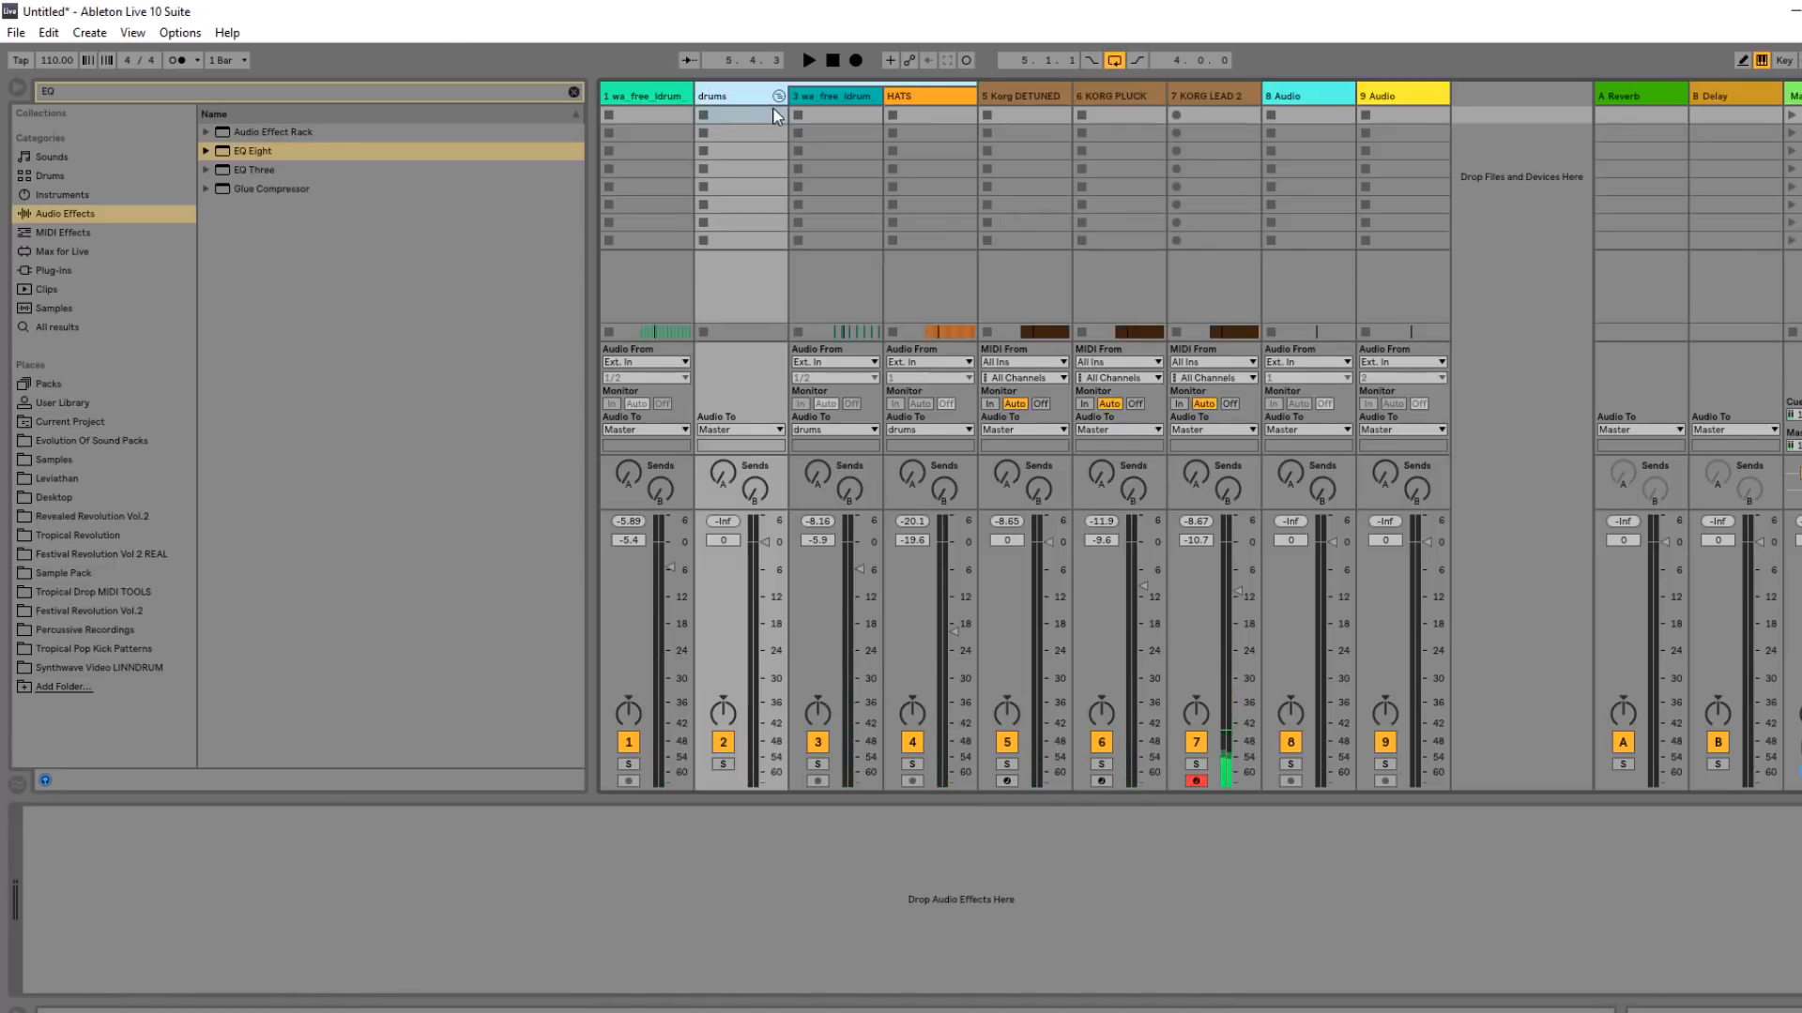
Search the plug-ins for "cla", put CLA-3A Stereo on the drums group and play the loop.
{"action": "left_click", "coordinate": [82, 268]}
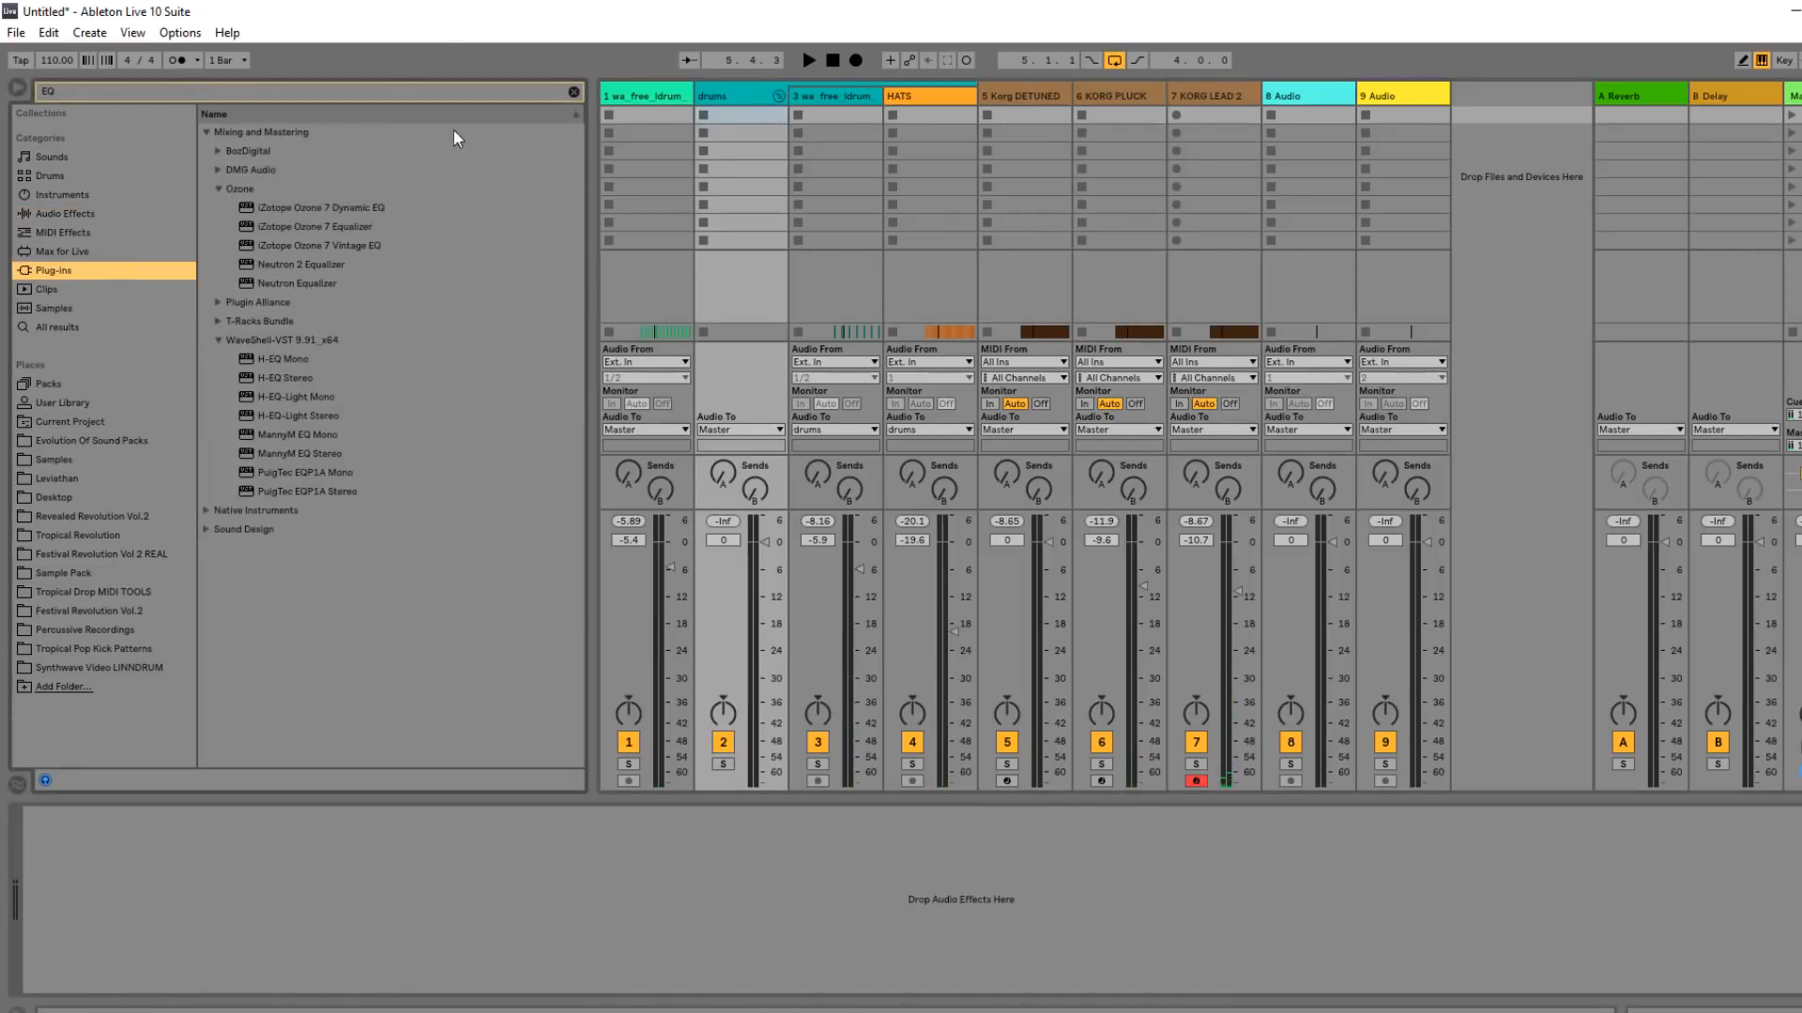
{"action": "left_click", "coordinate": [573, 92]}
{"action": "type", "text": "cla"}
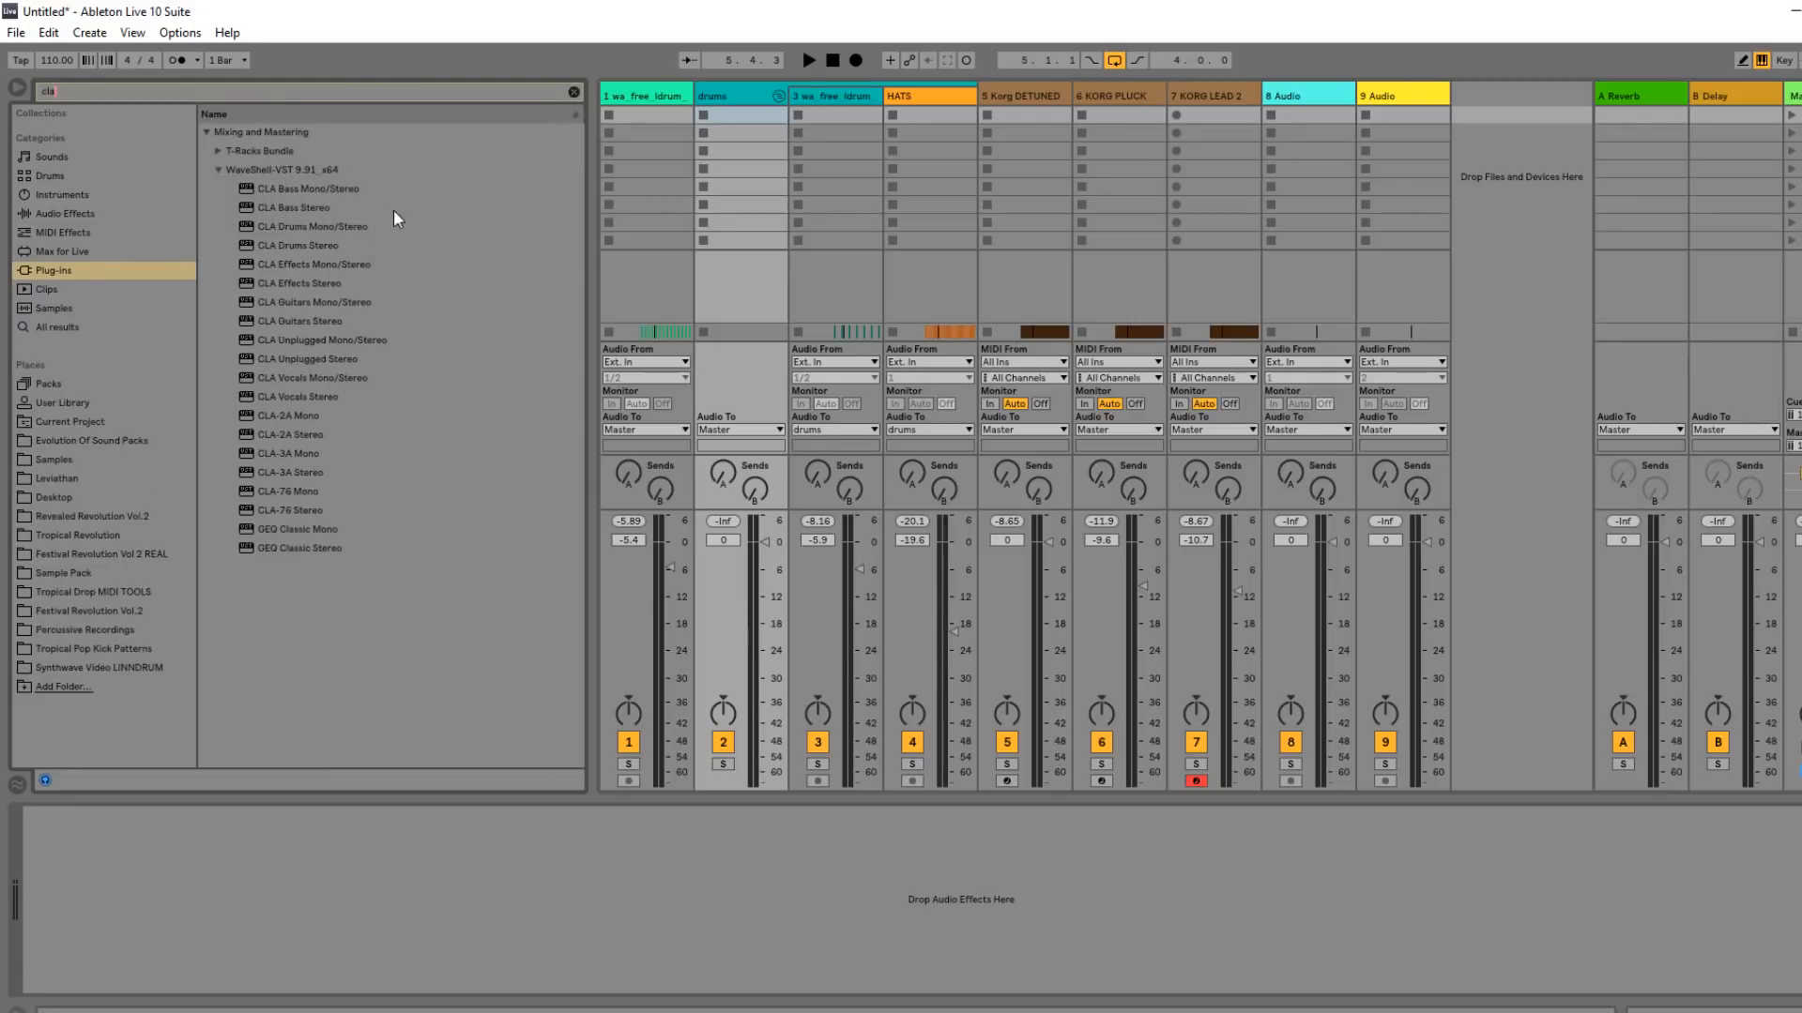
{"action": "left_click", "coordinate": [296, 474]}
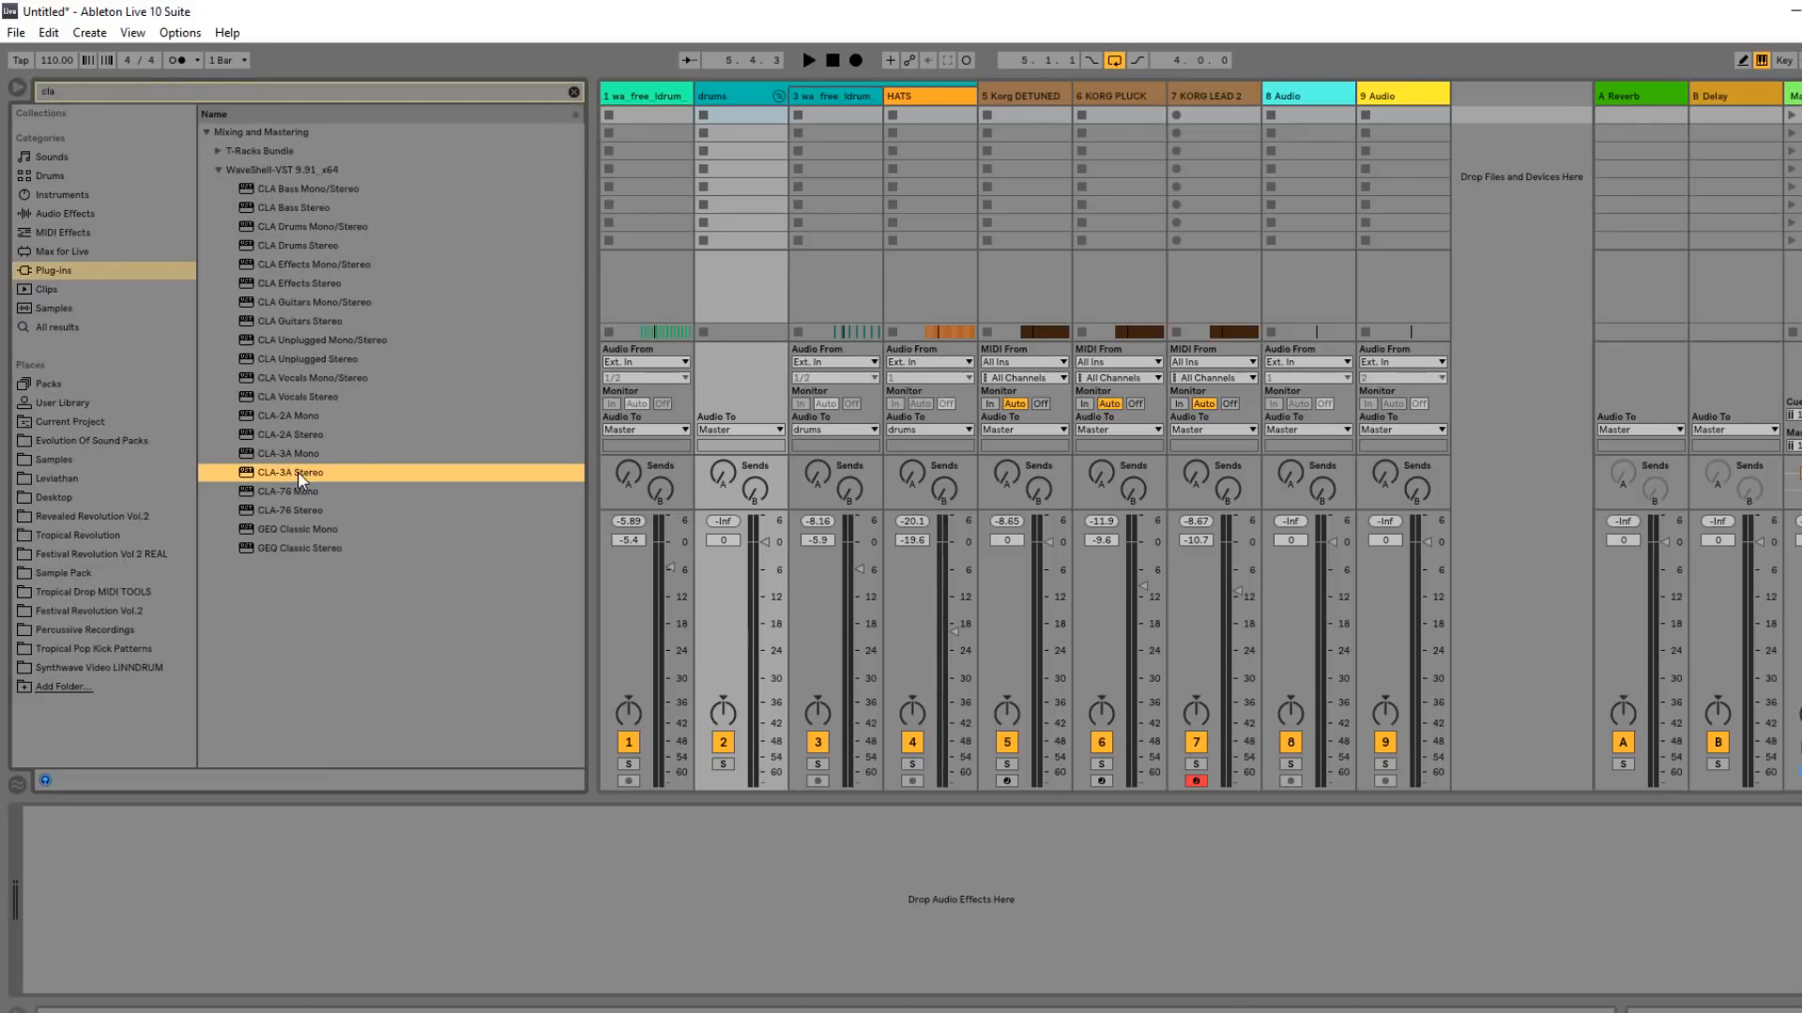
{"action": "left_click_drag", "start_coordinate": [741, 101], "coordinate": [742, 103]}
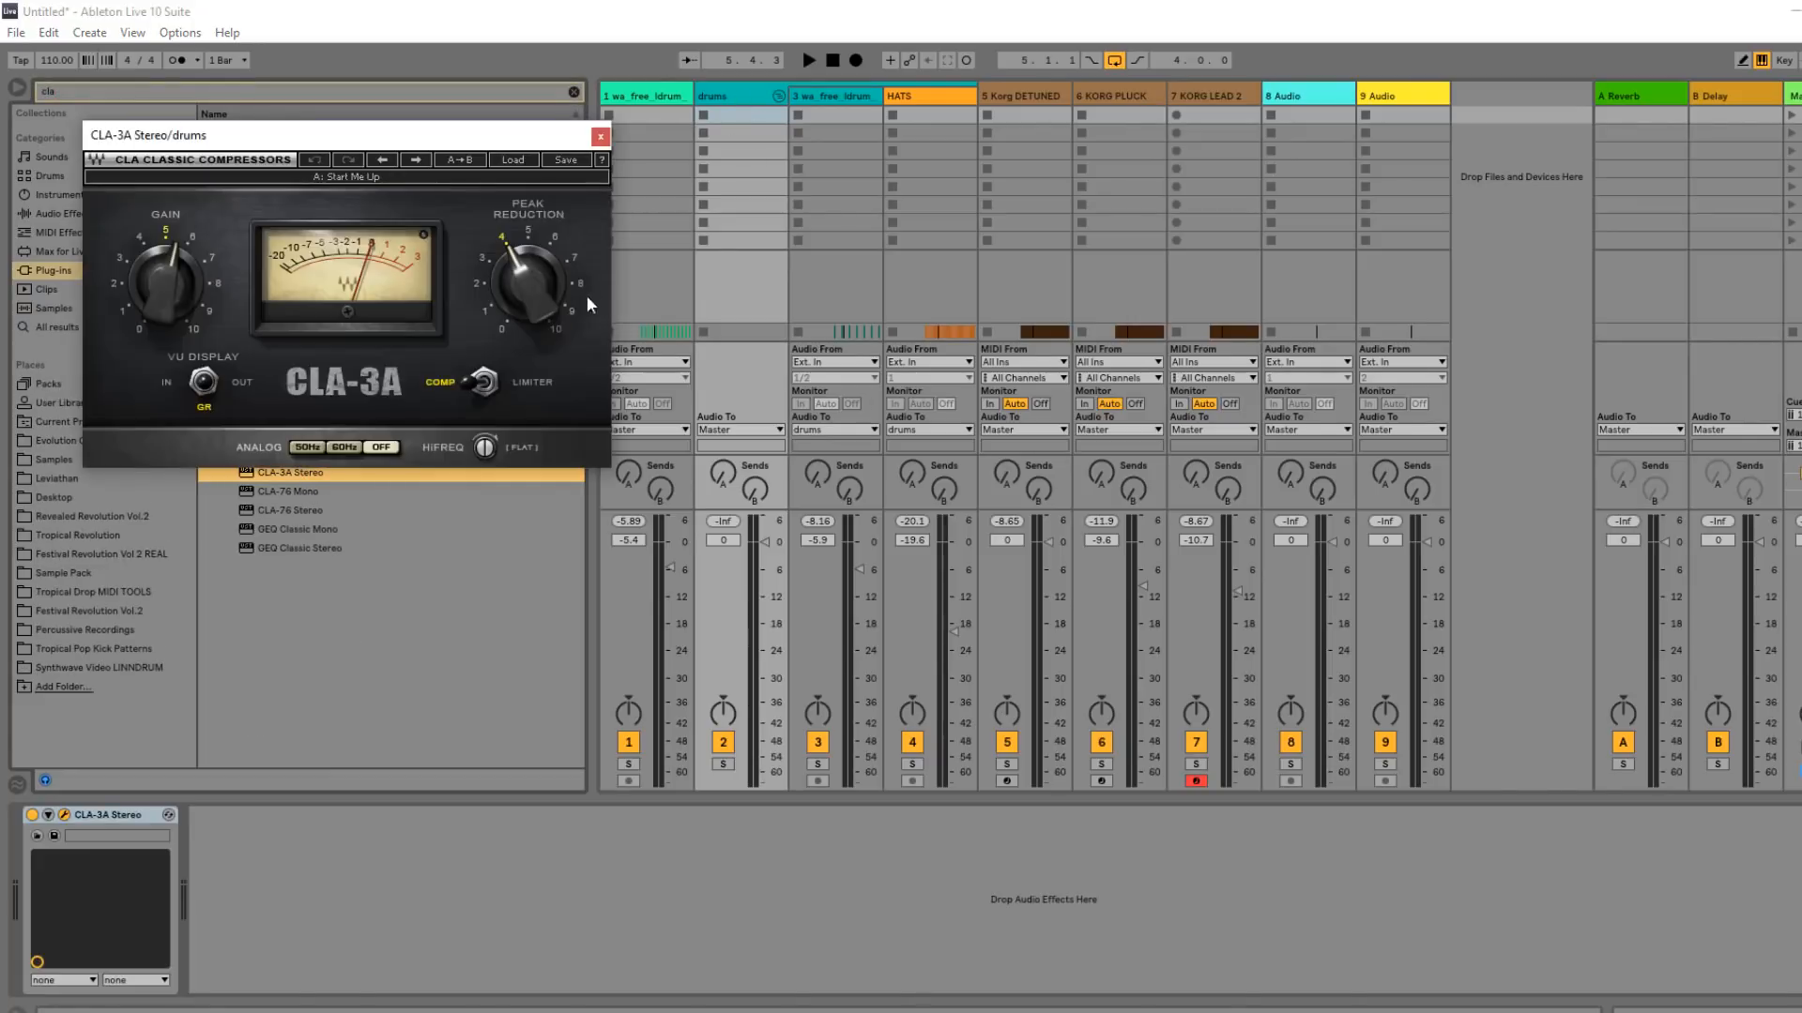
{"action": "key", "text": "space"}
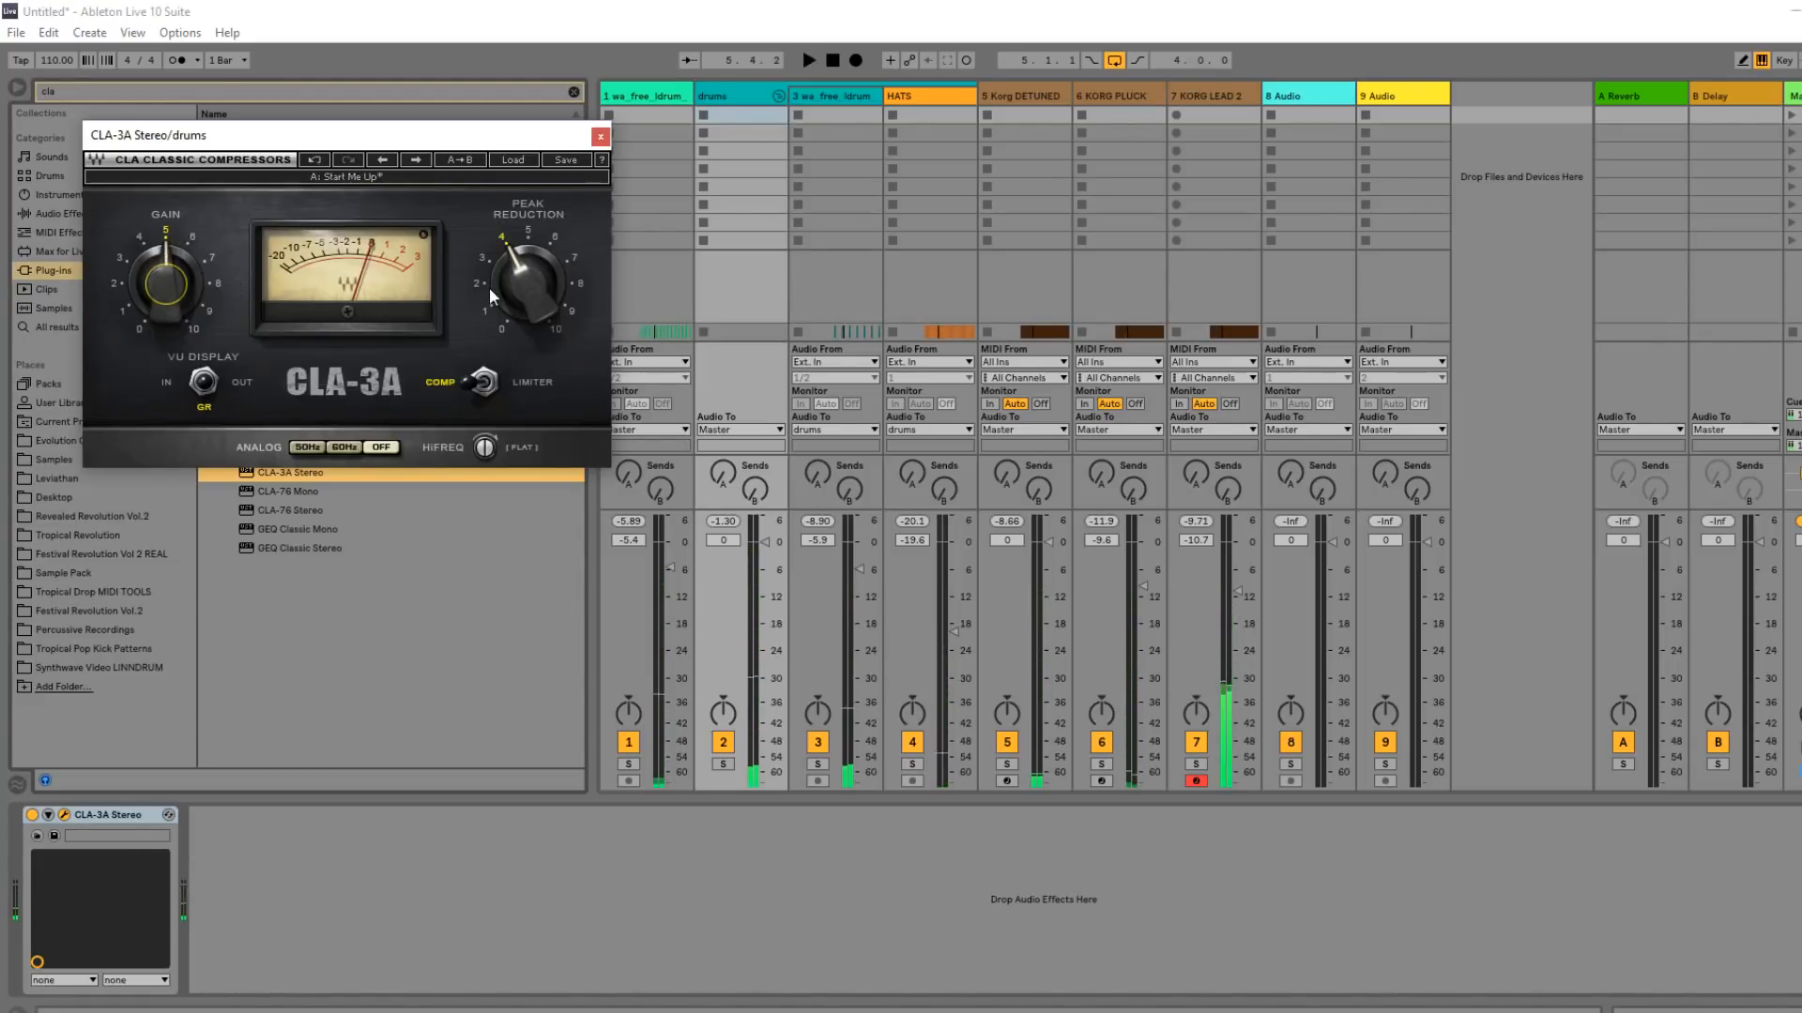
Set the CLA-3A's peak reduction to 5.00 and lower the snare track's volume to -9.8 dB.
{"action": "left_click_drag", "start_coordinate": [511, 251], "coordinate": [513, 234]}
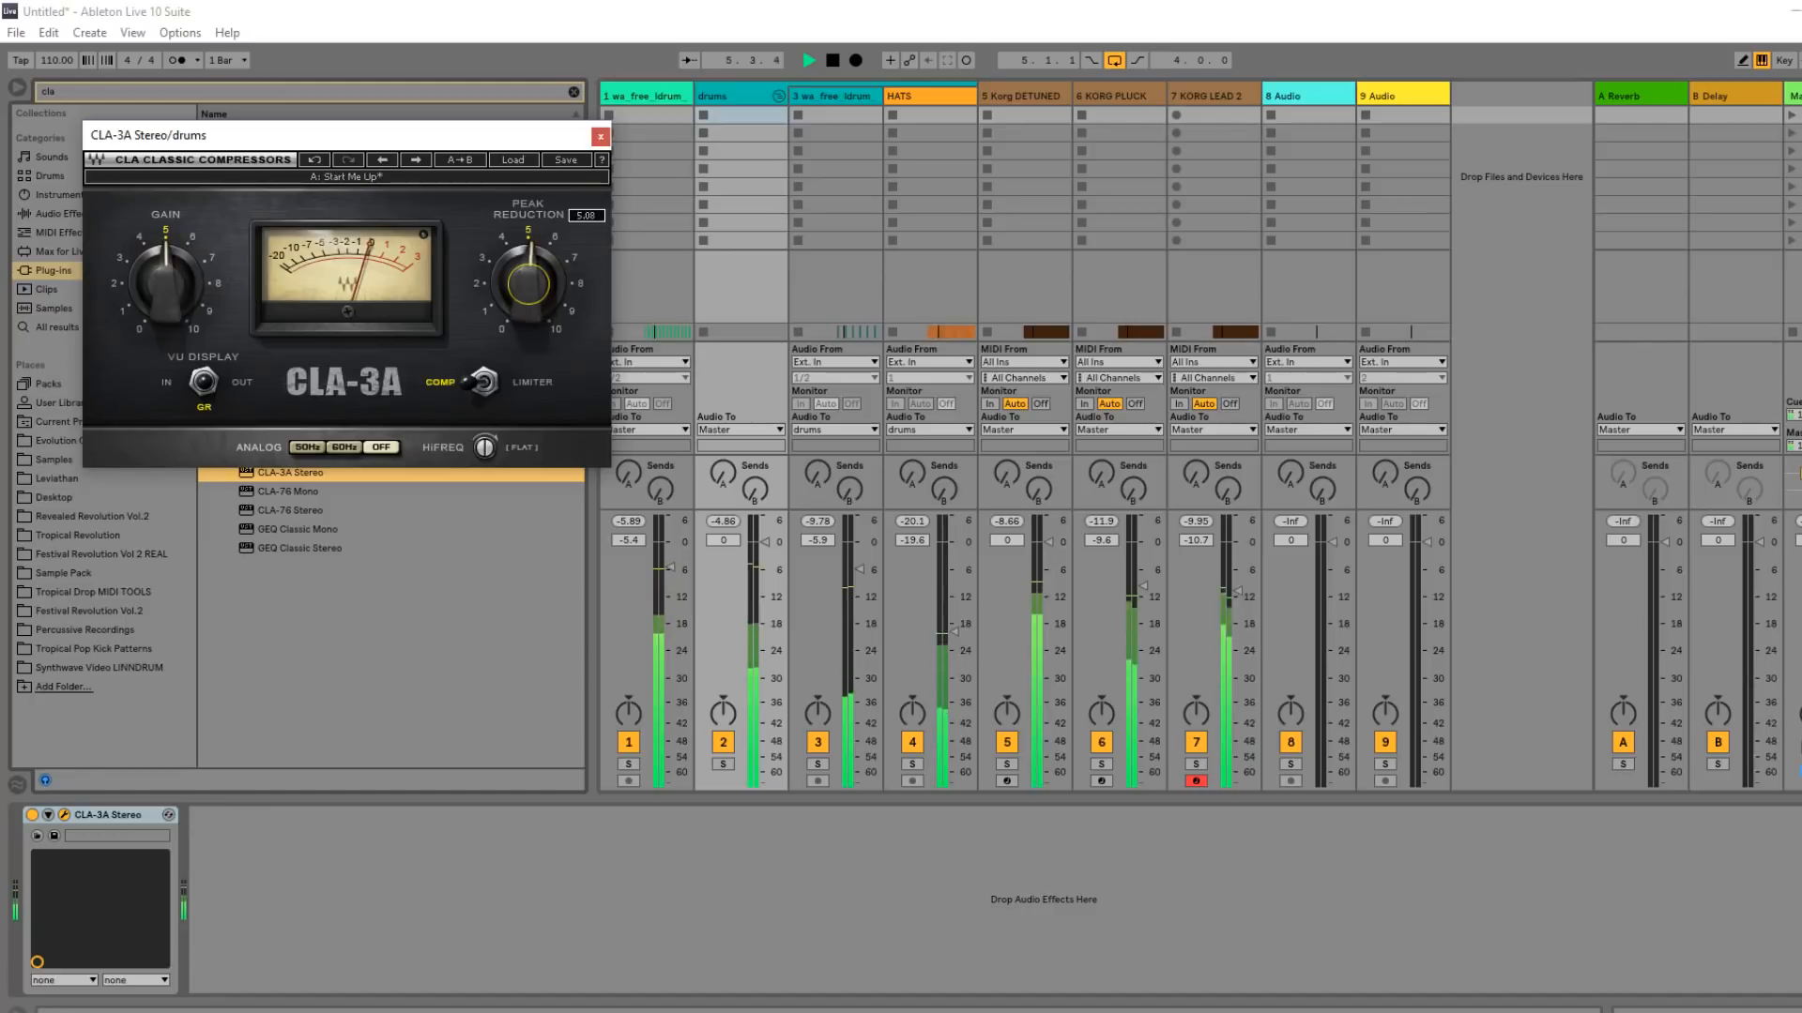
{"action": "left_click_drag", "start_coordinate": [860, 570], "coordinate": [860, 587]}
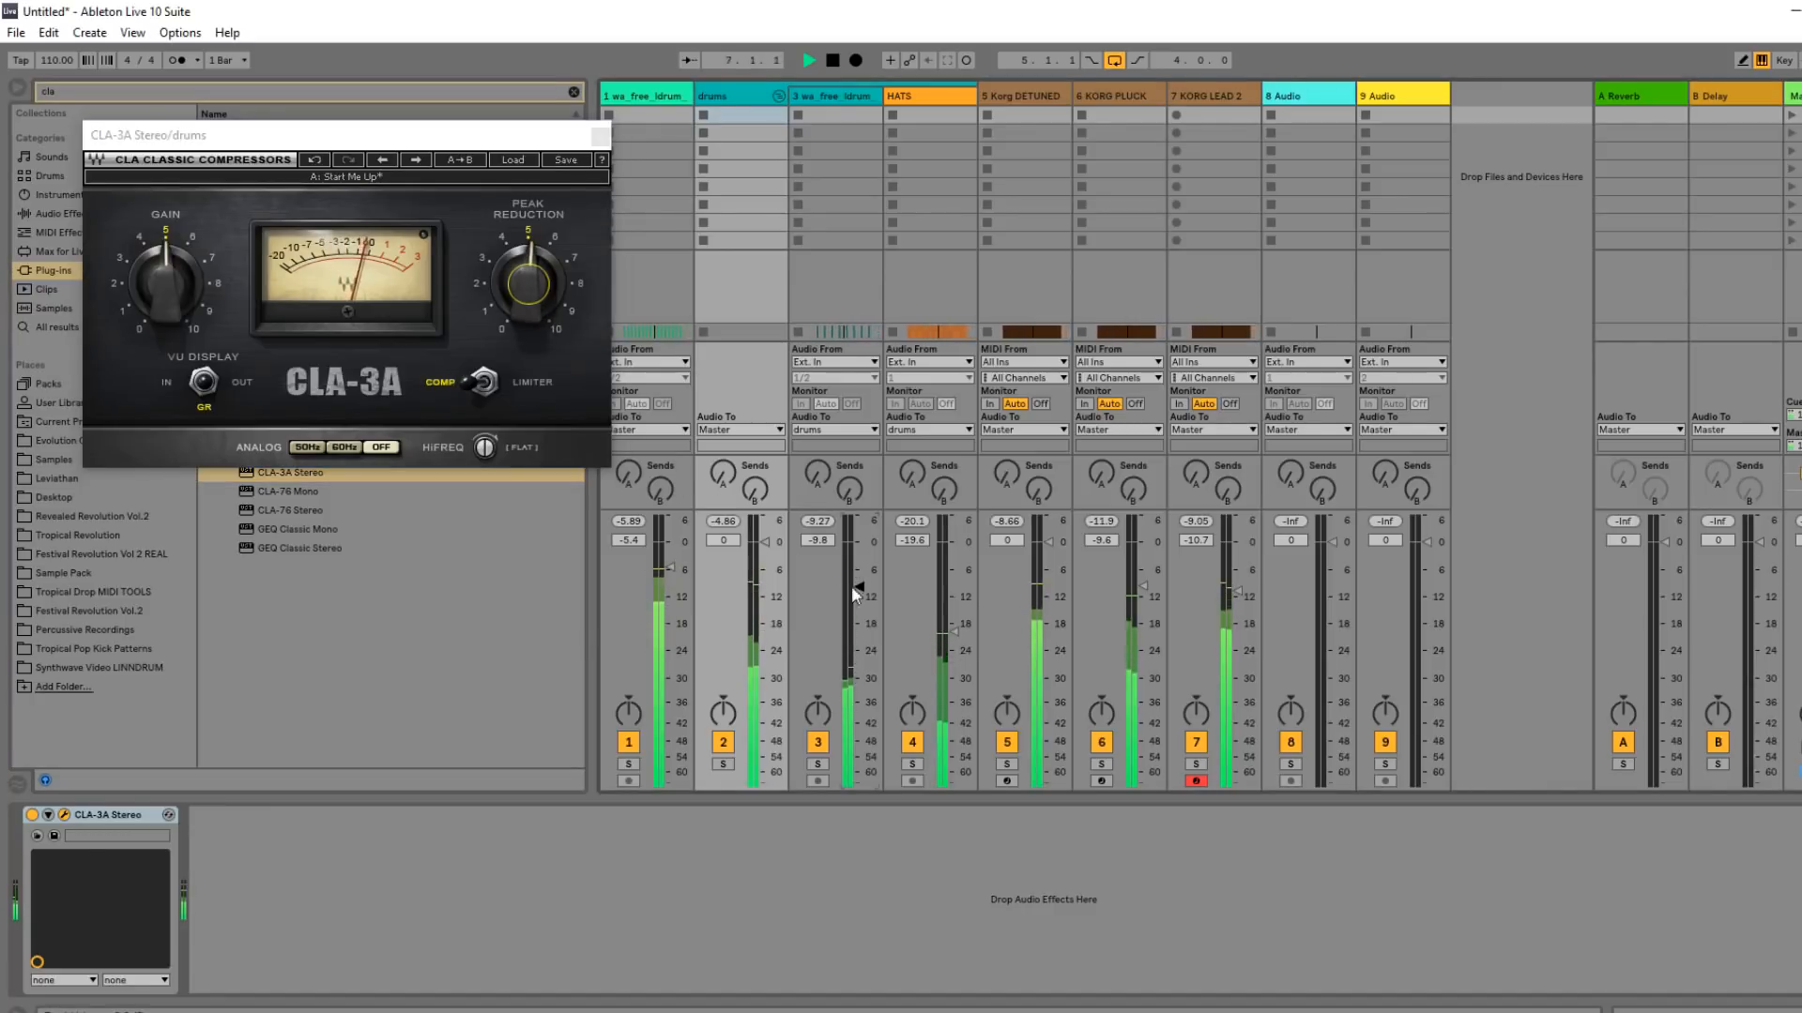
{"action": "left_click", "coordinate": [601, 134]}
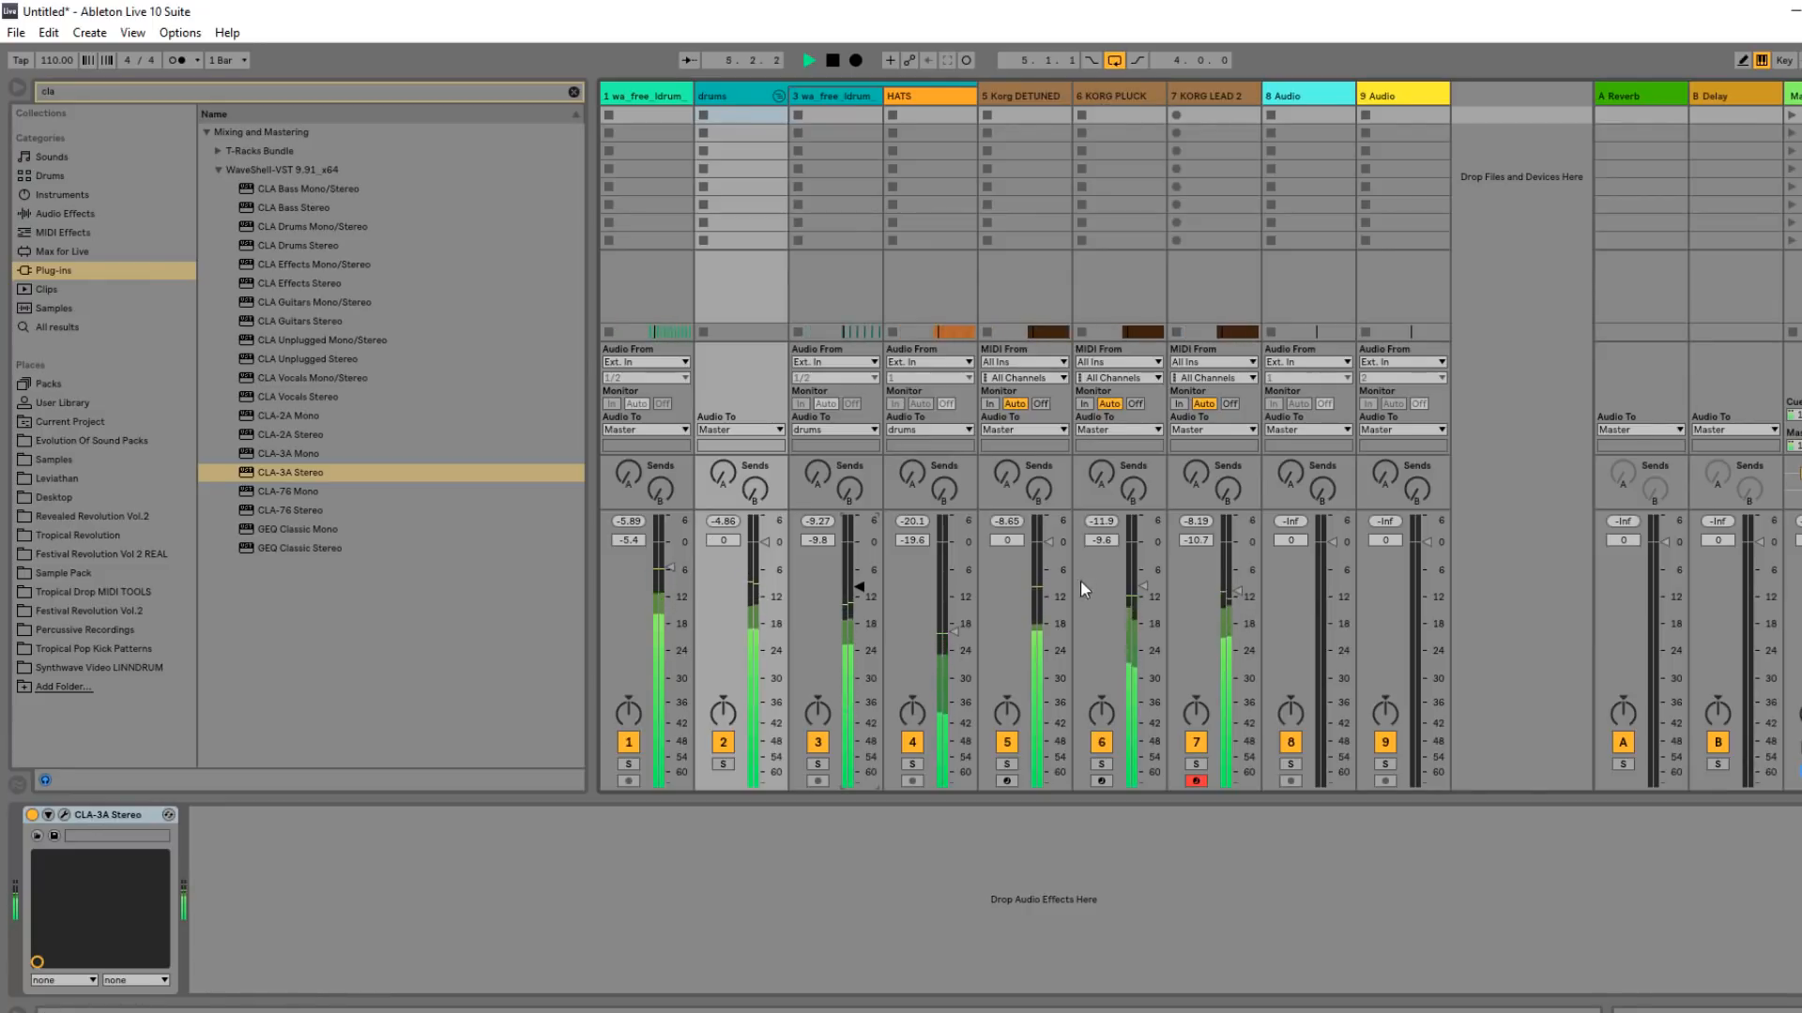
Audition the Korg bass on its own, unsolo it, return to the Arrangement View and stop playback.
{"action": "left_click", "coordinate": [1010, 765]}
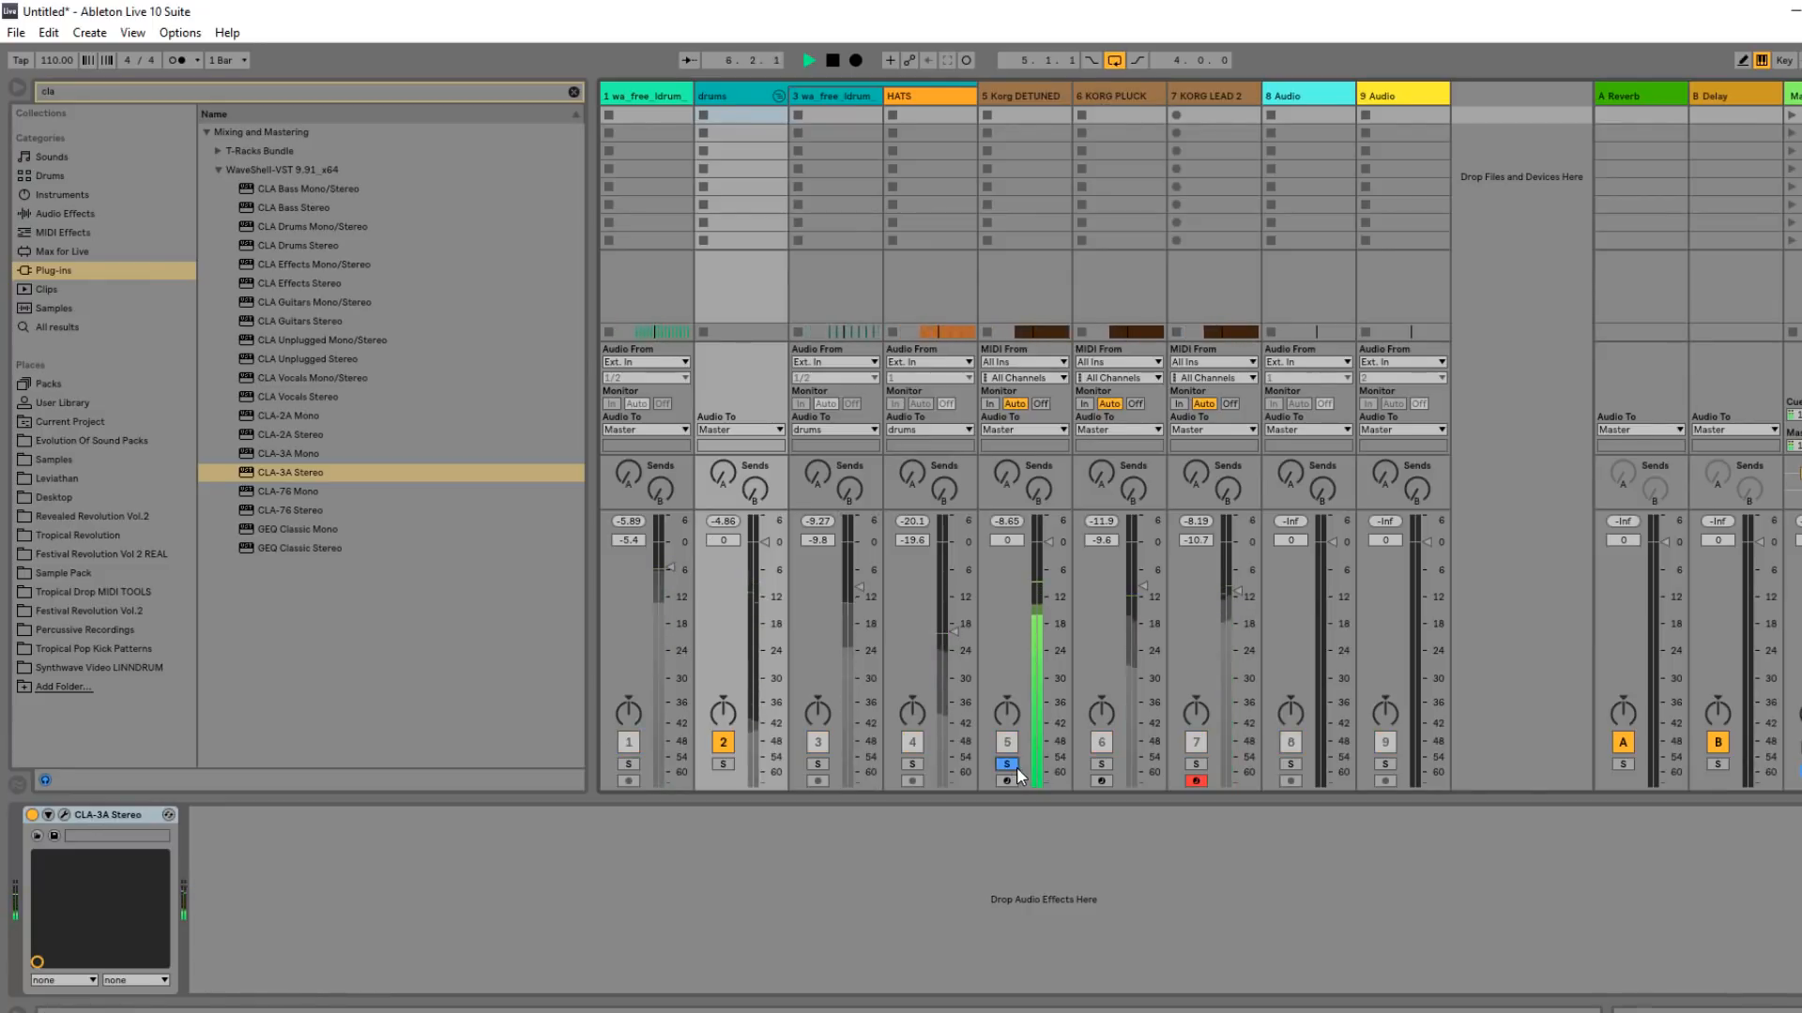
{"action": "left_click", "coordinate": [1007, 765]}
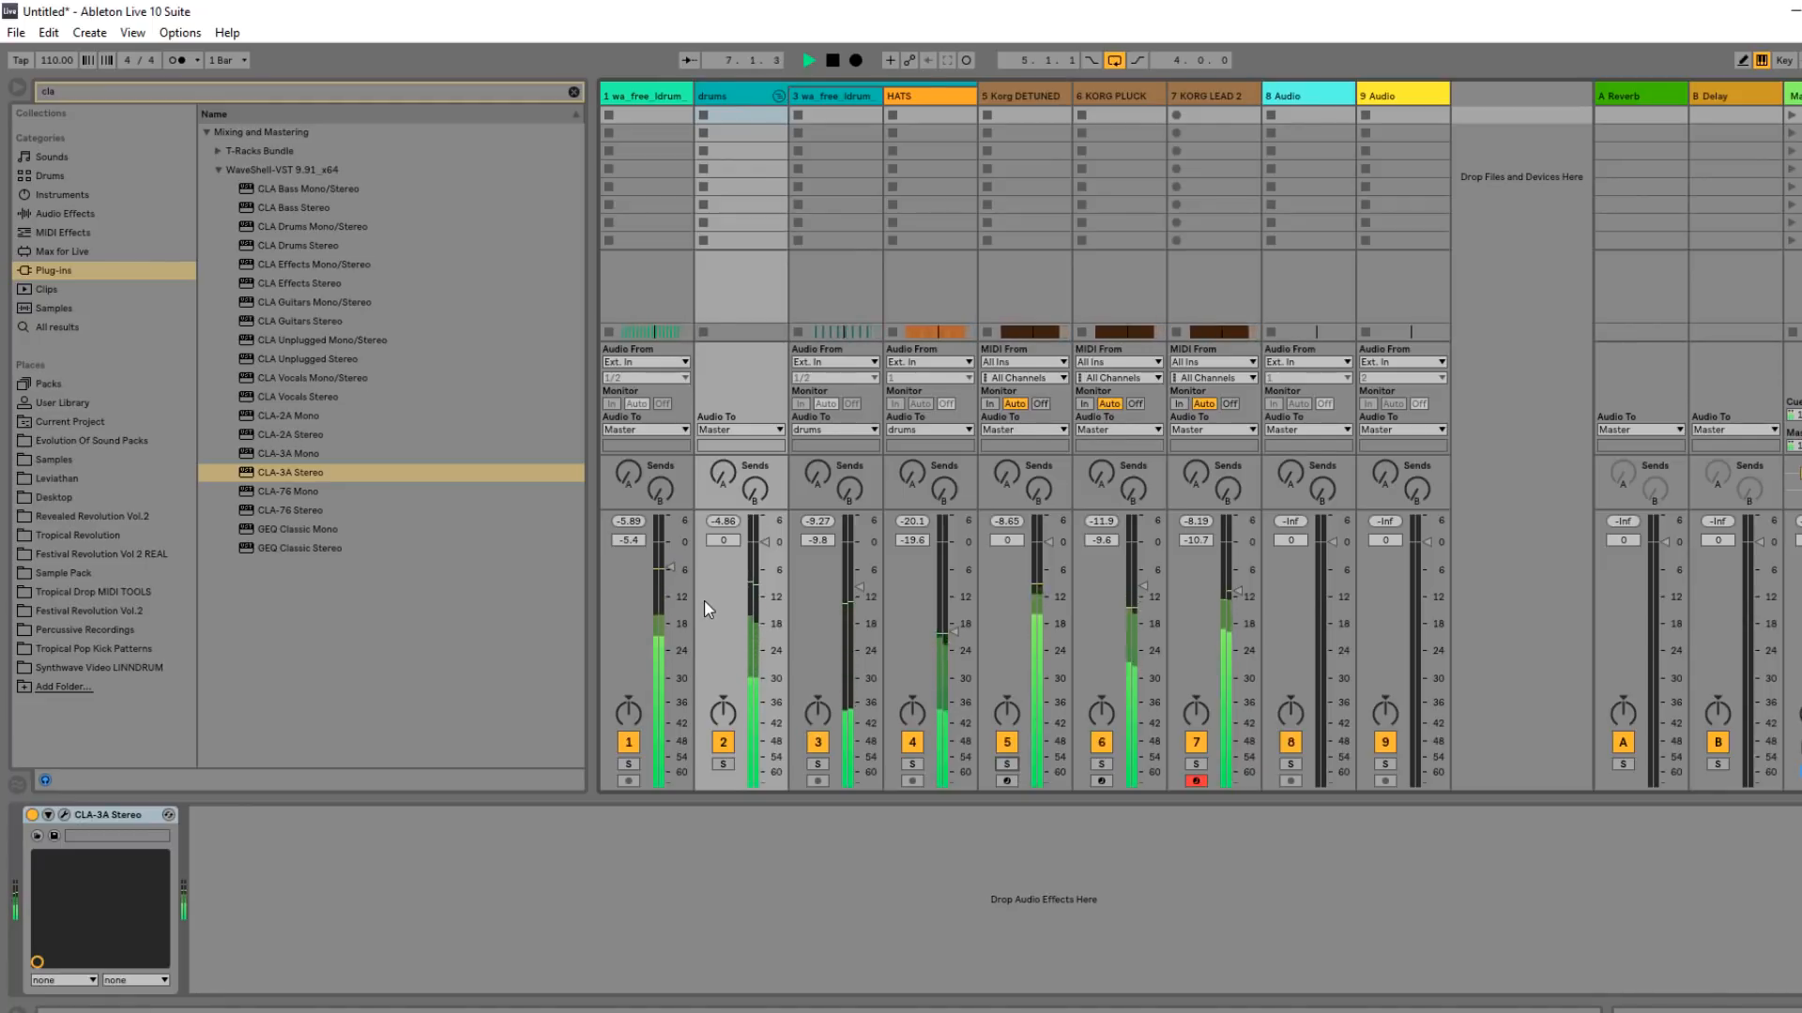
{"action": "key", "text": "Tab"}
{"action": "scroll", "coordinate": [1260, 333], "scroll_direction": "up", "scroll_amount": 4}
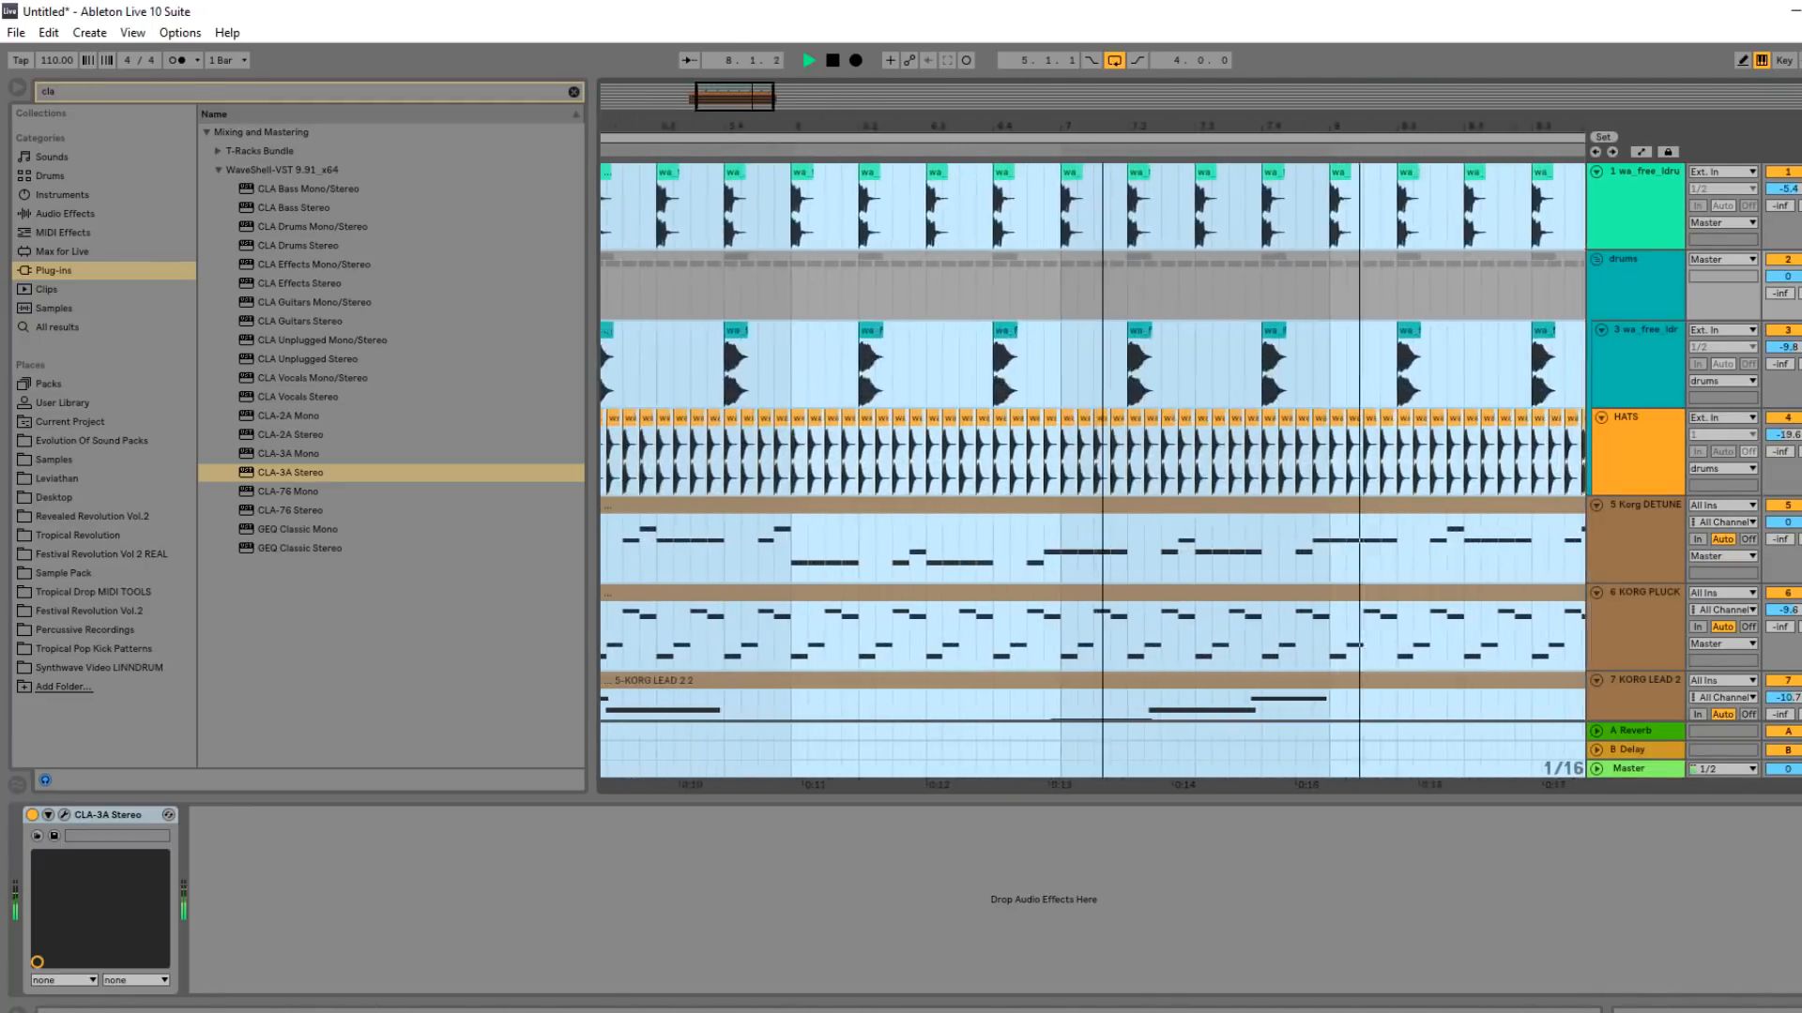
{"action": "scroll", "coordinate": [1259, 330], "scroll_direction": "down", "scroll_amount": 5}
{"action": "key", "text": "space"}
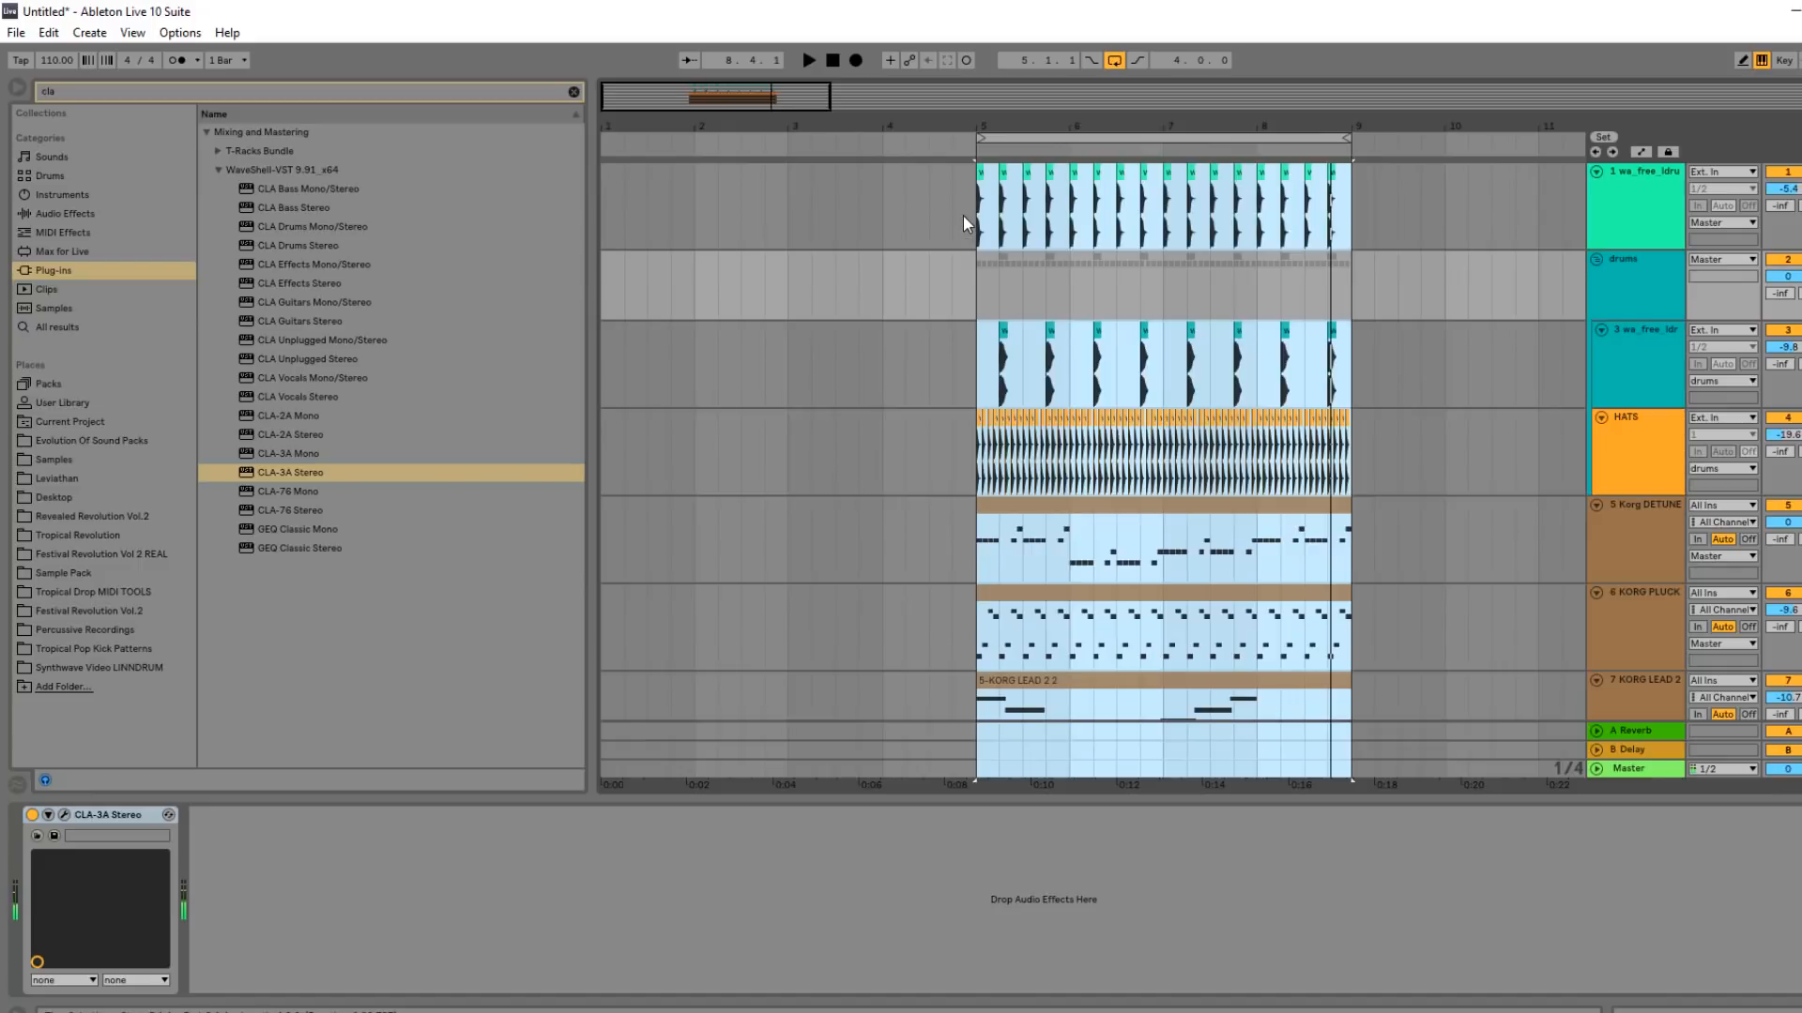
Copy the first two bars of the kick pattern to bar 1 of the kick track.
{"action": "left_click_drag", "start_coordinate": [972, 216], "coordinate": [1158, 234]}
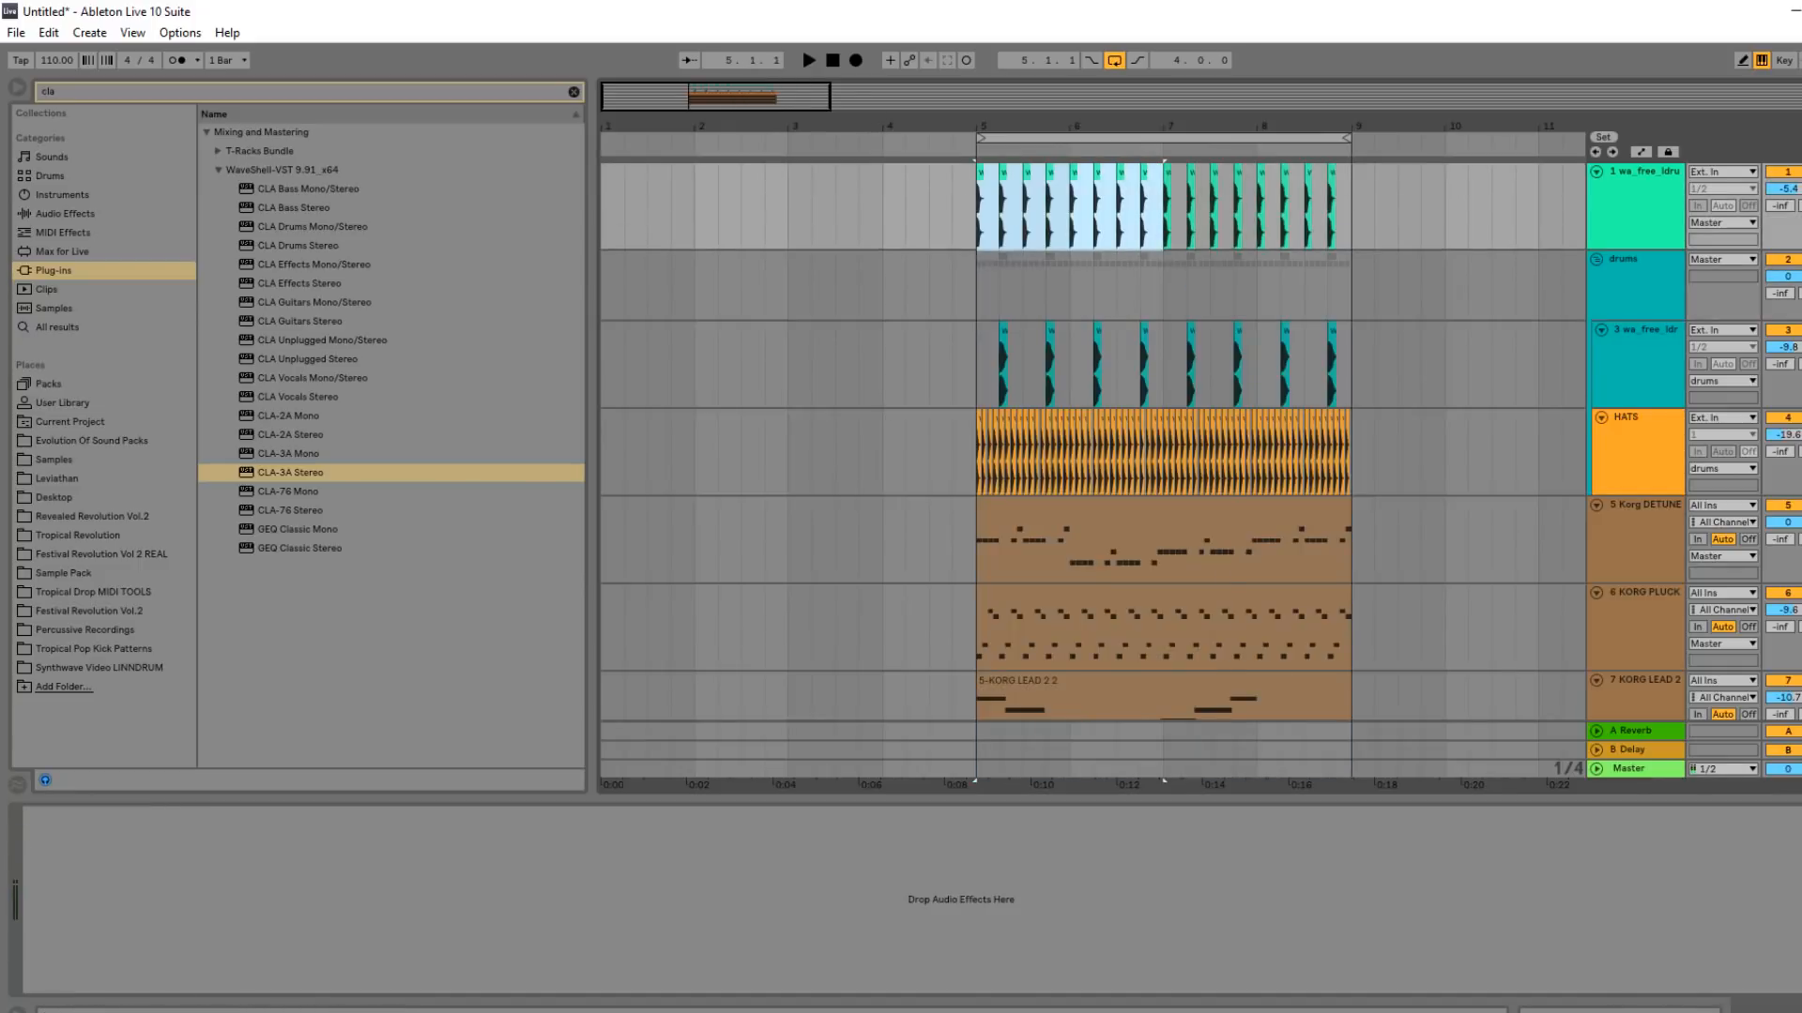
{"action": "left_click_drag", "start_coordinate": [749, 88], "coordinate": [746, 81]}
{"action": "left_click", "coordinate": [617, 202]}
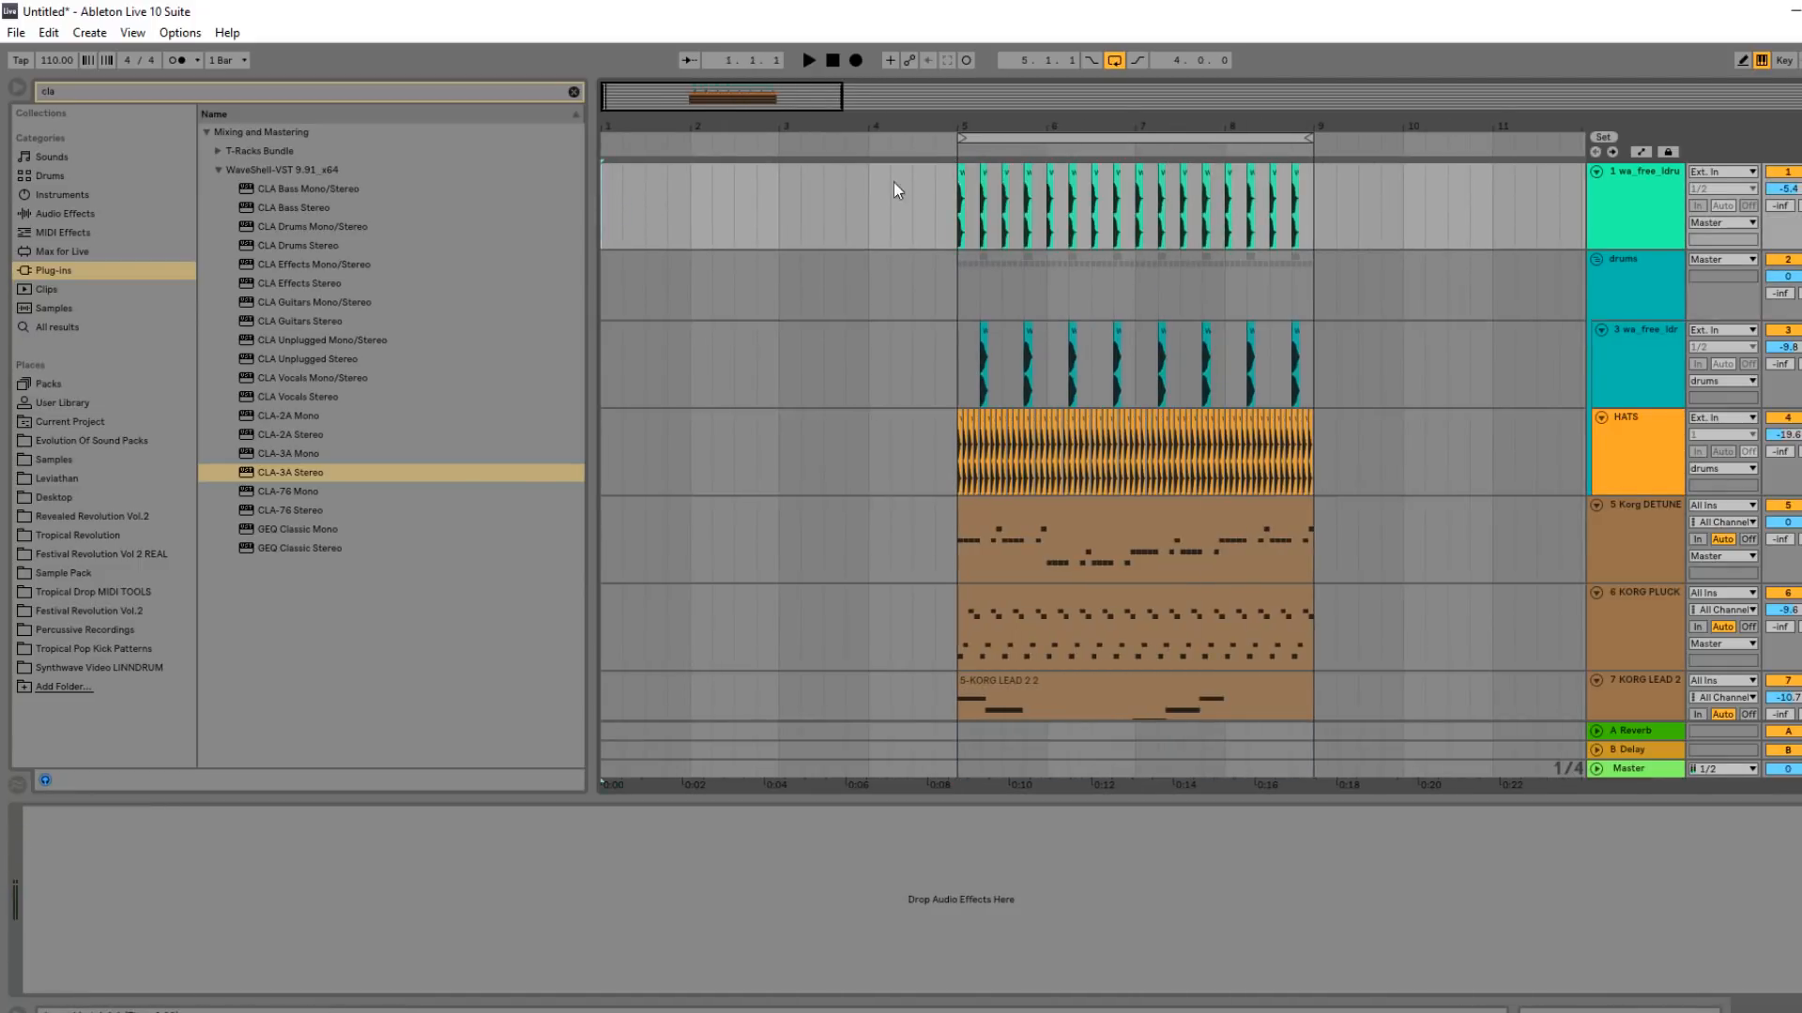
{"action": "key", "text": "ctrl+v"}
Copy the Korg bass clip to bar 1 and repeat its first bar through bar 4.
{"action": "left_click", "coordinate": [983, 580]}
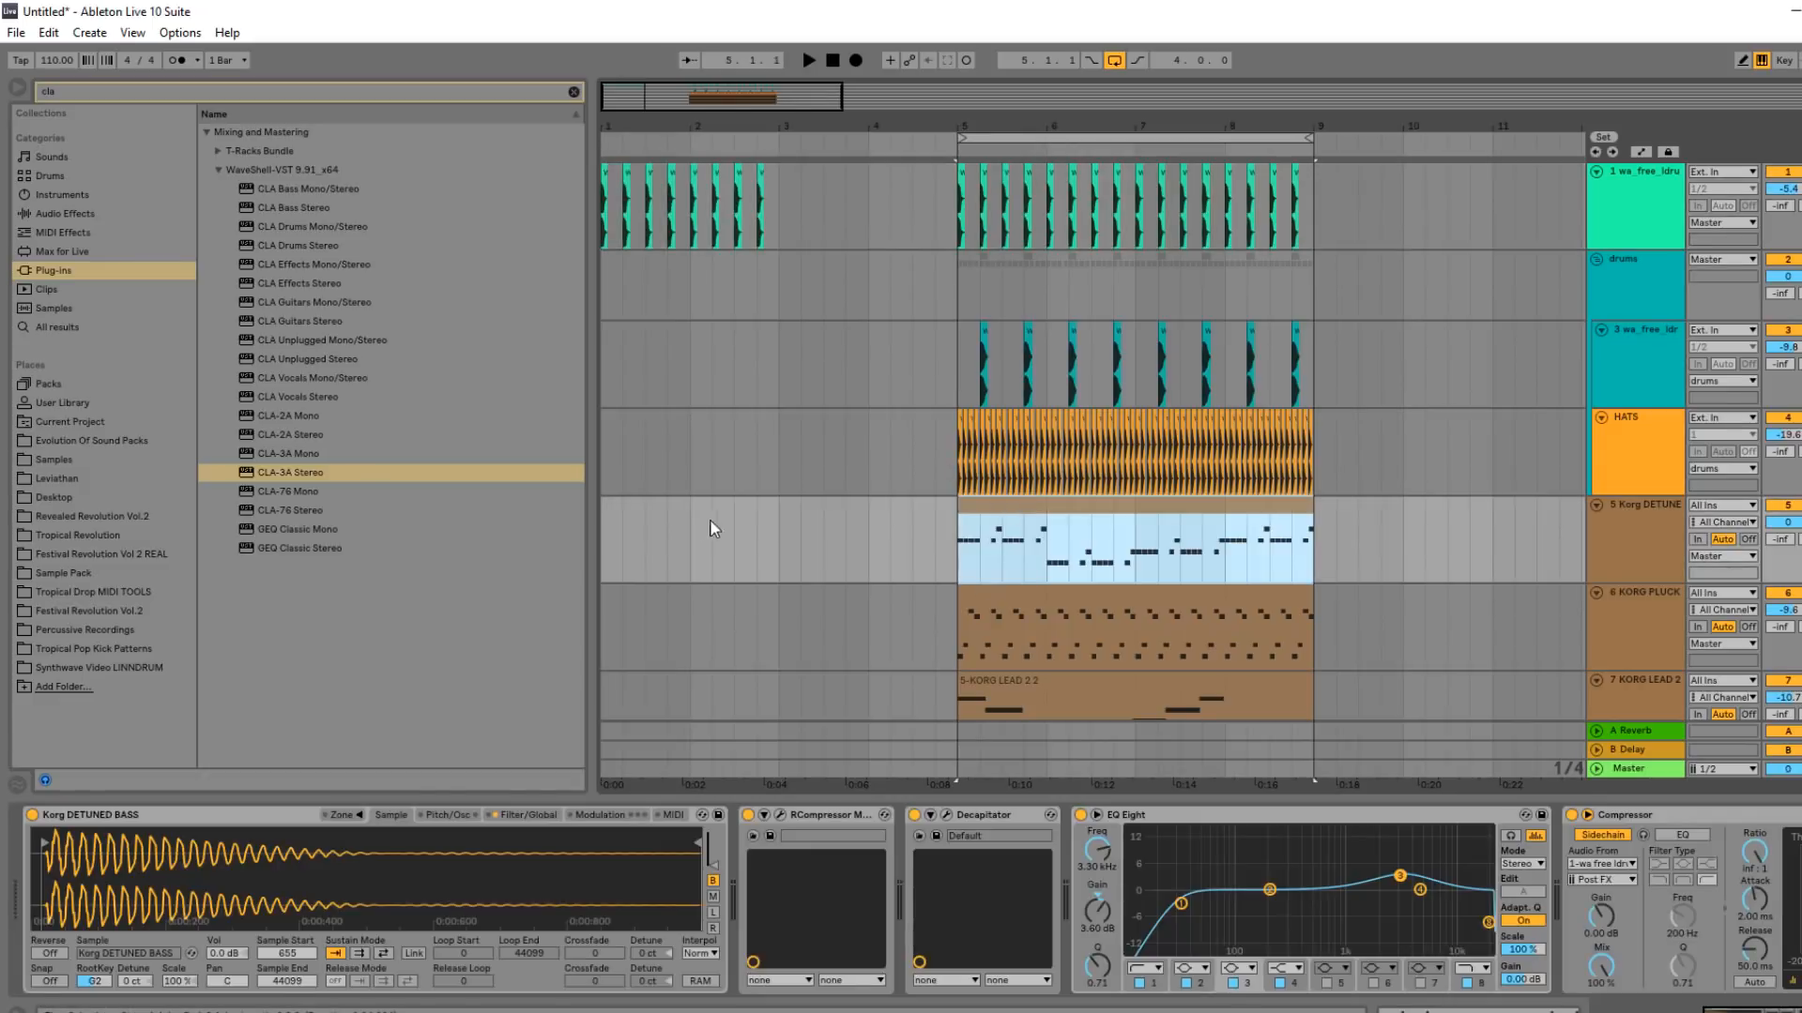
{"action": "left_click", "coordinate": [617, 523]}
{"action": "key", "text": "ctrl+v"}
{"action": "left_click", "coordinate": [679, 561]}
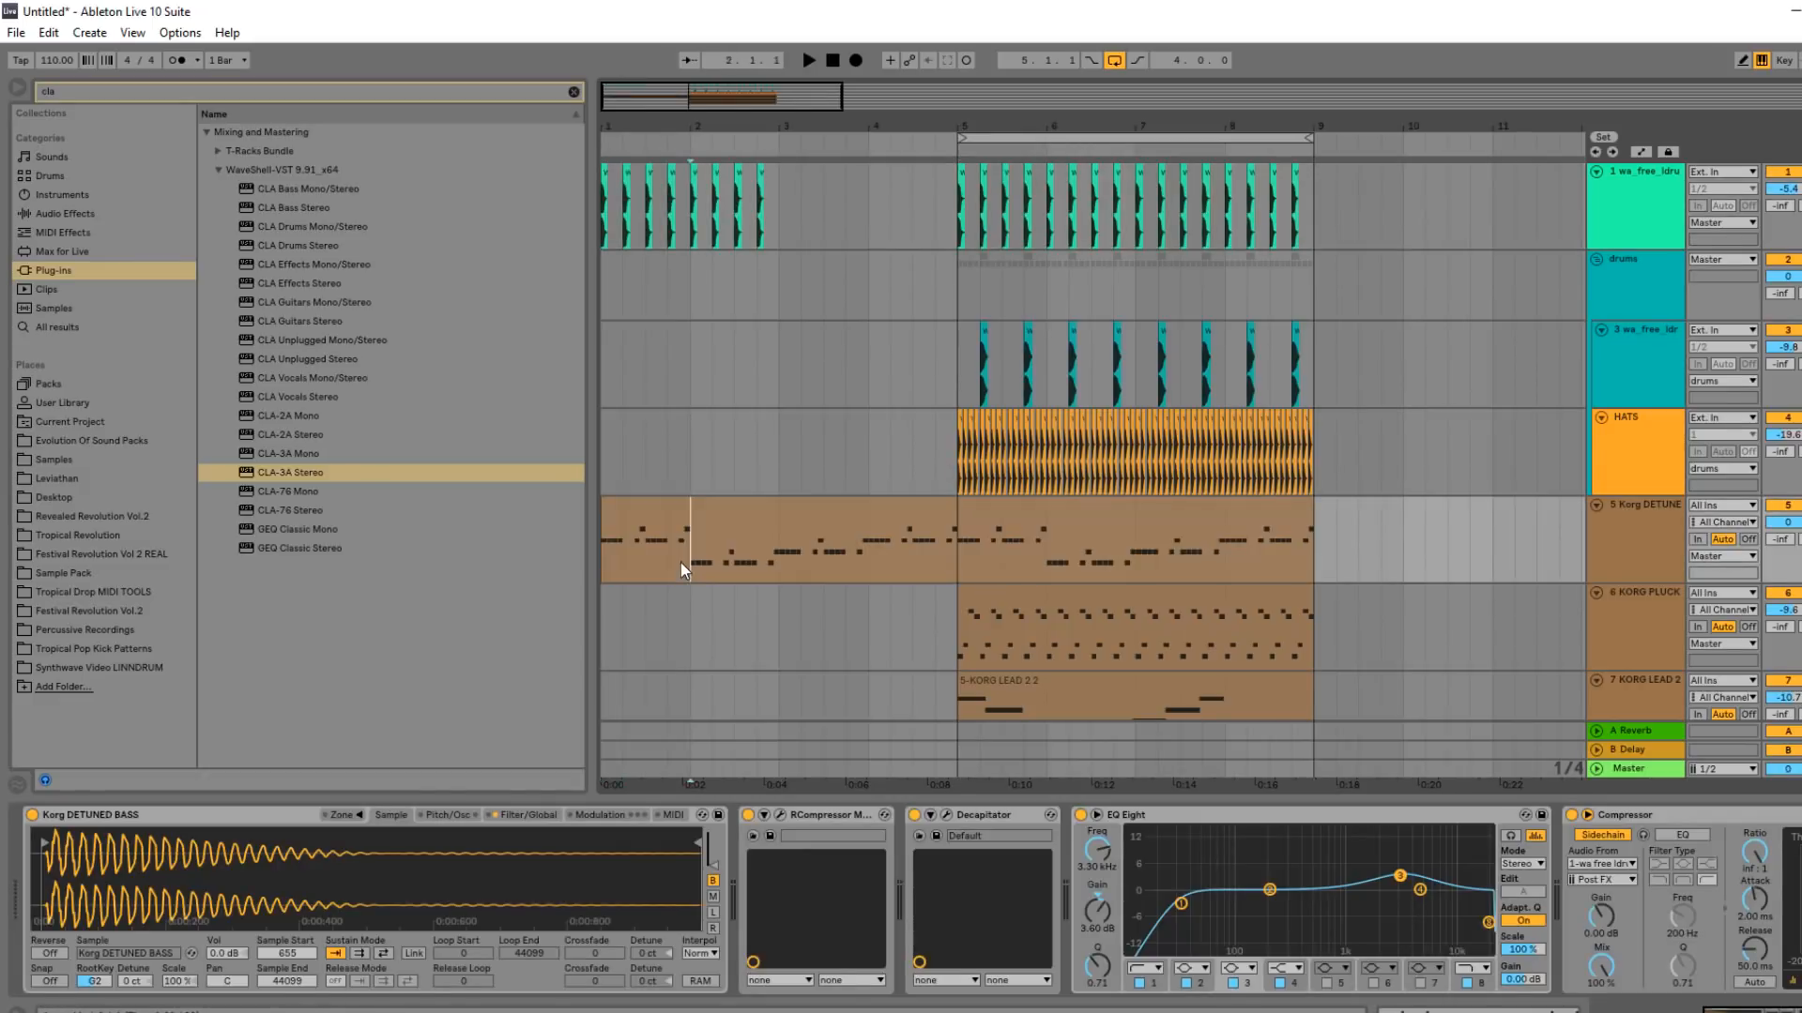
{"action": "key", "text": "ctrl+d"}
{"action": "key", "text": "ctrl+d"}
{"action": "key", "text": "ctrl+d"}
Duplicate the copied kicks to fill bars 1 to 4 and move the original loop section on all tracks to bar 17.
{"action": "left_click", "coordinate": [657, 218]}
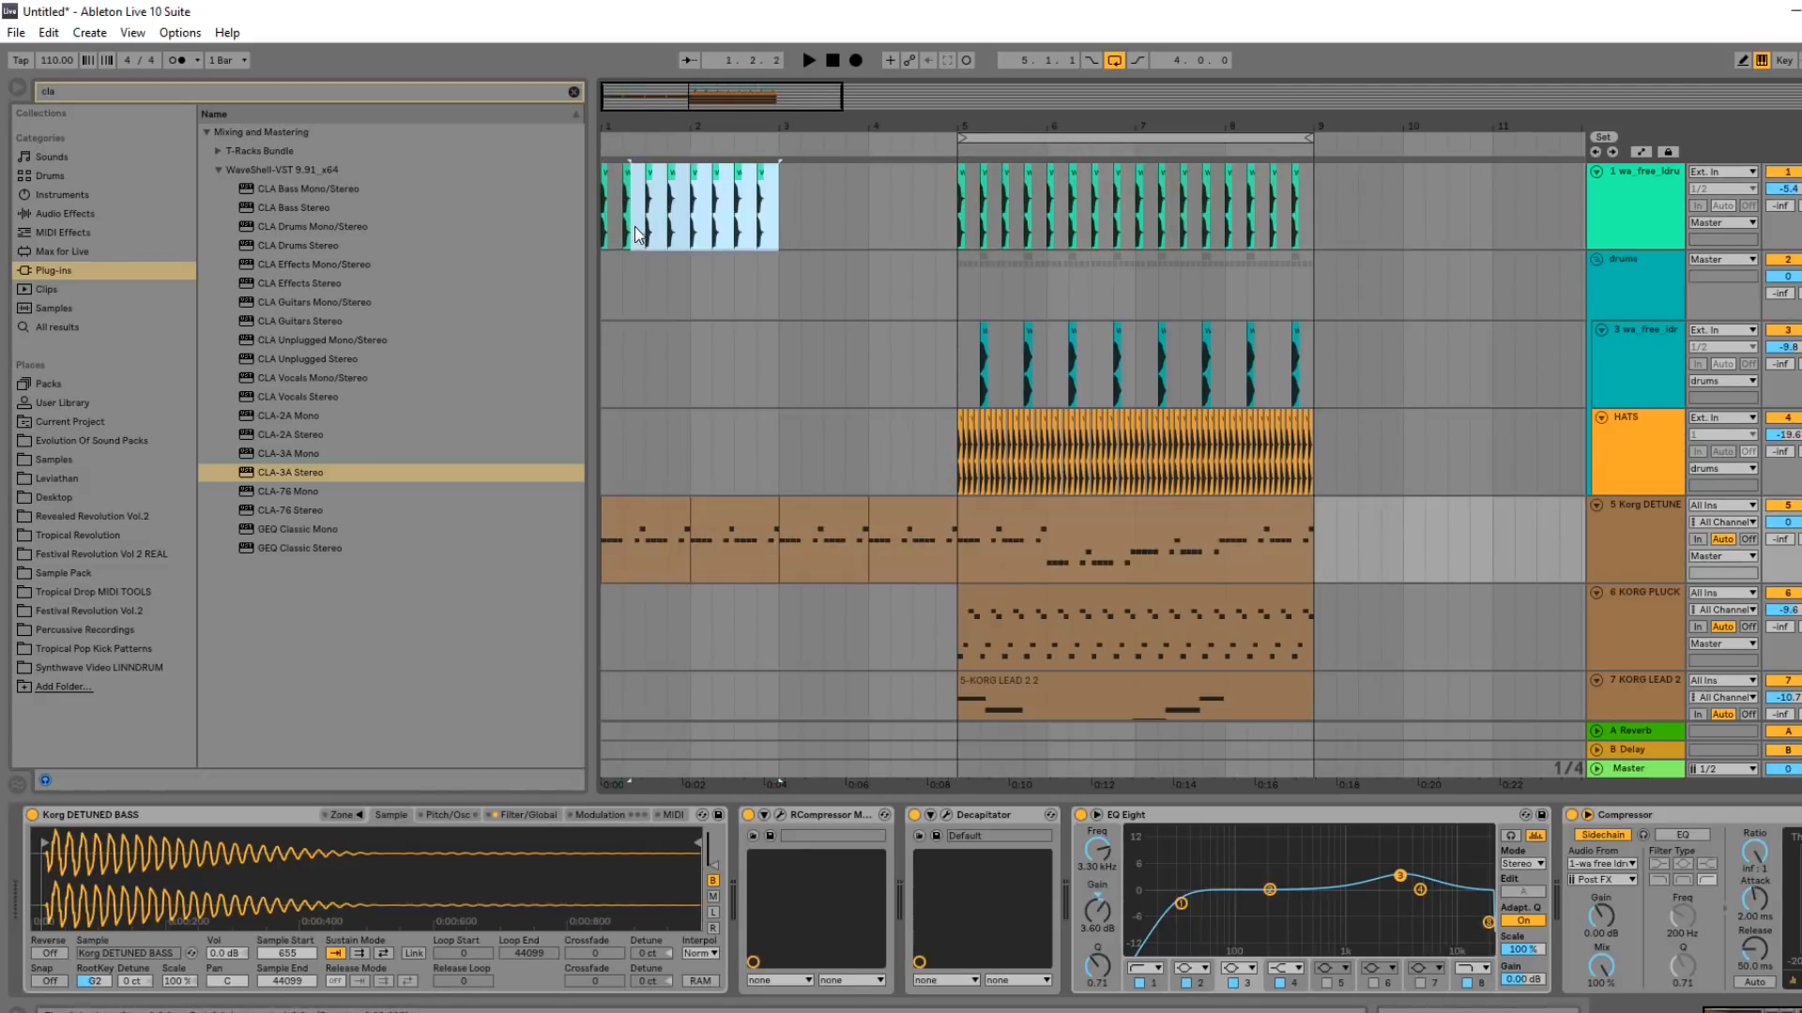
{"action": "key", "text": "ctrl+d"}
{"action": "left_click_drag", "start_coordinate": [779, 111], "coordinate": [783, 61]}
{"action": "left_click_drag", "start_coordinate": [818, 221], "coordinate": [1031, 717]}
{"action": "left_click_drag", "start_coordinate": [910, 582], "coordinate": [1564, 605]}
Turn off looping and move the loop brace to bars 1 to 4.
{"action": "scroll", "coordinate": [874, 489], "scroll_direction": "up", "scroll_amount": 2}
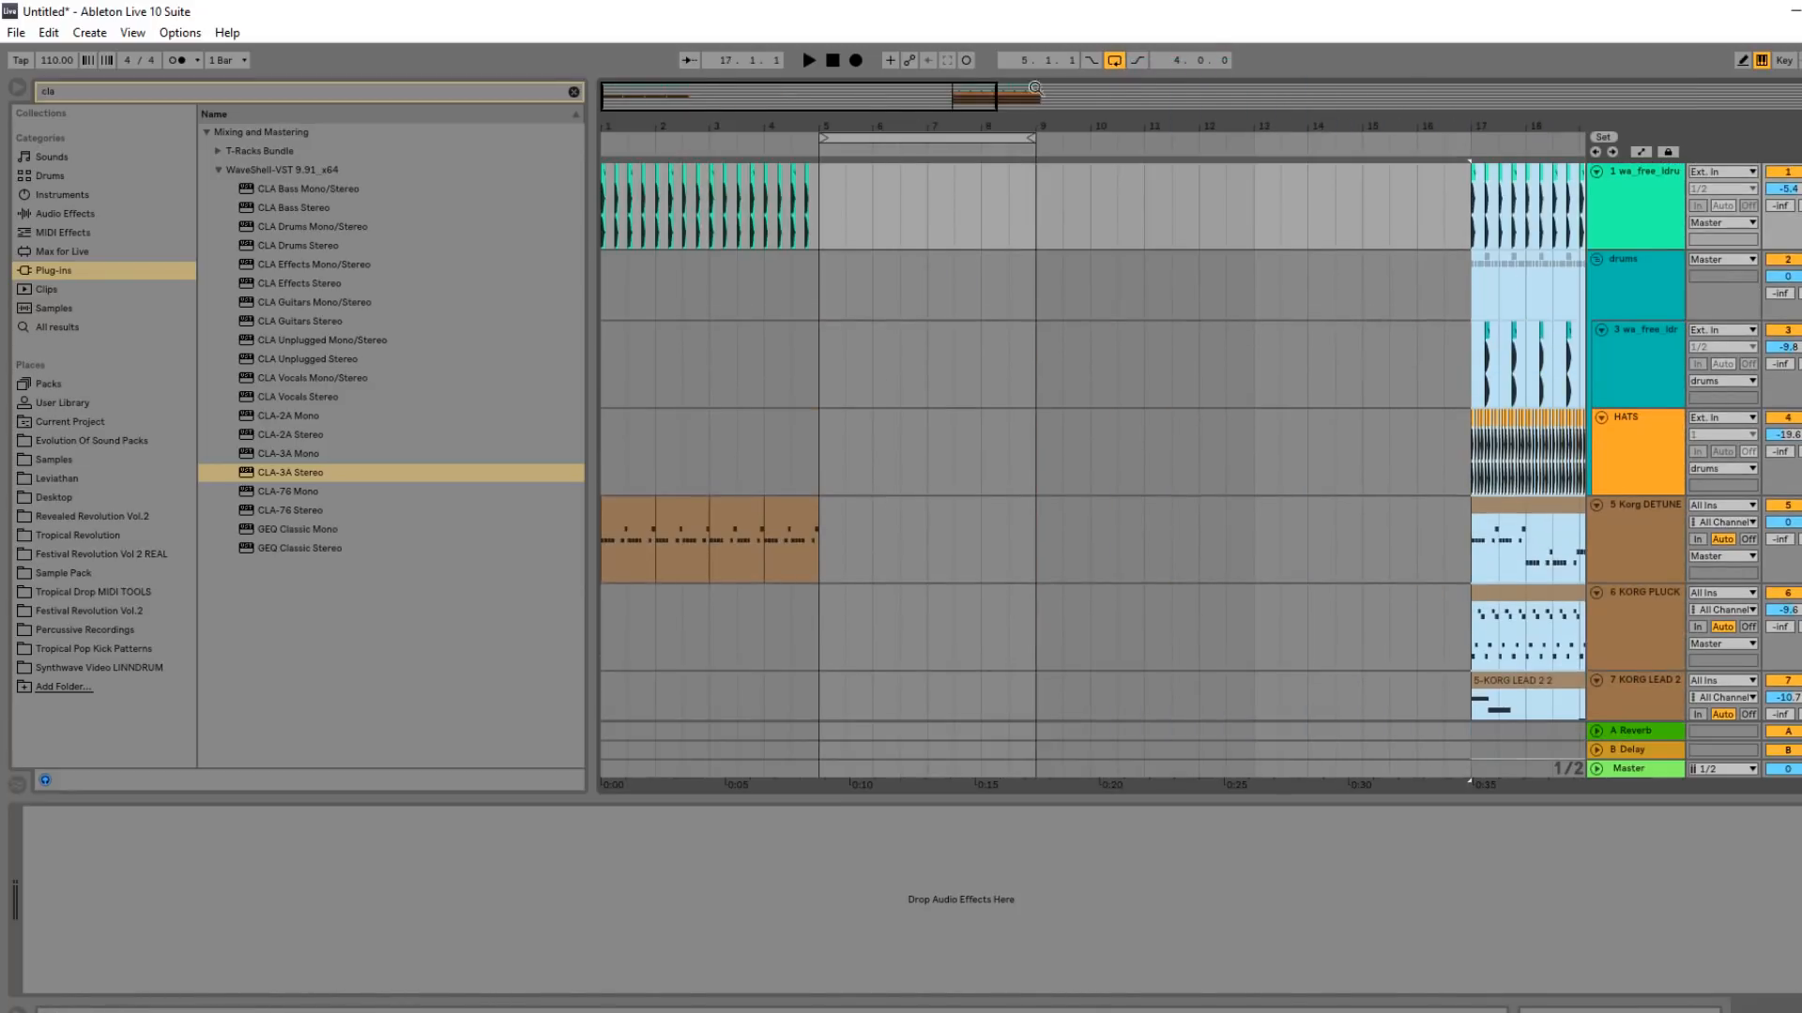
{"action": "left_click", "coordinate": [1120, 62]}
{"action": "left_click_drag", "start_coordinate": [950, 134], "coordinate": [610, 141]}
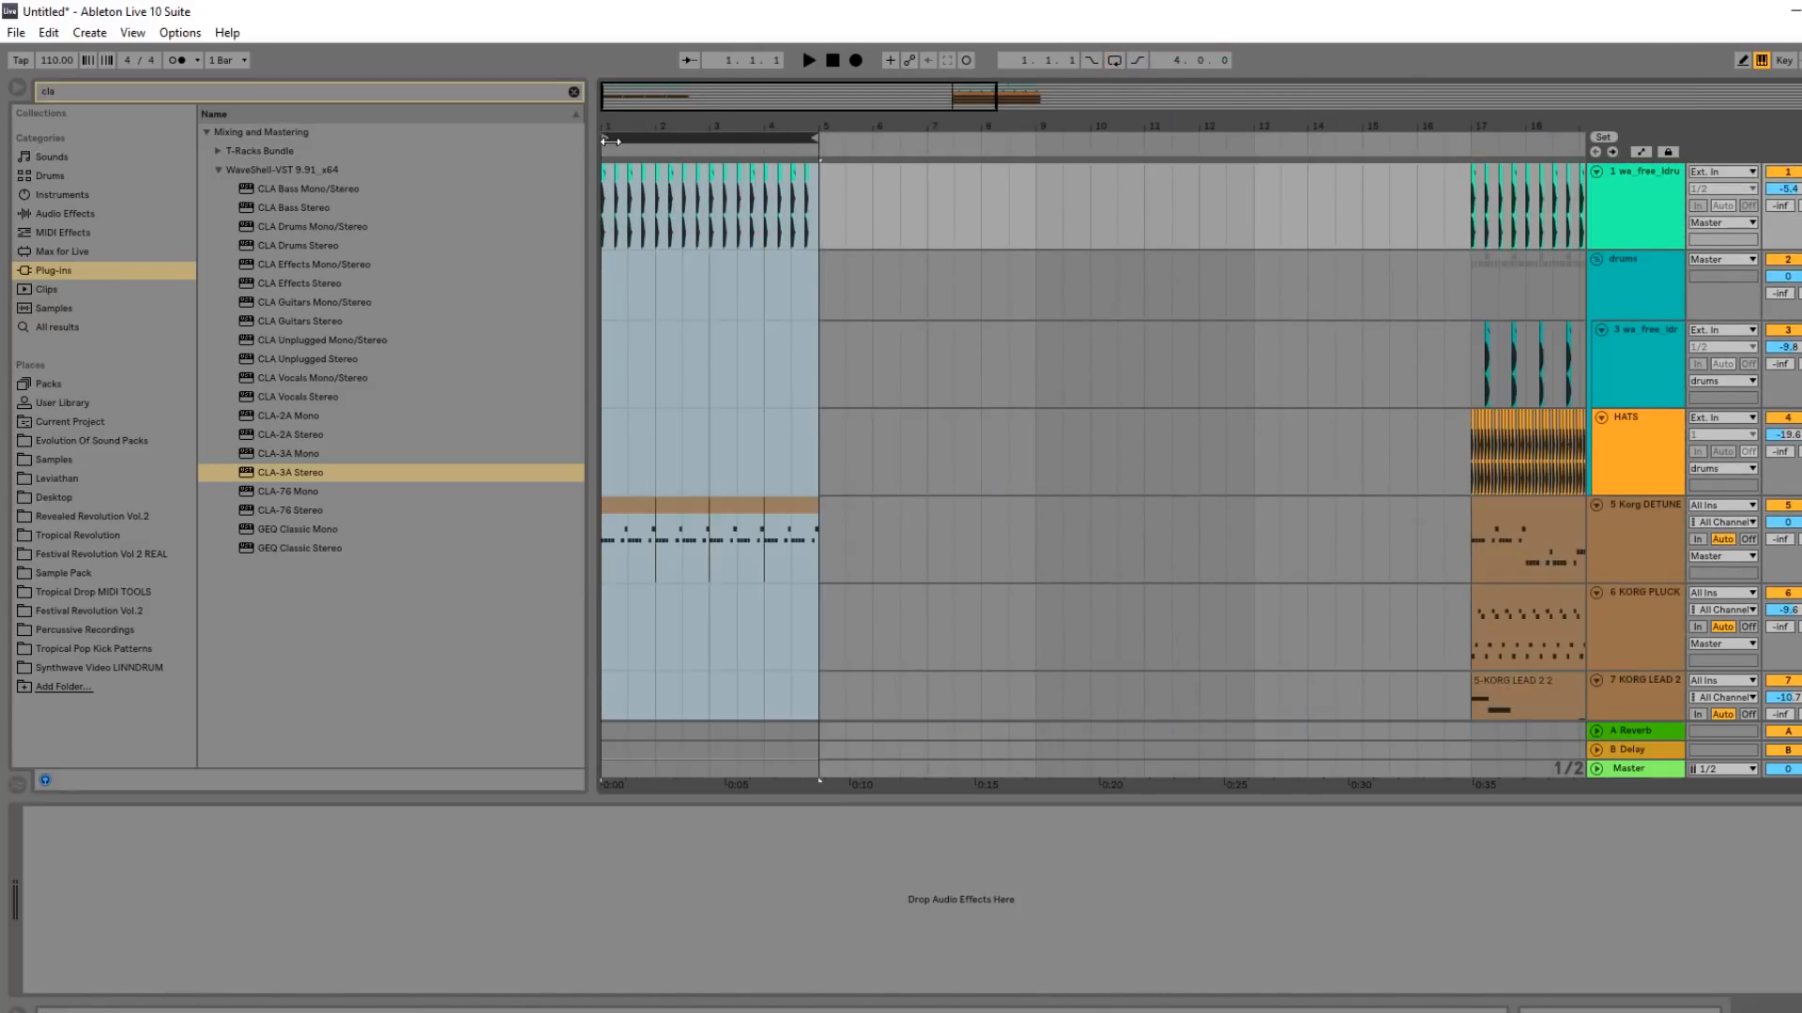
Copy the four-bar snare pattern from bar 17 to bar 1 and play the new section from the start.
{"action": "mouse_move", "coordinate": [1479, 349]}
{"action": "left_mouse_down"}
{"action": "mouse_move", "coordinate": [1632, 359]}
{"action": "mouse_move", "coordinate": [1484, 366]}
{"action": "left_mouse_up"}
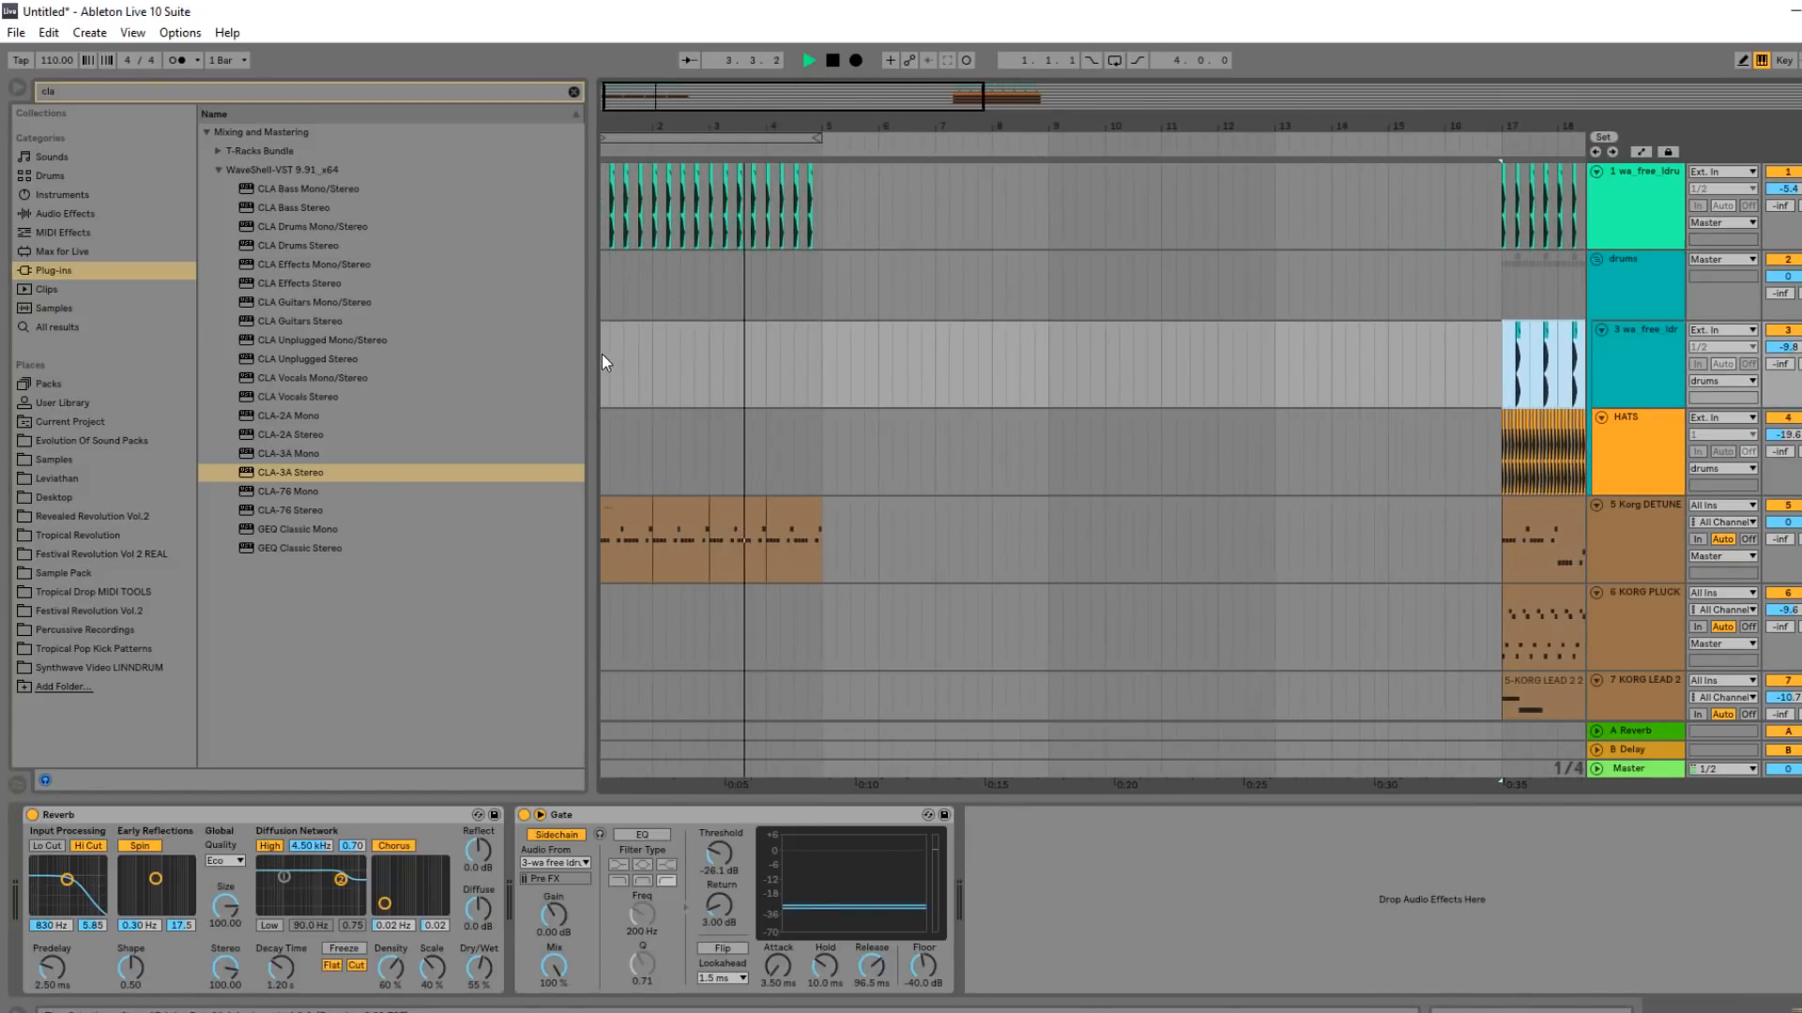
{"action": "left_click", "coordinate": [602, 357]}
{"action": "left_click_drag", "start_coordinate": [693, 128], "coordinate": [657, 262]}
{"action": "left_click", "coordinate": [608, 262]}
{"action": "key", "text": "space"}
{"action": "key", "text": "space"}
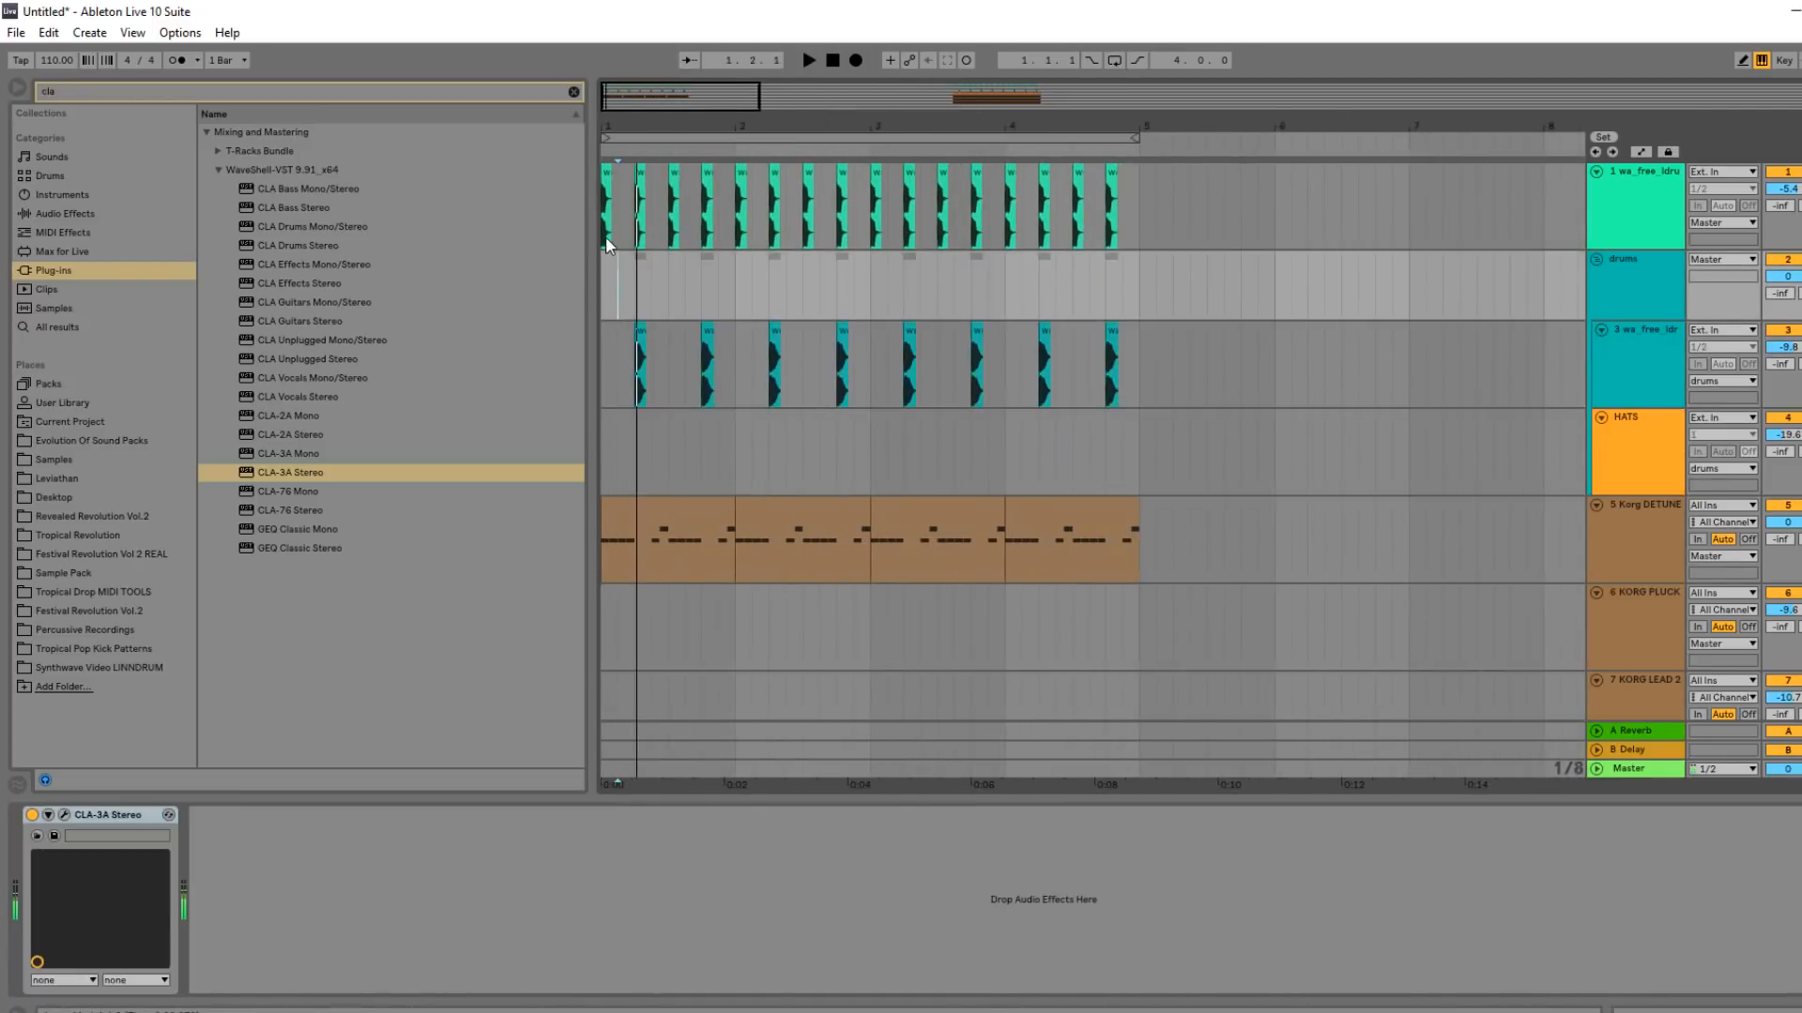
{"action": "left_click", "coordinate": [605, 238]}
{"action": "key", "text": "space"}
Search the plug-ins for OZONE in the Session View and put iZotope Ozone 7 on the master track.
{"action": "left_click", "coordinate": [1616, 514]}
{"action": "key", "text": "Tab"}
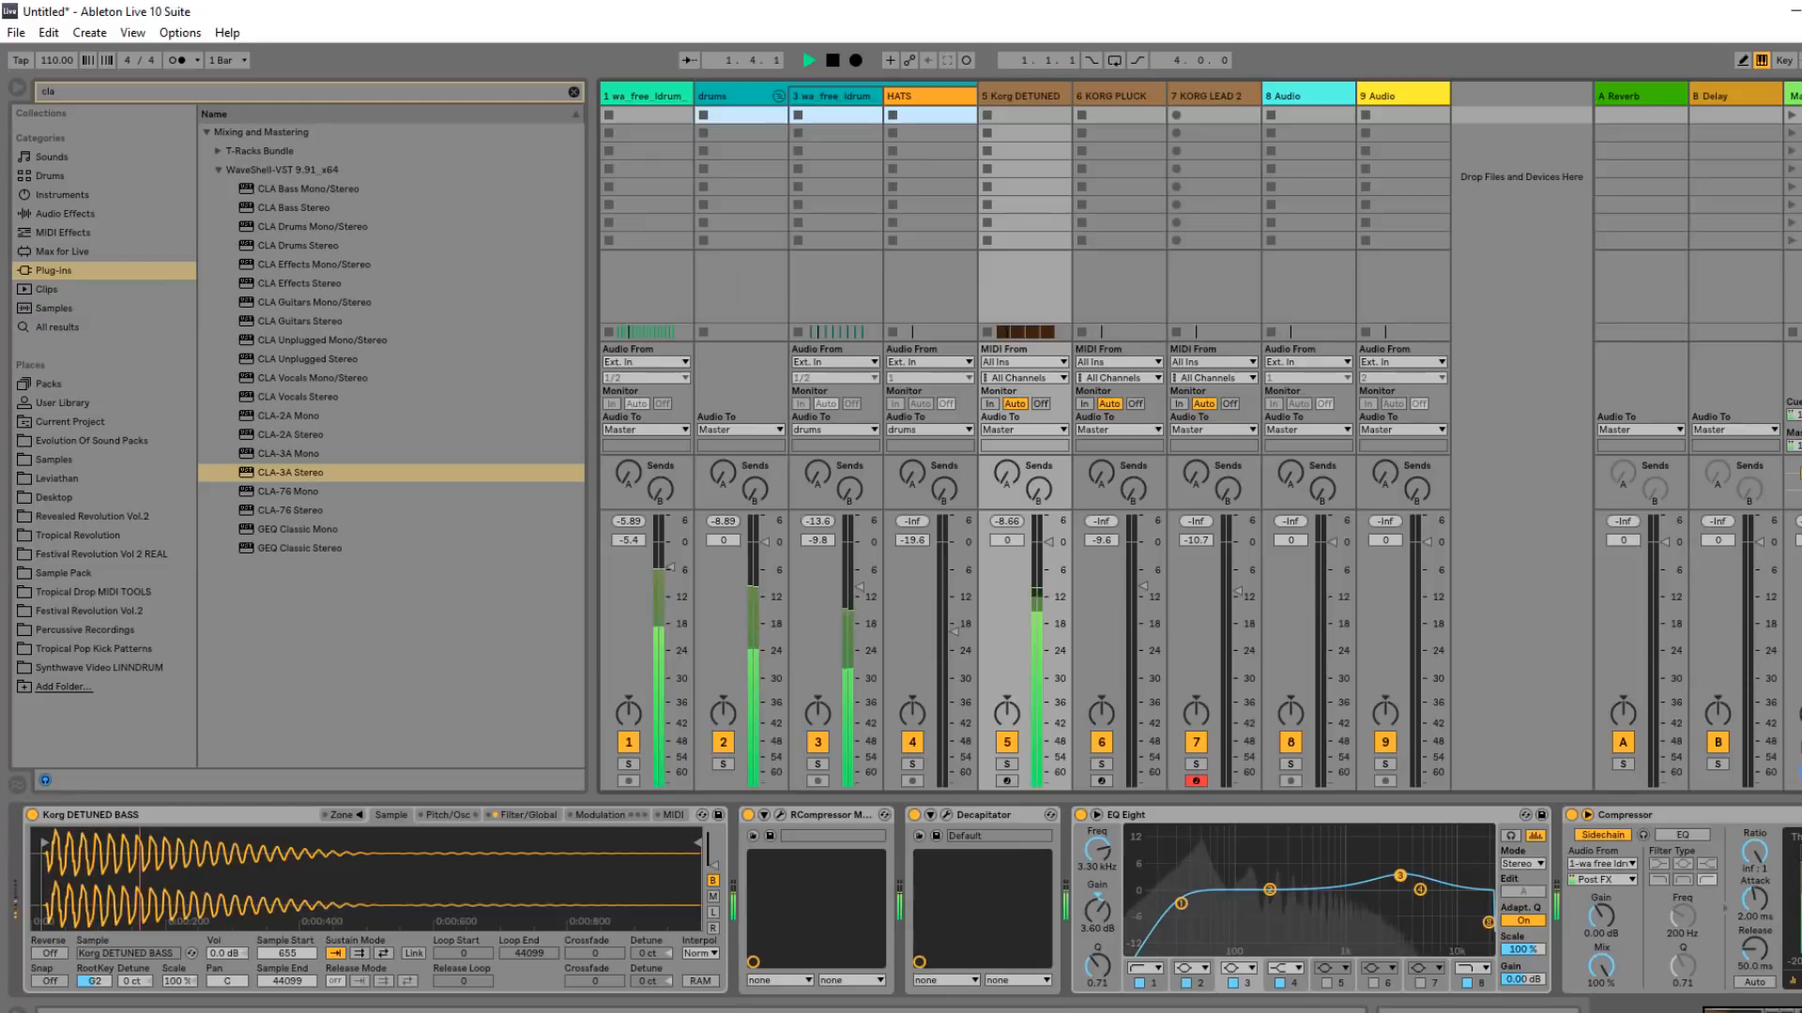
{"action": "left_click", "coordinate": [567, 92]}
{"action": "type", "text": "OZONE"}
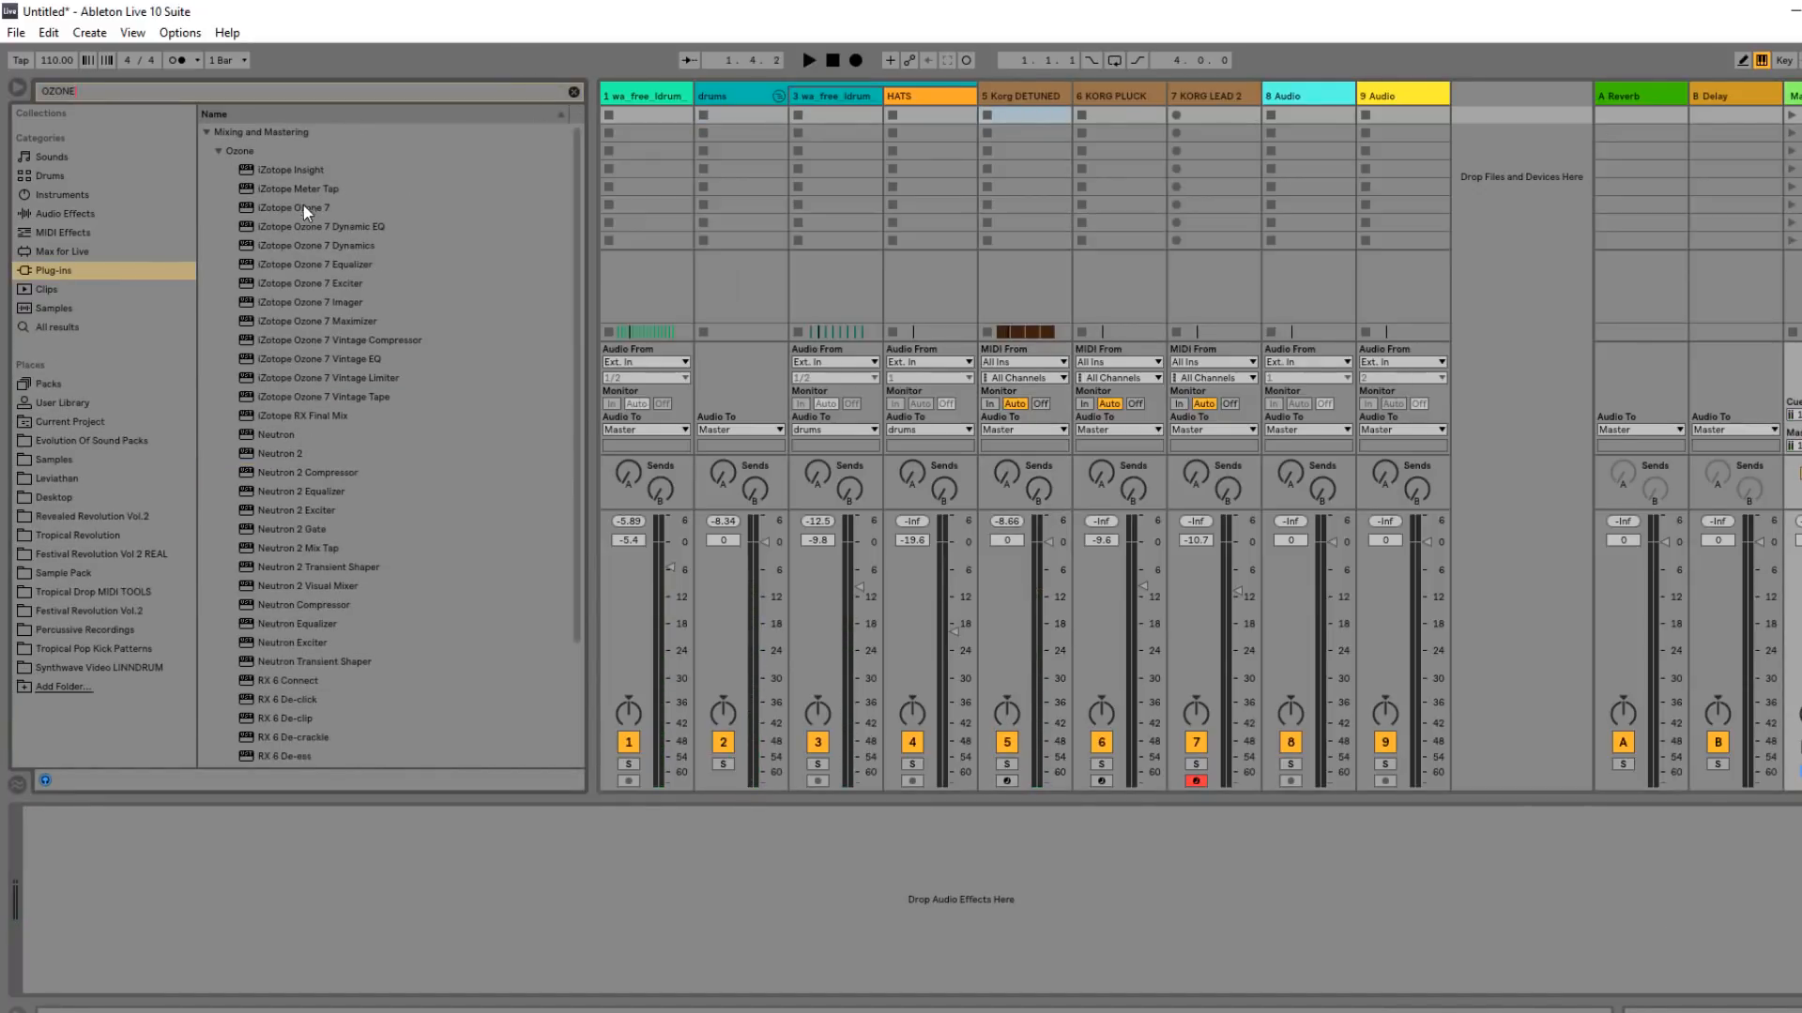
{"action": "left_click_drag", "start_coordinate": [306, 204], "coordinate": [373, 821]}
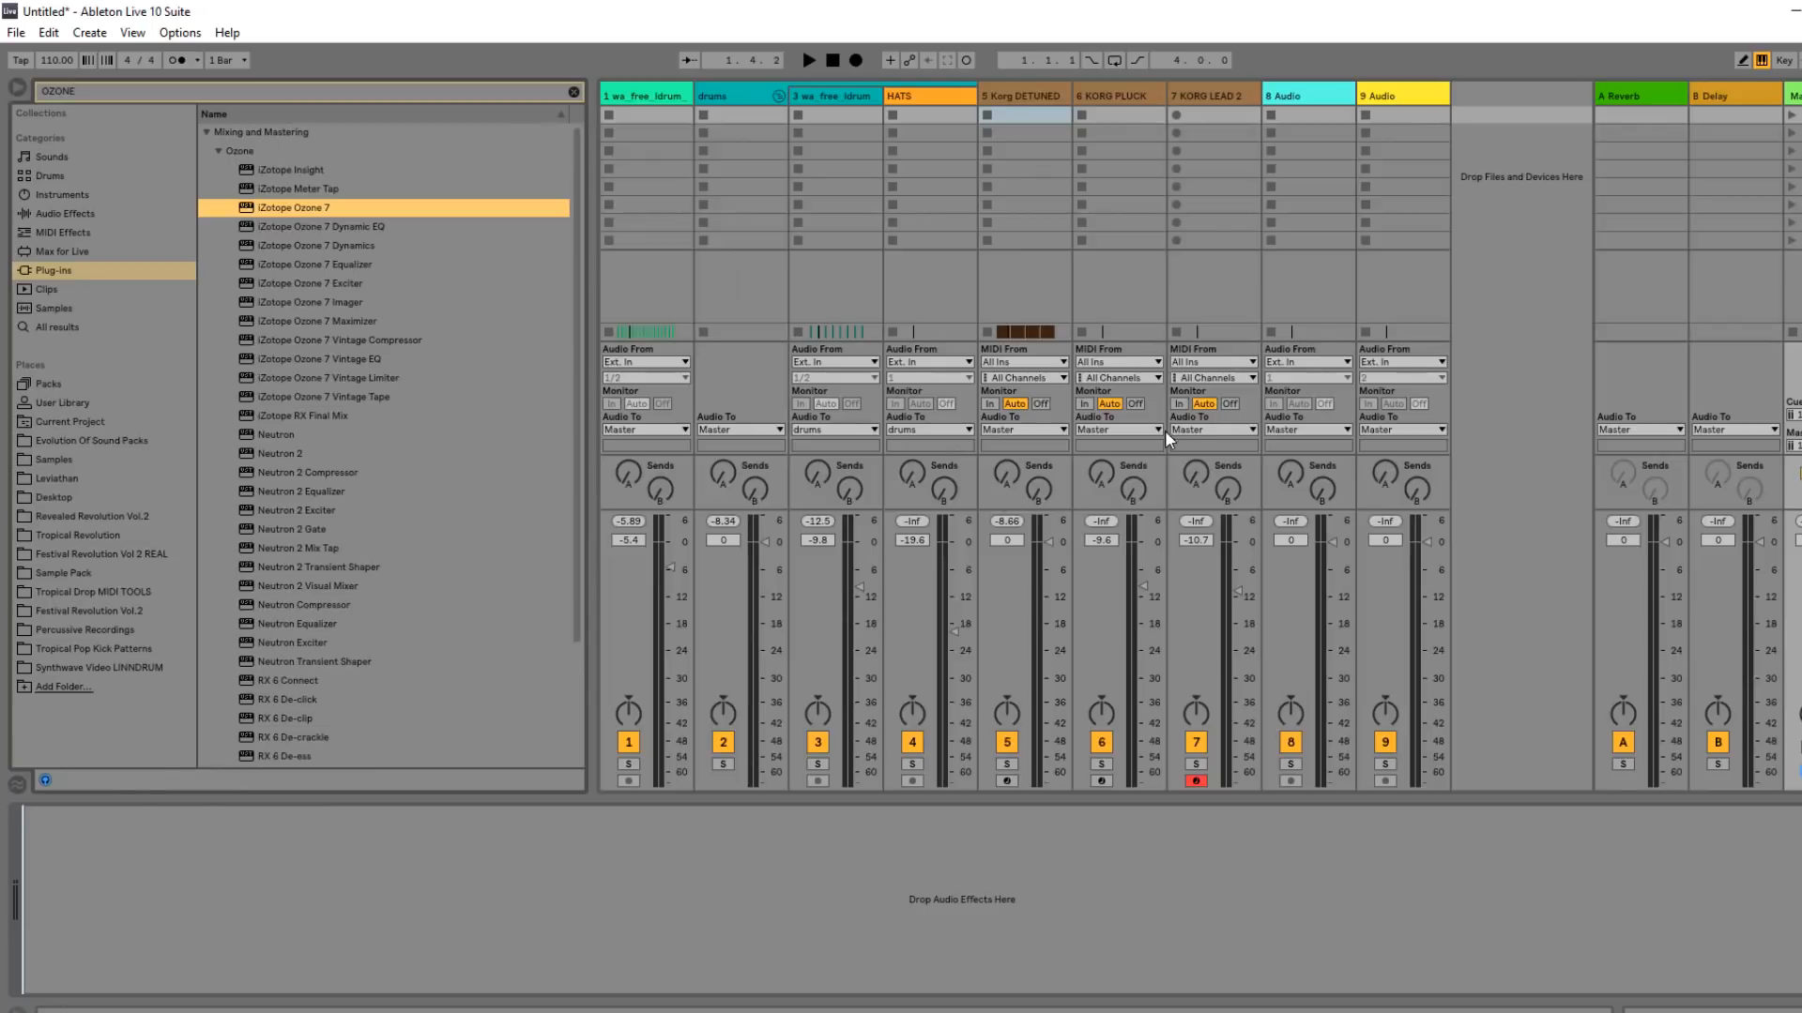
Load Ozone 7's High Detail Compressed signature preset, play the section and close the plug-in window.
{"action": "left_click", "coordinate": [785, 385]}
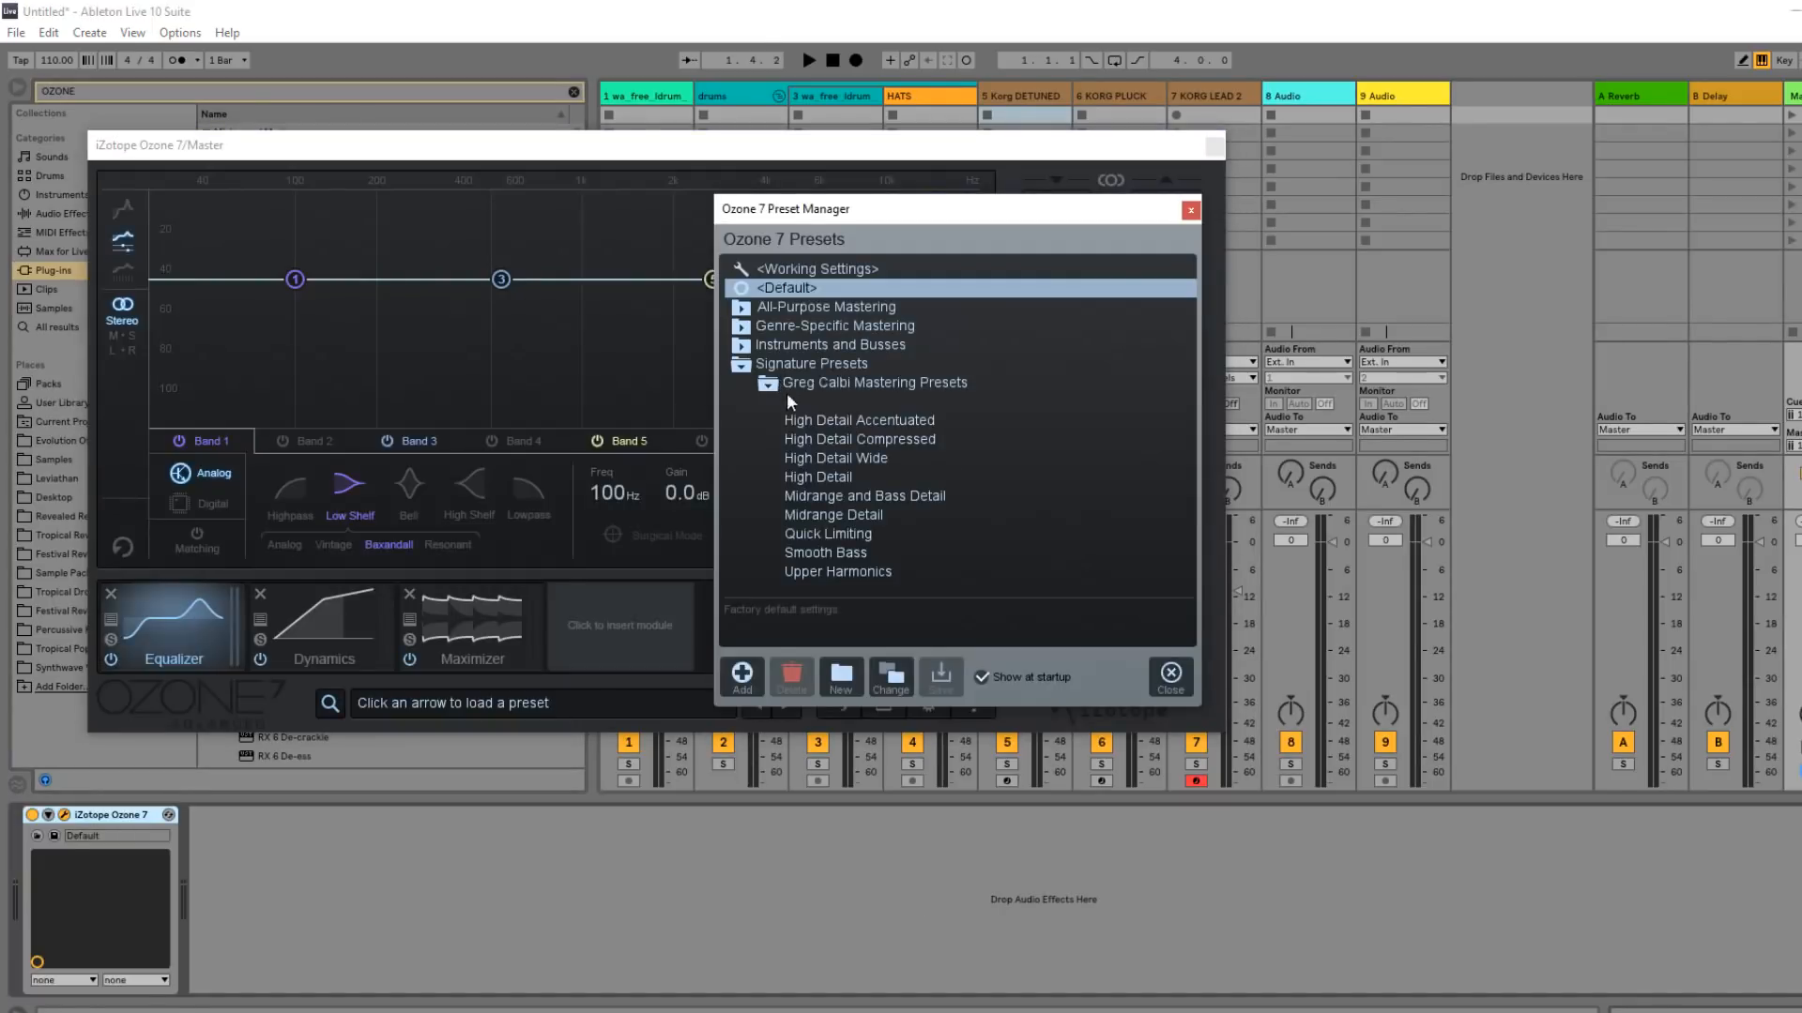
{"action": "left_click", "coordinate": [816, 442]}
{"action": "left_click", "coordinate": [1170, 676]}
{"action": "key", "text": "space"}
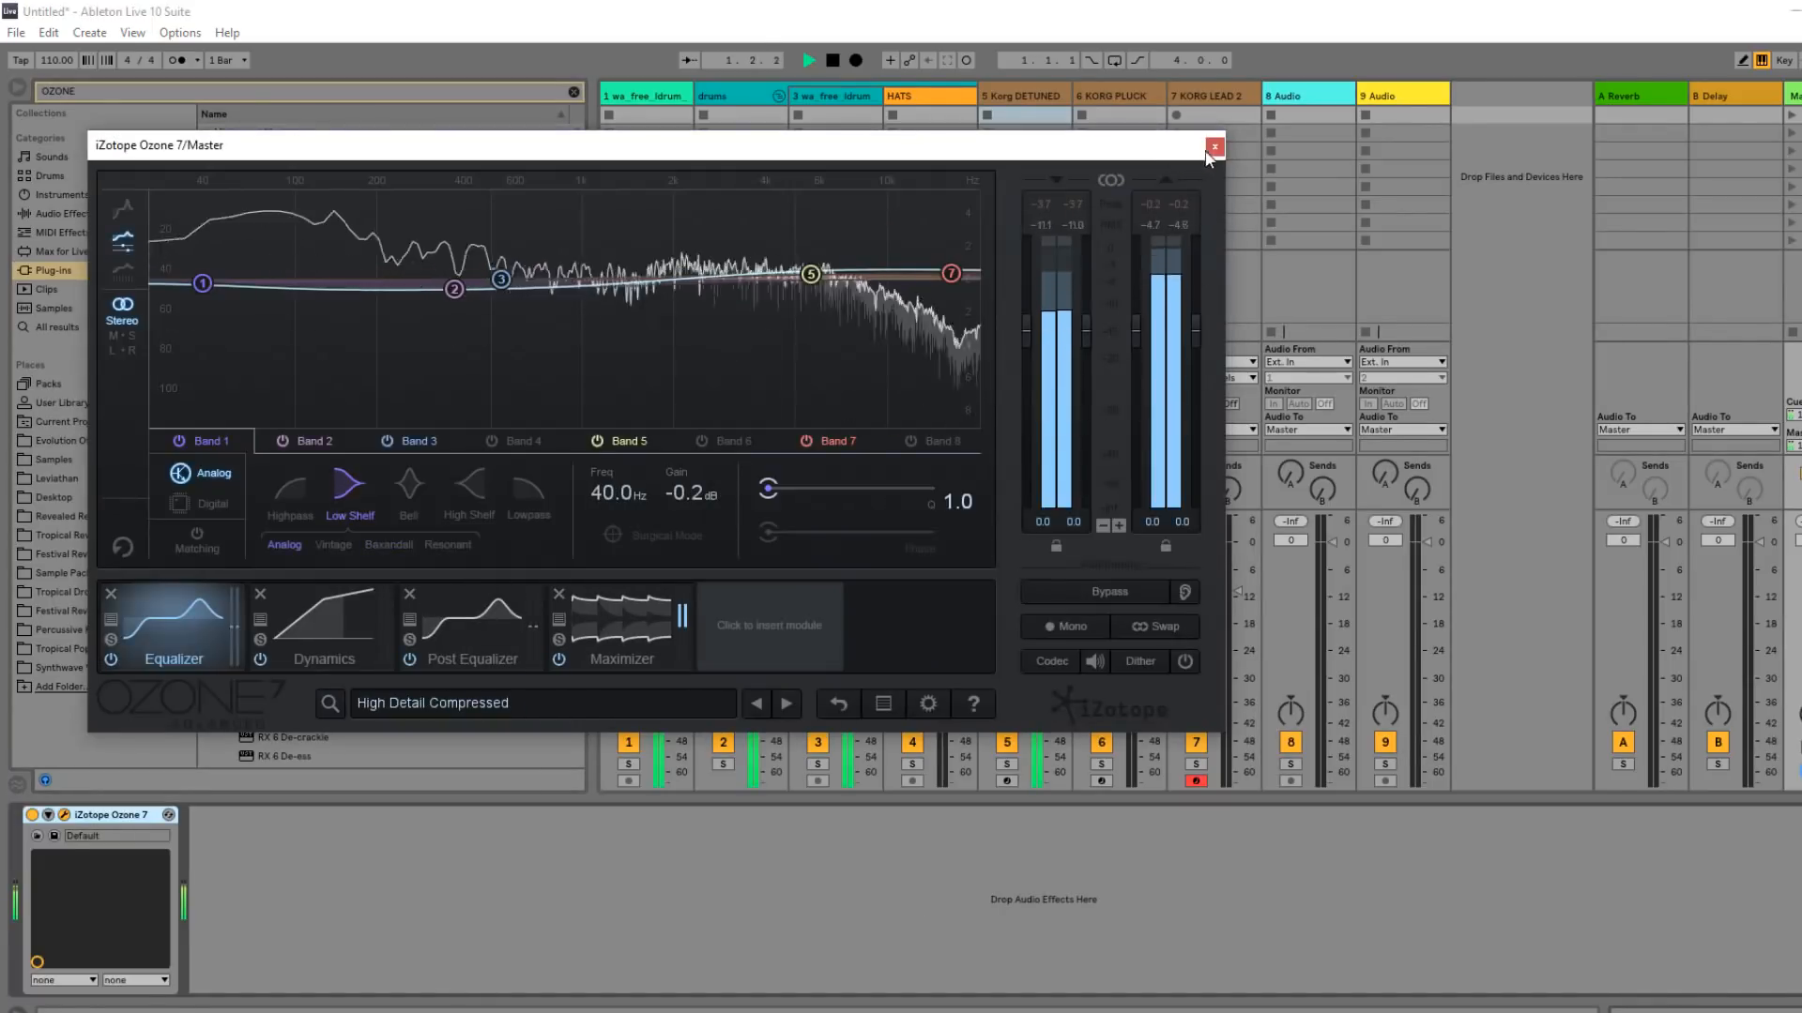
{"action": "left_click", "coordinate": [1215, 147]}
{"action": "left_click", "coordinate": [1214, 150]}
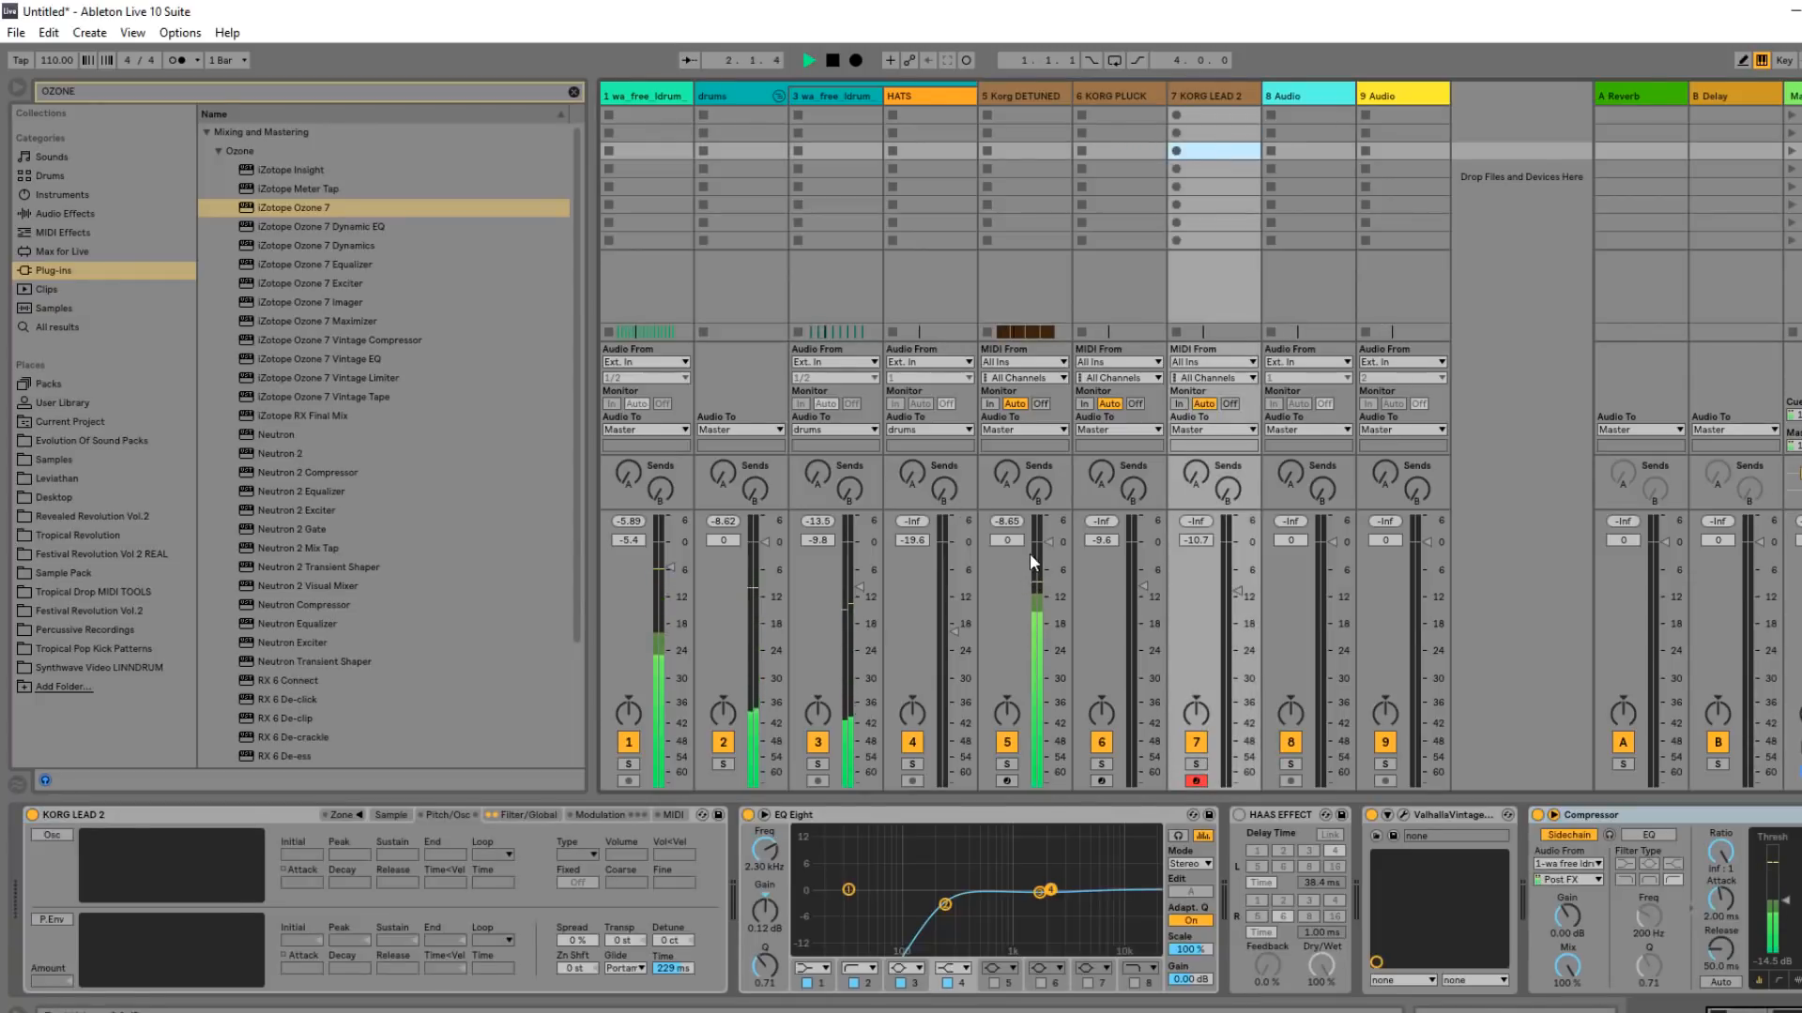
Search the plug-ins for SPAN and add it after Ozone 7 on the master track.
{"action": "left_click", "coordinate": [1009, 94]}
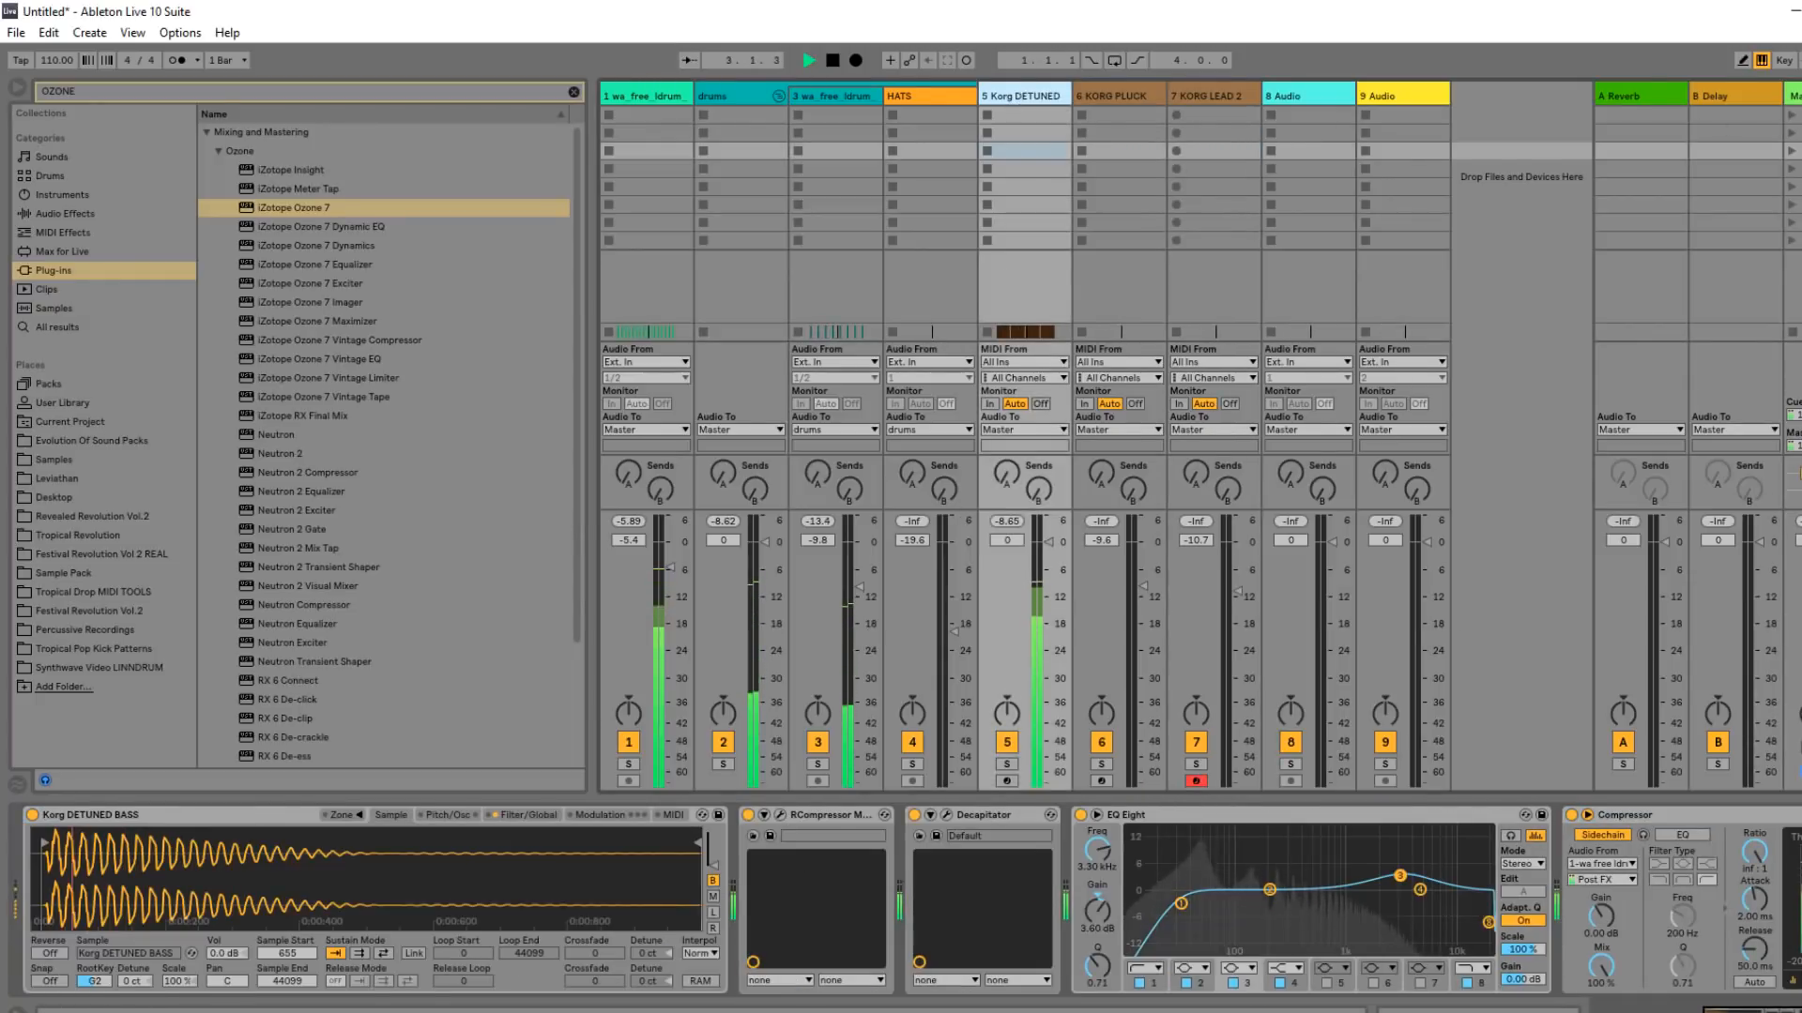
{"action": "left_click", "coordinate": [1795, 96]}
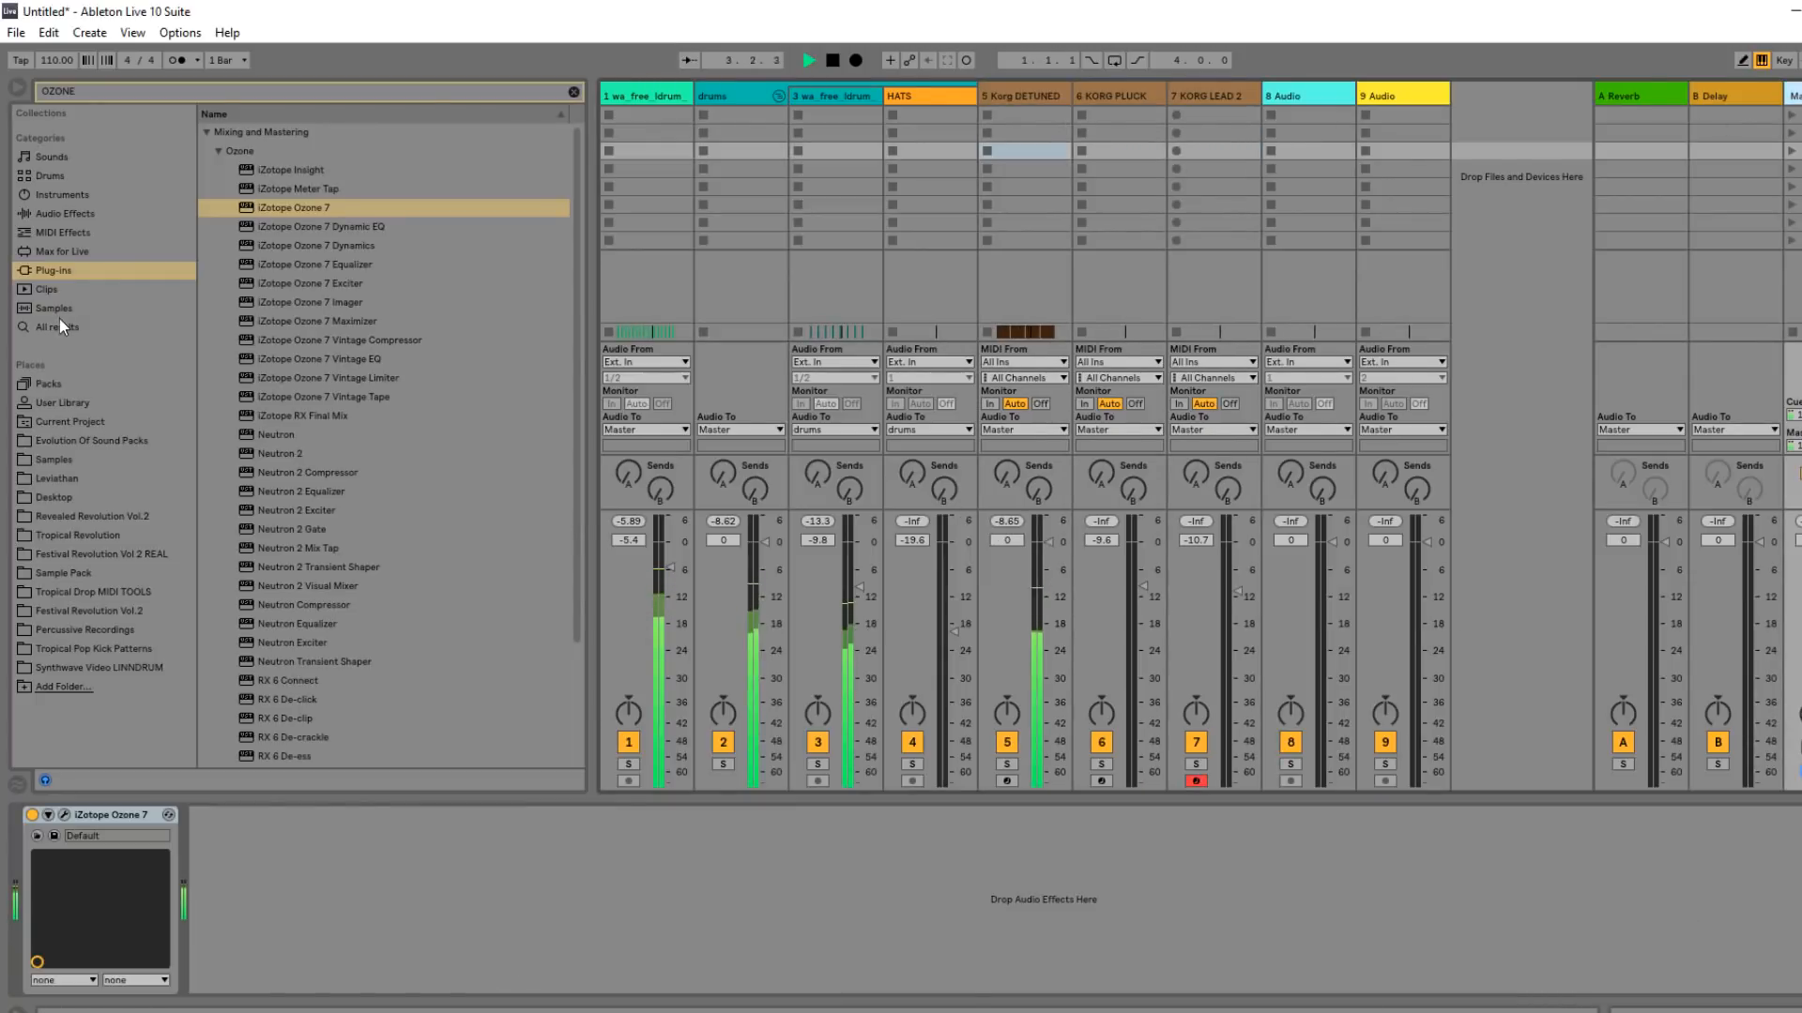
{"action": "left_click", "coordinate": [569, 93]}
{"action": "type", "text": "SPAN"}
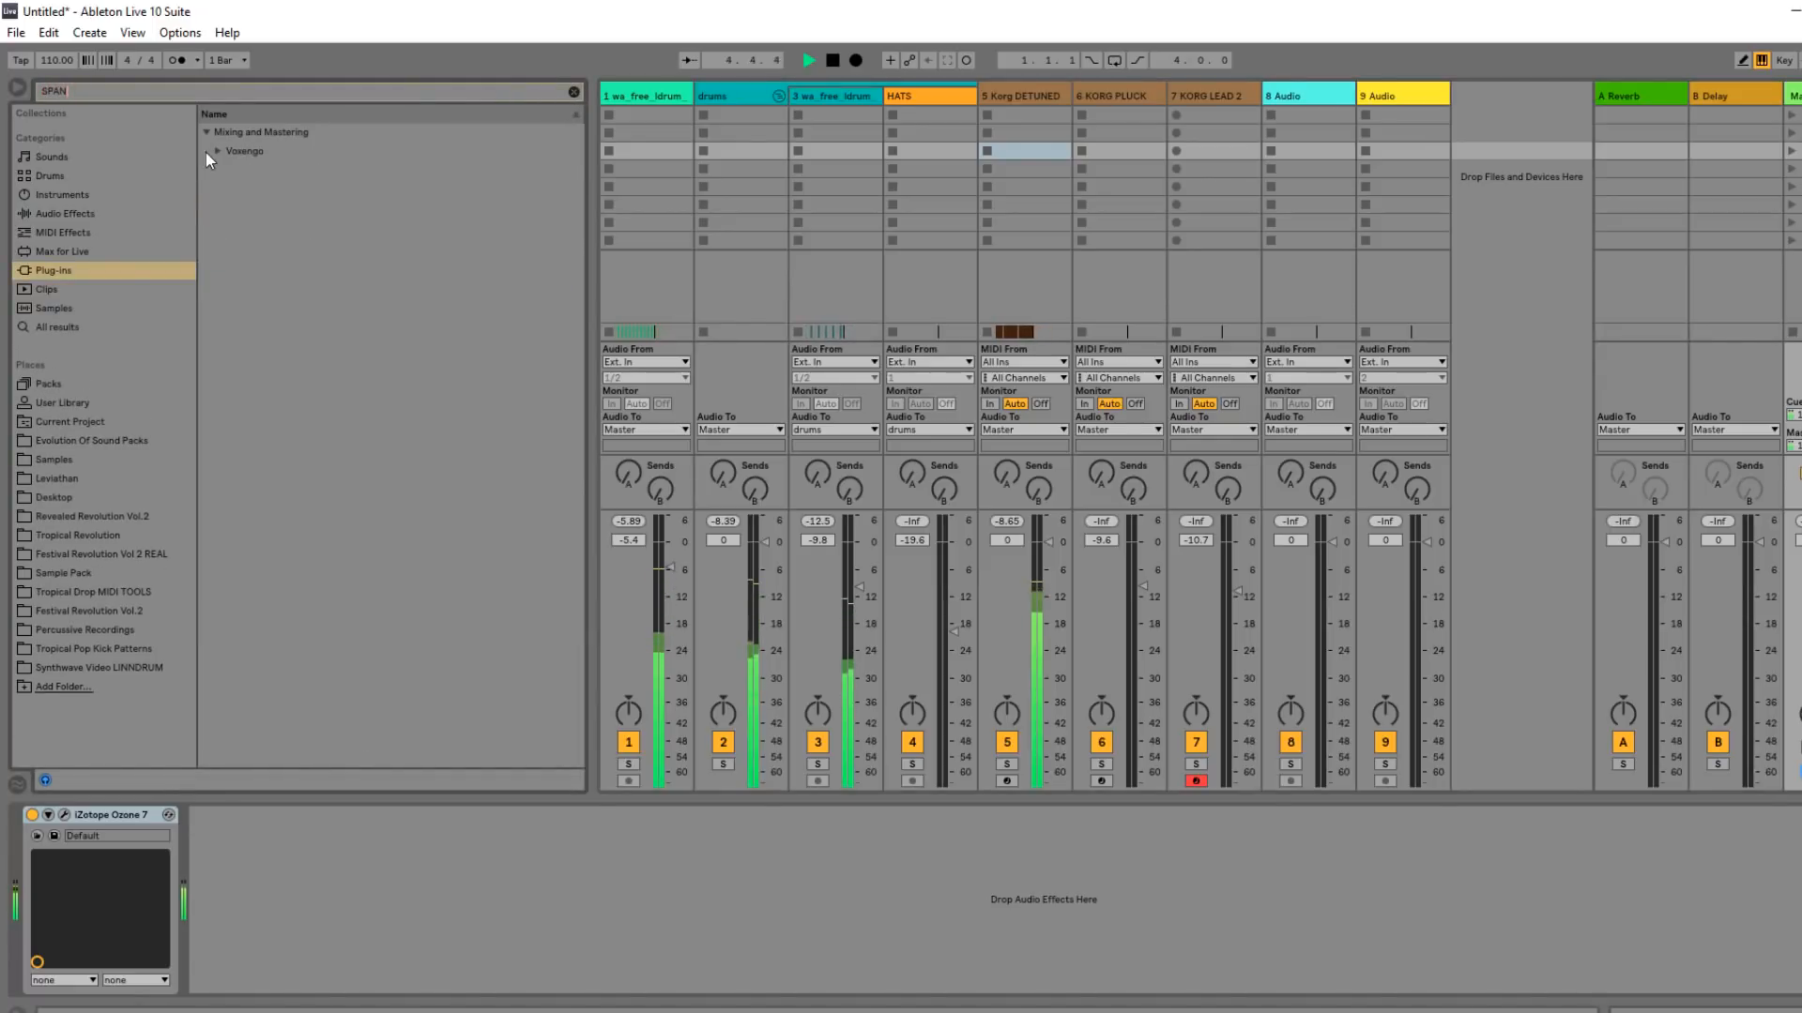
{"action": "left_click", "coordinate": [212, 156]}
{"action": "double_click", "coordinate": [239, 167]}
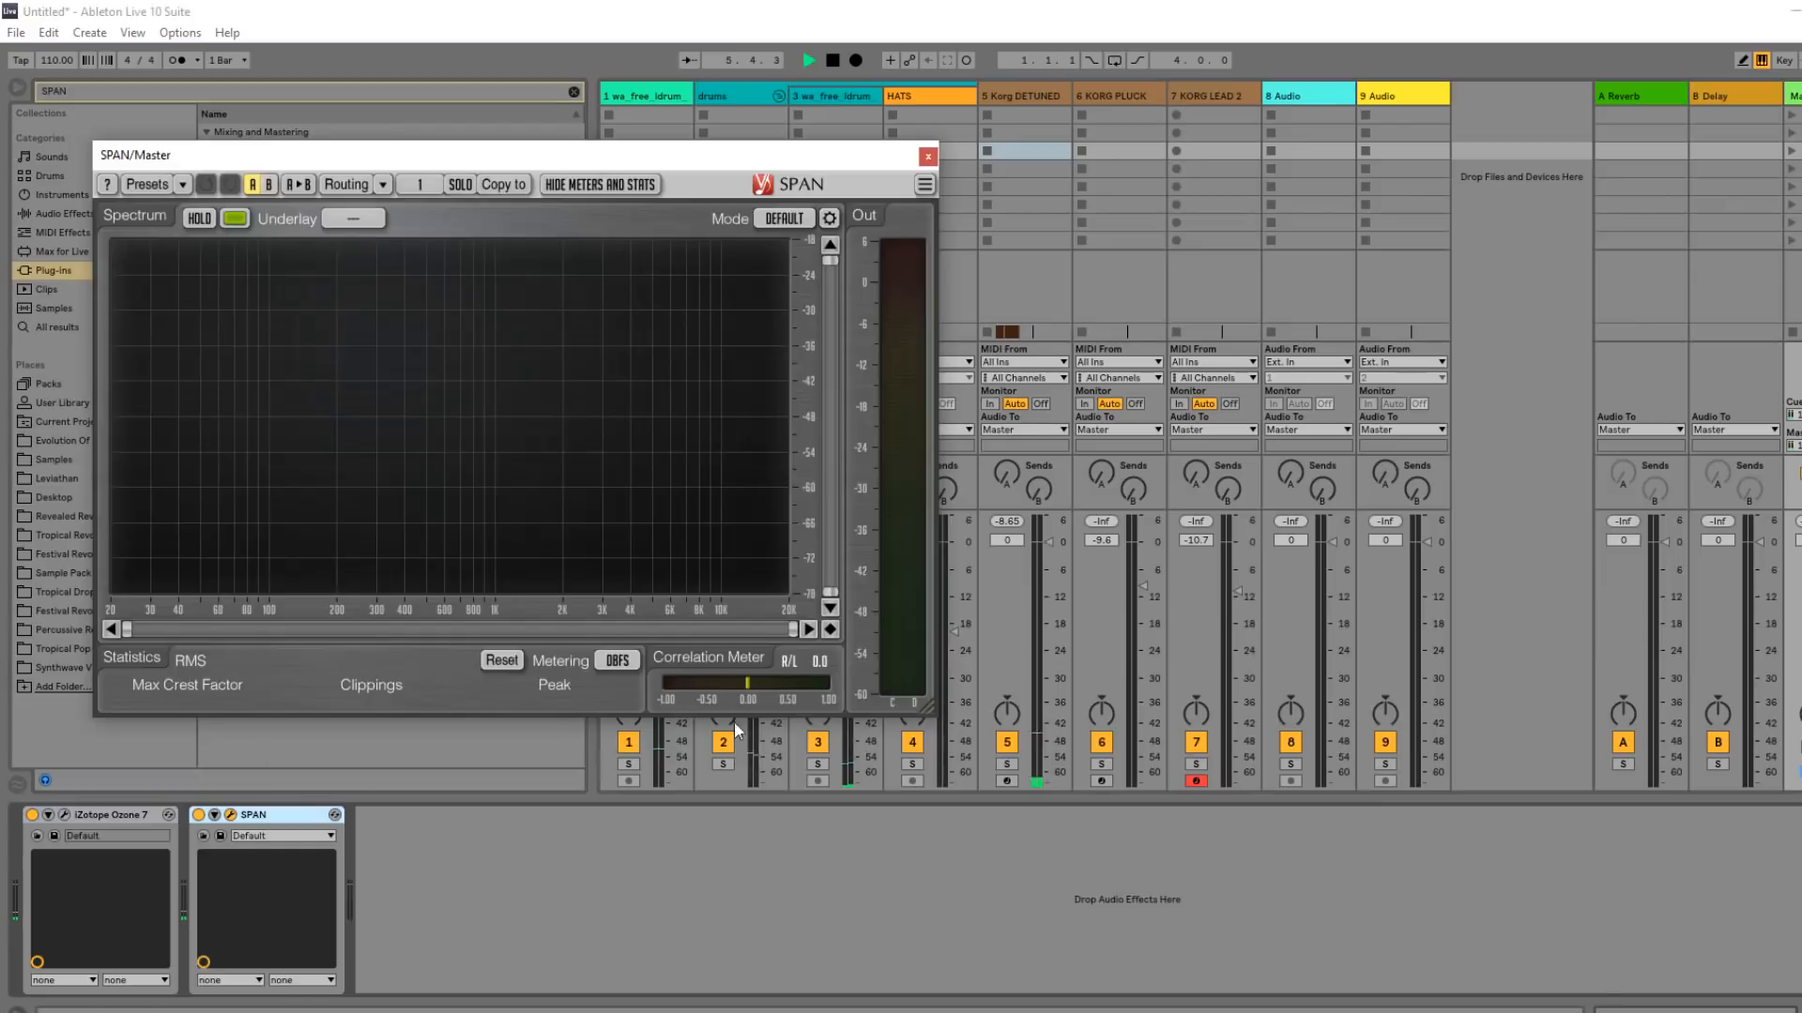
Examine the master's frequency spectrum and output level in SPAN during playback, and close its window.
{"action": "left_click_drag", "start_coordinate": [507, 155], "coordinate": [905, 207]}
{"action": "key", "text": "space"}
{"action": "key", "text": "space"}
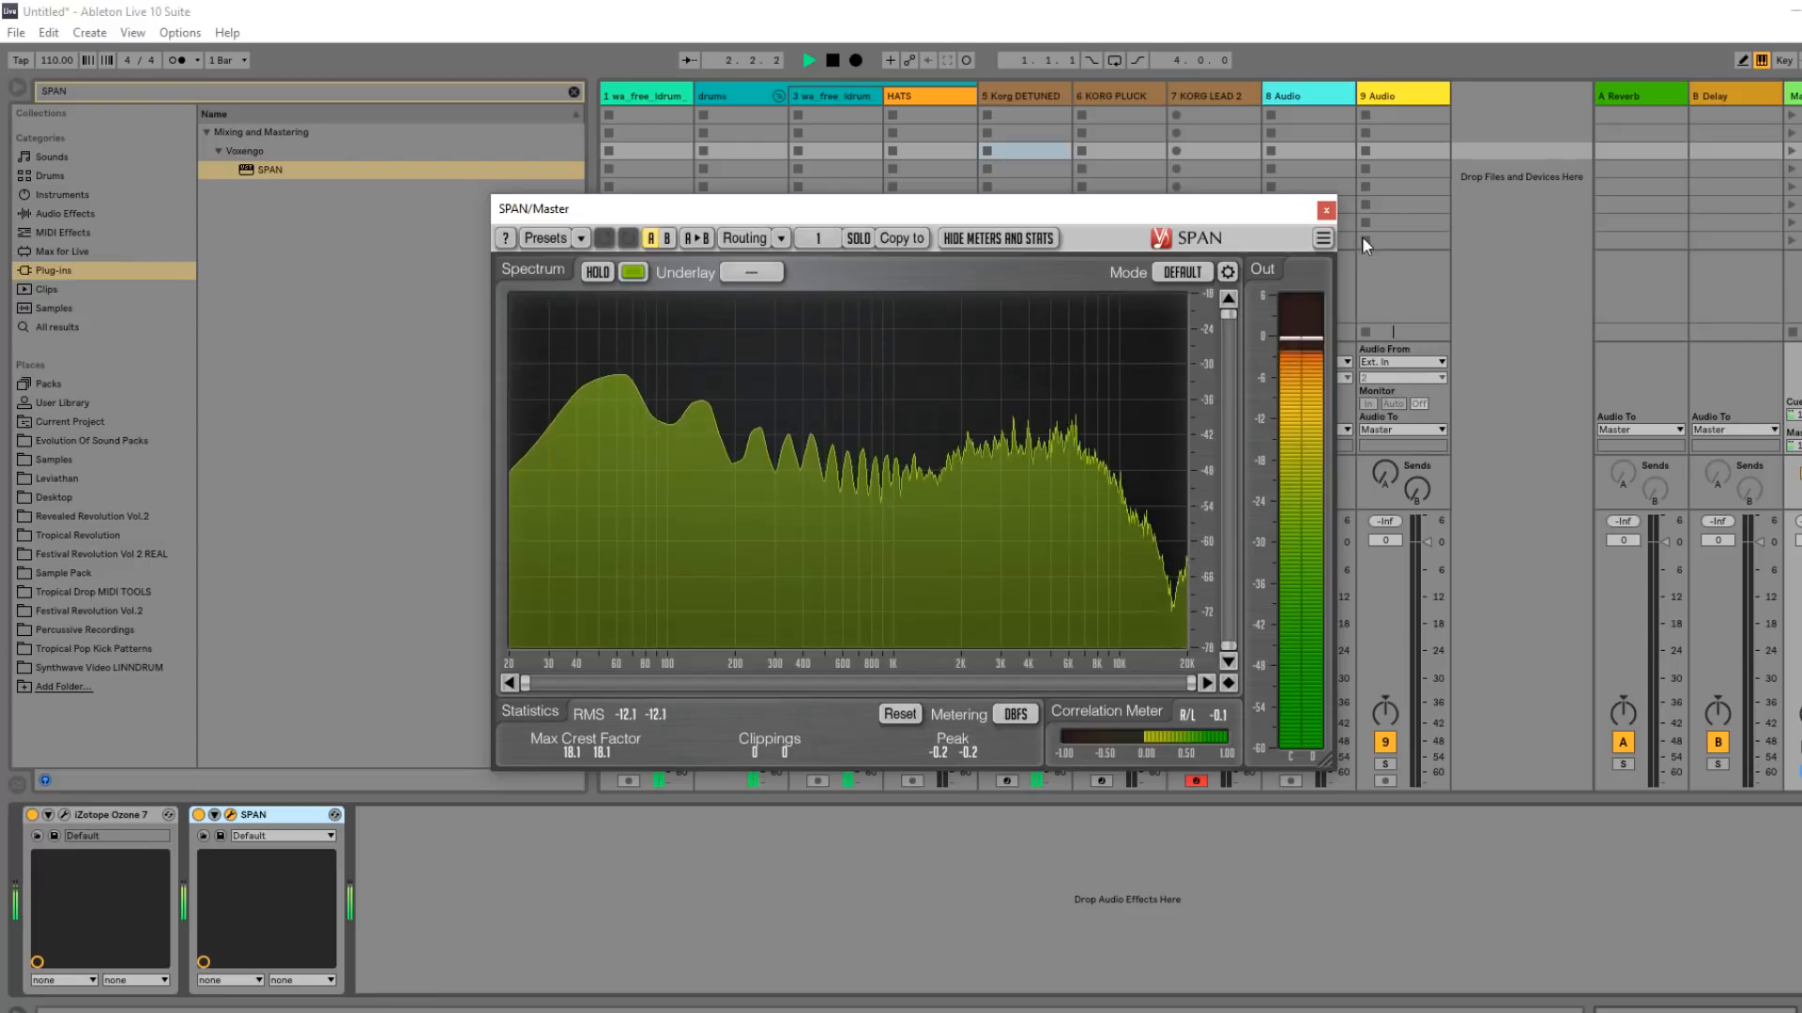
{"action": "left_click", "coordinate": [1326, 209]}
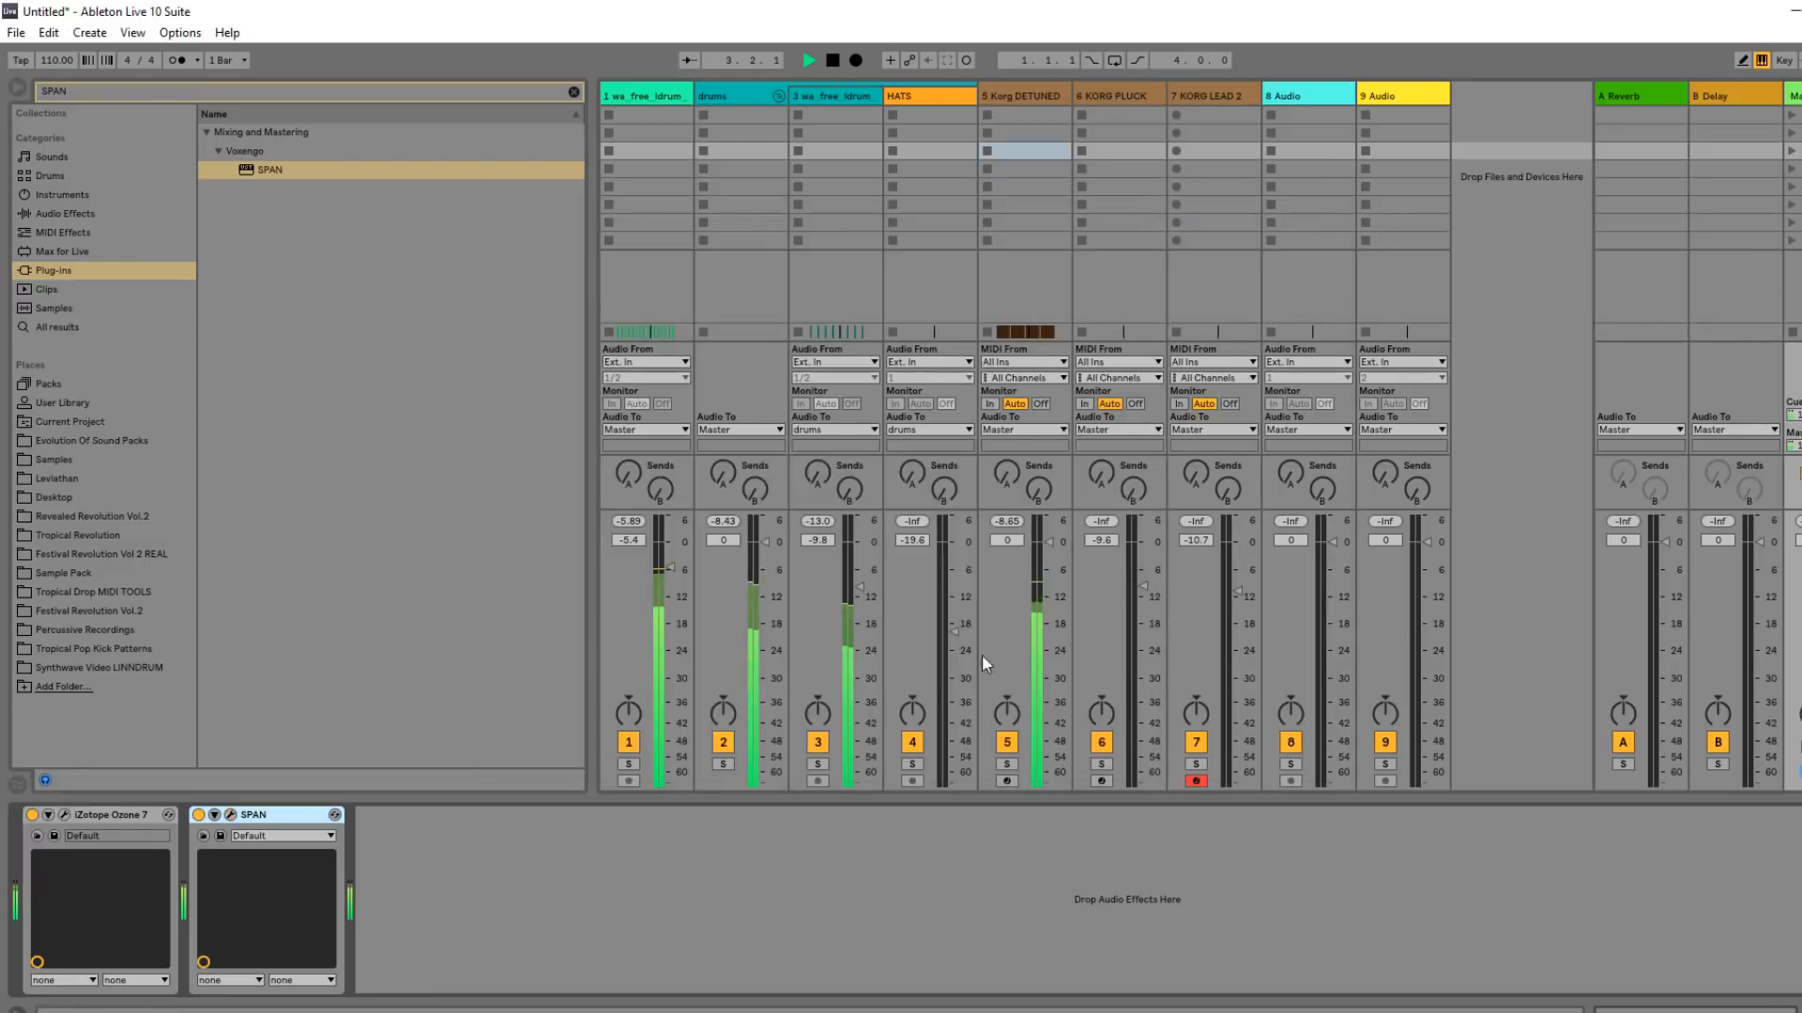
Fold the drums group, select the Korg bass track and return to the Arrangement View.
{"action": "left_click", "coordinate": [779, 96]}
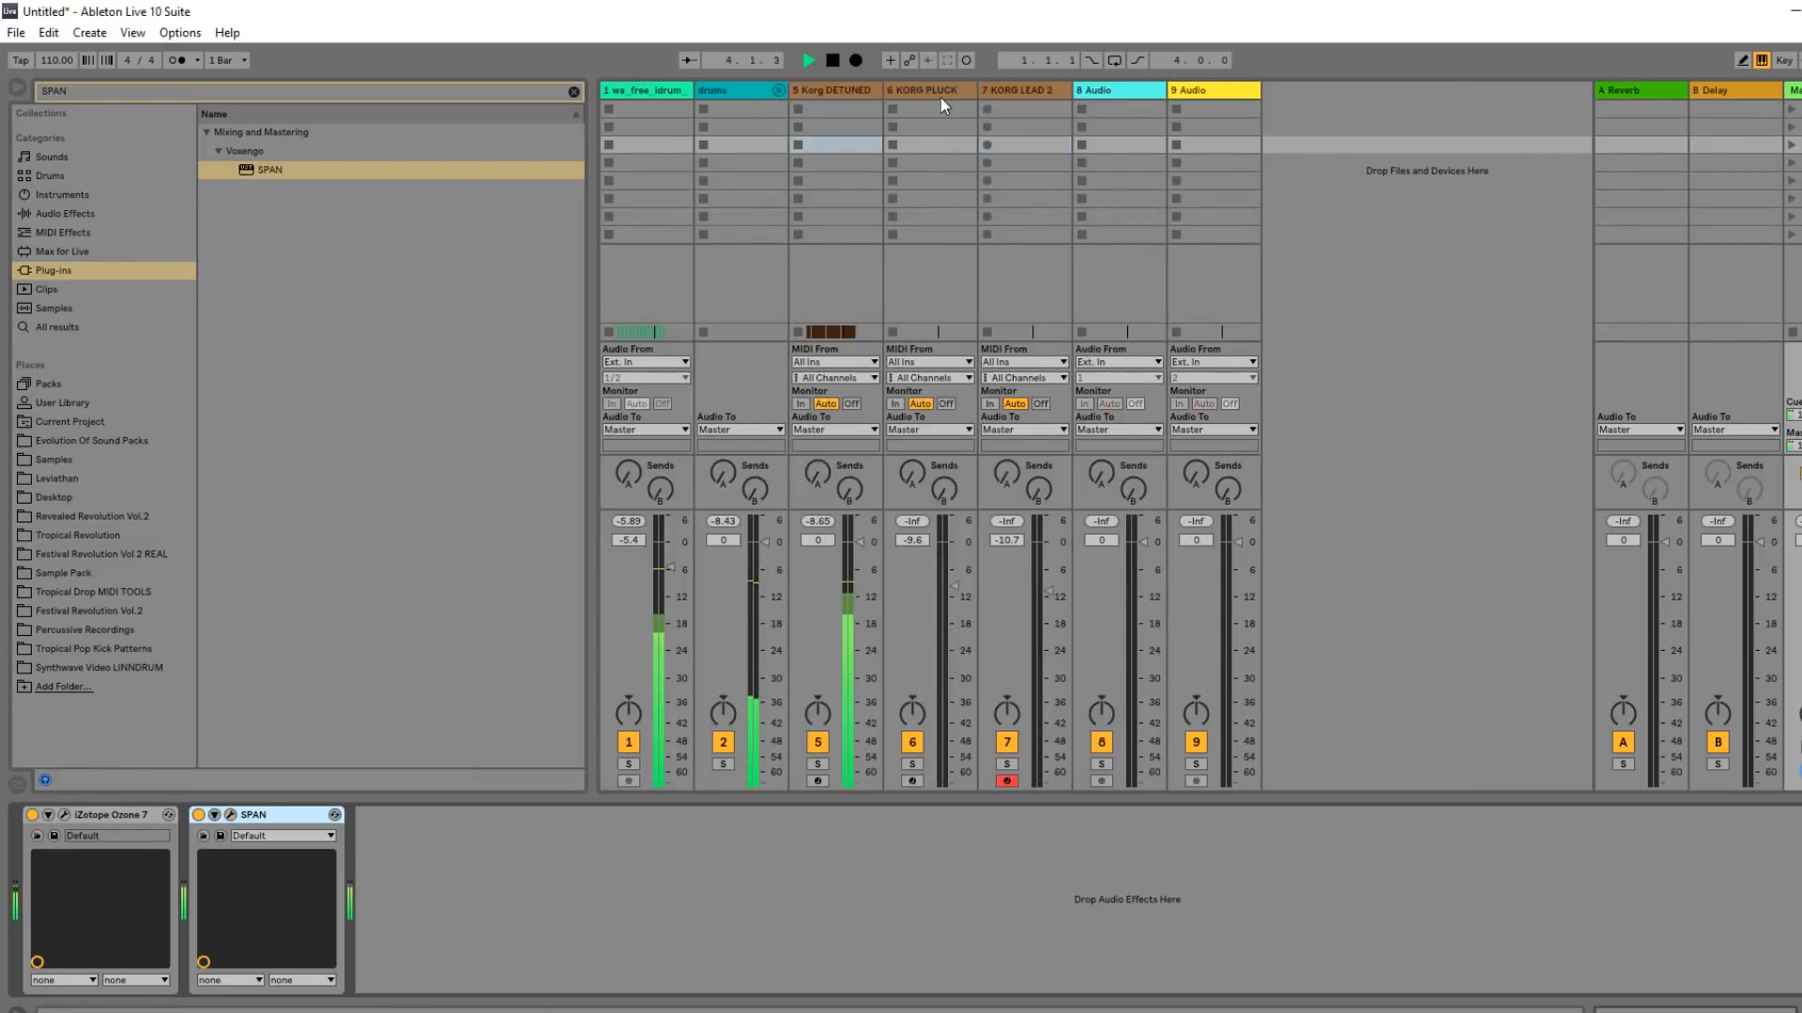
{"action": "left_click", "coordinate": [830, 90]}
{"action": "key", "text": "Tab"}
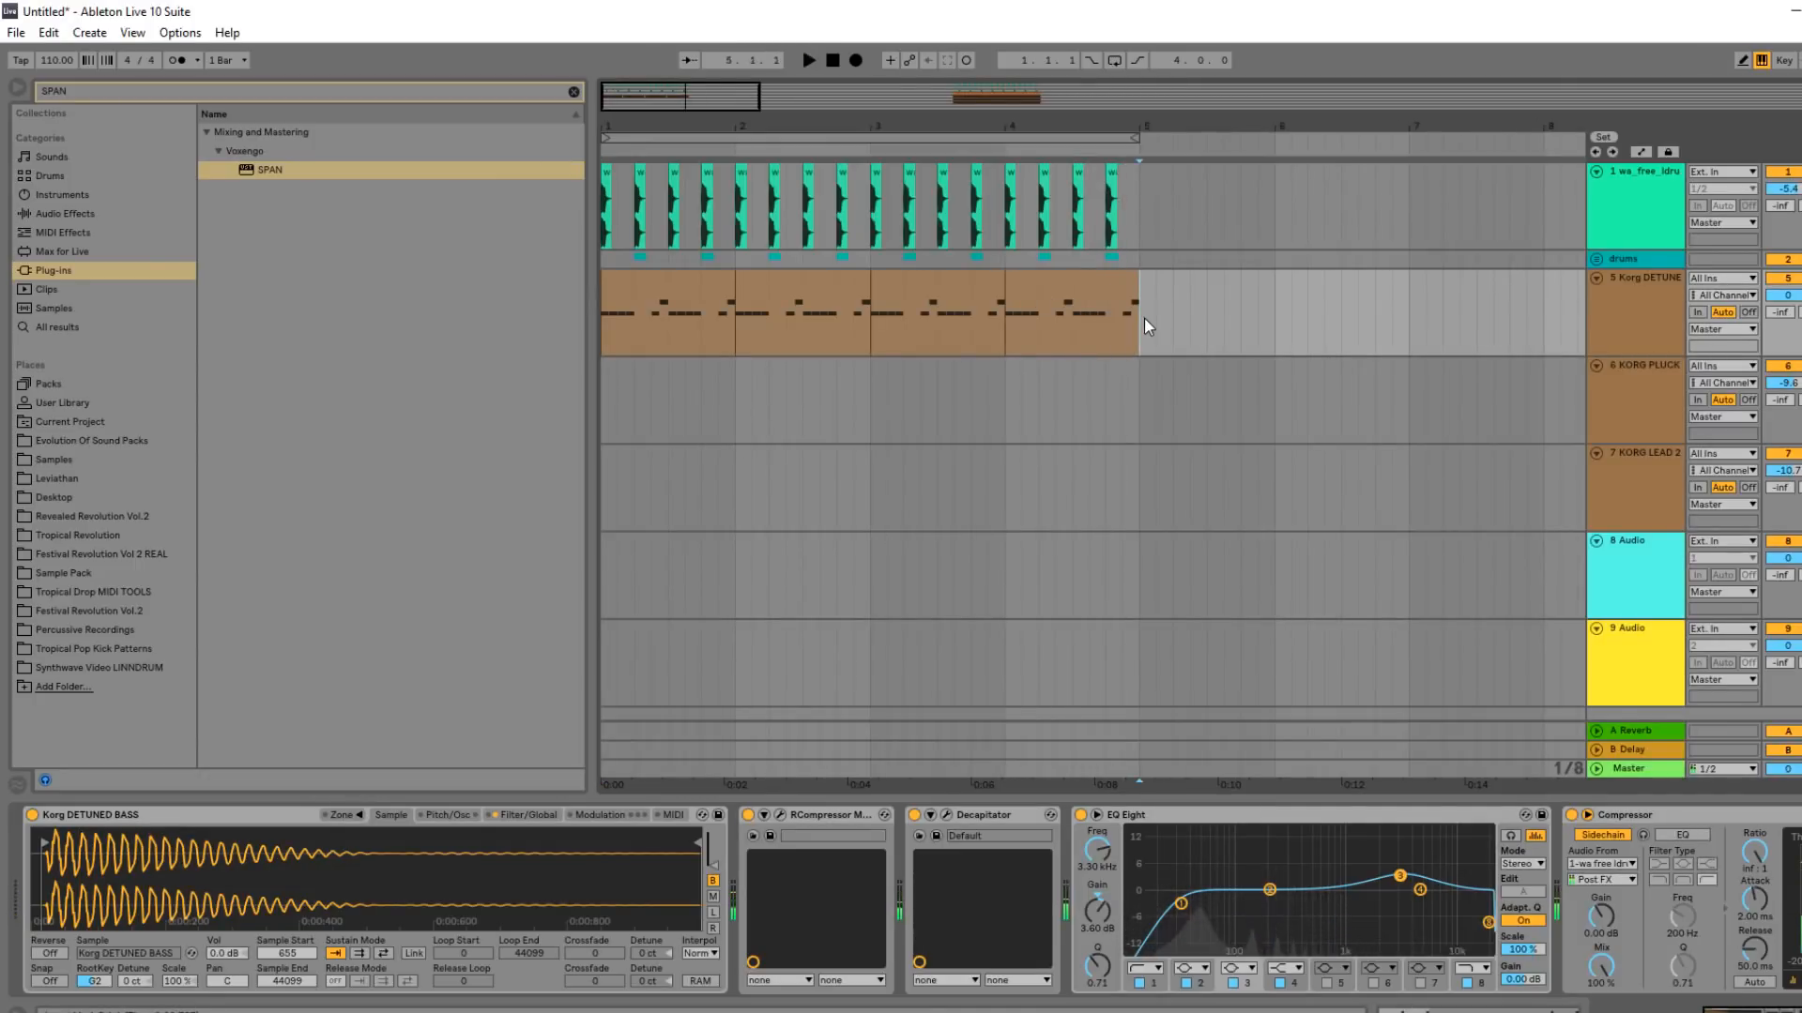
Duplicate the four-bar kick, snare and bass section twice so that it fills bars 1 to 12.
{"action": "left_click_drag", "start_coordinate": [1145, 318], "coordinate": [543, 173]}
{"action": "key", "text": "ctrl+d"}
{"action": "left_click_drag", "start_coordinate": [689, 110], "coordinate": [695, 33]}
{"action": "key", "text": "space"}
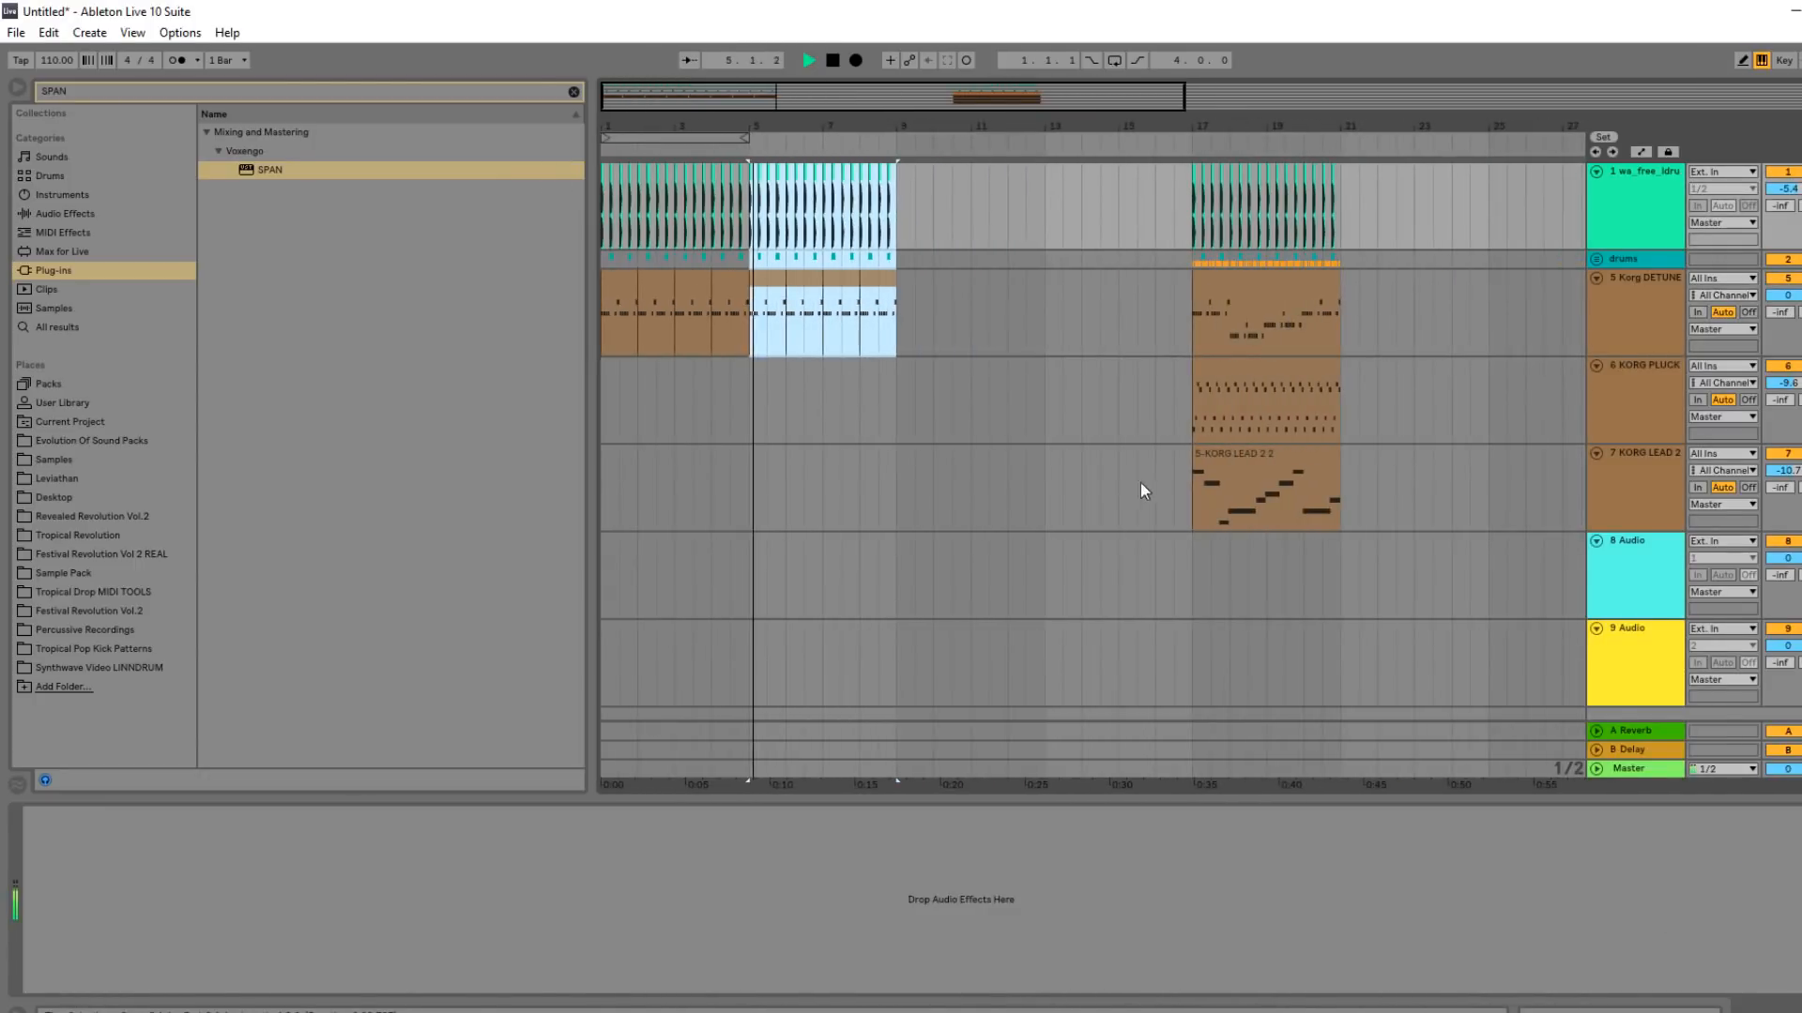
{"action": "key", "text": "ctrl+d"}
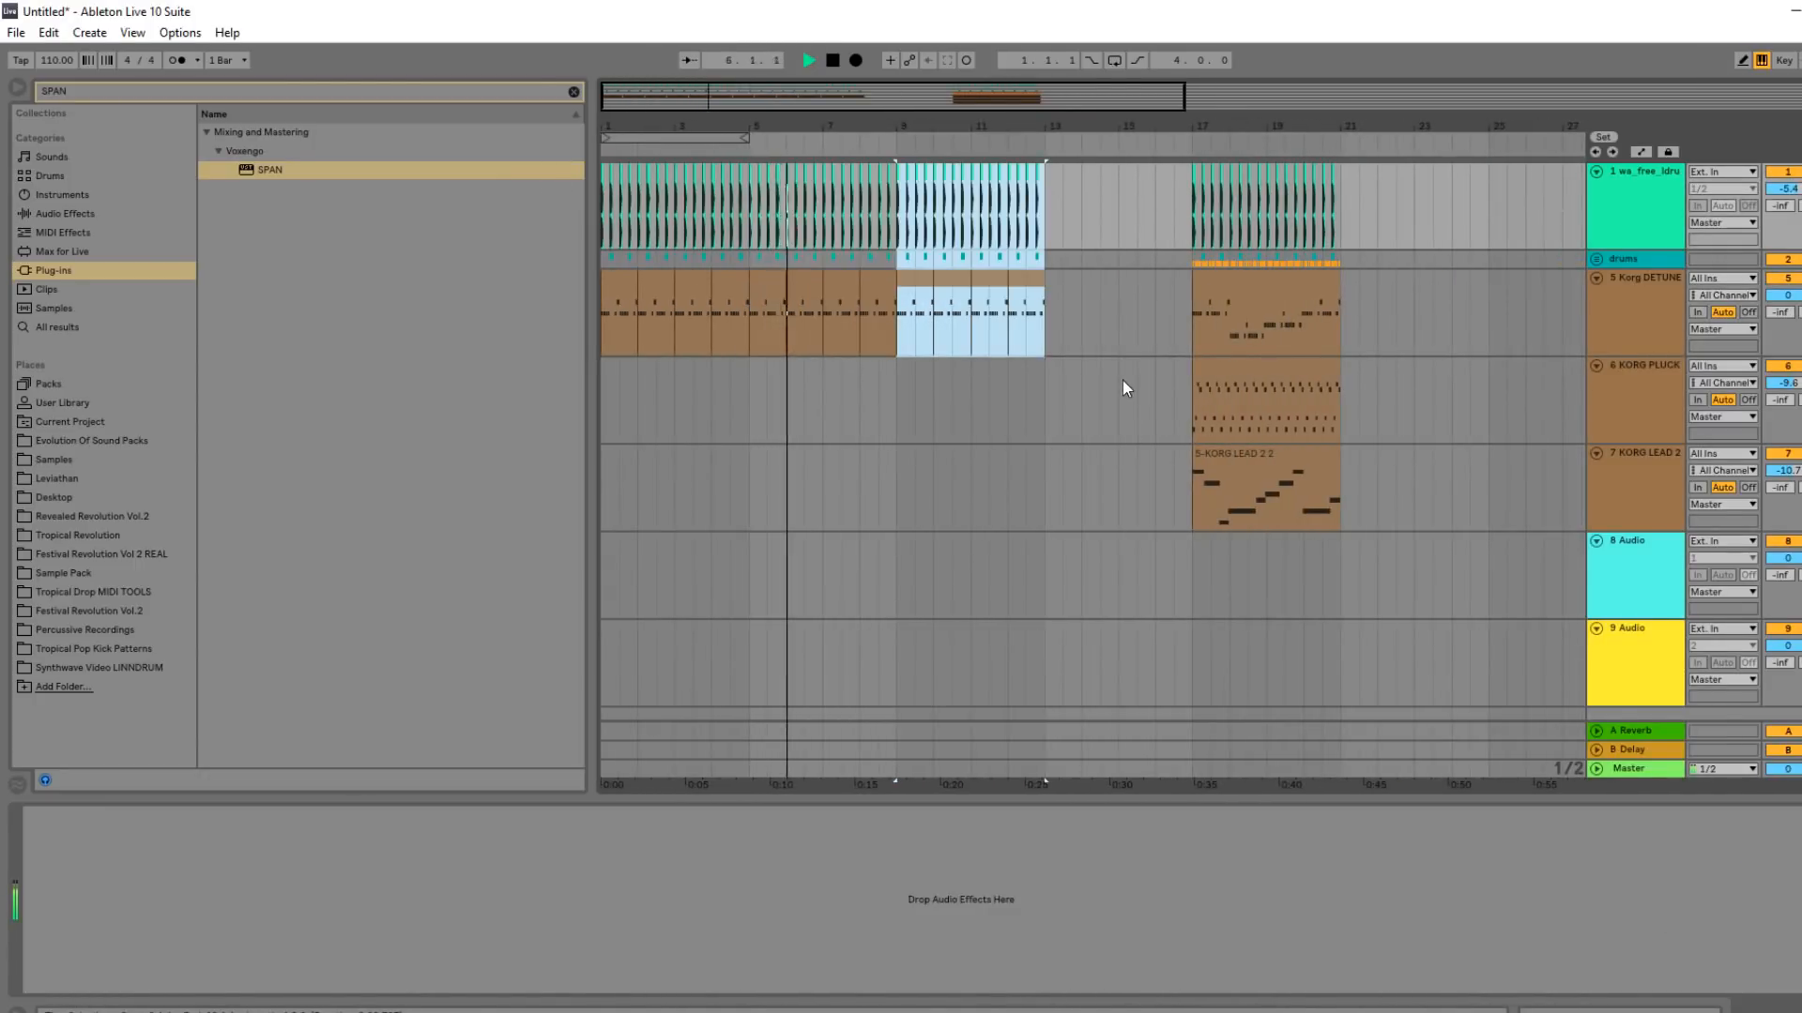
{"action": "key", "text": "ctrl+d"}
{"action": "key", "text": "ctrl+z"}
{"action": "key", "text": "space"}
{"action": "left_click_drag", "start_coordinate": [705, 95], "coordinate": [706, 136]}
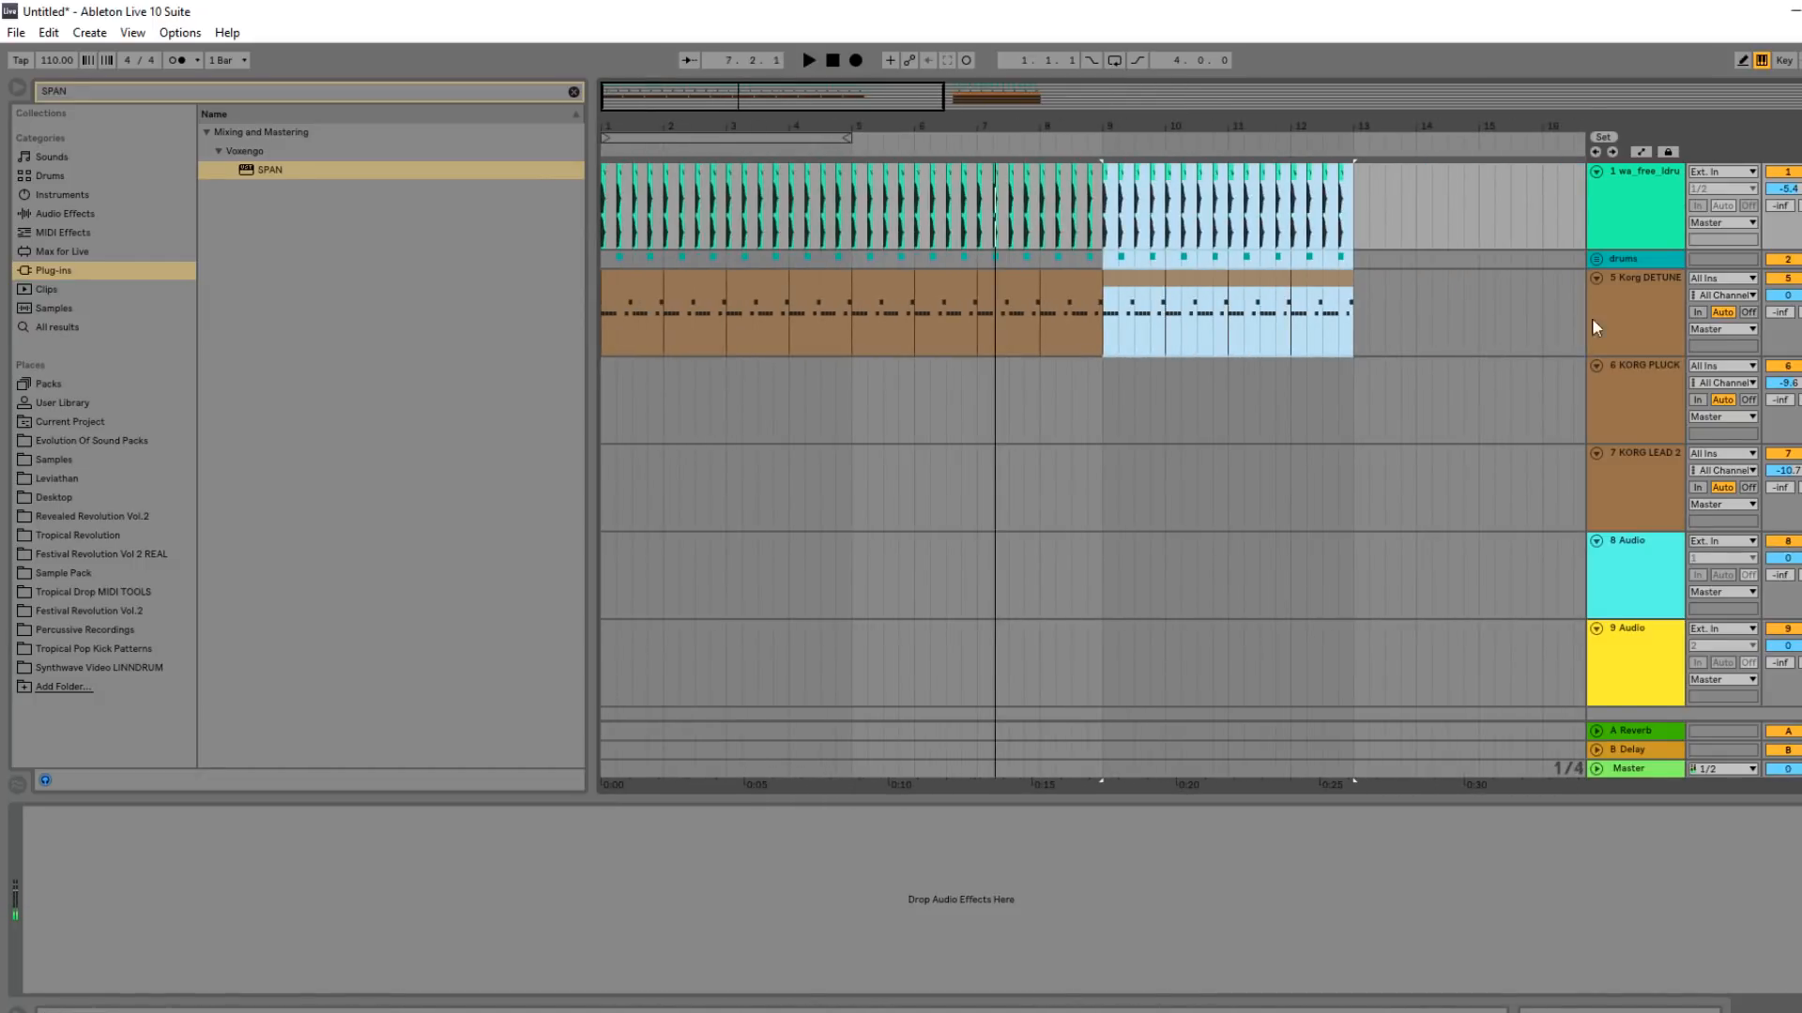
Insert an audio track below the Korg bass and browse the Synthwave Video LINNDRUM folder without a search filter.
{"action": "left_click", "coordinate": [1631, 313]}
{"action": "key", "text": "ctrl+t"}
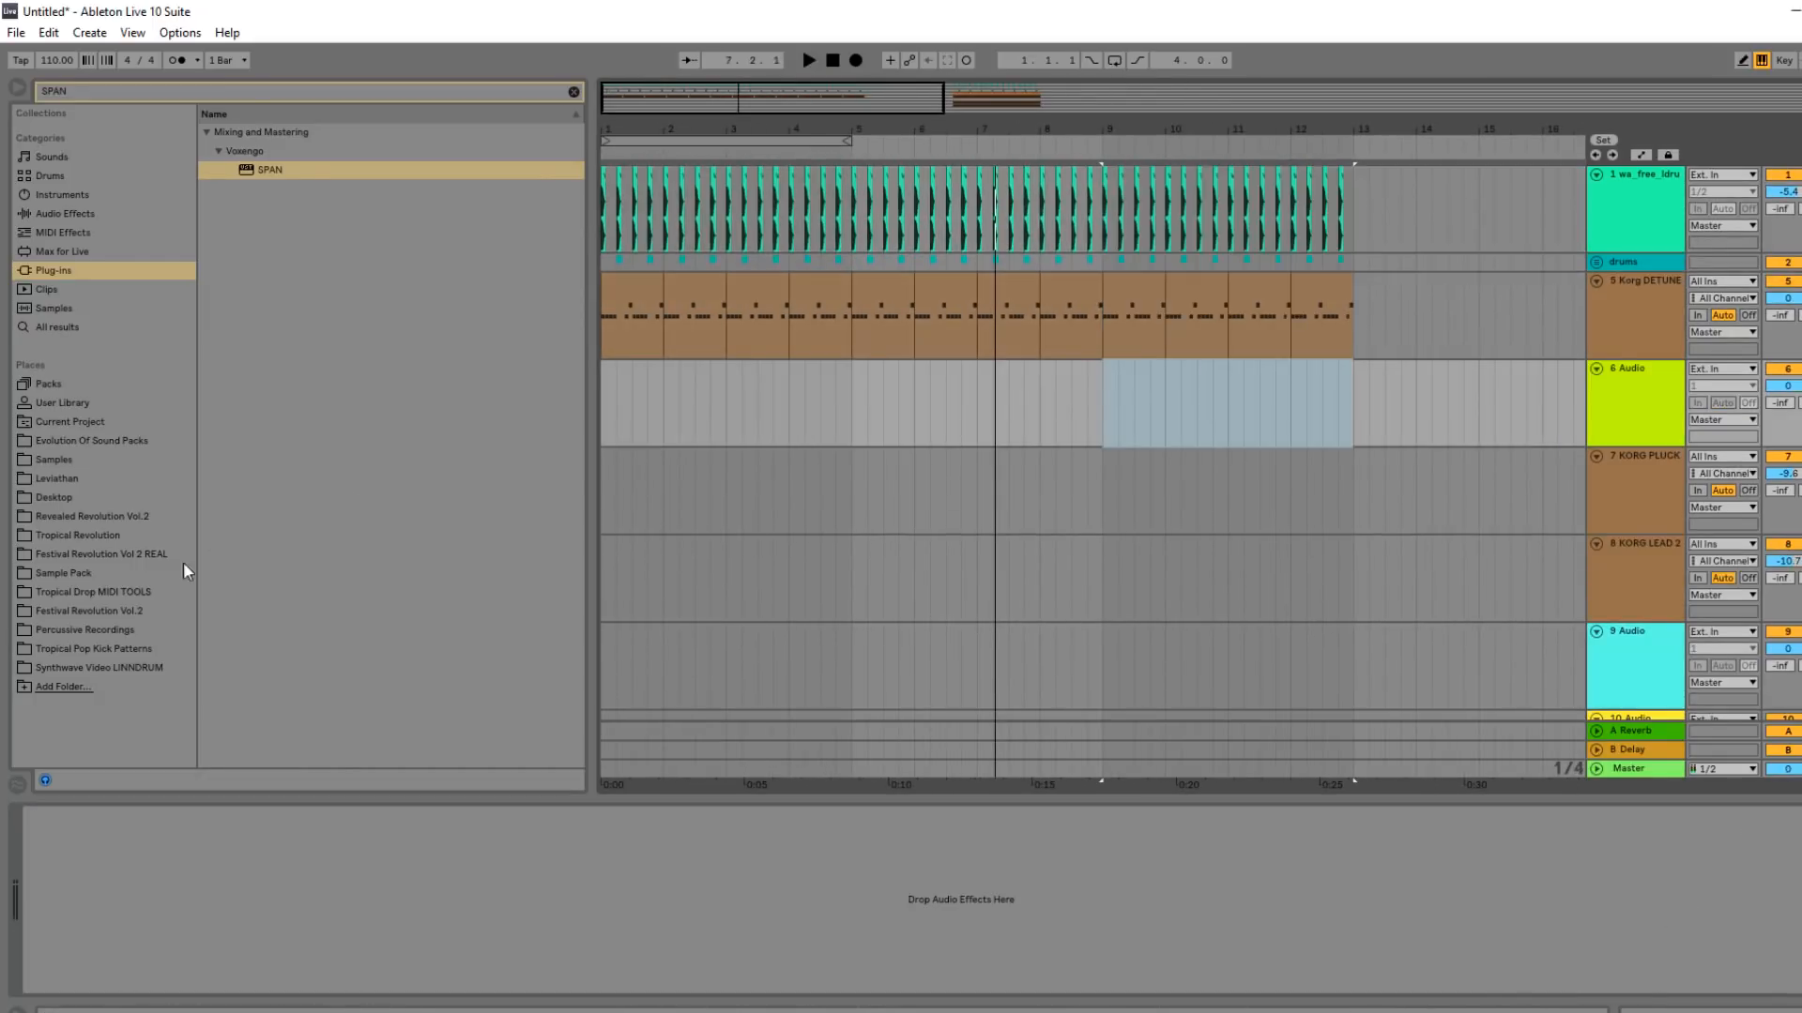
{"action": "left_click", "coordinate": [97, 666]}
{"action": "left_click", "coordinate": [571, 93]}
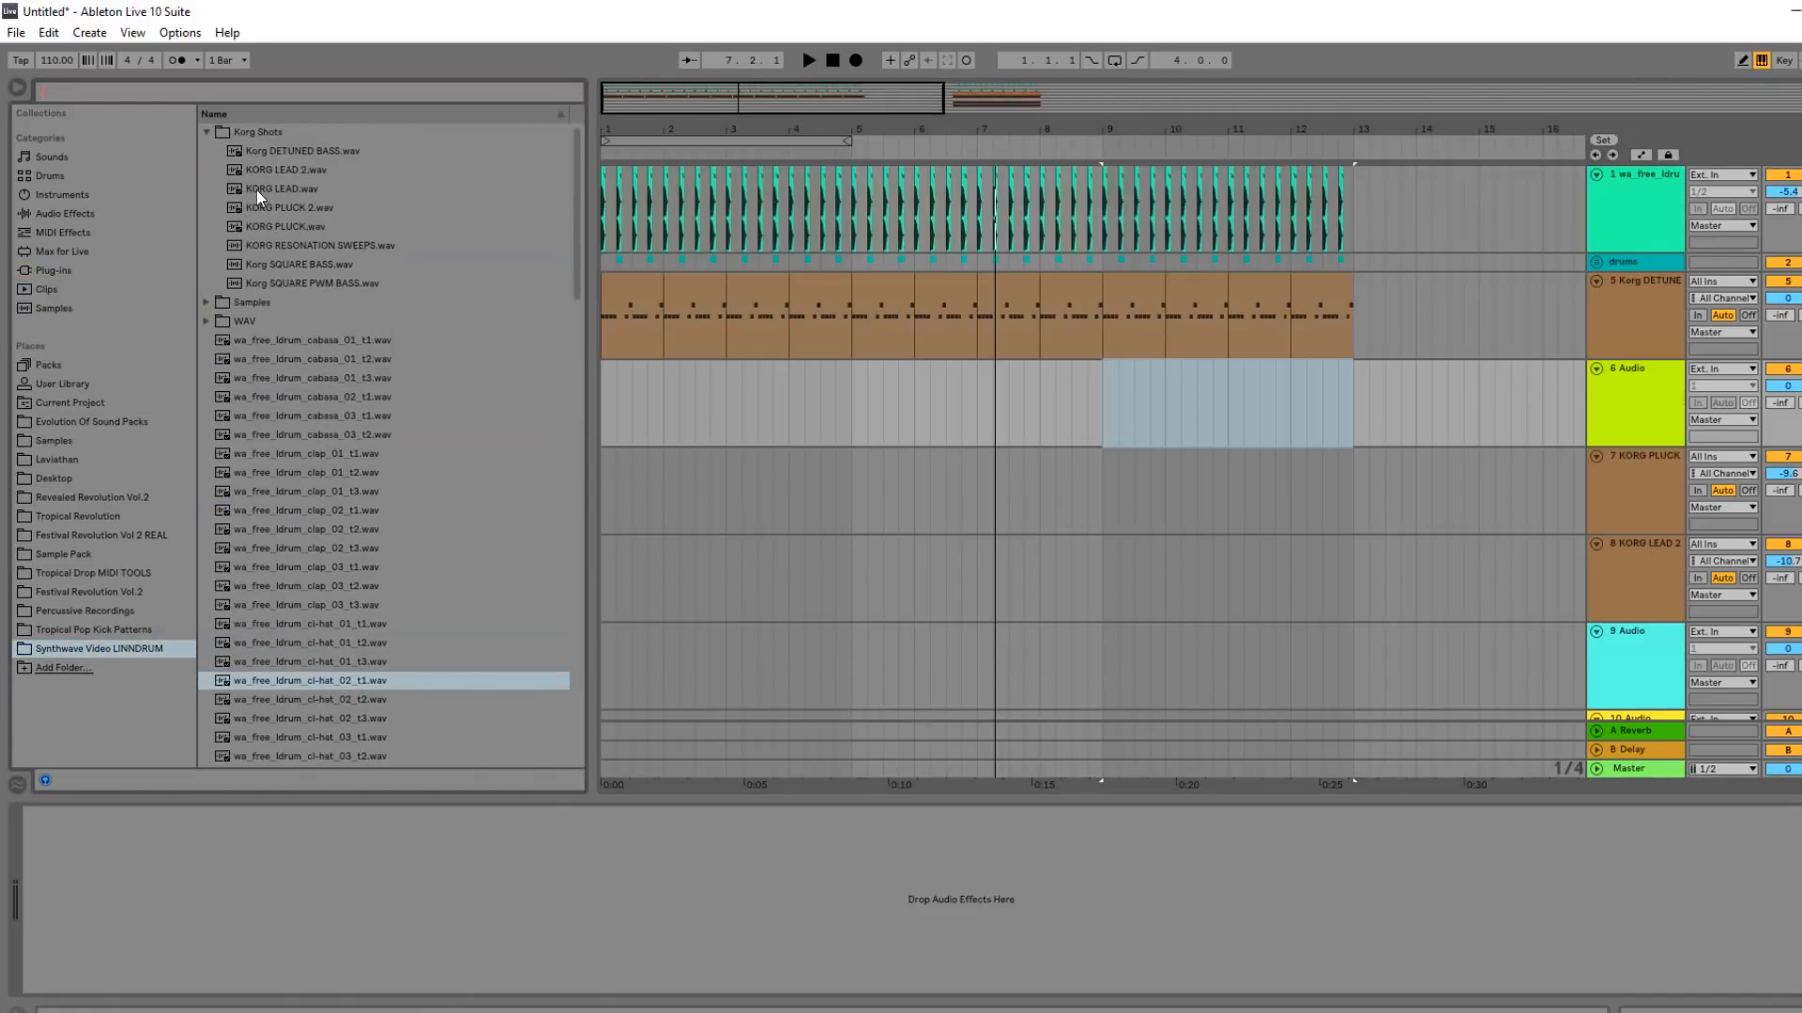
Place KORG RESONATION SWEEPS.wav from bar 3.2 on the new audio track, audition it, and set the track volume to -16.0 dB.
{"action": "left_click", "coordinate": [272, 248]}
{"action": "mouse_move", "coordinate": [274, 245]}
{"action": "left_mouse_down"}
{"action": "mouse_move", "coordinate": [644, 396]}
{"action": "mouse_move", "coordinate": [830, 402]}
{"action": "mouse_move", "coordinate": [793, 373]}
{"action": "left_mouse_up"}
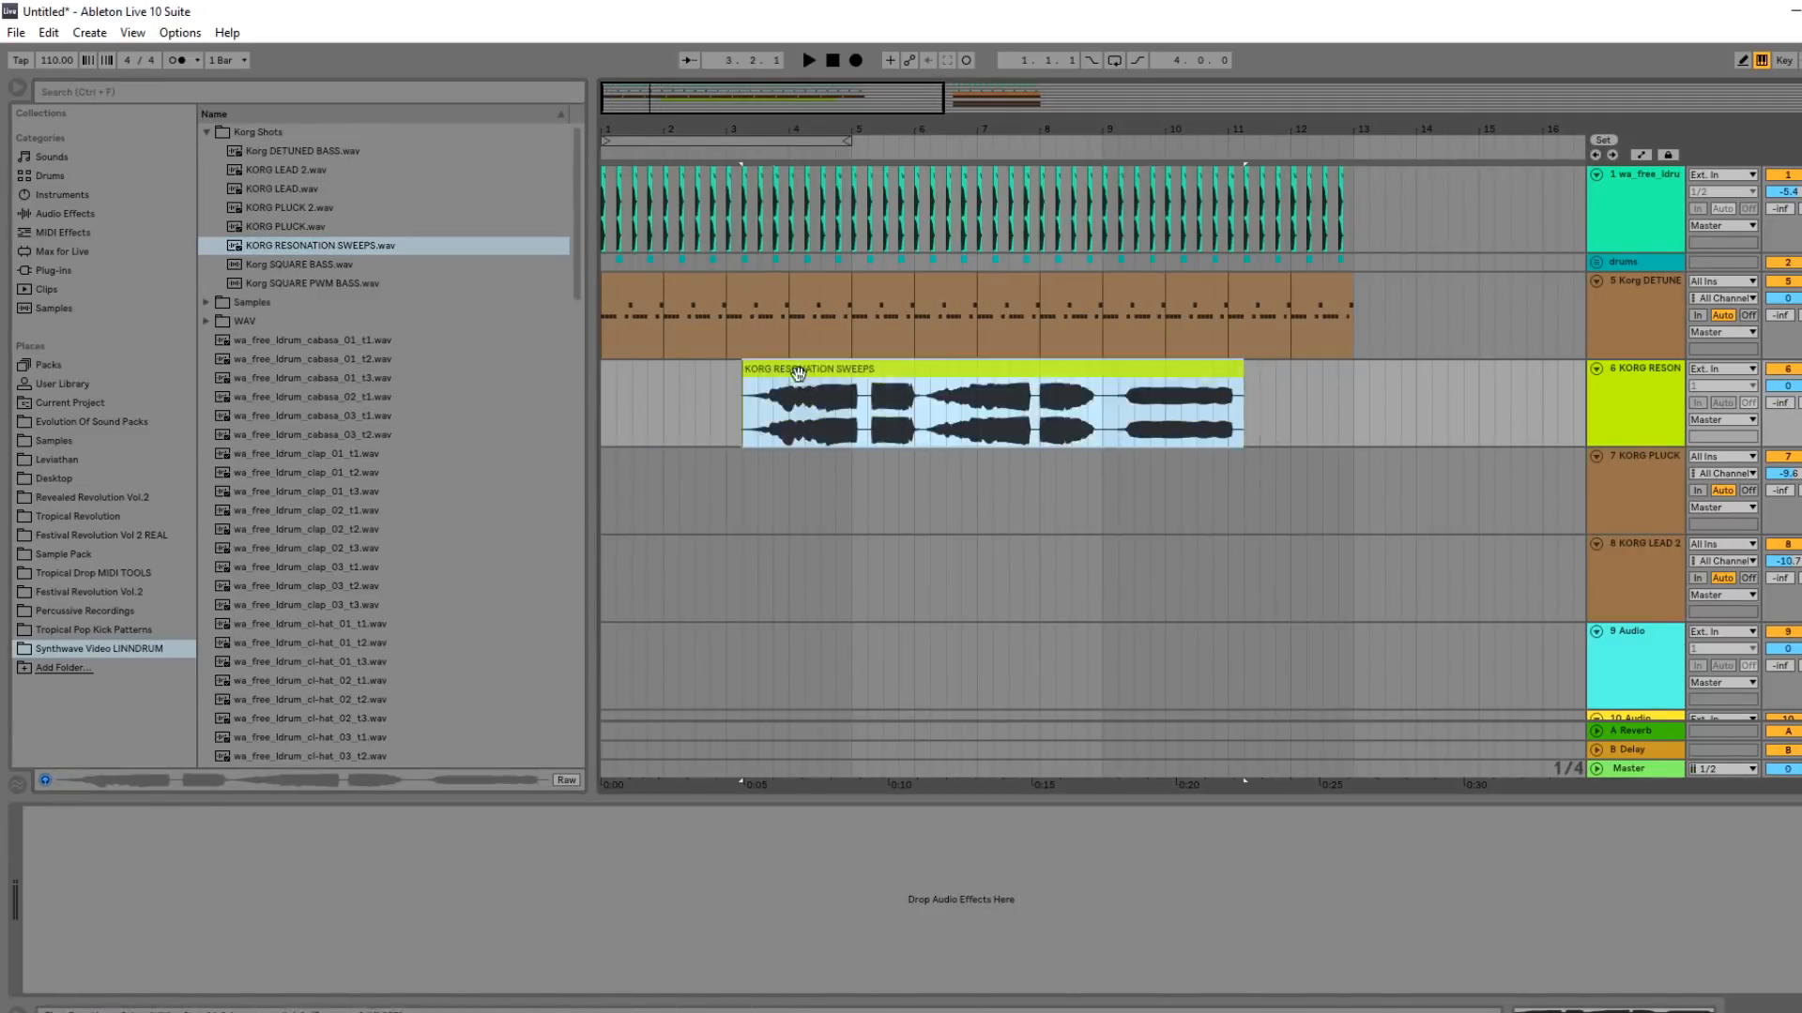
{"action": "left_click", "coordinate": [790, 374]}
{"action": "key", "text": "space"}
{"action": "left_click_drag", "start_coordinate": [1784, 386], "coordinate": [1784, 411]}
{"action": "left_click_drag", "start_coordinate": [756, 129], "coordinate": [780, 336]}
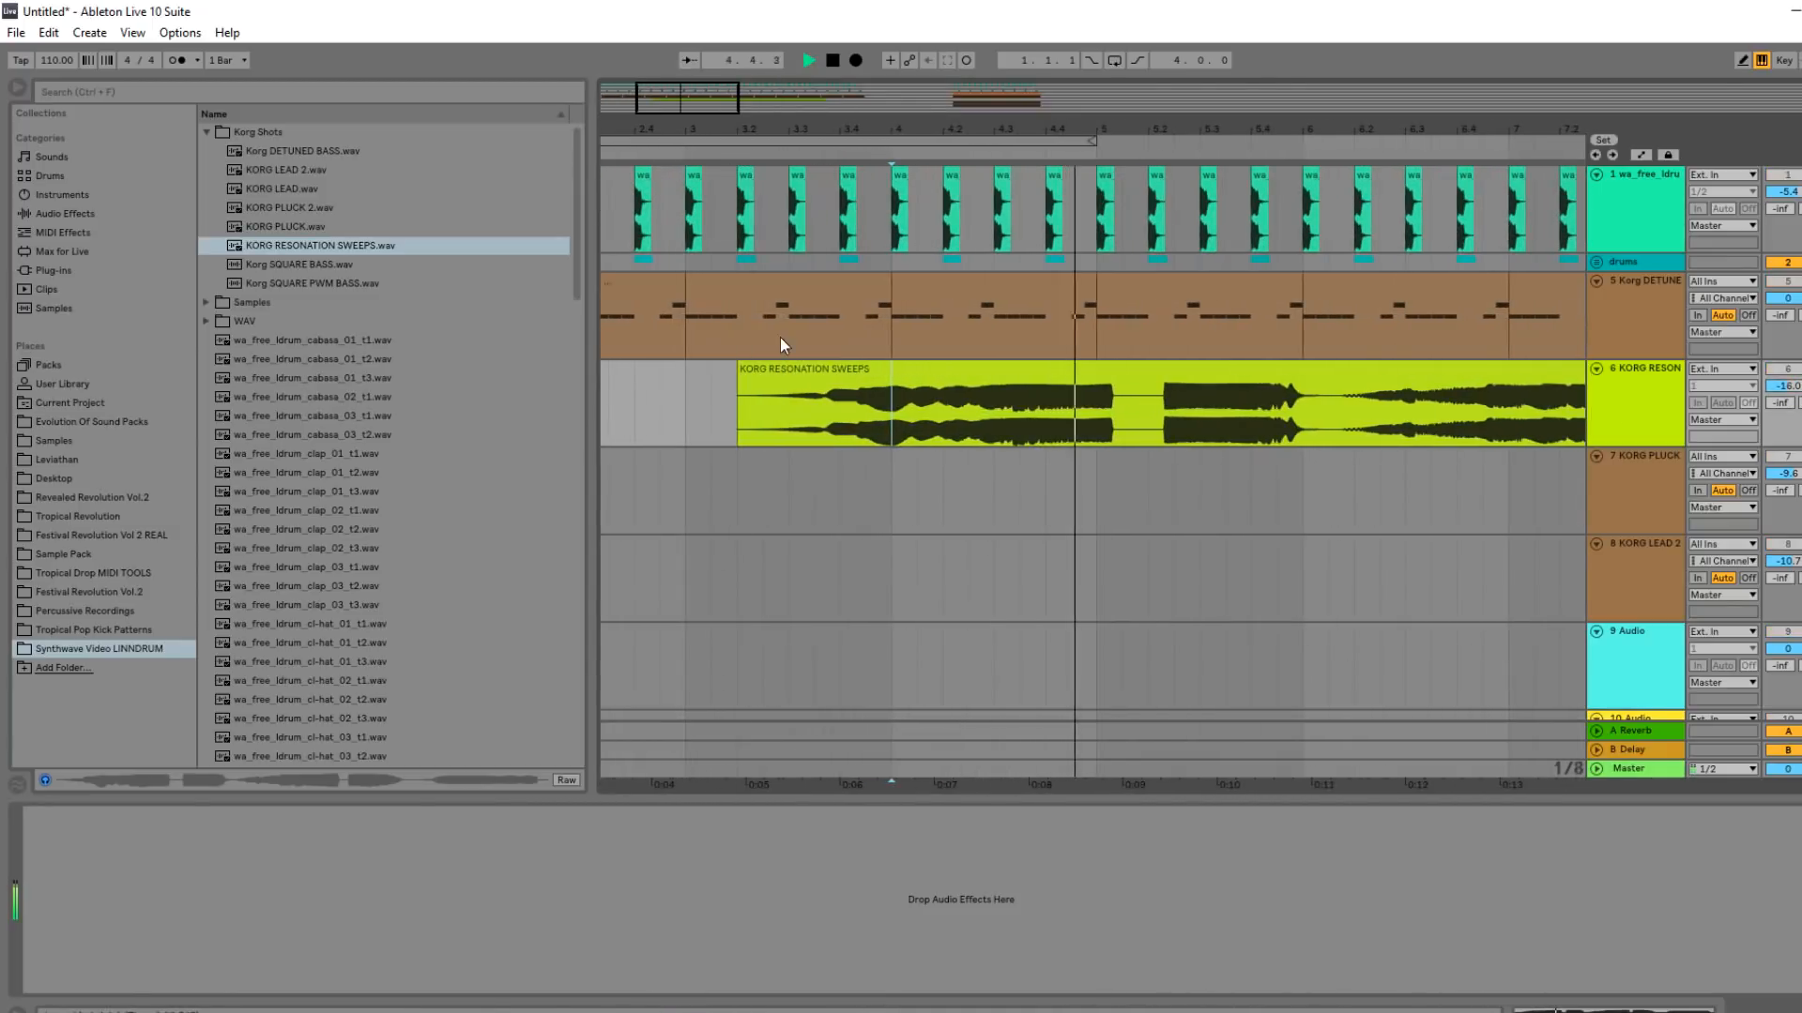
{"action": "left_click", "coordinate": [808, 366]}
Add EQ Eight to the resonation sweeps track and make band 2 a low cut at about 696 Hz during playback.
{"action": "left_click", "coordinate": [63, 213]}
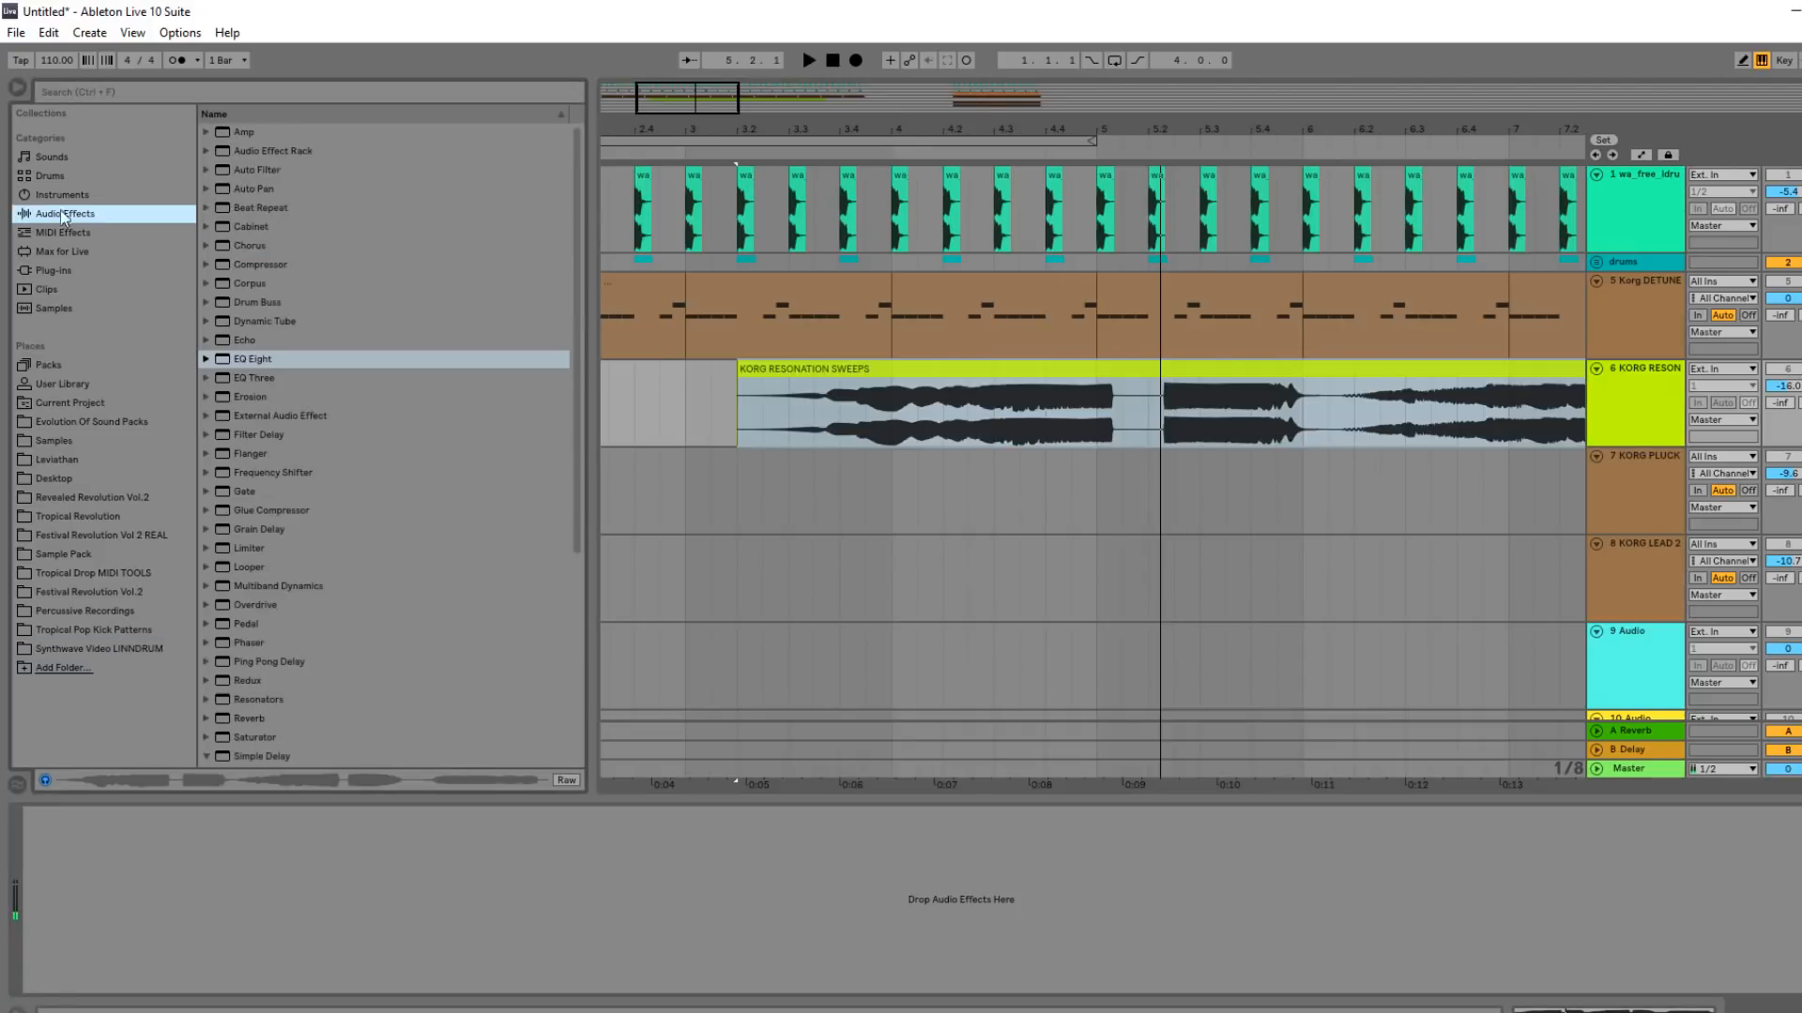
{"action": "left_click", "coordinate": [134, 87]}
{"action": "type", "text": "eq"}
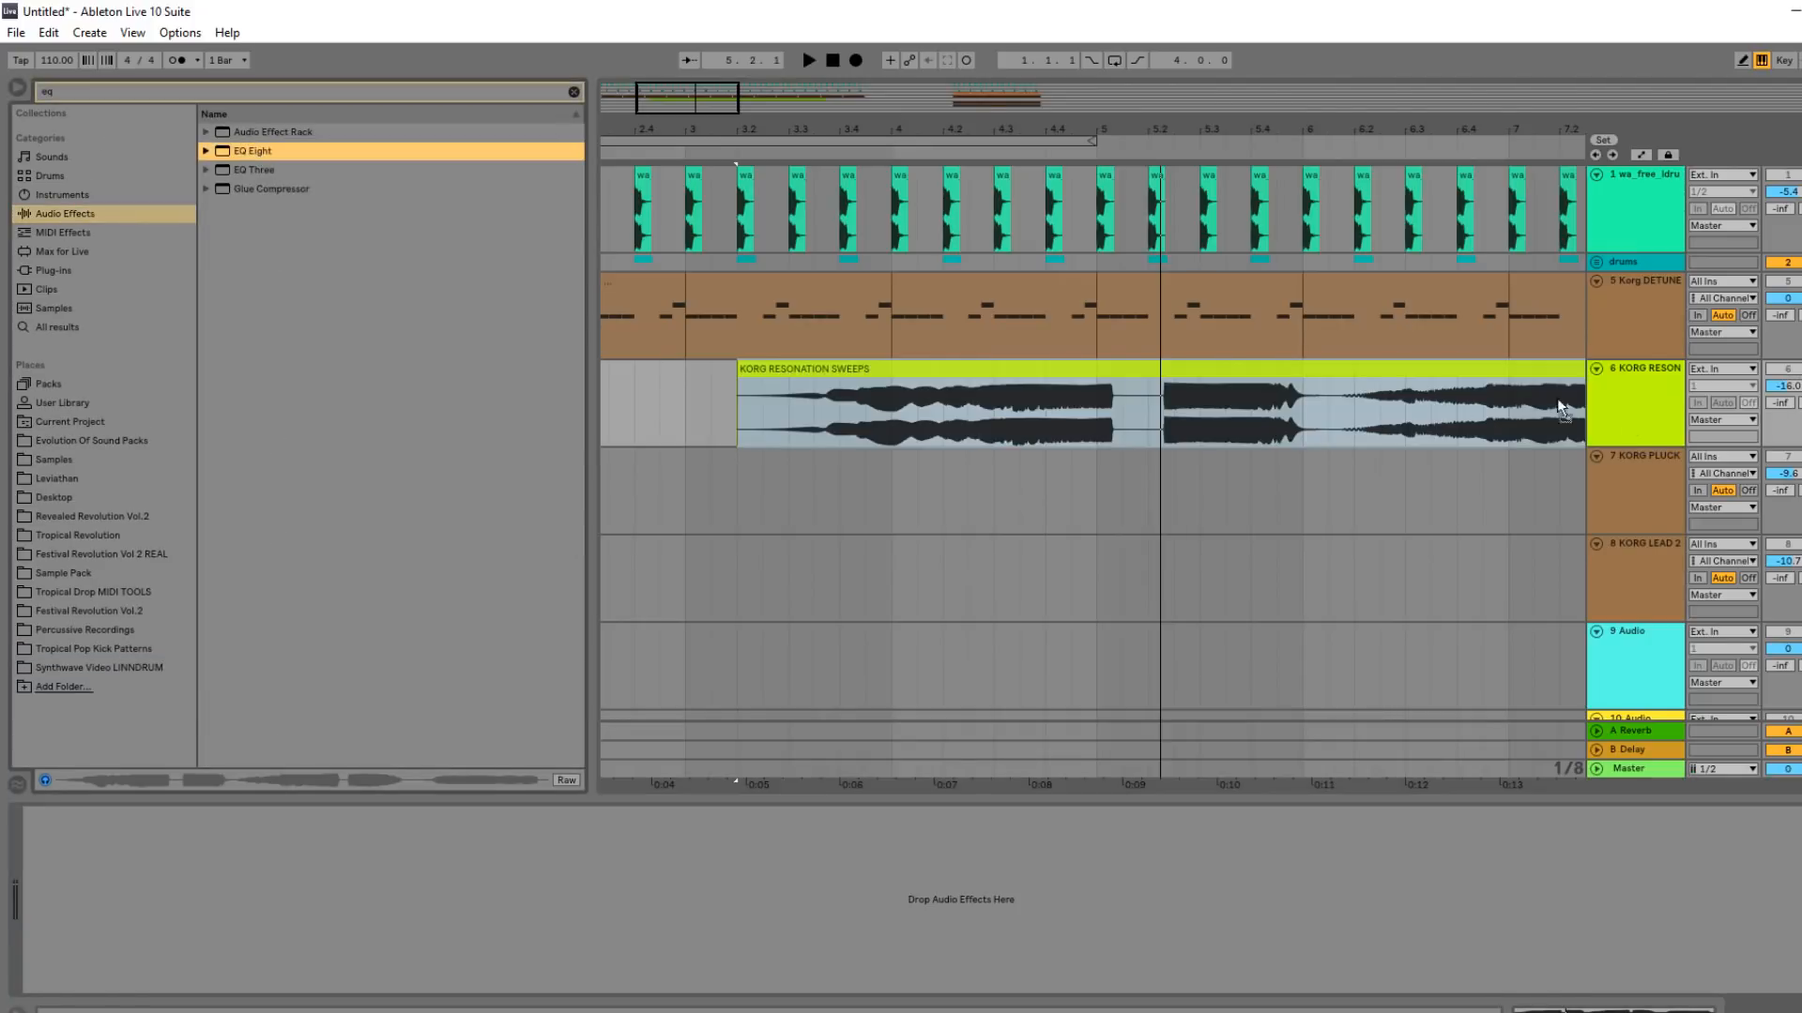
{"action": "left_click_drag", "start_coordinate": [251, 150], "coordinate": [414, 858]}
{"action": "left_click", "coordinate": [144, 970]}
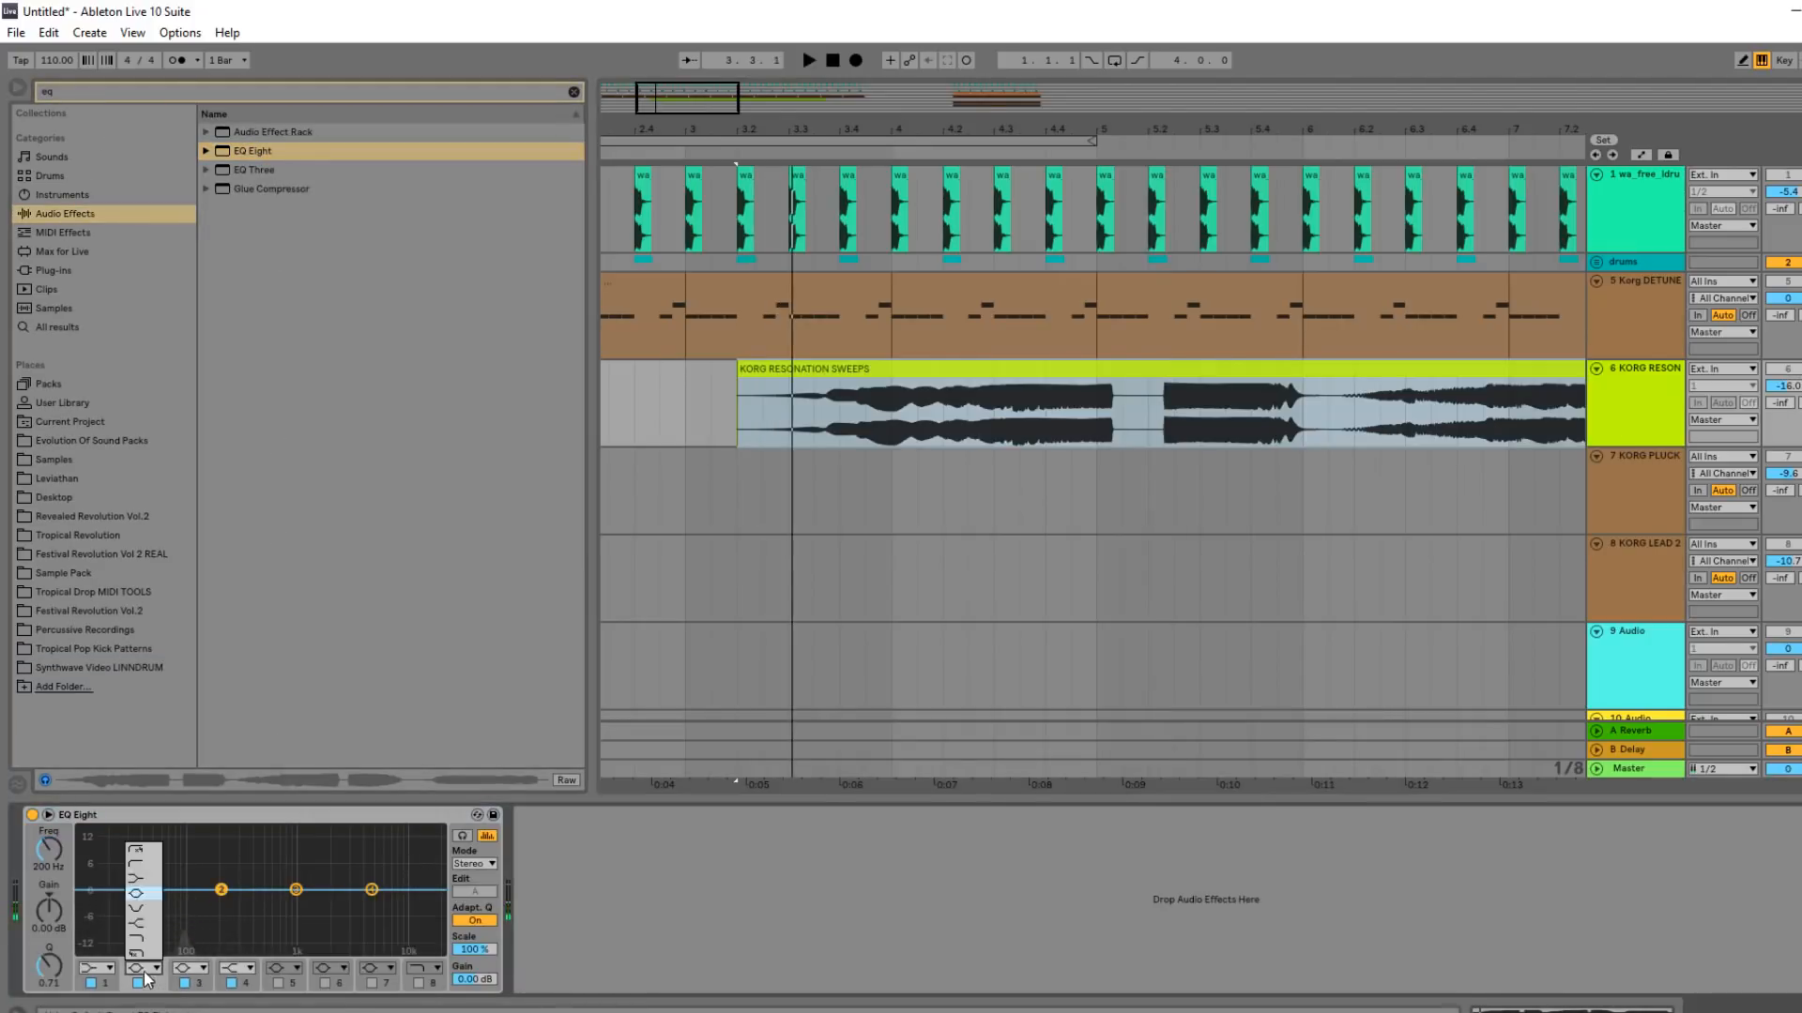
{"action": "left_click", "coordinate": [155, 867]}
{"action": "key", "text": "space"}
{"action": "left_click_drag", "start_coordinate": [221, 903], "coordinate": [279, 899]}
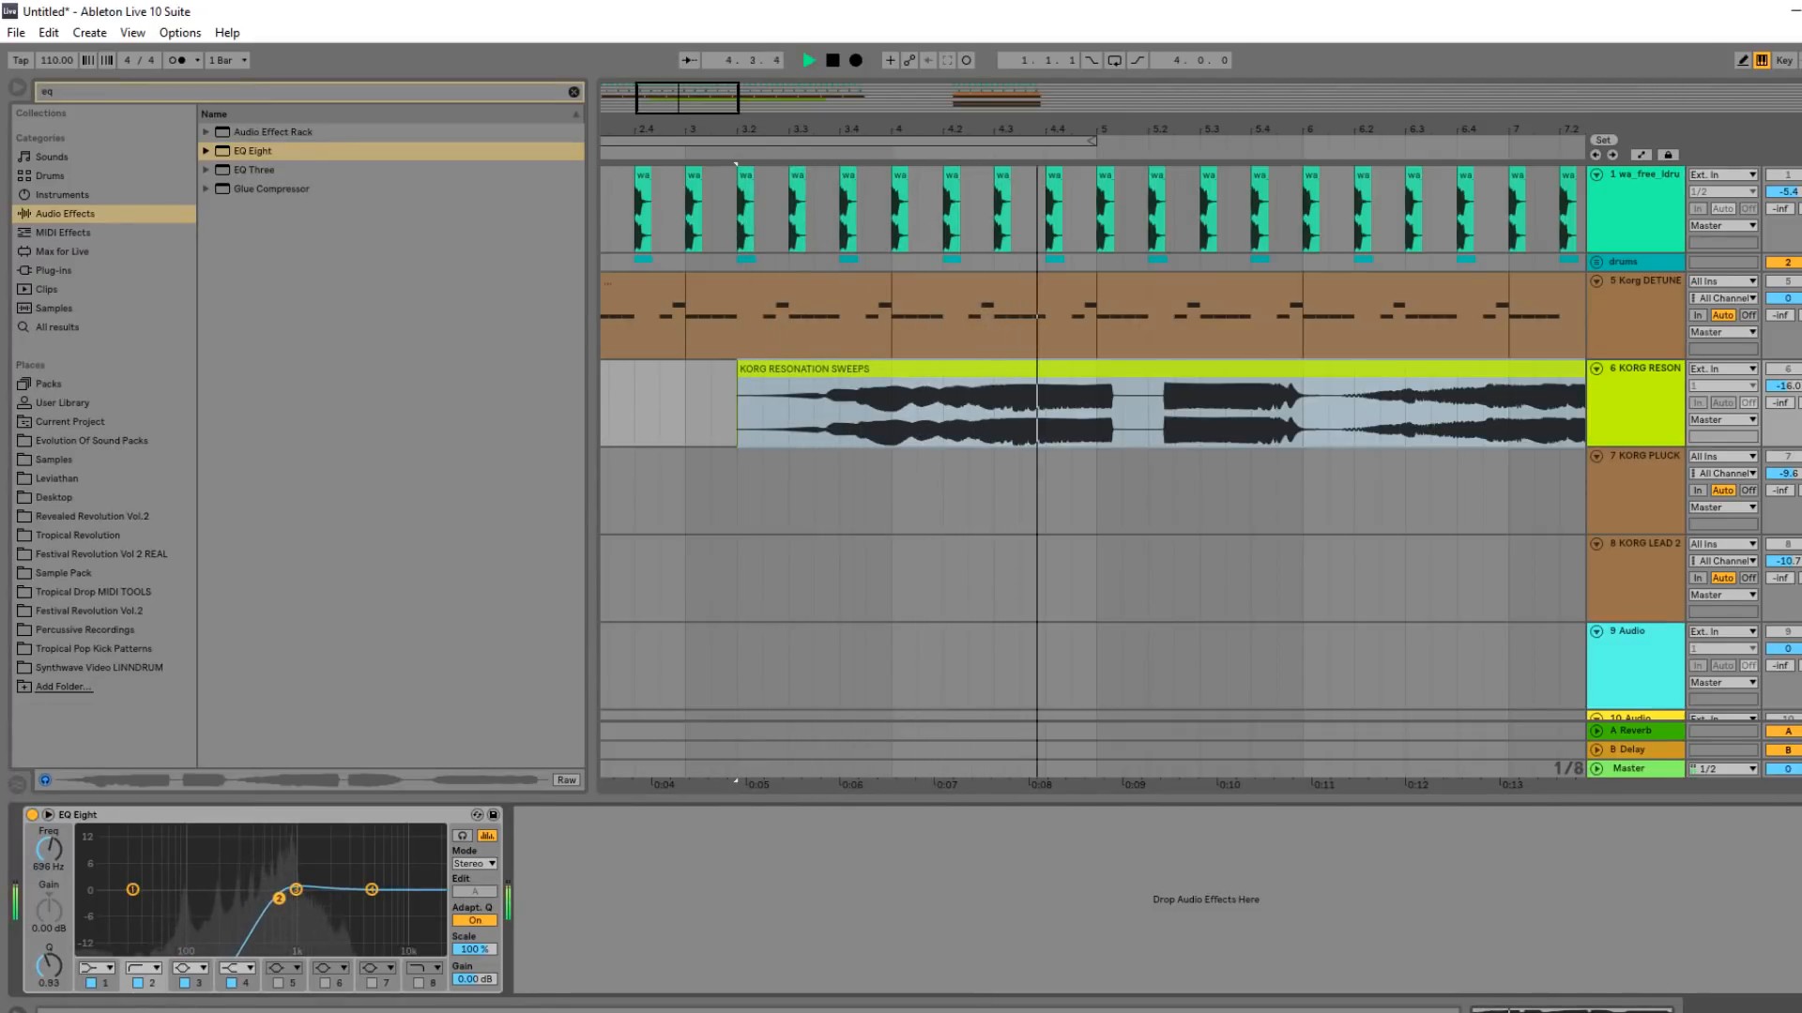
Delete the resonation sweeps audio after the first sweep and trim the clip to end at bar 5.
{"action": "left_click", "coordinate": [1124, 371]}
{"action": "left_click_drag", "start_coordinate": [1133, 427], "coordinate": [1573, 456]}
{"action": "key", "text": "Delete"}
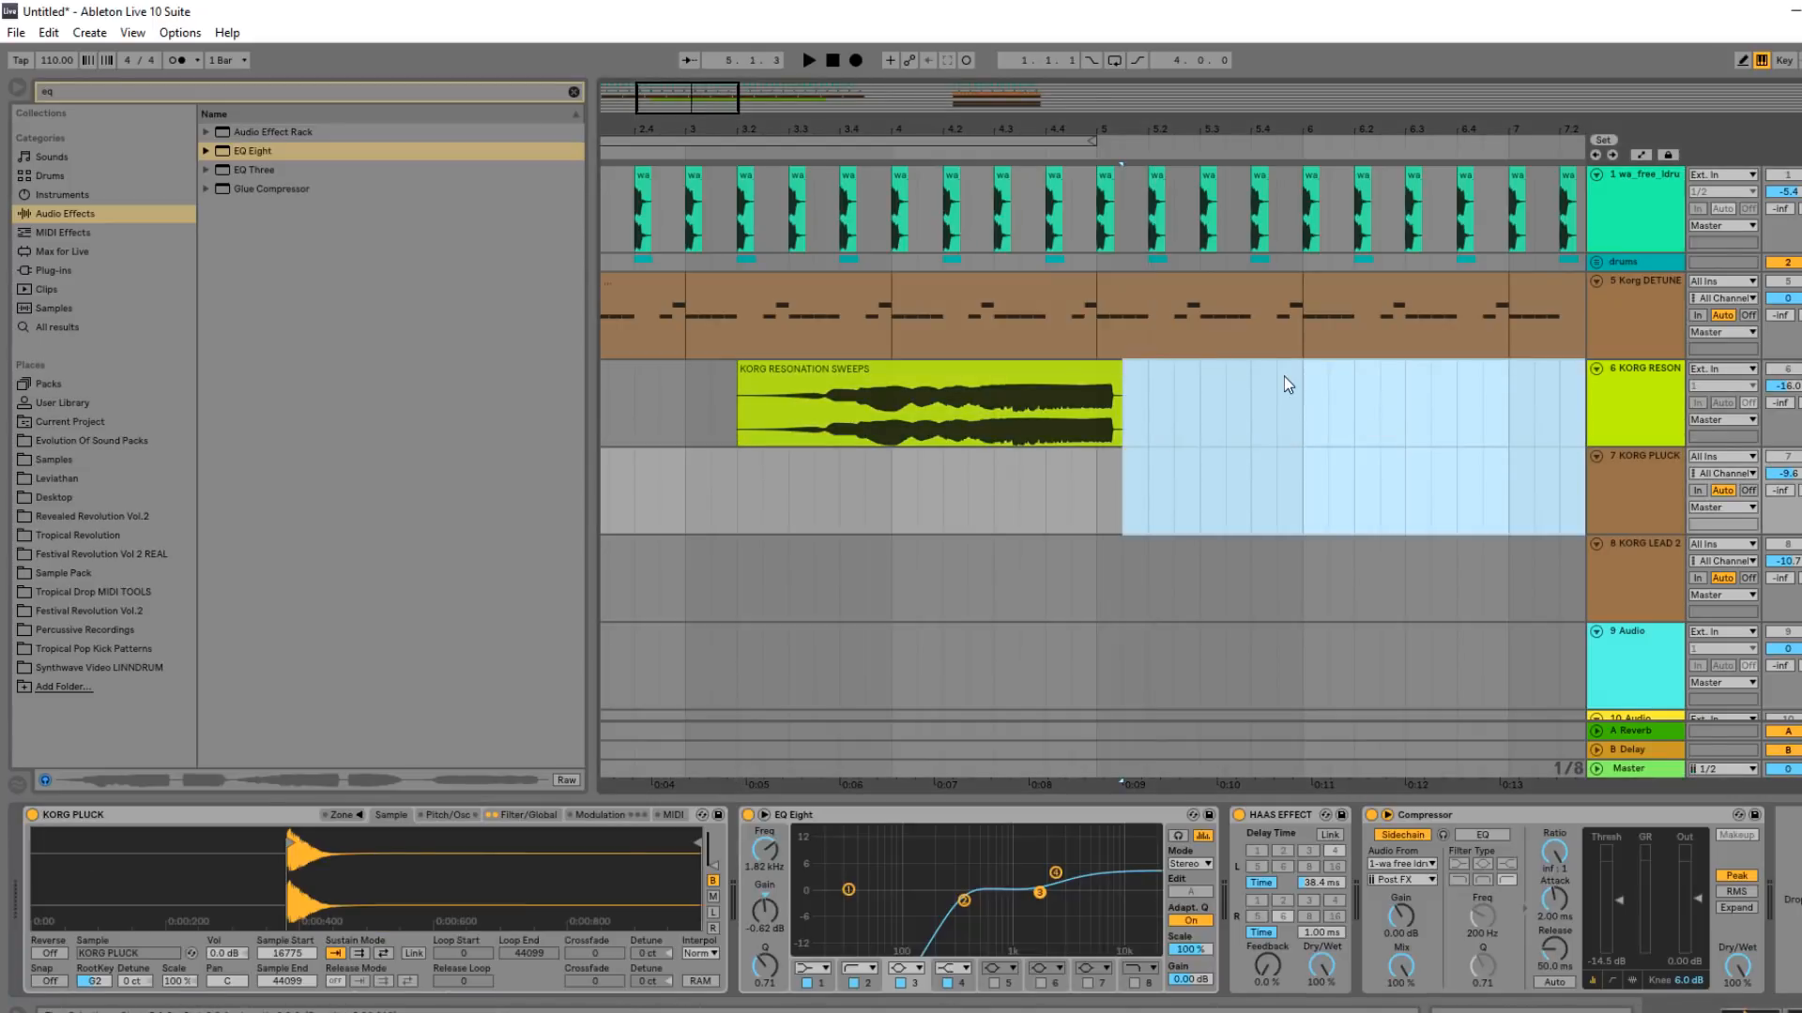
{"action": "left_click_drag", "start_coordinate": [1115, 378], "coordinate": [1099, 377]}
Open the trimmed sweep clip's sample settings and change its warp mode to Re-Pitch while it plays.
{"action": "double_click", "coordinate": [892, 373]}
{"action": "left_click_drag", "start_coordinate": [690, 97], "coordinate": [690, 206]}
{"action": "mouse_move", "coordinate": [1133, 373]}
{"action": "left_mouse_down"}
{"action": "mouse_move", "coordinate": [1099, 372]}
{"action": "mouse_move", "coordinate": [1132, 391]}
{"action": "left_mouse_up"}
{"action": "left_click_drag", "start_coordinate": [709, 120], "coordinate": [702, 104]}
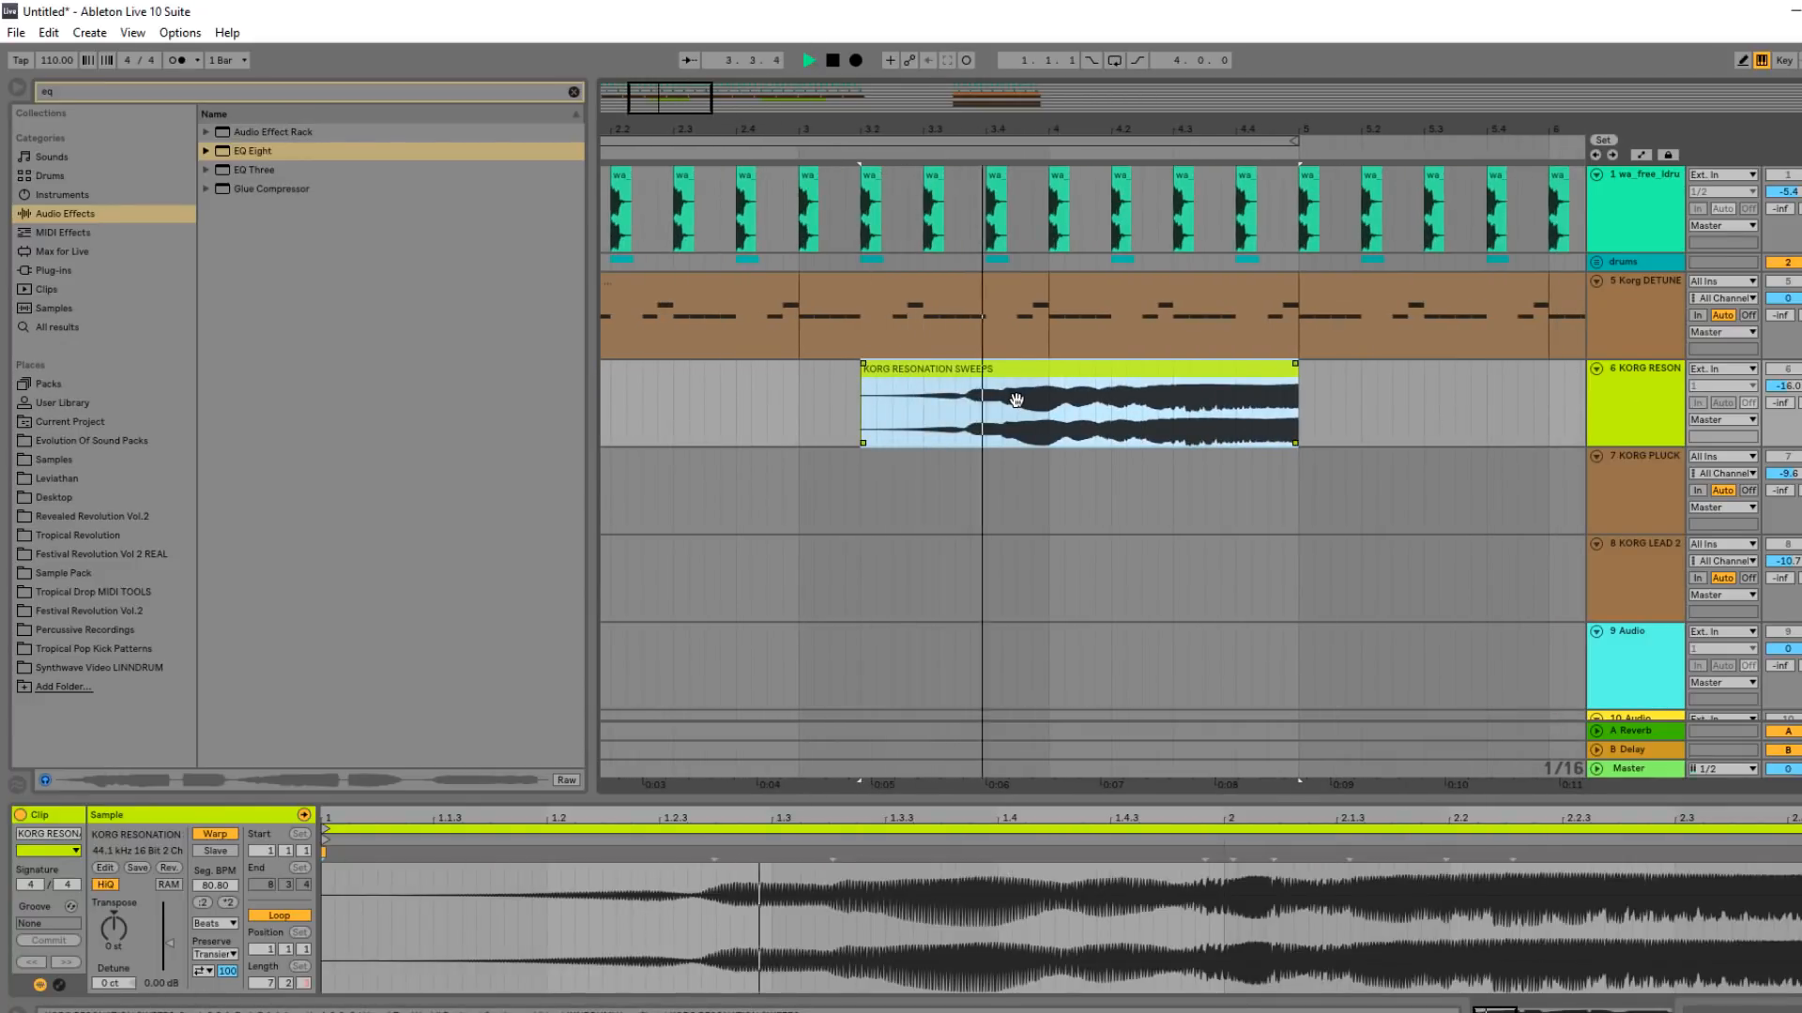
{"action": "left_click", "coordinate": [215, 923]}
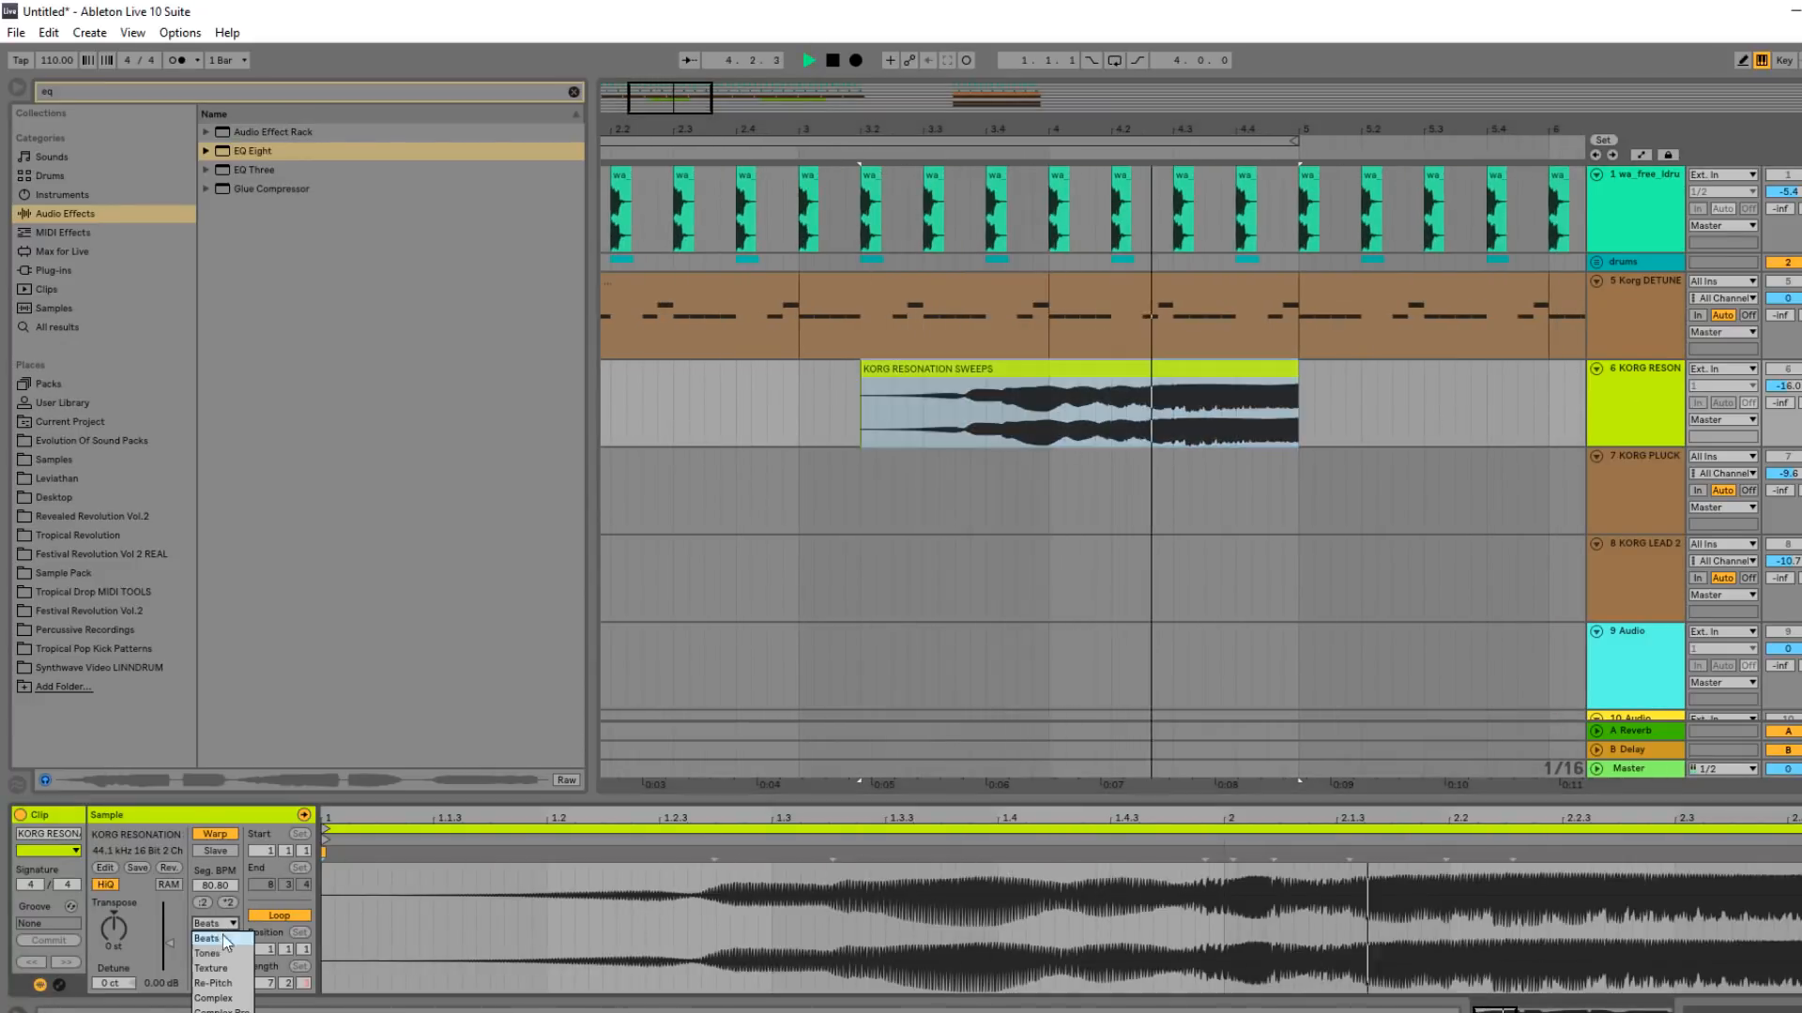
{"action": "left_click", "coordinate": [221, 984]}
Find the soothe64 plug-in and load it after EQ Eight on the resonation sweeps track.
{"action": "left_click", "coordinate": [1566, 387]}
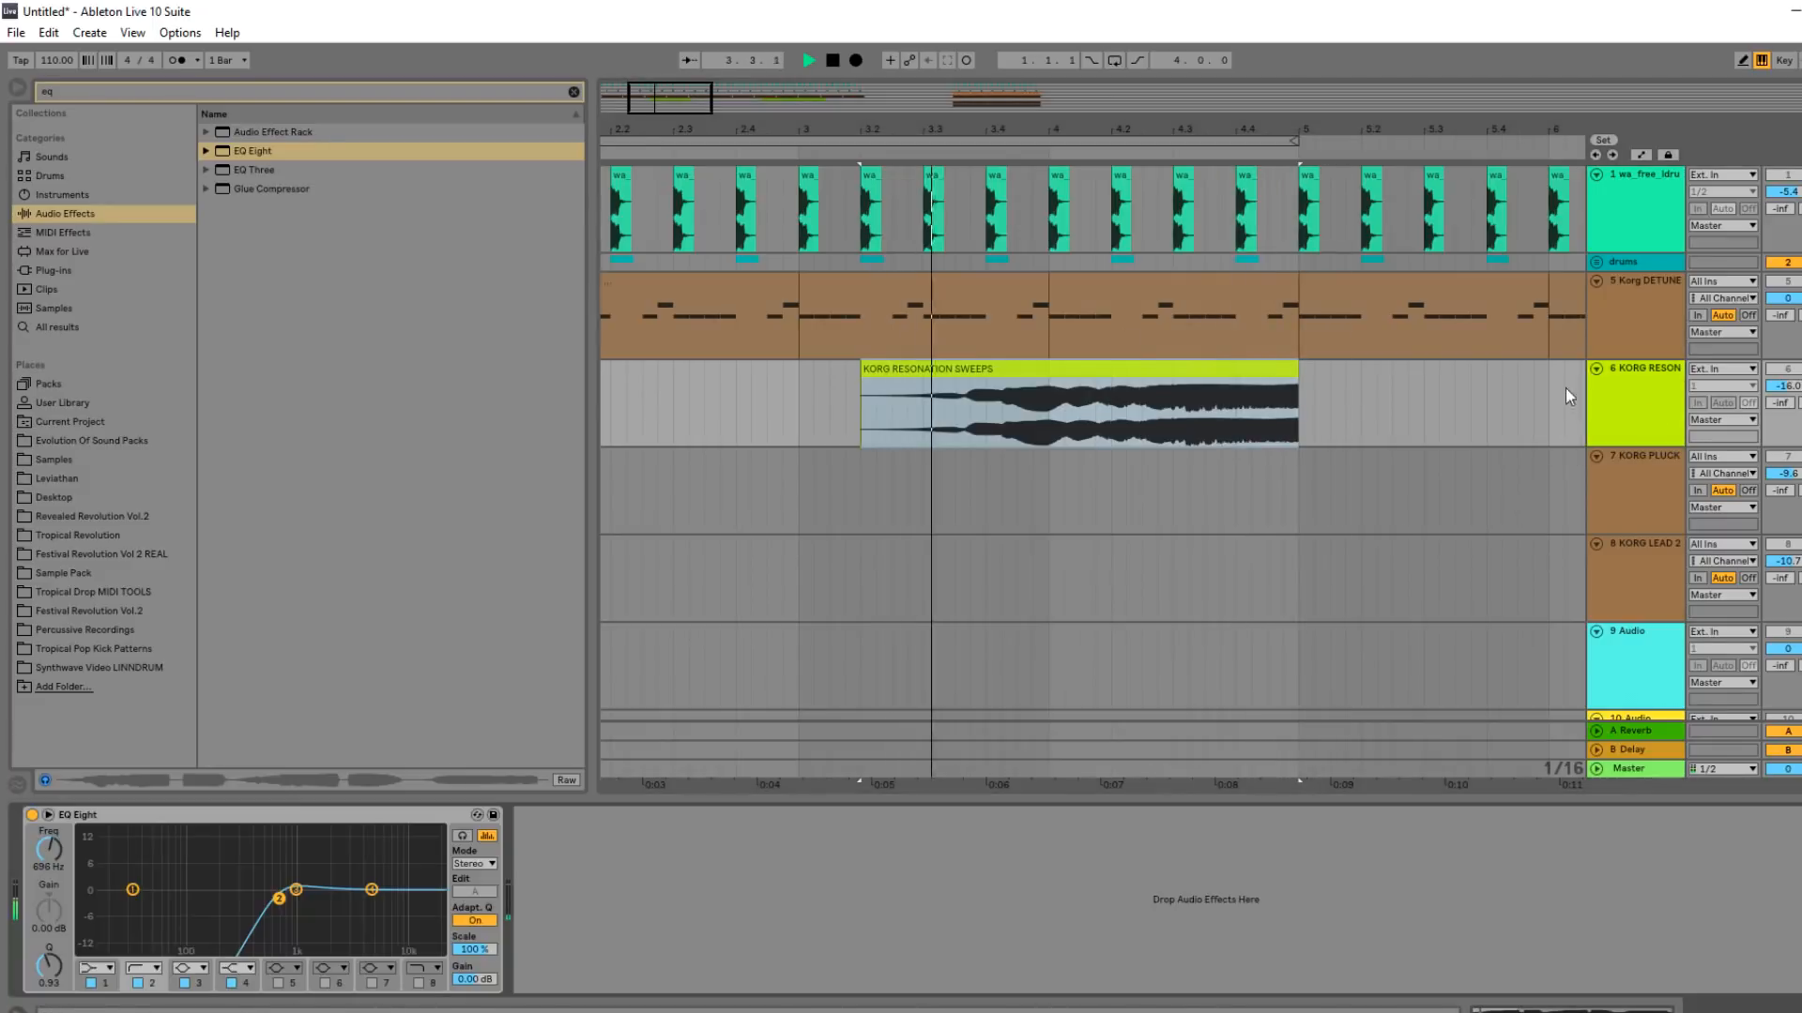
{"action": "left_click", "coordinate": [1614, 388]}
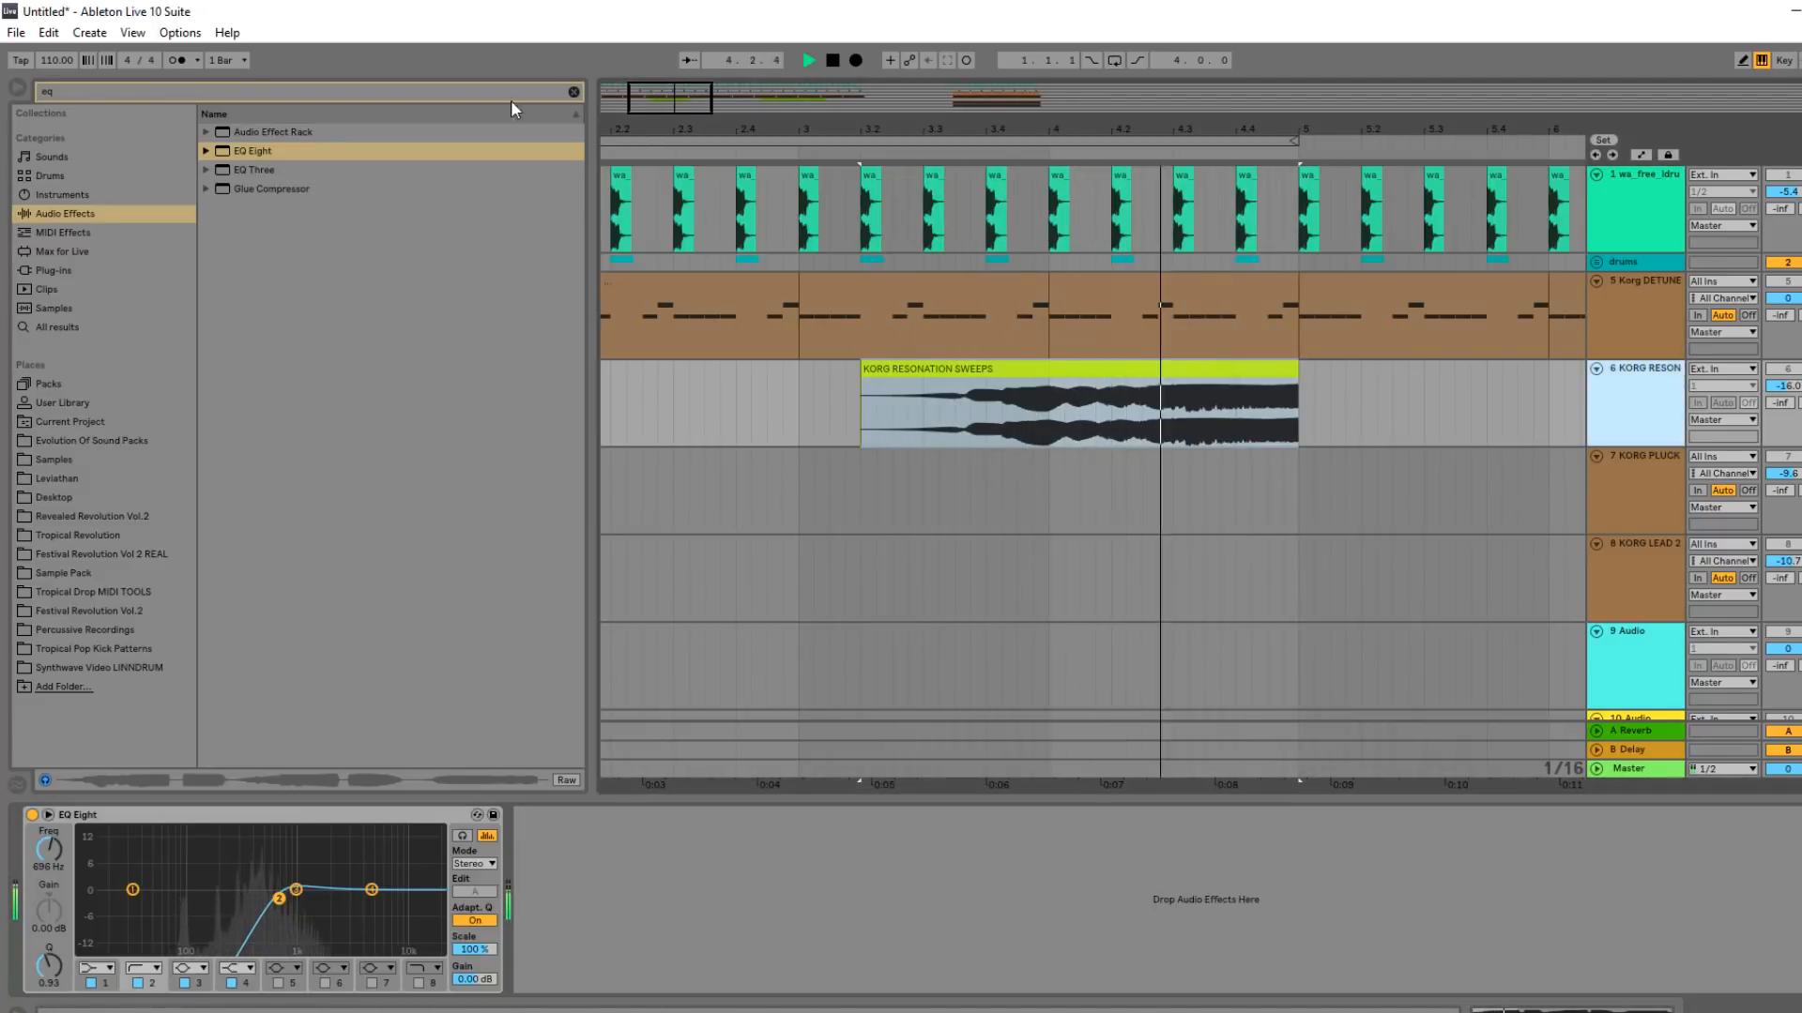
{"action": "left_click", "coordinate": [573, 92]}
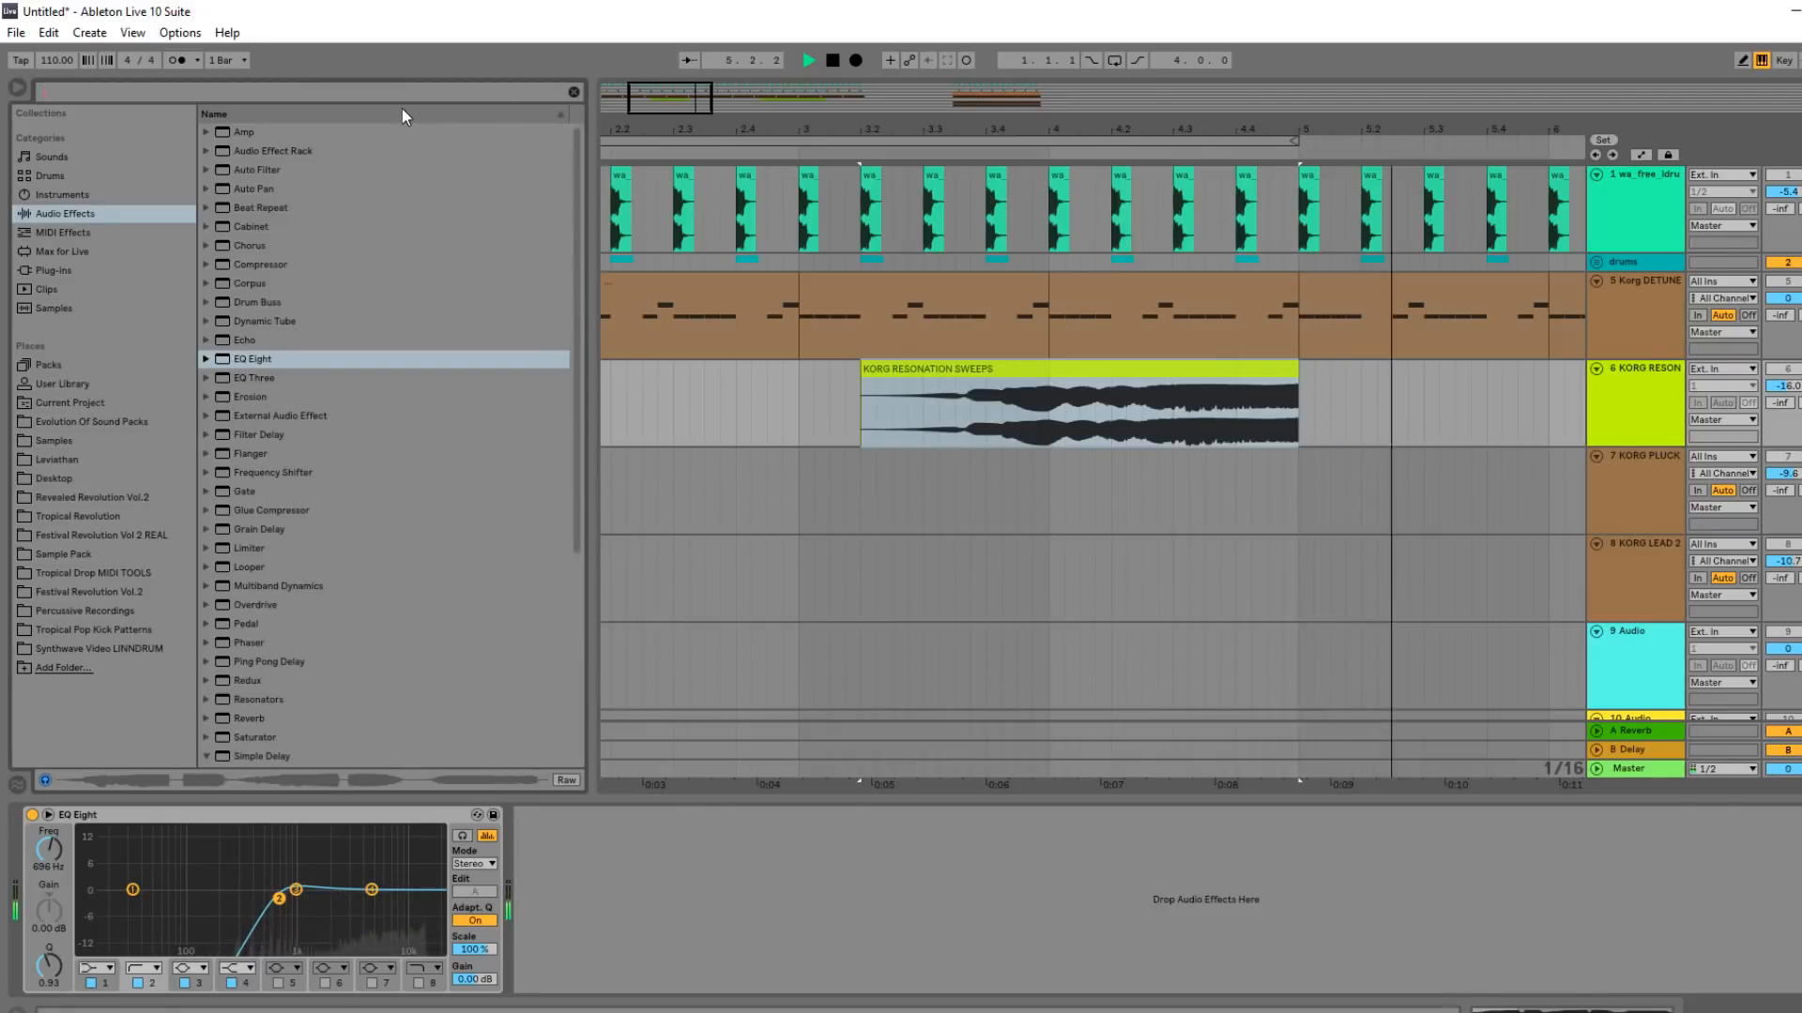
{"action": "type", "text": "SOOTHE"}
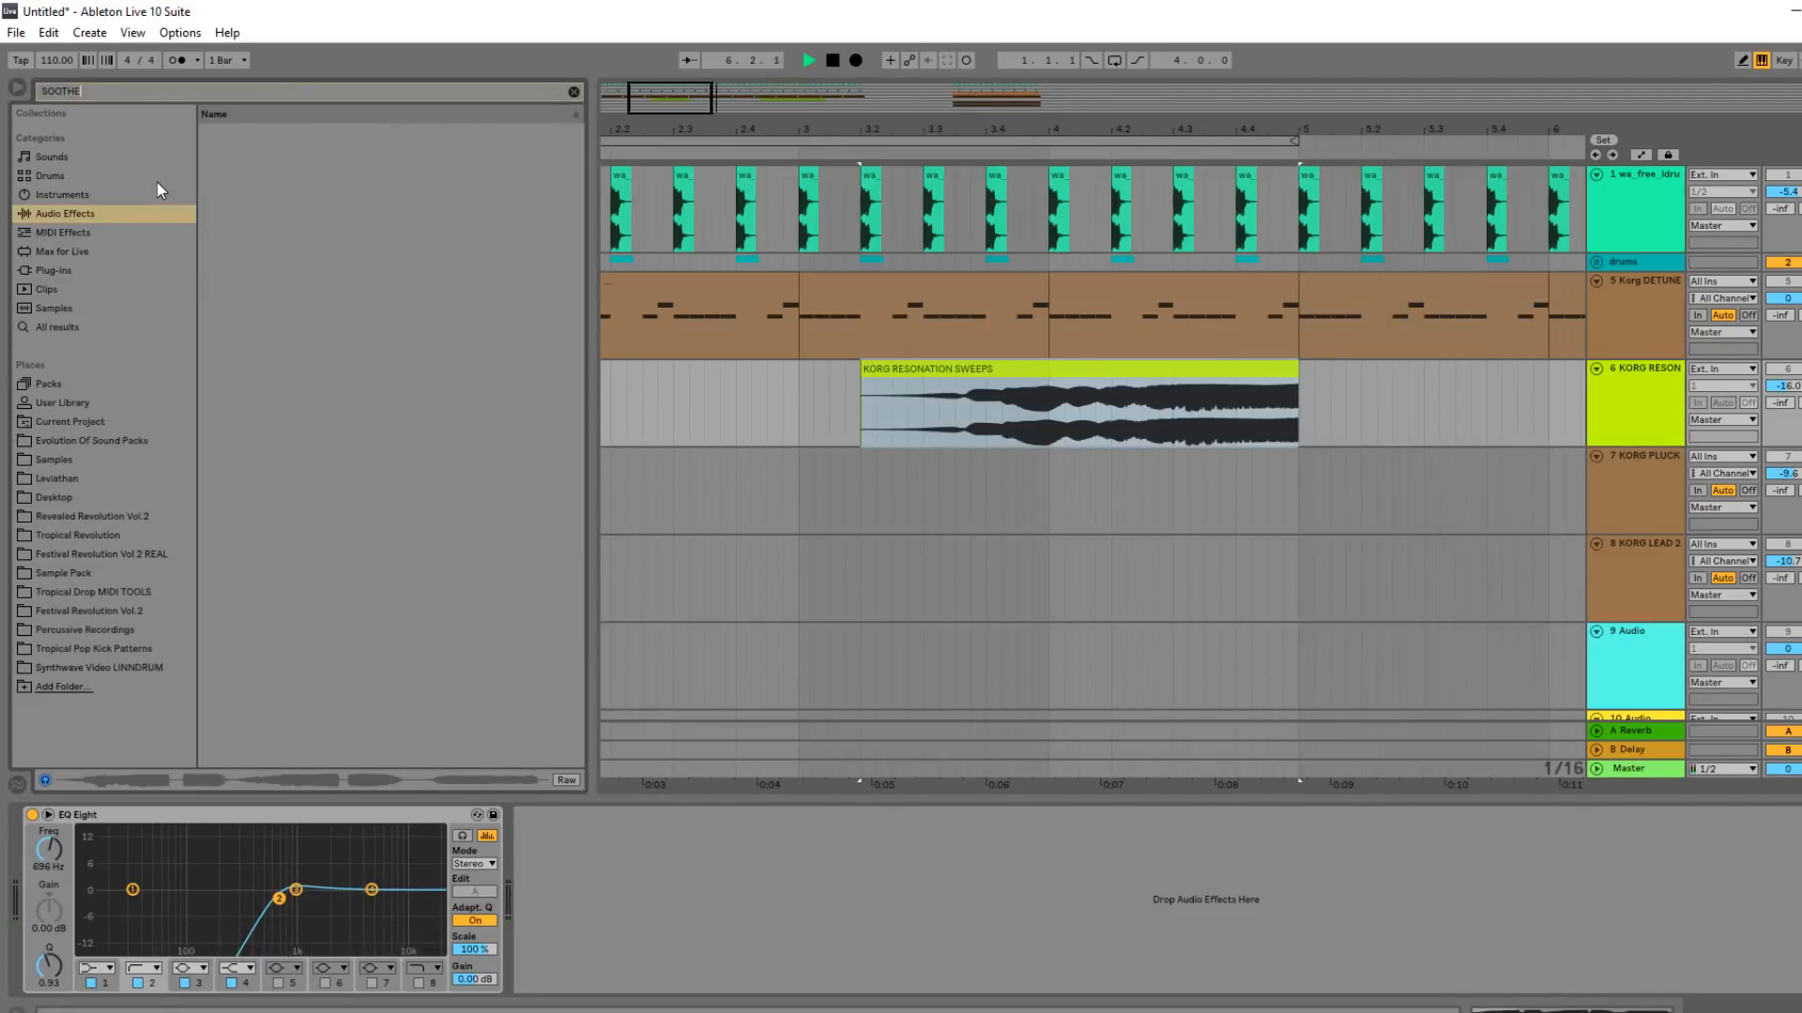
{"action": "left_click", "coordinate": [29, 270]}
{"action": "left_click", "coordinate": [229, 151]}
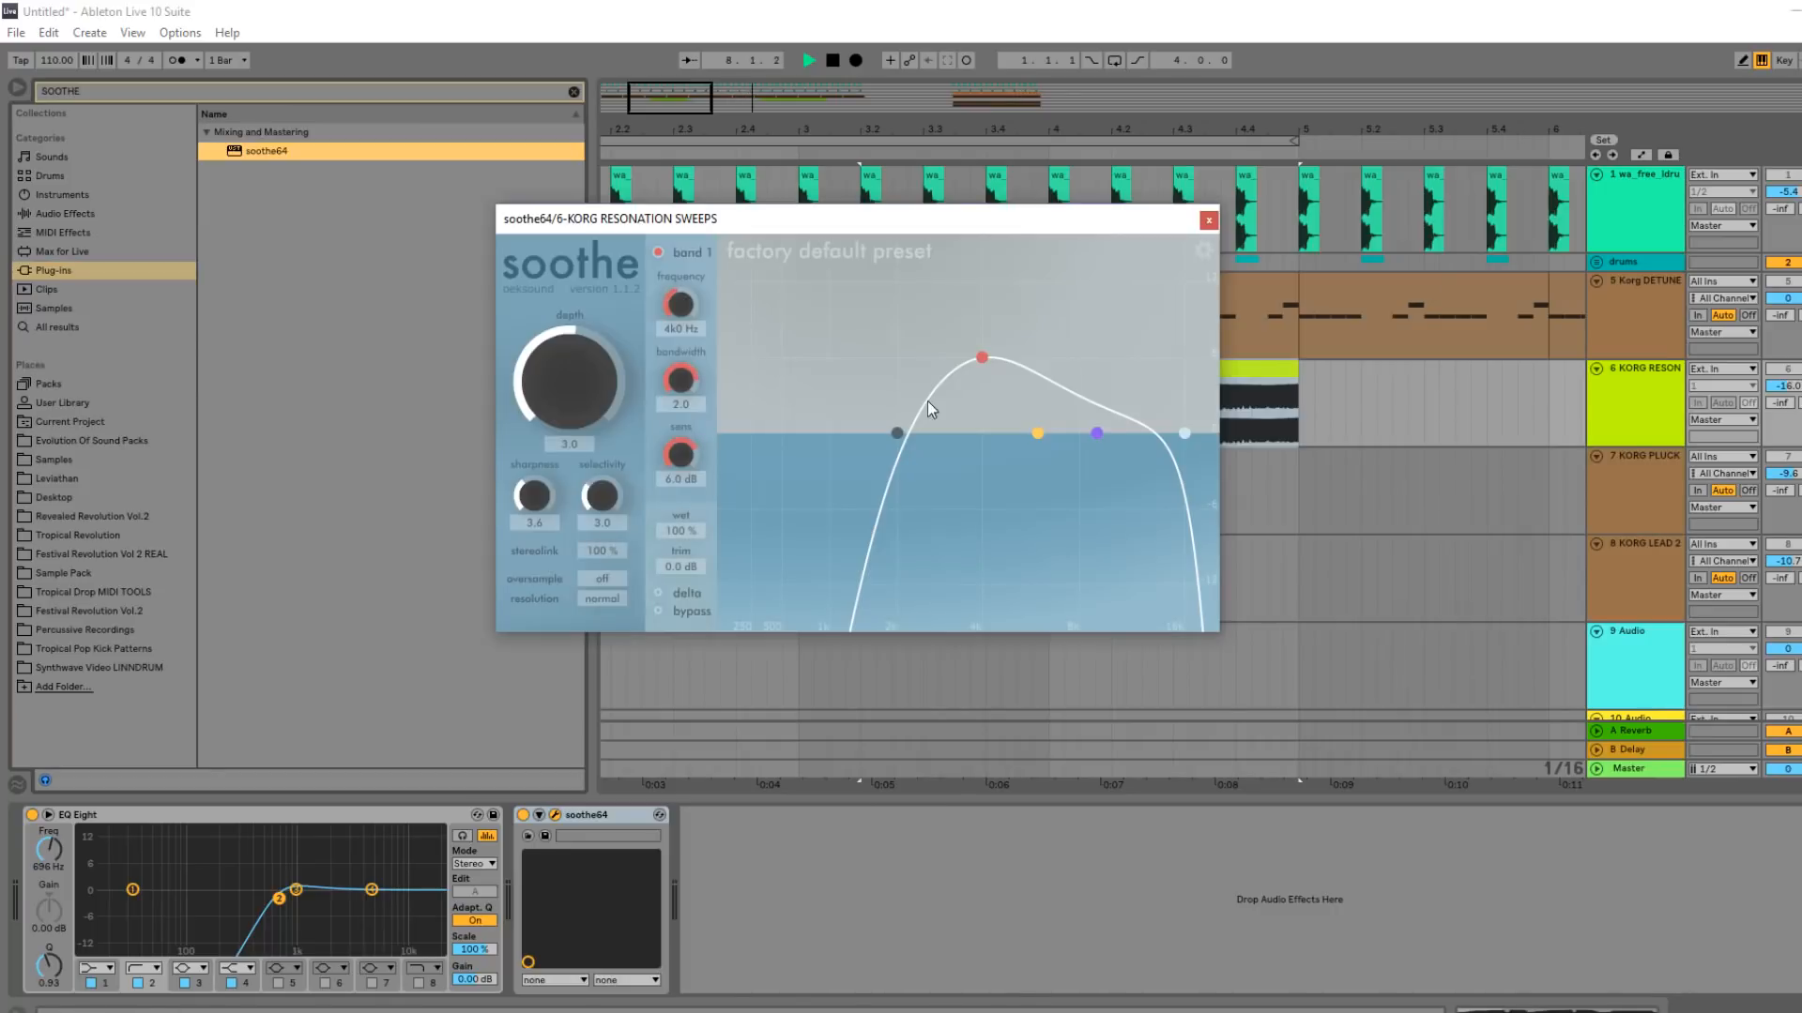
Set soothe's depth to 12.6 and its low band to about 893 Hz during playback, and close its window.
{"action": "key", "text": "space"}
{"action": "left_click_drag", "start_coordinate": [899, 437], "coordinate": [830, 438]}
{"action": "left_click_drag", "start_coordinate": [843, 222], "coordinate": [909, 531]}
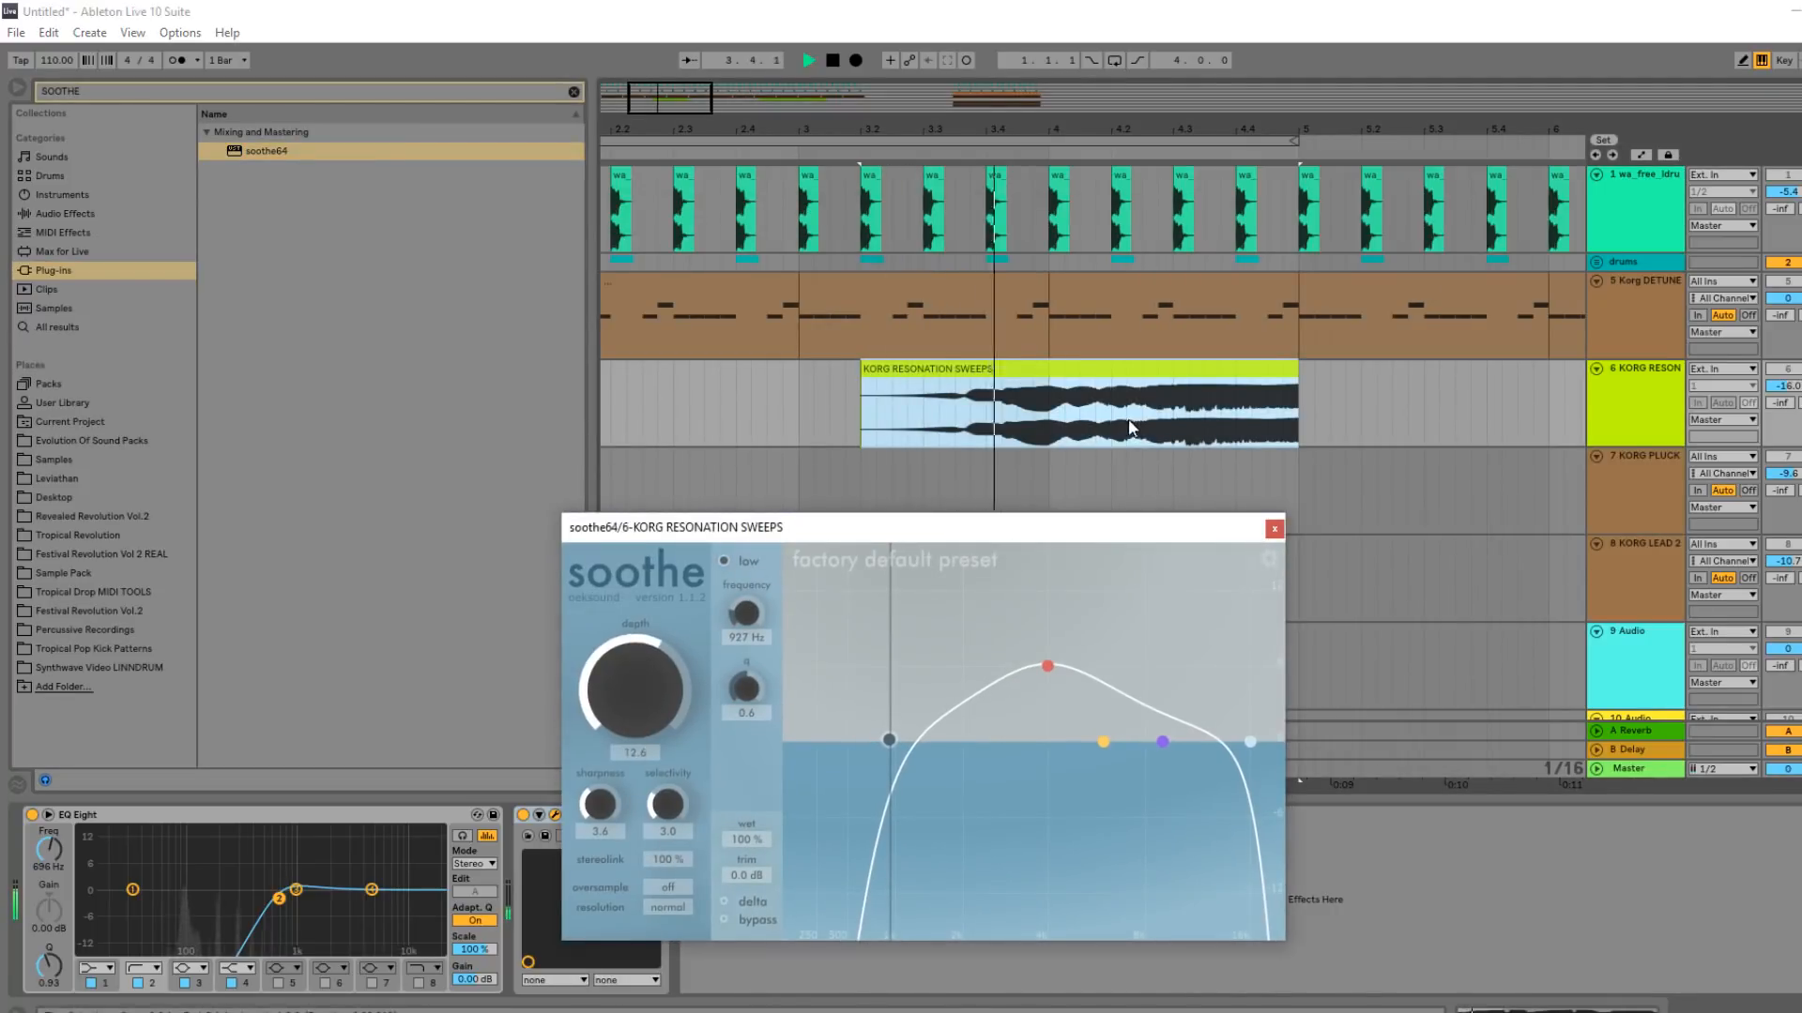
{"action": "left_click_drag", "start_coordinate": [898, 739], "coordinate": [894, 738]}
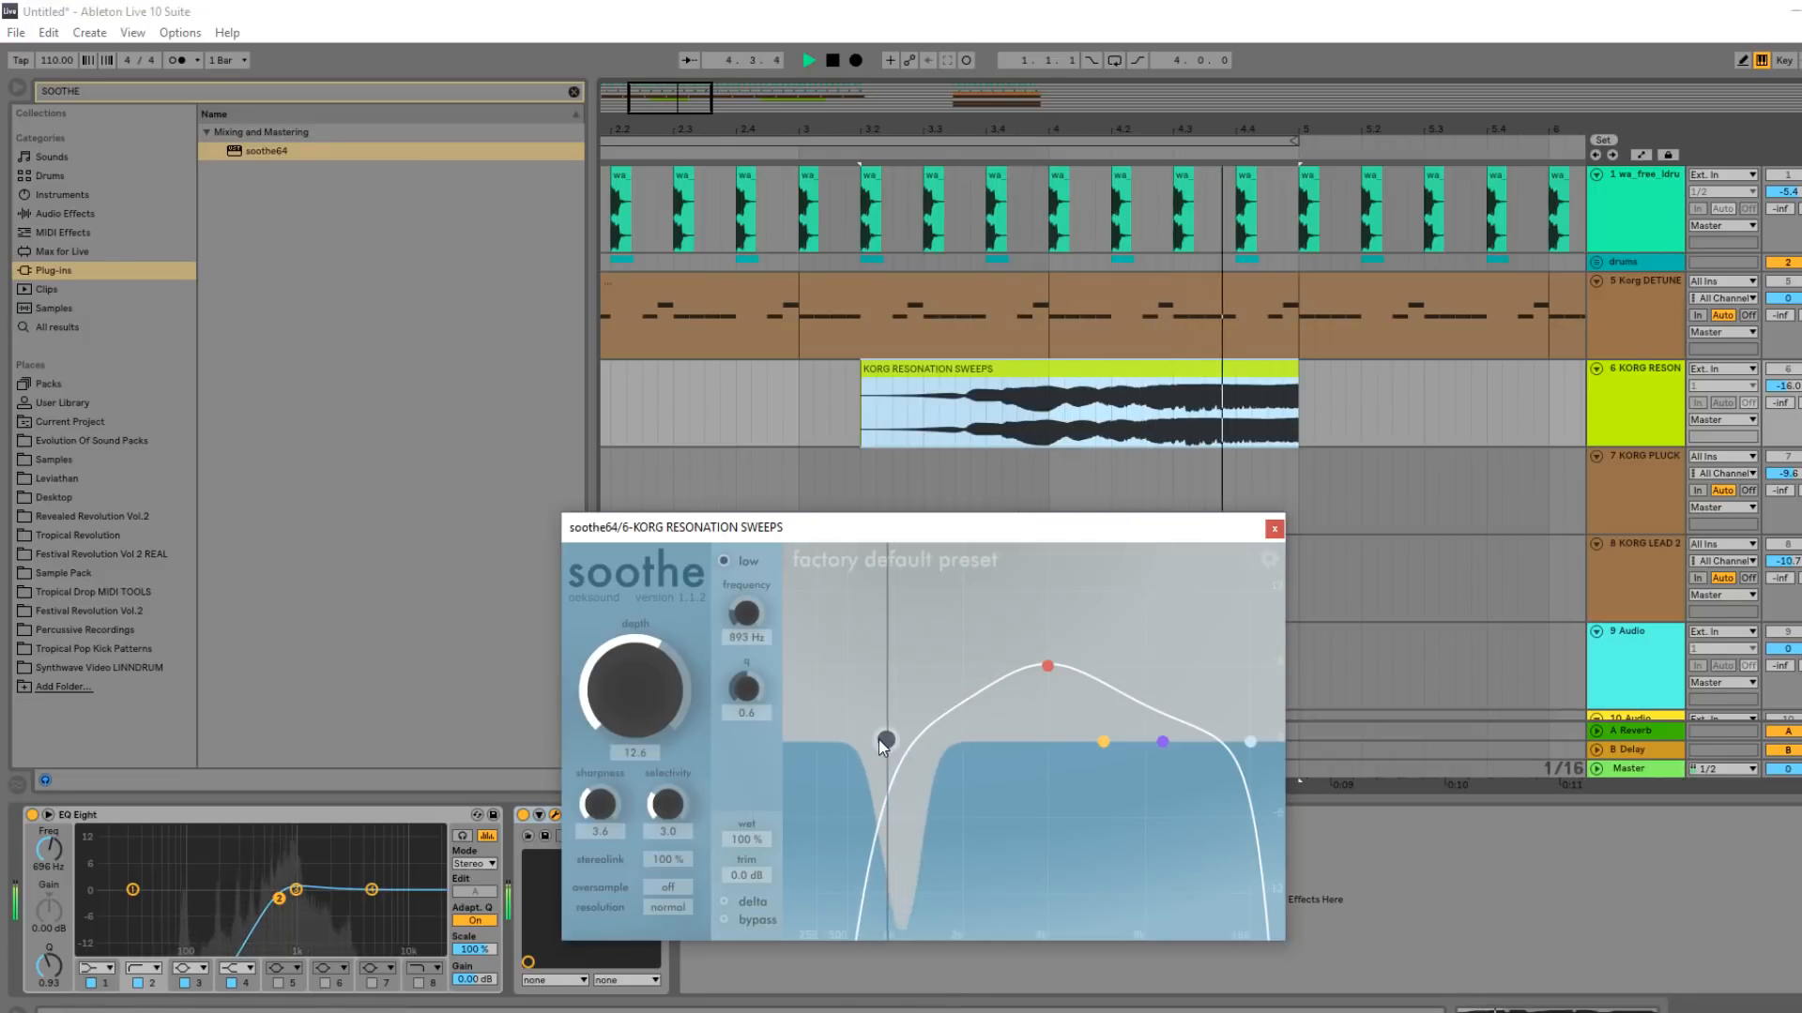
{"action": "key", "text": "space"}
{"action": "left_click", "coordinate": [1274, 529]}
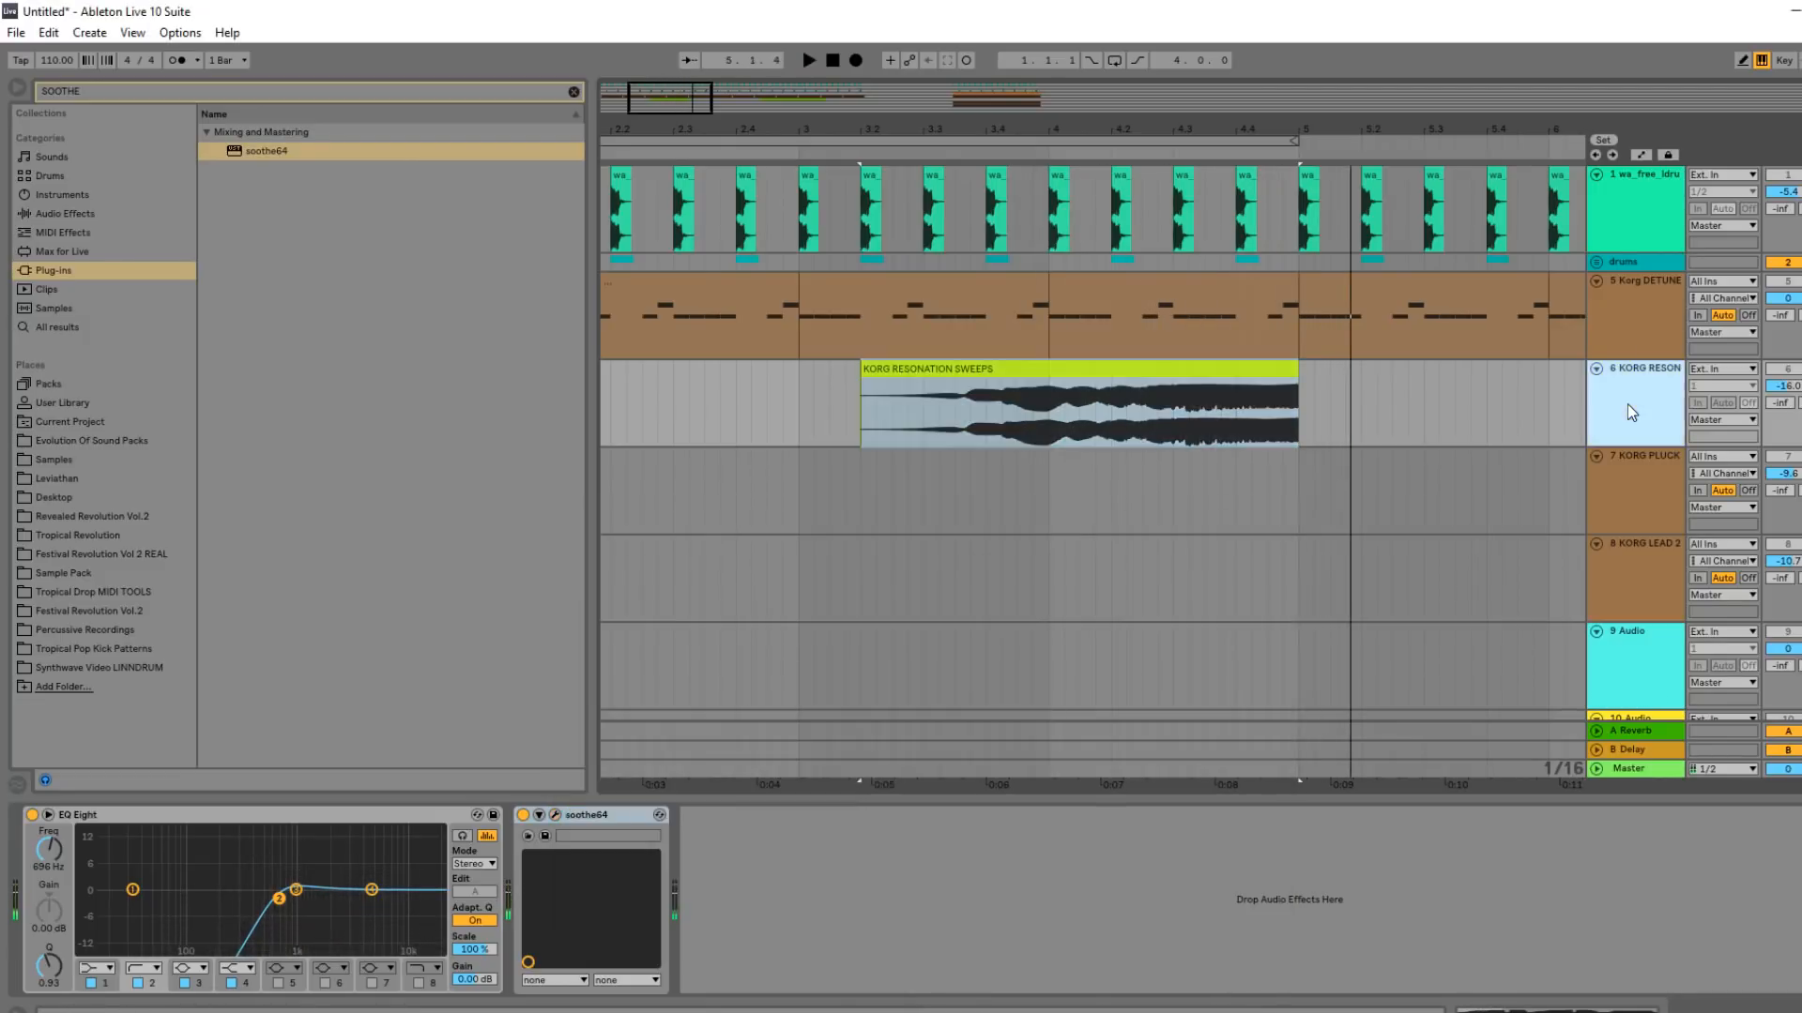
Set the KORG RESONATION track's volume to -8.3 dB and raise its reverb and delay sends while playing the sweep.
{"action": "left_click", "coordinate": [1783, 385]}
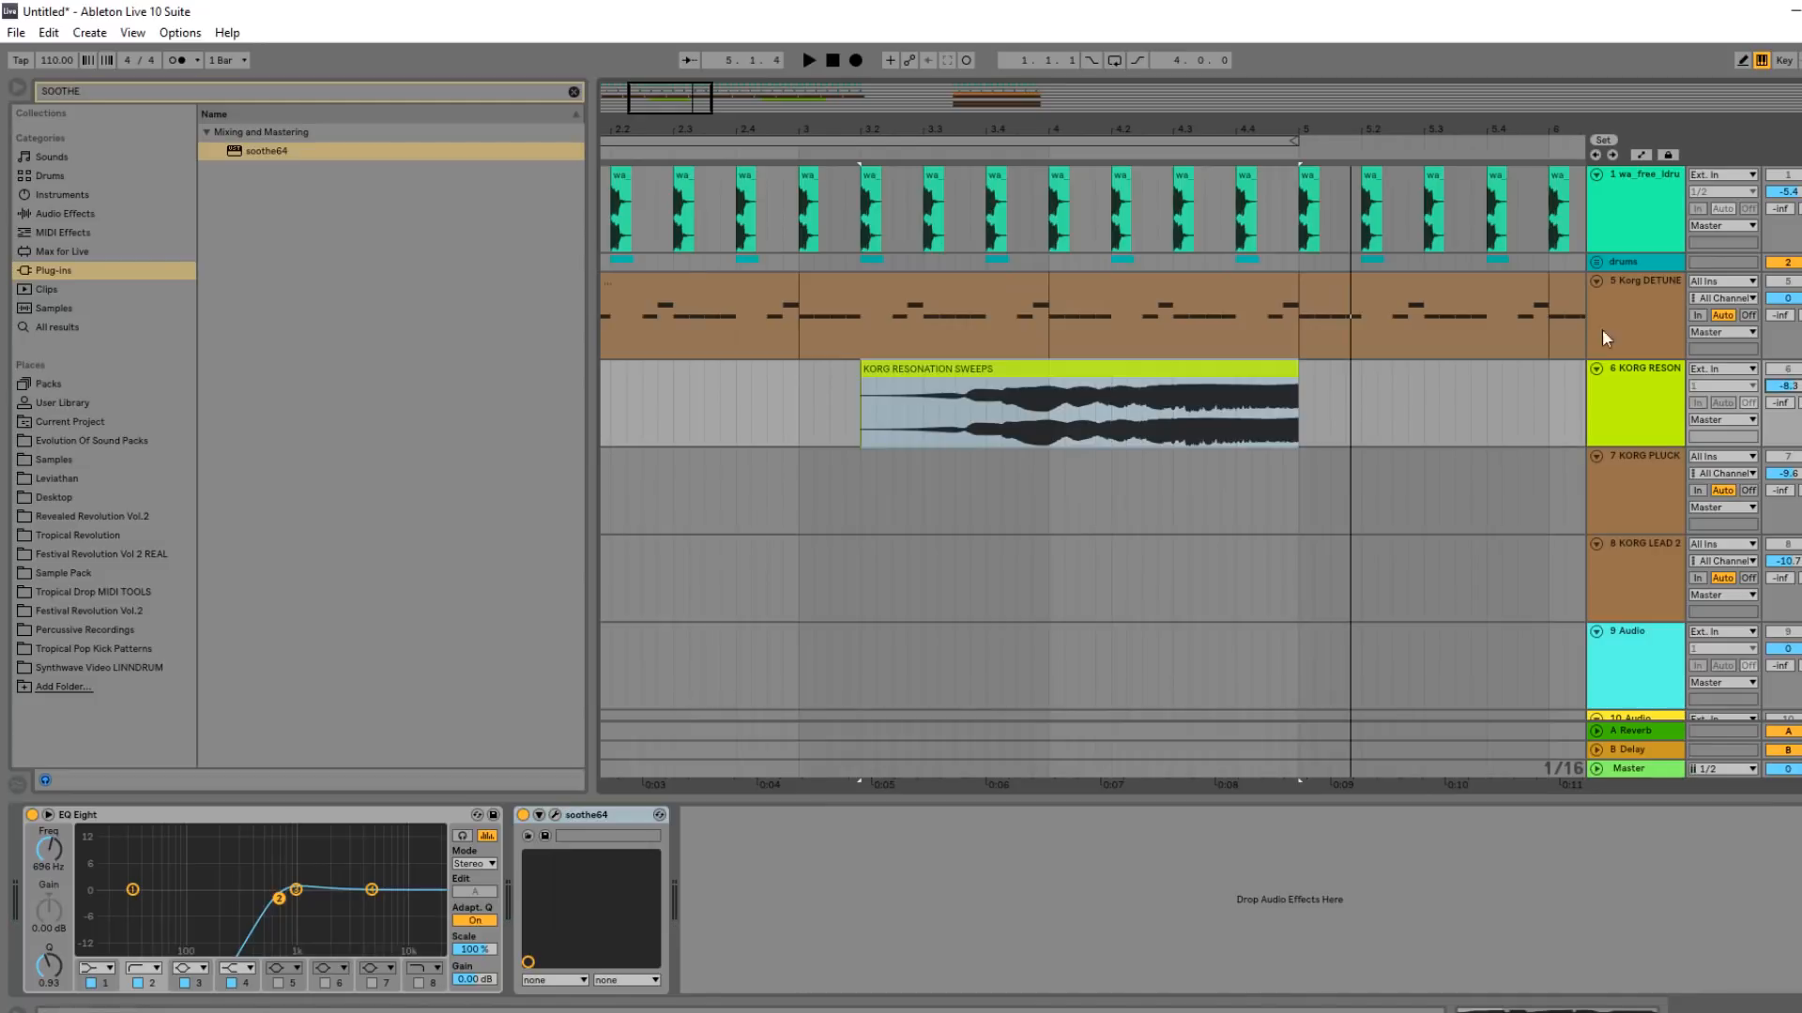
{"action": "left_click", "coordinate": [574, 91]}
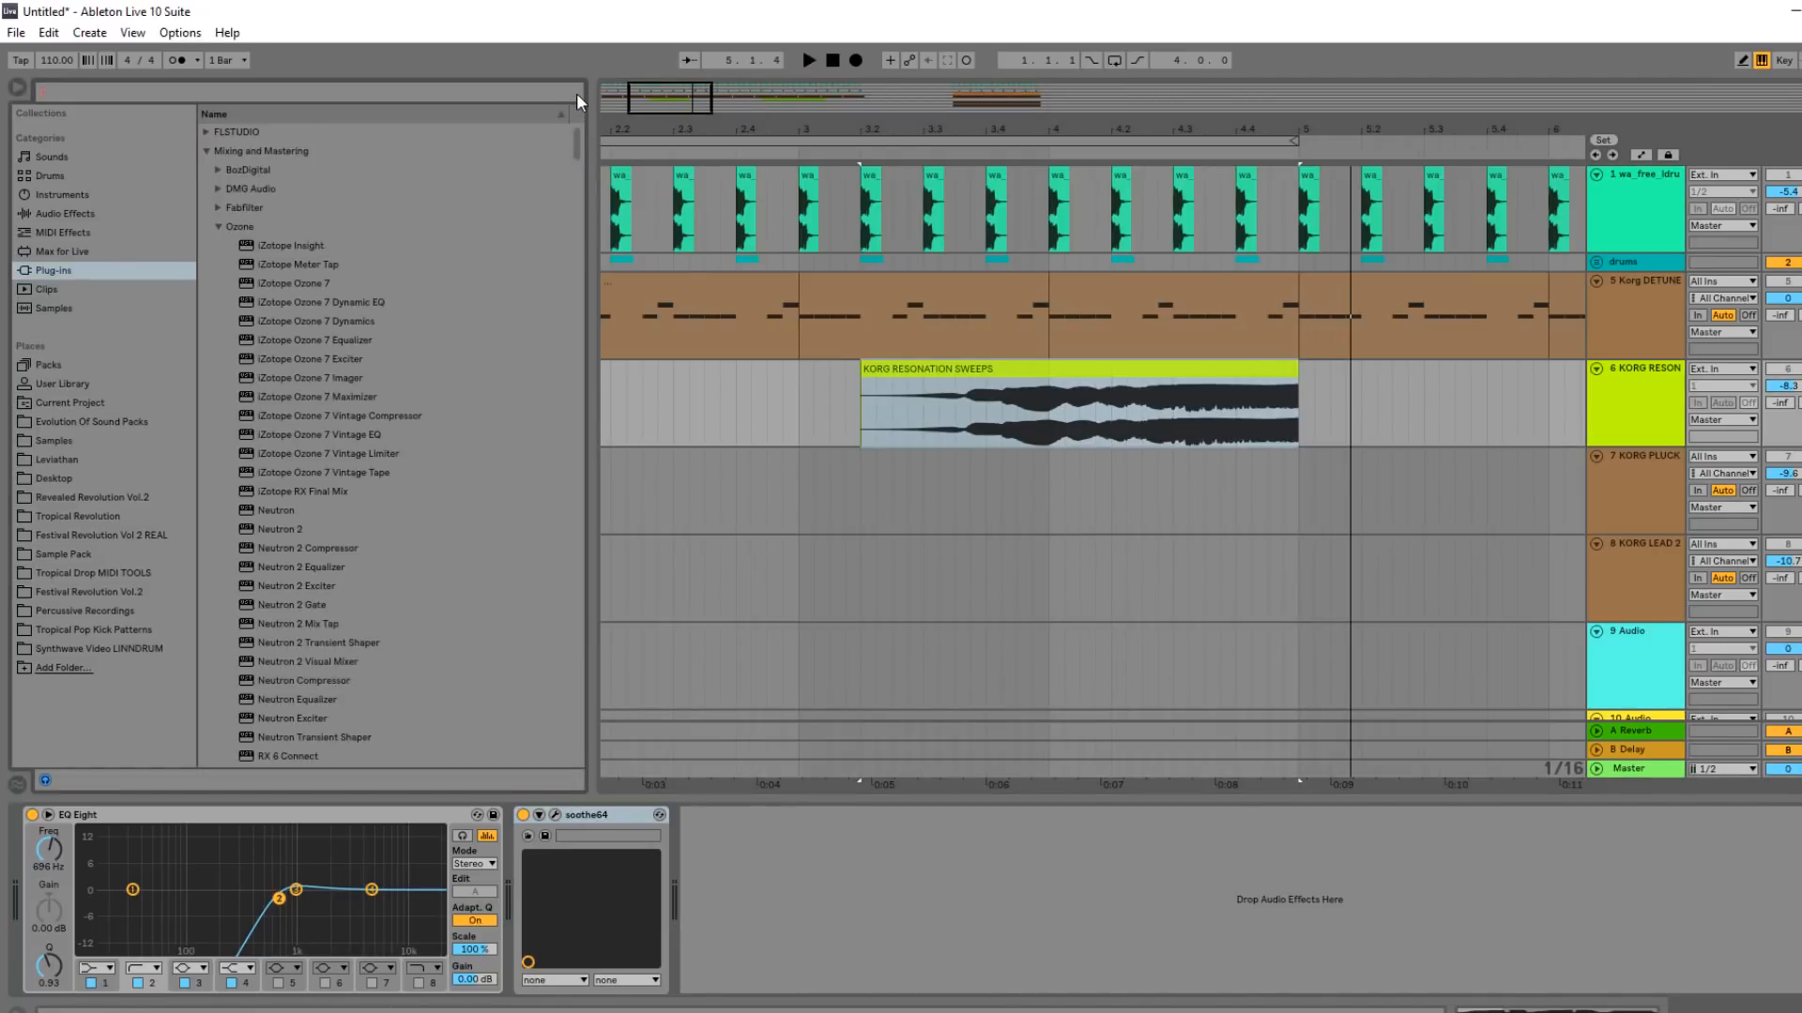
{"action": "key", "text": "Tab"}
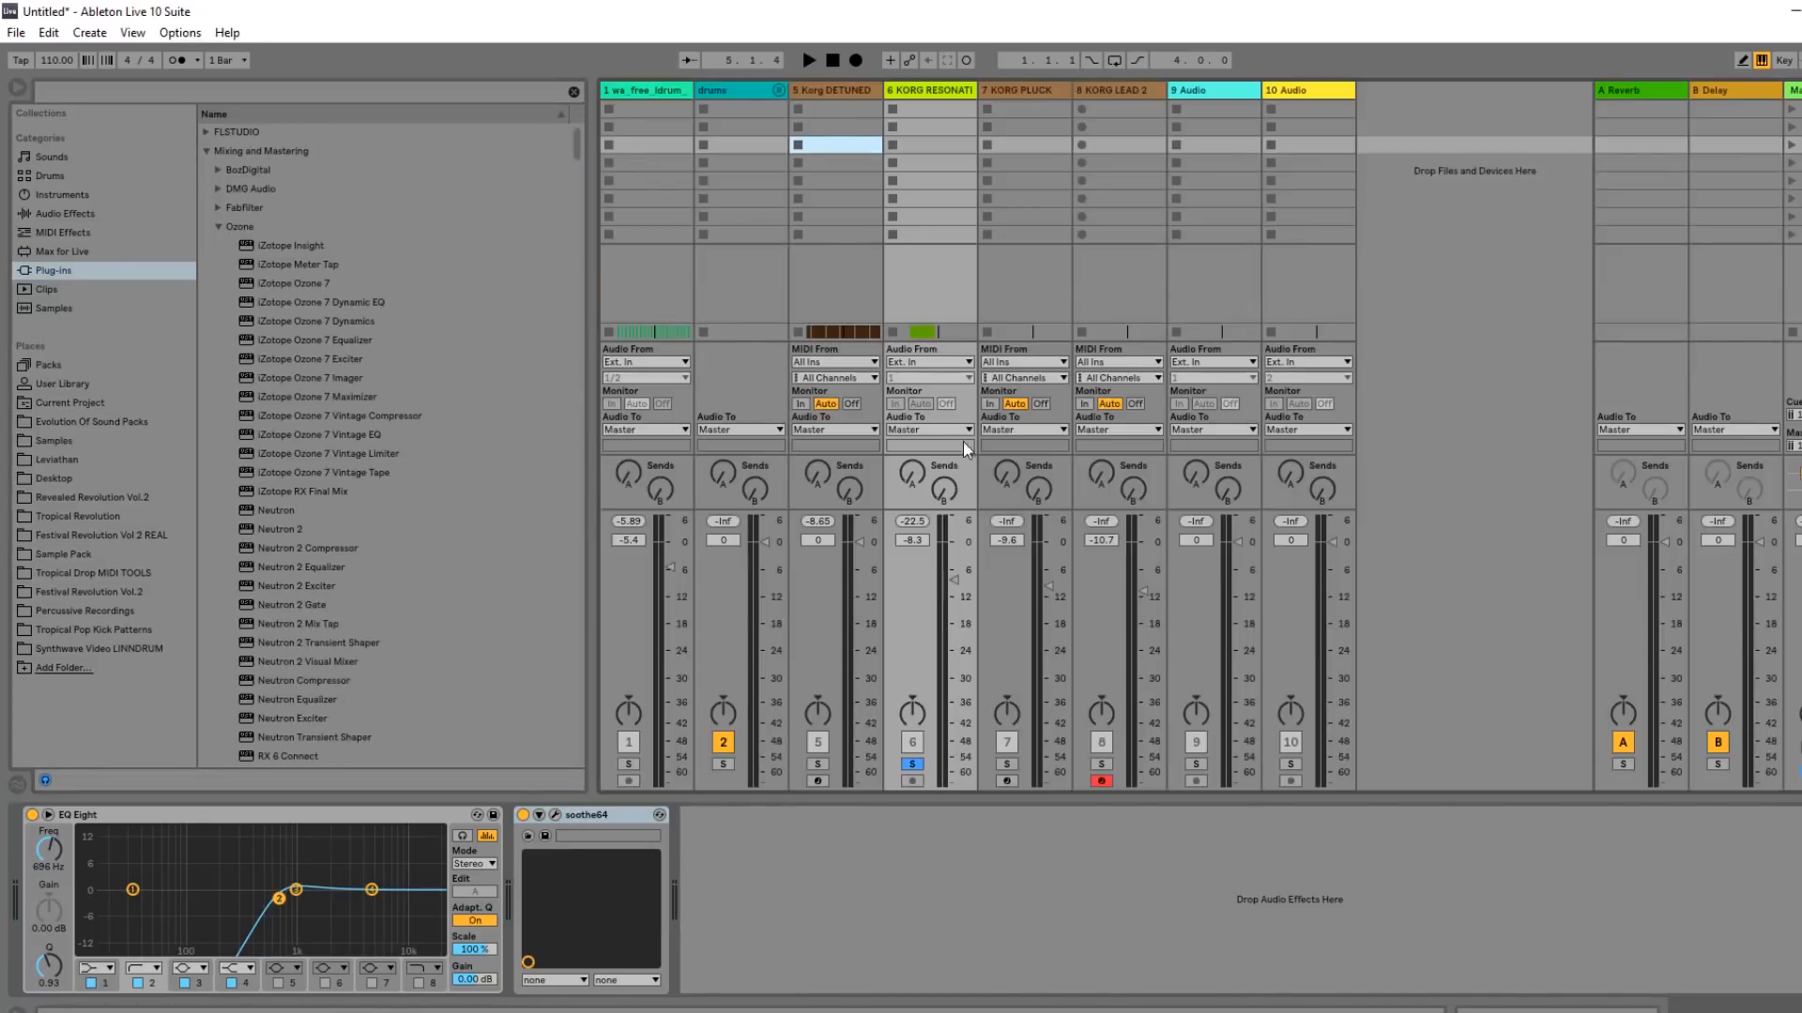
{"action": "key", "text": "space"}
{"action": "left_click_drag", "start_coordinate": [918, 482], "coordinate": [918, 473]}
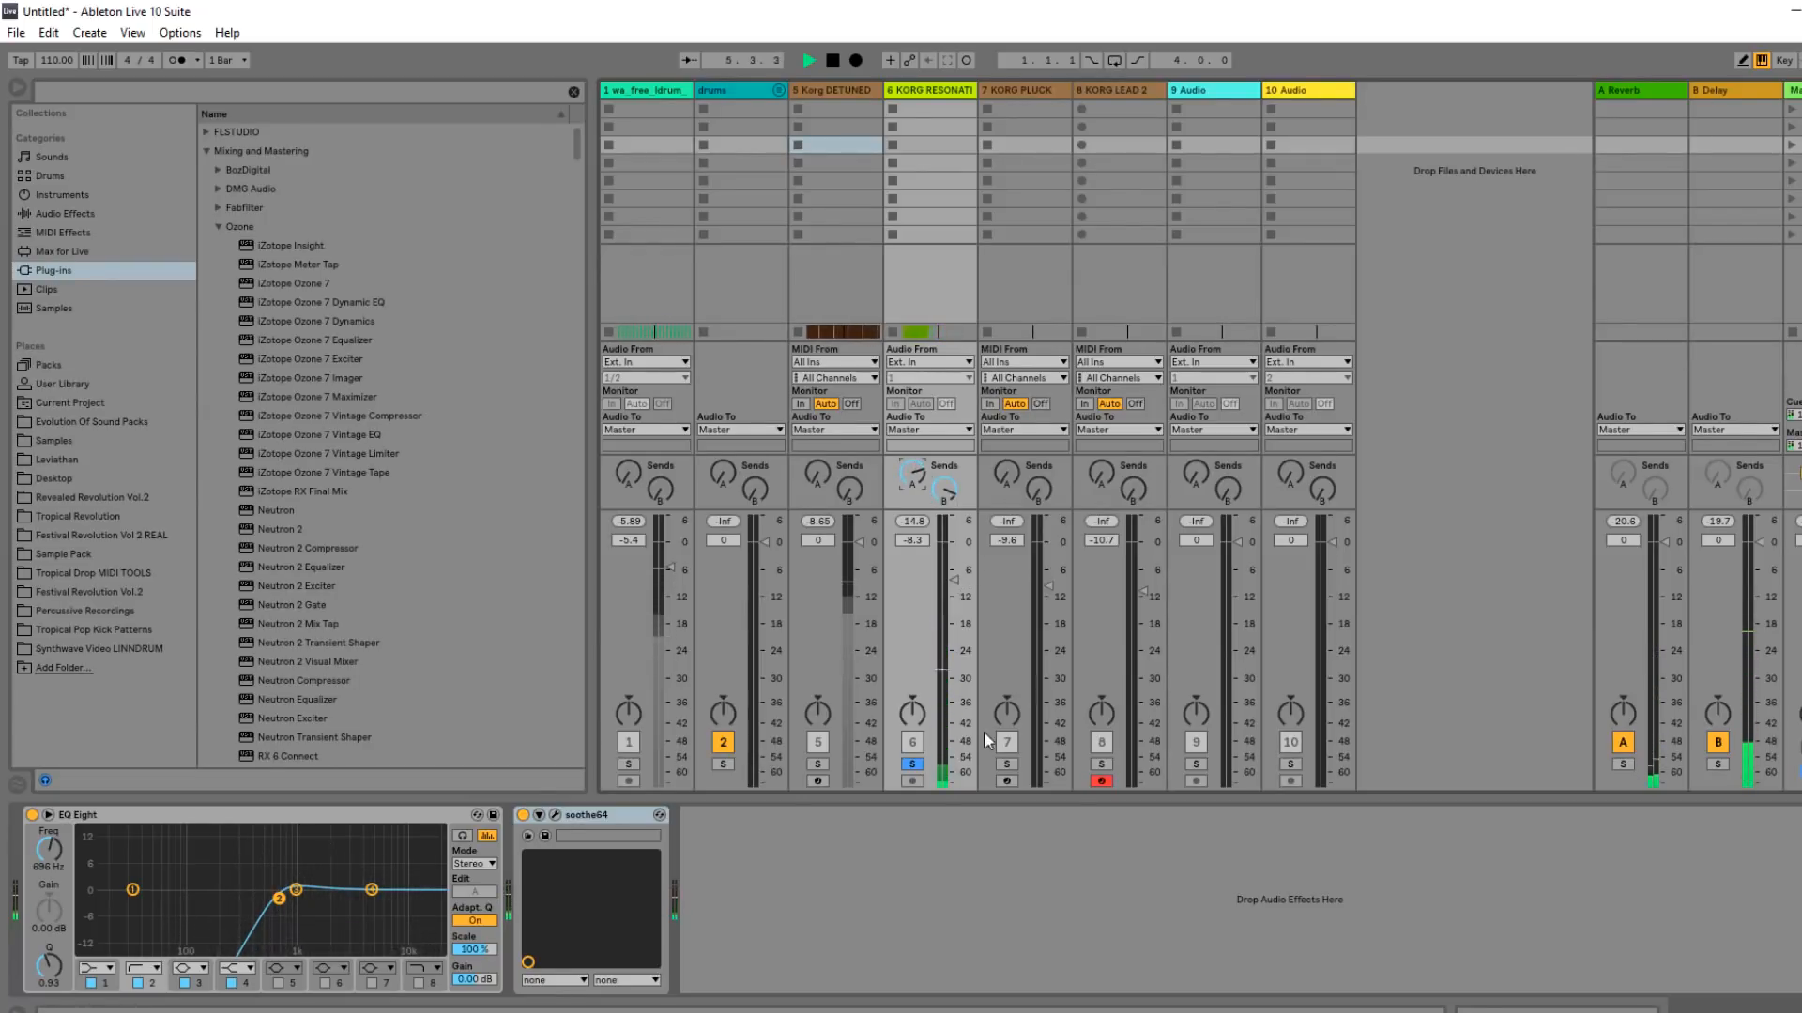
{"action": "key", "text": "Tab"}
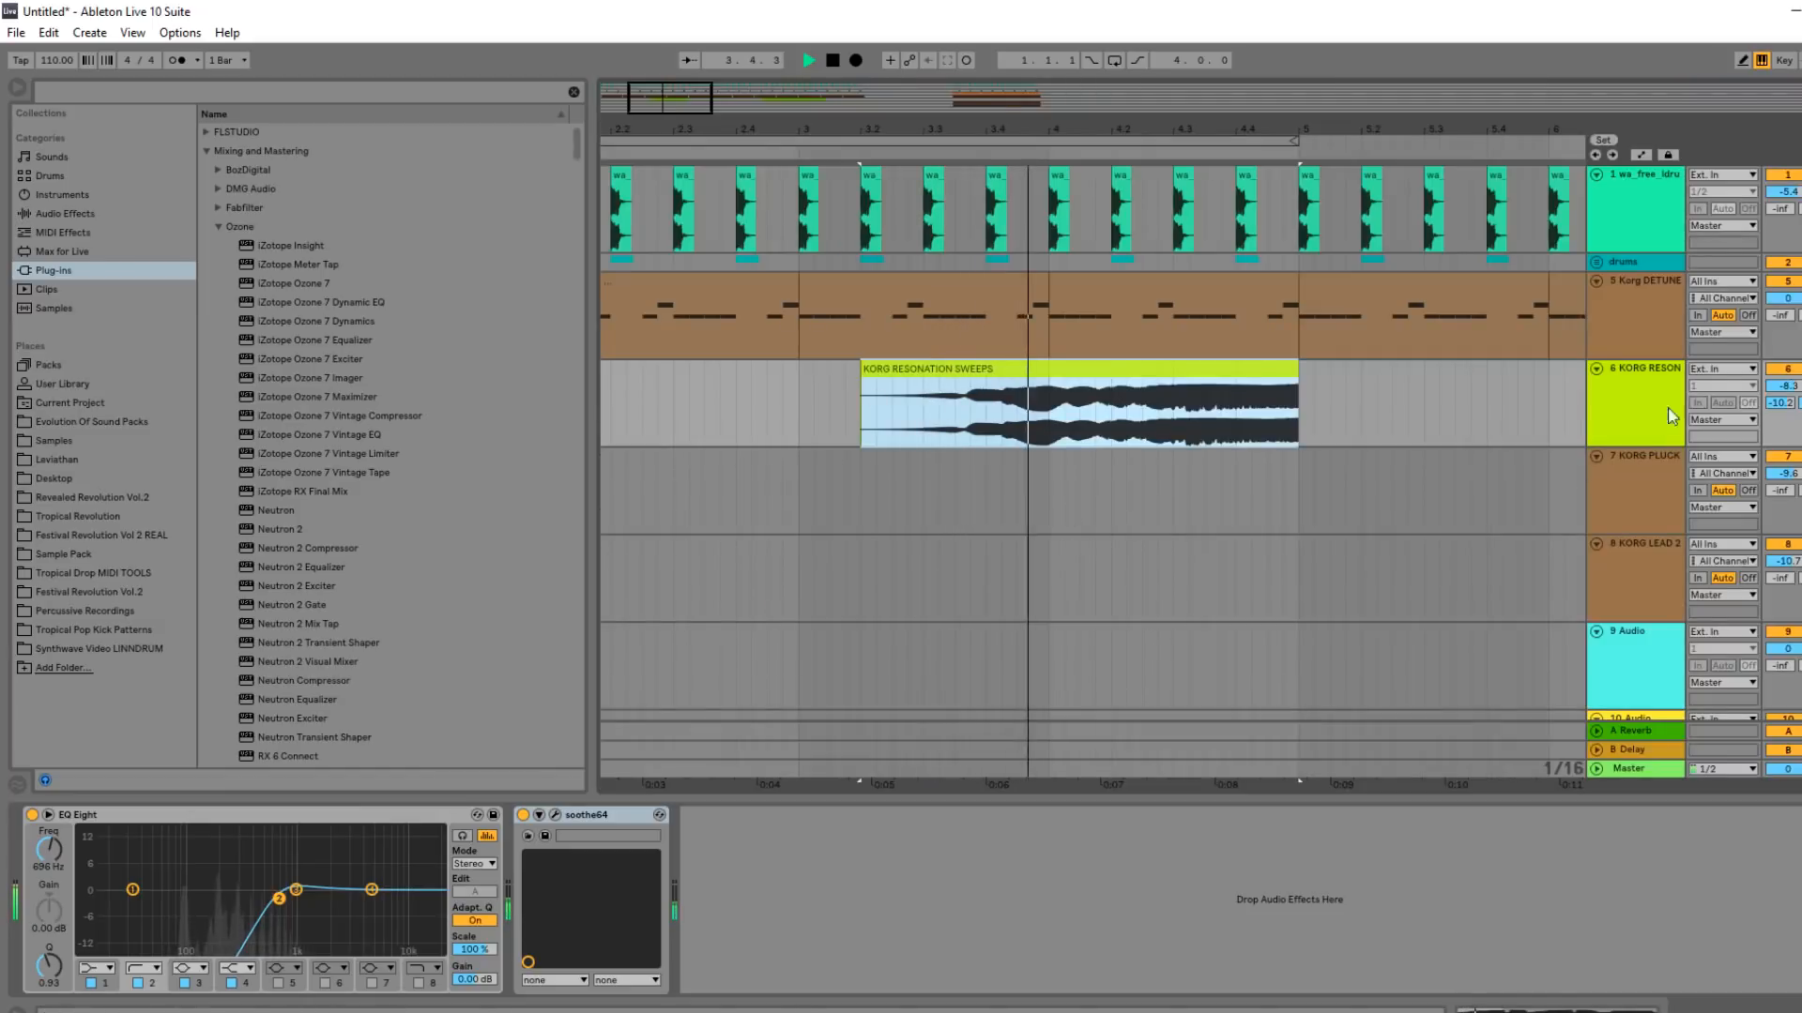
{"action": "scroll", "coordinate": [1123, 306], "scroll_direction": "down", "scroll_amount": 5}
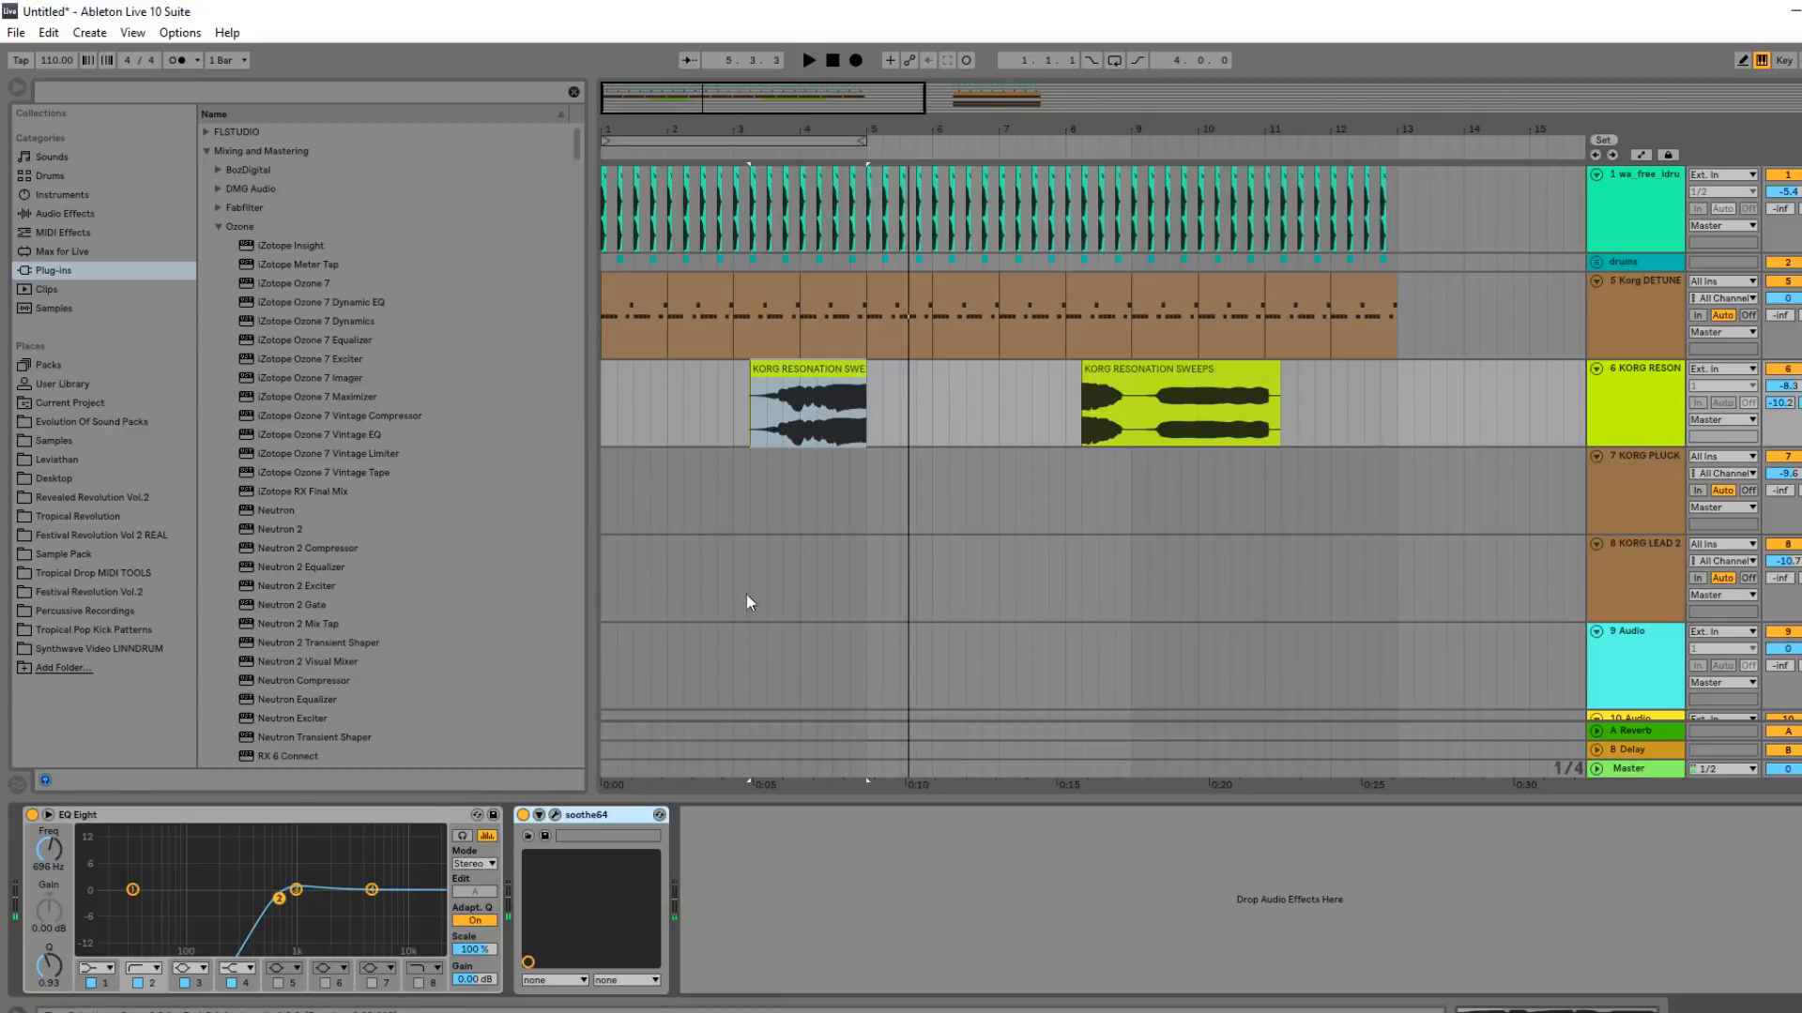
Remove the existing Delay device from return track B.
{"action": "key", "text": "Tab"}
{"action": "left_click", "coordinate": [1760, 93]}
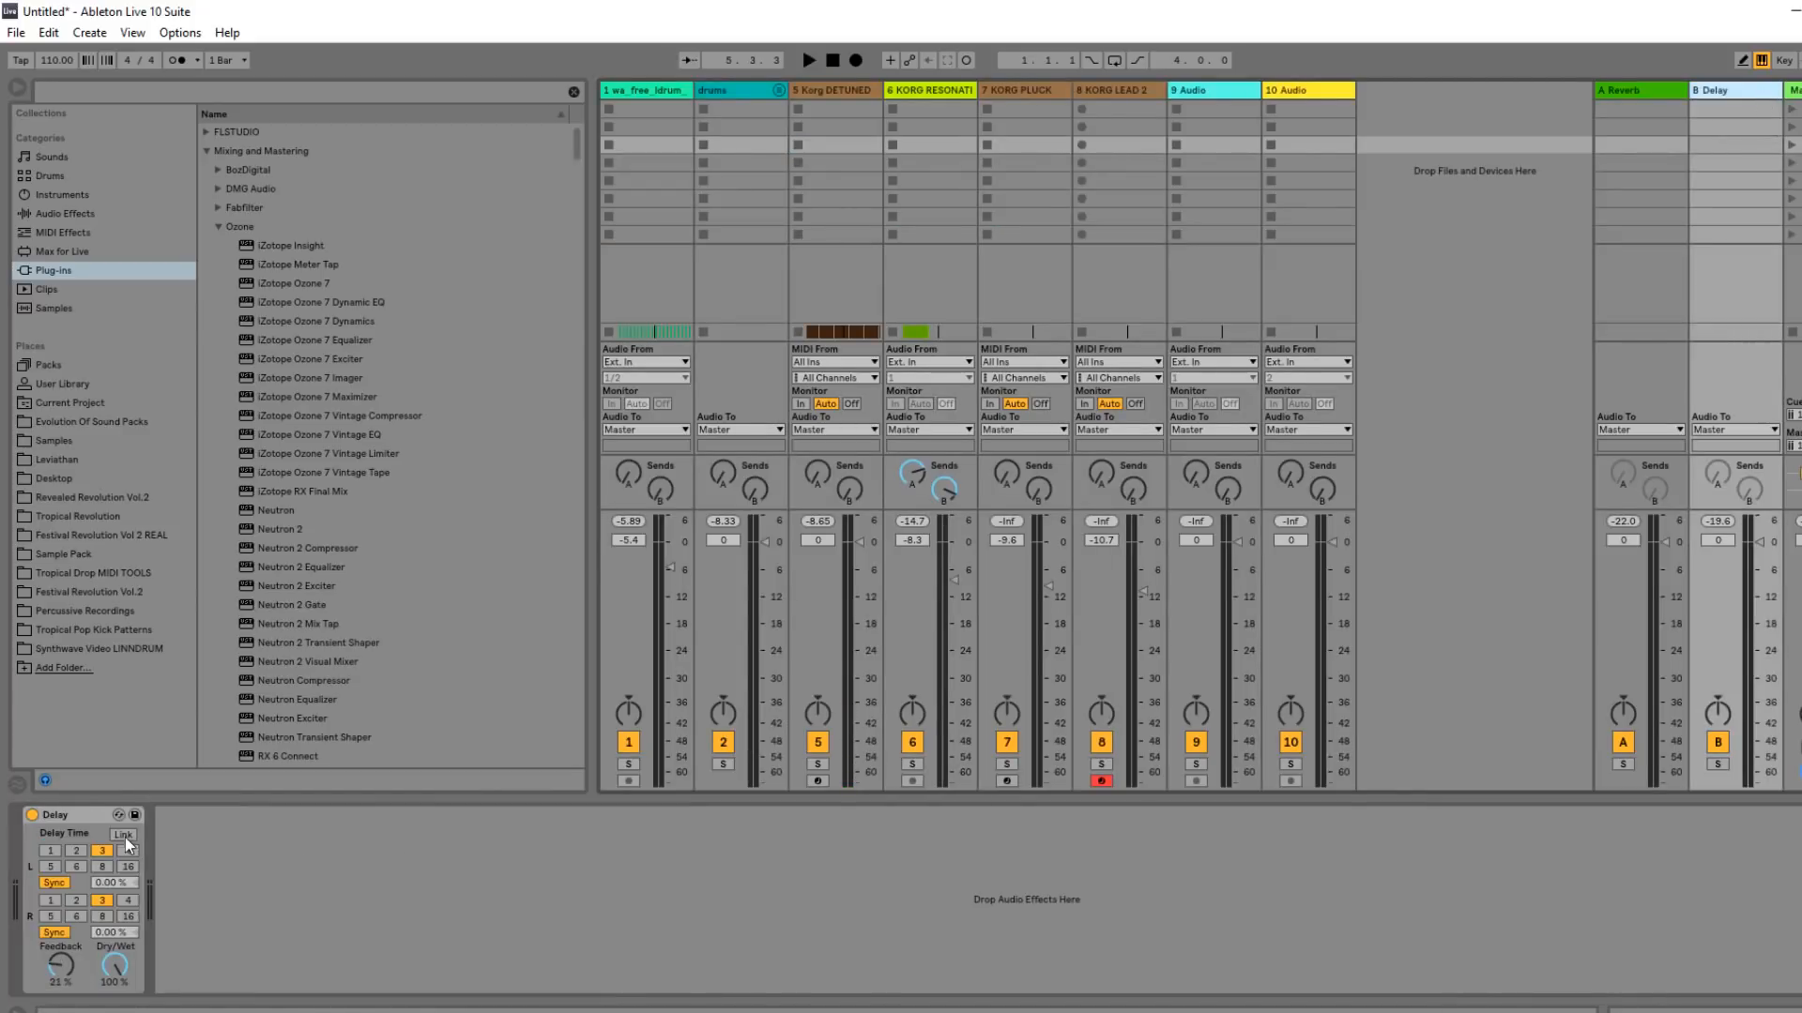
{"action": "left_click", "coordinate": [92, 818]}
{"action": "key", "text": "Delete"}
Add a Ping Pong Delay to return track B and set its dry/wet to 100%.
{"action": "left_click", "coordinate": [119, 233]}
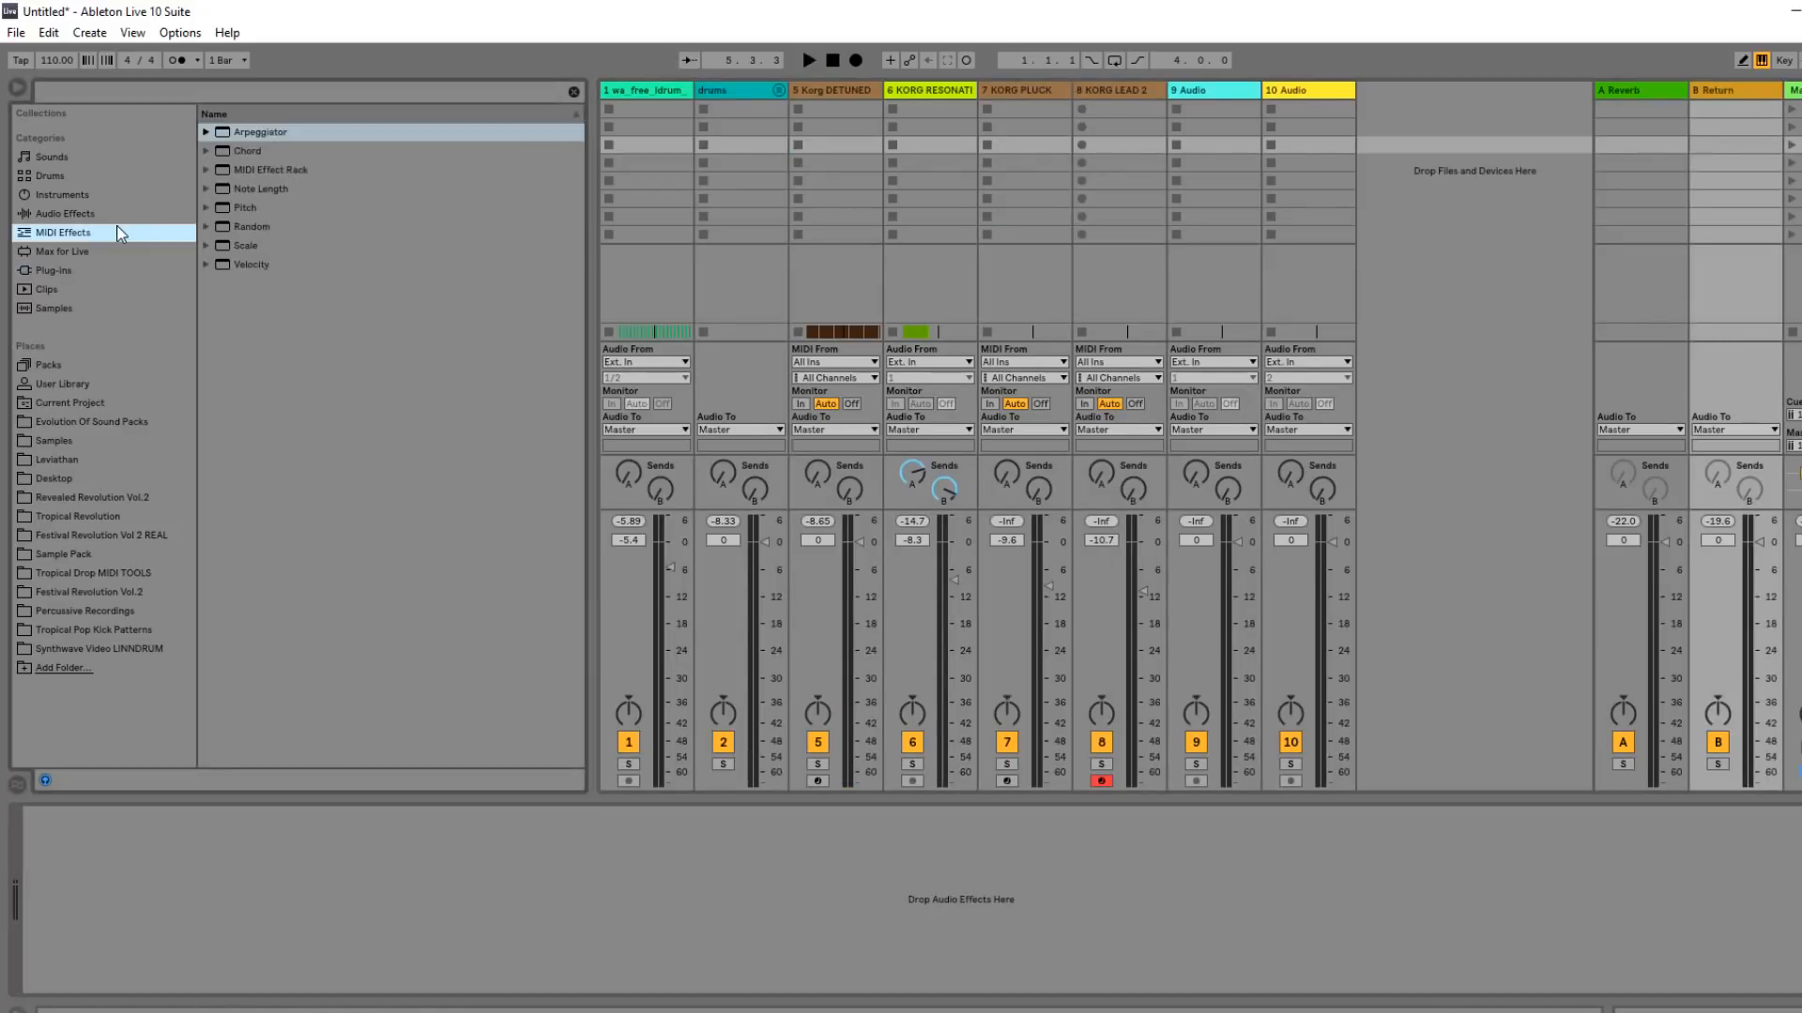
{"action": "left_click", "coordinate": [118, 214]}
{"action": "left_click", "coordinate": [158, 88]}
{"action": "type", "text": "ping"}
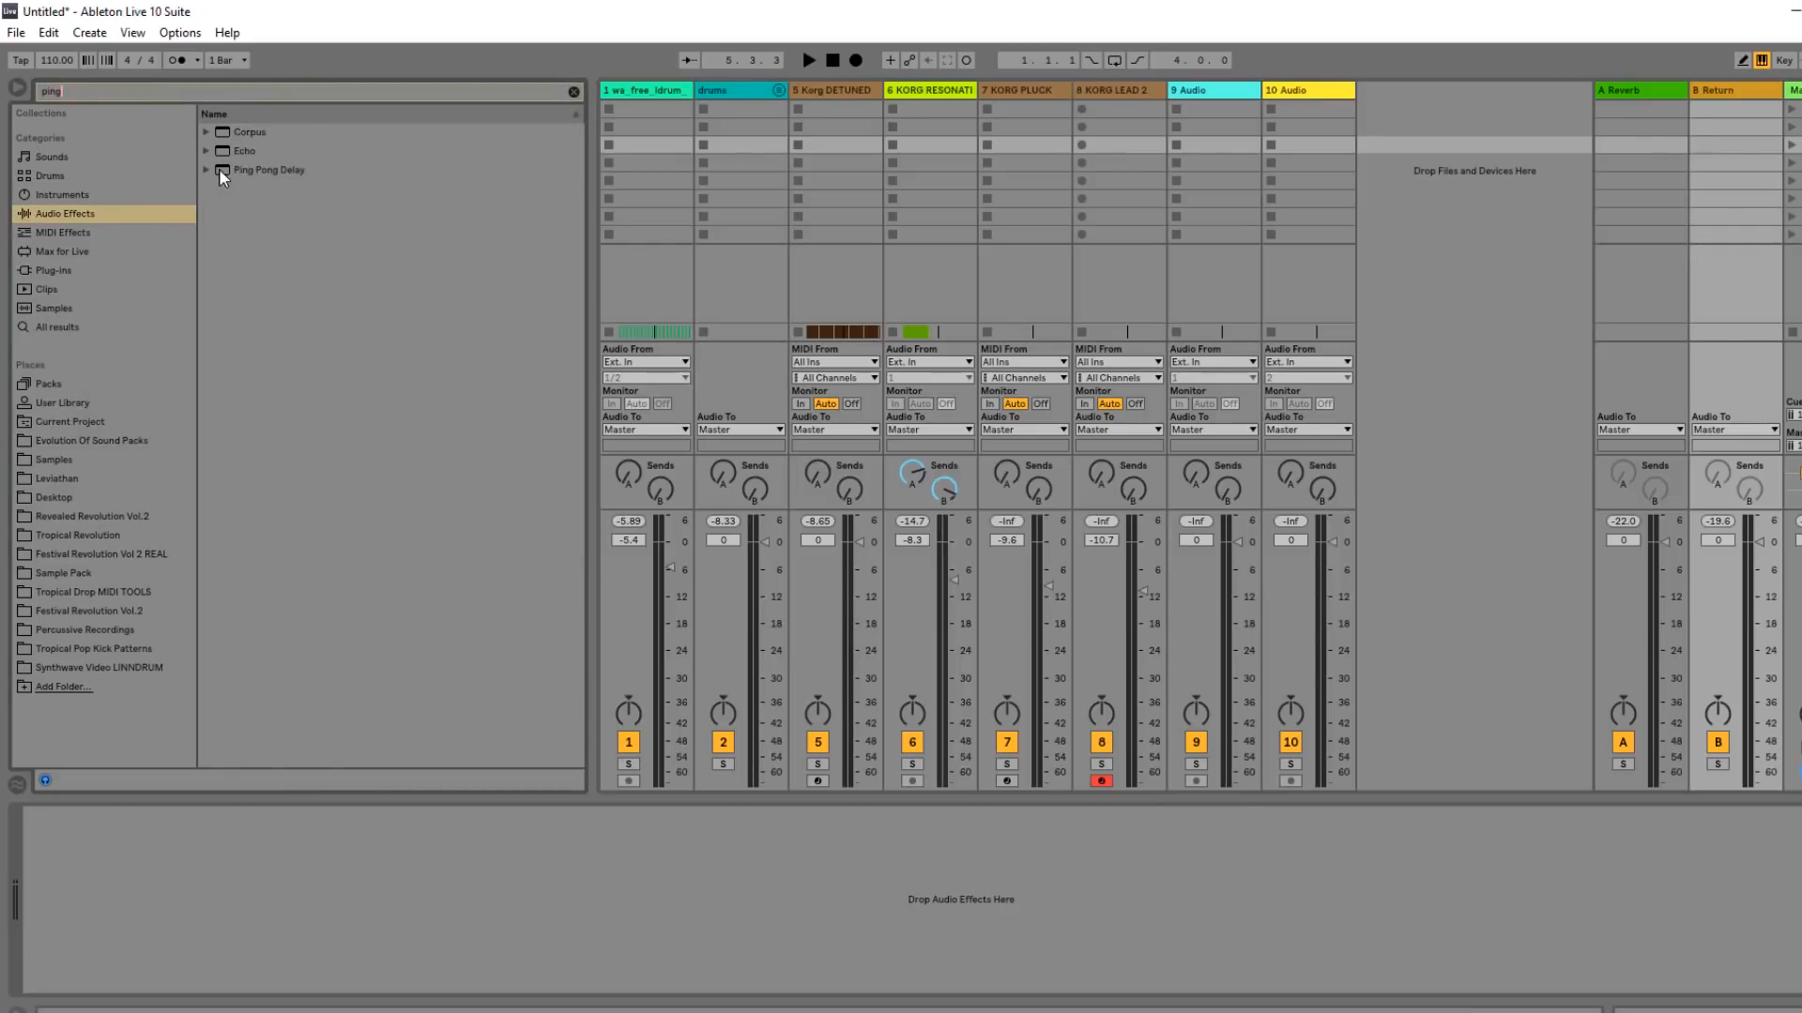
{"action": "left_click_drag", "start_coordinate": [225, 170], "coordinate": [1737, 116]}
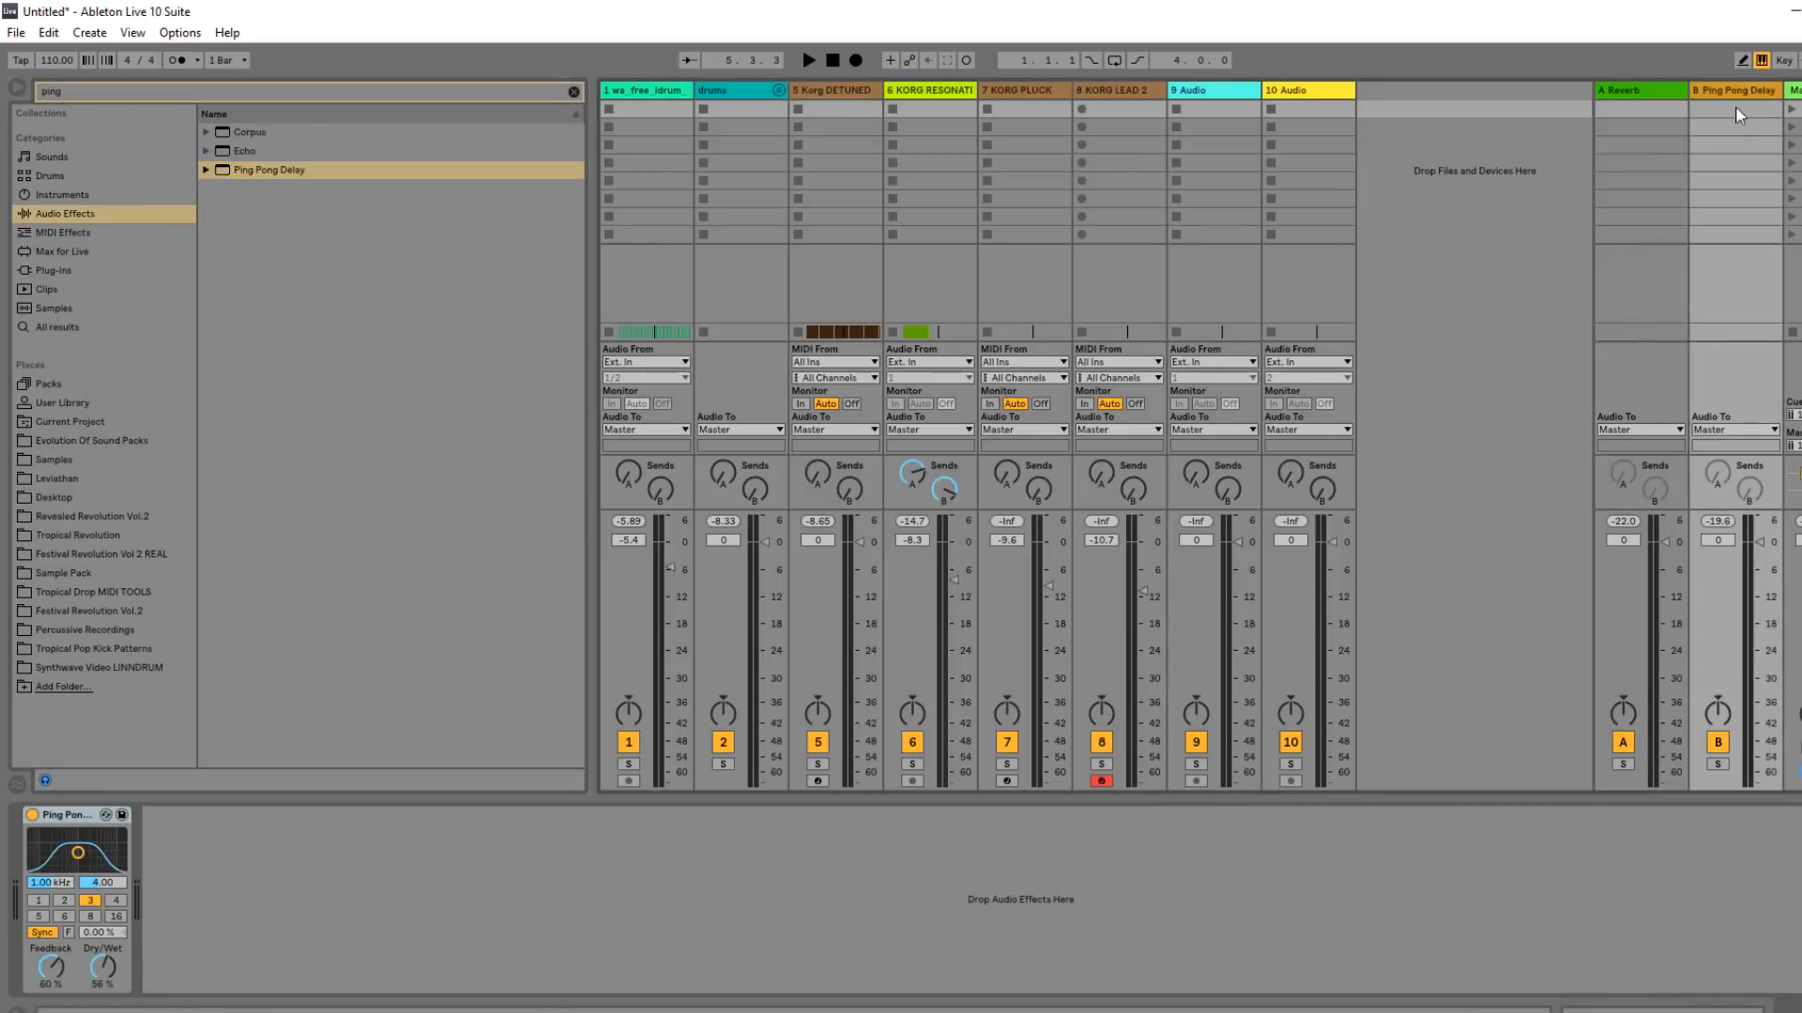
{"action": "left_click_drag", "start_coordinate": [103, 968], "coordinate": [103, 920]}
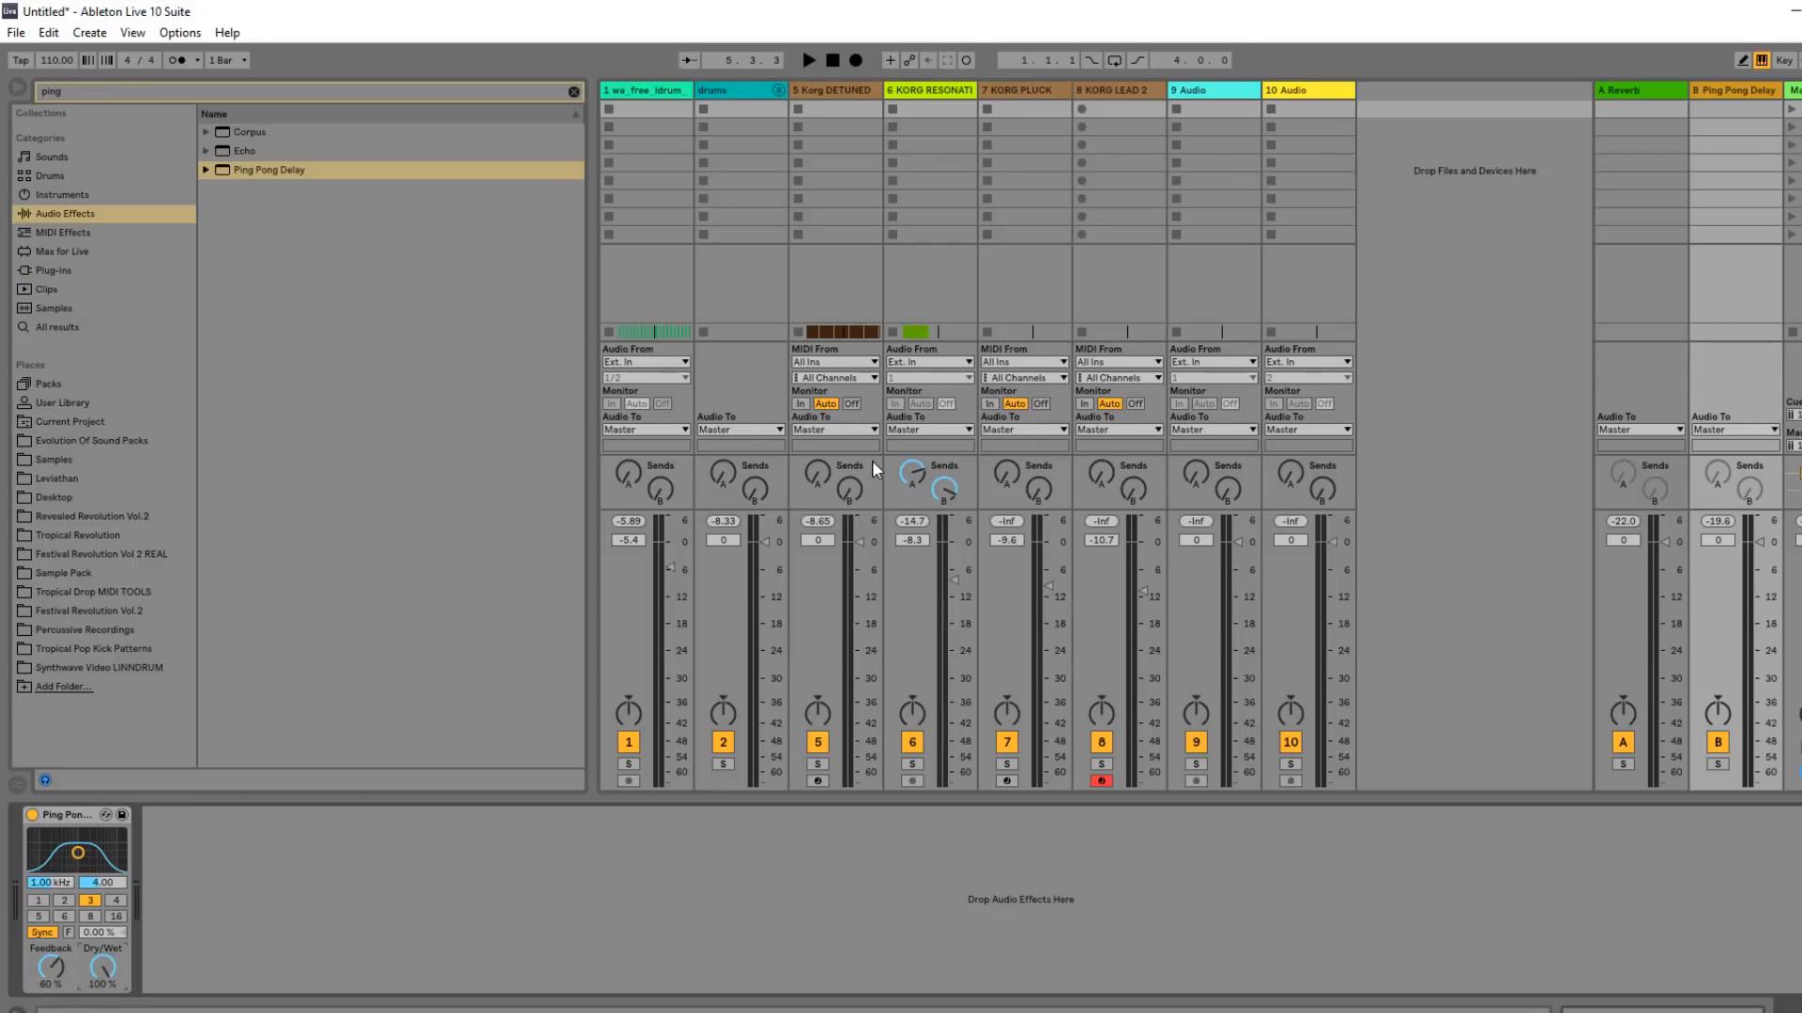
Play the first sweep from bar 4 and lower the KORG RESONATION track's volume to -14.4 dB.
{"action": "key", "text": "Tab"}
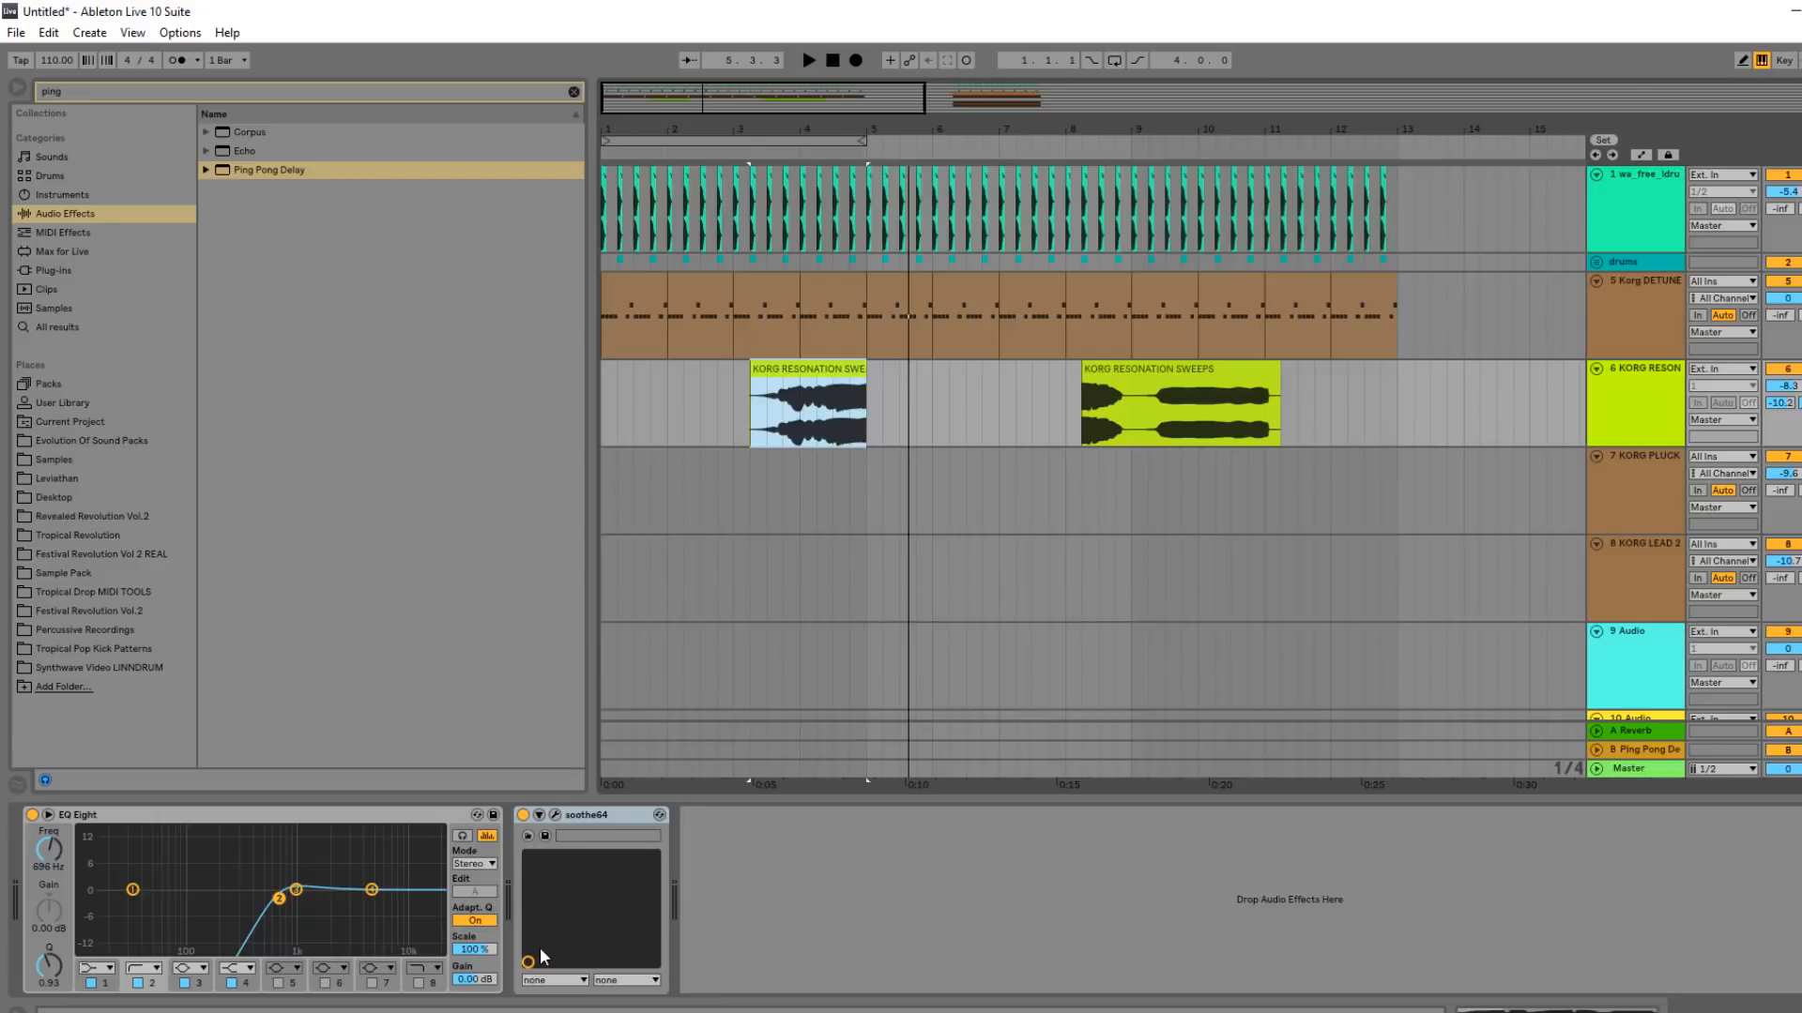
{"action": "key", "text": "Tab"}
{"action": "key", "text": "Tab"}
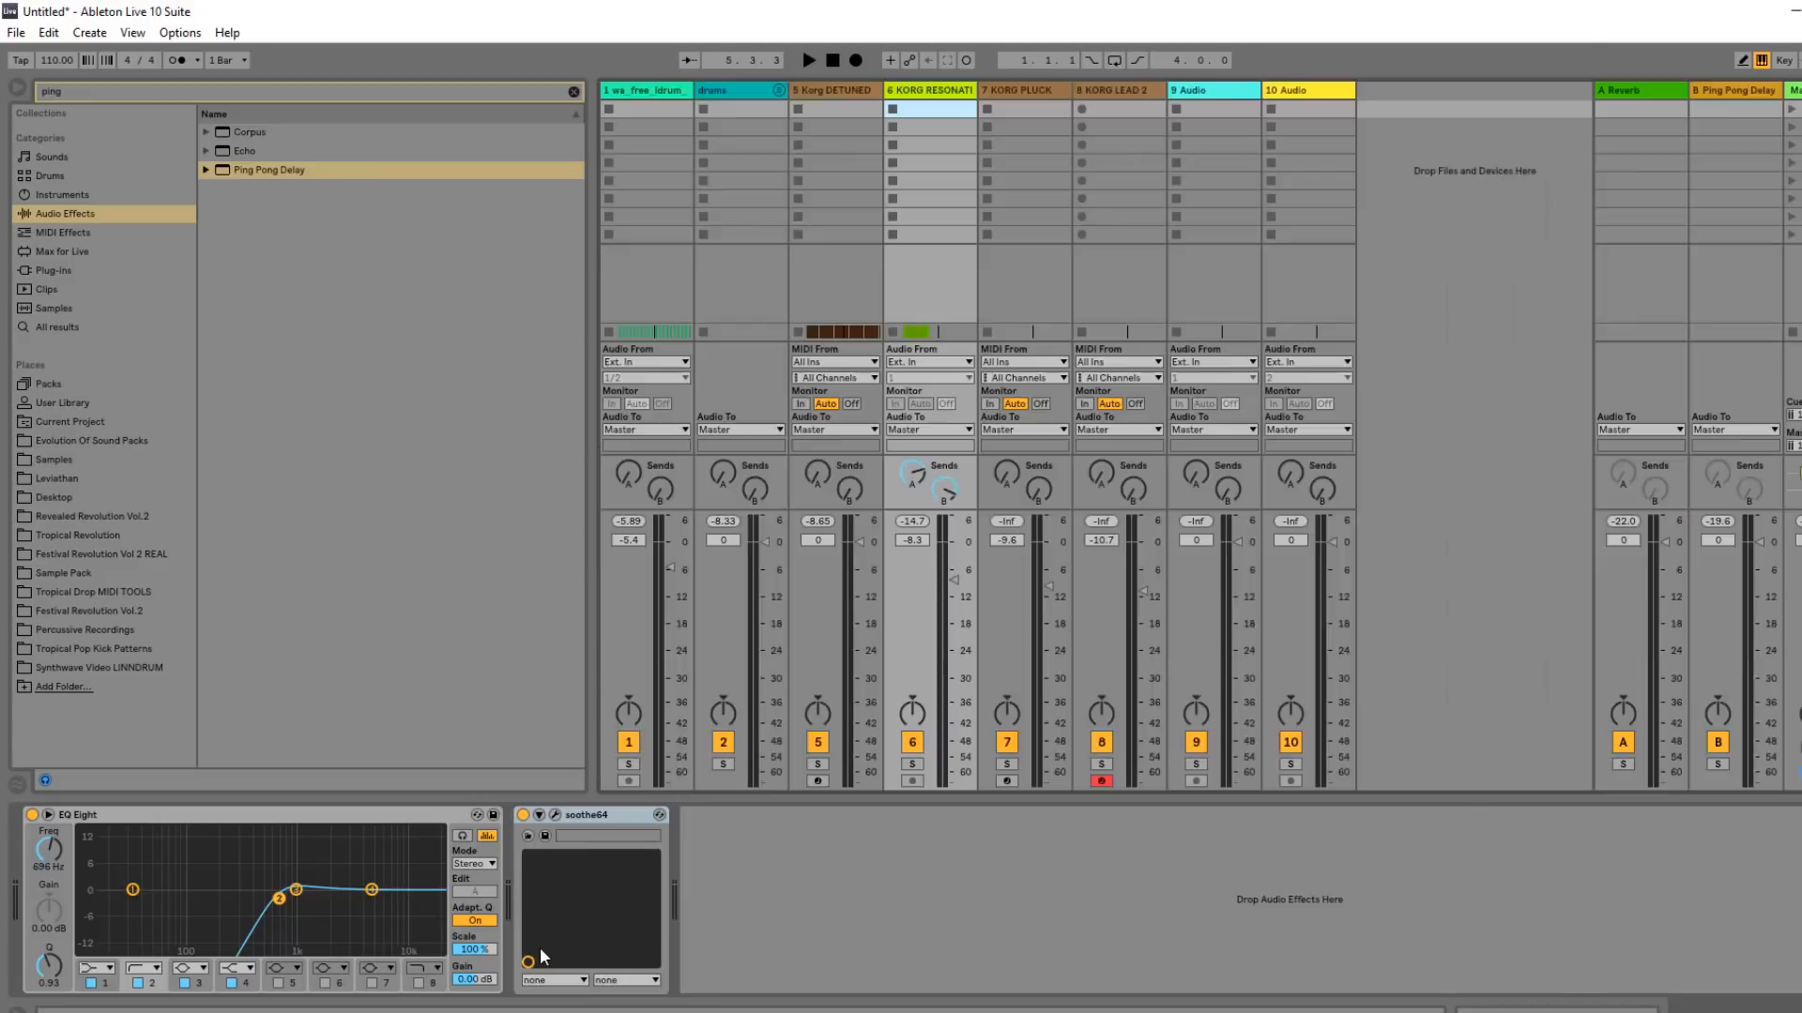
{"action": "left_click", "coordinate": [839, 404]}
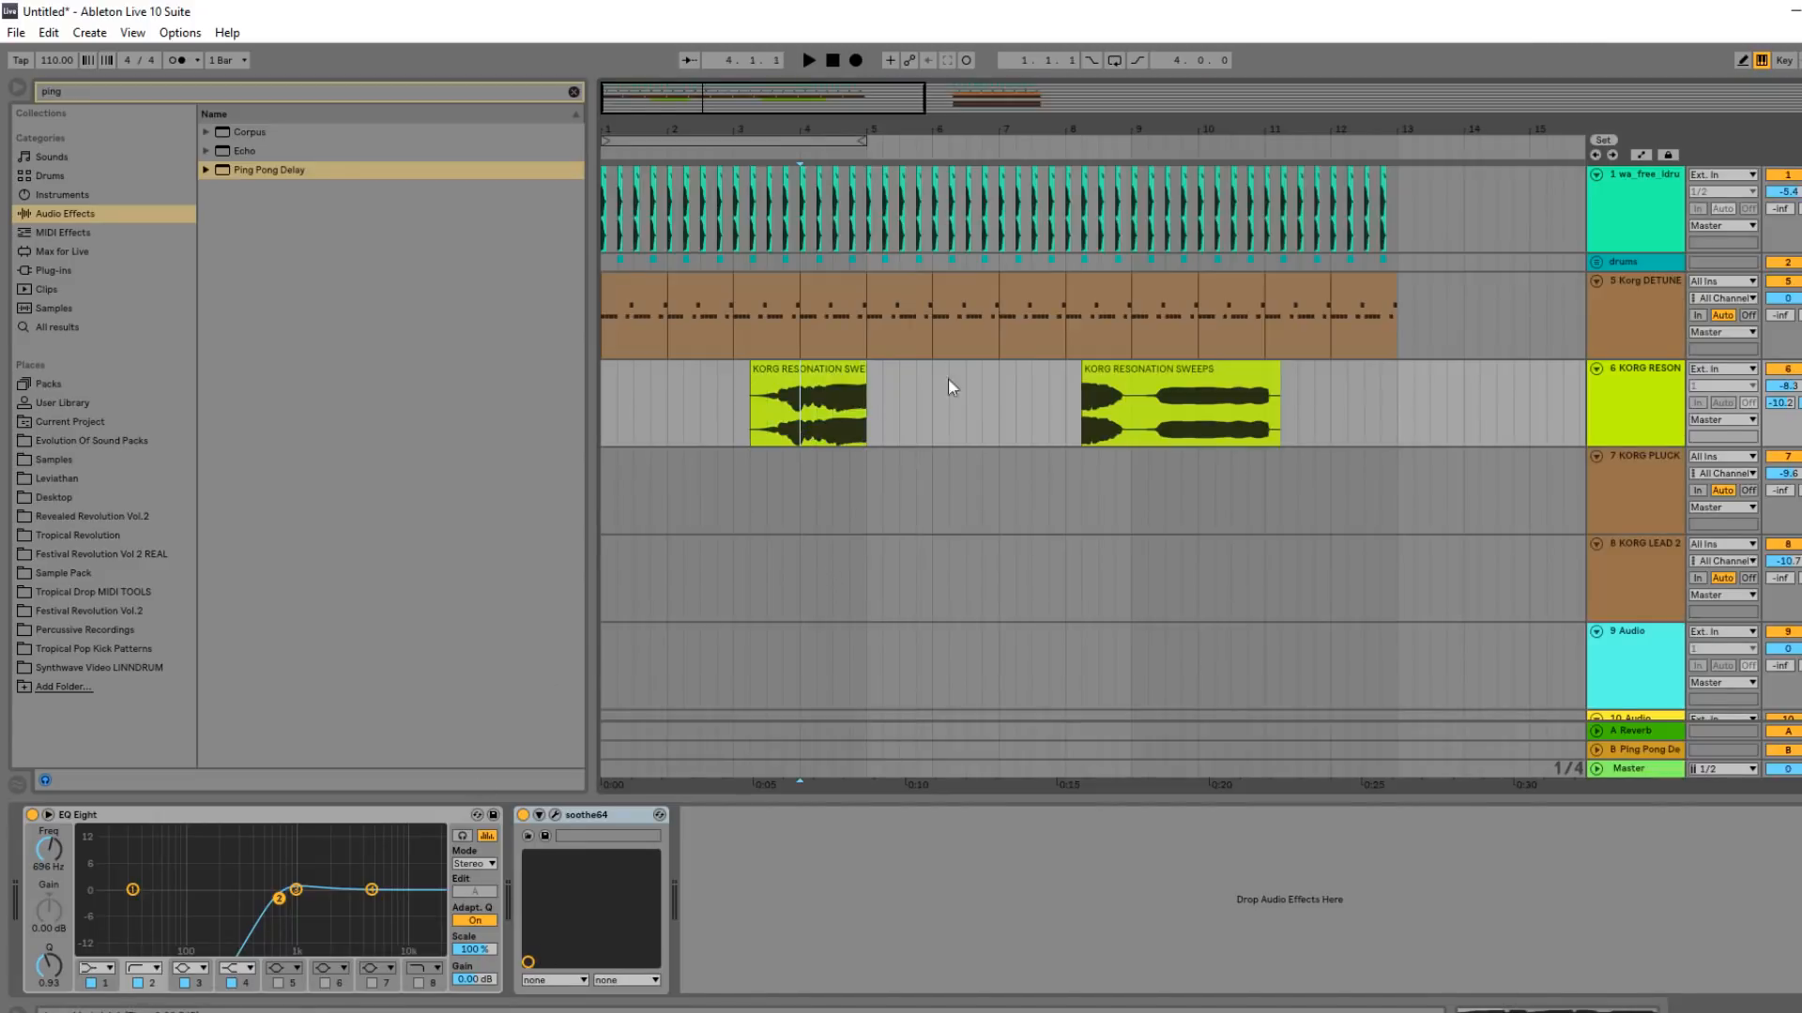
{"action": "key", "text": "space"}
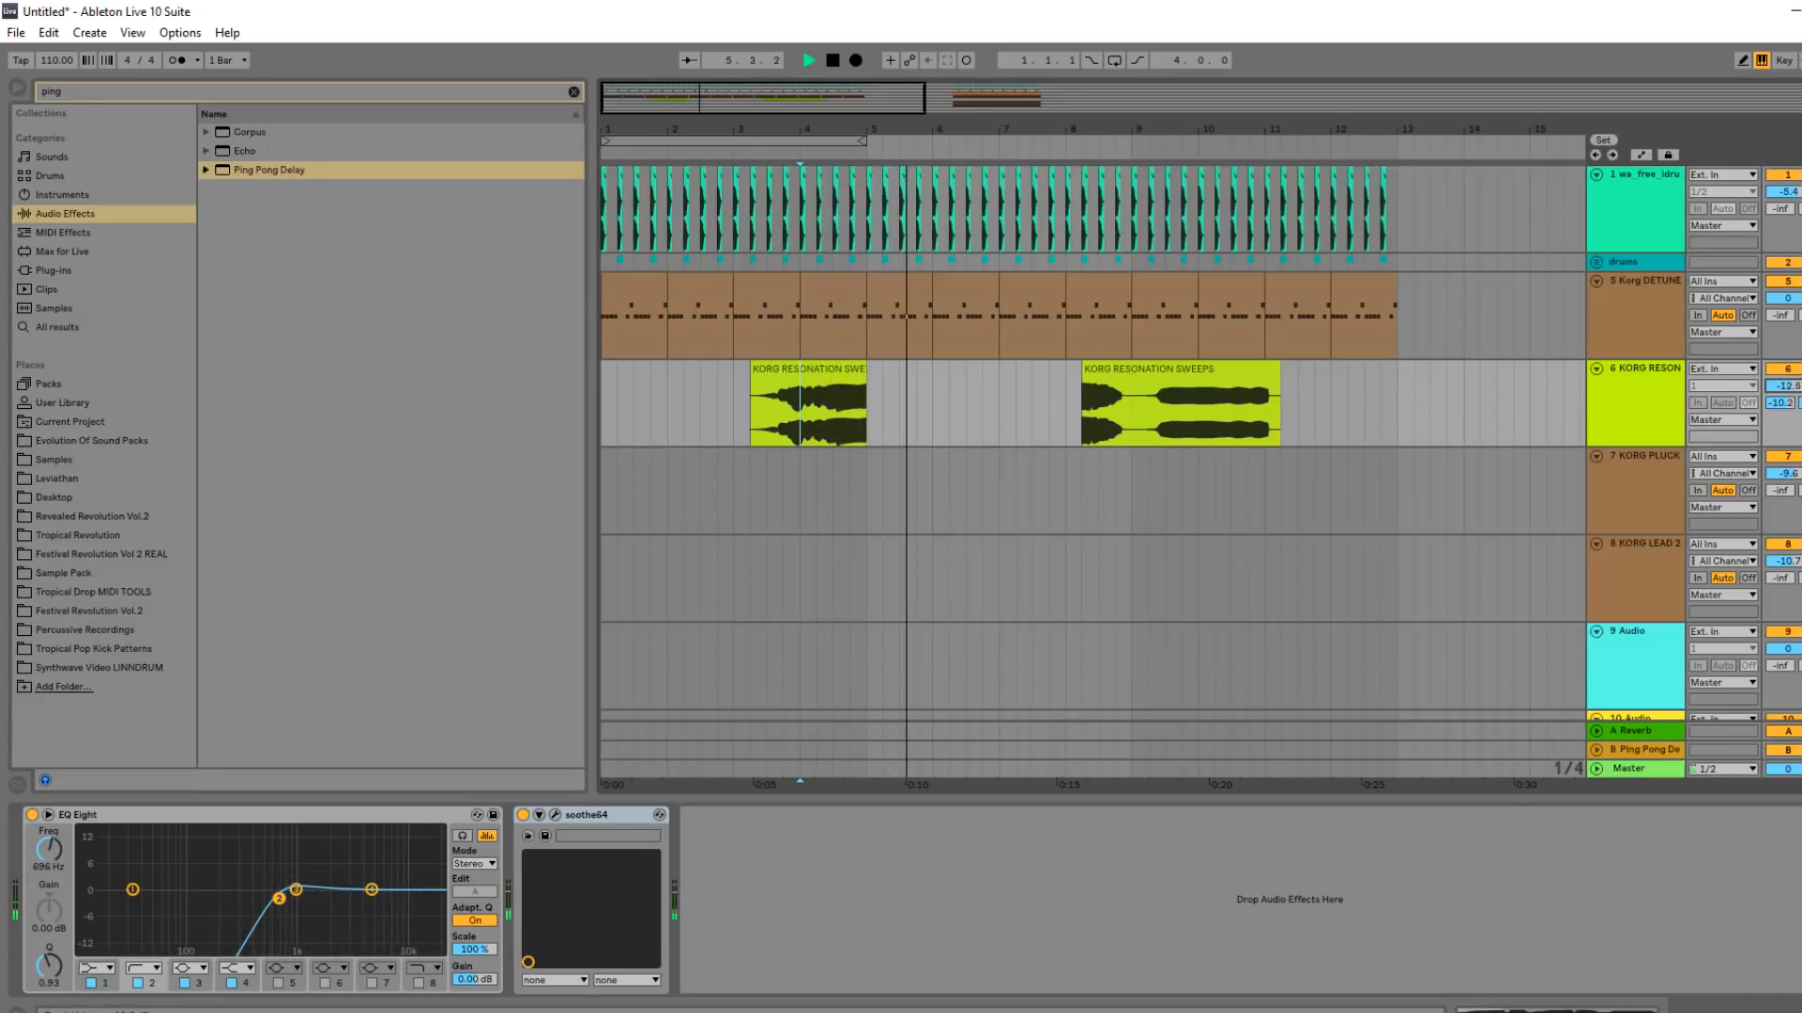
{"action": "left_click", "coordinate": [1608, 398]}
{"action": "key", "text": "space"}
Copy the sidechain Compressor from the KORG PLUCK track onto the end of the KORG RESONATION track's effects chain.
{"action": "left_click_drag", "start_coordinate": [845, 91], "coordinate": [845, 64]}
{"action": "left_click", "coordinate": [1664, 507]}
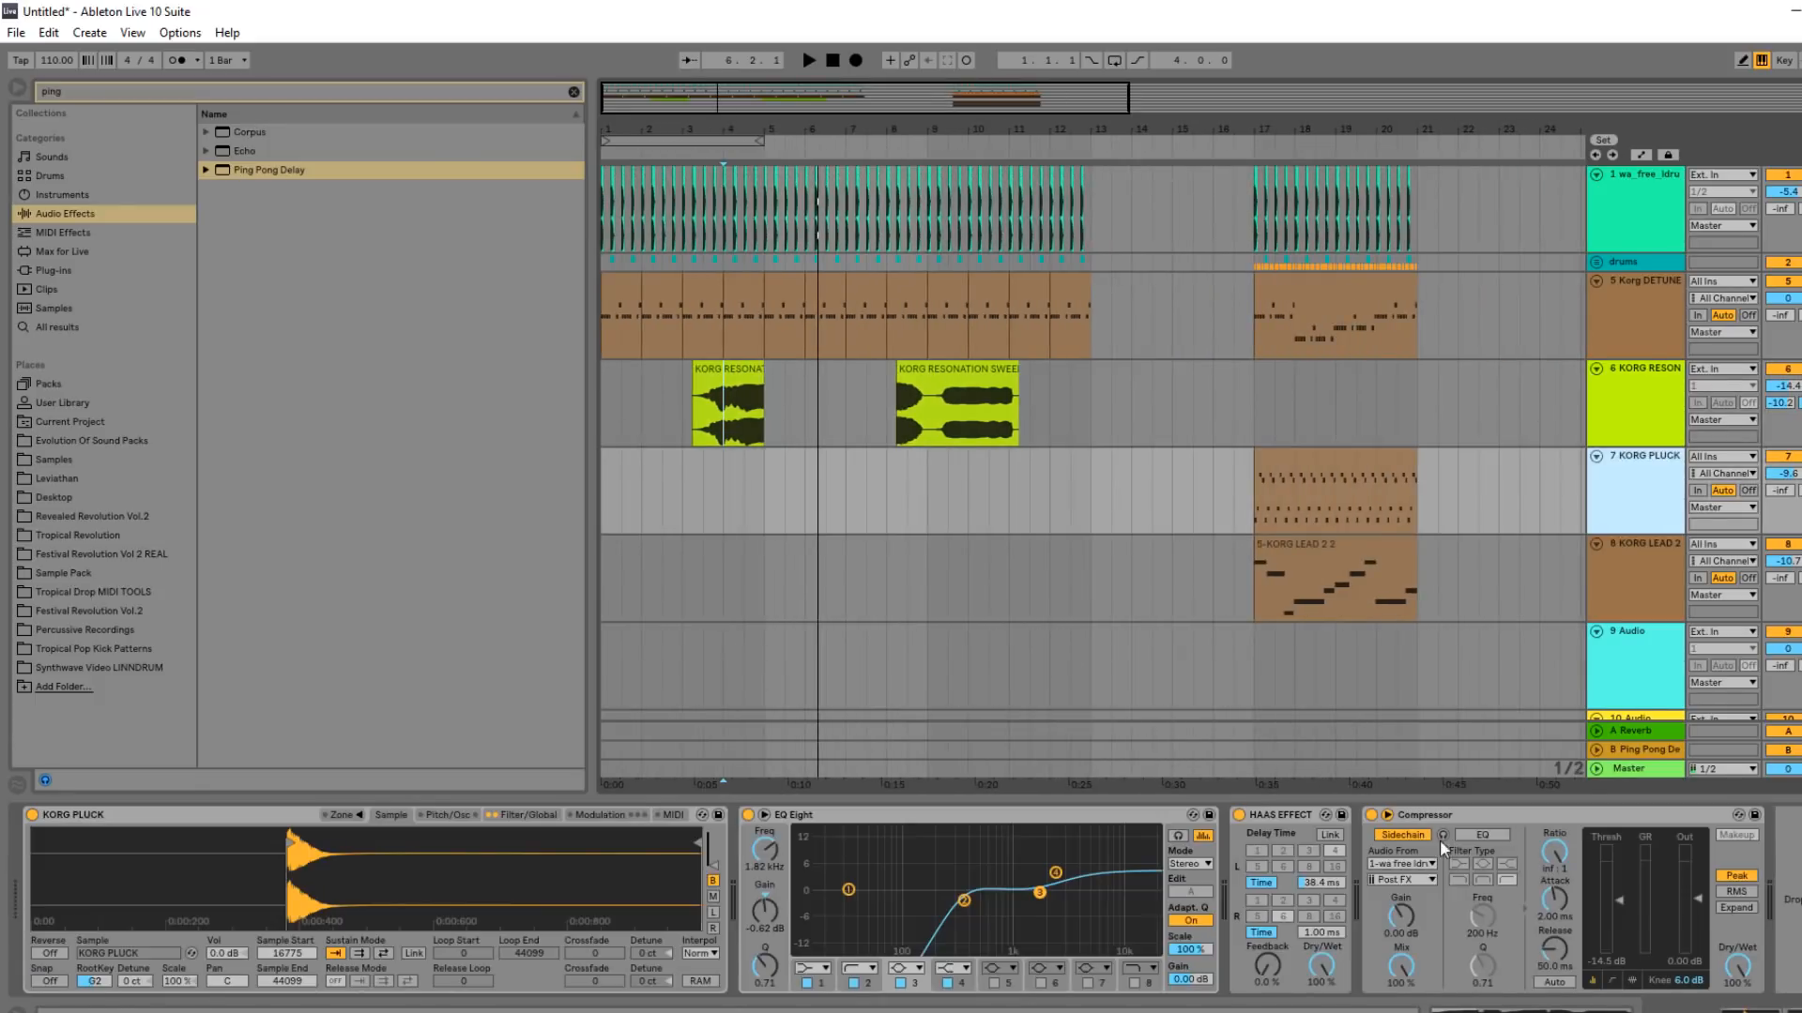
{"action": "left_click", "coordinate": [1490, 822]}
{"action": "left_click", "coordinate": [1628, 415]}
Lower the KORG RESONATION track's volume to -16.2 dB during playback and replay the arrangement from the start.
{"action": "key", "text": "space"}
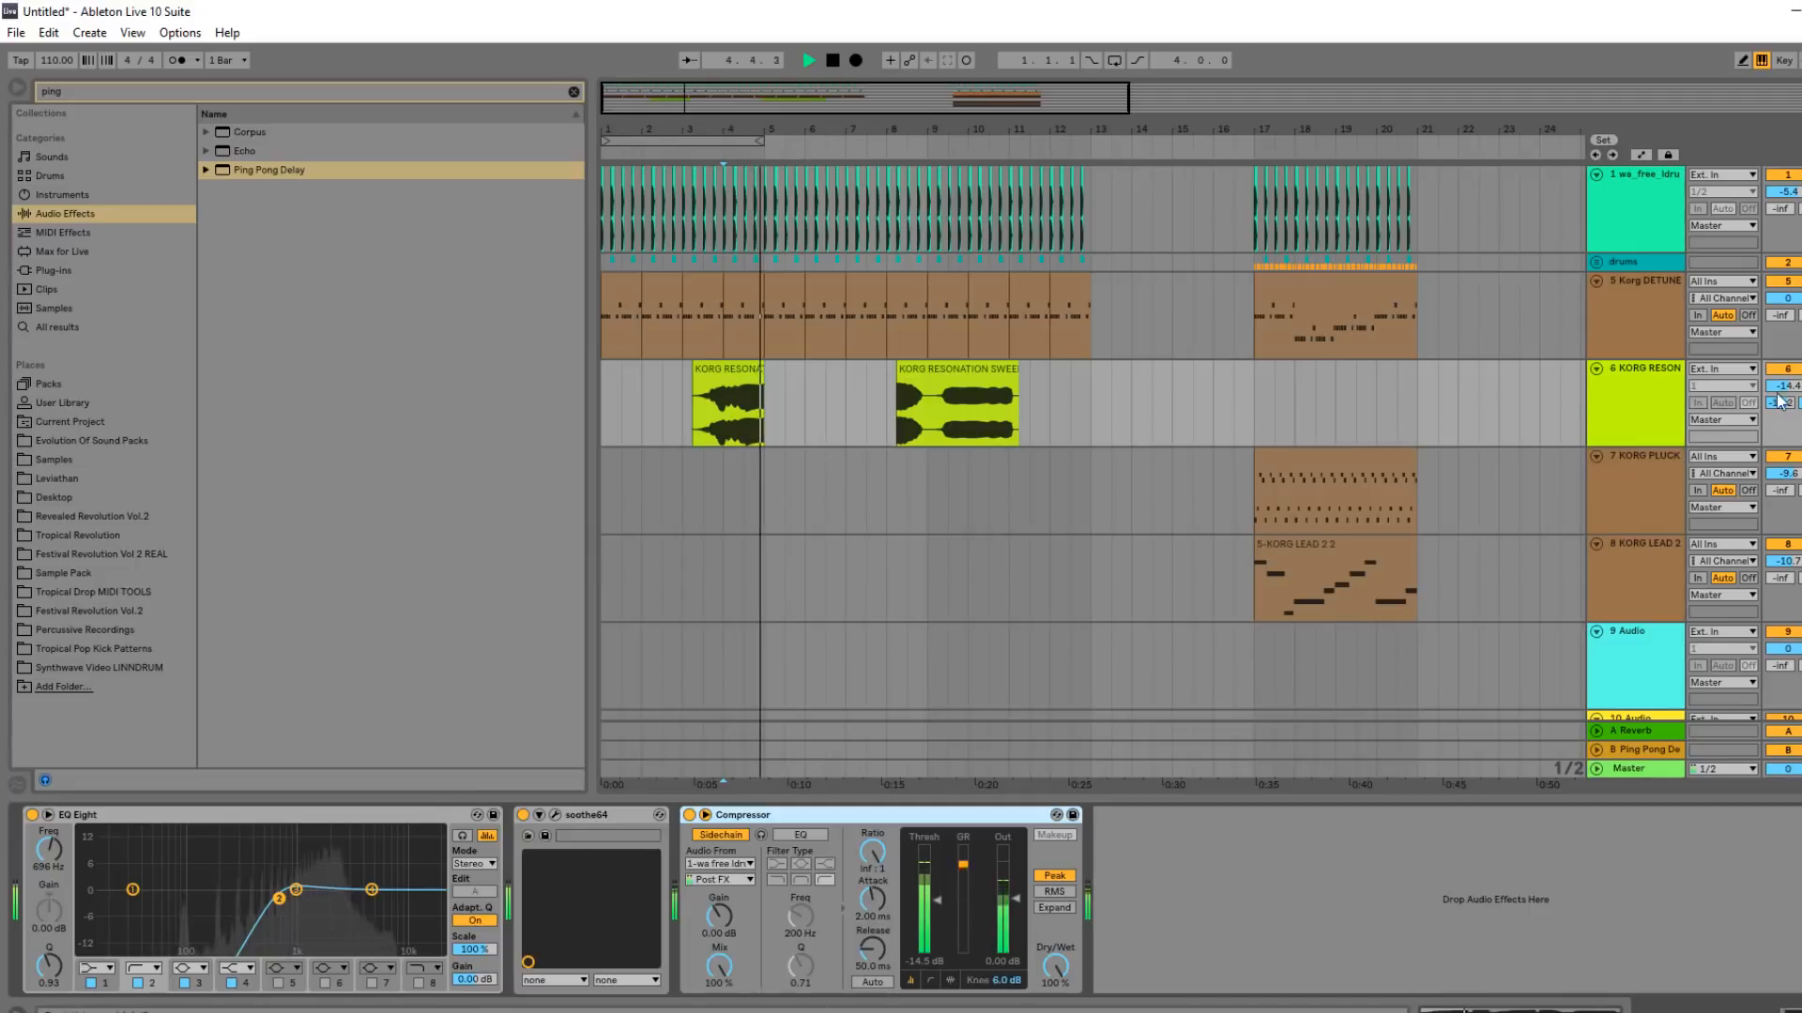
{"action": "left_click_drag", "start_coordinate": [741, 116], "coordinate": [623, 259]}
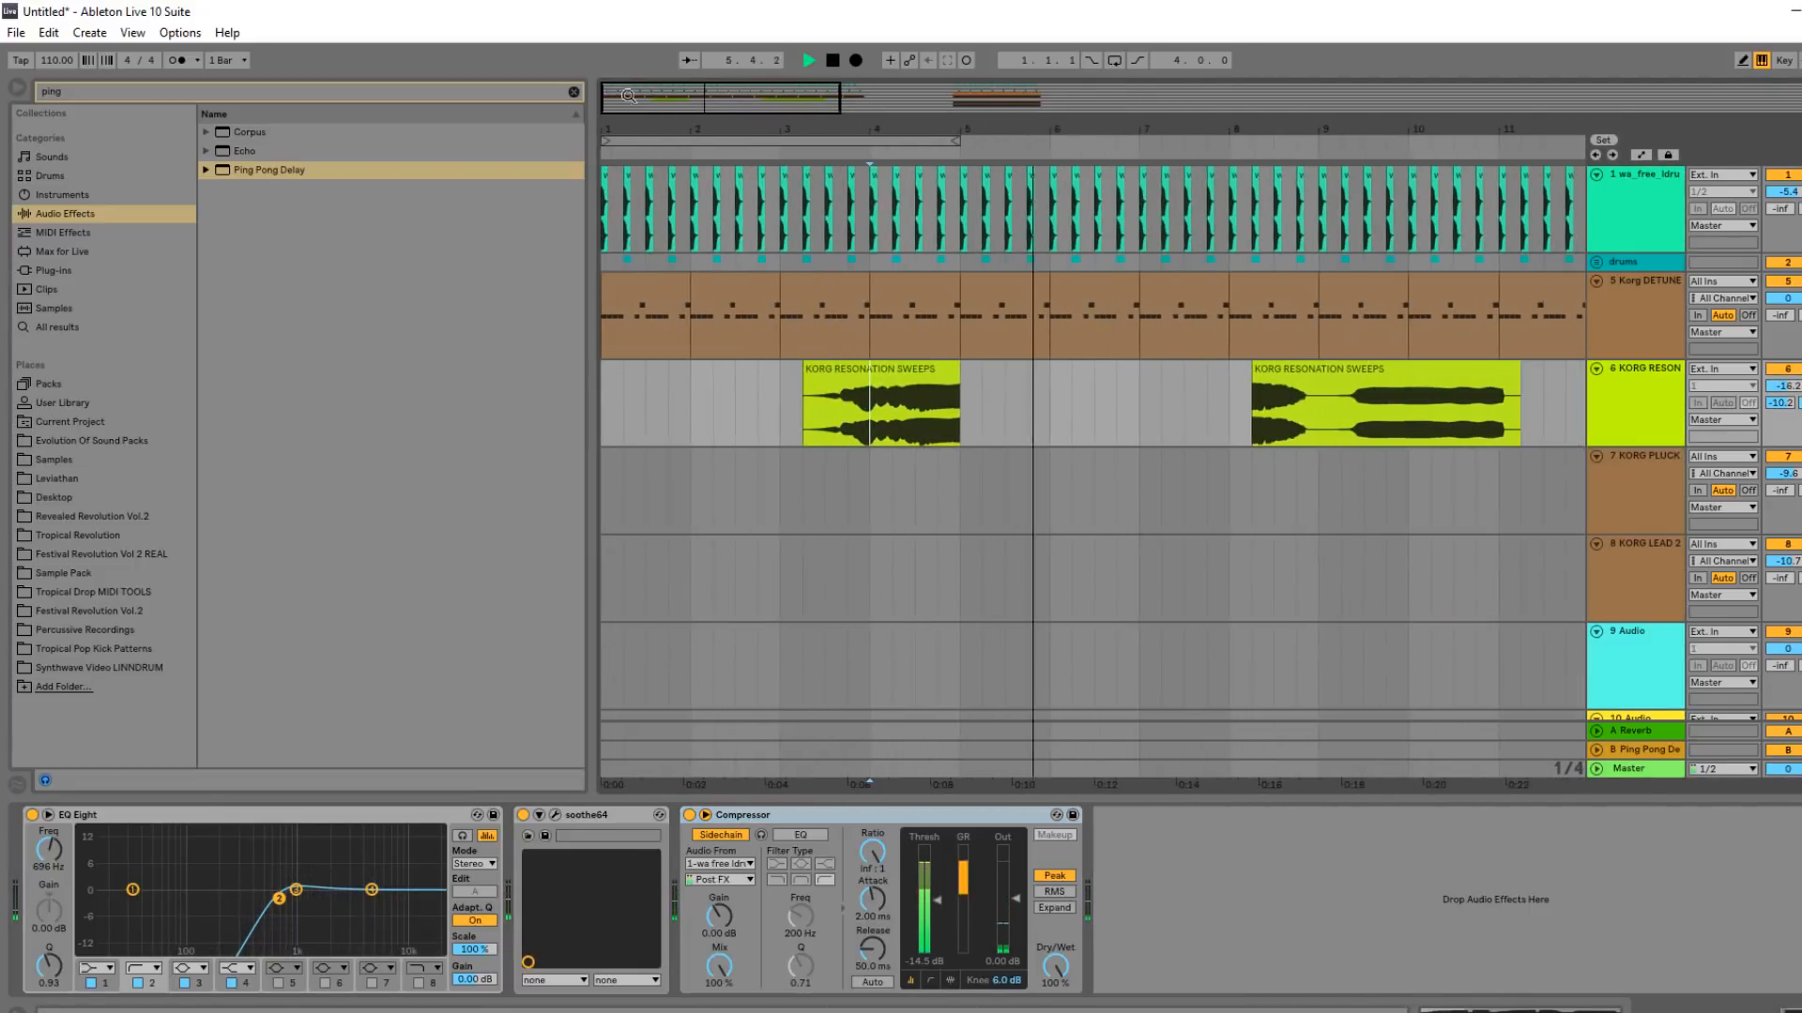
{"action": "left_click", "coordinate": [606, 260]}
{"action": "key", "text": "space"}
{"action": "key", "text": "space"}
{"action": "left_click_drag", "start_coordinate": [642, 130], "coordinate": [647, 118]}
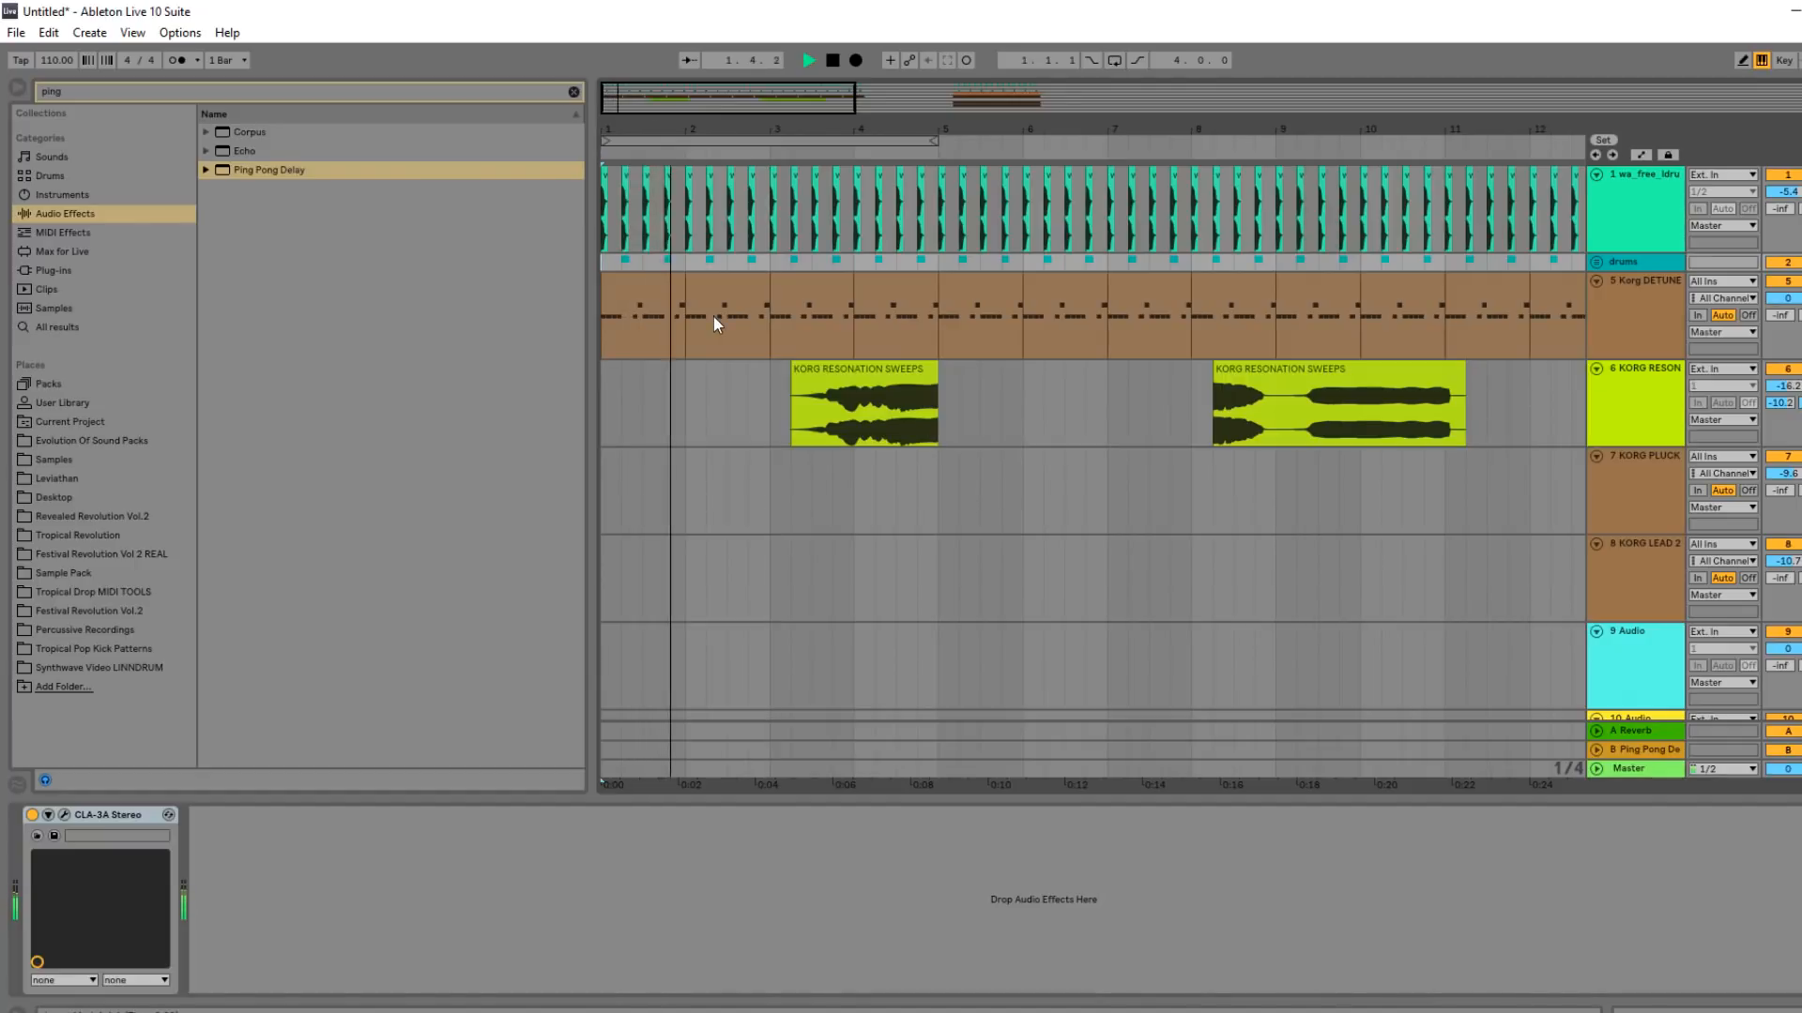
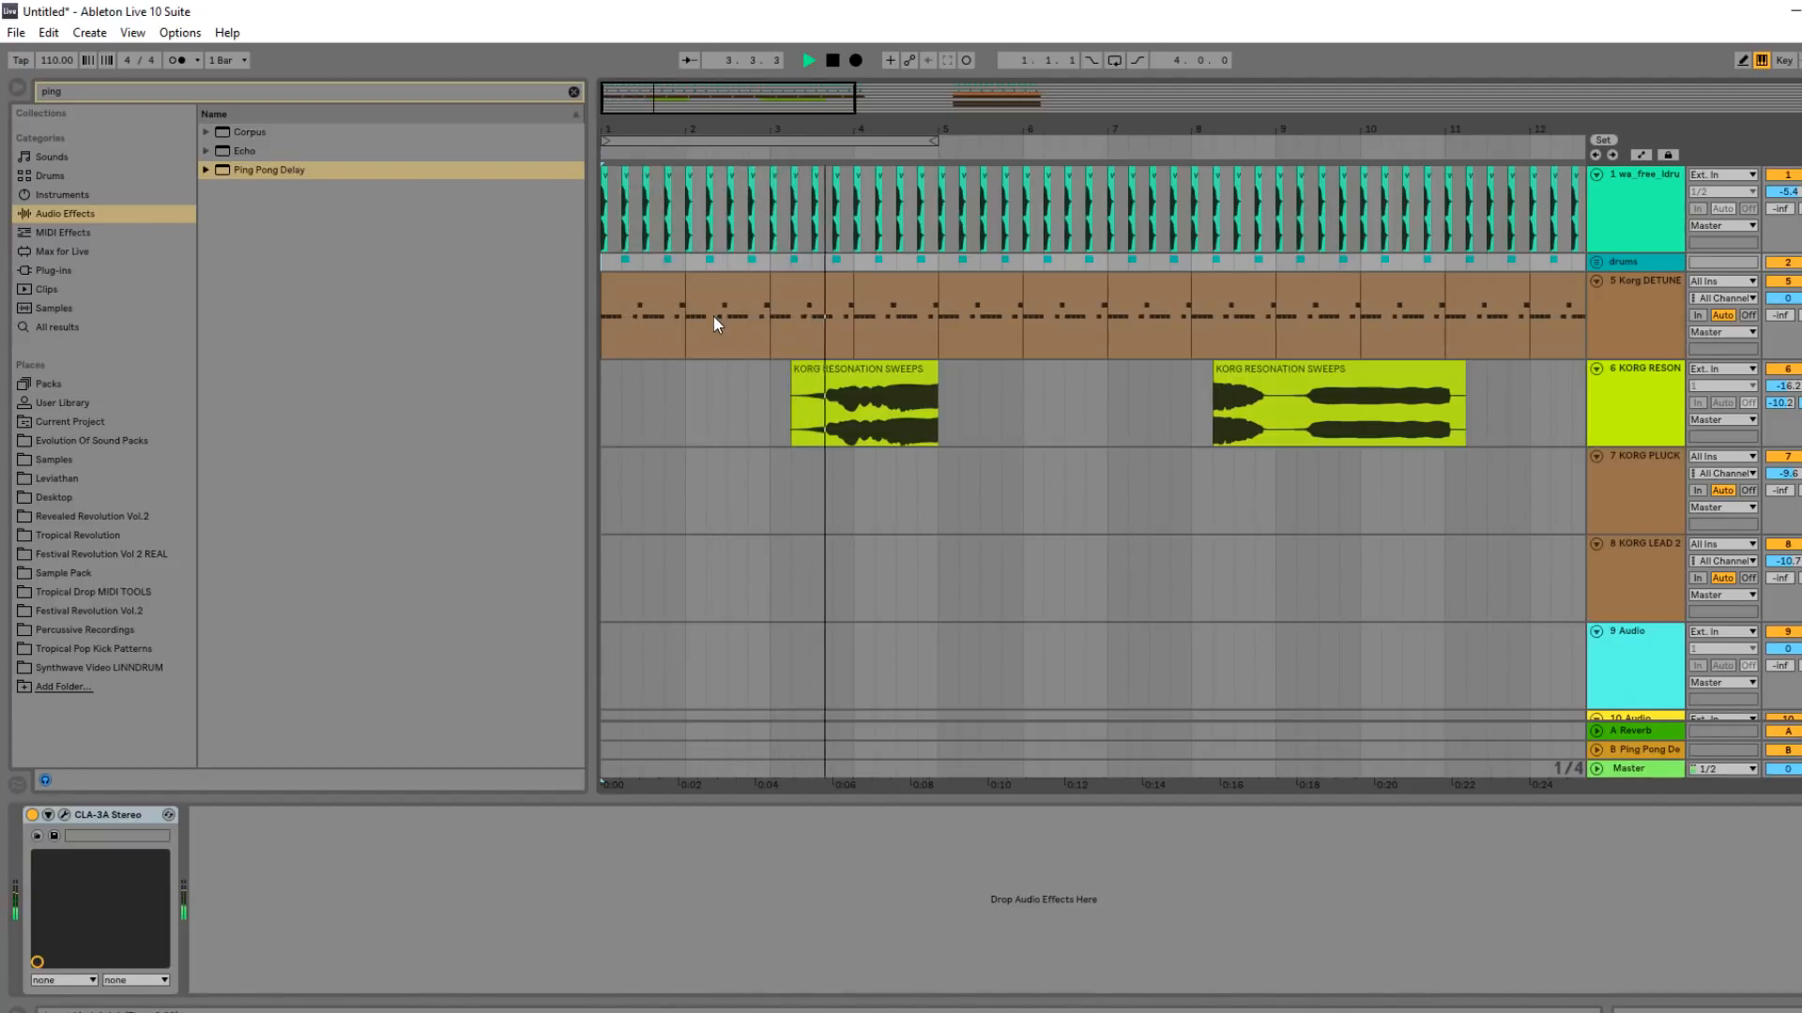
Expand the drums group and copy the HATS pattern from bar 17 so that it starts at bar 5.
{"action": "left_click_drag", "start_coordinate": [683, 91], "coordinate": [627, 123]}
{"action": "scroll", "coordinate": [1028, 465], "scroll_direction": "down", "scroll_amount": 2}
{"action": "left_click", "coordinate": [993, 422]}
{"action": "scroll", "coordinate": [877, 405], "scroll_direction": "up", "scroll_amount": 2}
{"action": "key", "text": "space"}
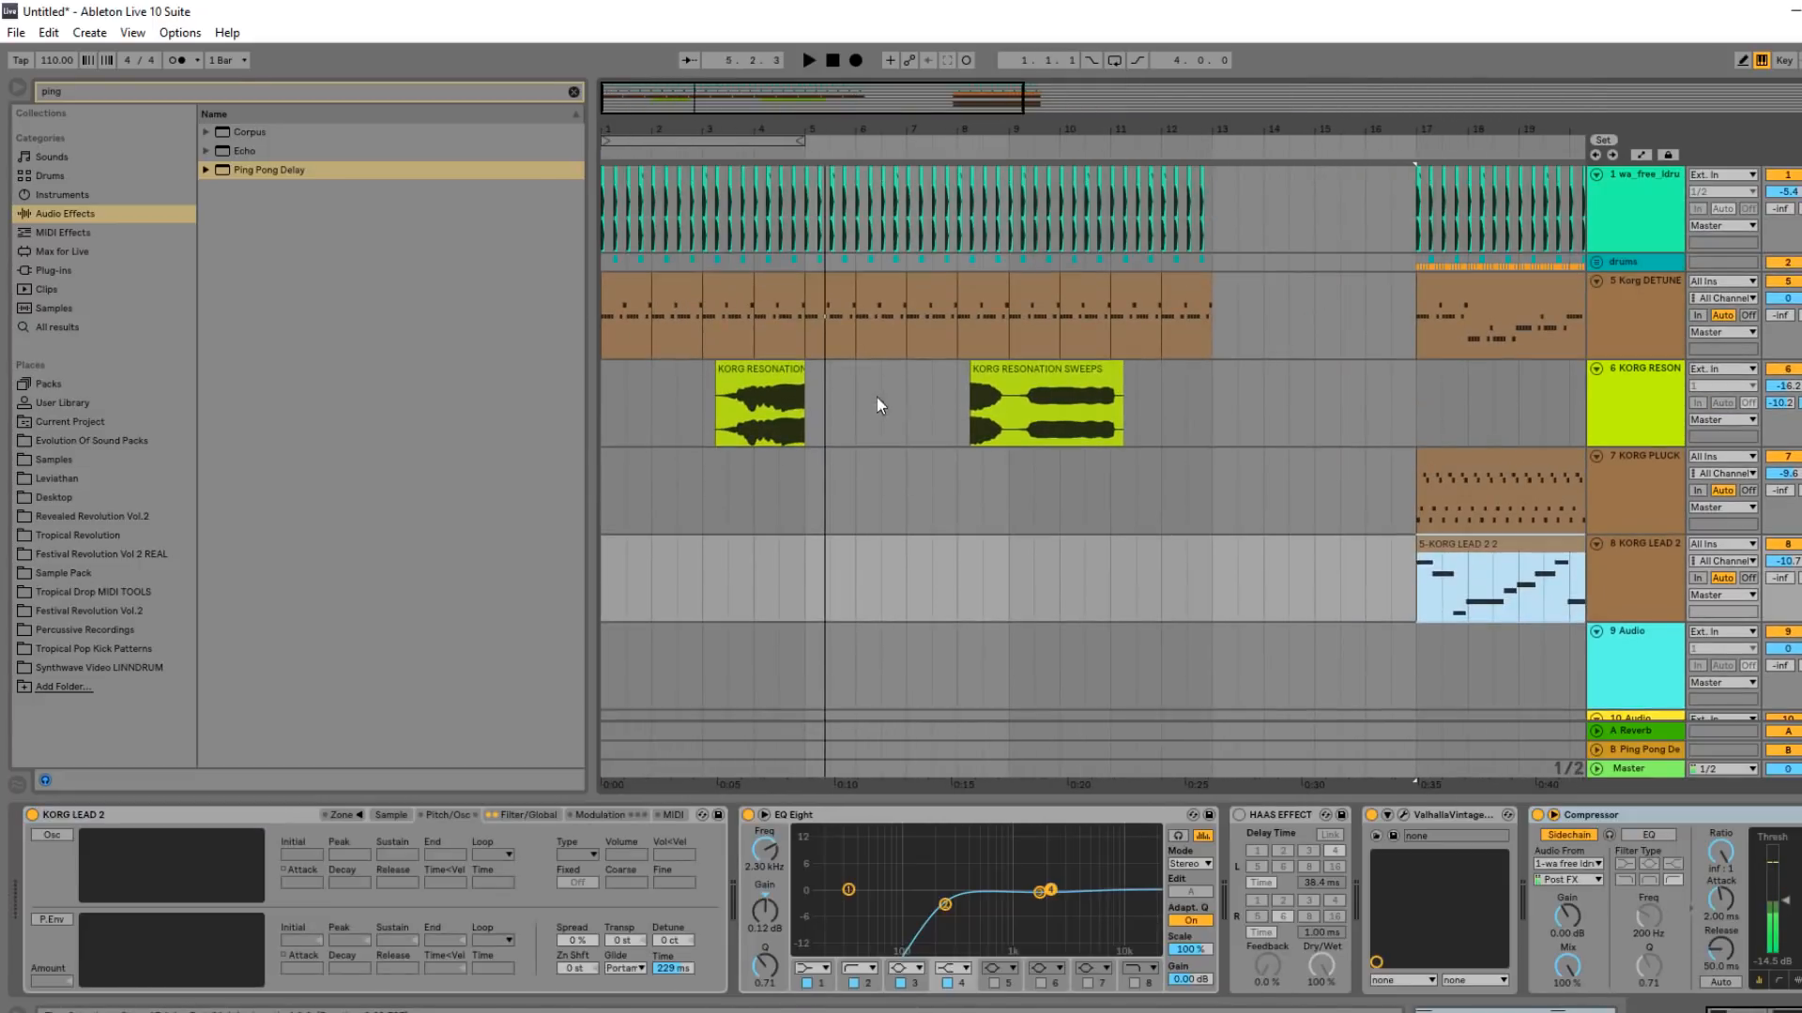
{"action": "left_click_drag", "start_coordinate": [830, 114], "coordinate": [832, 97]}
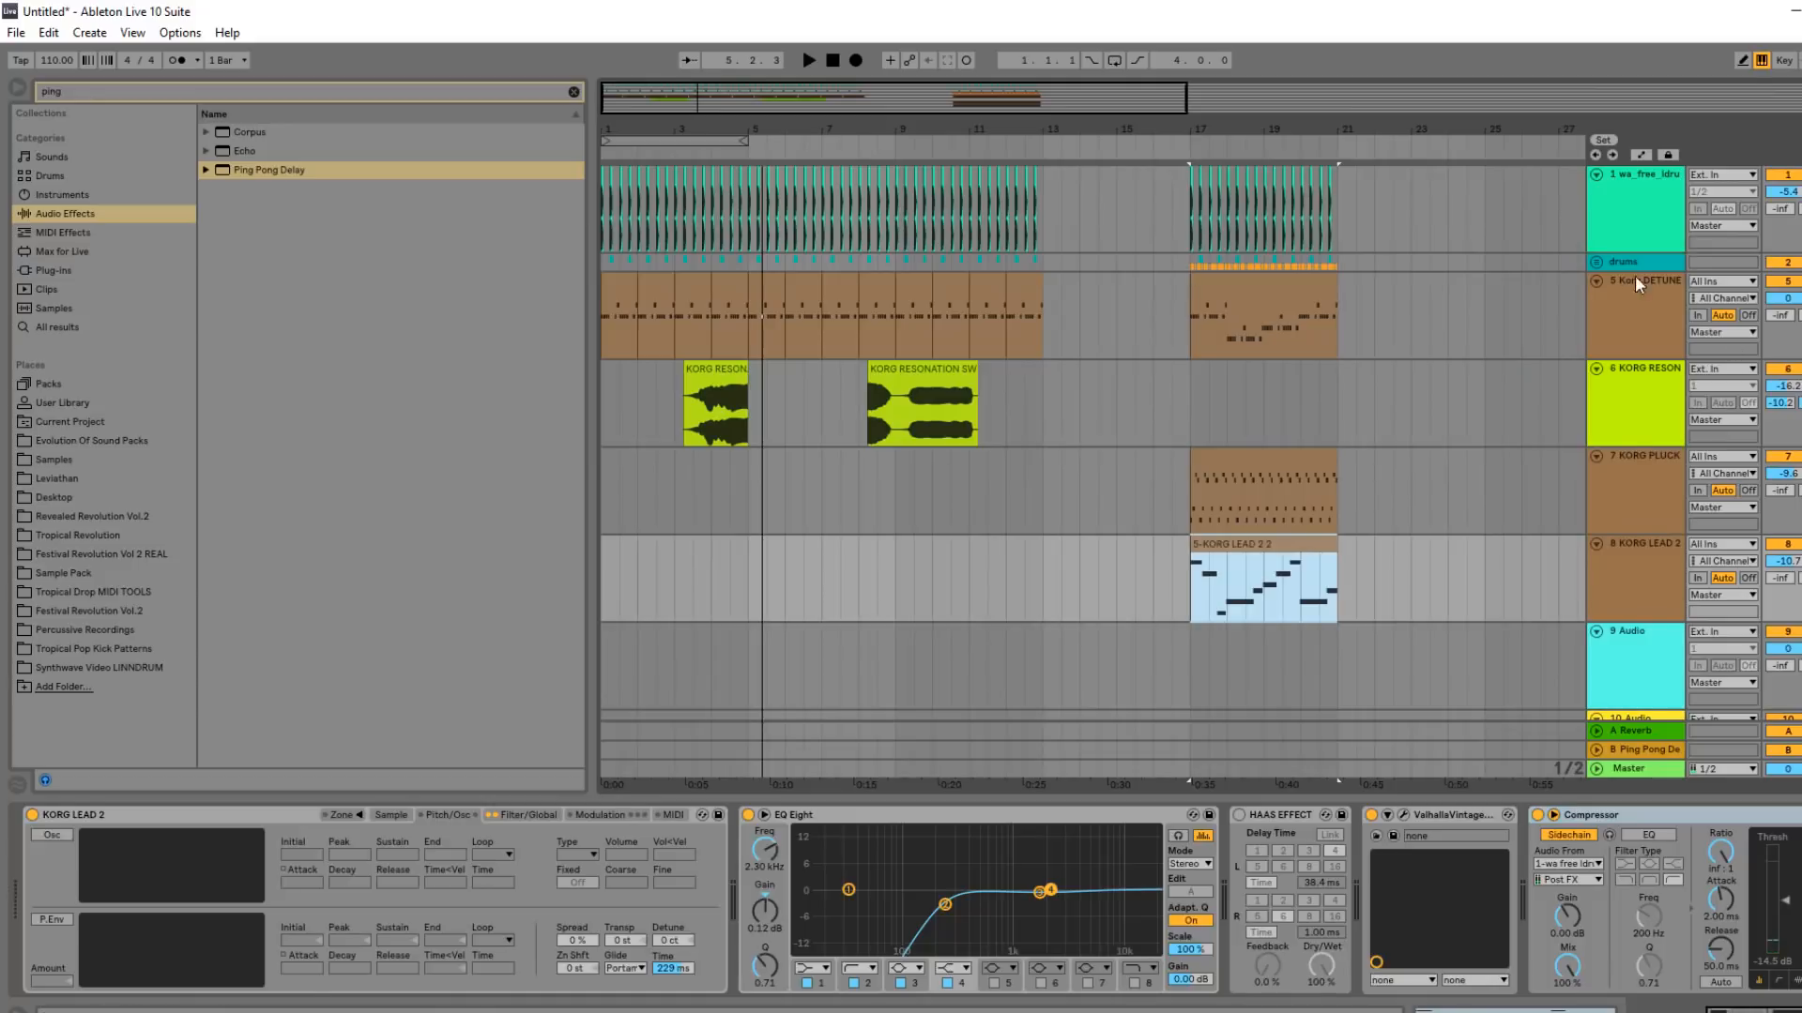
{"action": "left_click", "coordinate": [1598, 262]}
{"action": "scroll", "coordinate": [1334, 482], "scroll_direction": "down", "scroll_amount": 2}
{"action": "mouse_move", "coordinate": [1193, 371]}
{"action": "left_mouse_down"}
{"action": "mouse_move", "coordinate": [1342, 370]}
{"action": "mouse_move", "coordinate": [1173, 370]}
{"action": "left_mouse_up"}
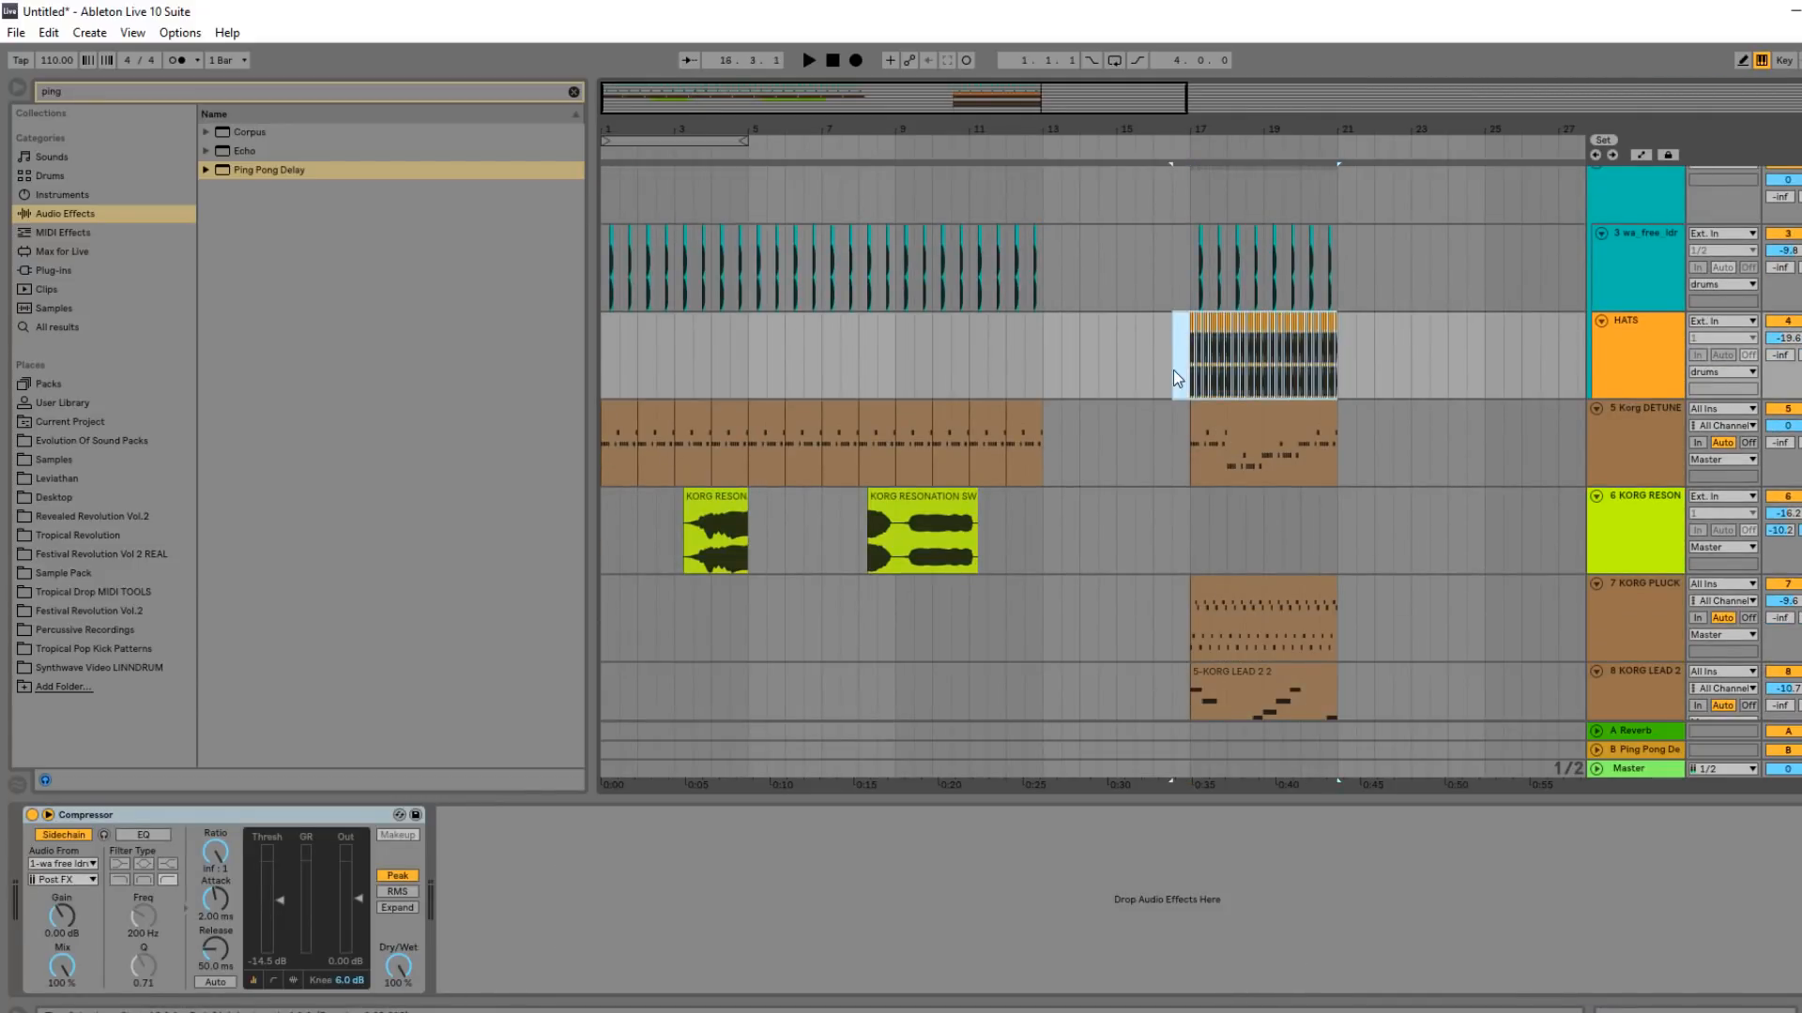
{"action": "left_click", "coordinate": [746, 377]}
{"action": "key", "text": "ctrl+v"}
Play the new hats section, lowering the HATS track's volume to -23.4 dB and its Compressor threshold to -24.0 dB.
{"action": "key", "text": "space"}
{"action": "key", "text": "space"}
{"action": "left_click", "coordinate": [732, 366]}
{"action": "key", "text": "space"}
{"action": "left_click_drag", "start_coordinate": [684, 127], "coordinate": [831, 258]}
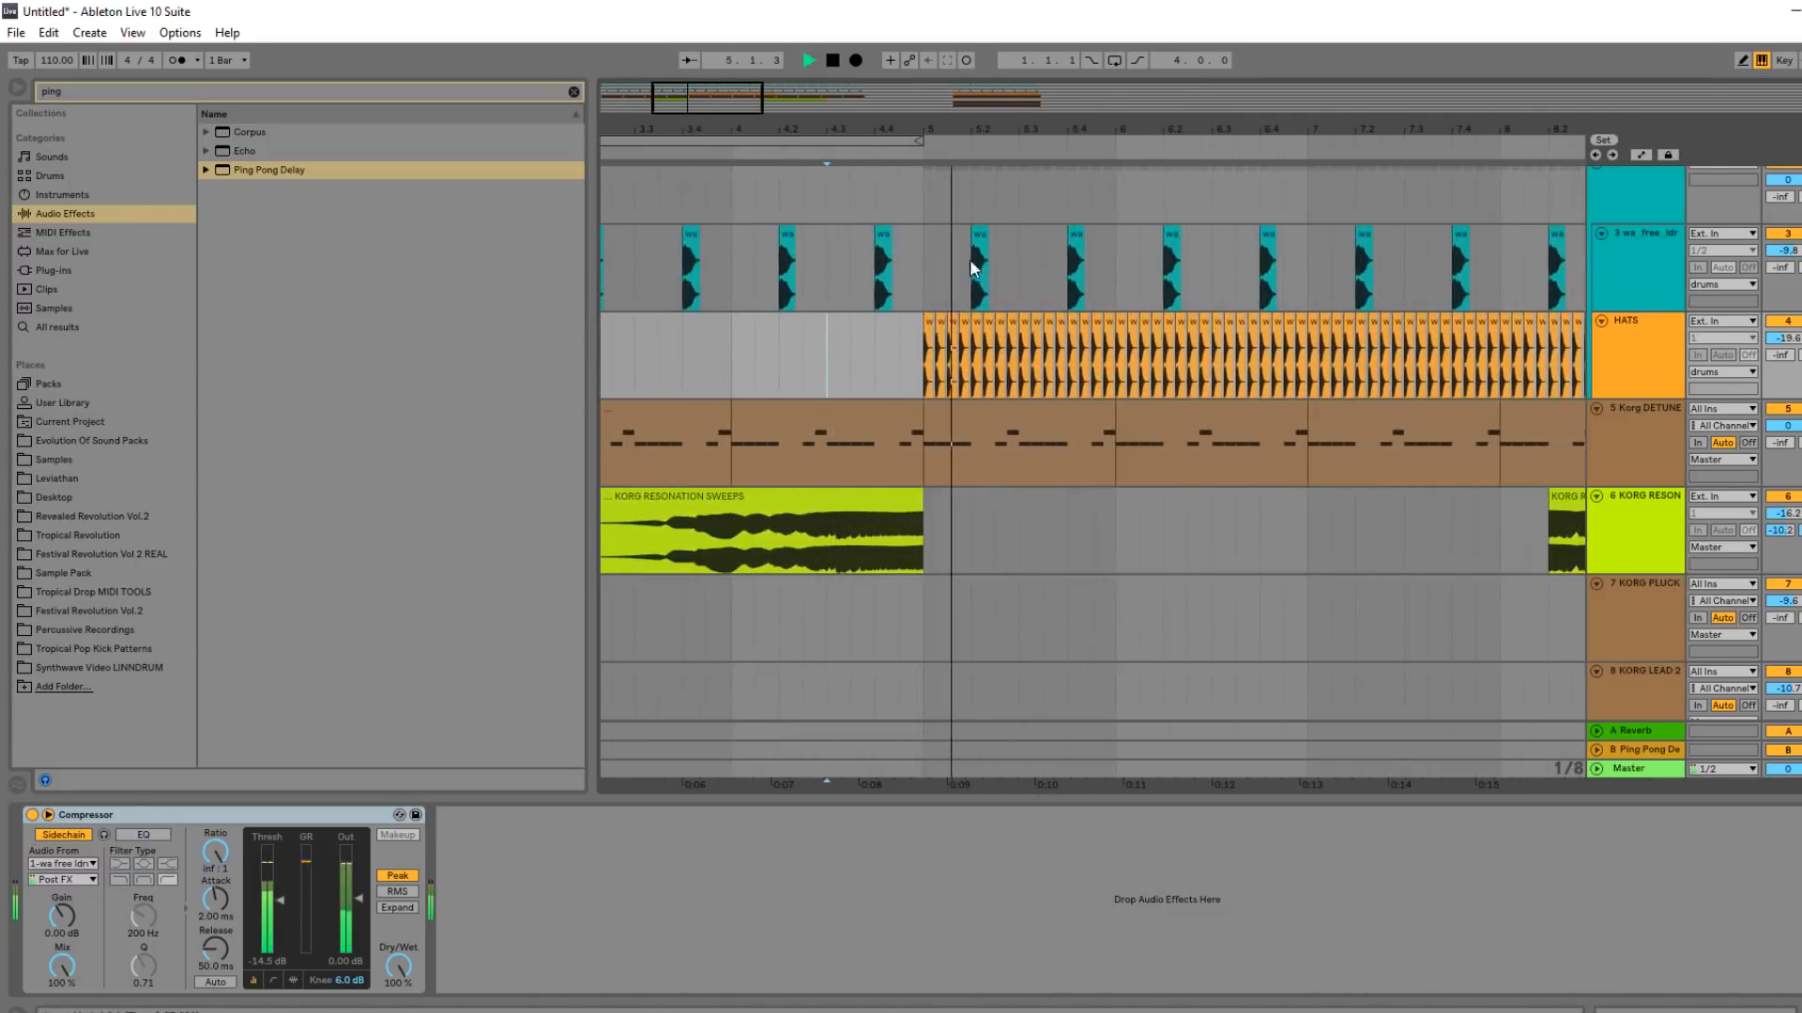
{"action": "scroll", "coordinate": [973, 266], "scroll_direction": "up", "scroll_amount": 2}
{"action": "left_click_drag", "start_coordinate": [1509, 128], "coordinate": [1509, 98]}
{"action": "left_click_drag", "start_coordinate": [1785, 439], "coordinate": [1785, 455]}
{"action": "double_click", "coordinate": [1661, 443]}
{"action": "left_click_drag", "start_coordinate": [280, 901], "coordinate": [280, 920]}
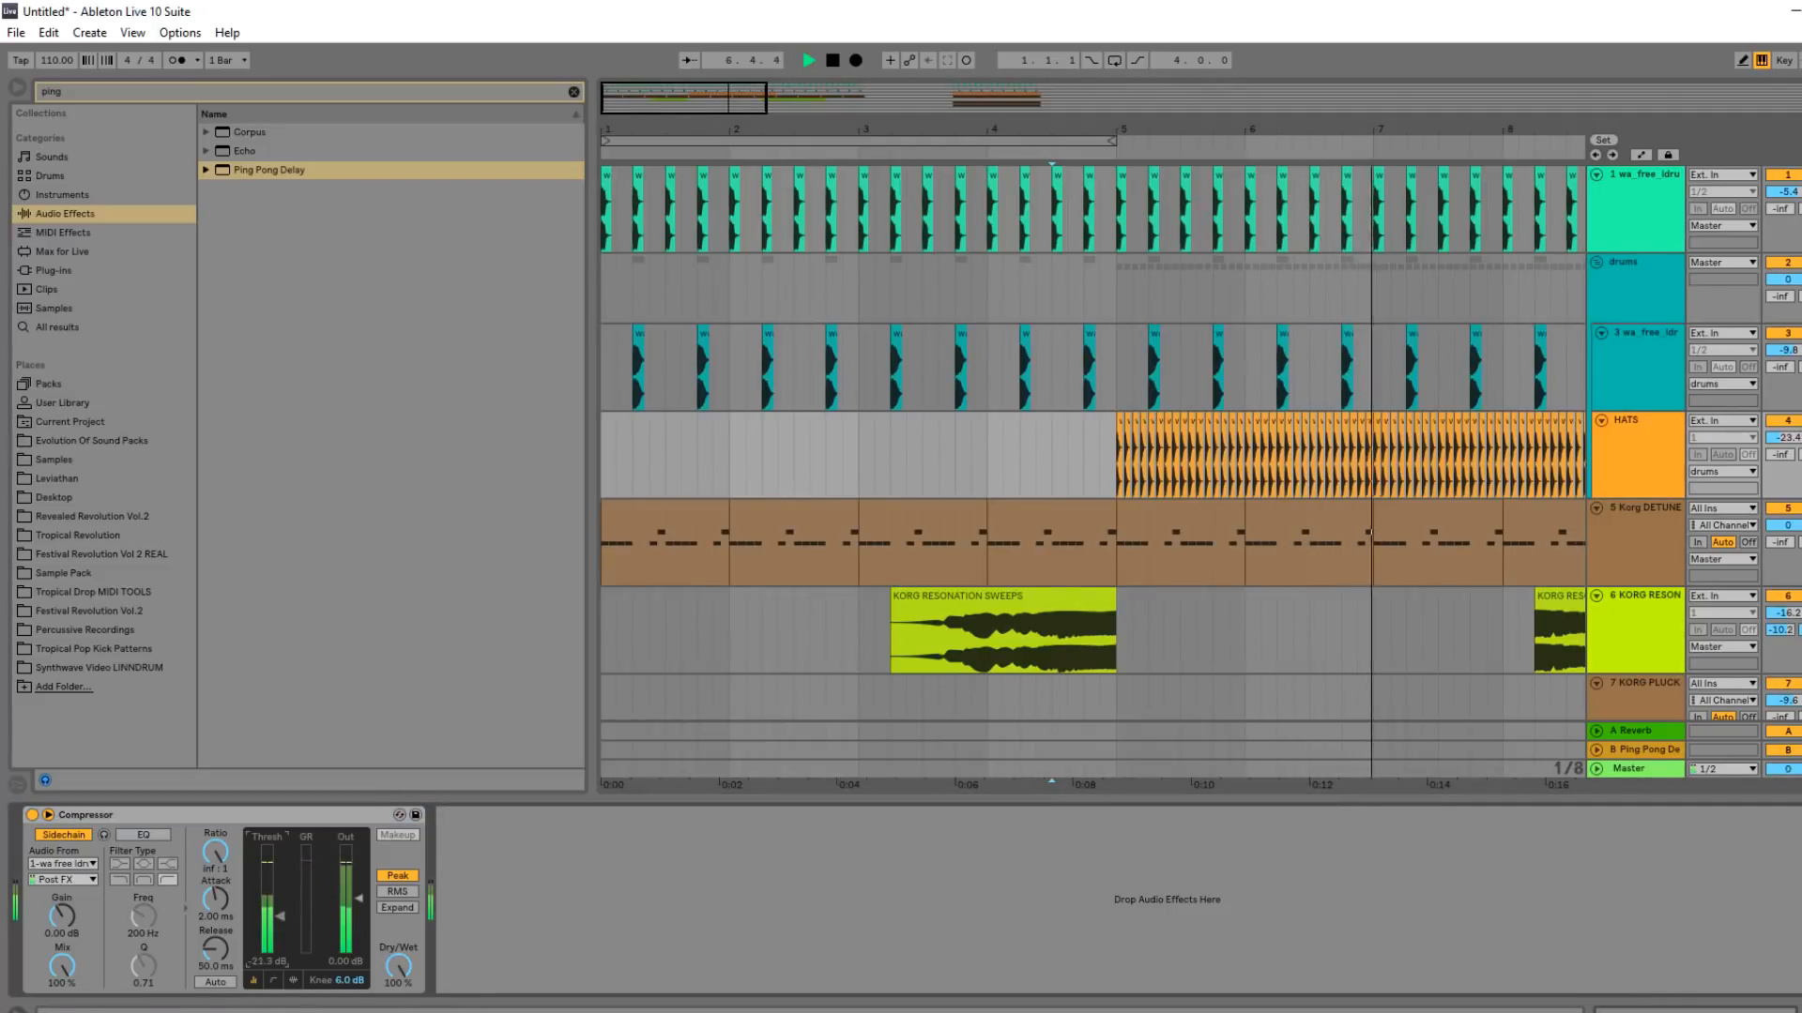
{"action": "left_click_drag", "start_coordinate": [713, 125], "coordinate": [745, 123]}
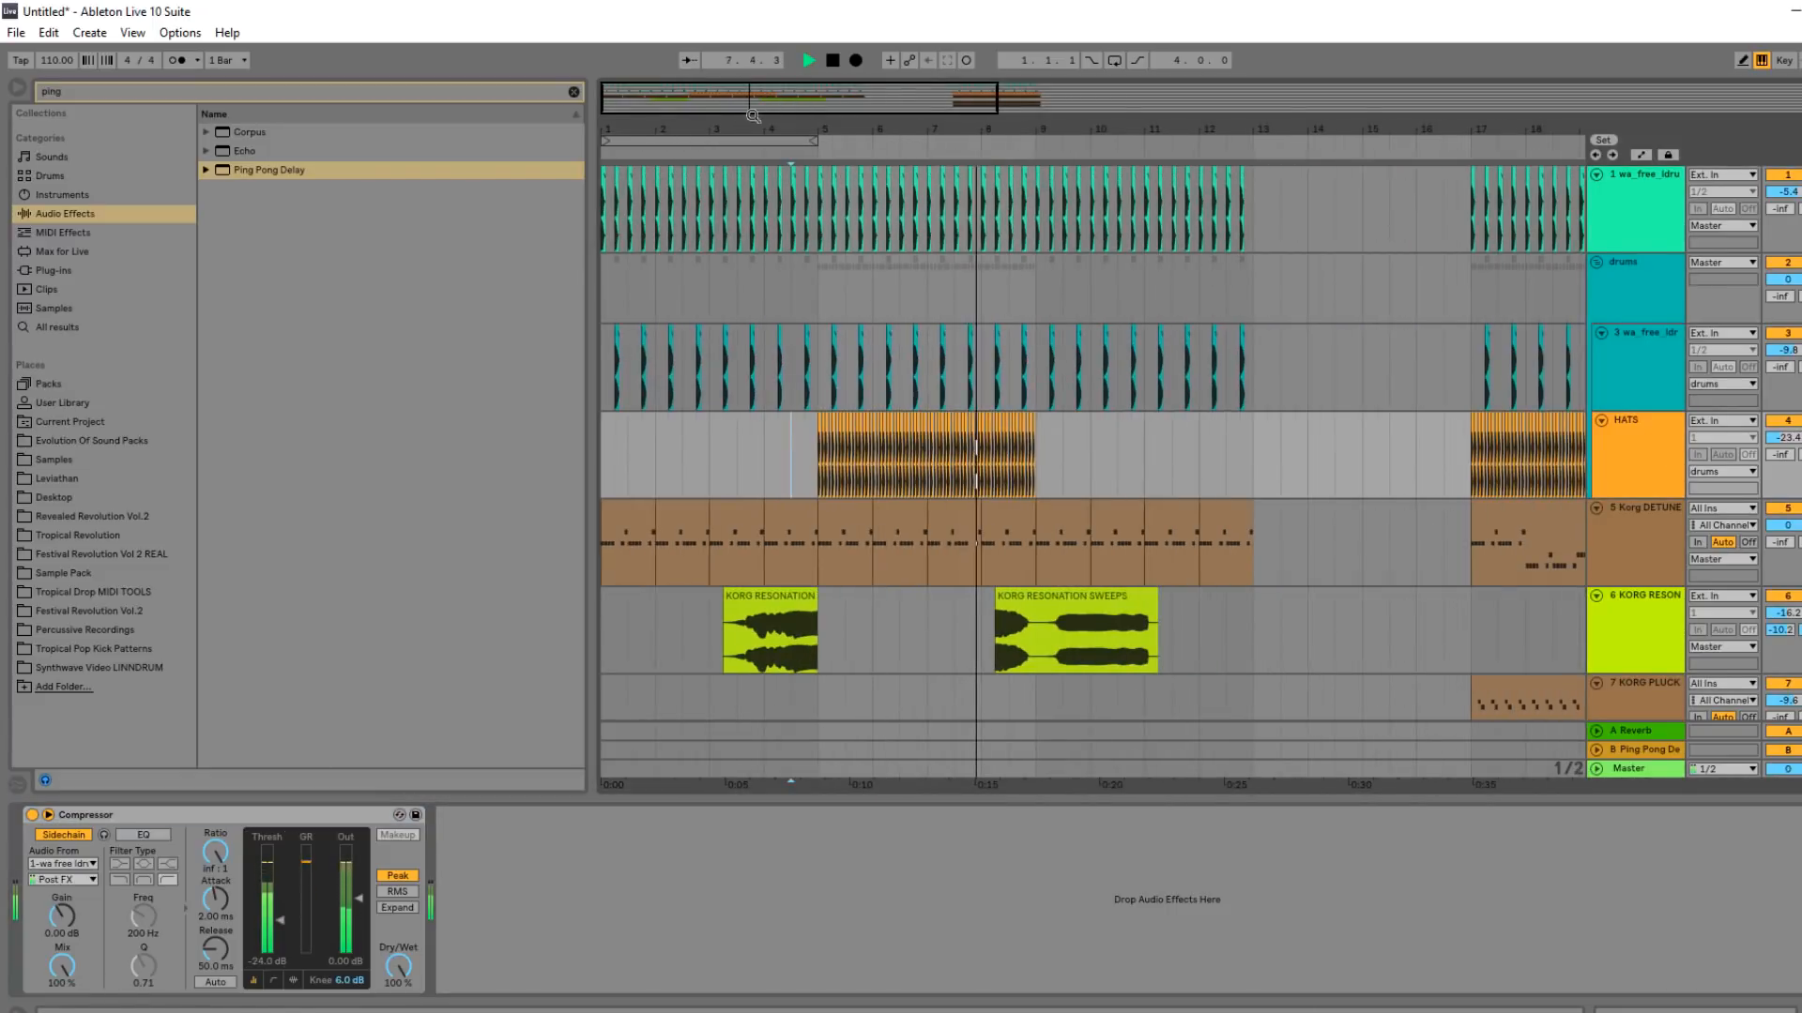
Add a Simple Delay after the Compressor on the HATS track and play the section.
{"action": "left_click", "coordinate": [573, 93]}
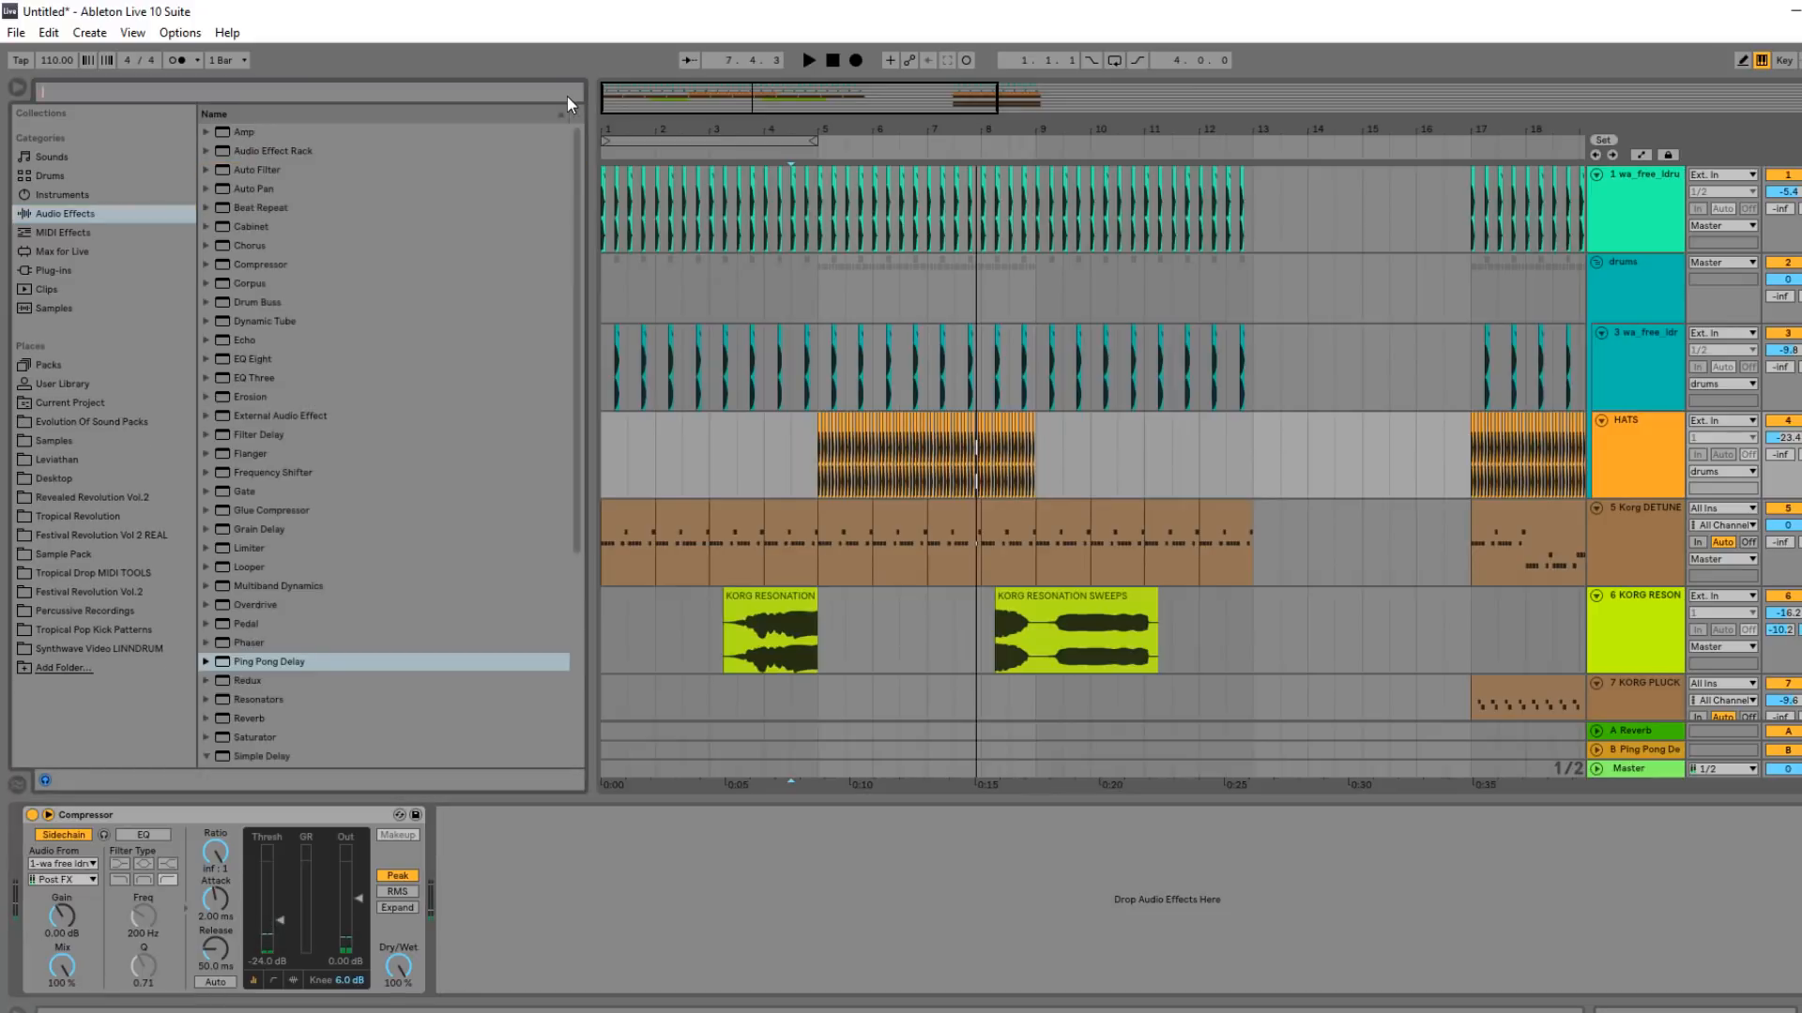
{"action": "type", "text": "simple"}
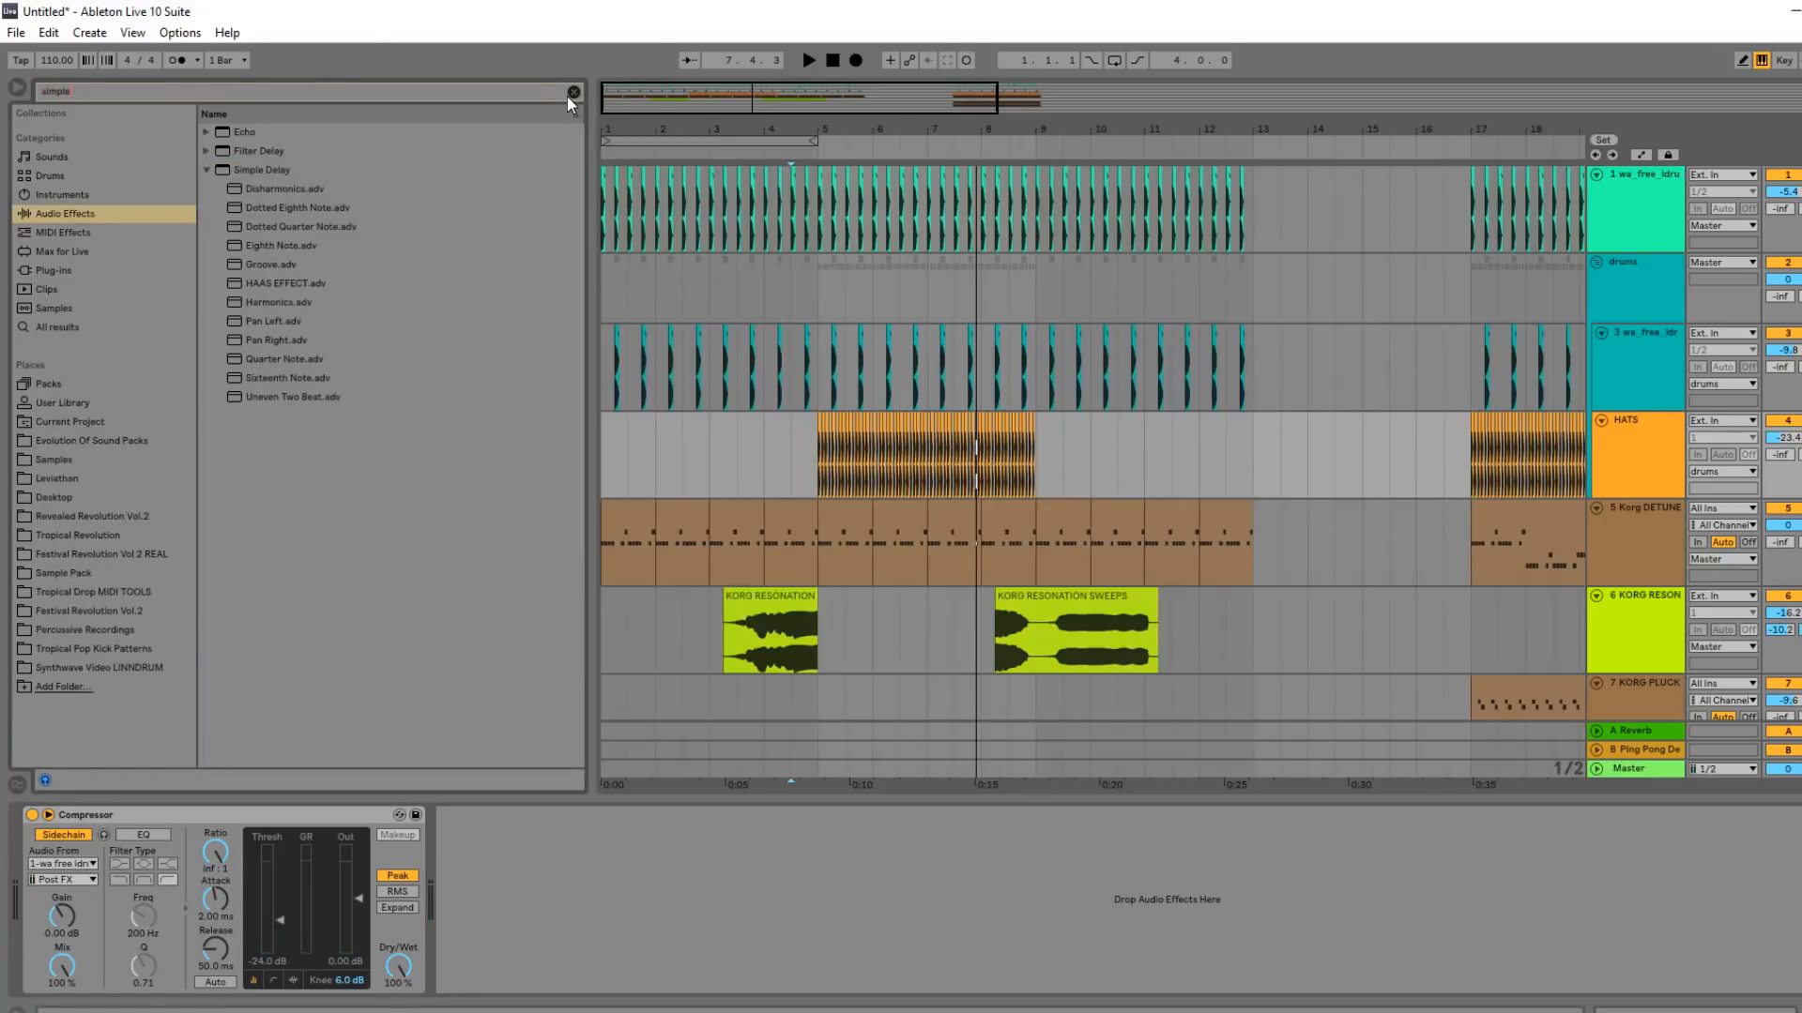
{"action": "left_click_drag", "start_coordinate": [266, 172], "coordinate": [561, 948]}
{"action": "key", "text": "space"}
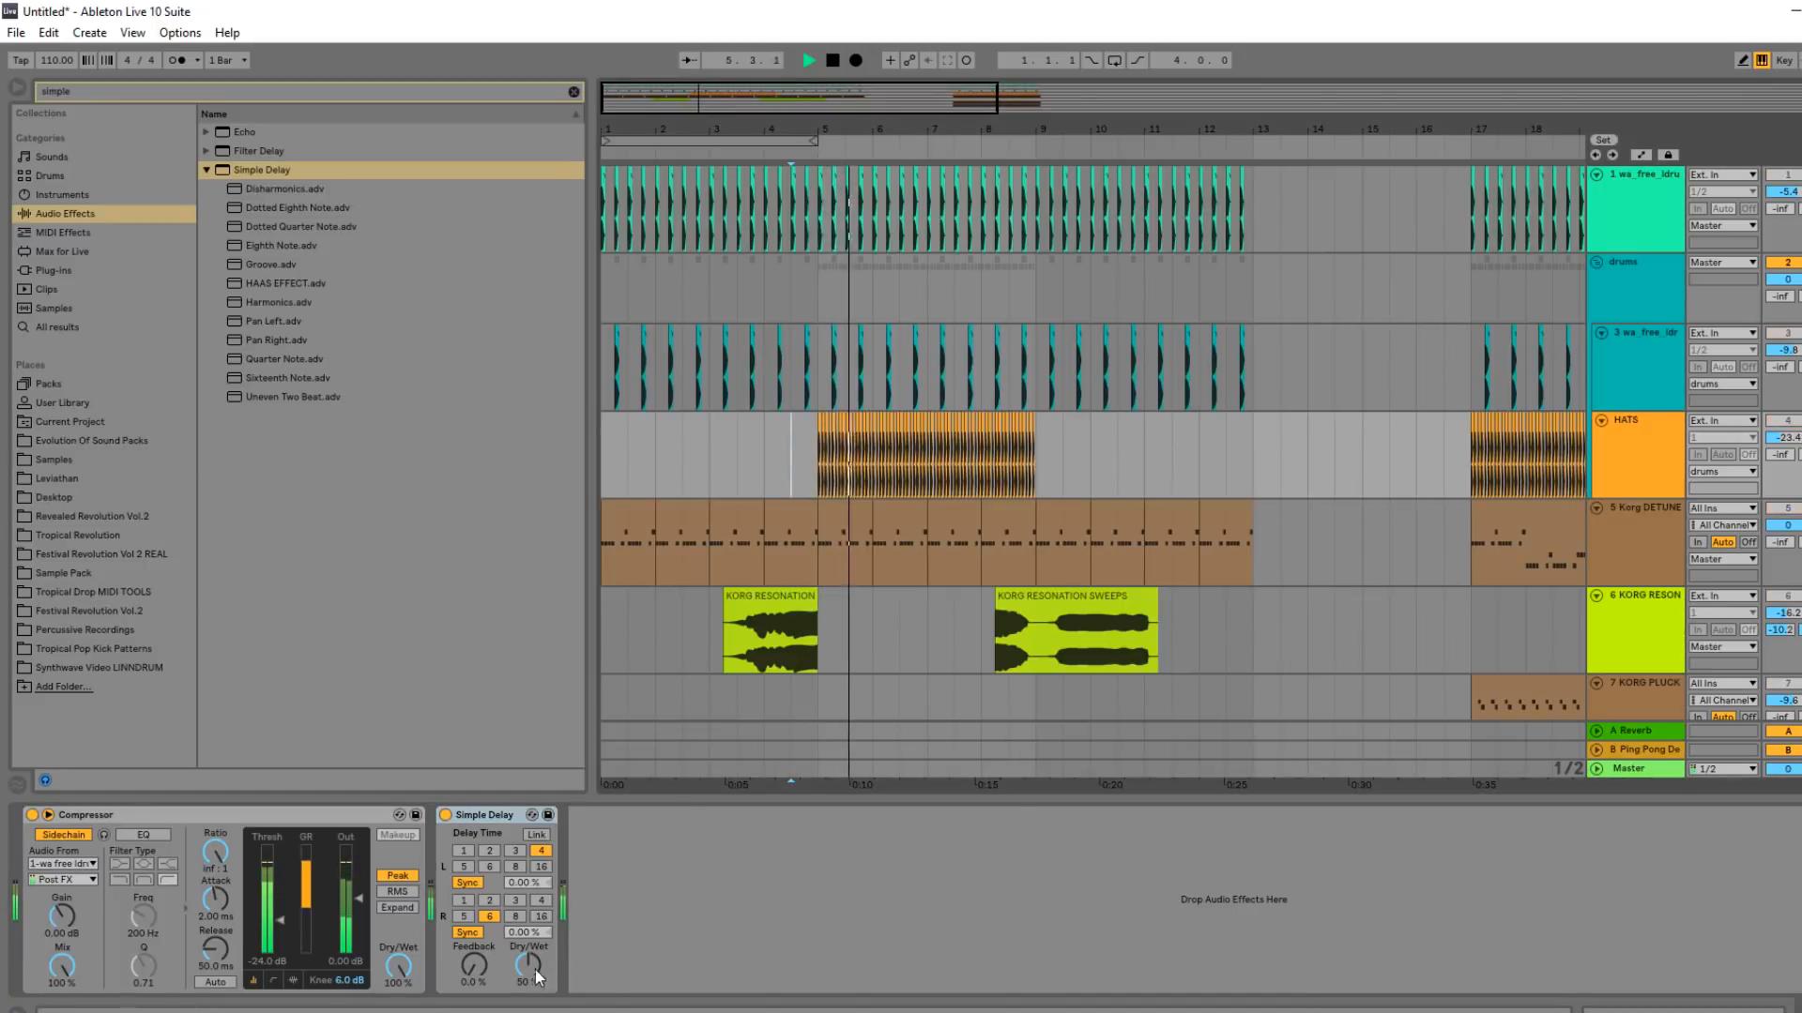
Set the Simple Delay's left delay time to 2 and its dry/wet to 74%, and replay the hats.
{"action": "left_click", "coordinate": [514, 852]}
{"action": "left_click", "coordinate": [489, 851]}
{"action": "left_click_drag", "start_coordinate": [527, 964], "coordinate": [527, 942]}
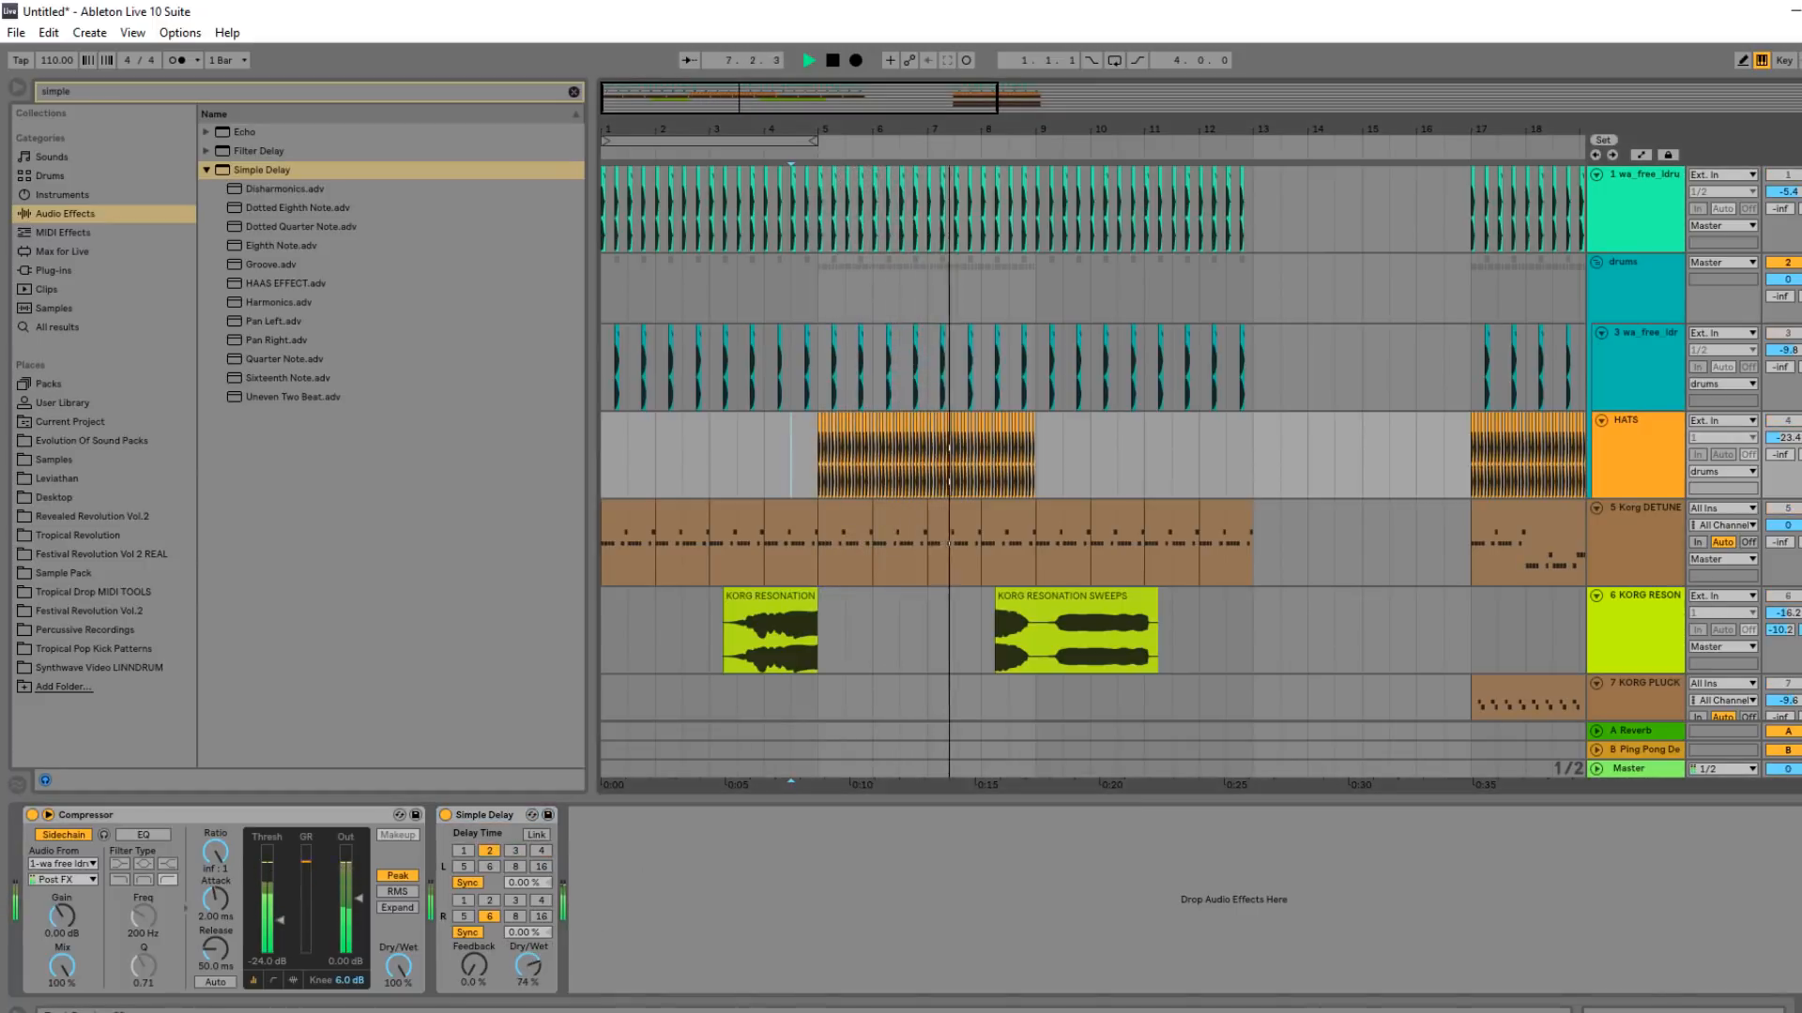
{"action": "key", "text": "space"}
{"action": "key", "text": "space"}
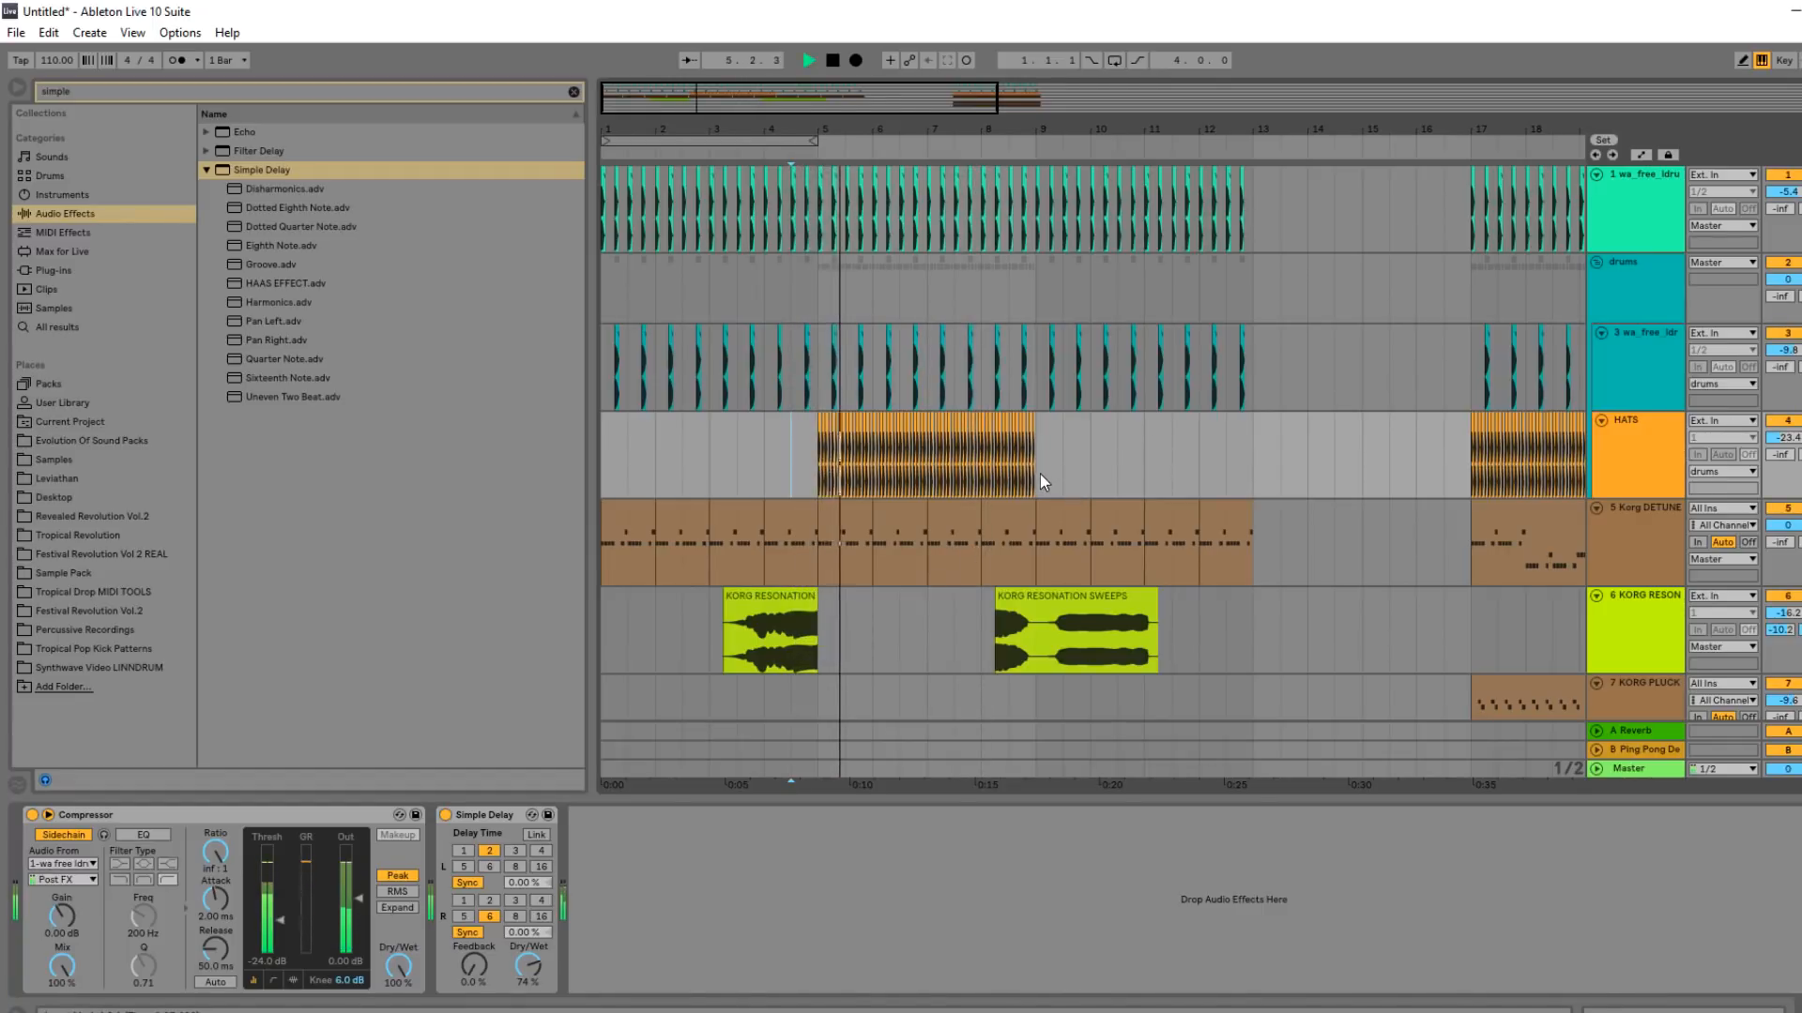
Duplicate the HATS section to fill bars 9 to 13 and lower the Simple Delay's dry/wet to 35%.
{"action": "left_click", "coordinate": [937, 483]}
{"action": "key", "text": "ctrl+d"}
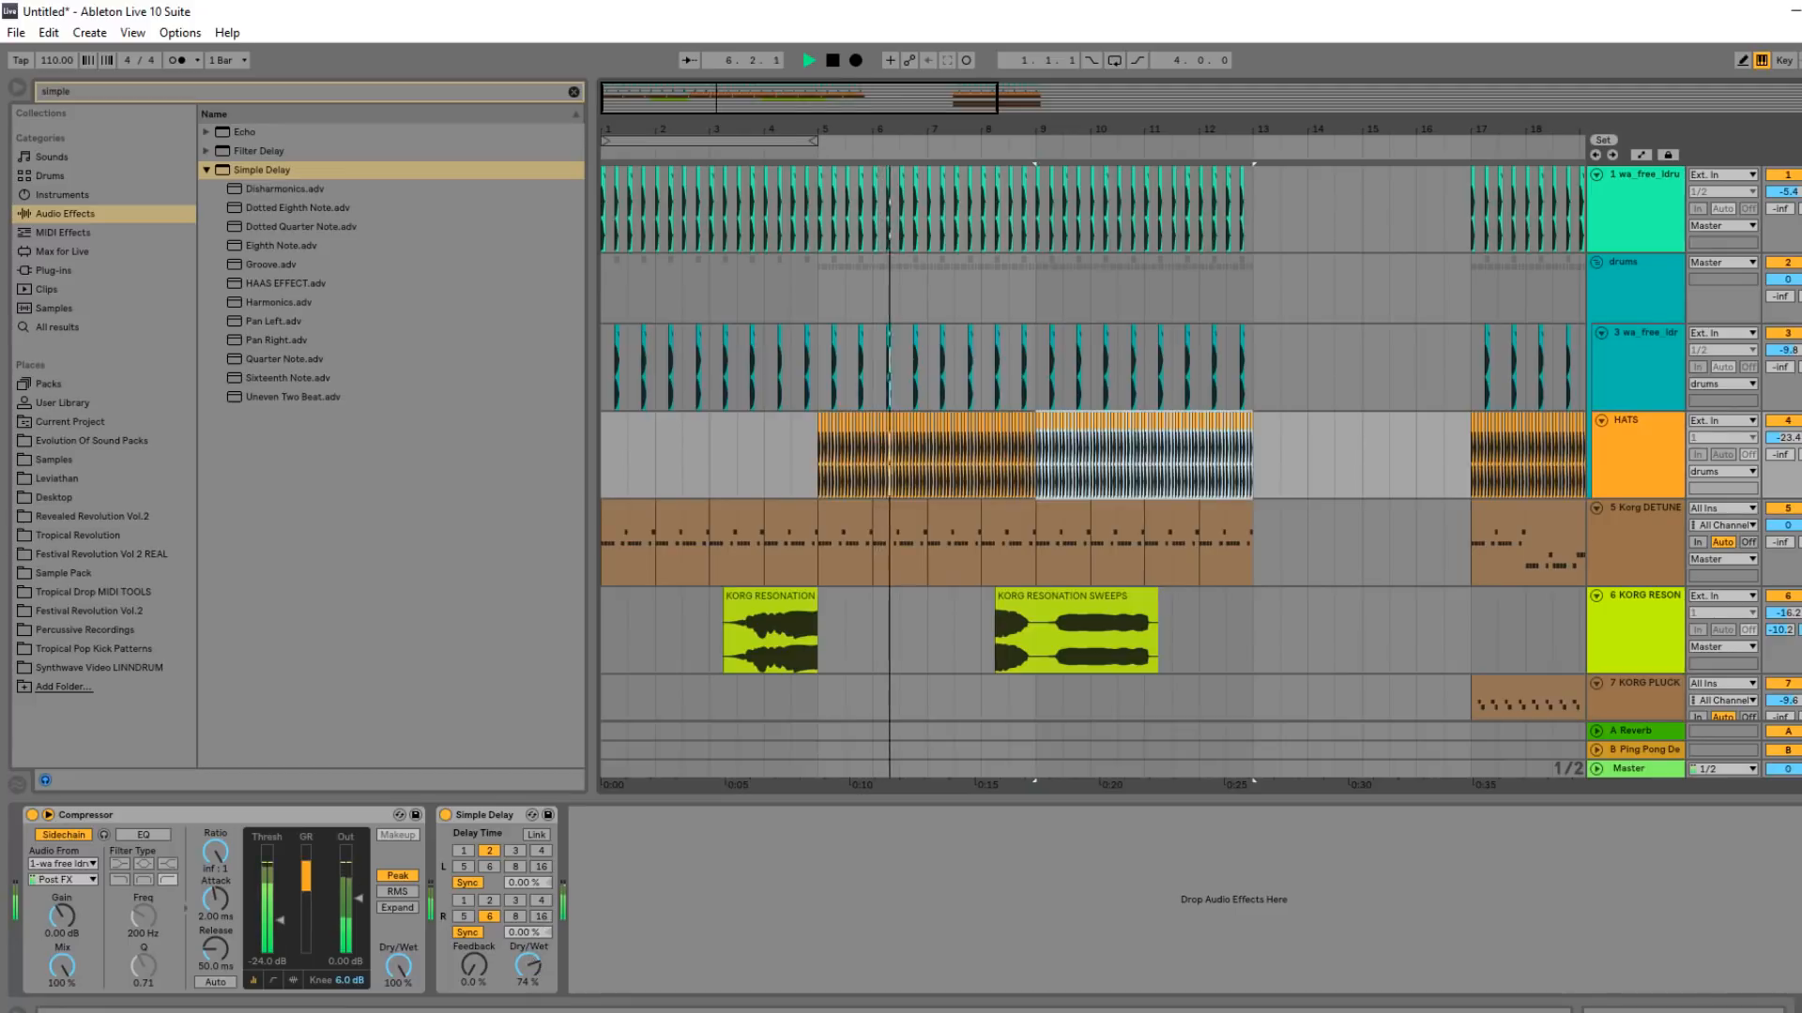
{"action": "left_click_drag", "start_coordinate": [527, 965], "coordinate": [528, 1000]}
{"action": "left_click", "coordinate": [1641, 358]}
{"action": "left_click", "coordinate": [1644, 437]}
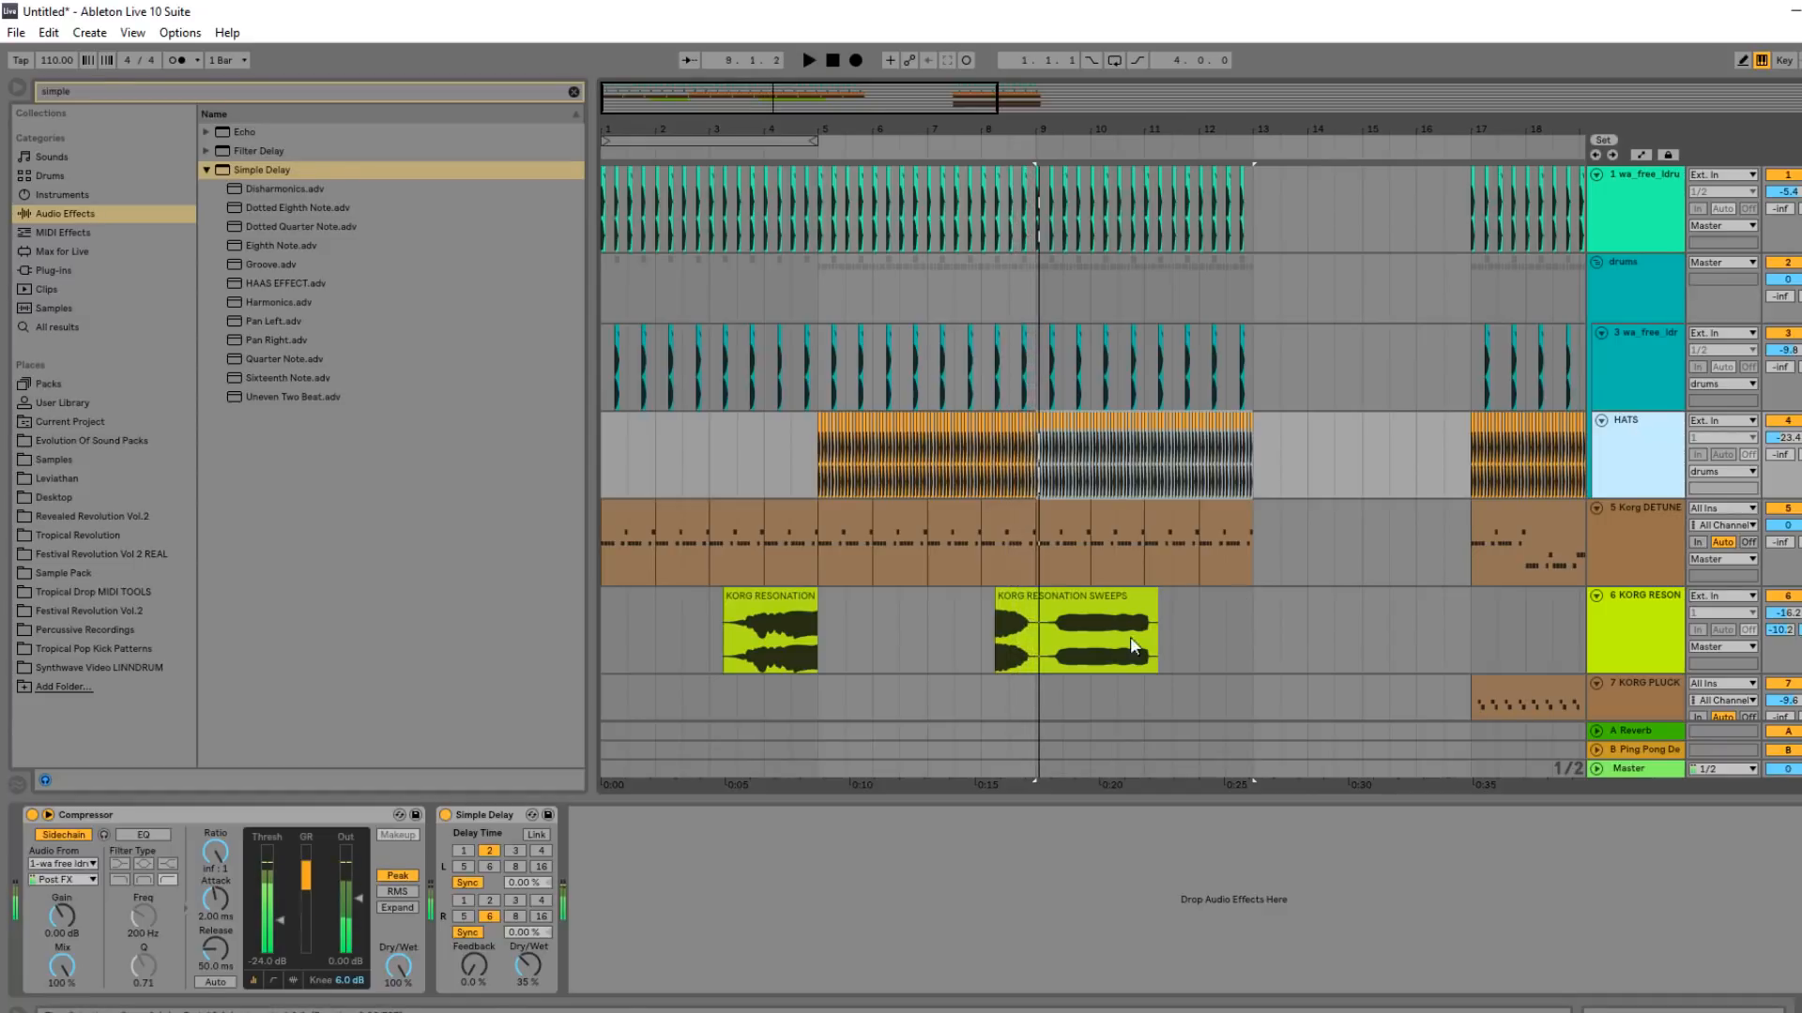
{"action": "key", "text": "space"}
Split the second resonation sweep clip at bar 9, move its latter part to bar 13 and play from bar 4.
{"action": "left_click", "coordinate": [1013, 627]}
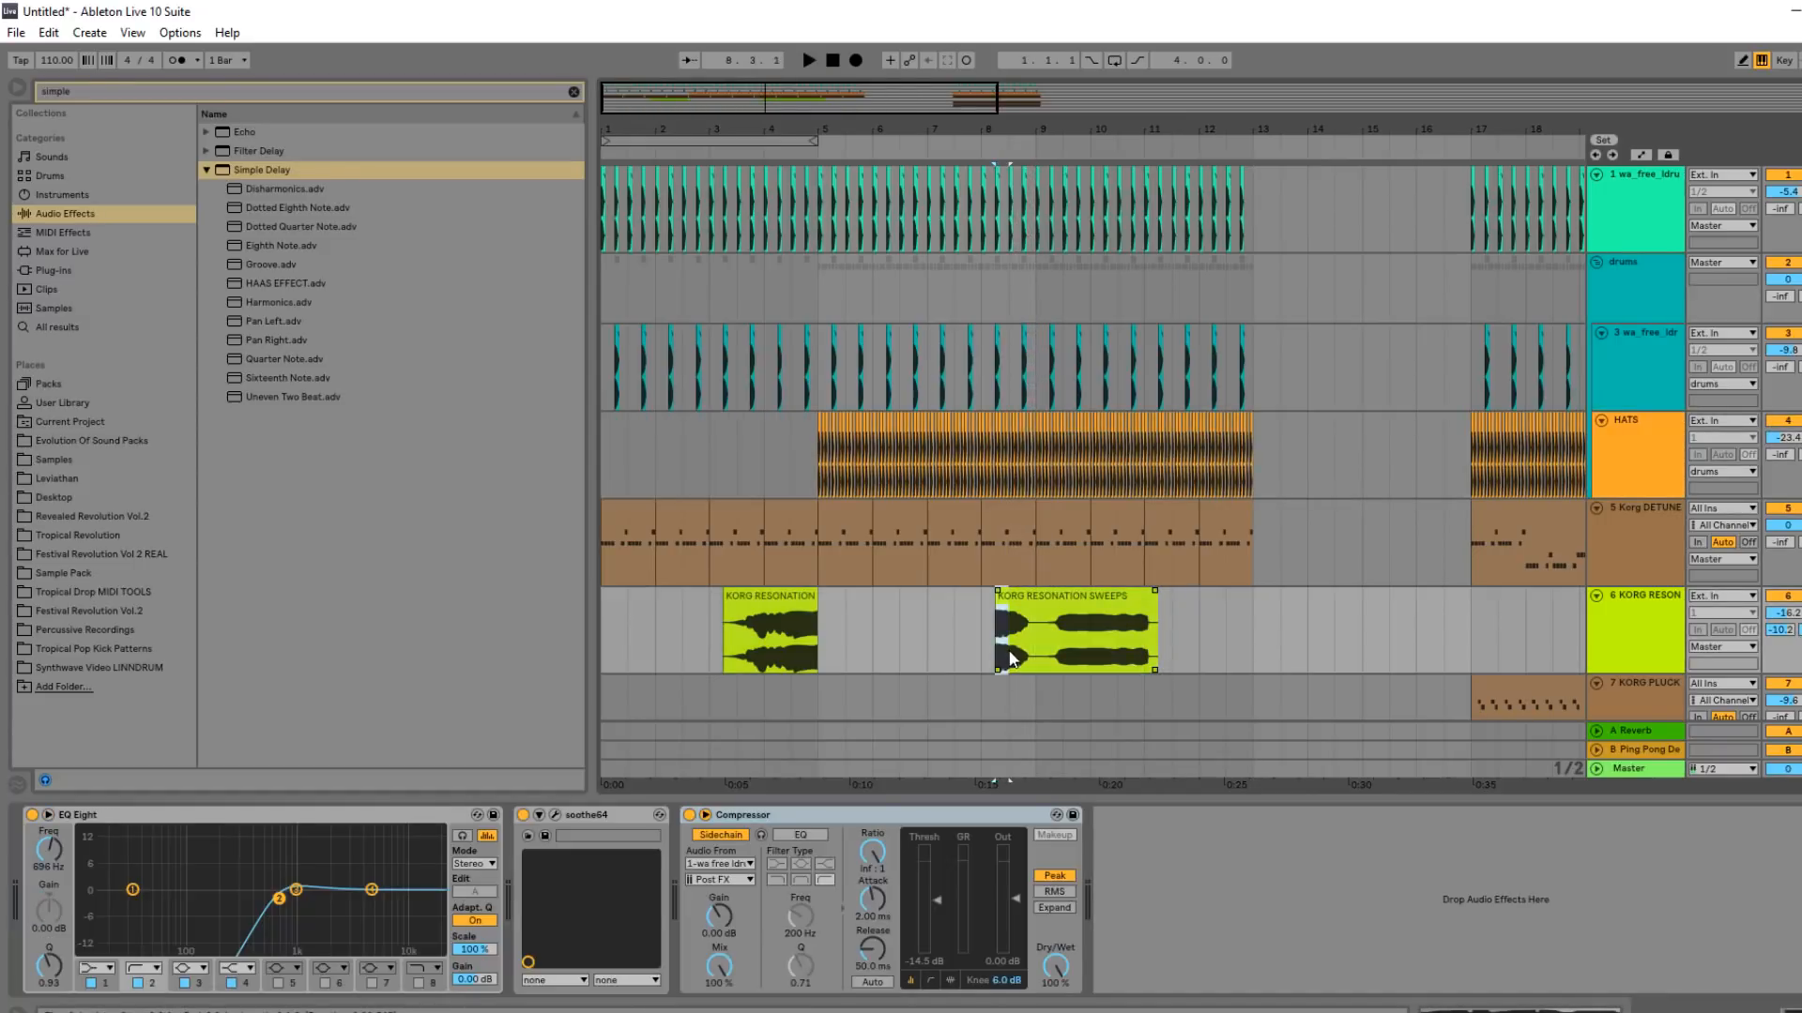
{"action": "left_click_drag", "start_coordinate": [1026, 646], "coordinate": [1345, 595]}
{"action": "left_click", "coordinate": [789, 606]}
{"action": "key", "text": "space"}
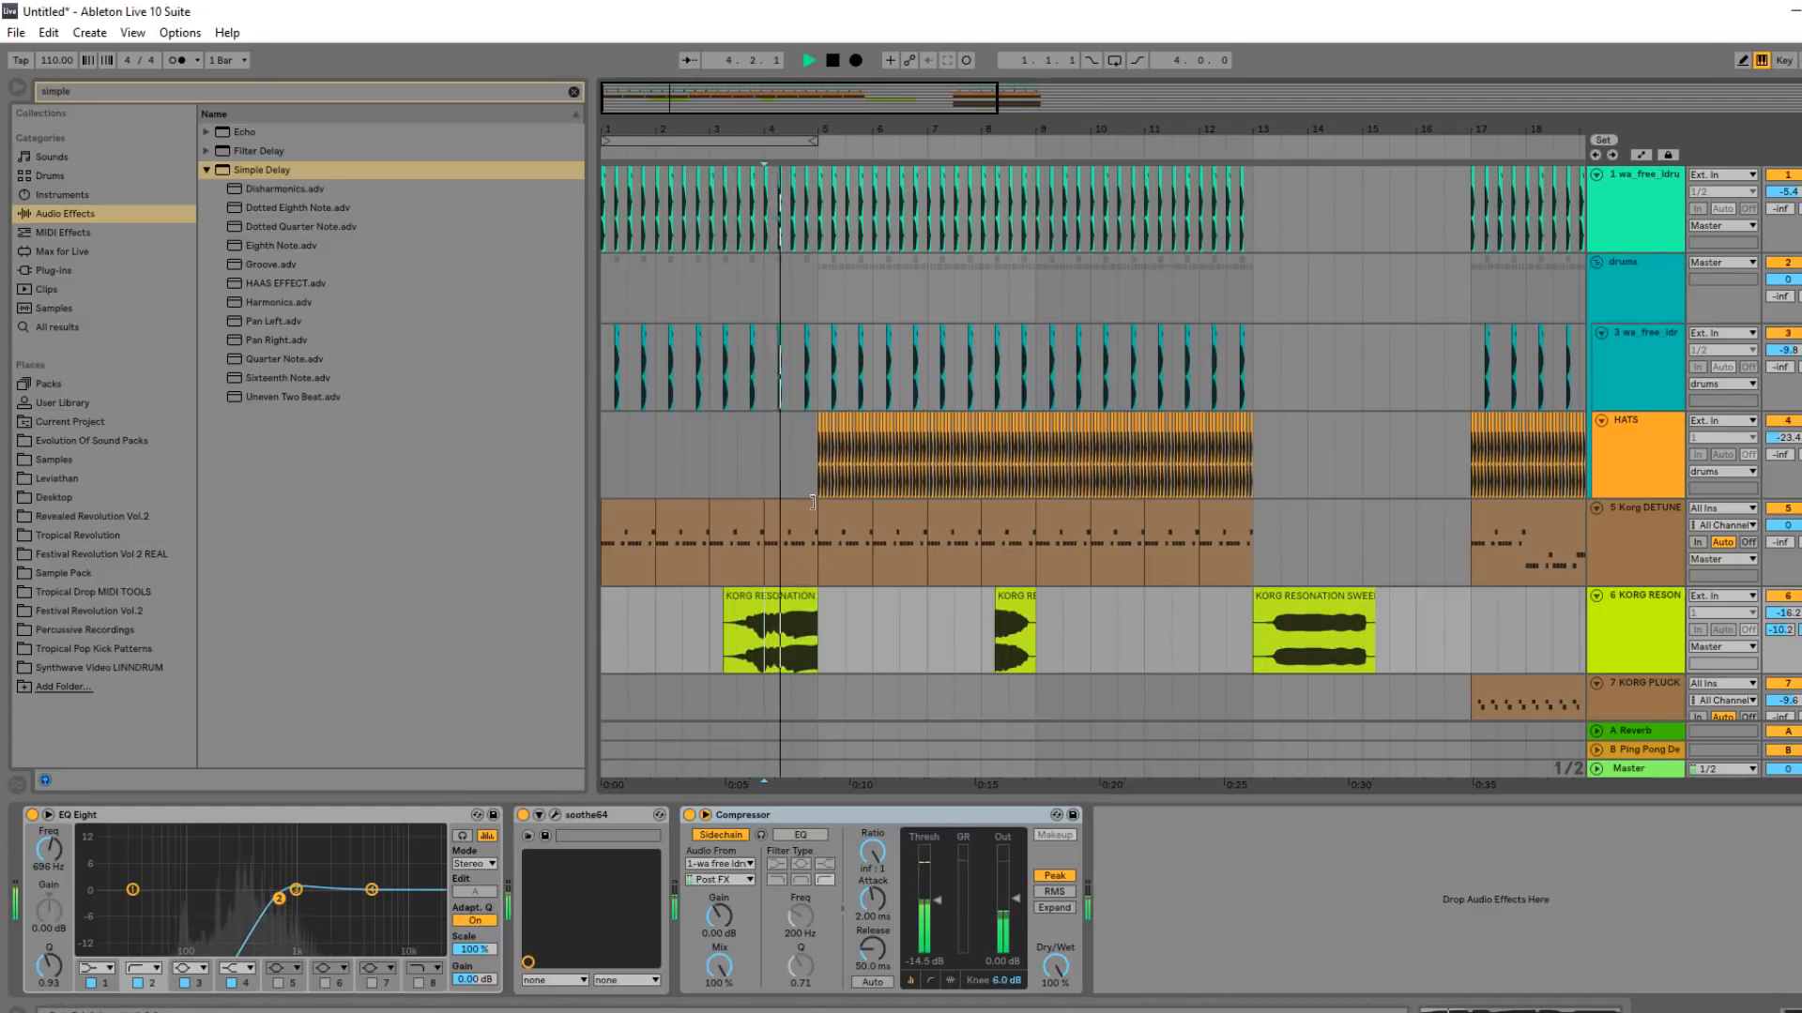
Clear the kick, snare and Korg DETUNED BASS tracks over the last half bar before bar 5, and play the transition.
{"action": "key", "text": "space"}
{"action": "left_click_drag", "start_coordinate": [819, 246], "coordinate": [772, 246]}
{"action": "left_click_drag", "start_coordinate": [744, 134], "coordinate": [744, 211]}
{"action": "left_click_drag", "start_coordinate": [1084, 242], "coordinate": [1025, 242]}
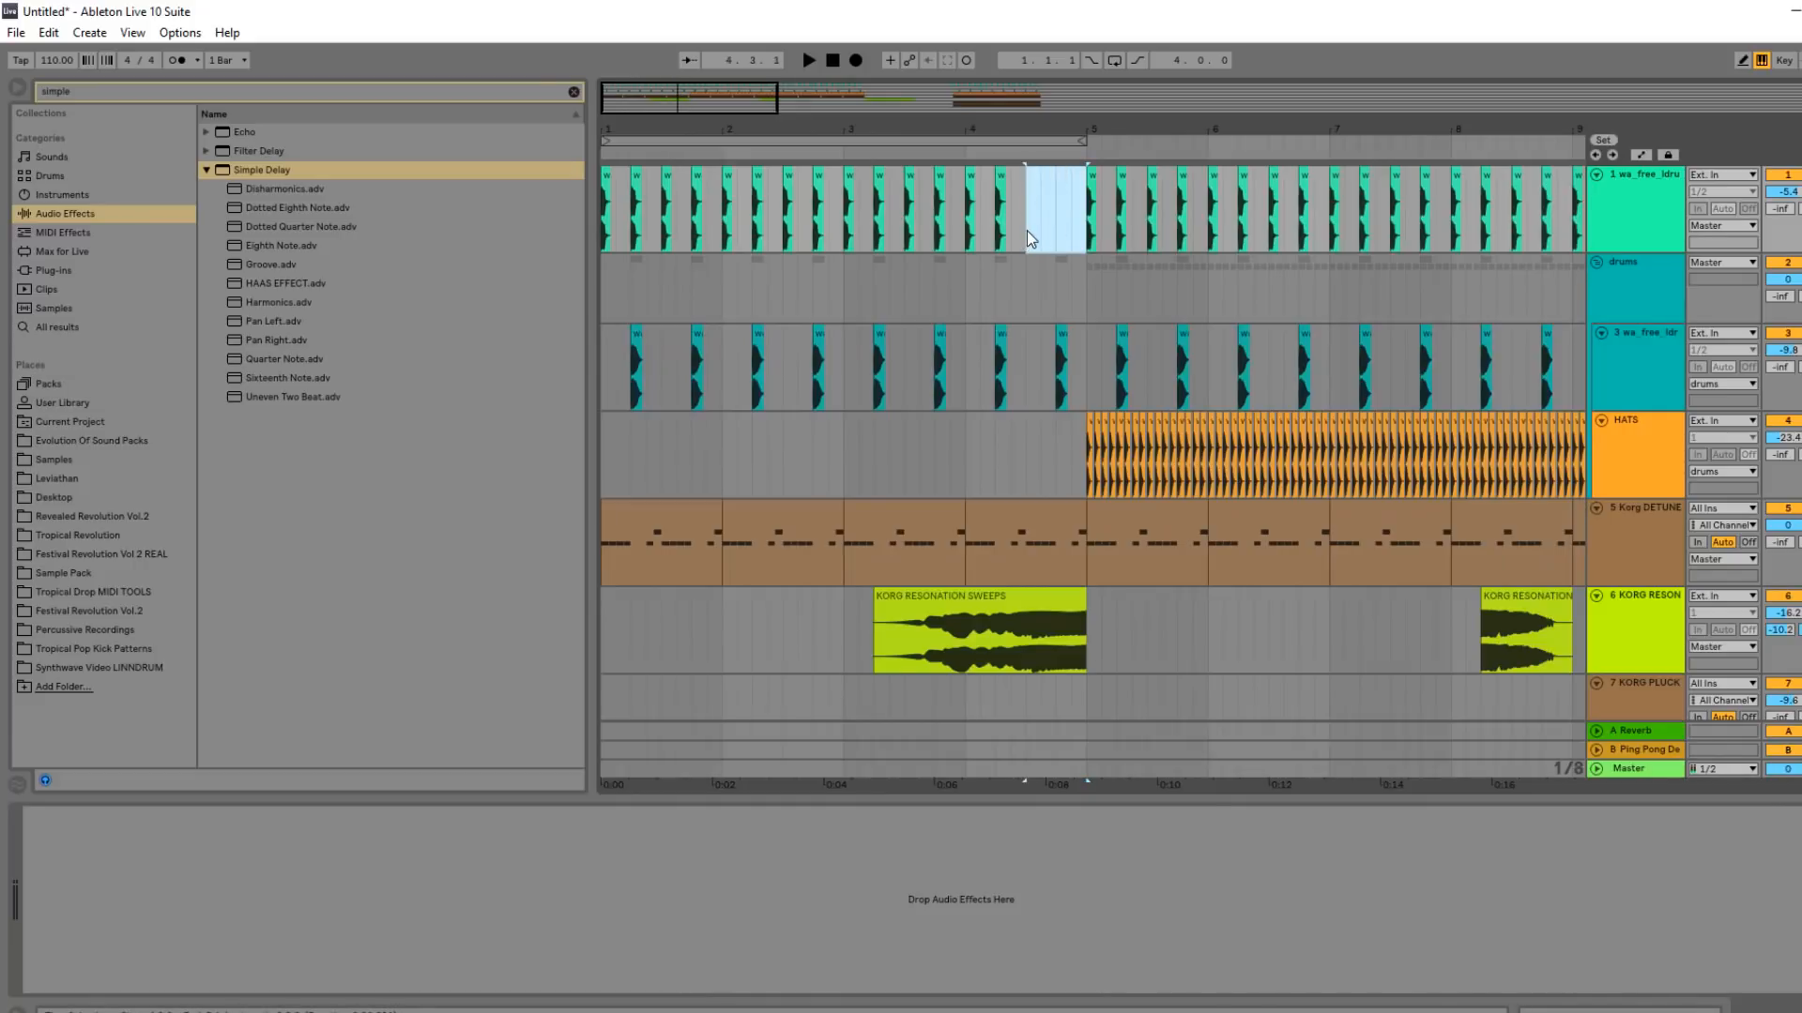
{"action": "left_click_drag", "start_coordinate": [1089, 403], "coordinate": [1025, 390]}
{"action": "left_click_drag", "start_coordinate": [1077, 517], "coordinate": [1027, 517]}
{"action": "left_click", "coordinate": [922, 462]}
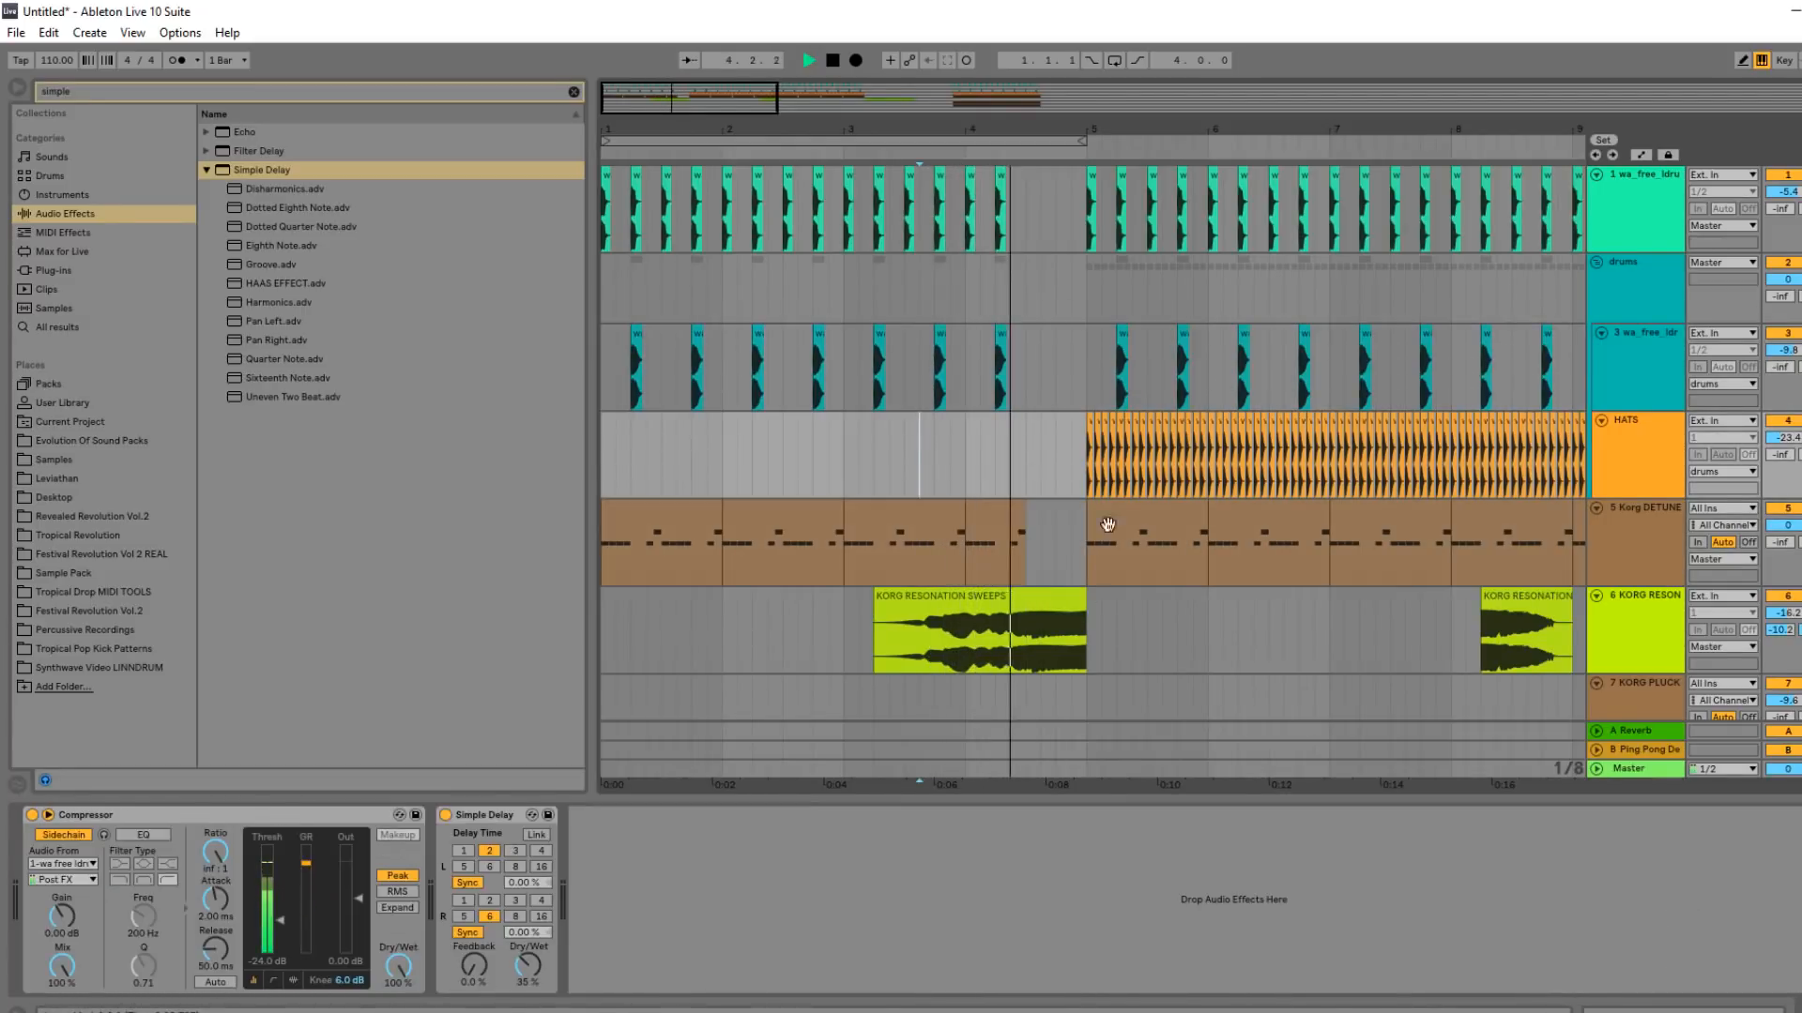
Insert a new MIDI track below HATS in the drums group and name it Toms.
{"action": "left_click", "coordinate": [1626, 266]}
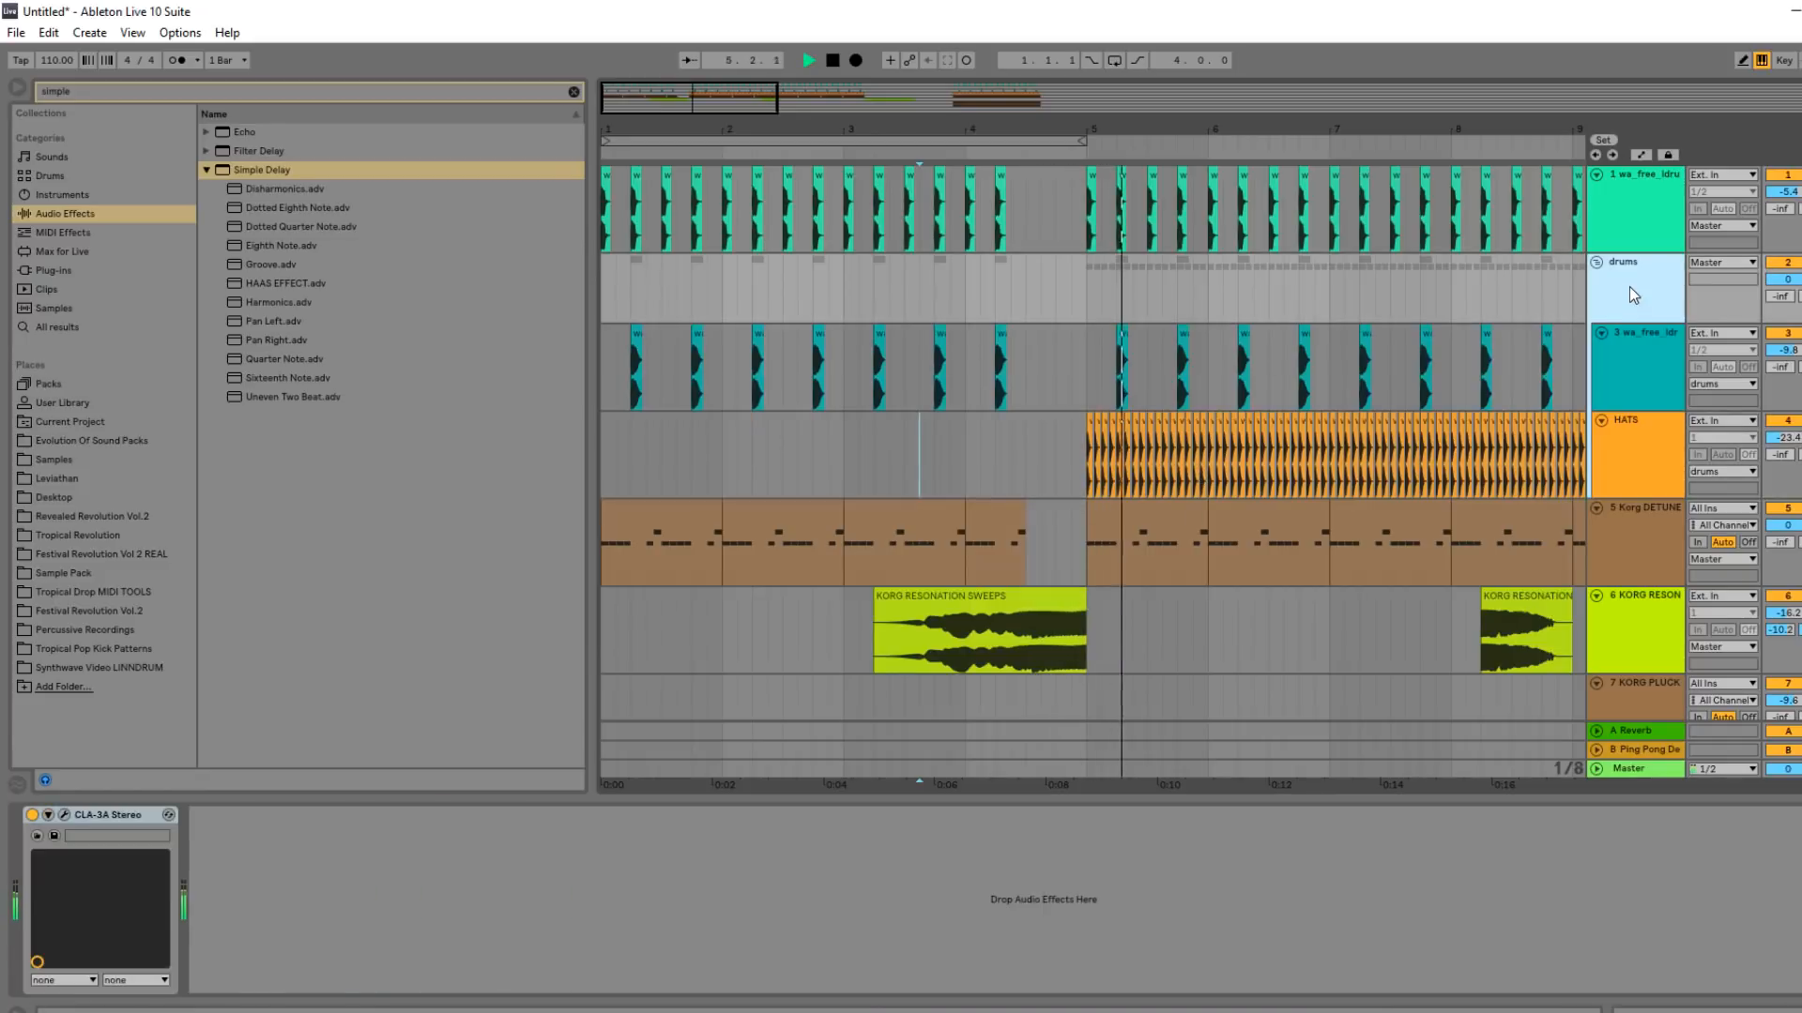
{"action": "left_click", "coordinate": [1629, 357]}
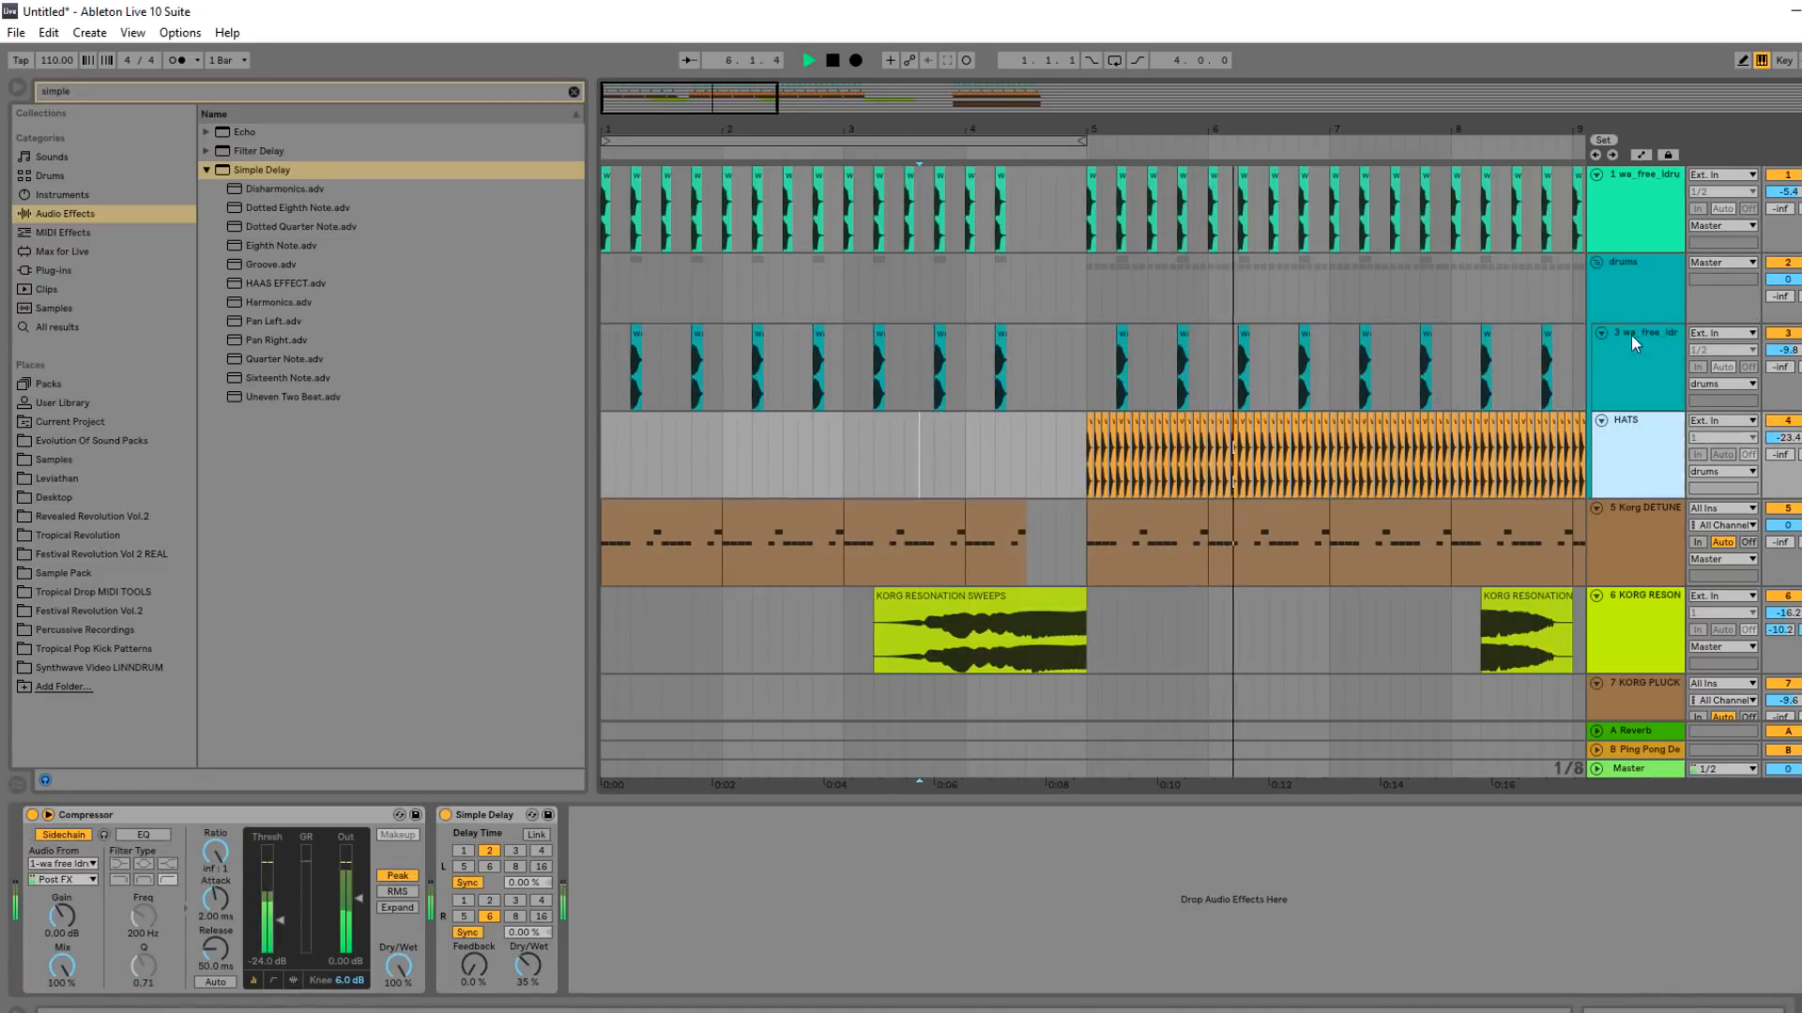
{"action": "left_click", "coordinate": [1626, 460]}
{"action": "key", "text": "ctrl+shift+t"}
{"action": "type", "text": "Toms"}
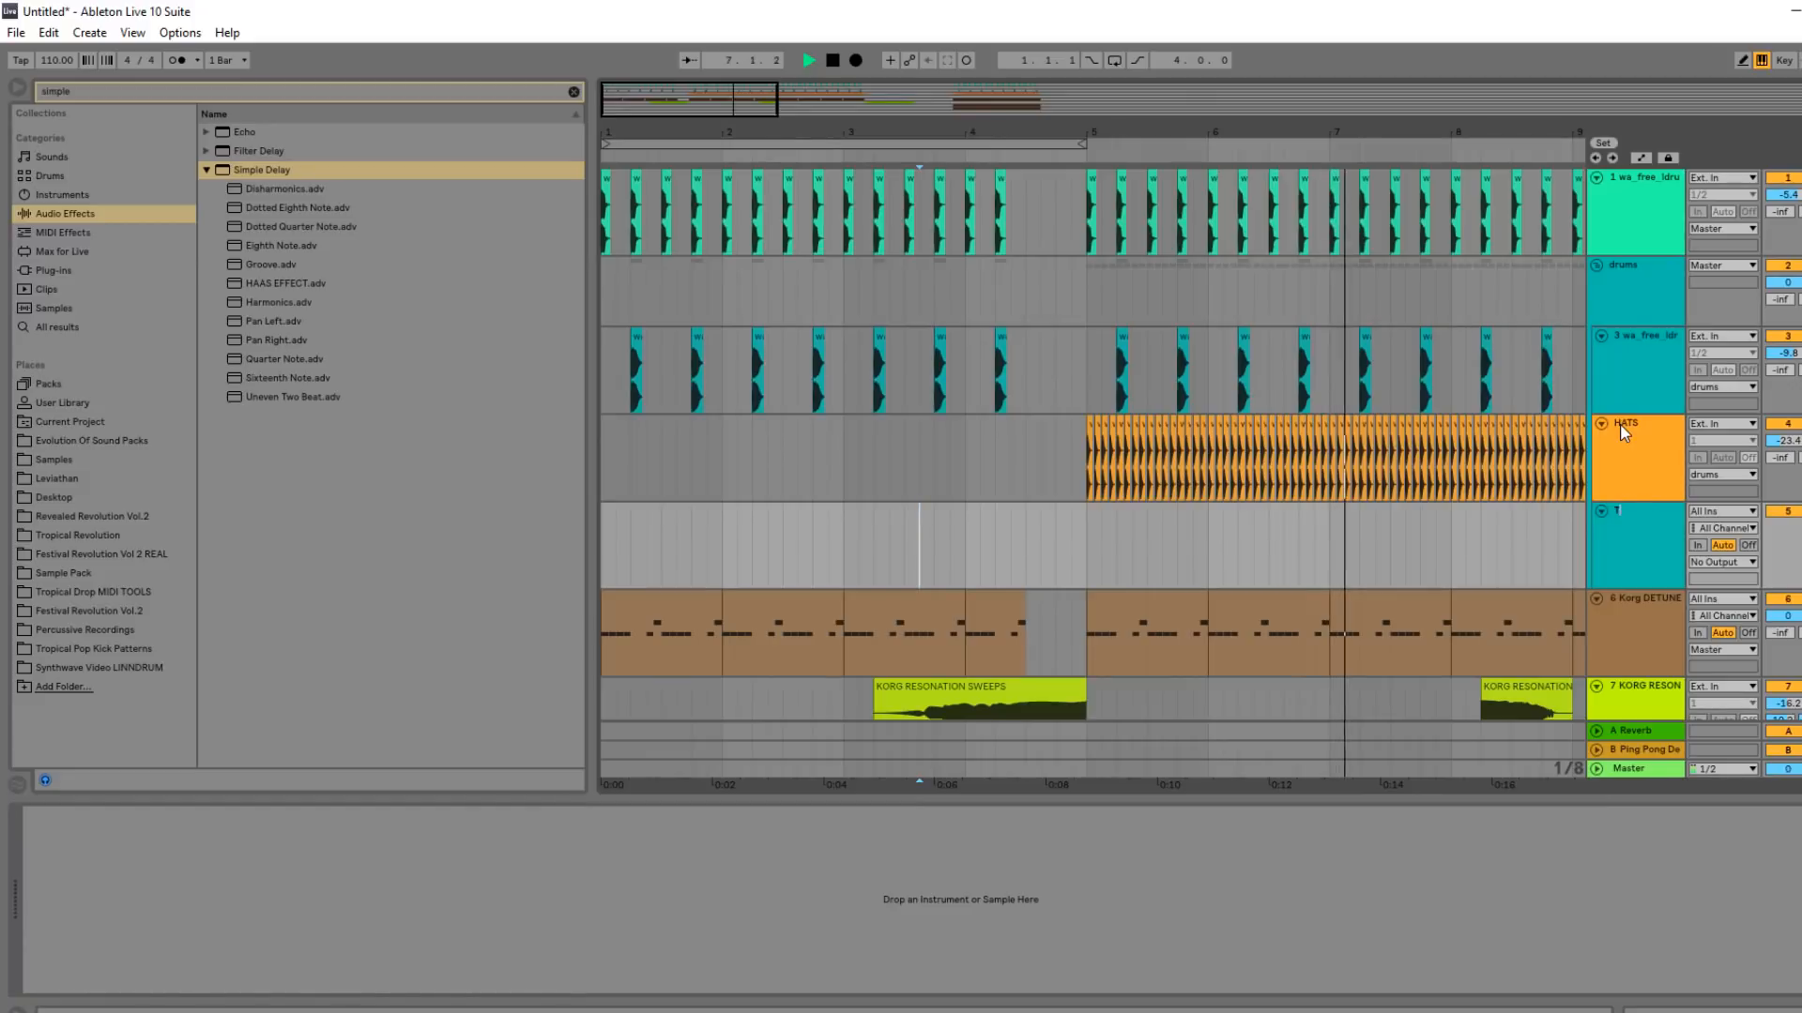
Find the Sampler instrument and load it onto the Toms track.
{"action": "left_click", "coordinate": [98, 195]}
{"action": "left_click", "coordinate": [240, 173]}
{"action": "left_click", "coordinate": [241, 152]}
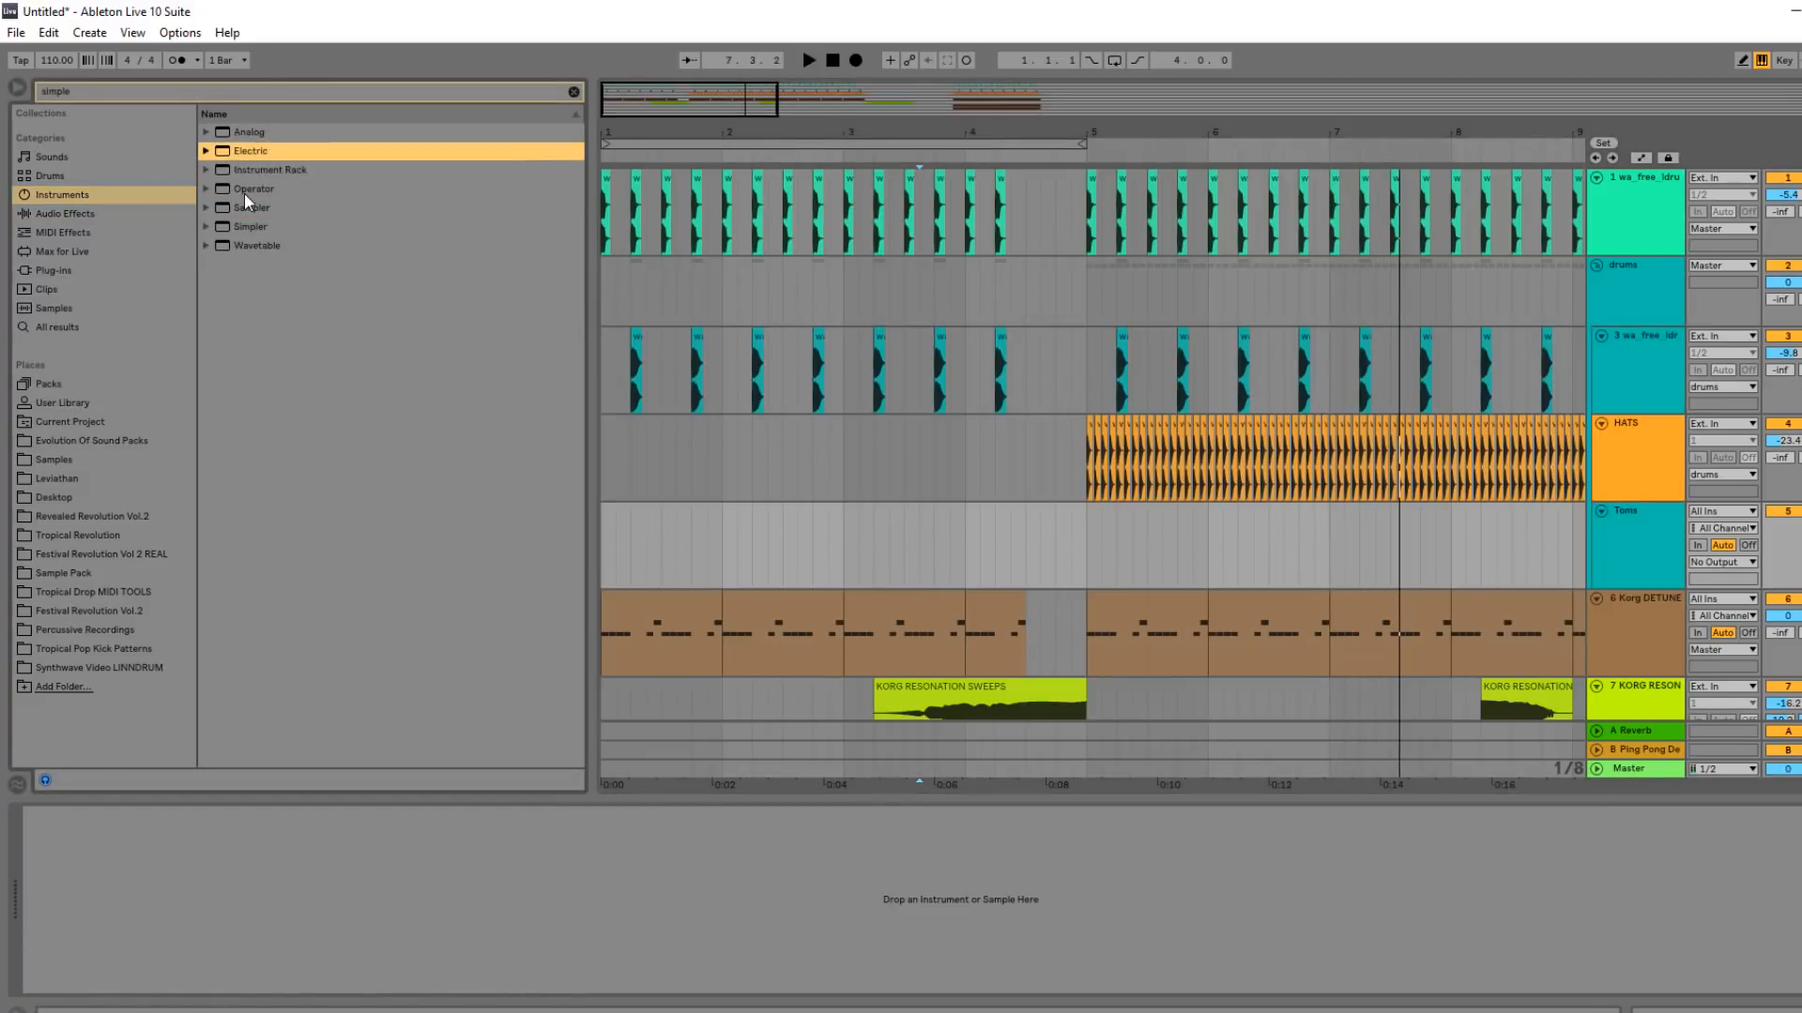
{"action": "left_click", "coordinate": [243, 193]}
{"action": "left_click", "coordinate": [244, 211]}
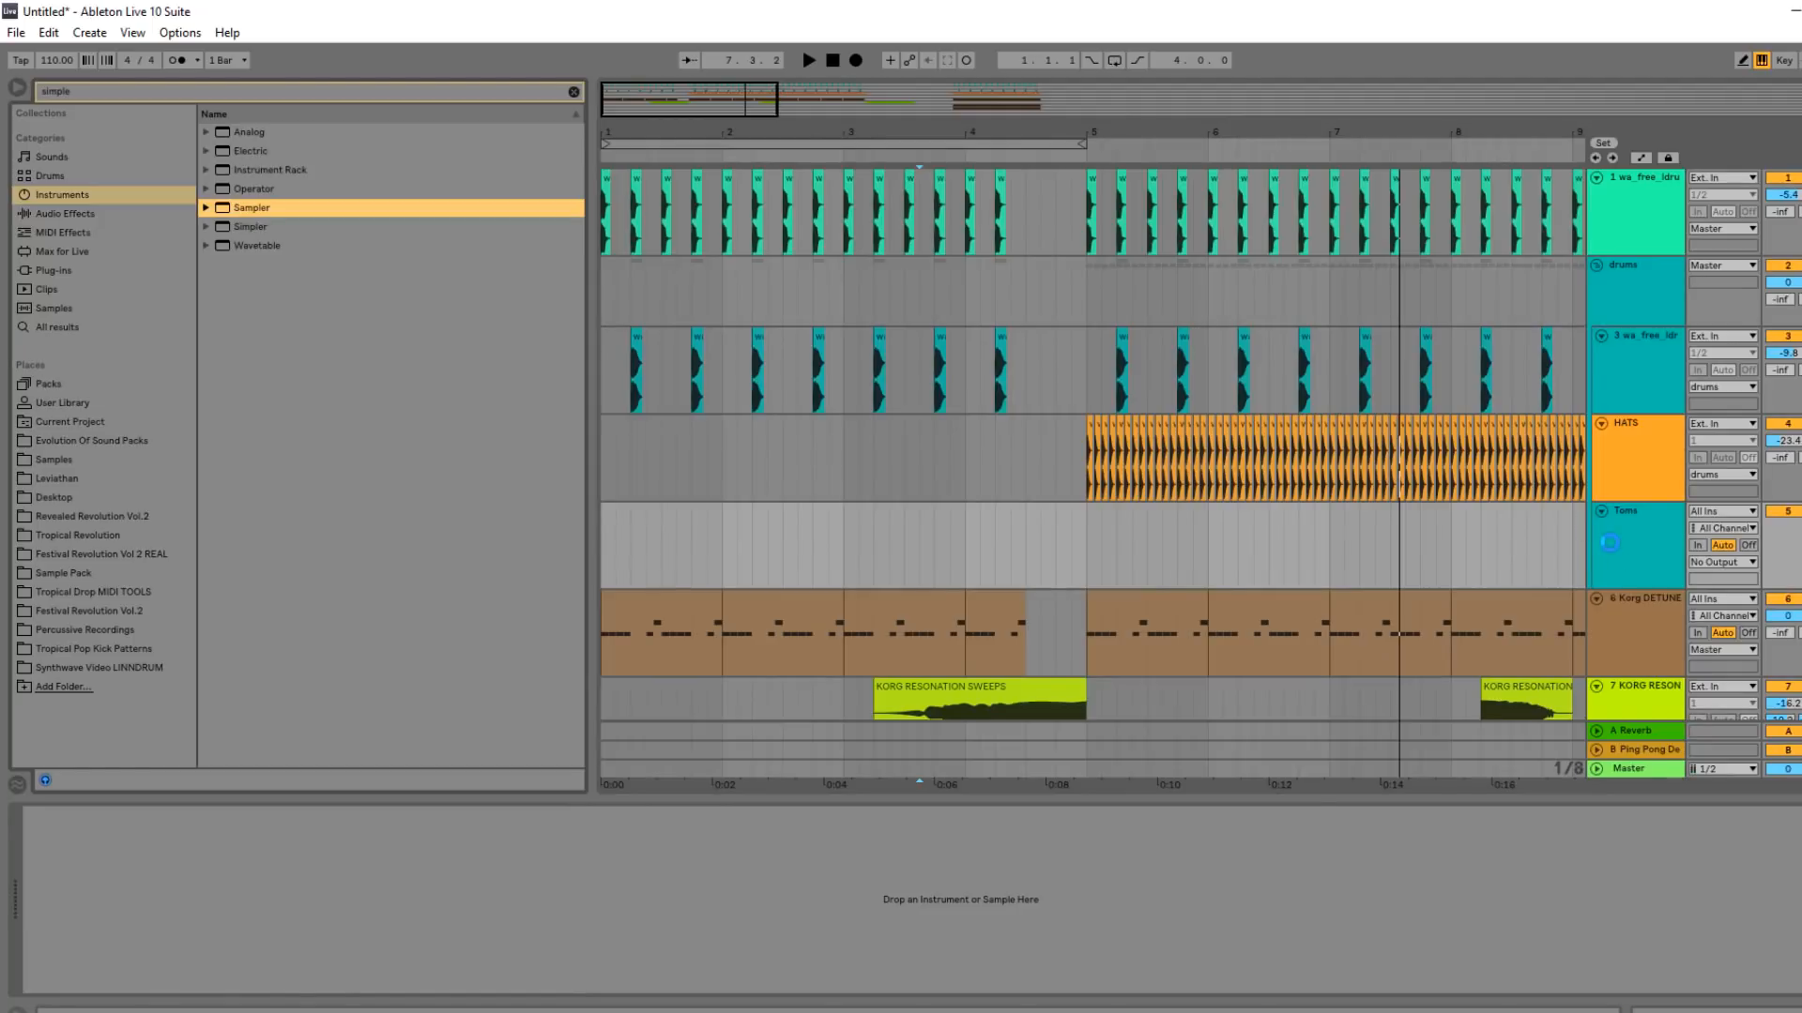
Clear the browser search and audition samples through the Synthwave Video LINNDRUM folder down to the tom sounds.
{"action": "left_click", "coordinate": [130, 666]}
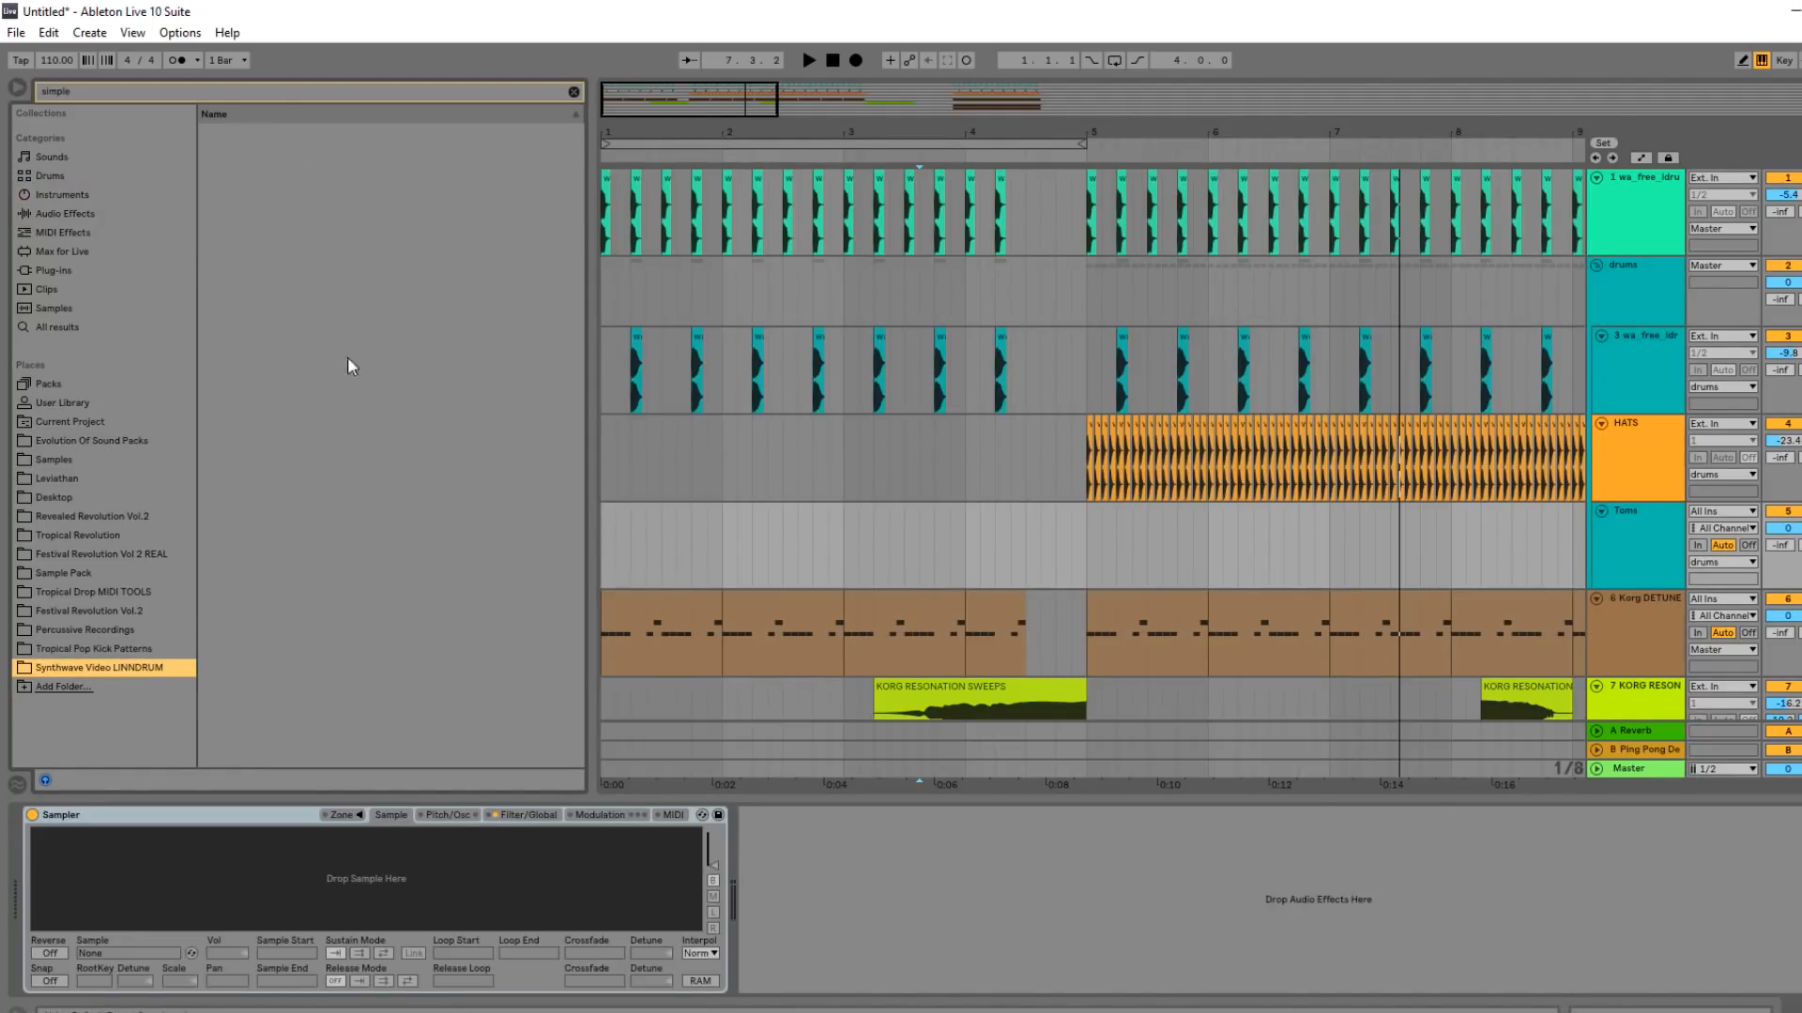
{"action": "left_click", "coordinate": [573, 93]}
{"action": "scroll", "coordinate": [380, 471], "scroll_direction": "down", "scroll_amount": 8}
{"action": "left_click", "coordinate": [355, 533]}
{"action": "scroll", "coordinate": [351, 563], "scroll_direction": "down", "scroll_amount": 4}
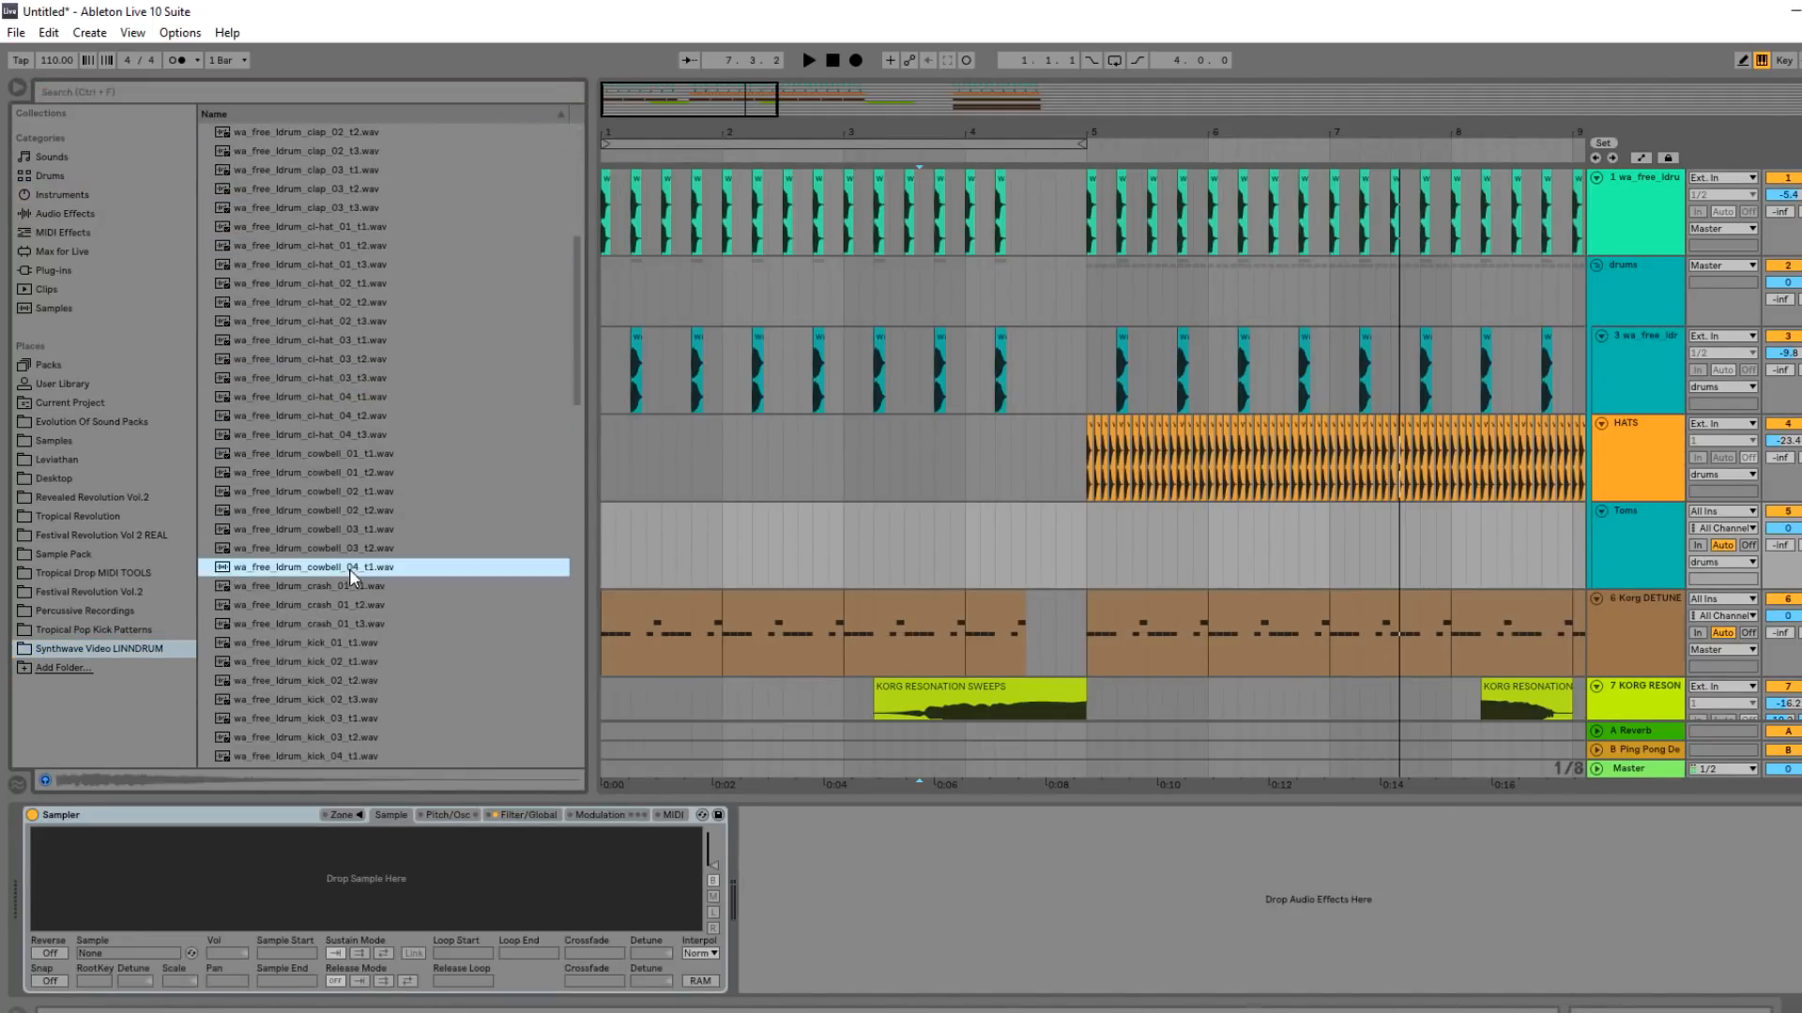
{"action": "scroll", "coordinate": [353, 574], "scroll_direction": "up", "scroll_amount": 1}
{"action": "left_click", "coordinate": [353, 567]}
{"action": "scroll", "coordinate": [354, 600], "scroll_direction": "down", "scroll_amount": 4}
{"action": "left_click", "coordinate": [352, 628]}
{"action": "scroll", "coordinate": [351, 640], "scroll_direction": "down", "scroll_amount": 3}
{"action": "left_click", "coordinate": [351, 644]}
{"action": "scroll", "coordinate": [353, 644], "scroll_direction": "down", "scroll_amount": 3}
{"action": "left_click", "coordinate": [353, 644]}
{"action": "scroll", "coordinate": [351, 643], "scroll_direction": "down", "scroll_amount": 4}
{"action": "left_click", "coordinate": [353, 643]}
{"action": "left_click", "coordinate": [355, 607]}
{"action": "left_click", "coordinate": [353, 681]}
{"action": "scroll", "coordinate": [353, 677], "scroll_direction": "down", "scroll_amount": 3}
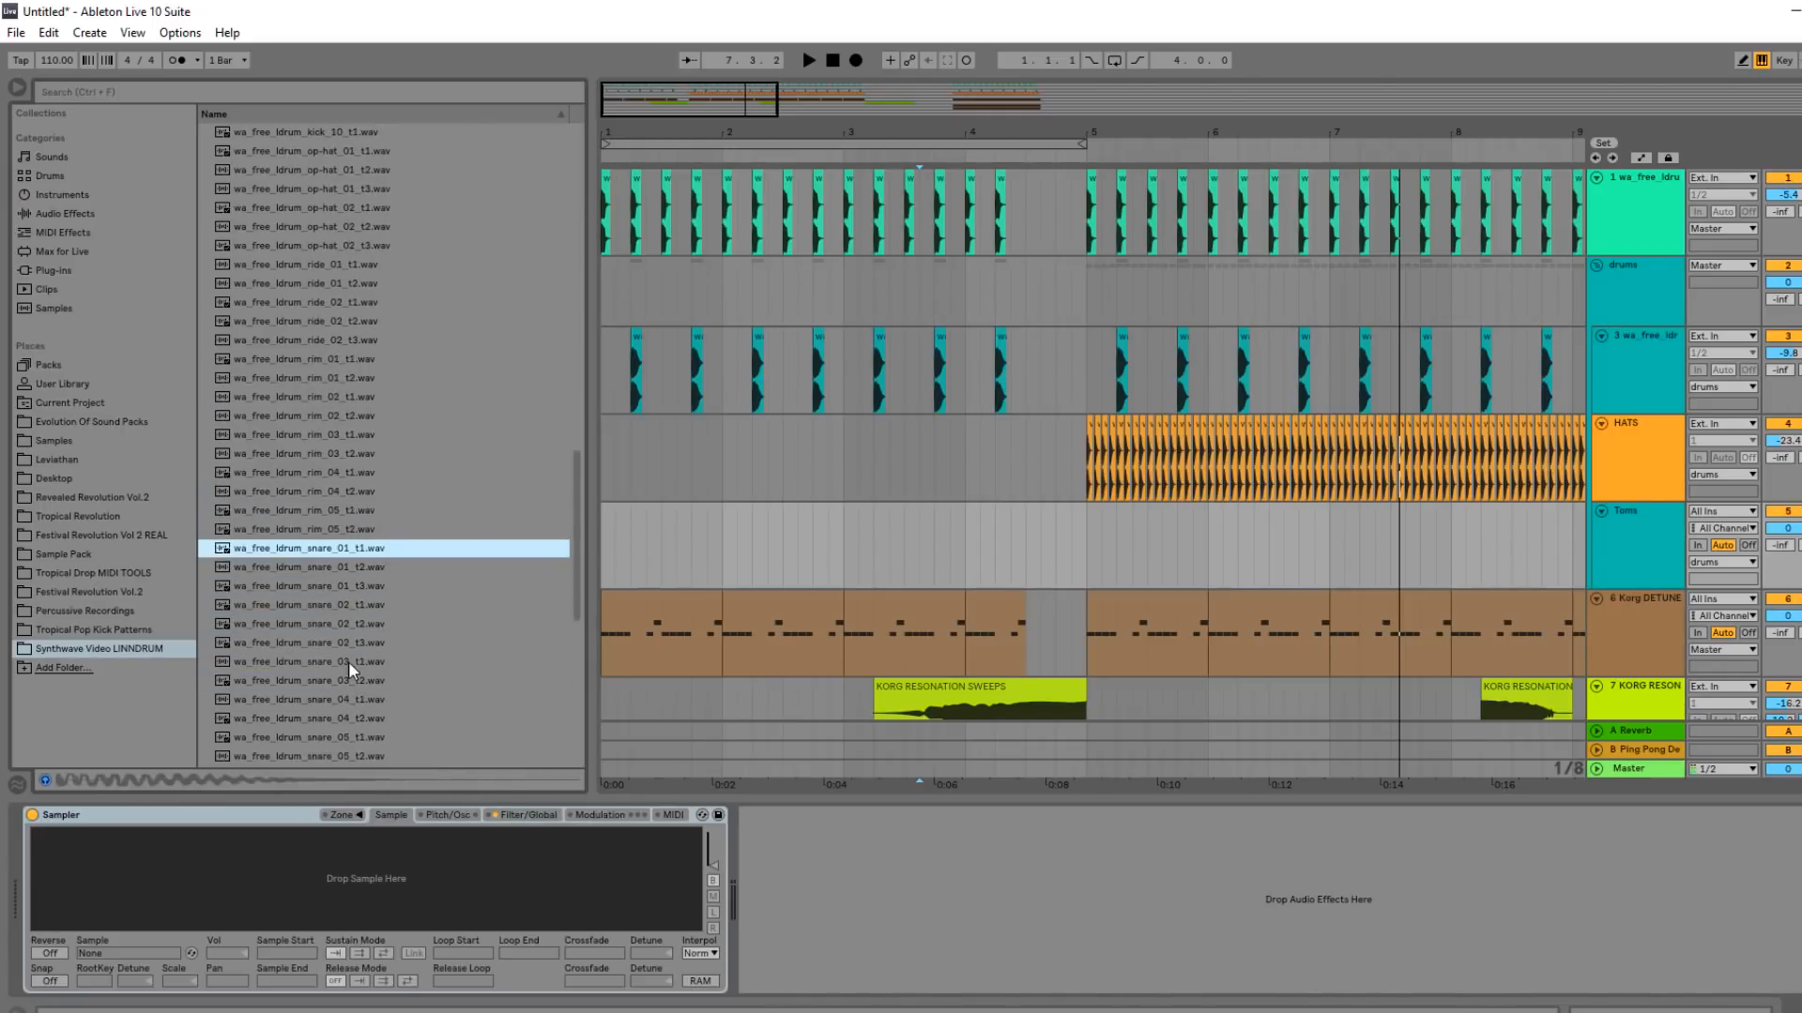
{"action": "left_click", "coordinate": [350, 665]}
{"action": "scroll", "coordinate": [350, 664], "scroll_direction": "down", "scroll_amount": 3}
{"action": "left_click", "coordinate": [350, 664]}
{"action": "scroll", "coordinate": [350, 664], "scroll_direction": "down", "scroll_amount": 3}
{"action": "left_click", "coordinate": [350, 664]}
{"action": "scroll", "coordinate": [350, 665], "scroll_direction": "down", "scroll_amount": 3}
{"action": "scroll", "coordinate": [350, 665], "scroll_direction": "down", "scroll_amount": 3}
Audition the tom samples and load wa_free_ldrum_tom_11_t1.wav into the Sampler.
{"action": "left_click", "coordinate": [356, 588]}
{"action": "left_click", "coordinate": [358, 567]}
{"action": "left_click", "coordinate": [359, 548]}
{"action": "left_click", "coordinate": [360, 568]}
{"action": "scroll", "coordinate": [359, 563], "scroll_direction": "down", "scroll_amount": 1}
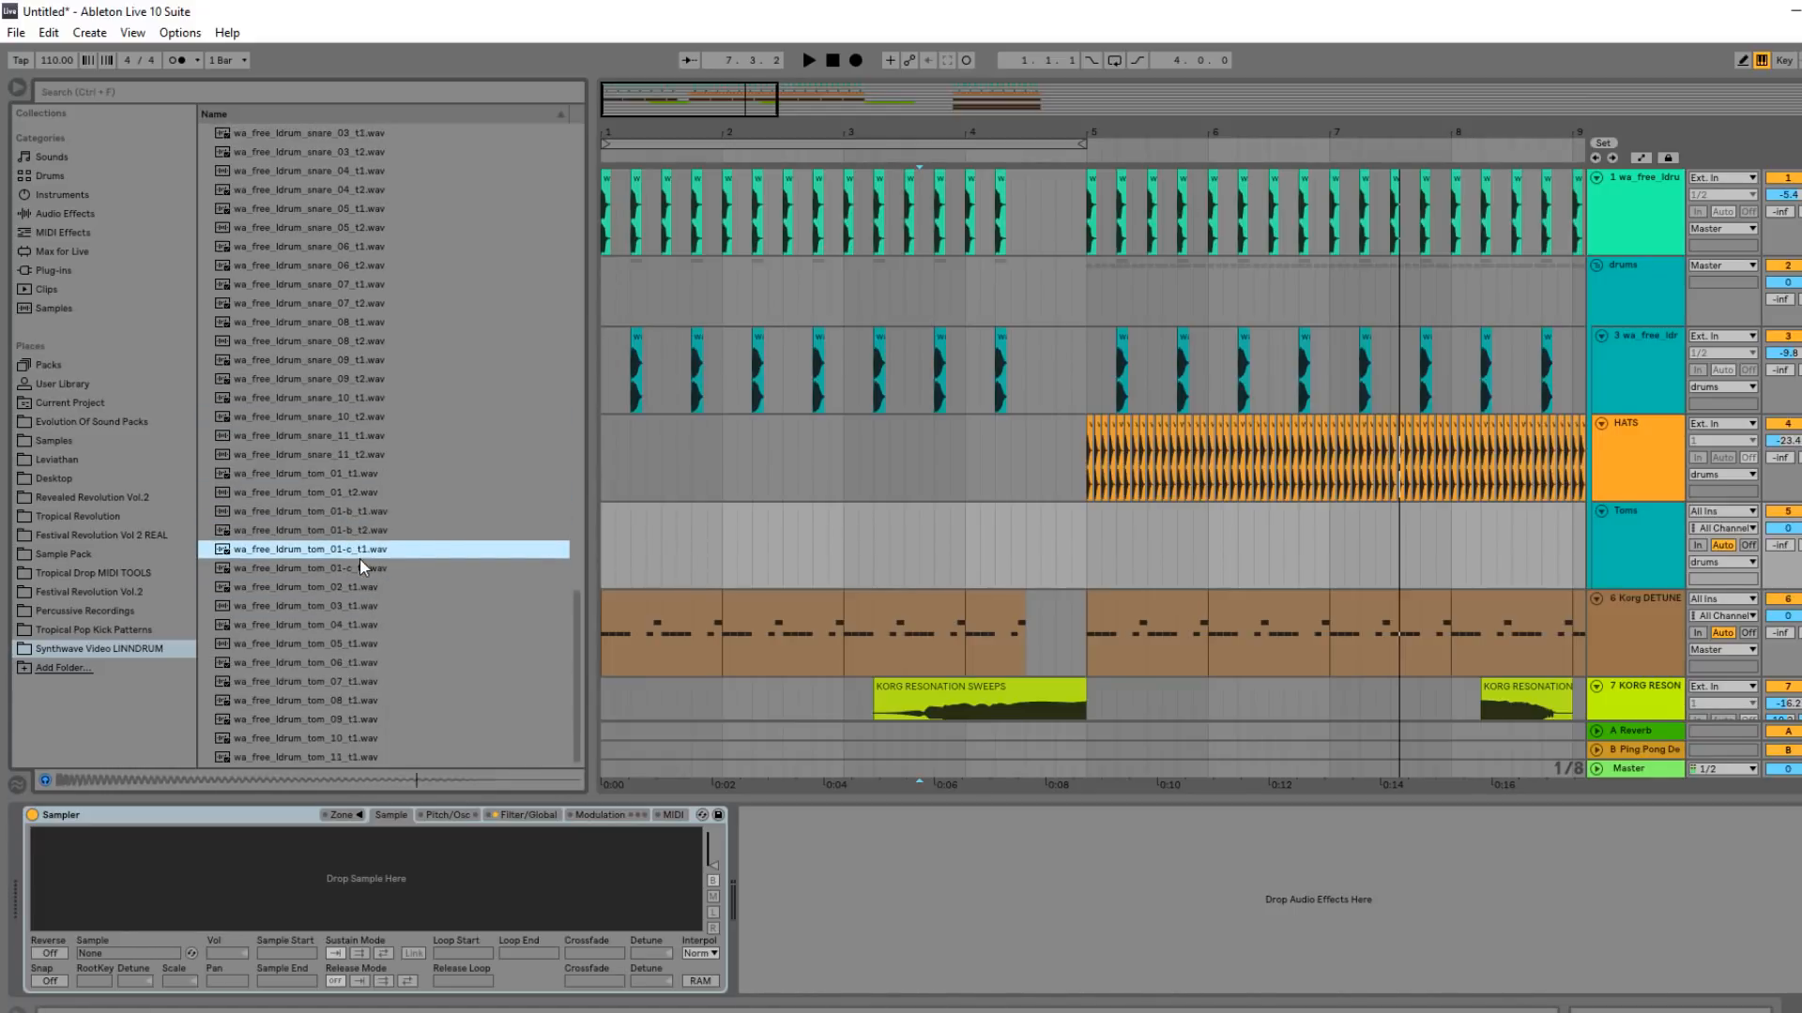
{"action": "left_click", "coordinate": [330, 625]}
{"action": "left_click", "coordinate": [336, 645]}
{"action": "left_click", "coordinate": [337, 662]}
{"action": "left_click", "coordinate": [342, 702]}
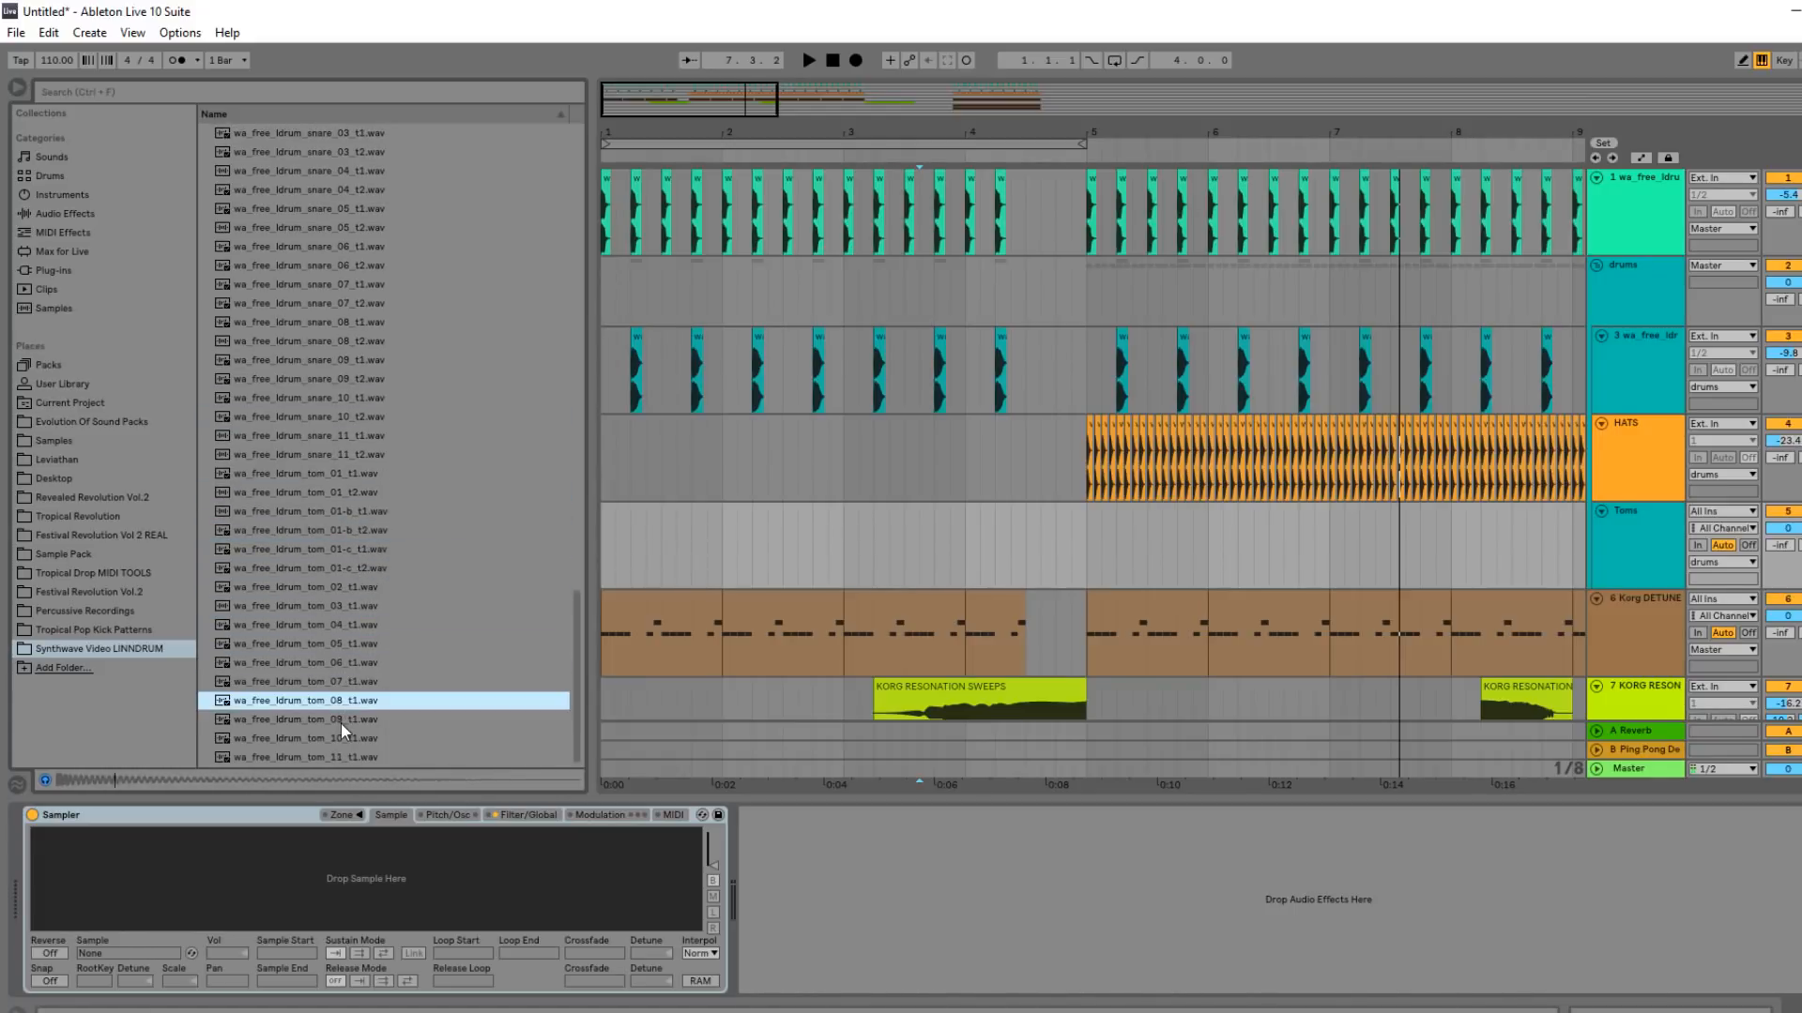
{"action": "left_click", "coordinate": [345, 739]}
{"action": "left_click", "coordinate": [330, 724]}
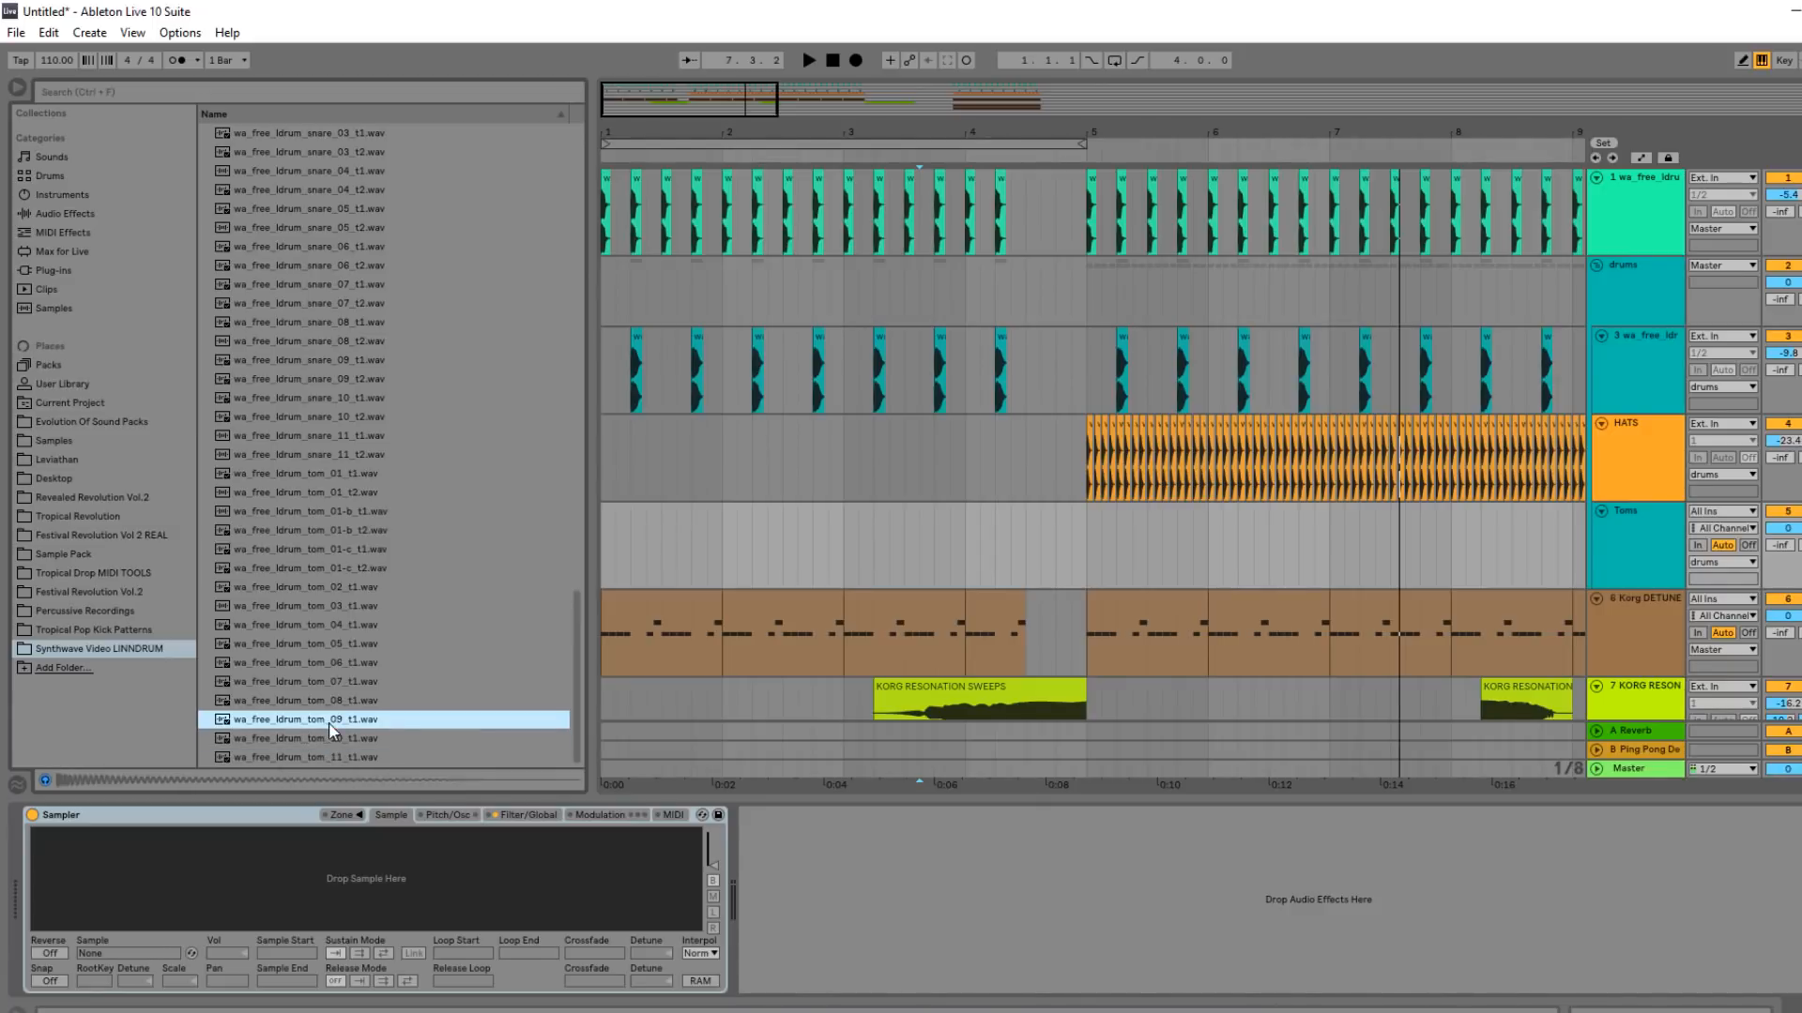
{"action": "left_click", "coordinate": [362, 702]}
{"action": "left_click", "coordinate": [355, 760]}
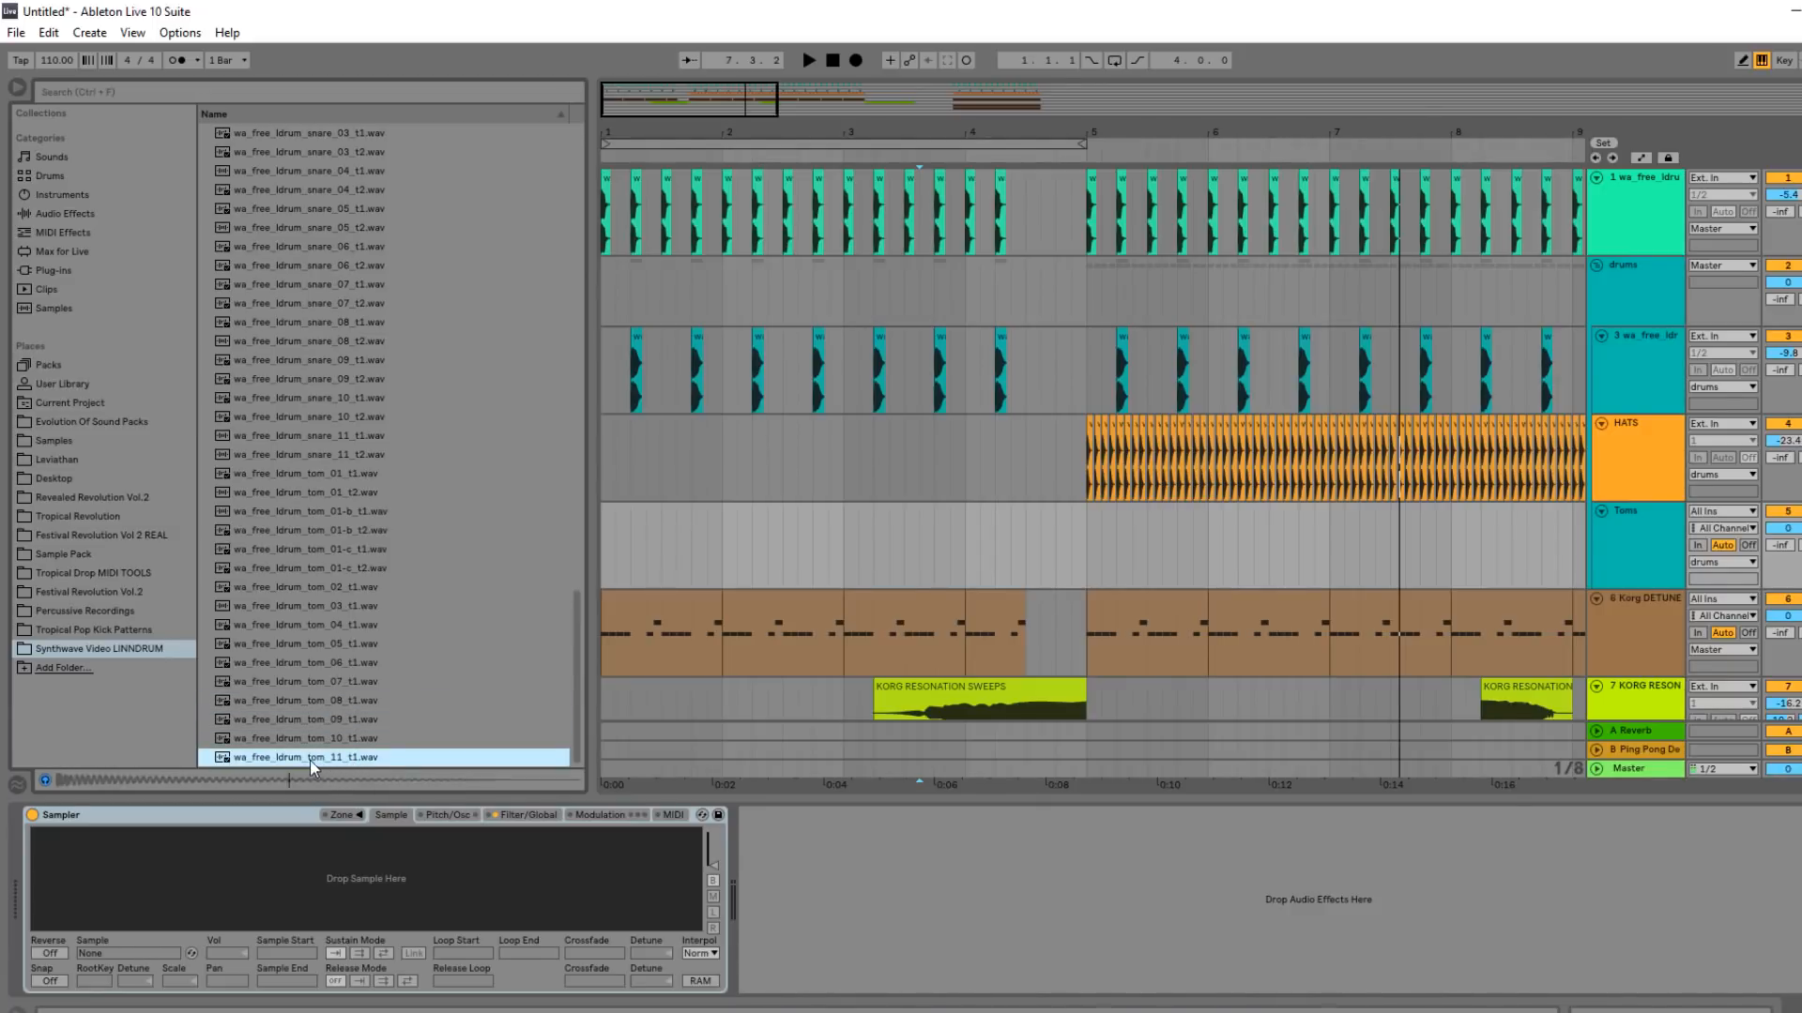
{"action": "left_click_drag", "start_coordinate": [366, 868], "coordinate": [367, 870]}
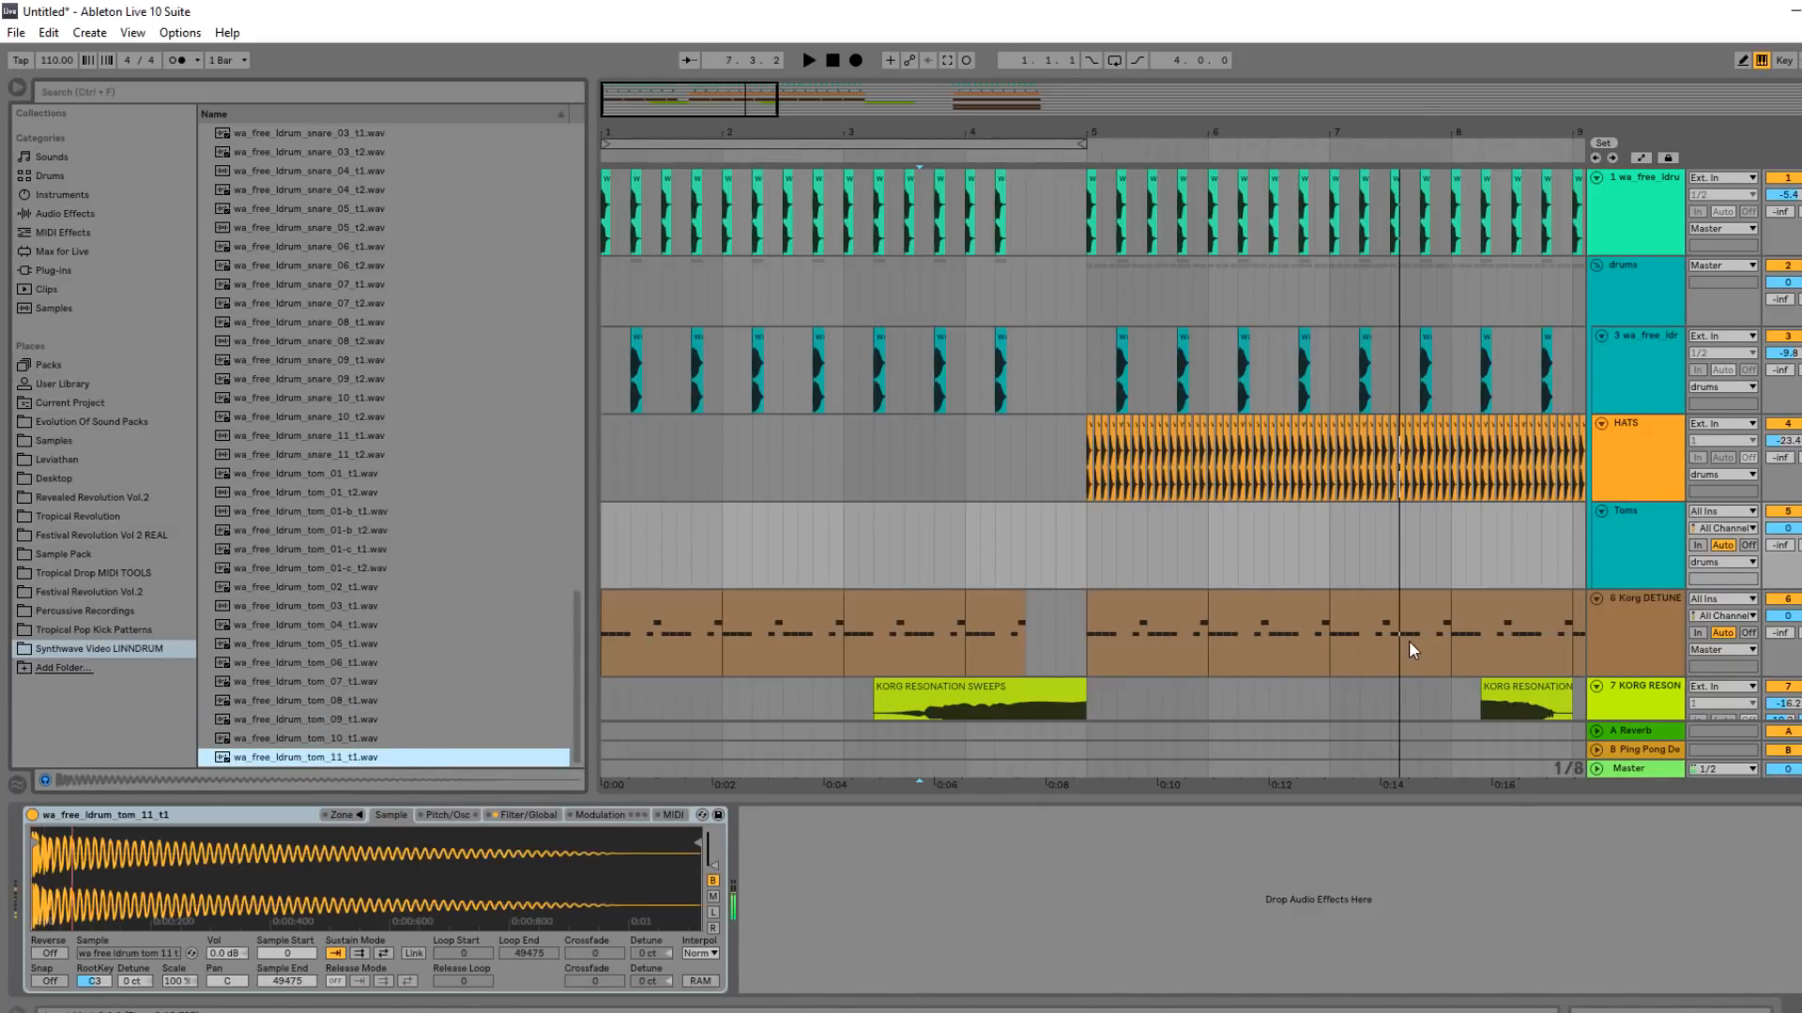
Insert an empty MIDI clip over the last half bar before bar 5 on the Toms track and show that track's devices.
{"action": "left_click_drag", "start_coordinate": [1081, 590], "coordinate": [1032, 574]}
{"action": "key", "text": "ctrl+shift+m"}
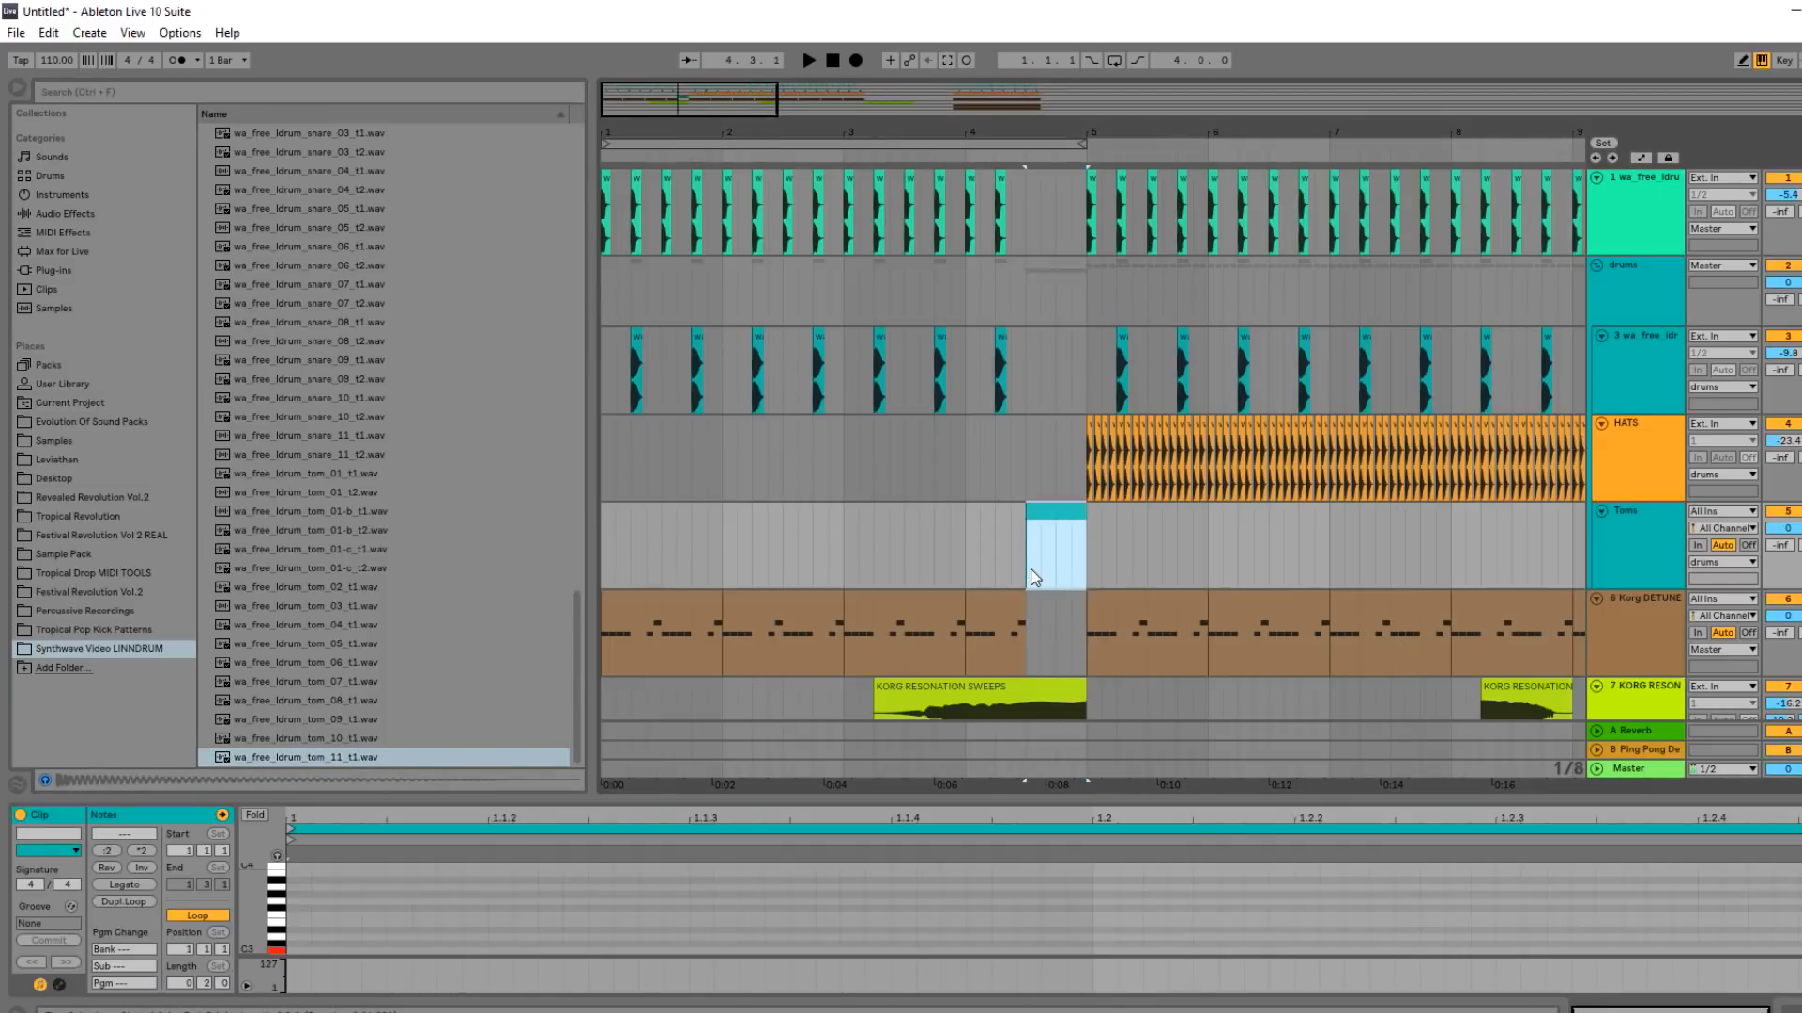
{"action": "left_click", "coordinate": [1616, 550]}
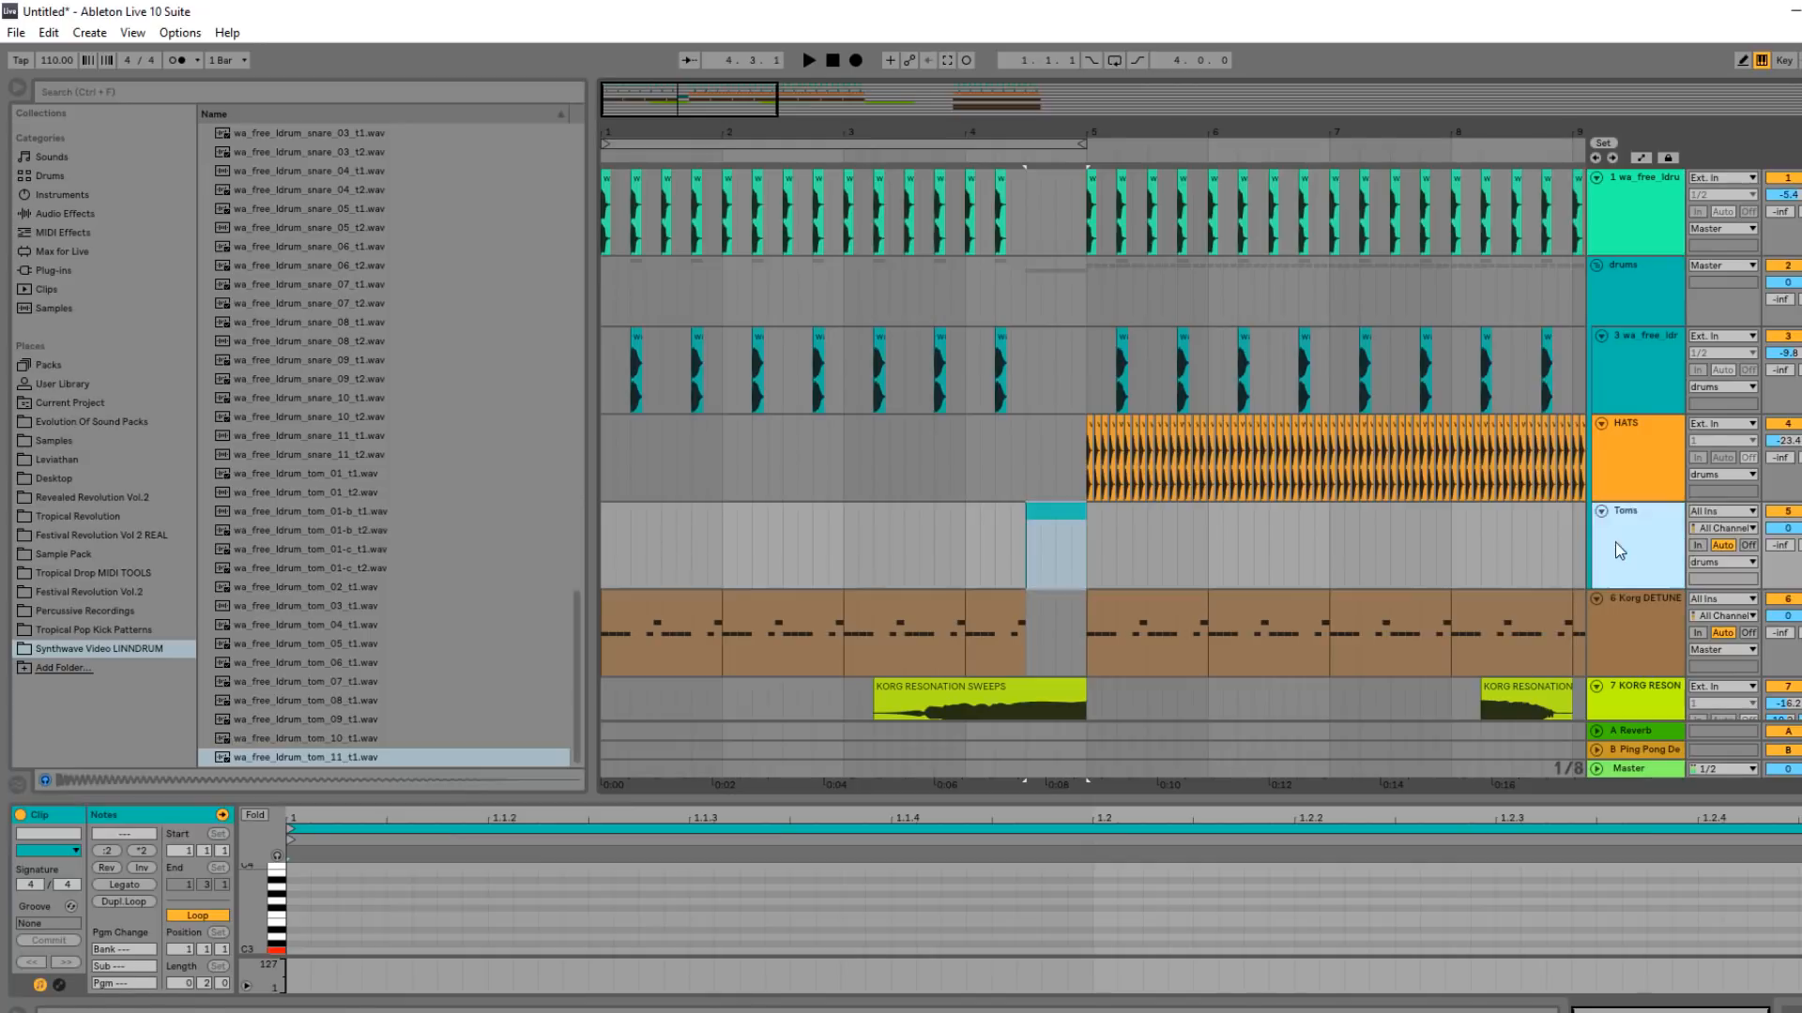
Add a Reverb after the Sampler on the Toms track and set its dry/wet to 46%.
{"action": "left_click", "coordinate": [94, 213]}
{"action": "left_click", "coordinate": [160, 97]}
{"action": "type", "text": "reve"}
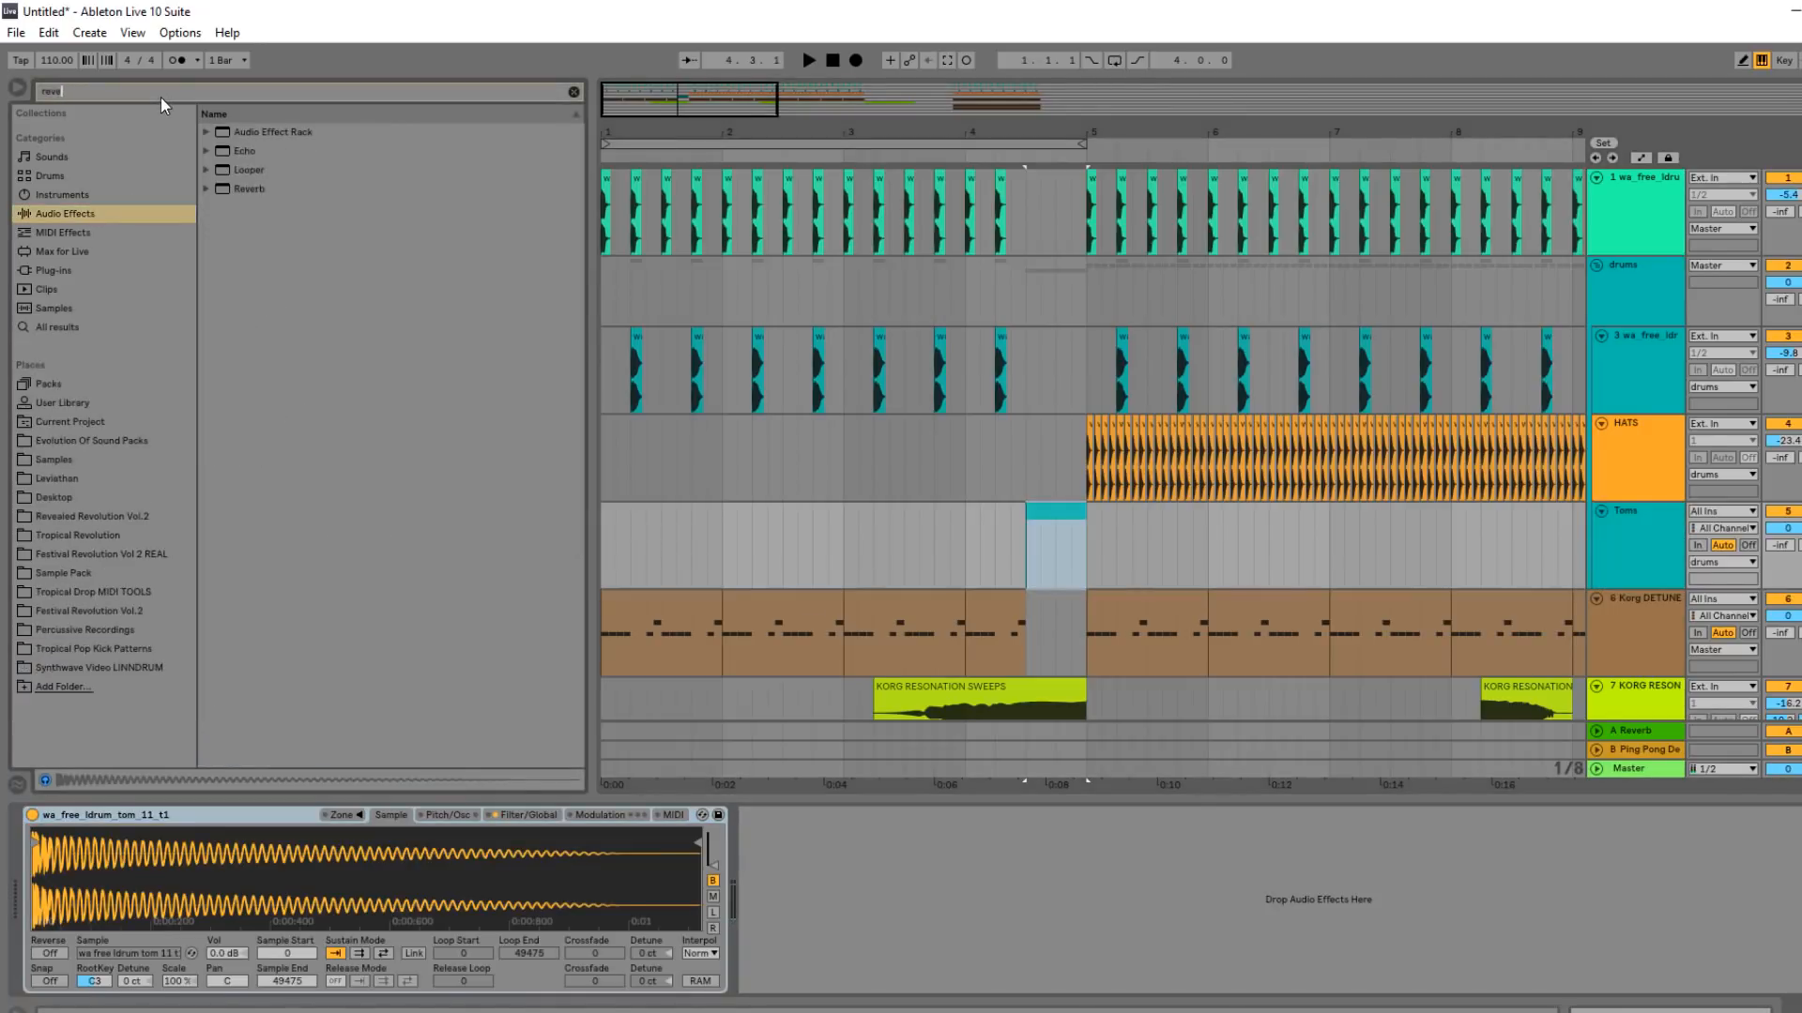
{"action": "type", "text": "r"}
{"action": "left_click_drag", "start_coordinate": [251, 188], "coordinate": [911, 924]}
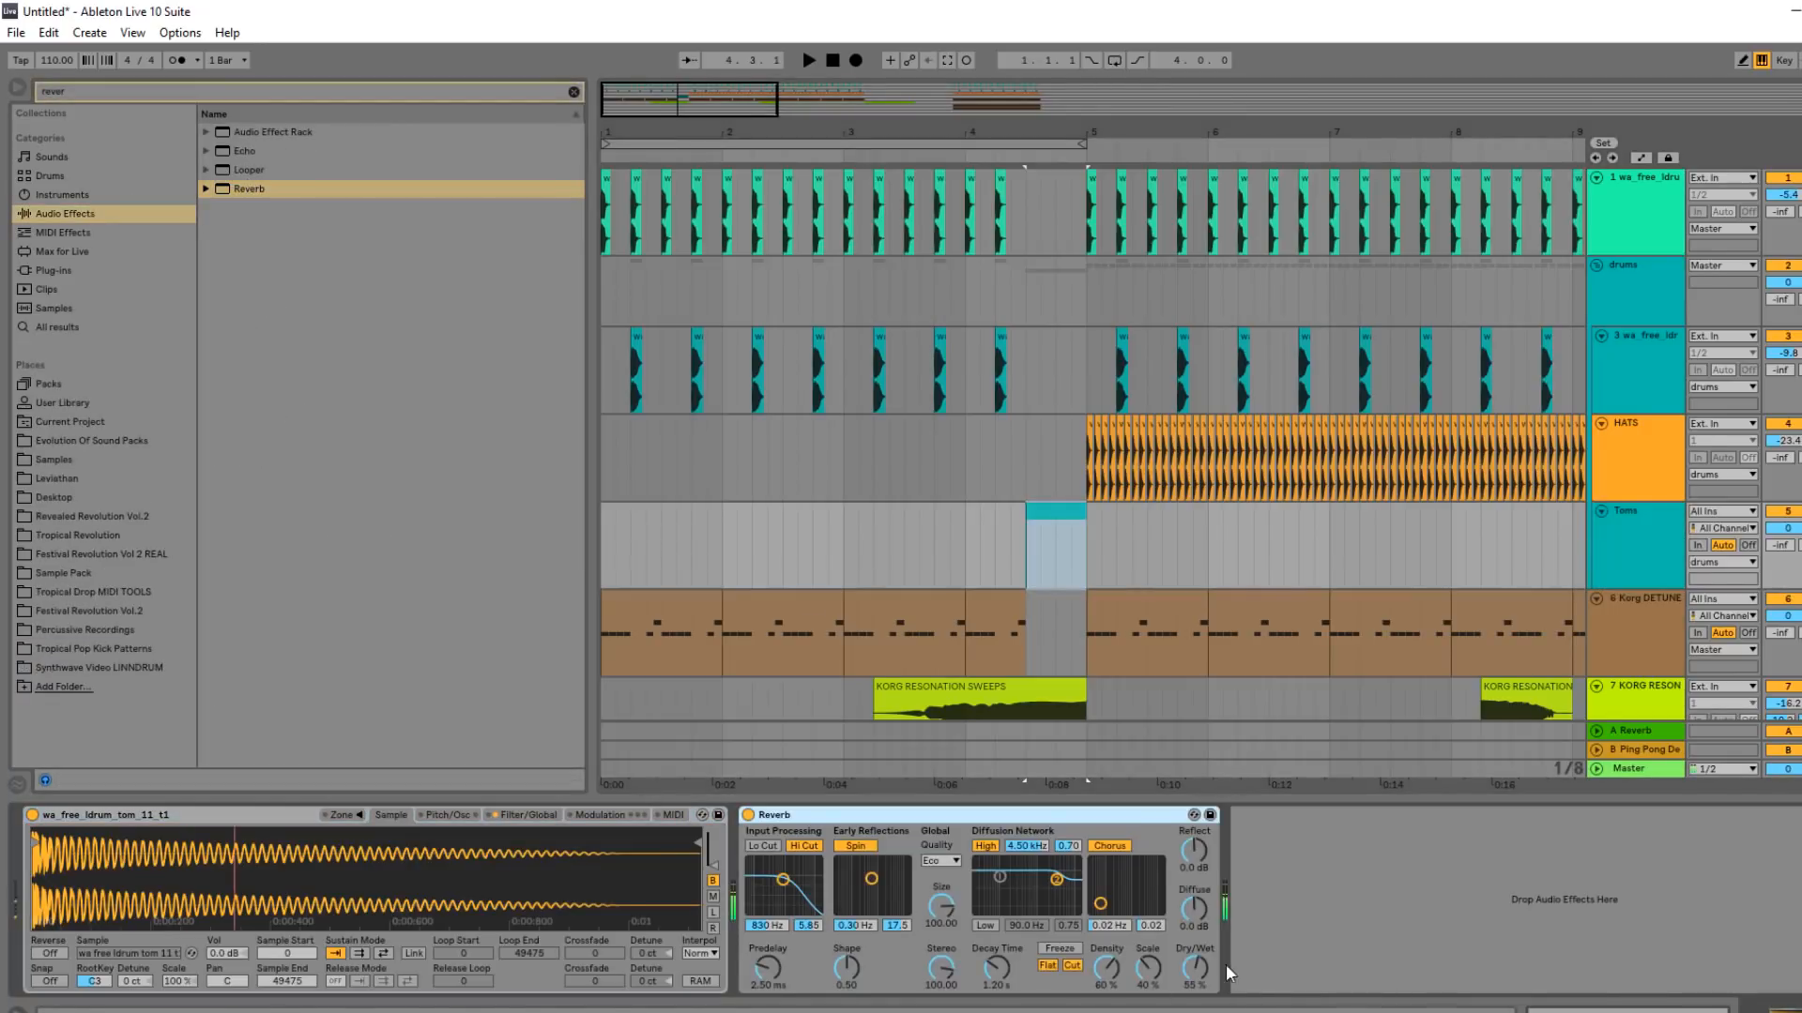
{"action": "left_click_drag", "start_coordinate": [1195, 968], "coordinate": [1194, 972]}
Add a Gate after the Reverb, sidechain it from the Toms track, and set threshold to -34.9 dB and release to 28.3 ms.
{"action": "key", "text": "ctrl+f"}
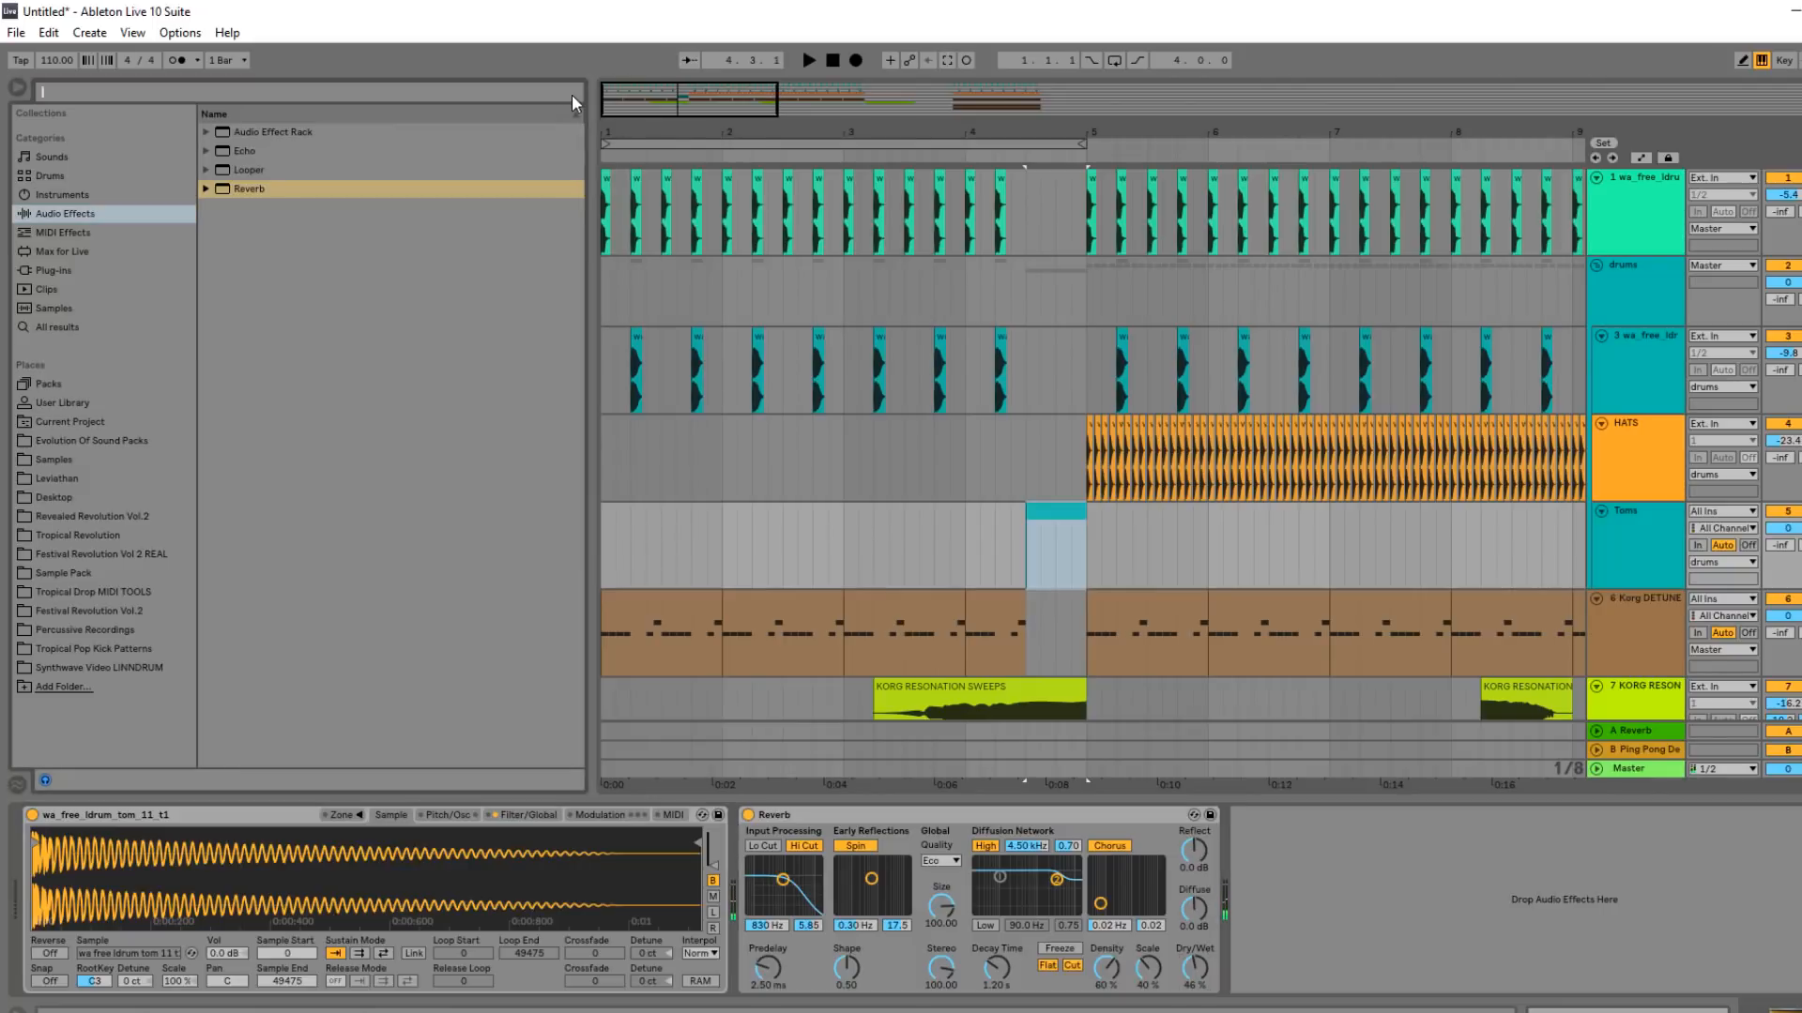
{"action": "type", "text": "GATE"}
{"action": "left_click", "coordinate": [247, 210]}
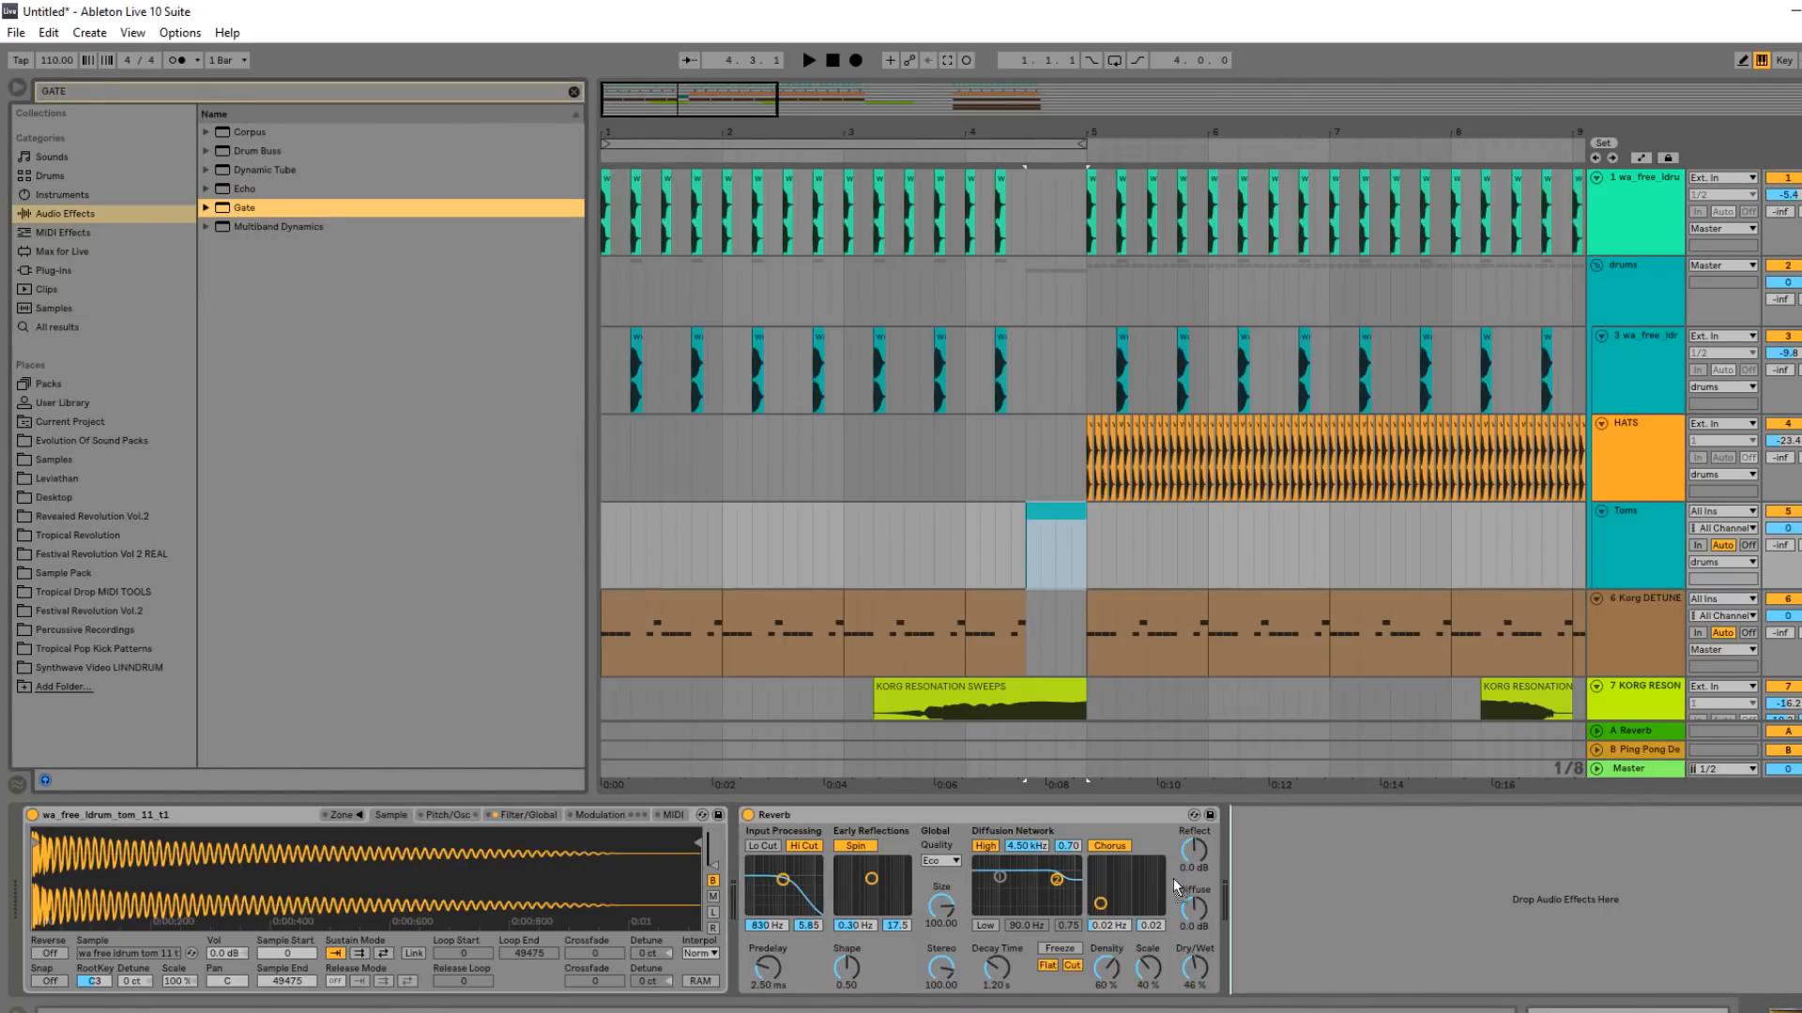
{"action": "left_click_drag", "start_coordinate": [1172, 882], "coordinate": [1357, 932]}
{"action": "left_click_drag", "start_coordinate": [1272, 867], "coordinate": [1281, 849]}
{"action": "left_click", "coordinate": [1256, 815]}
{"action": "left_click", "coordinate": [1267, 847]}
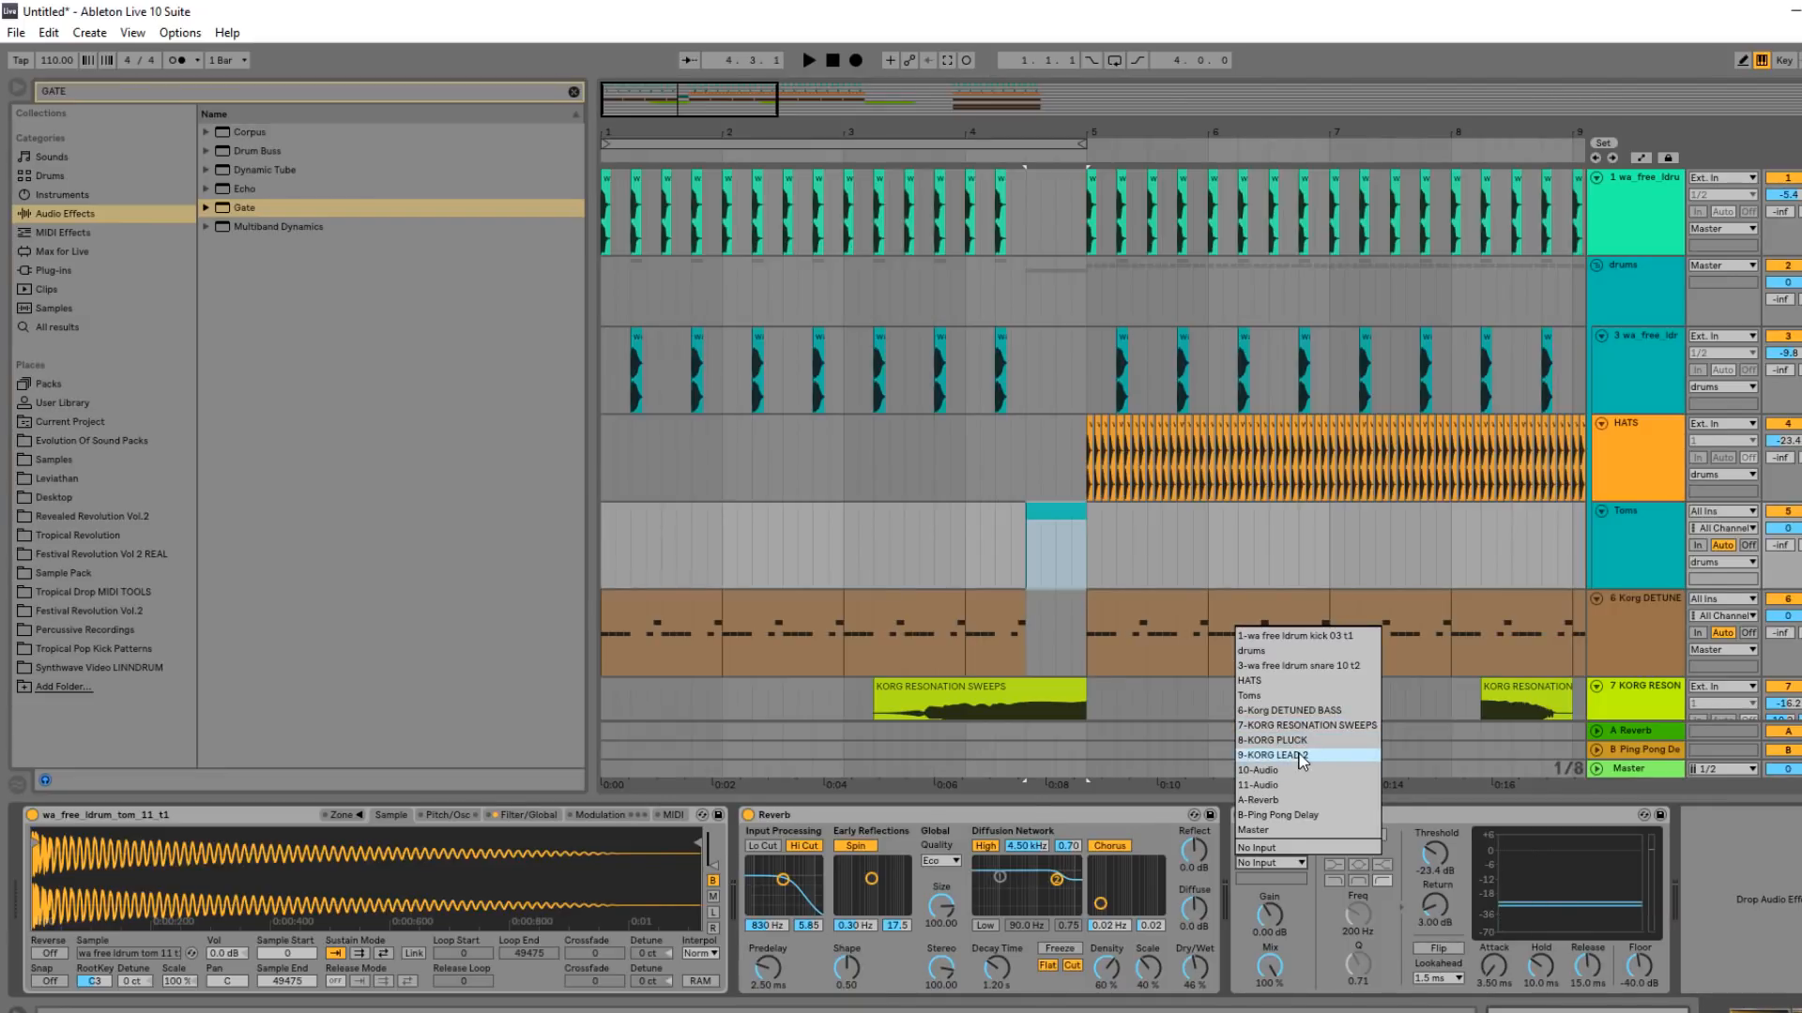
{"action": "left_click", "coordinate": [1253, 695]}
{"action": "left_click_drag", "start_coordinate": [1513, 898], "coordinate": [1514, 912]}
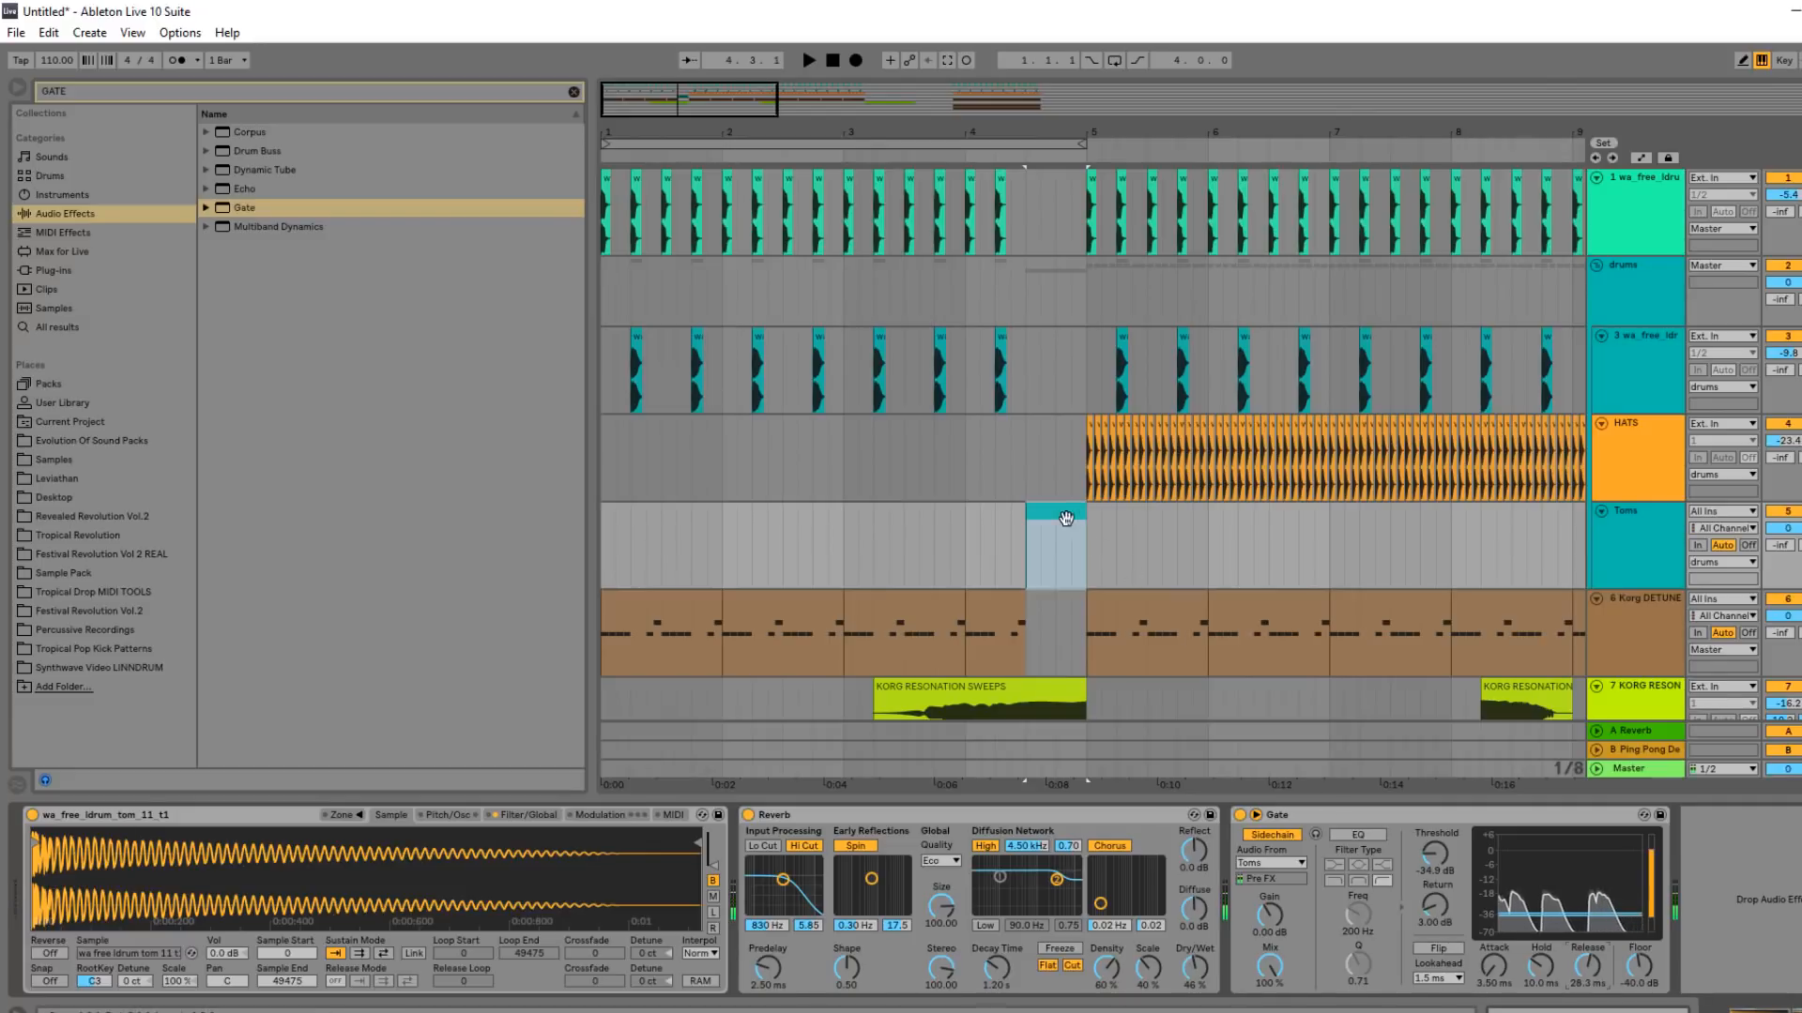
Open the Toms clip in an enlarged note editor, draw a C3 note at 1.2 and play it.
{"action": "double_click", "coordinate": [1061, 512]}
{"action": "key", "text": "space"}
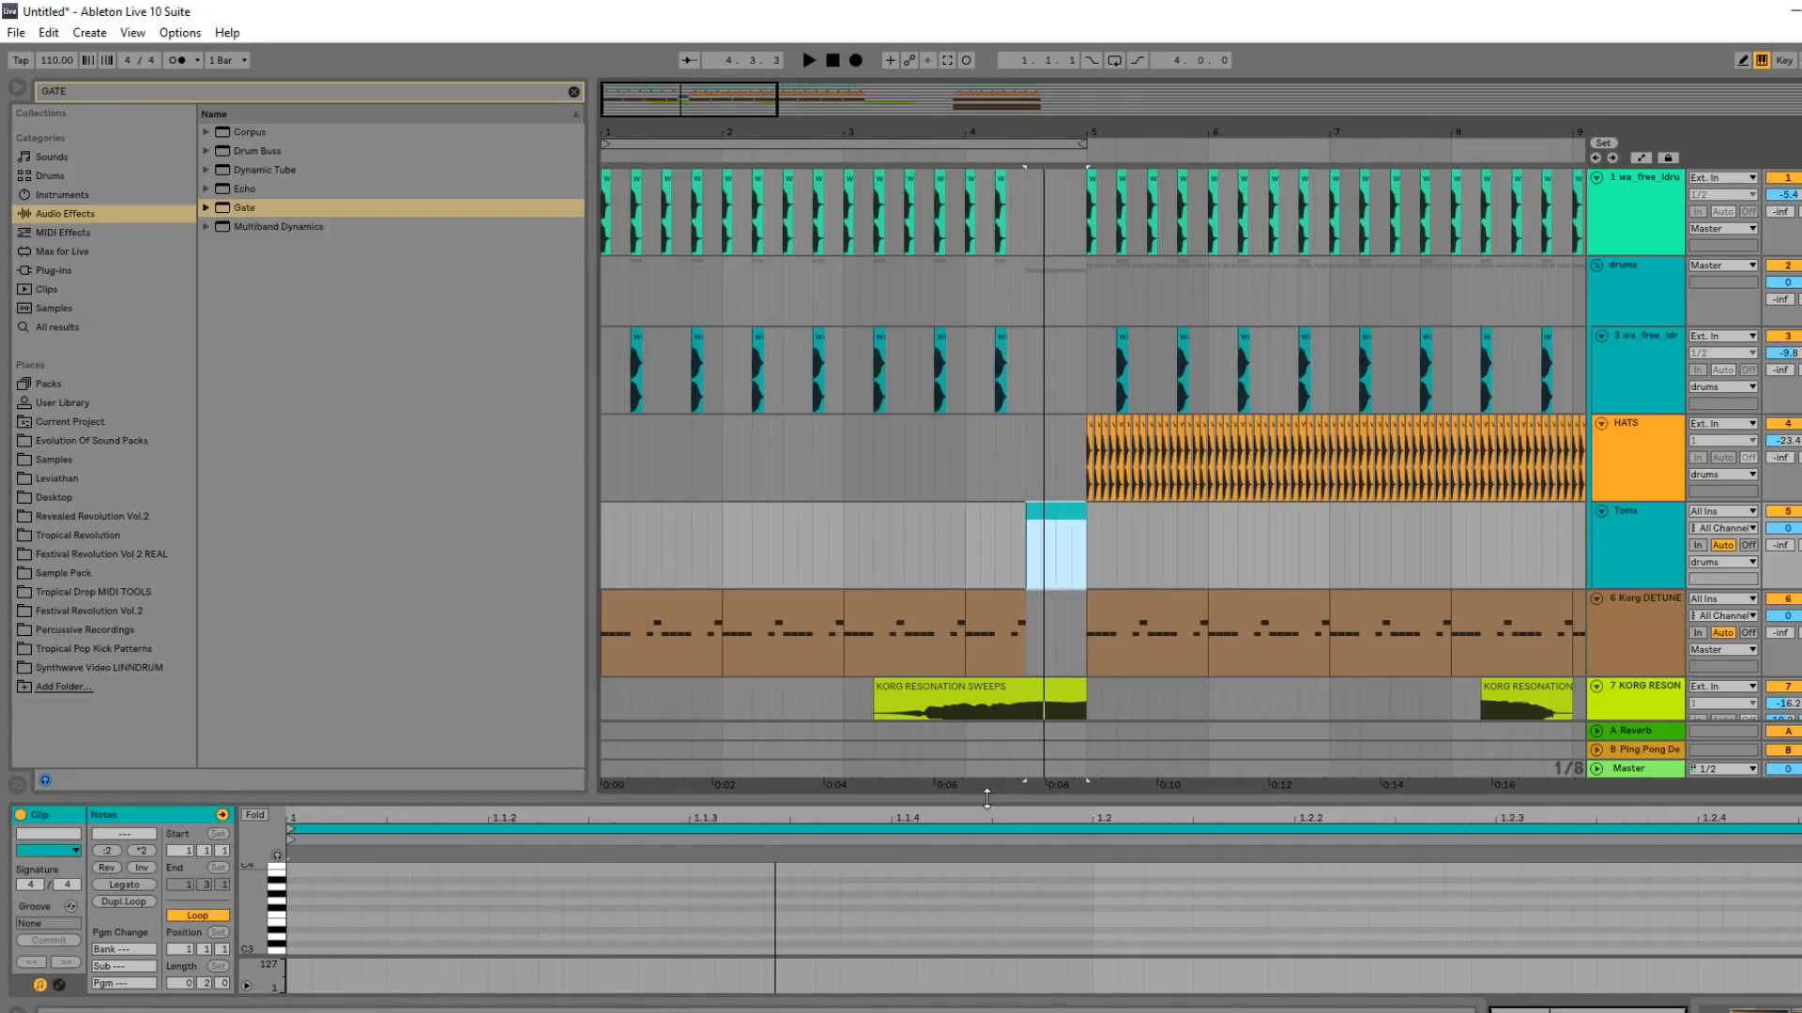
{"action": "left_click_drag", "start_coordinate": [988, 798], "coordinate": [987, 568]}
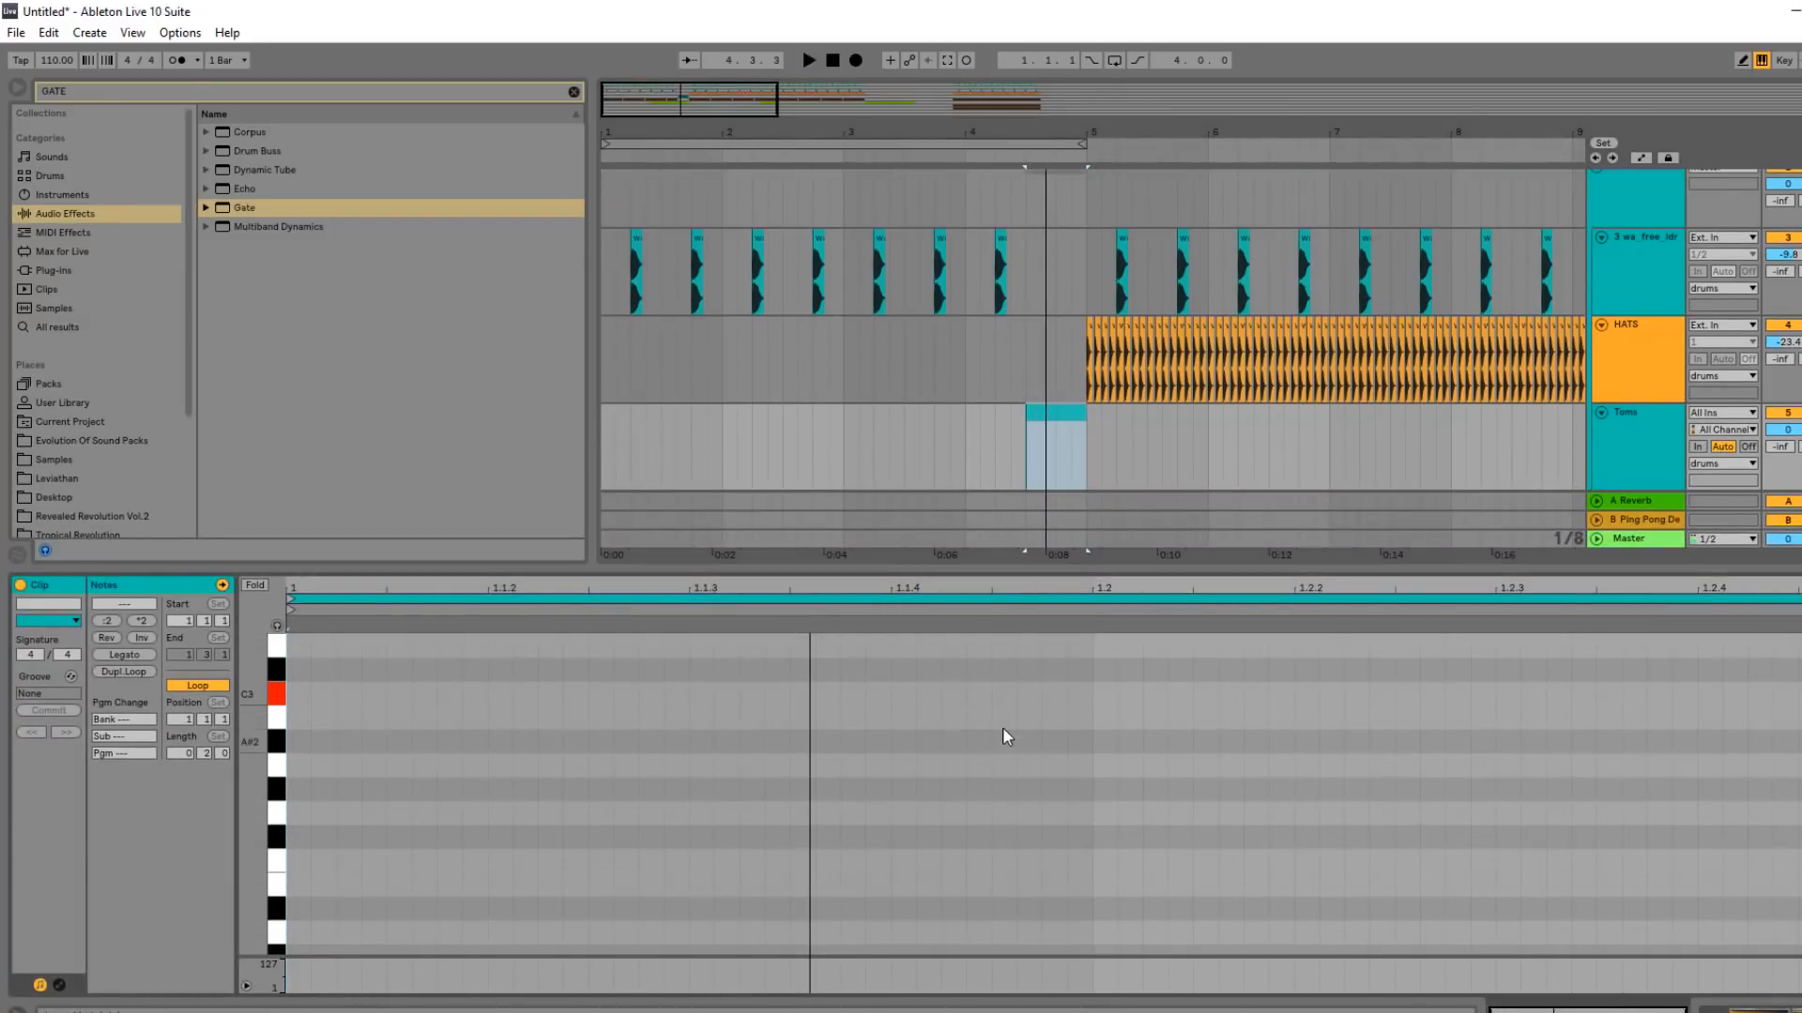
{"action": "double_click", "coordinate": [1100, 695]}
{"action": "left_click_drag", "start_coordinate": [1117, 693], "coordinate": [1298, 696]}
{"action": "key", "text": "space"}
{"action": "key", "text": "space"}
{"action": "key", "text": "space"}
Duplicate the tom note to place A2 at 1.2.3 and G2 at 1.2.4, extend C3 to 1.2.3, and play the fill.
{"action": "key", "text": "ctrl+d"}
{"action": "left_click_drag", "start_coordinate": [1348, 704], "coordinate": [1556, 779]}
{"action": "left_click_drag", "start_coordinate": [1293, 694], "coordinate": [1495, 731]}
{"action": "key", "text": "space"}
{"action": "left_click", "coordinate": [1577, 766]}
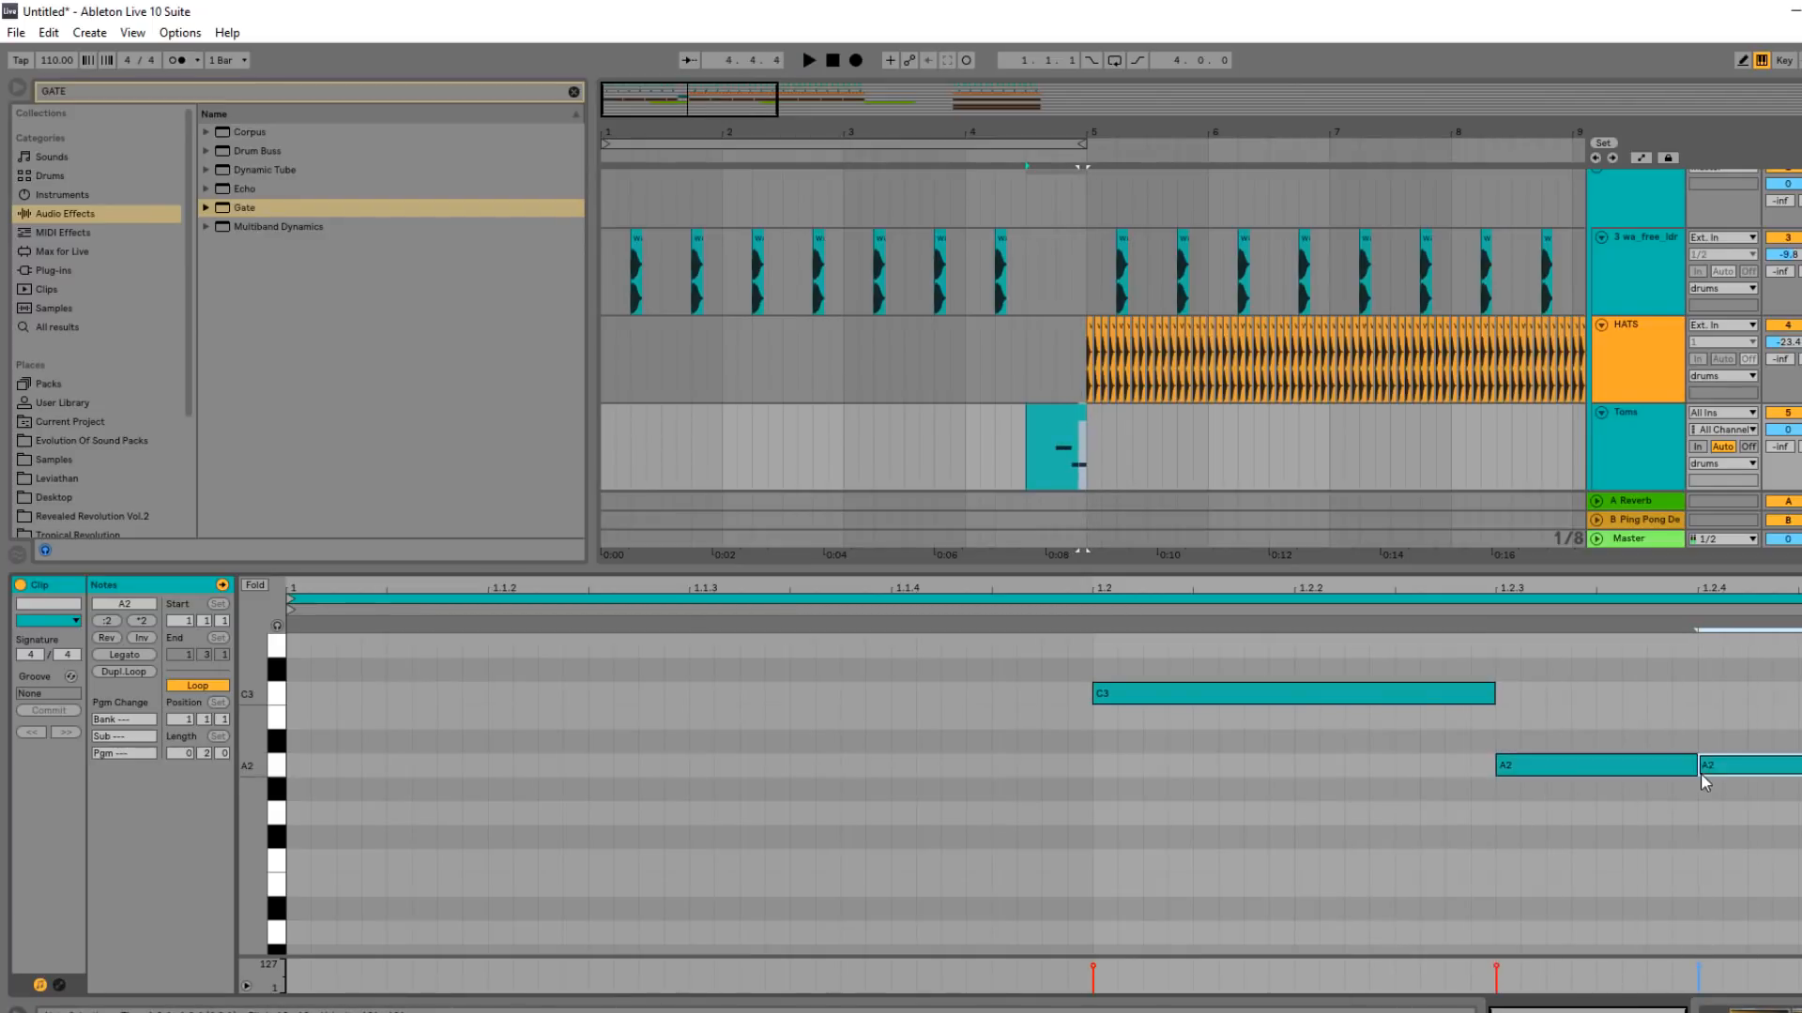
{"action": "left_click", "coordinate": [1717, 813]}
{"action": "key", "text": "space"}
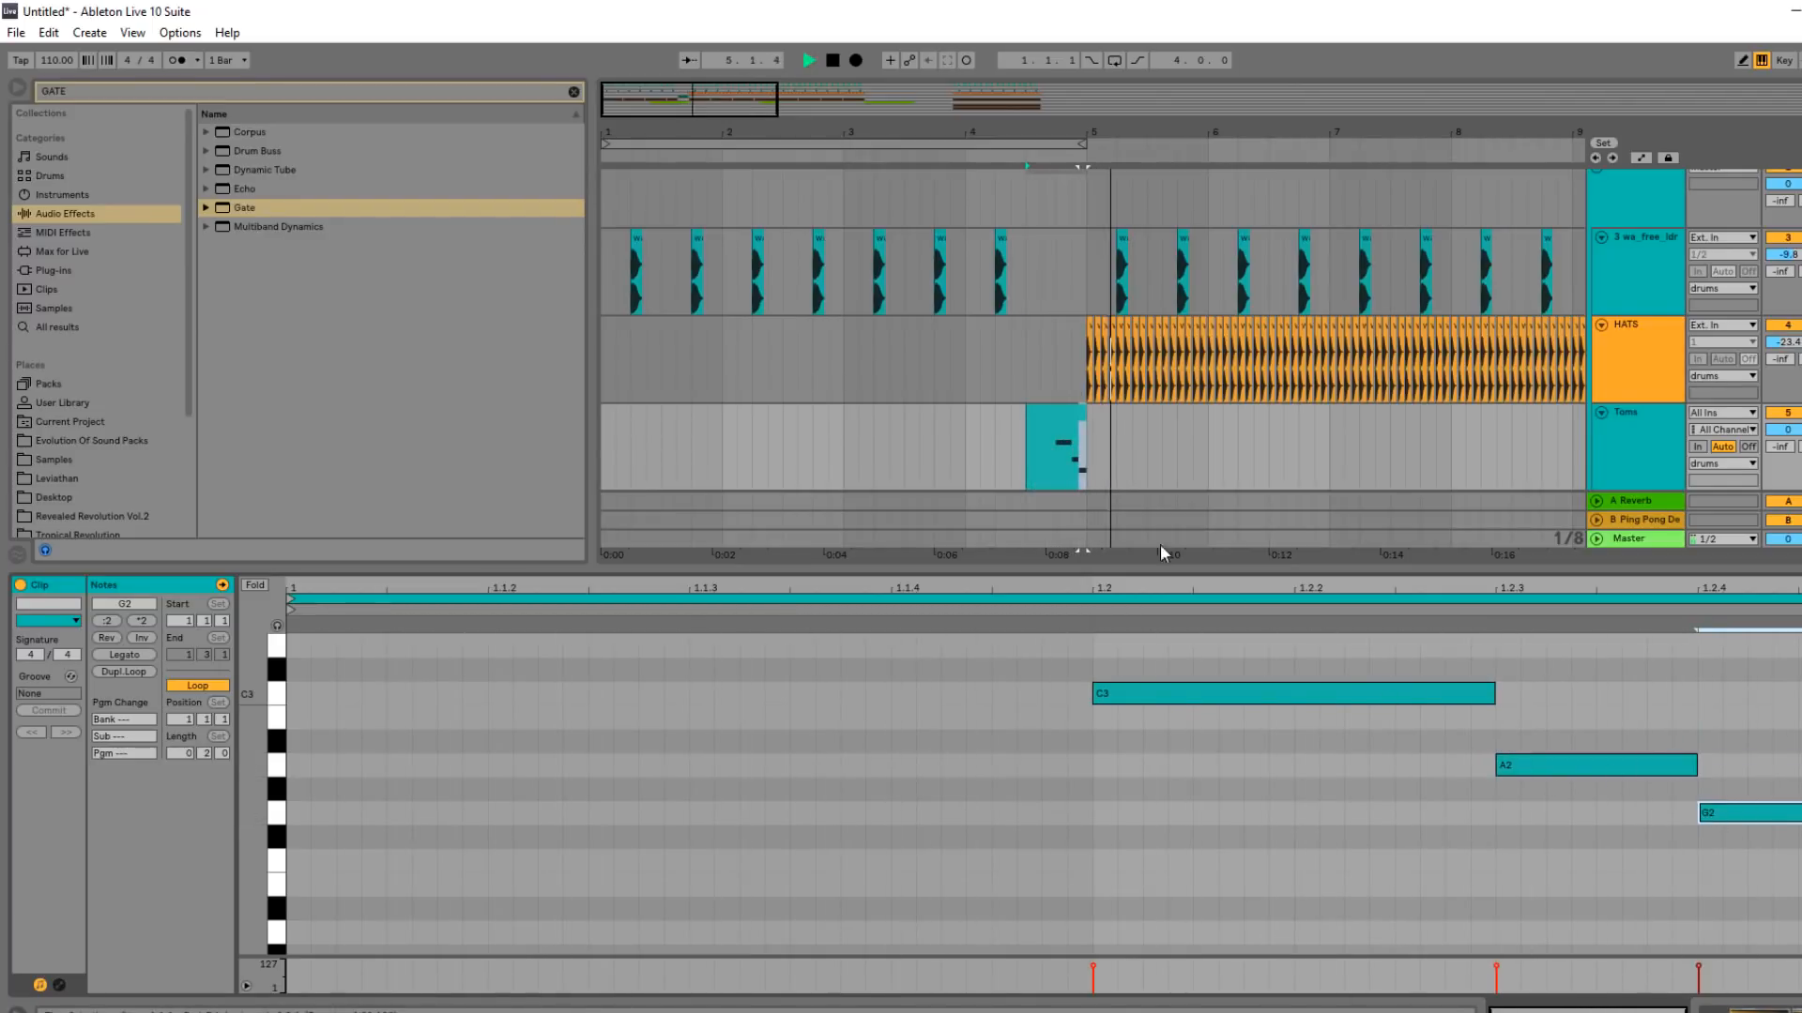
{"action": "key", "text": "space"}
Move the C3 note to the clip's start, duplicate it, resize both notes to meet at 1.1.4 and end at 1.2.3, and replay.
{"action": "left_click_drag", "start_coordinate": [1197, 704], "coordinate": [391, 704]}
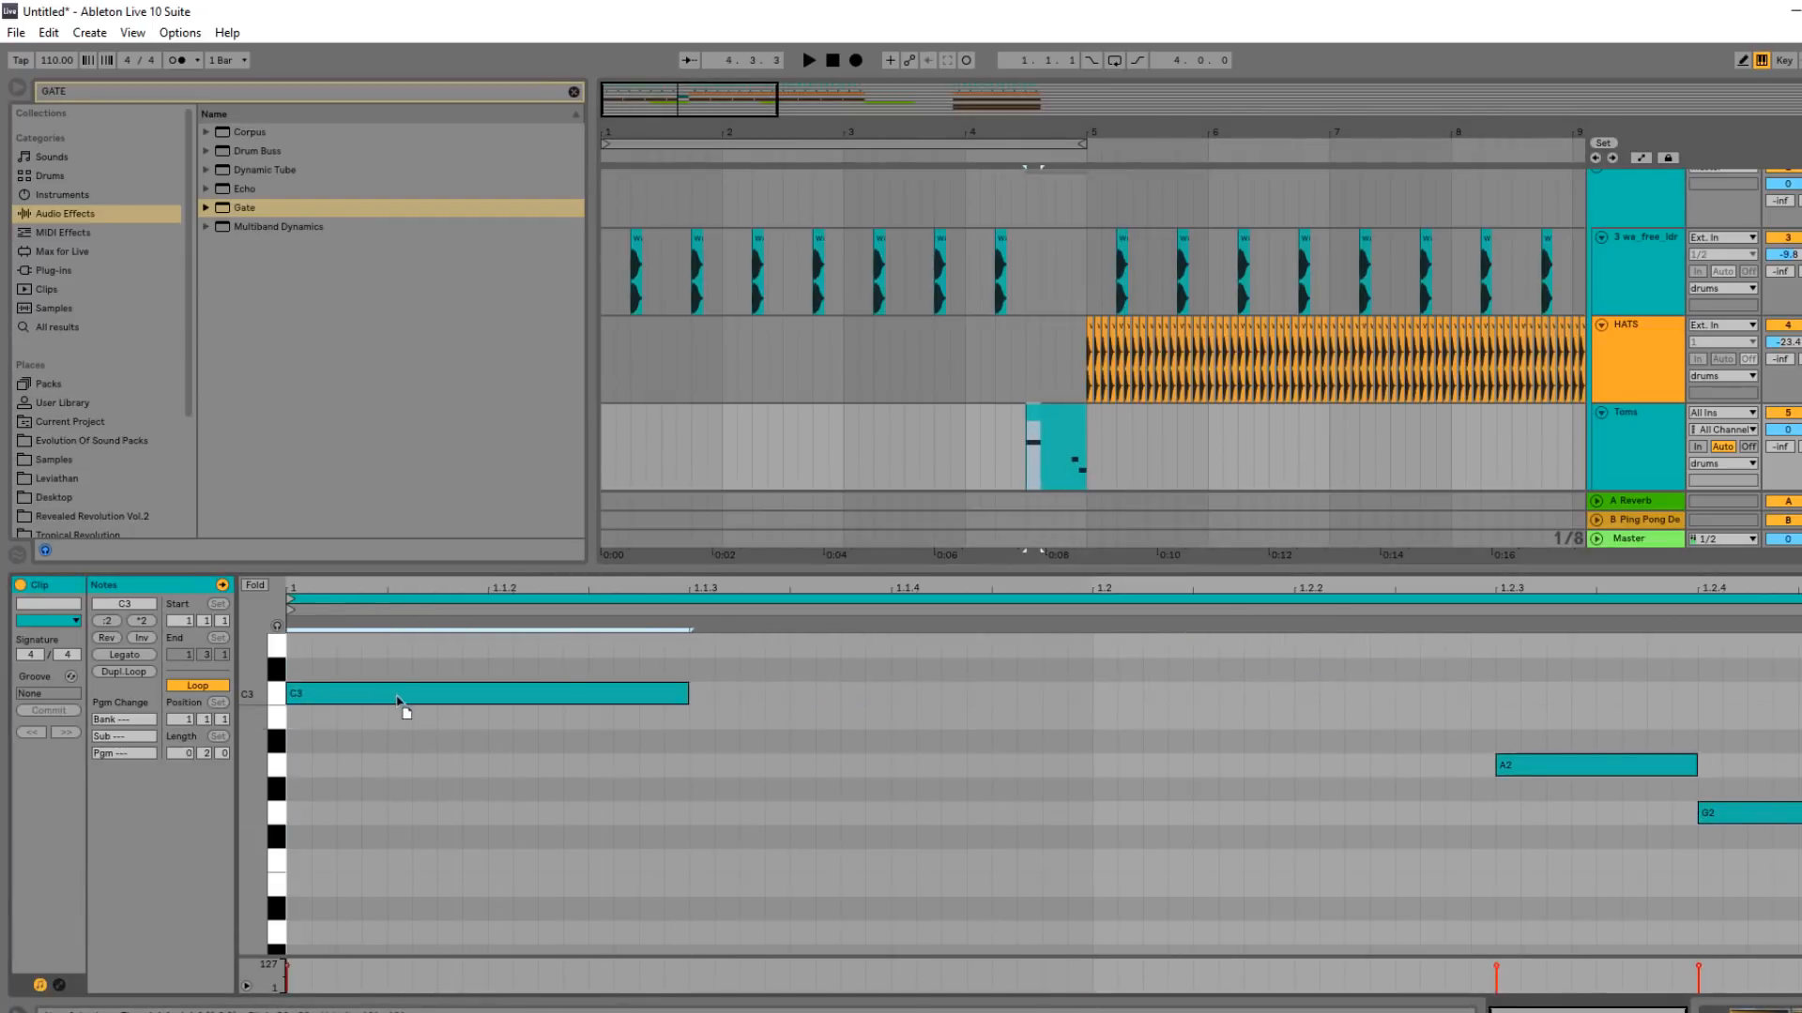
{"action": "key", "text": "ctrl+d"}
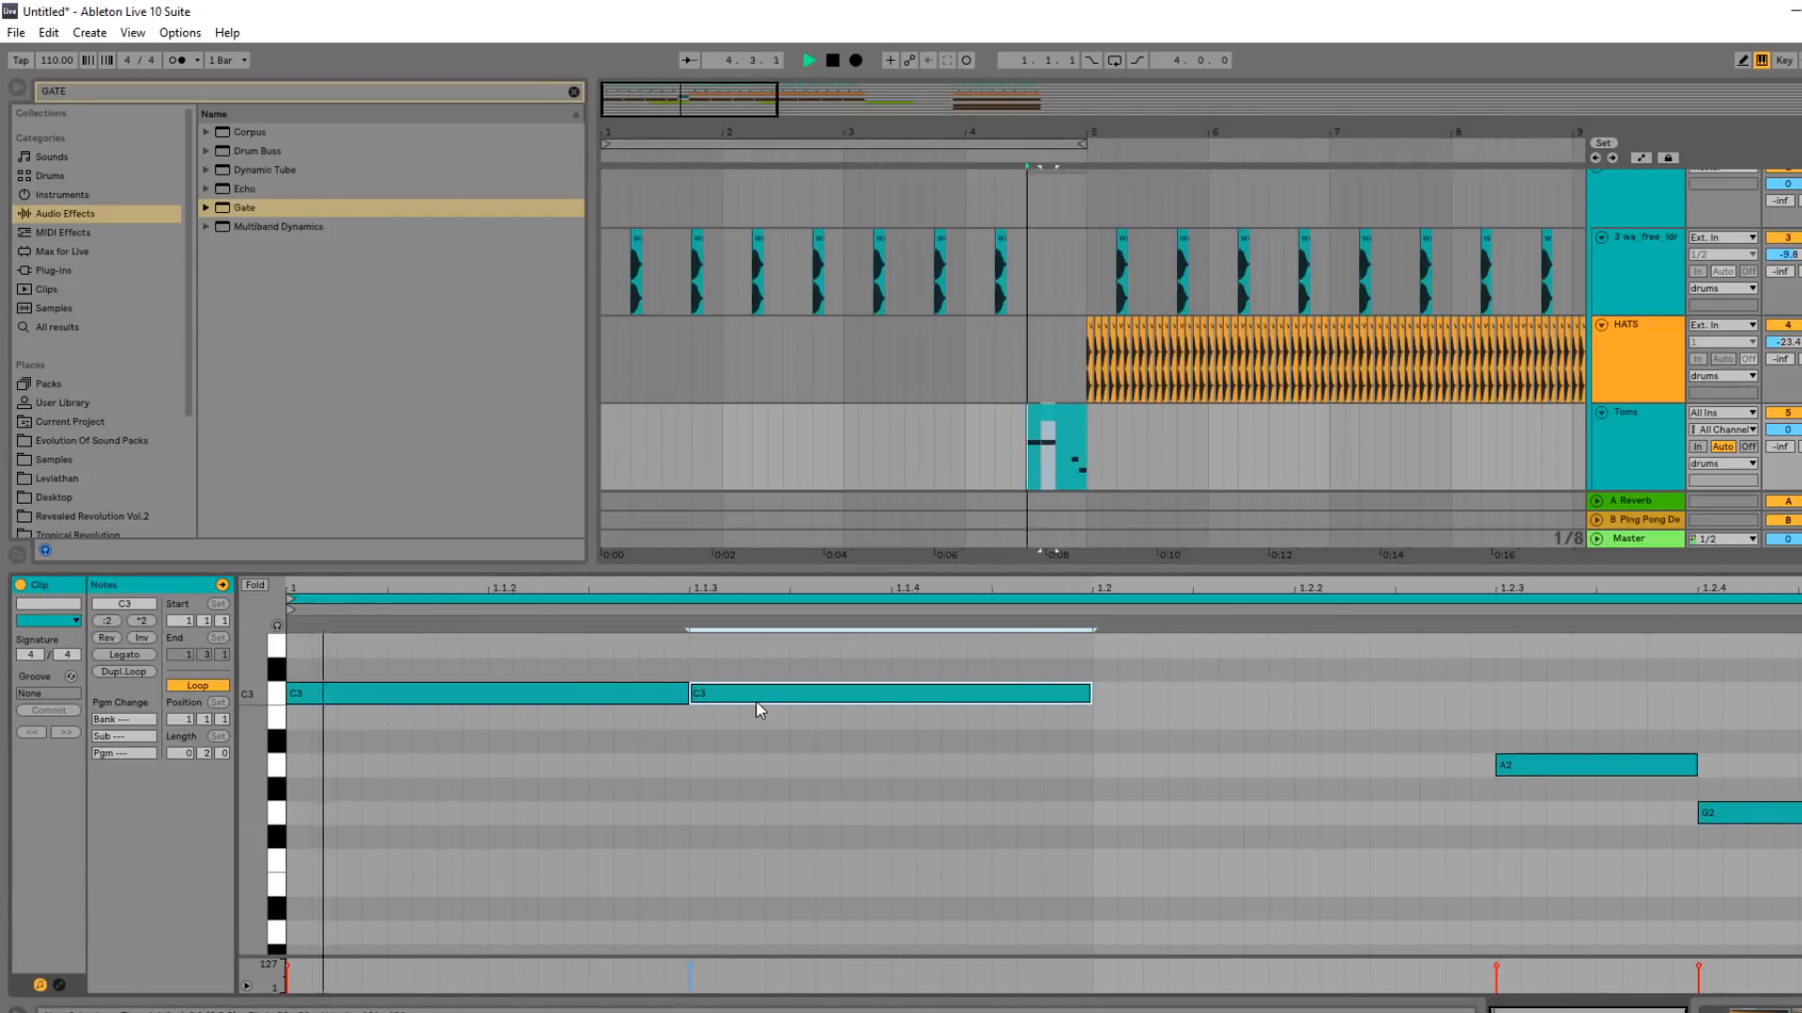
{"action": "left_click_drag", "start_coordinate": [891, 702], "coordinate": [1094, 702]}
{"action": "left_click_drag", "start_coordinate": [688, 703], "coordinate": [890, 704]}
{"action": "left_click_drag", "start_coordinate": [1293, 696], "coordinate": [1496, 705]}
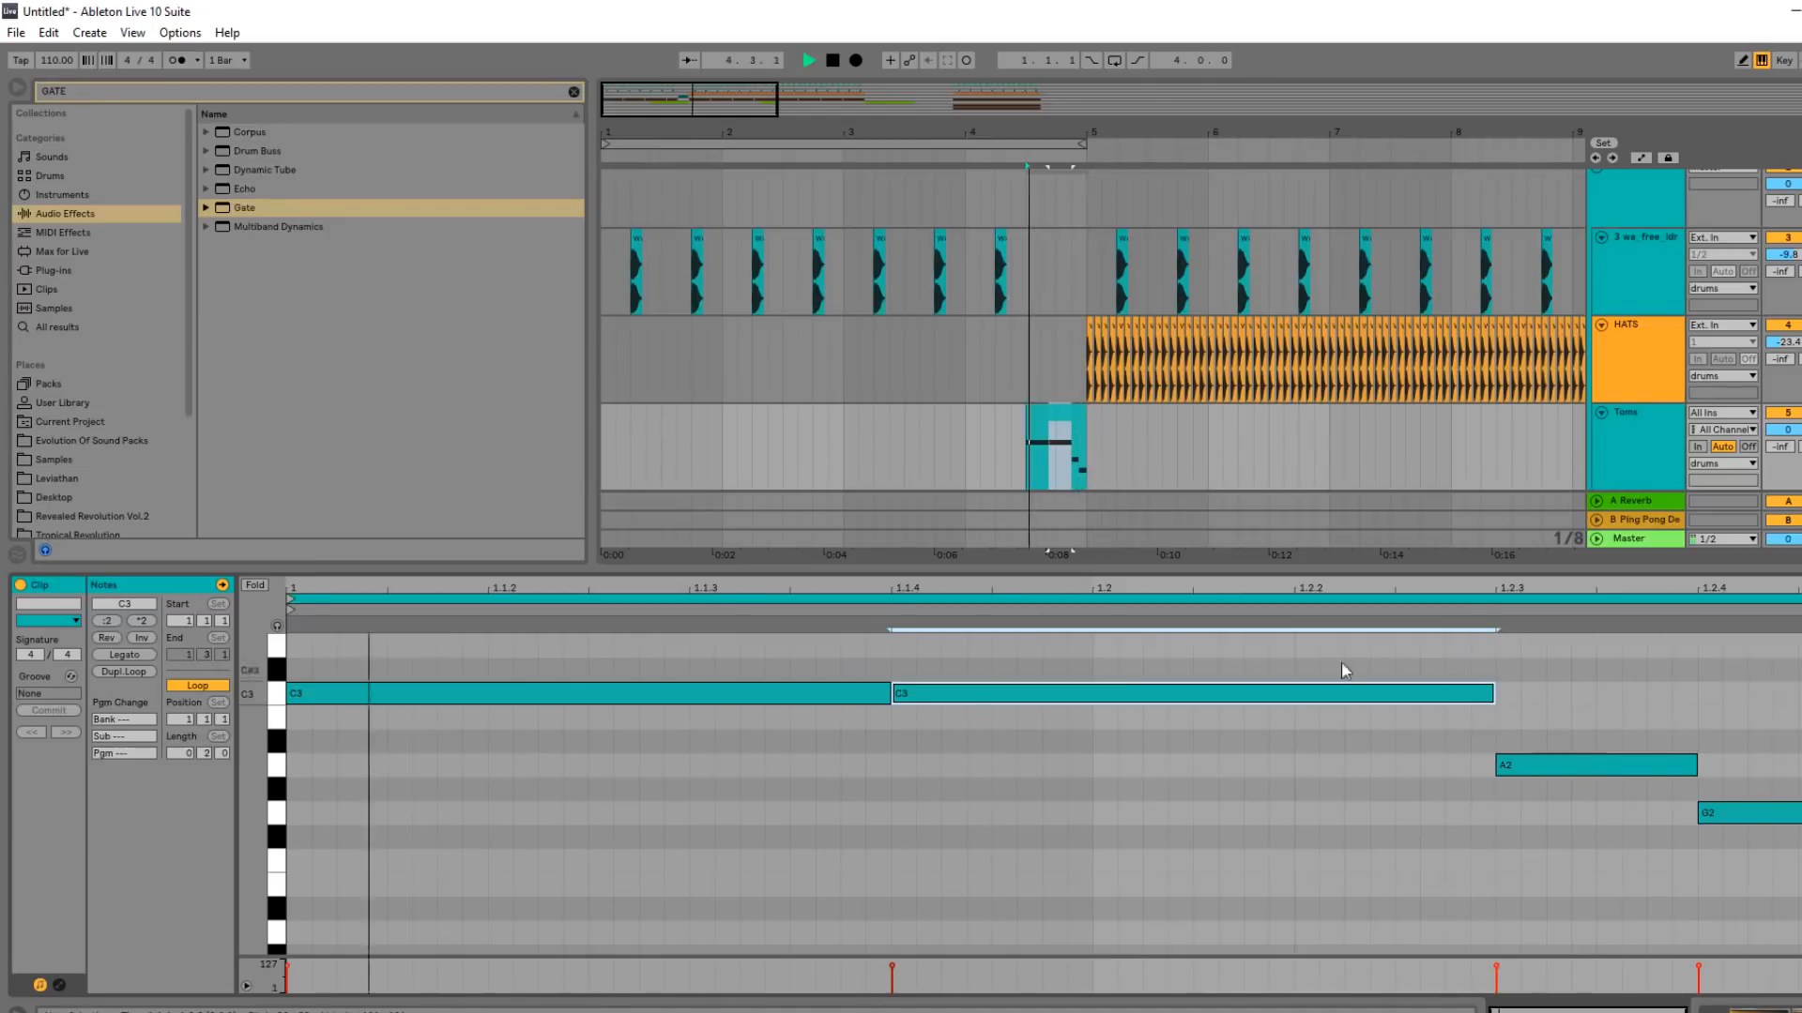
{"action": "key", "text": "space"}
{"action": "key", "text": "space"}
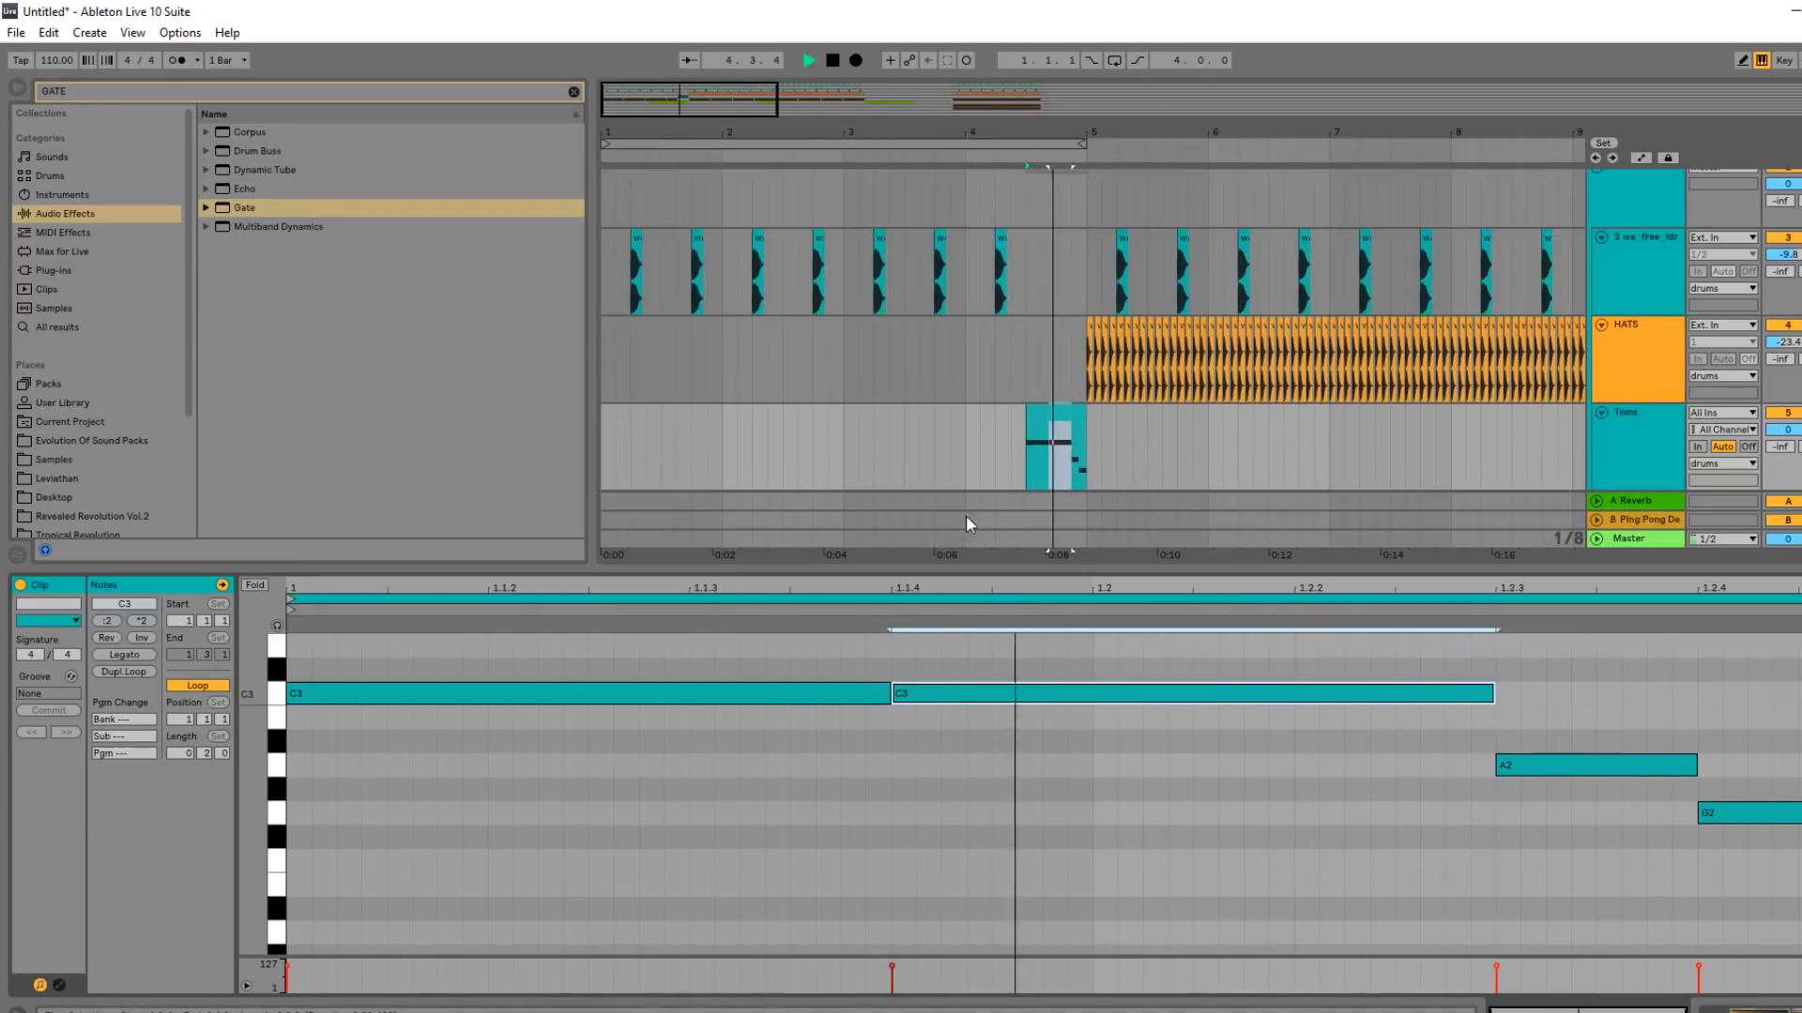
Play the arrangement from bar 3.3 through the tom fill with a smaller note editor, and select the Toms clip.
{"action": "left_click", "coordinate": [927, 428]}
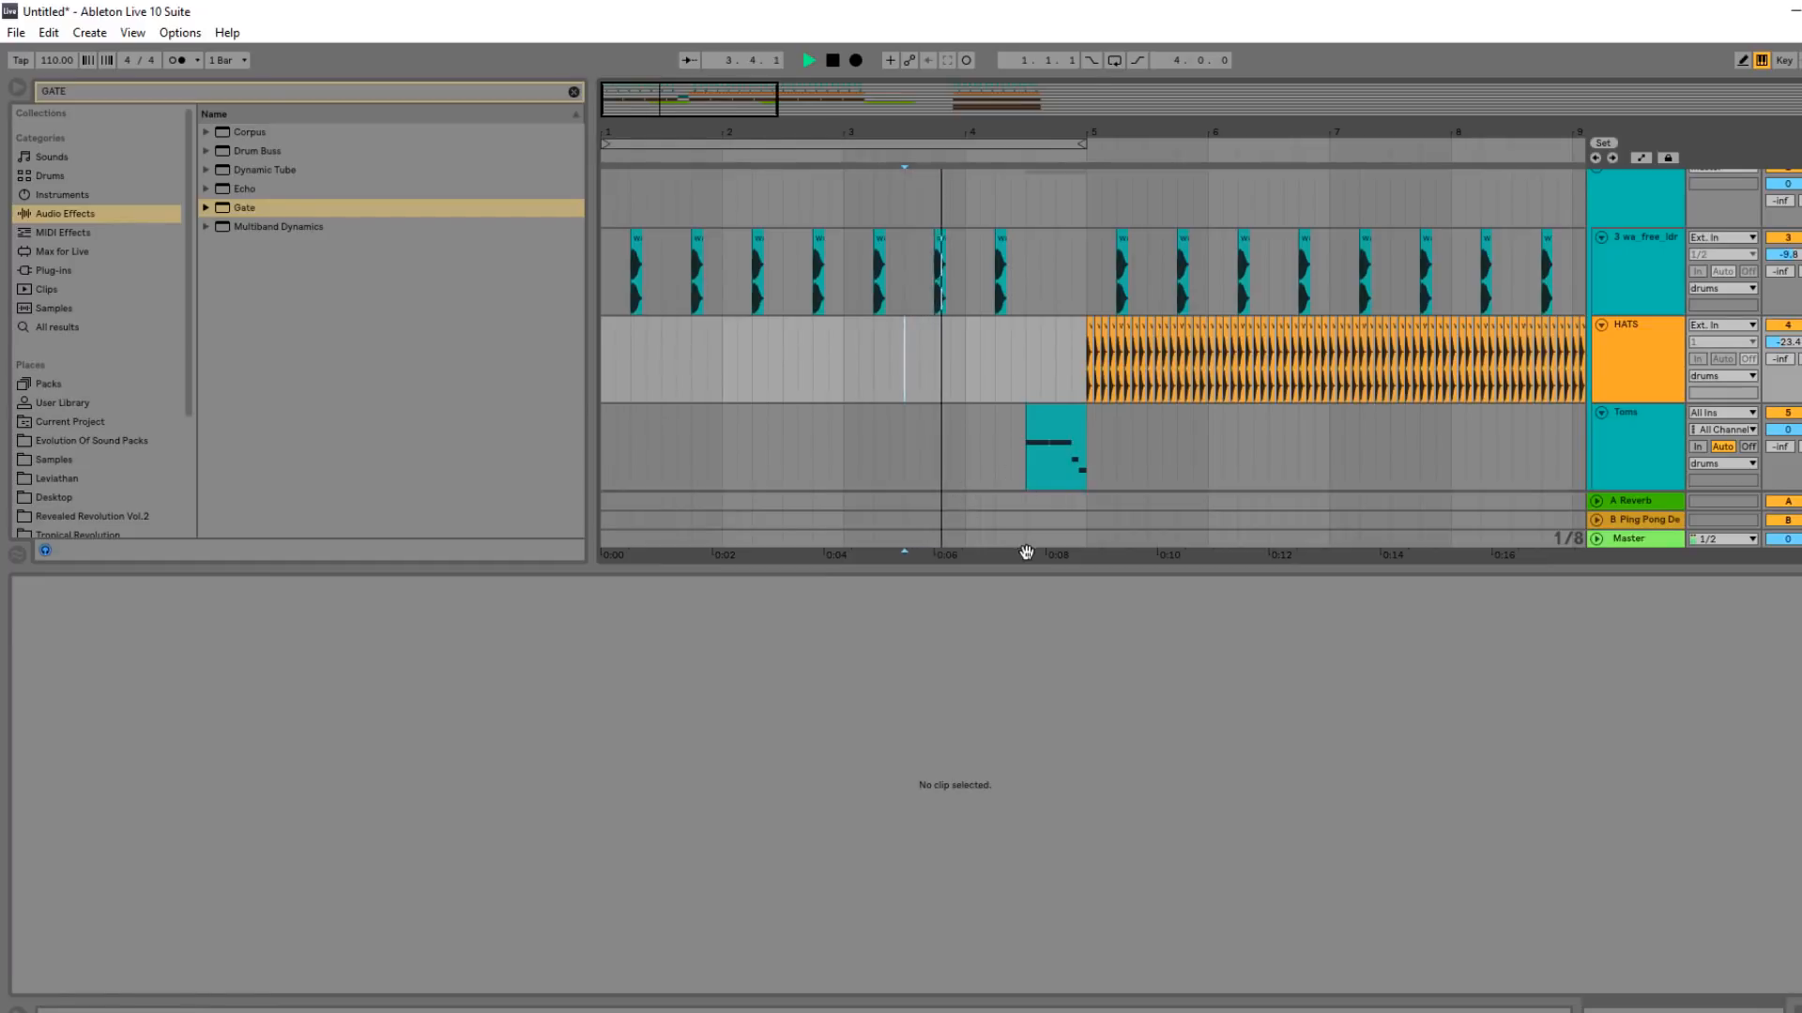
{"action": "left_click_drag", "start_coordinate": [1030, 570], "coordinate": [1029, 713]}
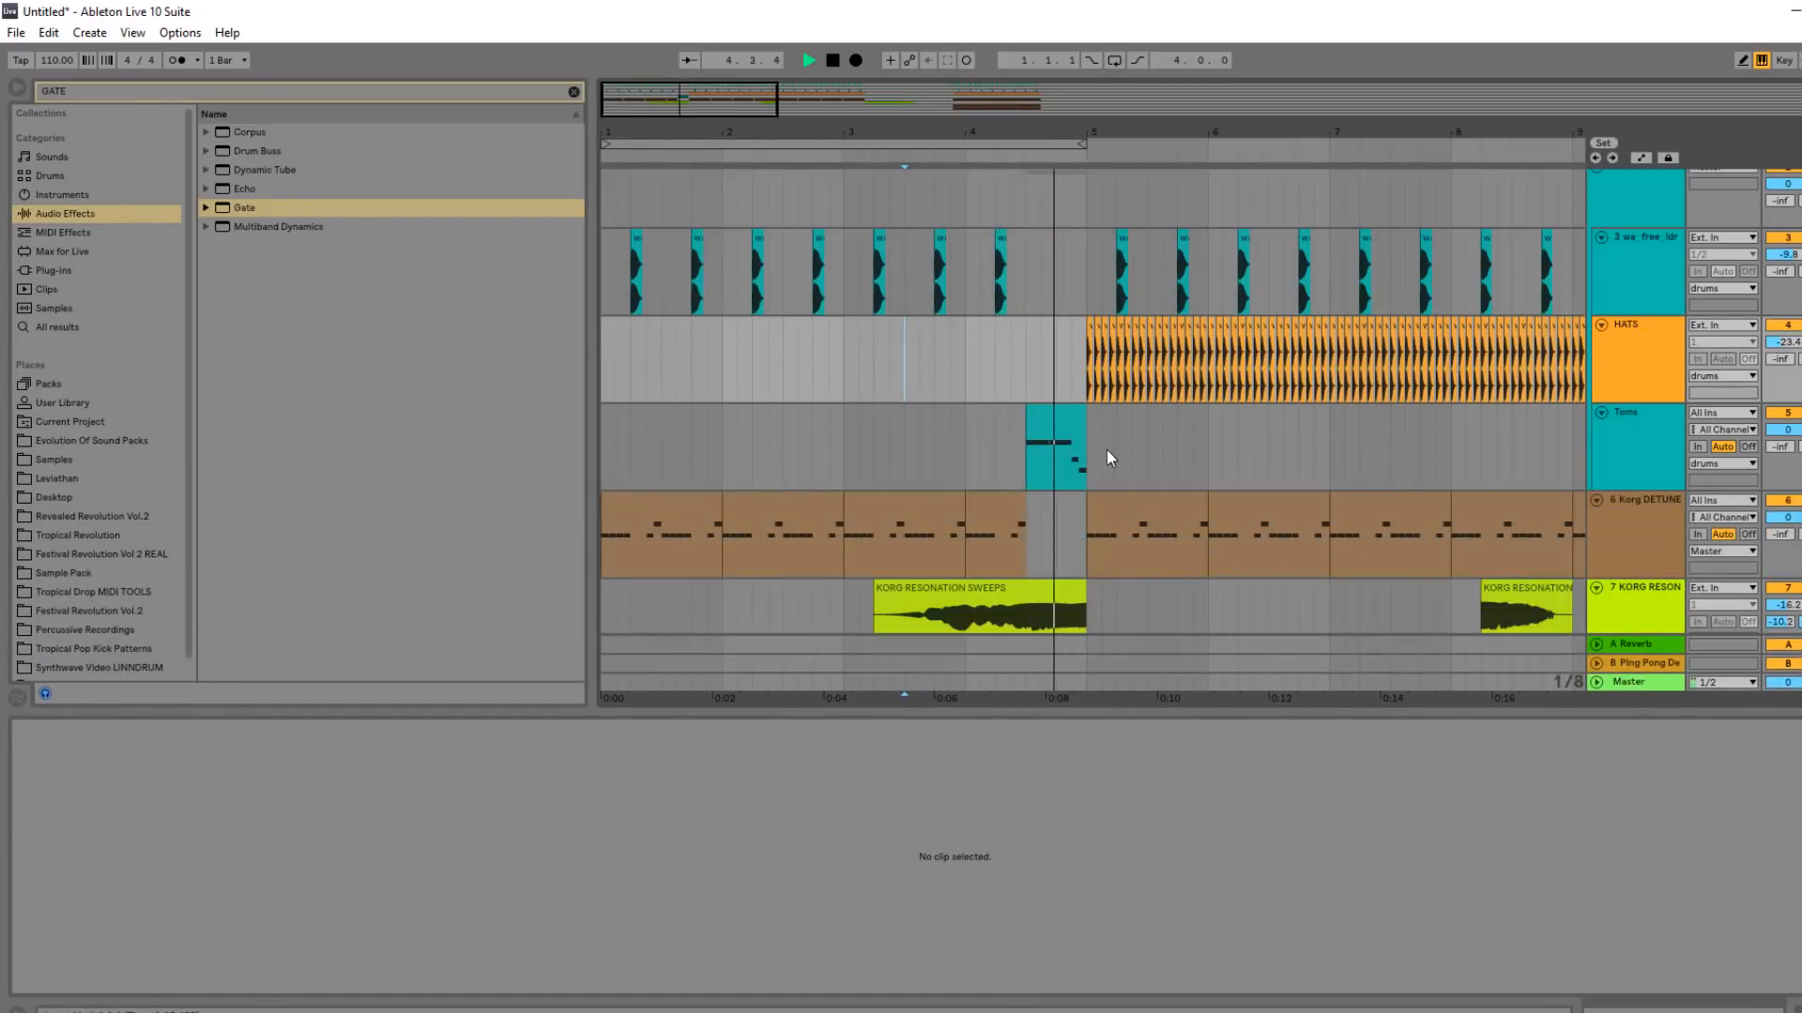
{"action": "left_click", "coordinate": [1080, 422]}
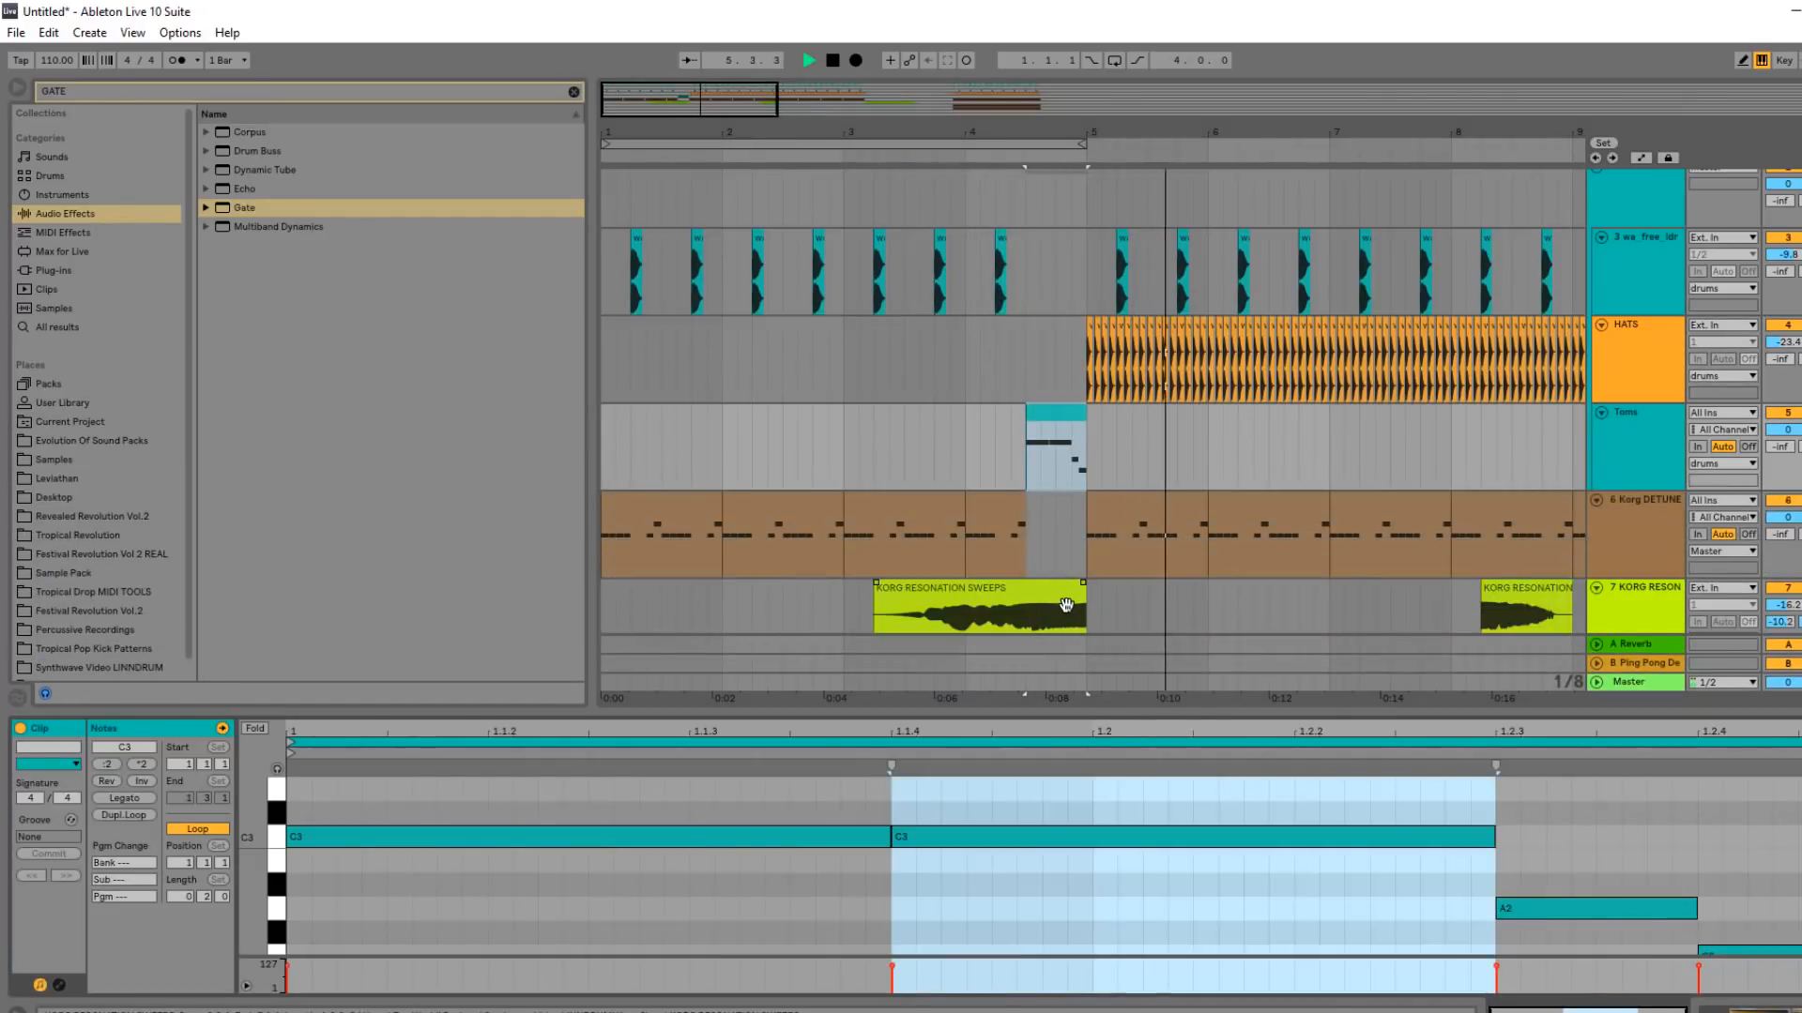
{"action": "scroll", "coordinate": [1063, 629], "scroll_direction": "up", "scroll_amount": 2}
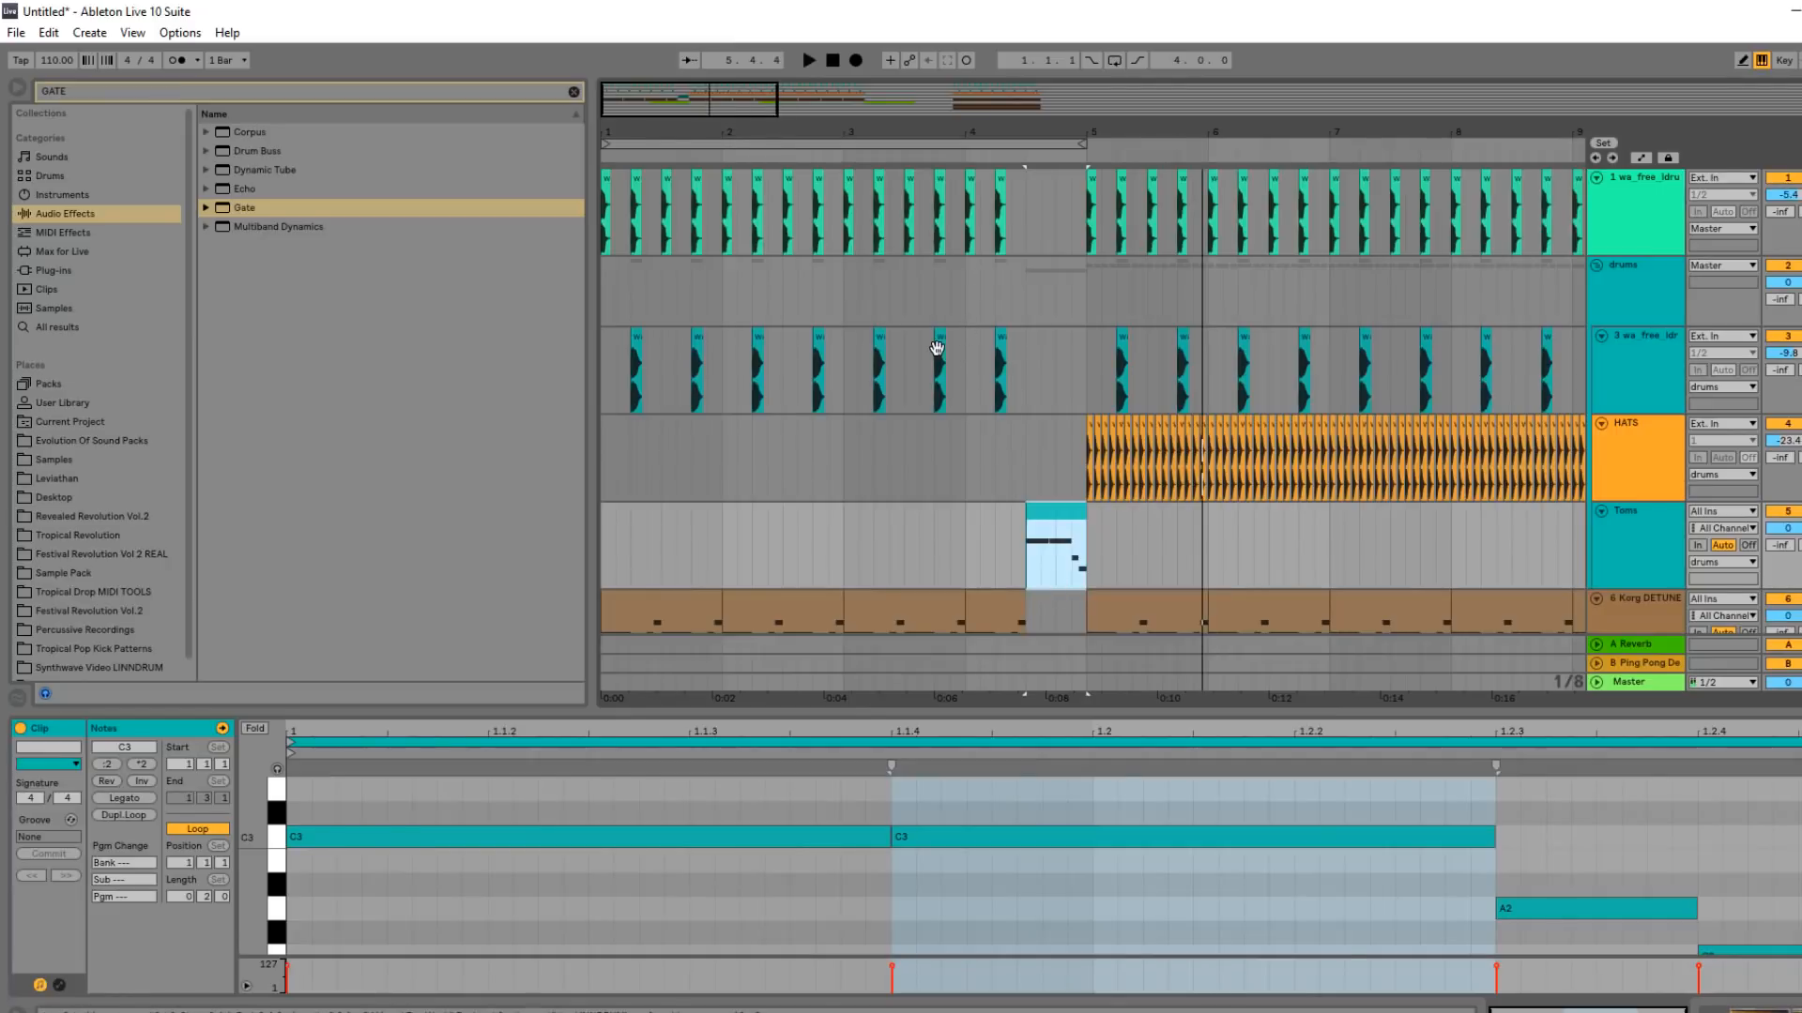
Copy the last snare hit before the tom fill to 4.3 and play it.
{"action": "left_click", "coordinate": [999, 337]}
{"action": "left_click_drag", "start_coordinate": [683, 126], "coordinate": [826, 131]}
{"action": "key", "text": "space"}
{"action": "key", "text": "space"}
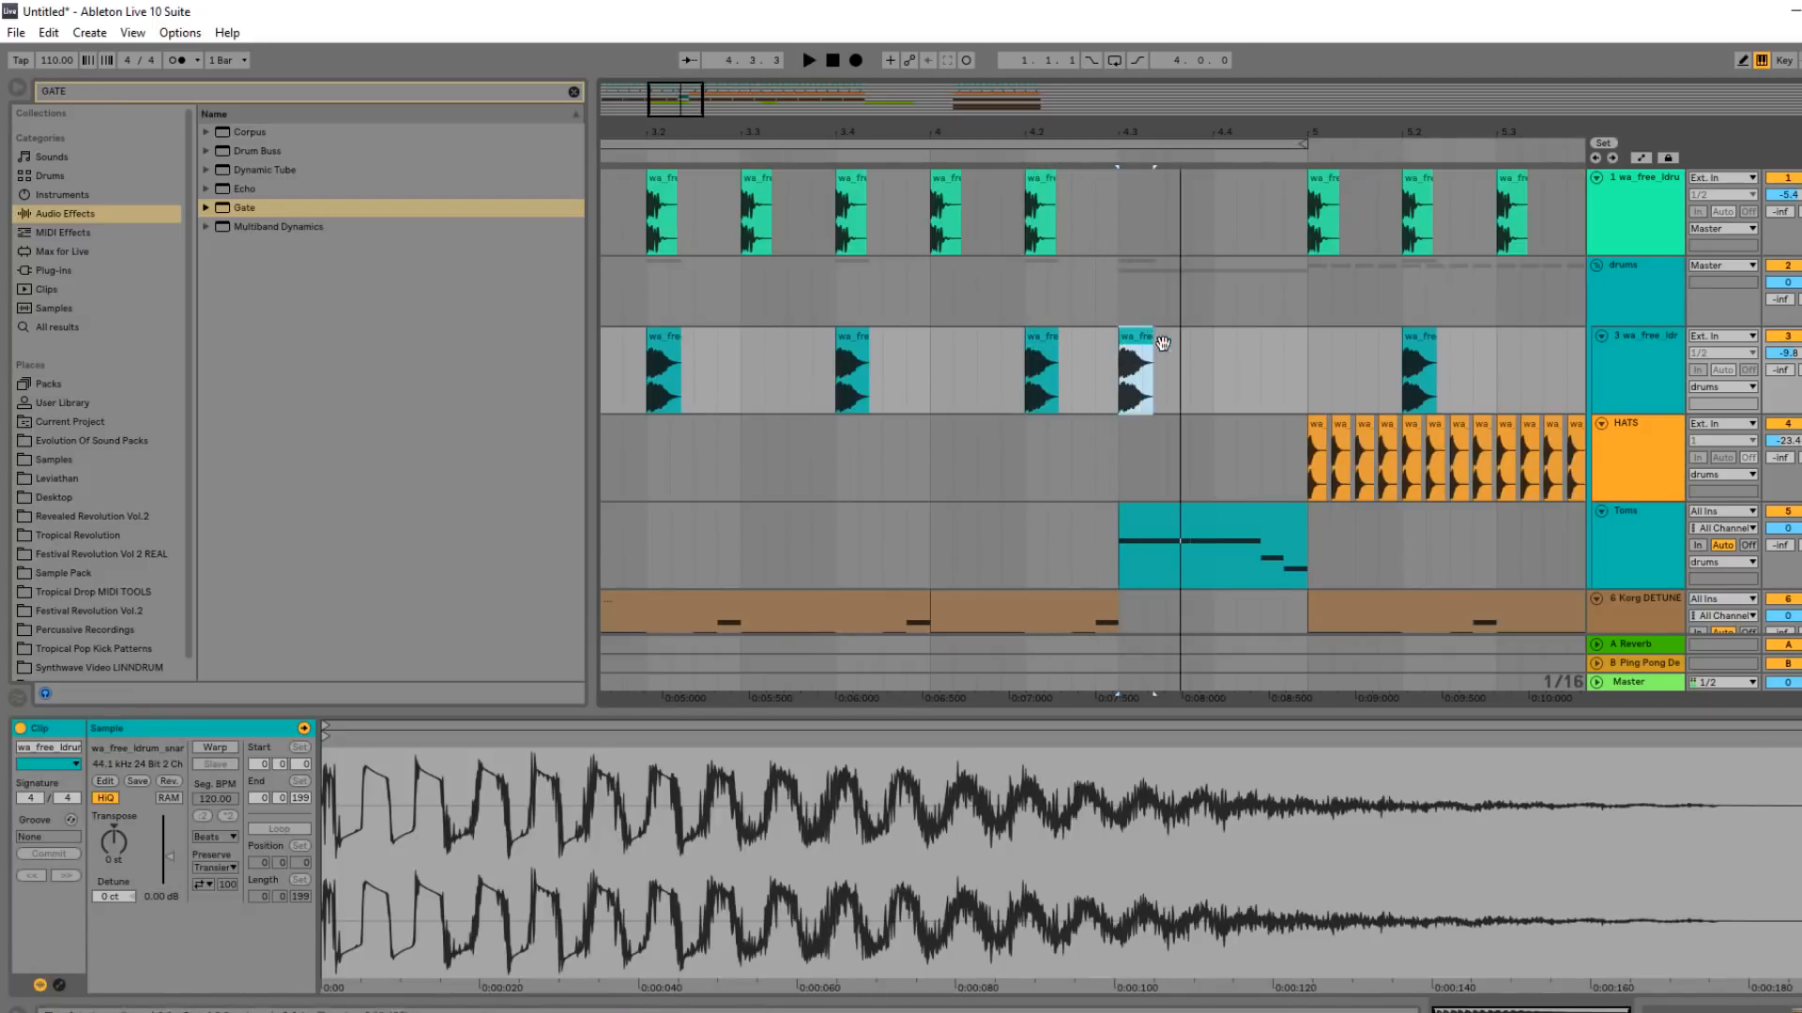
{"action": "left_click_drag", "start_coordinate": [1195, 352], "coordinate": [1169, 362]}
{"action": "left_click", "coordinate": [1136, 353]}
{"action": "key", "text": "space"}
{"action": "key", "text": "space"}
Add duplicate snare hits at 4.3.2 and 4.3.4 and play the pattern.
{"action": "left_click", "coordinate": [1162, 344]}
{"action": "left_click", "coordinate": [1126, 358]}
{"action": "key", "text": "space"}
{"action": "key", "text": "space"}
{"action": "left_click", "coordinate": [1163, 345]}
{"action": "key", "text": "ctrl+d"}
{"action": "left_click_drag", "start_coordinate": [1192, 340], "coordinate": [1207, 342]}
{"action": "left_click", "coordinate": [1126, 360]}
{"action": "key", "text": "space"}
{"action": "key", "text": "space"}
Duplicate the snare hit across beat 4.4, placing hits at 4.4.3 and 4.4.4, and play the fill.
{"action": "left_click", "coordinate": [1207, 354]}
{"action": "key", "text": "ctrl+d"}
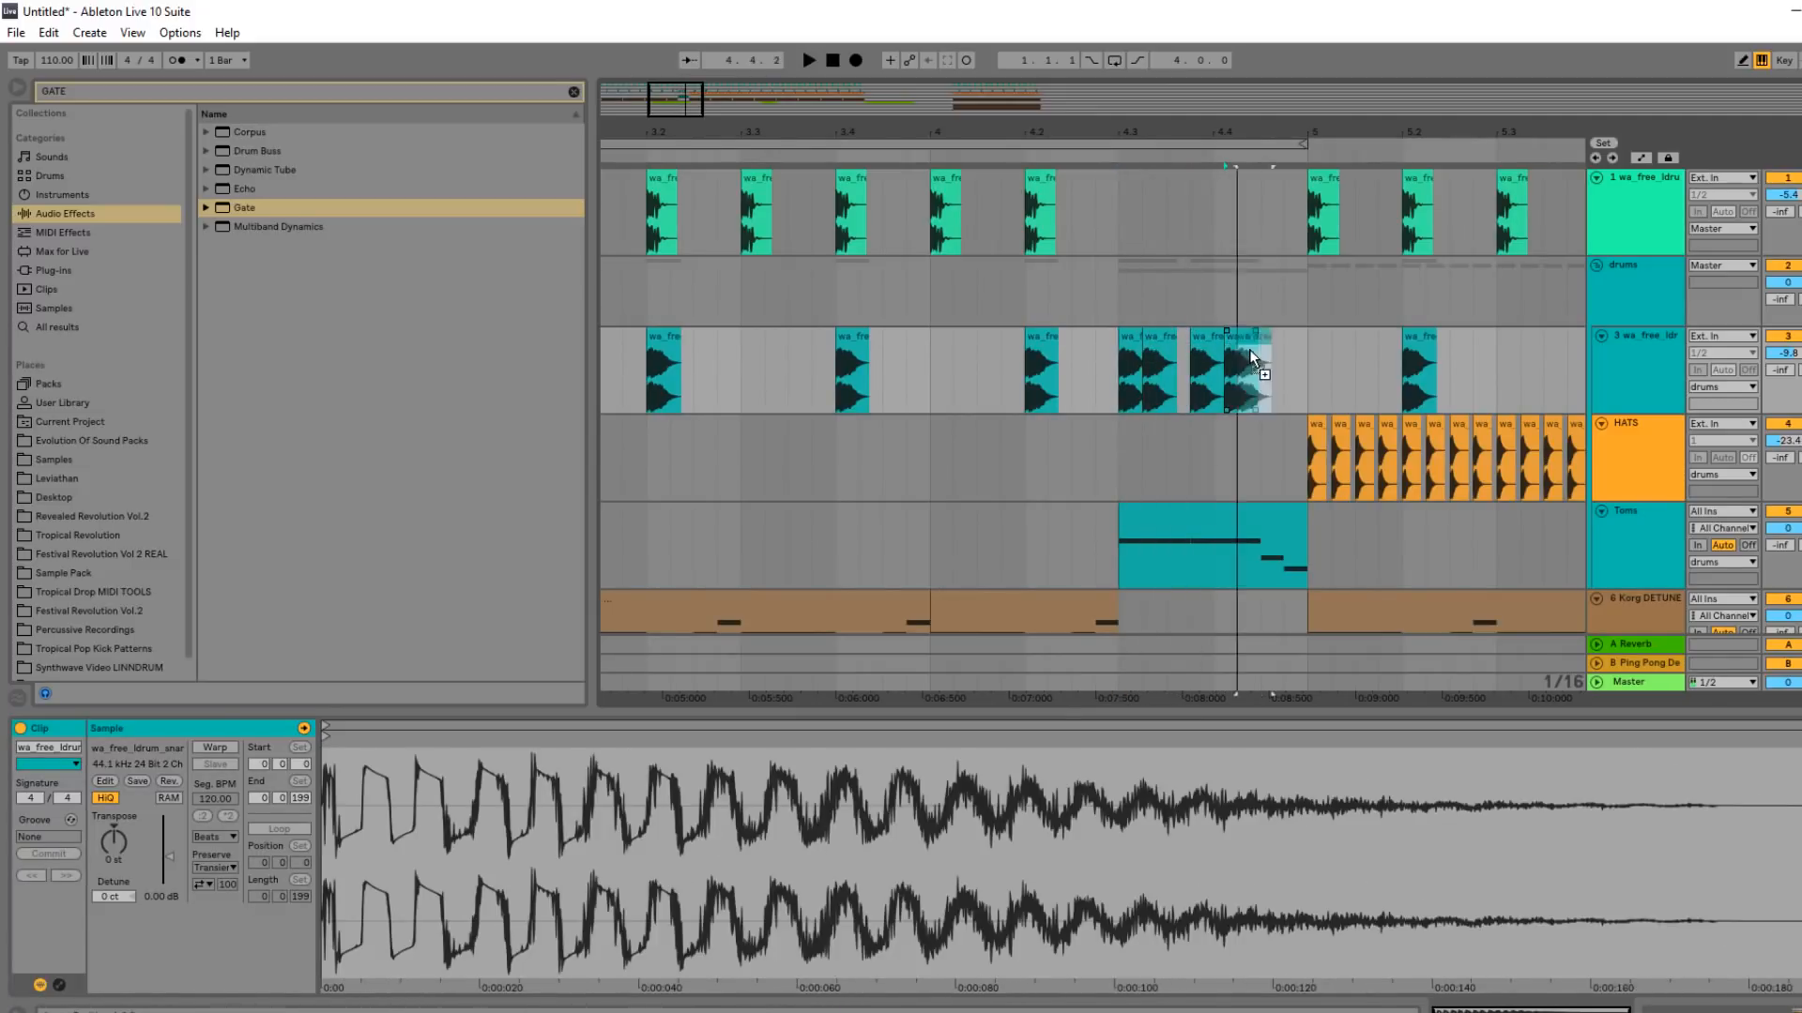
{"action": "key", "text": "ctrl+d"}
{"action": "left_click_drag", "start_coordinate": [1288, 345], "coordinate": [1283, 345]}
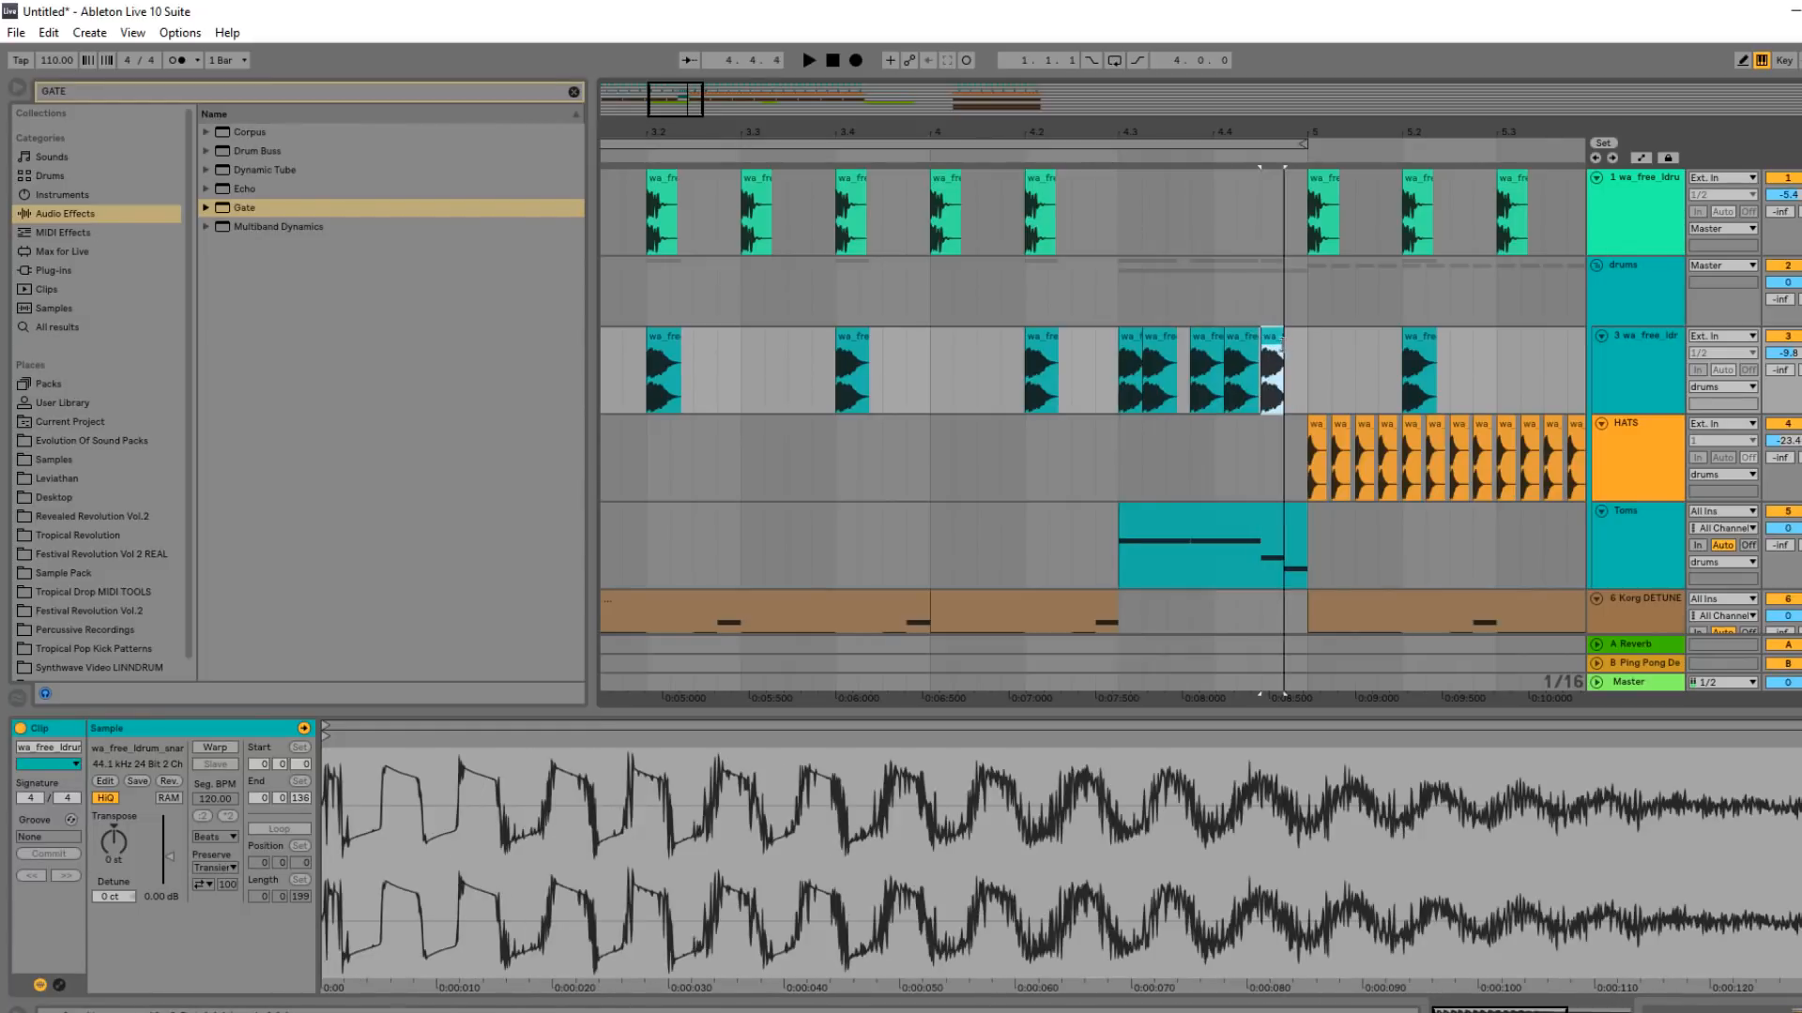
{"action": "key", "text": "ctrl+d"}
{"action": "left_click", "coordinate": [1096, 356]}
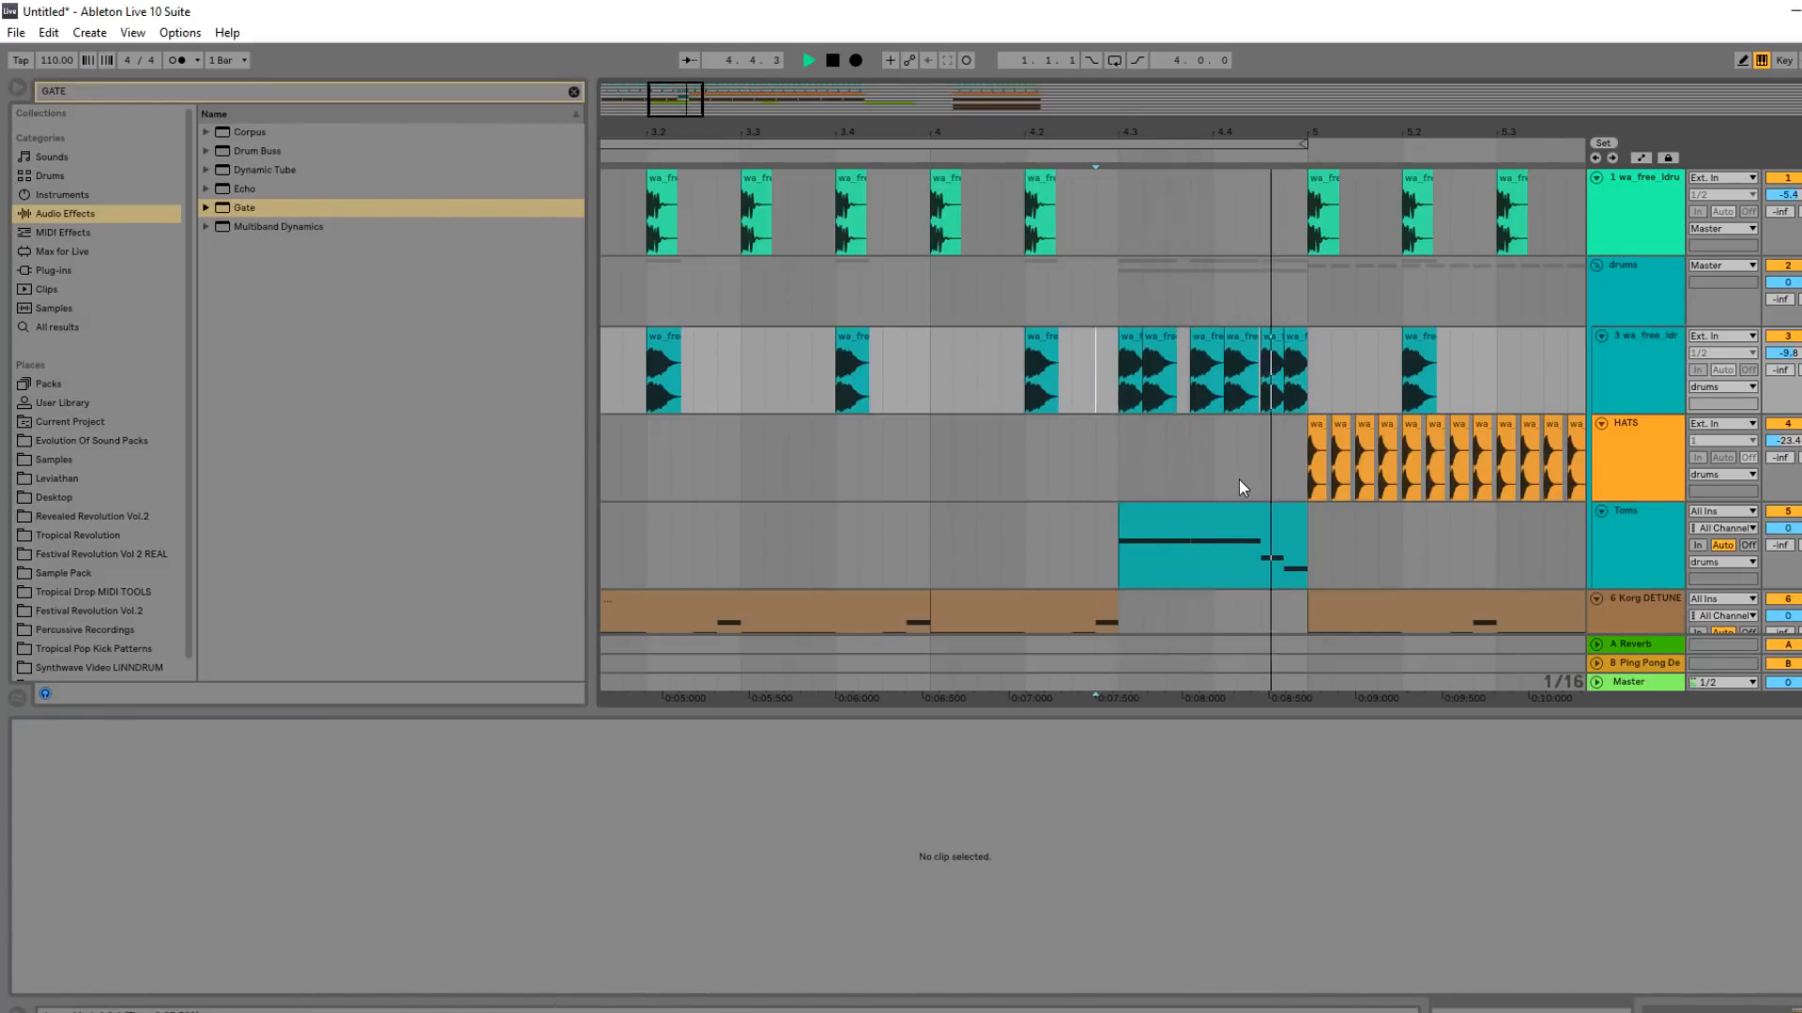
{"action": "key", "text": "space"}
Move the middle snare hit of the fill back to 4.4.1 and replay the fill, including from 3.4.
{"action": "left_click", "coordinate": [1239, 356]}
{"action": "left_click_drag", "start_coordinate": [1246, 358], "coordinate": [1234, 359]}
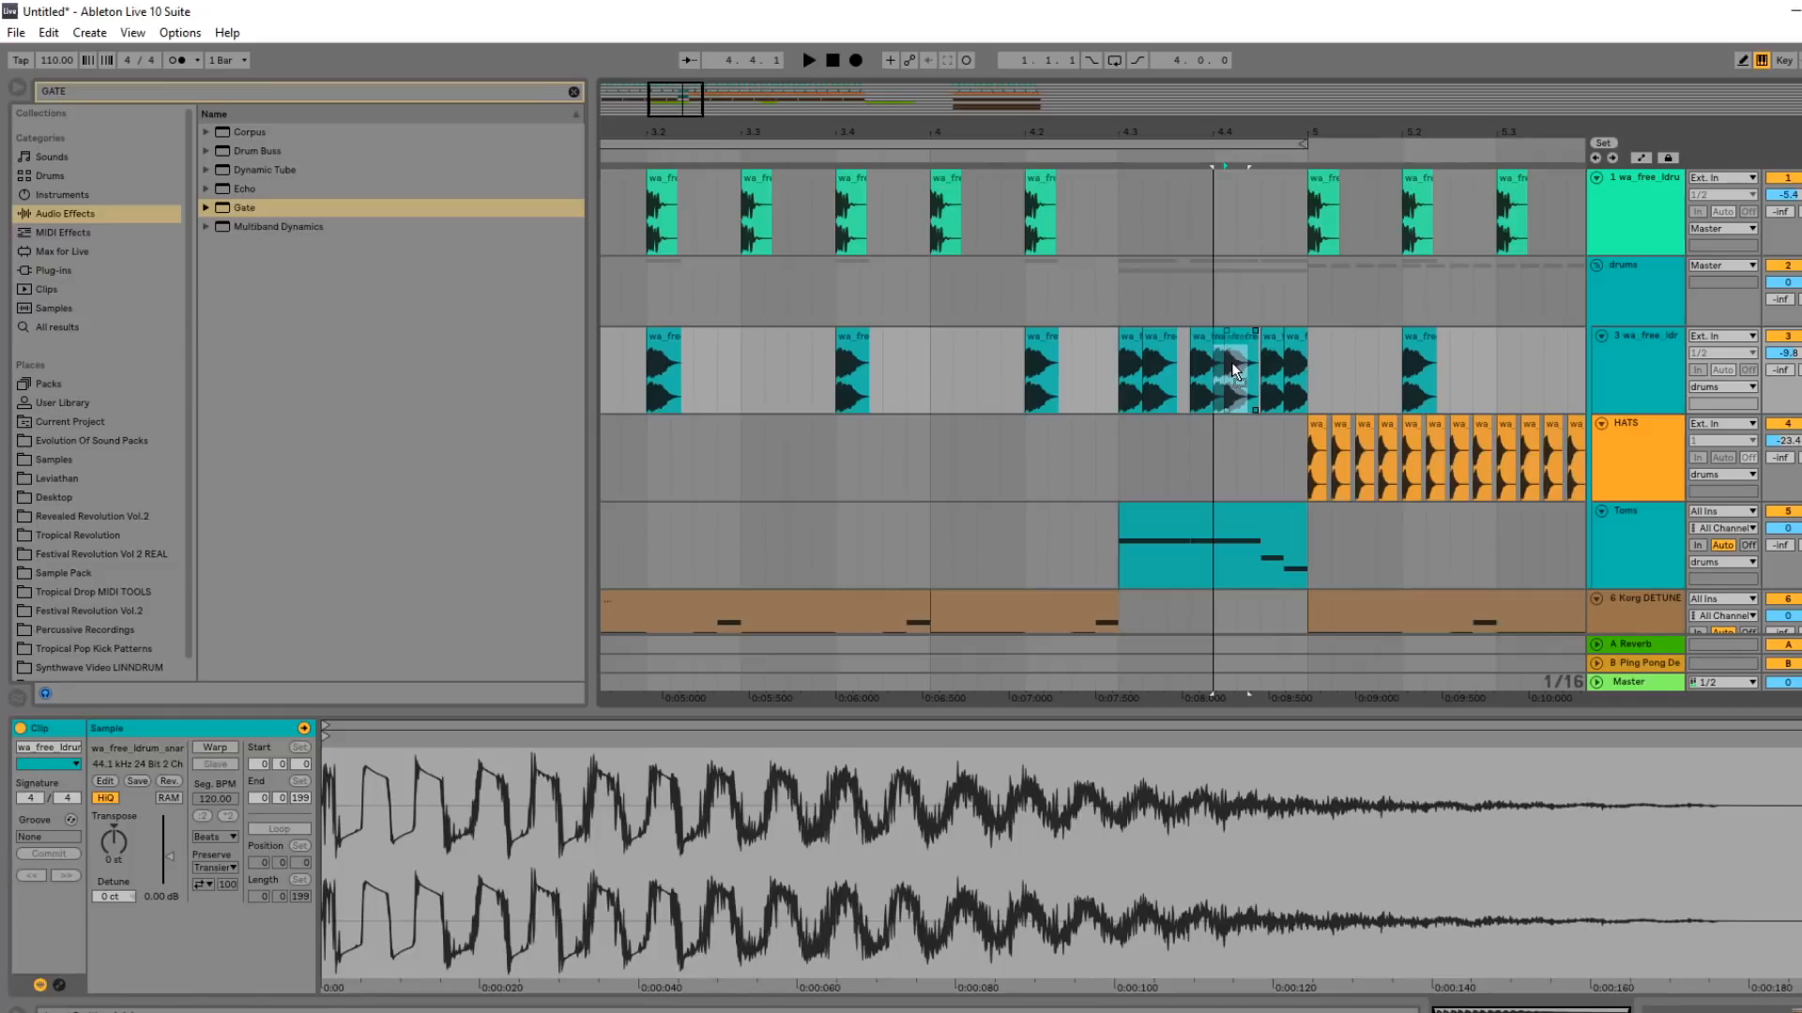
{"action": "left_click", "coordinate": [1113, 385]}
{"action": "key", "text": "space"}
{"action": "key", "text": "space"}
{"action": "left_click", "coordinate": [838, 471]}
{"action": "key", "text": "space"}
{"action": "left_click", "coordinate": [1629, 369]}
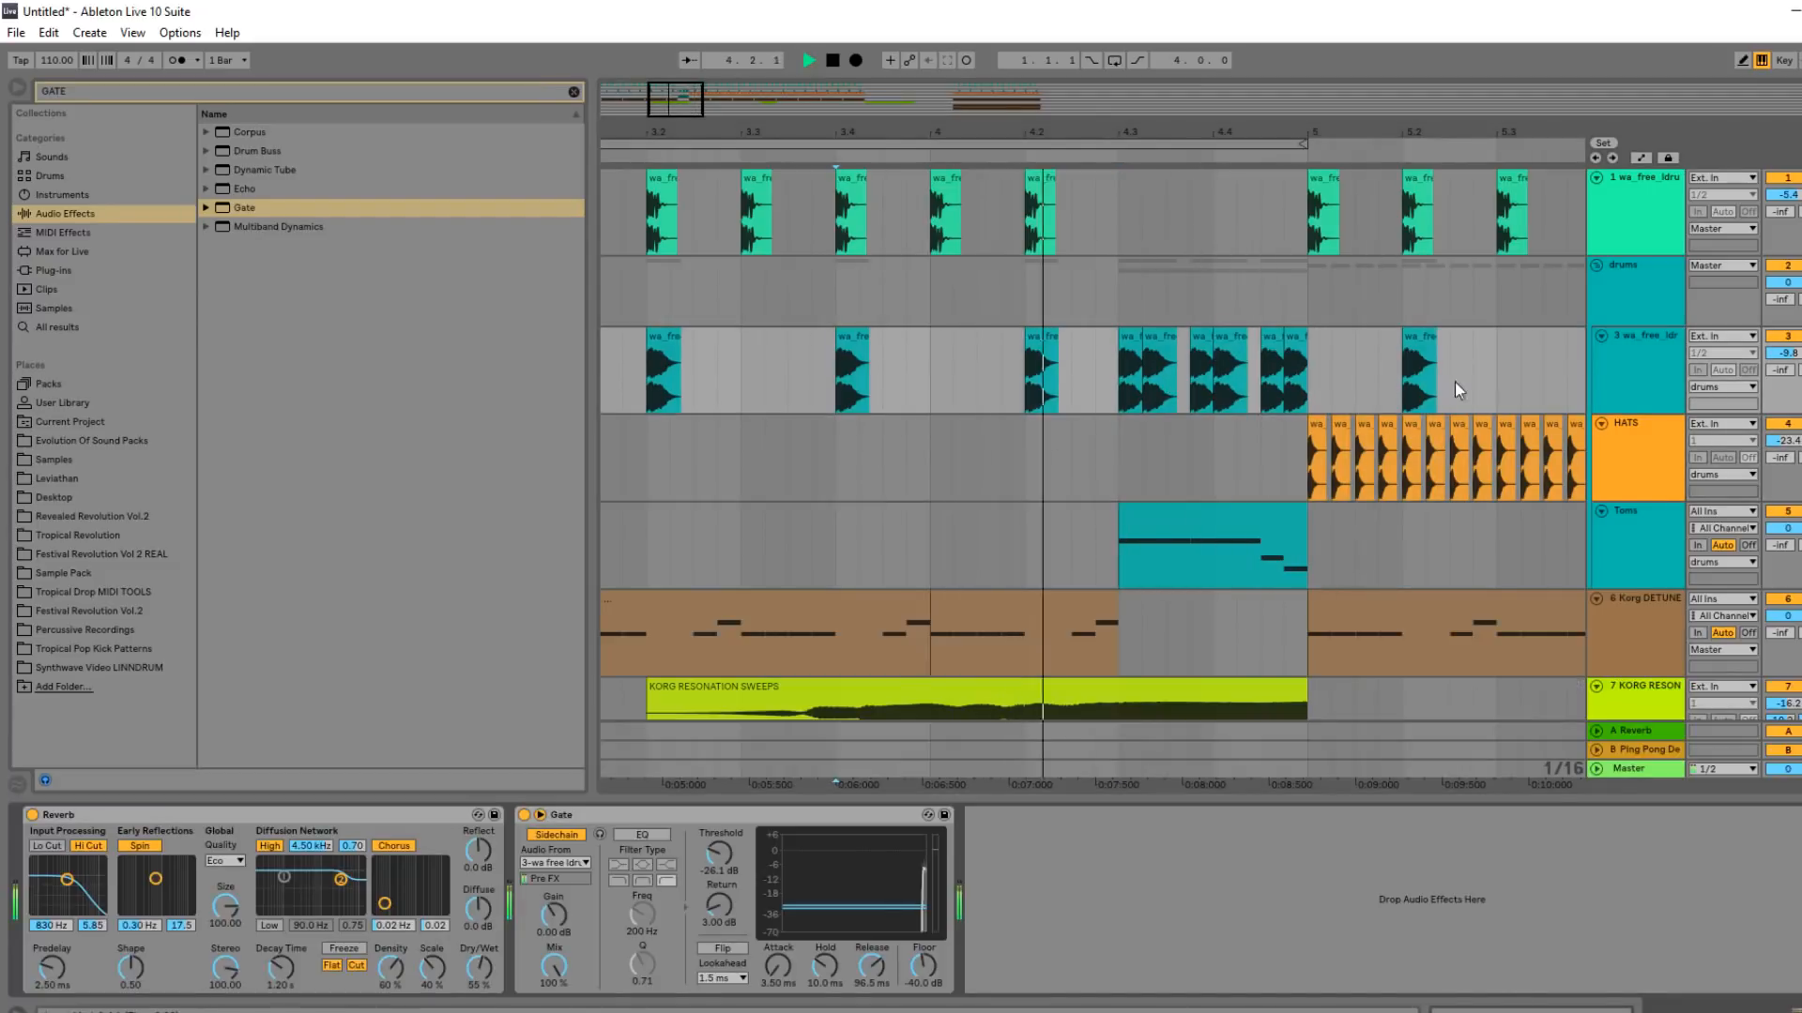
Consolidate the snare hits between 4.3 and bar 5 into one clip and show its Transposition envelope.
{"action": "left_click_drag", "start_coordinate": [1309, 377], "coordinate": [1135, 390]}
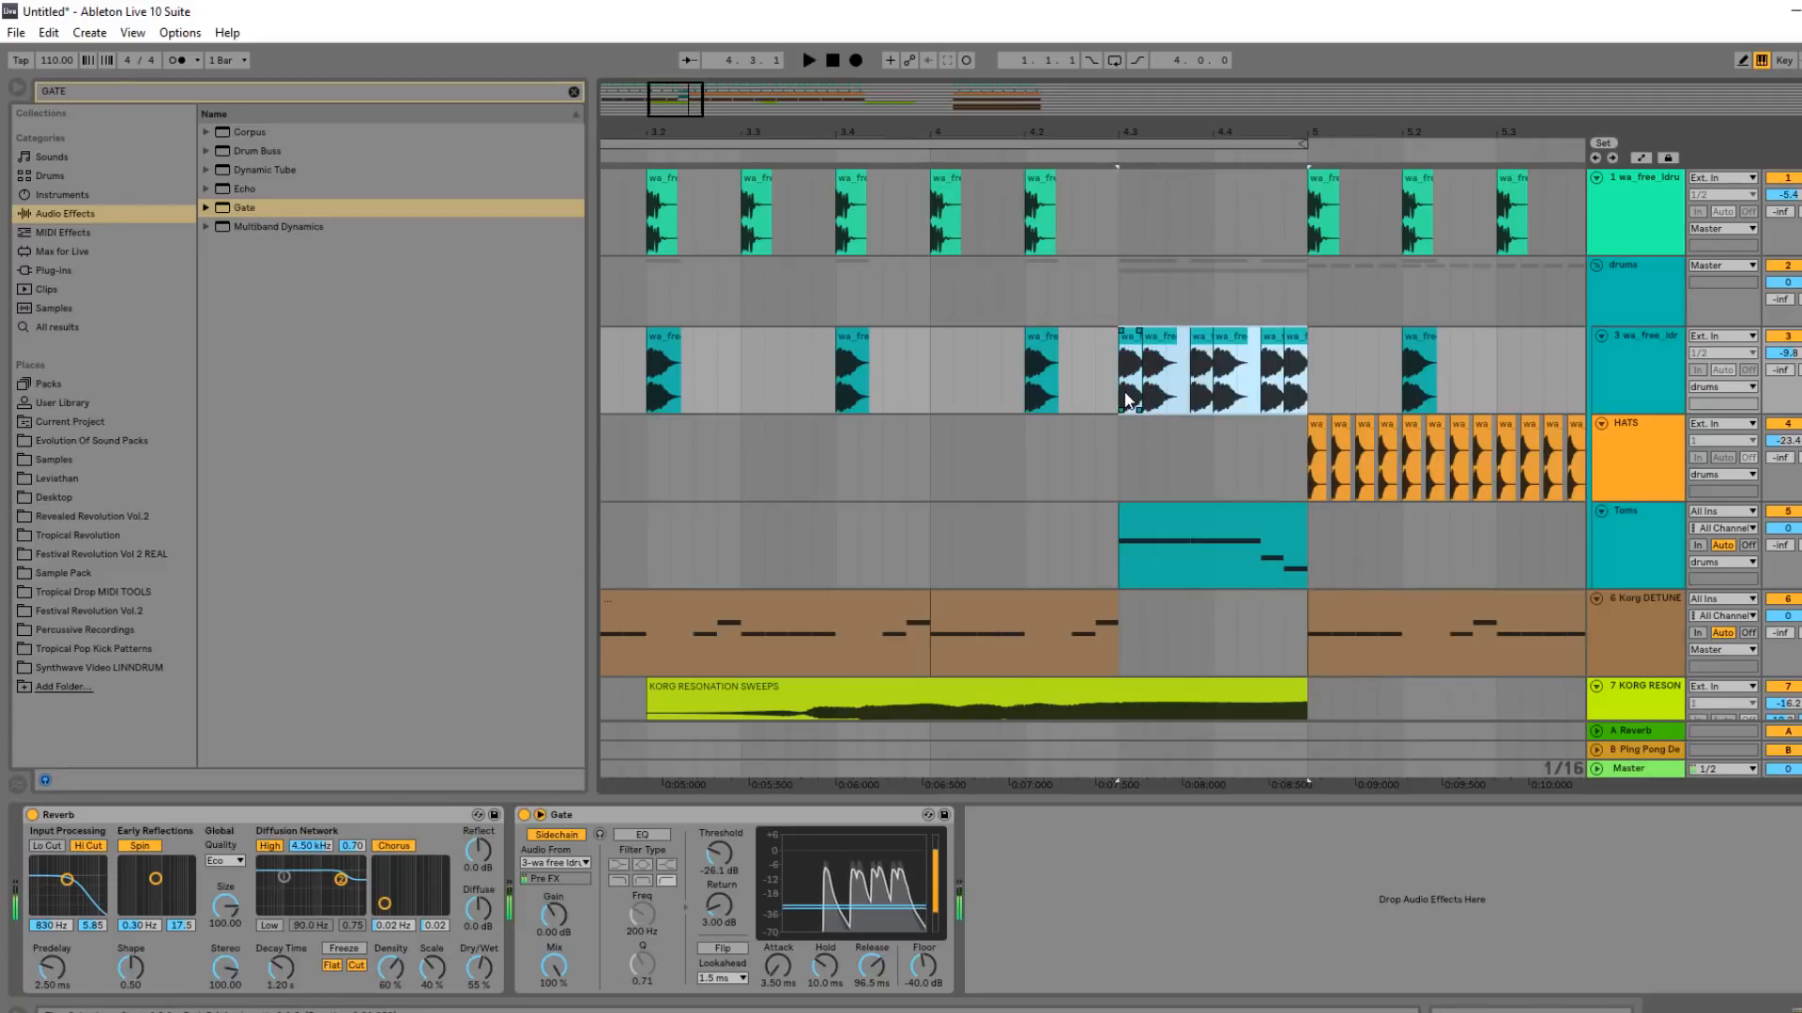
{"action": "key", "text": "space"}
{"action": "key", "text": "ctrl+j"}
{"action": "double_click", "coordinate": [1204, 327]}
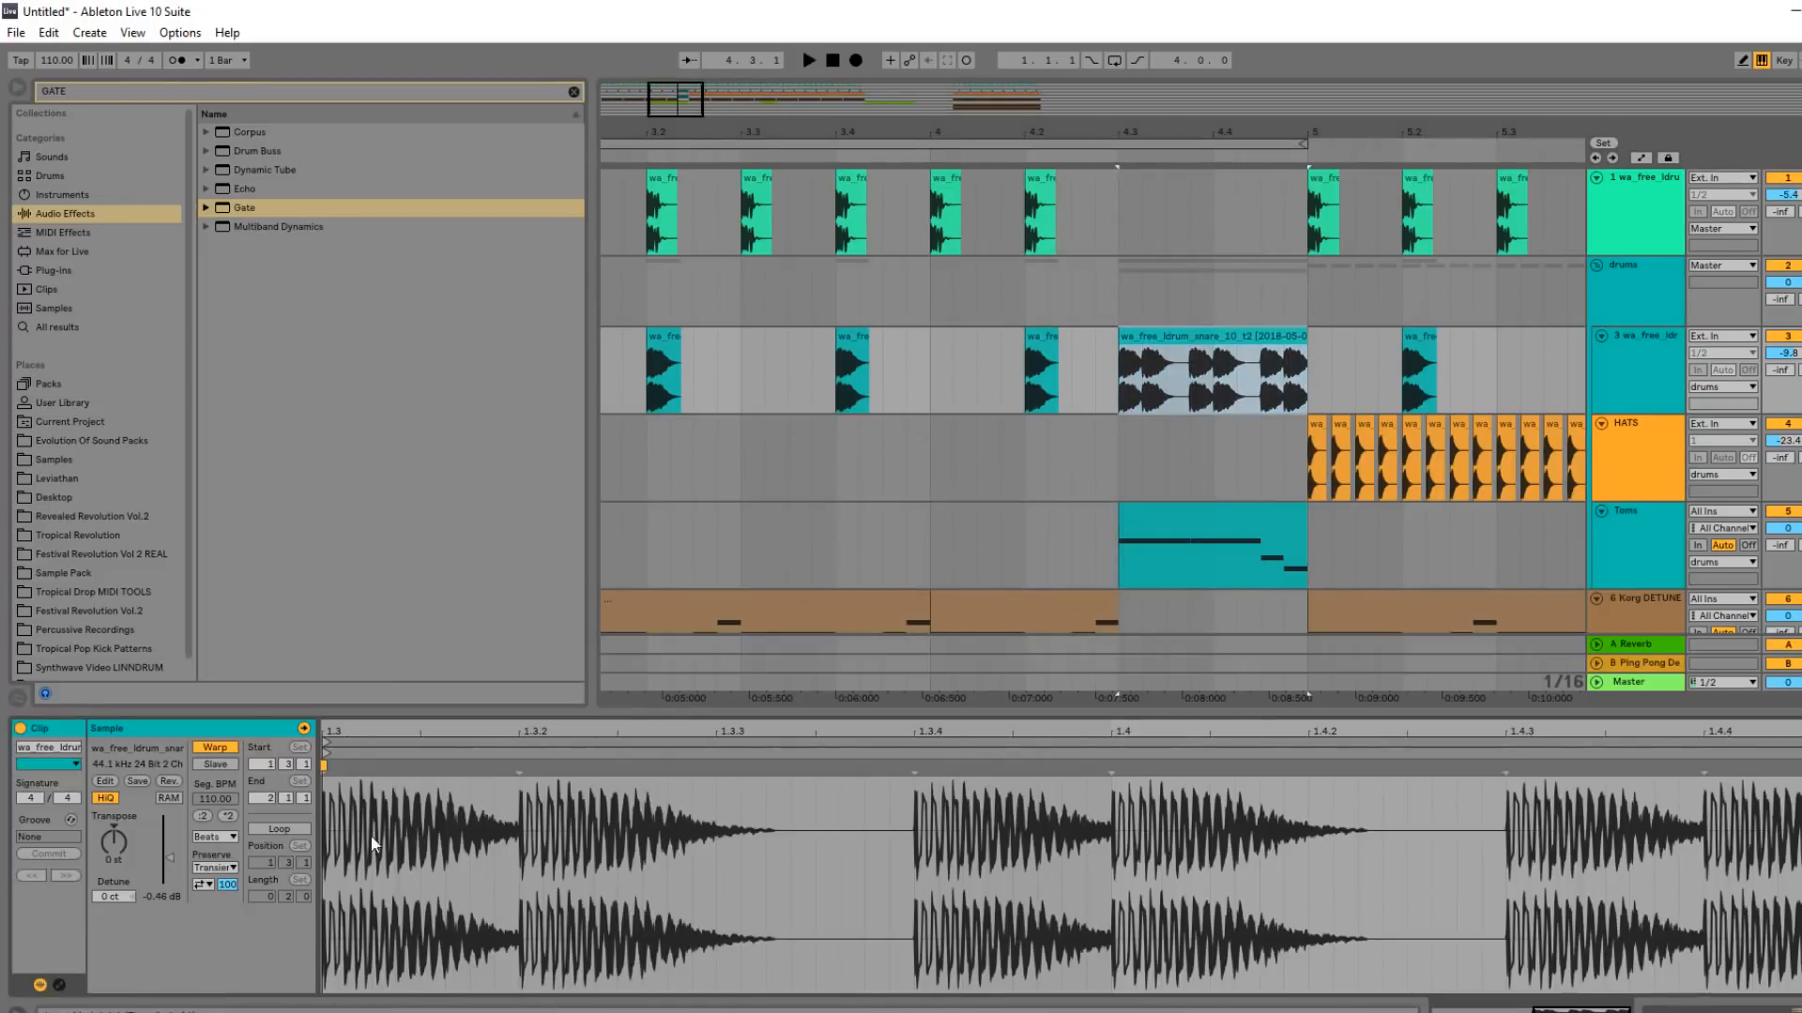
{"action": "left_click", "coordinate": [59, 985]}
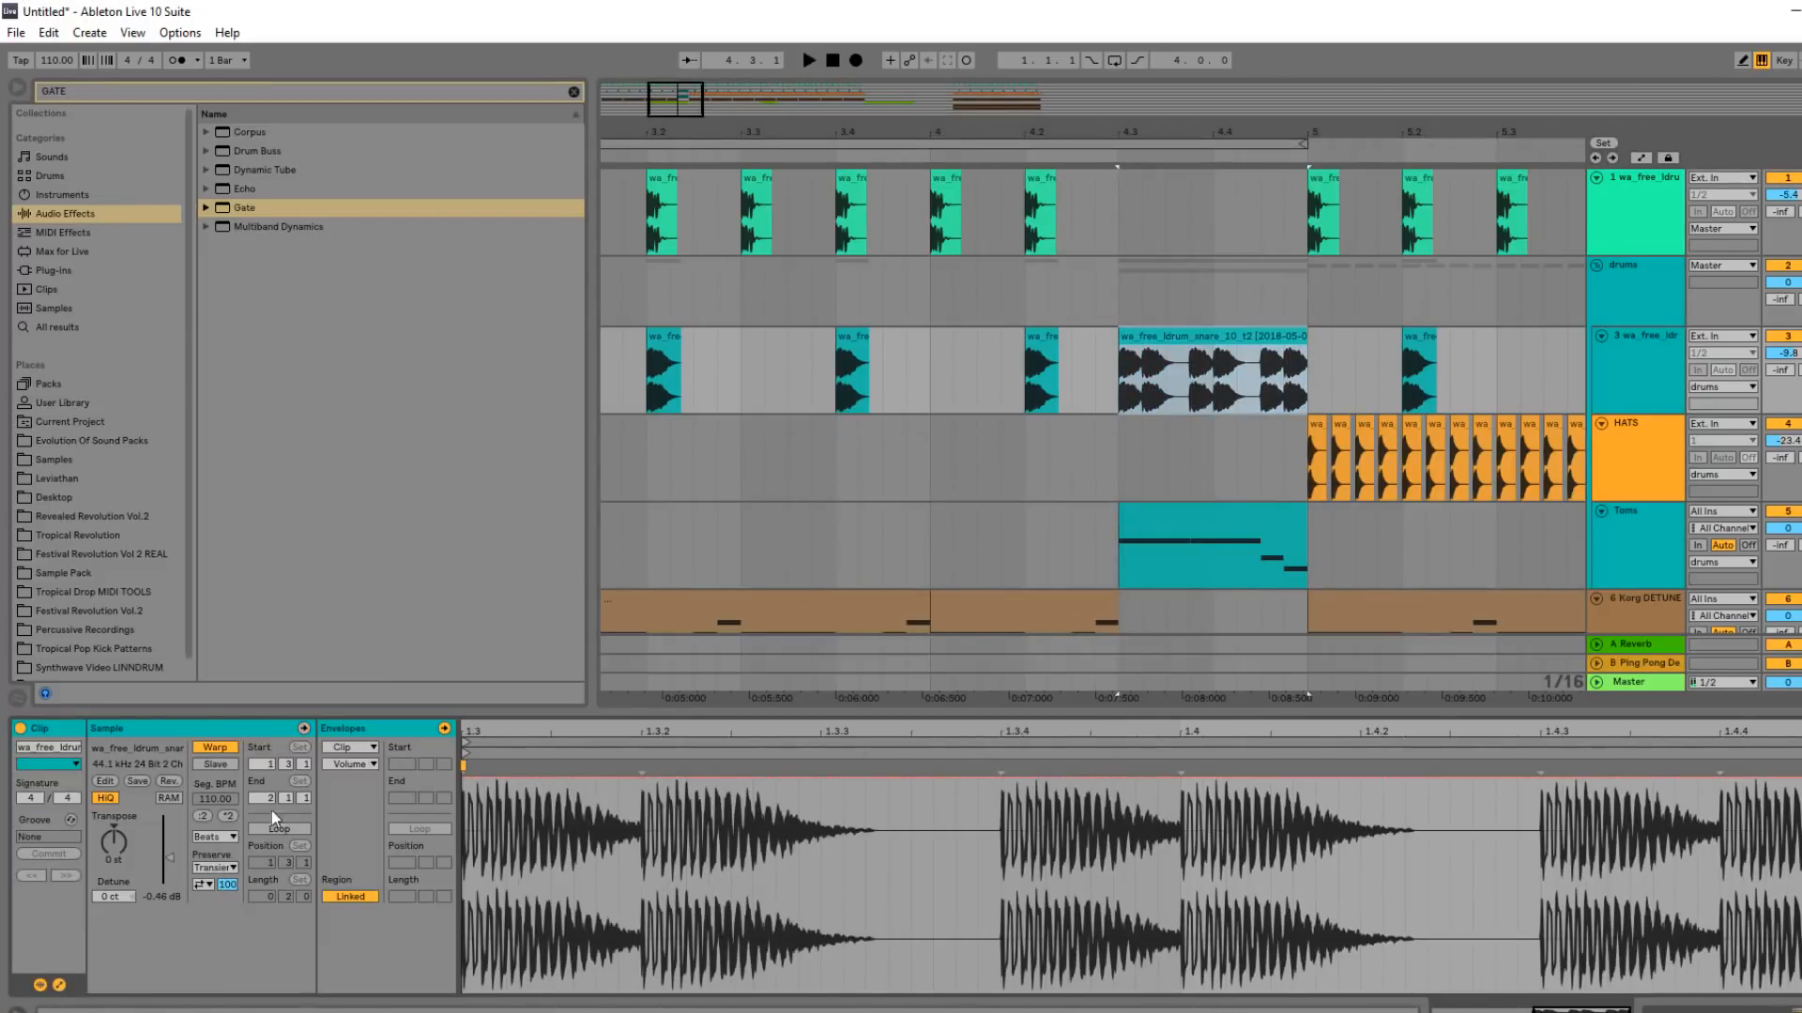
{"action": "left_click", "coordinate": [360, 796]}
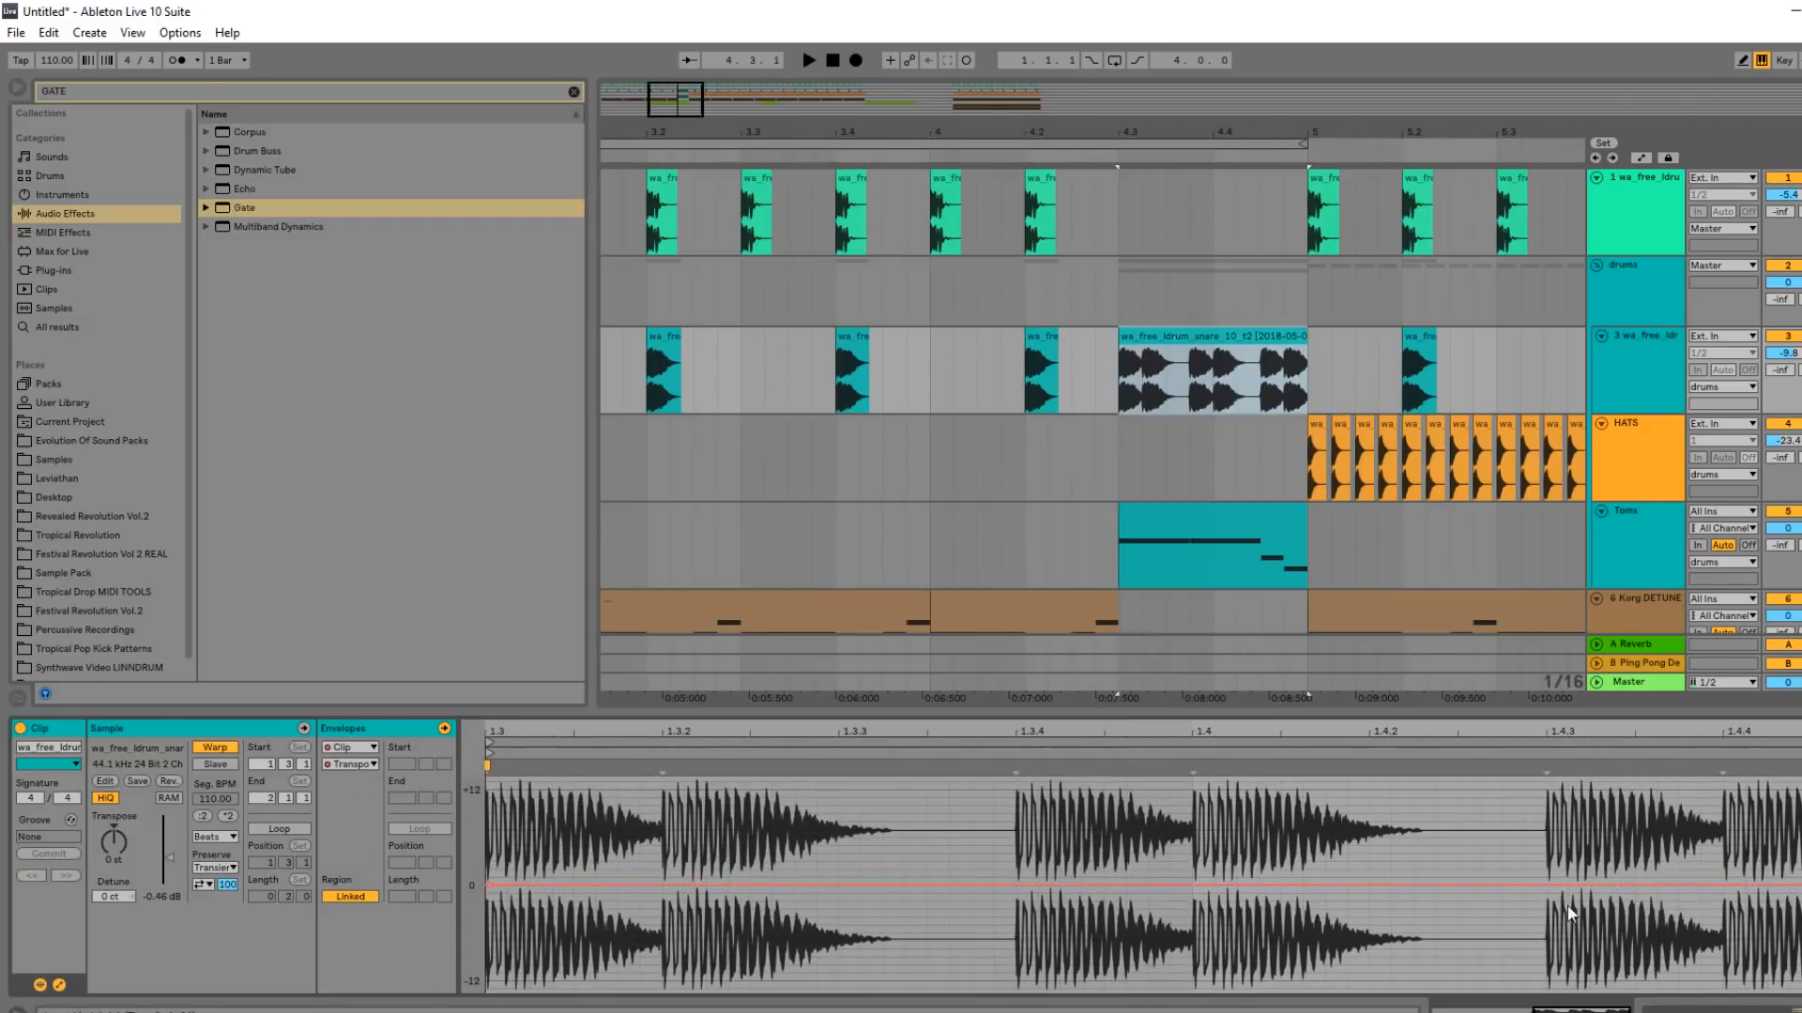
Shape the snare fill's transposition envelope as a ramp rising from 0 to about +11 semitones, and play the fill.
{"action": "key", "text": "space"}
{"action": "left_click_drag", "start_coordinate": [1799, 885], "coordinate": [1798, 969]}
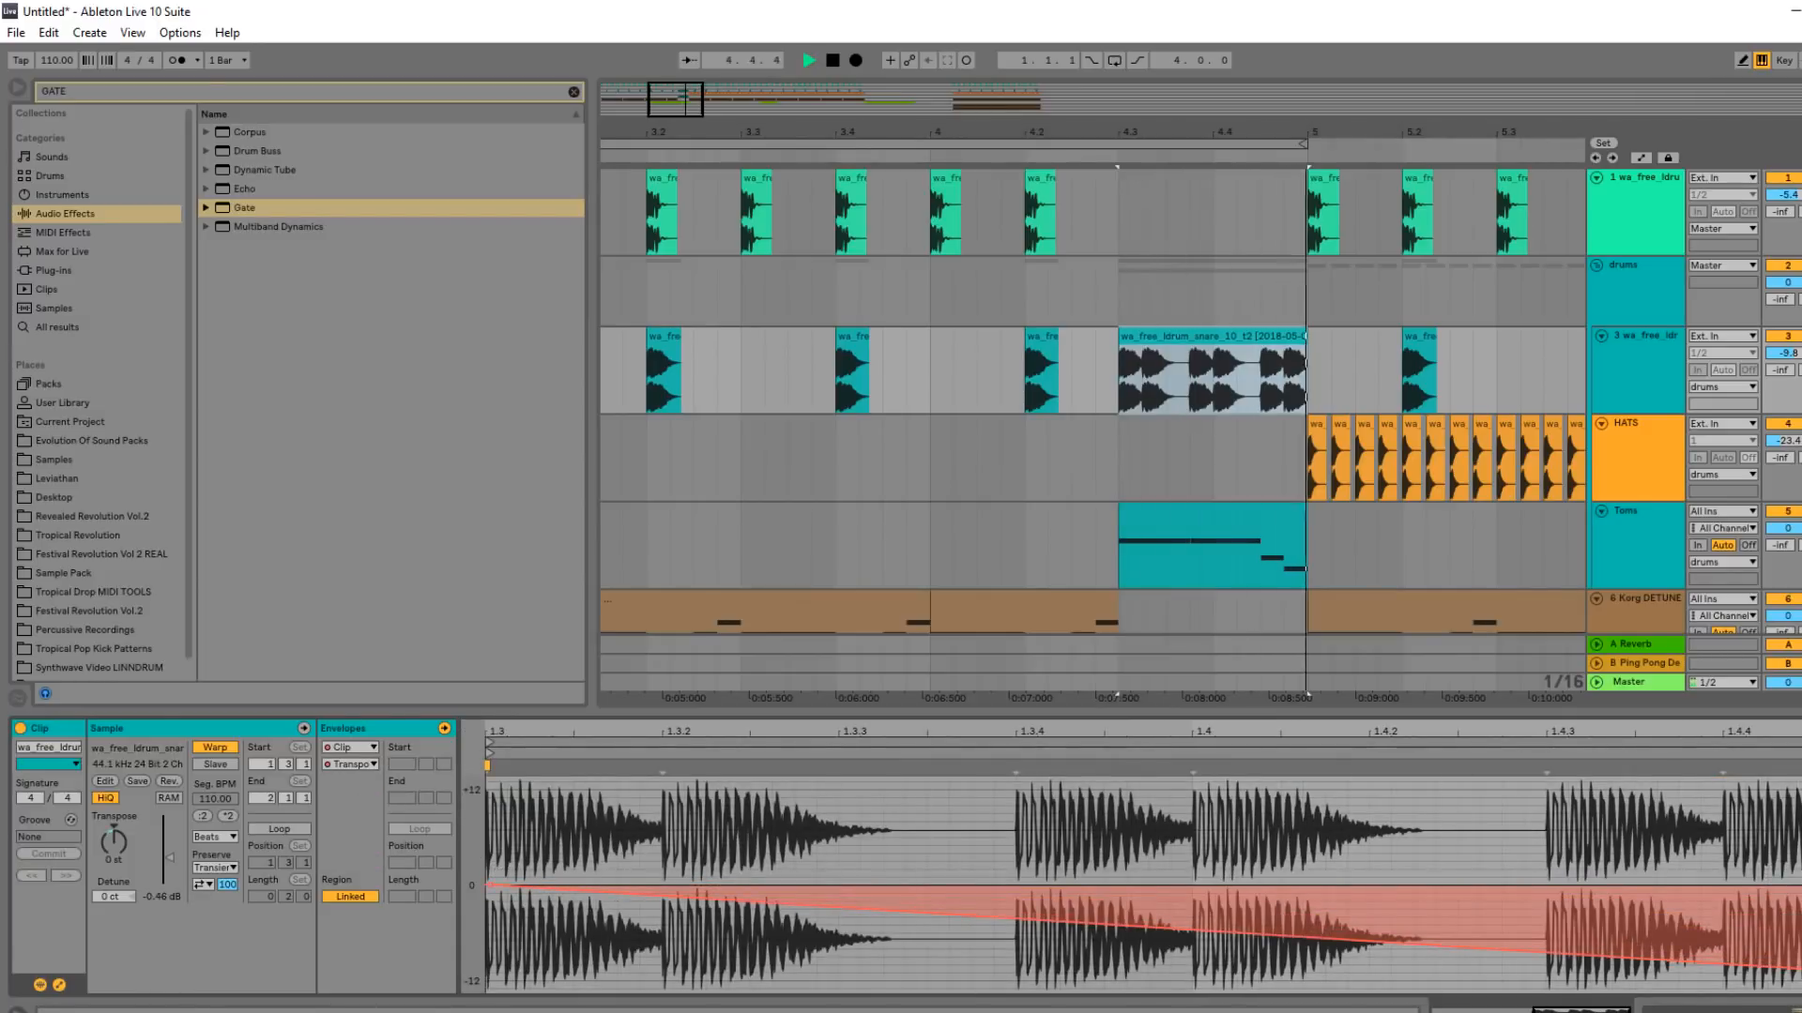
{"action": "key", "text": "space"}
{"action": "left_click_drag", "start_coordinate": [1799, 969], "coordinate": [1799, 796]}
{"action": "key", "text": "space"}
{"action": "key", "text": "space"}
{"action": "key", "text": "space"}
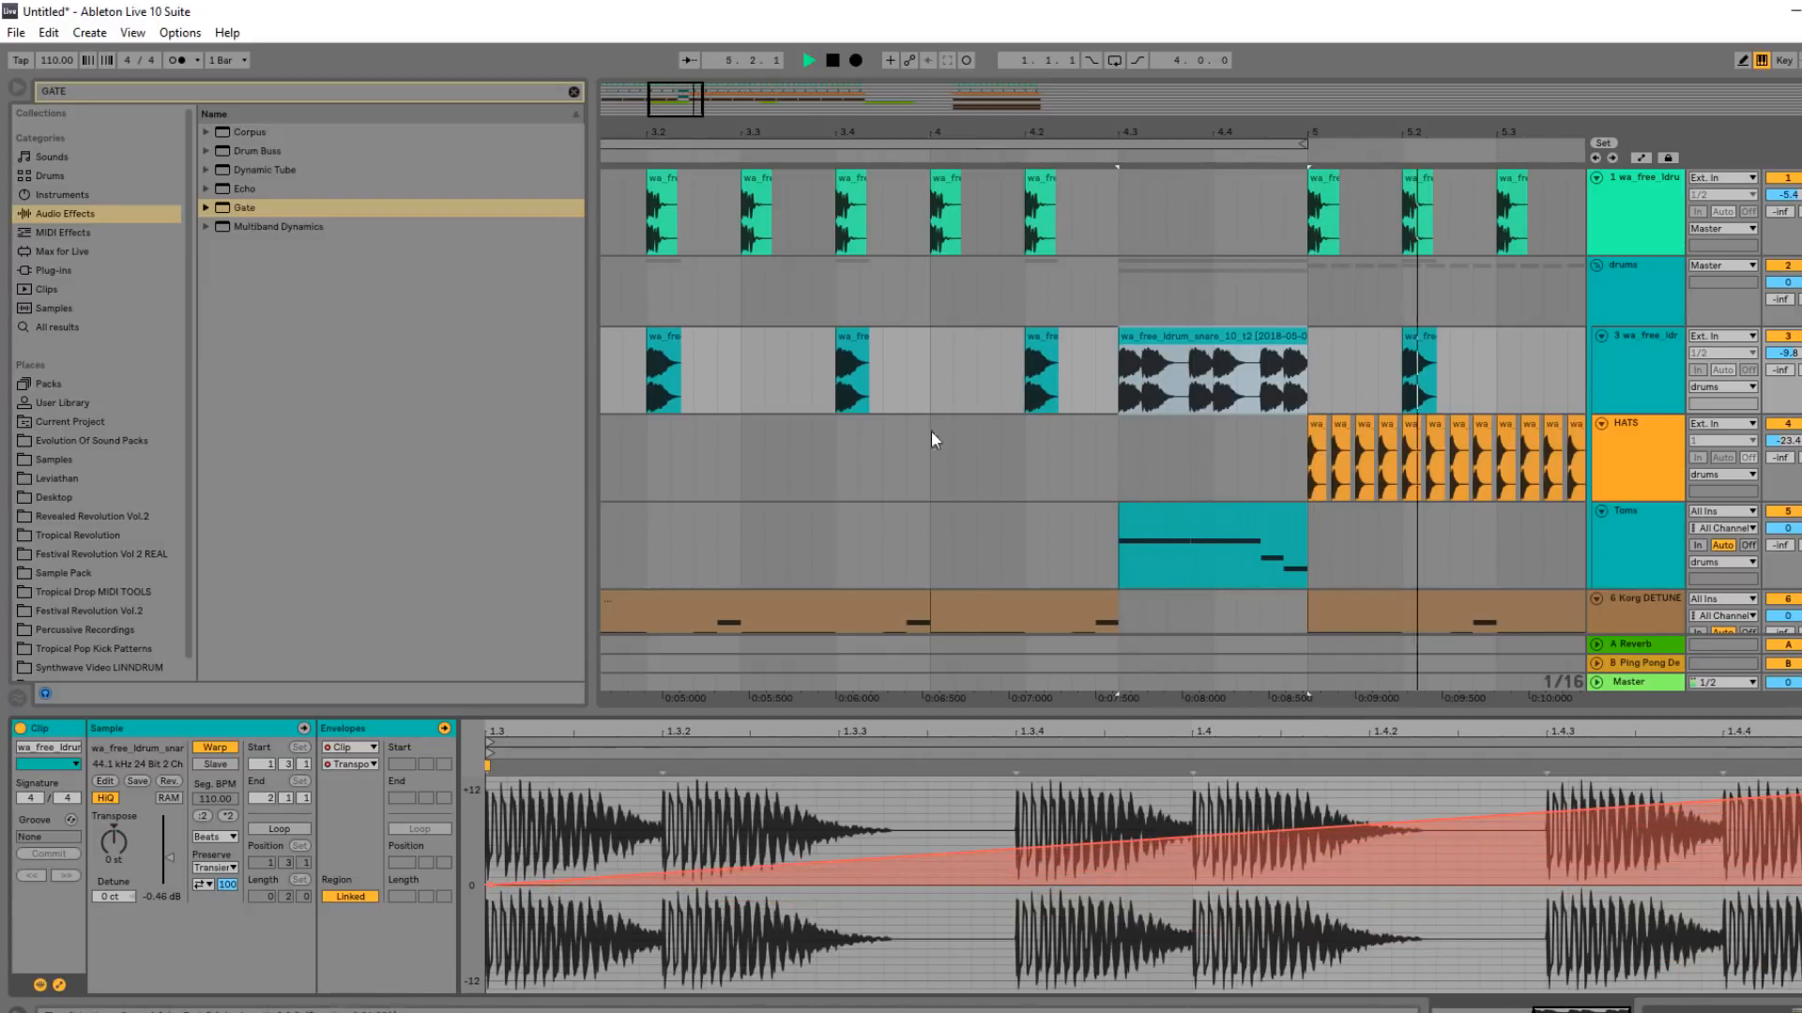
Play the arrangement from the start through the fill with a taller arrangement view, and set the KORG RESONATION track volume to -13.5 dB.
{"action": "left_click_drag", "start_coordinate": [693, 102], "coordinate": [692, 42]}
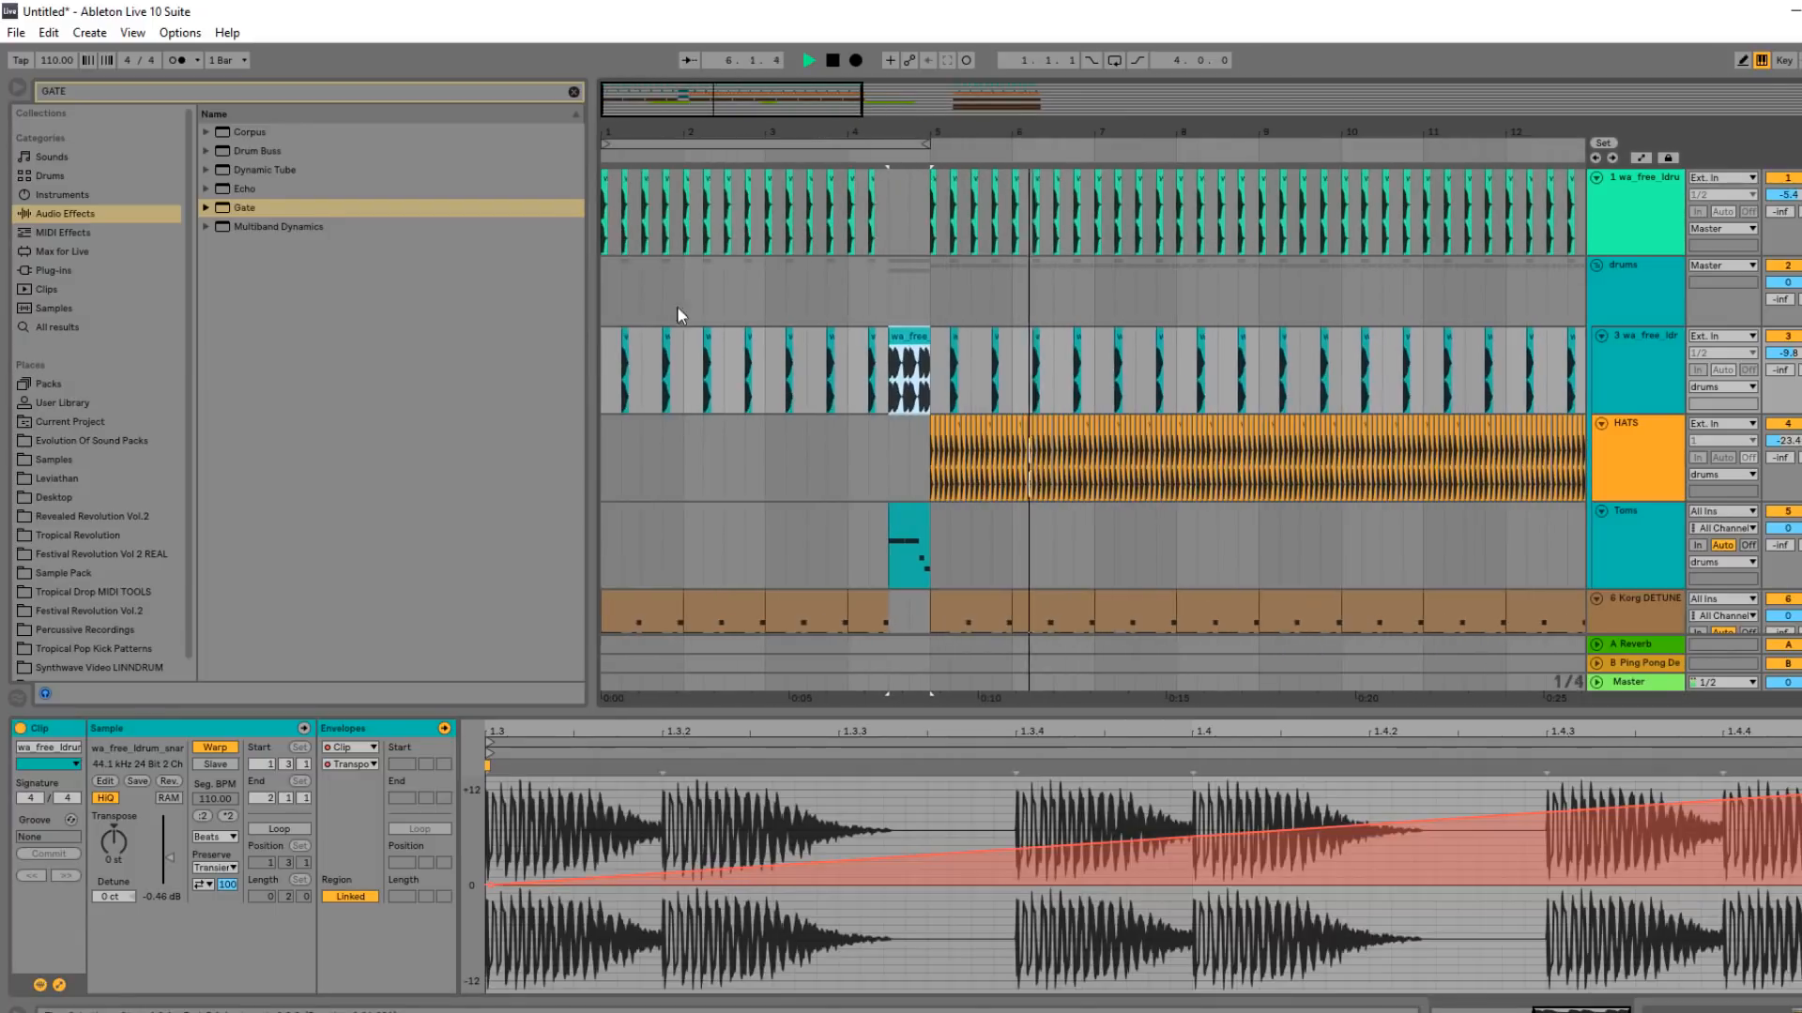
{"action": "key", "text": "space"}
{"action": "left_click", "coordinate": [612, 289]}
{"action": "key", "text": "space"}
{"action": "left_click_drag", "start_coordinate": [655, 101], "coordinate": [655, 141]}
{"action": "scroll", "coordinate": [1031, 603], "scroll_direction": "down", "scroll_amount": 3}
{"action": "left_click_drag", "start_coordinate": [1072, 713], "coordinate": [1072, 986]}
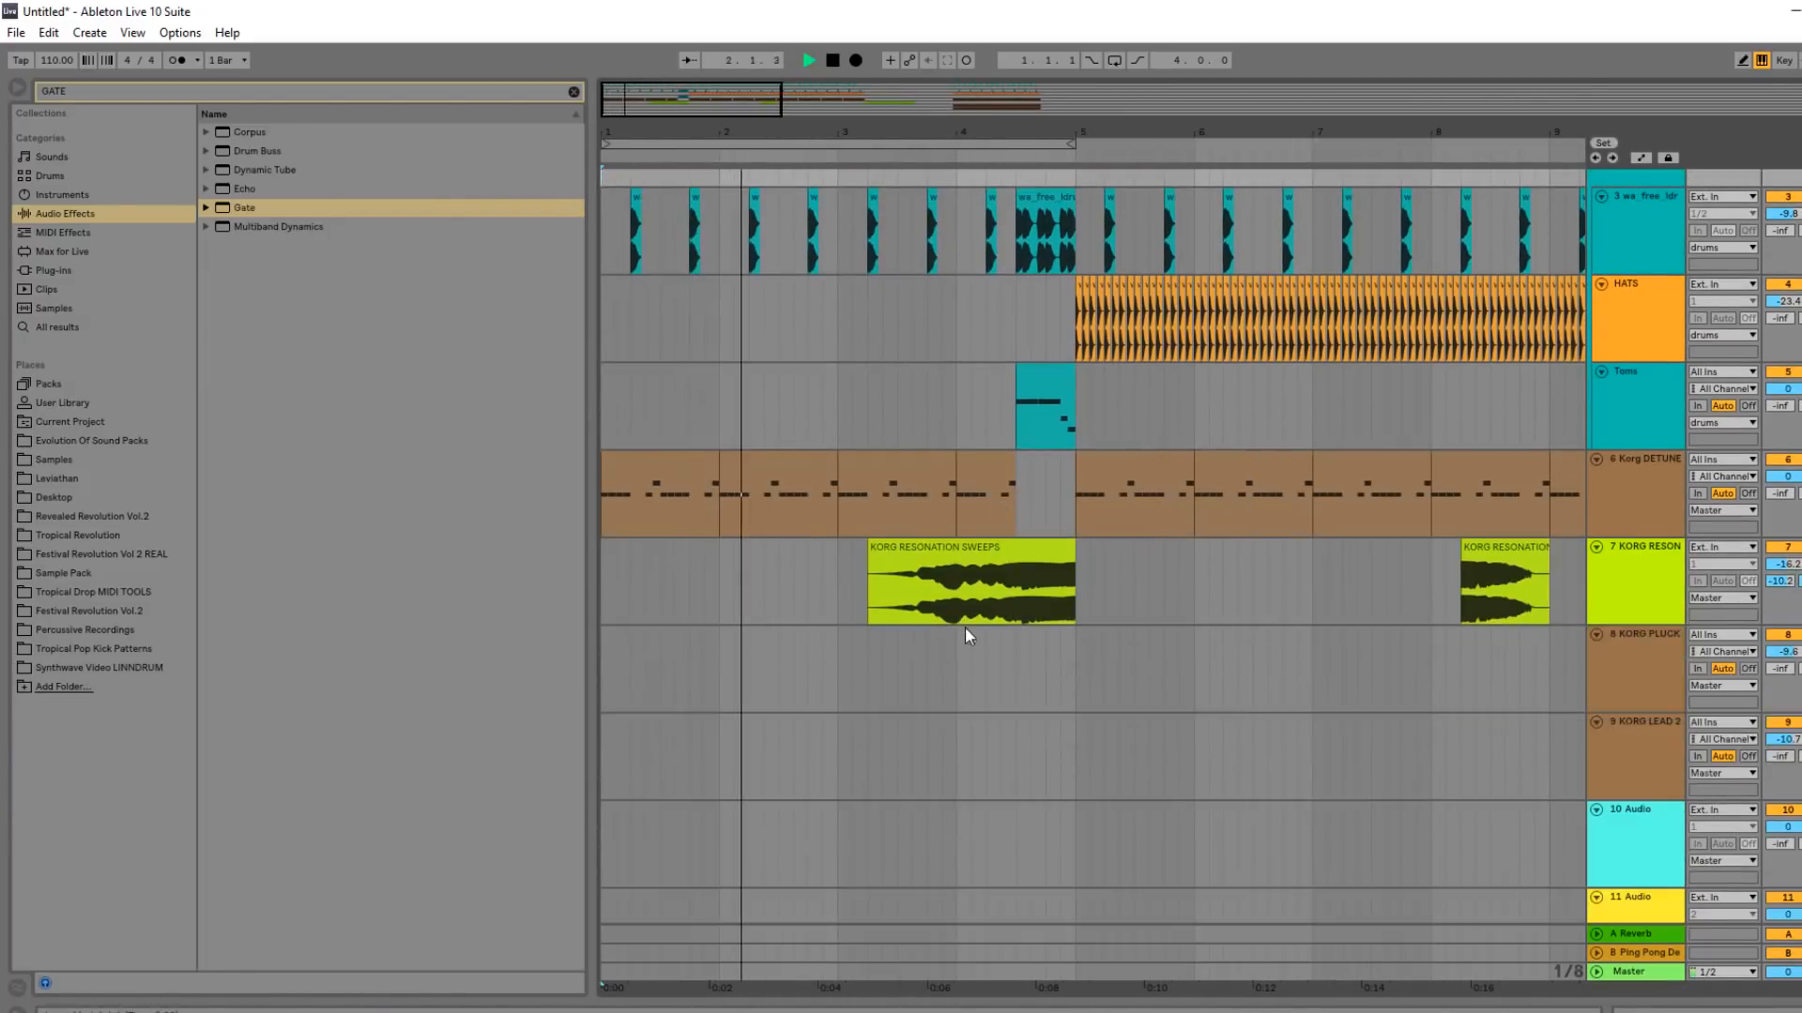
{"action": "scroll", "coordinate": [967, 588], "scroll_direction": "up", "scroll_amount": 2}
{"action": "scroll", "coordinate": [1060, 574], "scroll_direction": "up", "scroll_amount": 1}
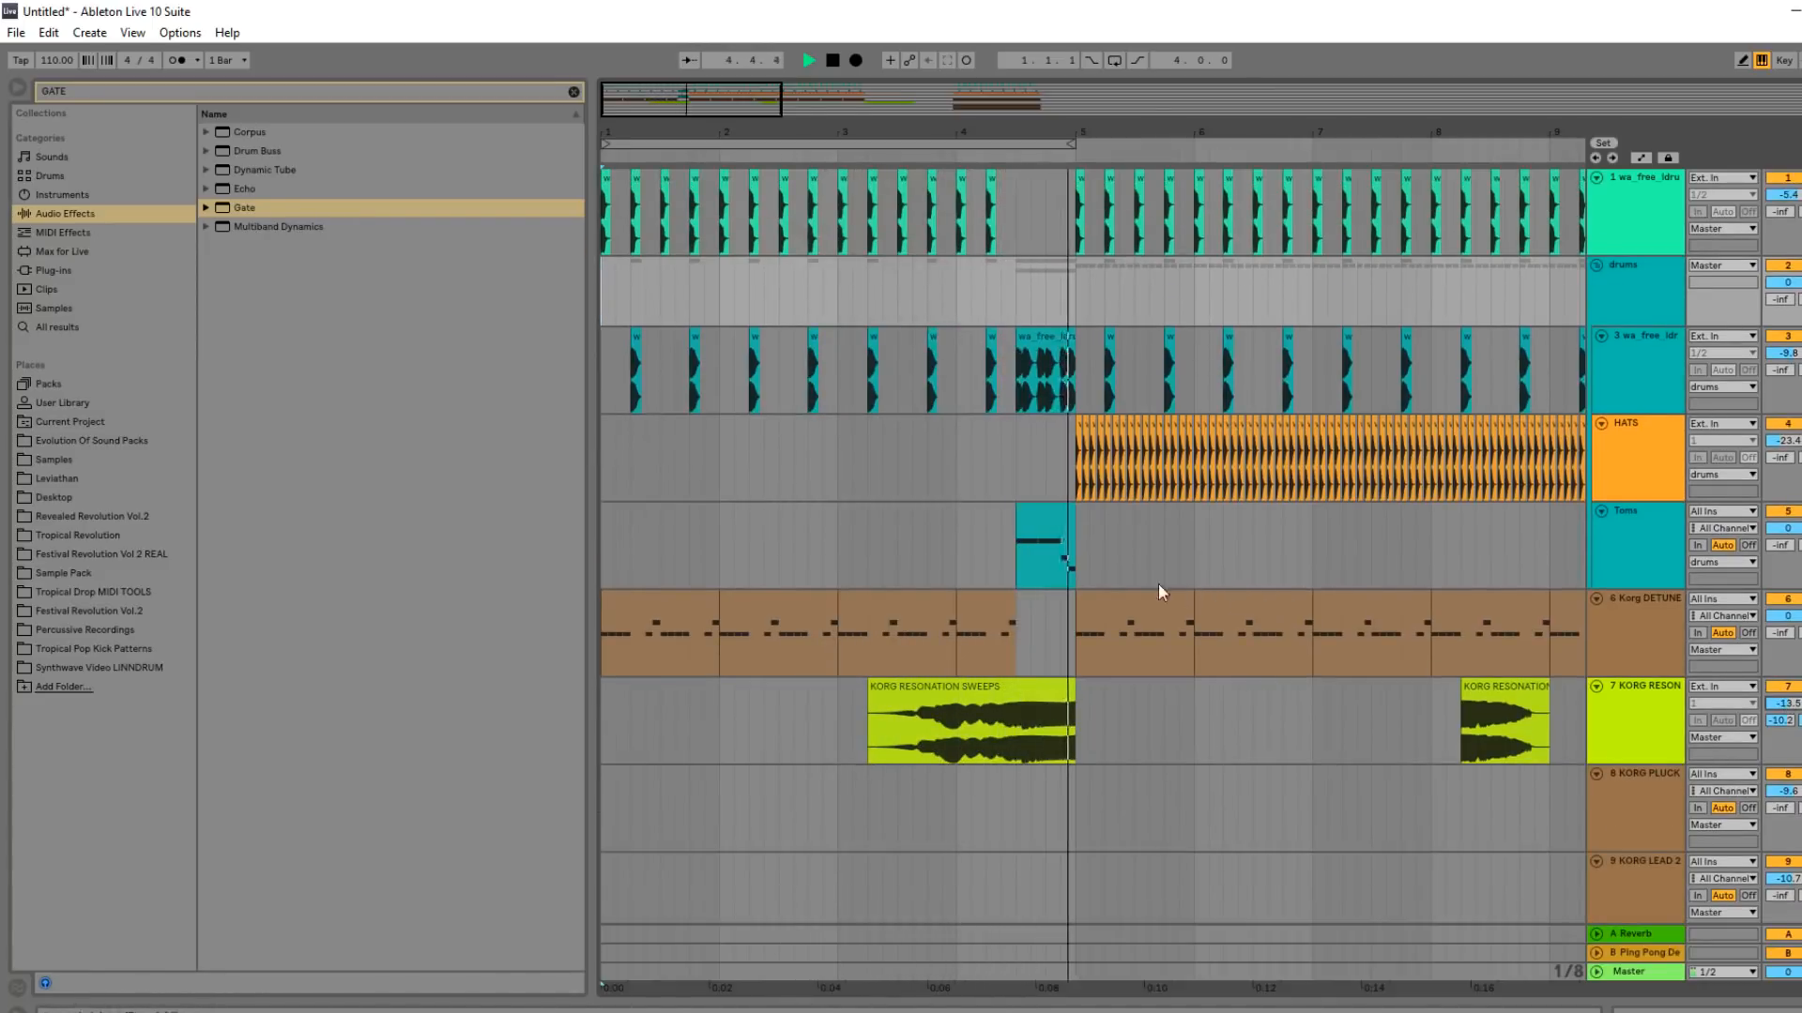
{"action": "left_click_drag", "start_coordinate": [1173, 132], "coordinate": [997, 145]}
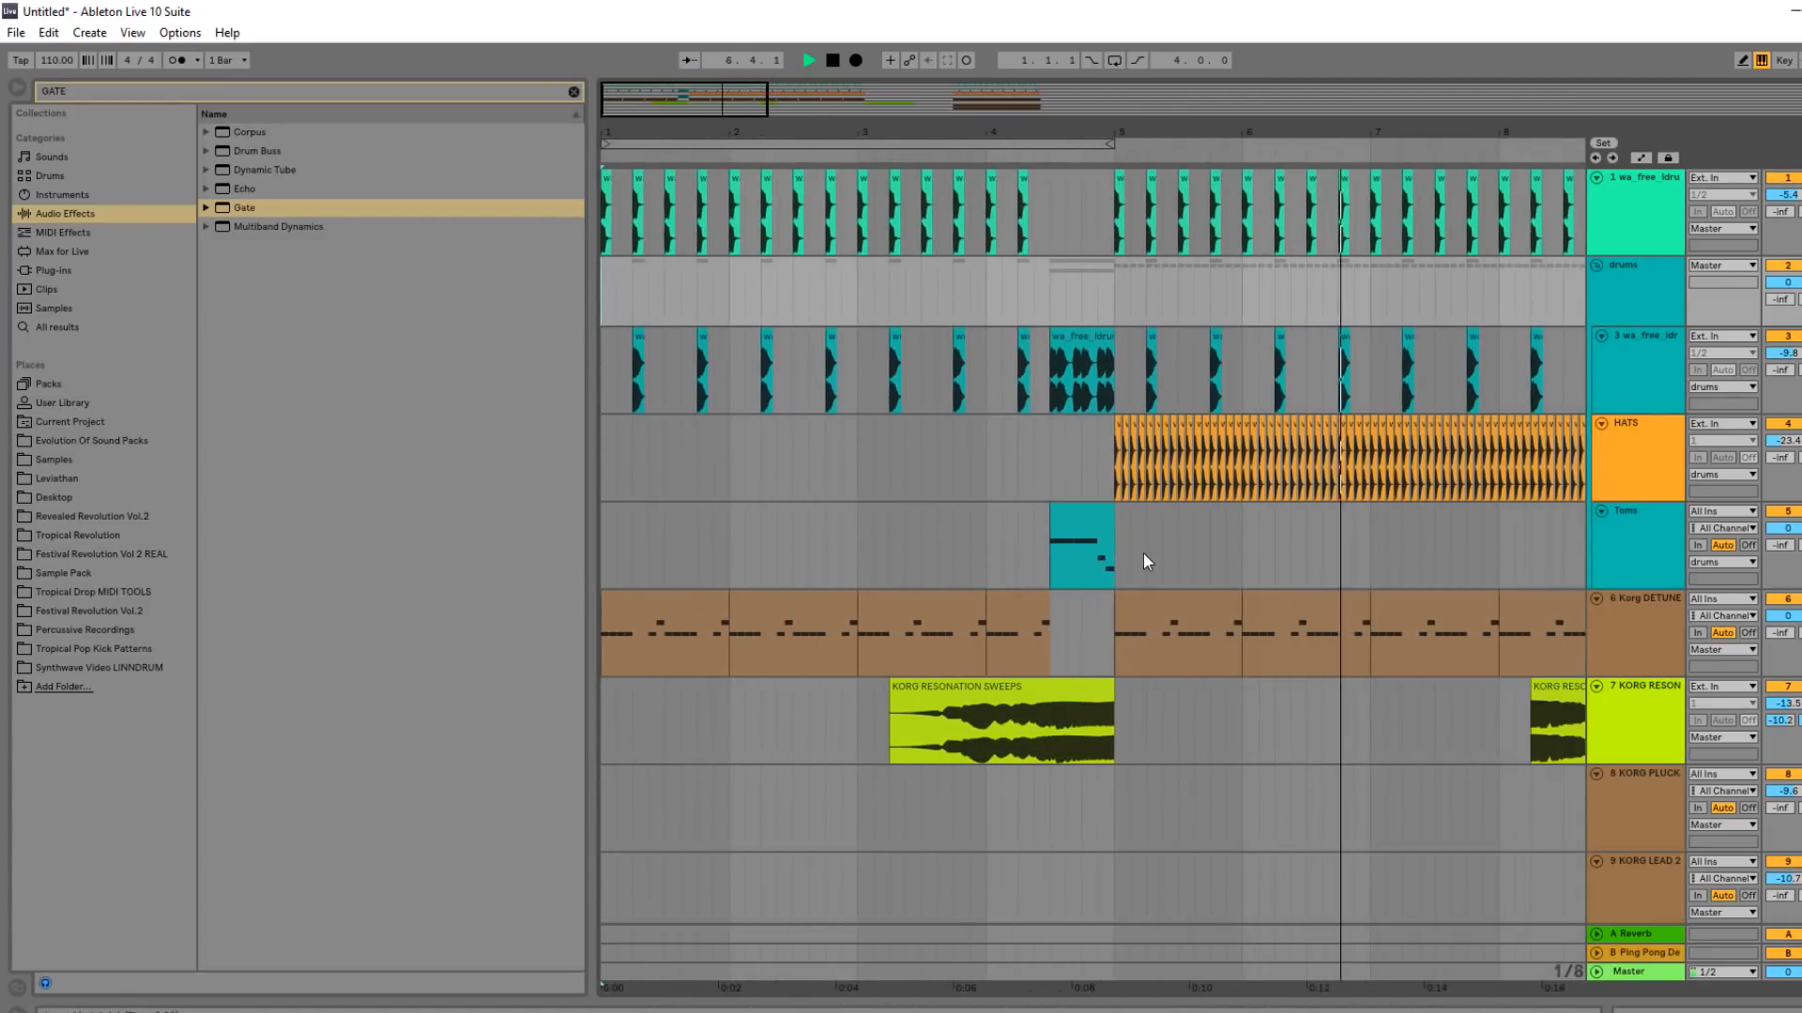
Enlarge the Toms and KORG RESONATION track lanes and stop playback.
{"action": "left_click", "coordinate": [1086, 514]}
{"action": "left_click_drag", "start_coordinate": [797, 132], "coordinate": [692, 103]}
{"action": "scroll", "coordinate": [1085, 533], "scroll_direction": "right", "scroll_amount": 2}
{"action": "left_click_drag", "start_coordinate": [1636, 764], "coordinate": [1635, 850]}
{"action": "key", "text": "space"}
{"action": "left_click_drag", "start_coordinate": [720, 132], "coordinate": [719, 94]}
Copy the KORG PLUCK clip from bar 17 to bar 5 and duplicate it to fill up to bar 13.
{"action": "scroll", "coordinate": [1194, 567], "scroll_direction": "down", "scroll_amount": 4}
{"action": "left_click", "coordinate": [1346, 789]}
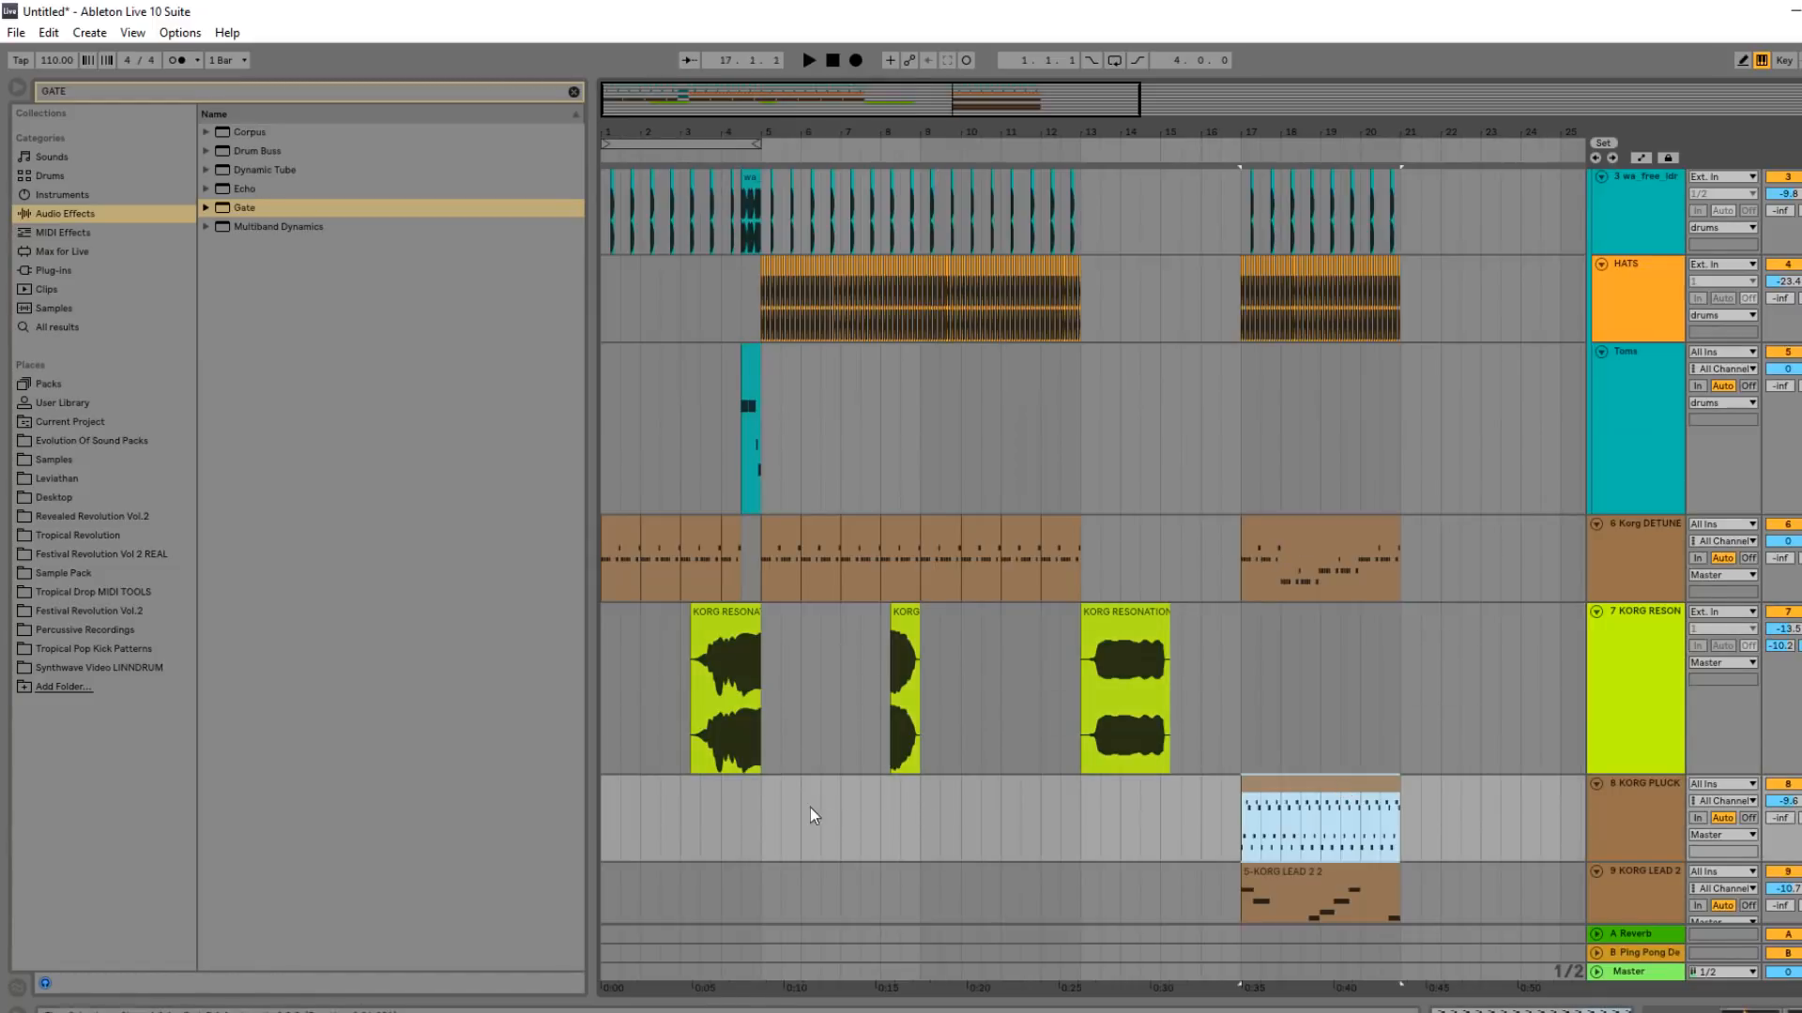
{"action": "left_click", "coordinate": [796, 627]}
{"action": "key", "text": "ctrl+v"}
{"action": "left_click", "coordinate": [751, 397]}
{"action": "left_click_drag", "start_coordinate": [741, 151], "coordinate": [742, 188]}
{"action": "left_click_drag", "start_coordinate": [706, 94], "coordinate": [667, 99]}
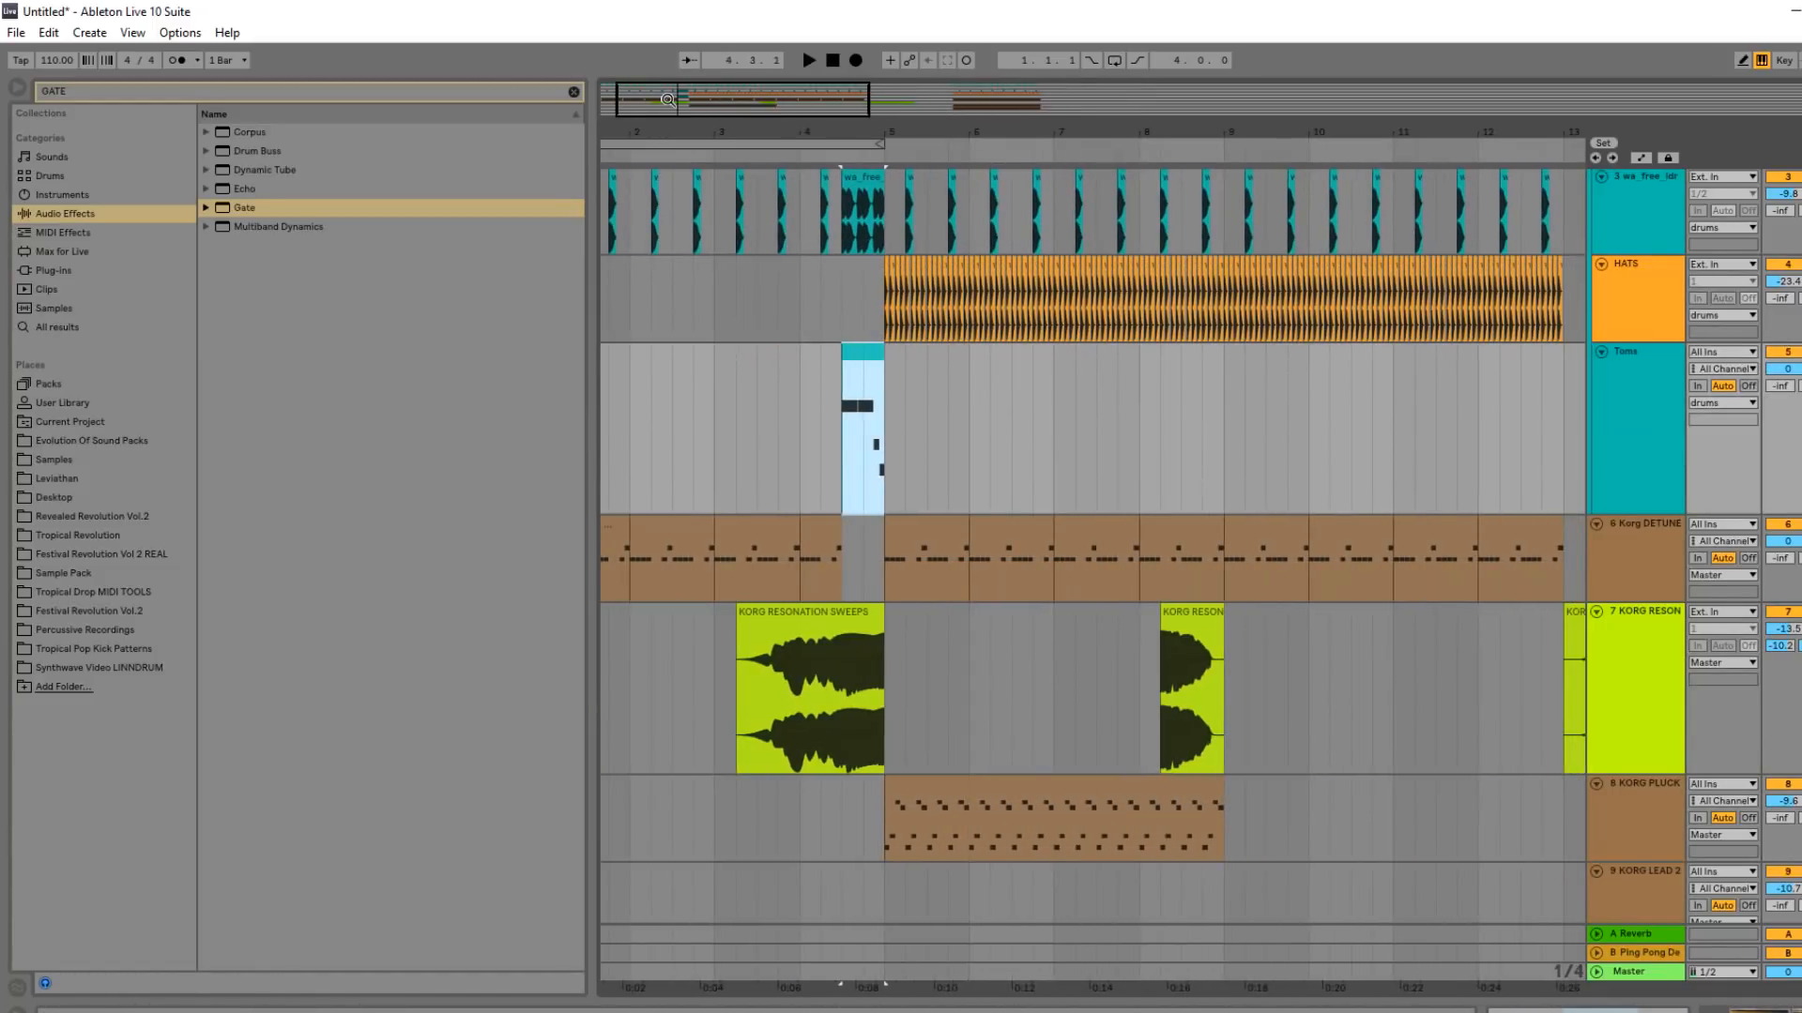
{"action": "scroll", "coordinate": [1082, 665], "scroll_direction": "down", "scroll_amount": 1}
{"action": "left_click", "coordinate": [1017, 745]}
{"action": "key", "text": "ctrl+d"}
Play from 4.3 and set the KORG PLUCK track volume to -10.4 dB.
{"action": "left_click", "coordinate": [840, 669]}
{"action": "double_click", "coordinate": [1657, 743]}
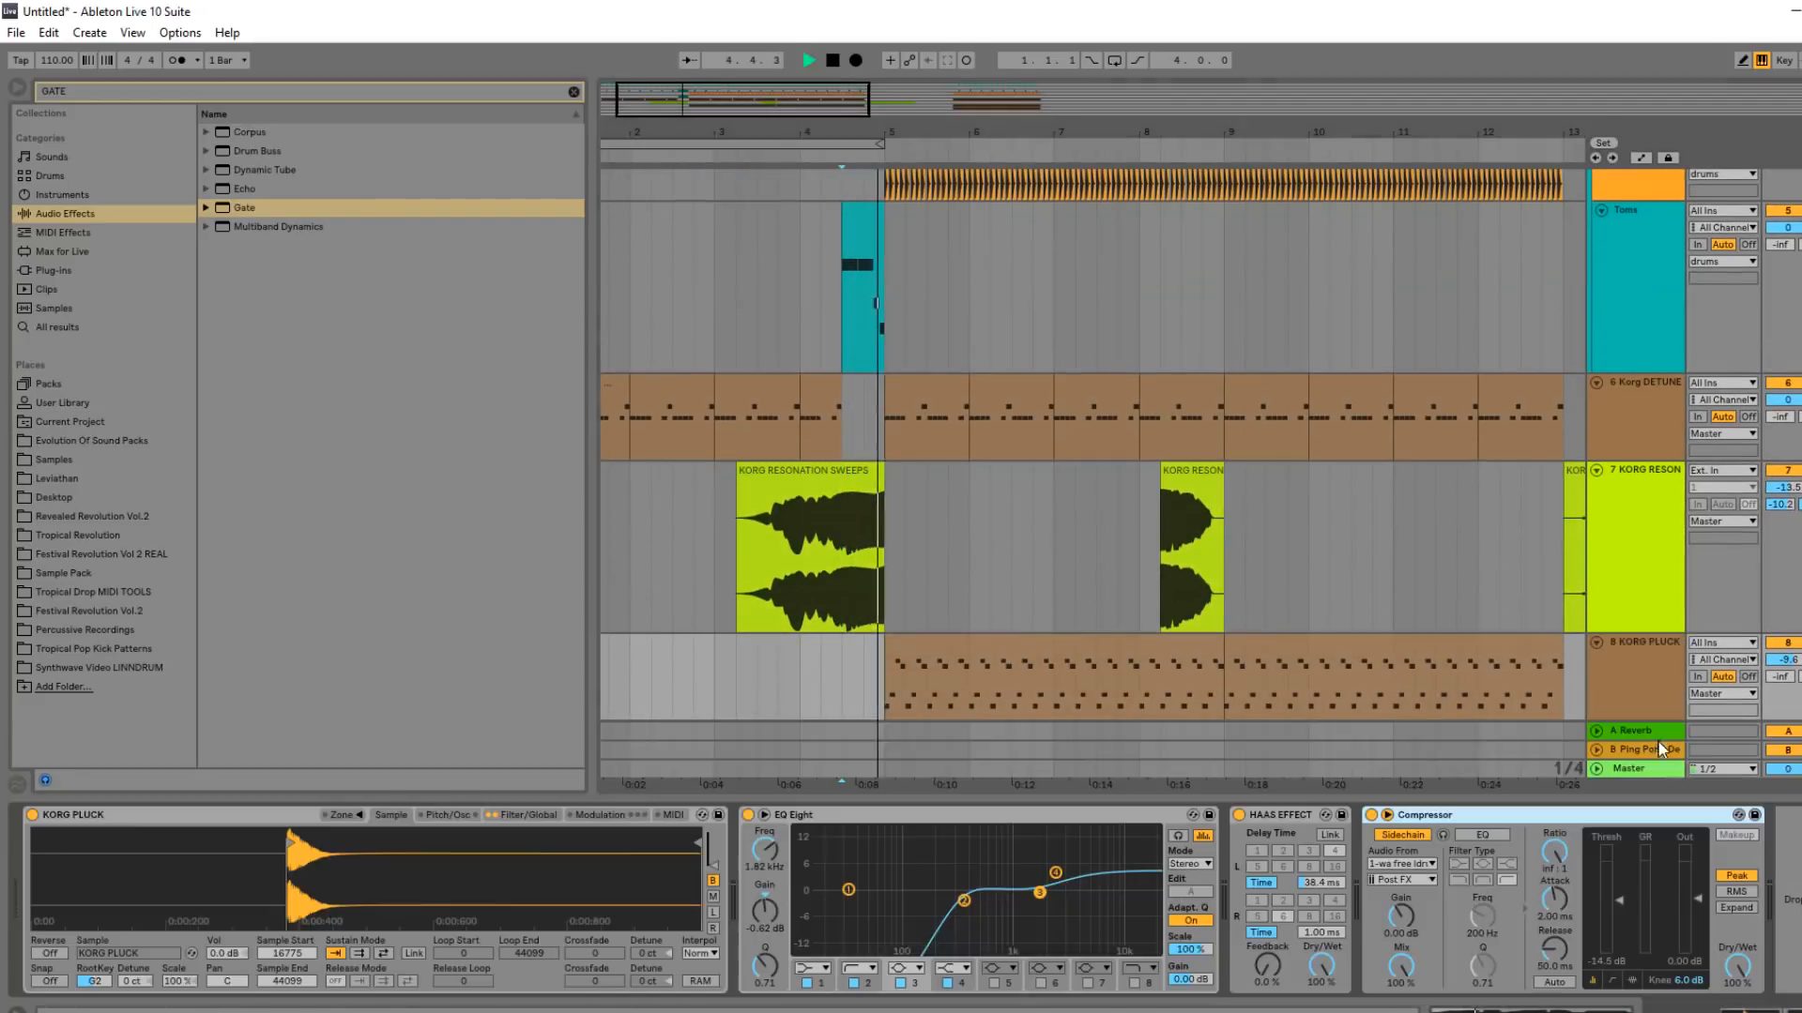
{"action": "left_click_drag", "start_coordinate": [1786, 660], "coordinate": [1786, 668]}
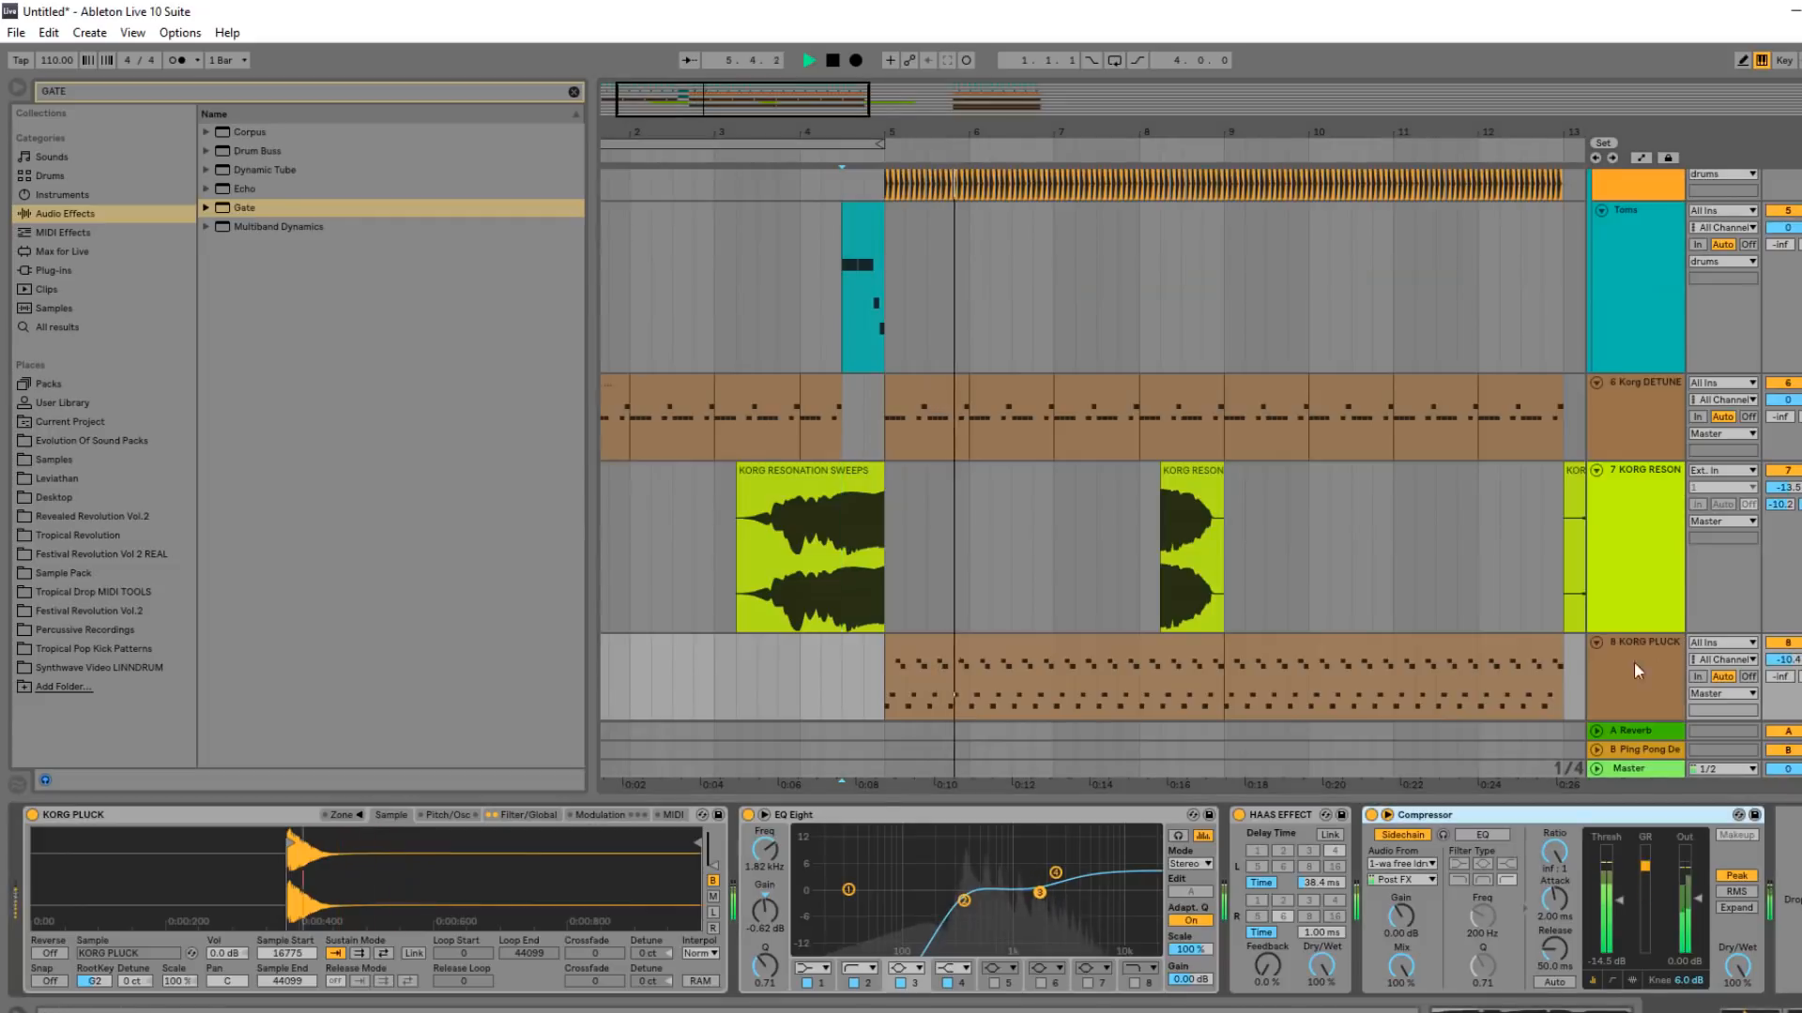
{"action": "key", "text": "space"}
Clear the browser search and enable the high-cut band 8 on KORG PLUCK's EQ Eight, with its frequency at 308 Hz.
{"action": "left_click", "coordinate": [573, 91]}
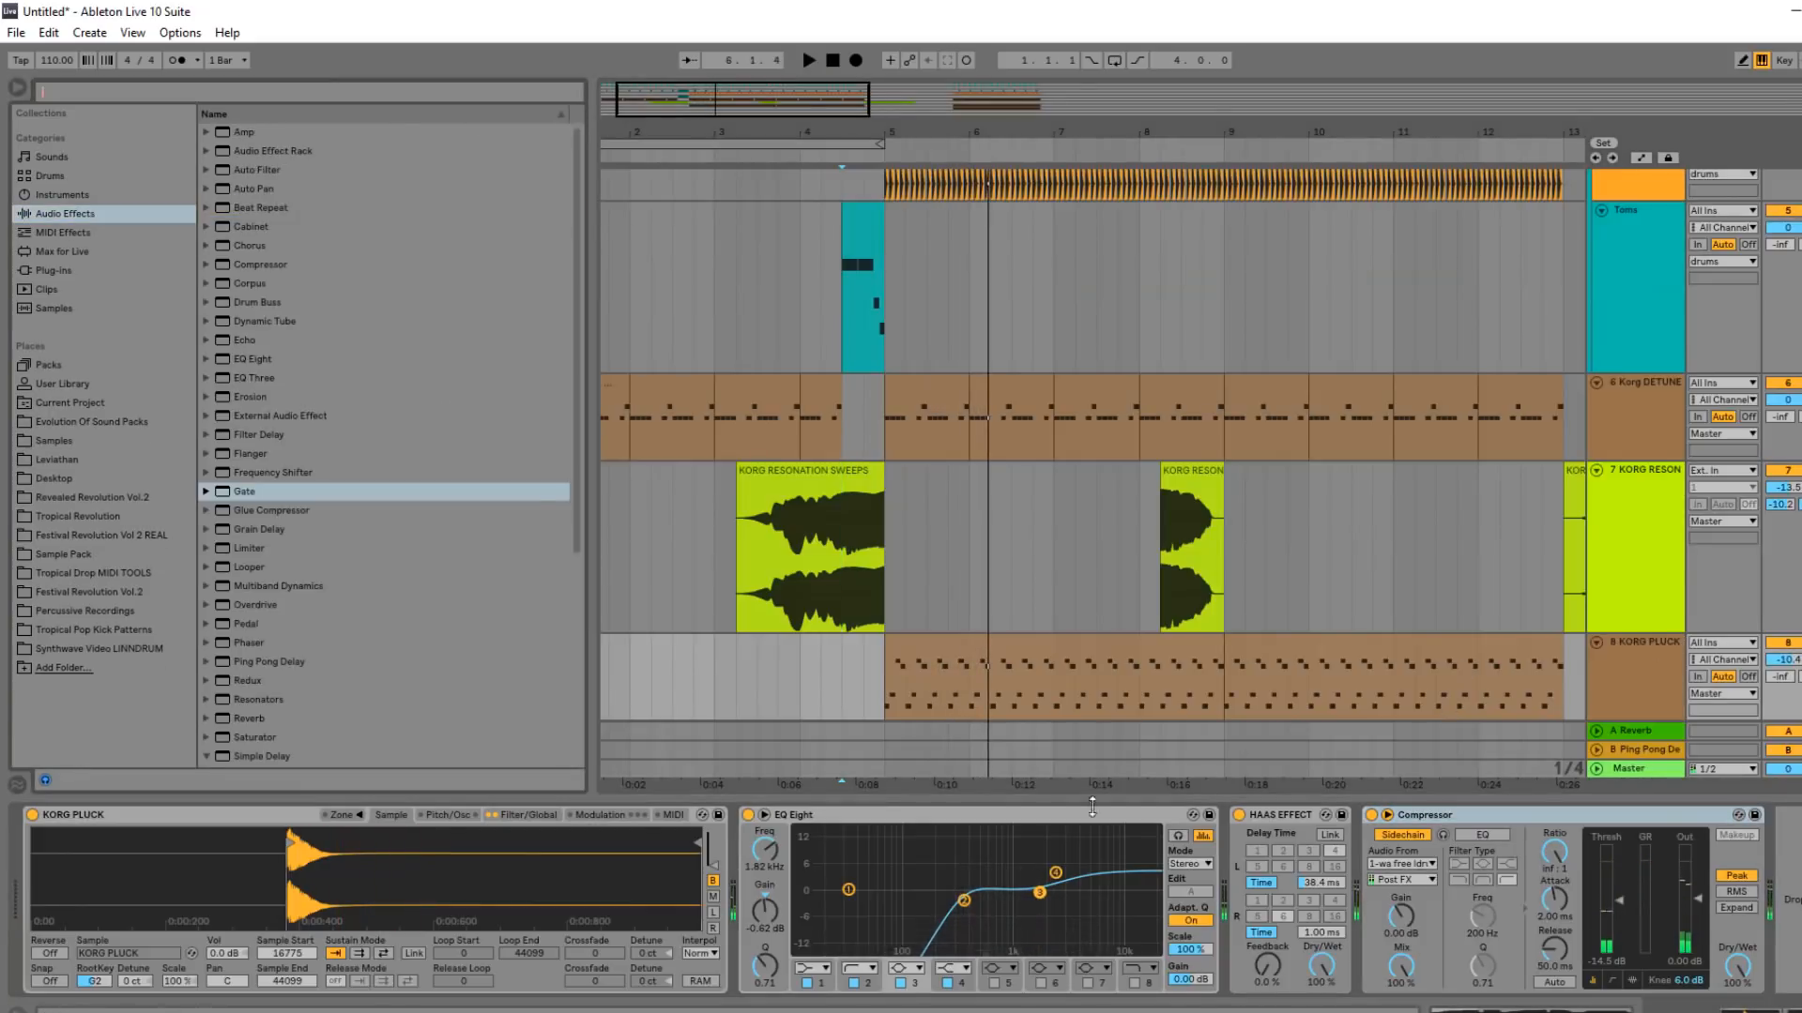
{"action": "left_click", "coordinate": [1137, 982]}
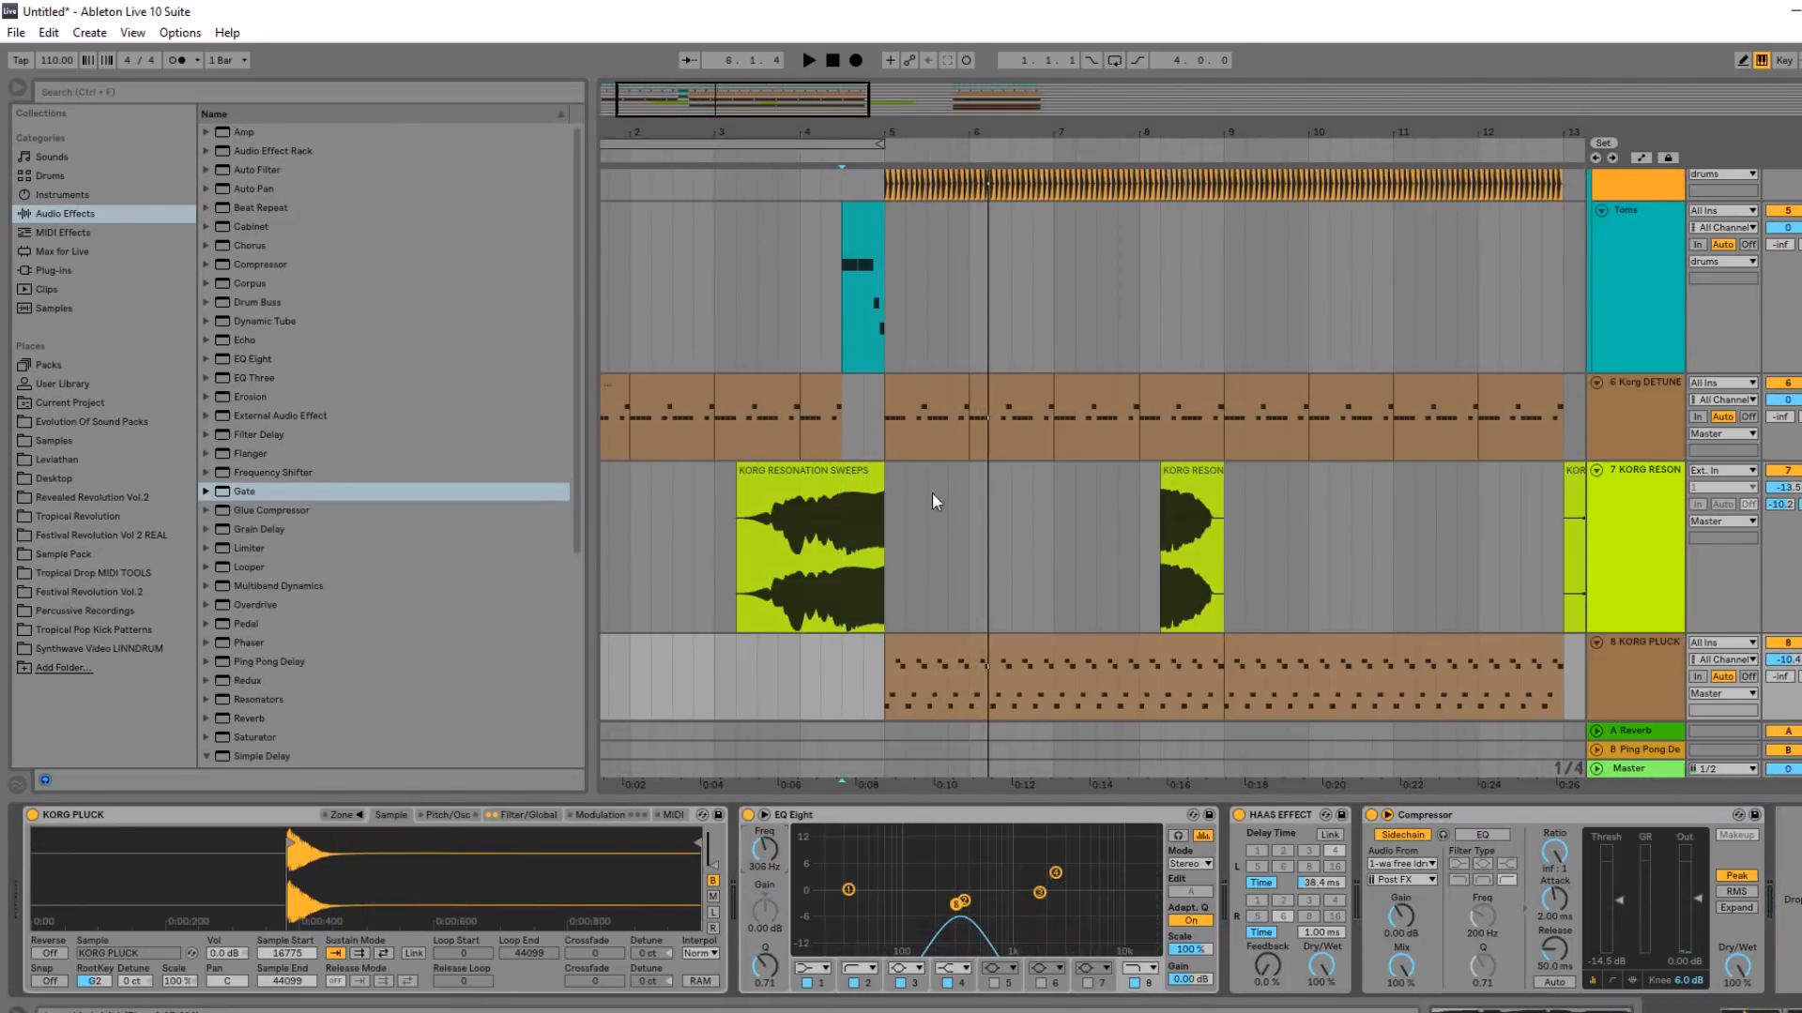
{"action": "scroll", "coordinate": [927, 526], "scroll_direction": "down", "scroll_amount": 3}
{"action": "left_click", "coordinate": [1618, 566]}
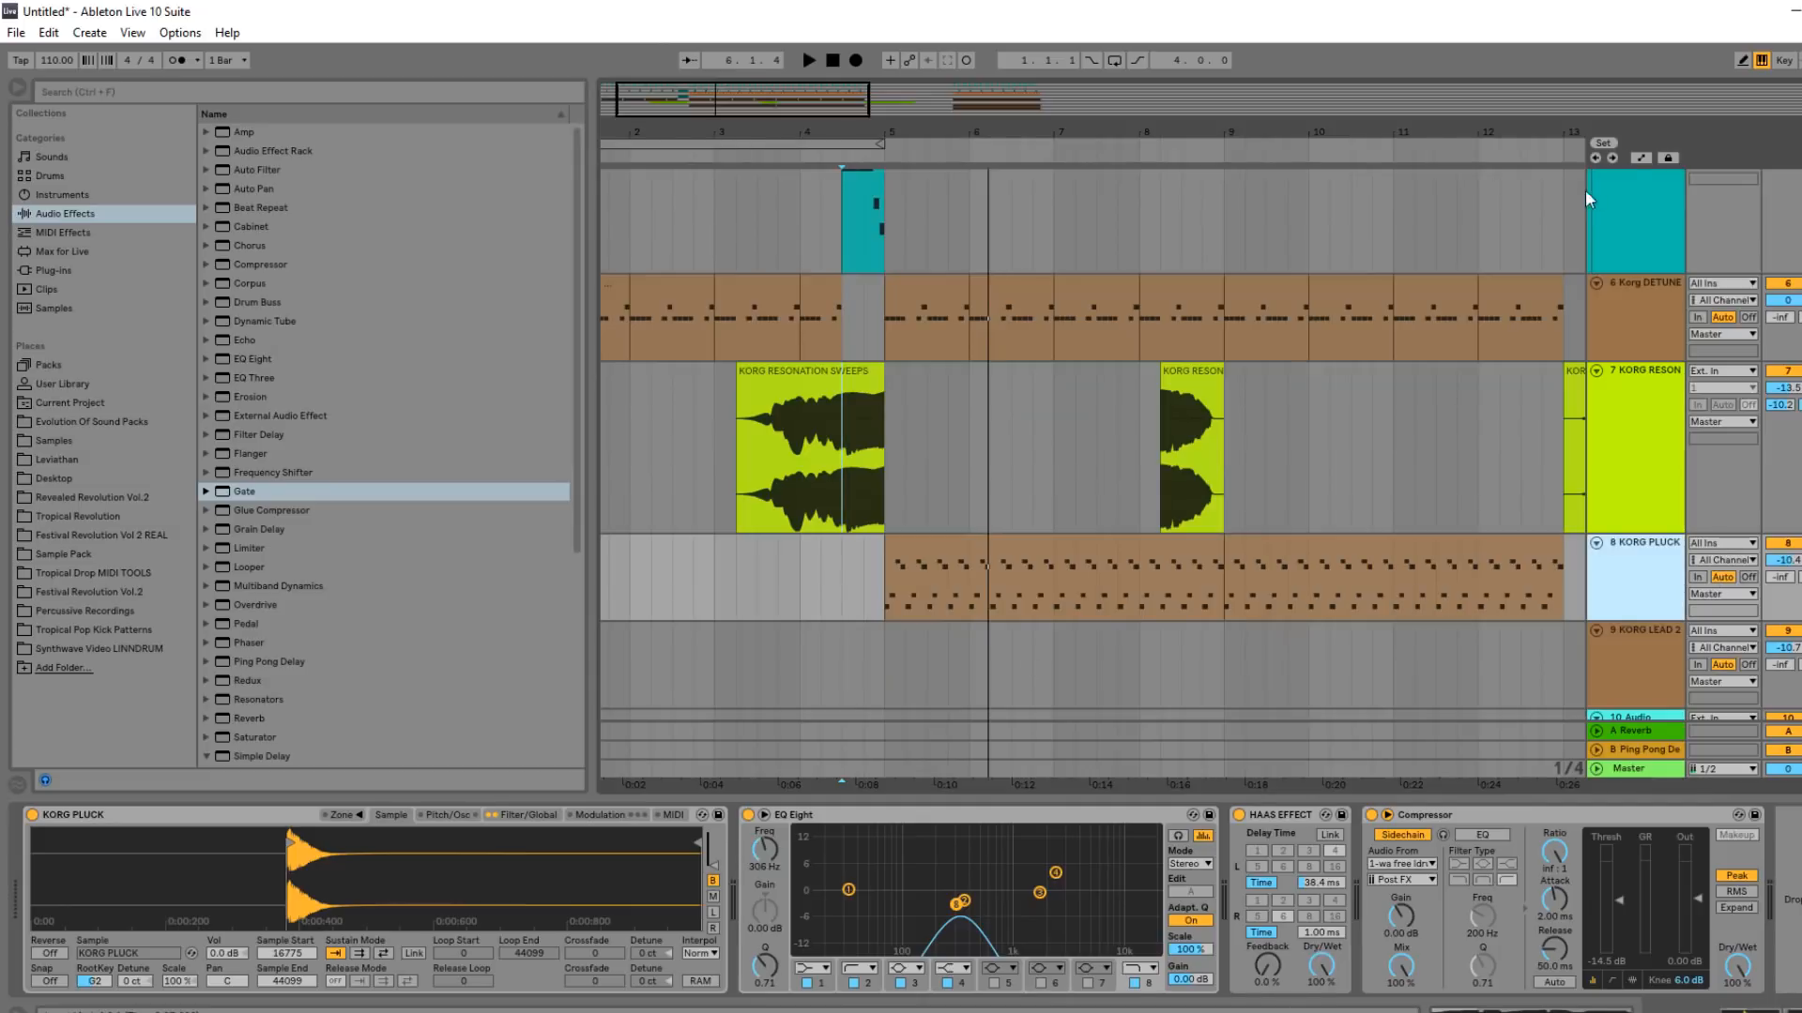
Show automation and draw KORG PLUCK's EQ band 8 frequency rising from a low value at bar 5 to 22.0 kHz near bar 13.
{"action": "left_click", "coordinate": [1641, 162]}
{"action": "left_click_drag", "start_coordinate": [885, 593], "coordinate": [886, 617]}
{"action": "key", "text": "space"}
{"action": "left_click_drag", "start_coordinate": [1053, 614], "coordinate": [1558, 553]}
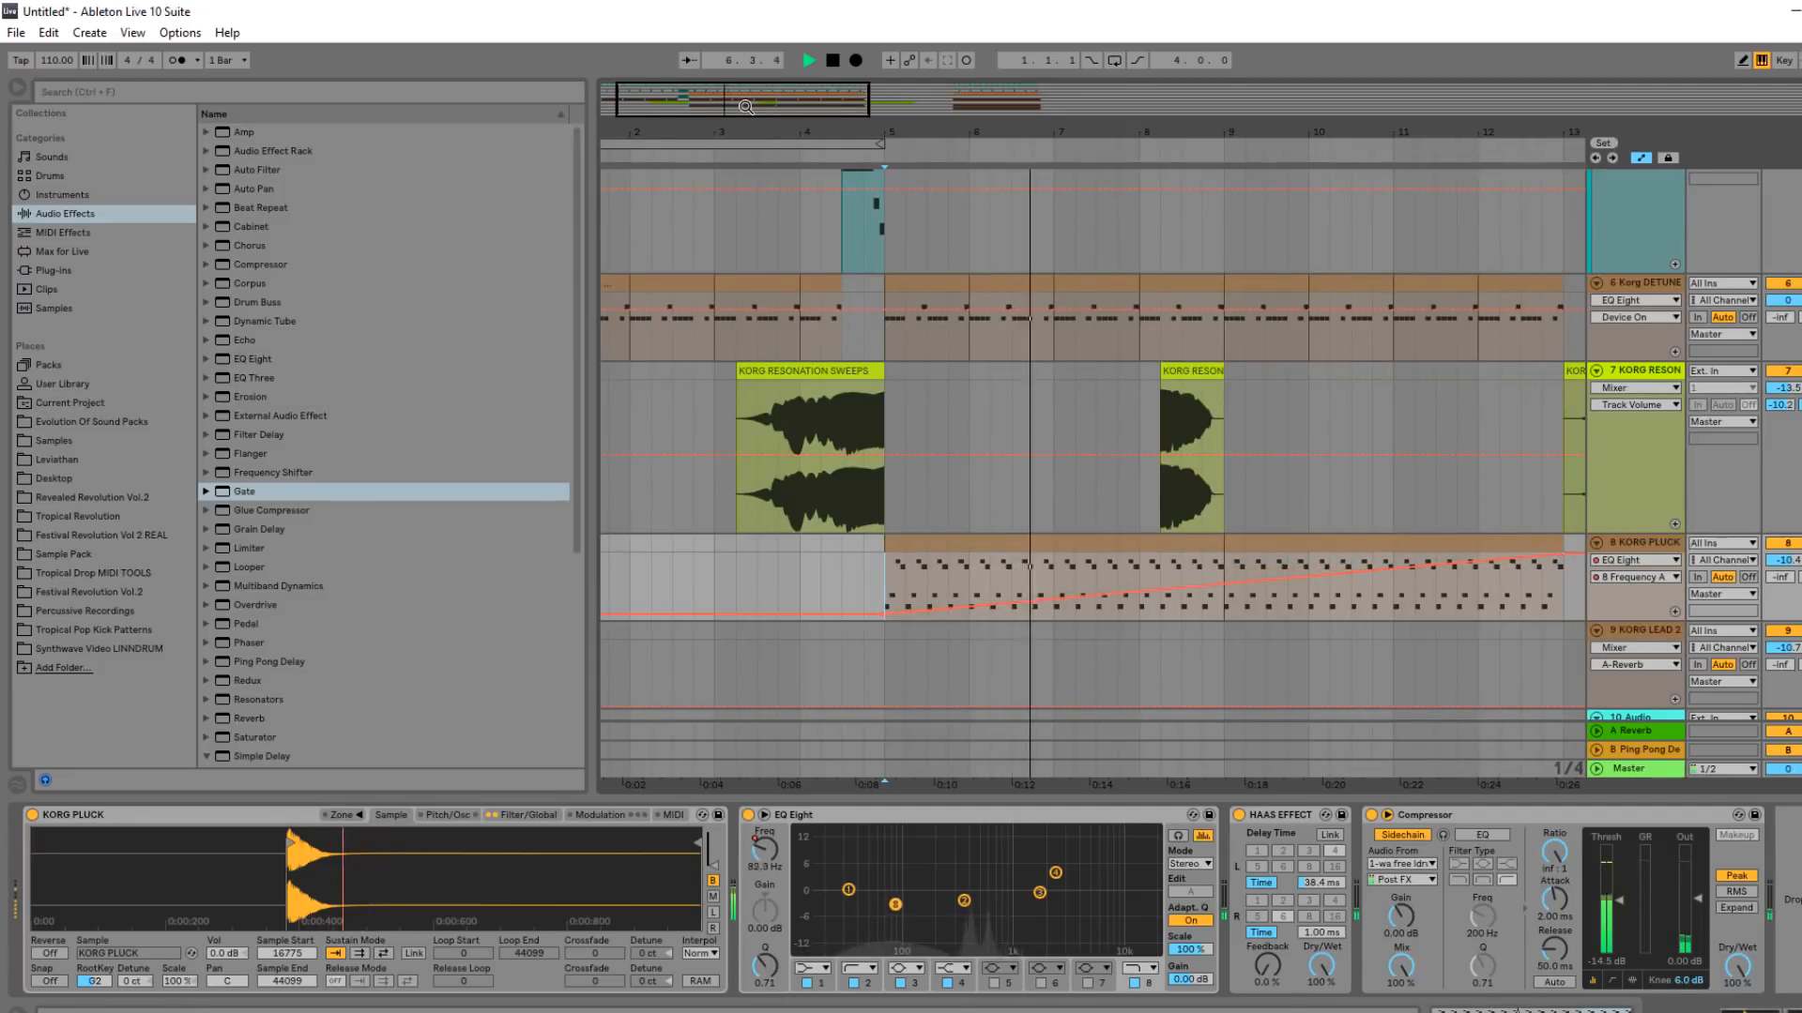
Play through the KORG PLUCK filter sweep while examining the sampler's filter, pitch and sample settings.
{"action": "scroll", "coordinate": [1559, 552], "scroll_direction": "down", "scroll_amount": 2}
{"action": "left_click", "coordinate": [509, 815]}
{"action": "left_click", "coordinate": [509, 816]}
{"action": "left_click", "coordinate": [454, 815]}
{"action": "left_click", "coordinate": [511, 814]}
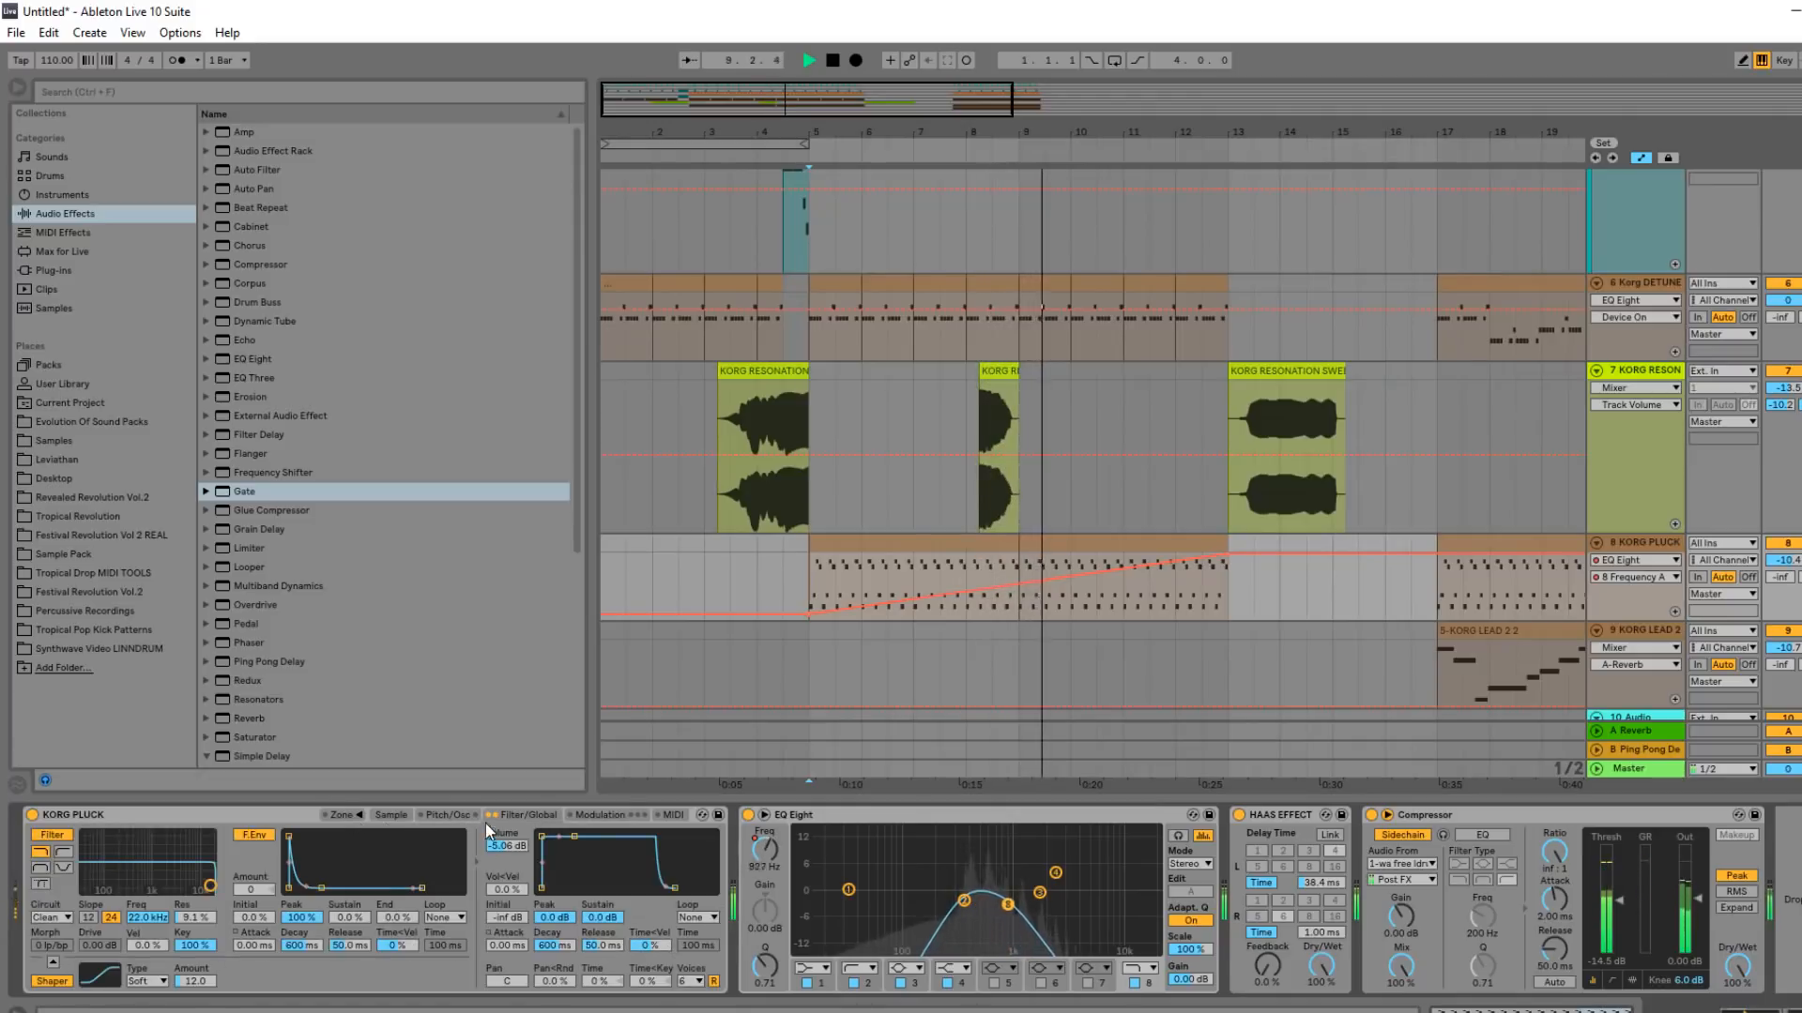
{"action": "left_click", "coordinate": [453, 816]}
{"action": "left_click", "coordinate": [392, 815]}
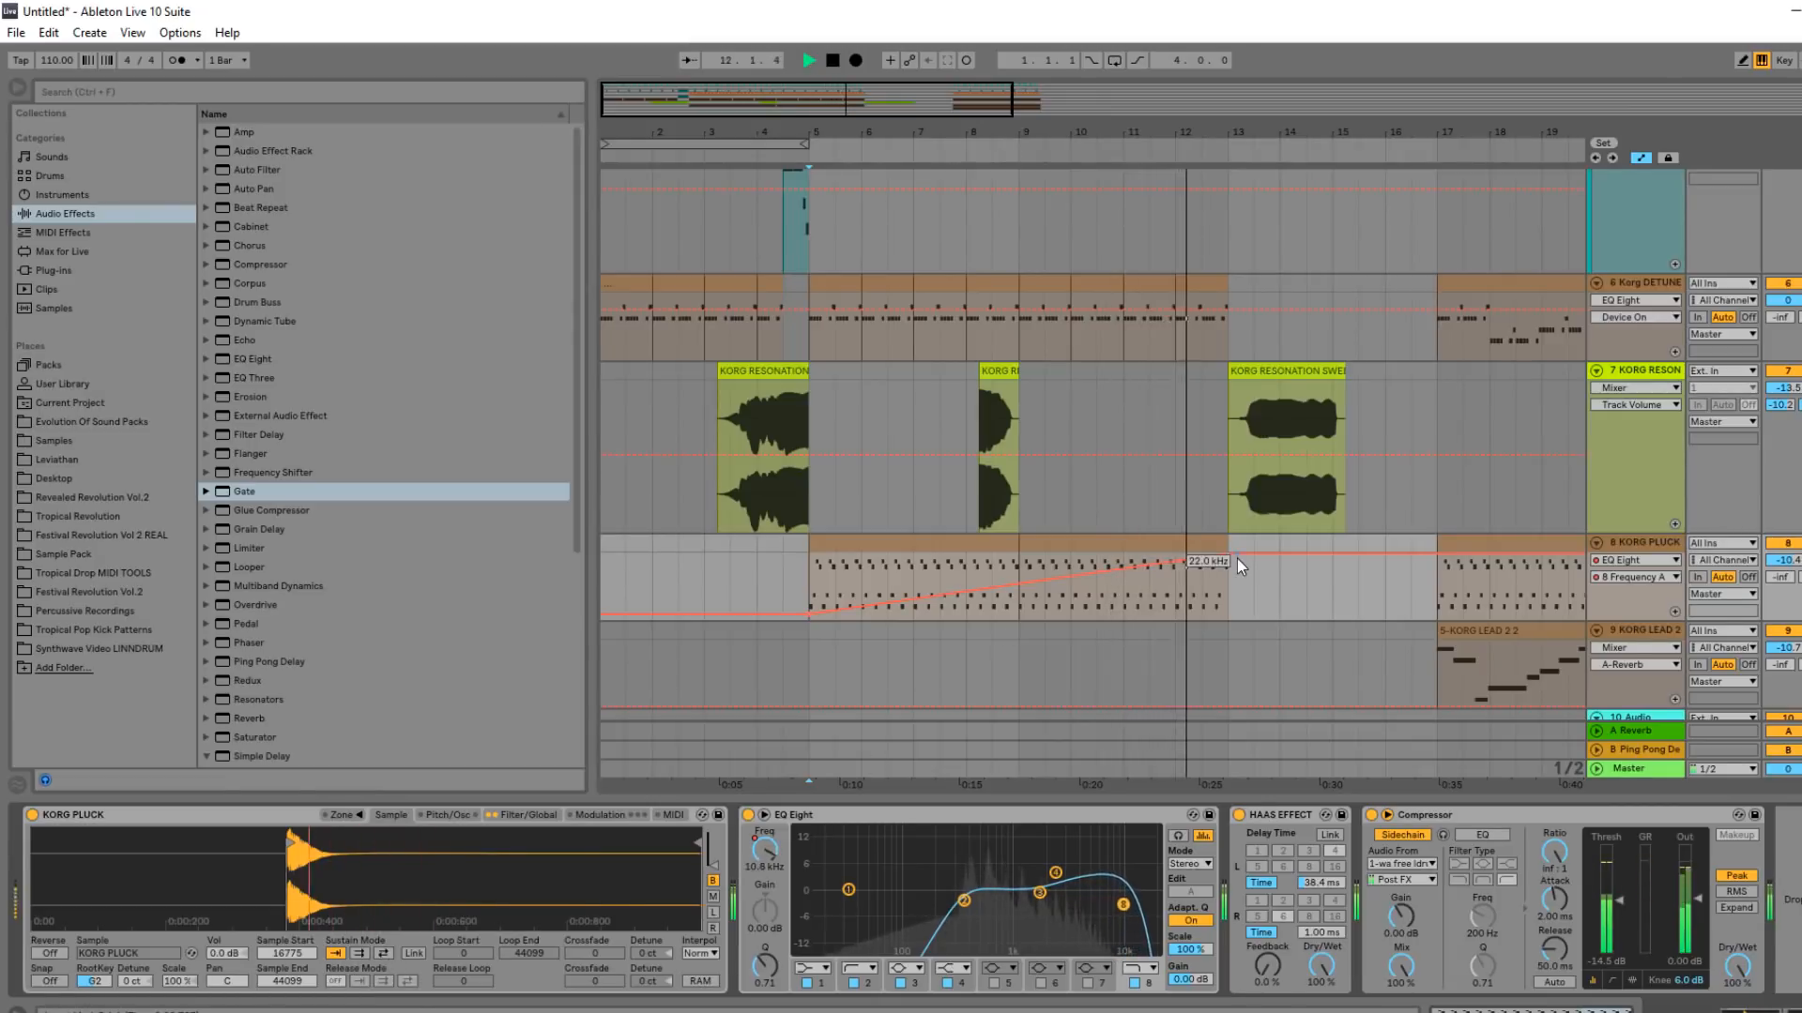
{"action": "scroll", "coordinate": [1237, 560], "scroll_direction": "up", "scroll_amount": 1}
{"action": "key", "text": "space"}
Trim the Korg detuned bass and KORG PLUCK clips before bar 13 to end at 12.3.
{"action": "left_click_drag", "start_coordinate": [1226, 347], "coordinate": [1206, 349]}
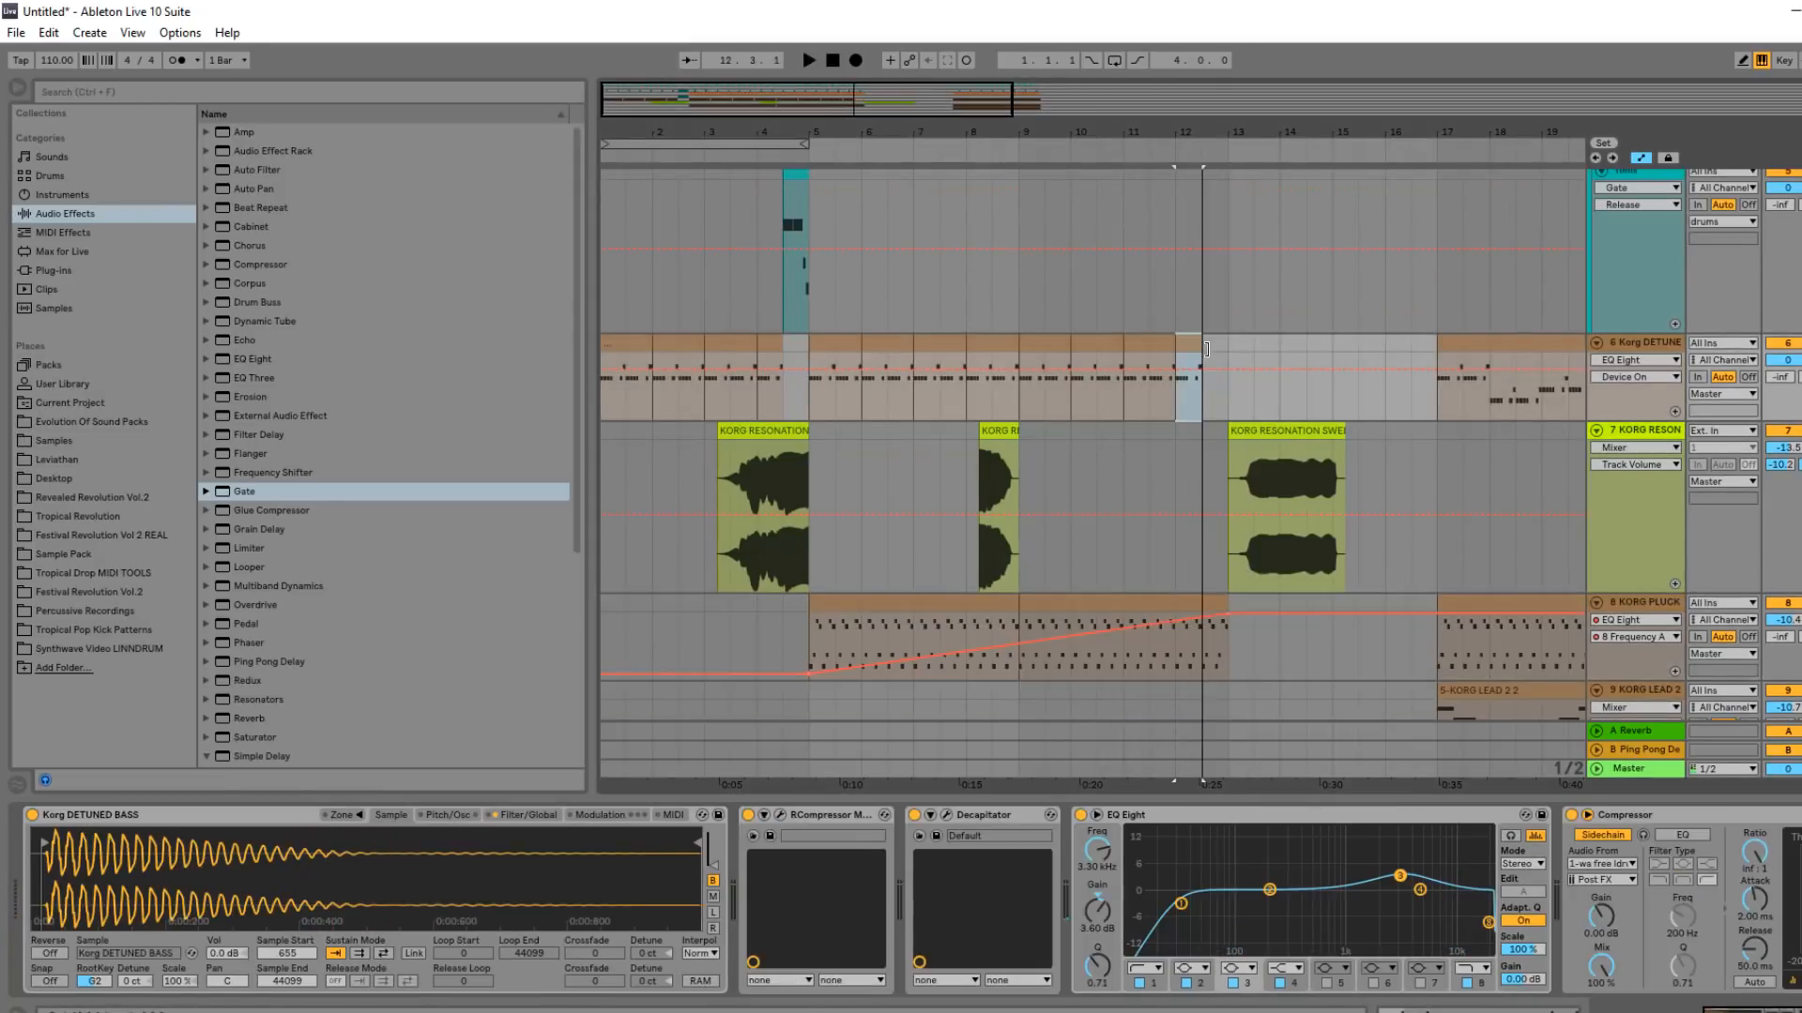
{"action": "left_click", "coordinate": [1220, 611]}
Copy the Toms fill and the consolidated snare fill from 4.3 to 12.3 on their tracks.
{"action": "scroll", "coordinate": [748, 330], "scroll_direction": "up", "scroll_amount": 2}
{"action": "left_click", "coordinate": [788, 300]}
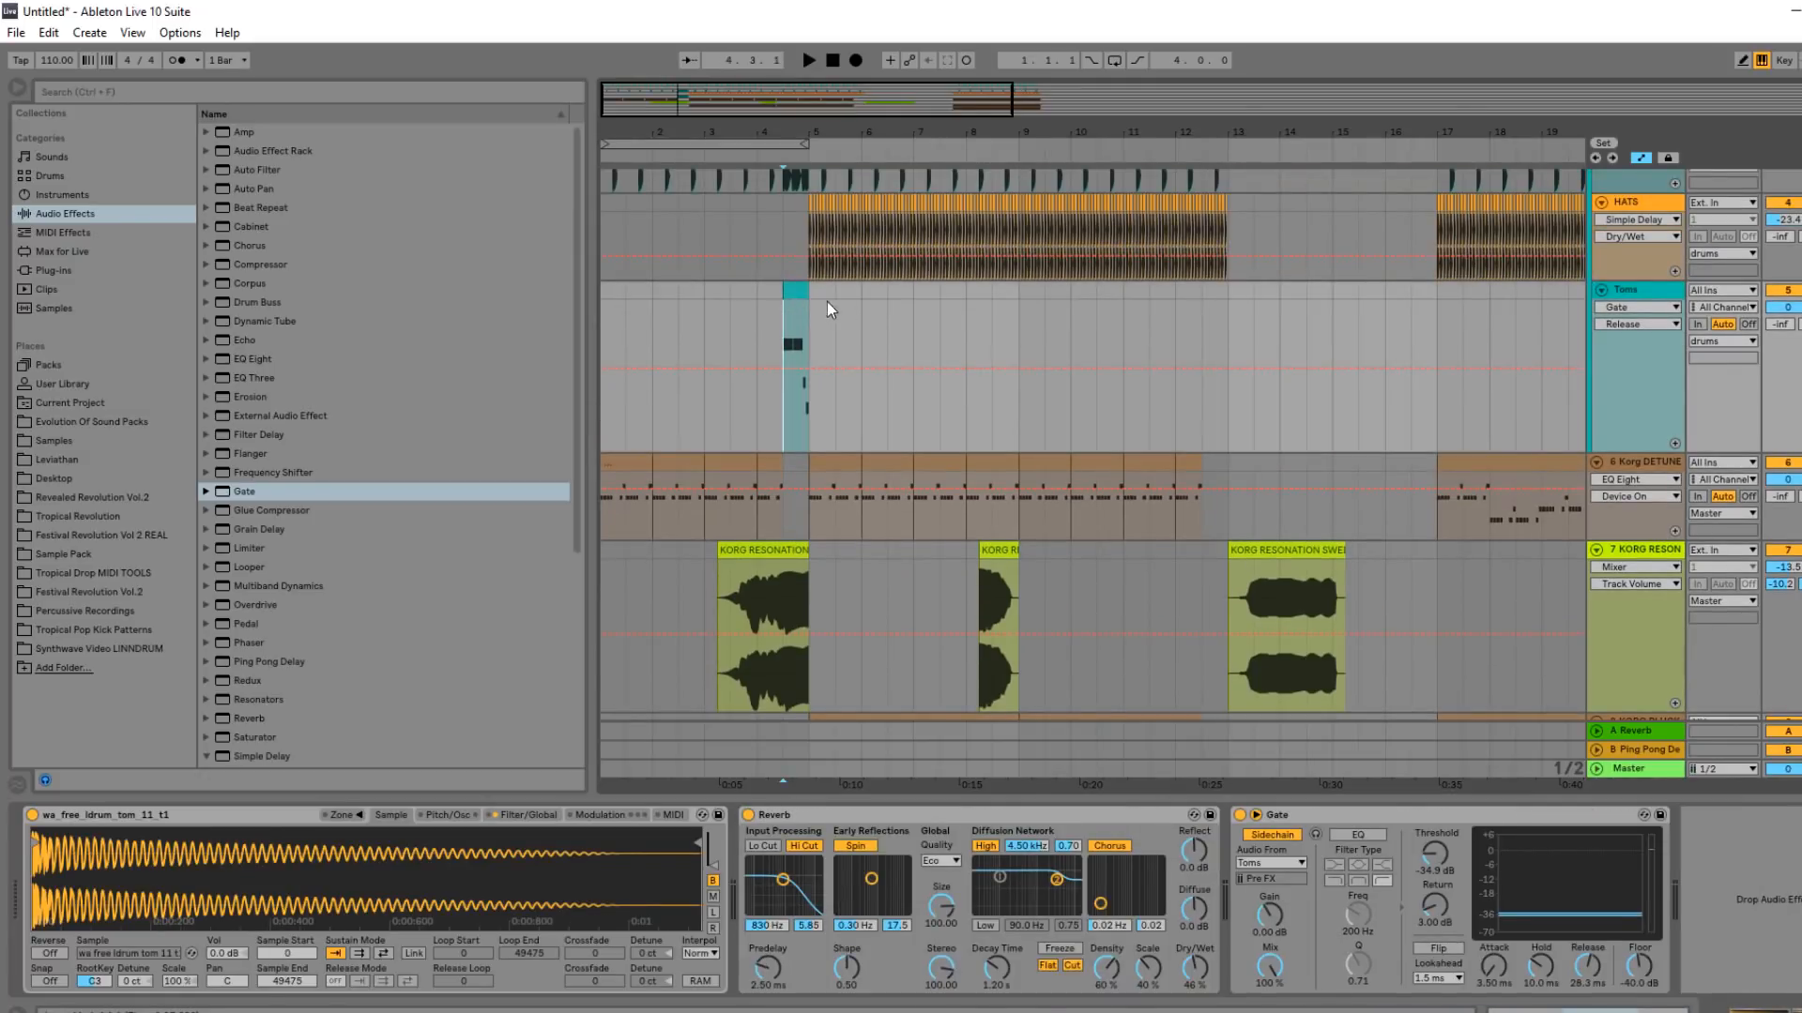
{"action": "left_click", "coordinate": [1197, 342]}
{"action": "key", "text": "ctrl+v"}
{"action": "scroll", "coordinate": [1114, 371], "scroll_direction": "up", "scroll_amount": 2}
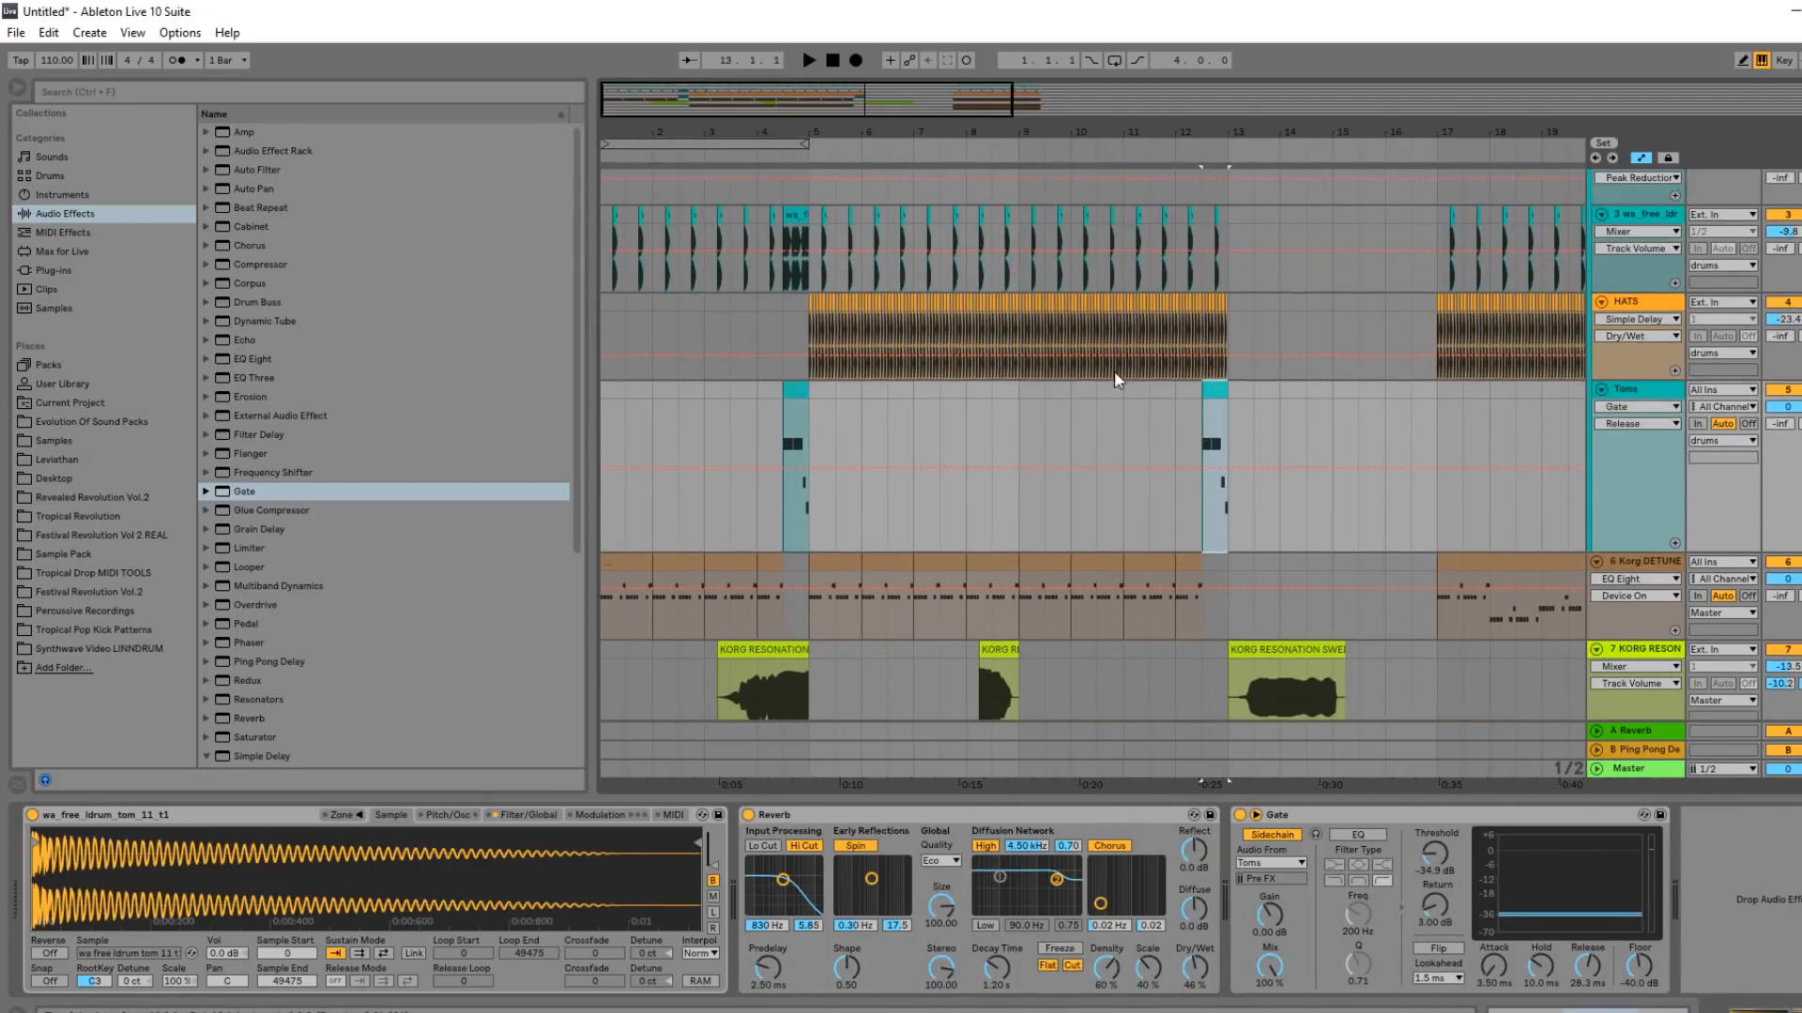
{"action": "left_click", "coordinate": [795, 217]}
{"action": "left_click", "coordinate": [1199, 267]}
{"action": "key", "text": "ctrl+v"}
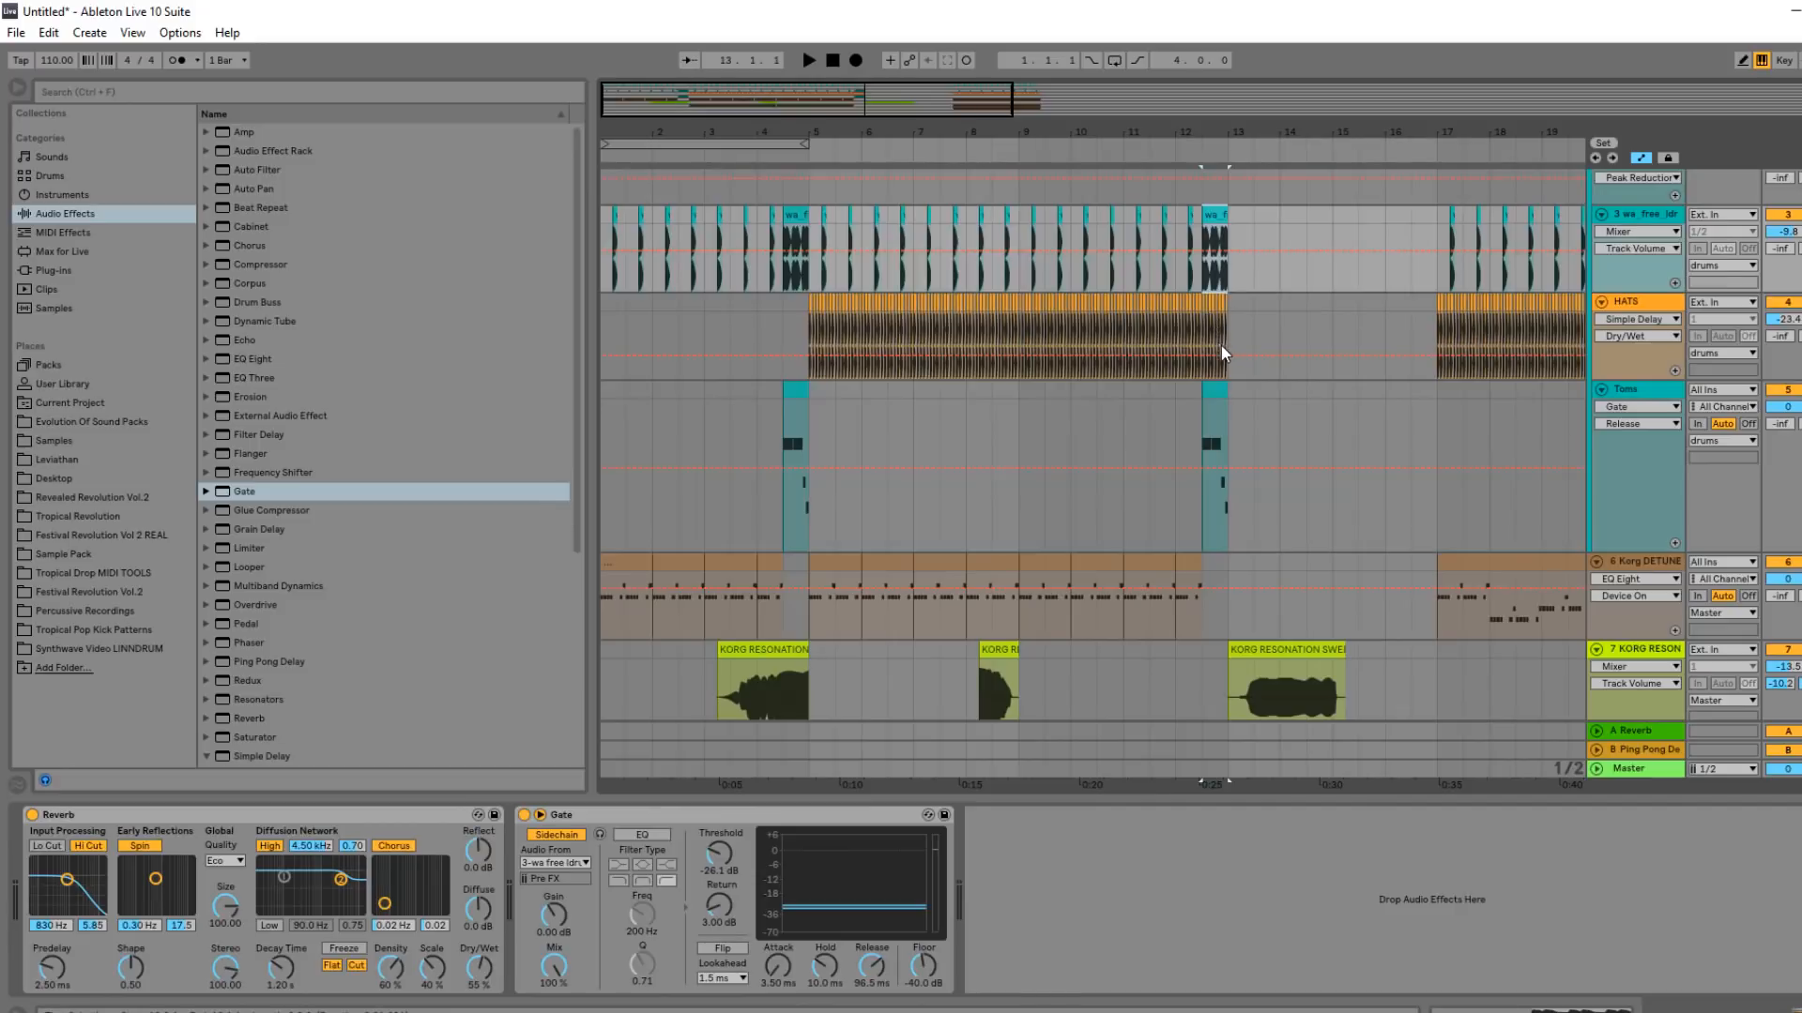
Delete the hats between 12.3 and bar 13 and play the new fill.
{"action": "left_click_drag", "start_coordinate": [1214, 345], "coordinate": [1198, 341]}
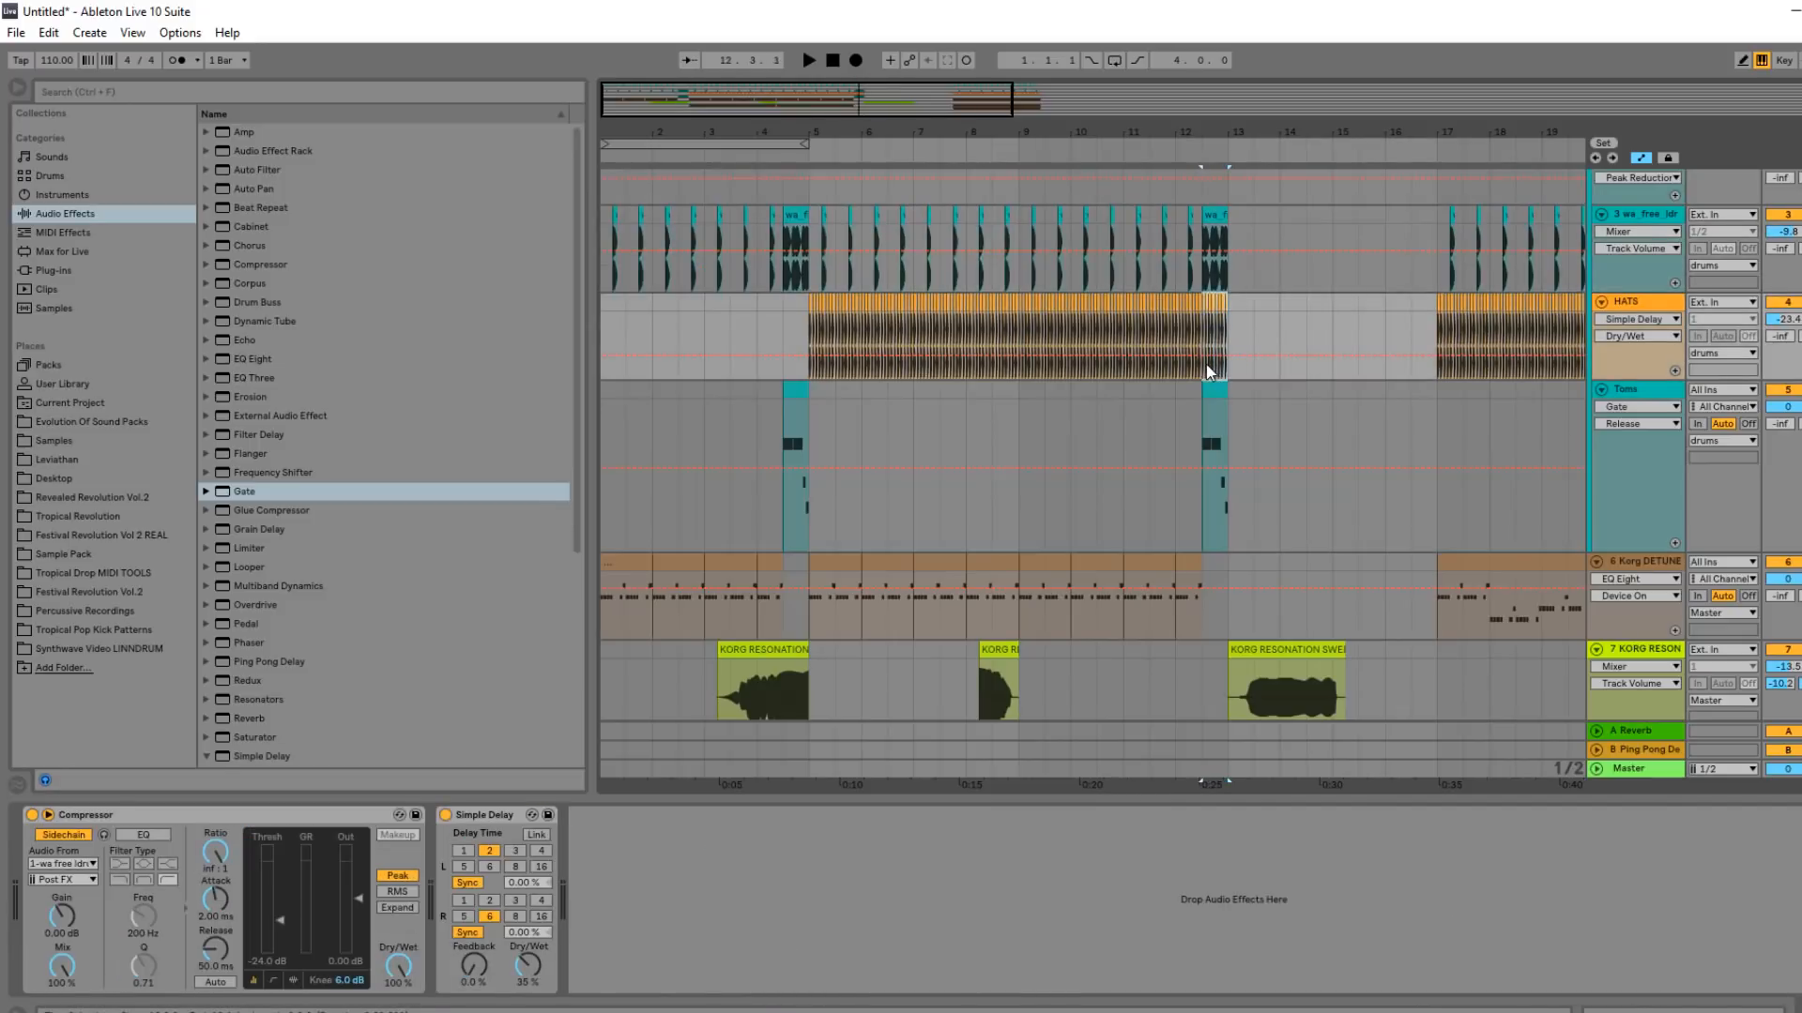
{"action": "key", "text": "space"}
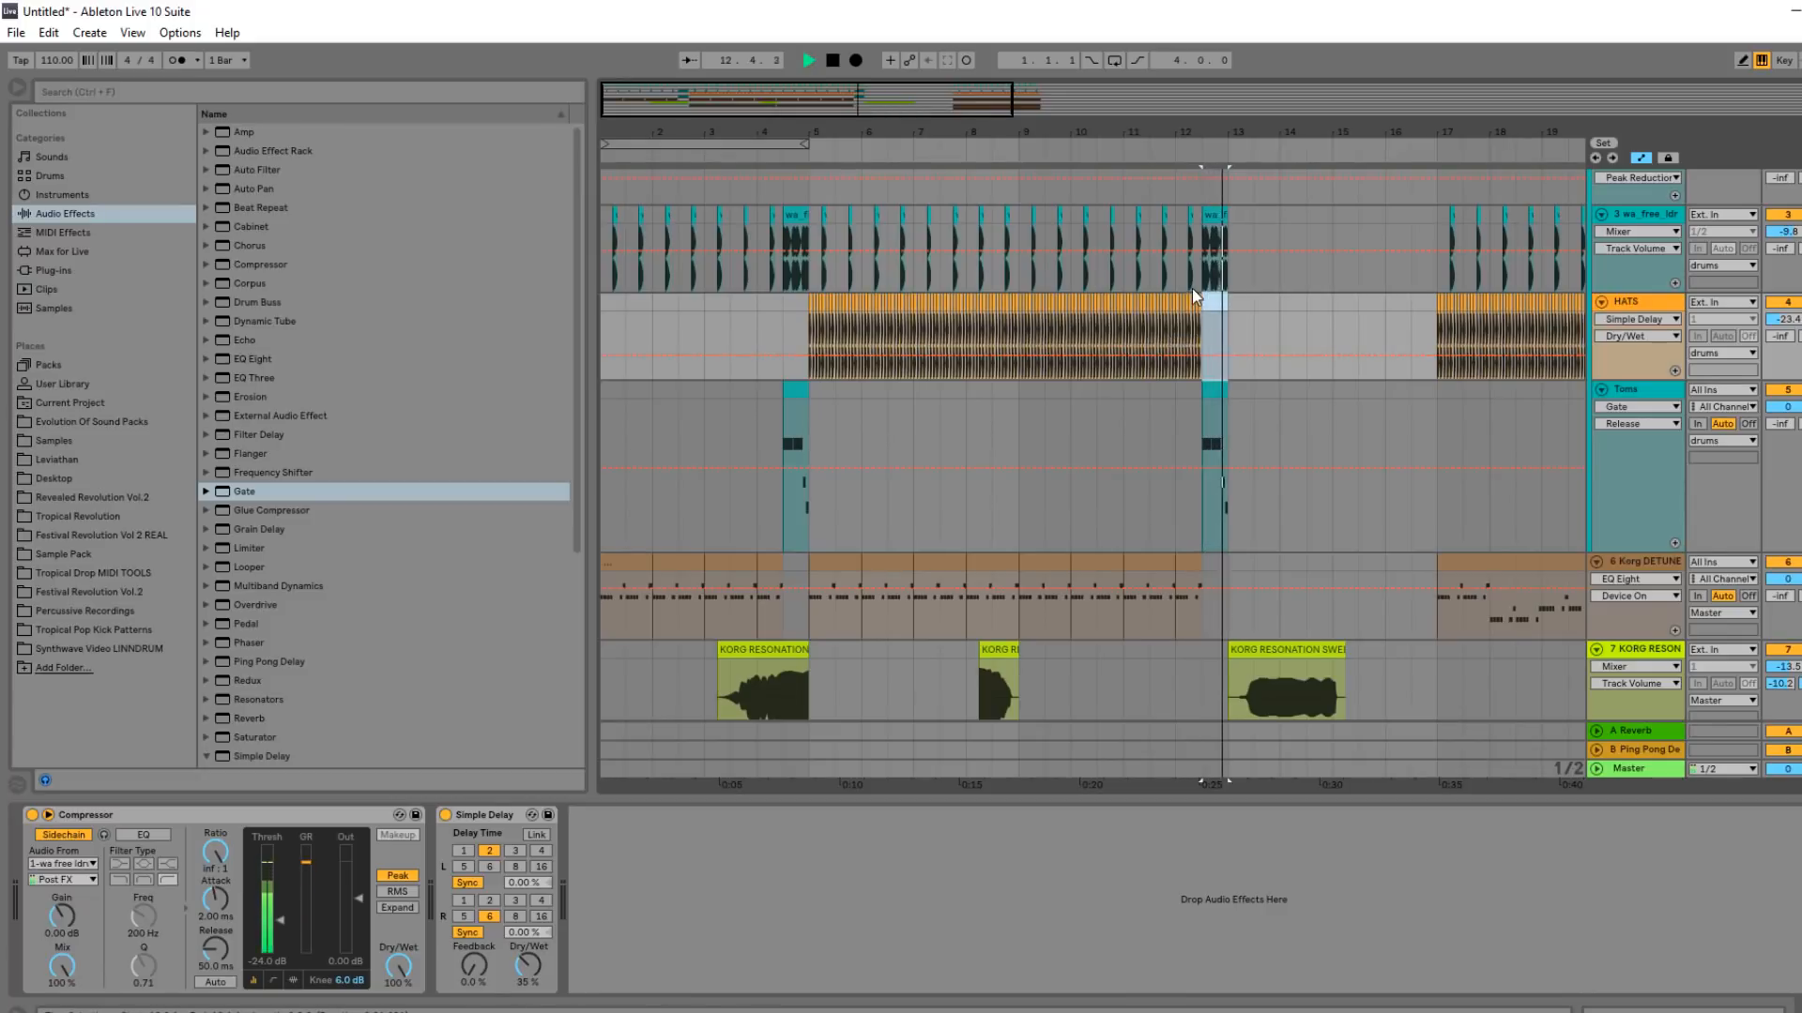
Move the third KORG RESONATION SWEEPS clip to bar 11, play the transition, and shift it forward by about one bar.
{"action": "scroll", "coordinate": [1295, 523], "scroll_direction": "down", "scroll_amount": 3}
{"action": "left_click_drag", "start_coordinate": [1297, 536], "coordinate": [1190, 536]}
{"action": "left_click", "coordinate": [1168, 507]}
{"action": "scroll", "coordinate": [1167, 506], "scroll_direction": "down", "scroll_amount": 2}
{"action": "left_click", "coordinate": [1209, 403]}
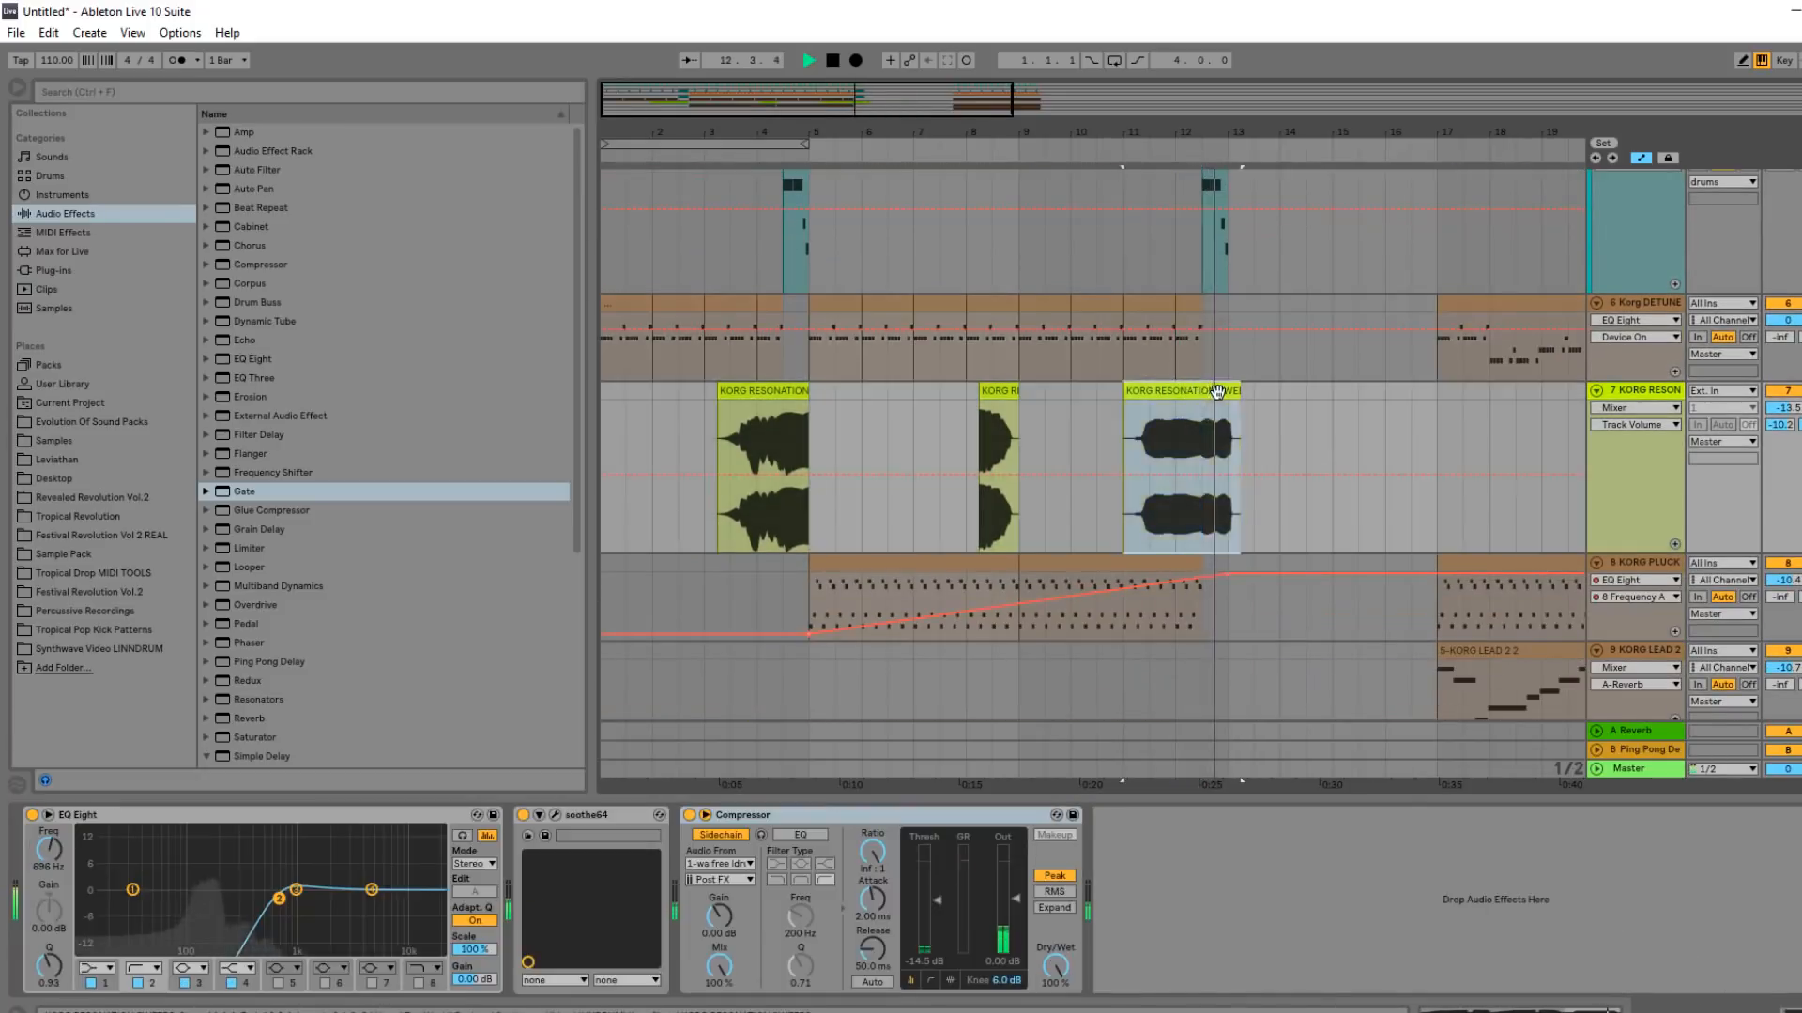
{"action": "key", "text": "space"}
{"action": "key", "text": "space"}
{"action": "left_click_drag", "start_coordinate": [1136, 391], "coordinate": [1207, 396]}
{"action": "scroll", "coordinate": [1202, 498], "scroll_direction": "down", "scroll_amount": 3}
{"action": "scroll", "coordinate": [1219, 479], "scroll_direction": "up", "scroll_amount": 6}
{"action": "key", "text": "space"}
Try duplicating bars 5 to 13 of the kick, snare and hats tracks, and undo the duplication.
{"action": "scroll", "coordinate": [1222, 245], "scroll_direction": "up", "scroll_amount": 3}
{"action": "left_click_drag", "start_coordinate": [1229, 234], "coordinate": [828, 496]}
{"action": "key", "text": "ctrl+d"}
{"action": "key", "text": "ctrl+z"}
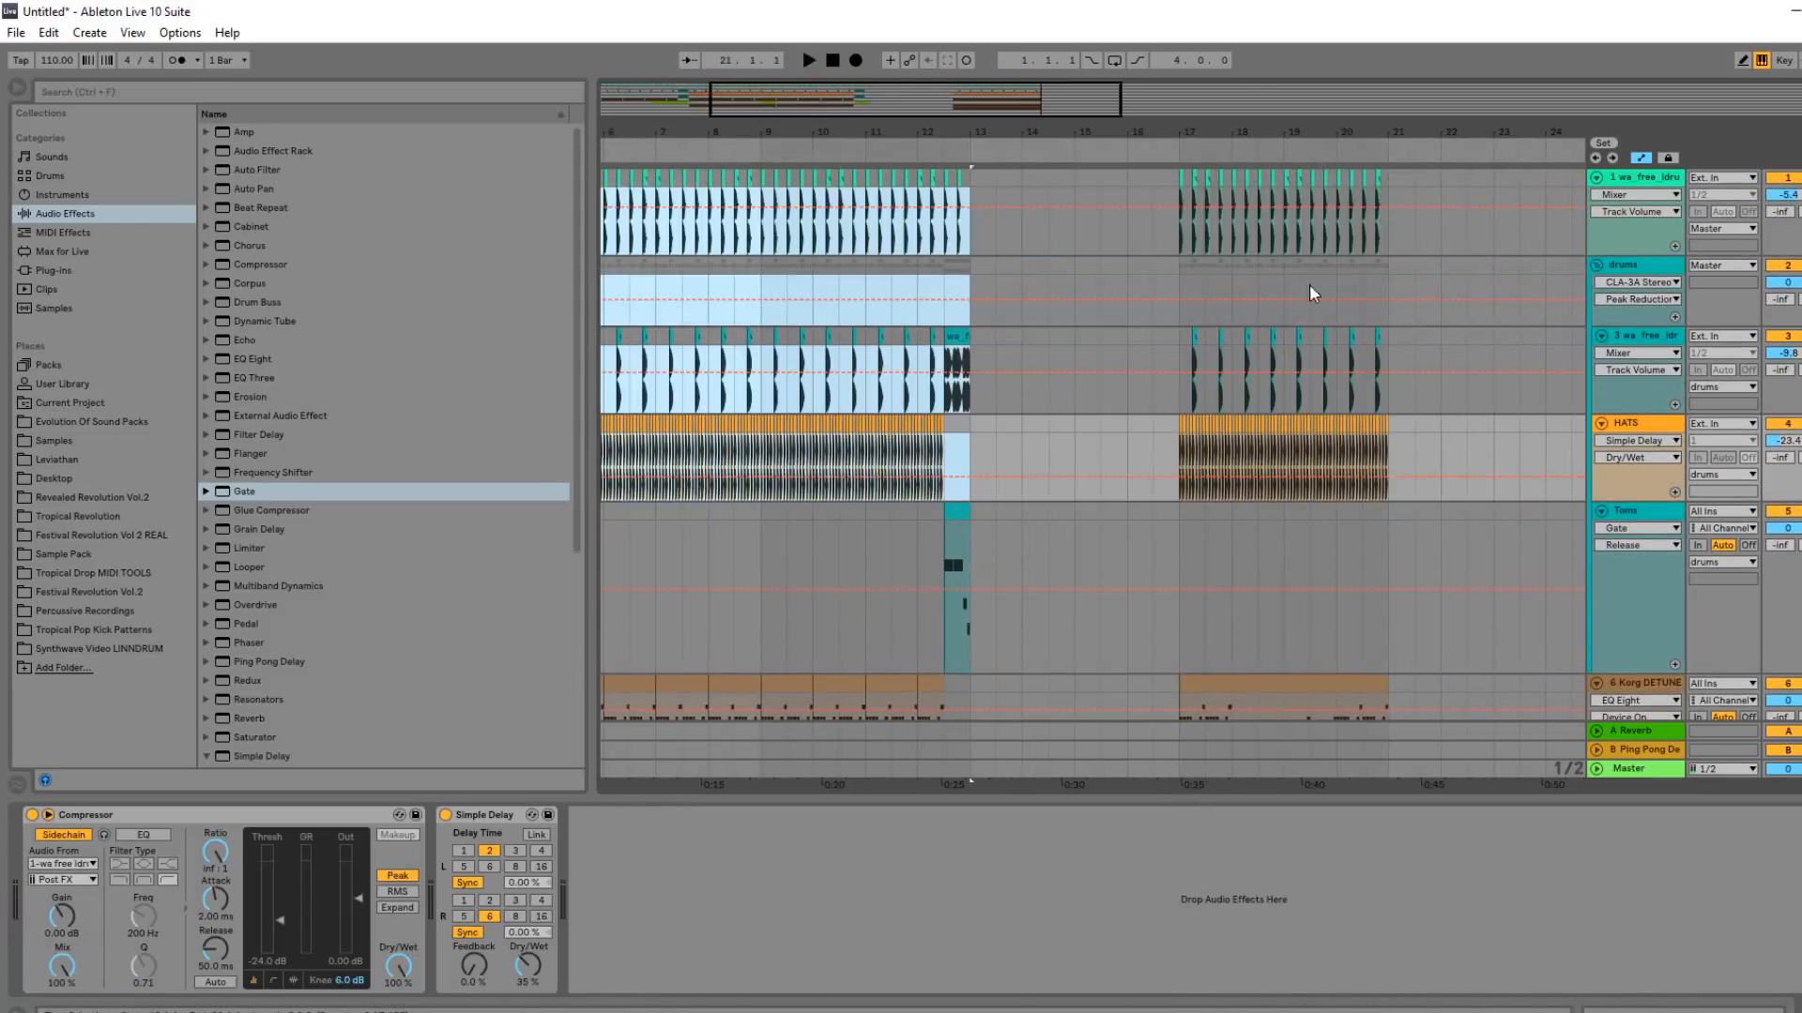
Hide the automation lanes in the arrangement.
{"action": "left_click", "coordinate": [1644, 157]}
{"action": "left_click_drag", "start_coordinate": [924, 122], "coordinate": [910, 118]}
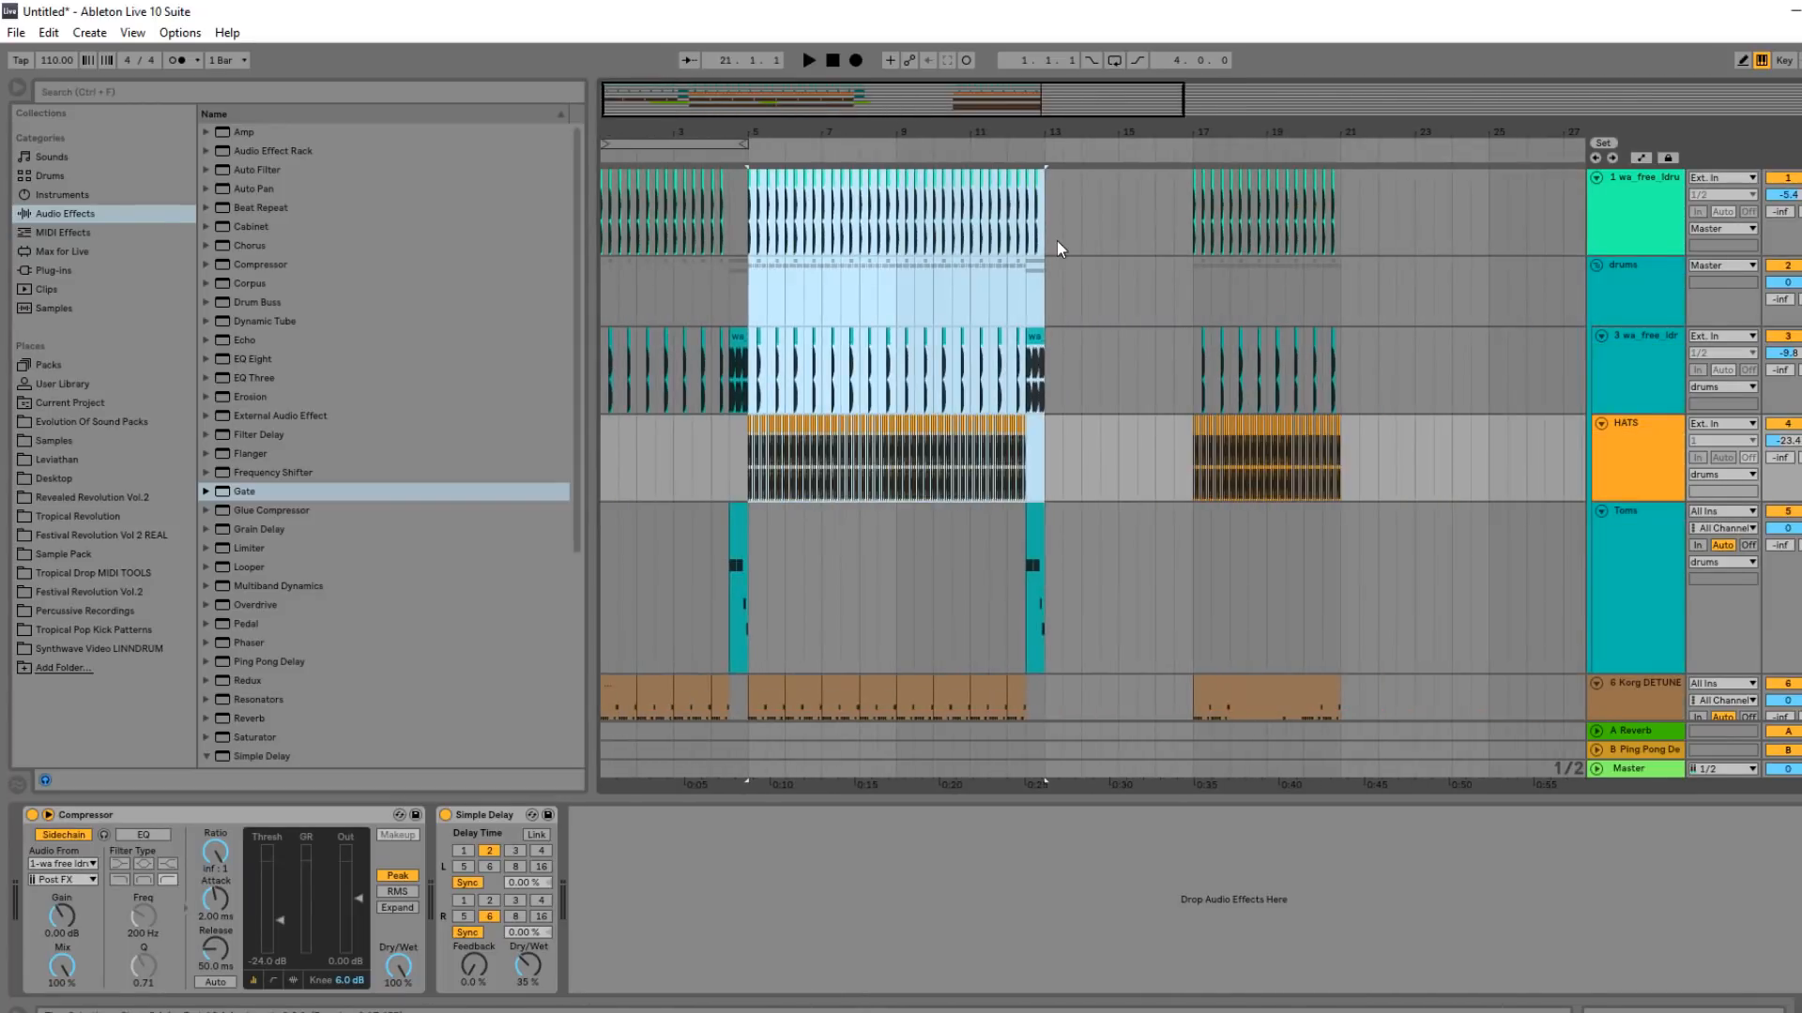
Duplicate bars 5 to 13 of the kick, snare, hats, Korg detune, sweeps and pluck tracks so the copies start at bar 13.
{"action": "left_click_drag", "start_coordinate": [1050, 218], "coordinate": [749, 437]}
{"action": "key", "text": "ctrl+d"}
{"action": "scroll", "coordinate": [1134, 508], "scroll_direction": "down", "scroll_amount": 3}
{"action": "left_click_drag", "start_coordinate": [1049, 475], "coordinate": [764, 644]}
{"action": "scroll", "coordinate": [944, 542], "scroll_direction": "down", "scroll_amount": 2}
{"action": "key", "text": "ctrl+d"}
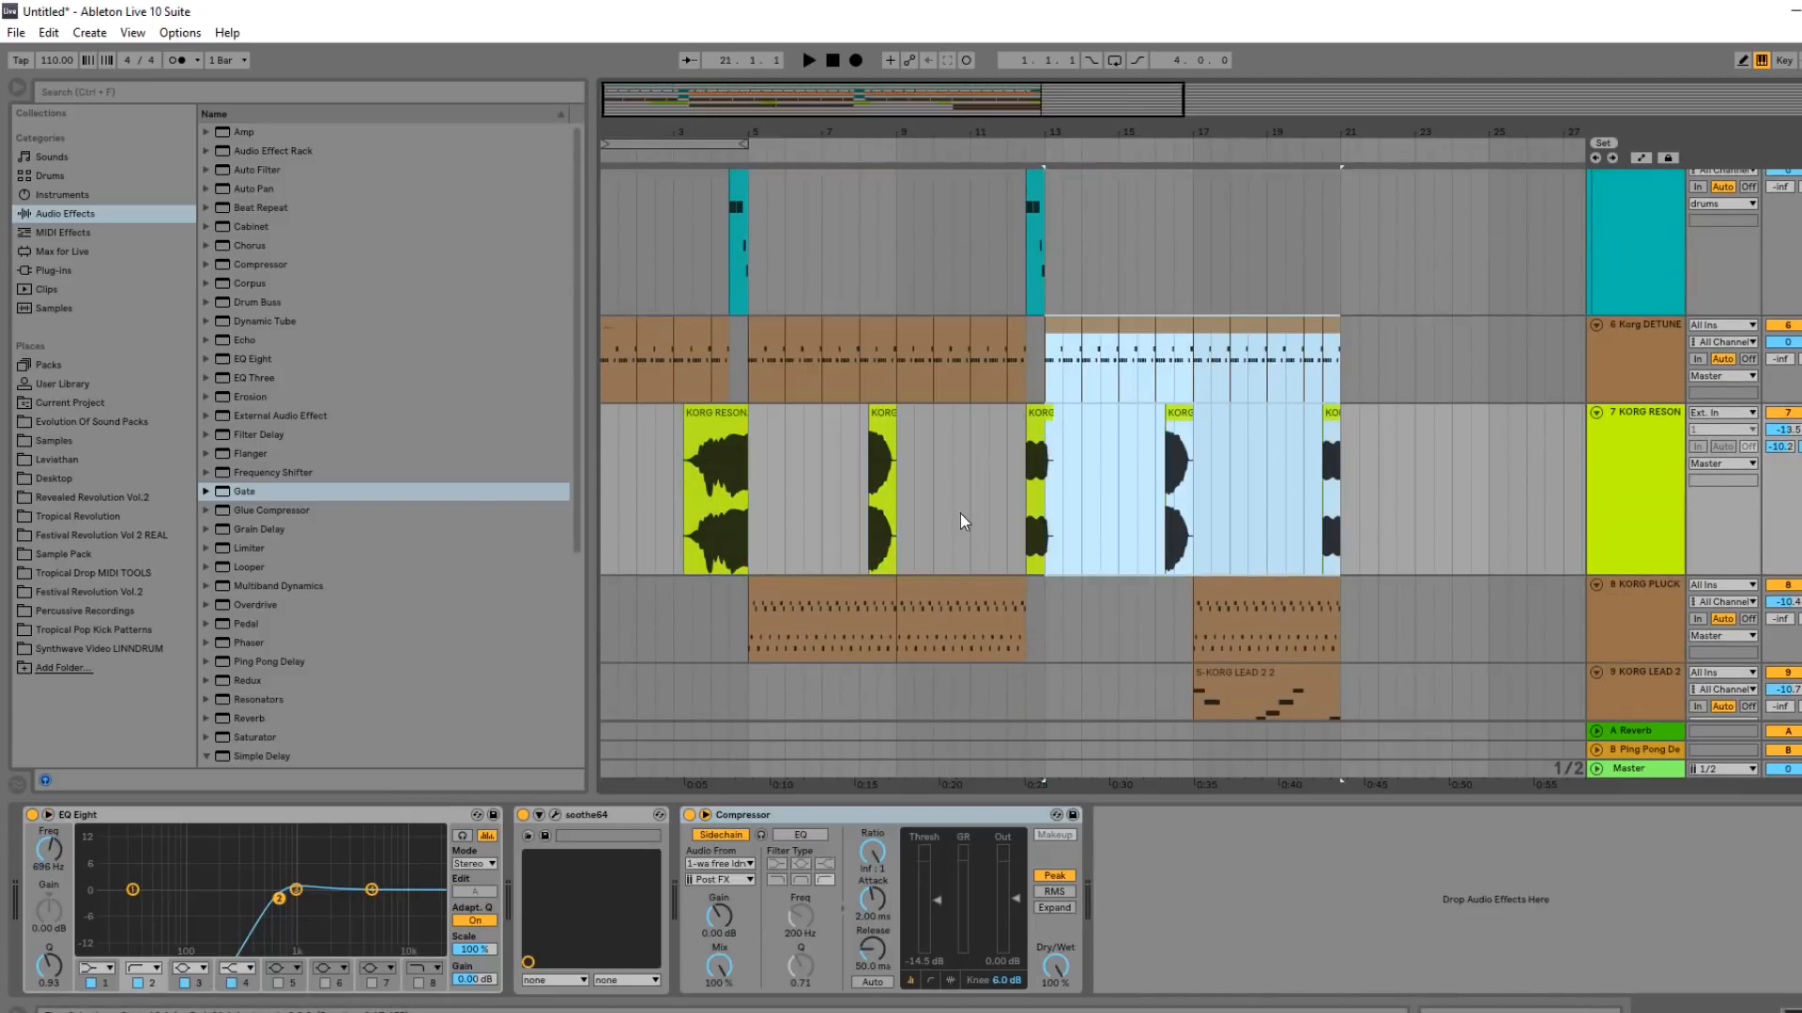
{"action": "left_click_drag", "start_coordinate": [768, 630], "coordinate": [1043, 634]}
{"action": "key", "text": "ctrl+d"}
Move the KORG LEAD 2 clip so that it starts at bar 13.
{"action": "key", "text": "space"}
{"action": "scroll", "coordinate": [1126, 638], "scroll_direction": "down", "scroll_amount": 2}
{"action": "left_click_drag", "start_coordinate": [1243, 561], "coordinate": [1095, 562]}
Reduce the KORG LEAD 2 clip to its first D3 note, stretch that note across all four bars, and play it.
{"action": "double_click", "coordinate": [1100, 538]}
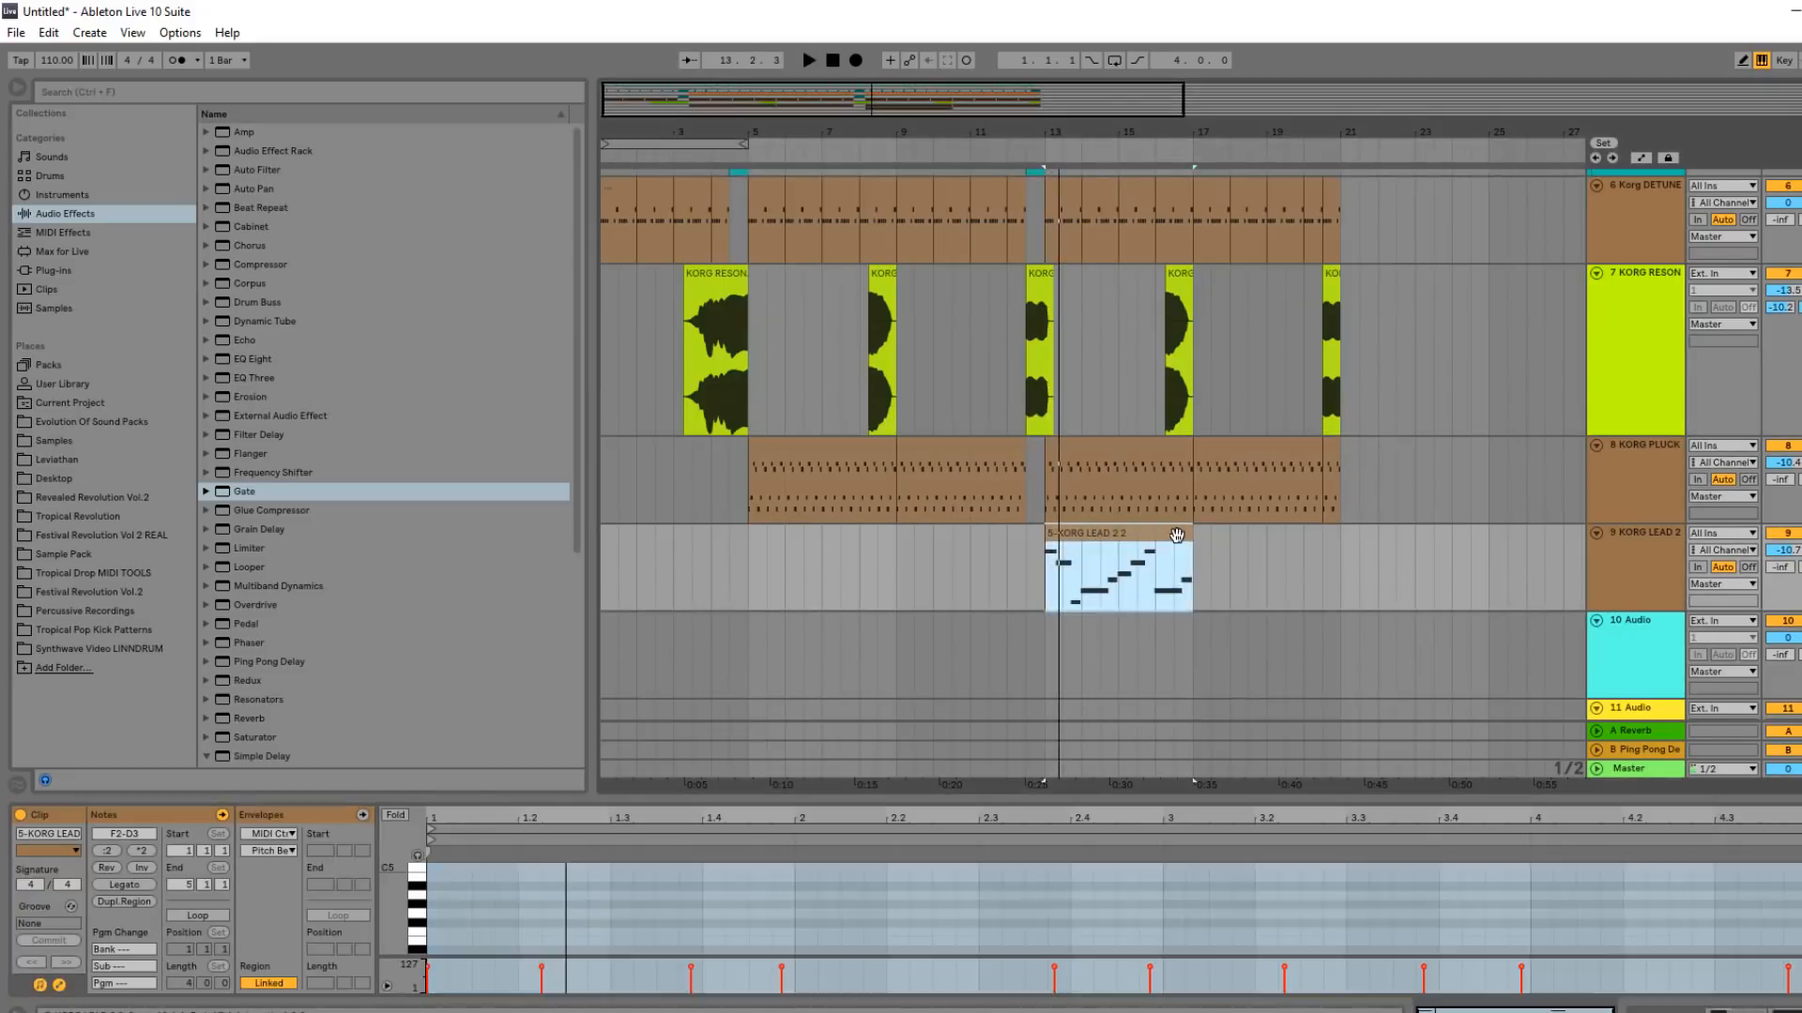
{"action": "left_click_drag", "start_coordinate": [899, 795], "coordinate": [909, 371]}
{"action": "left_click_drag", "start_coordinate": [599, 754], "coordinate": [1798, 488]}
{"action": "key", "text": "Delete"}
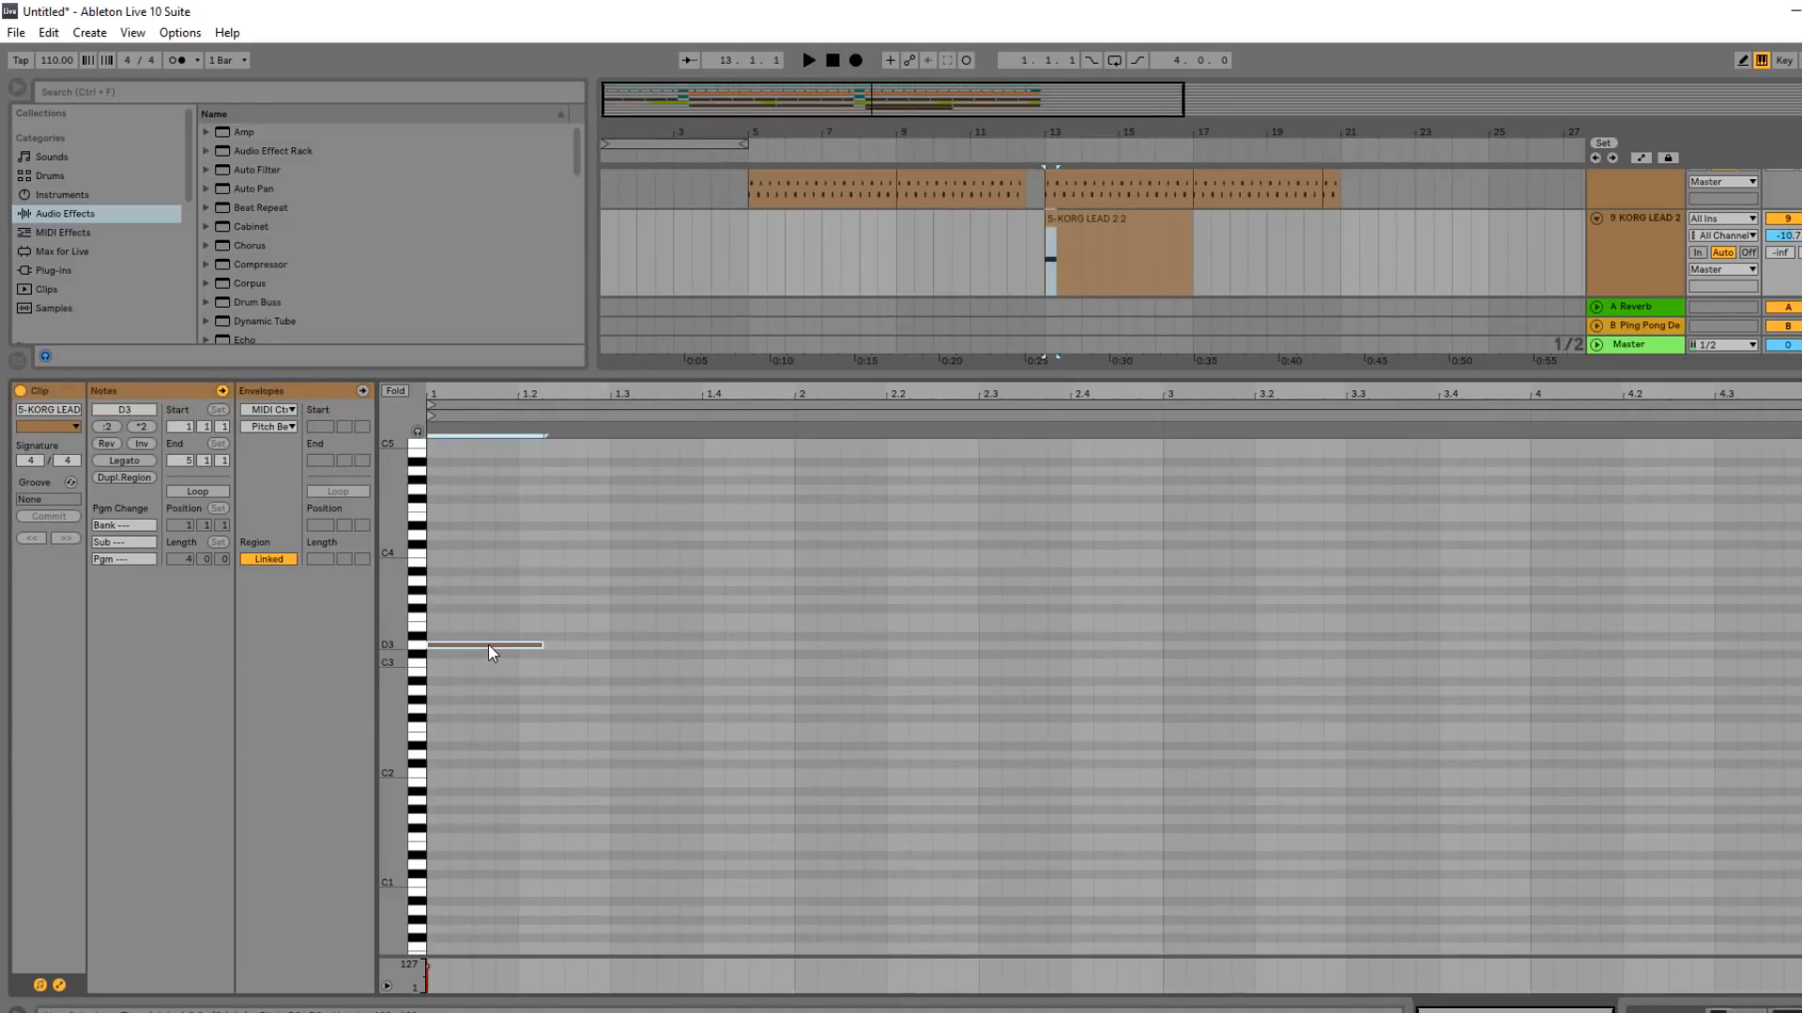
{"action": "left_click_drag", "start_coordinate": [541, 645], "coordinate": [1797, 644]}
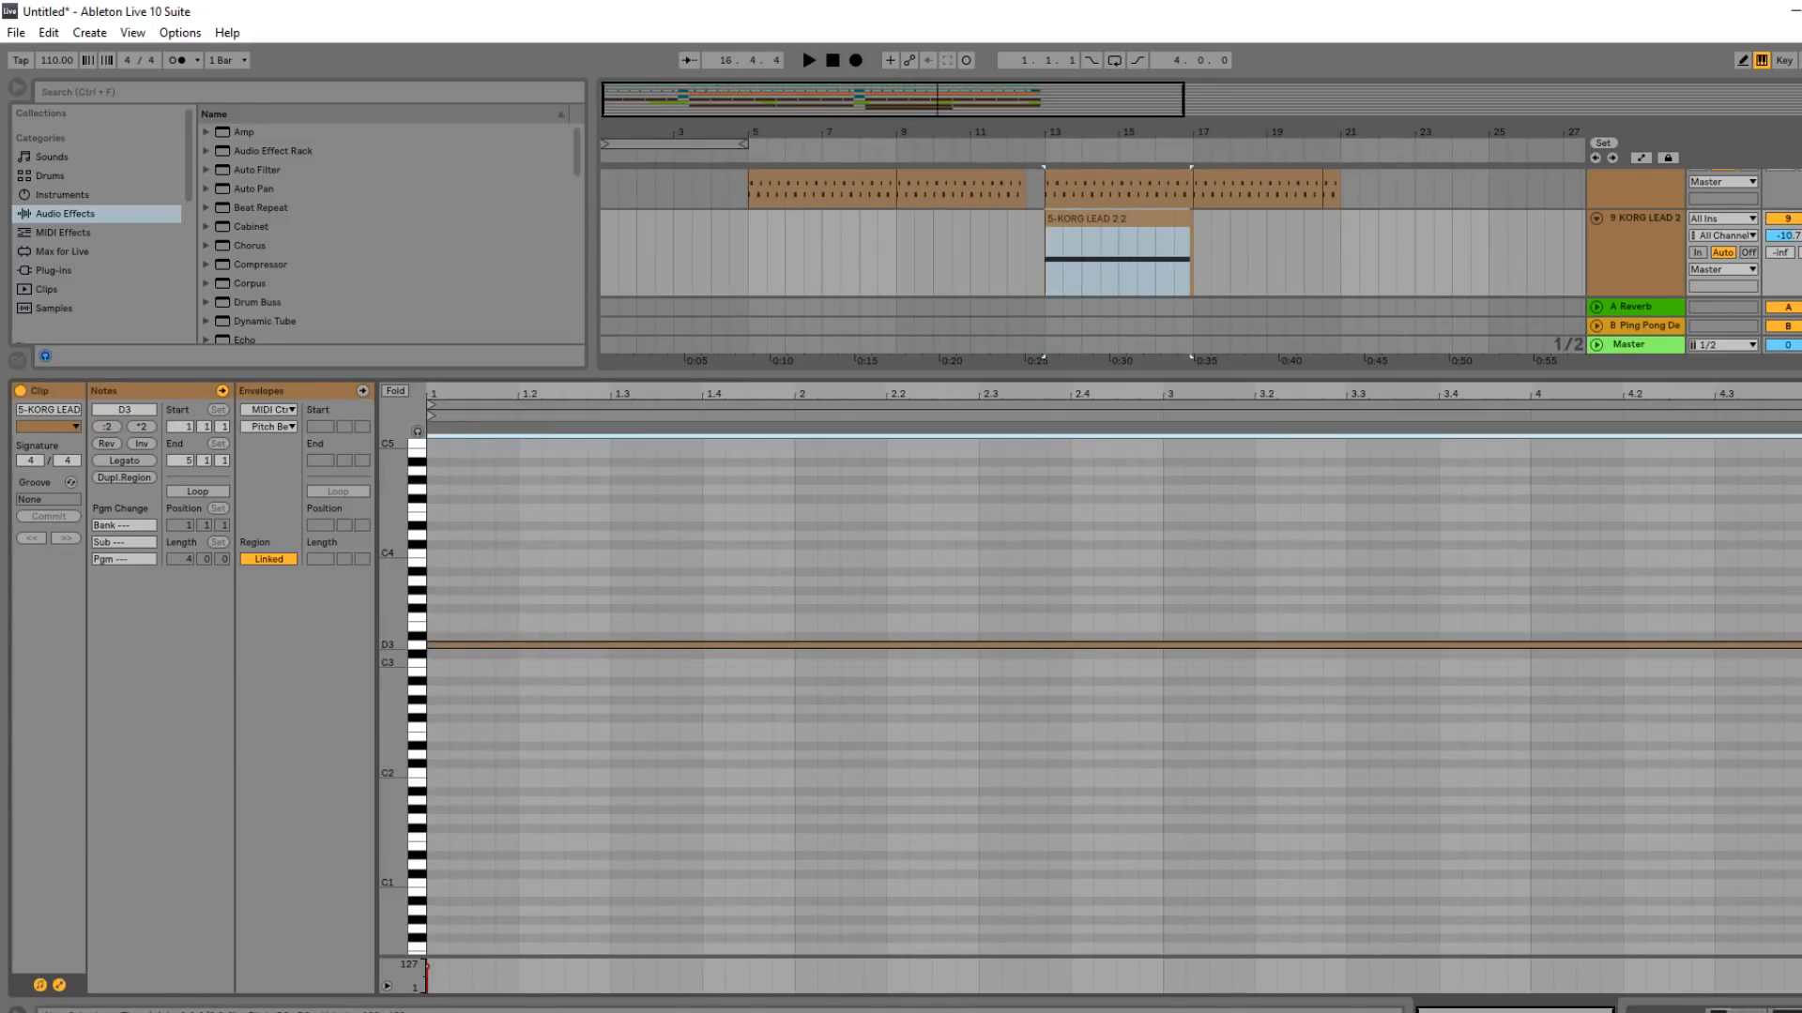
{"action": "key", "text": "space"}
{"action": "left_click", "coordinate": [1192, 545]}
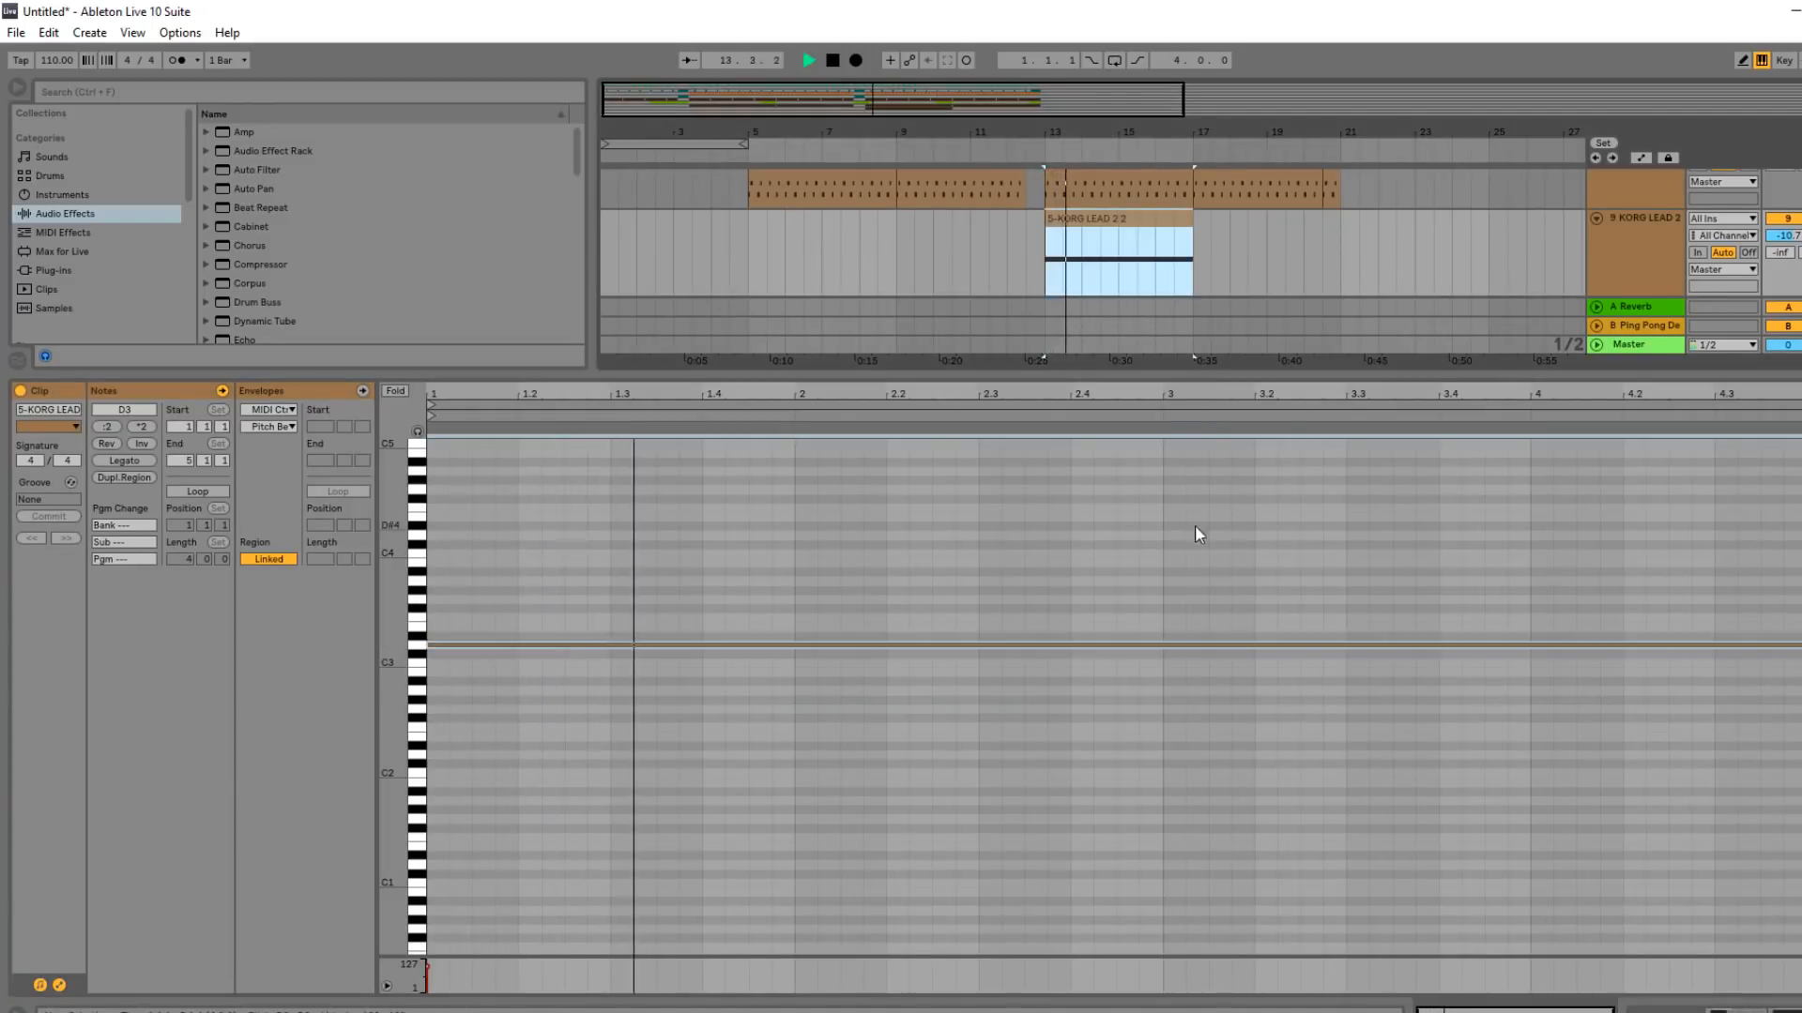
Play the transition into bar 13, move the sustained lead clip to 12.3, and shorten it to end at bar 13.
{"action": "left_click_drag", "start_coordinate": [1207, 376], "coordinate": [1107, 901]}
{"action": "scroll", "coordinate": [1023, 600], "scroll_direction": "up", "scroll_amount": 2}
{"action": "key", "text": "space"}
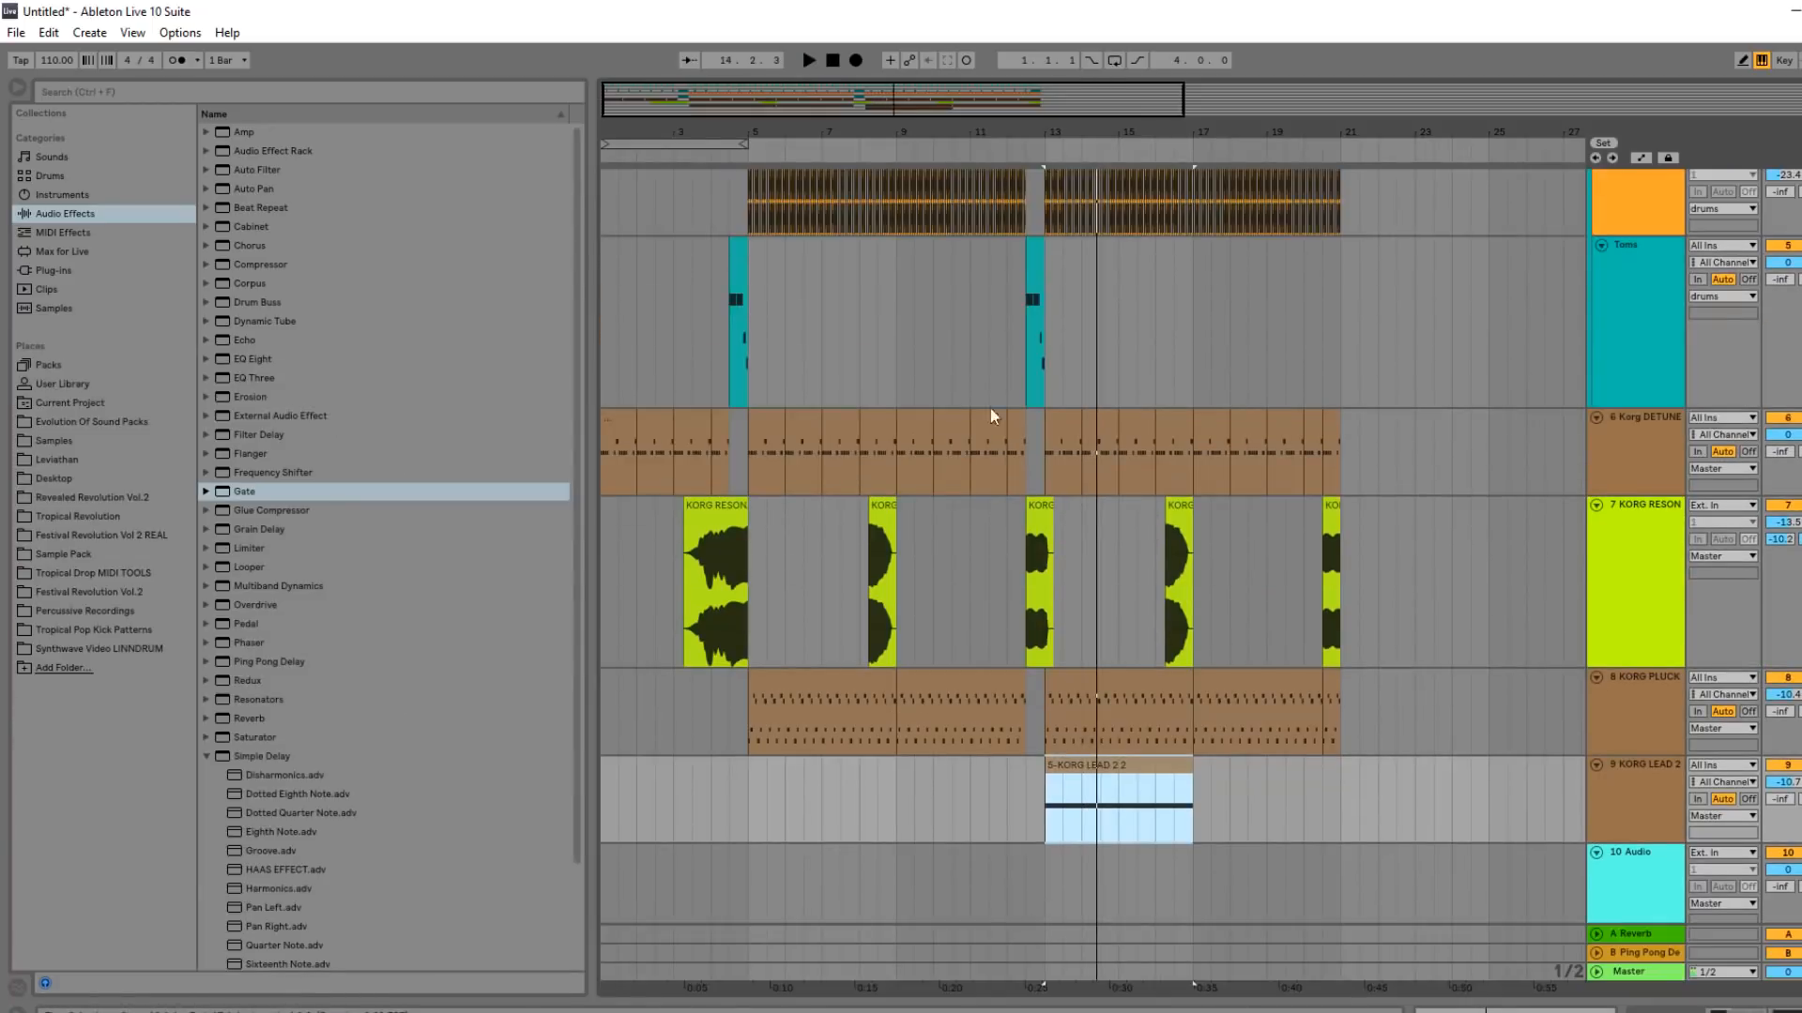
{"action": "left_click", "coordinate": [995, 329]}
{"action": "key", "text": "space"}
{"action": "left_click_drag", "start_coordinate": [1171, 133], "coordinate": [1310, 225]}
{"action": "scroll", "coordinate": [1051, 601], "scroll_direction": "down", "scroll_amount": 2}
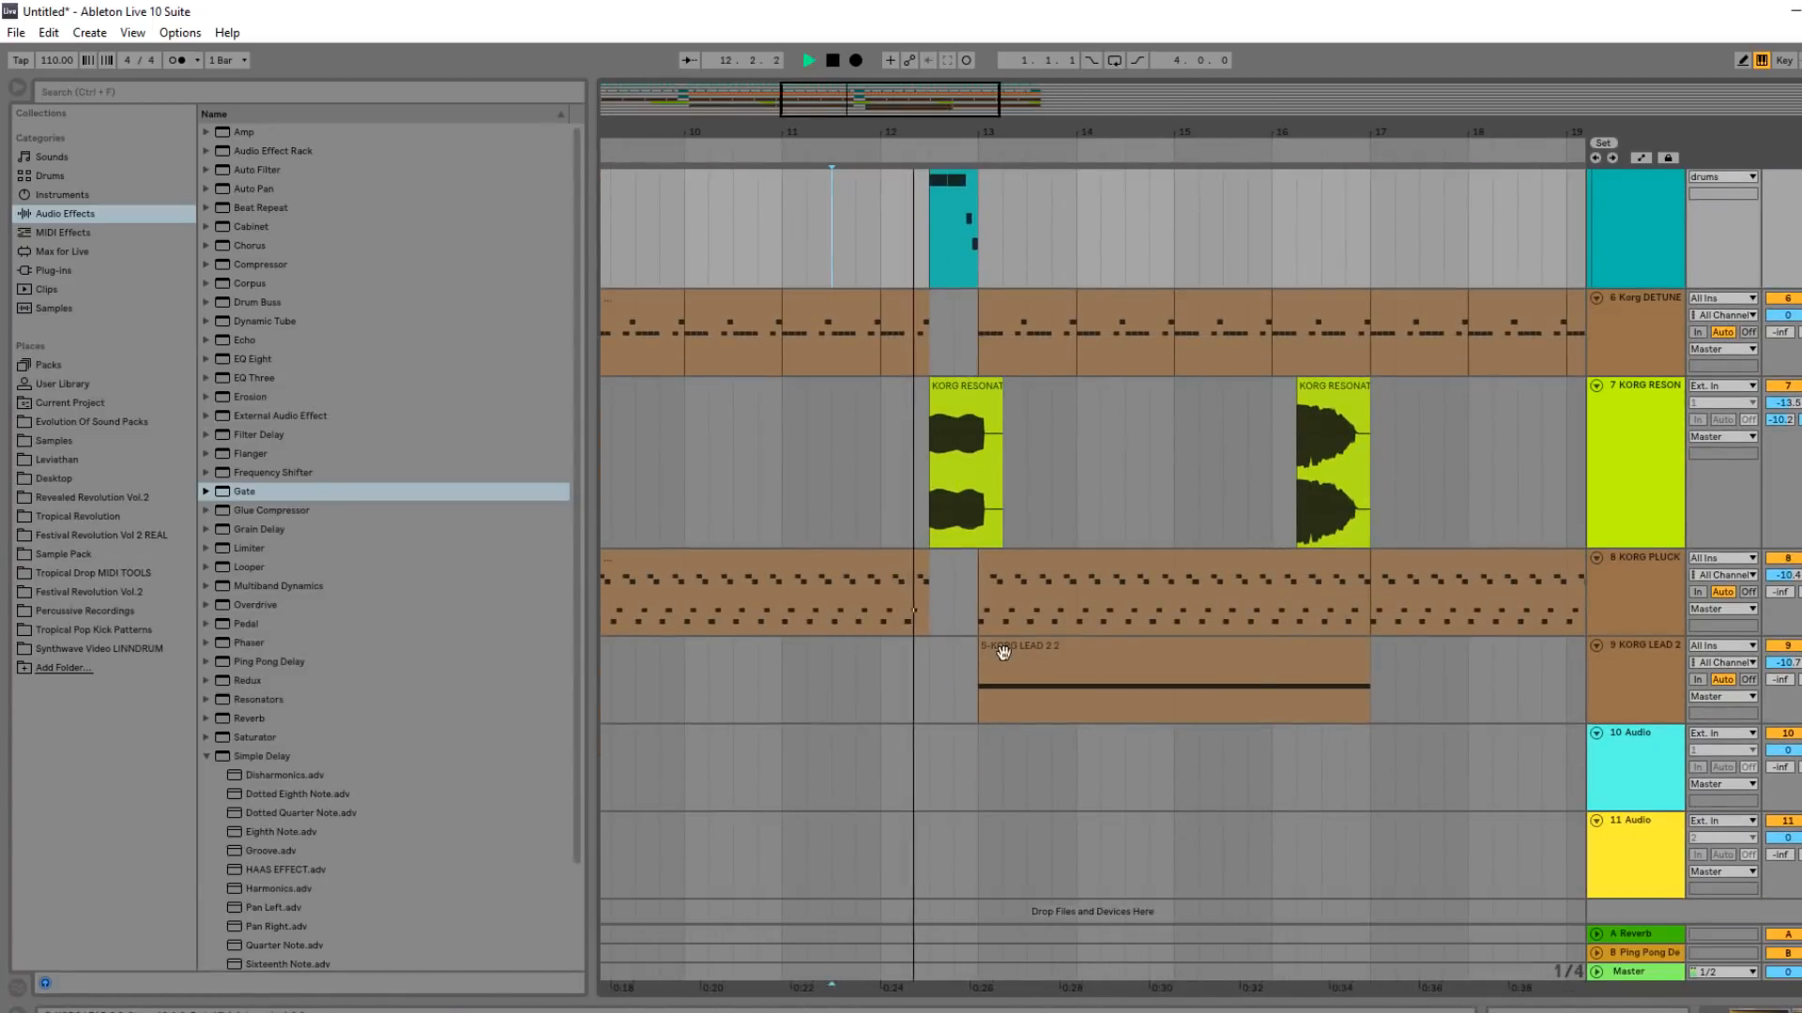
{"action": "key", "text": "space"}
{"action": "left_click_drag", "start_coordinate": [1026, 645], "coordinate": [982, 661]}
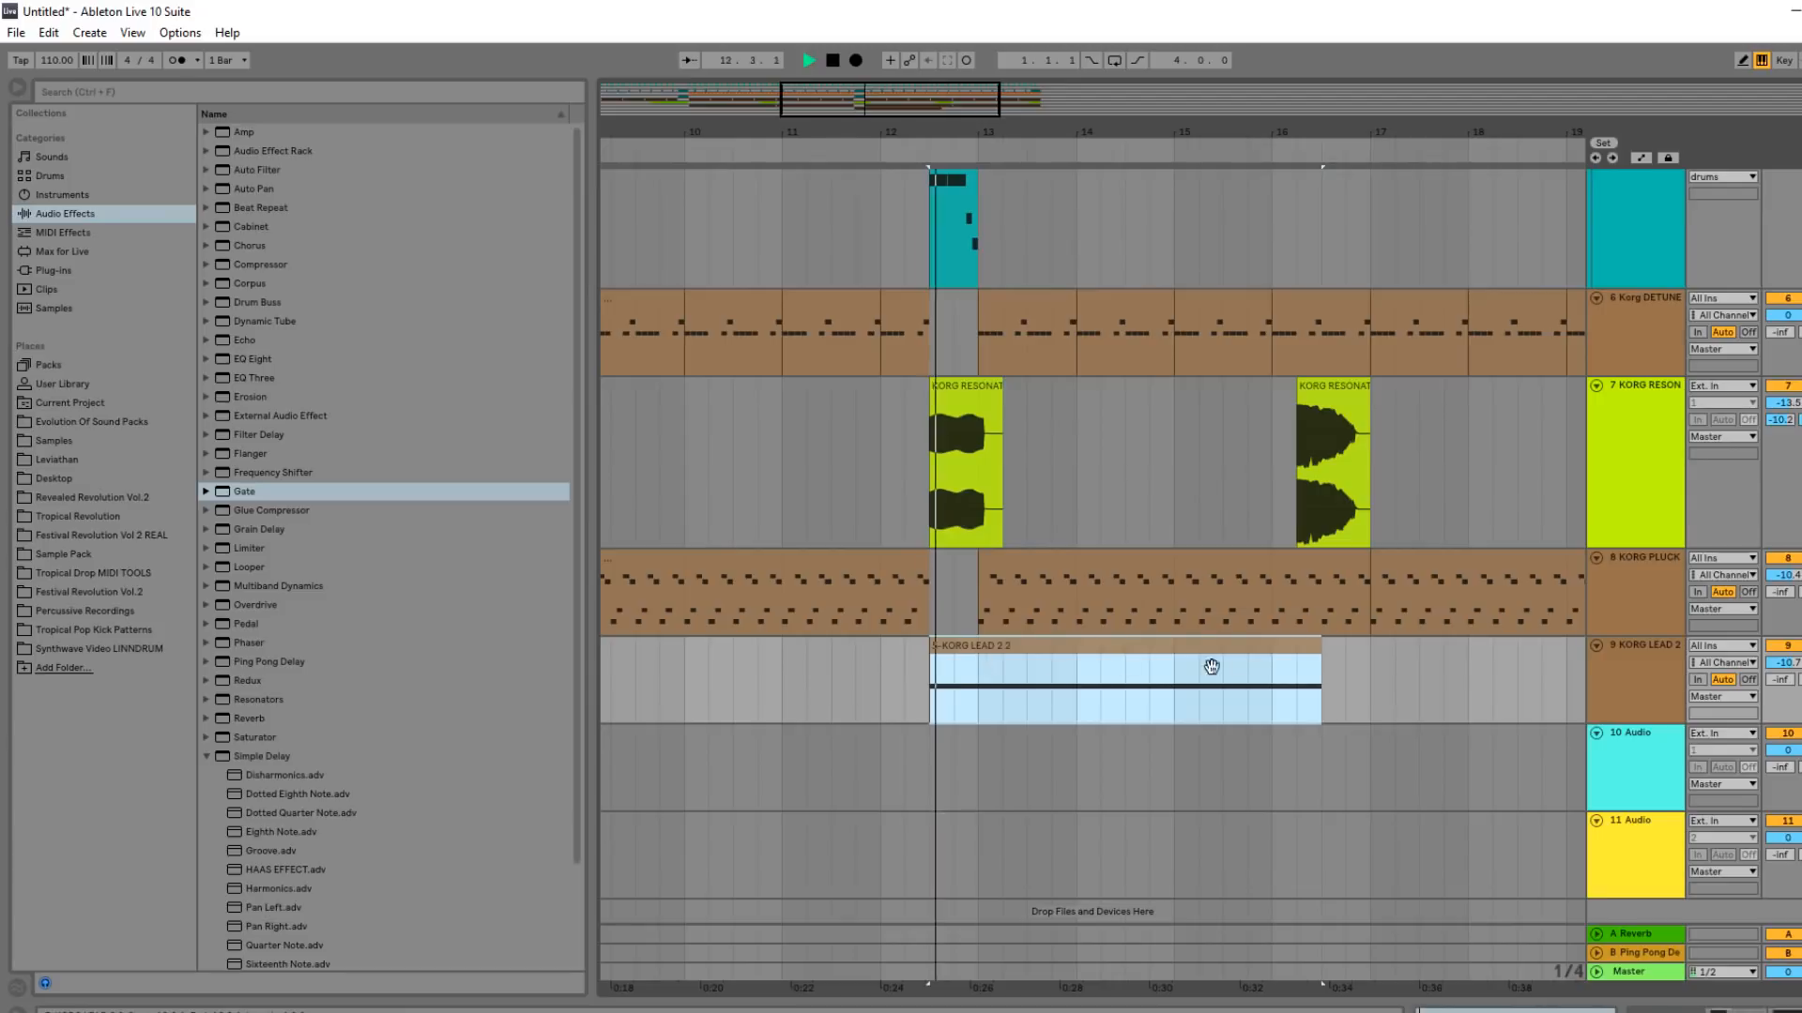
{"action": "key", "text": "space"}
{"action": "left_click_drag", "start_coordinate": [1319, 668], "coordinate": [979, 692]}
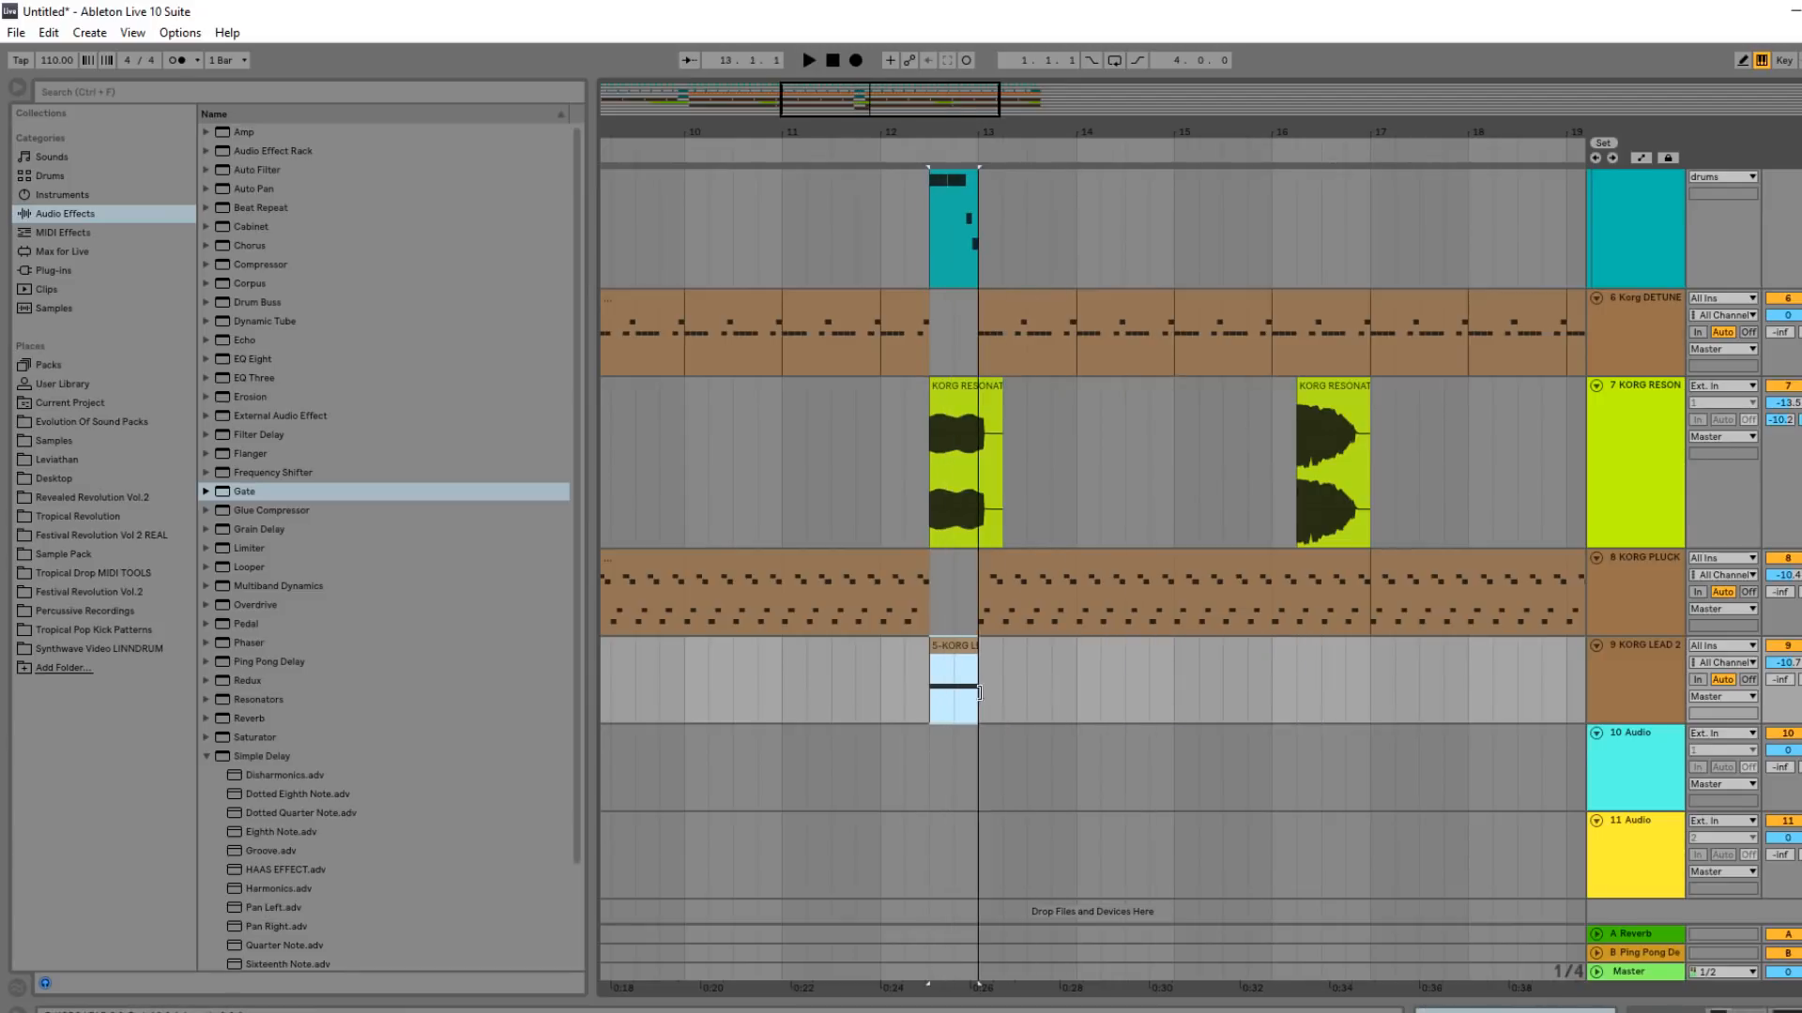
Draw a pitch bend envelope in the lead clip that falls steadily from maximum to minimum, and play it.
{"action": "double_click", "coordinate": [964, 646]}
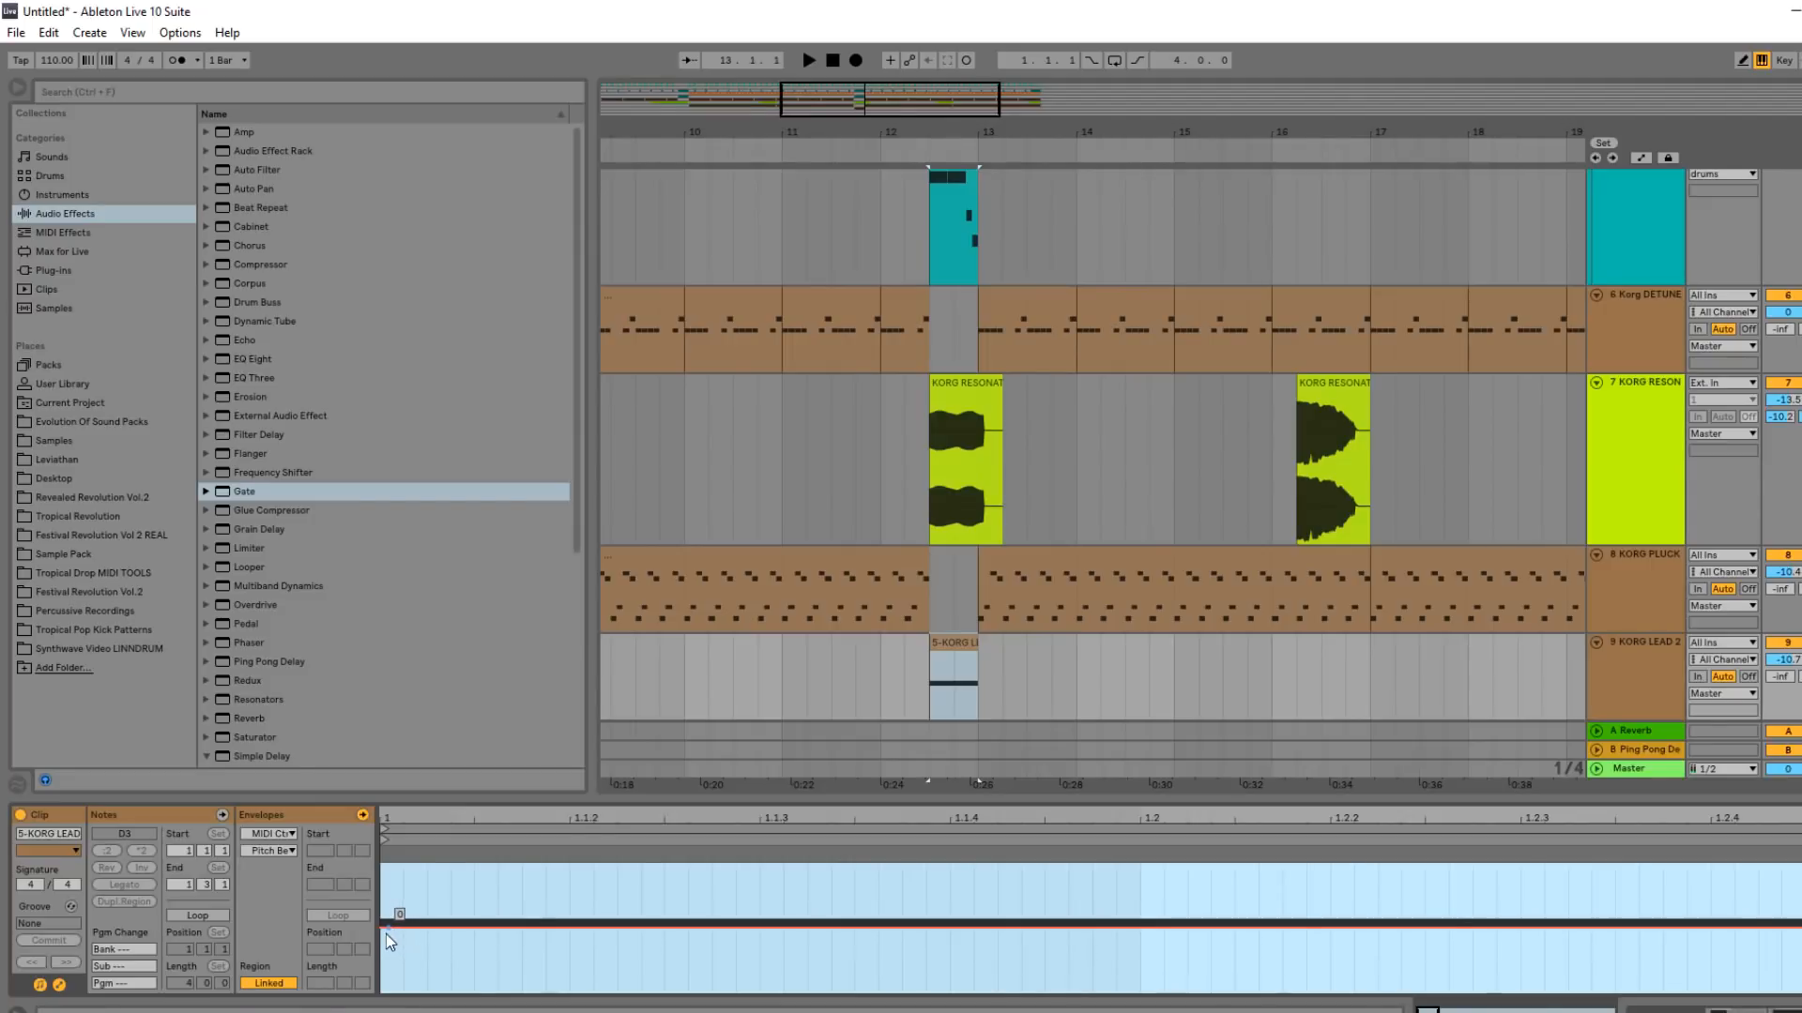
{"action": "left_click_drag", "start_coordinate": [419, 926], "coordinate": [381, 868]}
{"action": "key", "text": "space"}
{"action": "key", "text": "space"}
{"action": "key", "text": "space"}
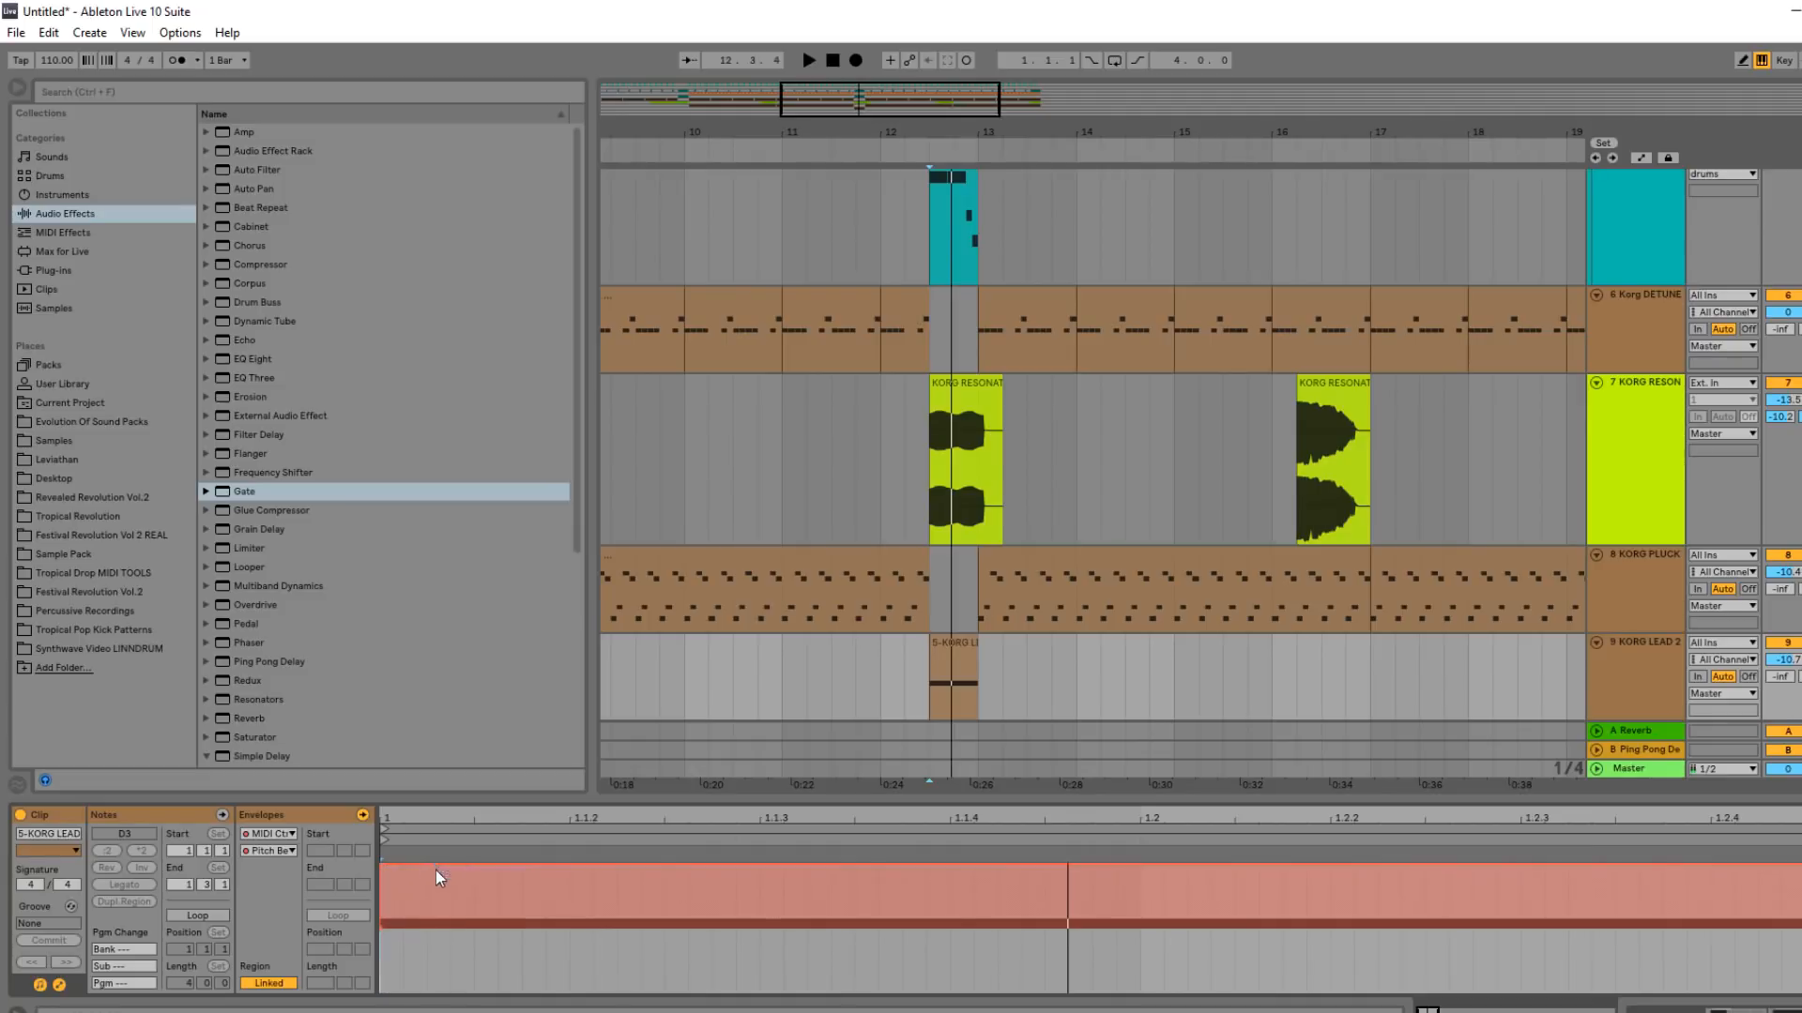
{"action": "key", "text": "space"}
{"action": "left_click_drag", "start_coordinate": [1801, 866], "coordinate": [1800, 991]}
{"action": "scroll", "coordinate": [1074, 717], "scroll_direction": "down", "scroll_amount": 4}
{"action": "scroll", "coordinate": [843, 441], "scroll_direction": "up", "scroll_amount": 4}
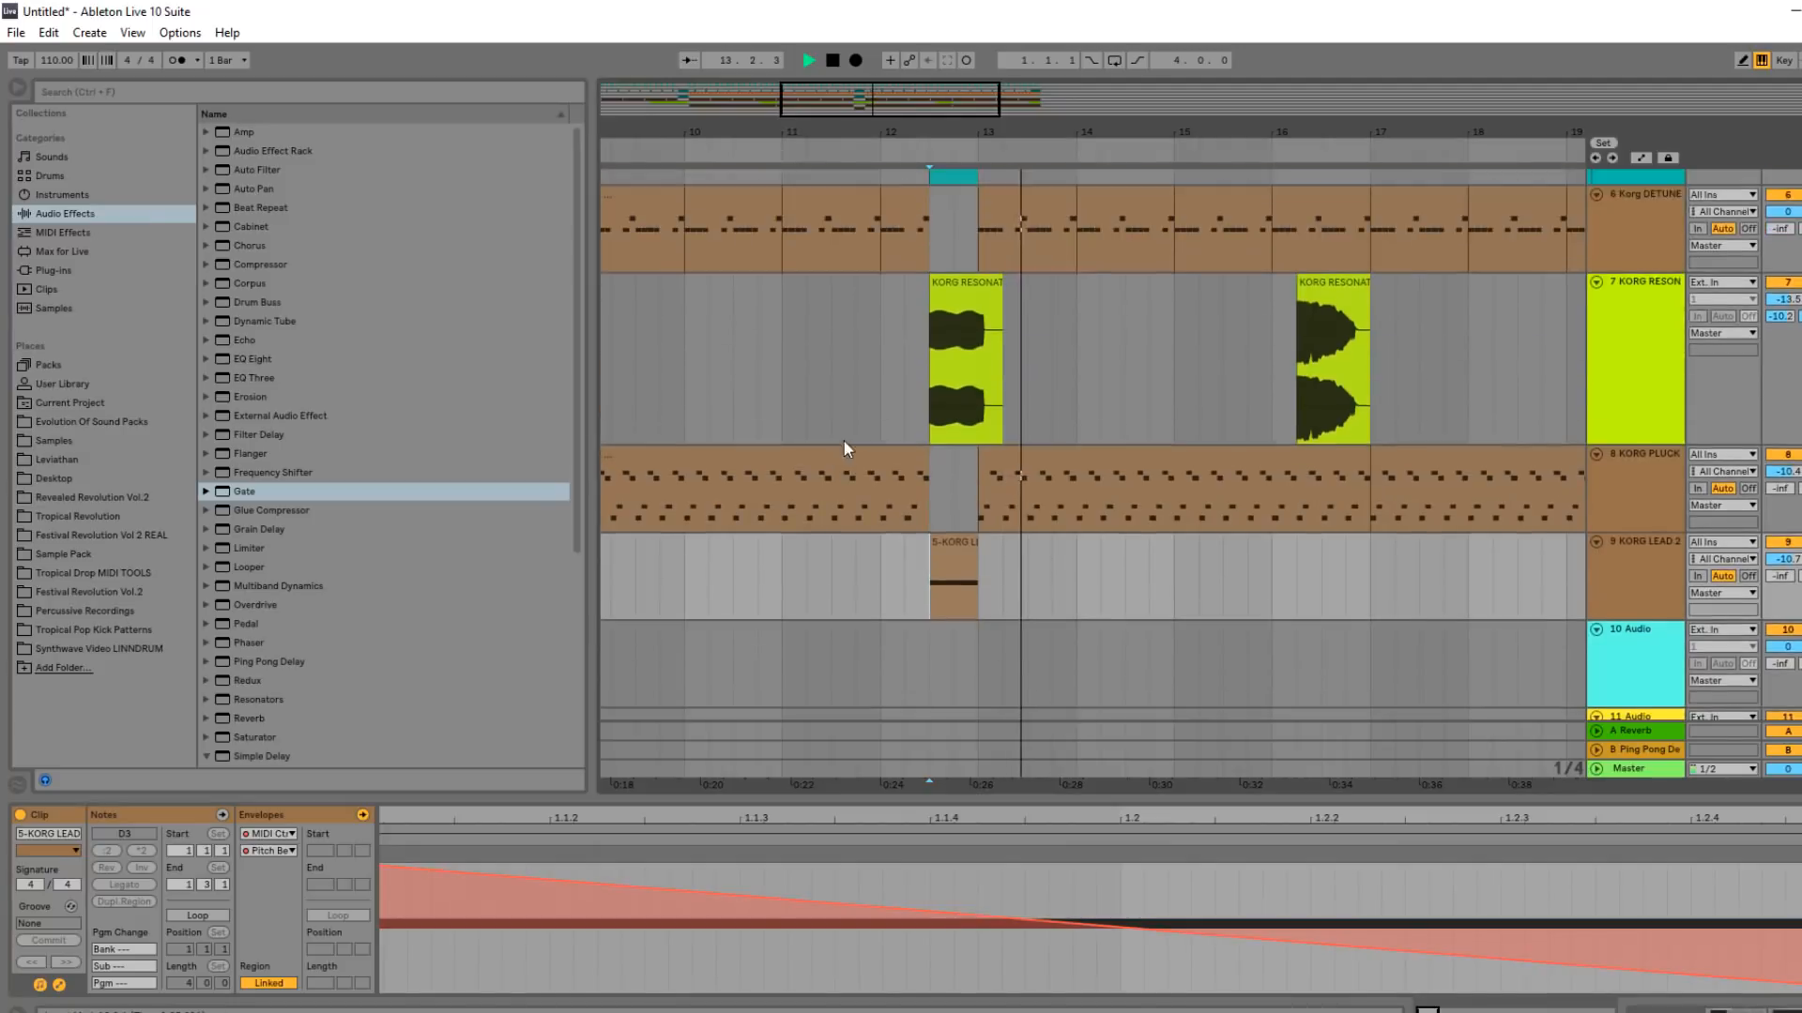
{"action": "key", "text": "space"}
Play the arrangement through the fill into bar 13 and check the lead clip's pitch bend drop against the other tracks.
{"action": "left_click_drag", "start_coordinate": [912, 137], "coordinate": [912, 113]}
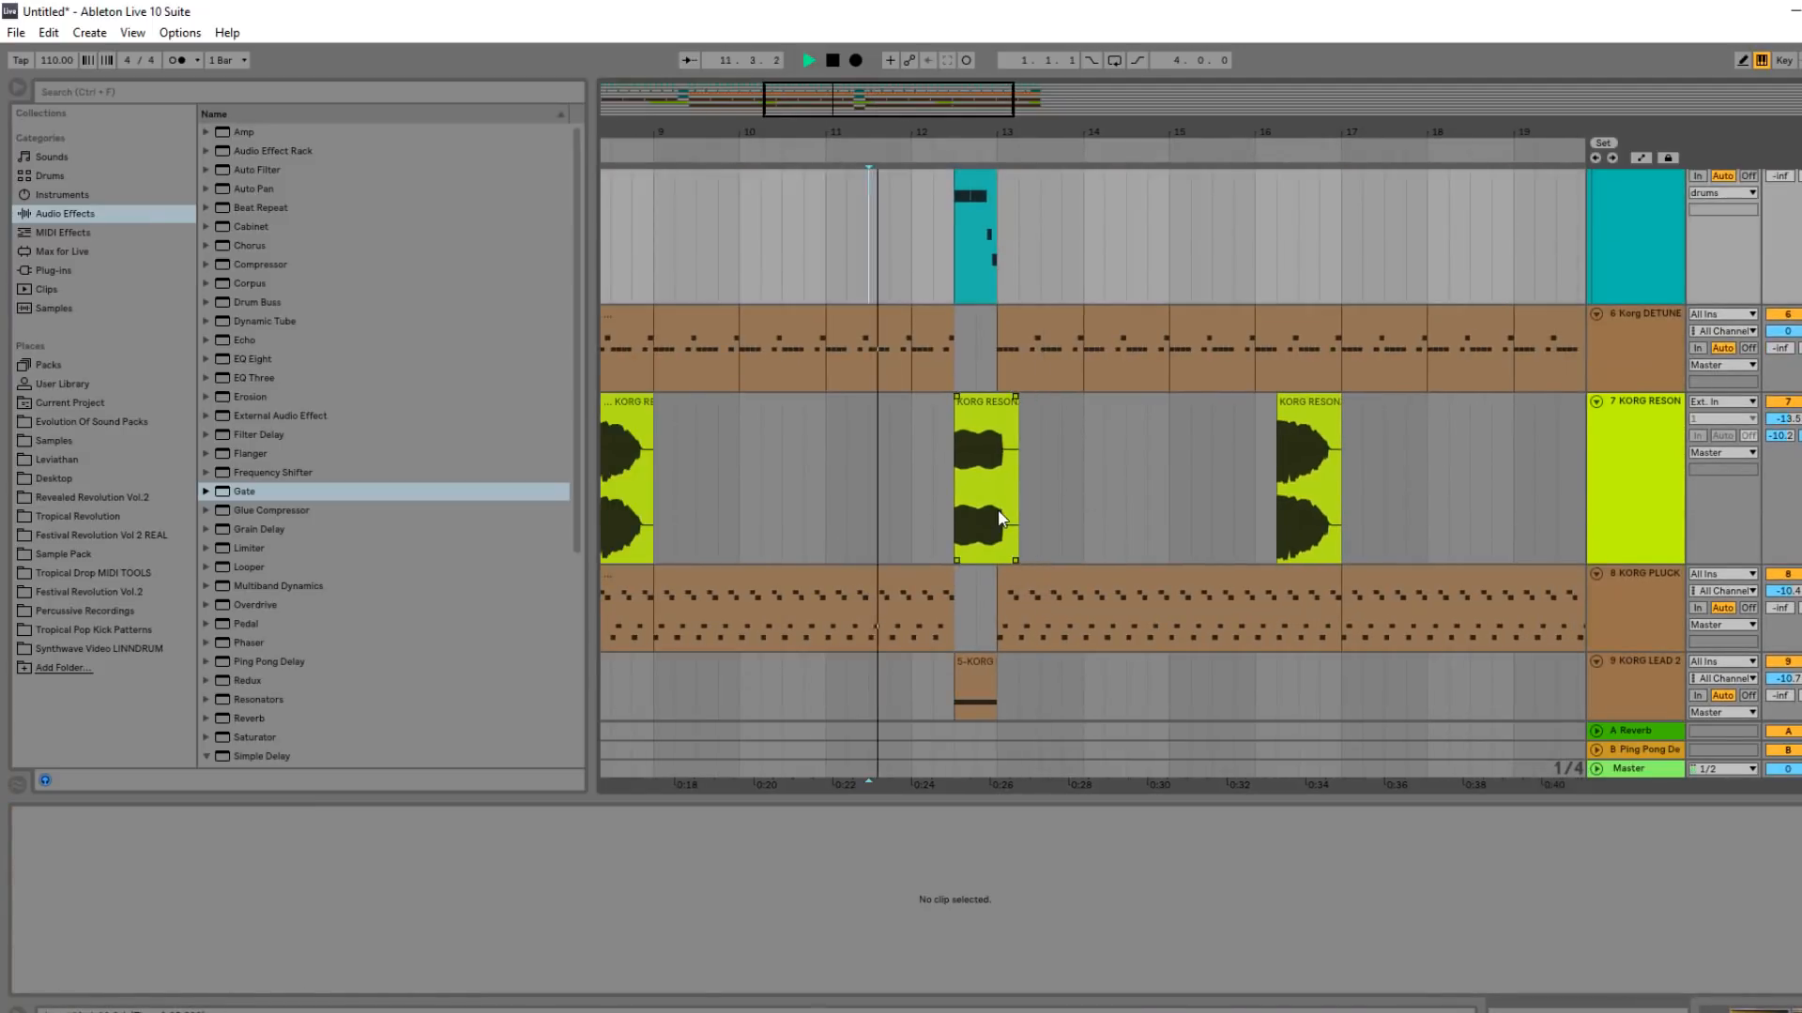
{"action": "scroll", "coordinate": [1098, 507], "scroll_direction": "down", "scroll_amount": 4}
{"action": "left_click", "coordinate": [976, 472]}
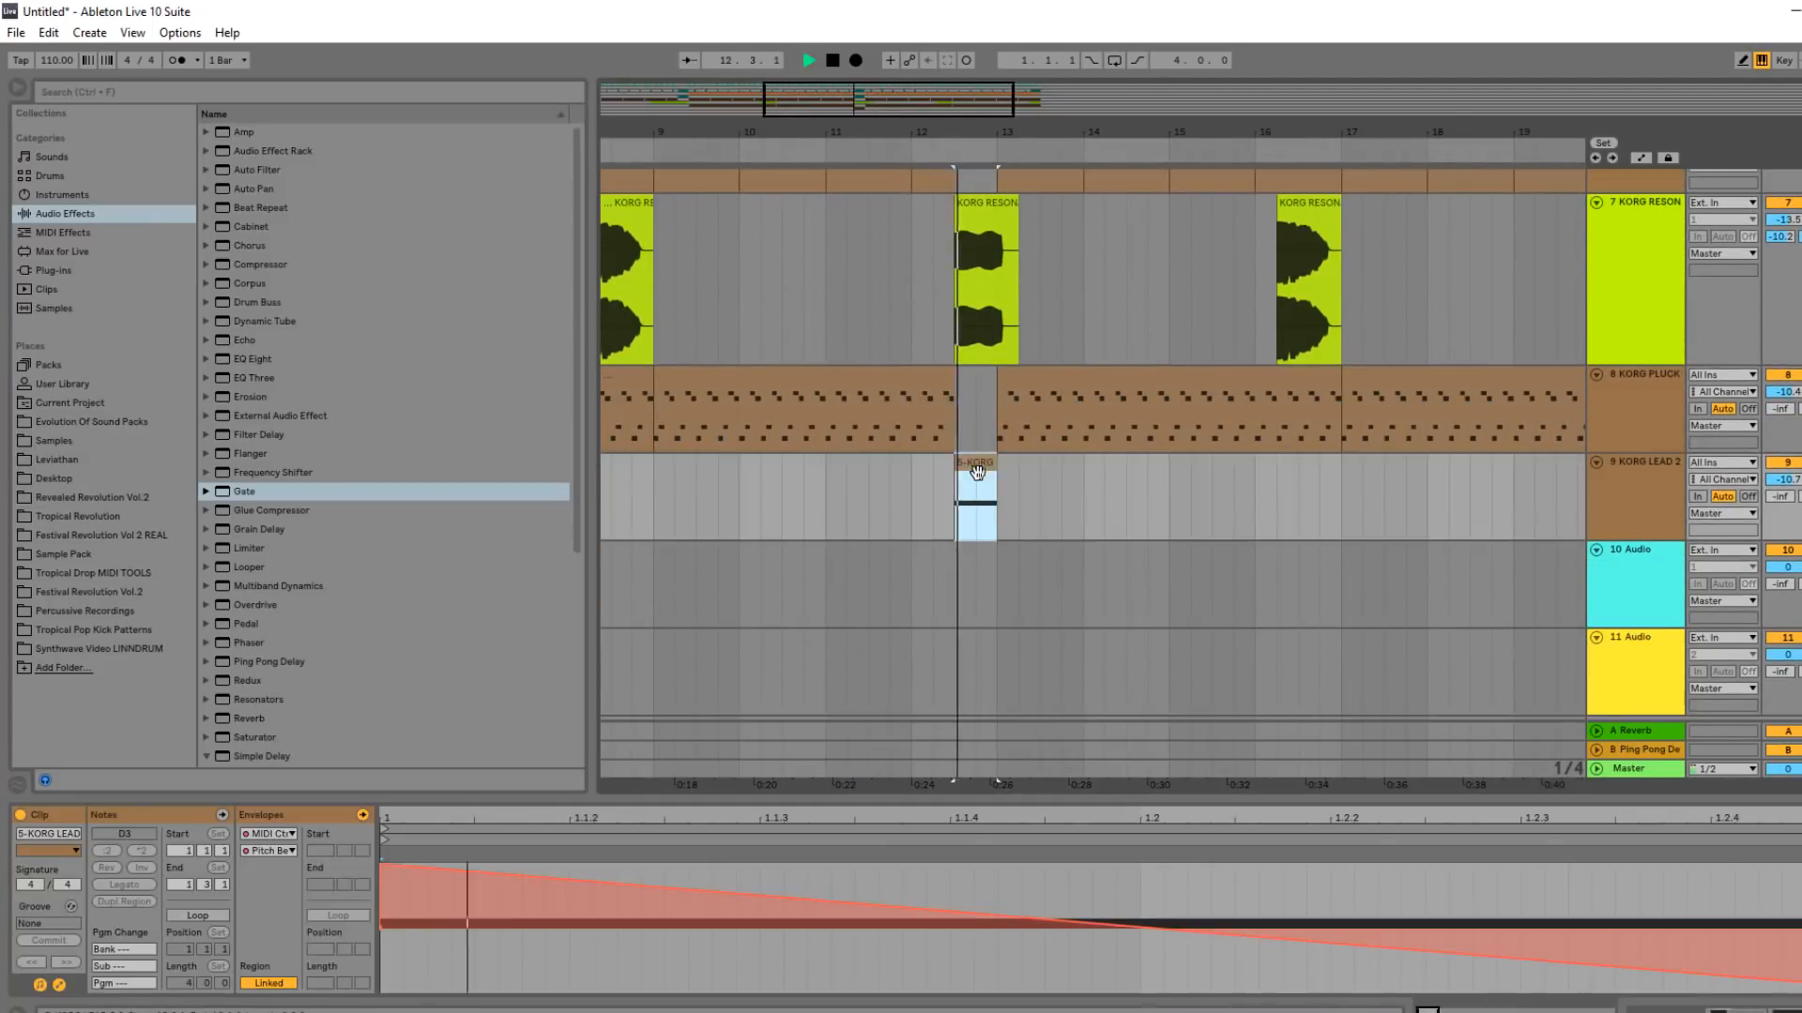
{"action": "left_click_drag", "start_coordinate": [925, 121], "coordinate": [968, 113]}
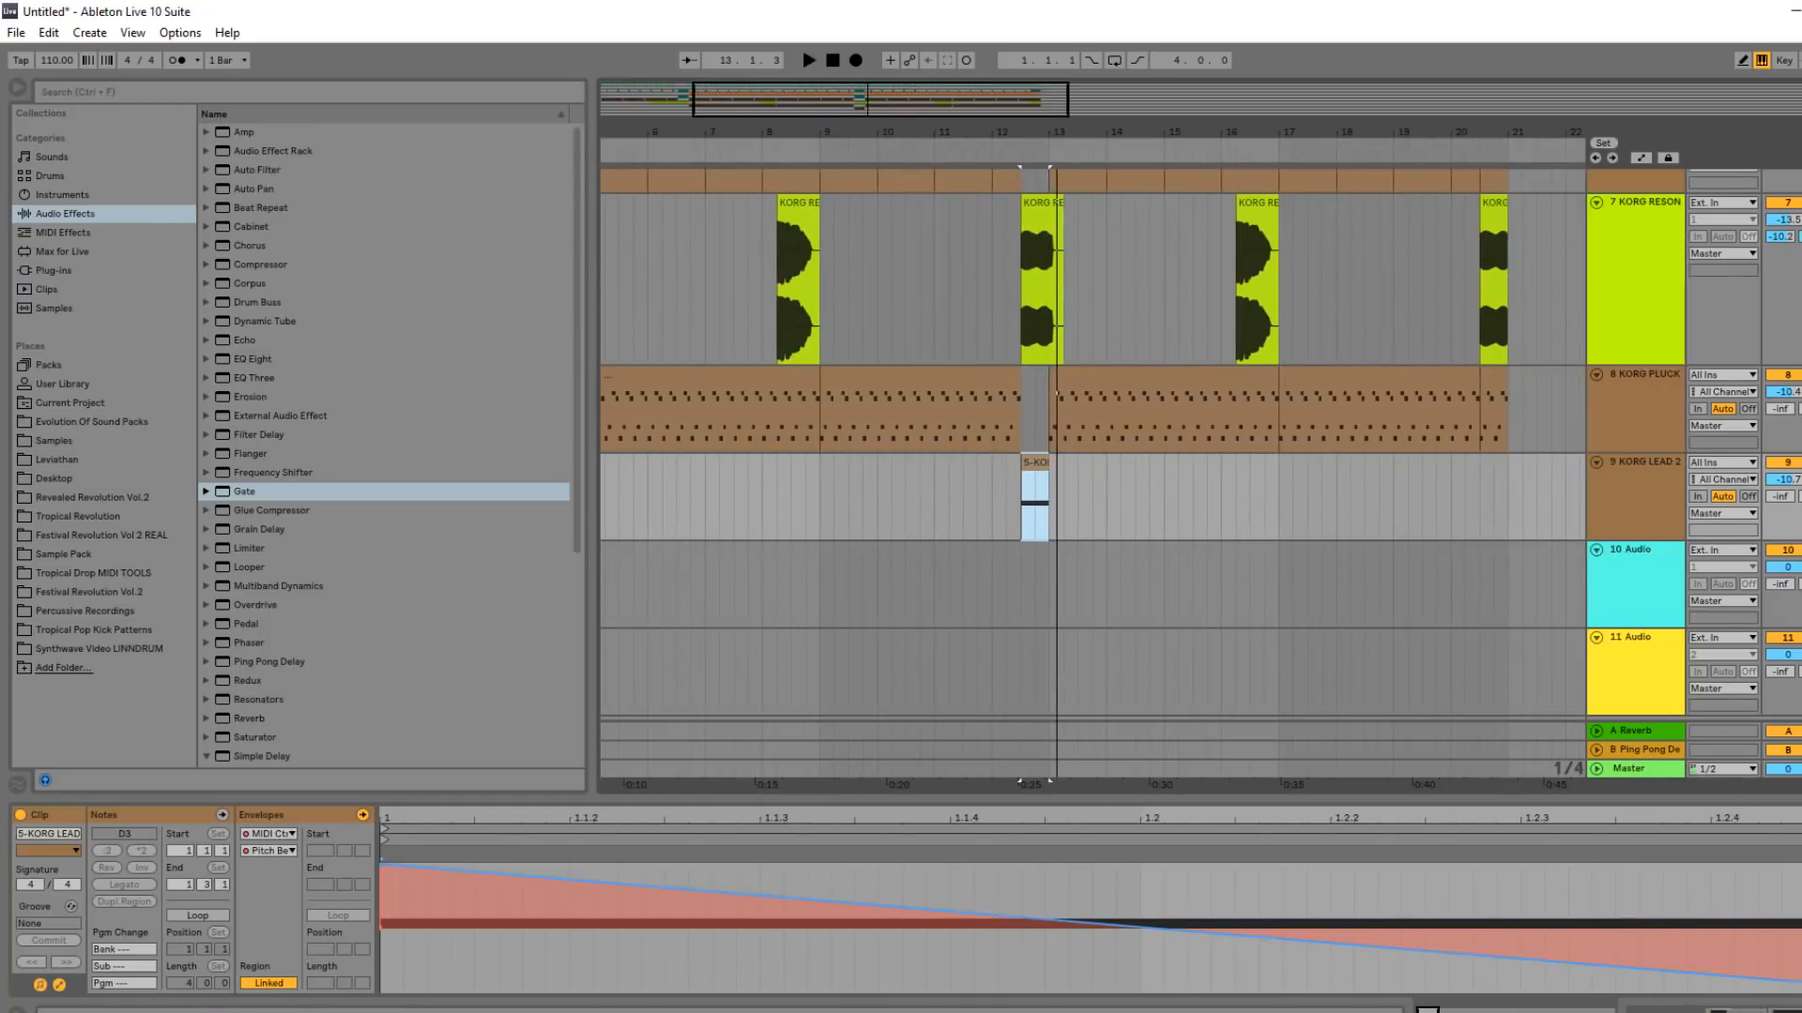
{"action": "left_click", "coordinate": [1089, 924]}
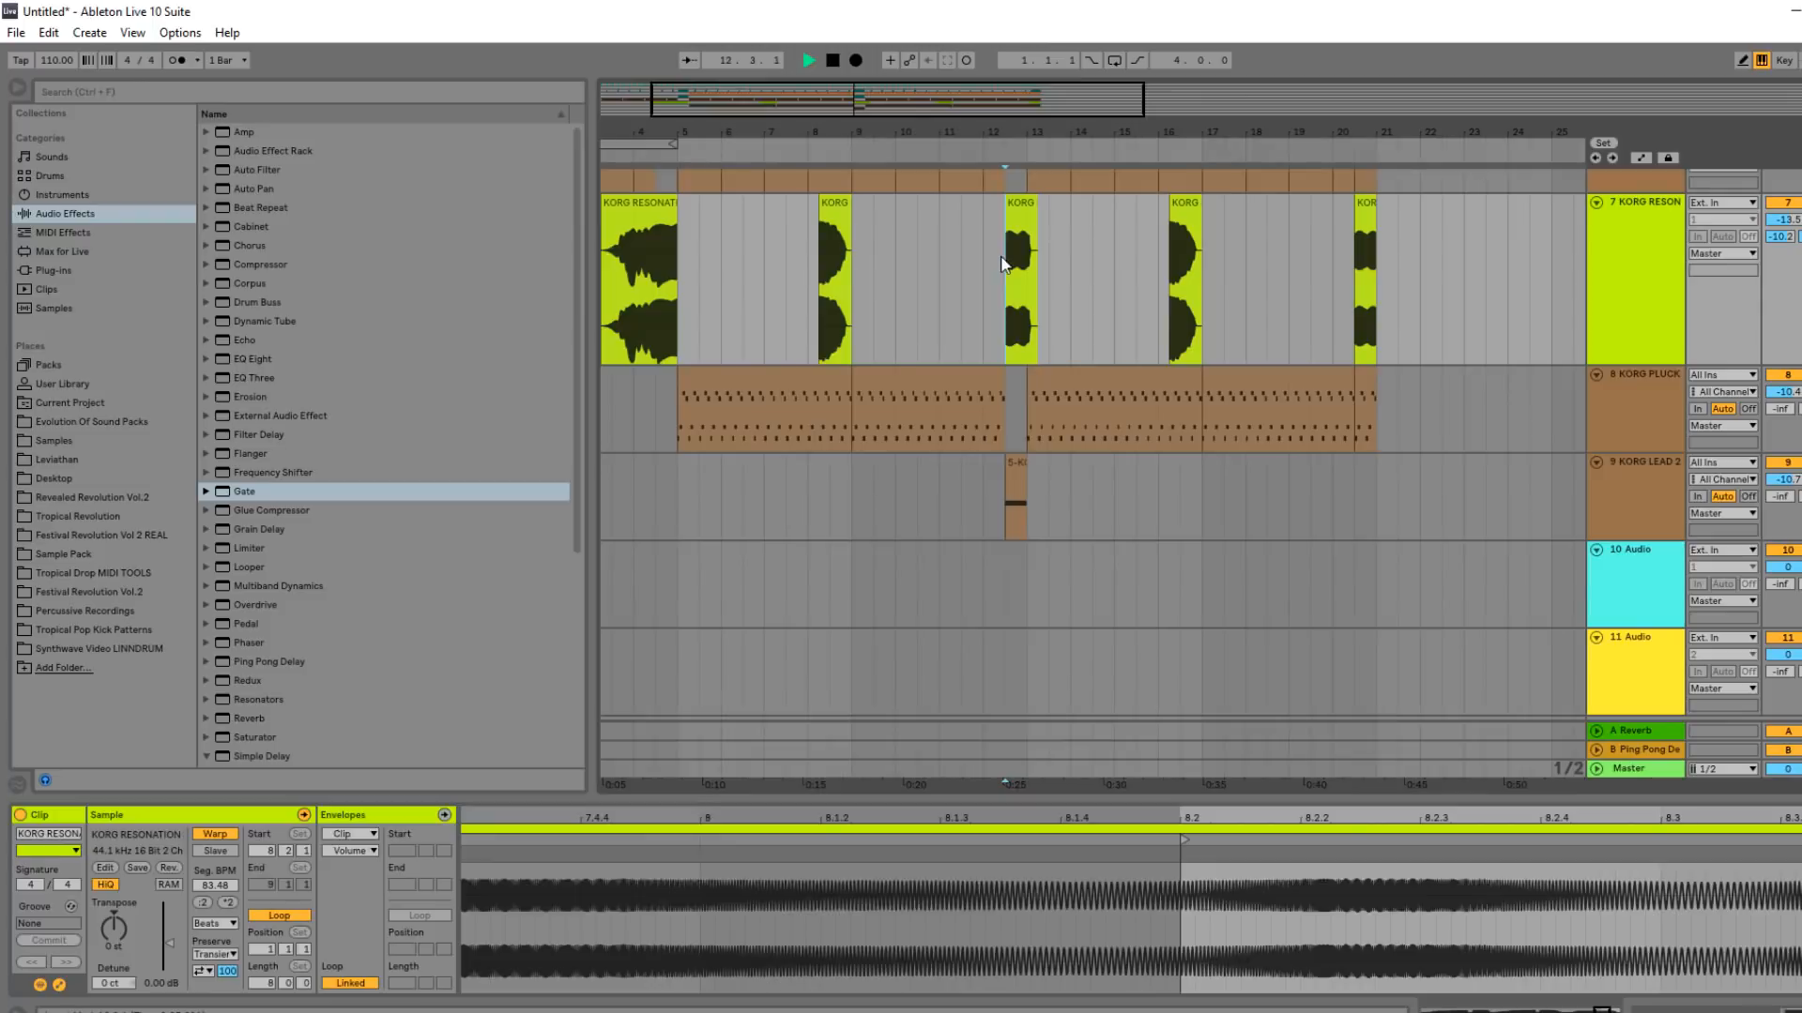
{"action": "left_click_drag", "start_coordinate": [982, 105], "coordinate": [1068, 103]}
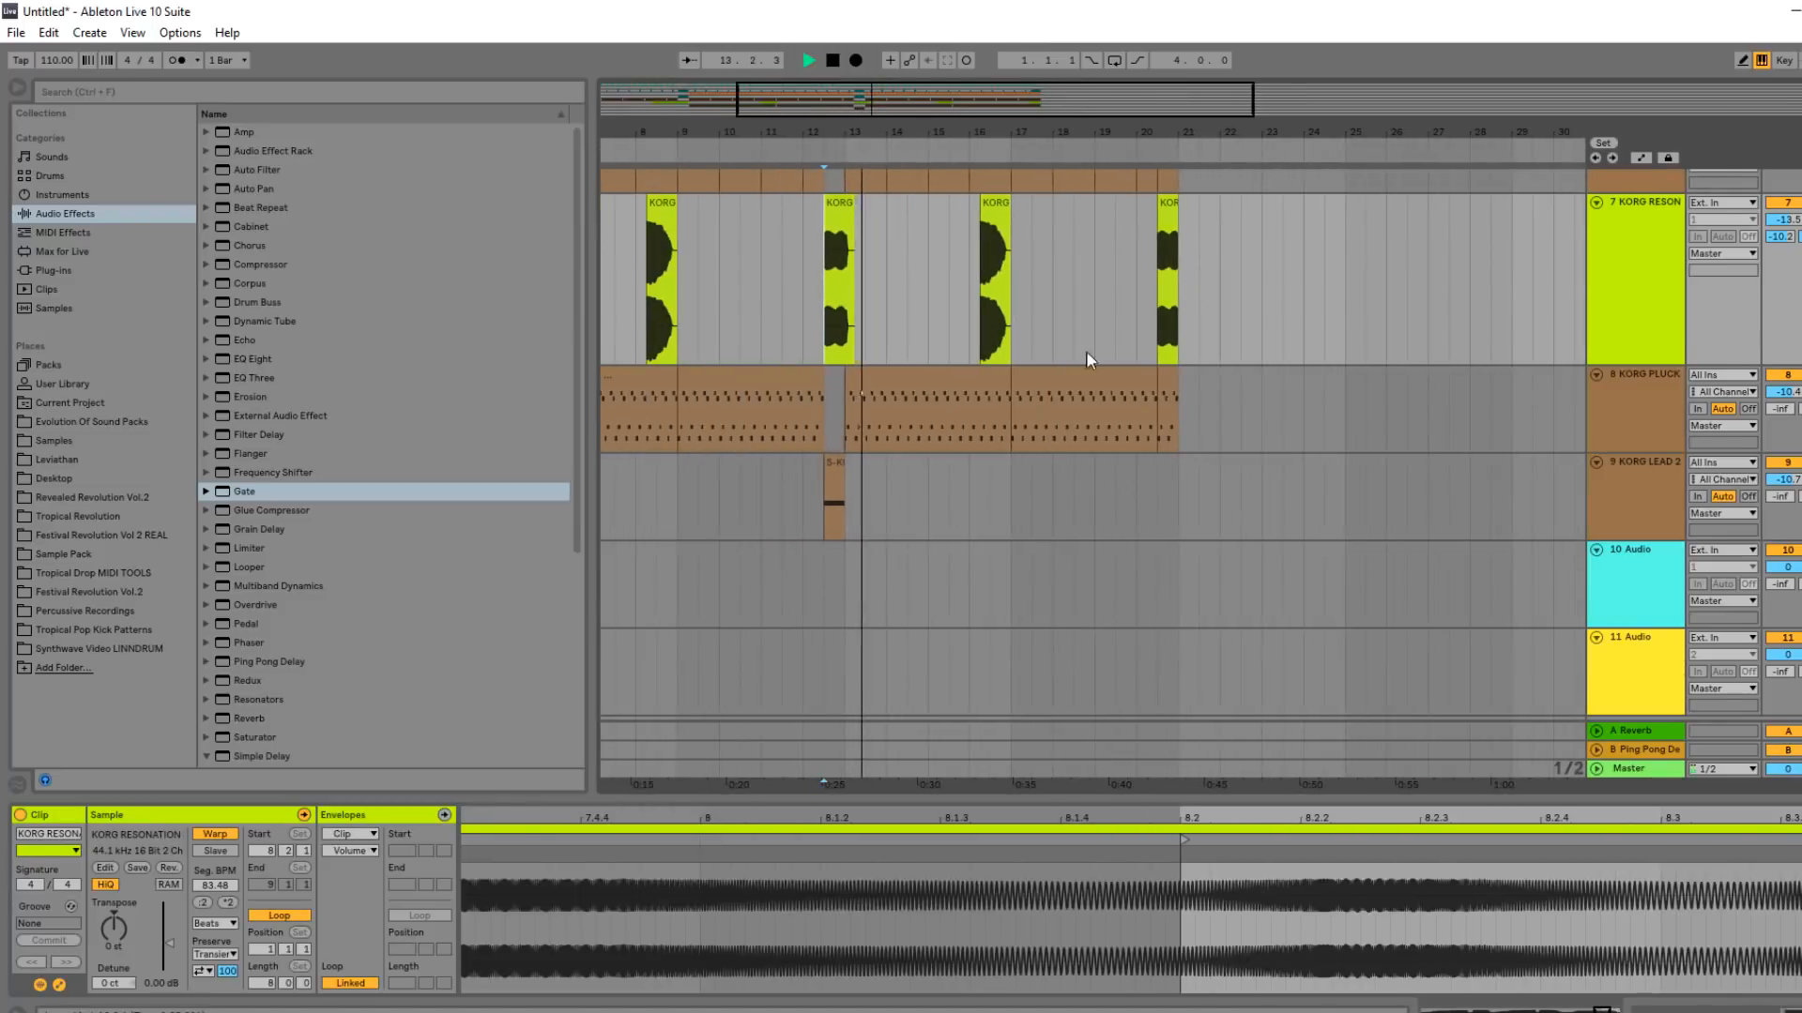
{"action": "scroll", "coordinate": [1056, 469], "scroll_direction": "up", "scroll_amount": 3}
{"action": "scroll", "coordinate": [1041, 486], "scroll_direction": "down", "scroll_amount": 2}
{"action": "left_click", "coordinate": [834, 525]}
{"action": "key", "text": "space"}
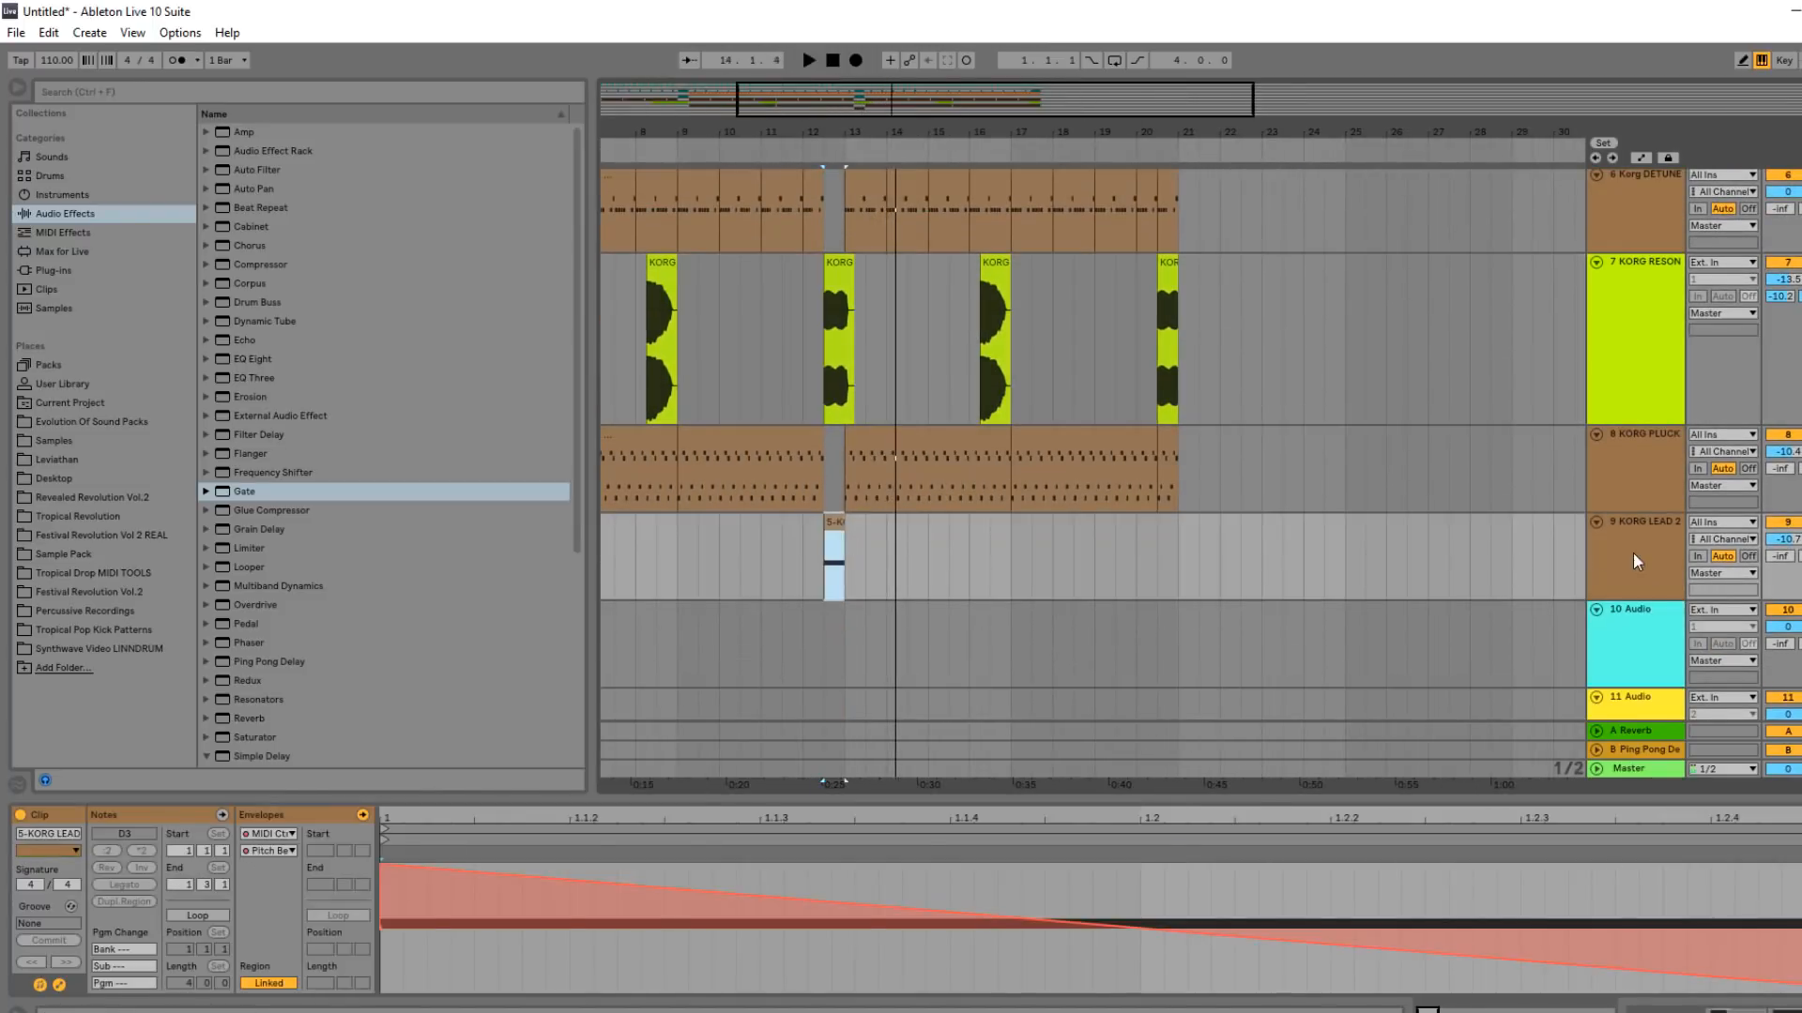
On the KORG LEAD 2 track, enable EQ Eight band 8 as a high cut and lower its frequency to 30 Hz.
{"action": "double_click", "coordinate": [1637, 560]}
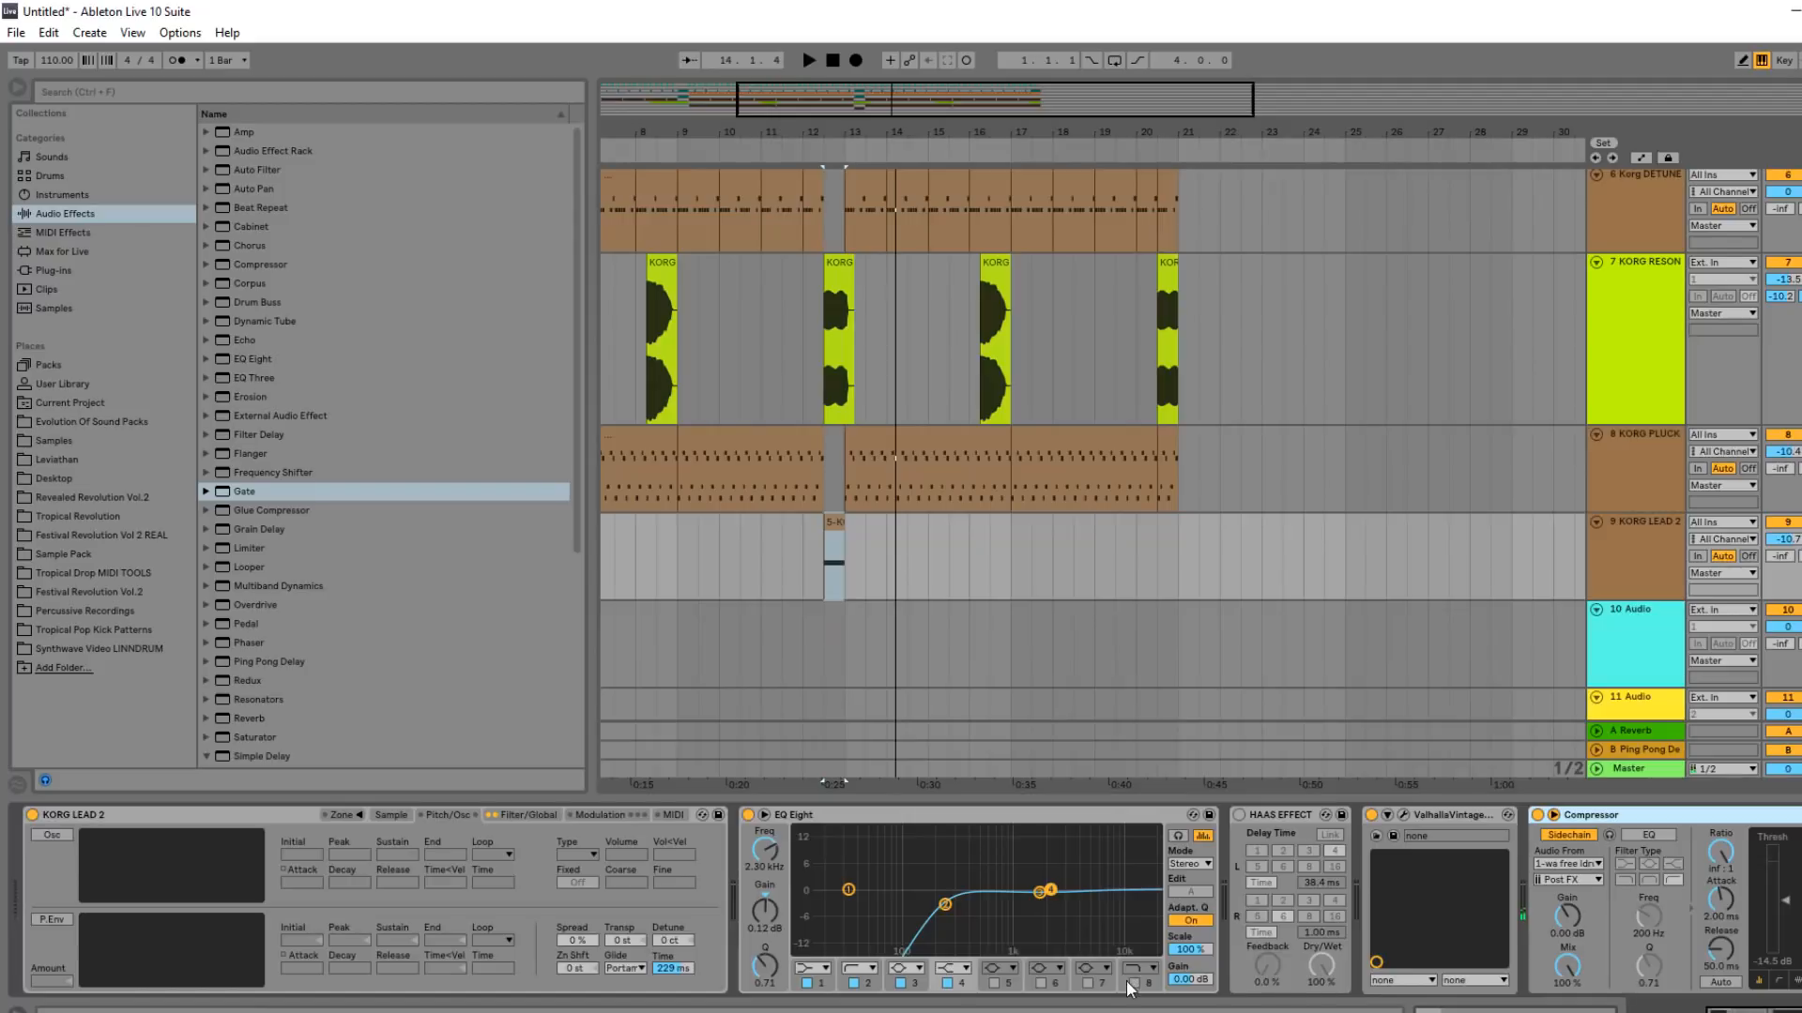
{"action": "left_click", "coordinate": [1129, 985]}
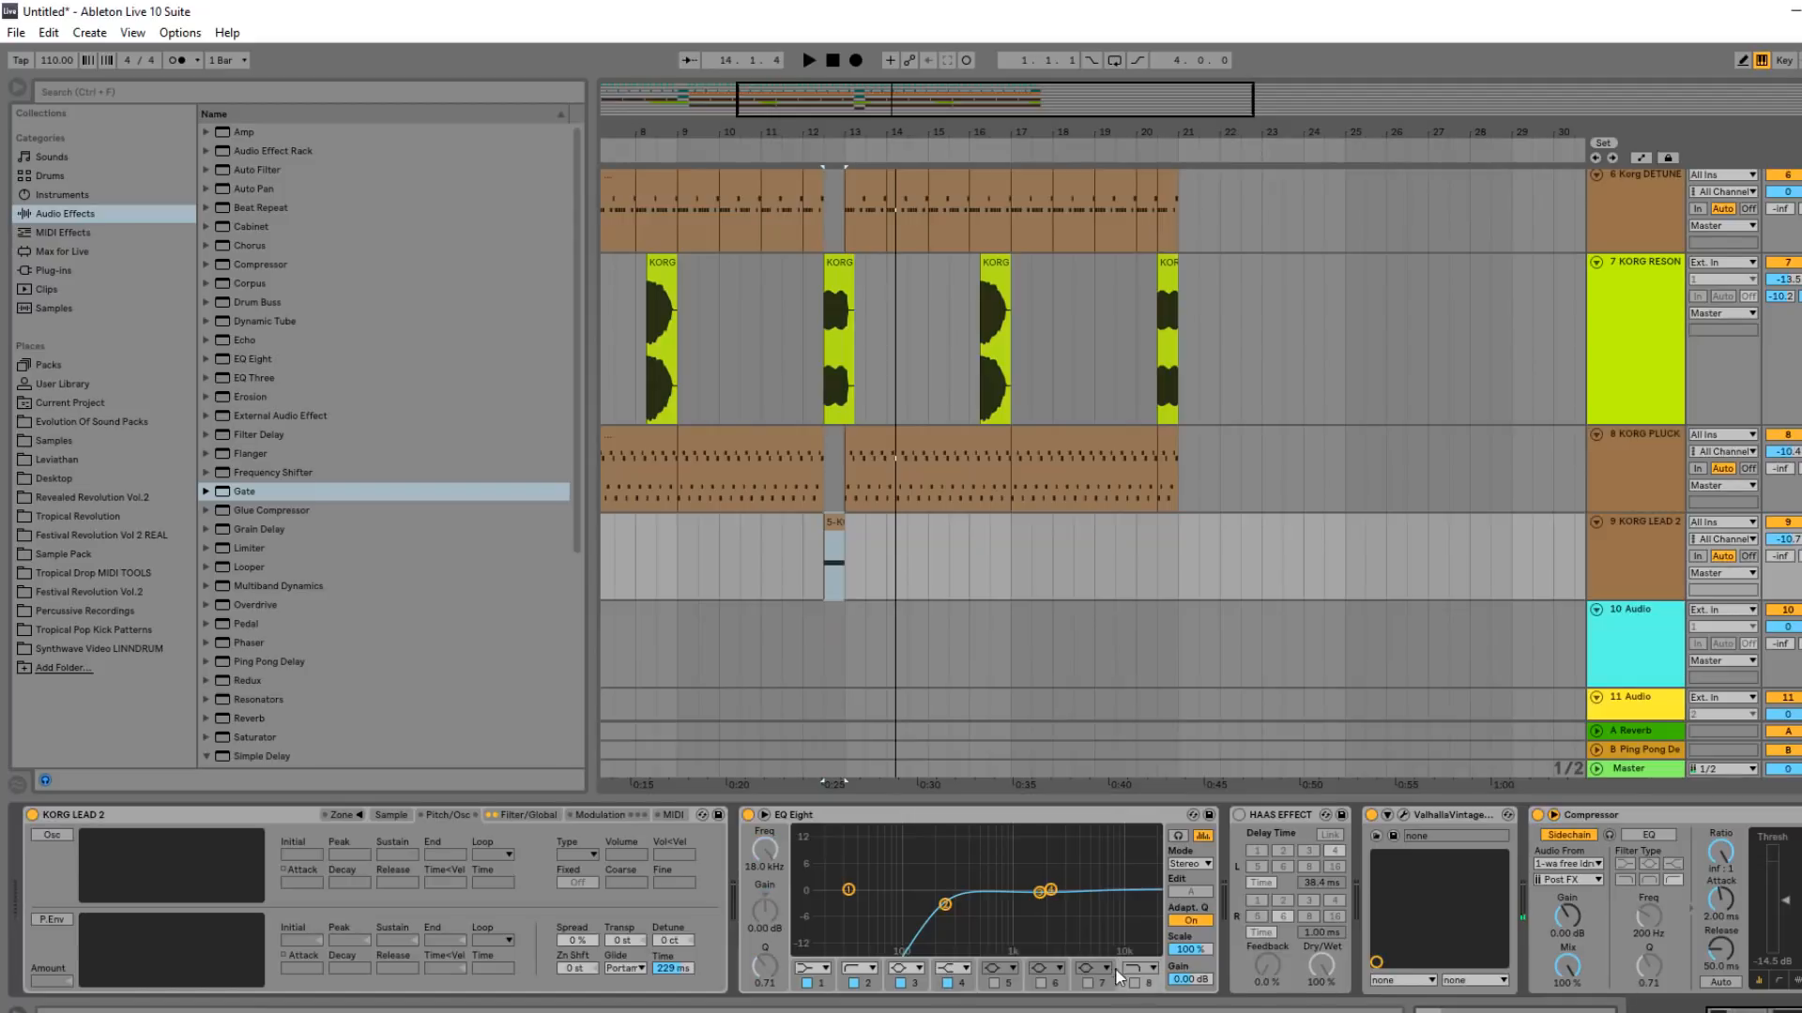
{"action": "left_click", "coordinate": [818, 544]}
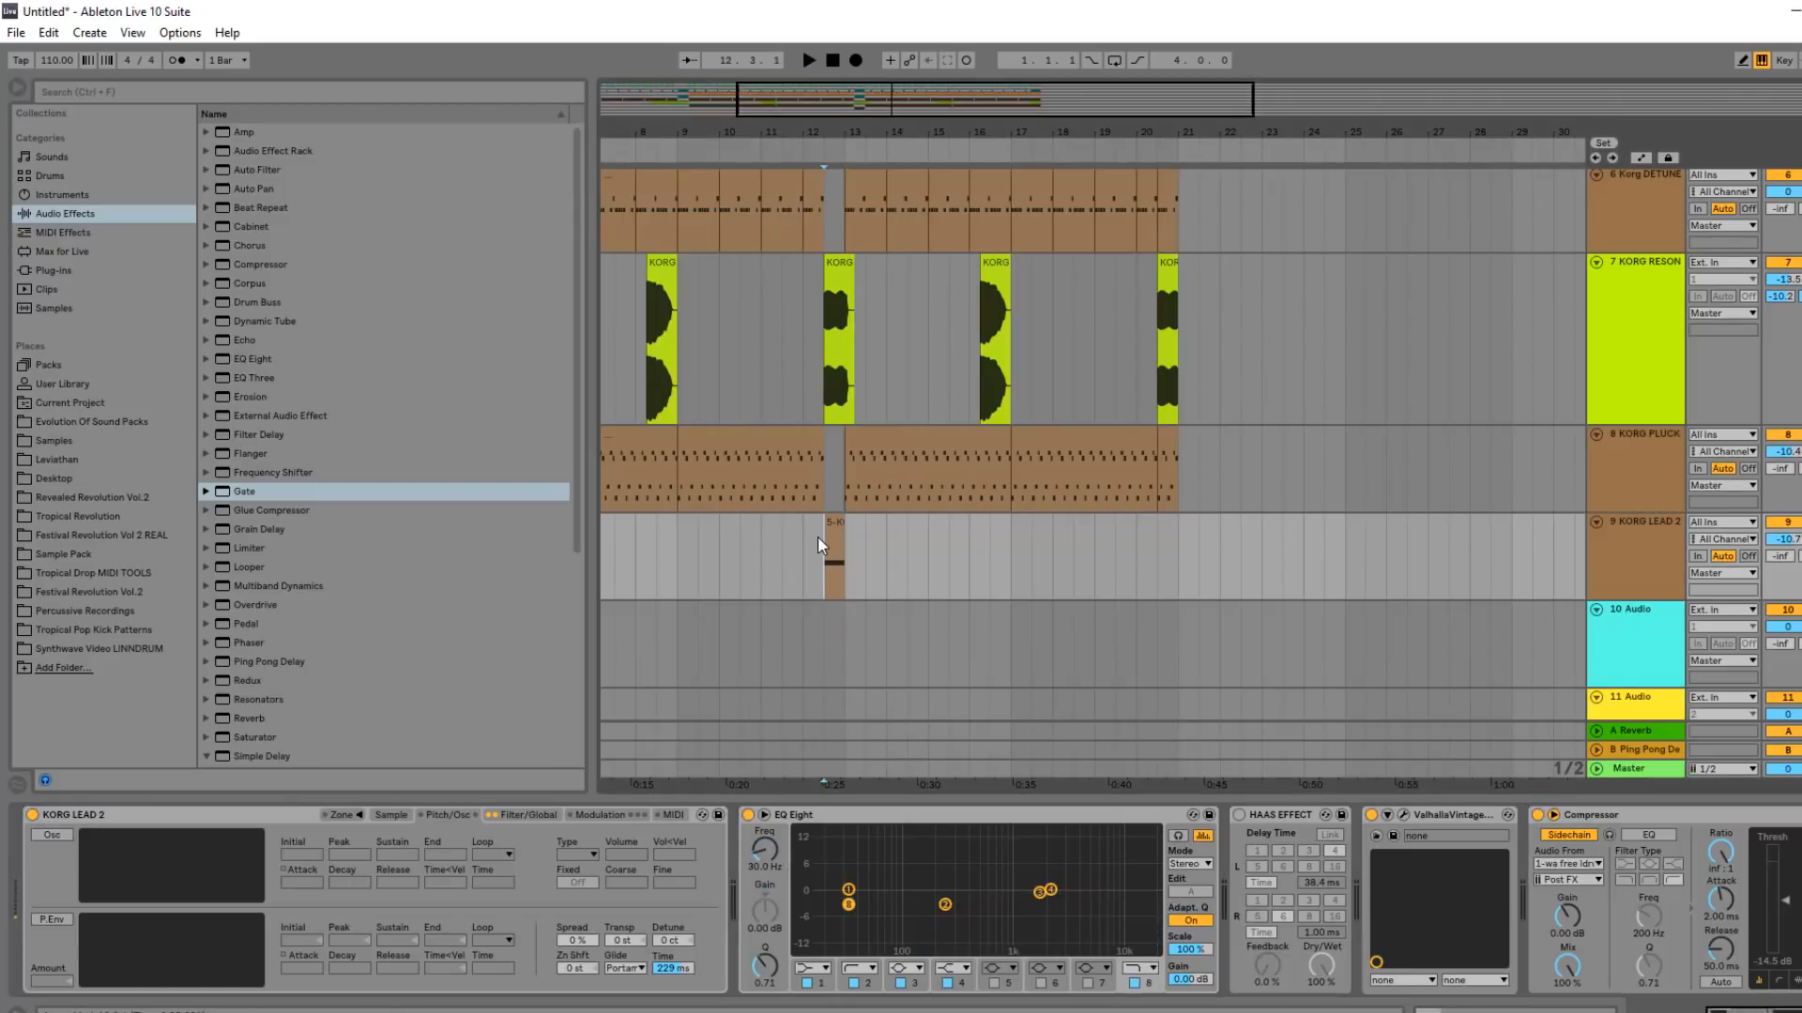
Automate the lead's band 8 frequency to rise from 12.3 to bar 13, drop back at bar 13, and rise again until bar 21.
{"action": "left_click", "coordinate": [1642, 157]}
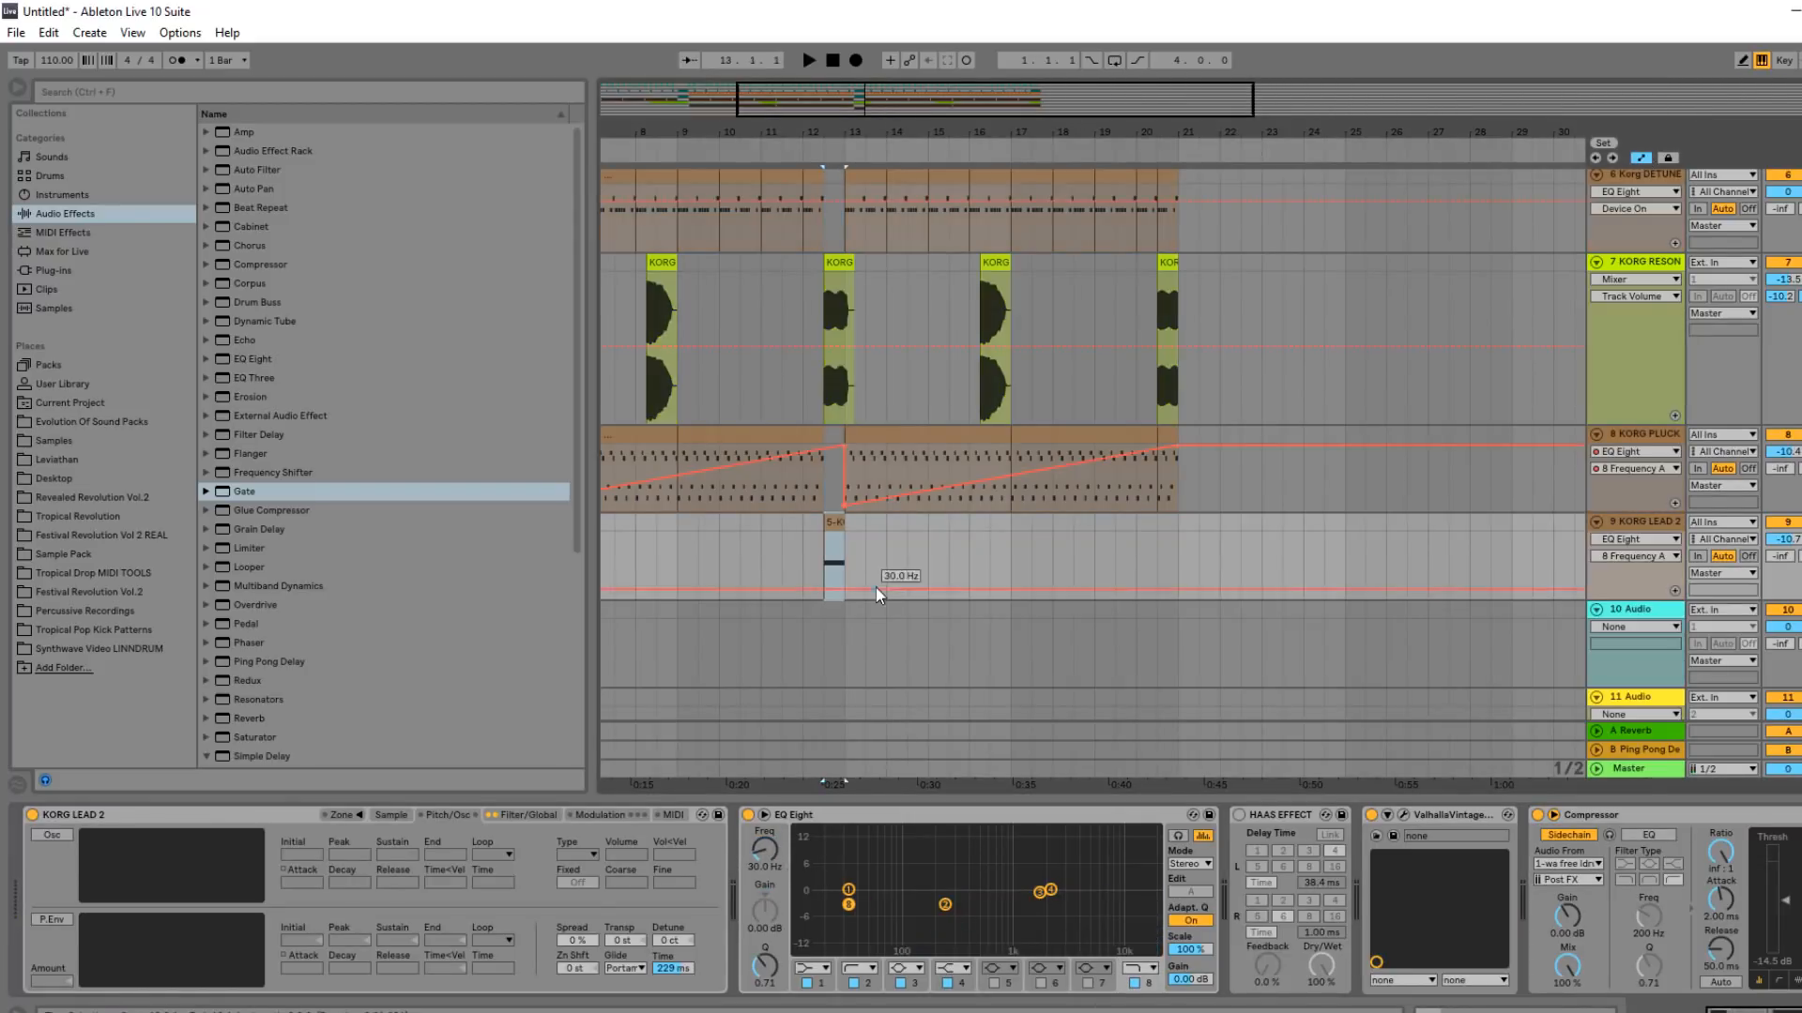
{"action": "left_click", "coordinate": [822, 589]}
{"action": "key", "text": "space"}
{"action": "left_click_drag", "start_coordinate": [841, 588], "coordinate": [839, 532]}
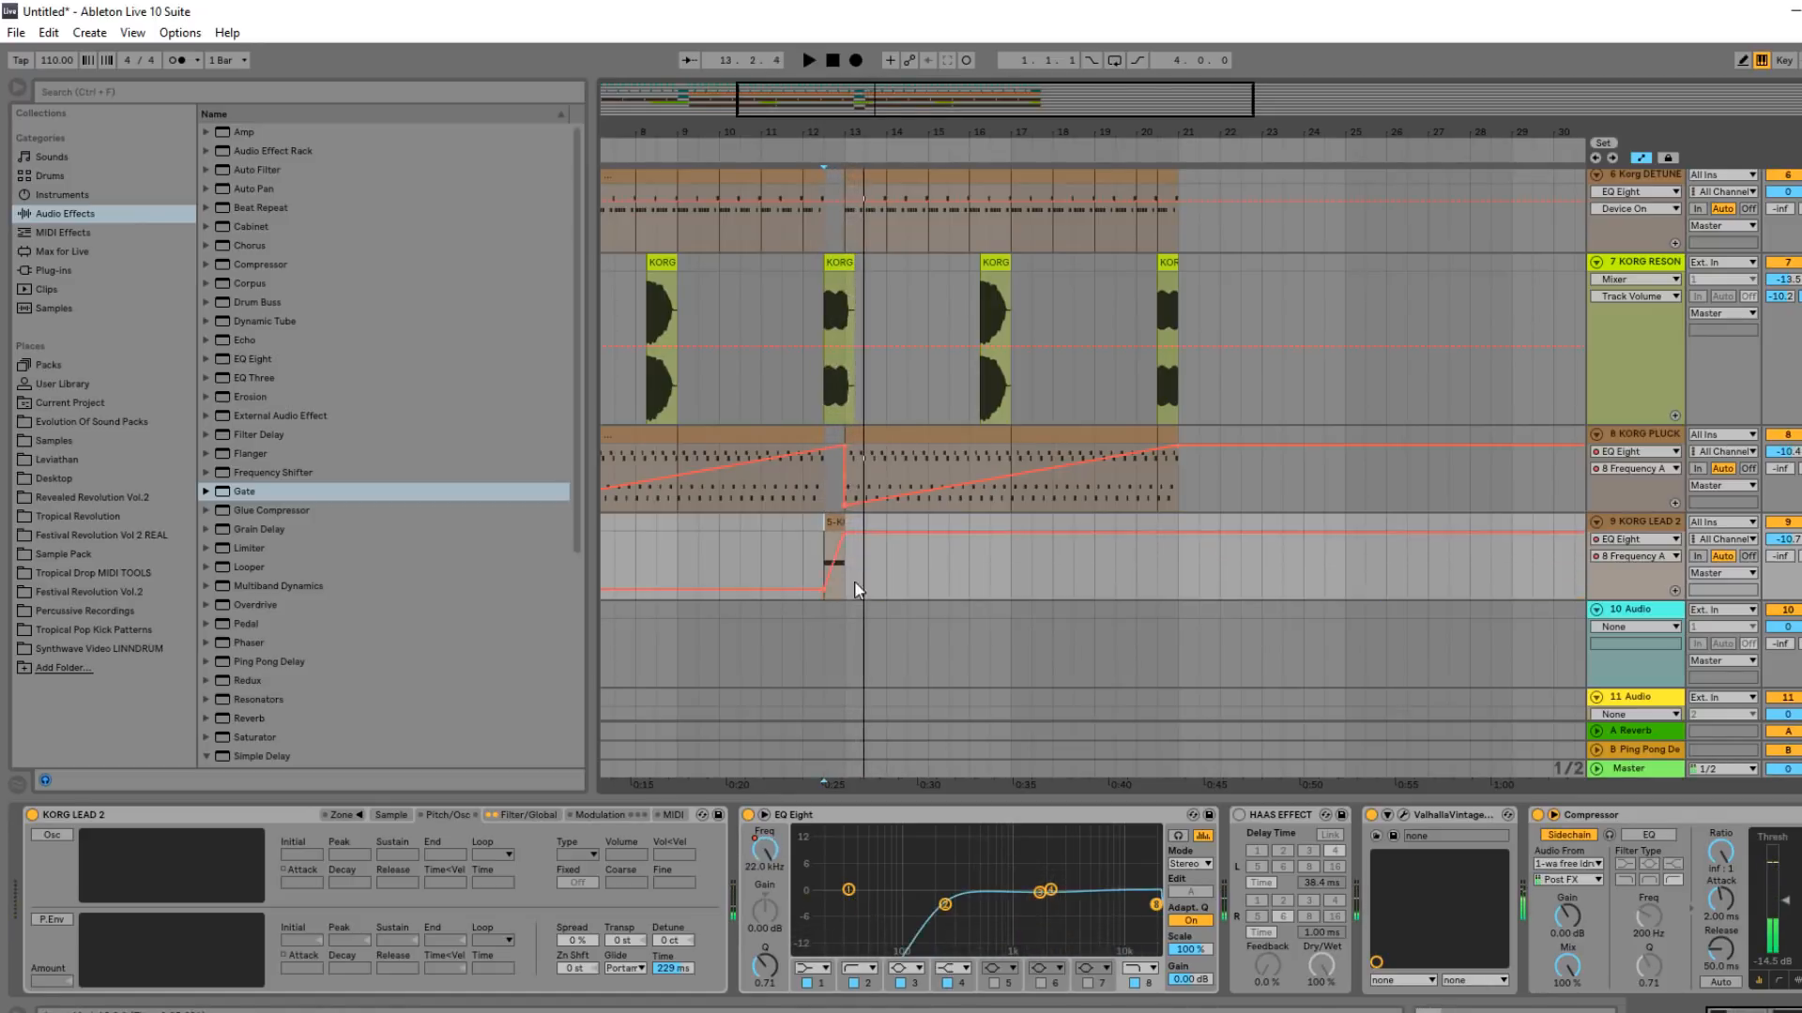
{"action": "left_click_drag", "start_coordinate": [861, 540], "coordinate": [829, 582]}
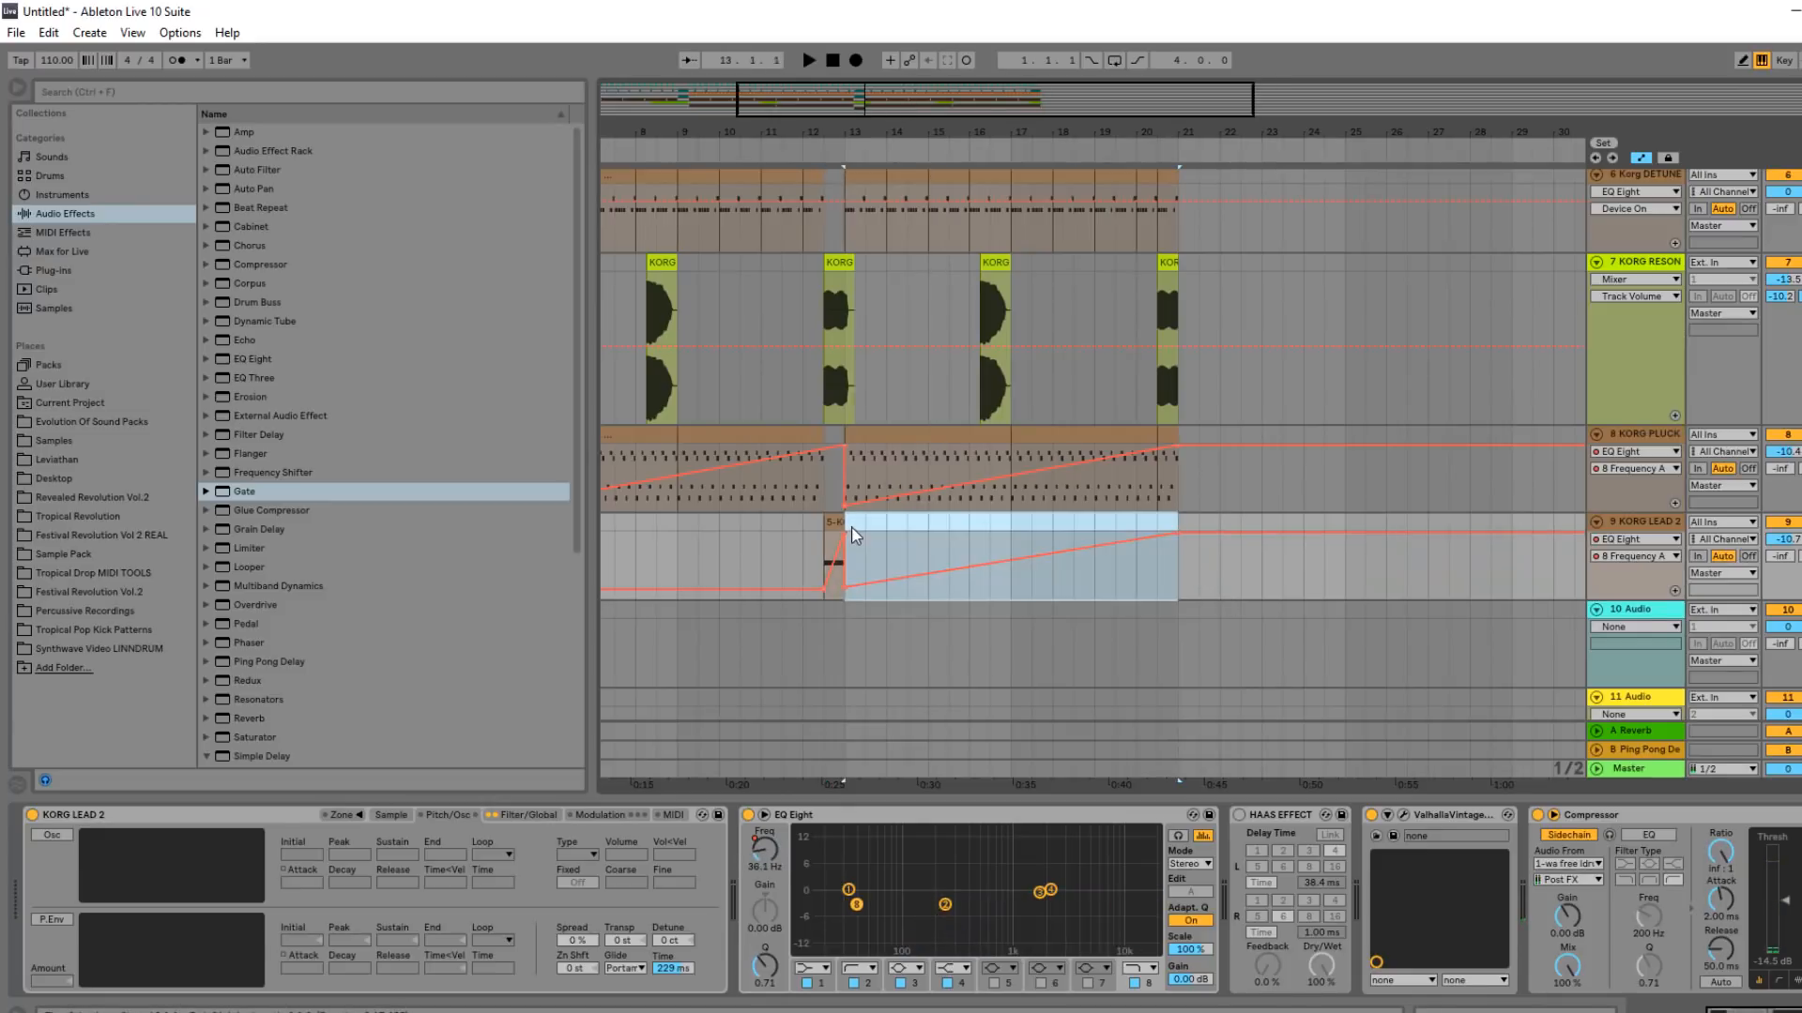
Fill the lead track's eight-bar clip at bar 13 with one sustained G2 note.
{"action": "left_click", "coordinate": [853, 527]}
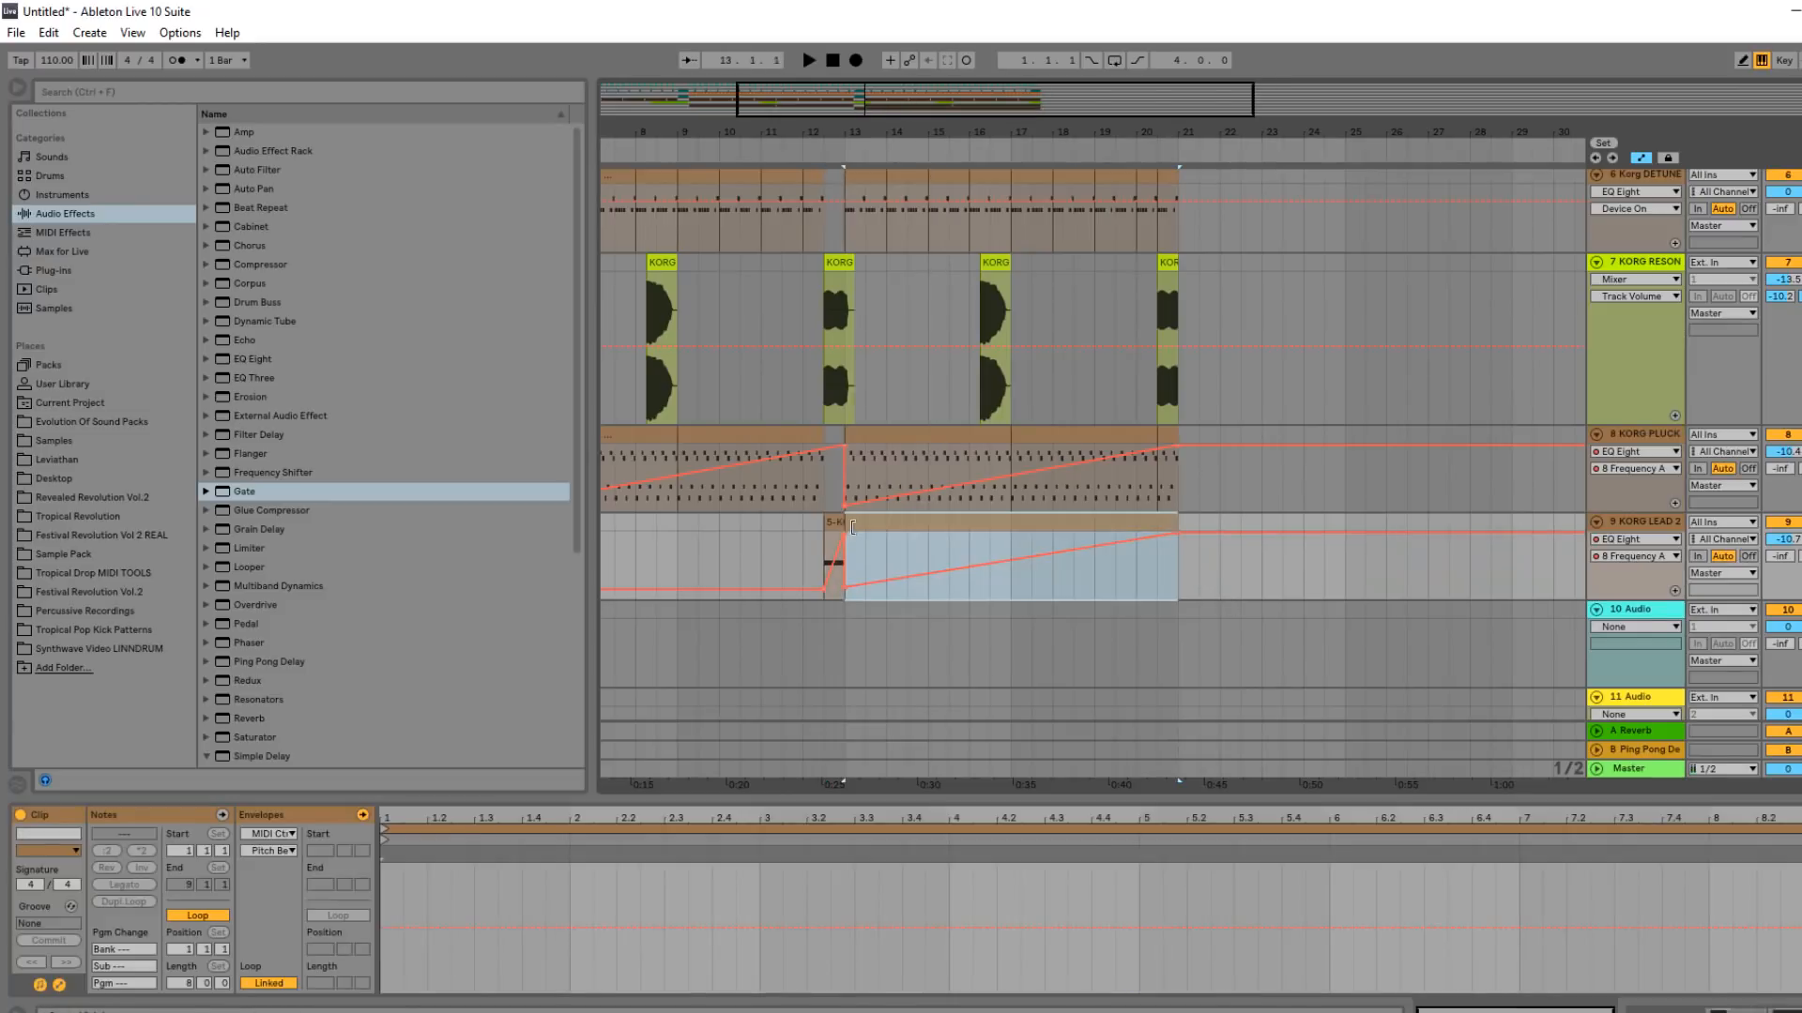
{"action": "double_click", "coordinate": [41, 986]}
{"action": "left_click_drag", "start_coordinate": [552, 800], "coordinate": [552, 476]}
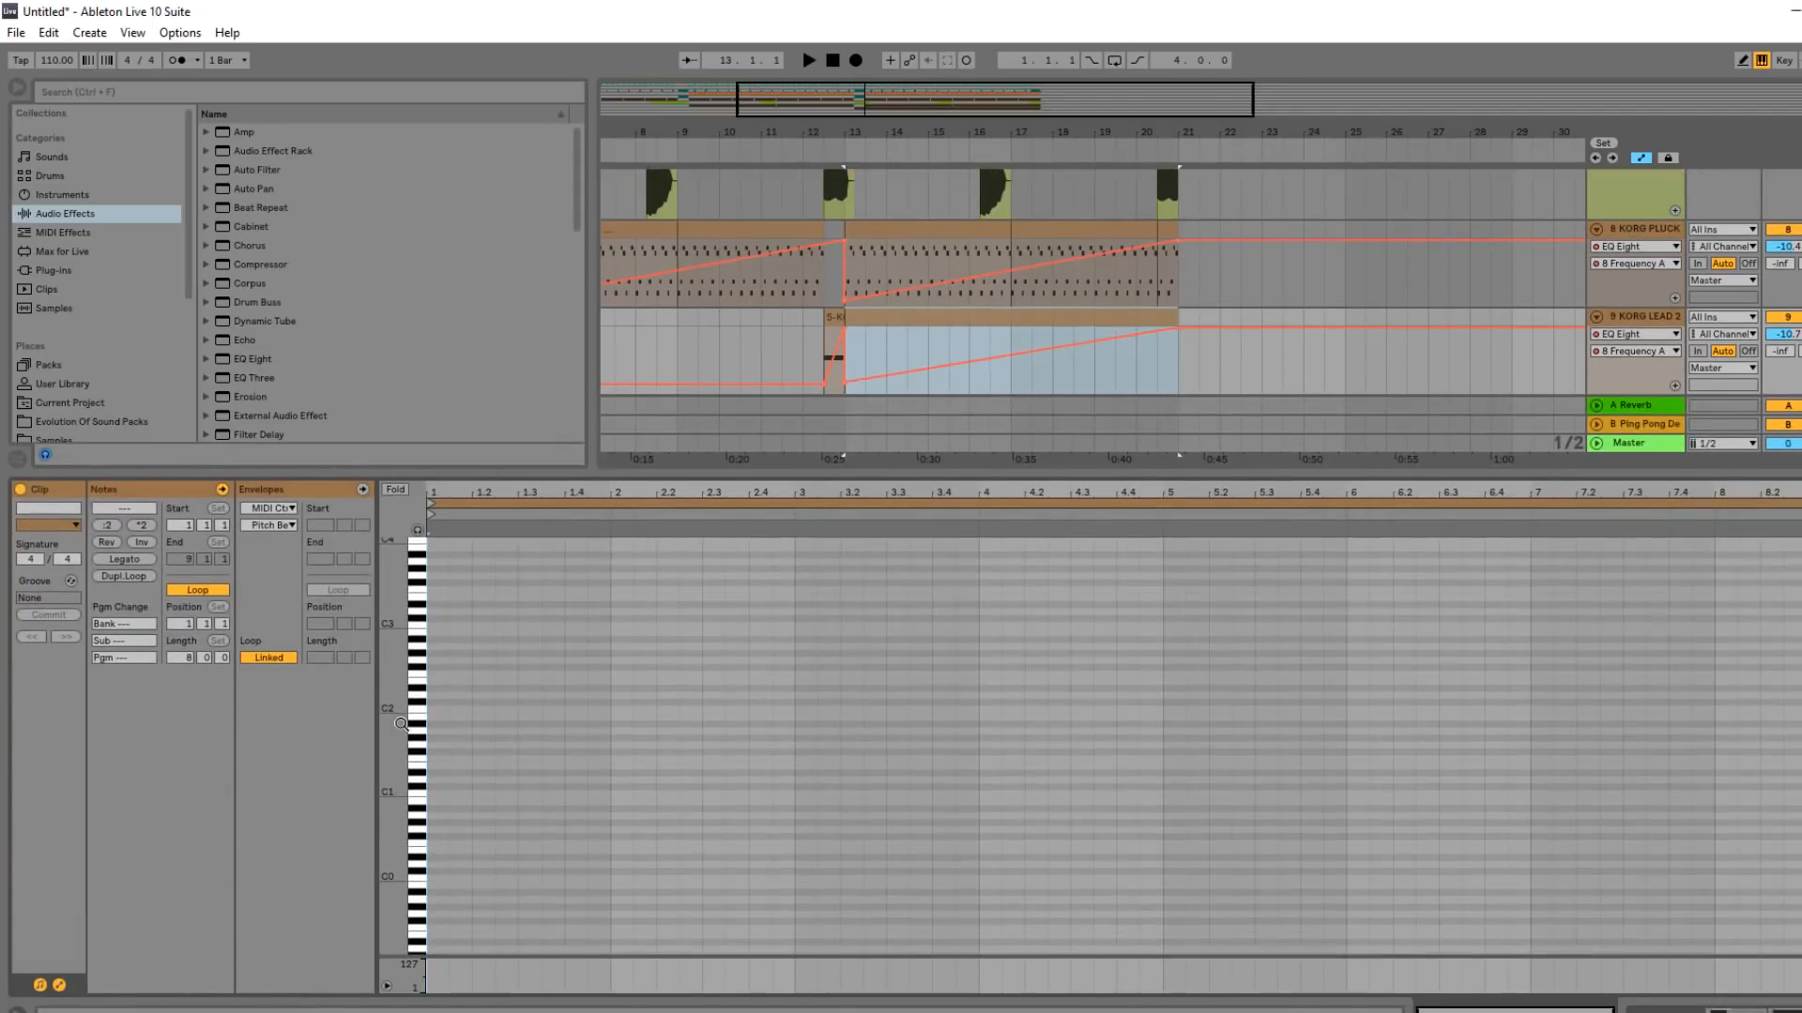
{"action": "double_click", "coordinate": [435, 798]}
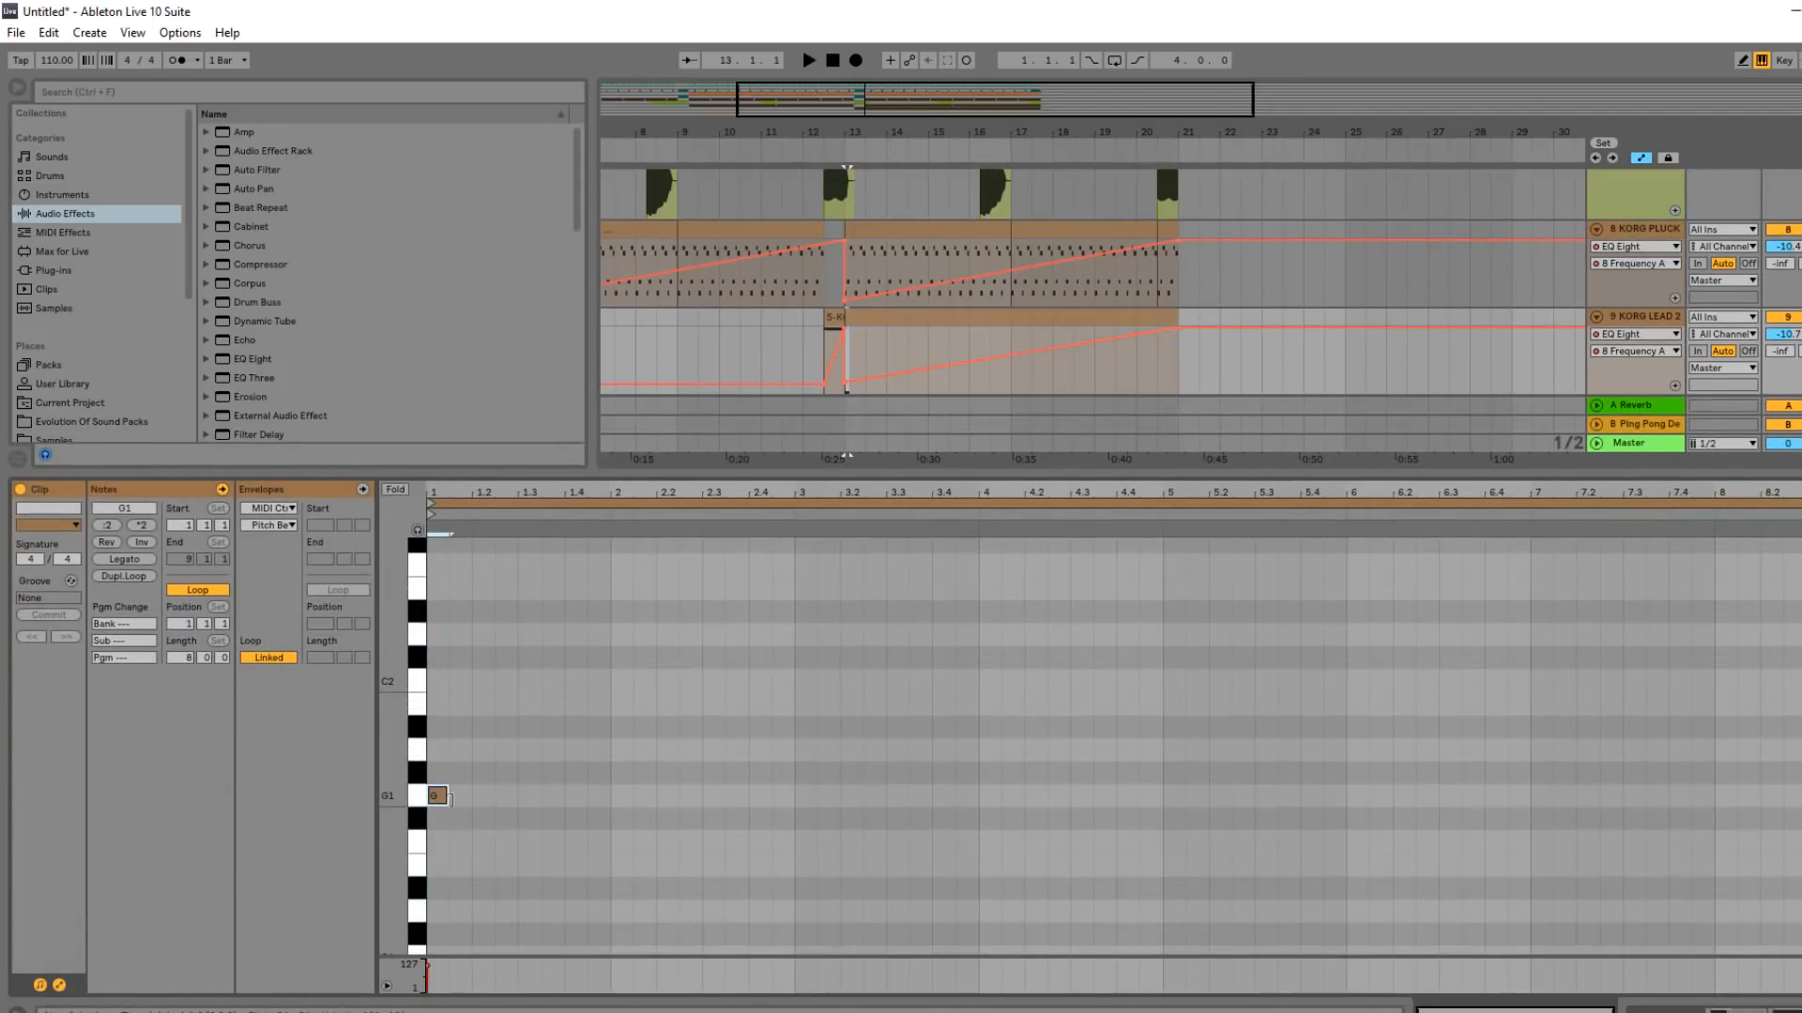
{"action": "left_click_drag", "start_coordinate": [451, 798], "coordinate": [1742, 821]}
{"action": "key", "text": "shift+Up"}
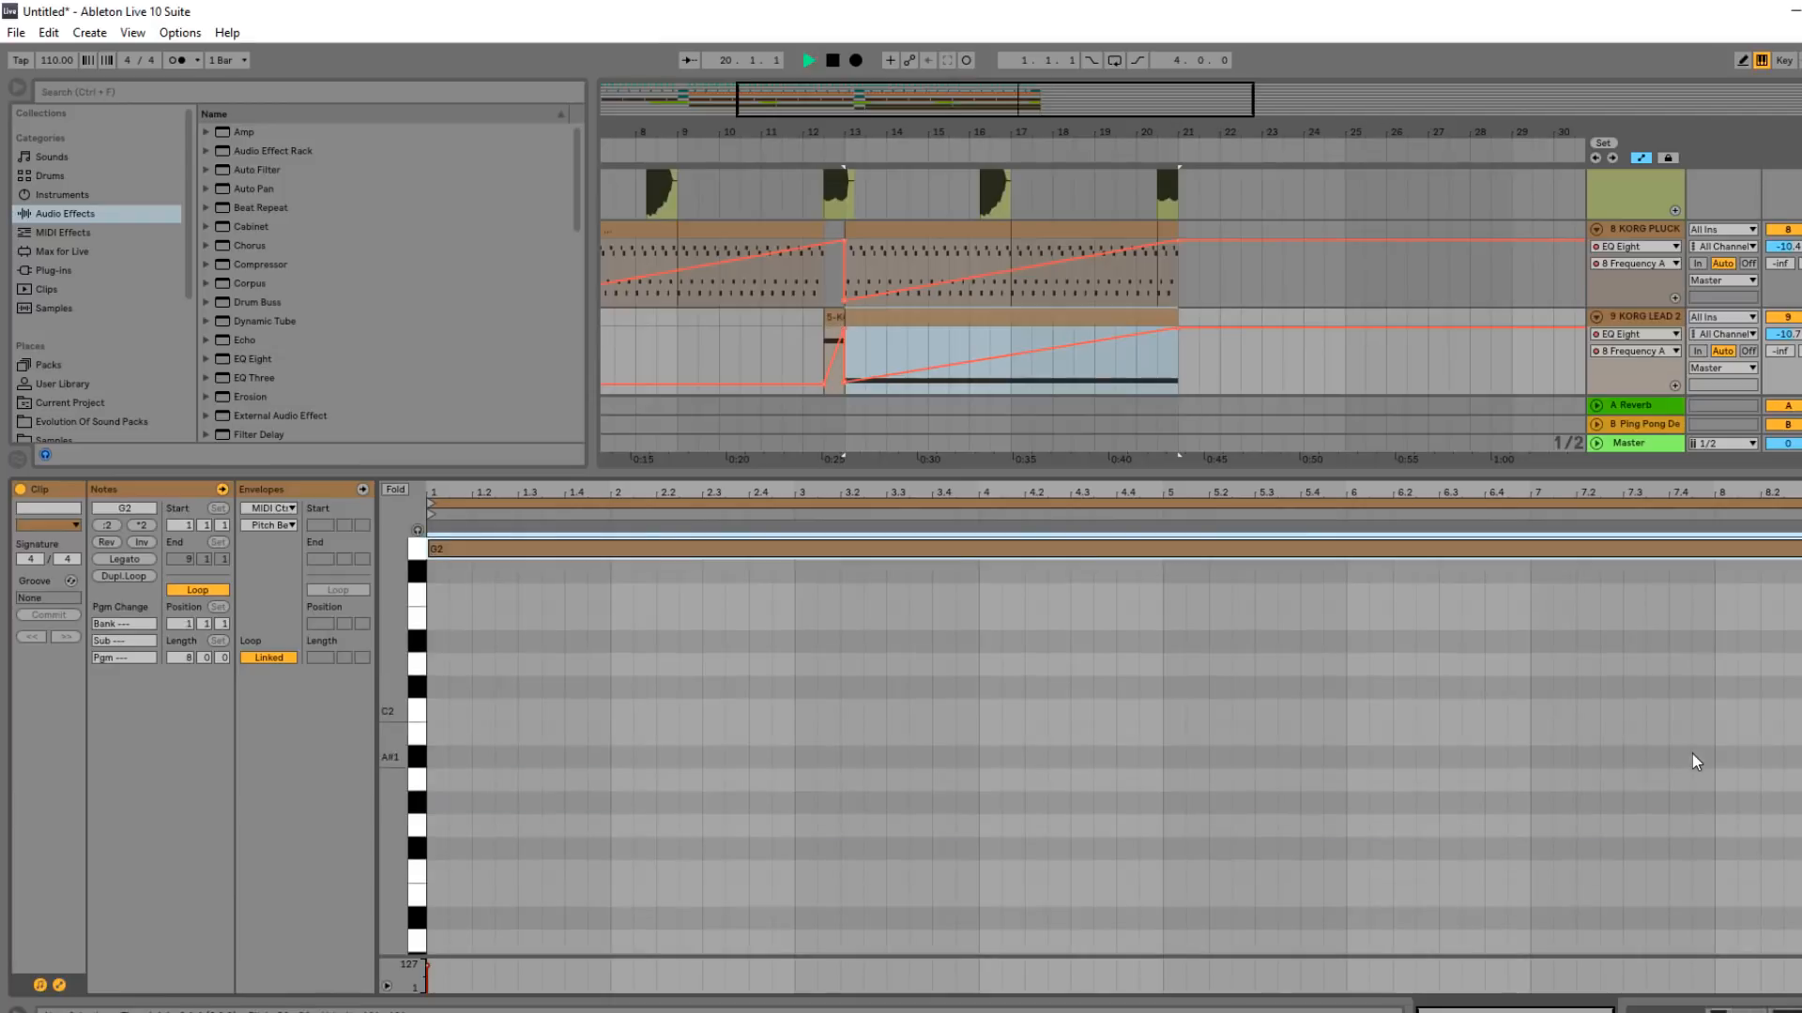
Set the KORG LEAD 2 track volume to -8.2 dB during playback and close the clip editor.
{"action": "left_click", "coordinate": [1794, 317]}
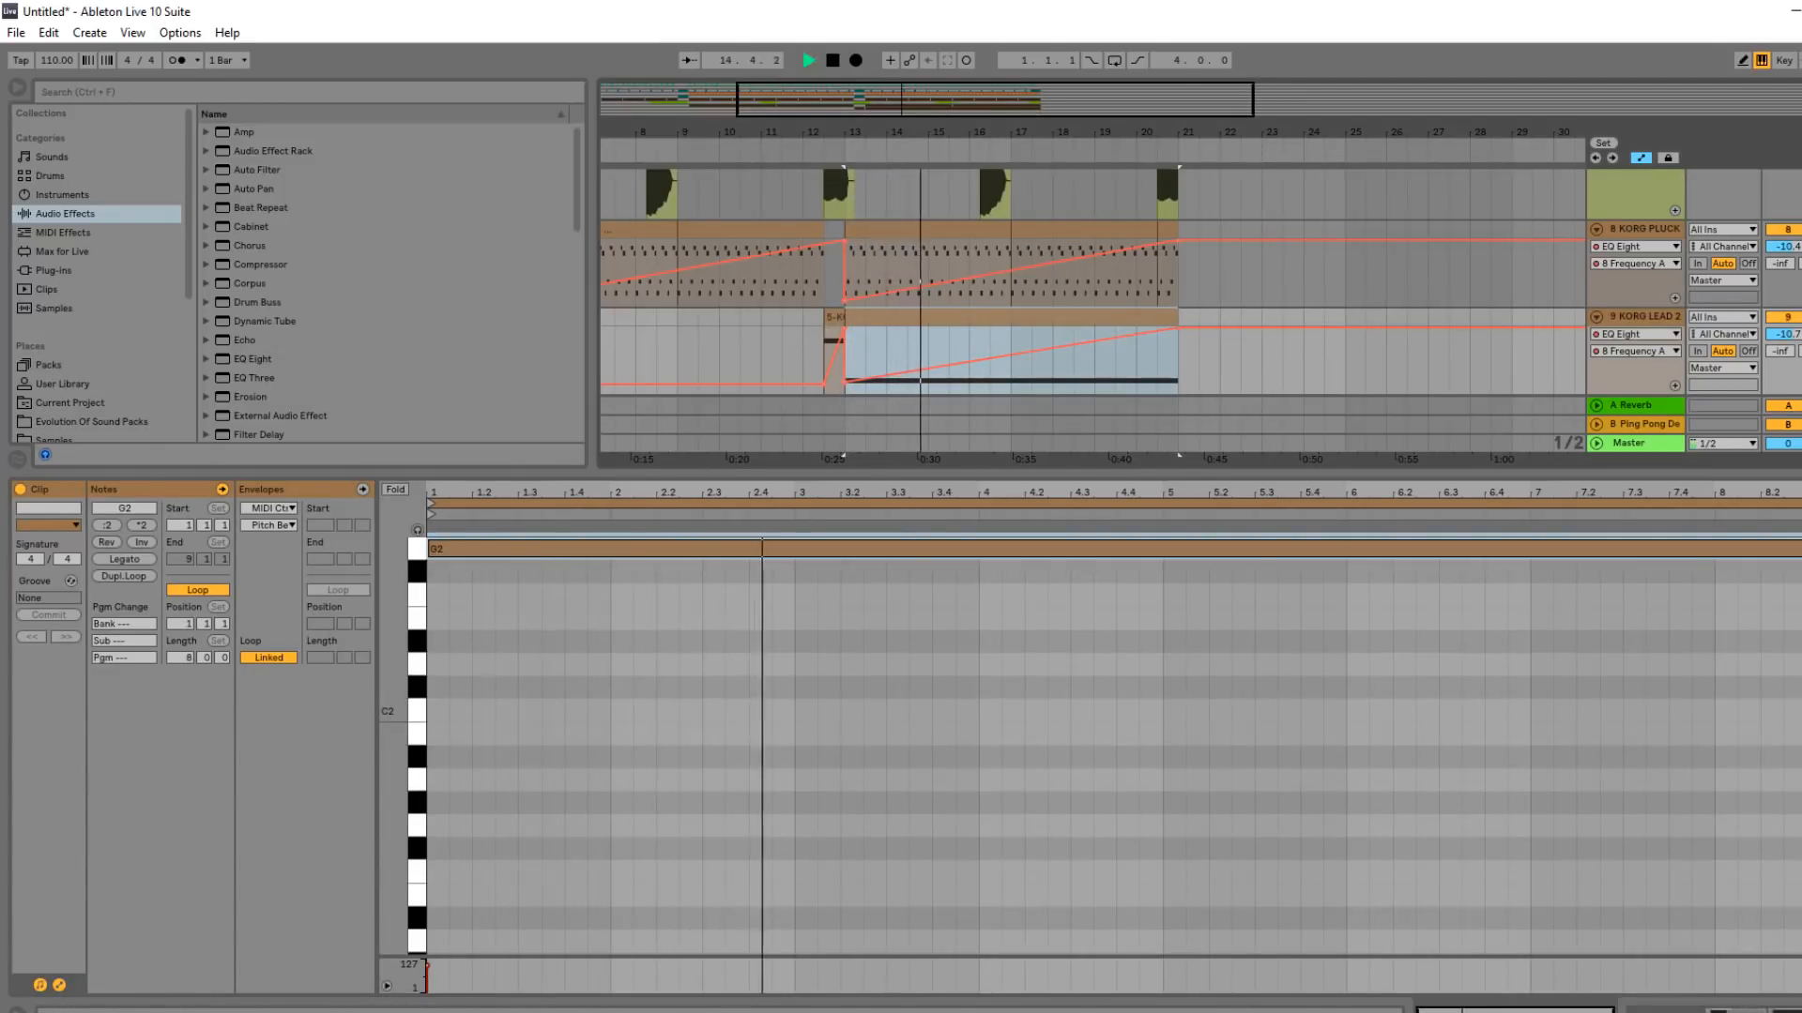
{"action": "key", "text": "ctrl+alt+l"}
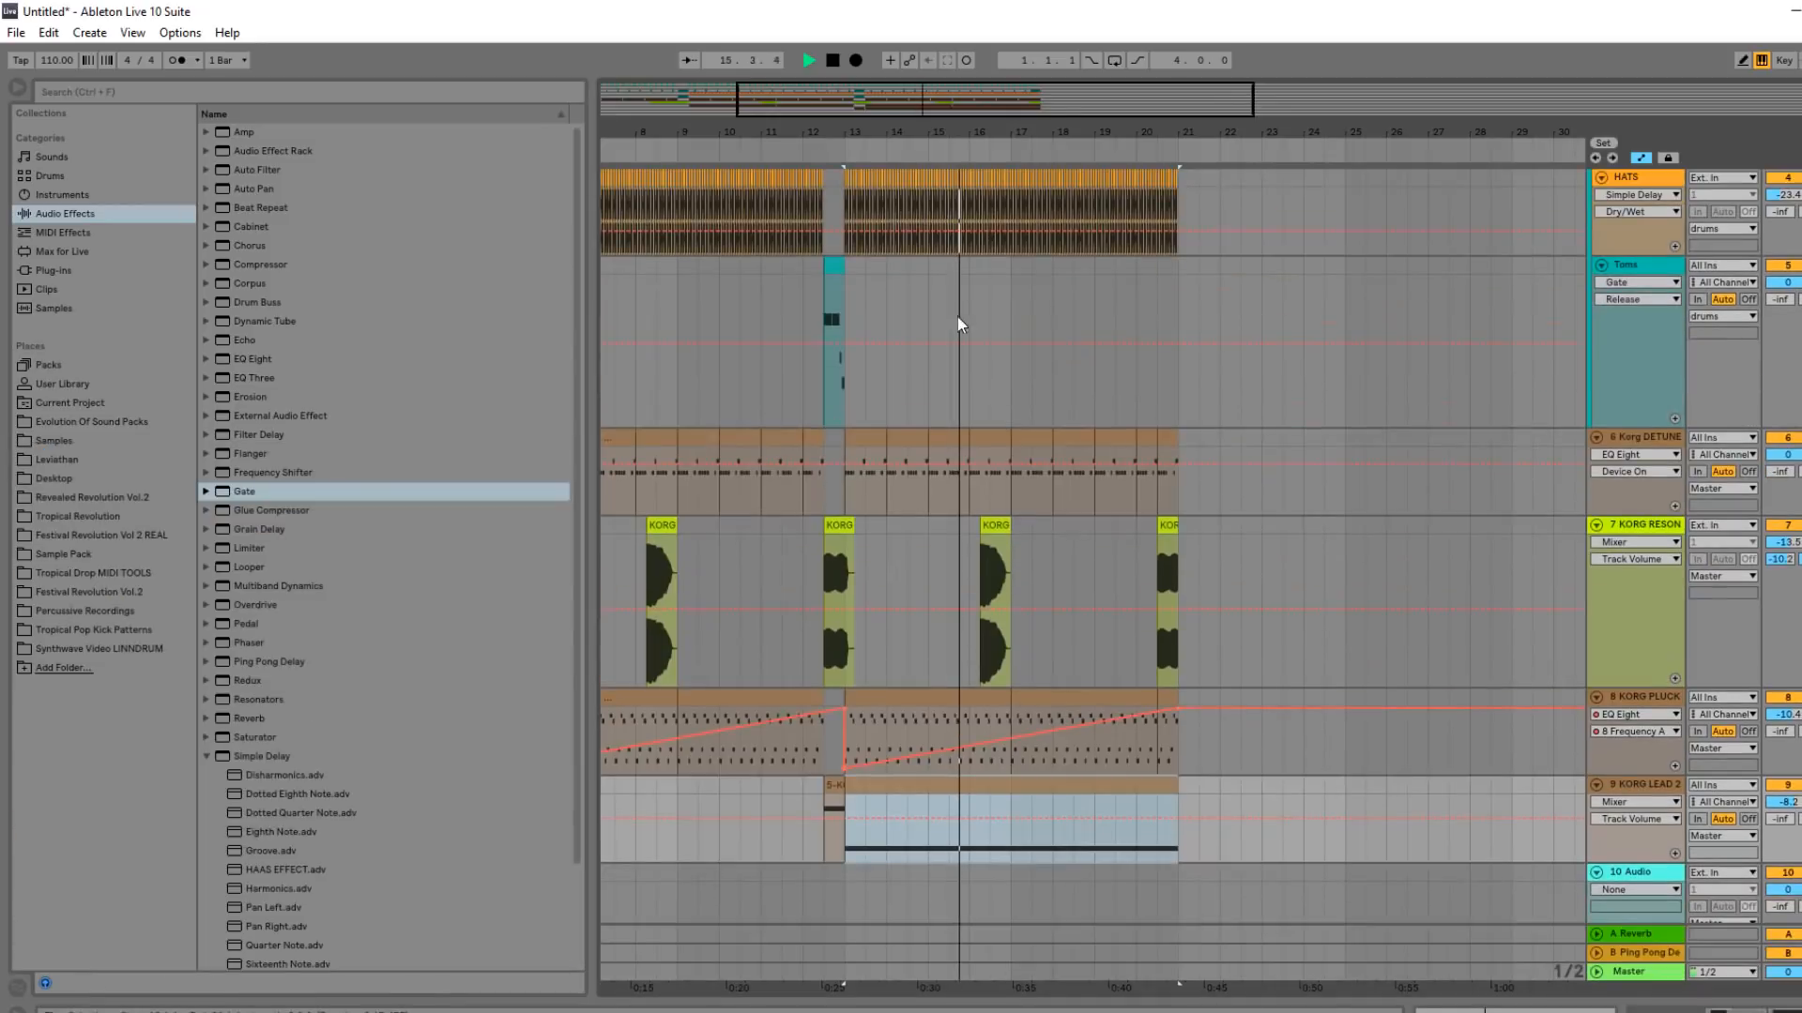
{"action": "left_click_drag", "start_coordinate": [840, 115], "coordinate": [830, 80]}
{"action": "scroll", "coordinate": [649, 317], "scroll_direction": "up", "scroll_amount": 2}
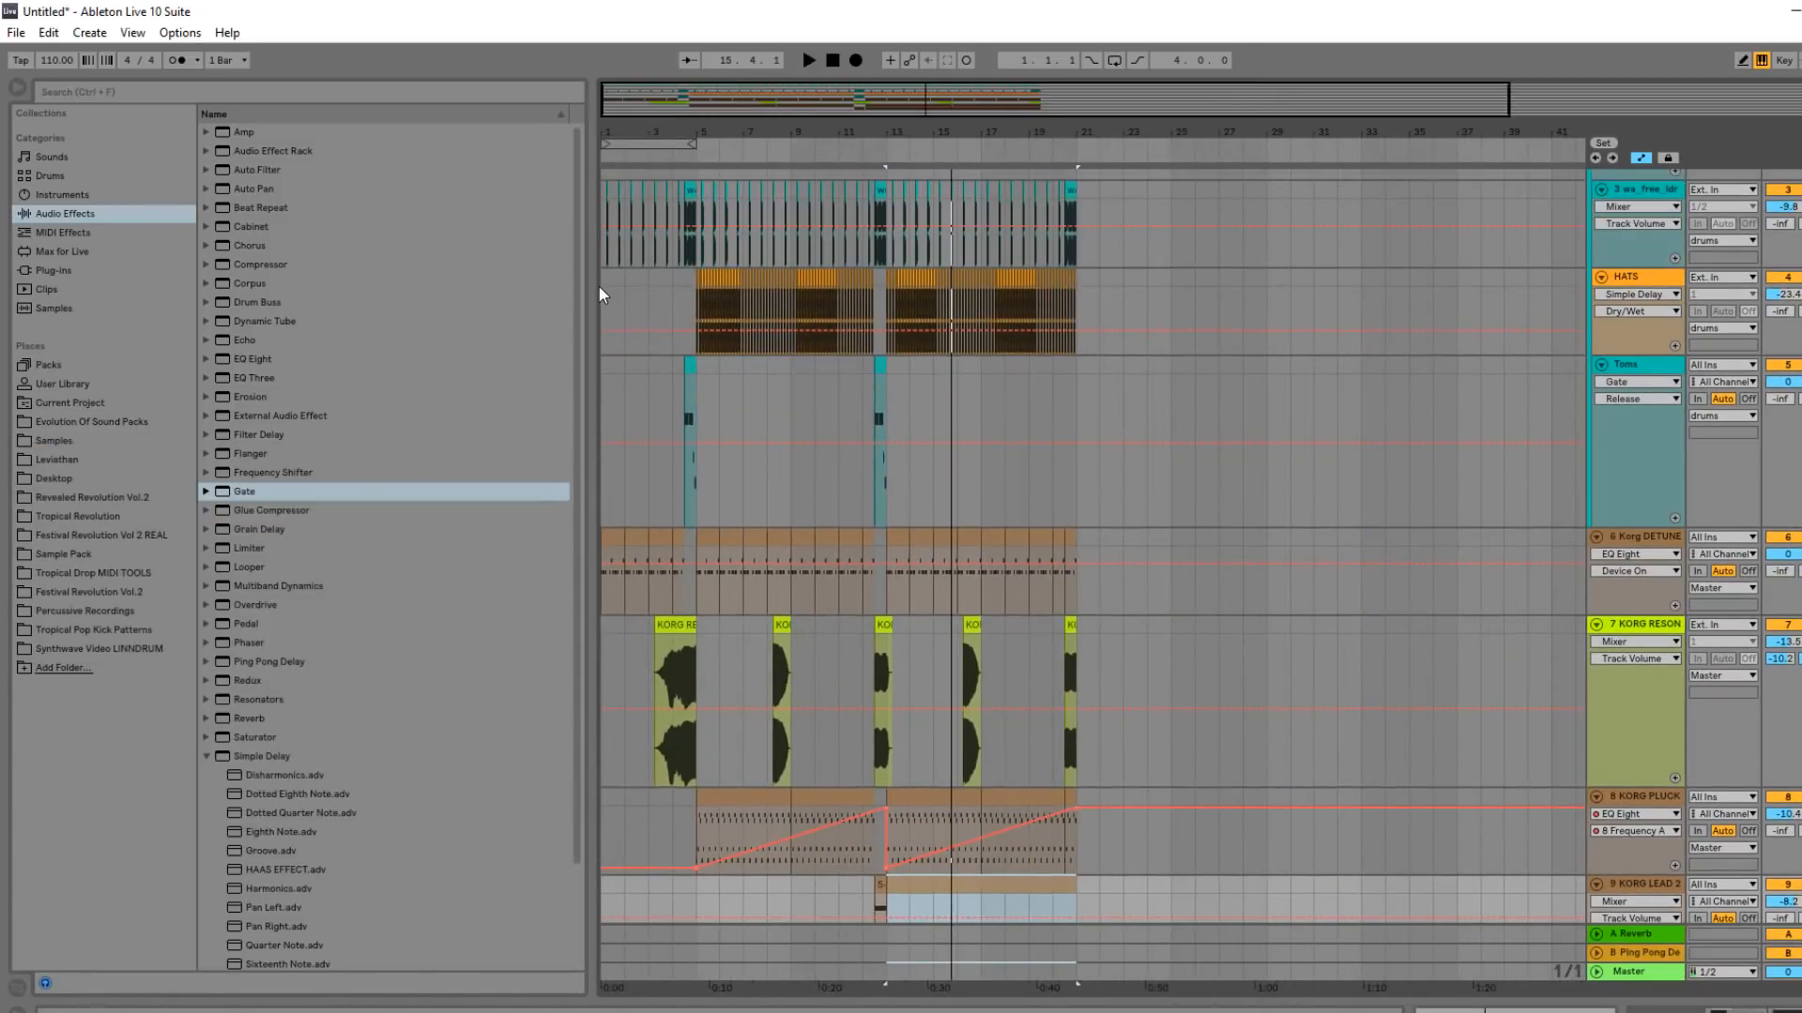
Play the arrangement from the start, and play the transition into bar 5 while checking the tracks there.
{"action": "key", "text": "space"}
{"action": "scroll", "coordinate": [656, 356], "scroll_direction": "down", "scroll_amount": 2}
{"action": "scroll", "coordinate": [741, 441], "scroll_direction": "up", "scroll_amount": 4}
{"action": "left_click", "coordinate": [680, 299]}
{"action": "key", "text": "space"}
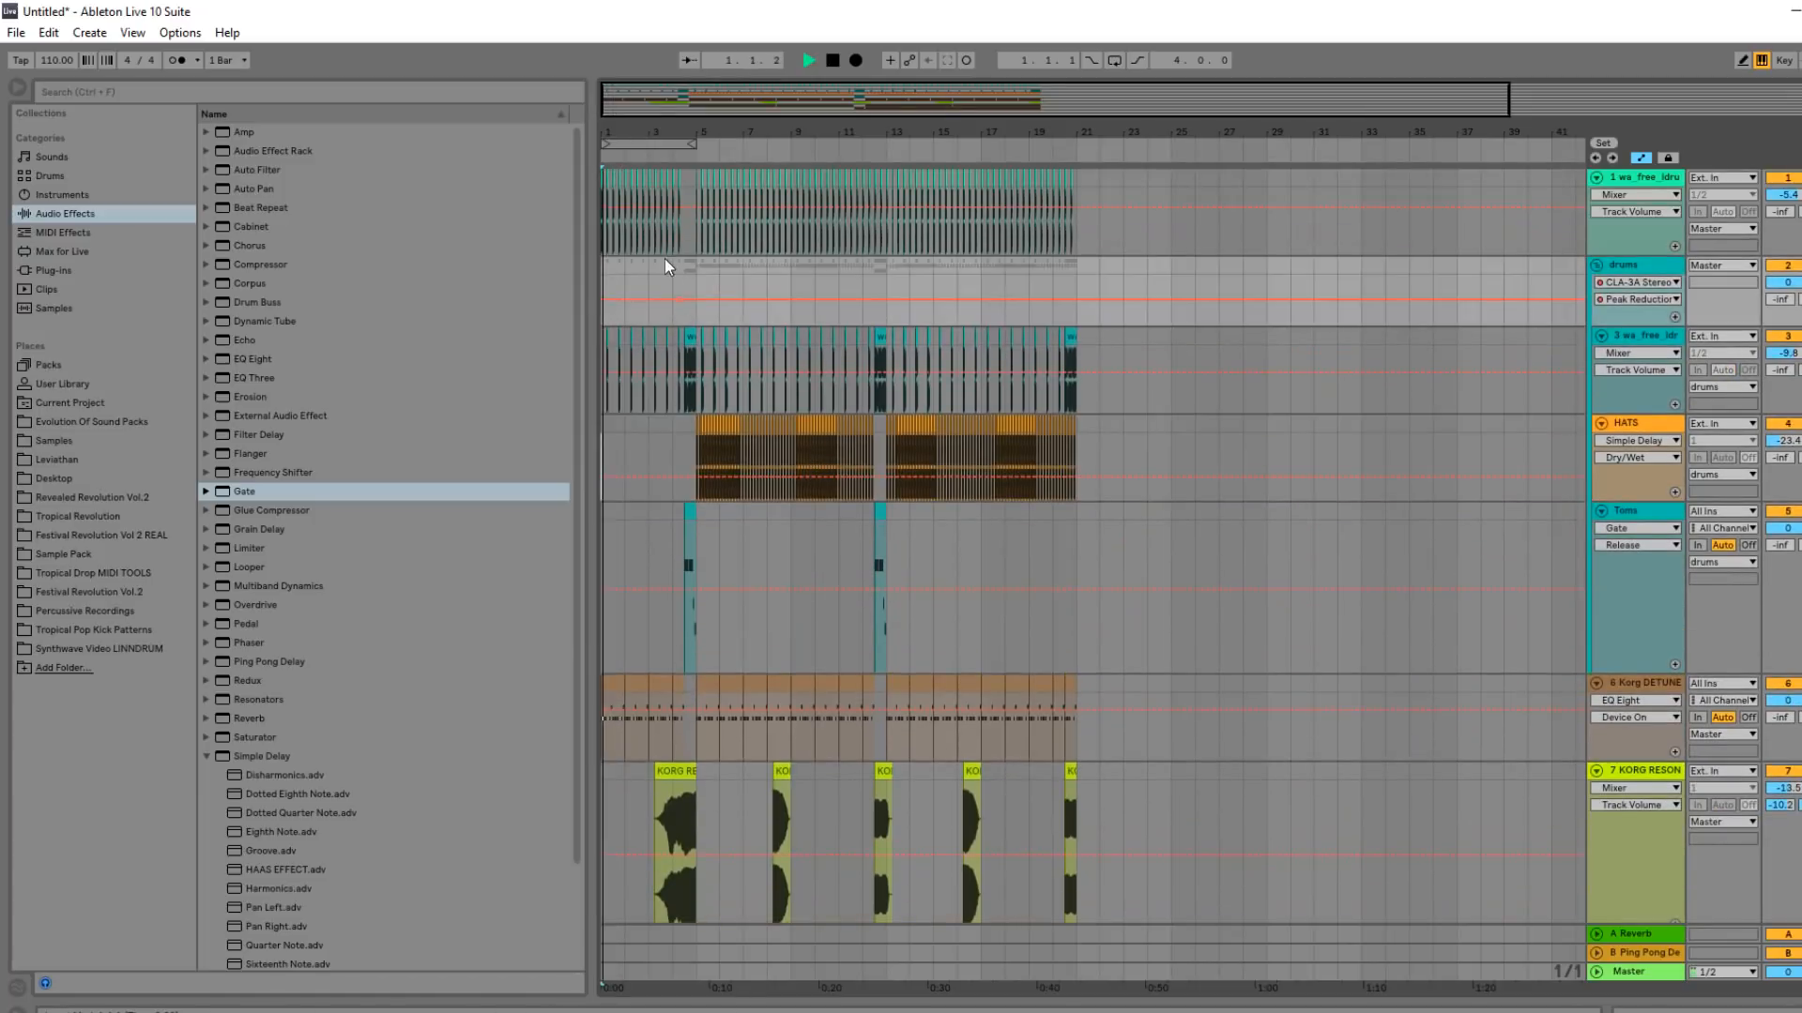
{"action": "key", "text": "space"}
{"action": "left_click", "coordinate": [662, 201]}
{"action": "key", "text": "space"}
{"action": "left_click_drag", "start_coordinate": [621, 94], "coordinate": [619, 110]}
{"action": "scroll", "coordinate": [1371, 518], "scroll_direction": "down", "scroll_amount": 3}
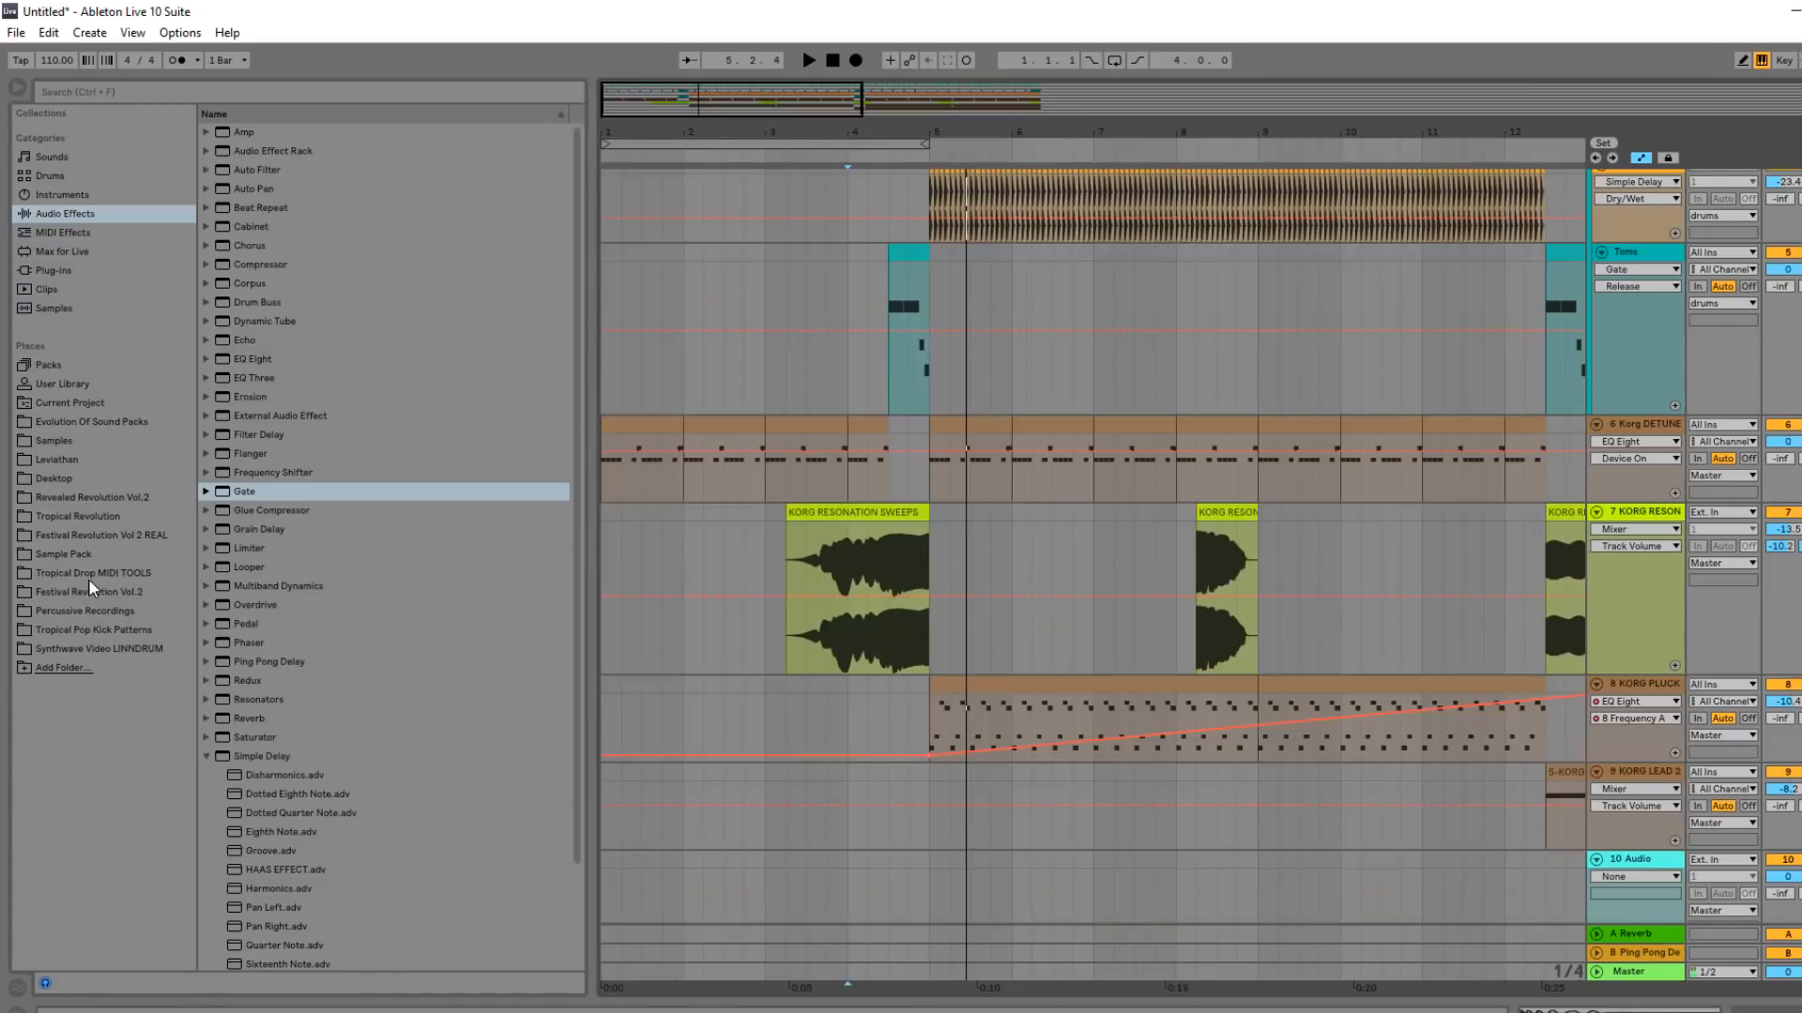
Audition uplifters in the Sample Pack's FX folder and place Evolution Of Sound - Uplifter 6 at bar 1 on the empty audio track.
{"action": "left_click", "coordinate": [82, 629]}
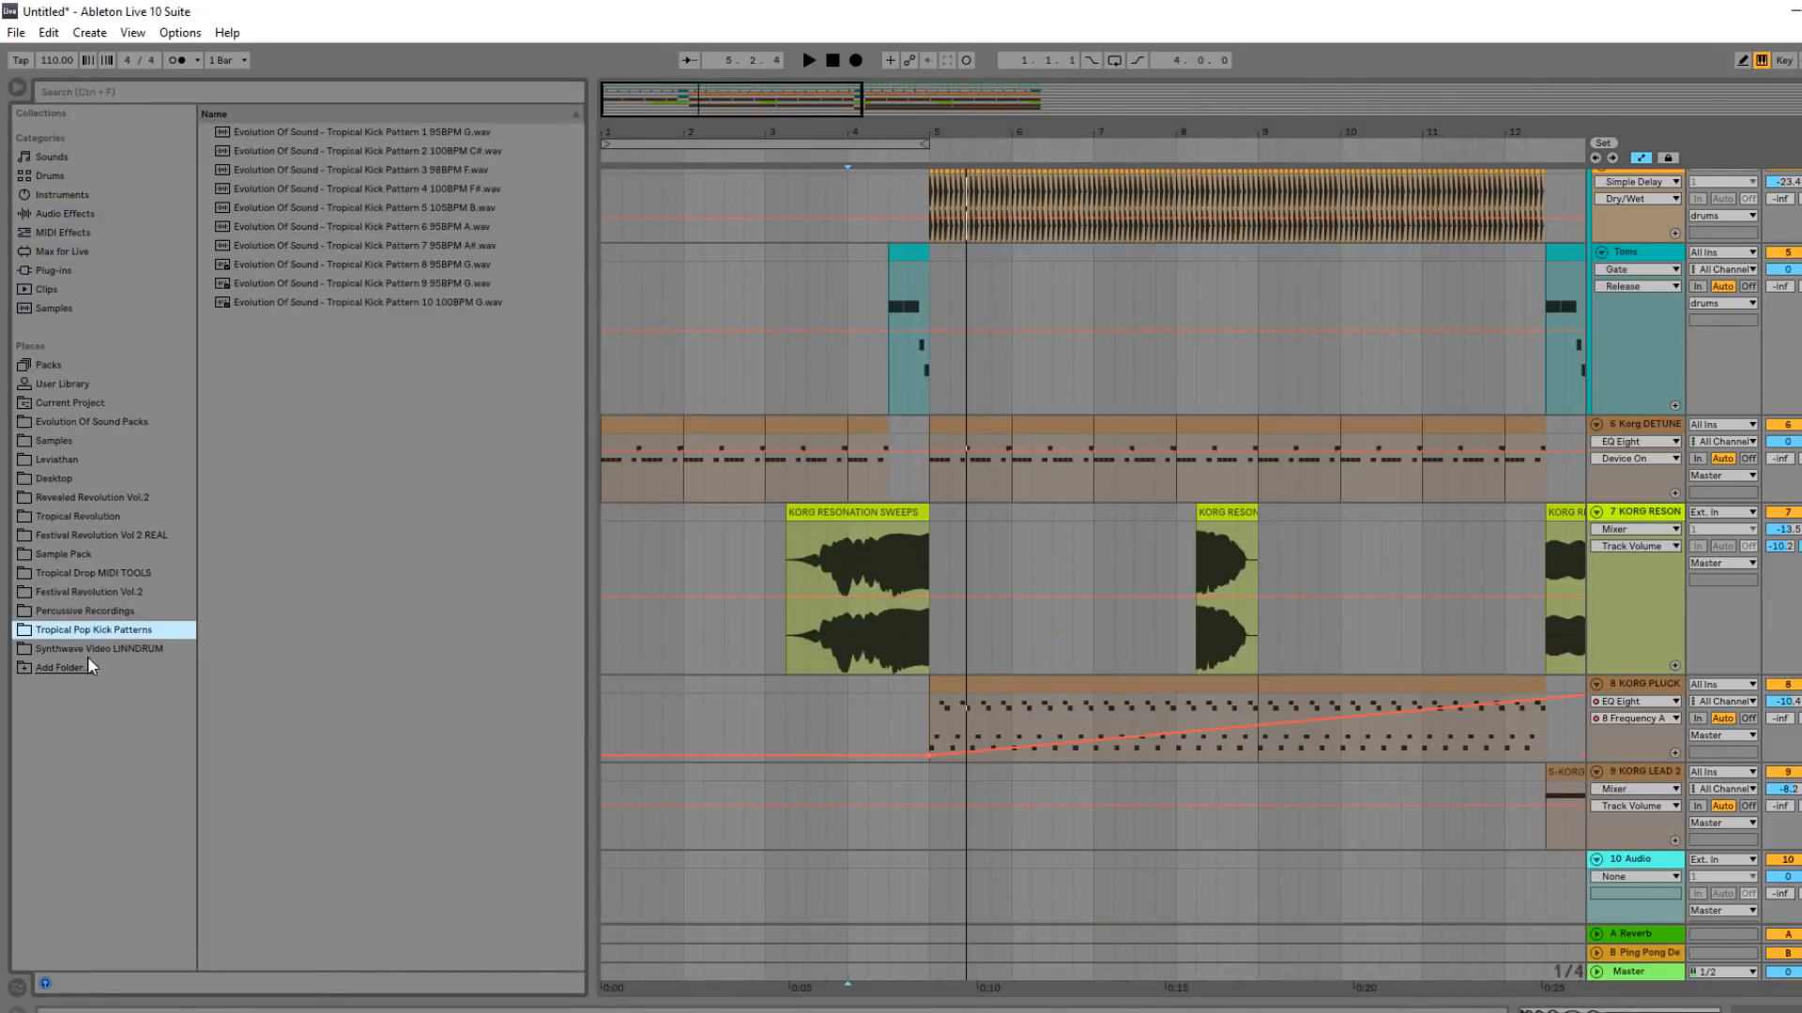
{"action": "left_click", "coordinate": [92, 614]}
{"action": "left_click", "coordinate": [92, 601]}
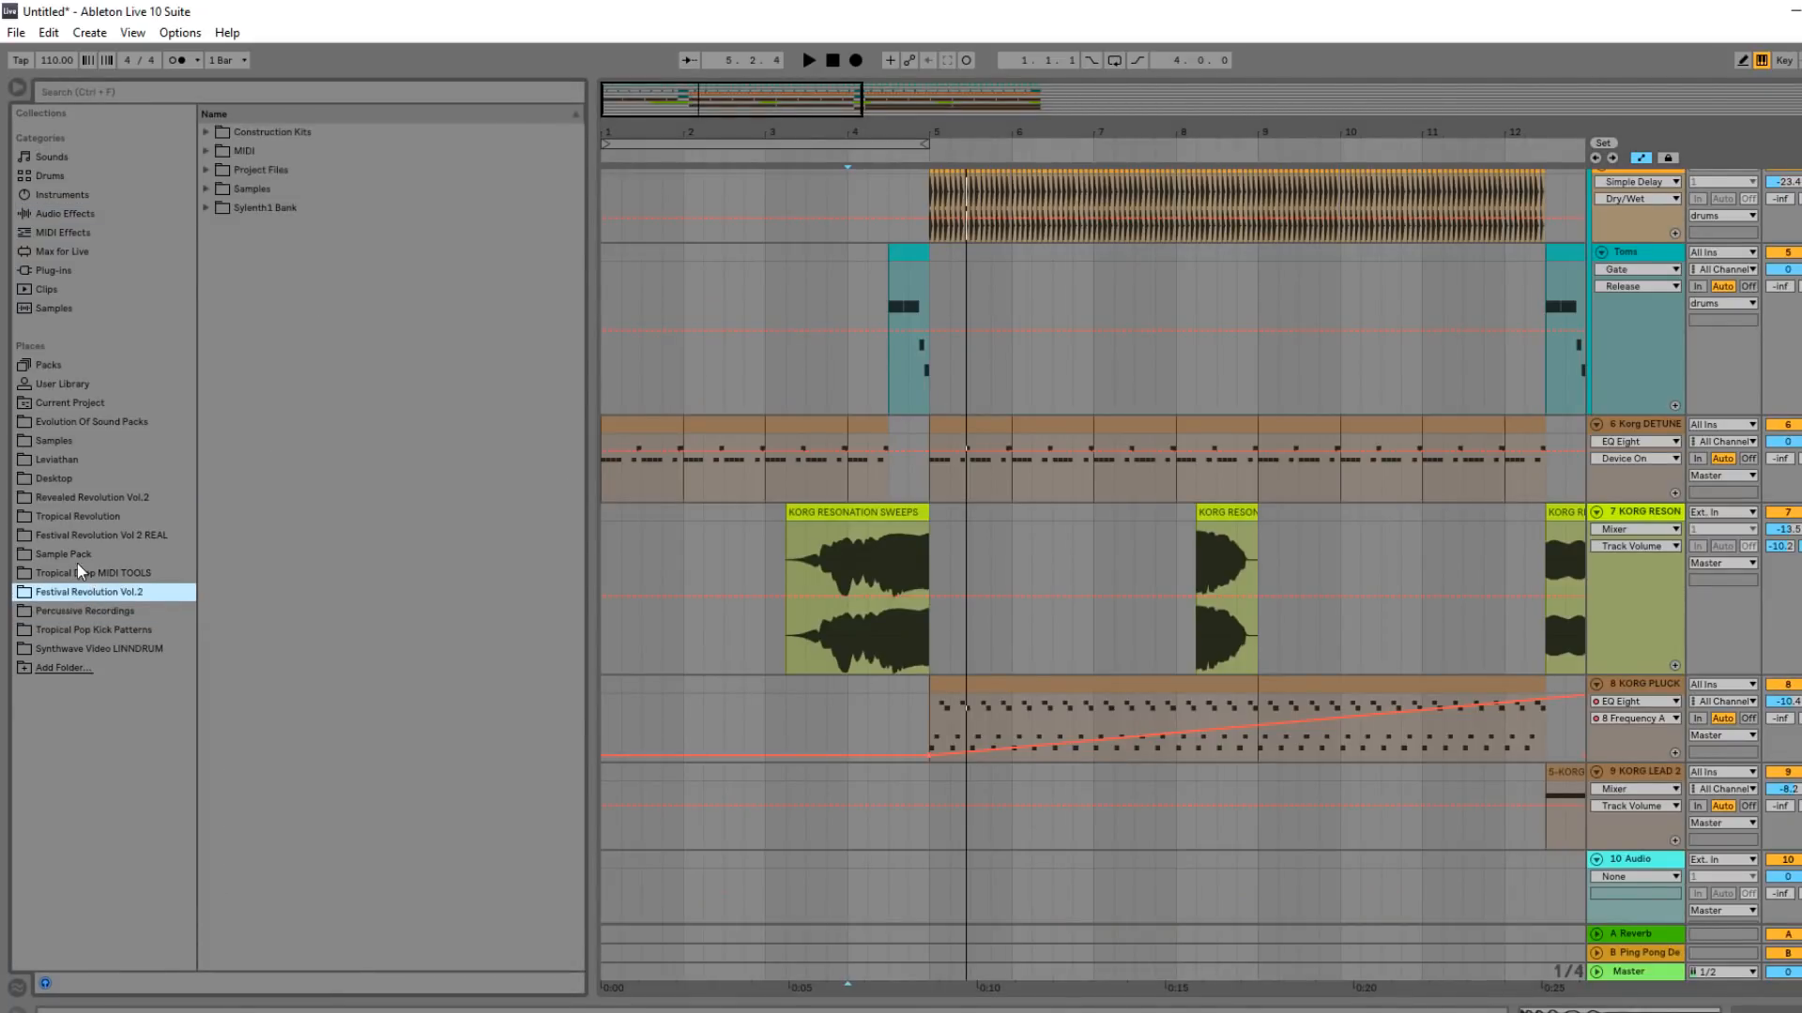
{"action": "left_click", "coordinate": [77, 556]}
{"action": "left_click", "coordinate": [205, 229]}
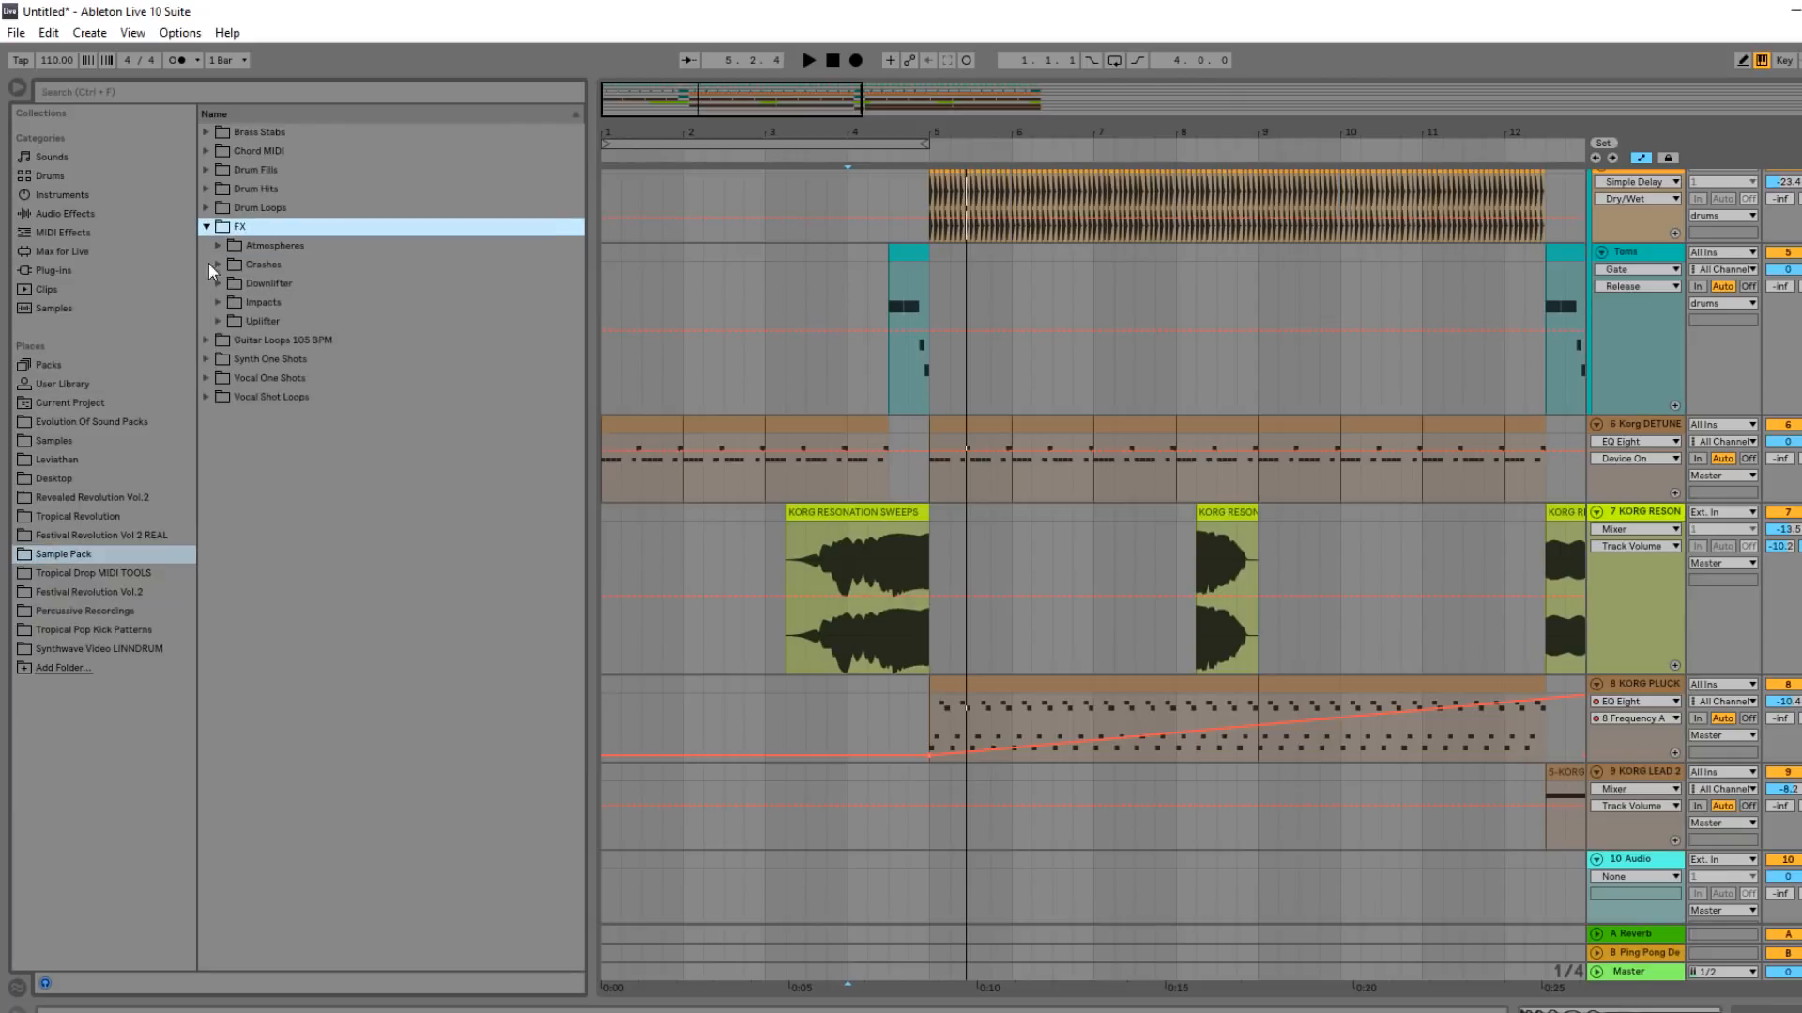
{"action": "left_click", "coordinate": [216, 322]}
{"action": "left_click", "coordinate": [303, 342]}
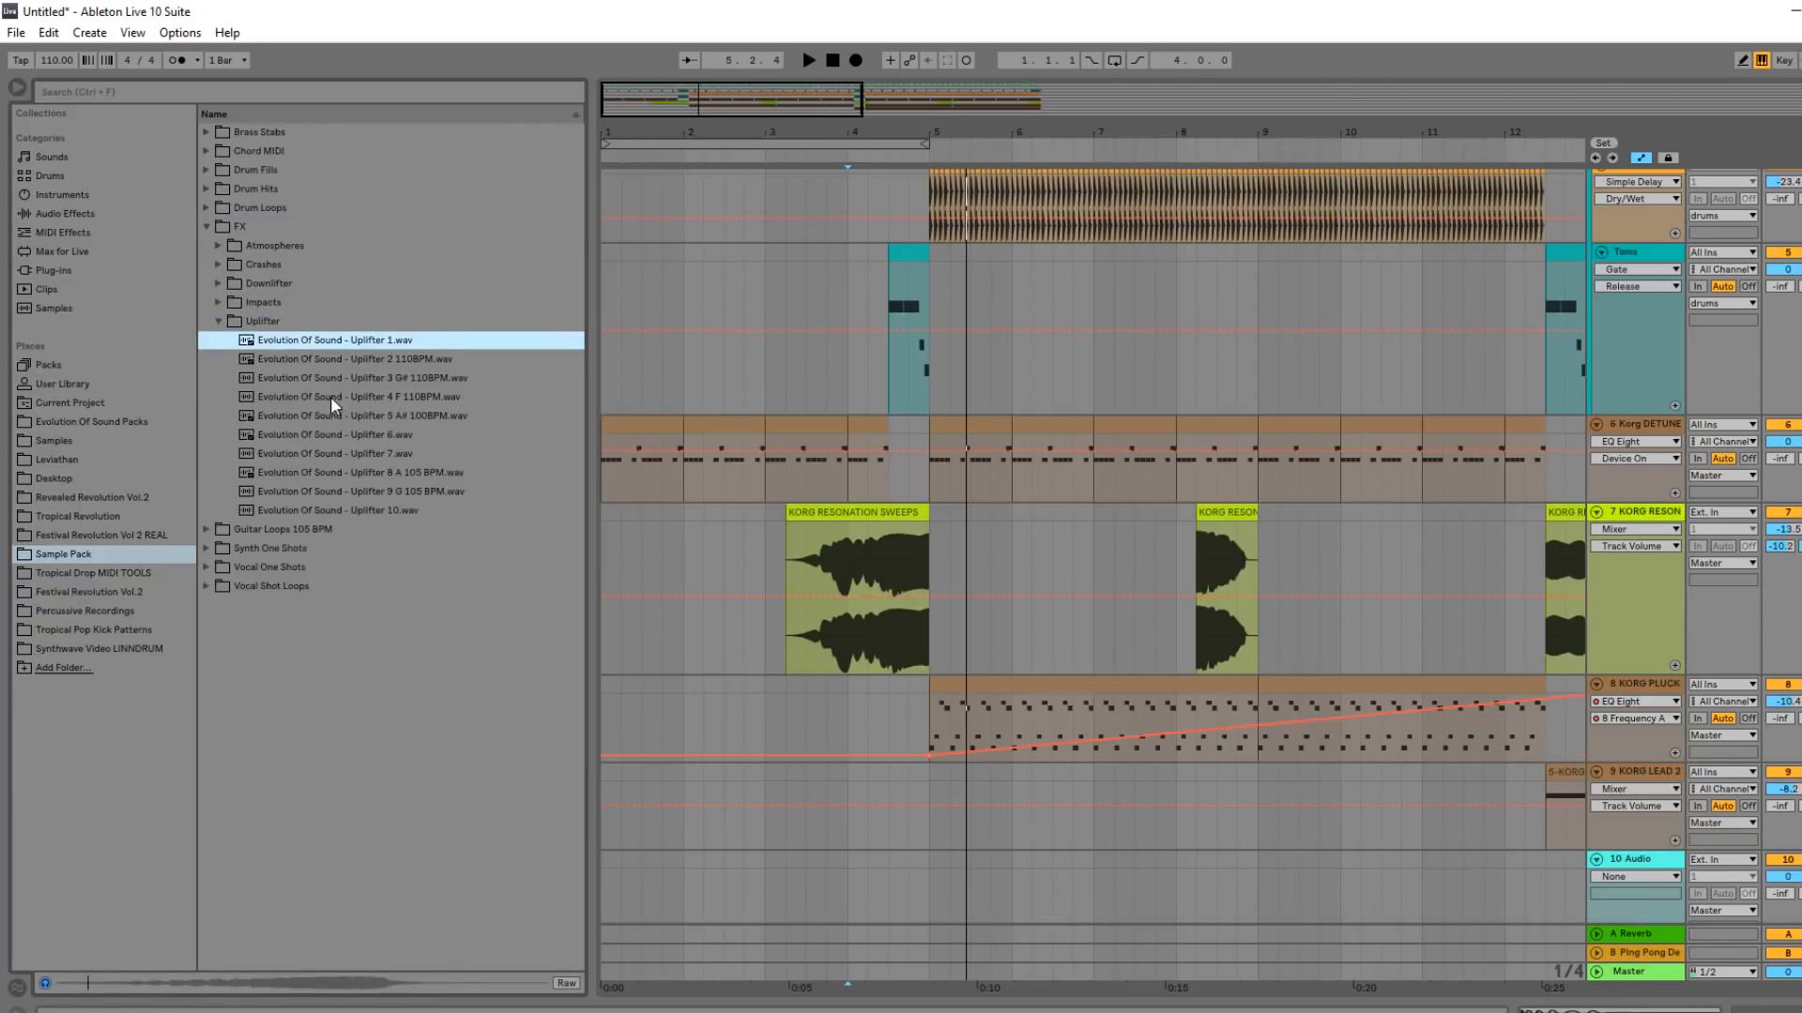
{"action": "left_click", "coordinate": [362, 437]}
{"action": "left_click_drag", "start_coordinate": [558, 434], "coordinate": [640, 873]}
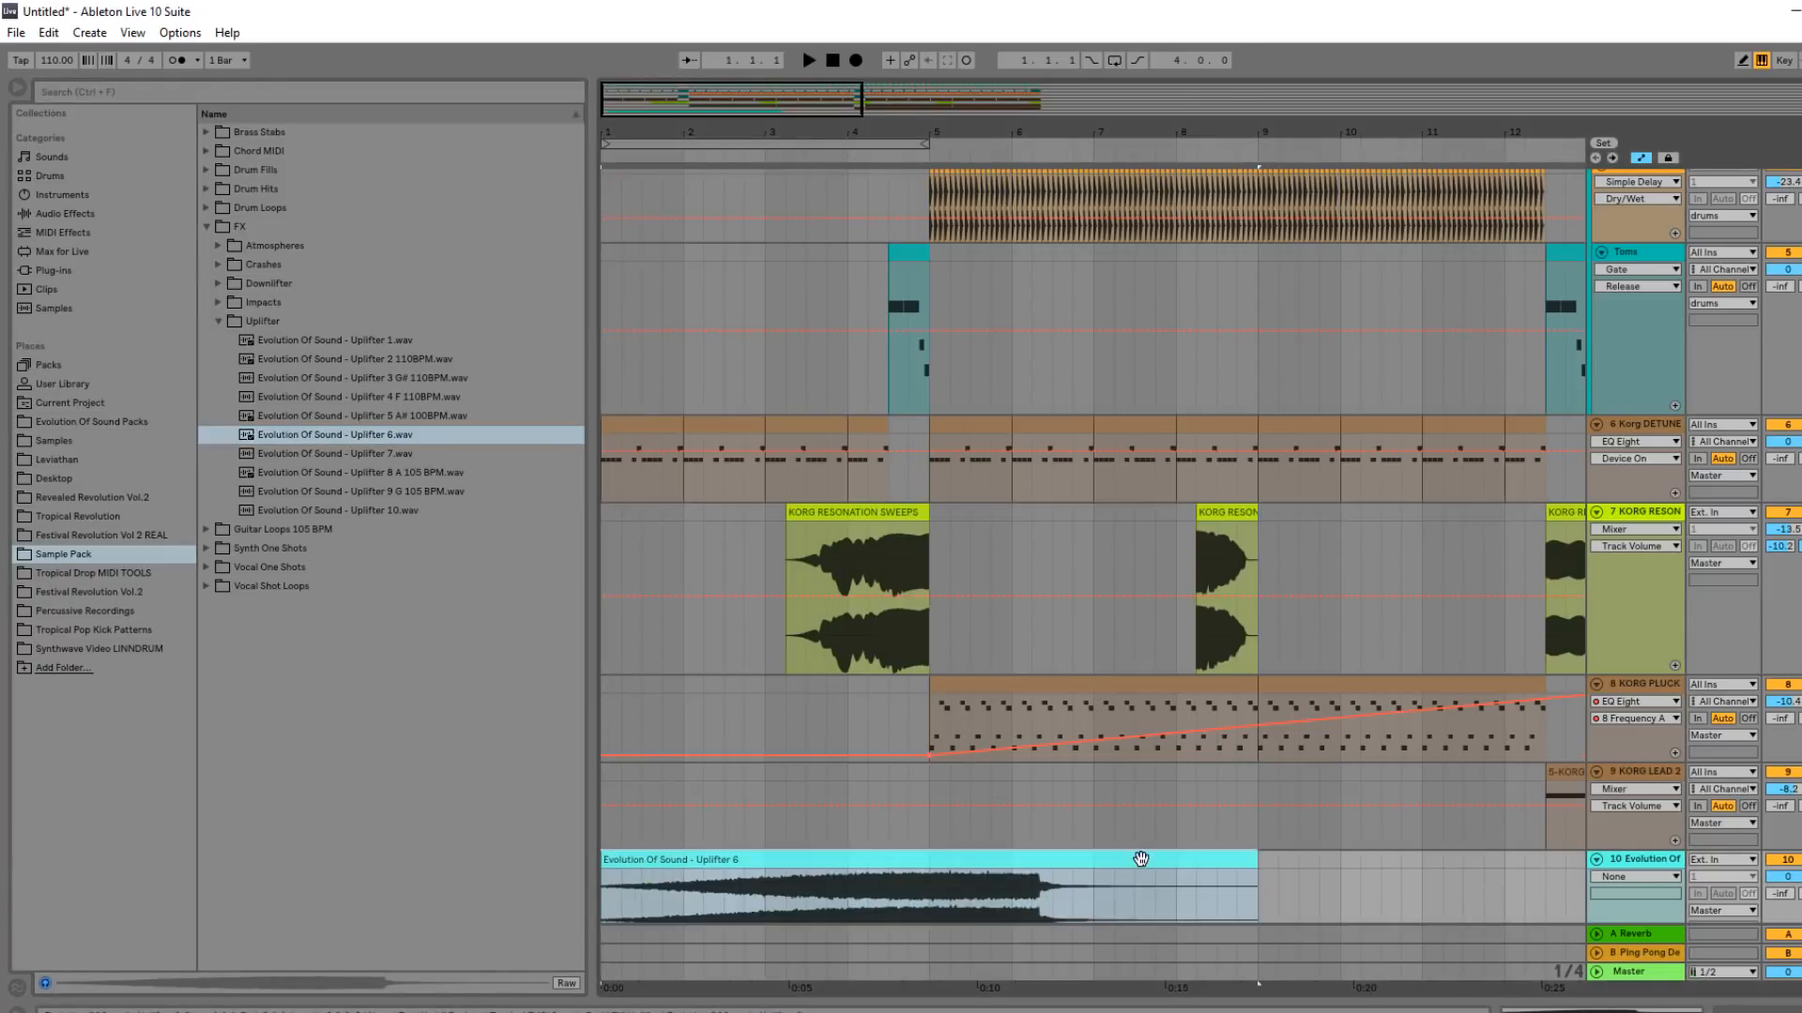
Trim the uplifter clip's end to the start of the tom fill before bar 5, and set its track volume to -24.0 dB during playback.
{"action": "left_click_drag", "start_coordinate": [1247, 880], "coordinate": [927, 884]}
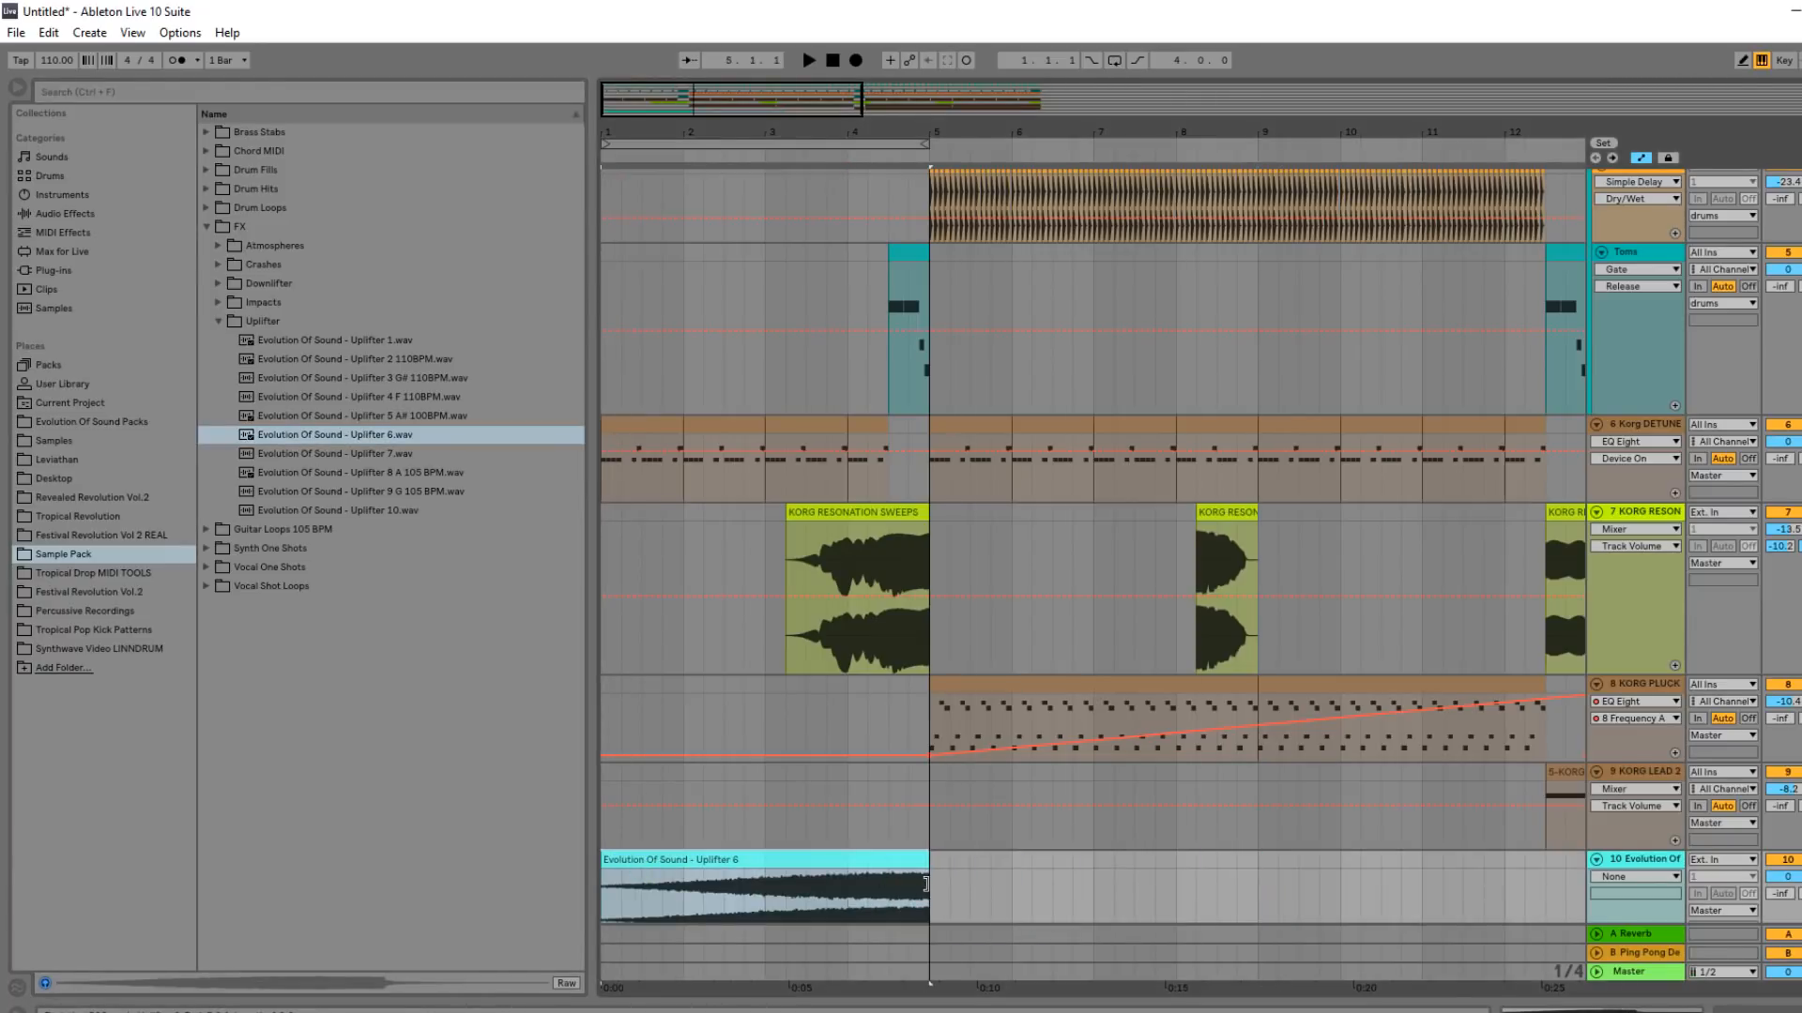
{"action": "key", "text": "space"}
{"action": "left_click", "coordinate": [802, 824]}
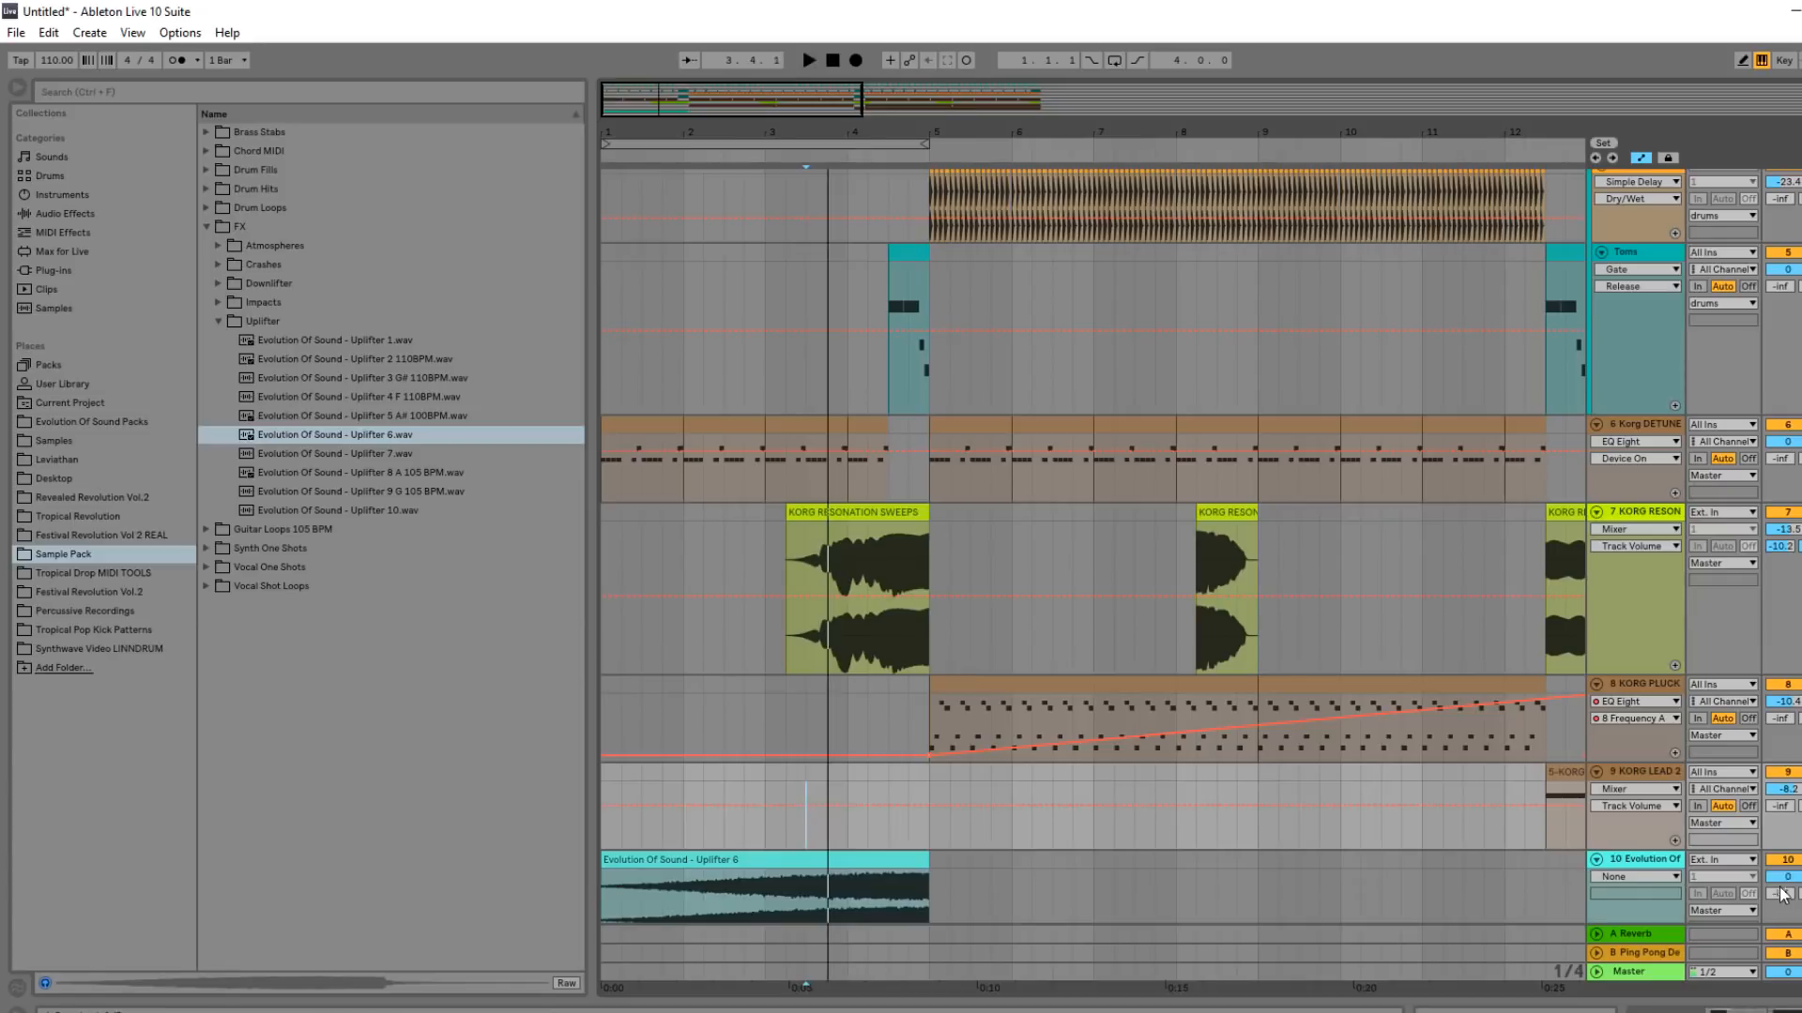
{"action": "key", "text": "space"}
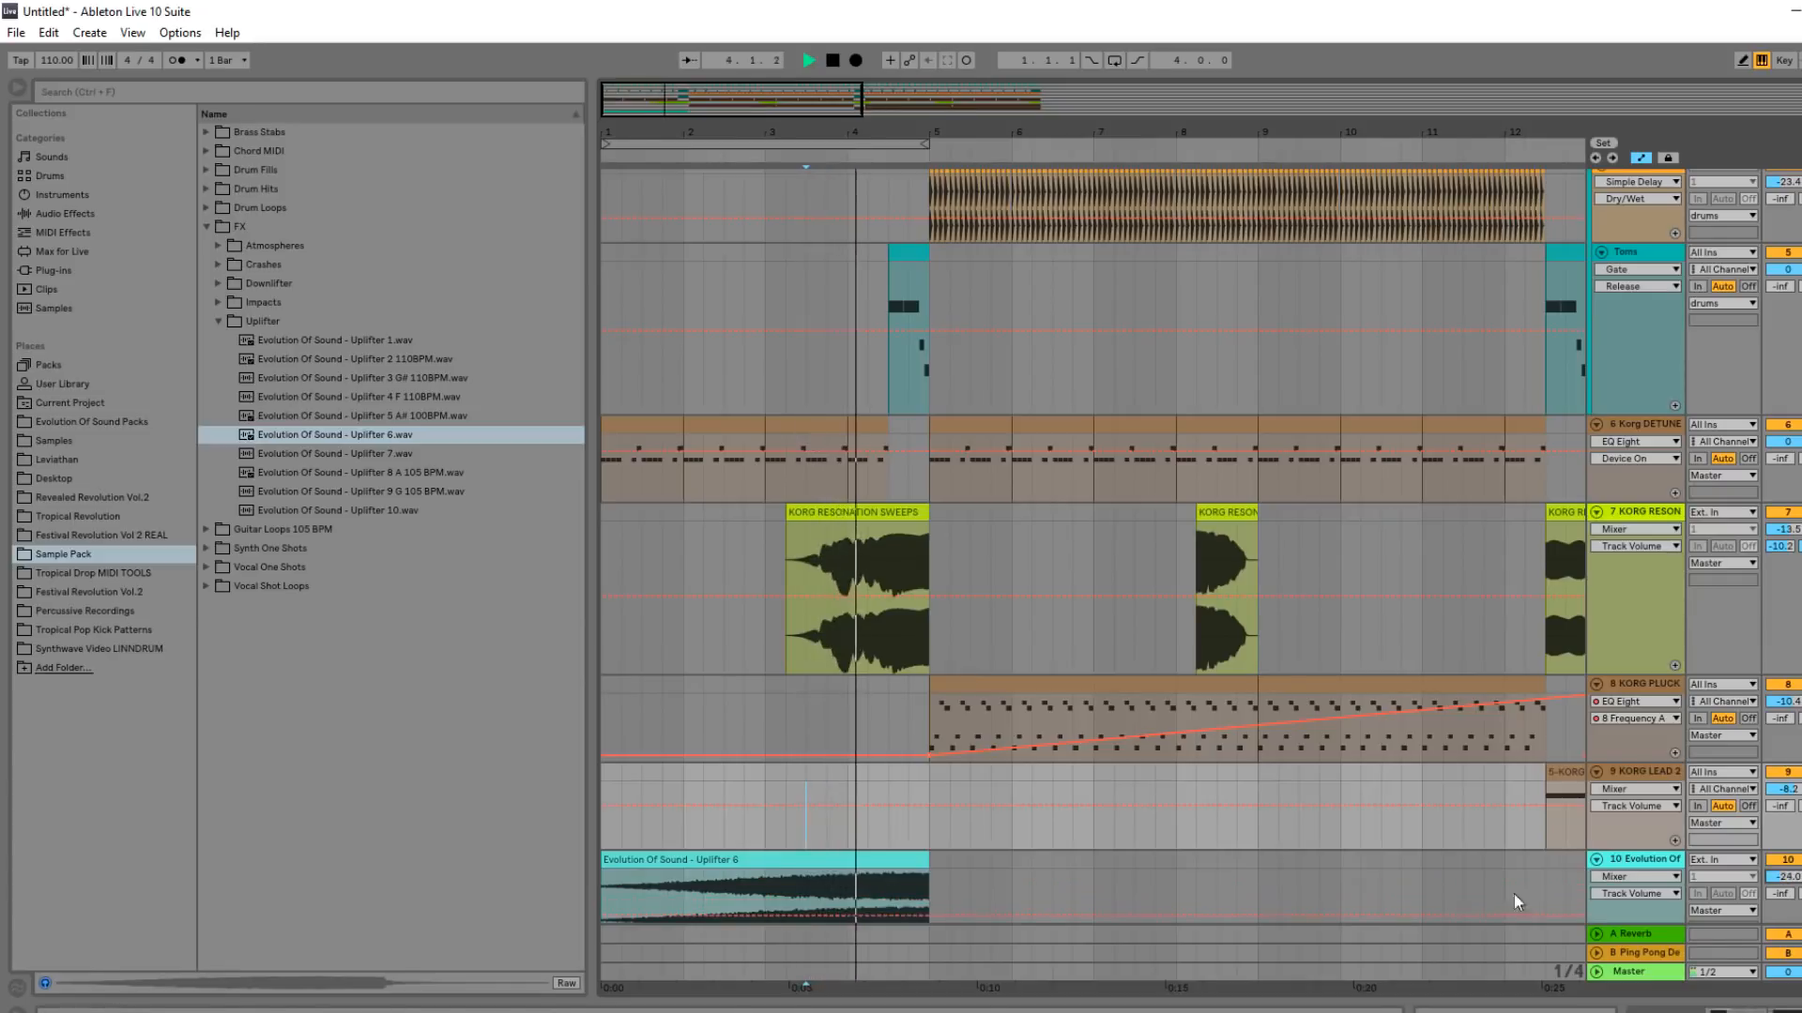
{"action": "left_click_drag", "start_coordinate": [929, 864], "coordinate": [879, 864]}
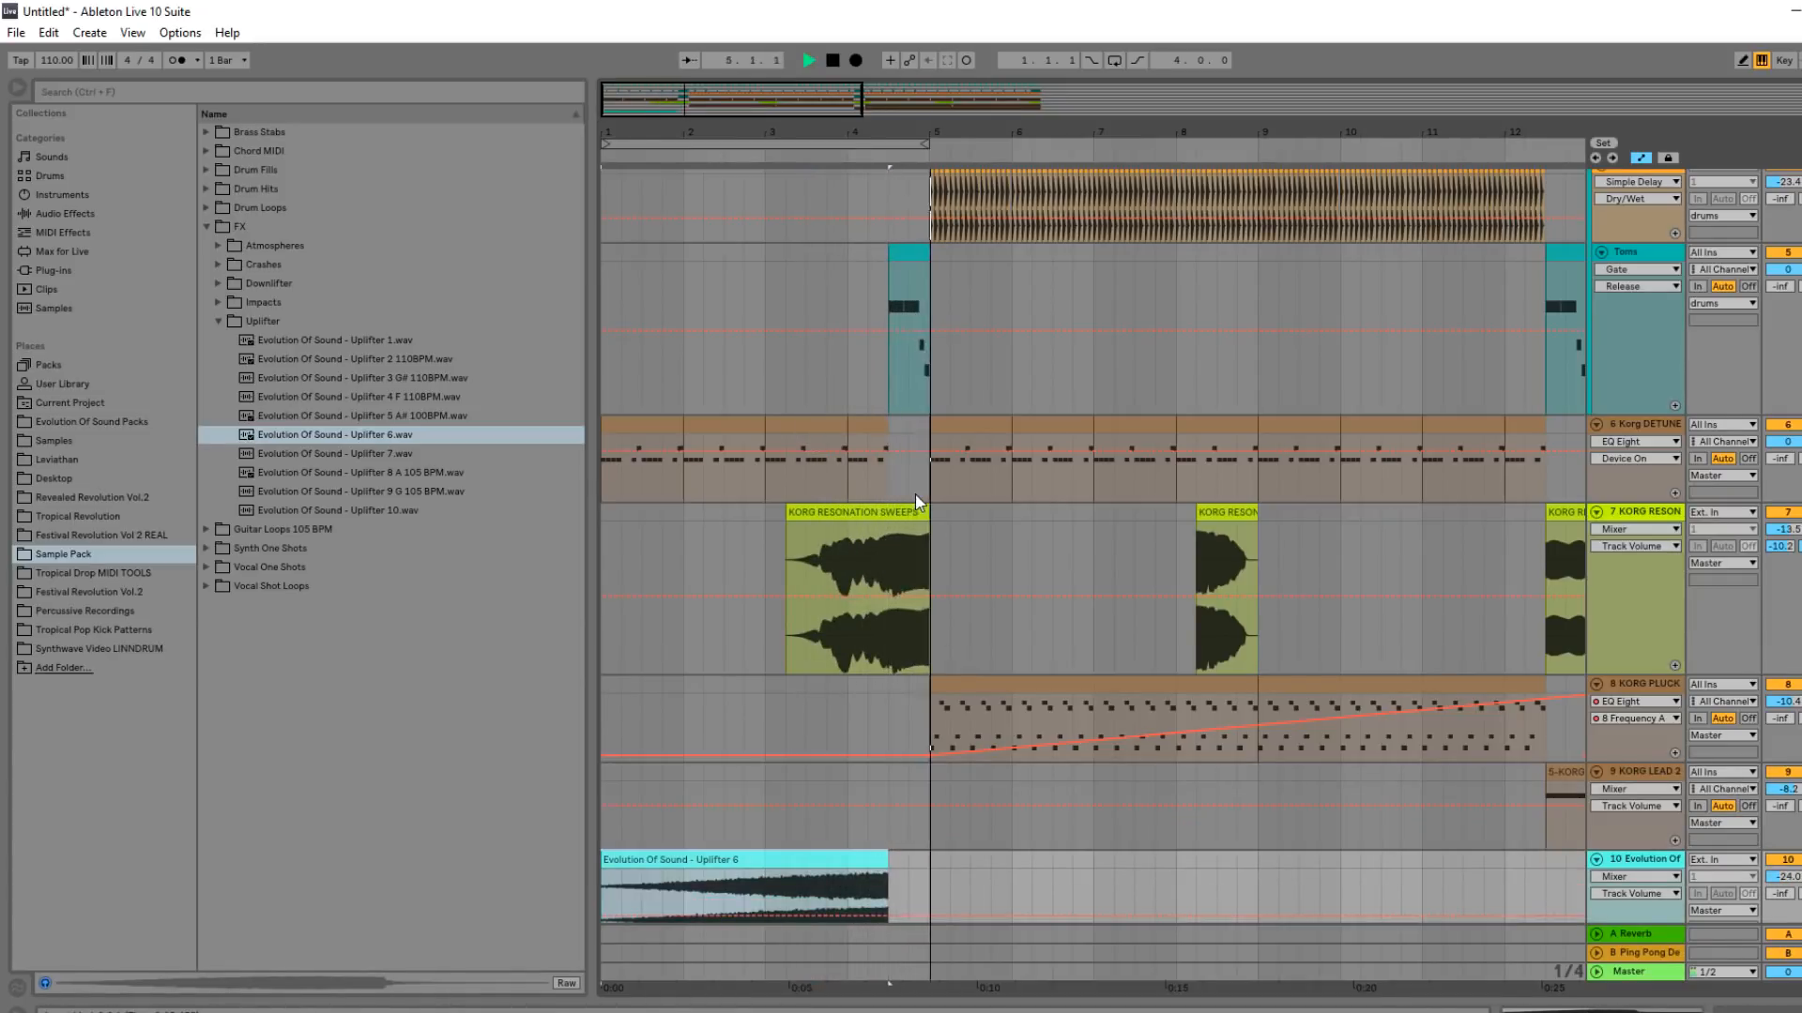
Stop playback, insert a new audio track below the HATS track, and name it "open".
{"action": "scroll", "coordinate": [931, 573], "scroll_direction": "up", "scroll_amount": 5}
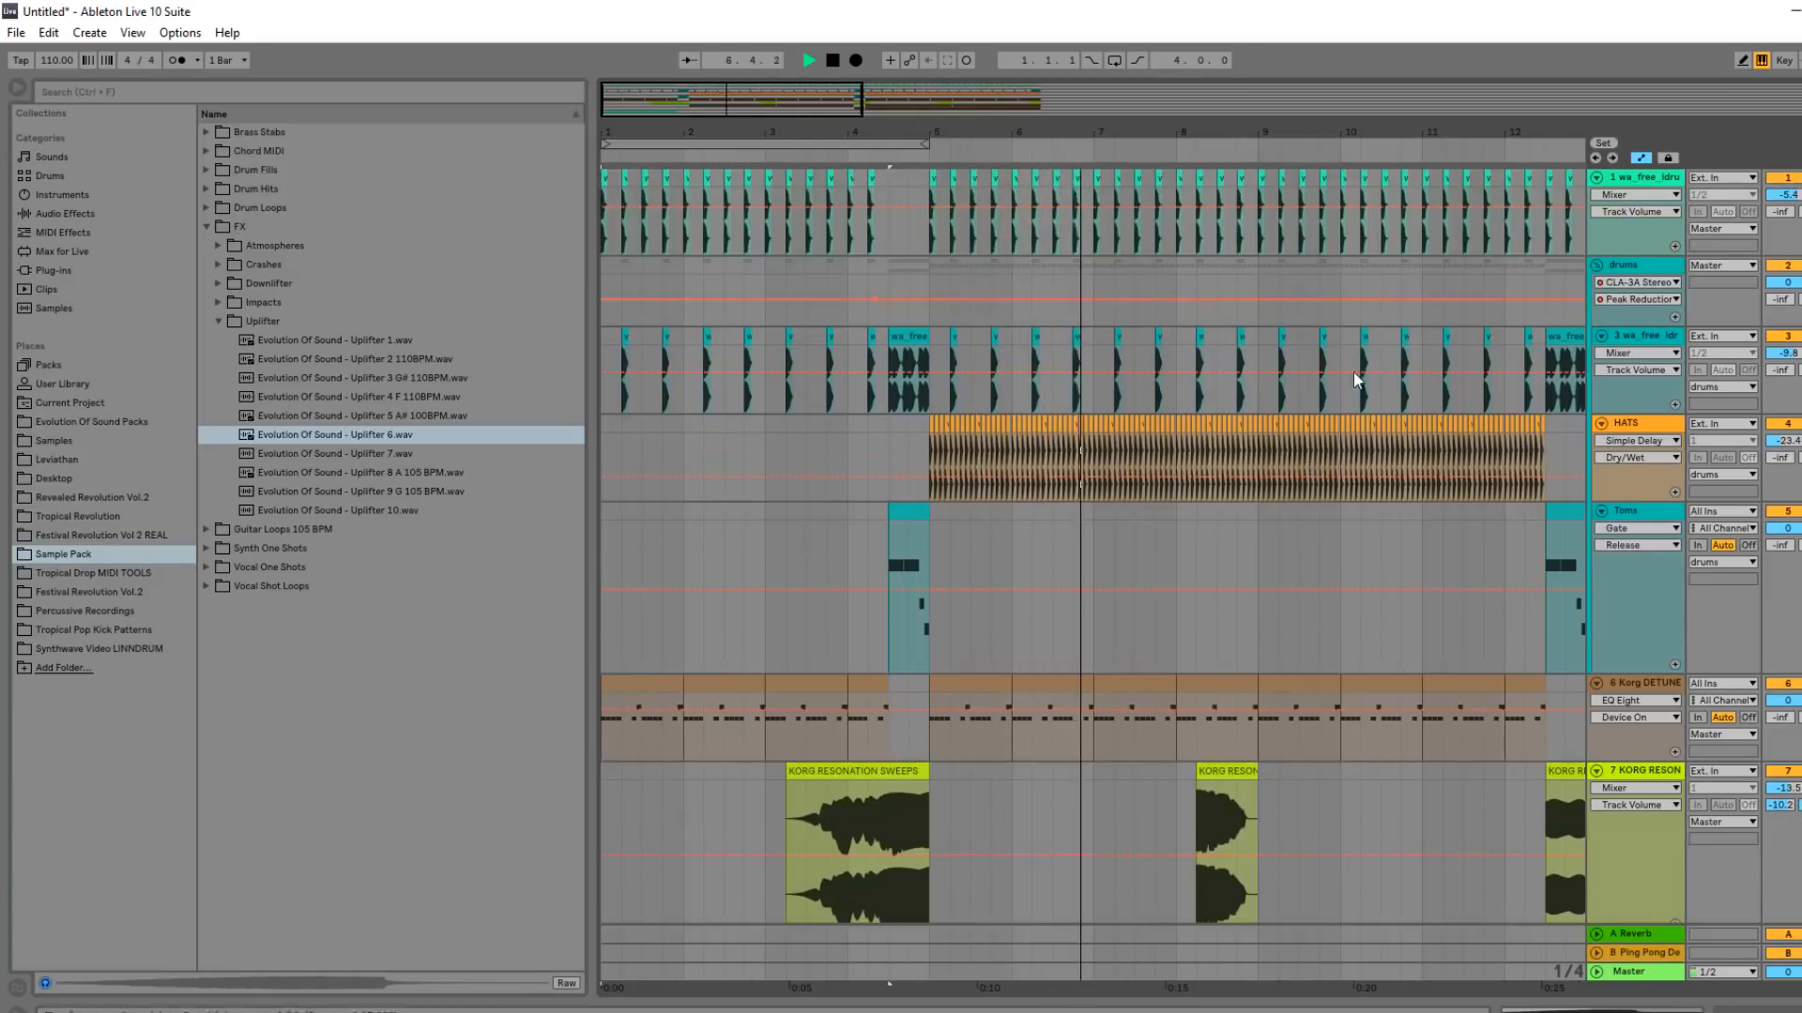
{"action": "key", "text": "space"}
{"action": "left_click", "coordinate": [1654, 425]}
{"action": "key", "text": "ctrl+t"}
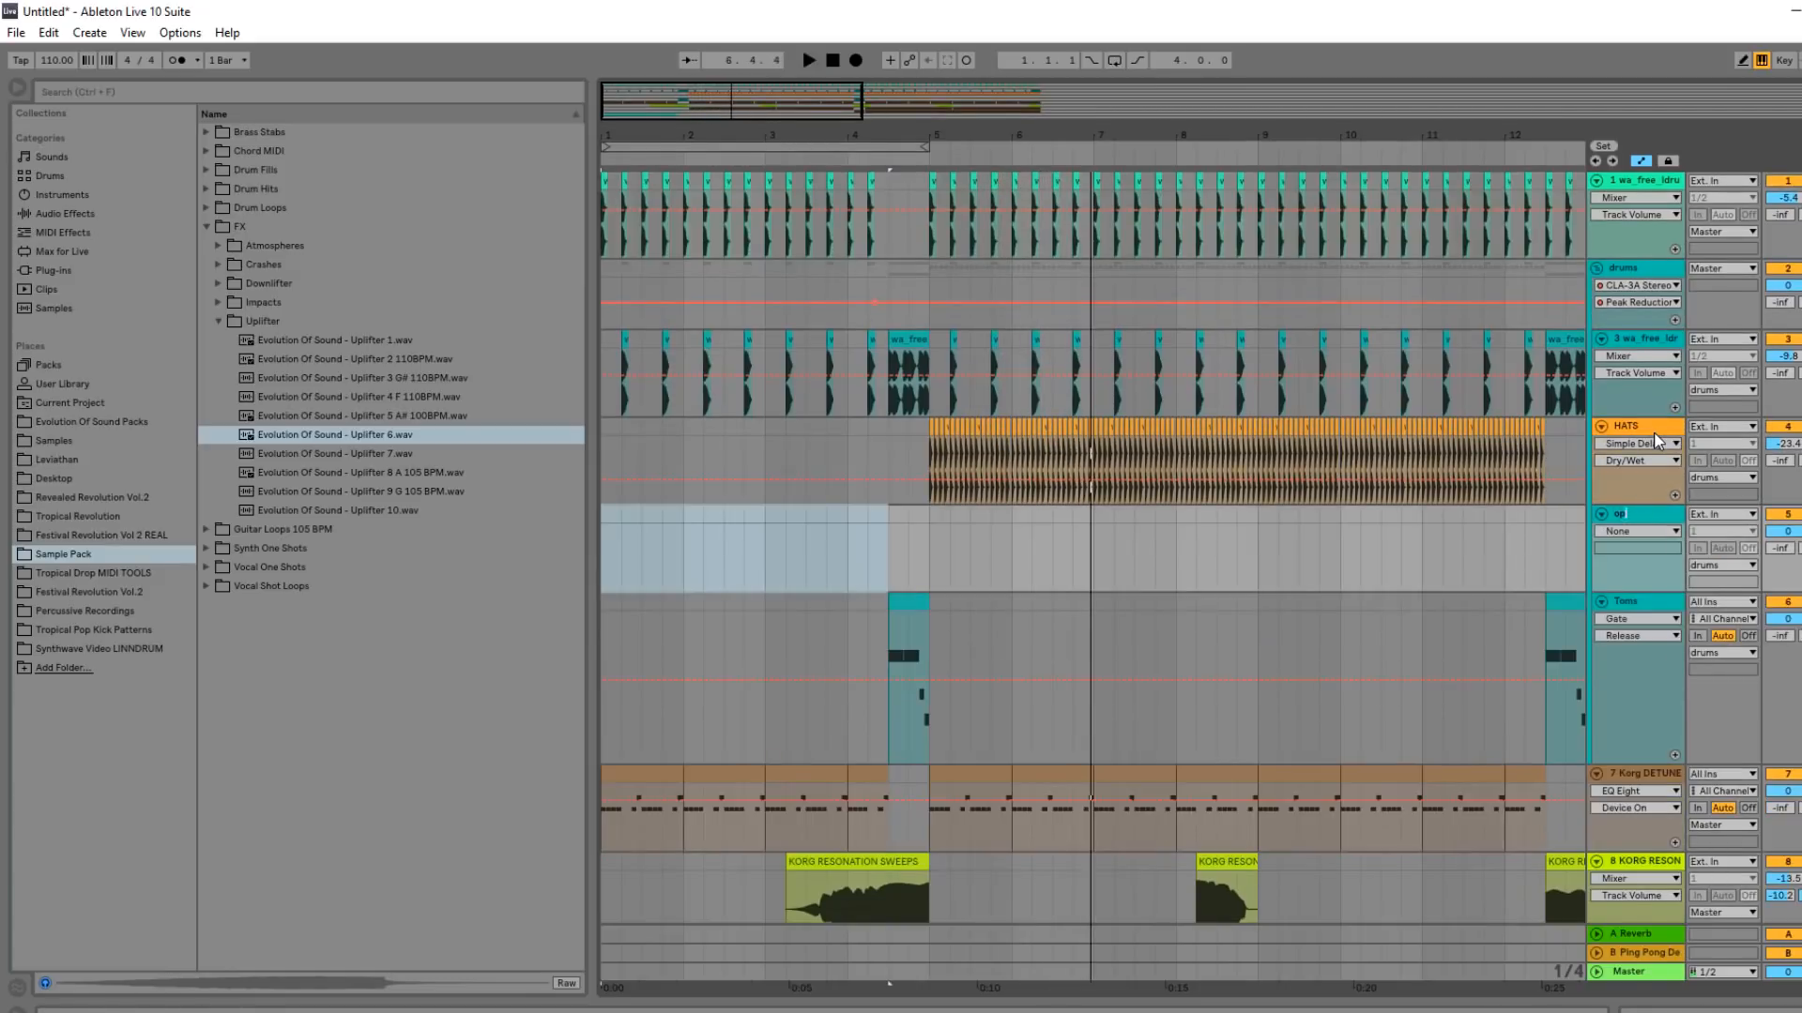
{"action": "left_click", "coordinate": [91, 664]}
{"action": "left_click", "coordinate": [1187, 851]}
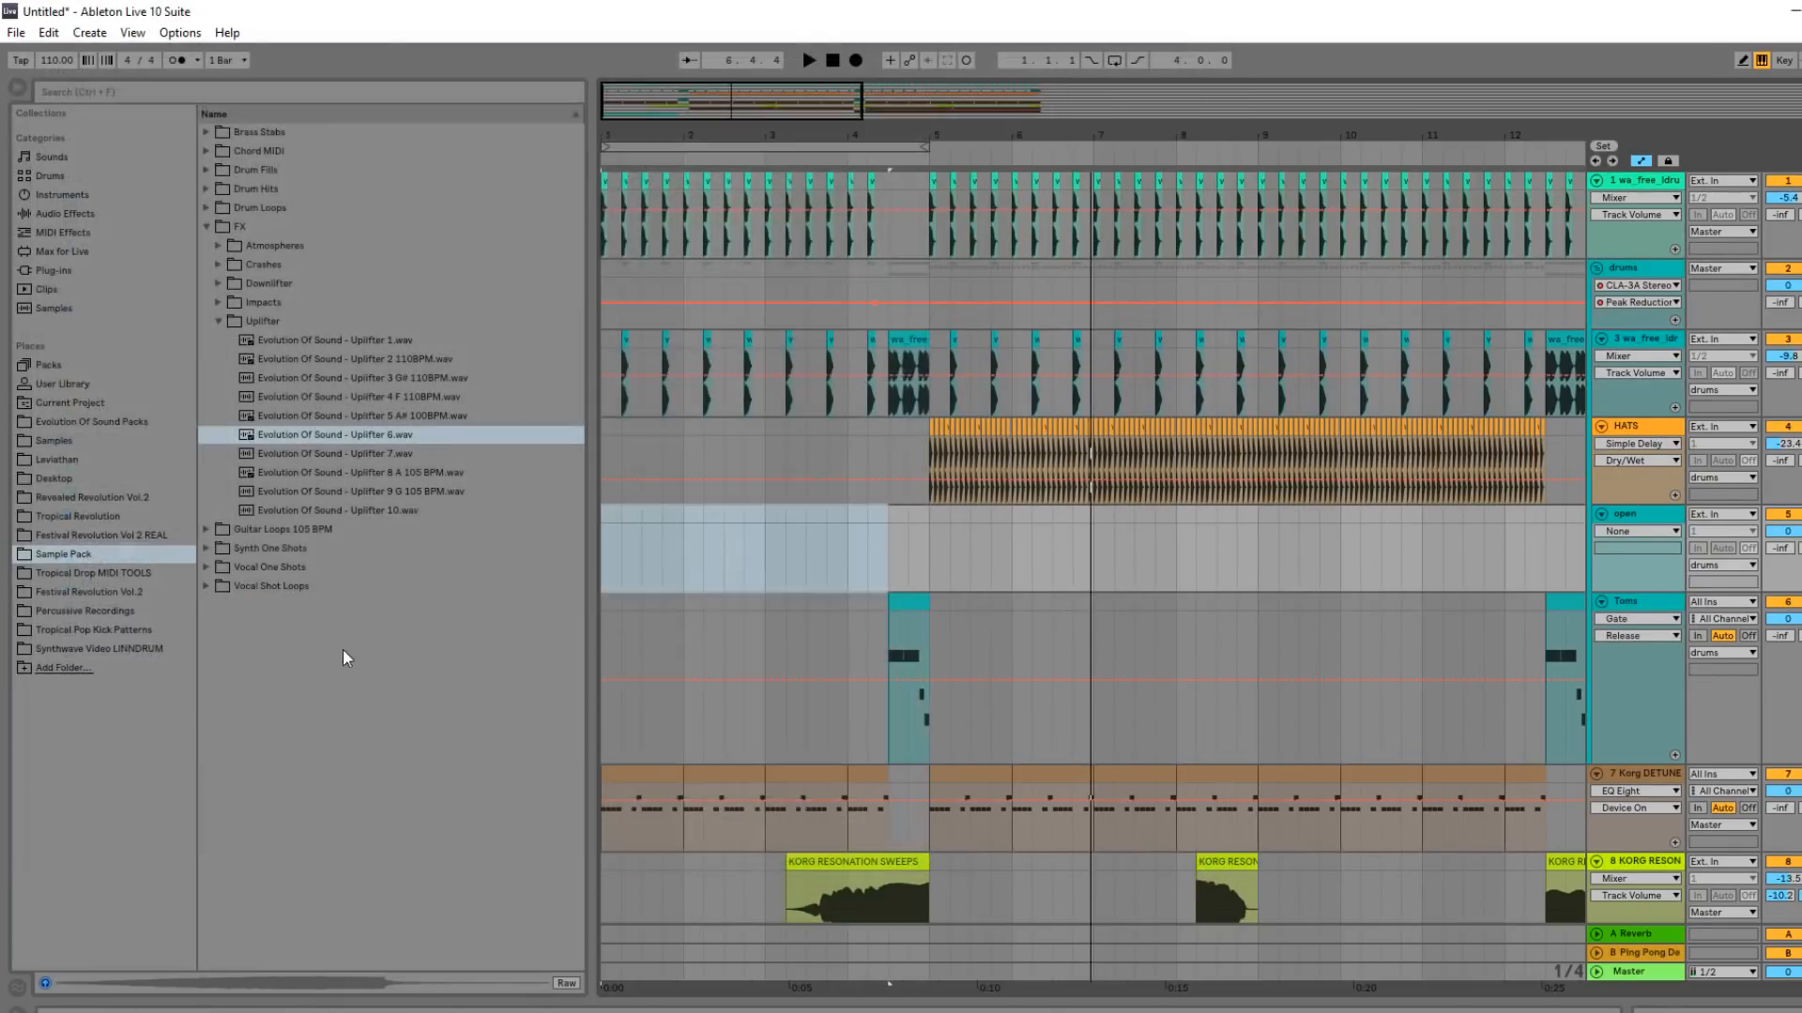
Audition the open hat samples in the Synthwave Video LINNDRUM folder.
{"action": "left_click", "coordinate": [148, 647]}
{"action": "scroll", "coordinate": [323, 651], "scroll_direction": "up", "scroll_amount": 8}
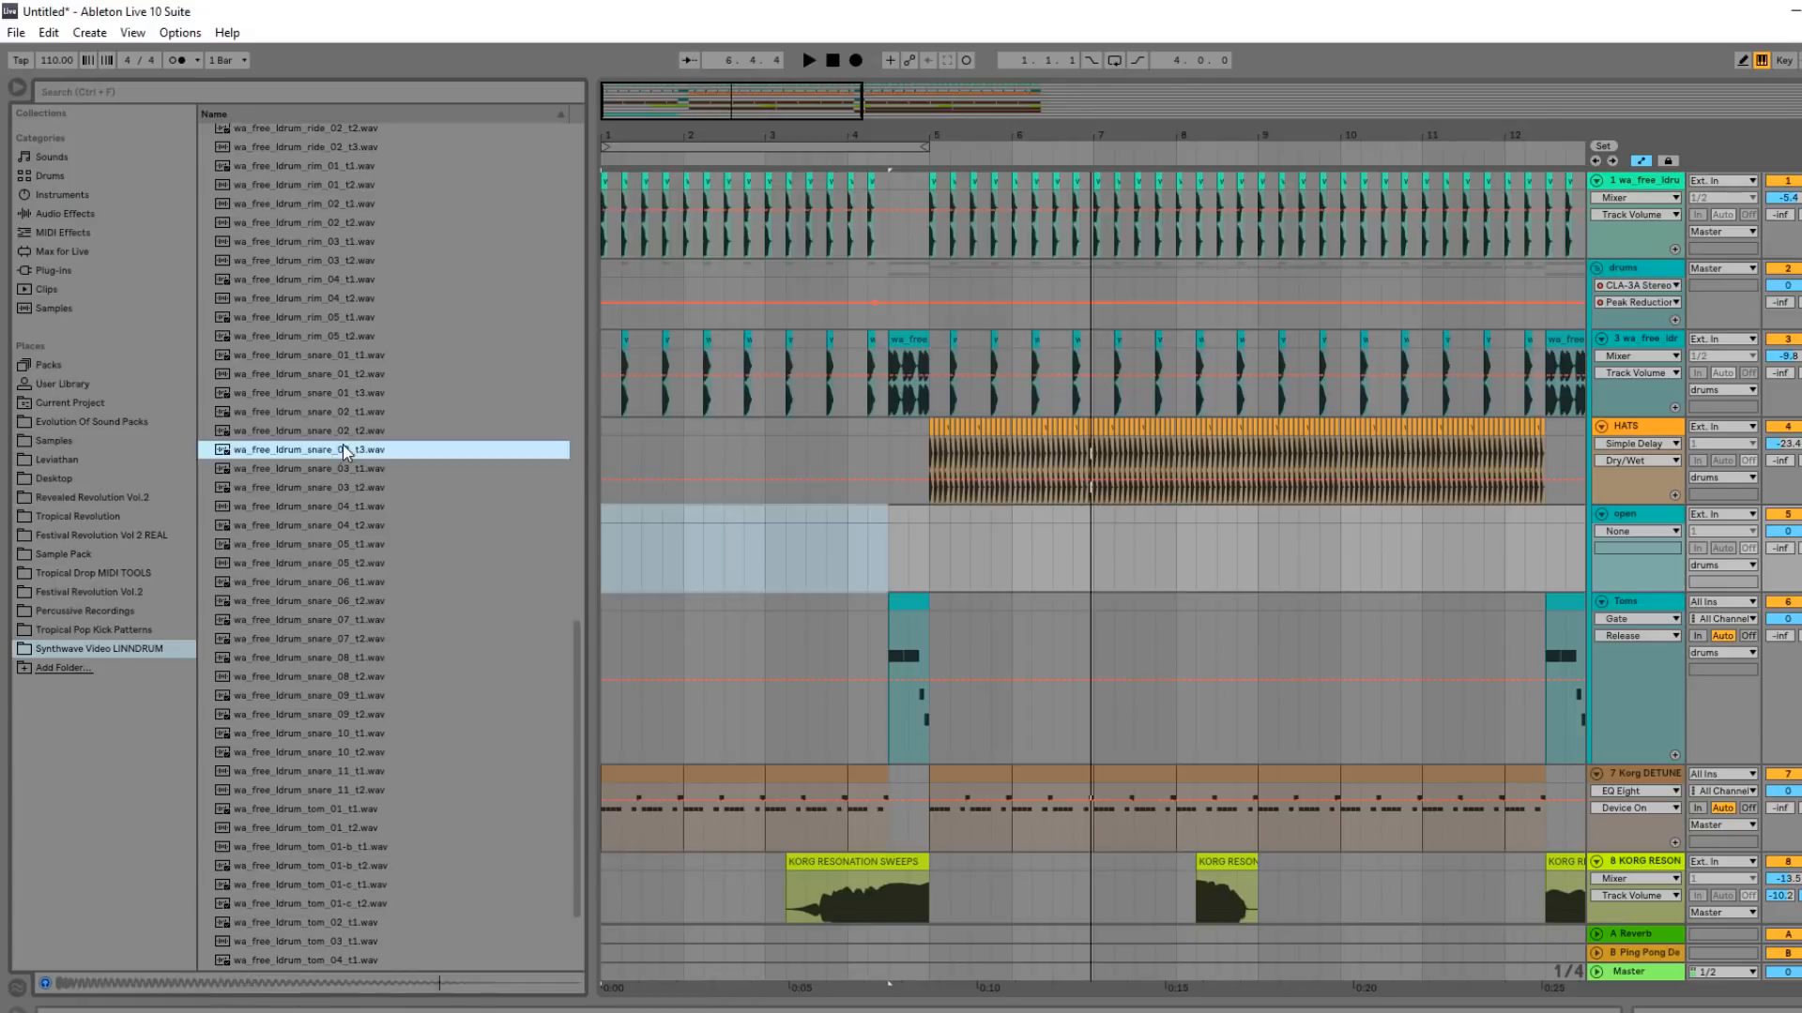
{"action": "left_click", "coordinate": [366, 355]}
{"action": "left_click", "coordinate": [354, 282]}
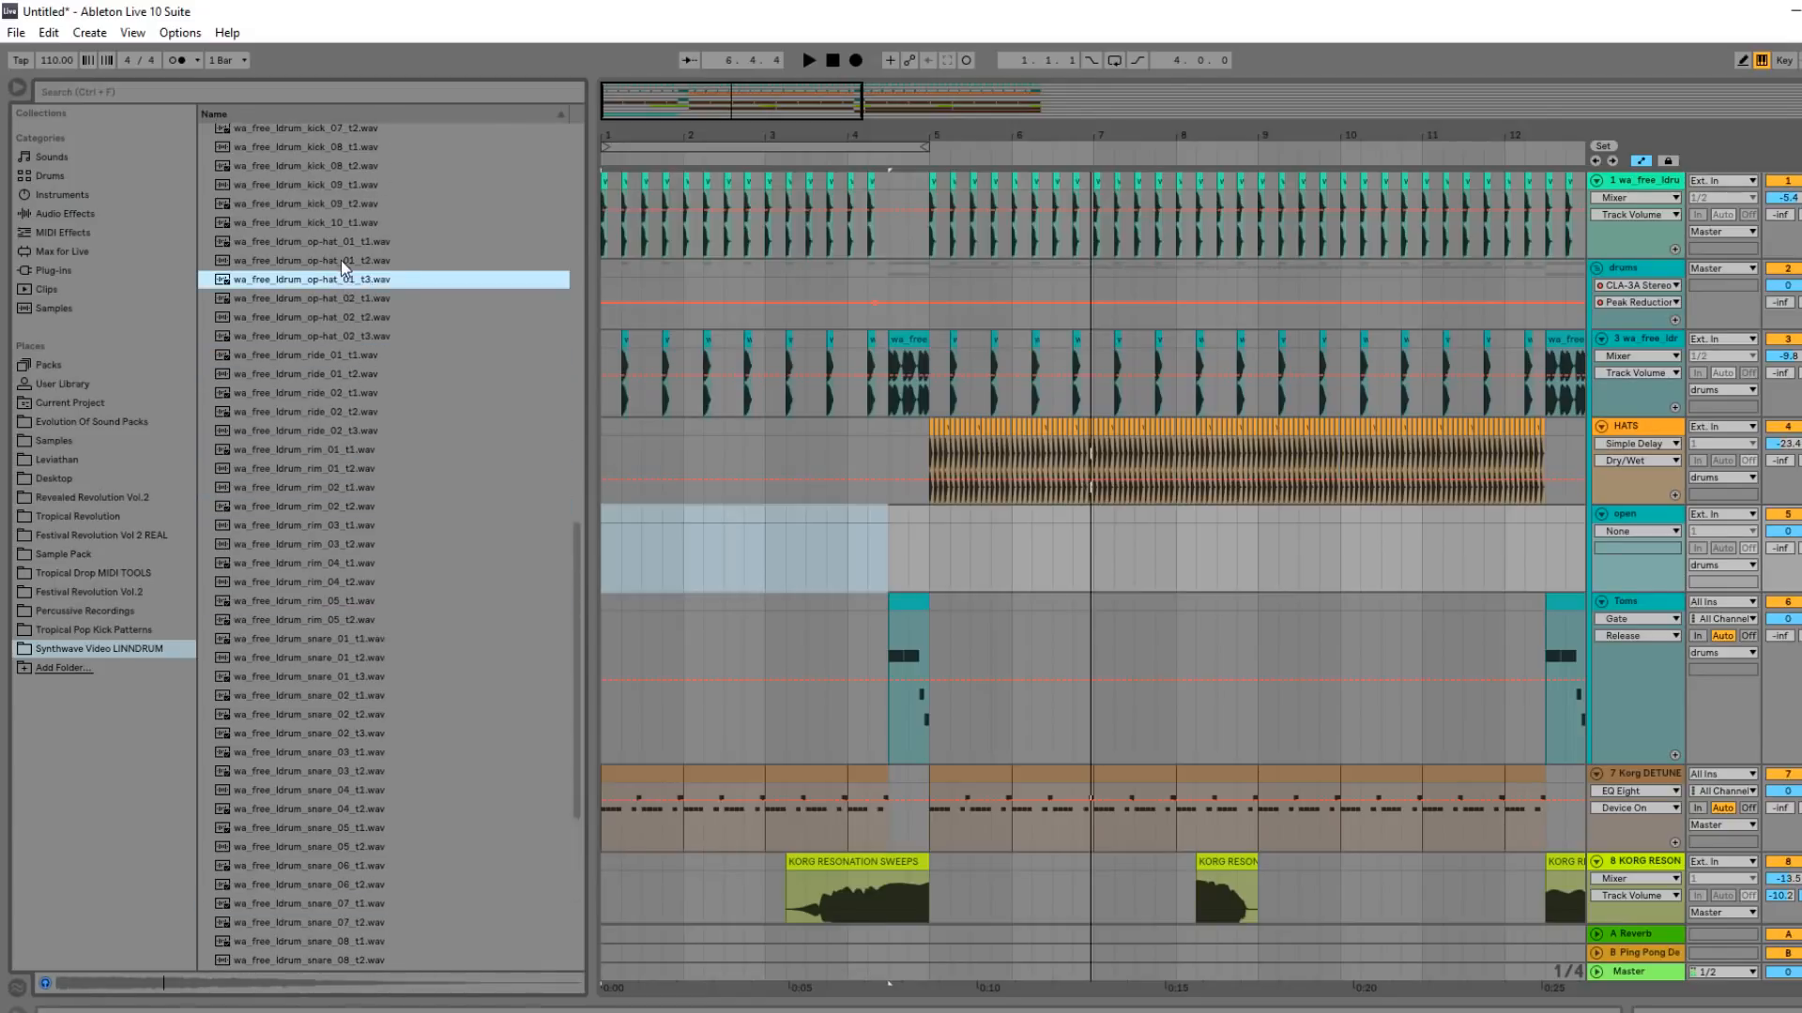
{"action": "left_click", "coordinate": [341, 261]}
{"action": "left_click", "coordinate": [358, 242]}
{"action": "left_click", "coordinate": [362, 298]}
{"action": "left_click", "coordinate": [362, 317]}
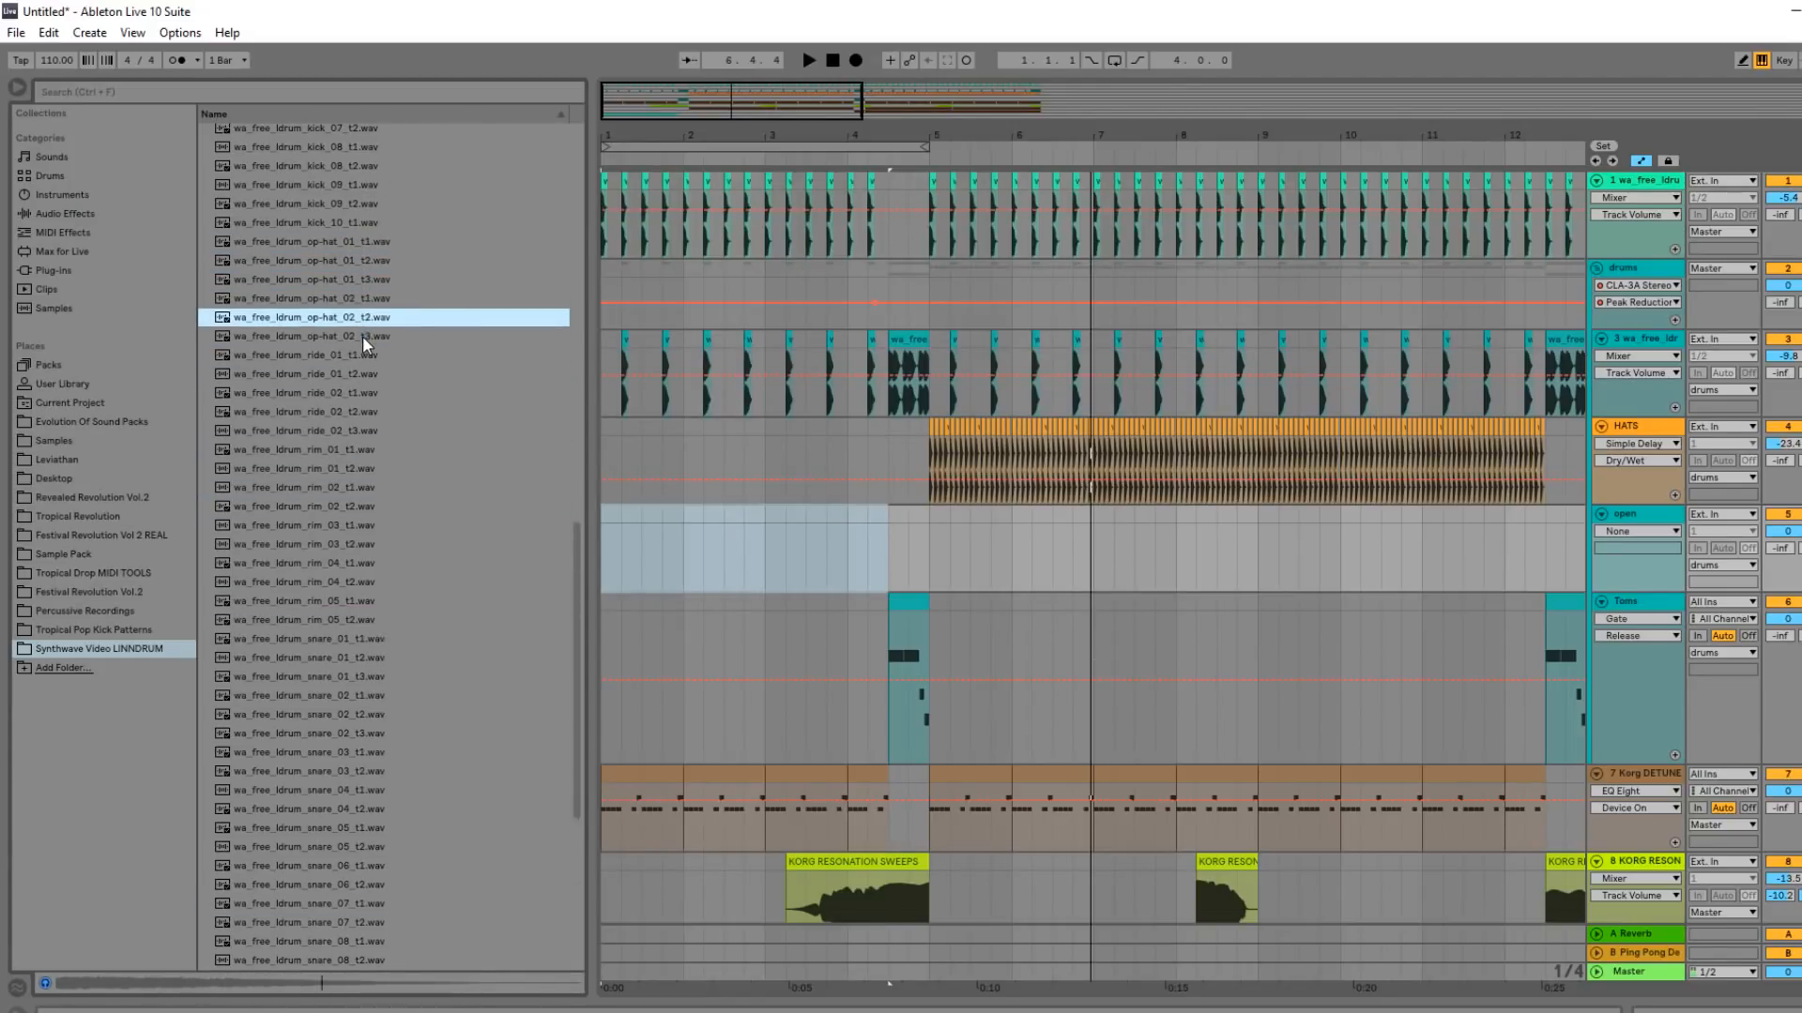
{"action": "left_click", "coordinate": [363, 336]}
{"action": "left_click", "coordinate": [364, 317]}
{"action": "left_click", "coordinate": [369, 298]}
{"action": "left_click", "coordinate": [365, 263]}
{"action": "left_click", "coordinate": [361, 280]}
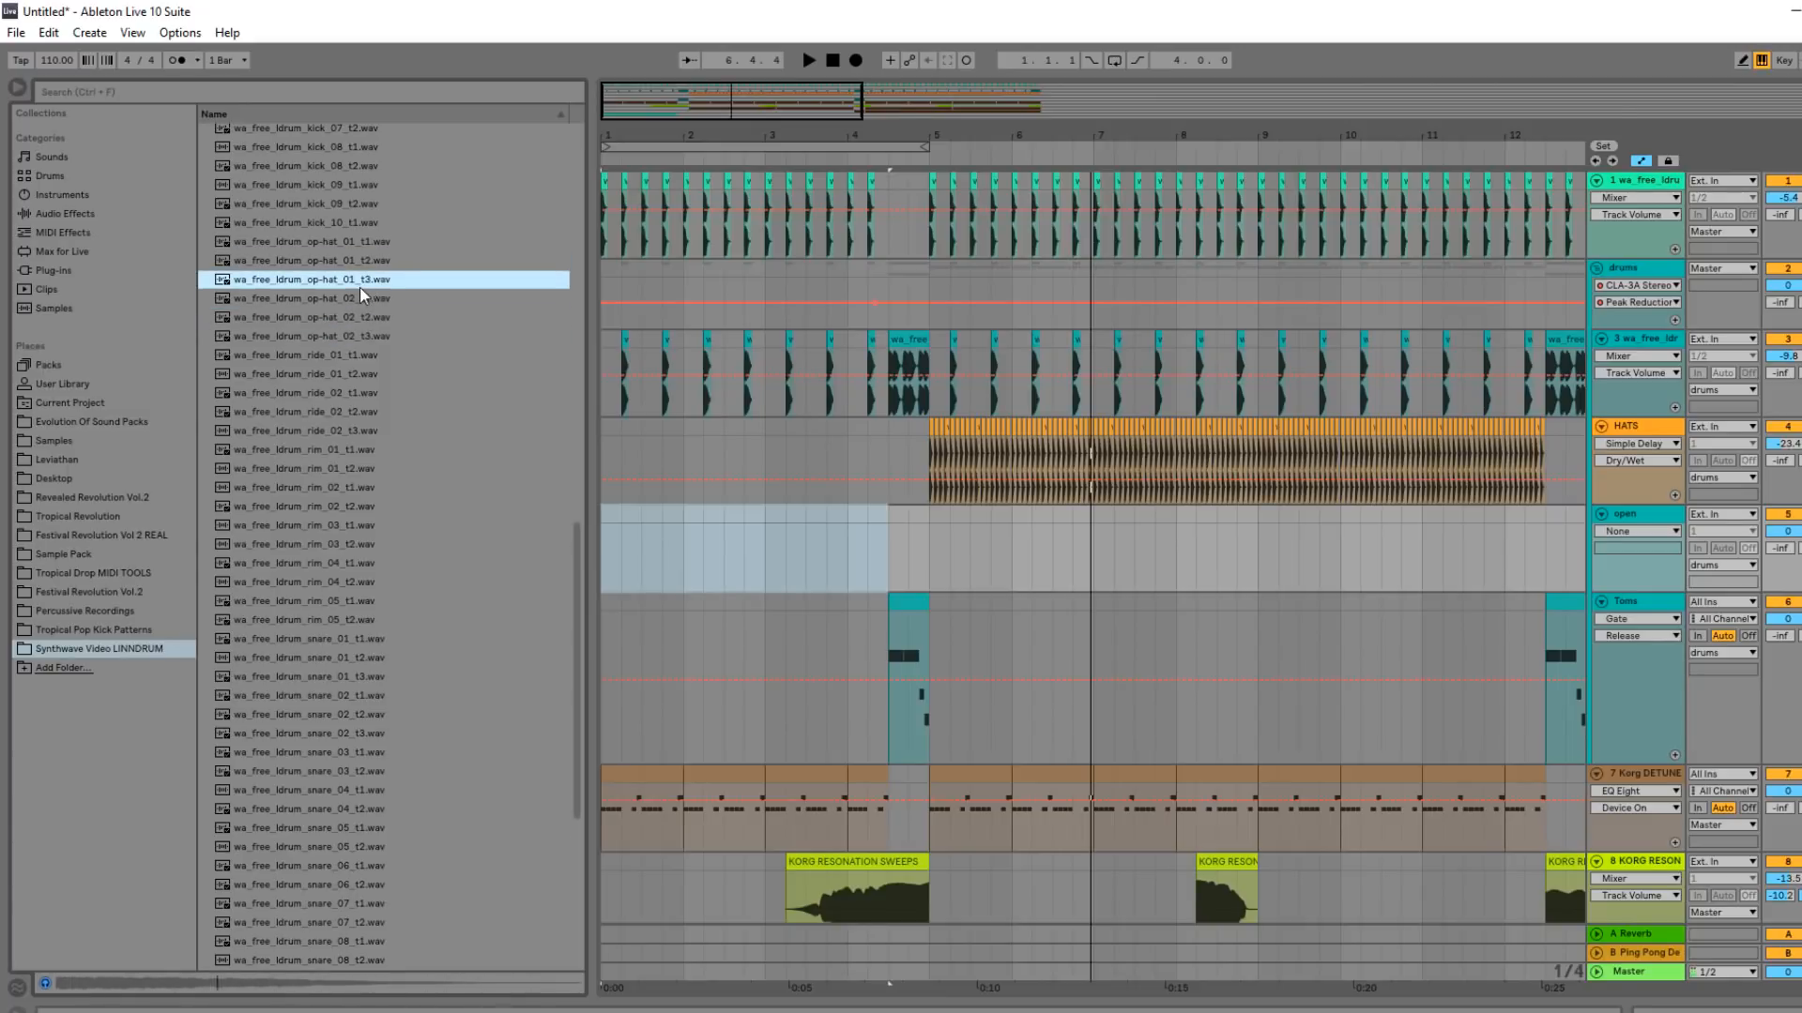
Add wa_free_ldrum_op-hat_02_t1 to the open track and position it on the offbeat at 5.1.3.
{"action": "left_click", "coordinate": [358, 298]}
{"action": "left_click_drag", "start_coordinate": [330, 304], "coordinate": [954, 532]}
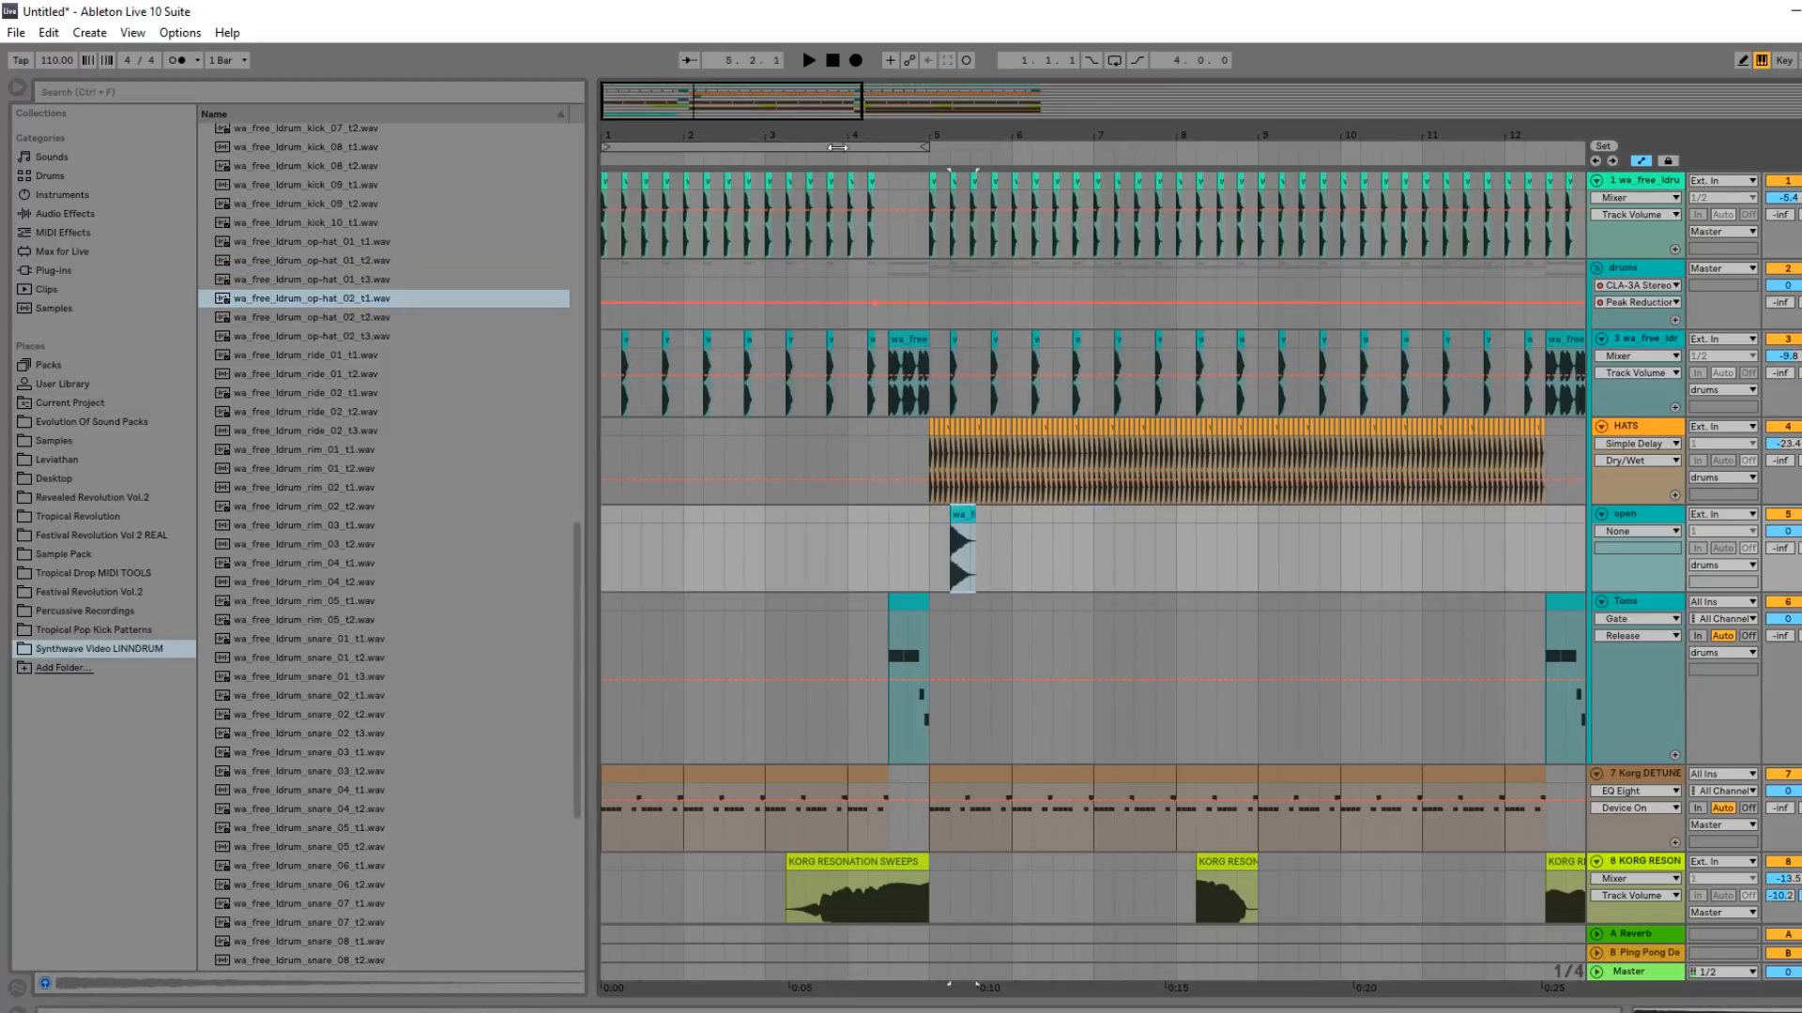
{"action": "key", "text": "plus"}
{"action": "key", "text": "plus"}
{"action": "key", "text": "plus"}
{"action": "left_click_drag", "start_coordinate": [720, 120], "coordinate": [713, 120]}
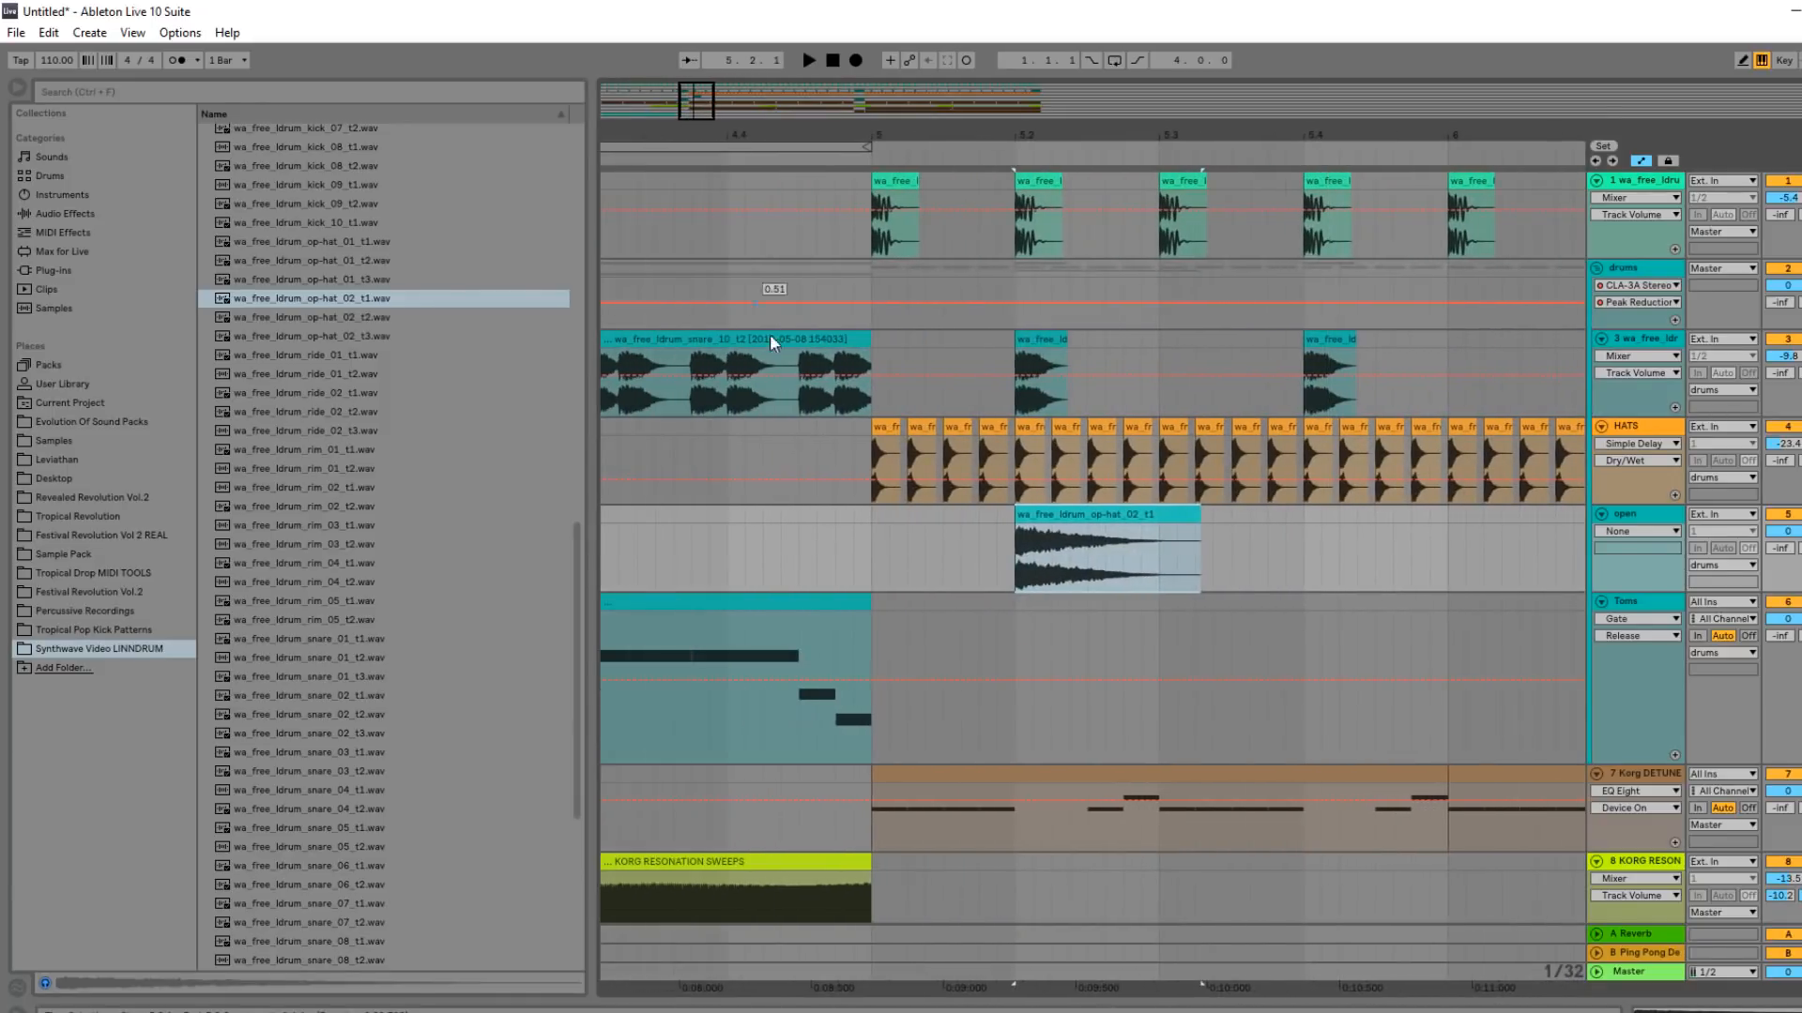
{"action": "left_click", "coordinate": [1013, 488]}
{"action": "key", "text": "space"}
{"action": "left_click_drag", "start_coordinate": [1078, 521], "coordinate": [1007, 523]}
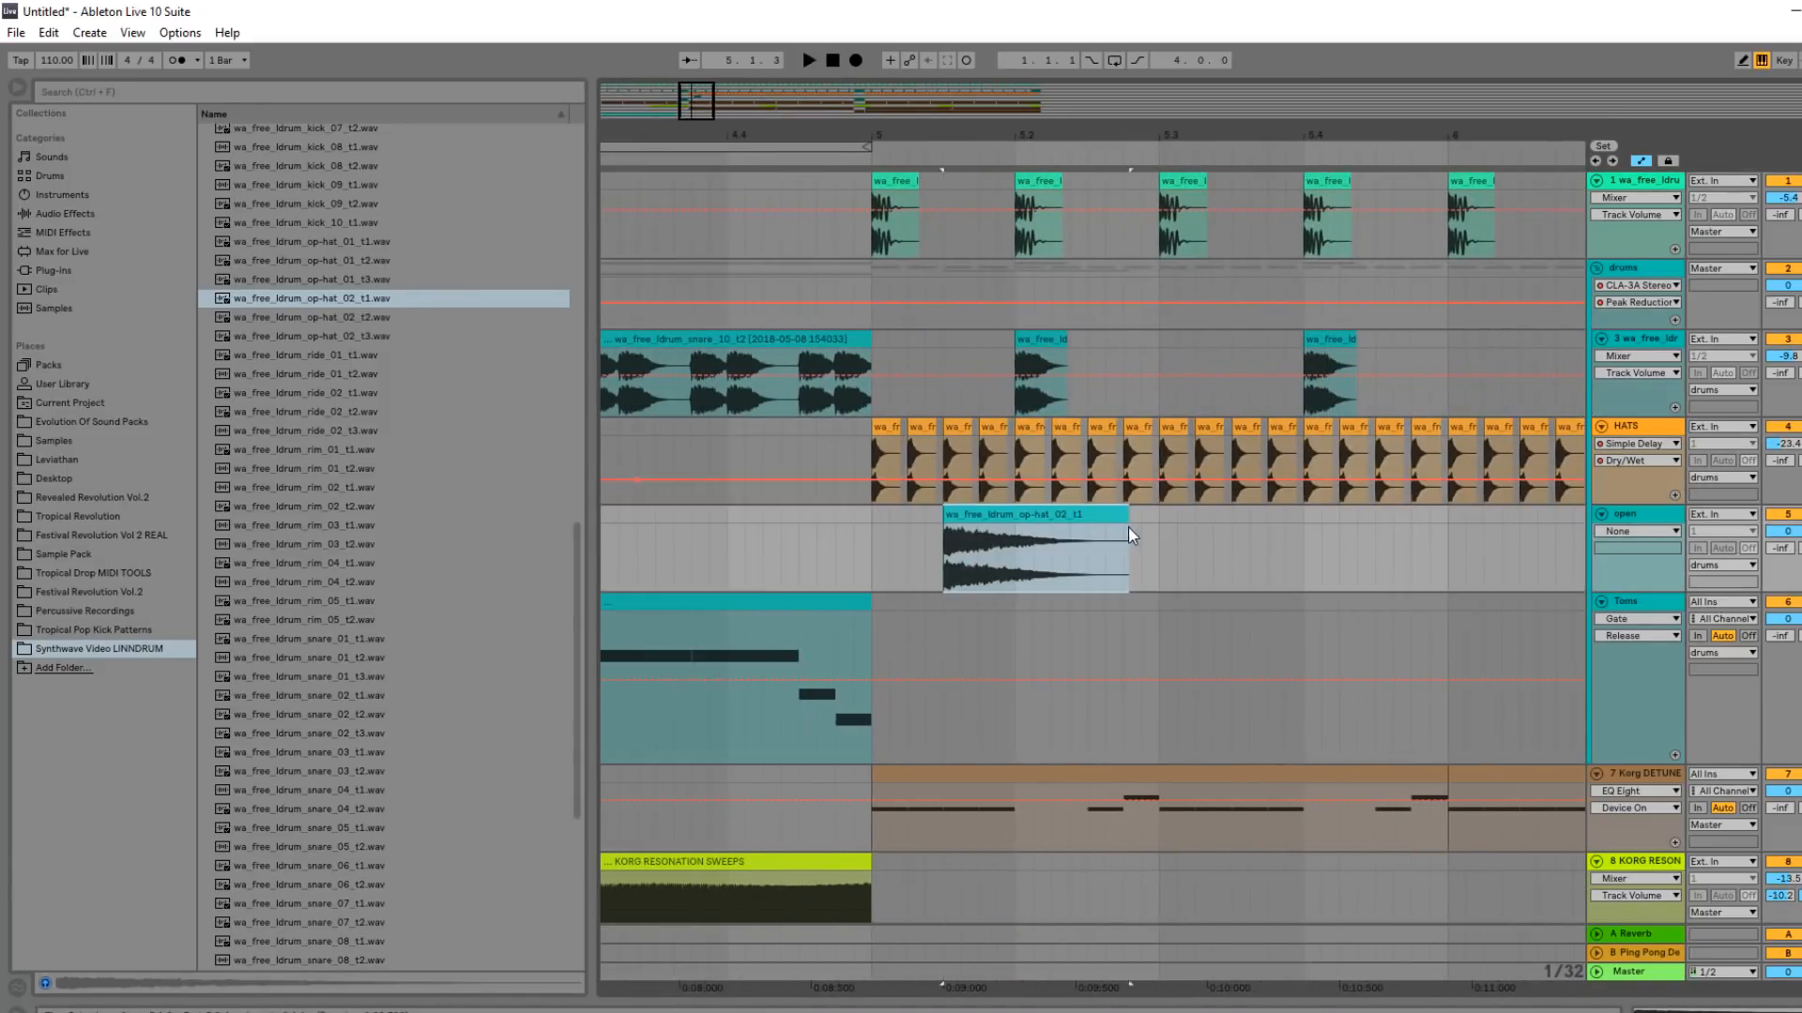
Trim the open hat to end at 5.2 and duplicate the one-beat pattern from bar 5 up to 12.4.
{"action": "left_click_drag", "start_coordinate": [1124, 515], "coordinate": [880, 538]}
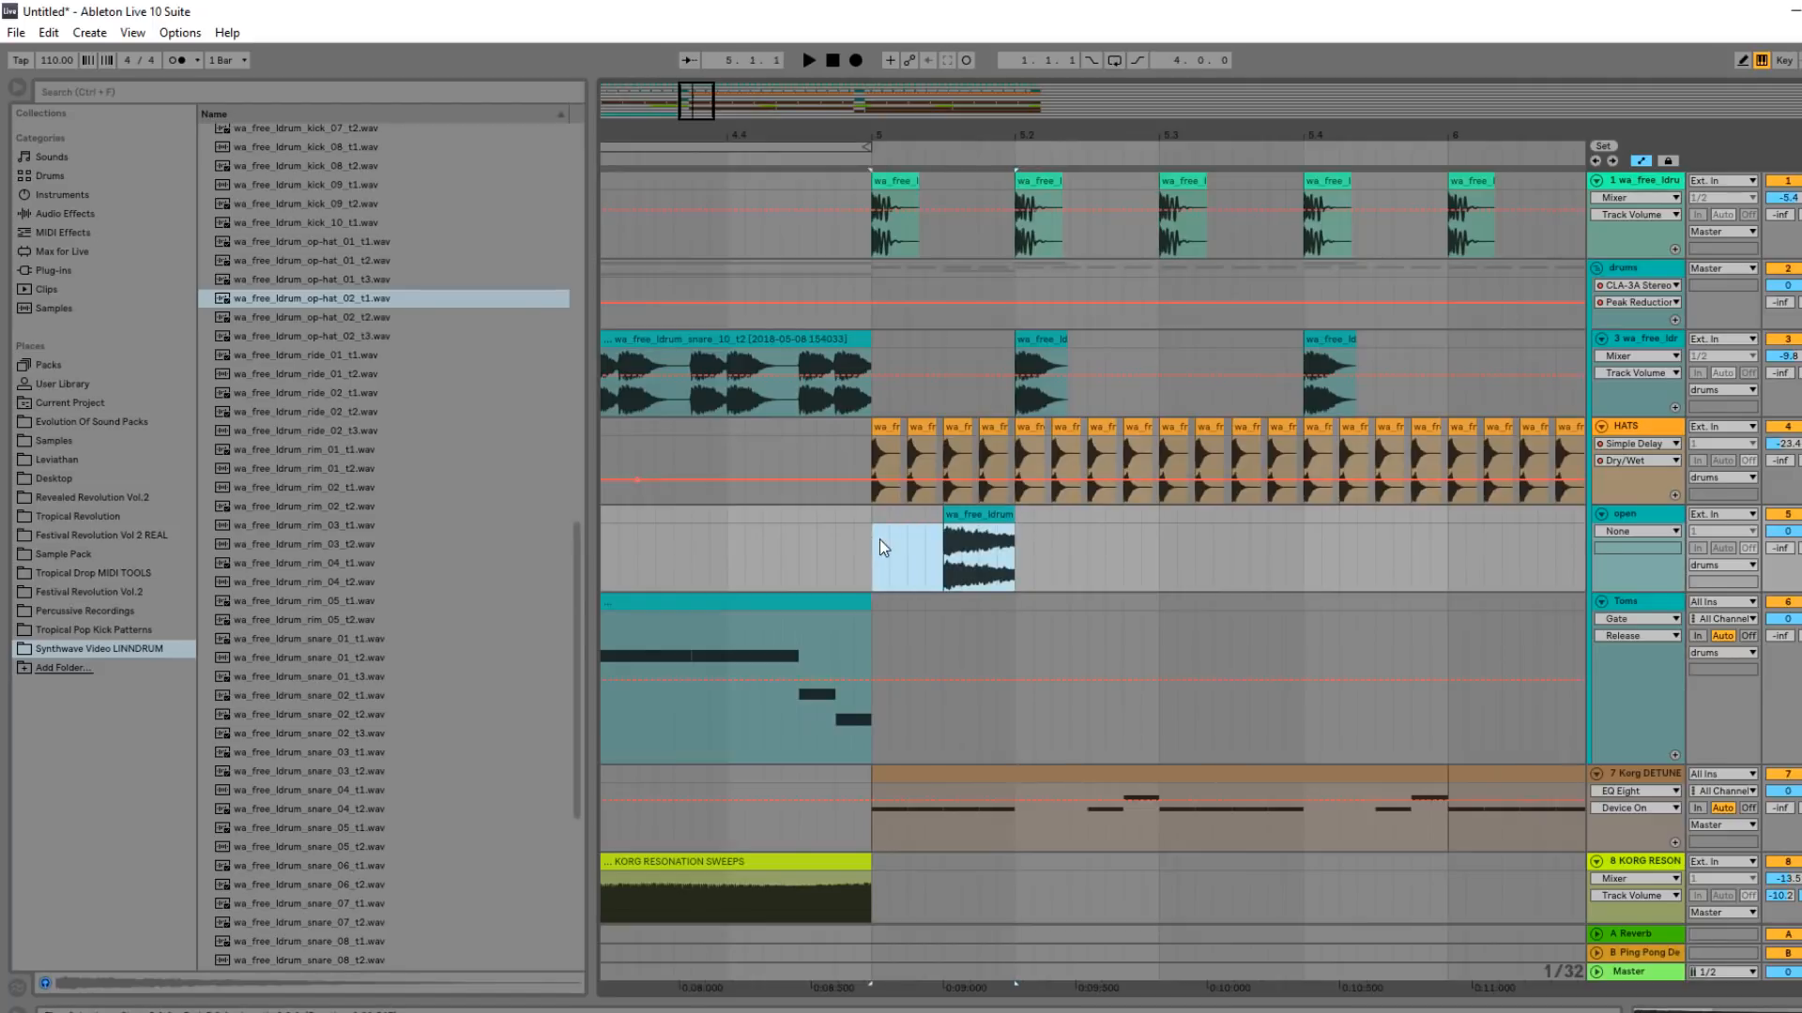
{"action": "key", "text": "ctrl+d"}
{"action": "key", "text": "ctrl+d"}
{"action": "key", "text": "ctrl+d"}
{"action": "left_click_drag", "start_coordinate": [703, 107], "coordinate": [725, 109]}
{"action": "key", "text": "ctrl+d"}
{"action": "key", "text": "ctrl+d"}
{"action": "key", "text": "ctrl+d"}
{"action": "key", "text": "ctrl+d"}
{"action": "key", "text": "ctrl+d"}
{"action": "key", "text": "ctrl+d"}
{"action": "key", "text": "ctrl+d"}
{"action": "key", "text": "ctrl+d"}
{"action": "key", "text": "ctrl+d"}
{"action": "key", "text": "ctrl+d"}
{"action": "key", "text": "ctrl+d"}
{"action": "key", "text": "ctrl+d"}
{"action": "key", "text": "ctrl+d"}
{"action": "key", "text": "ctrl+d"}
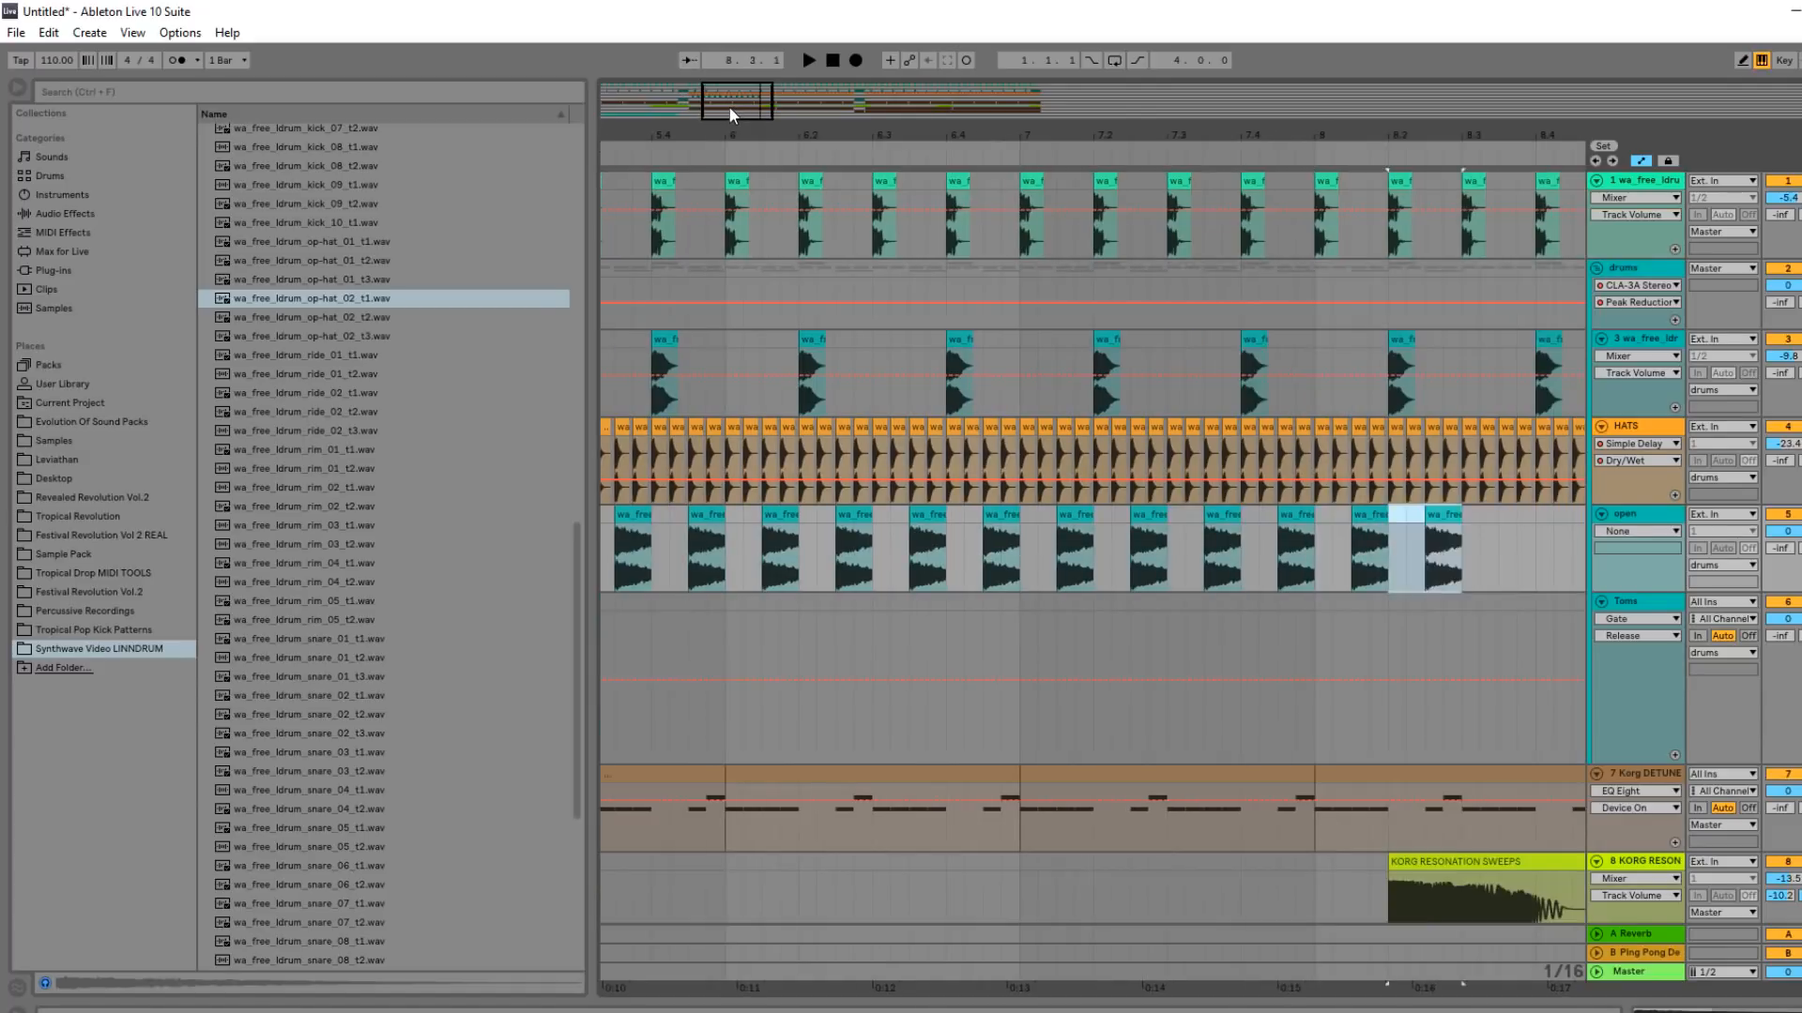
{"action": "scroll", "coordinate": [869, 282], "scroll_direction": "down", "scroll_amount": 5}
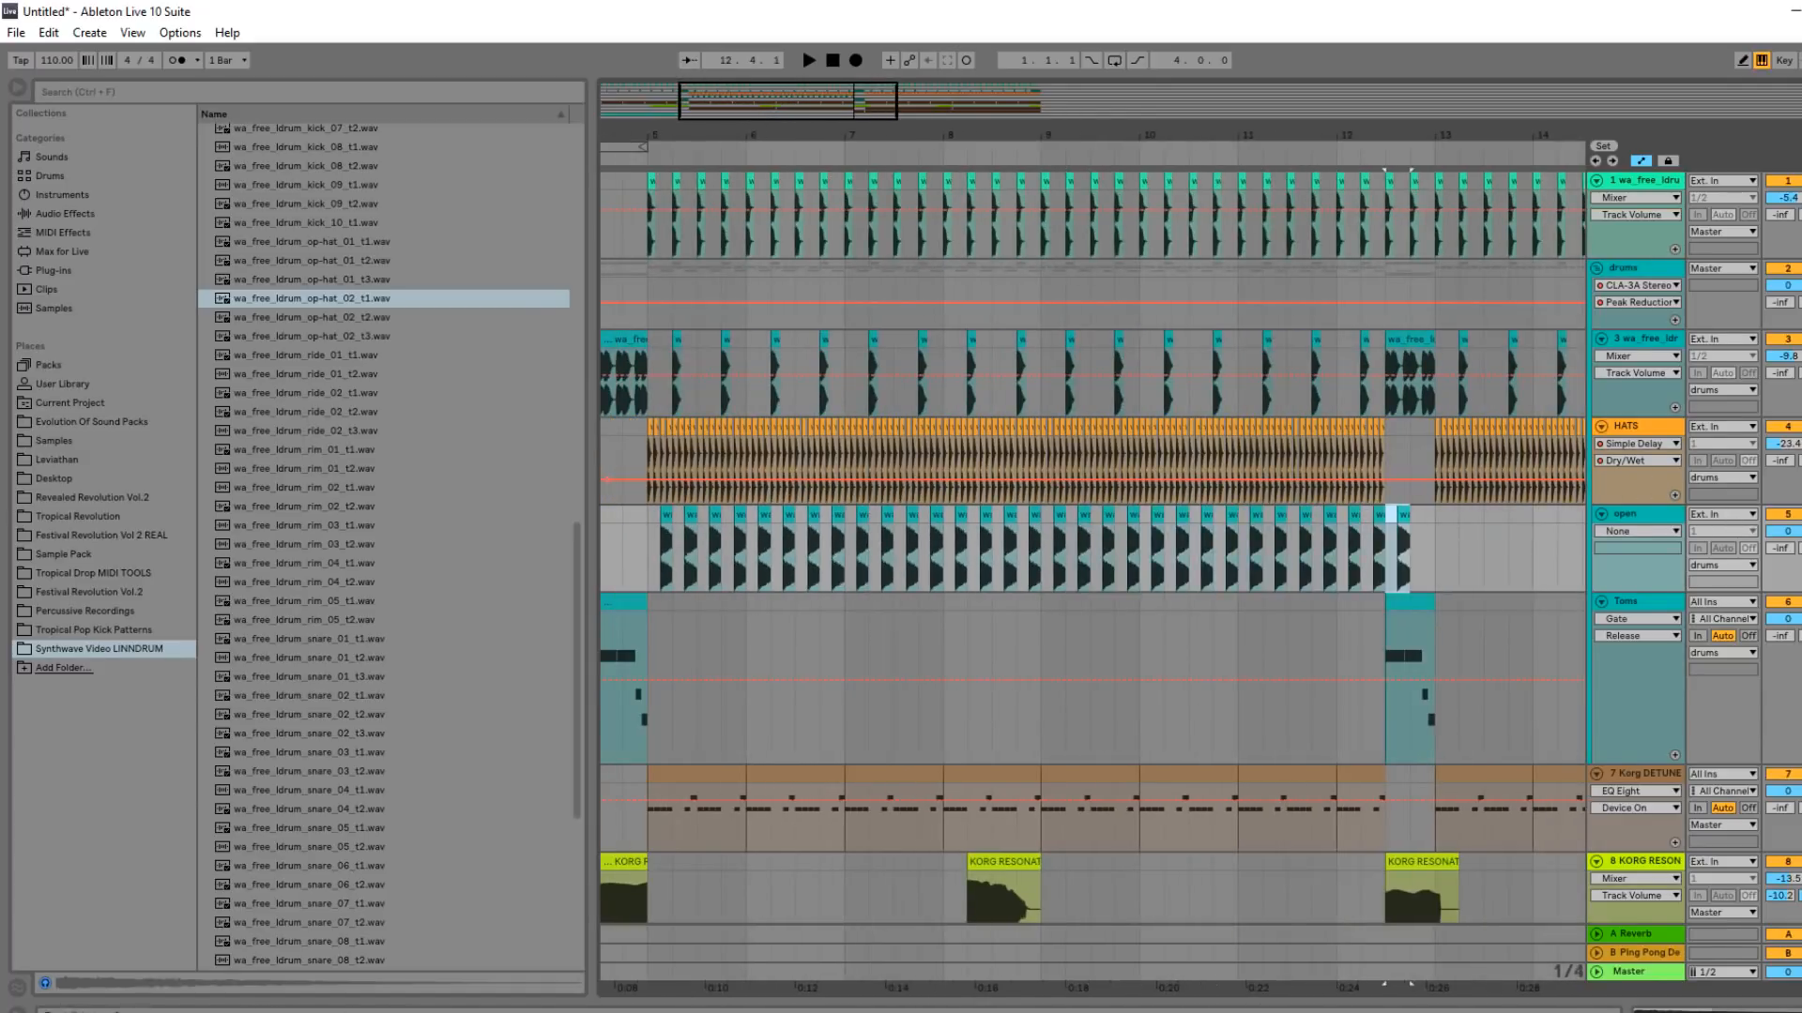
Play the drums from bar 5 and set the open track's volume to -15.1 dB.
{"action": "left_click", "coordinate": [660, 554]}
{"action": "key", "text": "space"}
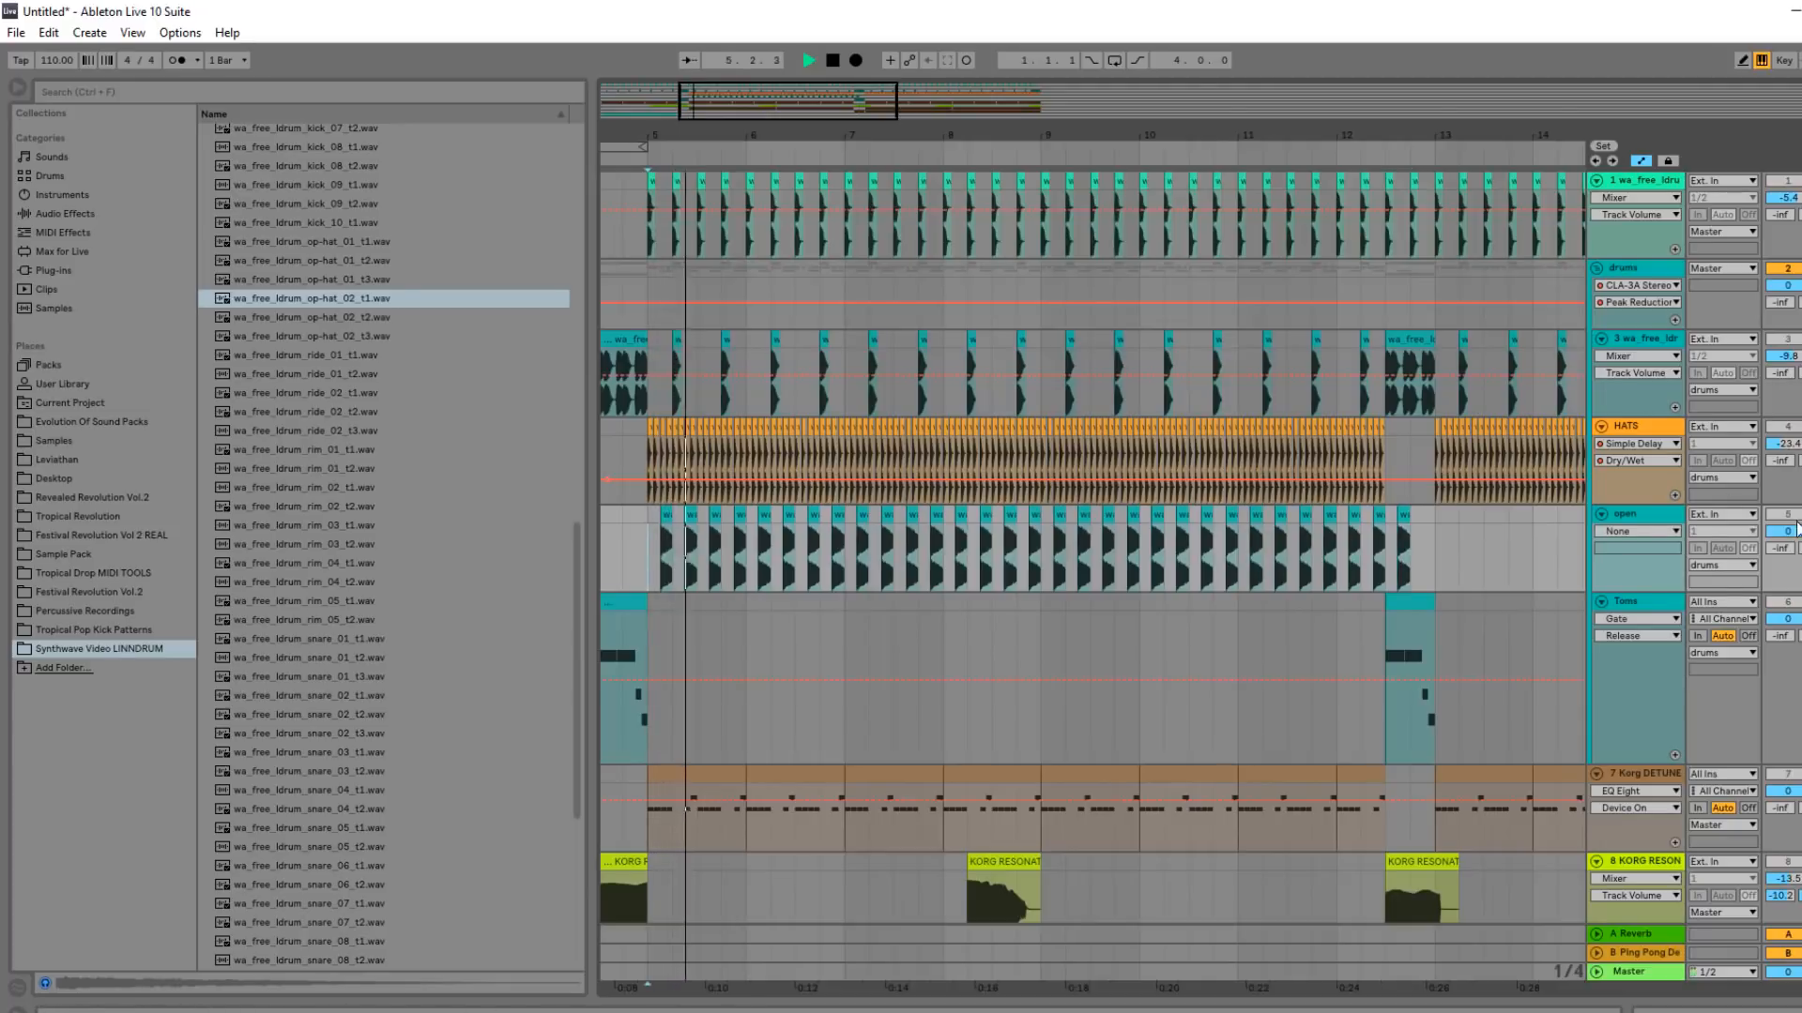
Duplicate the sidechain Compressor on the HATS track and set the copy's sidechain source to the open track.
{"action": "double_click", "coordinate": [1637, 427]}
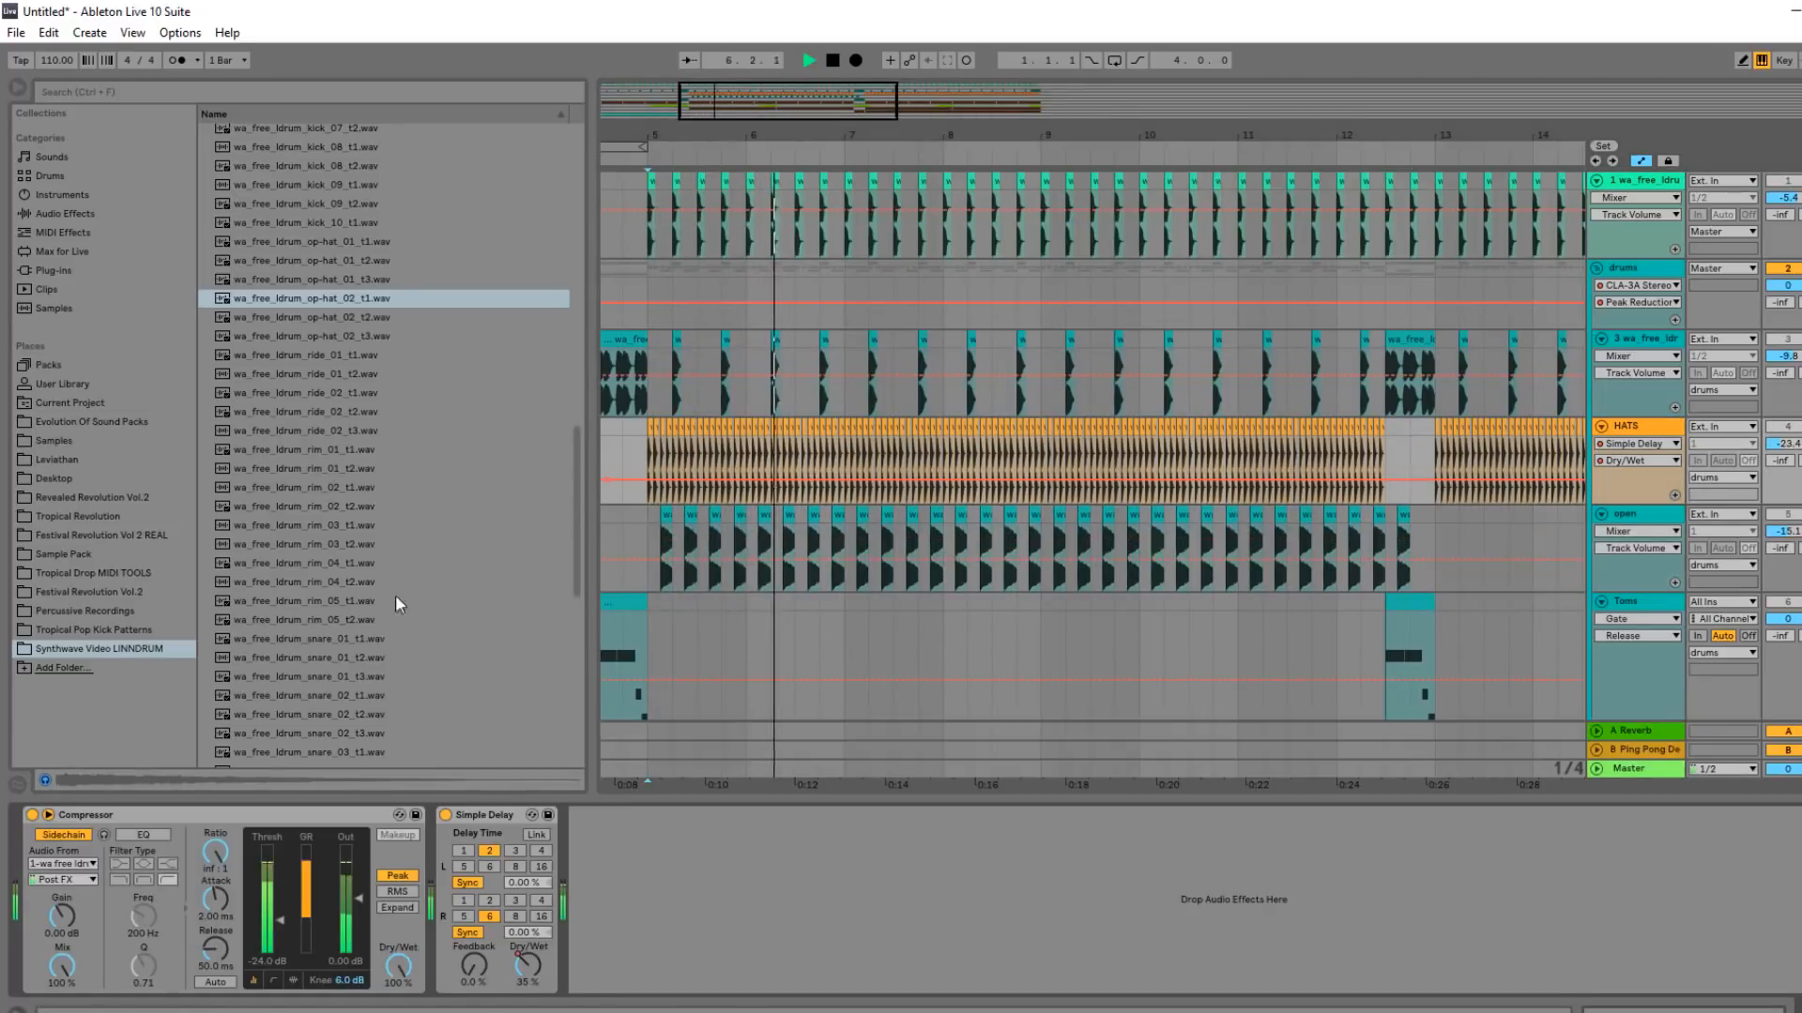
{"action": "key", "text": "ctrl+d"}
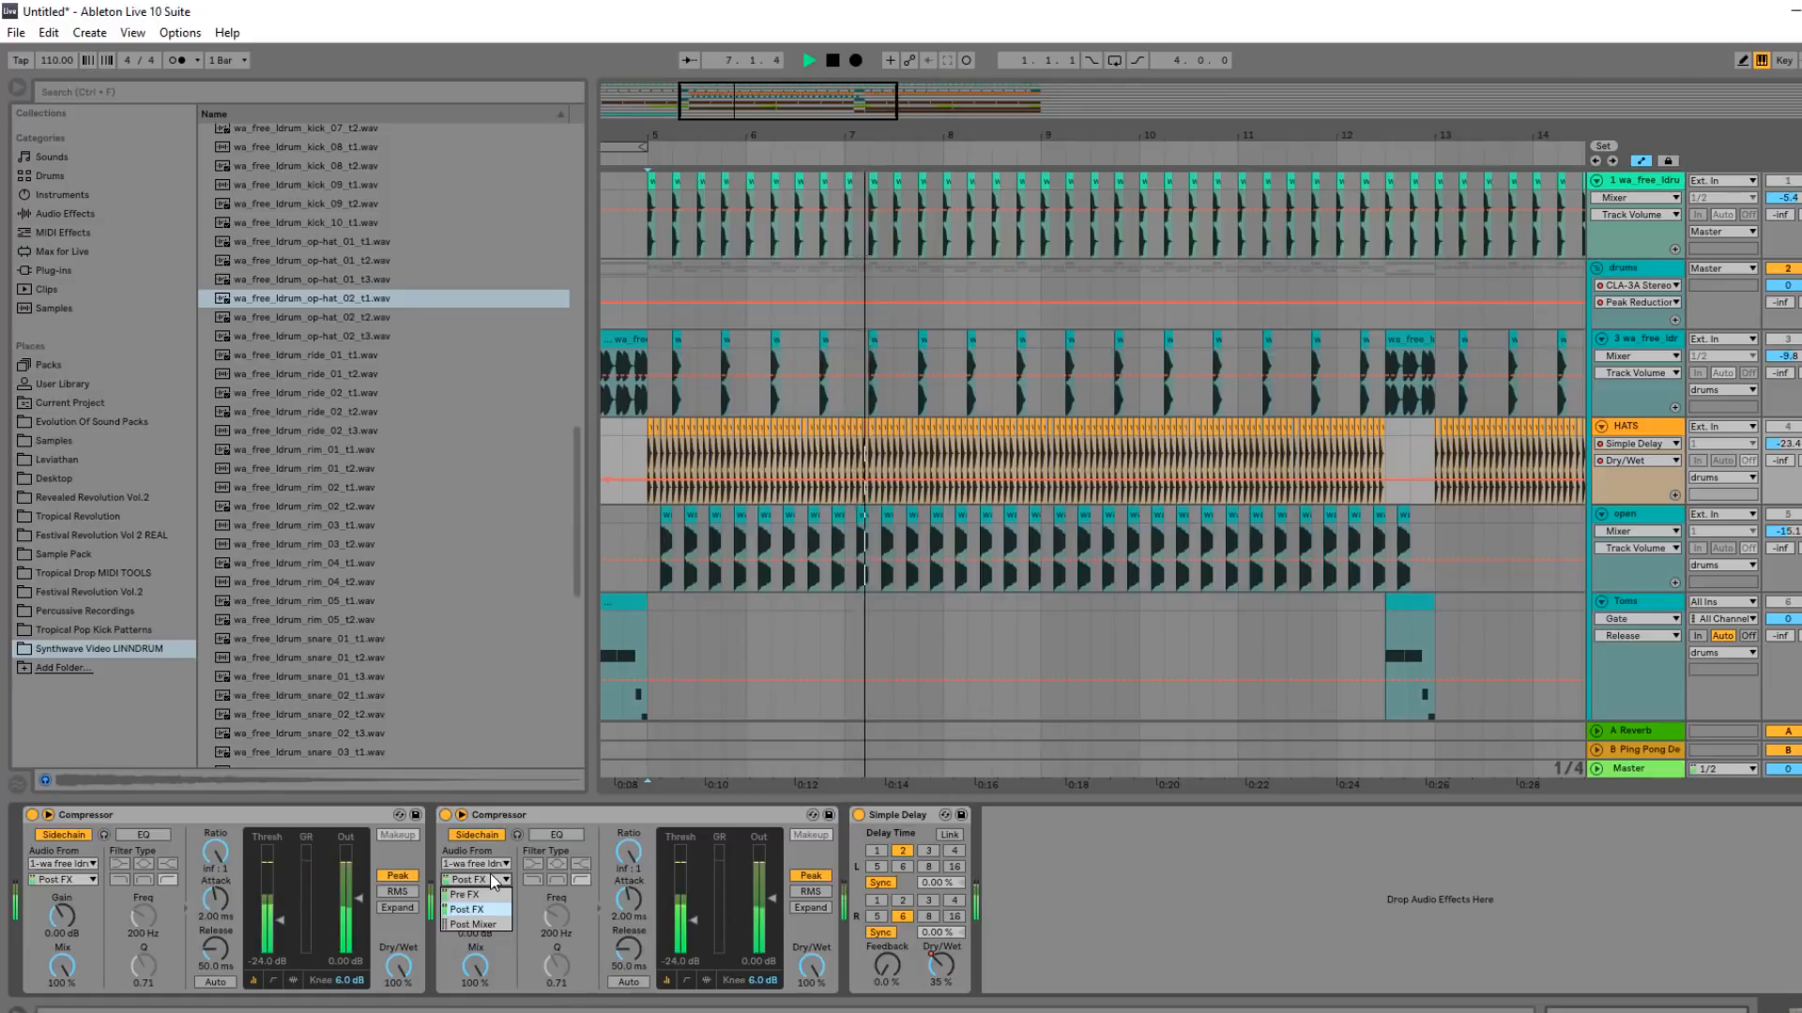
{"action": "left_click", "coordinate": [494, 867]}
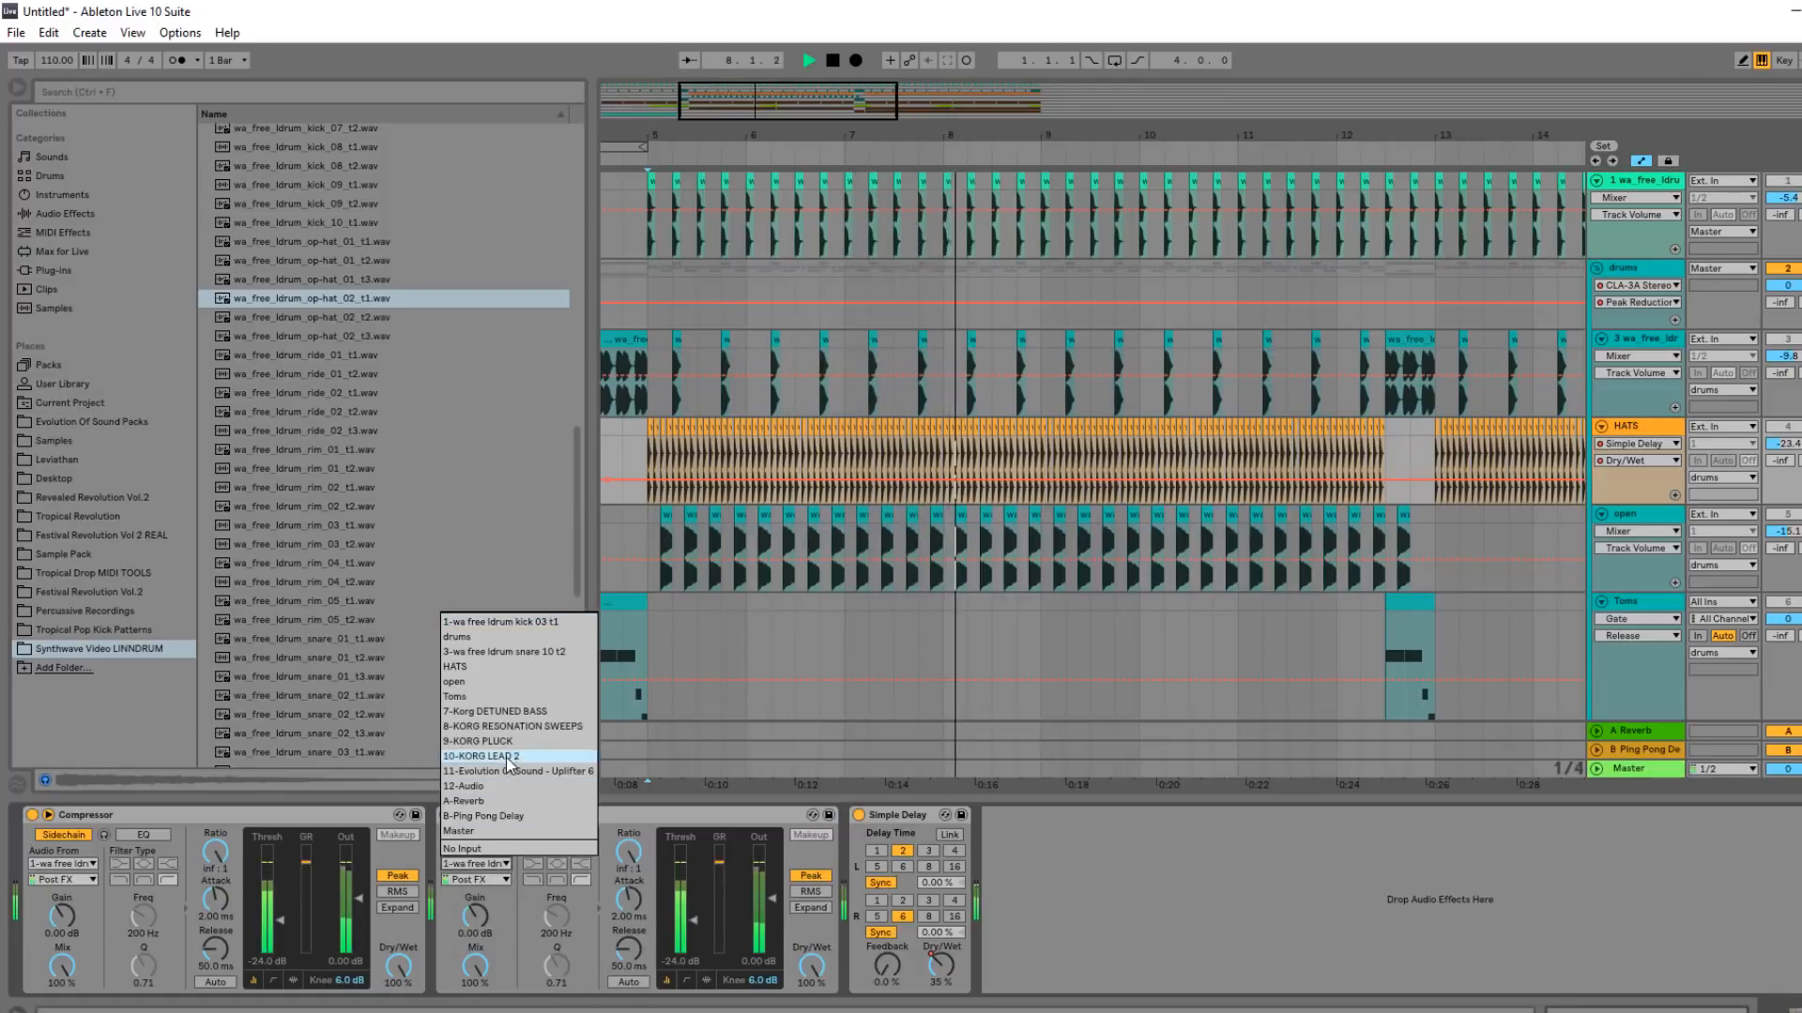
{"action": "left_click", "coordinate": [469, 681]}
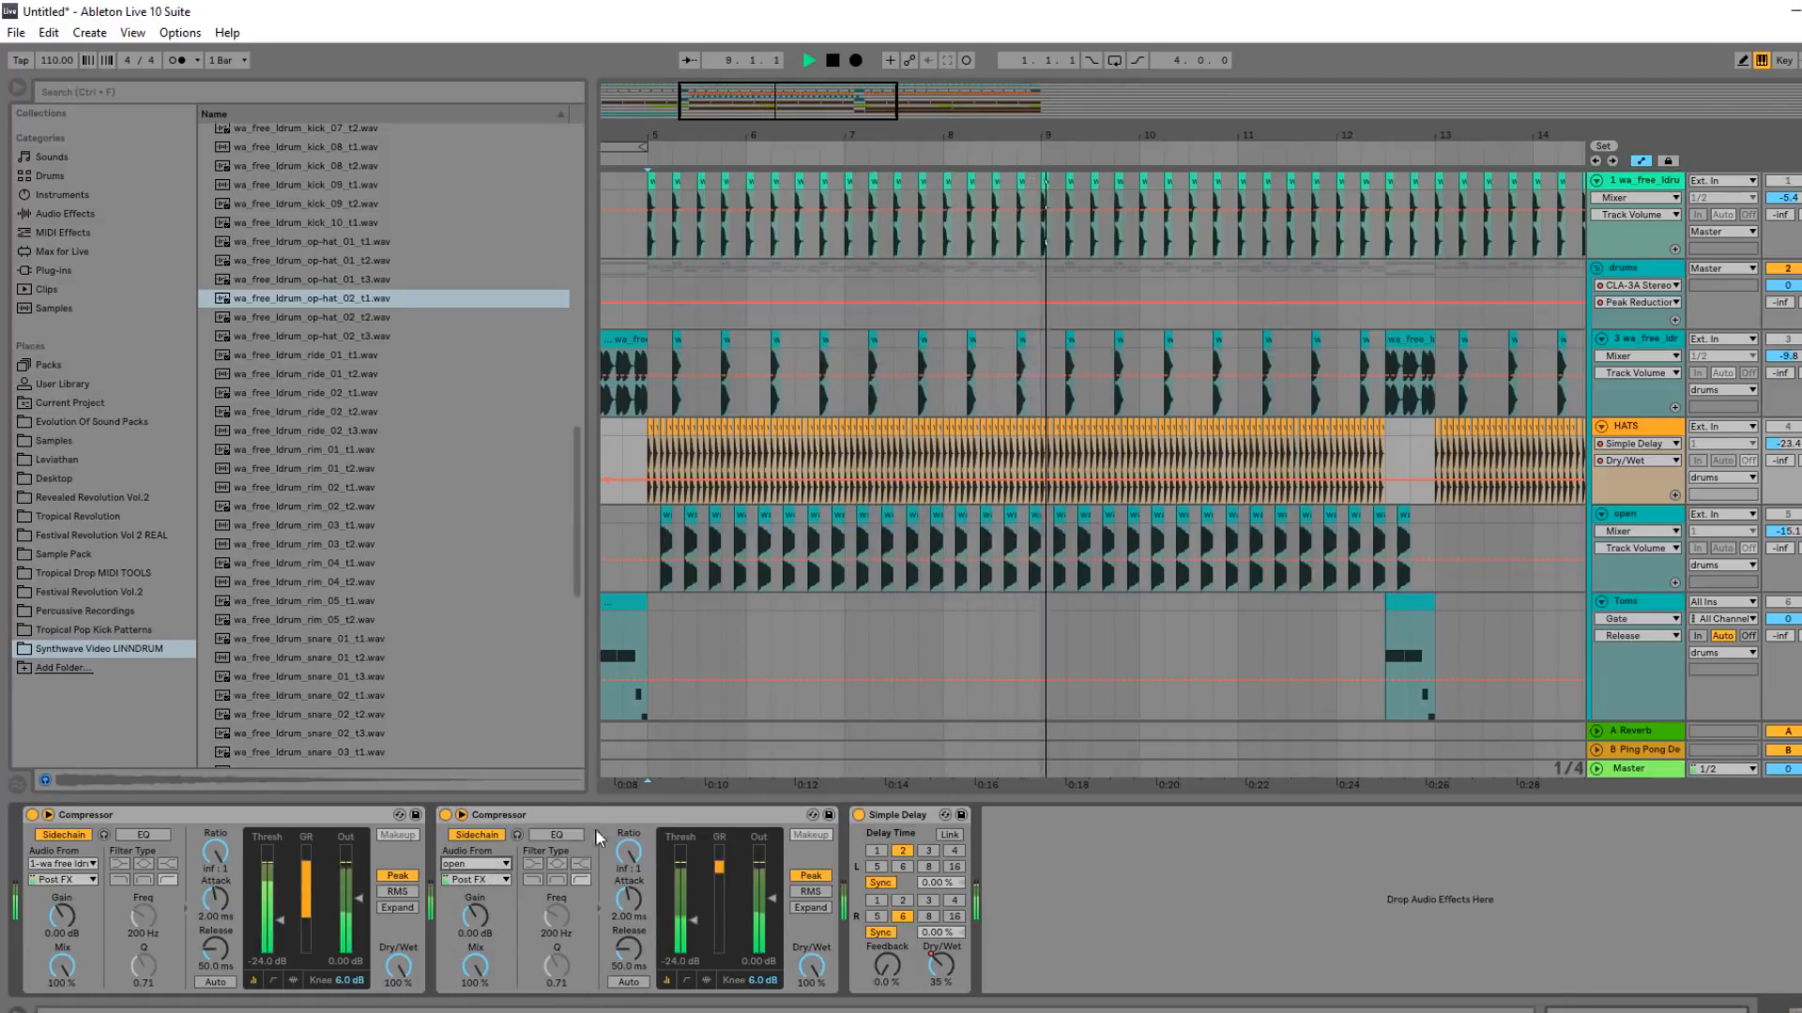
Set the second HATS compressor's threshold to -20.1 dB while playing from bar 5.
{"action": "left_click_drag", "start_coordinate": [689, 905], "coordinate": [689, 941]}
{"action": "key", "text": "space"}
{"action": "key", "text": "space"}
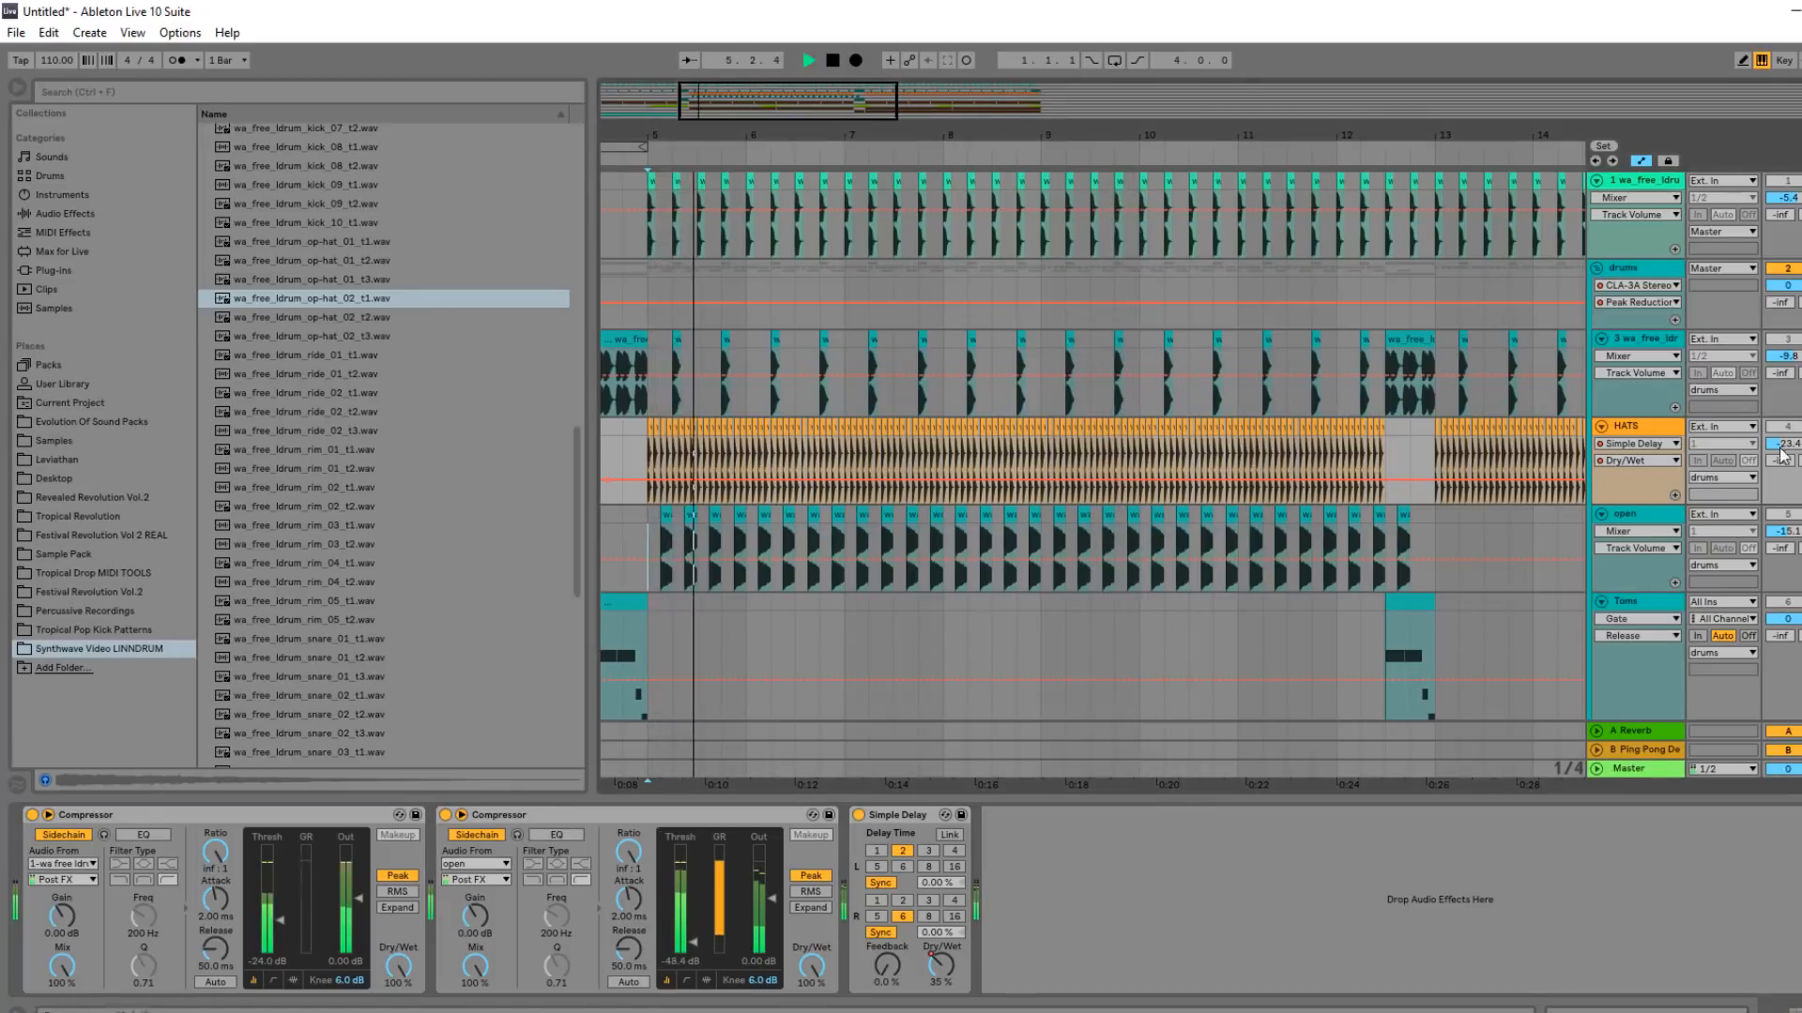
{"action": "left_click_drag", "start_coordinate": [690, 920], "coordinate": [691, 893]}
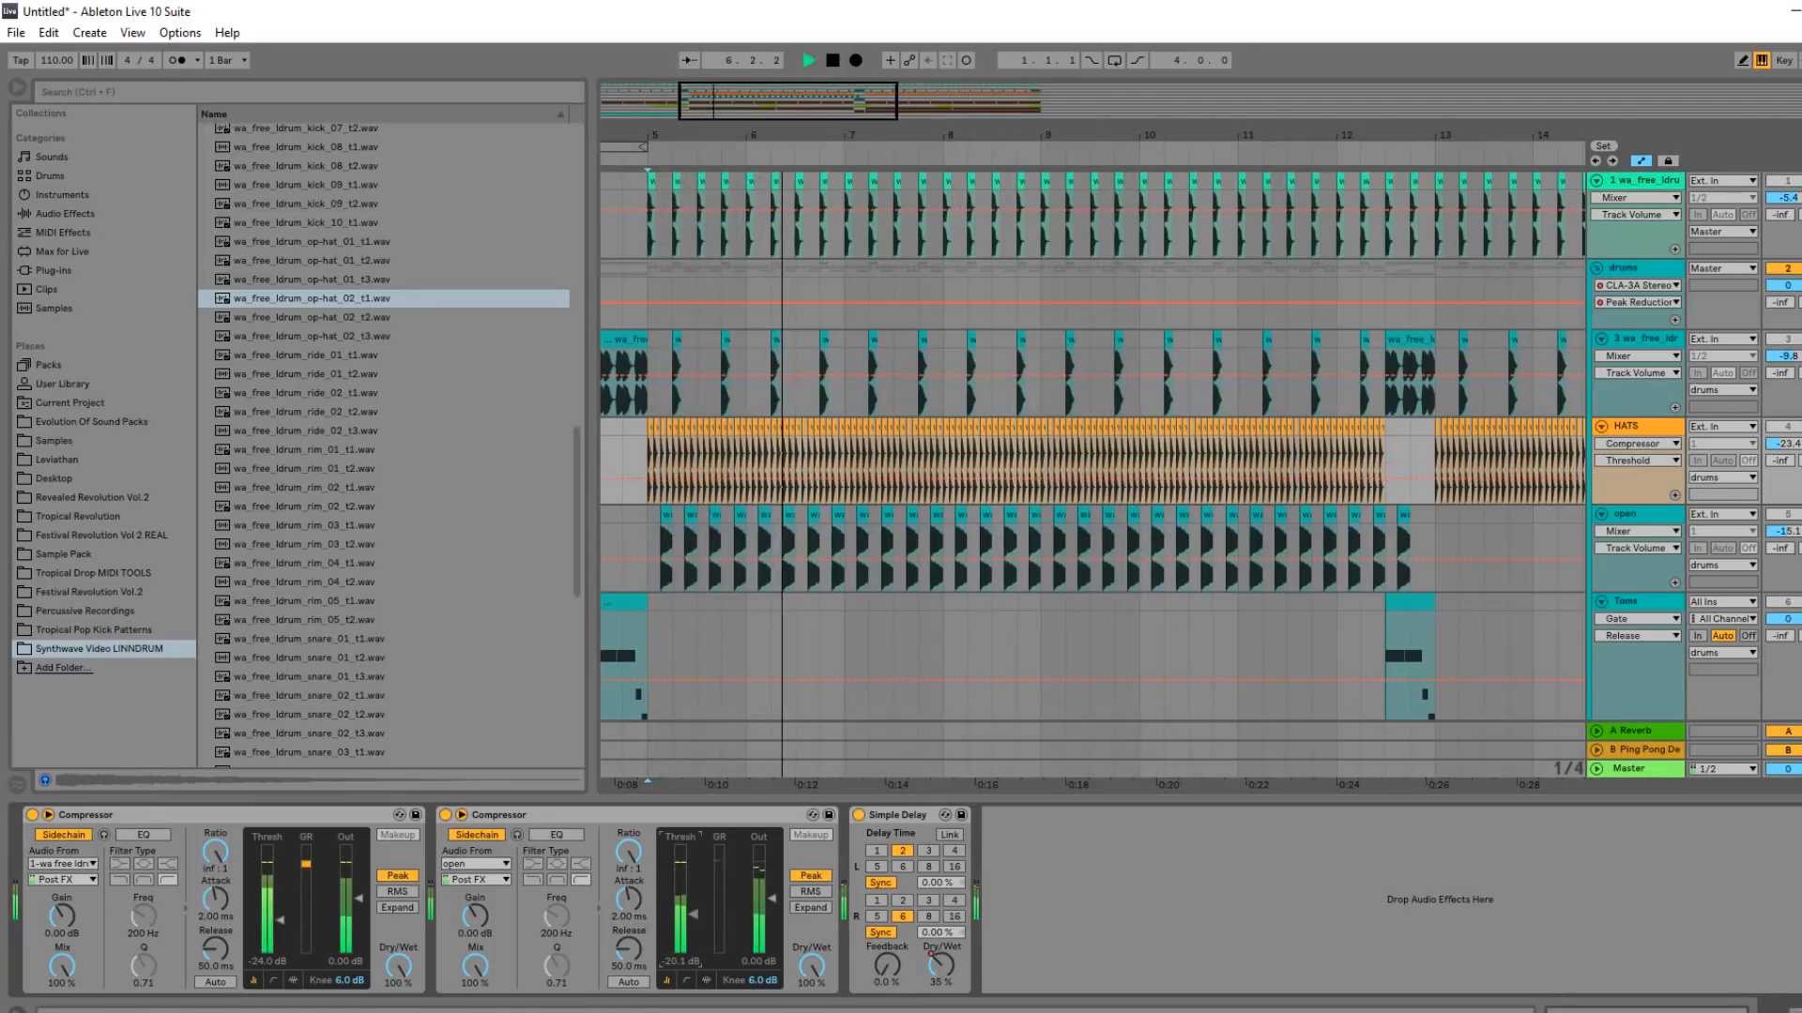
Replay the drums from bar 5 and set the open track's volume to -22.5 dB.
{"action": "key", "text": "space"}
{"action": "key", "text": "space"}
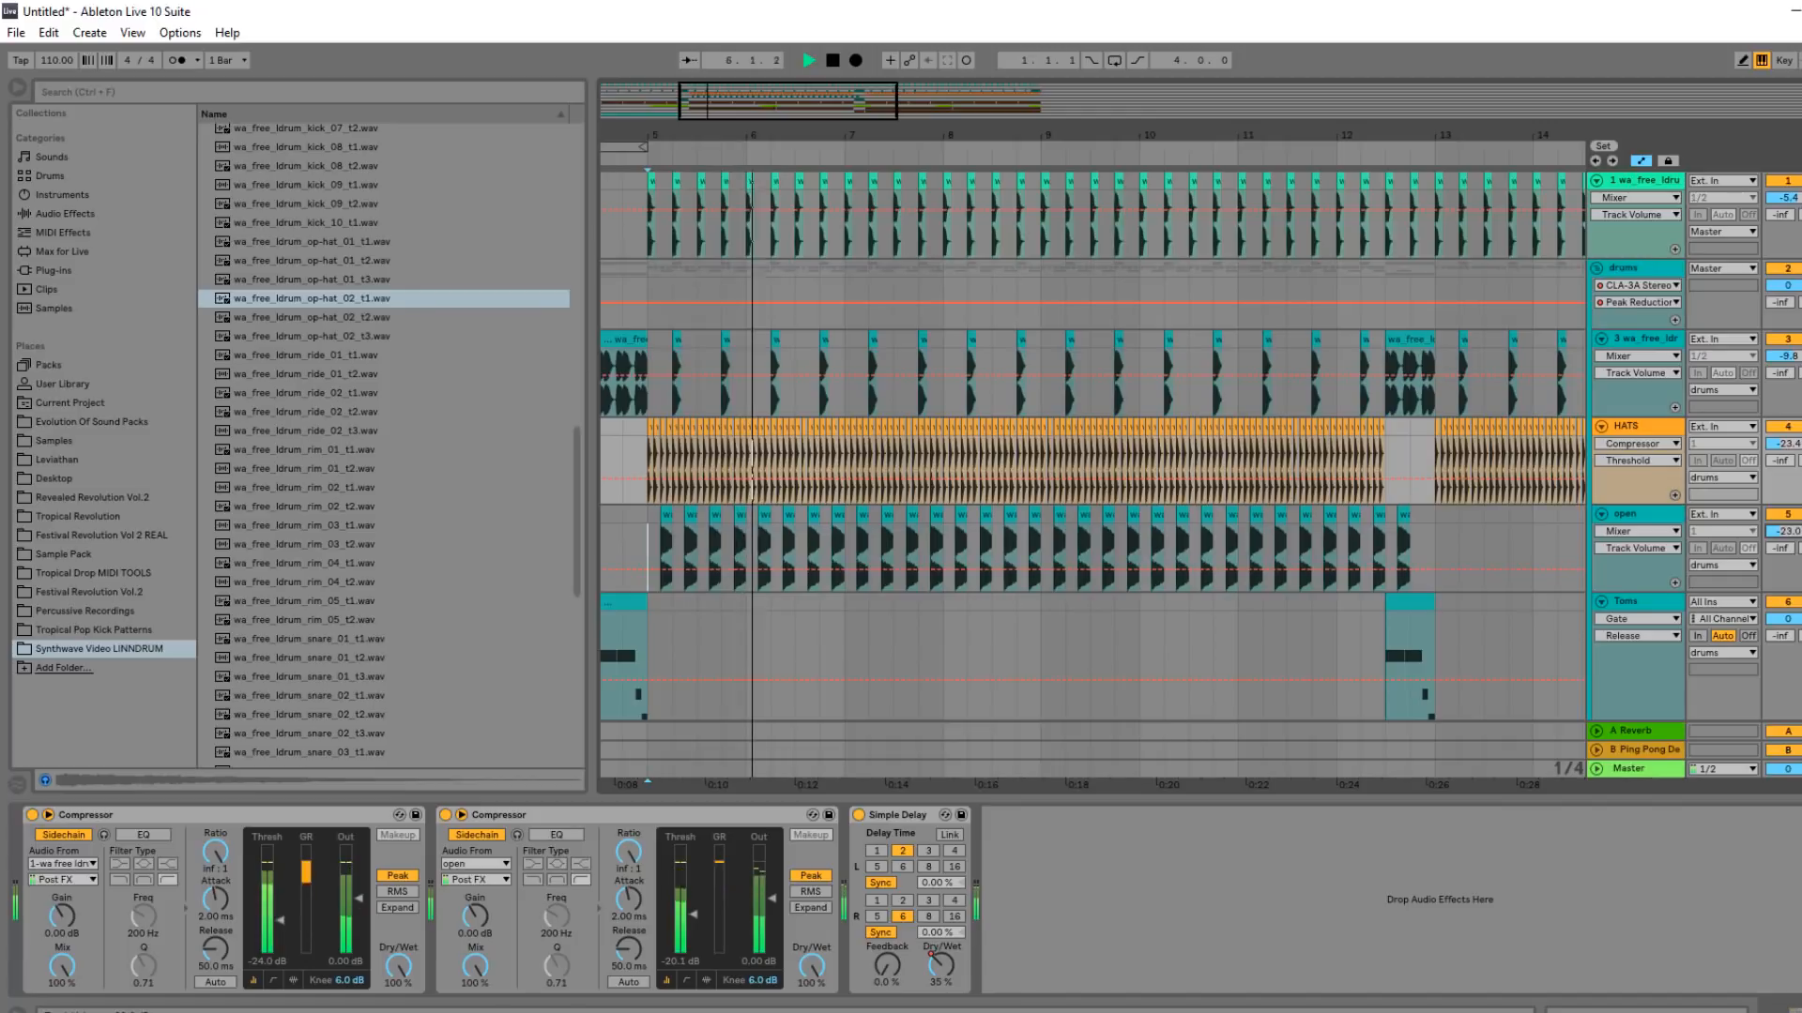
{"action": "left_click_drag", "start_coordinate": [1782, 531], "coordinate": [1782, 522]}
Move the second KORG RESONATION SWEEPS clip to start at bar 8, and extend its end to bar 9.
{"action": "scroll", "coordinate": [1115, 383], "scroll_direction": "down", "scroll_amount": 3}
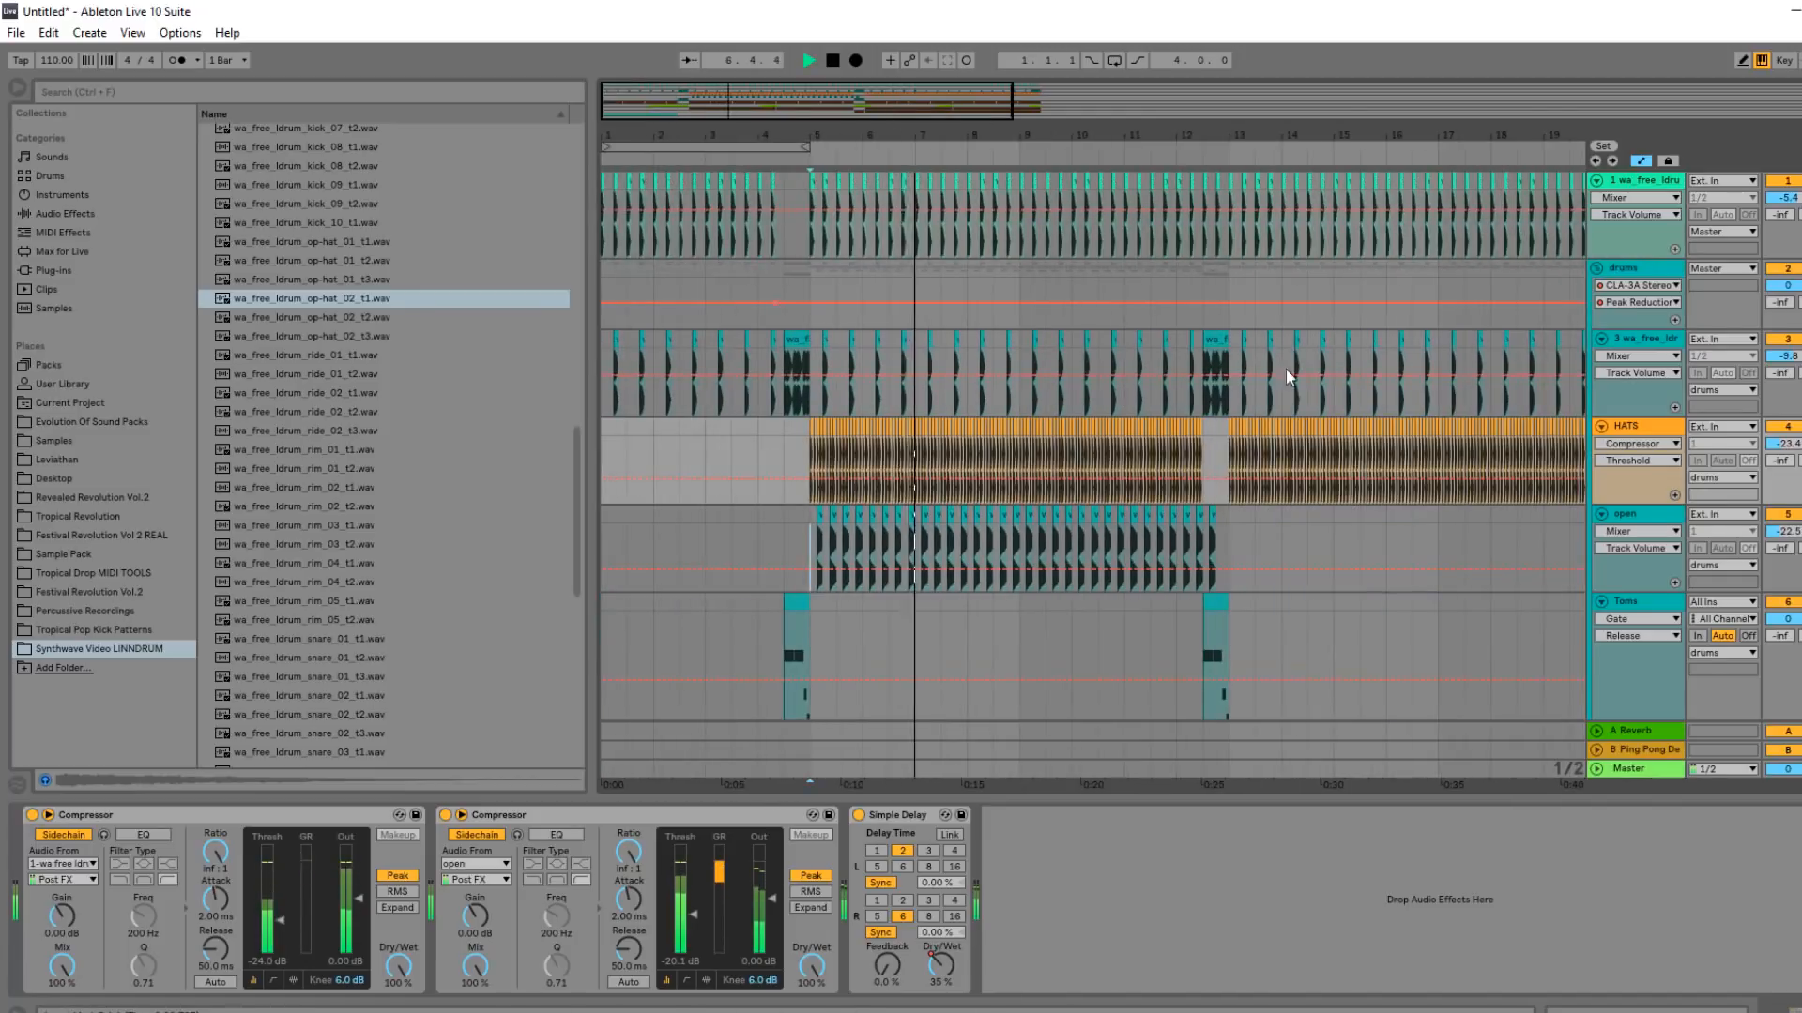
{"action": "scroll", "coordinate": [1265, 351], "scroll_direction": "down", "scroll_amount": 5}
{"action": "left_click", "coordinate": [1008, 512]}
{"action": "left_click_drag", "start_coordinate": [1007, 502], "coordinate": [995, 490]}
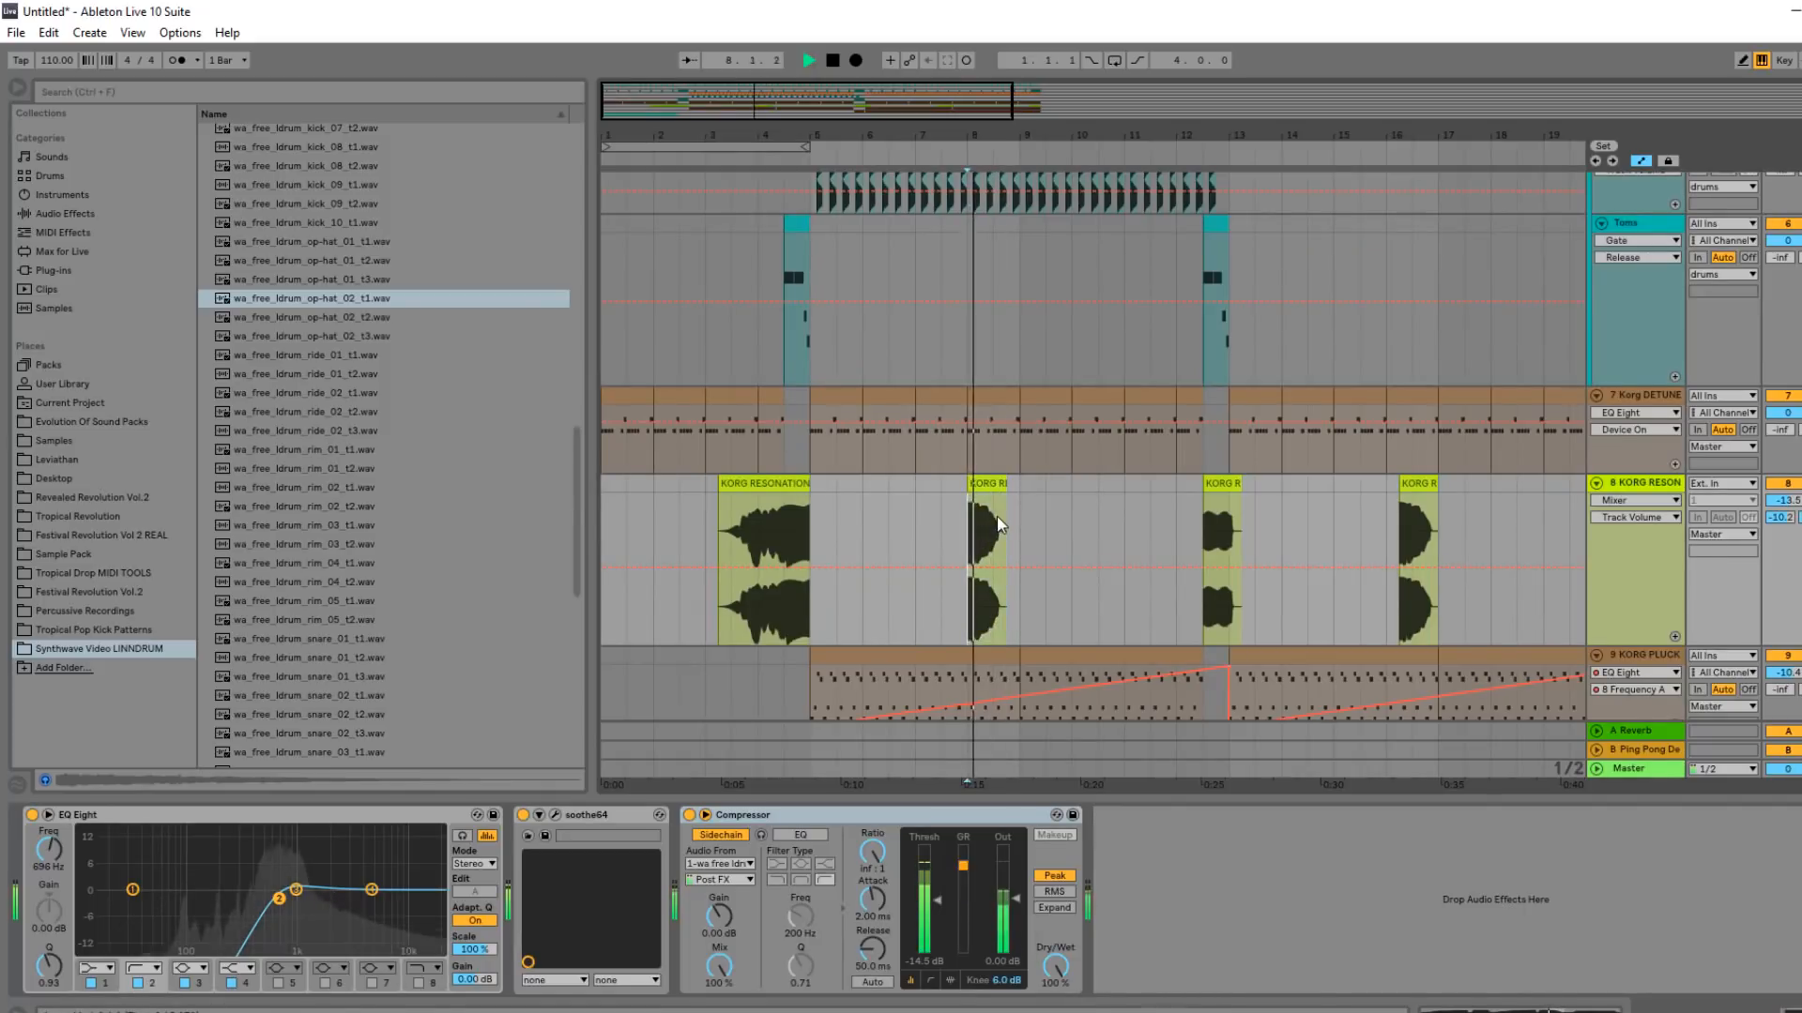
{"action": "left_click_drag", "start_coordinate": [1006, 484], "coordinate": [1020, 485]}
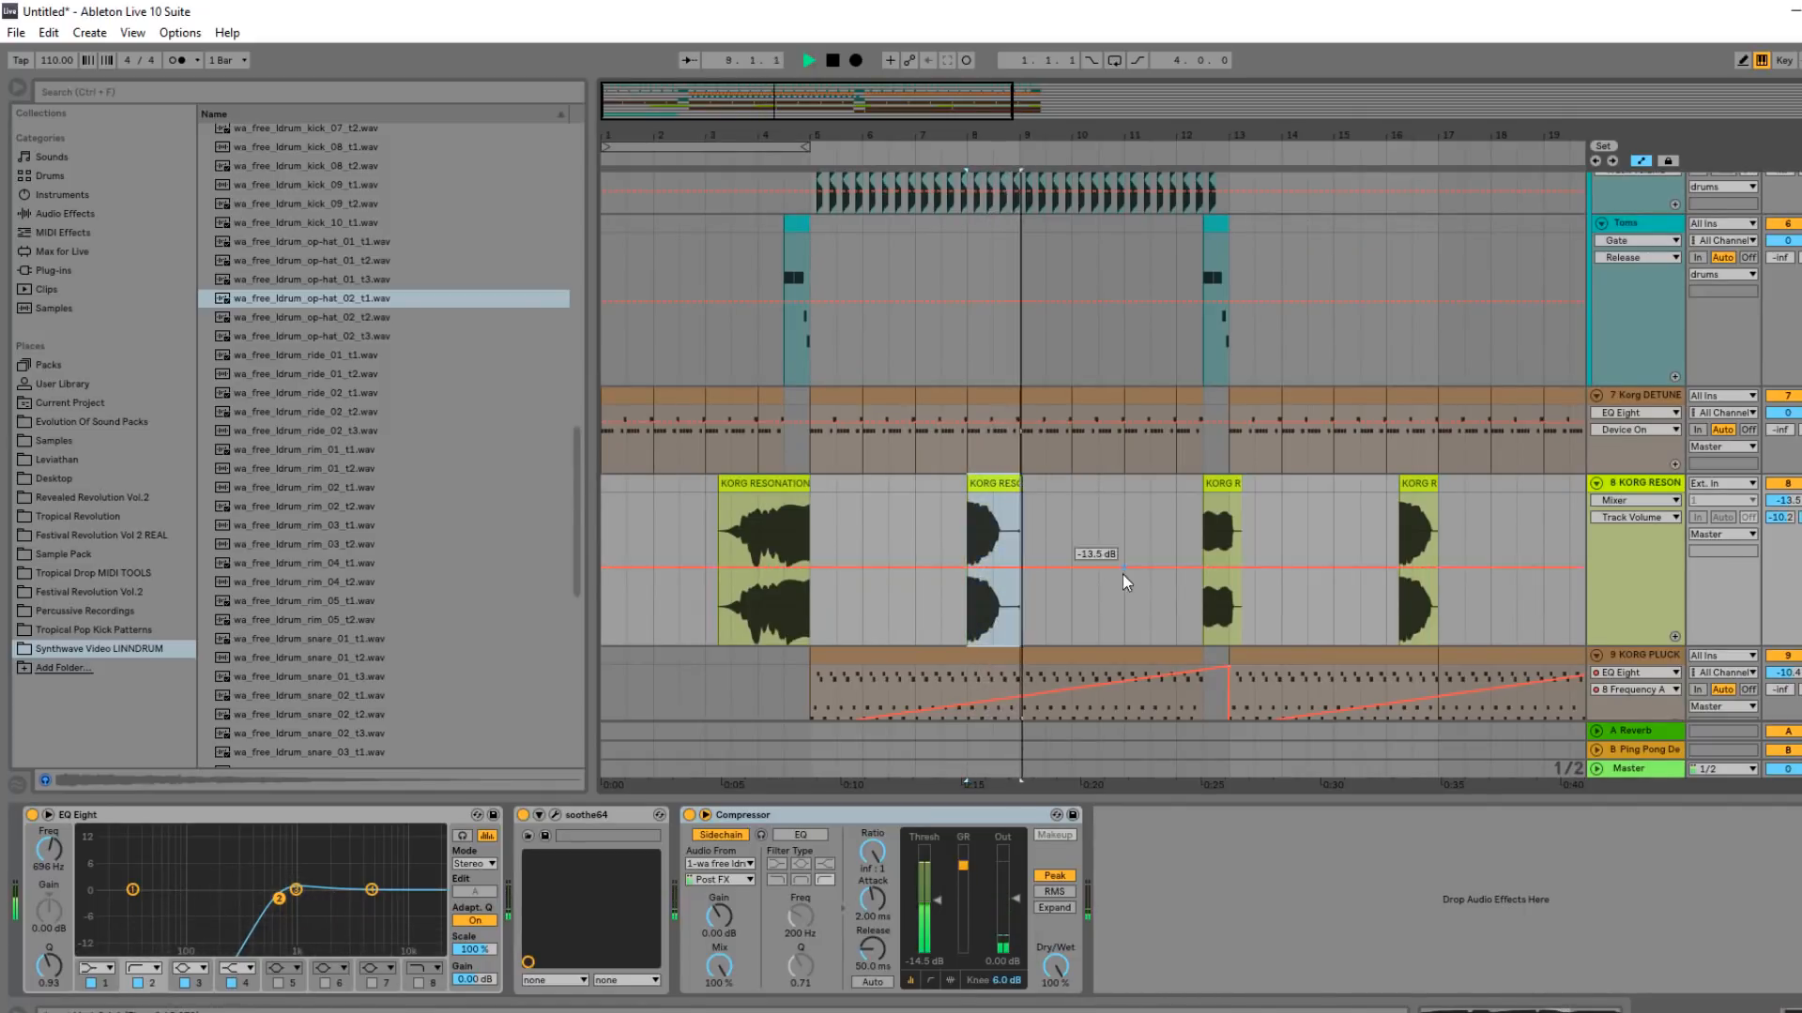
{"action": "left_click", "coordinate": [1176, 533]}
Copy the Uplifter 6 clip from bar 1 and paste it at bar 9 on the same track.
{"action": "scroll", "coordinate": [1201, 488], "scroll_direction": "down", "scroll_amount": 2}
{"action": "scroll", "coordinate": [1036, 544], "scroll_direction": "down", "scroll_amount": 3}
{"action": "left_click", "coordinate": [751, 570]}
{"action": "key", "text": "ctrl+c"}
{"action": "left_click", "coordinate": [1017, 601]}
{"action": "key", "text": "ctrl+v"}
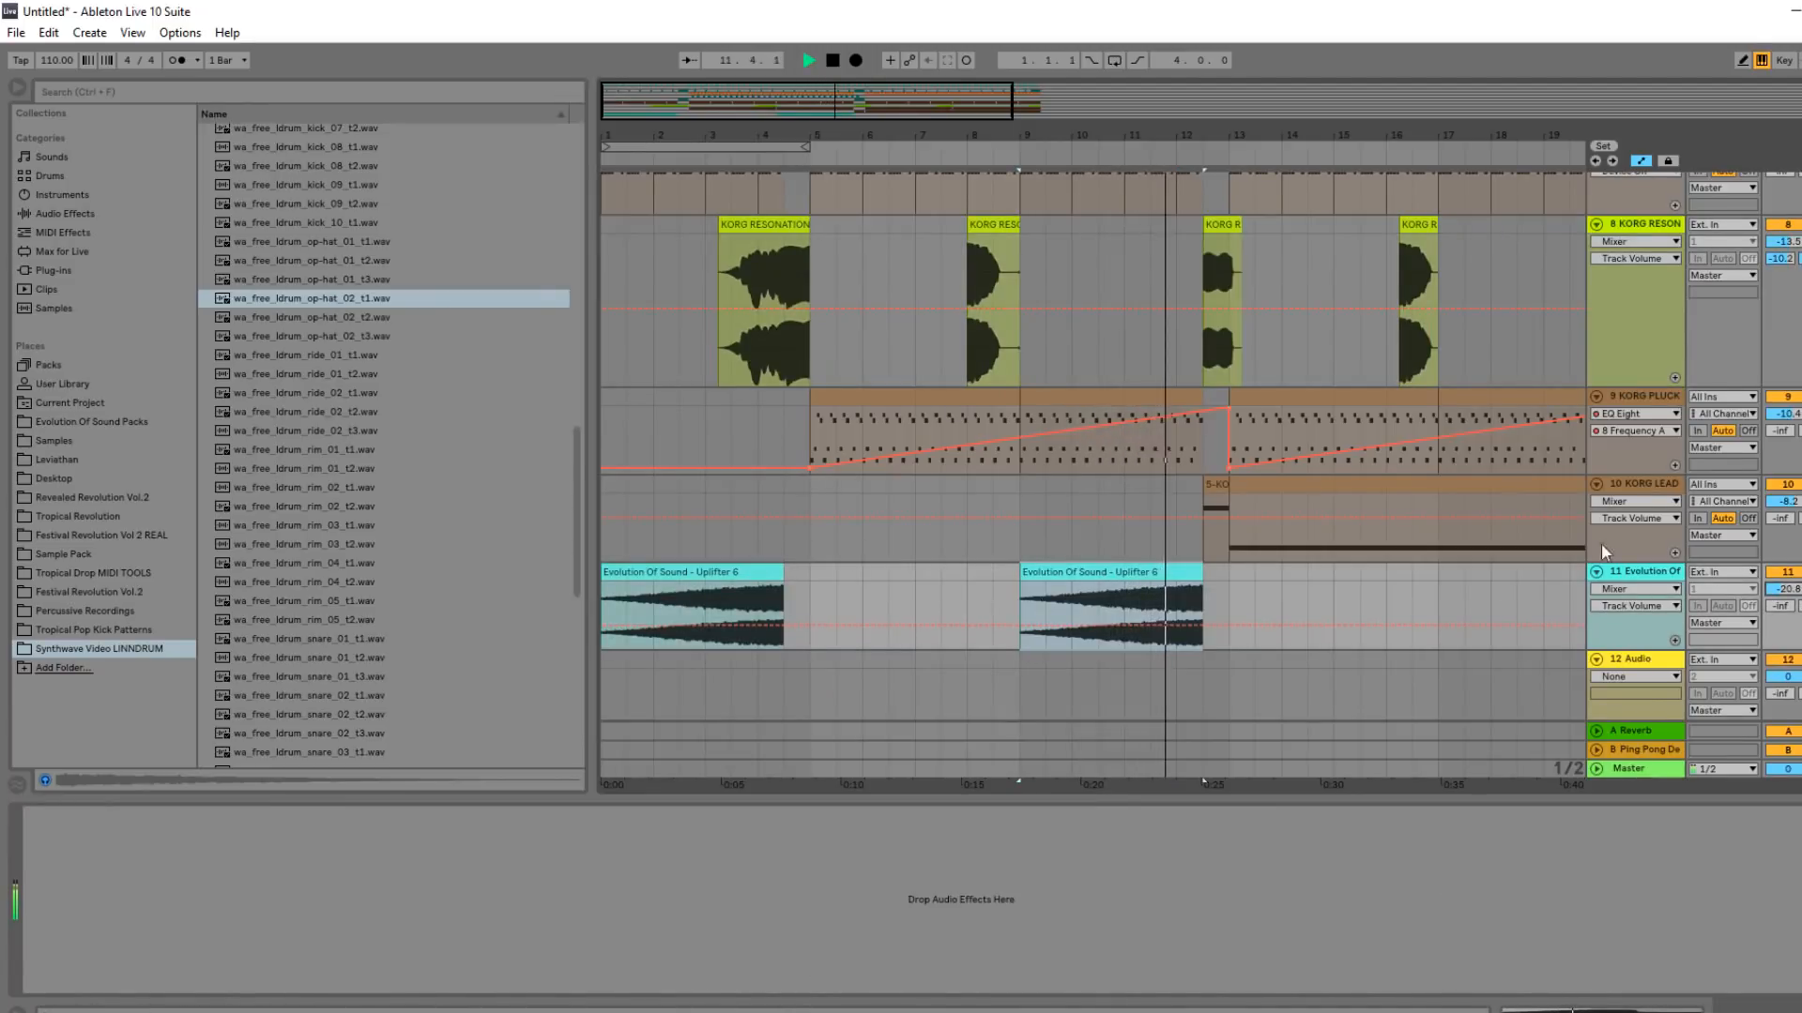
{"action": "scroll", "coordinate": [1331, 469], "scroll_direction": "up", "scroll_amount": 2}
{"action": "scroll", "coordinate": [1286, 465], "scroll_direction": "down", "scroll_amount": 4}
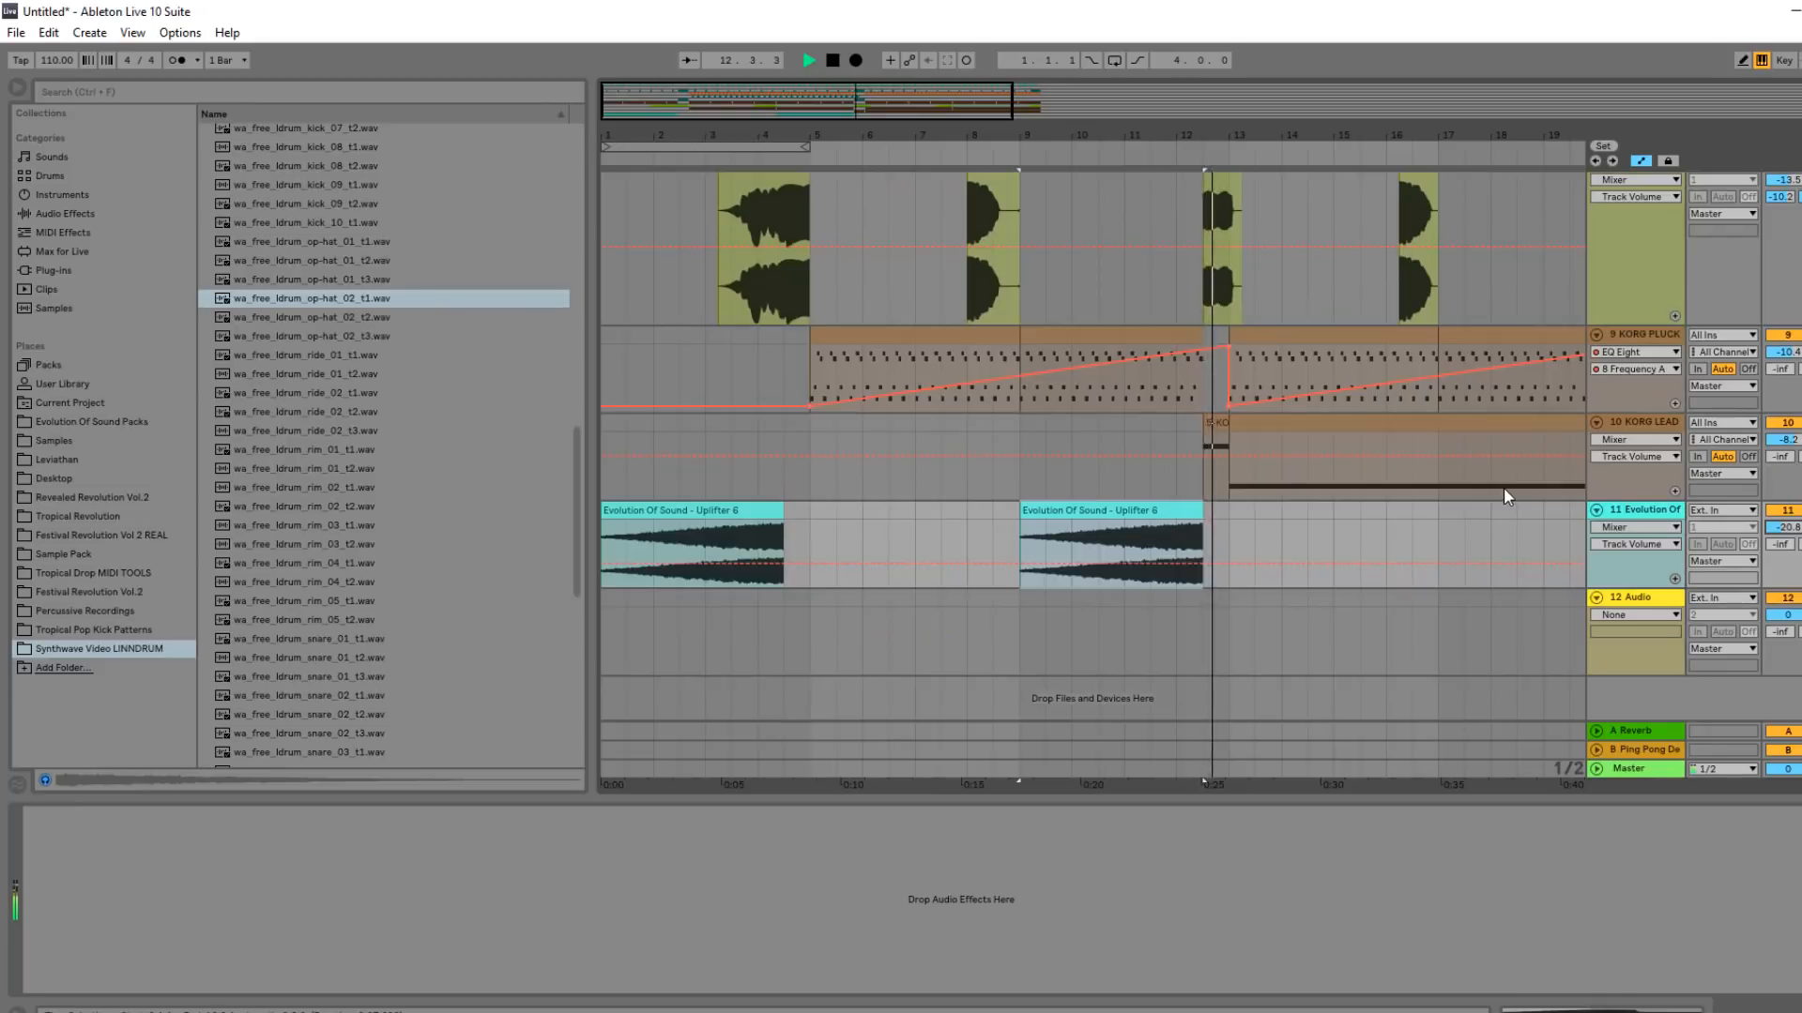
Play the arrangement from bar 11 to review the transition into bar 13.
{"action": "left_click_drag", "start_coordinate": [895, 134], "coordinate": [648, 126]}
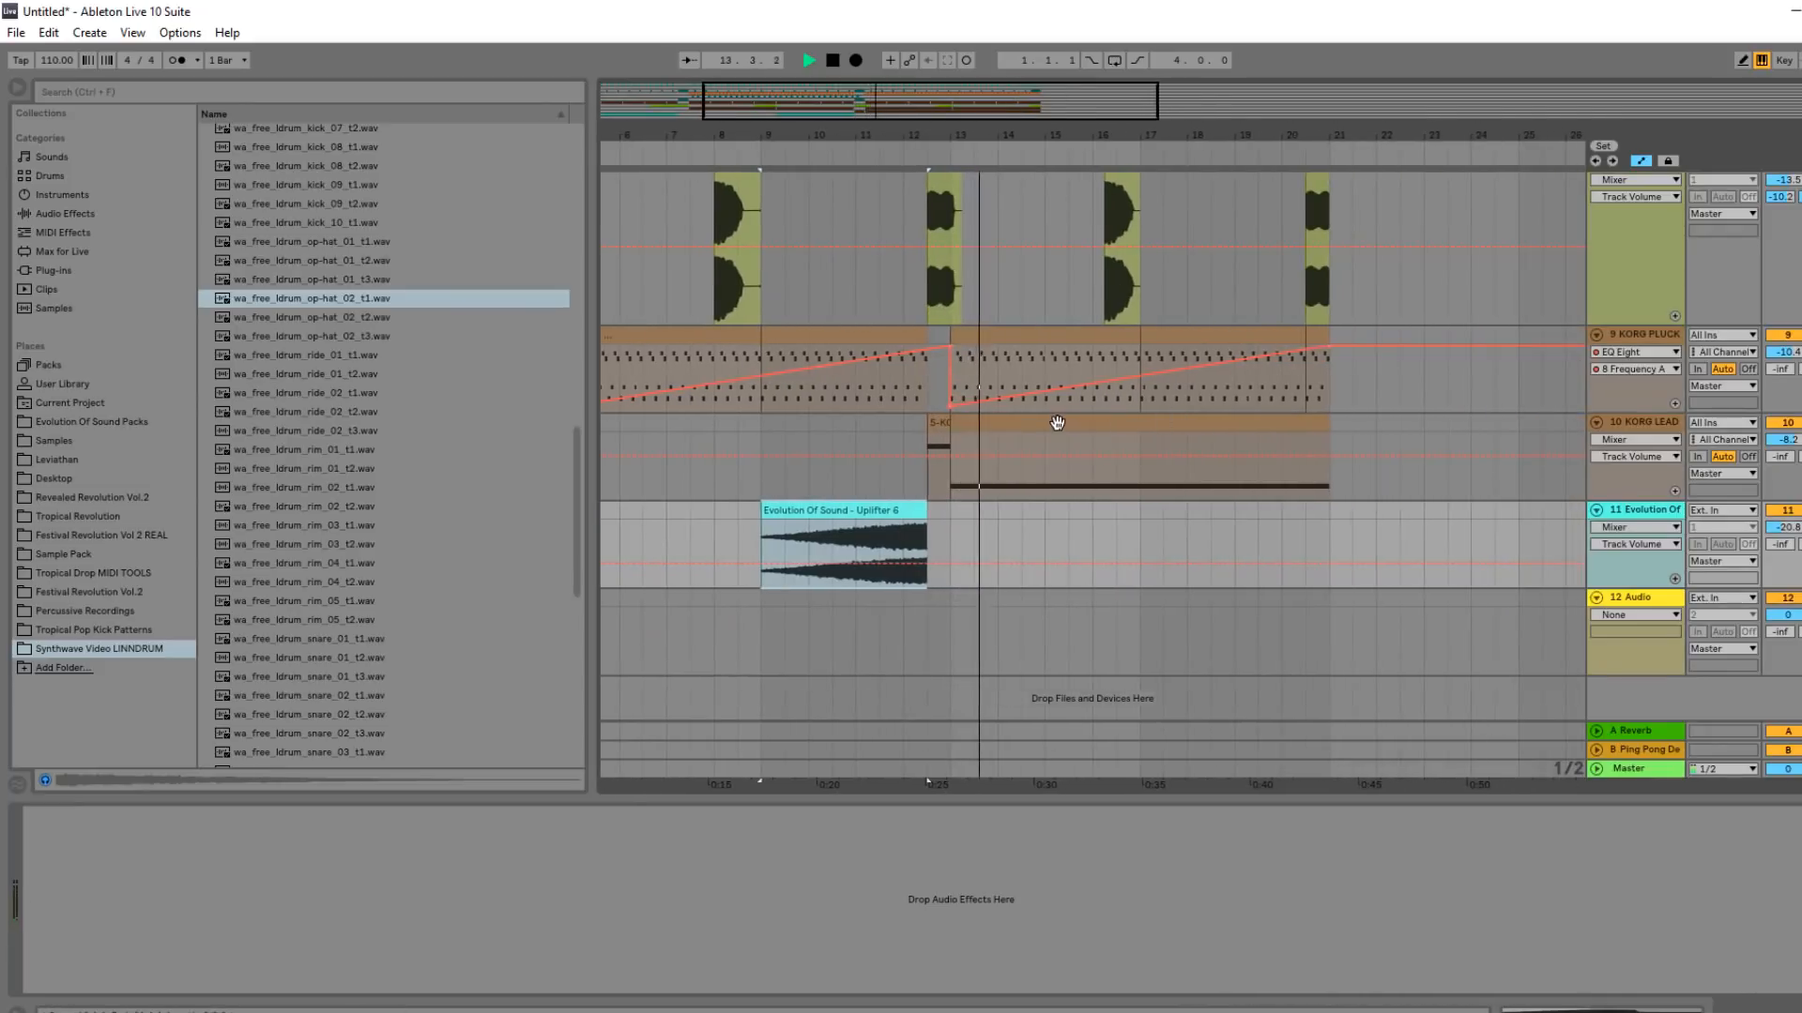
{"action": "left_click", "coordinate": [1057, 423]}
{"action": "scroll", "coordinate": [1026, 453], "scroll_direction": "up", "scroll_amount": 4}
{"action": "left_click", "coordinate": [876, 399]}
{"action": "key", "text": "space"}
{"action": "key", "text": "space"}
{"action": "scroll", "coordinate": [891, 385], "scroll_direction": "up", "scroll_amount": 8}
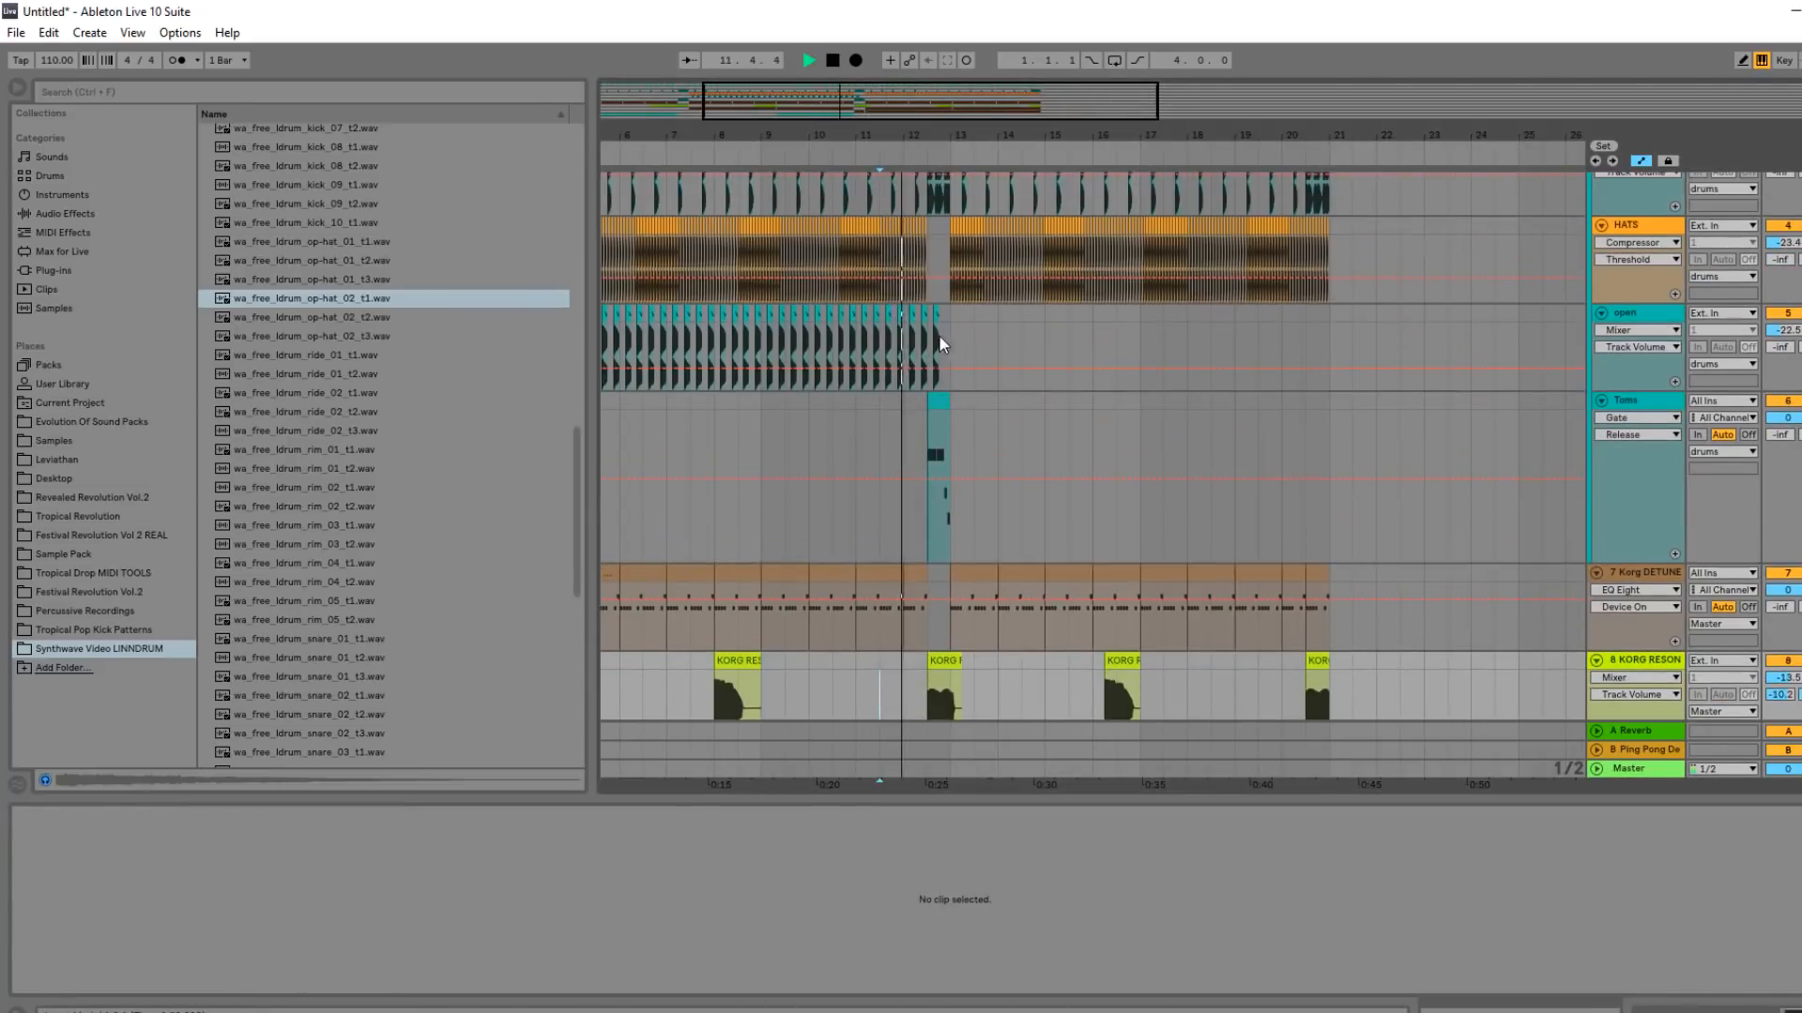
Duplicate the open hat clips of bars 5 to 13 so they also fill bars 13 to 21.
{"action": "left_click", "coordinate": [938, 328]}
{"action": "left_click_drag", "start_coordinate": [948, 344], "coordinate": [576, 340]}
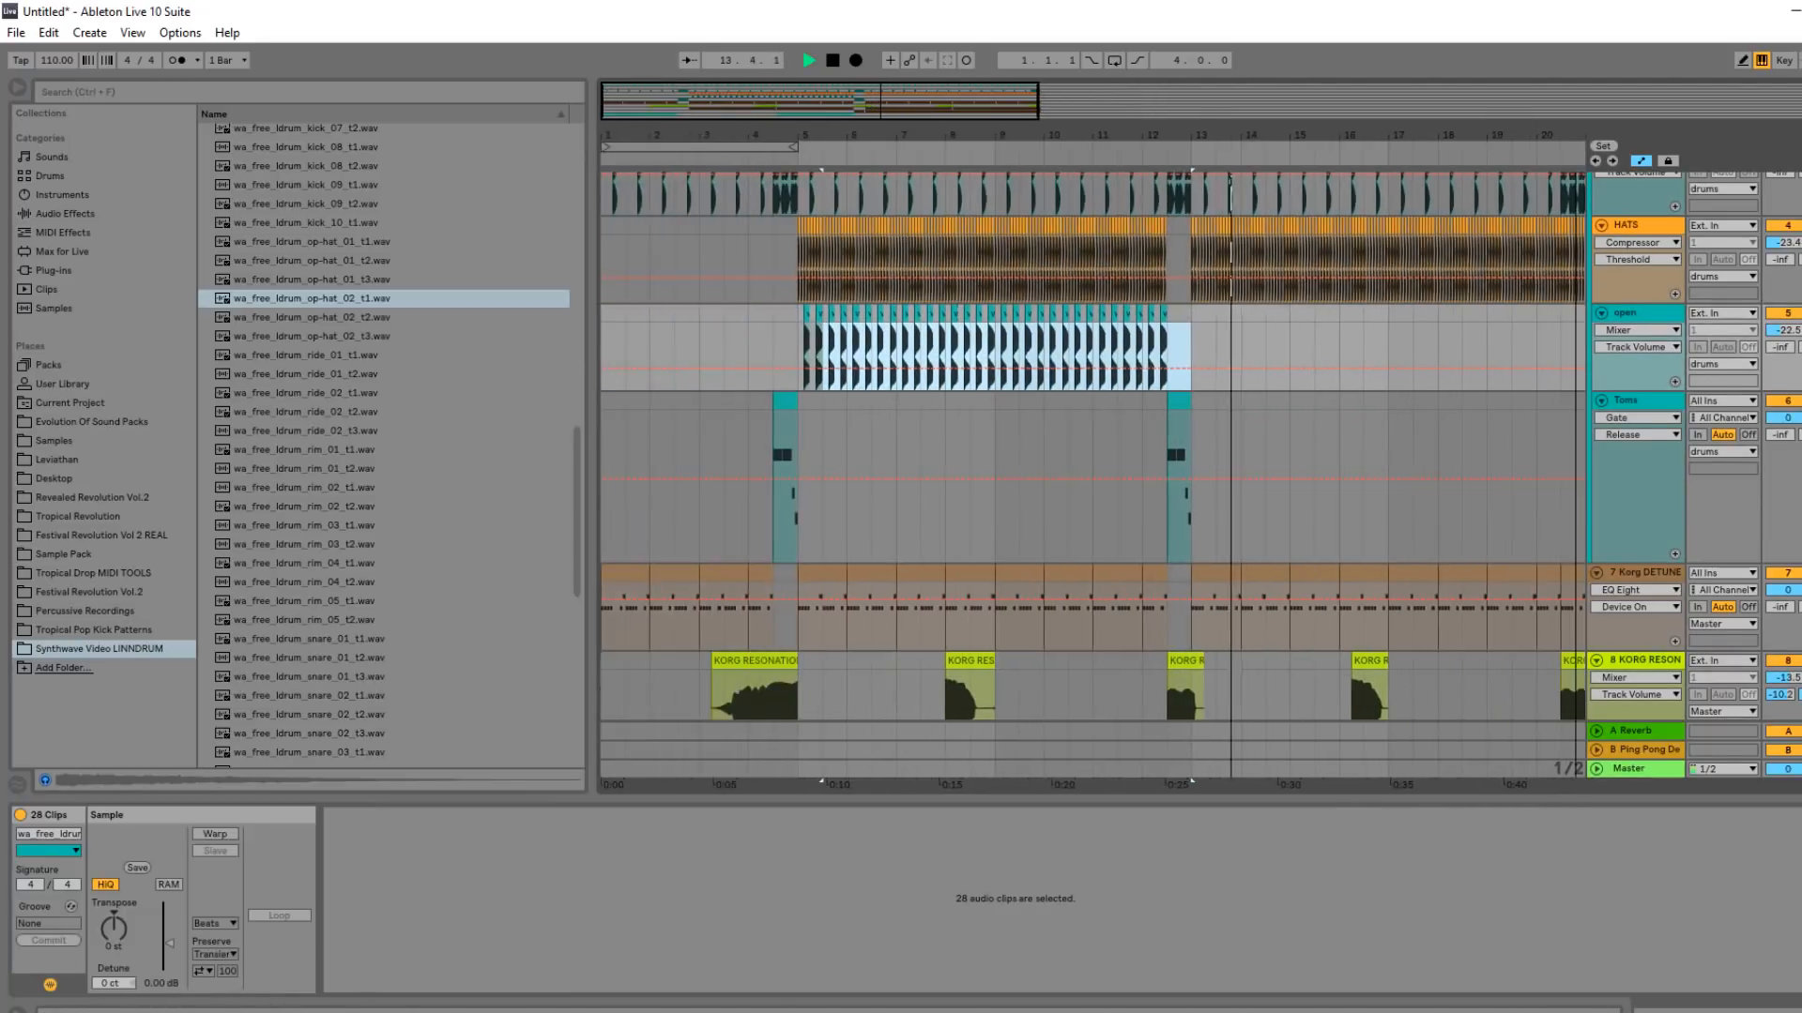
{"action": "left_click_drag", "start_coordinate": [801, 339], "coordinate": [1194, 312]}
{"action": "key", "text": "ctrl+d"}
{"action": "key", "text": "space"}
Consolidate the Korg DETUNE clips between bars 13 and 21 into one clip.
{"action": "scroll", "coordinate": [1194, 314], "scroll_direction": "up", "scroll_amount": 4}
{"action": "scroll", "coordinate": [1188, 319], "scroll_direction": "down", "scroll_amount": 8}
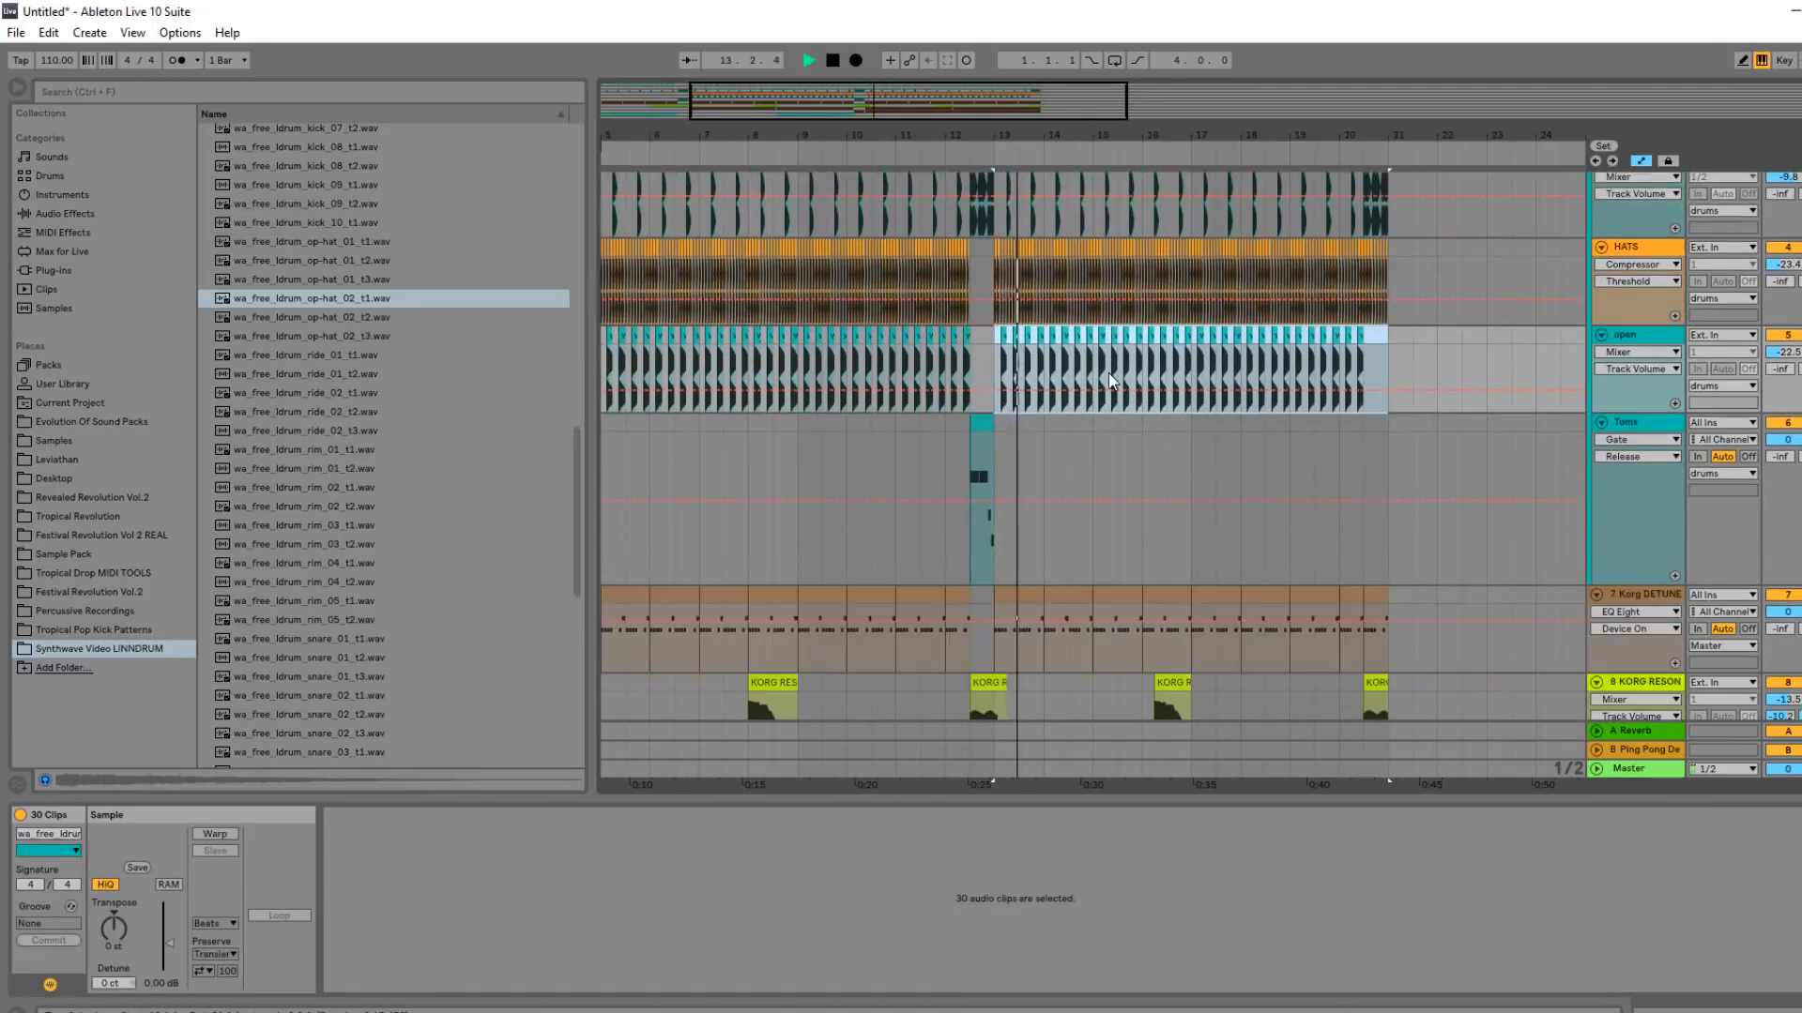
{"action": "key", "text": "space"}
{"action": "left_click", "coordinate": [1023, 418]}
{"action": "left_click_drag", "start_coordinate": [995, 466], "coordinate": [1385, 417]}
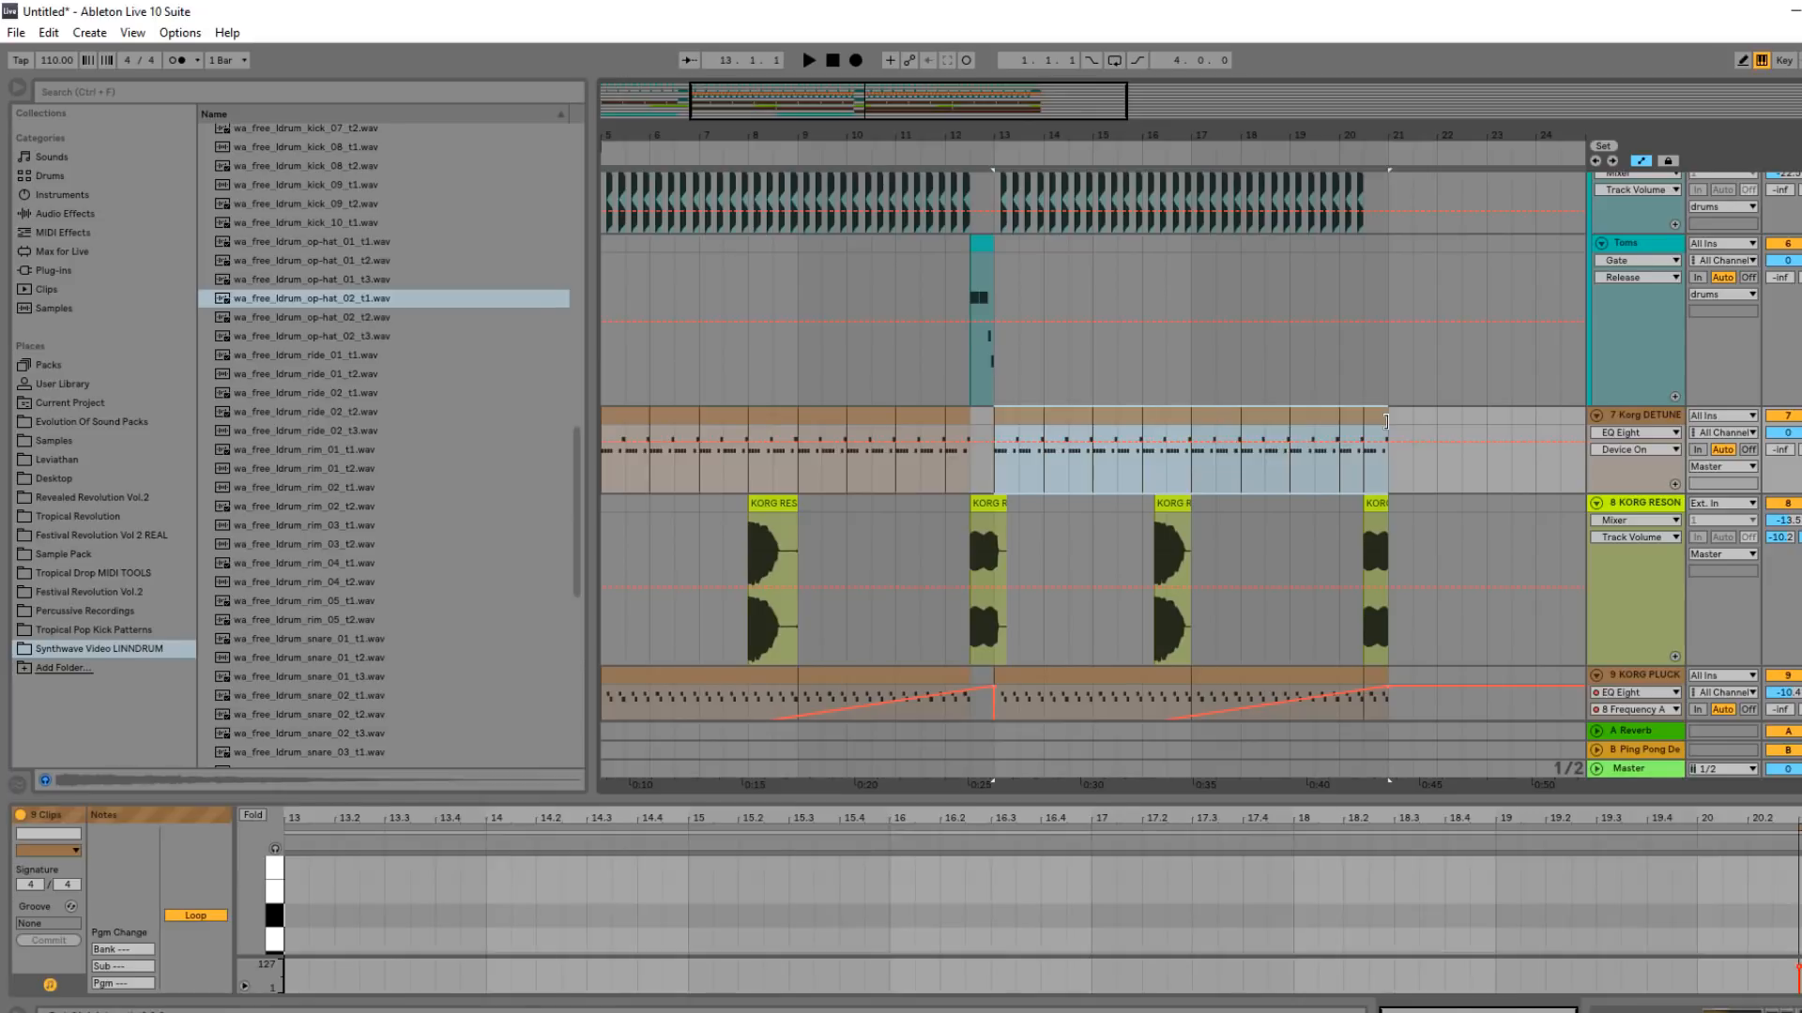
{"action": "key", "text": "ctrl+j"}
In the consolidated Korg DETUNE clip, transpose the notes of bars 3 and 4 down four semitones to D#2 and F2.
{"action": "double_click", "coordinate": [1203, 418]}
{"action": "left_click_drag", "start_coordinate": [773, 798], "coordinate": [812, 443]}
{"action": "scroll", "coordinate": [813, 764], "scroll_direction": "up", "scroll_amount": 2}
{"action": "left_click_drag", "start_coordinate": [805, 794], "coordinate": [1158, 612]}
{"action": "scroll", "coordinate": [1033, 632], "scroll_direction": "down", "scroll_amount": 4}
{"action": "key", "text": "Down"}
{"action": "key", "text": "Down"}
{"action": "key", "text": "Down"}
{"action": "key", "text": "Down"}
{"action": "key", "text": "space"}
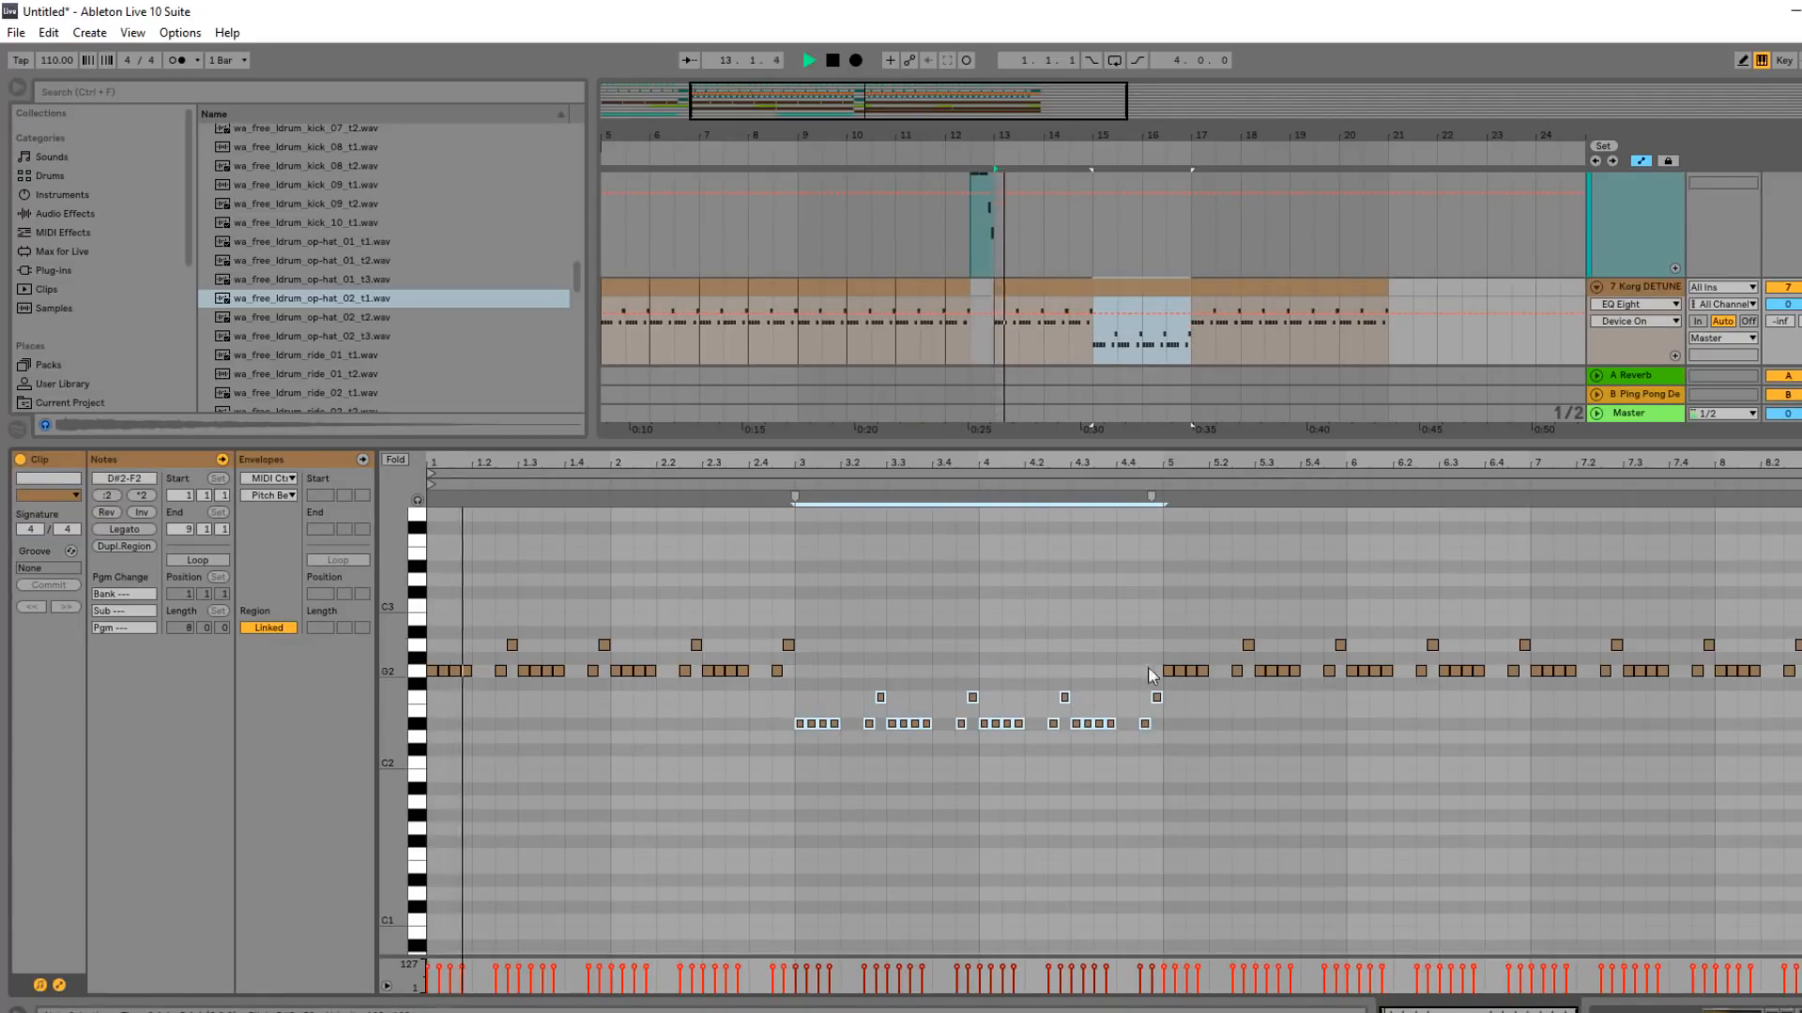
Transpose the Korg DETUNE notes in the clip's bars 5 and 6 down two semitones to F2 and G2, and close the note editor.
{"action": "left_click_drag", "start_coordinate": [1174, 688], "coordinate": [1533, 617]}
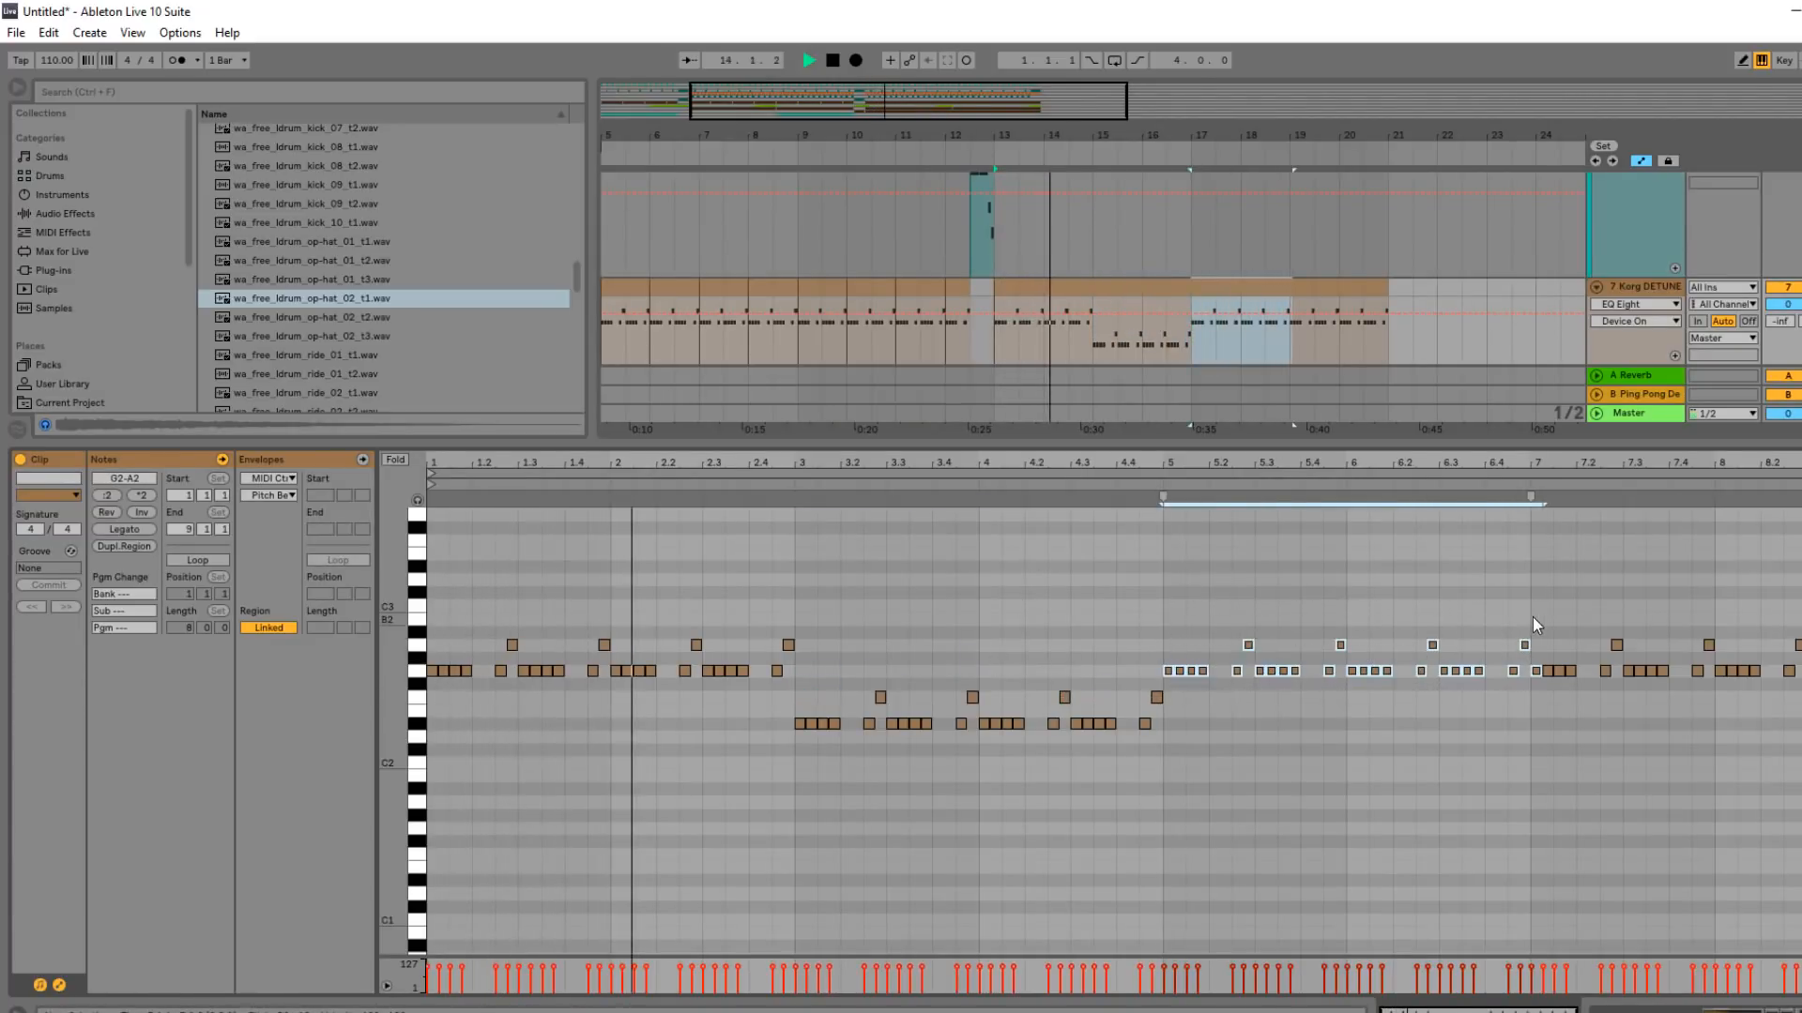
{"action": "left_click_drag", "start_coordinate": [1526, 685], "coordinate": [1163, 555]}
{"action": "key", "text": "Down"}
{"action": "key", "text": "Down"}
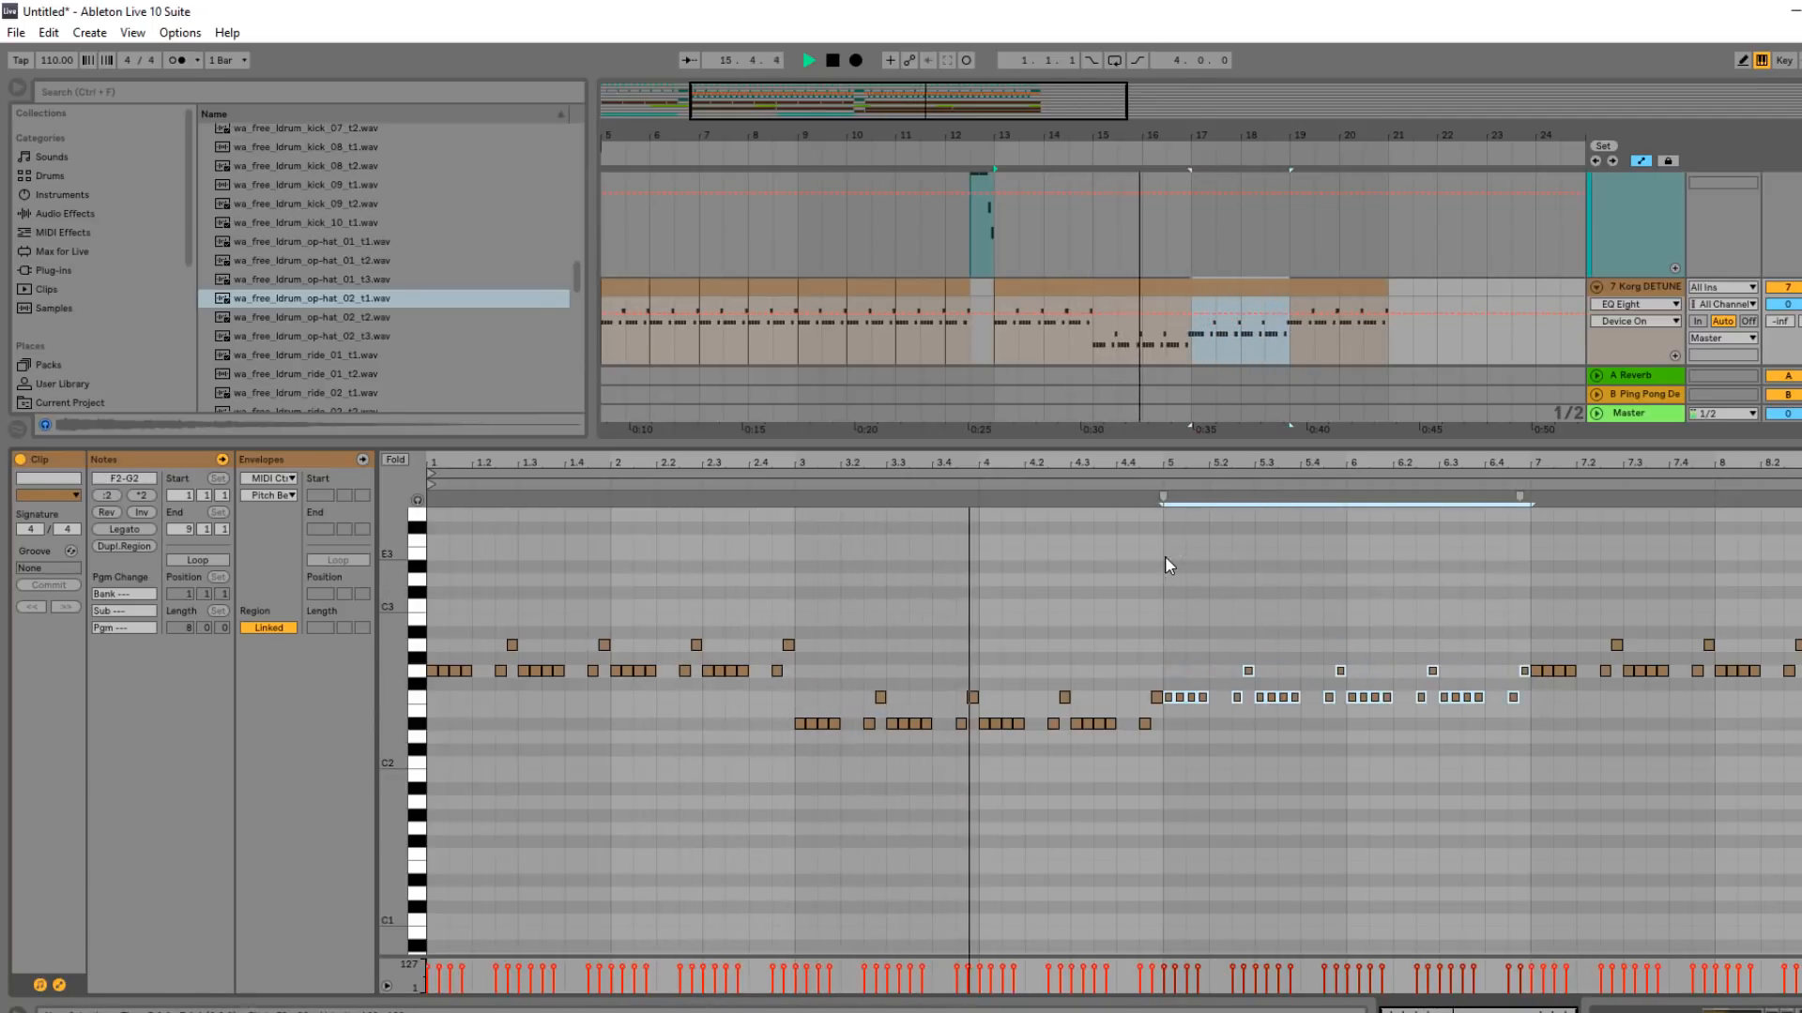
{"action": "left_click_drag", "start_coordinate": [1531, 700], "coordinate": [1800, 593]}
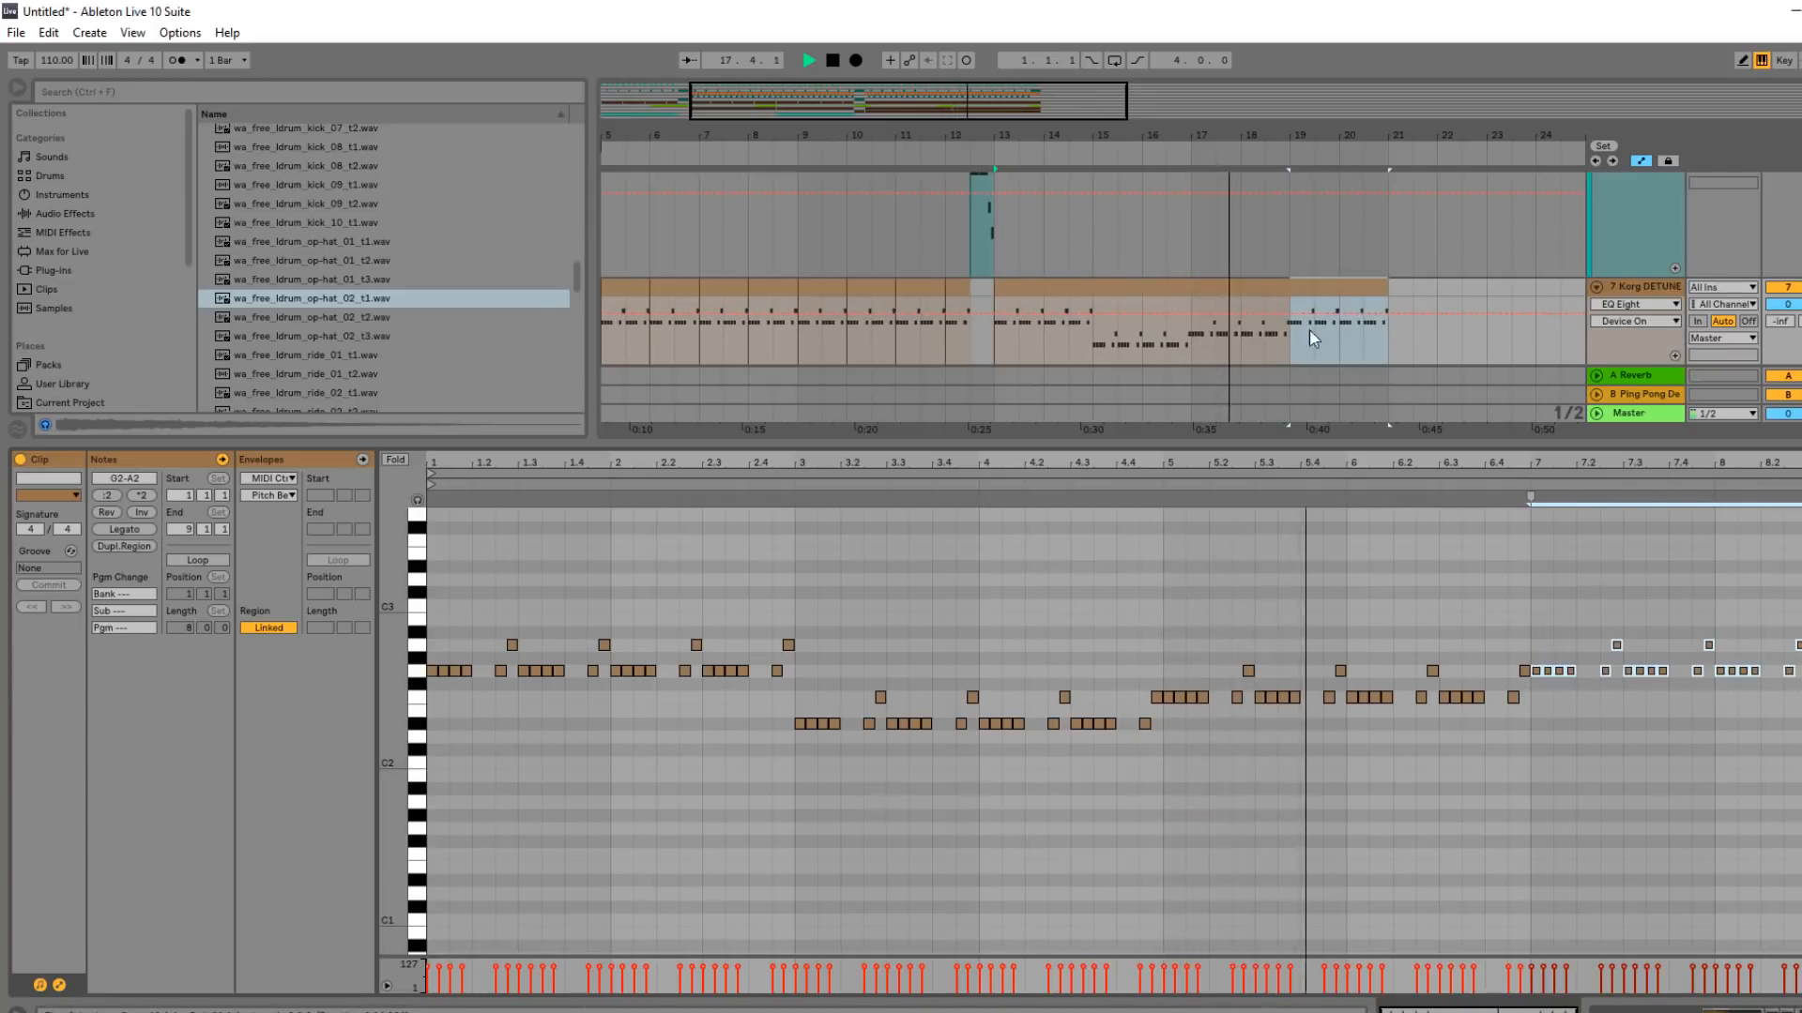
{"action": "scroll", "coordinate": [1312, 338], "scroll_direction": "down", "scroll_amount": 3}
{"action": "left_click_drag", "start_coordinate": [1211, 441], "coordinate": [1124, 762]}
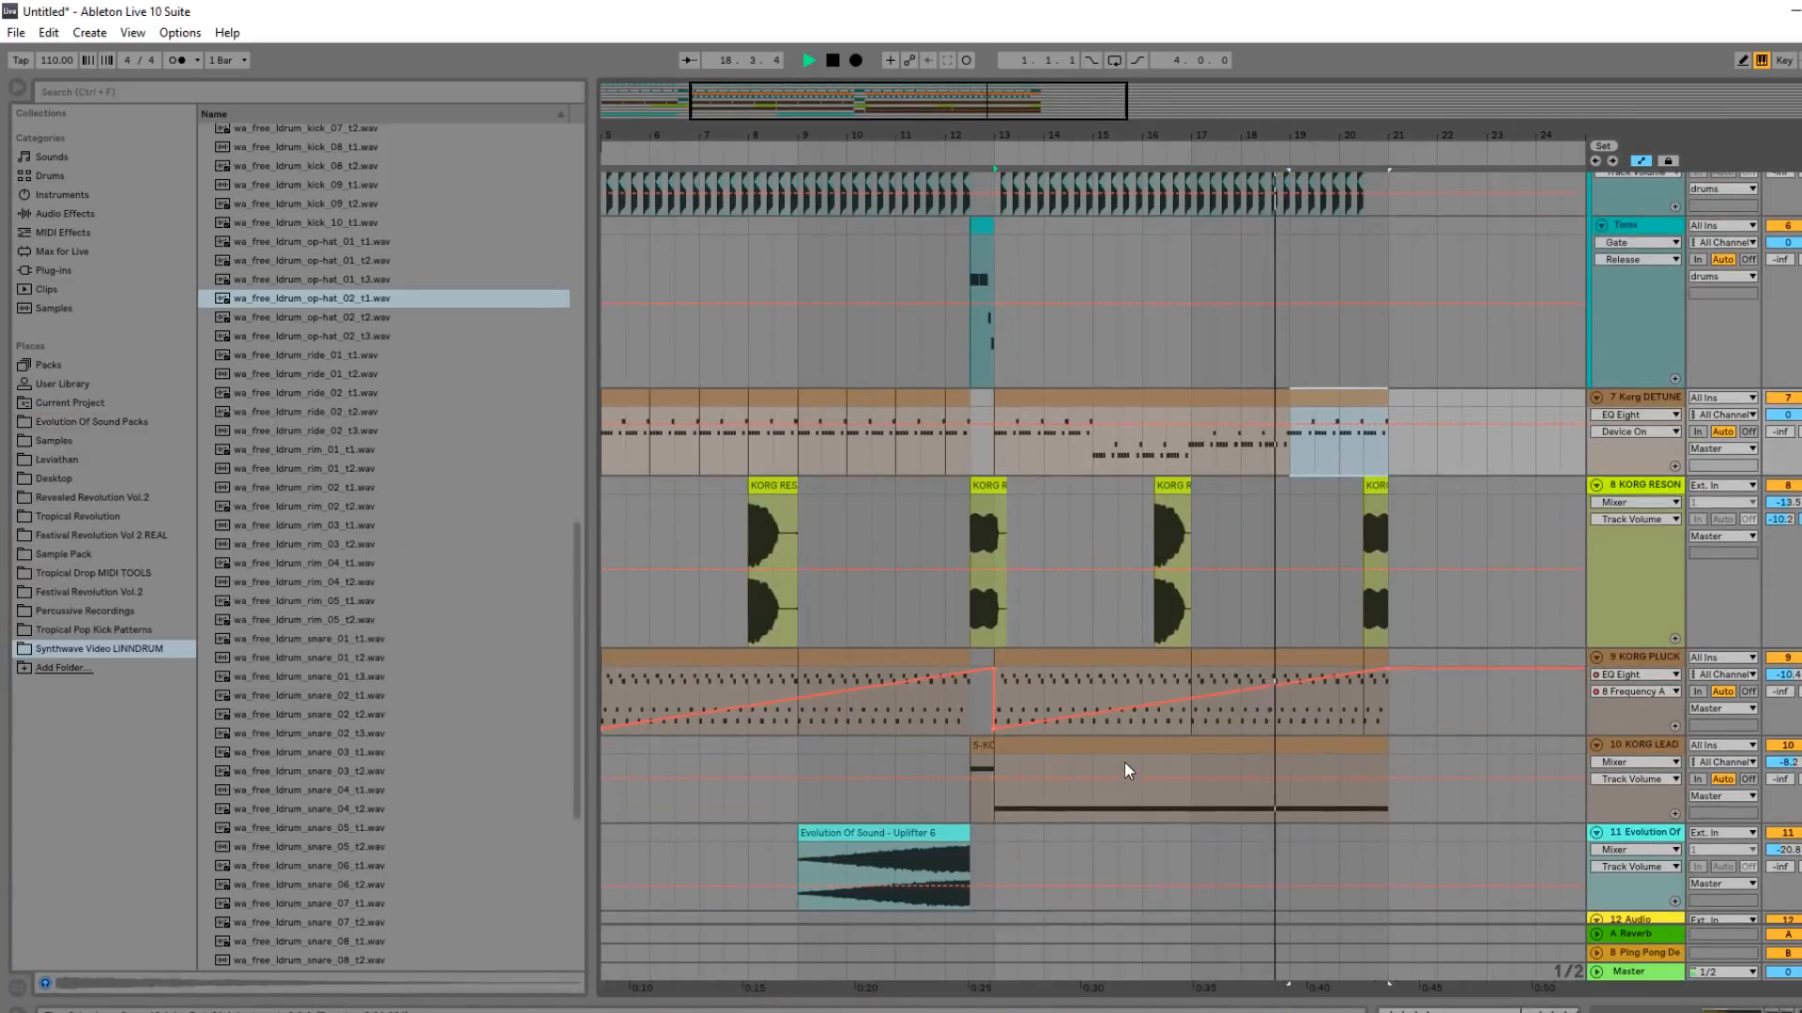
Show the KORG LEAD track's devices and play the lead from bar 13.
{"action": "scroll", "coordinate": [1124, 762], "scroll_direction": "down", "scroll_amount": 3}
{"action": "left_click", "coordinate": [1348, 625]}
{"action": "left_click", "coordinate": [1653, 633]}
{"action": "left_click", "coordinate": [1299, 626]}
{"action": "key", "text": "space"}
{"action": "double_click", "coordinate": [1669, 626]}
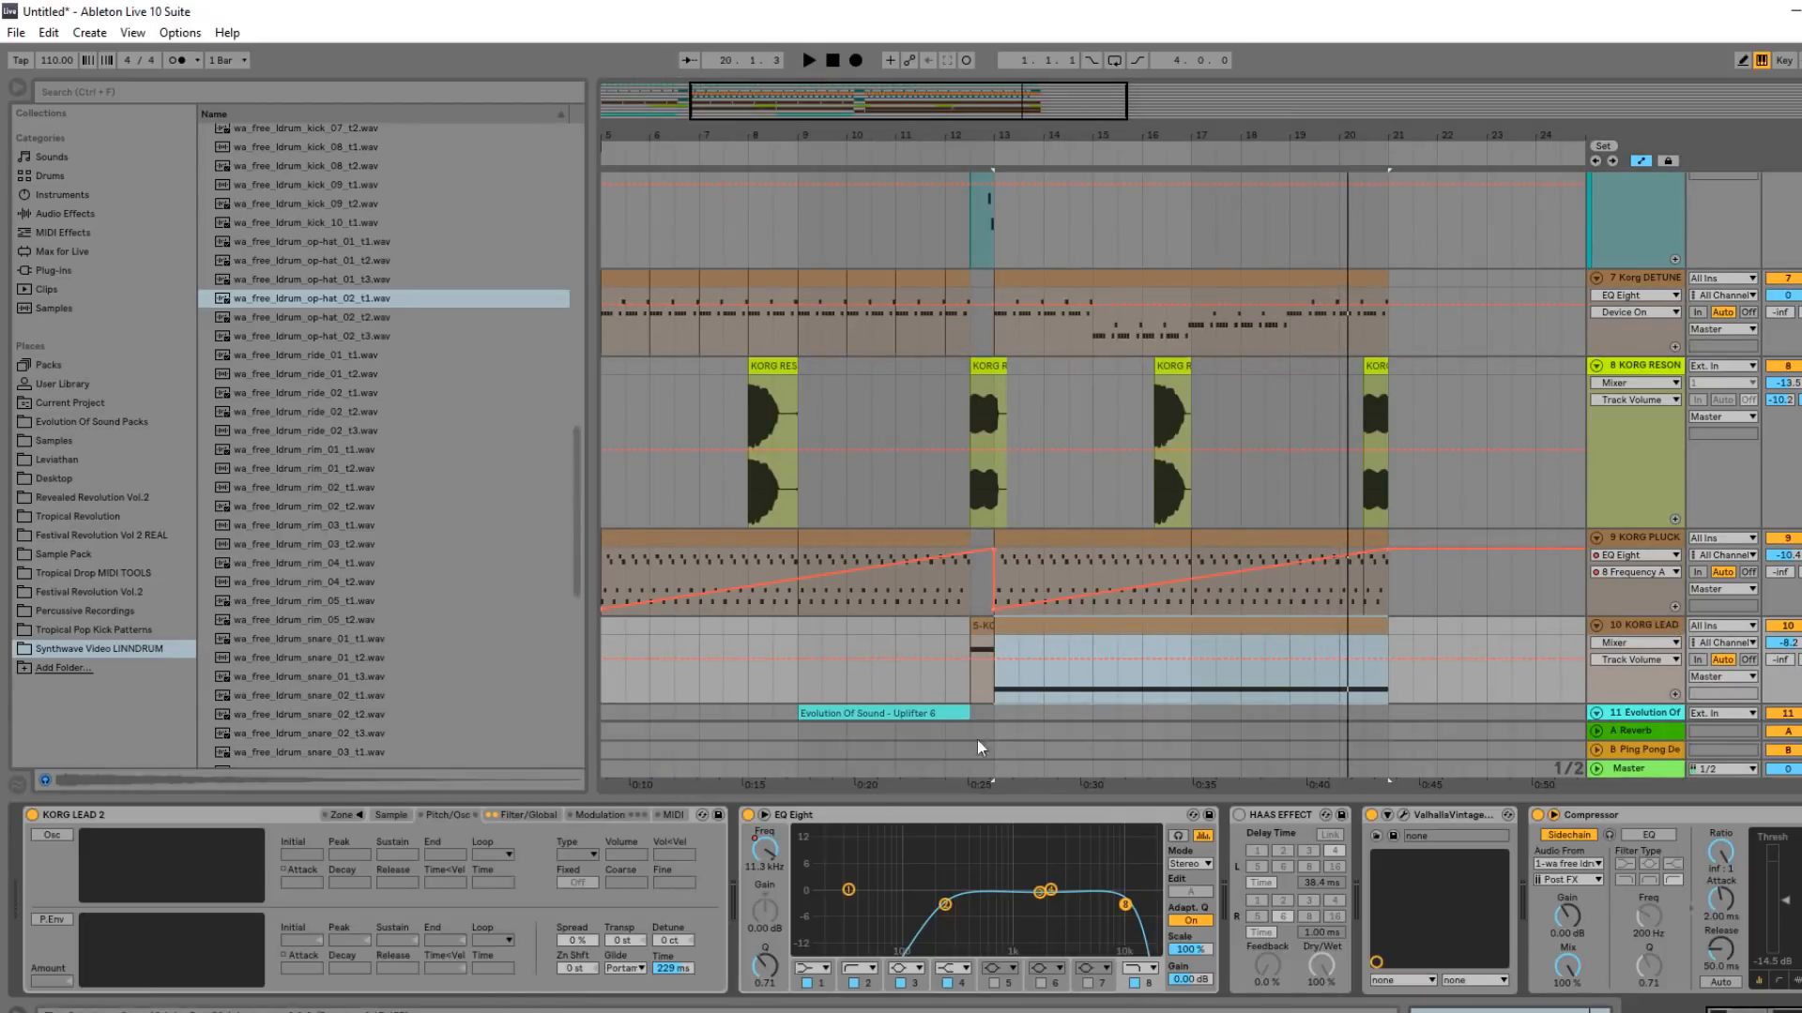
{"action": "key", "text": "space"}
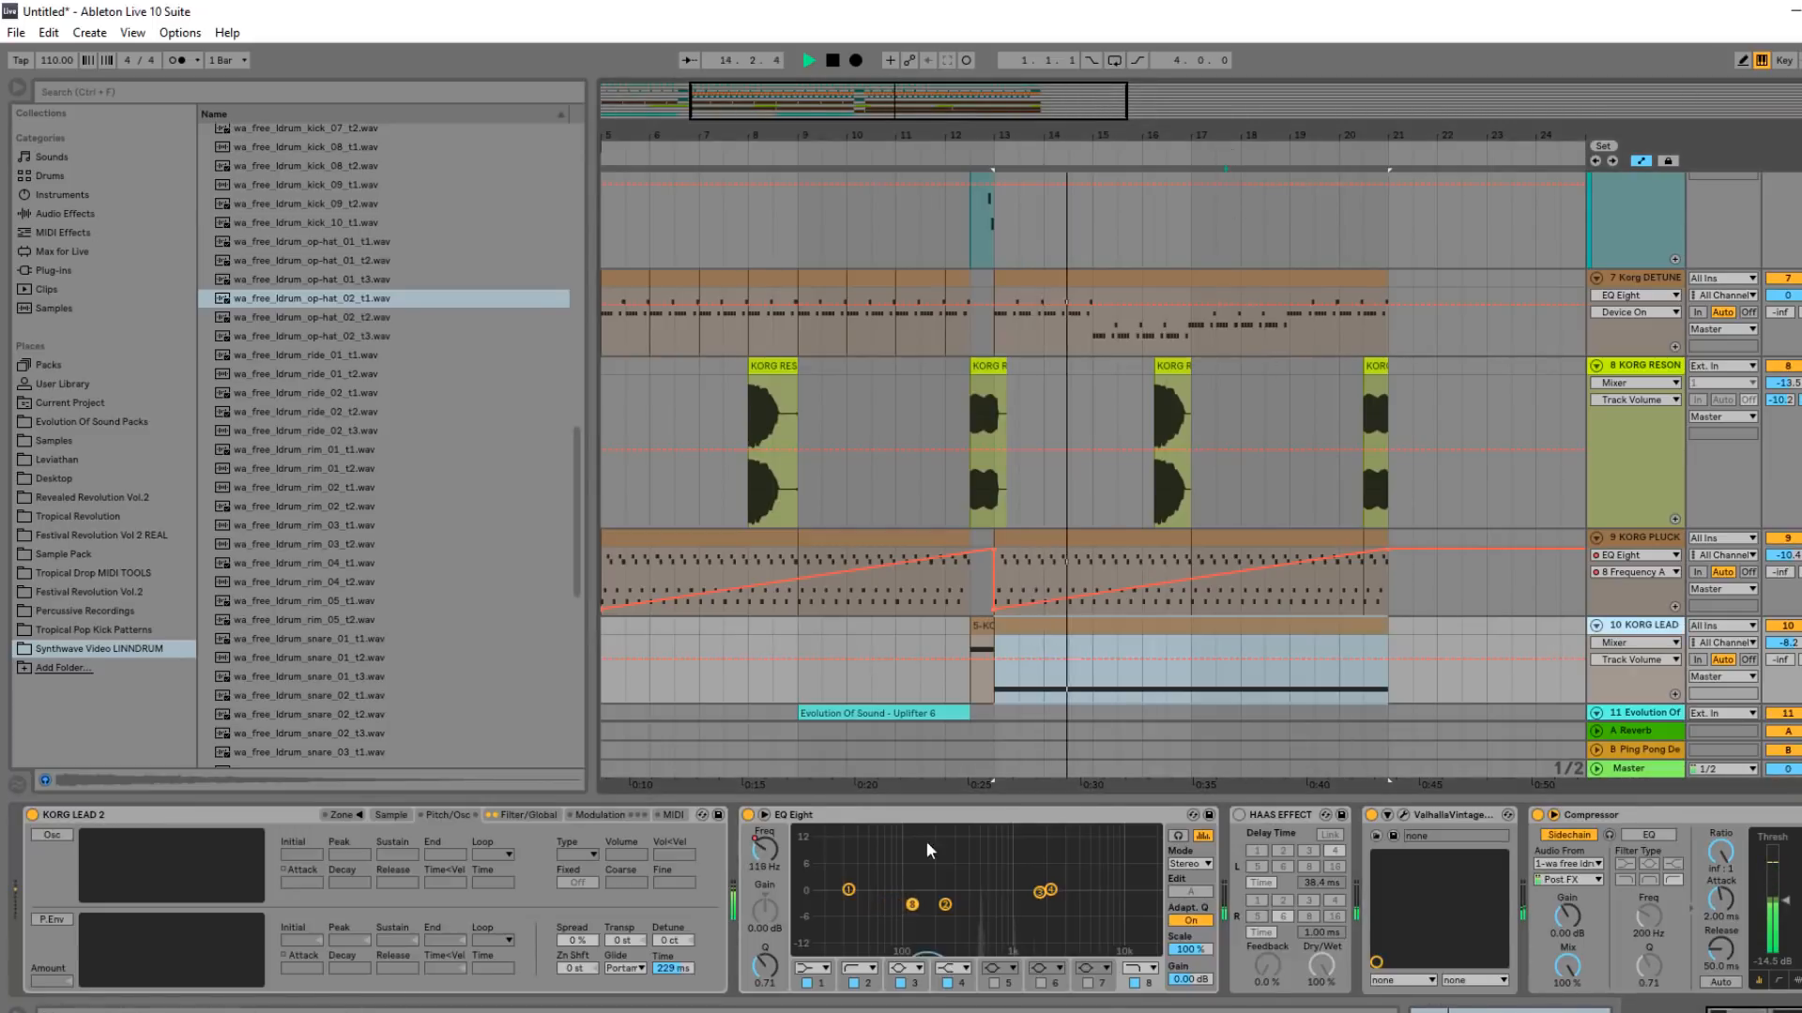
{"action": "key", "text": "space"}
Shorten the G2 note in the bar 13 KORG LEAD clip to one bar and duplicate it through the clip's seventh bar.
{"action": "double_click", "coordinate": [1029, 626]}
{"action": "left_click_drag", "start_coordinate": [844, 888], "coordinate": [1207, 888]}
{"action": "left_click", "coordinate": [1262, 876]}
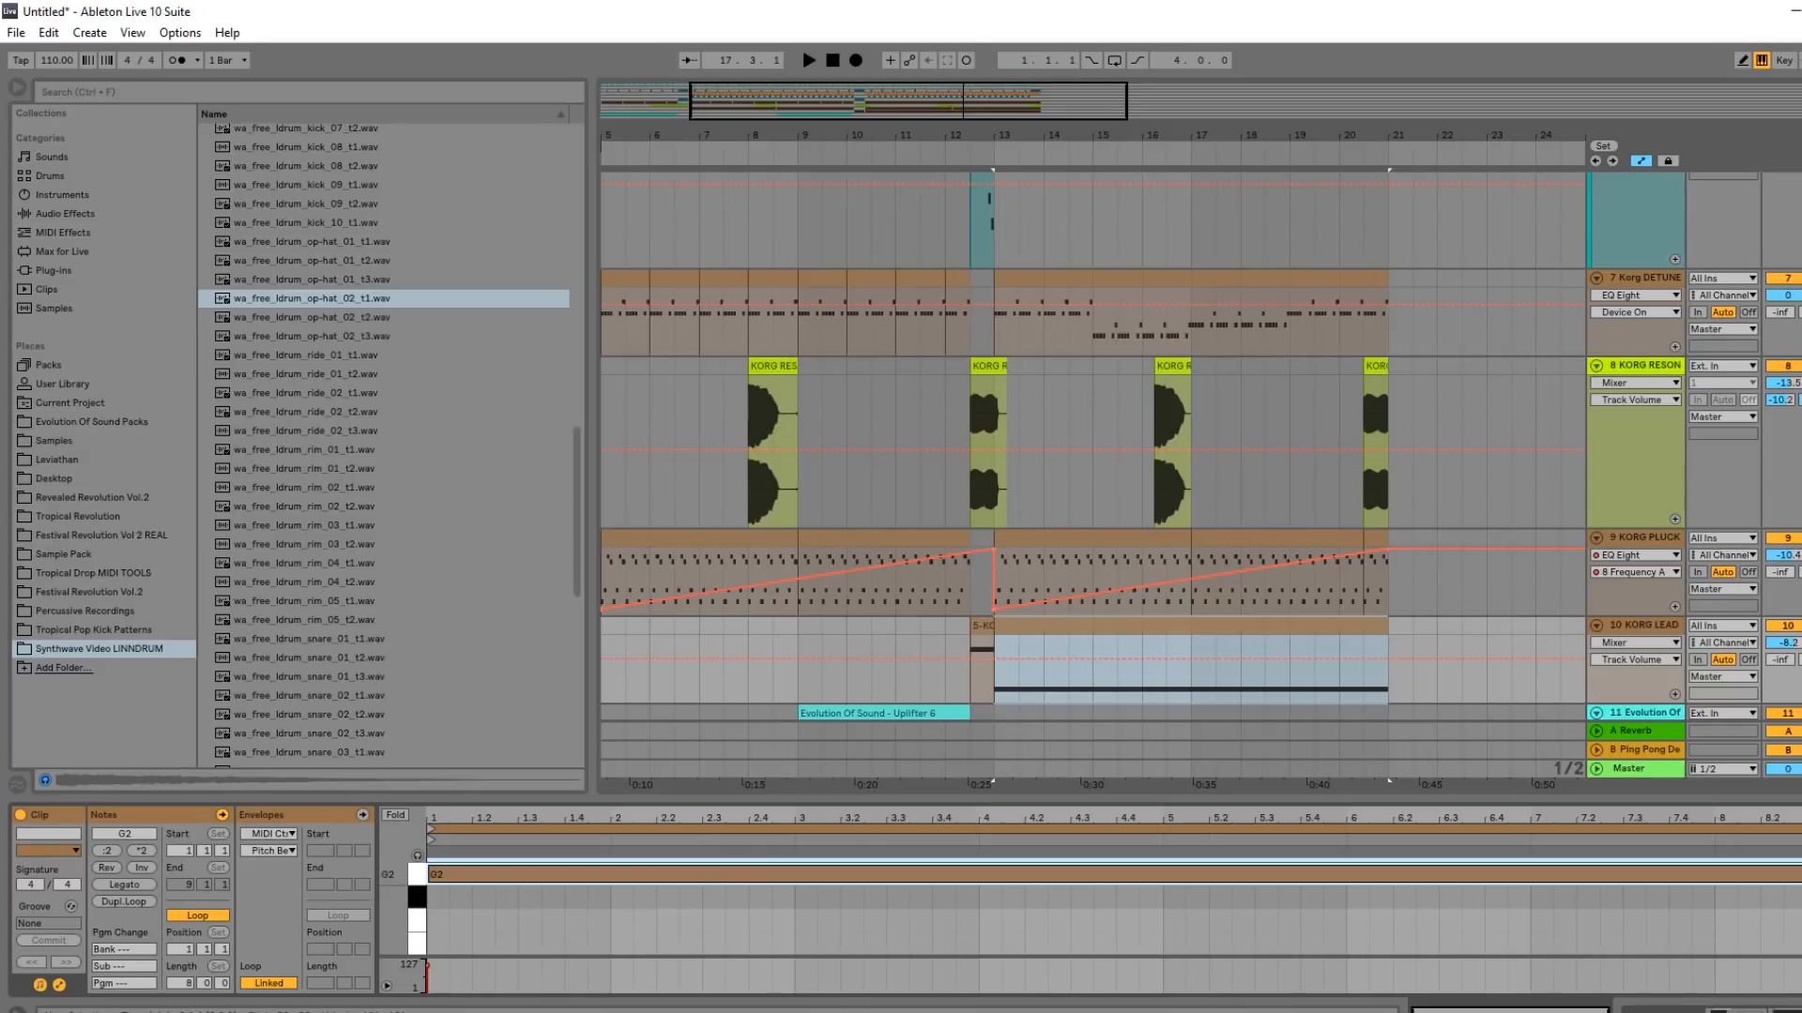
{"action": "left_click_drag", "start_coordinate": [1801, 875], "coordinate": [613, 874]}
{"action": "key", "text": "ctrl+d"}
{"action": "key", "text": "ctrl+d"}
{"action": "key", "text": "ctrl+d"}
{"action": "key", "text": "ctrl+d"}
{"action": "key", "text": "ctrl+d"}
{"action": "key", "text": "ctrl+d"}
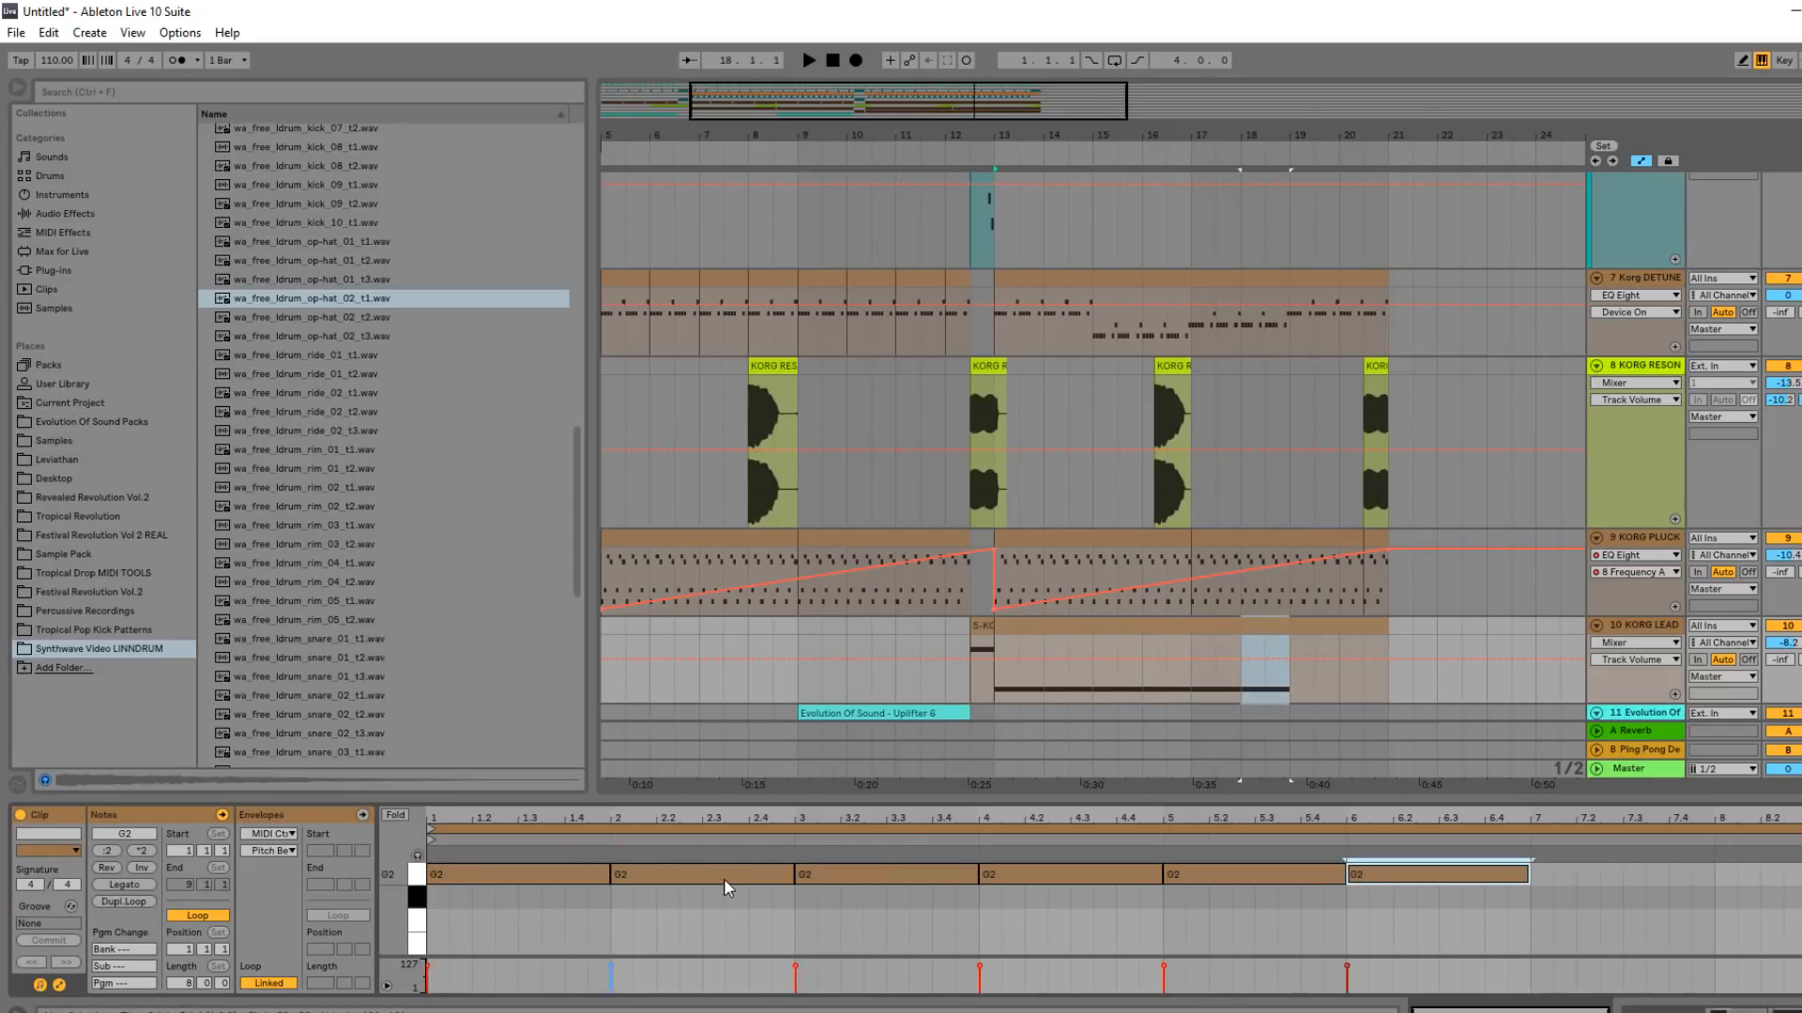
Play the KORG LEAD from bar 17 and duplicate the last G2 note into the clip's eighth bar.
{"action": "left_click", "coordinate": [1196, 645]}
{"action": "key", "text": "space"}
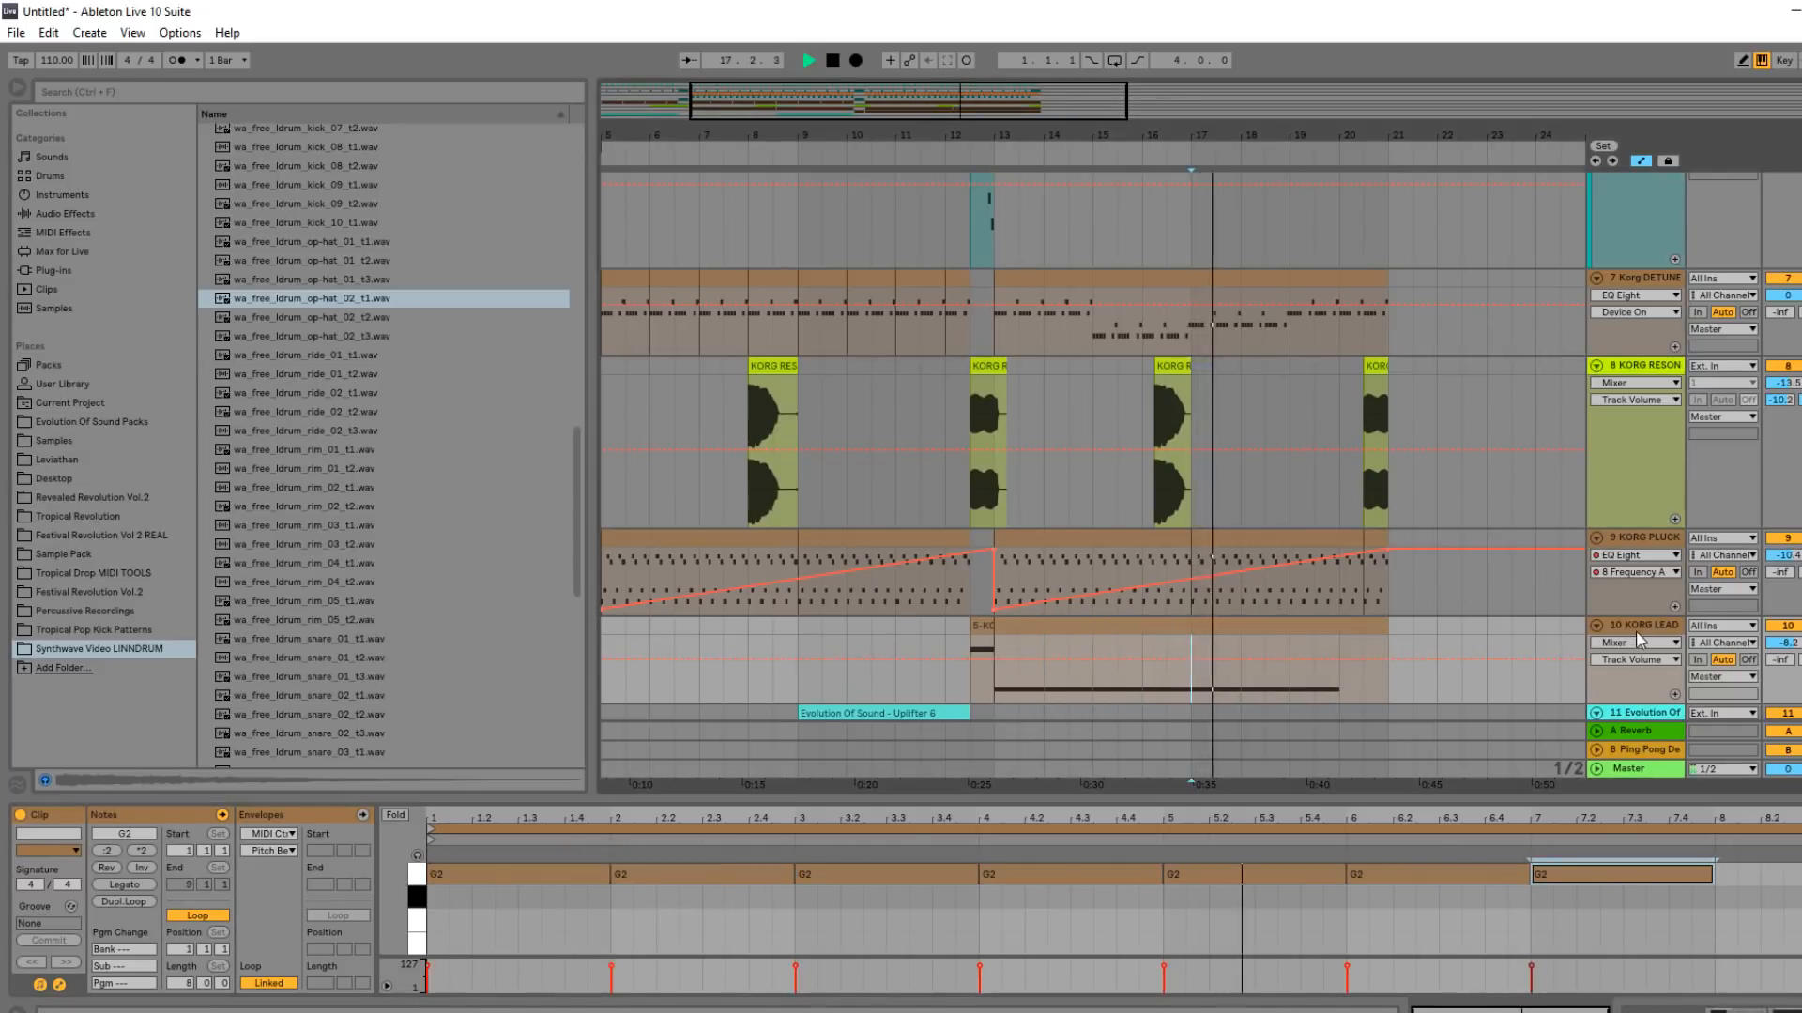
{"action": "left_click", "coordinate": [1384, 647]}
{"action": "scroll", "coordinate": [1333, 621], "scroll_direction": "down", "scroll_amount": 3}
{"action": "left_click", "coordinate": [1354, 549]}
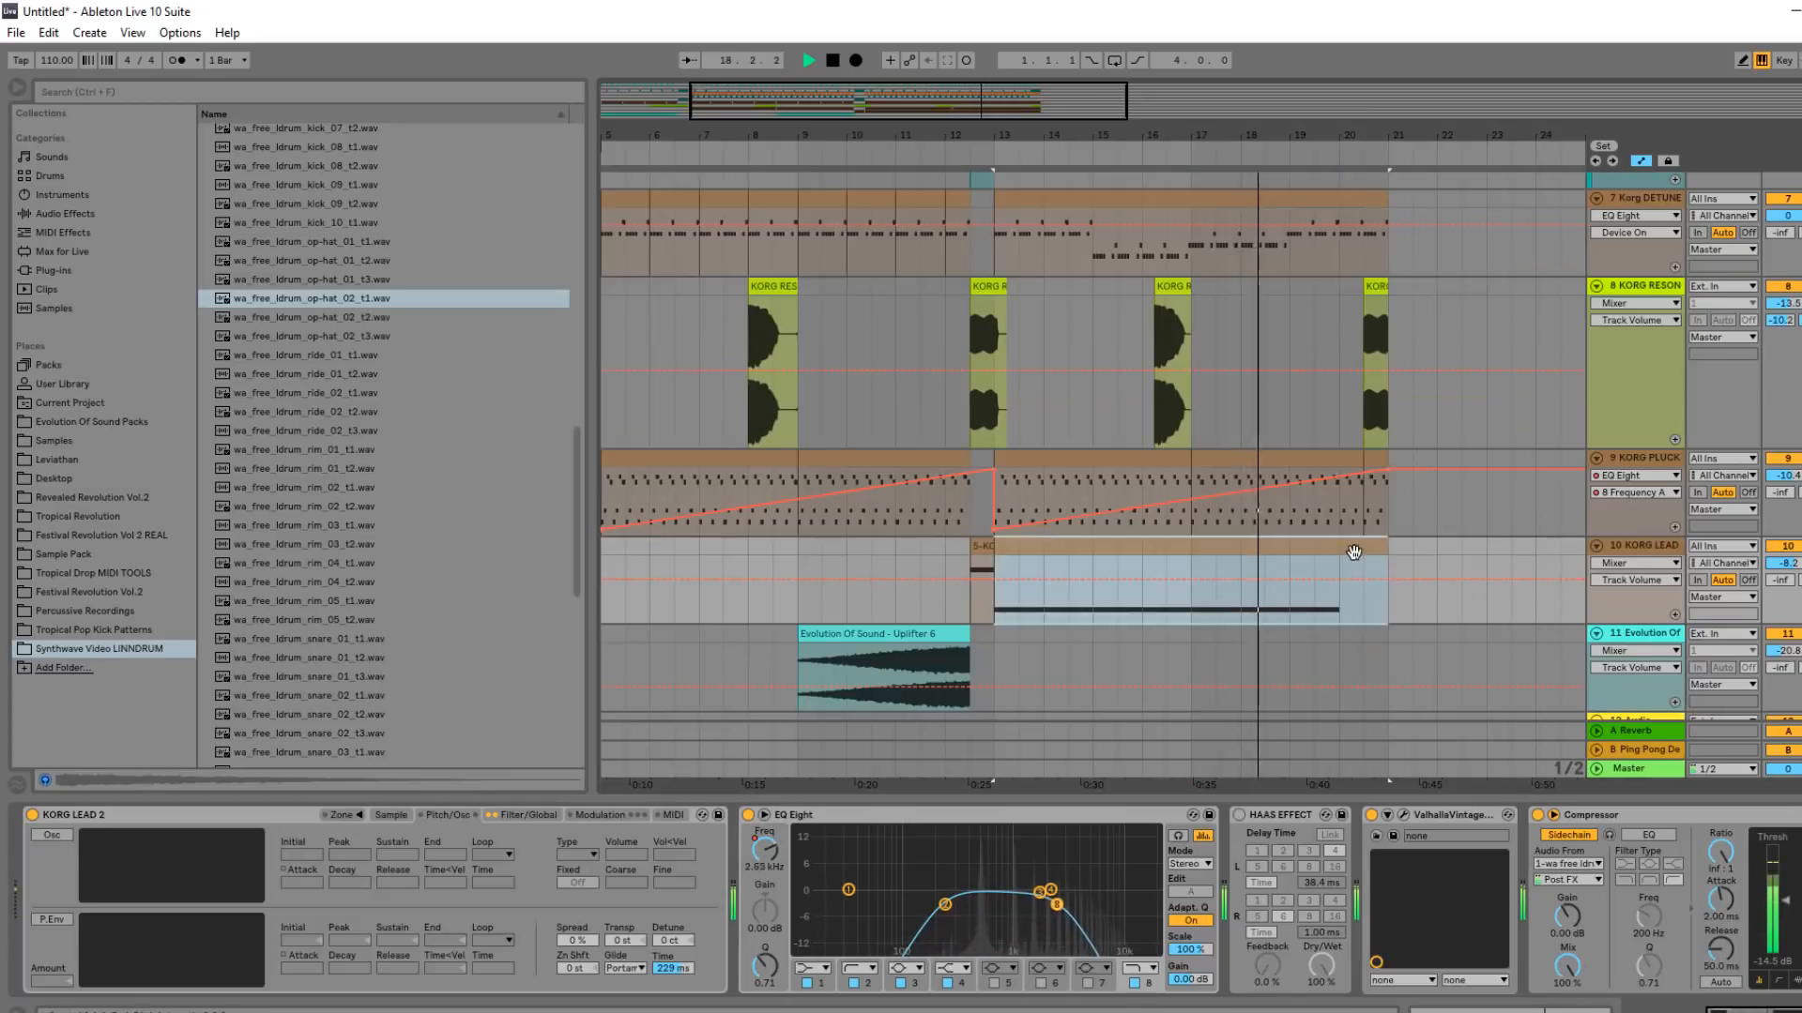
{"action": "double_click", "coordinate": [1363, 547]}
{"action": "left_click", "coordinate": [1633, 821]}
{"action": "key", "text": "ctrl+d"}
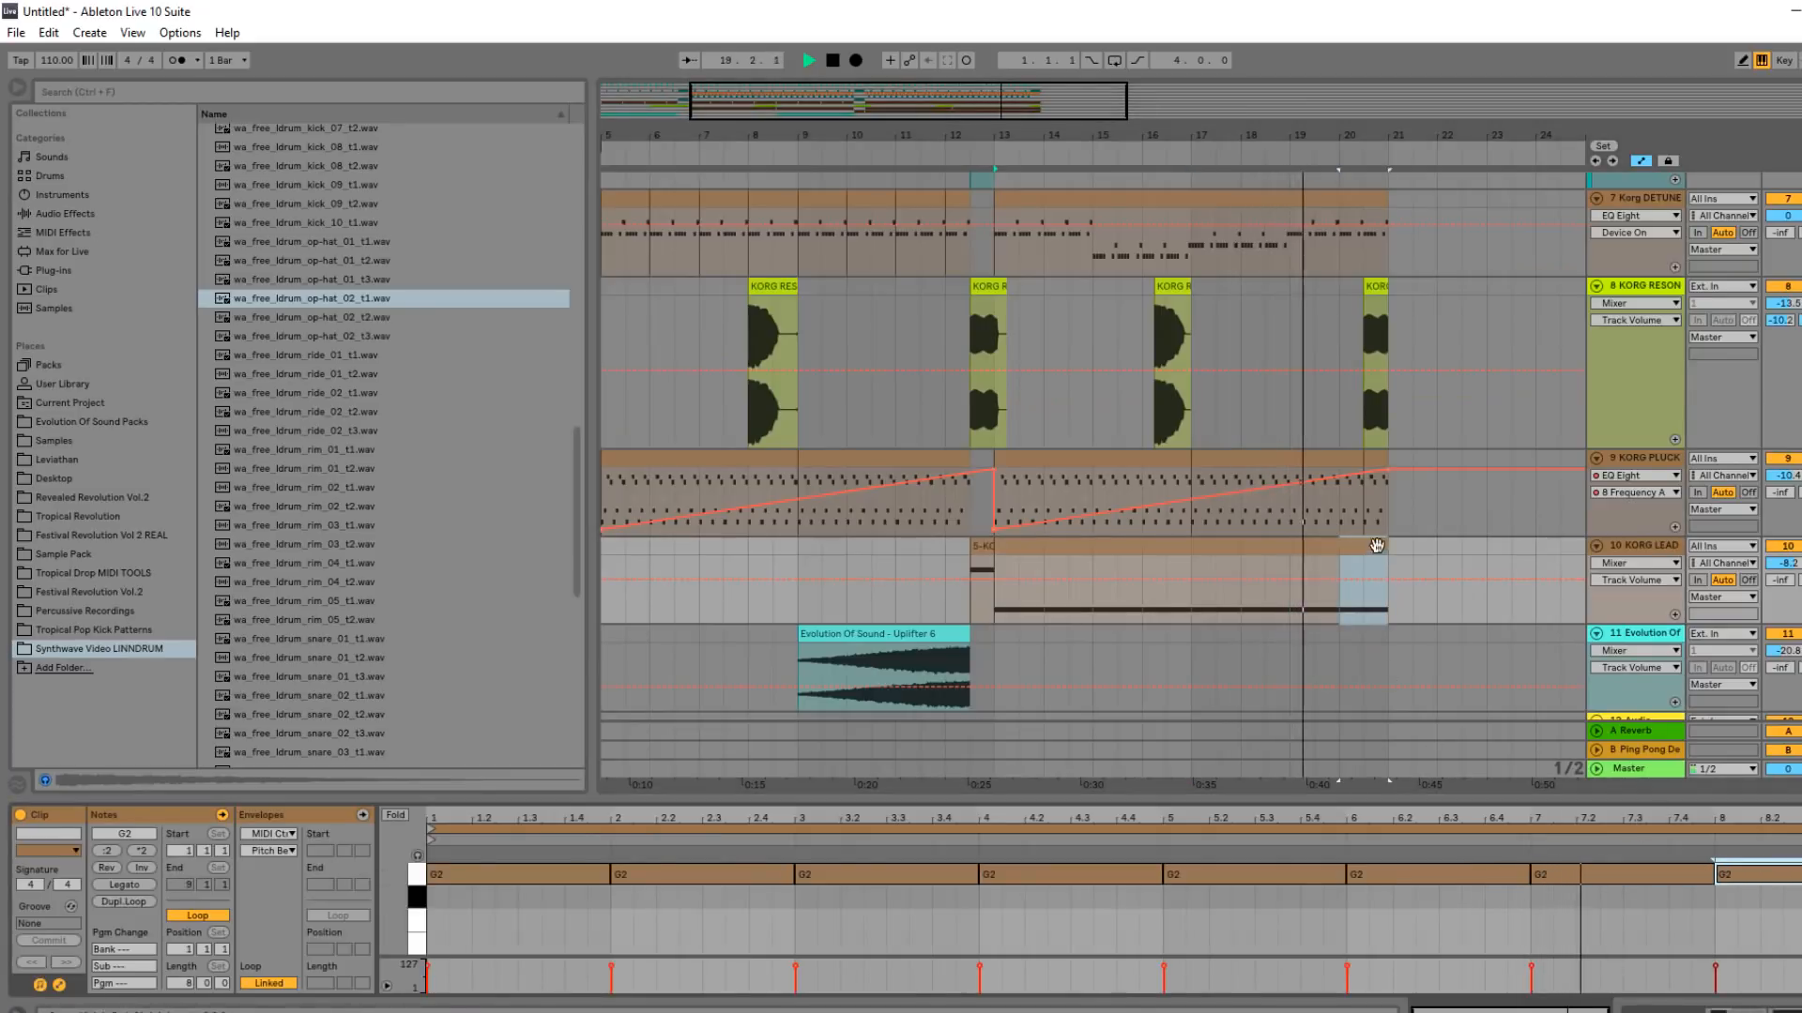
Duplicate bars 13 to 21 across the drum and Korg tracks so the section repeats from bar 21 to 29.
{"action": "scroll", "coordinate": [1478, 479], "scroll_direction": "up", "scroll_amount": 4}
{"action": "scroll", "coordinate": [1464, 469], "scroll_direction": "up", "scroll_amount": 5}
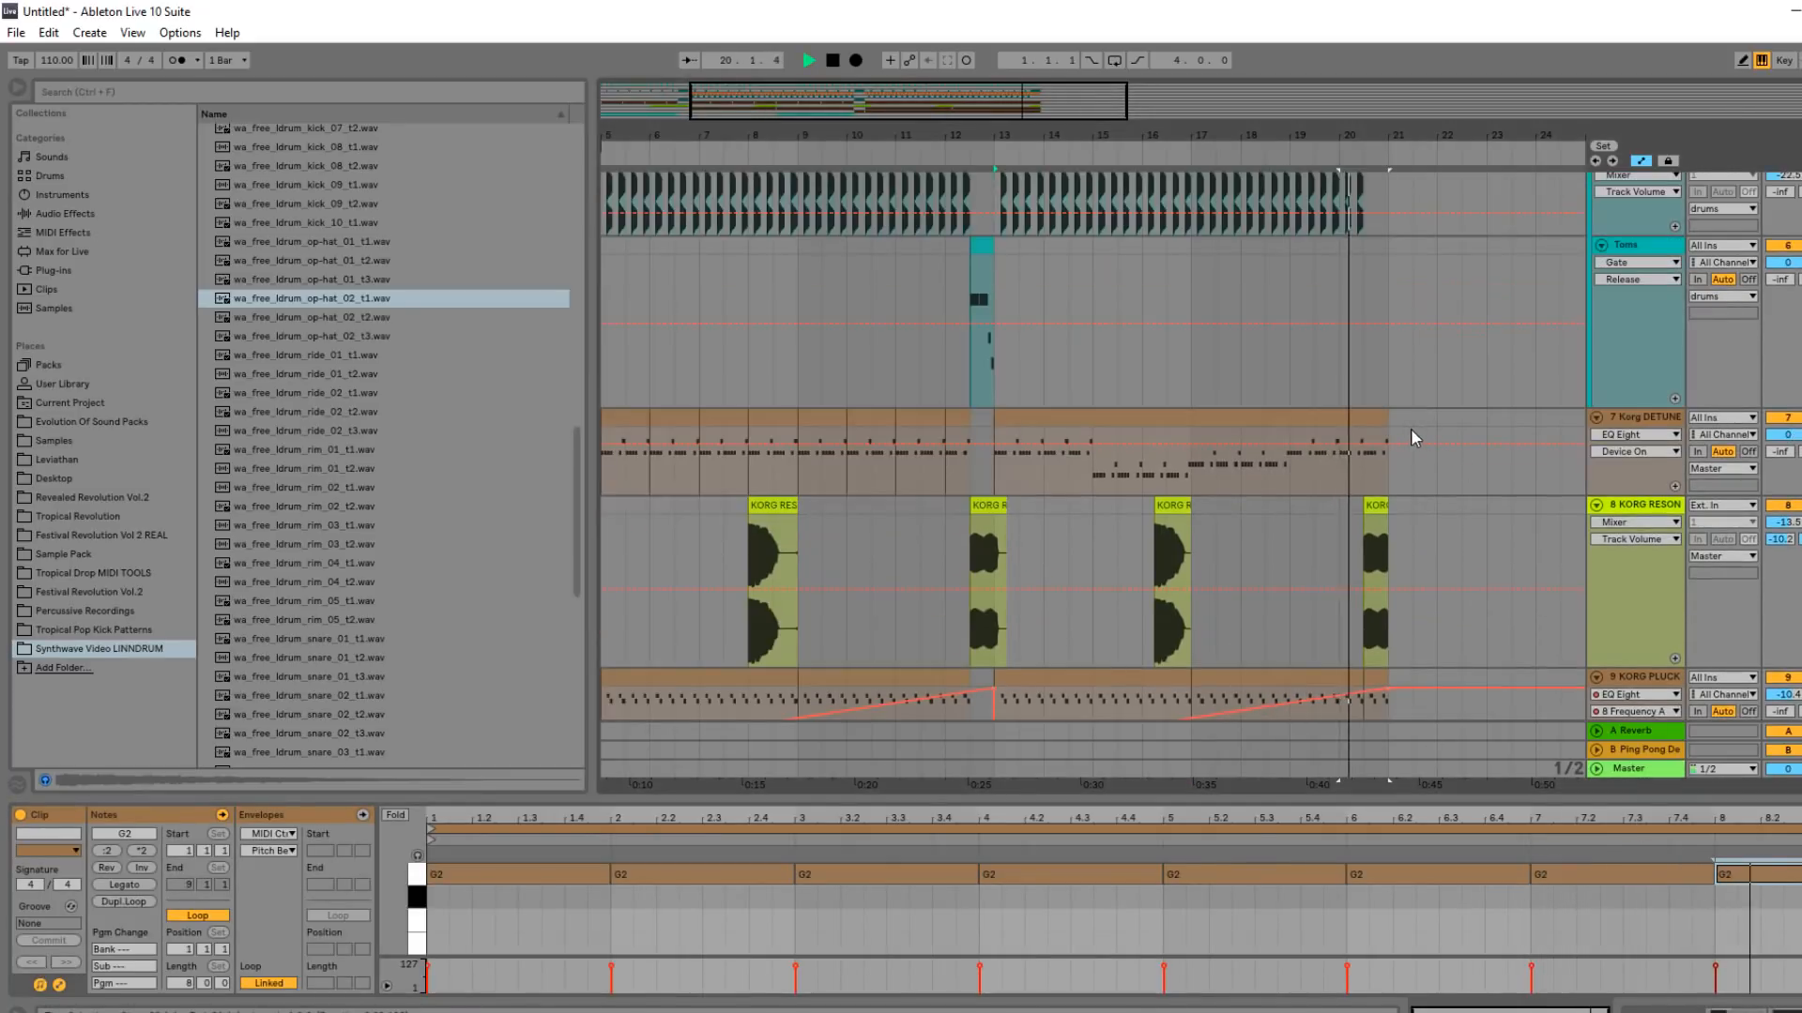
{"action": "scroll", "coordinate": [1387, 425], "scroll_direction": "up", "scroll_amount": 6}
{"action": "key", "text": "space"}
{"action": "left_click_drag", "start_coordinate": [1389, 193], "coordinate": [994, 723]}
{"action": "scroll", "coordinate": [1064, 418], "scroll_direction": "up", "scroll_amount": 12}
{"action": "left_click_drag", "start_coordinate": [1384, 193], "coordinate": [994, 737]}
{"action": "key", "text": "ctrl+d"}
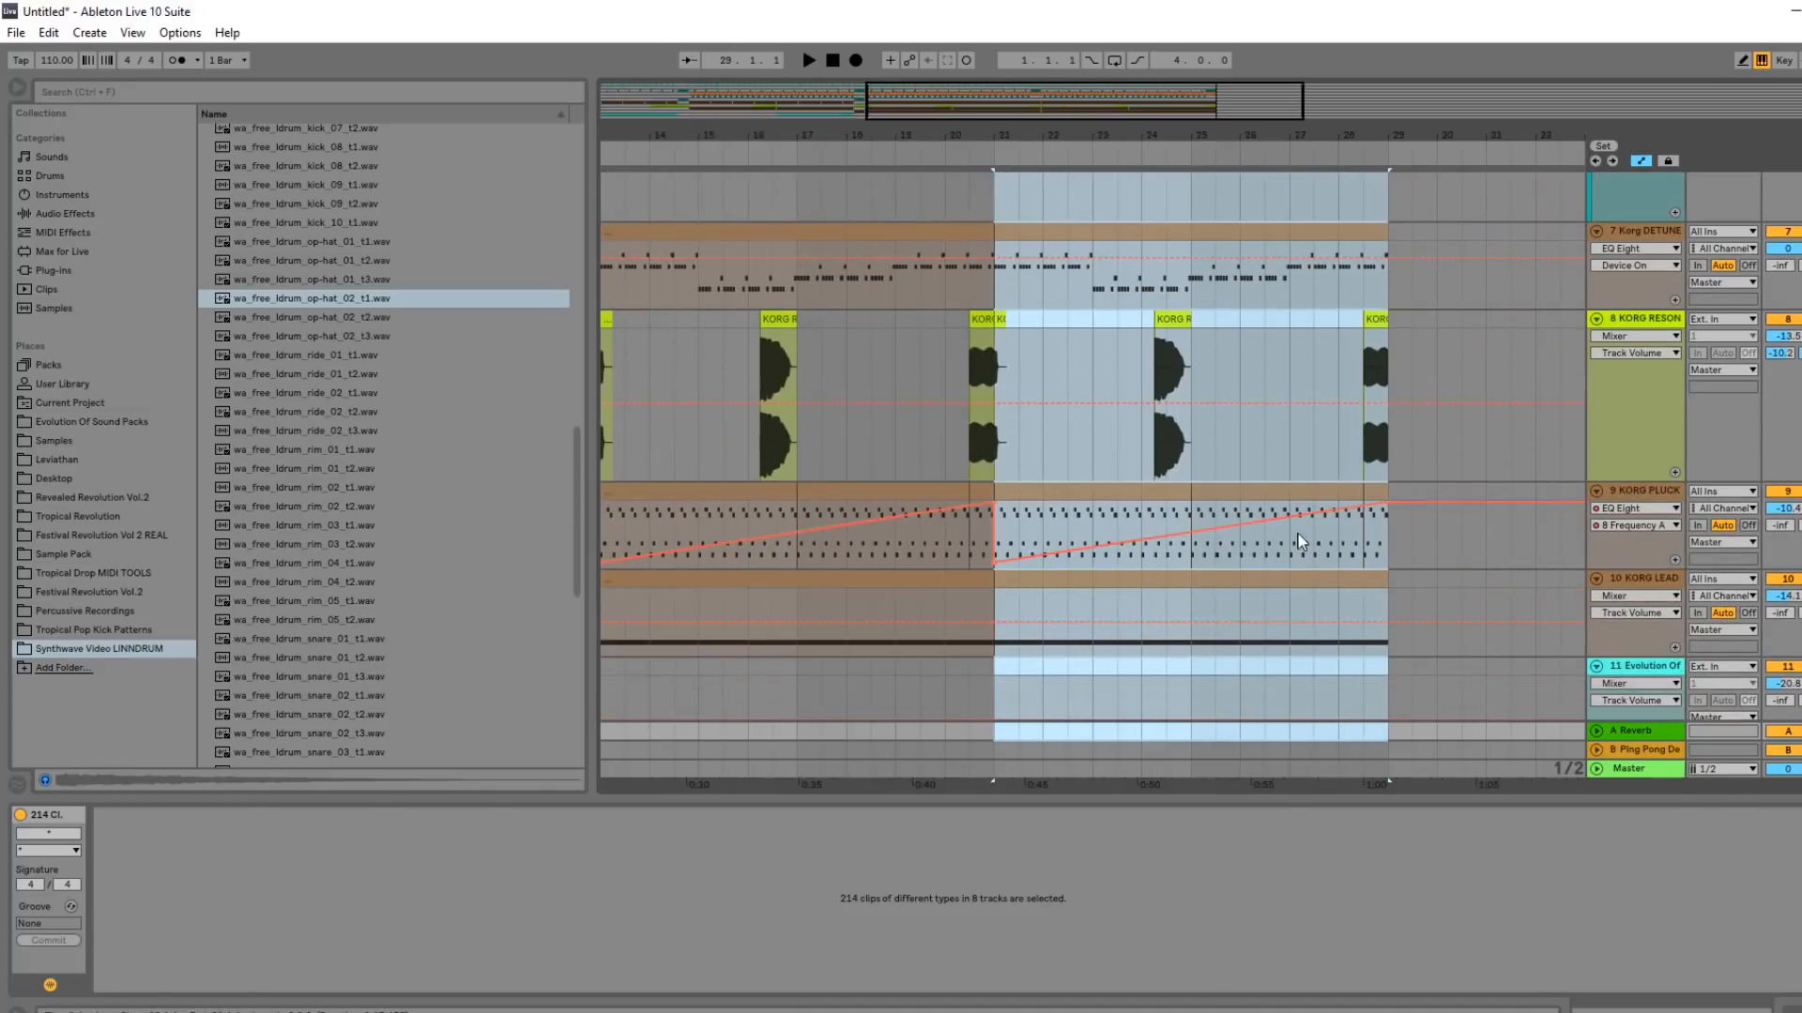
In the KORG LEAD clip at bar 21, shorten the first G2 note to under half a bar and raise it to D3.
{"action": "left_click", "coordinate": [1043, 580]}
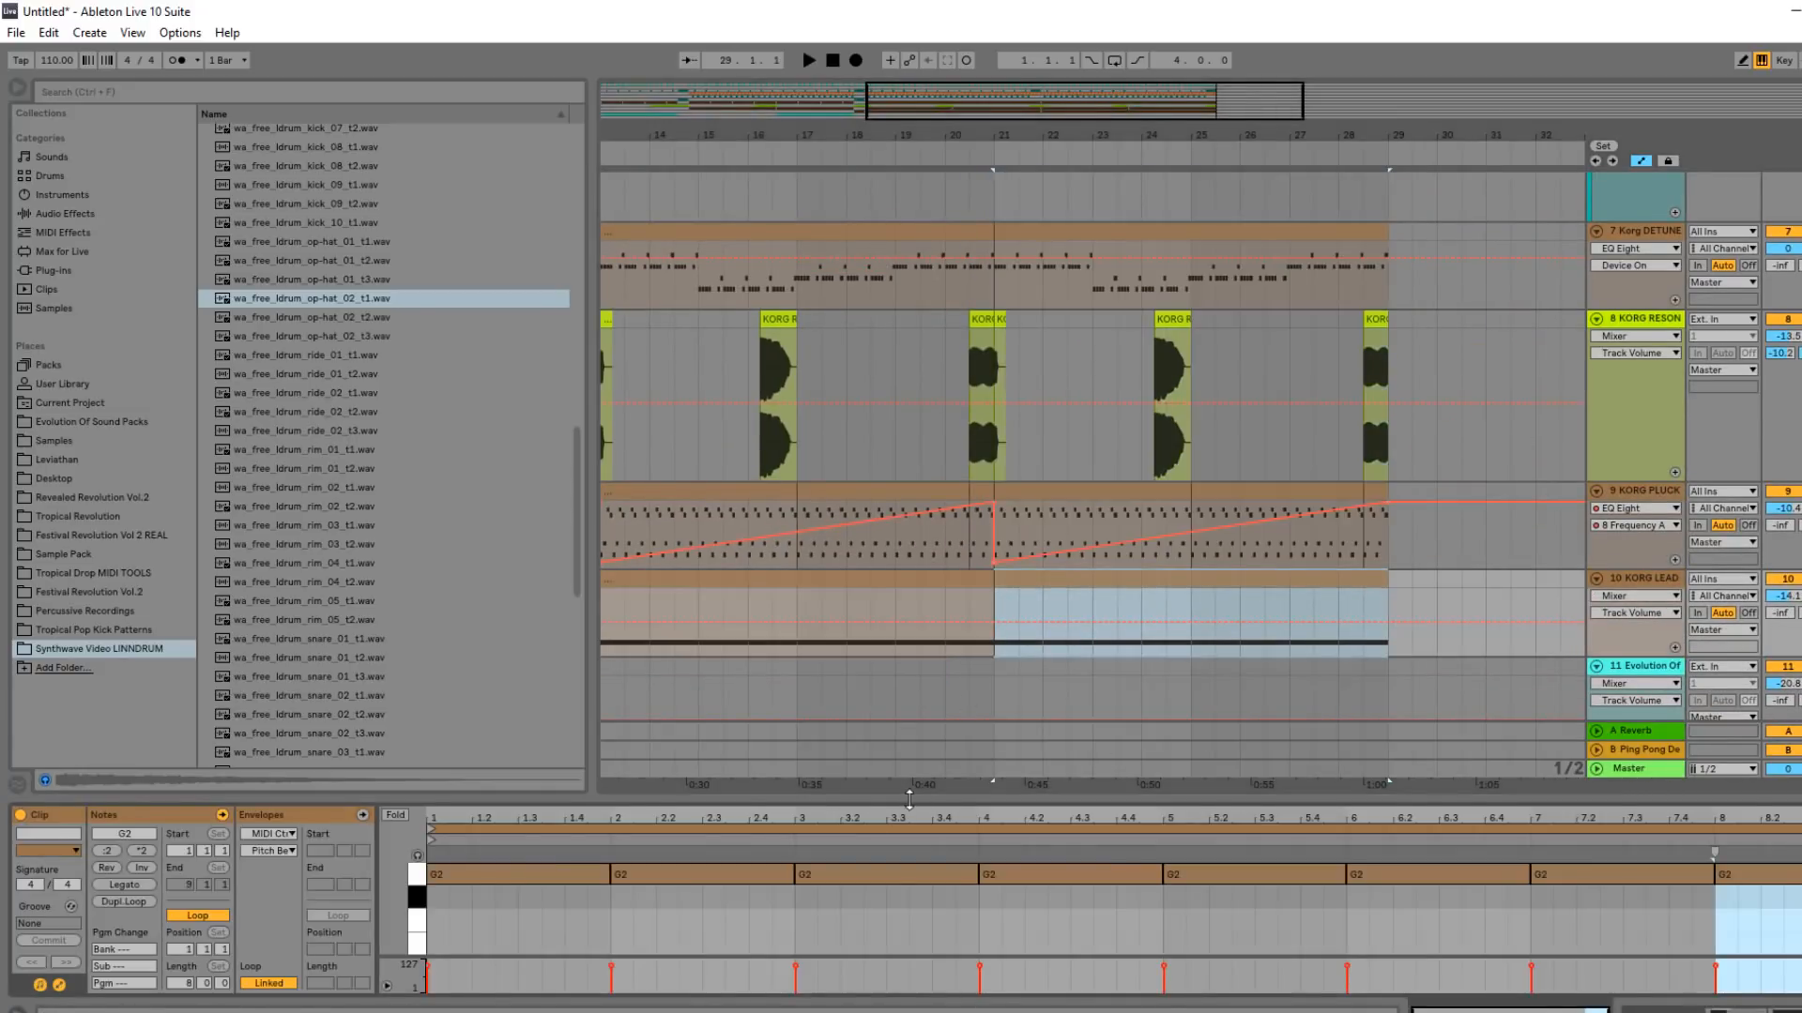
{"action": "left_click_drag", "start_coordinate": [909, 798], "coordinate": [948, 264]}
{"action": "scroll", "coordinate": [960, 522], "scroll_direction": "up", "scroll_amount": 3}
{"action": "left_click", "coordinate": [479, 700]}
{"action": "scroll", "coordinate": [478, 700], "scroll_direction": "up", "scroll_amount": 3}
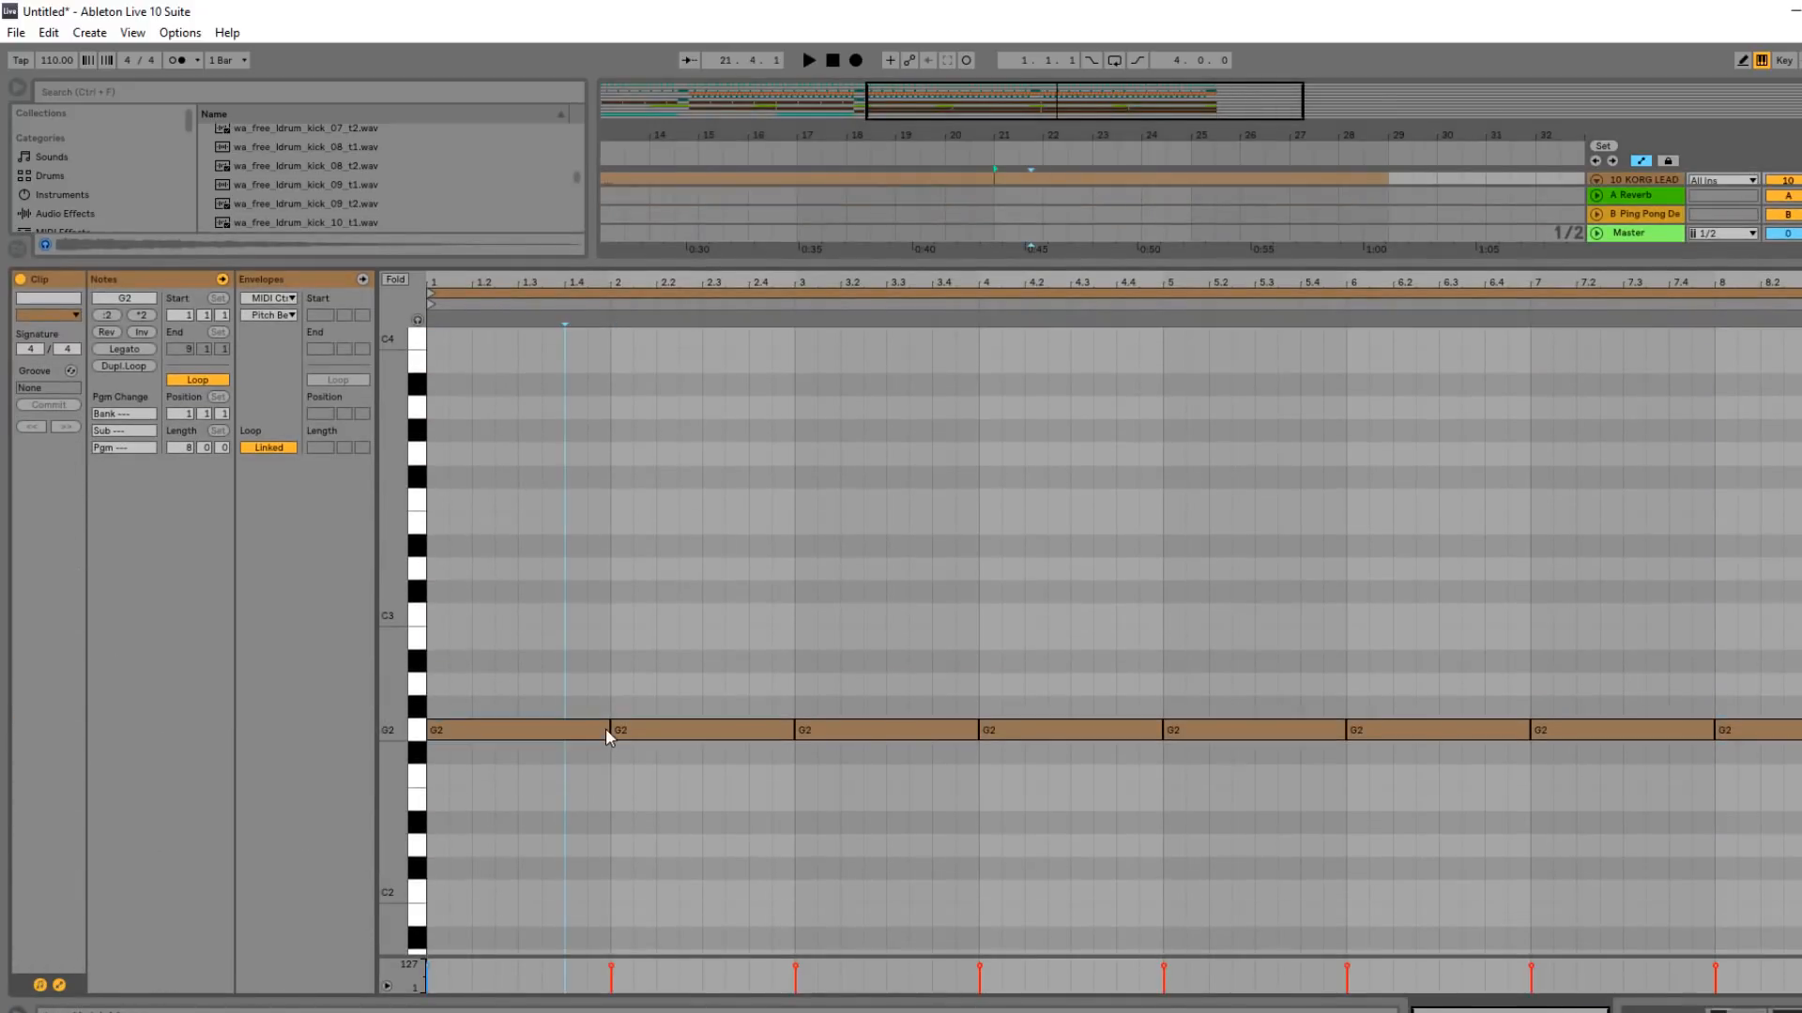
{"action": "left_click", "coordinate": [610, 730]}
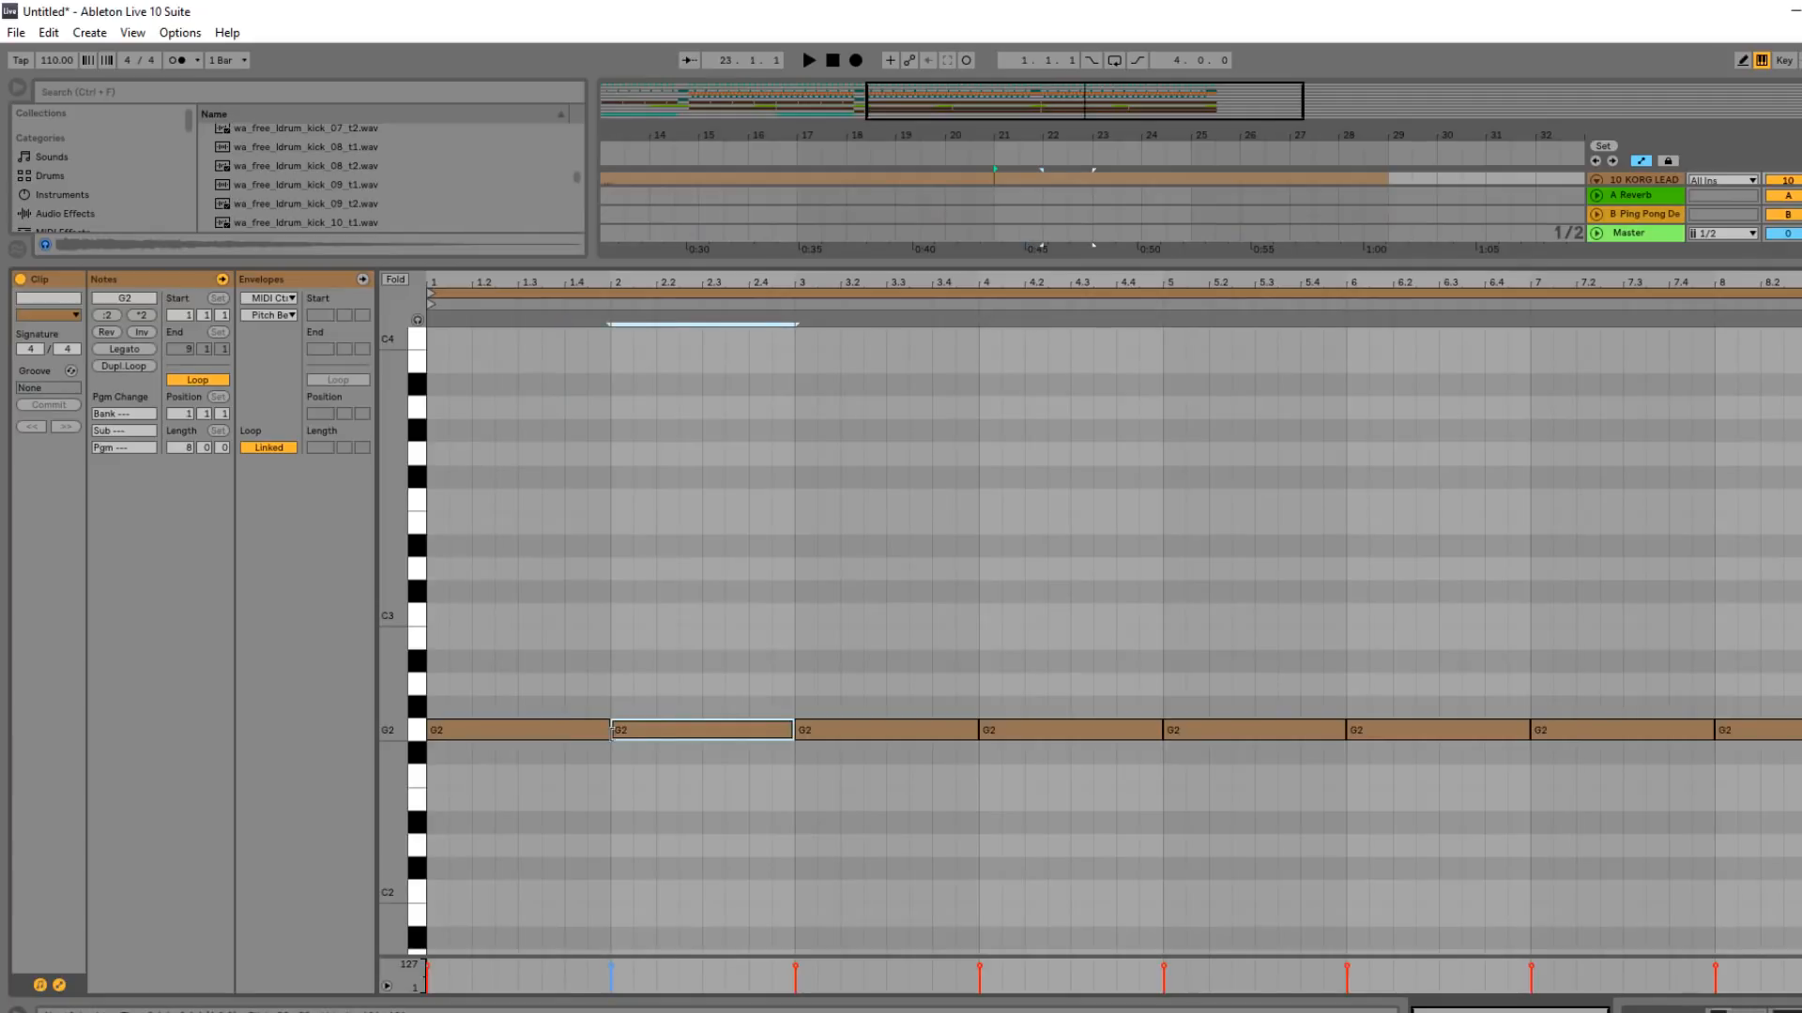
{"action": "left_click_drag", "start_coordinate": [608, 731], "coordinate": [497, 731]}
{"action": "left_click_drag", "start_coordinate": [490, 731], "coordinate": [487, 570]}
Play the start of the bar 21 KORG LEAD clip to check the D3 note.
{"action": "key", "text": "space"}
{"action": "key", "text": "space"}
{"action": "key", "text": "space"}
{"action": "key", "text": "space"}
{"action": "left_click_drag", "start_coordinate": [788, 264], "coordinate": [796, 825]}
{"action": "key", "text": "space"}
{"action": "key", "text": "space"}
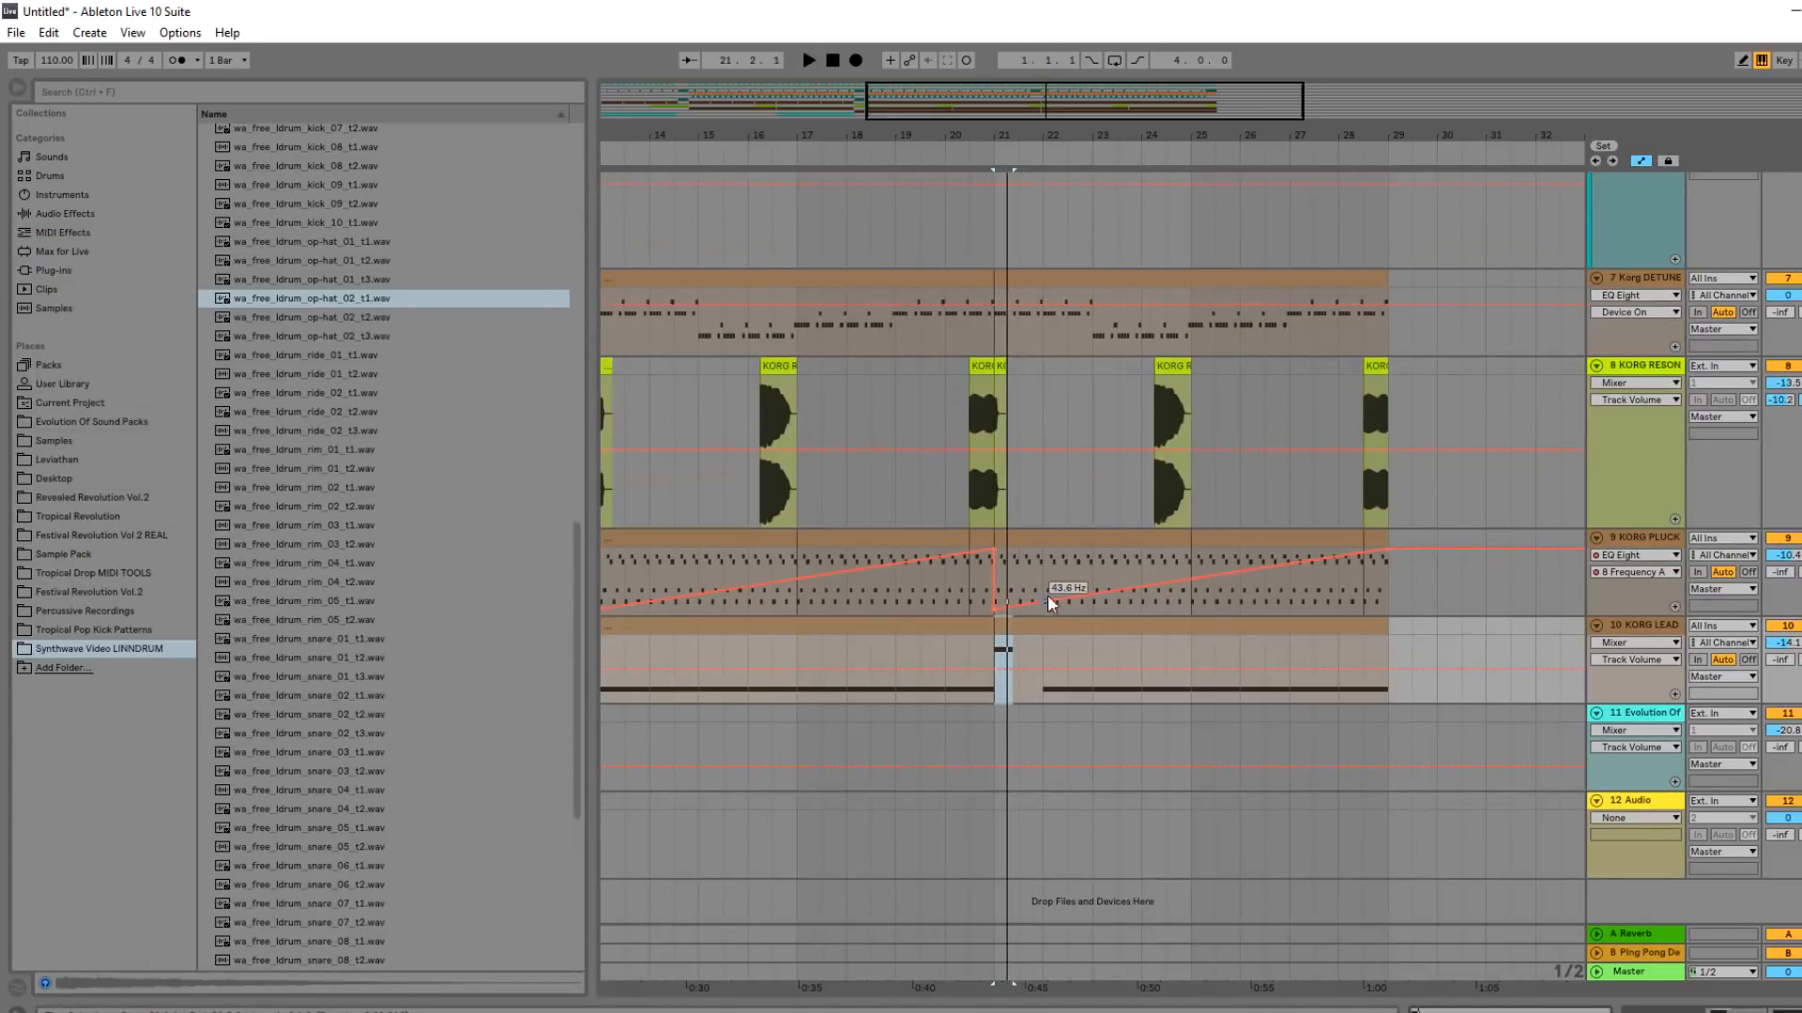
Show the KORG LEAD's EQ Eight frequency automation, remove its drop at bar 21, and play into that bar.
{"action": "double_click", "coordinate": [1616, 627]}
{"action": "left_click", "coordinate": [790, 866]}
{"action": "left_click", "coordinate": [993, 691]}
{"action": "left_click", "coordinate": [943, 695]}
{"action": "key", "text": "space"}
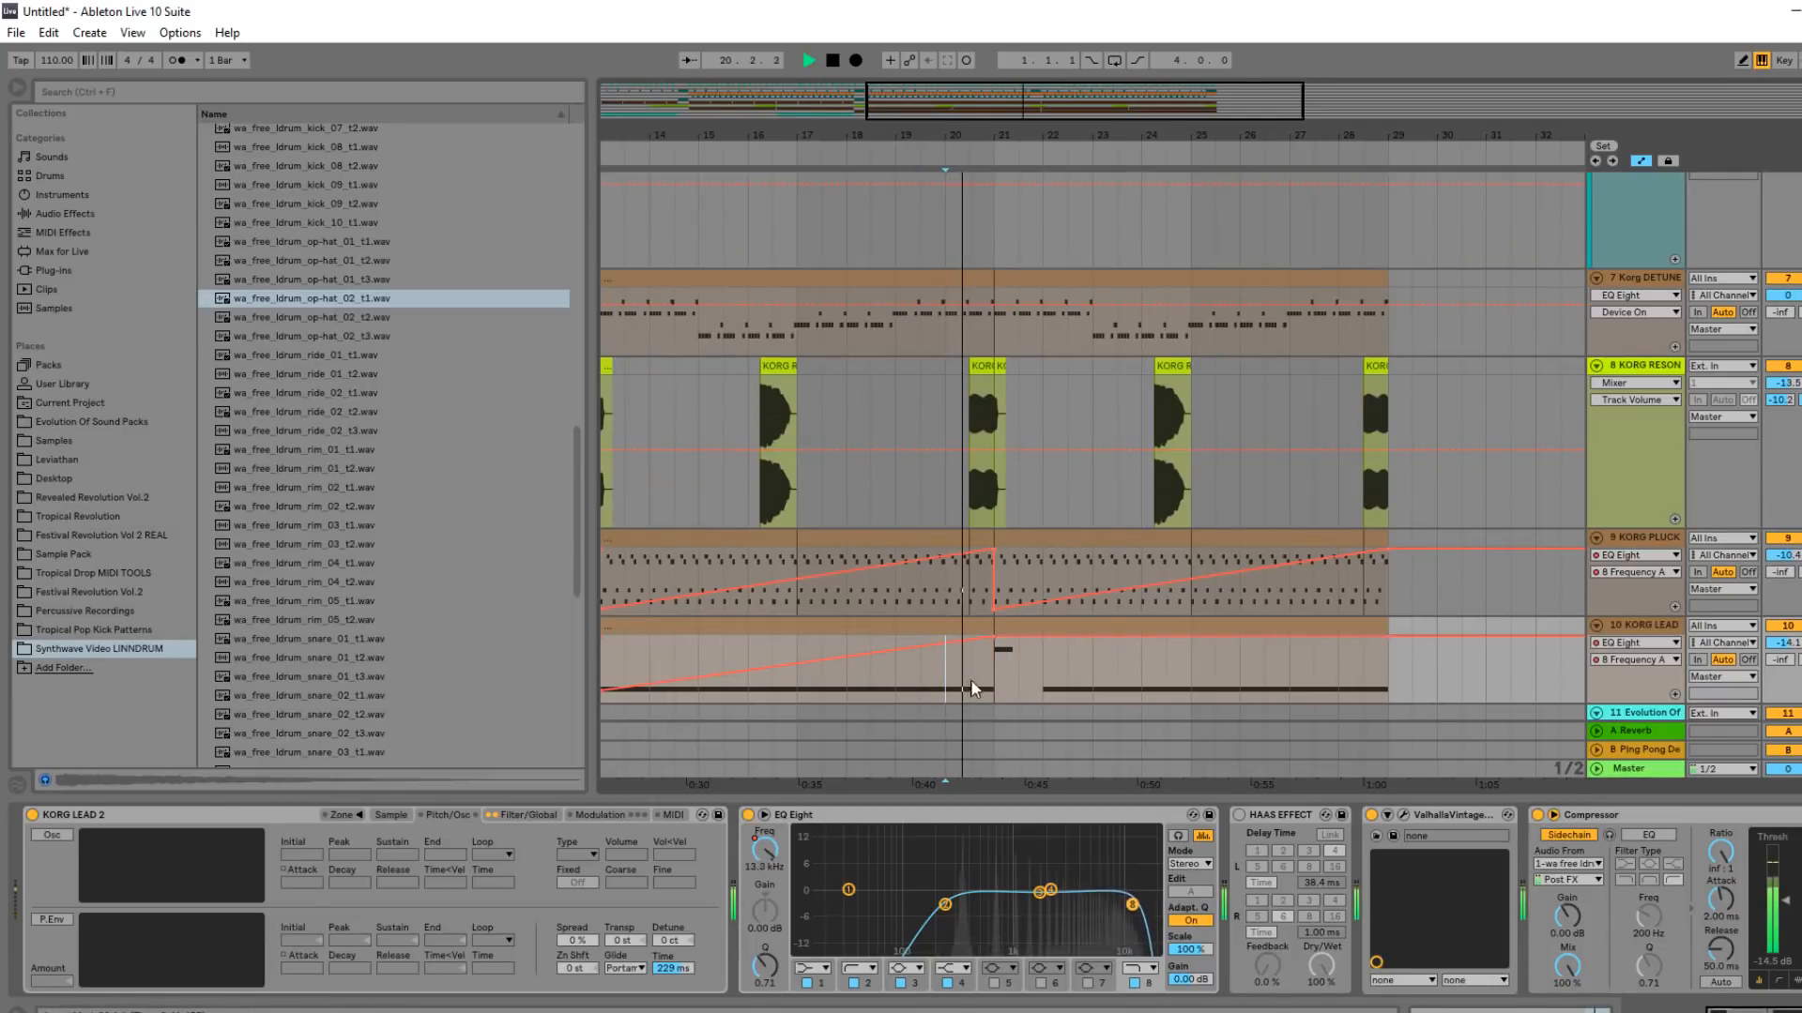
Play the lead around bar 21 and open the short KORG LEAD clip before bar 13 to examine its notes.
{"action": "left_click", "coordinate": [1029, 629]}
{"action": "double_click", "coordinate": [1029, 629]}
{"action": "key", "text": "space"}
{"action": "key", "text": "space"}
{"action": "left_click_drag", "start_coordinate": [1057, 129], "coordinate": [923, 139]}
{"action": "key", "text": "space"}
{"action": "left_click", "coordinate": [920, 629]}
{"action": "key", "text": "space"}
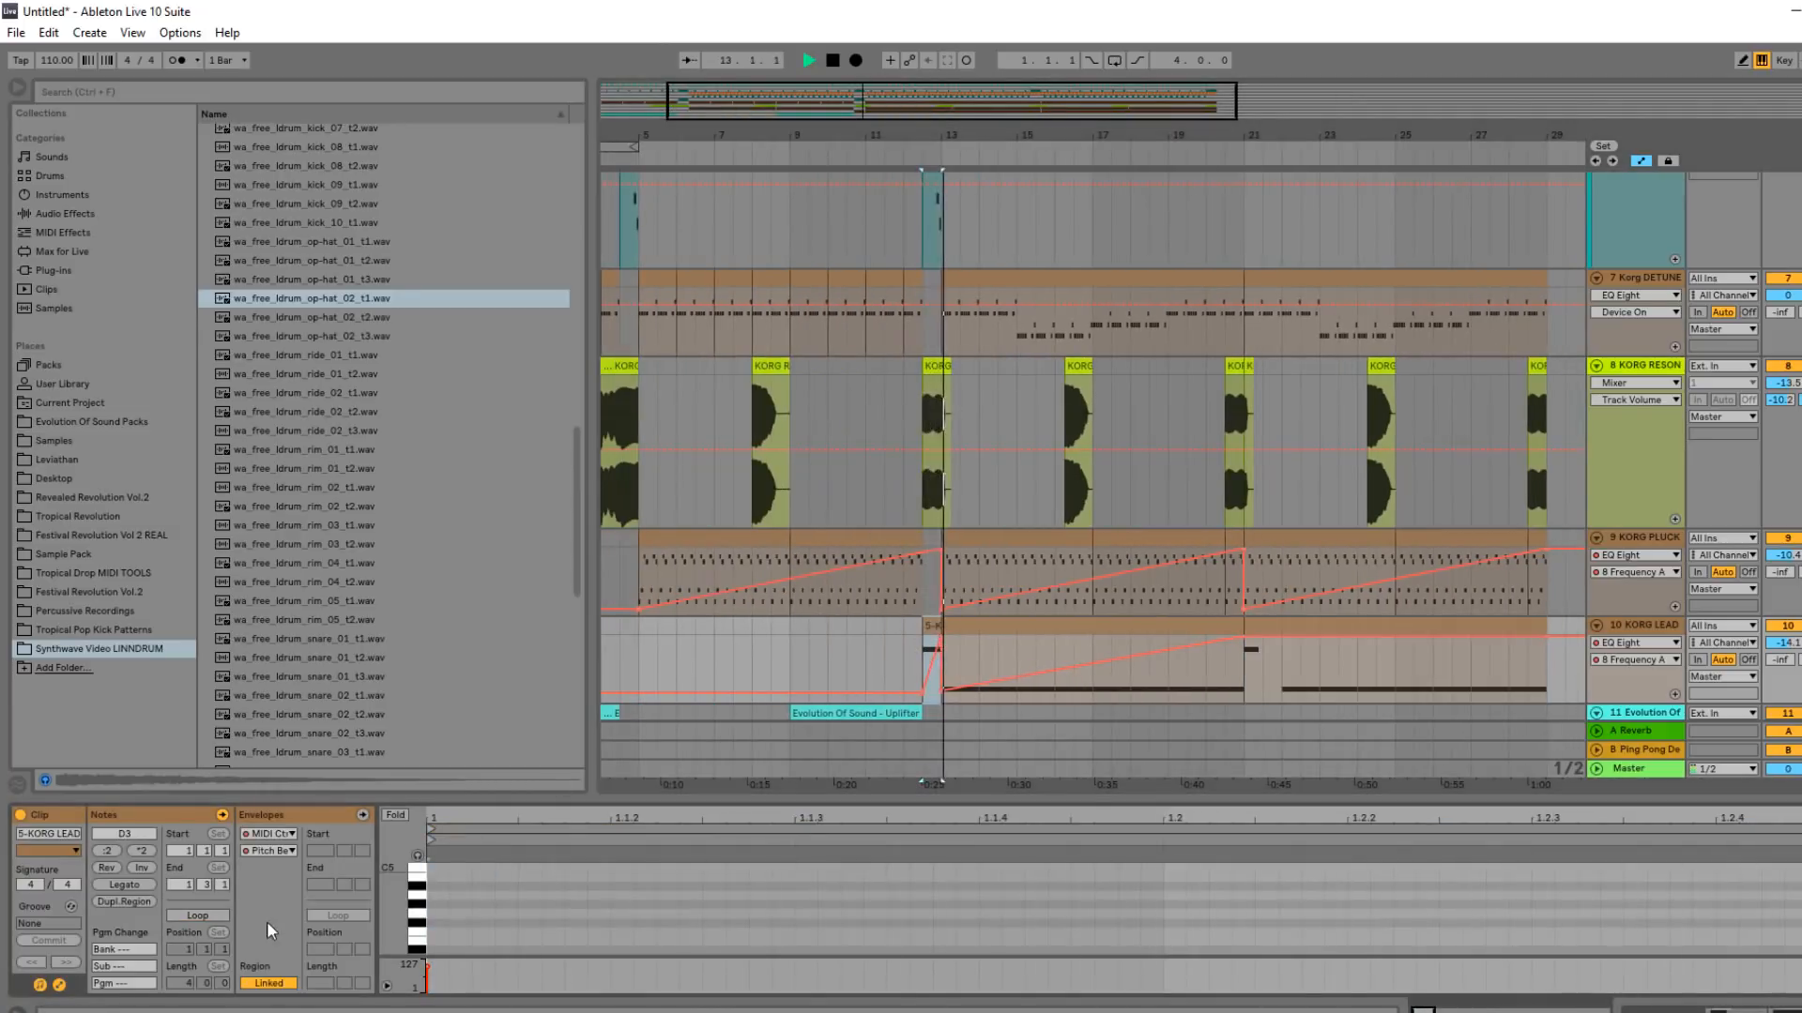
Add descending C3 and A#2 notes after the D3 in the first bar of the bar 21 KORG LEAD clip, playing the phrase.
{"action": "left_click", "coordinate": [1251, 662]}
{"action": "key", "text": "space"}
{"action": "key", "text": "space"}
{"action": "left_click", "coordinate": [1291, 627]}
{"action": "key", "text": "space"}
{"action": "left_click_drag", "start_coordinate": [878, 799], "coordinate": [882, 342]}
{"action": "key", "text": "space"}
{"action": "key", "text": "space"}
{"action": "left_click_drag", "start_coordinate": [446, 649], "coordinate": [577, 739]}
{"action": "key", "text": "space"}
{"action": "key", "text": "space"}
{"action": "key", "text": "space"}
{"action": "key", "text": "space"}
{"action": "key", "text": "space"}
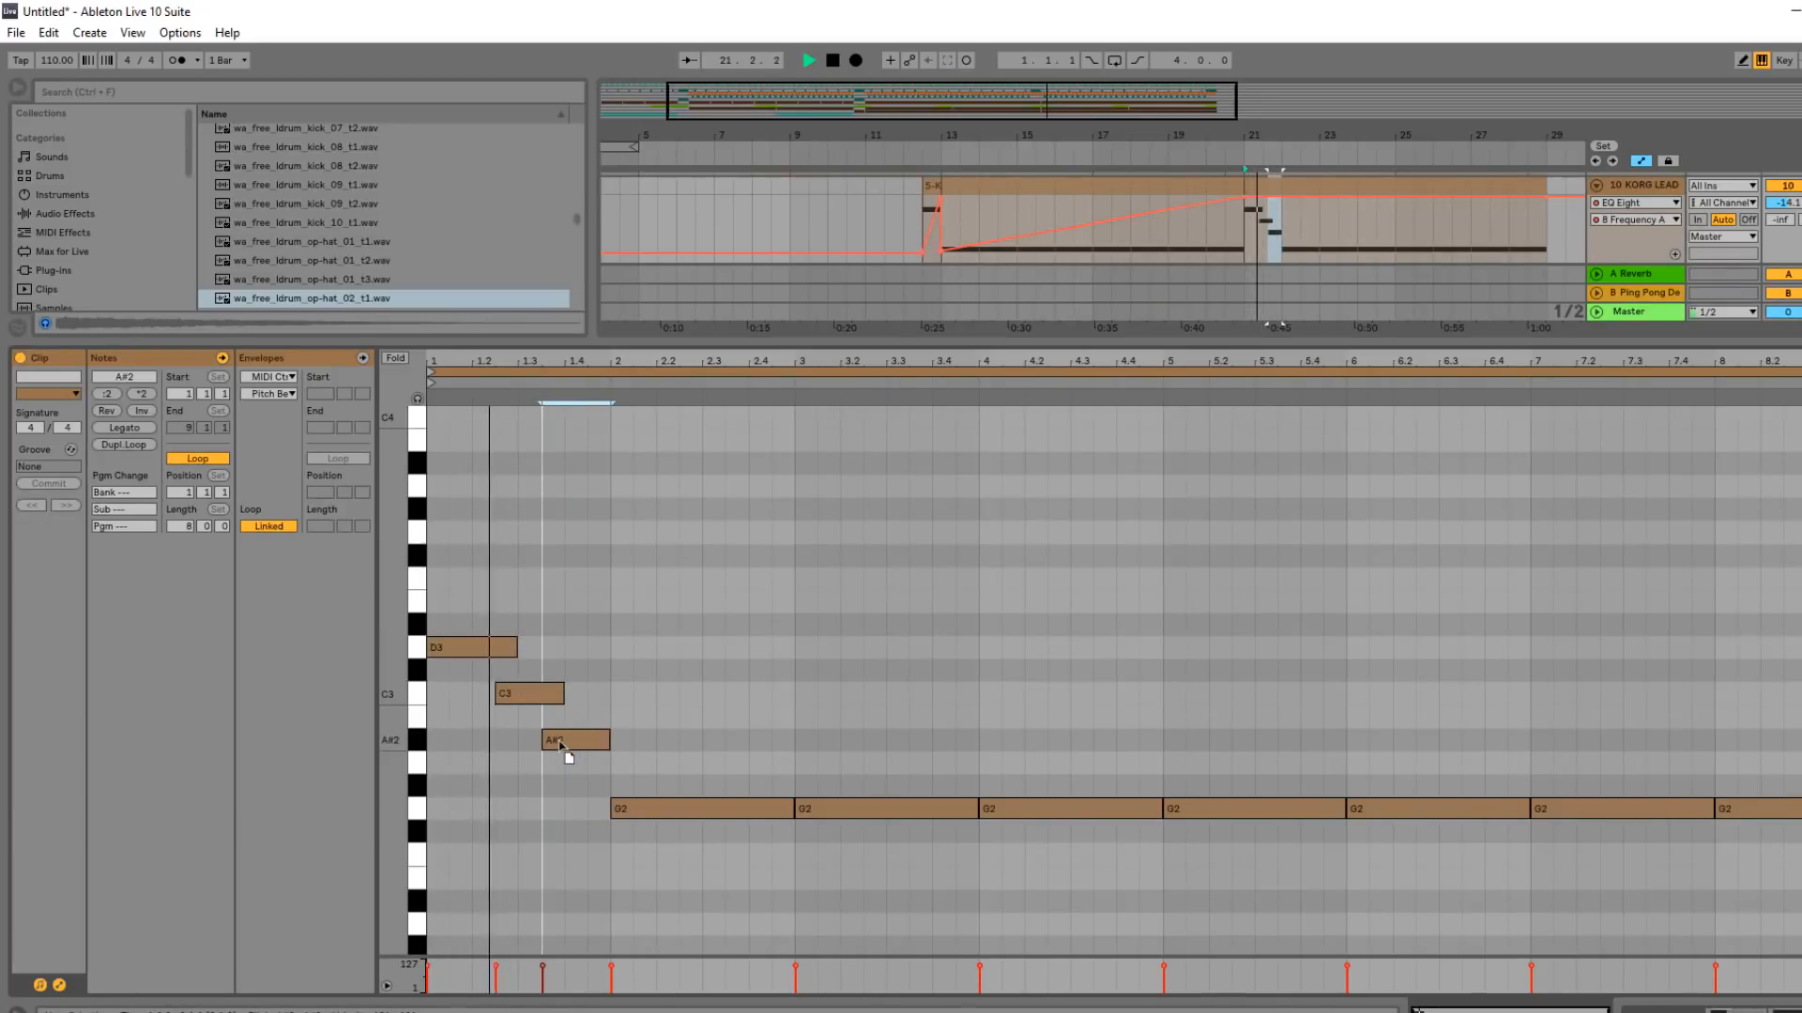
Replace the A#2 note with a one-beat F2 note just before the clip's second bar.
{"action": "mouse_move", "coordinate": [582, 729]}
{"action": "left_mouse_down"}
{"action": "mouse_move", "coordinate": [598, 855]}
{"action": "mouse_move", "coordinate": [617, 822]}
{"action": "left_mouse_up"}
{"action": "left_click", "coordinate": [758, 805]}
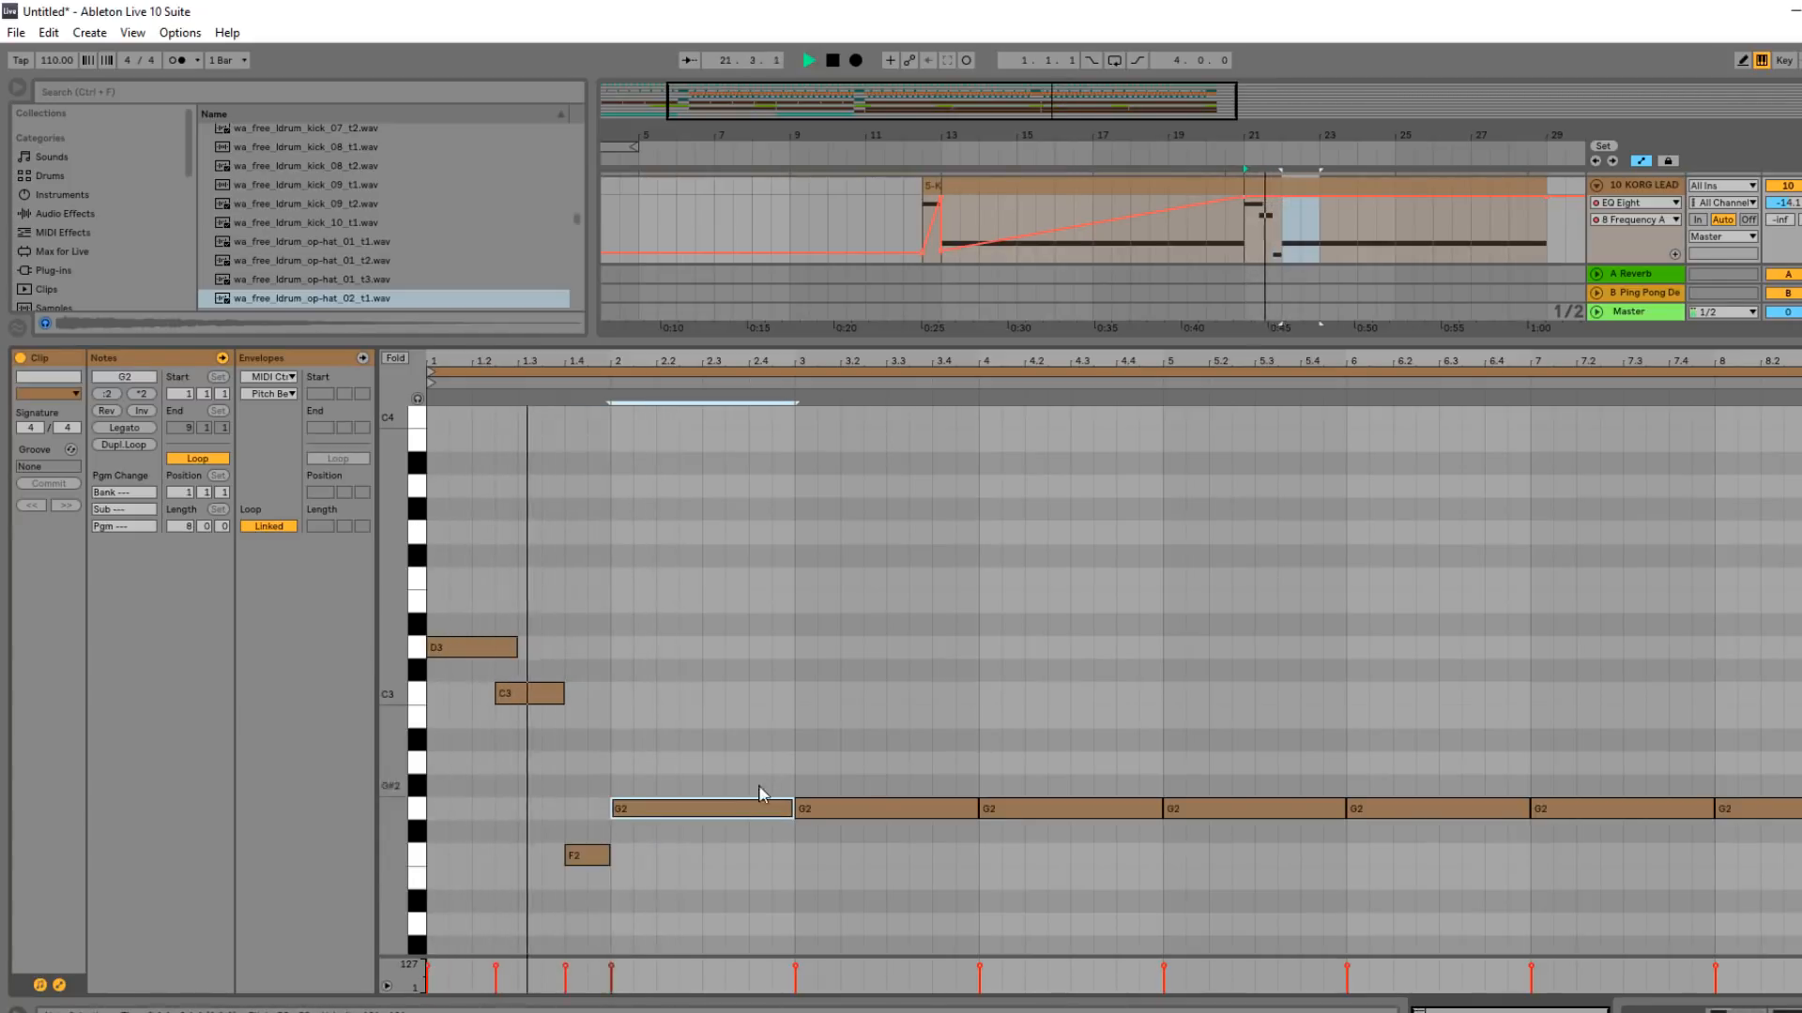
{"action": "scroll", "coordinate": [696, 792], "scroll_direction": "down", "scroll_amount": 2}
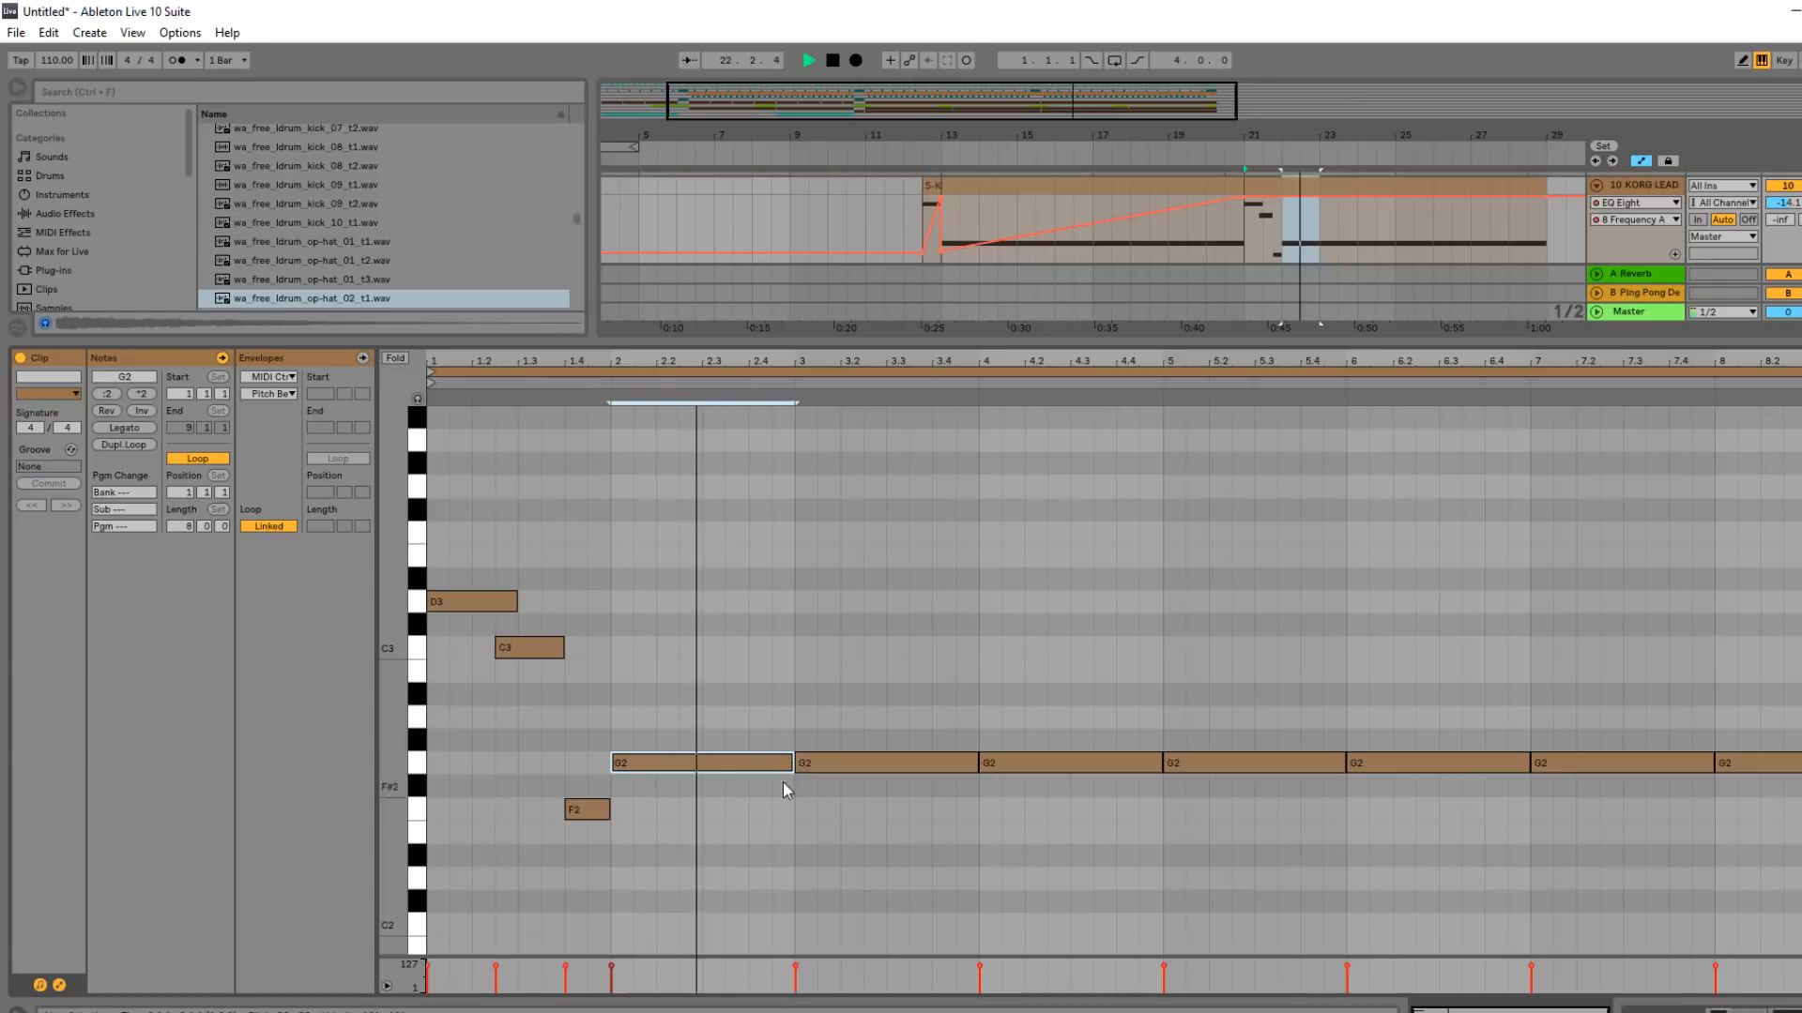
Shorten the second bar's G2 to two beats followed by one-beat A2 and A#2 notes, and lower the third bar's note to F2.
{"action": "left_click_drag", "start_coordinate": [791, 763], "coordinate": [748, 721]}
{"action": "double_click", "coordinate": [718, 717]}
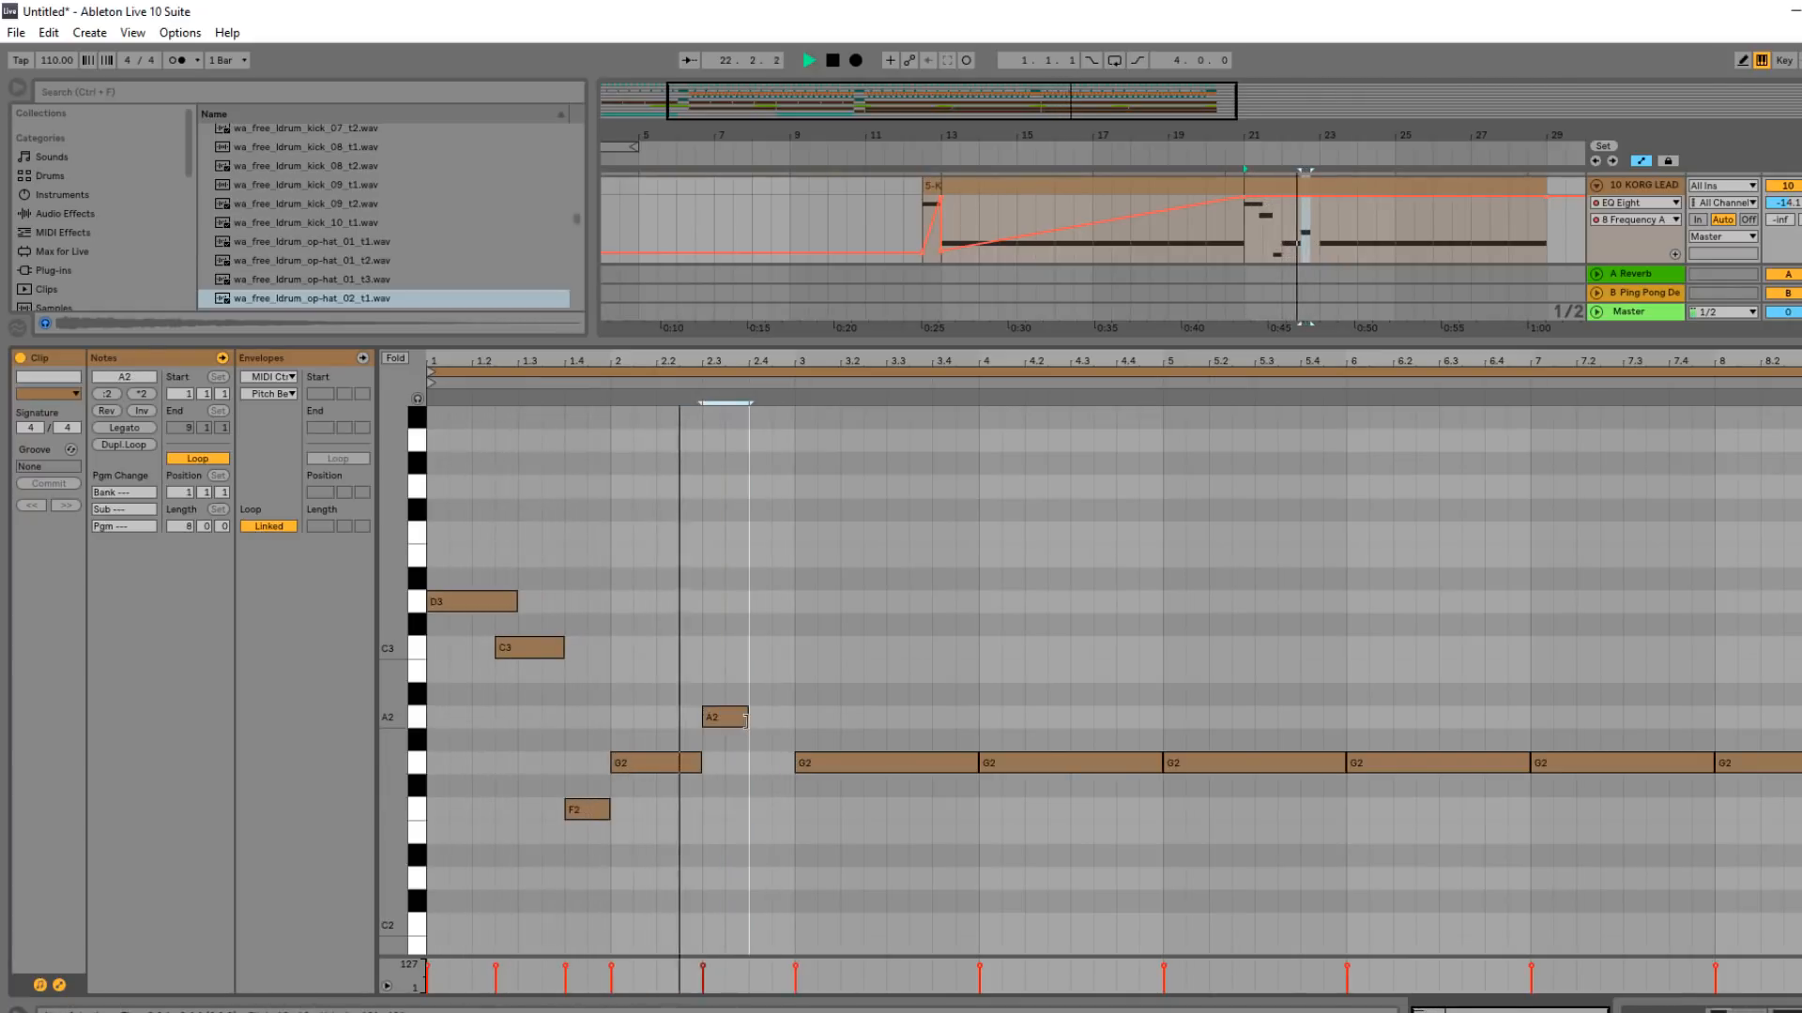
{"action": "double_click", "coordinate": [777, 695]}
{"action": "left_click", "coordinate": [849, 762]}
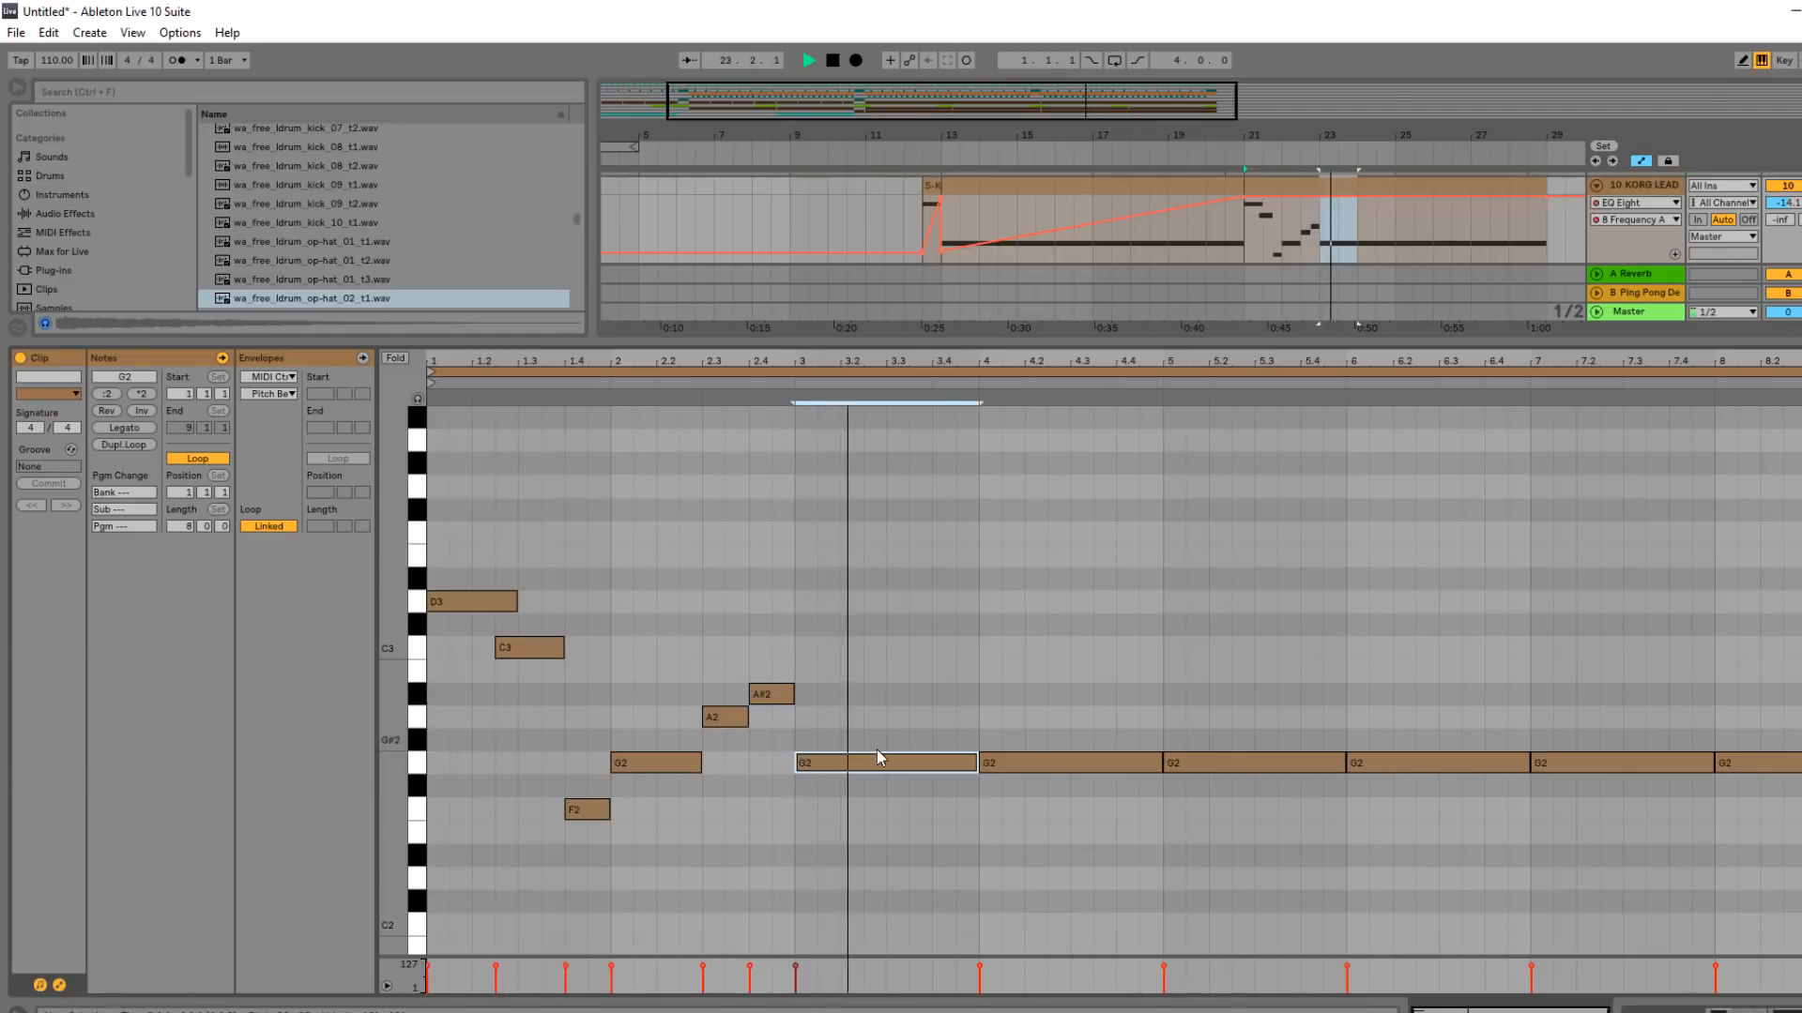
{"action": "left_click_drag", "start_coordinate": [824, 756], "coordinate": [828, 803]}
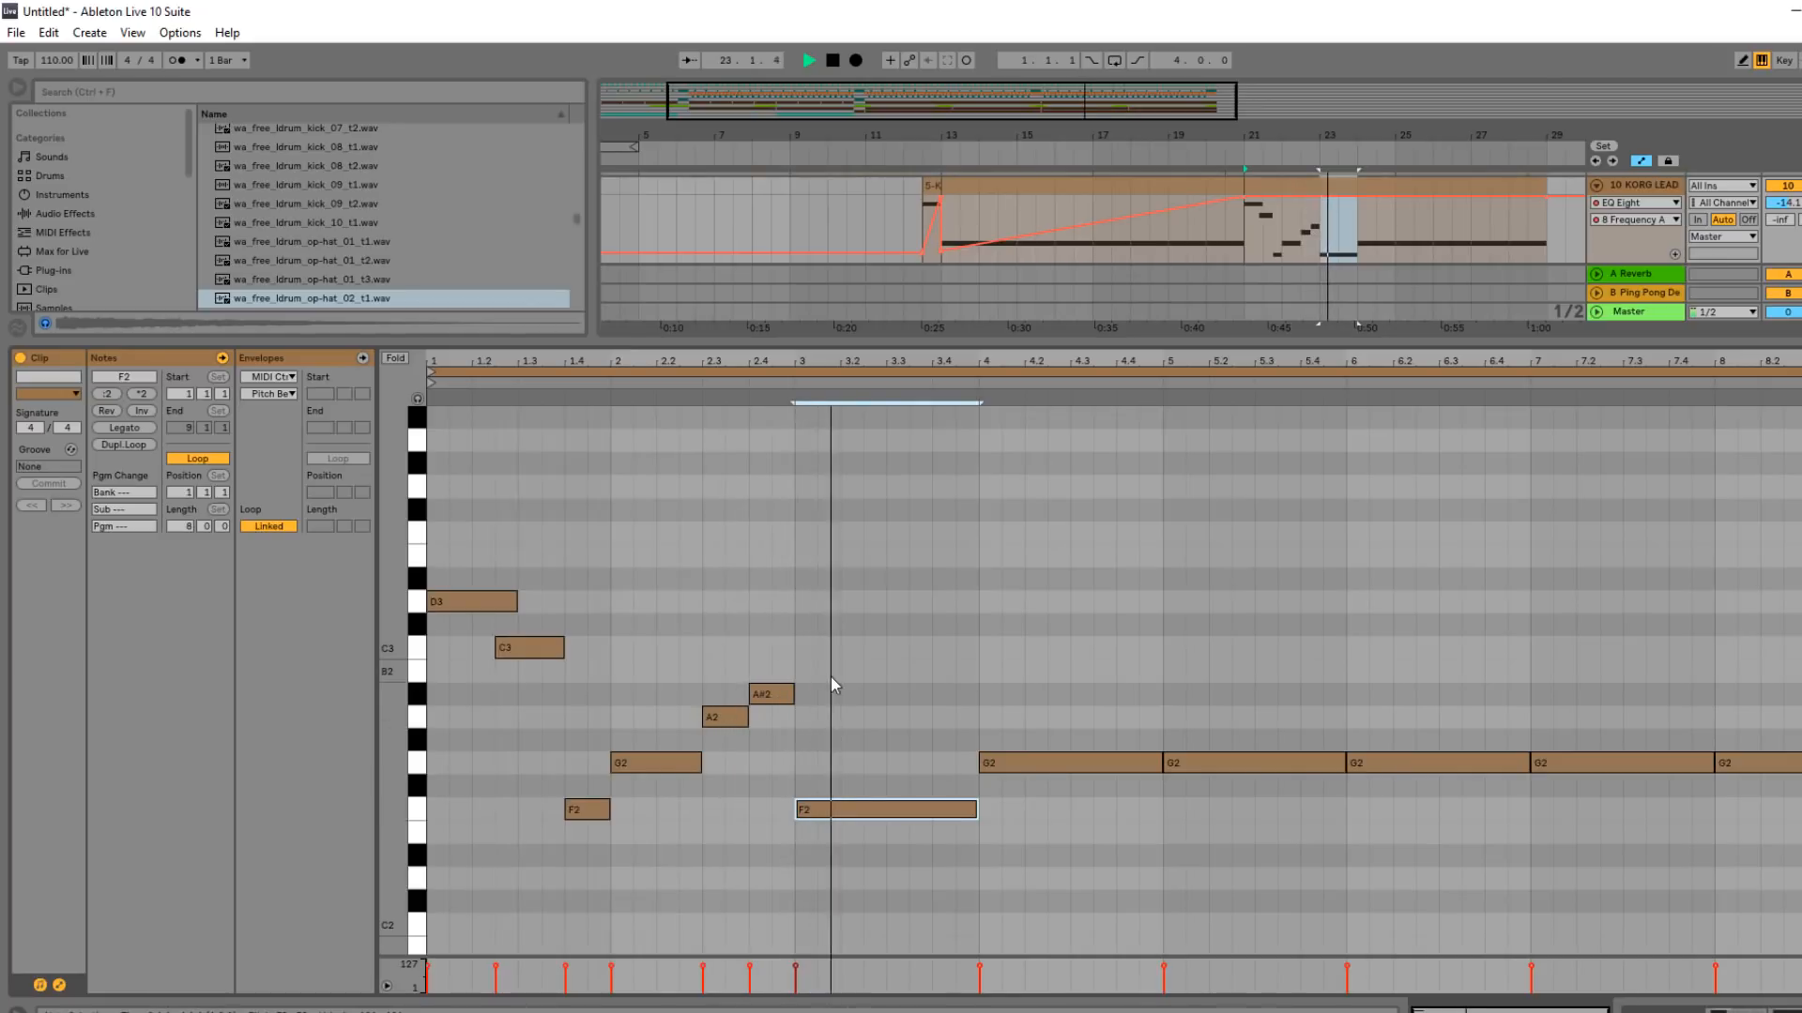
Delete the G2 notes in the KORG LEAD clip's bars 5 to 8 and duplicate the first four bars' melody in their place.
{"action": "left_click_drag", "start_coordinate": [1196, 862], "coordinate": [1788, 663]}
{"action": "key", "text": "Delete"}
{"action": "left_click_drag", "start_coordinate": [1144, 843], "coordinate": [445, 511]}
{"action": "key", "text": "ctrl+d"}
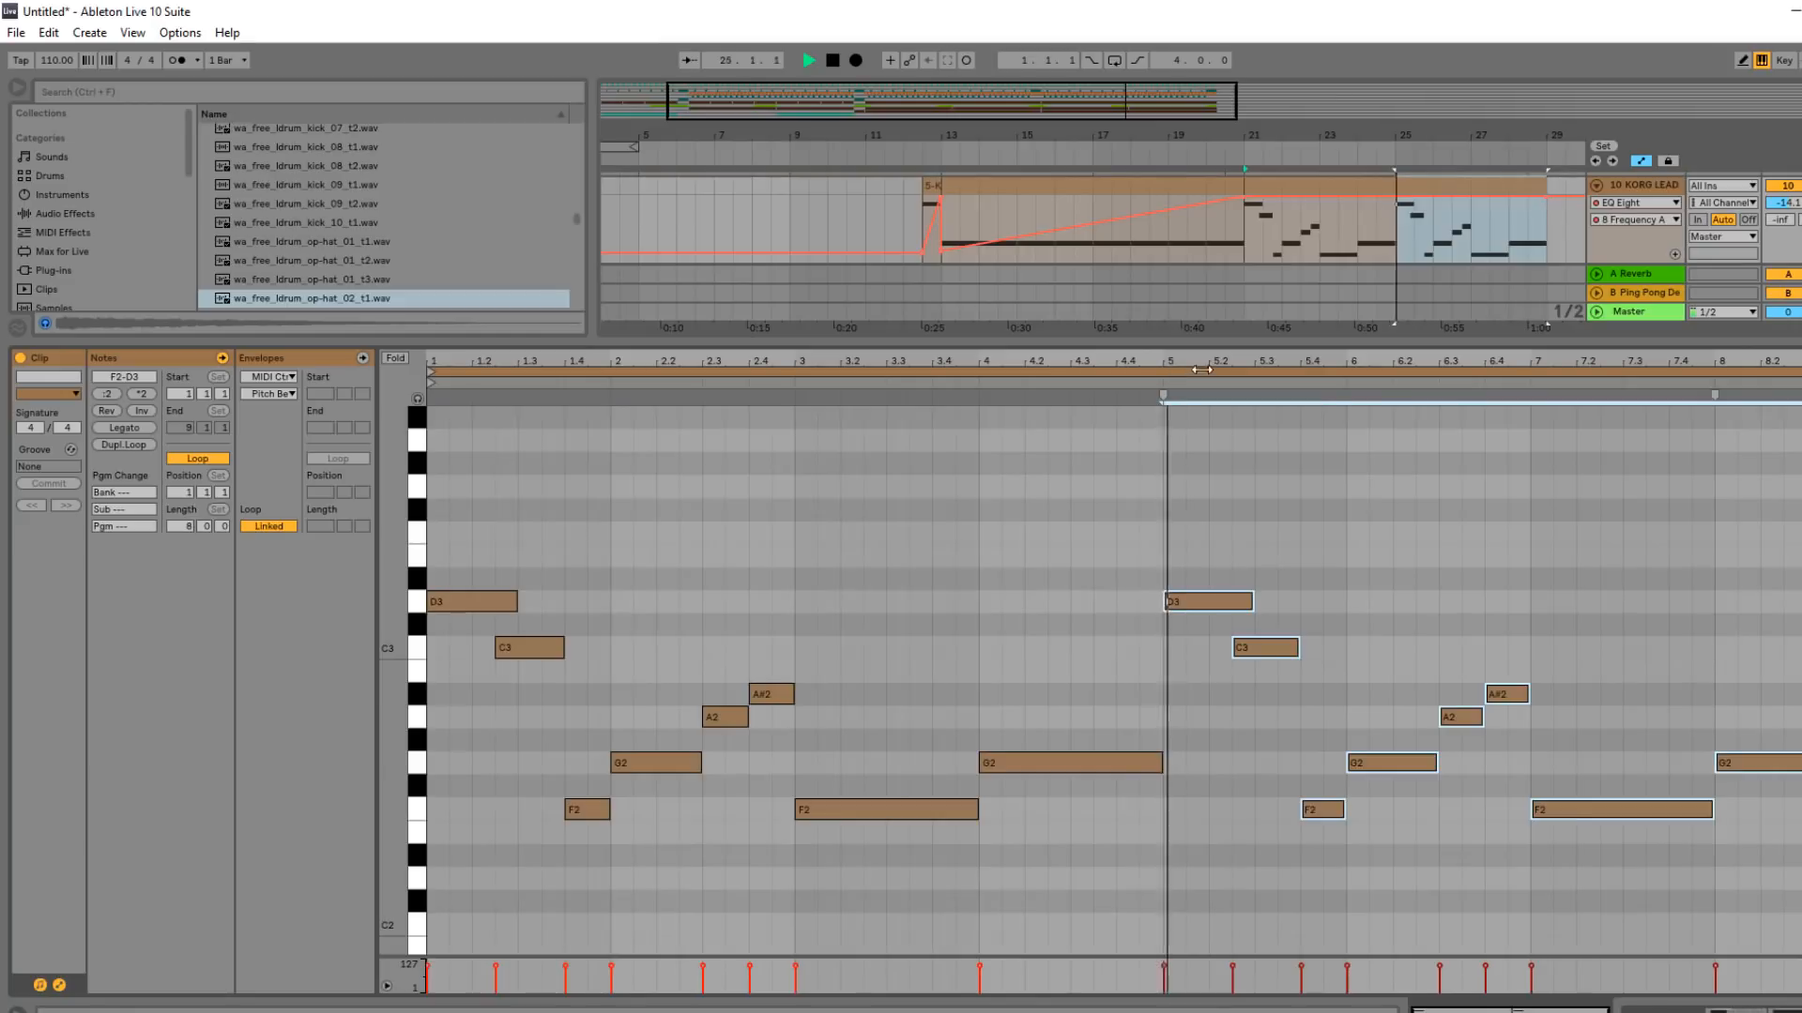
{"action": "left_click", "coordinate": [1797, 1009]}
{"action": "scroll", "coordinate": [1321, 473], "scroll_direction": "up", "scroll_amount": 1}
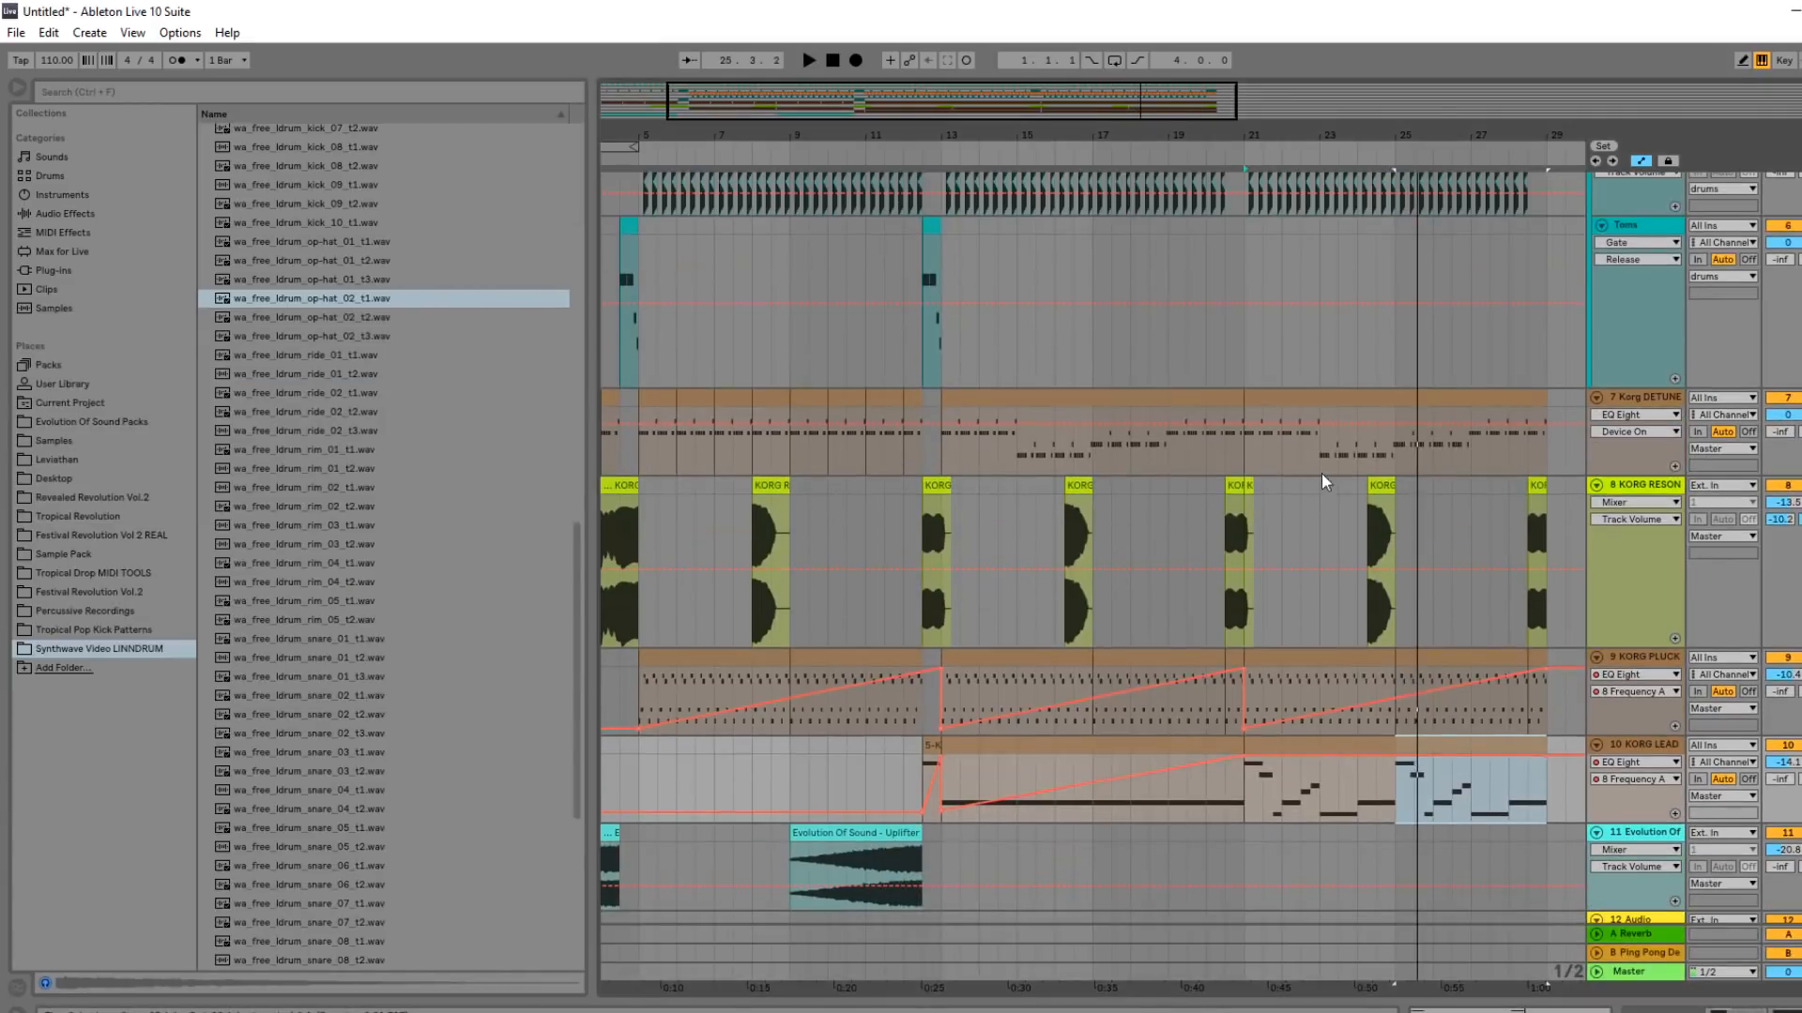
Open the Korg DETUNE clip at bar 21 to look at its notes, and close the note editor.
{"action": "left_click", "coordinate": [1319, 407]}
{"action": "double_click", "coordinate": [1319, 408]}
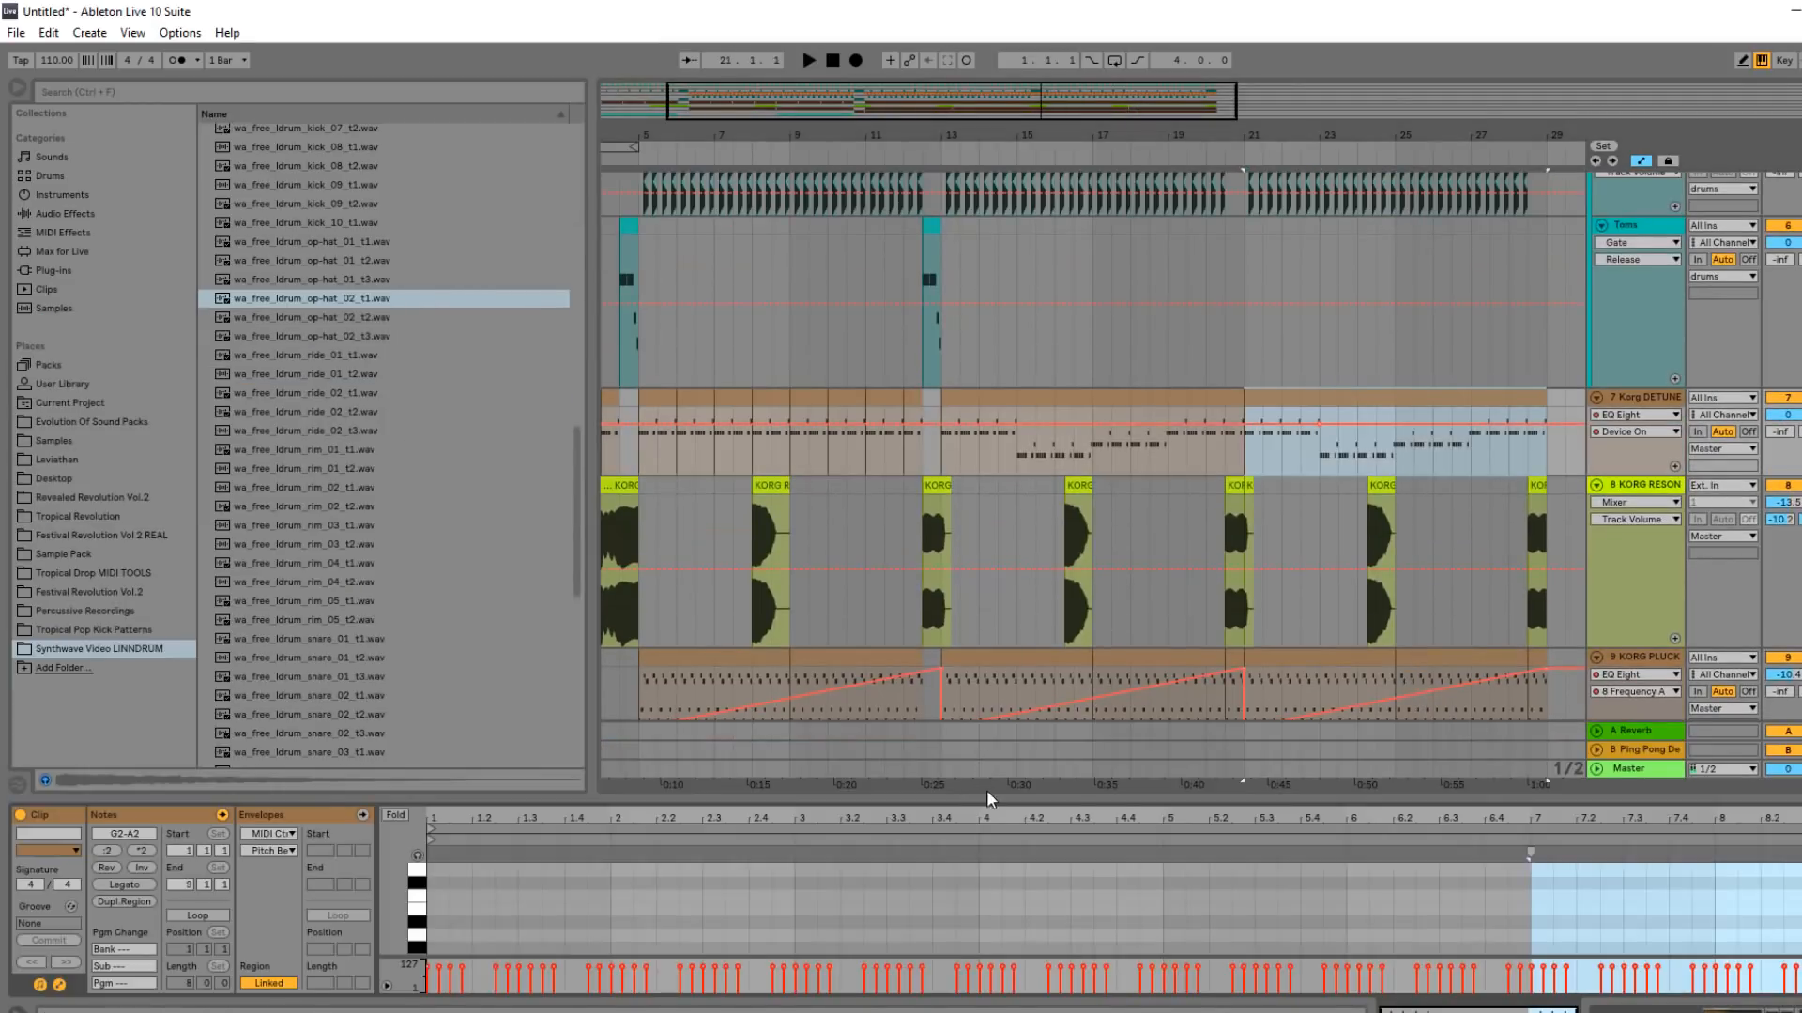
{"action": "left_click_drag", "start_coordinate": [987, 798], "coordinate": [1019, 901]}
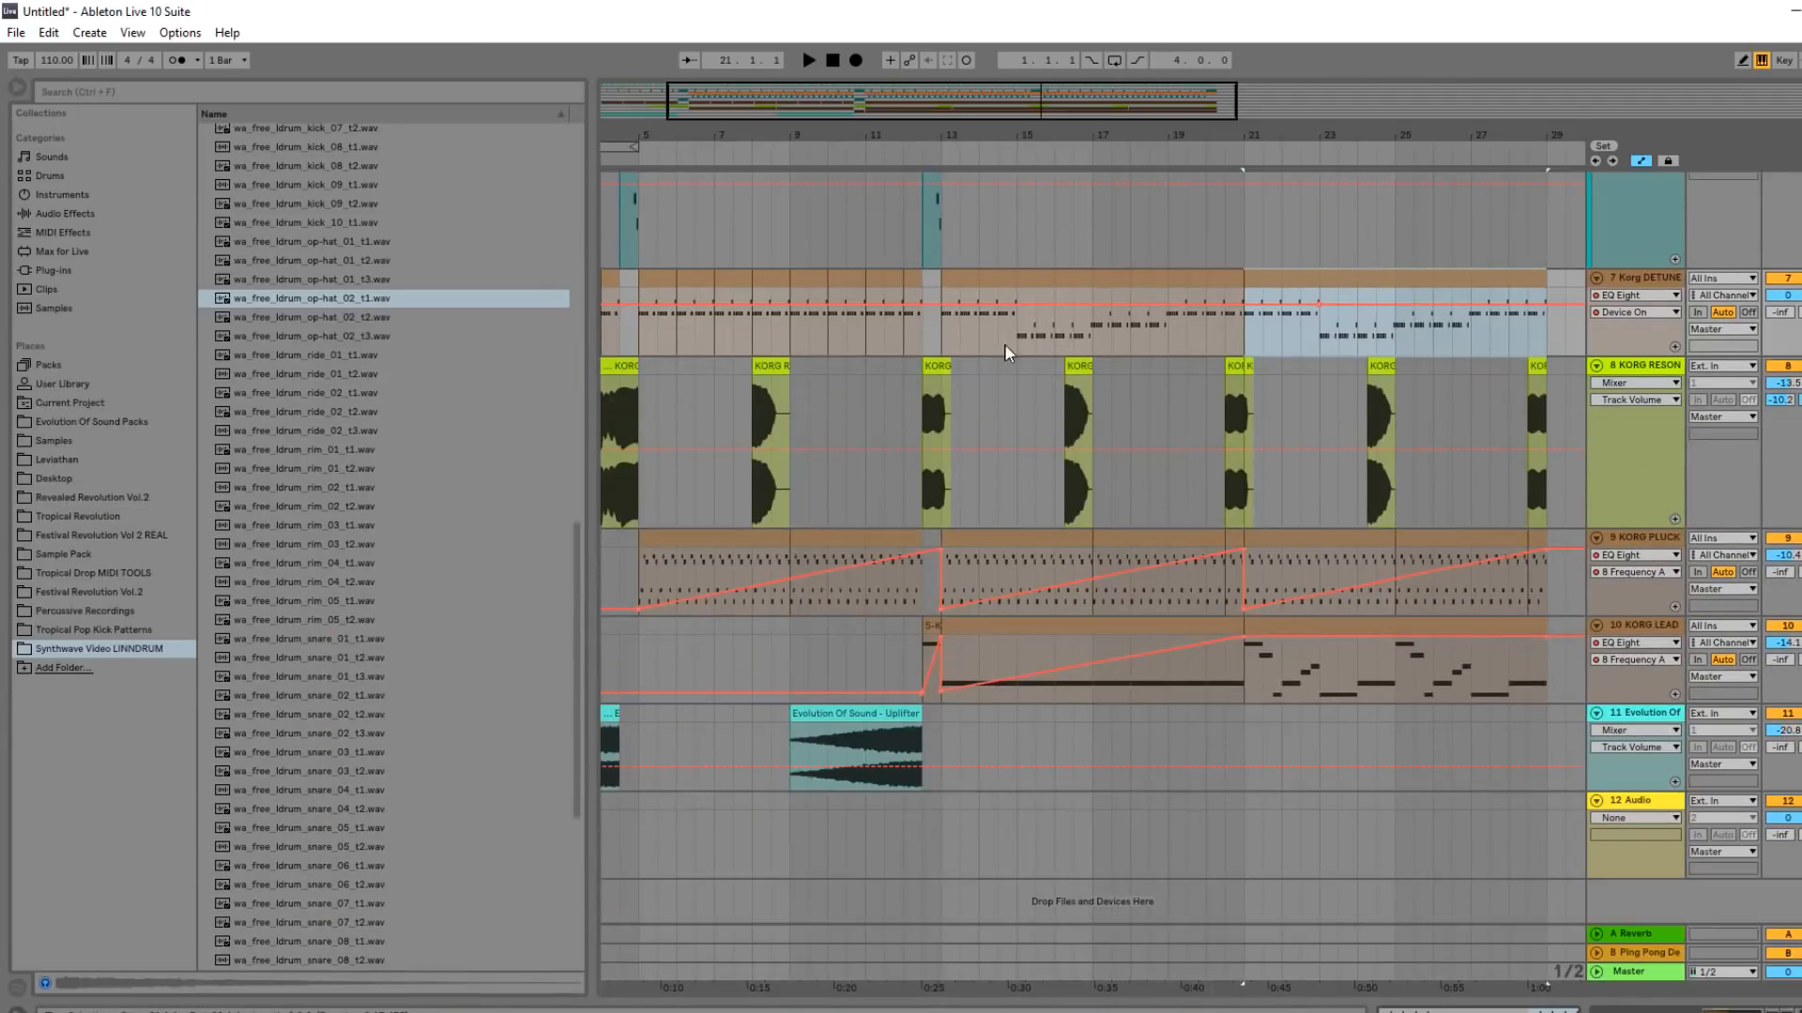
Open the Korg DETUNE clip at bar 13 and lower its second bar's notes four semitones to D#2 and F2.
{"action": "double_click", "coordinate": [1032, 273]}
{"action": "left_click_drag", "start_coordinate": [898, 802], "coordinate": [891, 309]}
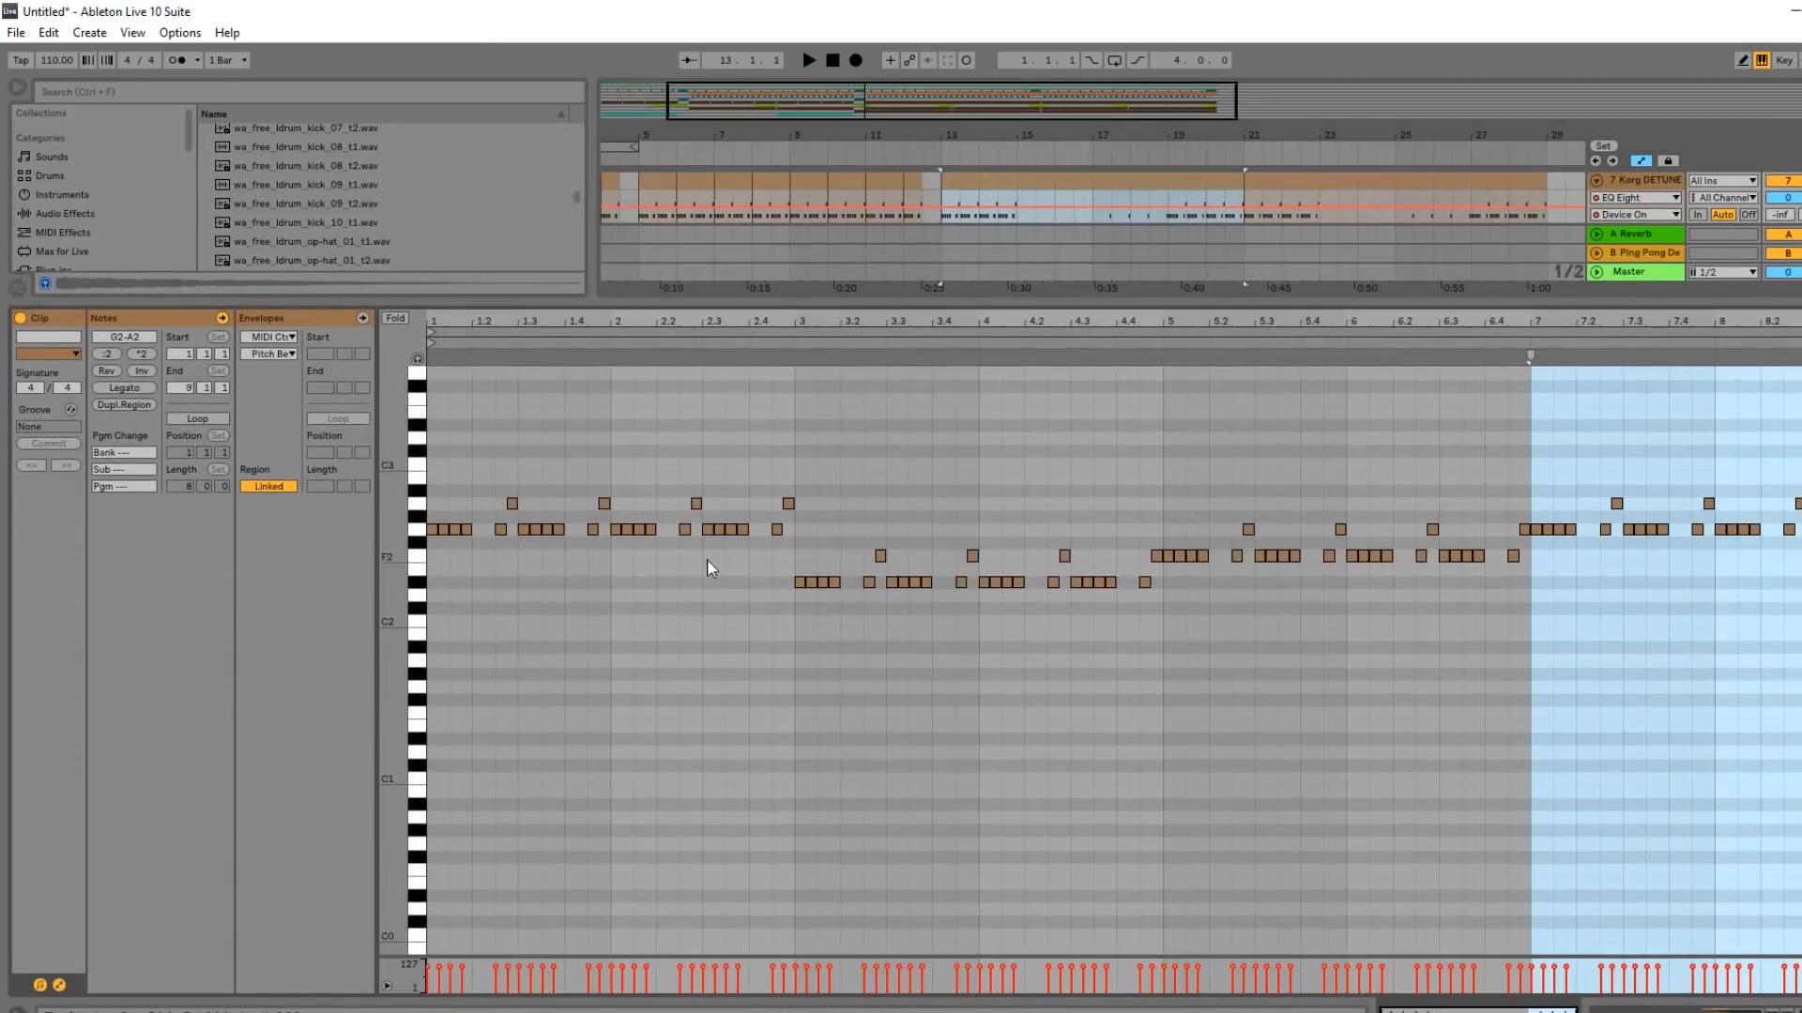
{"action": "left_click_drag", "start_coordinate": [792, 563], "coordinate": [626, 455]}
{"action": "key", "text": "Down"}
{"action": "key", "text": "Down"}
{"action": "key", "text": "Down"}
{"action": "key", "text": "Down"}
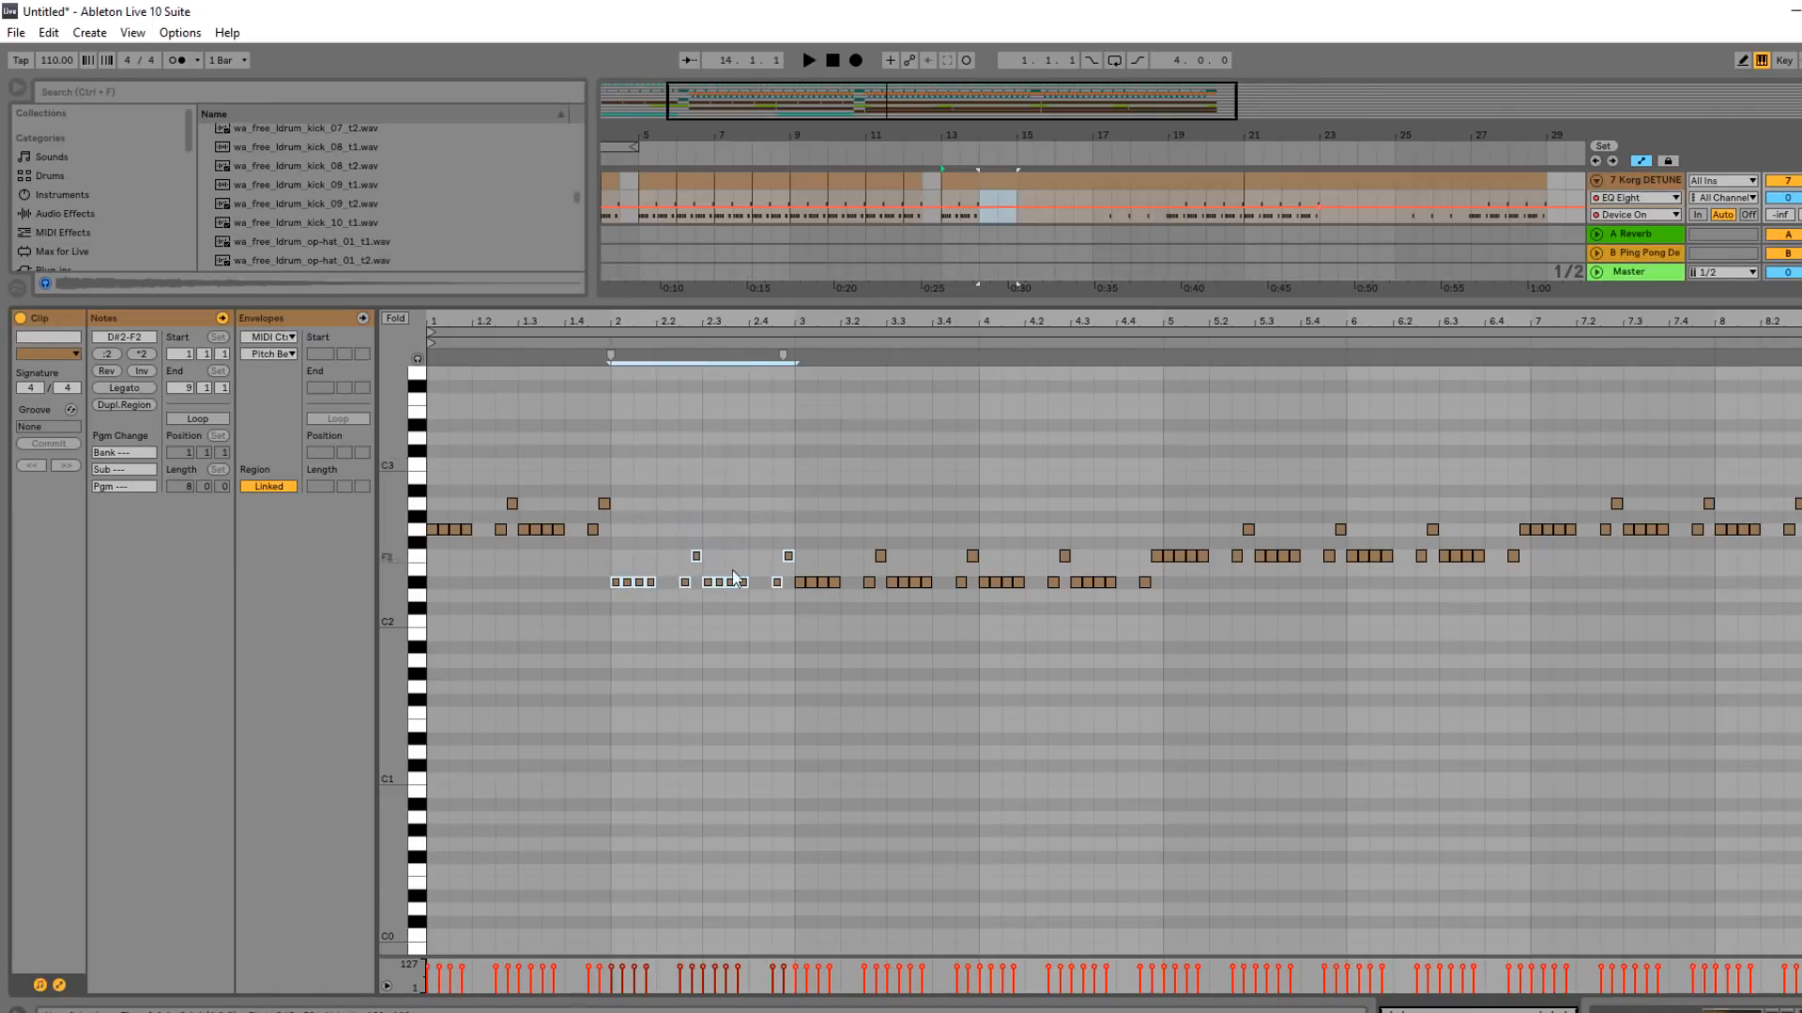
Raise the notes in the clip's third and fourth bars two semitones to F2 and G2, and start playback.
{"action": "left_click", "coordinate": [817, 596]}
{"action": "left_click_drag", "start_coordinate": [804, 582], "coordinate": [933, 585]}
{"action": "key", "text": "ctrl+z"}
{"action": "left_click_drag", "start_coordinate": [807, 615], "coordinate": [1156, 501]}
{"action": "key", "text": "Up"}
{"action": "key", "text": "Up"}
{"action": "key", "text": "space"}
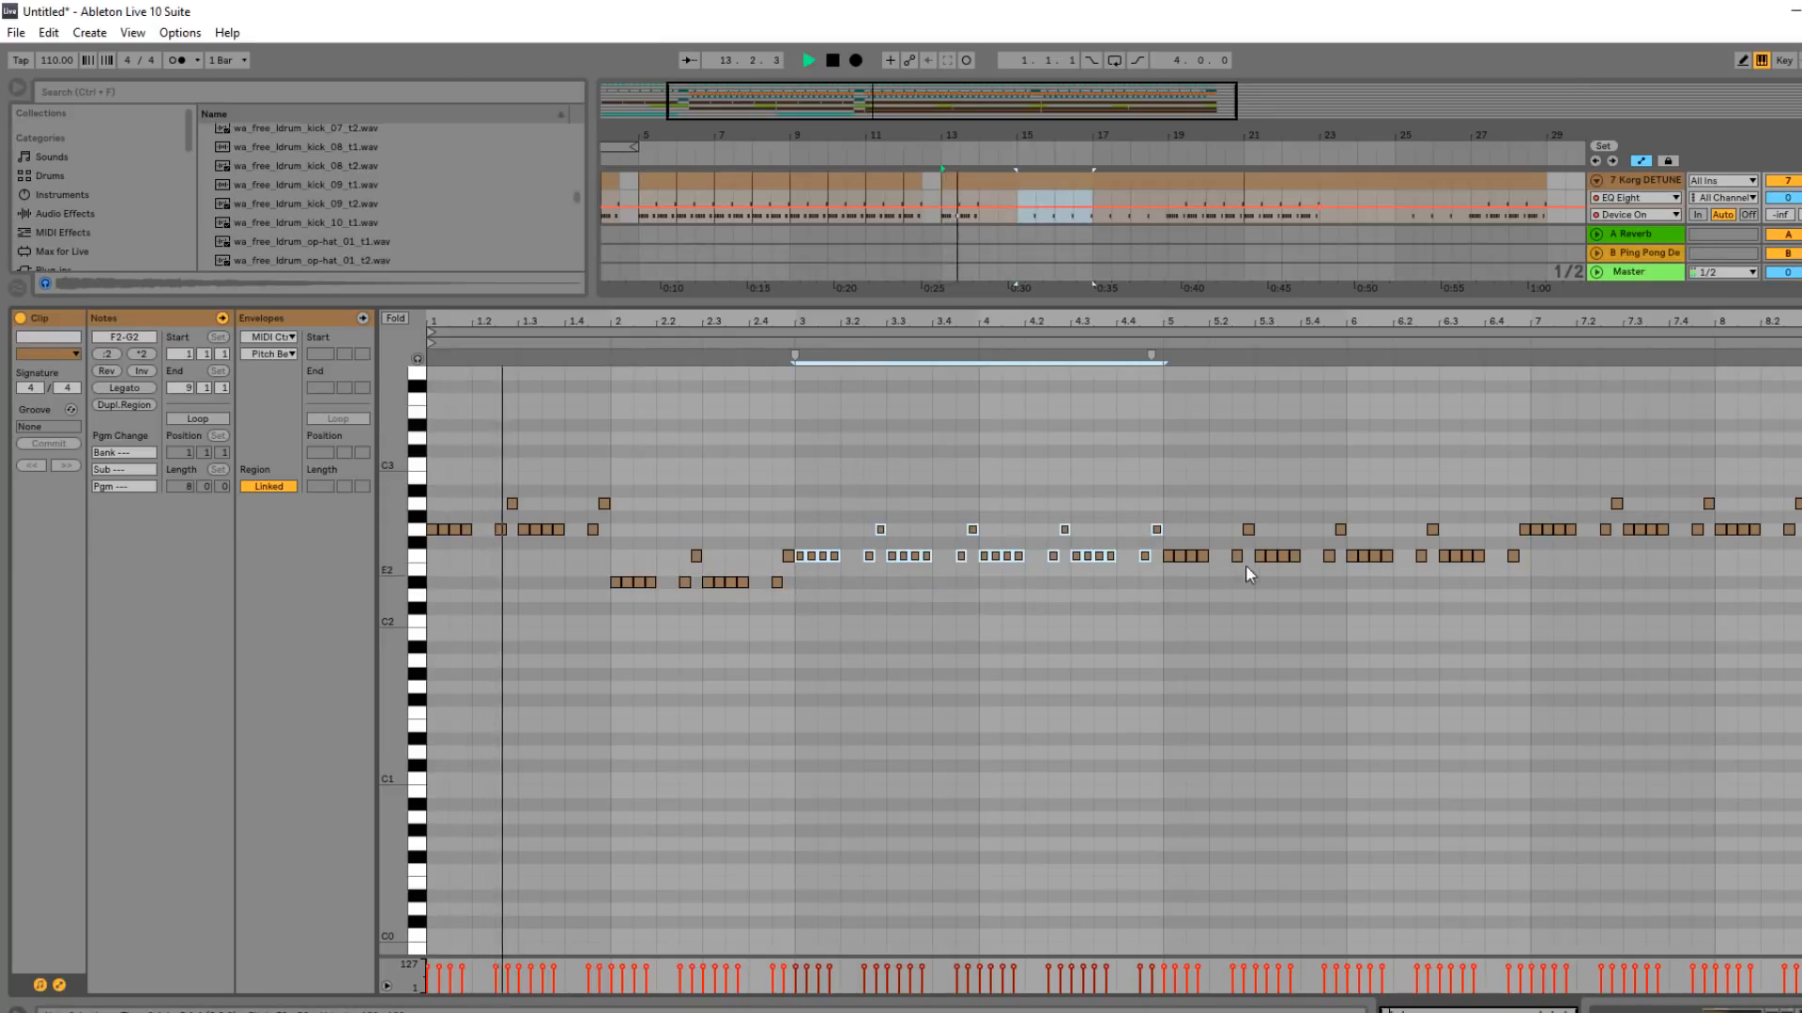
Raise the notes in the clip's fifth and sixth bars two semitones to G2 and A2.
{"action": "left_click_drag", "start_coordinate": [1170, 568], "coordinate": [1522, 462]}
{"action": "key", "text": "Up"}
{"action": "key", "text": "Up"}
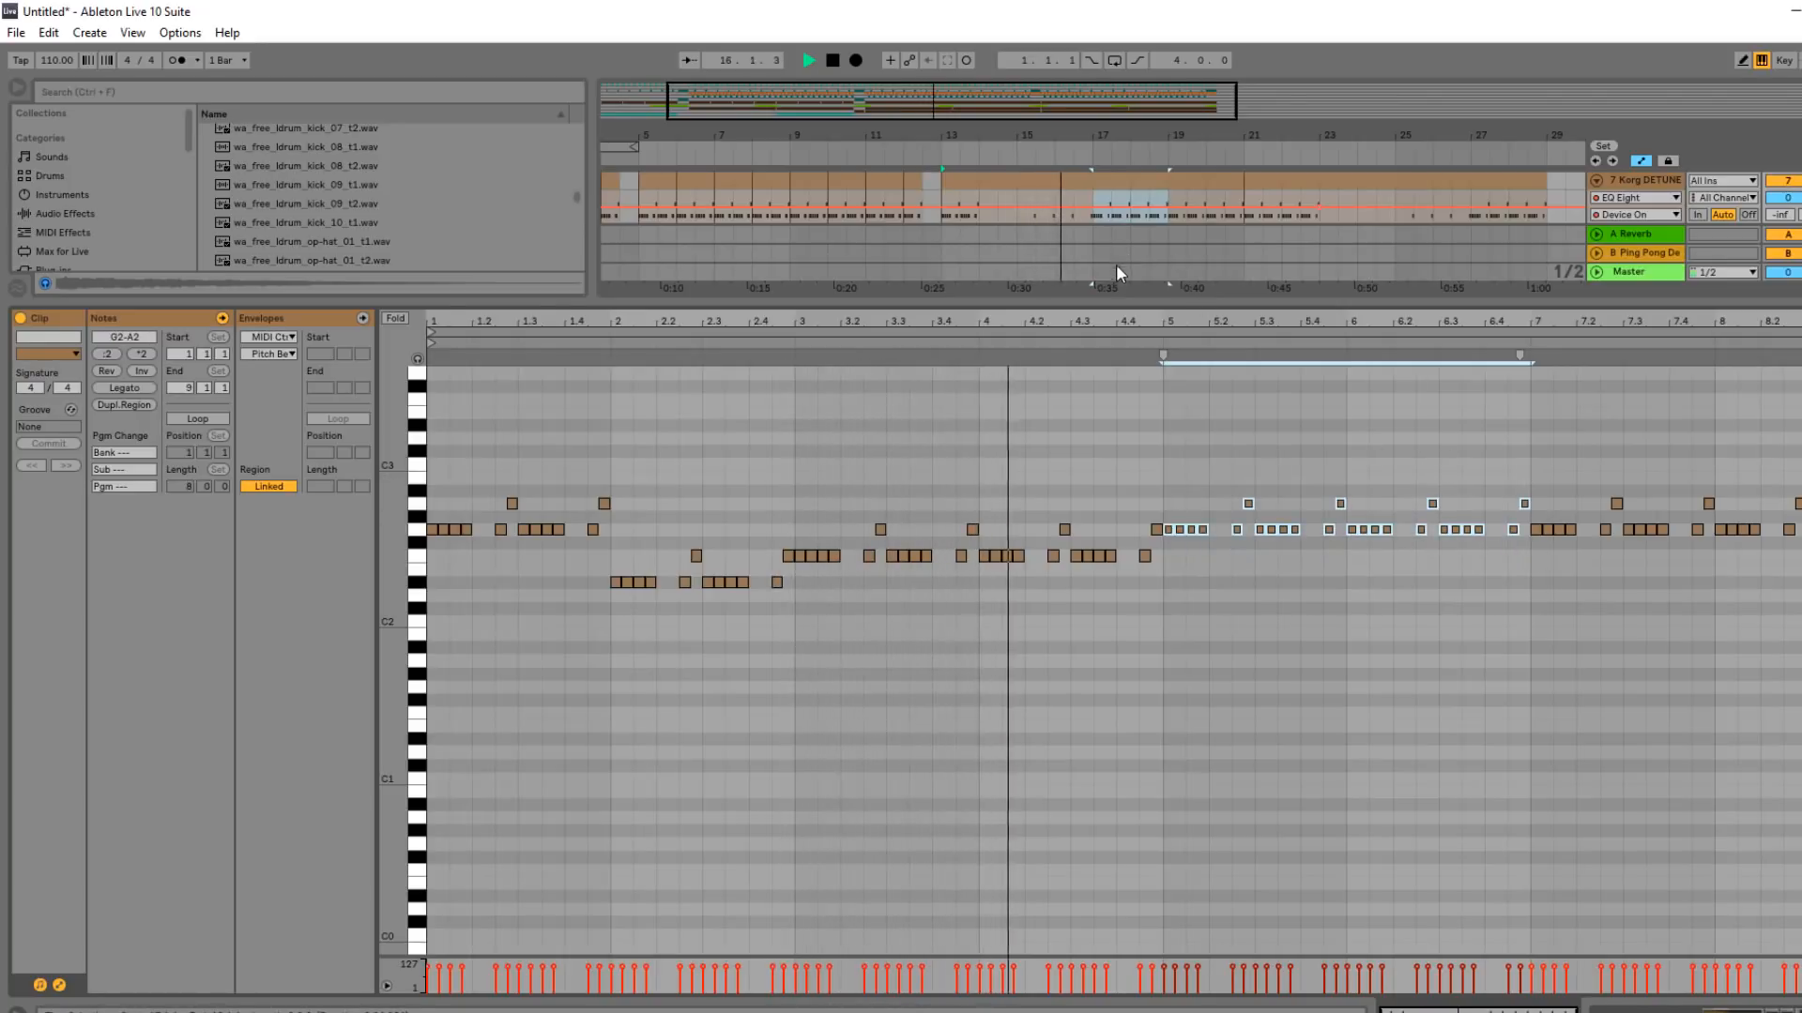
Raise the fourth bar's notes another two semitones to G2 and A2, and play the clip.
{"action": "left_click_drag", "start_coordinate": [989, 606], "coordinate": [1797, 481]}
{"action": "key", "text": "Up"}
{"action": "key", "text": "Up"}
{"action": "key", "text": "space"}
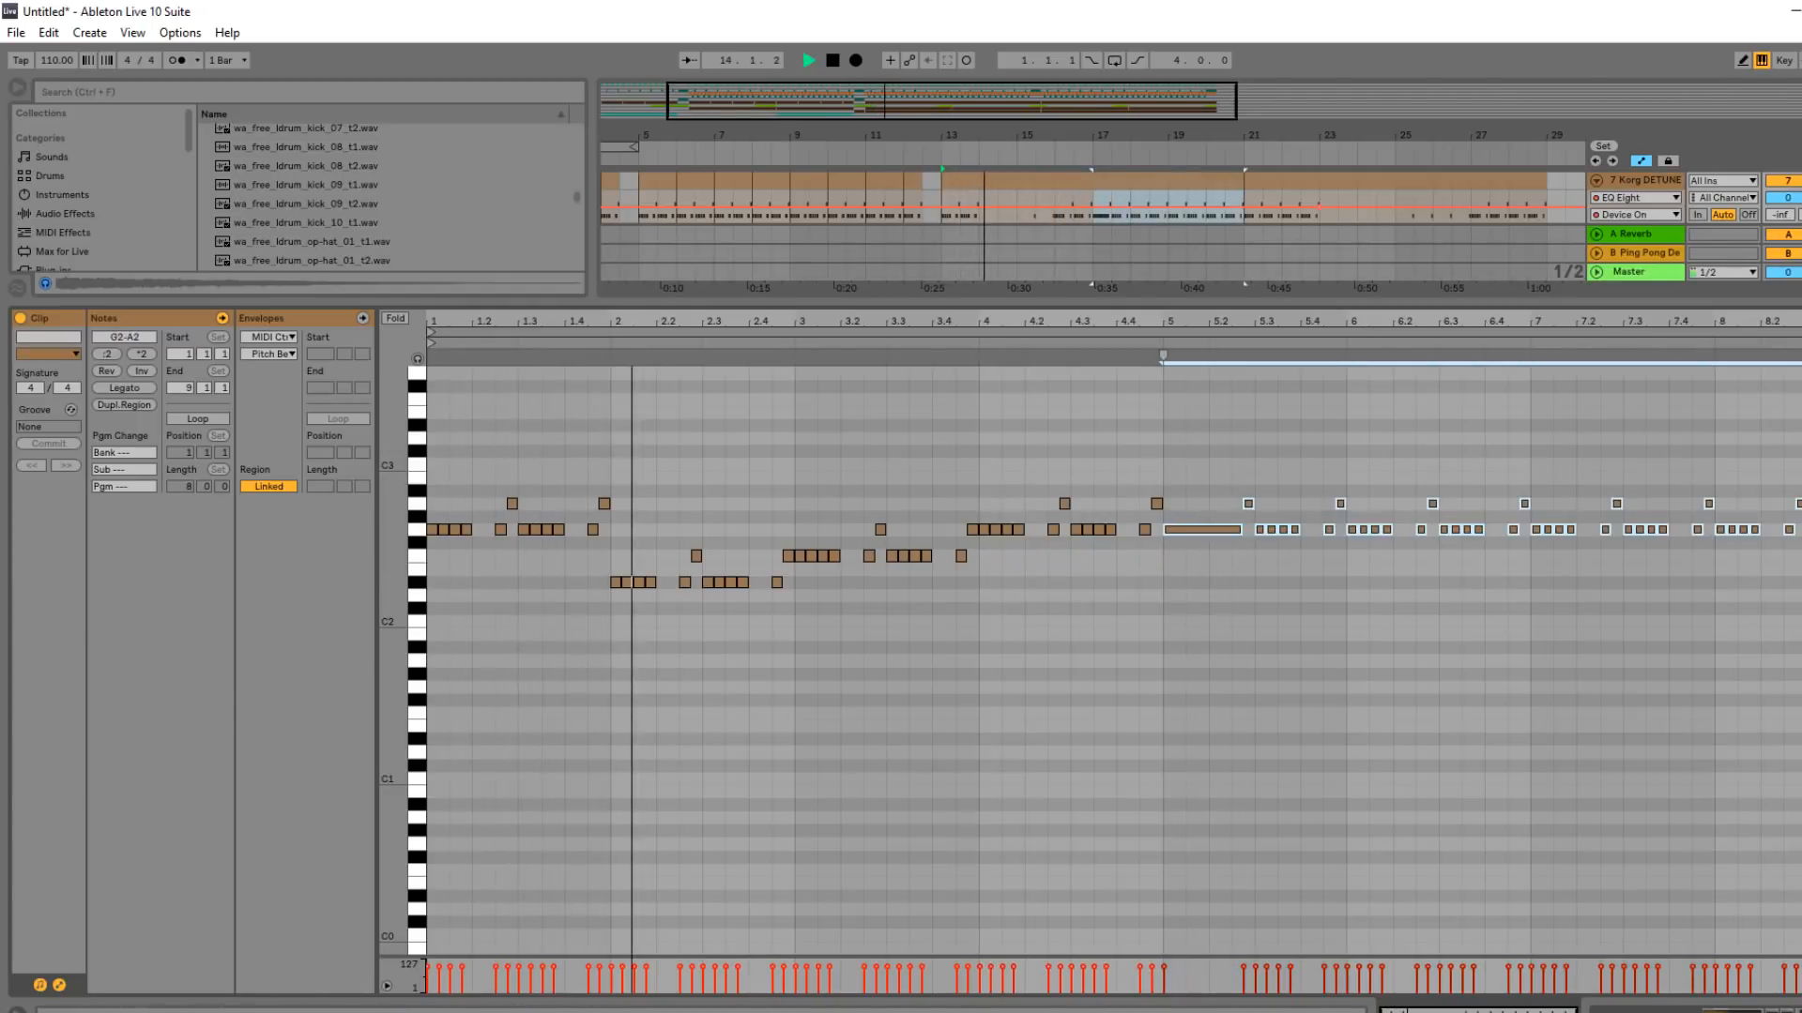
Delete the notes after the clip's fourth bar, close the note editor, and duplicate the four-bar bass pattern through to bar 29.
{"action": "key", "text": "Delete"}
{"action": "left_click_drag", "start_coordinate": [1187, 303], "coordinate": [1114, 826]}
{"action": "scroll", "coordinate": [1093, 694], "scroll_direction": "up", "scroll_amount": 3}
{"action": "key", "text": "space"}
{"action": "left_click", "coordinate": [943, 486]}
{"action": "key", "text": "ctrl+d"}
{"action": "key", "text": "ctrl+d"}
{"action": "key", "text": "ctrl+d"}
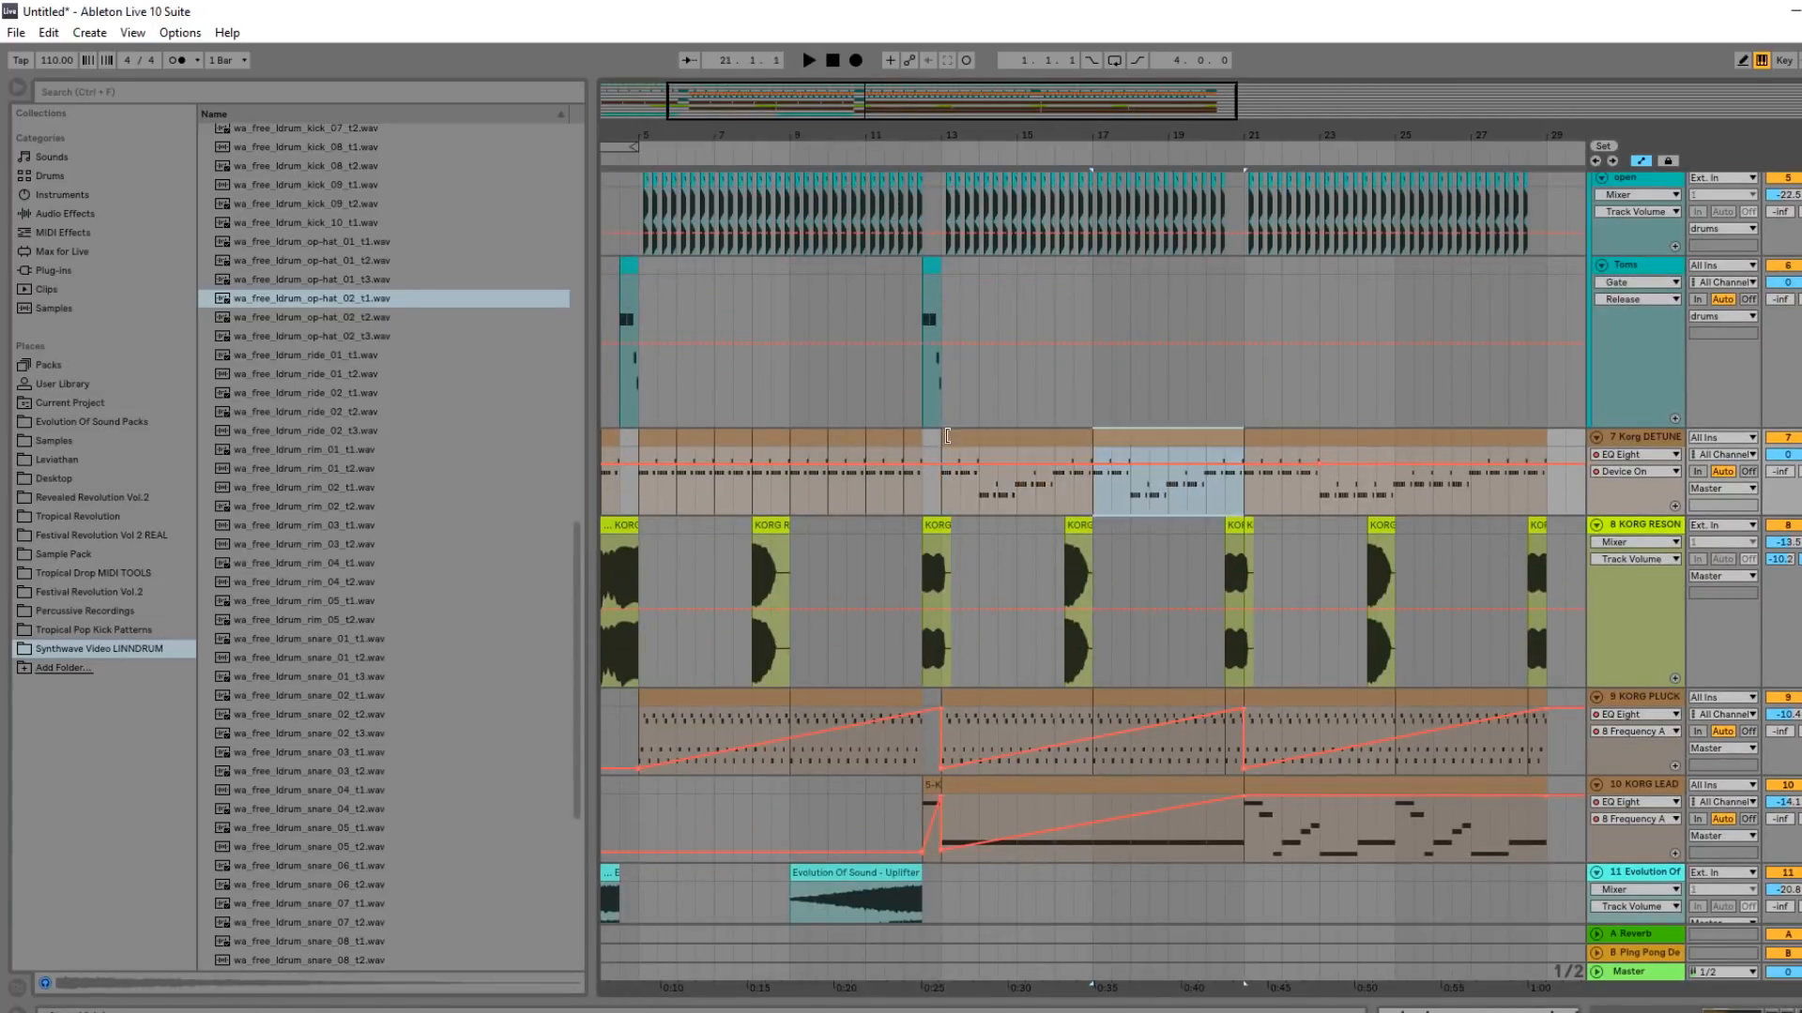
Play the arrangement from bar 20 to hear the new bass pattern under the lead melody.
{"action": "left_click", "coordinate": [1208, 373]}
{"action": "key", "text": "space"}
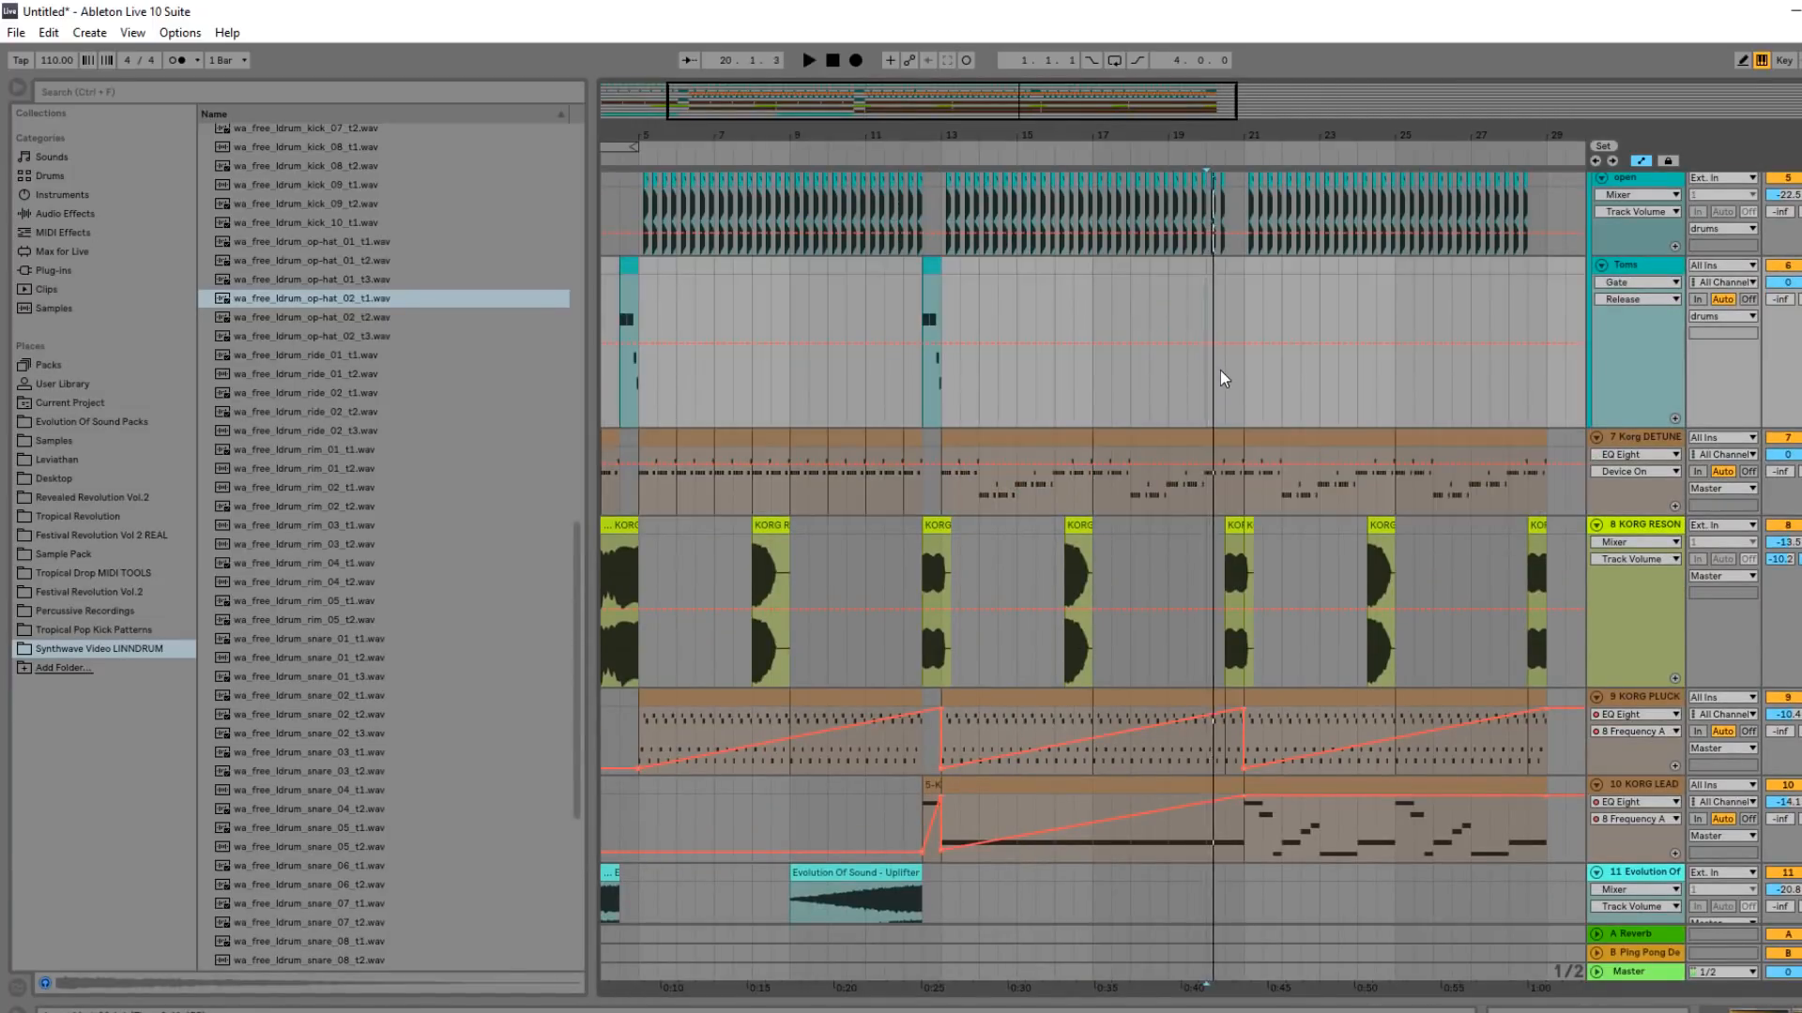
{"action": "scroll", "coordinate": [1218, 372], "scroll_direction": "down", "scroll_amount": 3}
{"action": "left_click_drag", "start_coordinate": [982, 101], "coordinate": [1180, 99]}
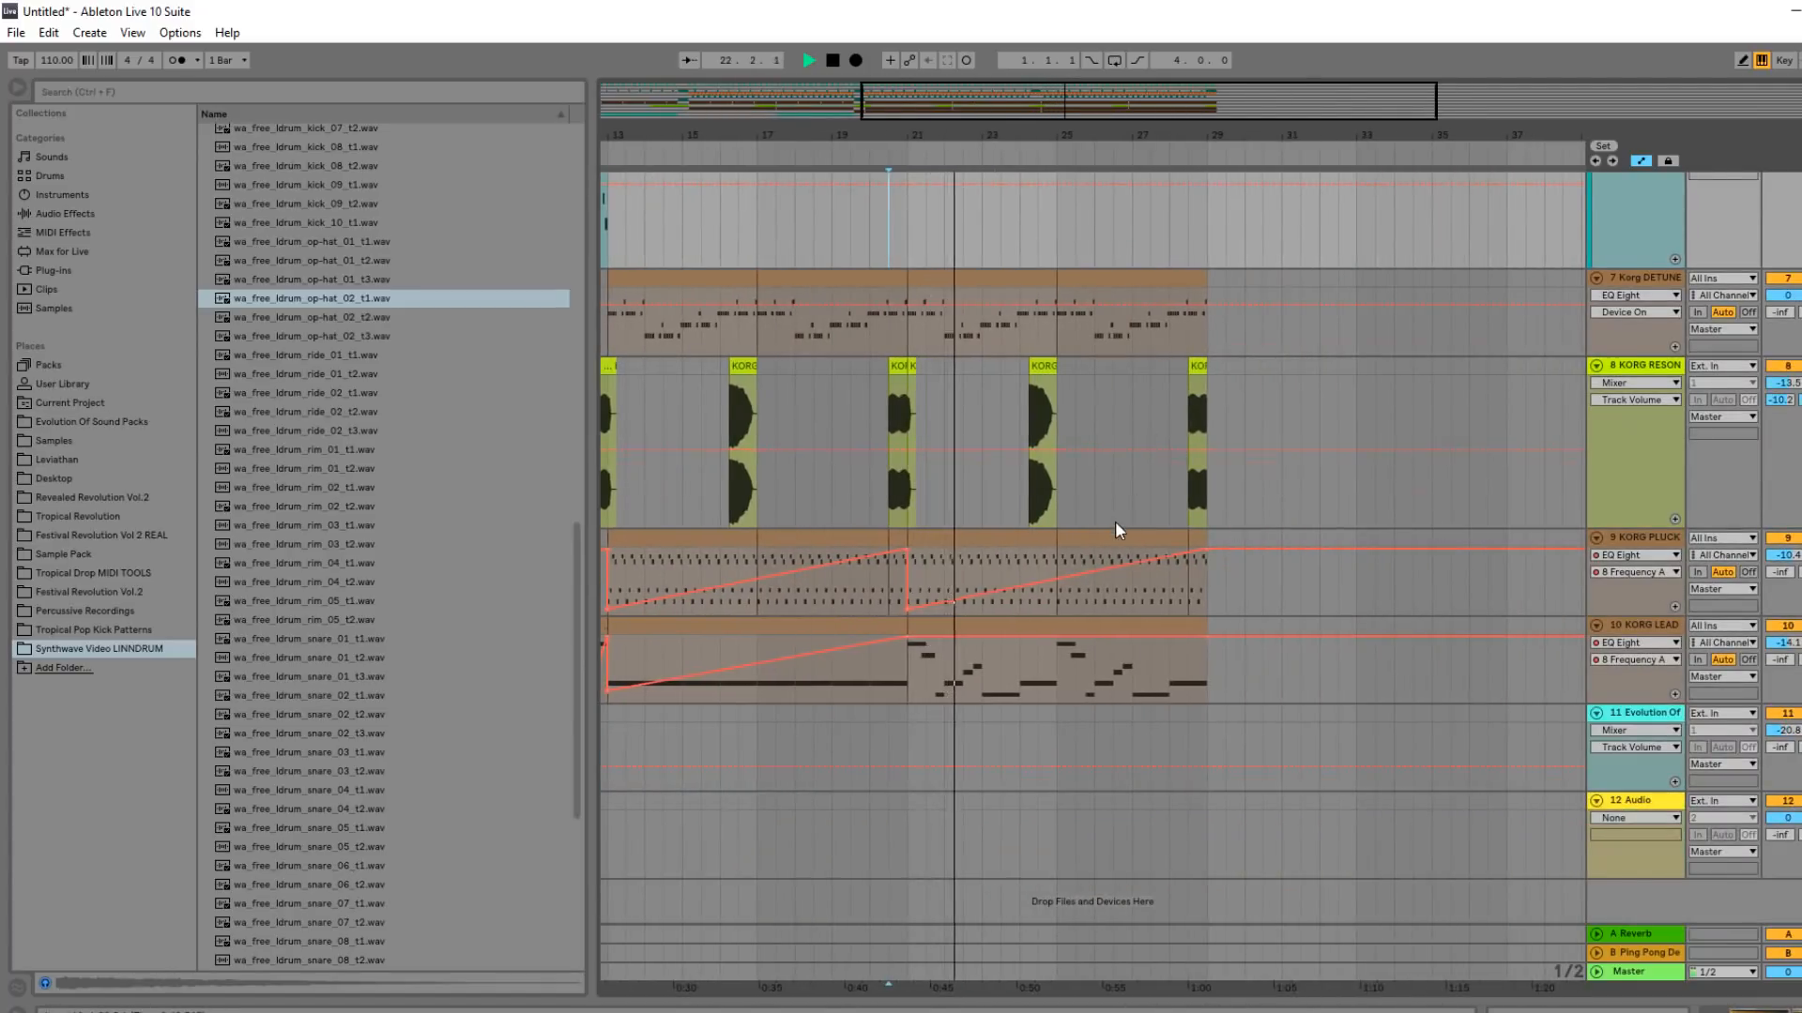
{"action": "scroll", "coordinate": [1114, 525], "scroll_direction": "up", "scroll_amount": 2}
{"action": "scroll", "coordinate": [1032, 635], "scroll_direction": "down", "scroll_amount": 2}
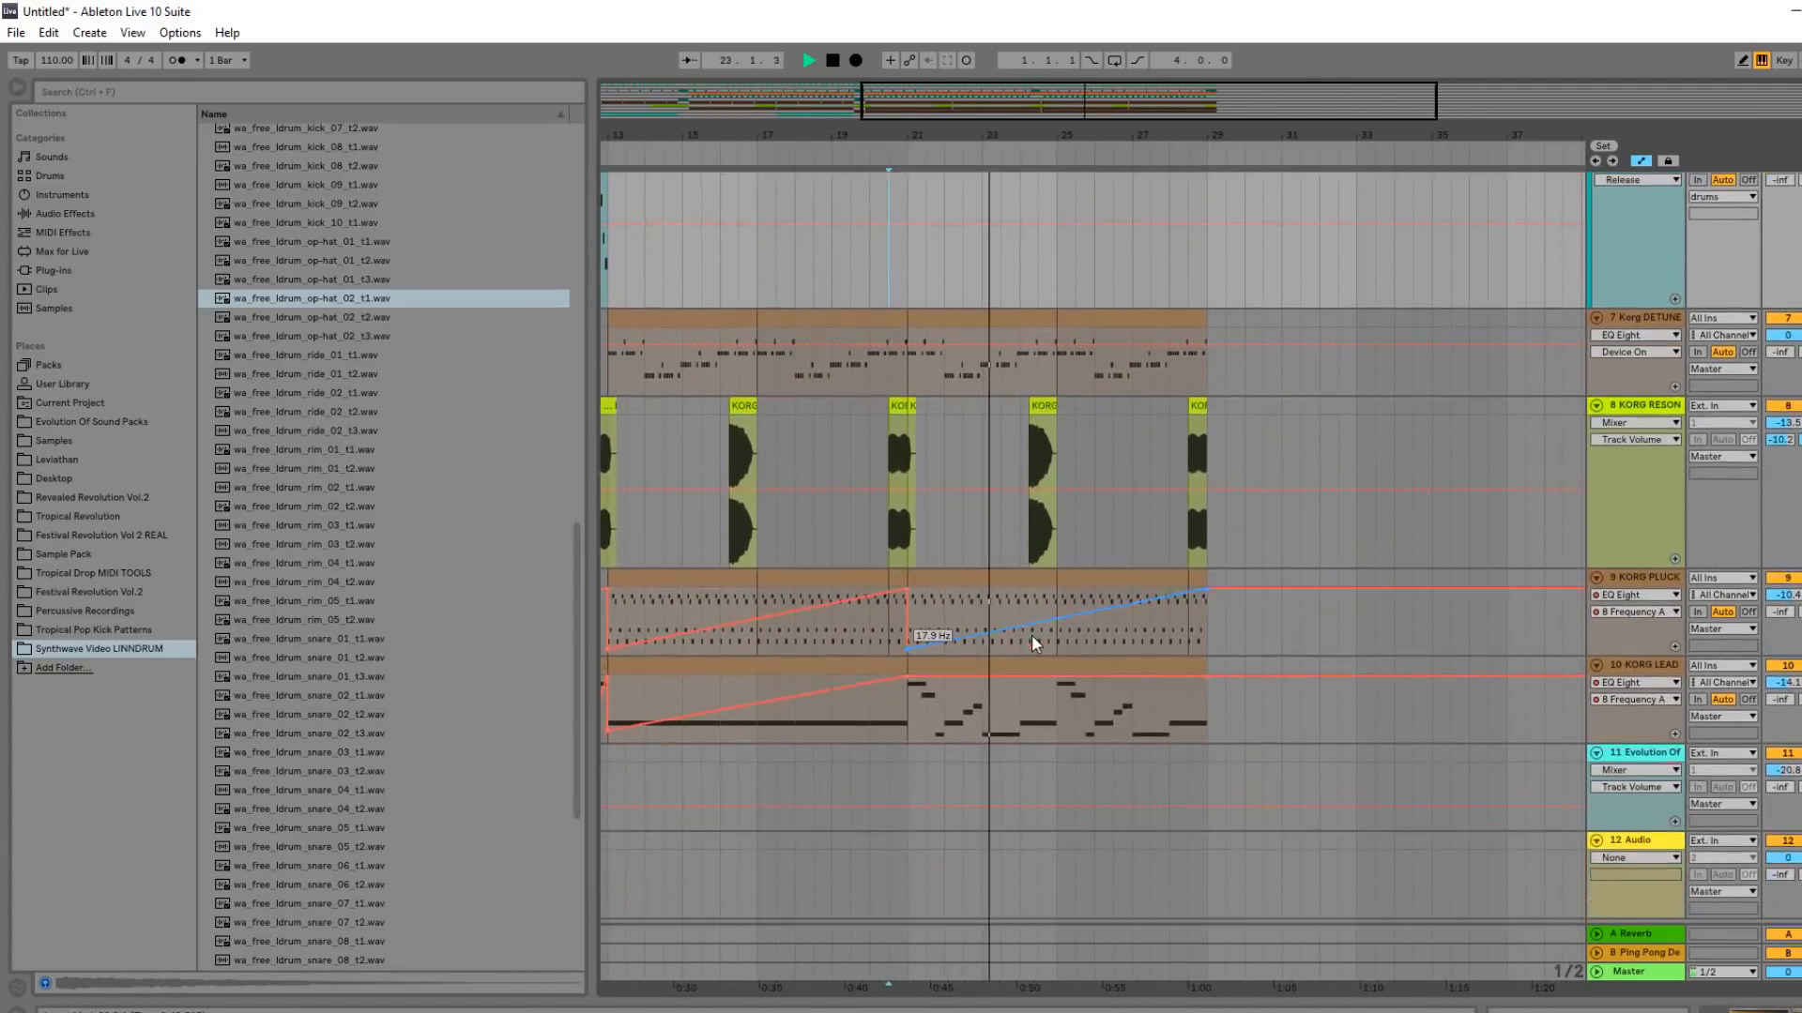
Select the KORG LEAD clip at bar 21, look at the track's device chain, and listen through to bar 29.
{"action": "left_click", "coordinate": [1024, 660]}
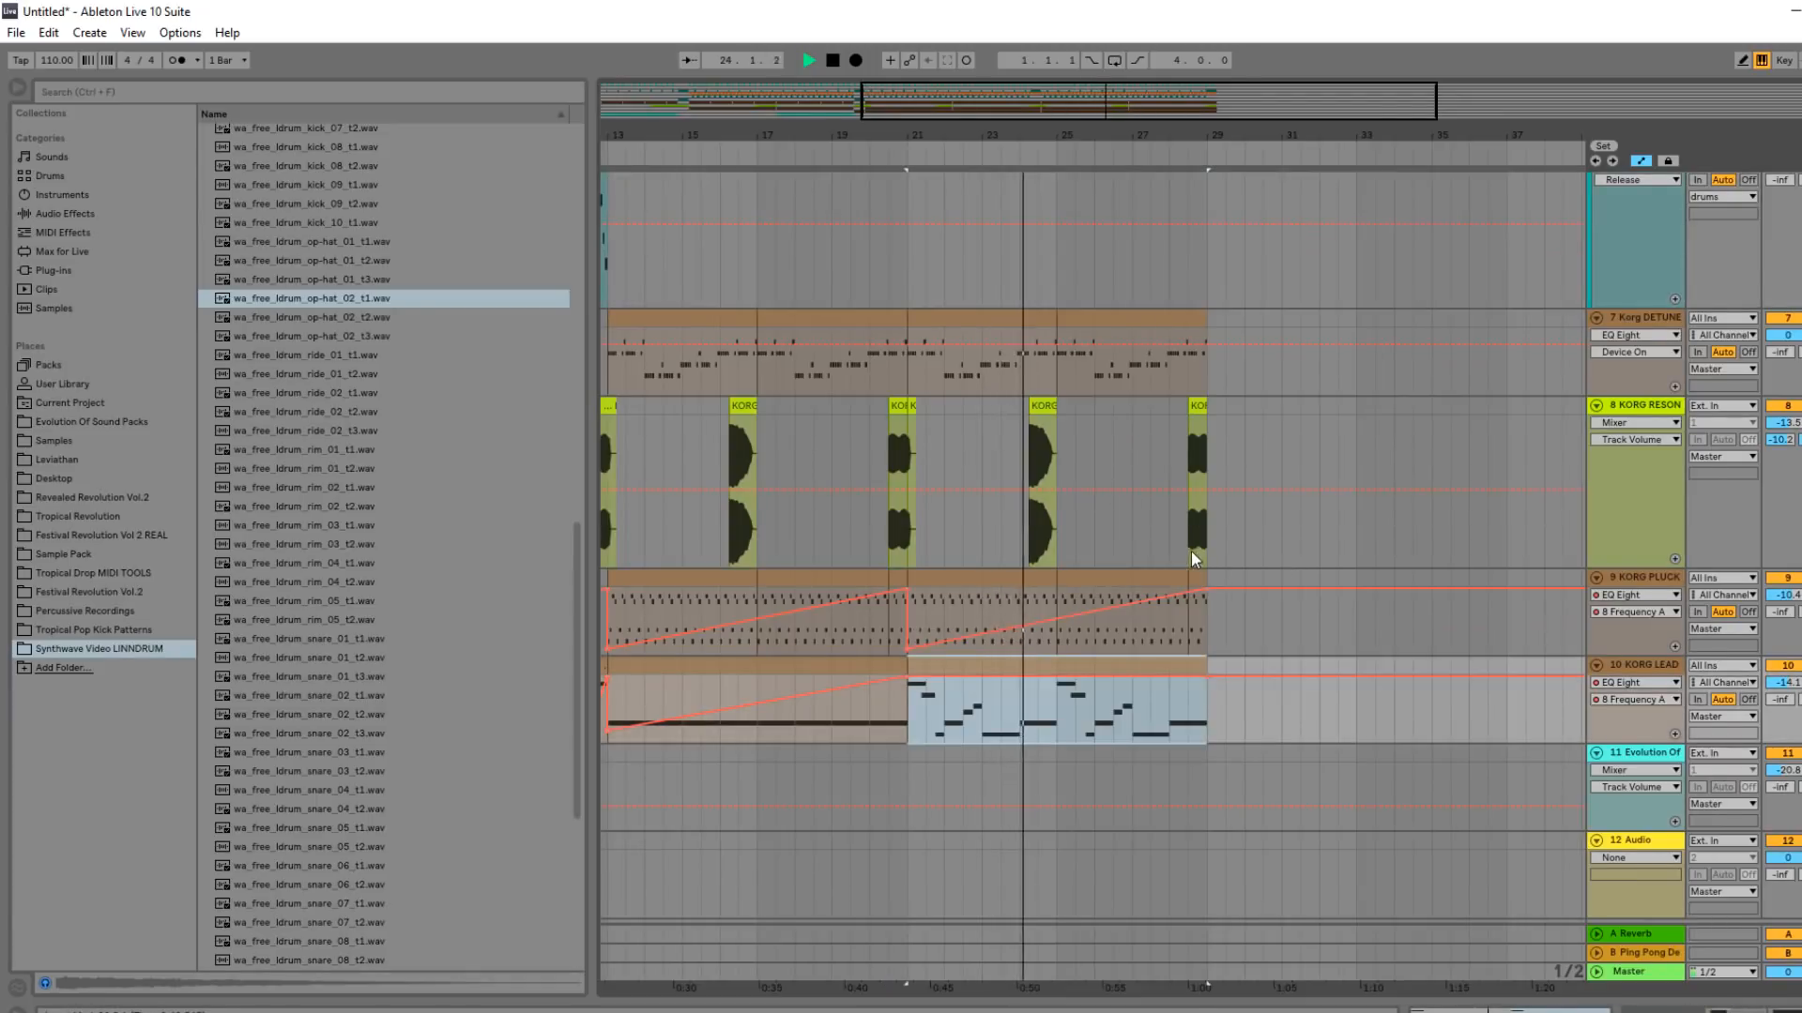
{"action": "scroll", "coordinate": [1211, 469], "scroll_direction": "up", "scroll_amount": 2}
{"action": "scroll", "coordinate": [1242, 291], "scroll_direction": "up", "scroll_amount": 1}
{"action": "left_click_drag", "start_coordinate": [1160, 112], "coordinate": [1152, 38]}
{"action": "scroll", "coordinate": [1116, 452], "scroll_direction": "down", "scroll_amount": 3}
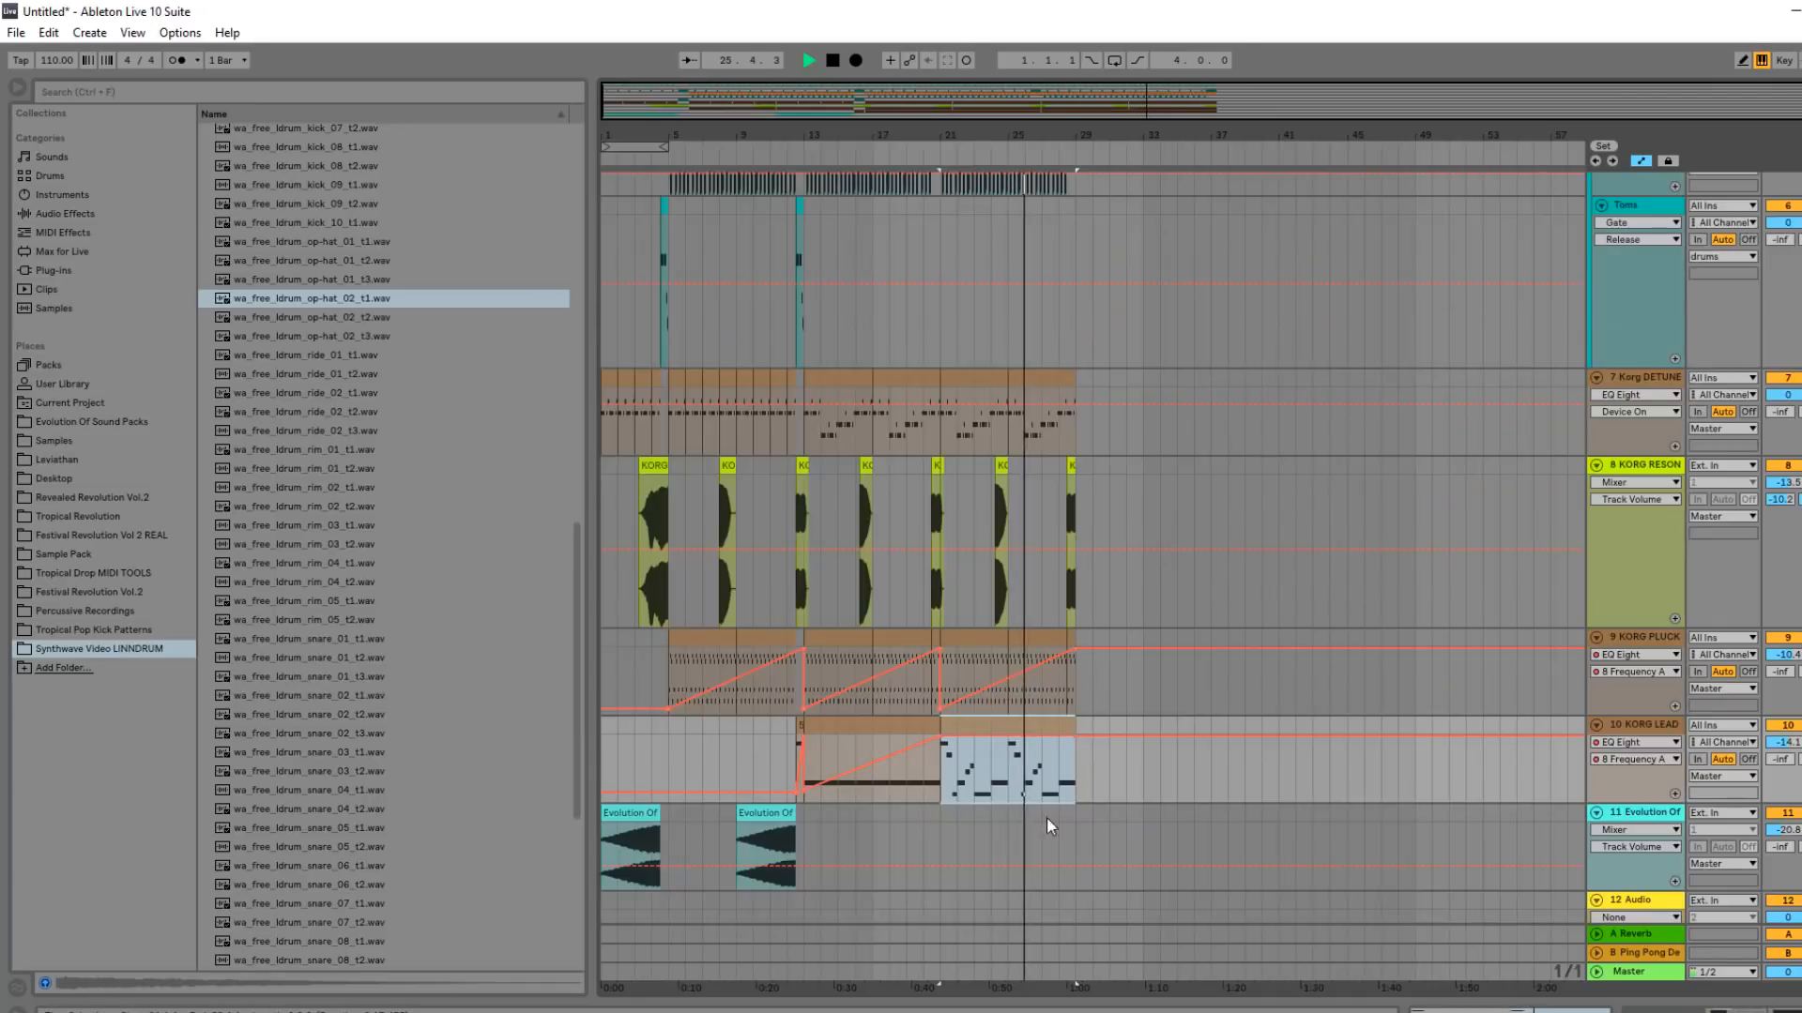
{"action": "double_click", "coordinate": [1663, 724]}
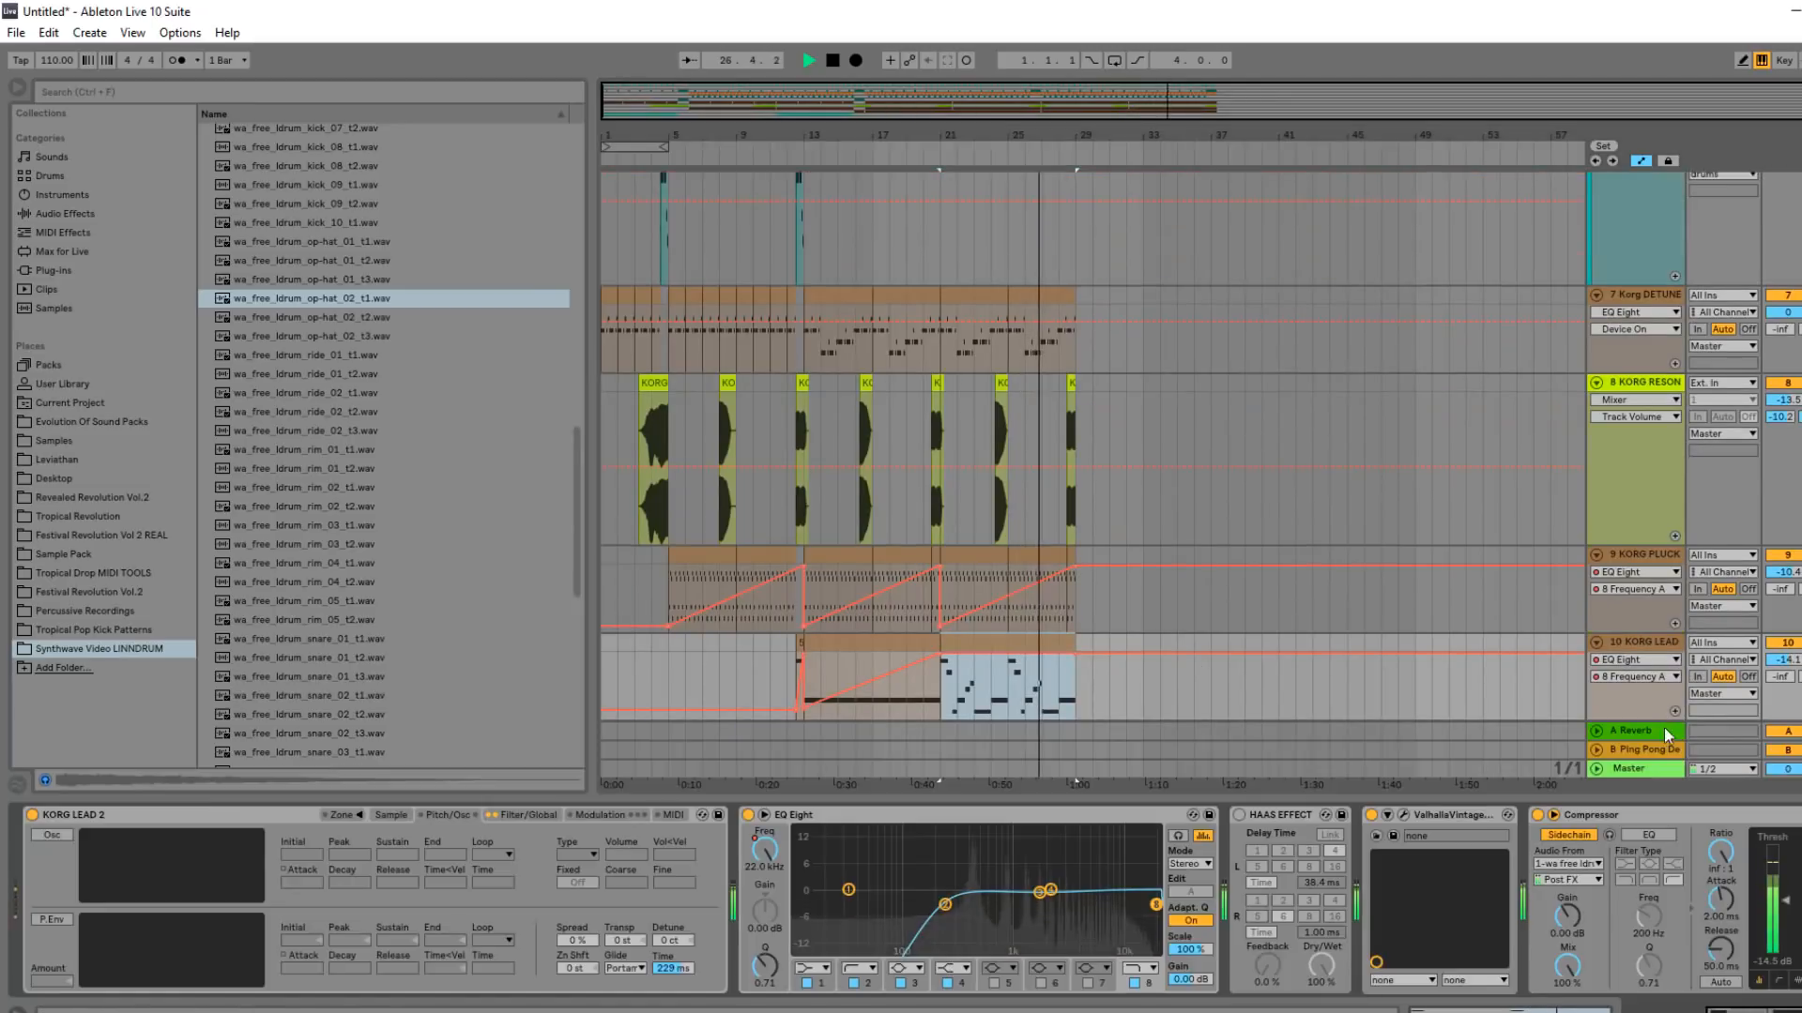
{"action": "key", "text": "ctrl+alt+l"}
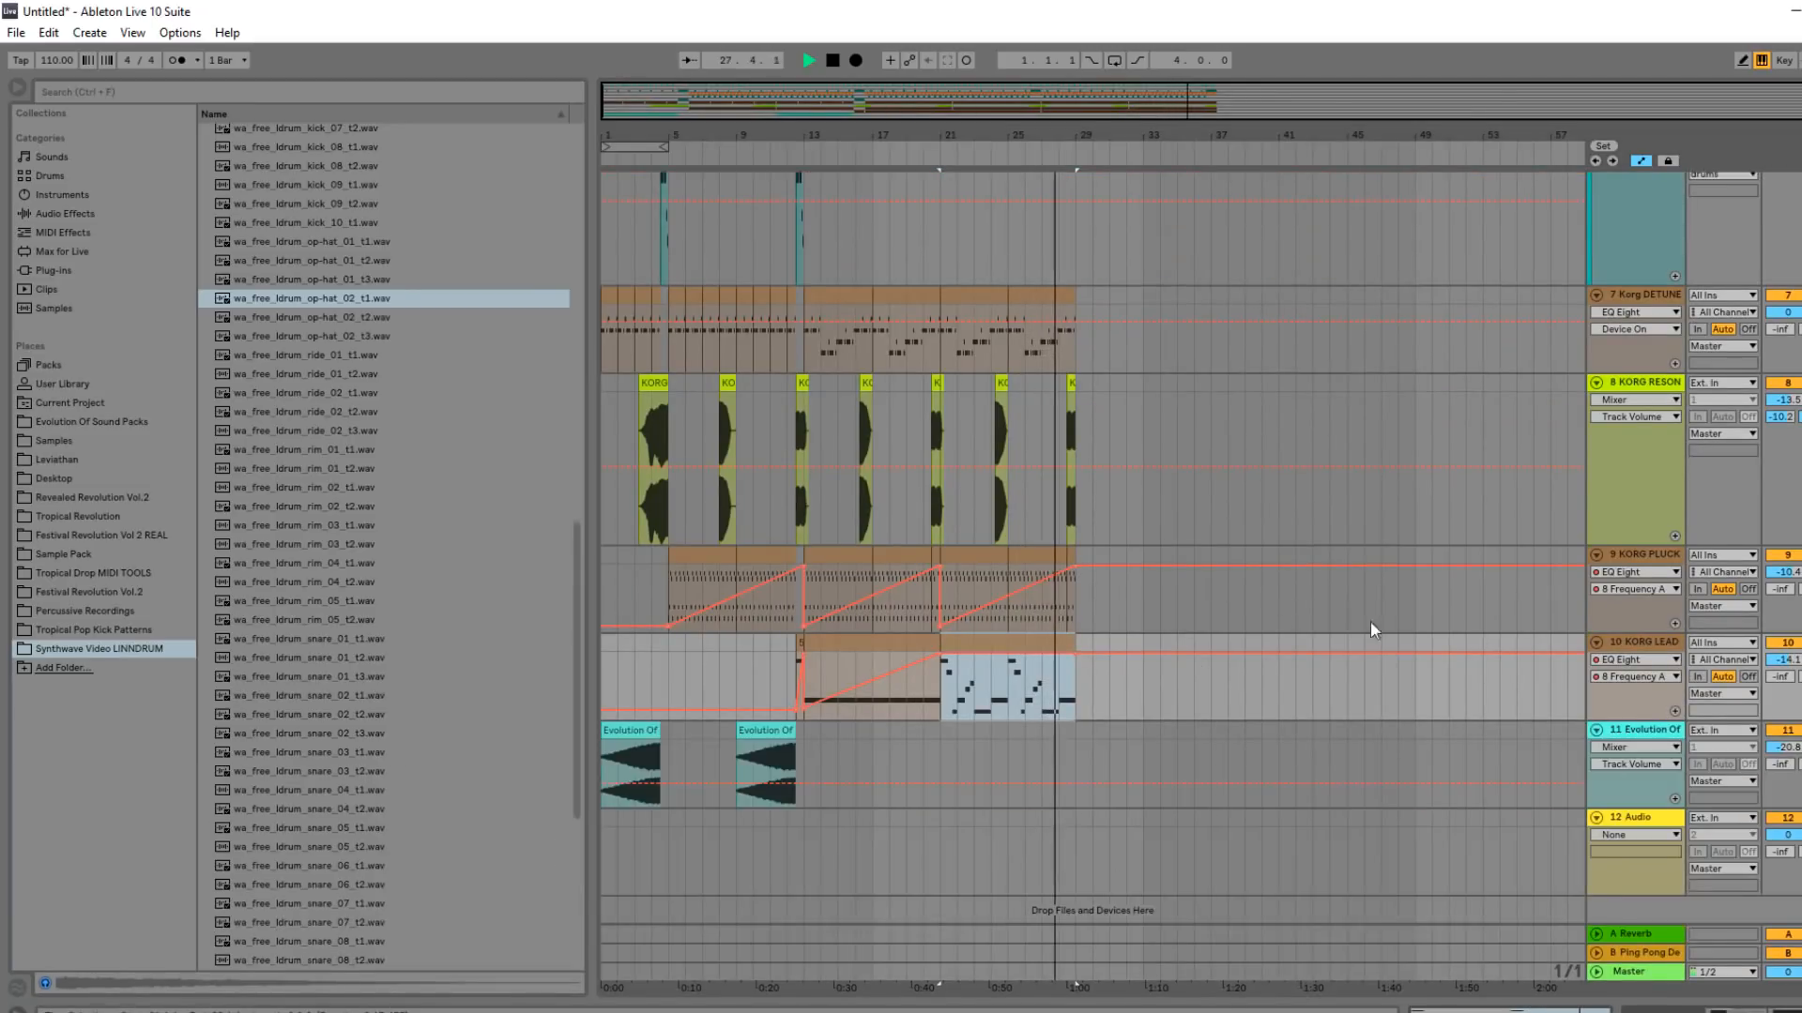
{"action": "scroll", "coordinate": [1283, 545], "scroll_direction": "up", "scroll_amount": 3}
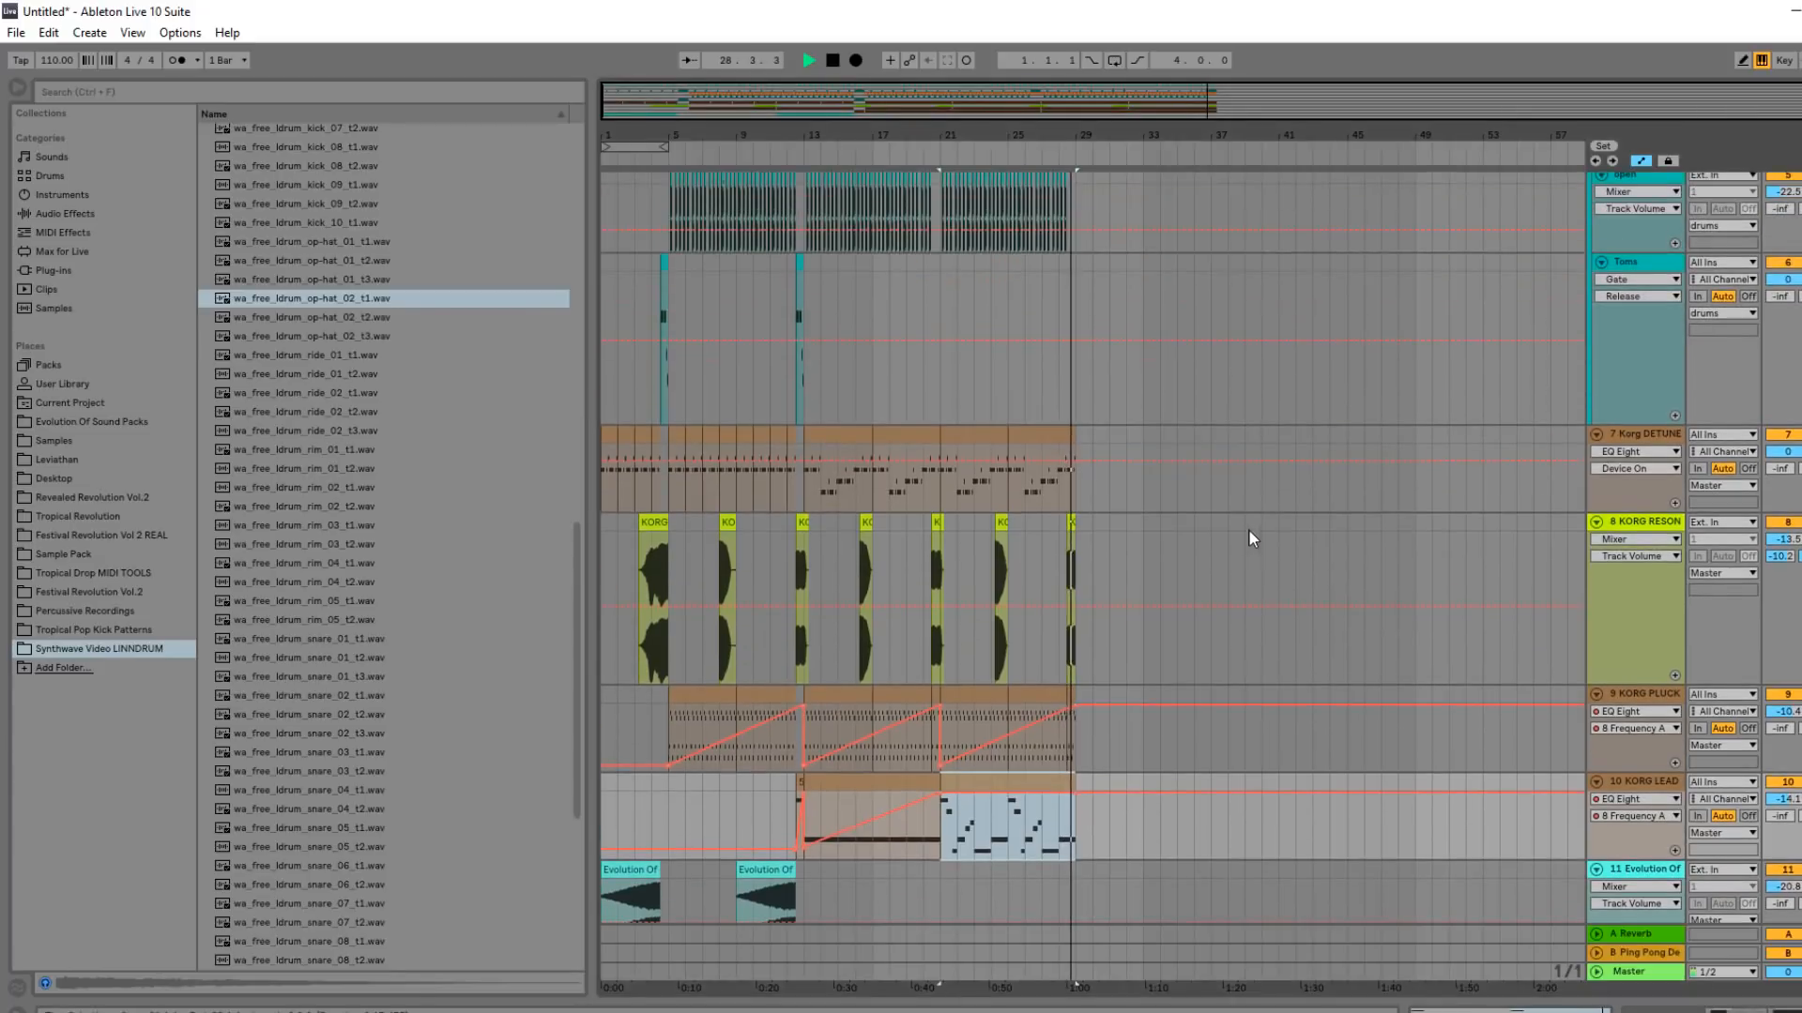
{"action": "scroll", "coordinate": [1243, 521], "scroll_direction": "up", "scroll_amount": 1}
{"action": "key", "text": "space"}
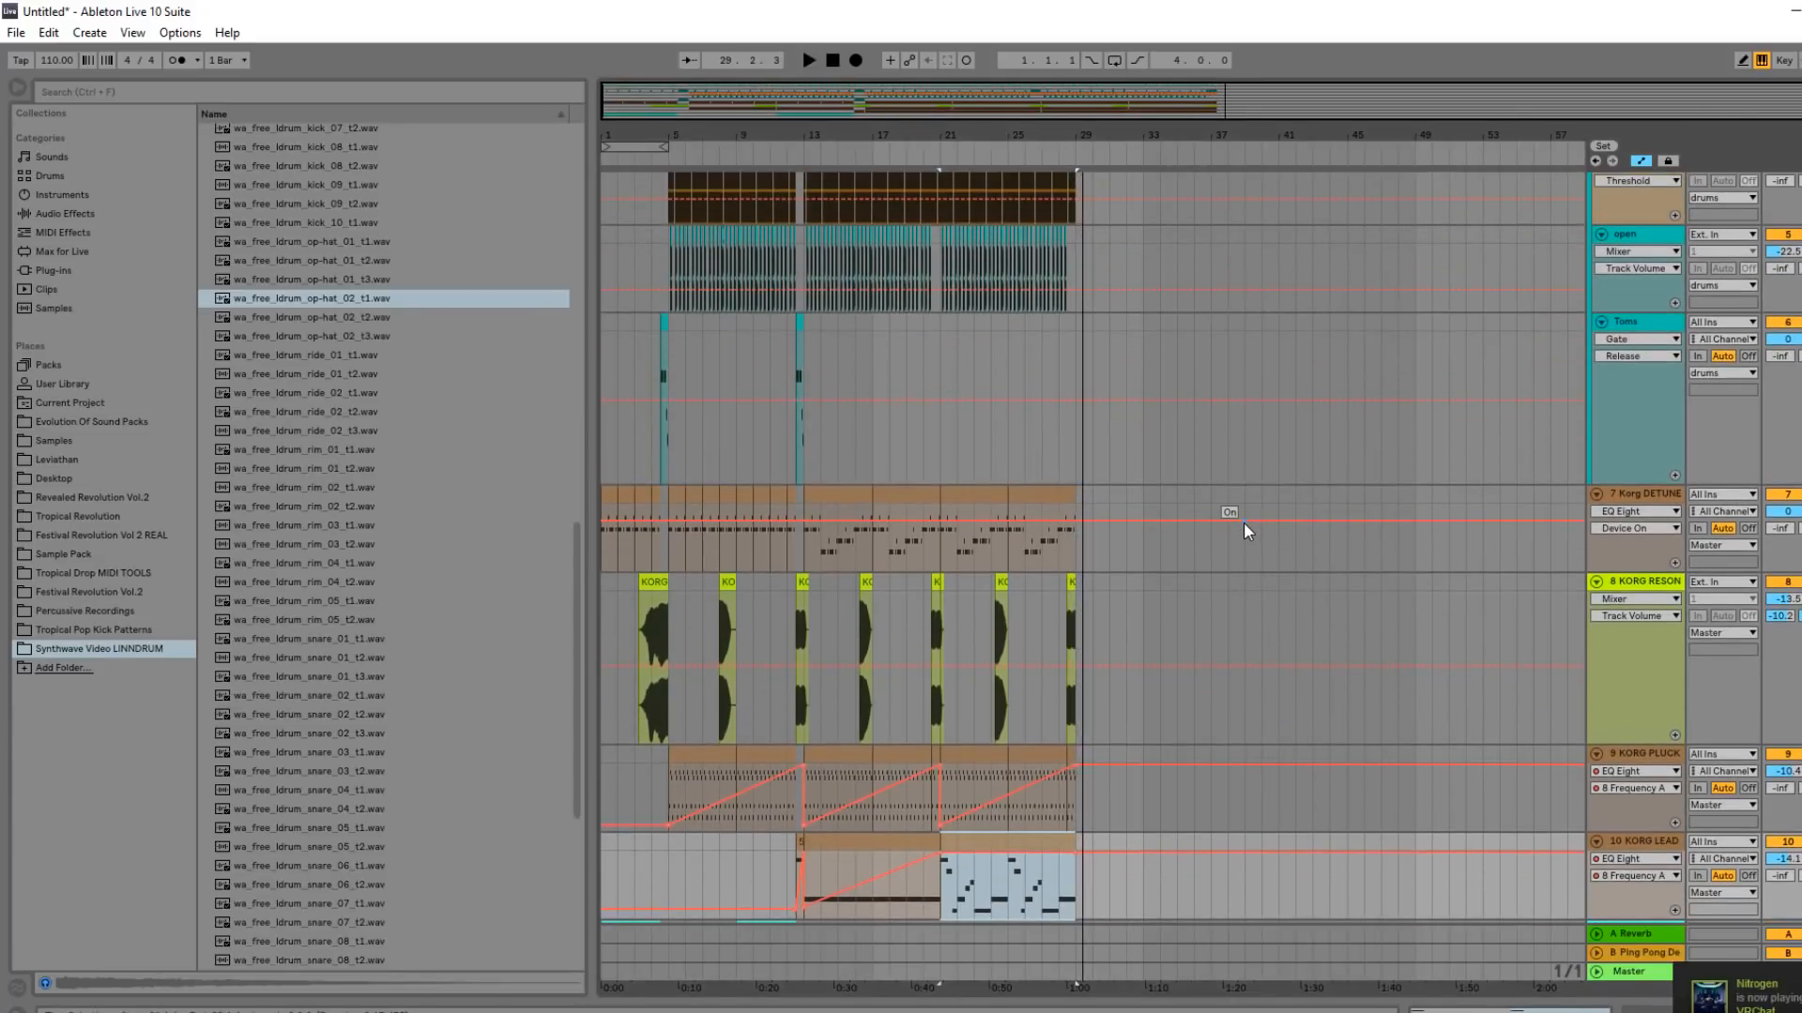